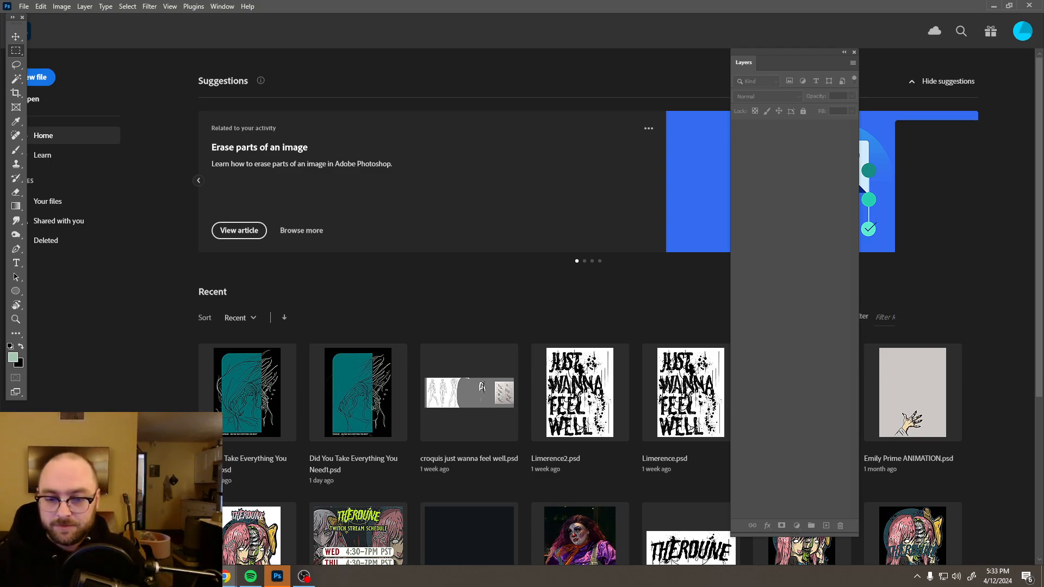
- Browse for a file to open in the Therdune folder of Therdune Backup 4-12-2024 on Storage (H:)
left_click(267, 407)
left_click(518, 217)
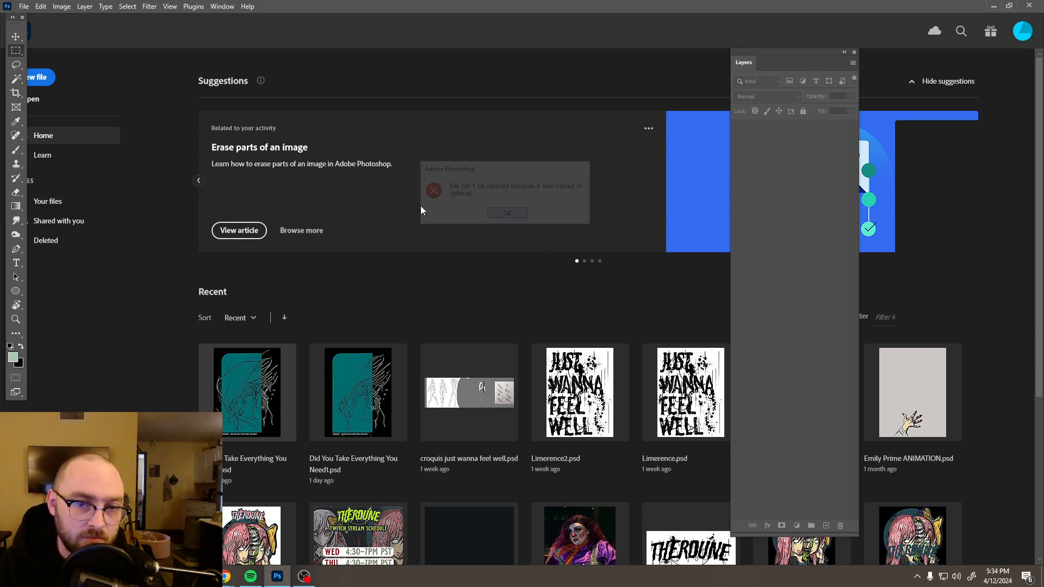
left_click(24, 7)
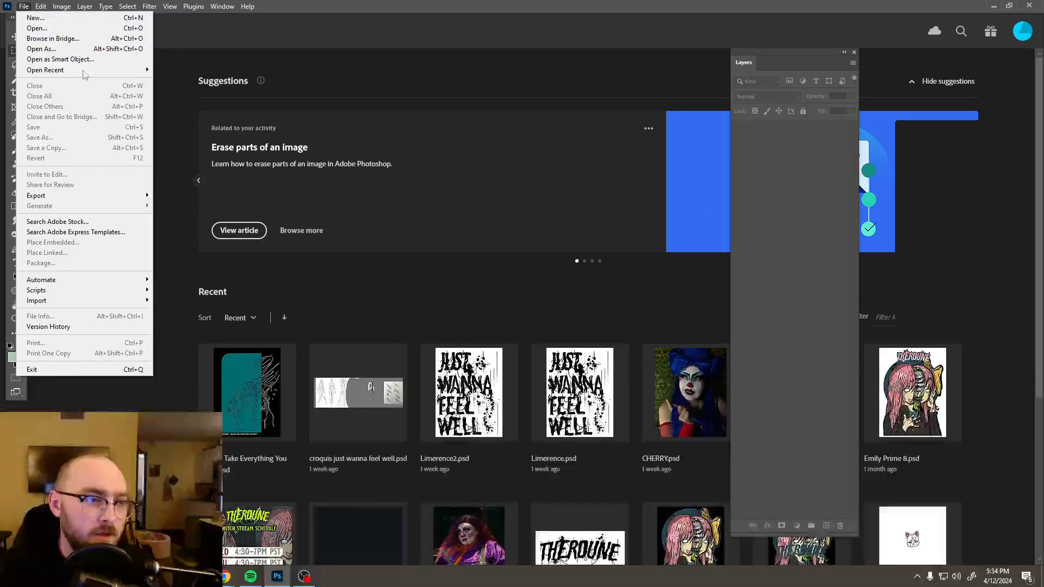
left_click(93, 28)
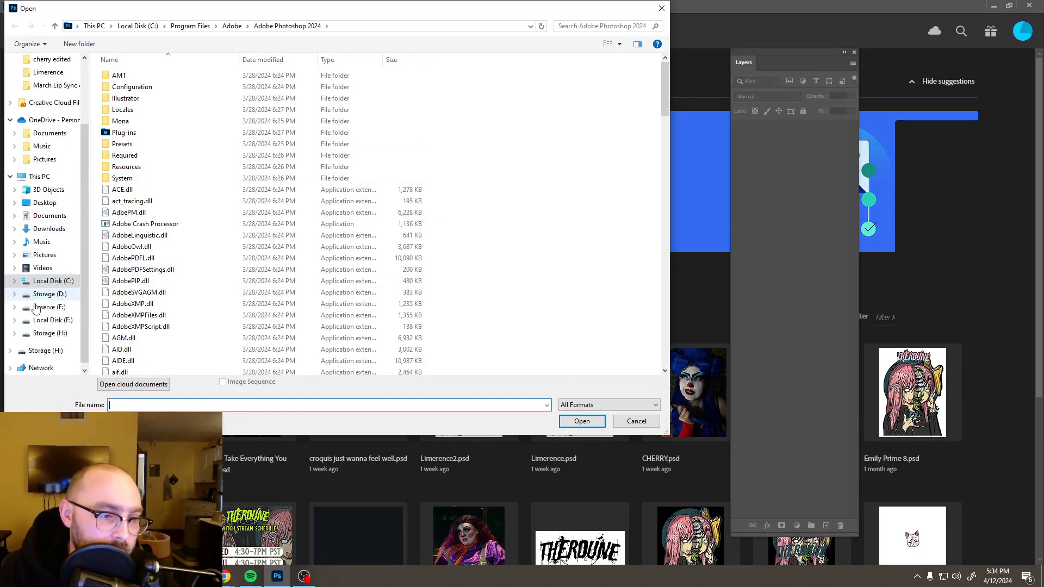
left_click(53, 321)
left_click(50, 333)
left_click(183, 250)
double_click(182, 249)
double_click(158, 76)
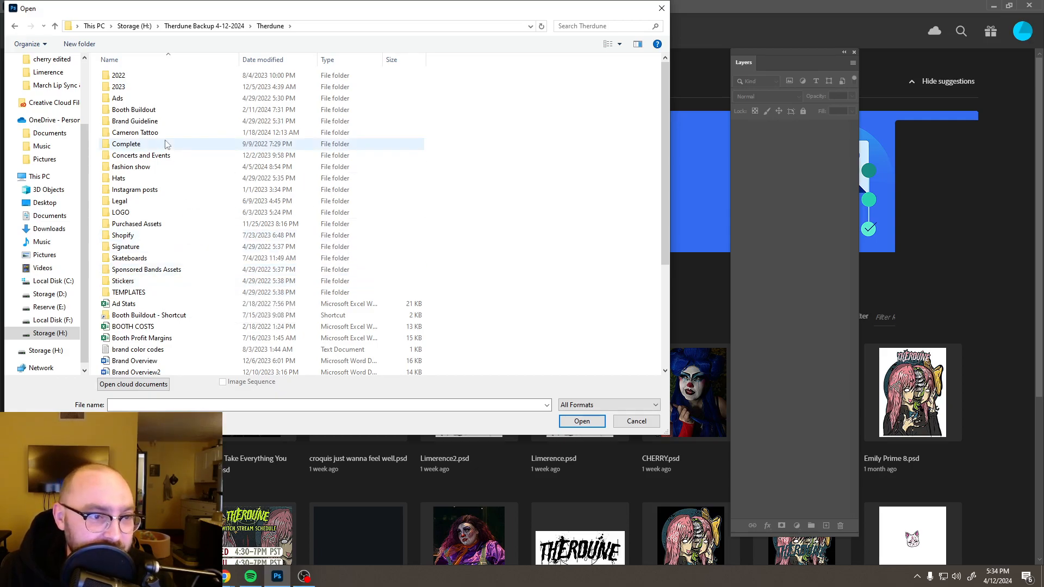
- Open Take Everything You Need2.psd from within Complete, PNG Files, Therdune 9 [FASHION SHOW]
double_click(215, 144)
double_click(175, 151)
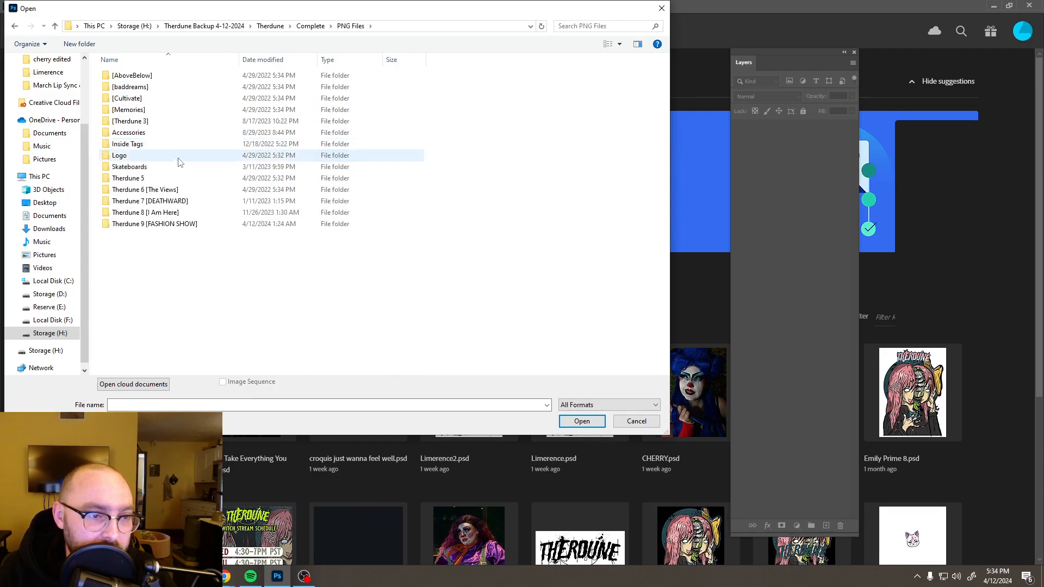
double_click(180, 223)
double_click(163, 75)
double_click(173, 98)
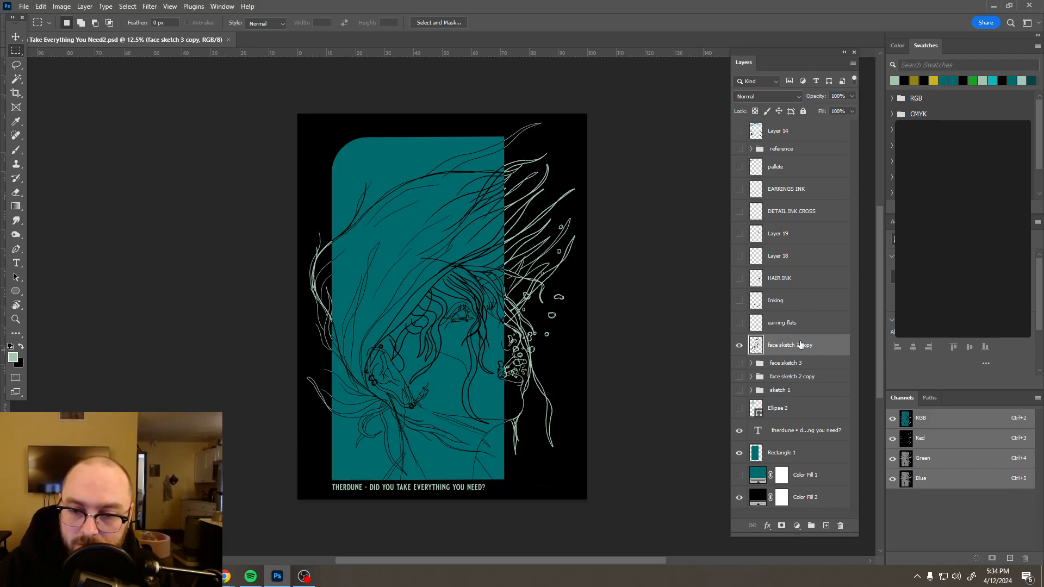
- Delete the face sketch 3 copy layer and show the face sketch 3 group instead
left_click_drag(801, 344, 841, 526)
left_click(740, 341)
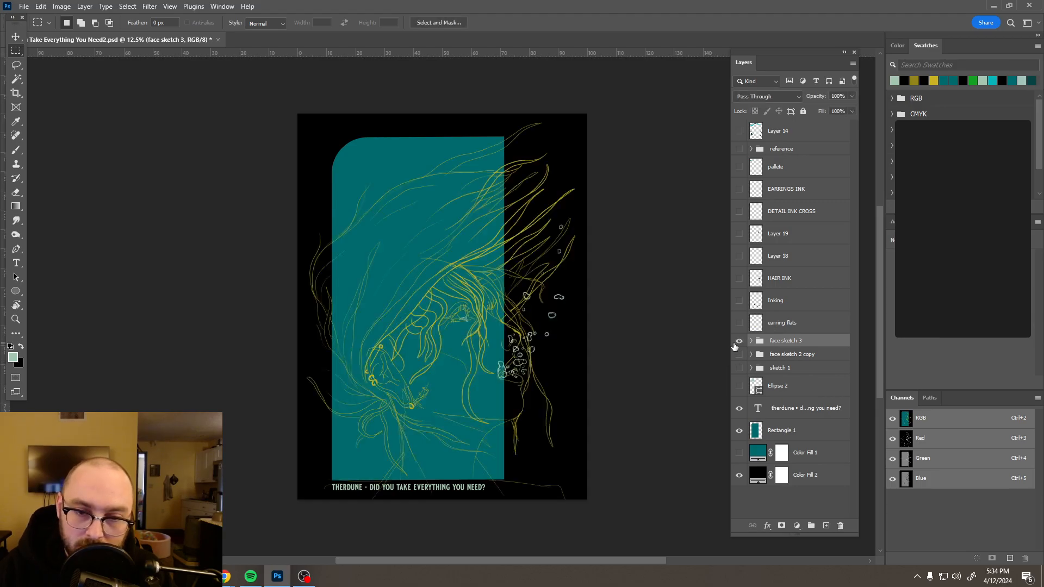
- Show the layers from earring flats up to EARRINGS INK, and swap the visible Rectangle 1 background for Color Fill 1
left_click_drag(739, 323, 740, 168)
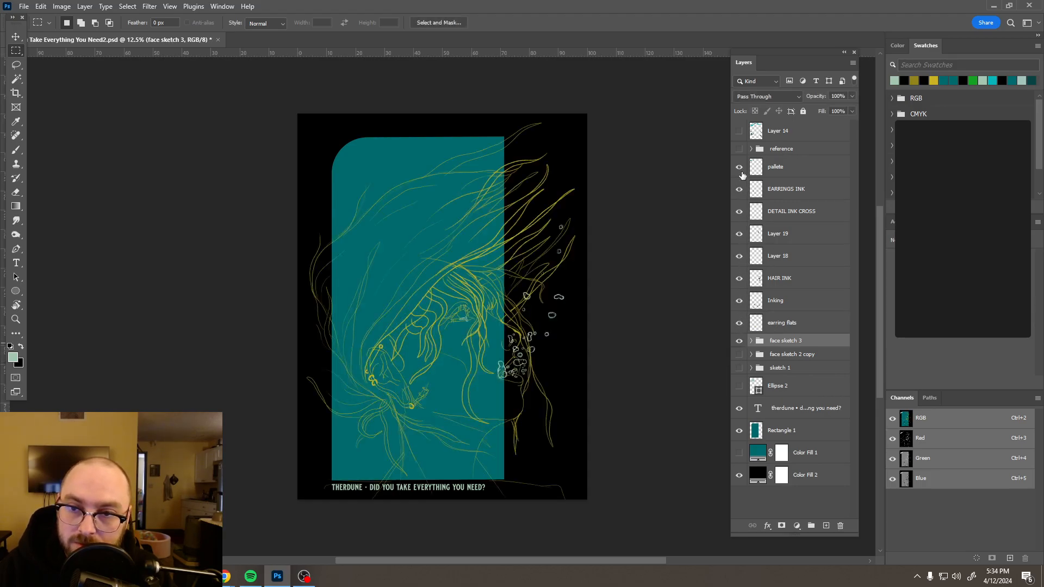
left_click(739, 167)
left_click(740, 430)
left_click(739, 453)
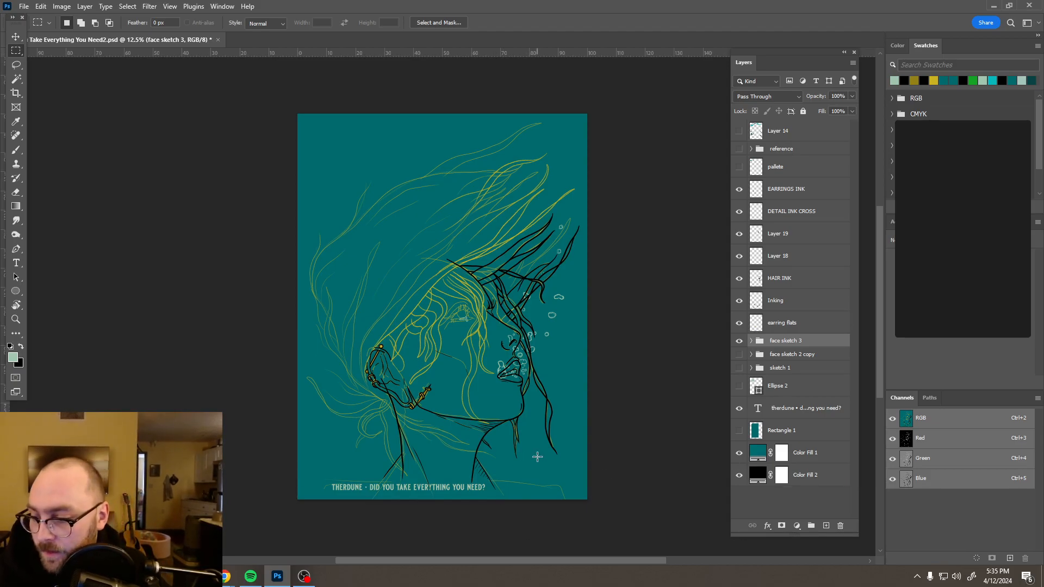
- Examine the inked face and hair up close, comparing the artwork with face sketch 3 hidden and shown
scroll(461, 340, "up", 3)
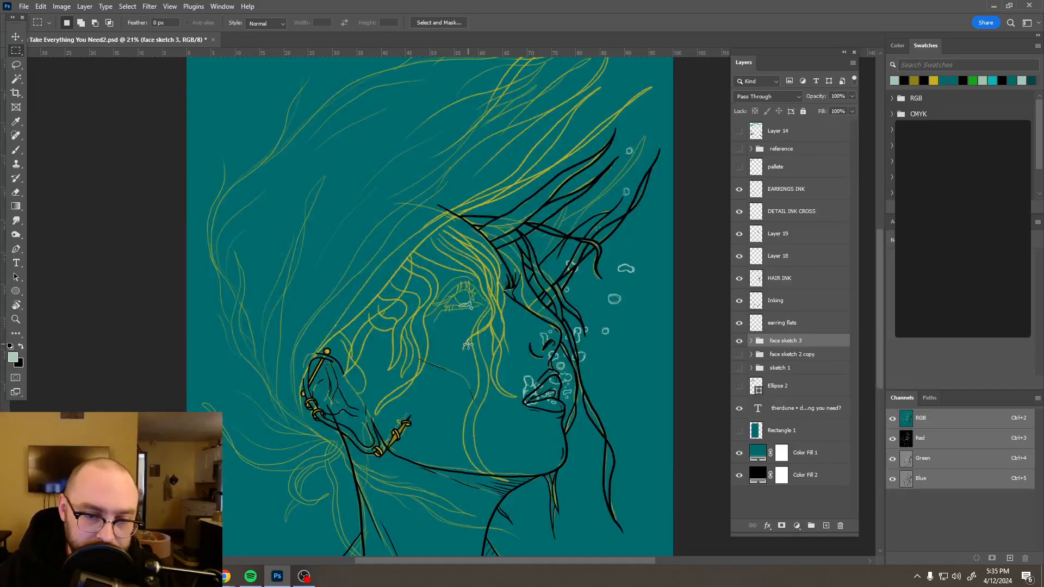
scroll(468, 344, "up", 1)
scroll(468, 343, "up", 1)
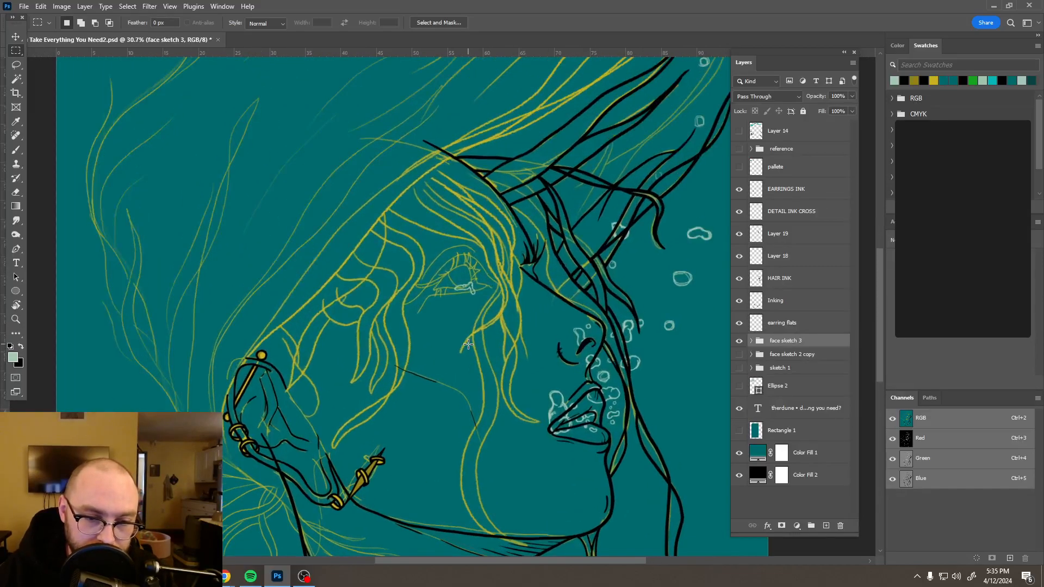
left_click(739, 341)
left_click(740, 341)
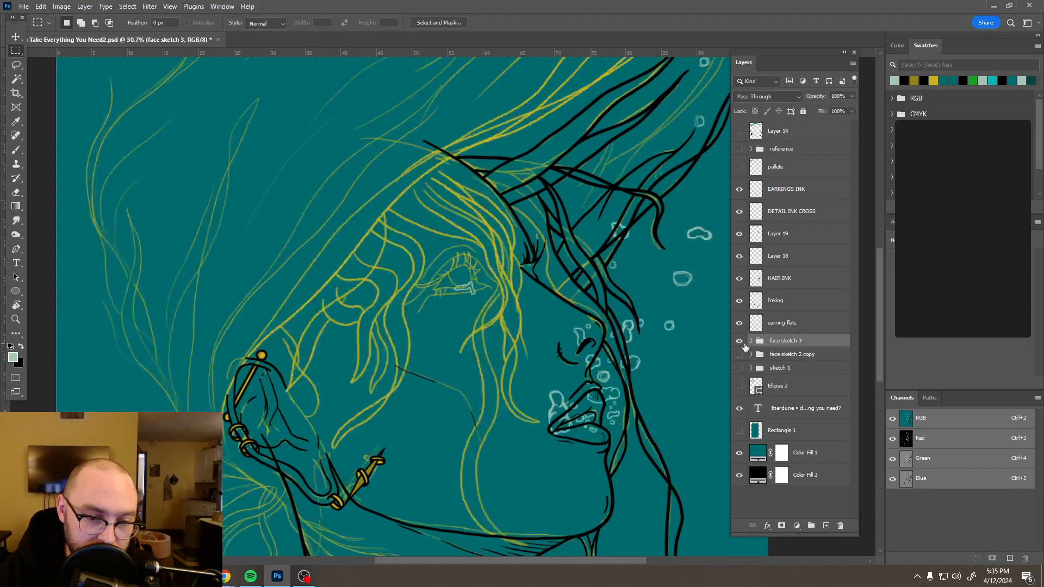
scroll(491, 358, "down", 3)
scroll(491, 357, "down", 1)
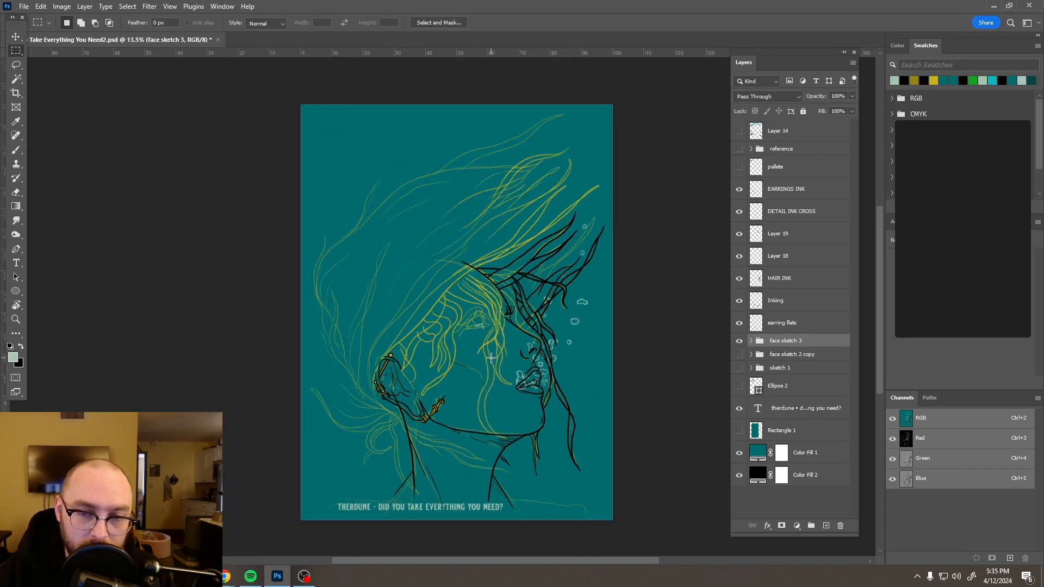
scroll(543, 375, "up", 3)
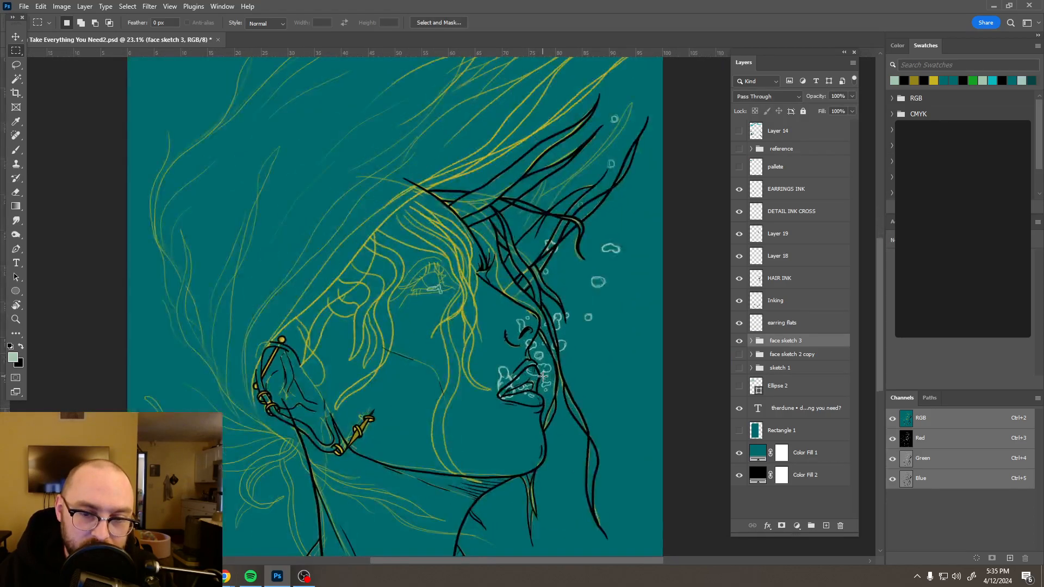
scroll(542, 375, "down", 3)
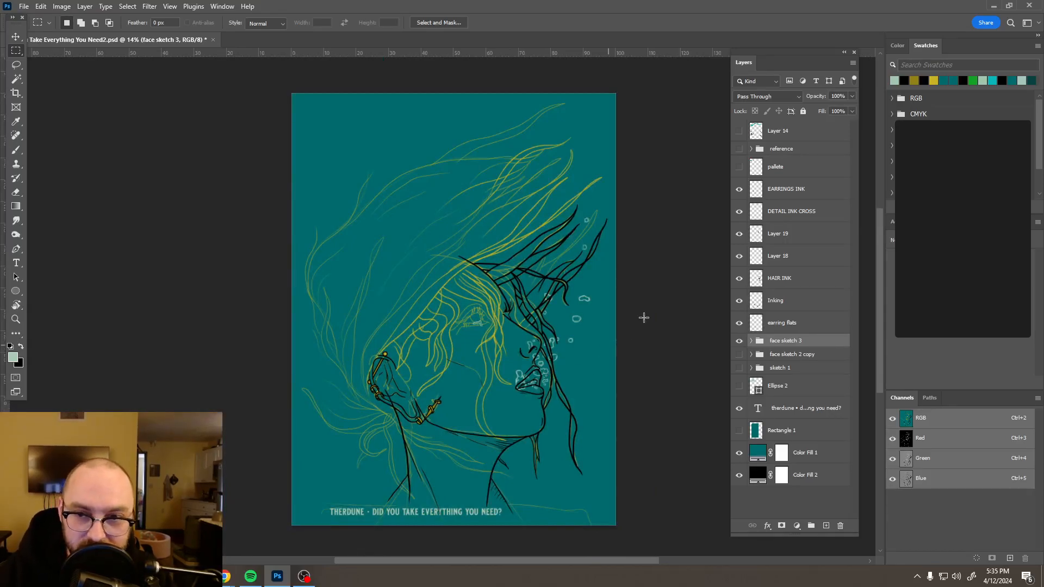
- Show the pallete layer and sample its separate pale green swatch as the brush color
left_click(739, 166)
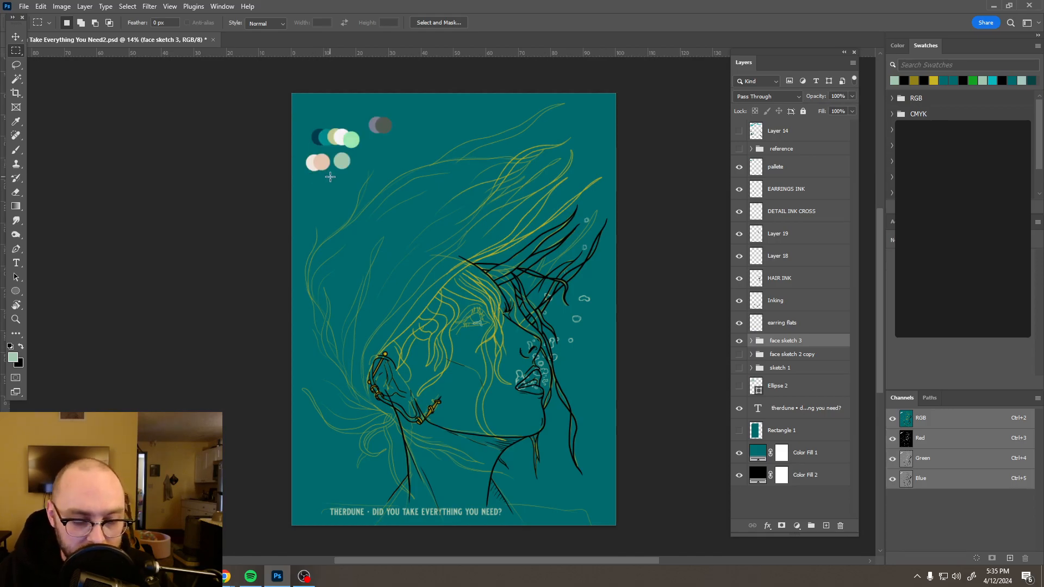
key("b")
left_click(341, 161, "alt")
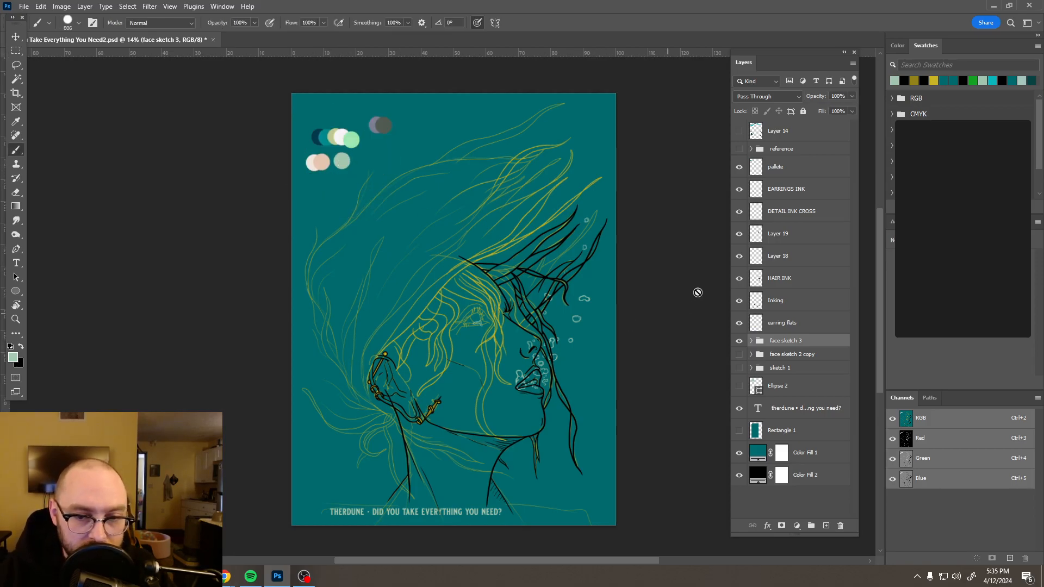
- Create a new layer directly above earring flats and name it BUBBLES
left_click(810, 329)
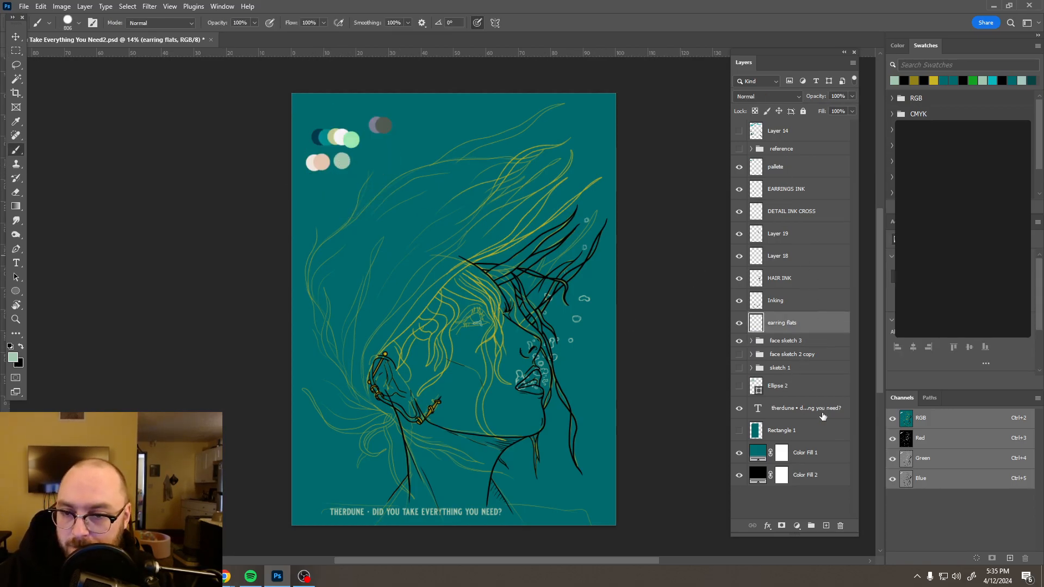
left_click(826, 526)
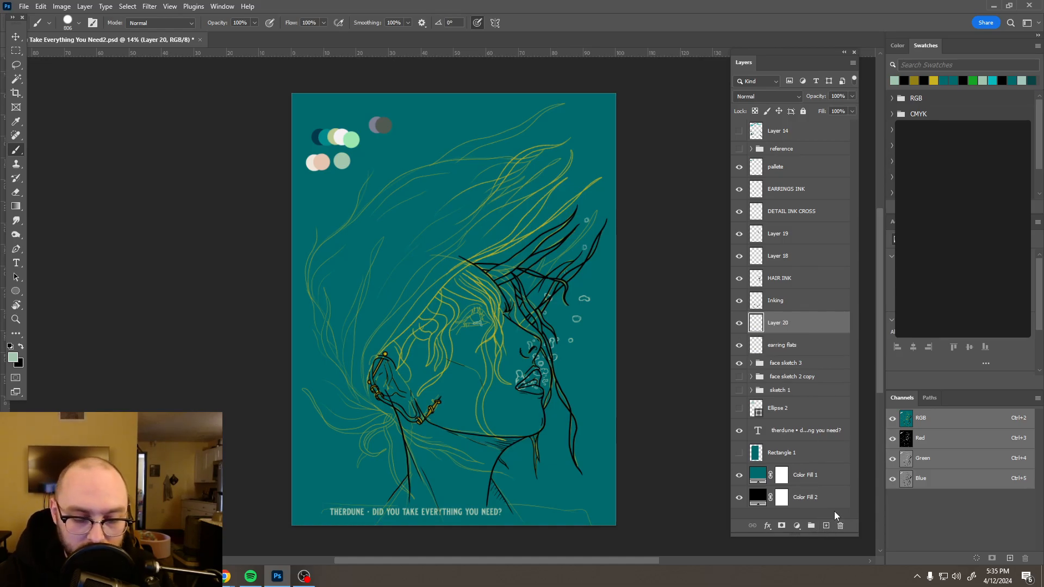
key("e")
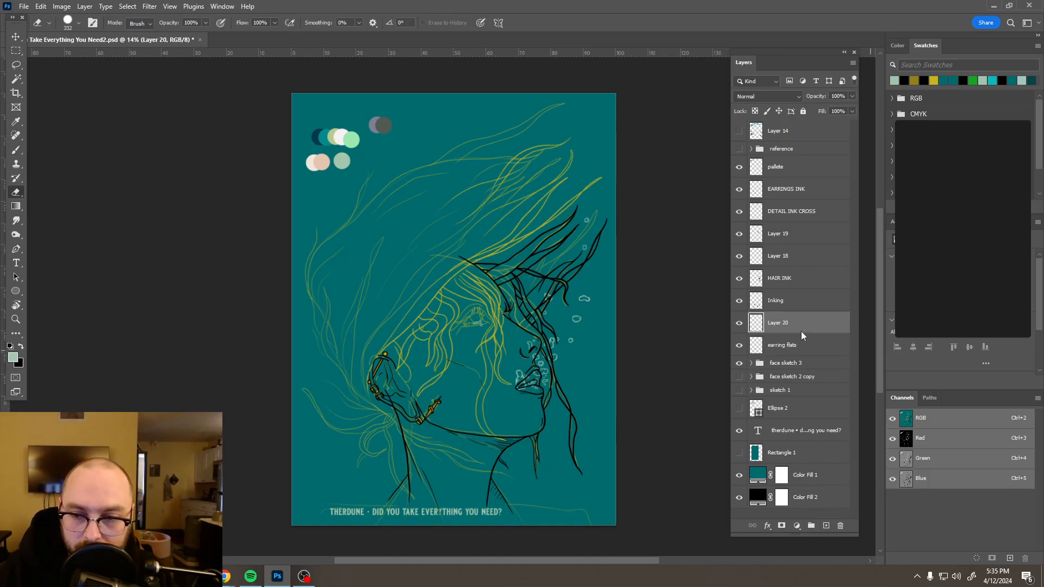
double_click(778, 323)
type("BLUR")
type("UBBLES")
key("Return")
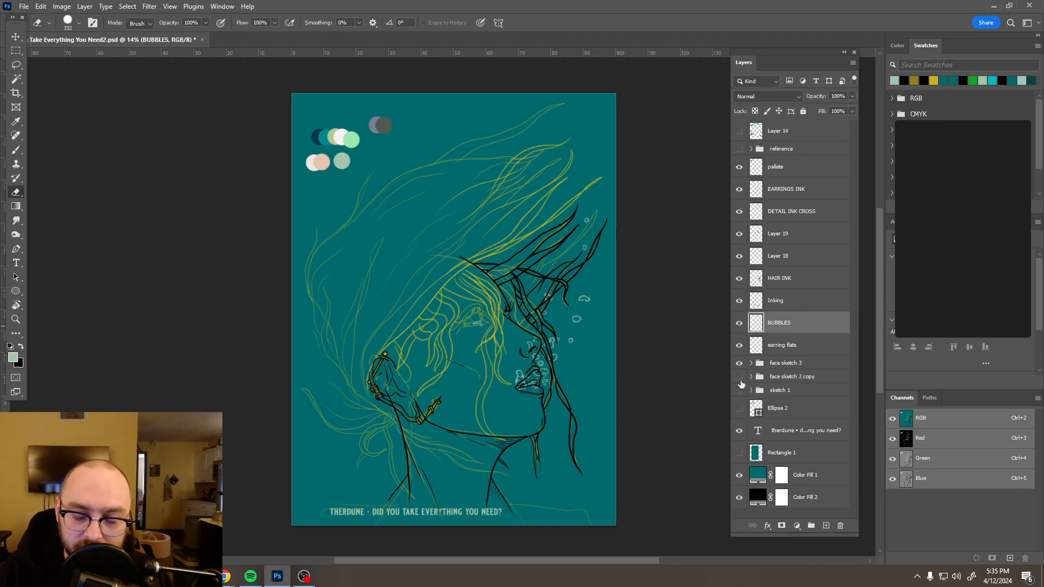
- Preview the artwork with Rectangle 1 over black in place of Color Fill 1, then restore the full teal background
left_click(739, 453)
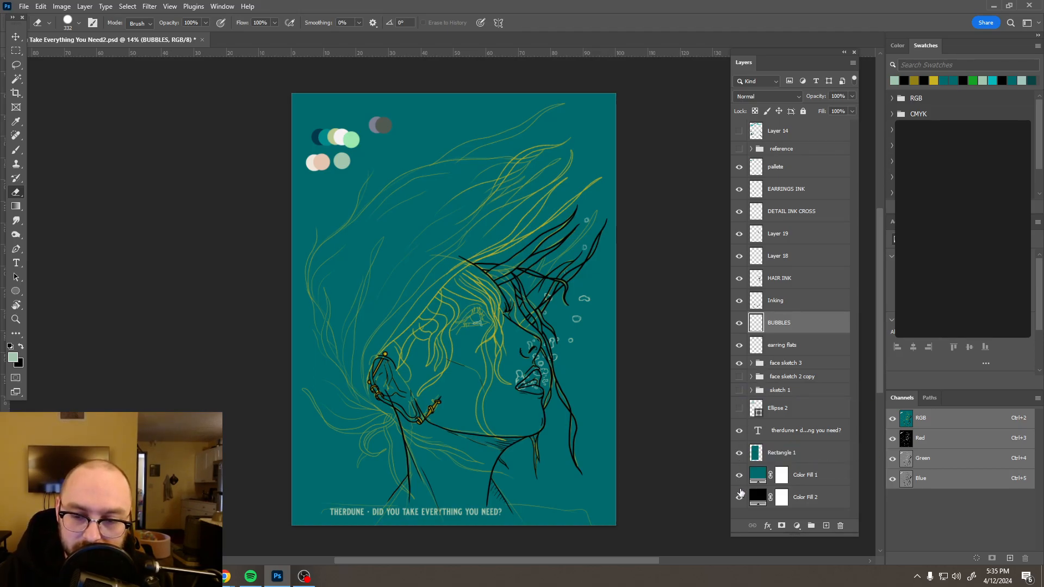
left_click(739, 475)
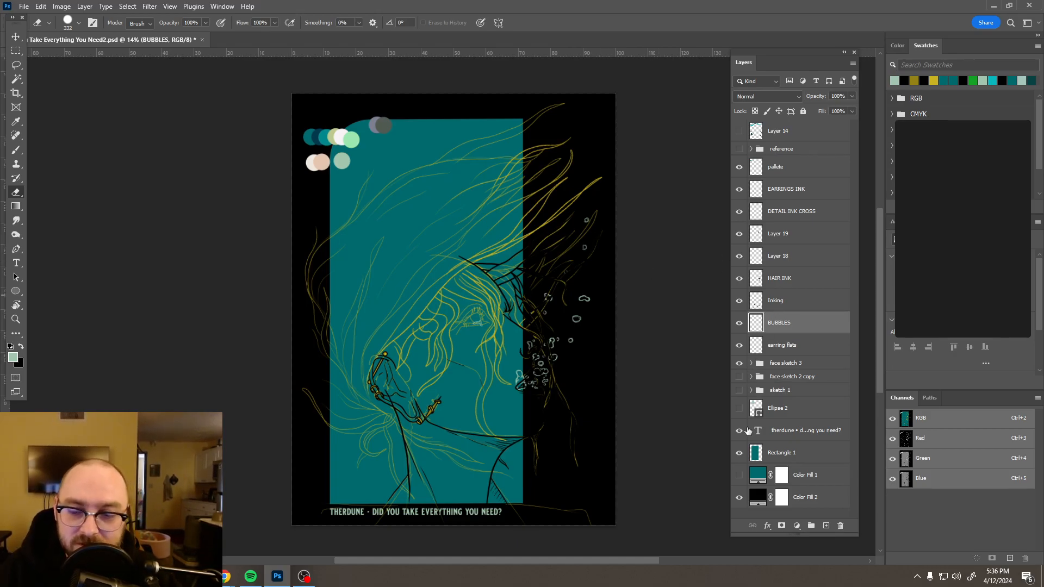
left_click(739, 452)
left_click(739, 475)
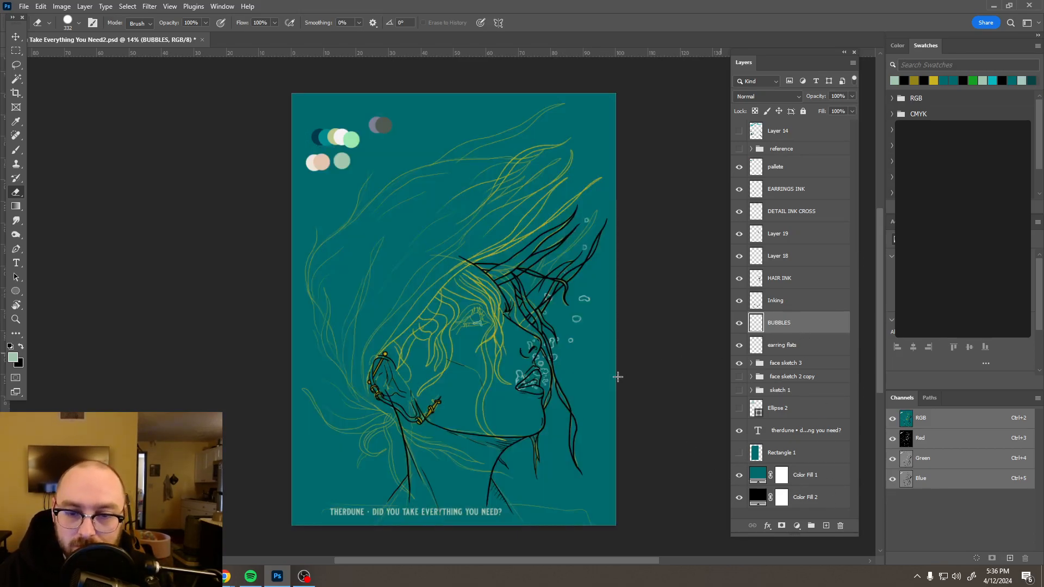
- Move the face sketch 3 group above pallete and the BUBBLES layer directly above EARRINGS INK
scroll(576, 399, "up", 5)
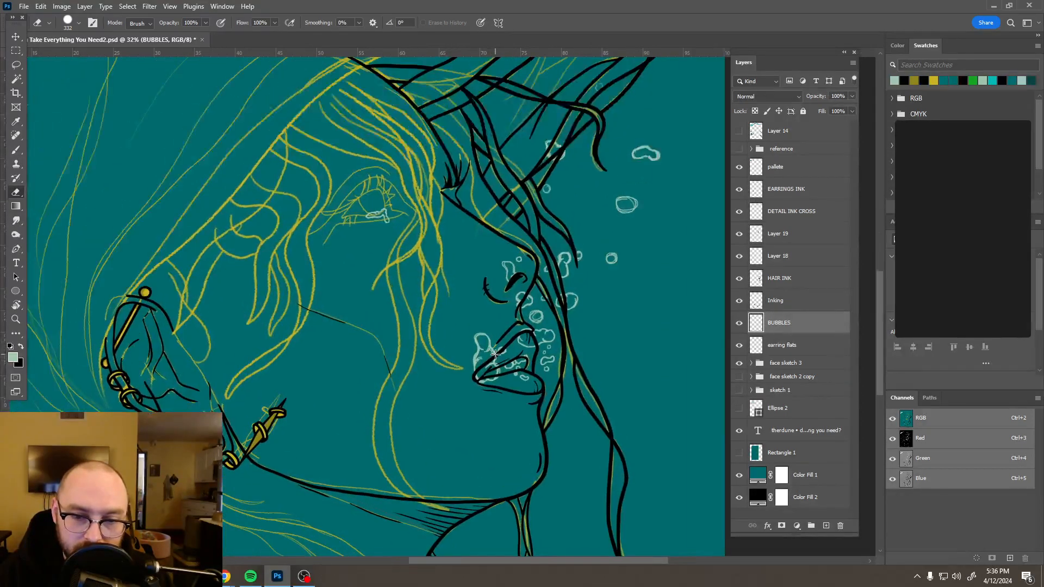
scroll(496, 355, "up", 2)
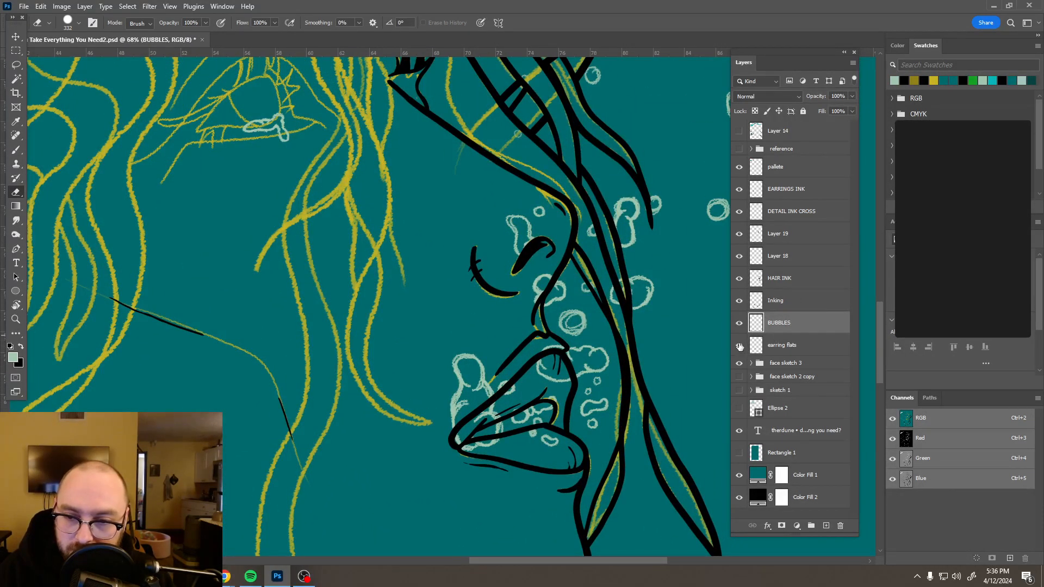
mouse_move(806, 370)
left_mouse_down()
mouse_move(816, 364)
mouse_move(803, 163)
left_mouse_up()
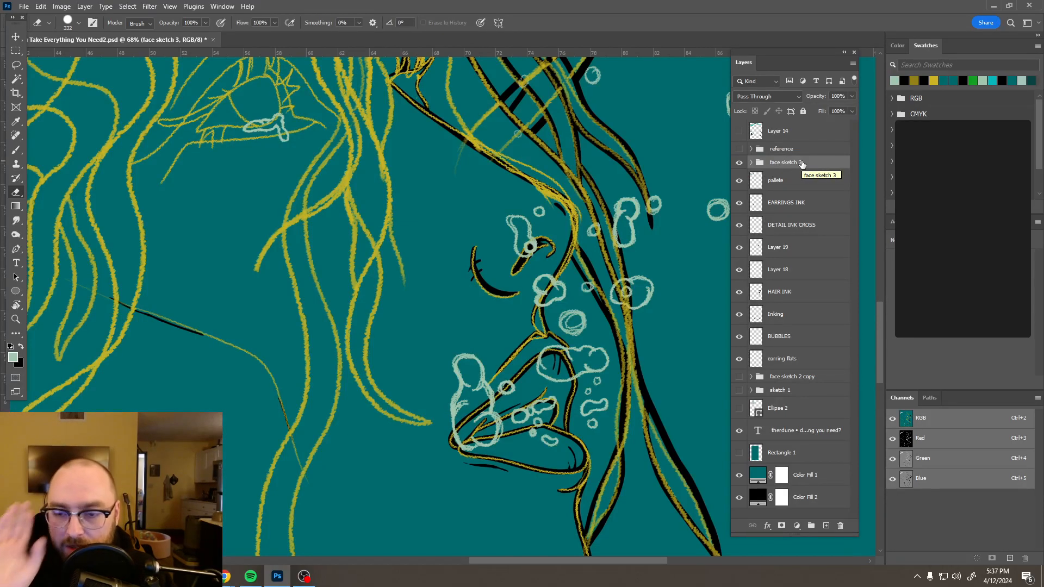
mouse_move(808, 339)
left_mouse_down()
mouse_move(798, 327)
mouse_move(810, 191)
left_mouse_up()
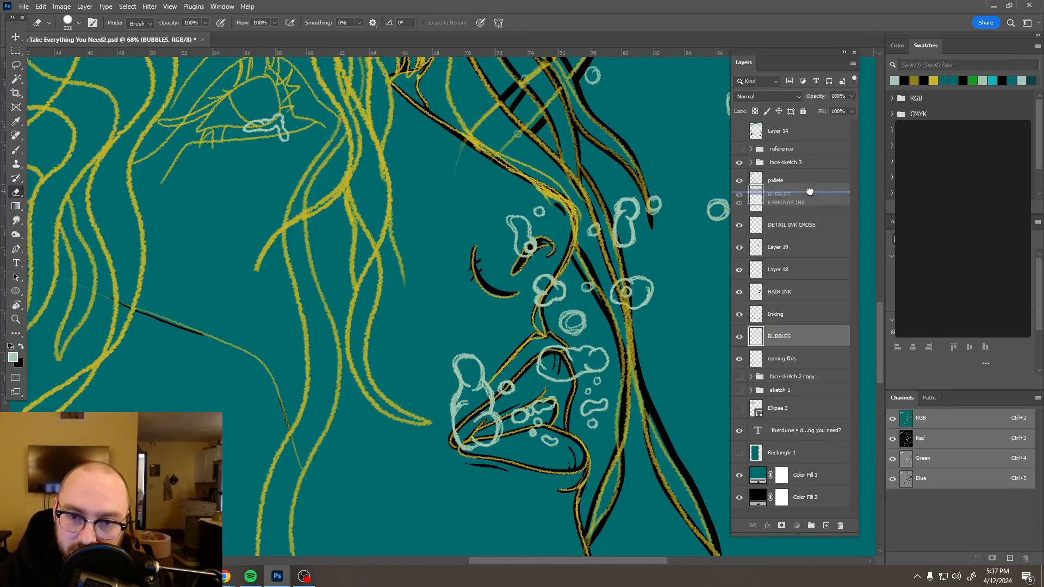
left_click_drag(810, 192, 811, 194)
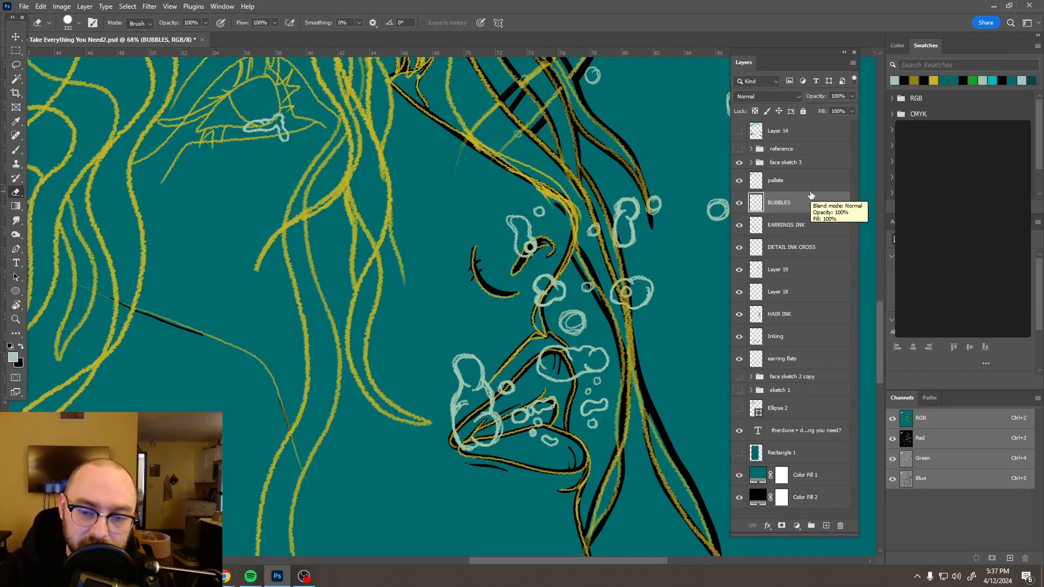
- Choose the Inking1 brush from the Customs presets for inking the bubbles around the mouth
scroll(499, 424, "up", 5)
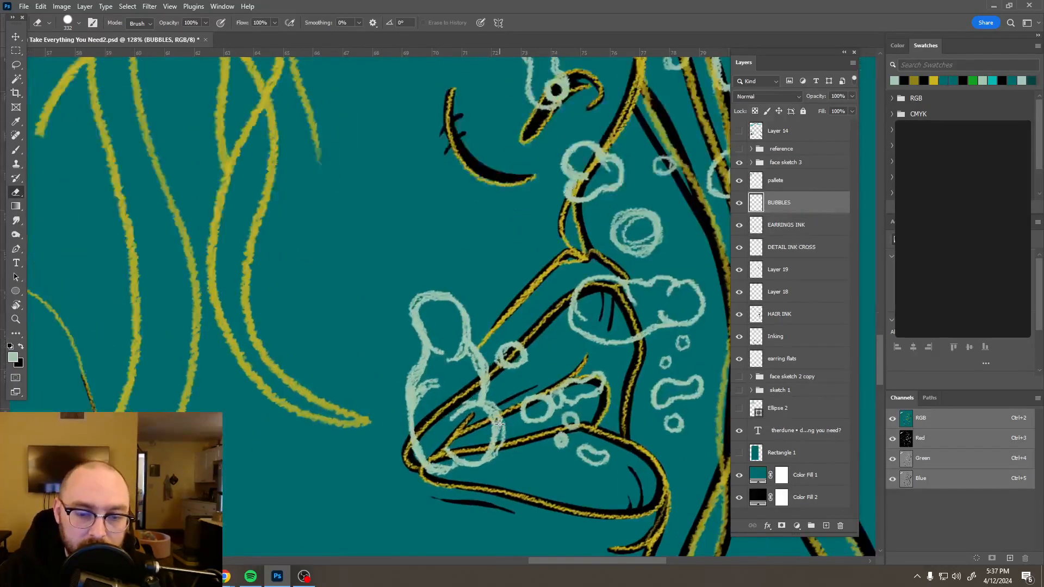
scroll(499, 424, "up", 2)
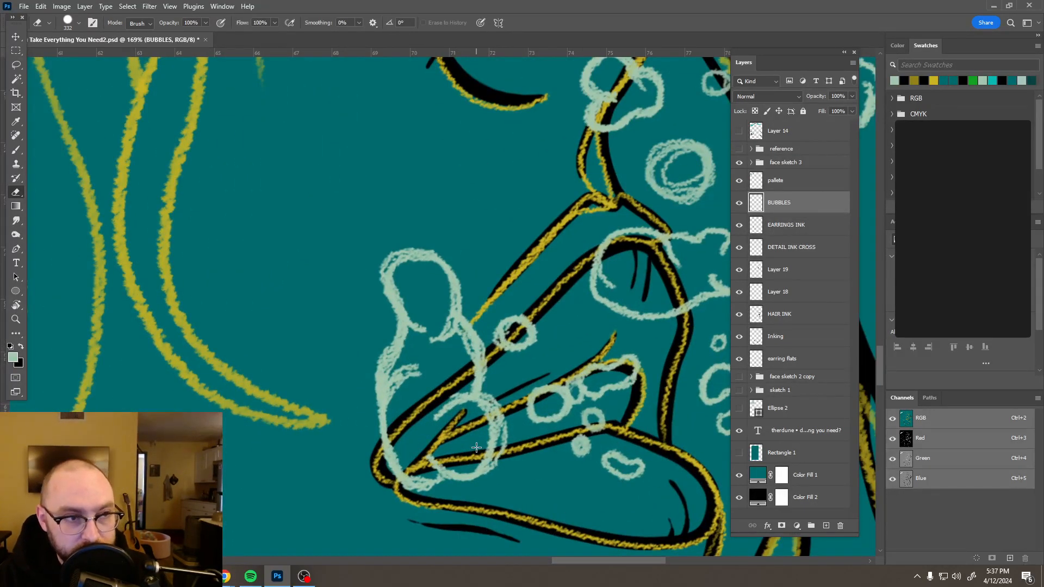
left_click(79, 22)
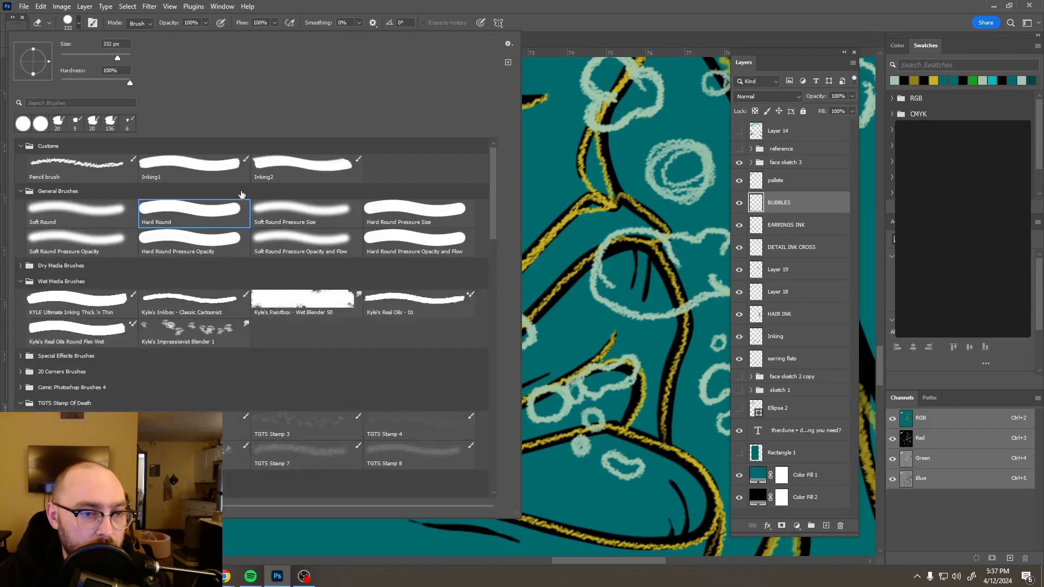
left_click(192, 170)
left_click(589, 5)
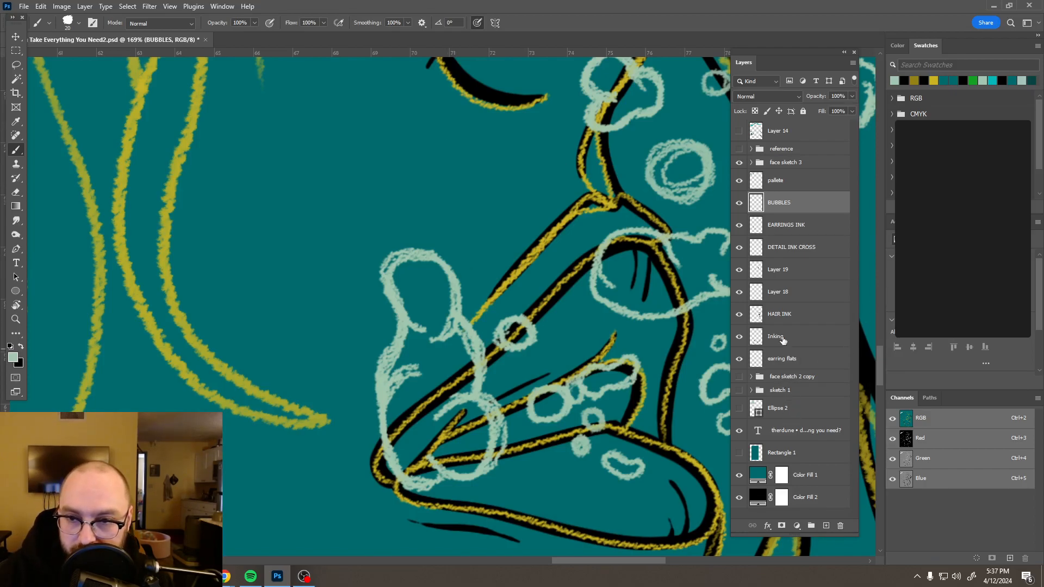
- Lower the face sketch 3 group's opacity to 38% and hide the layers from Inking up to EARRINGS INK
left_click(789, 165)
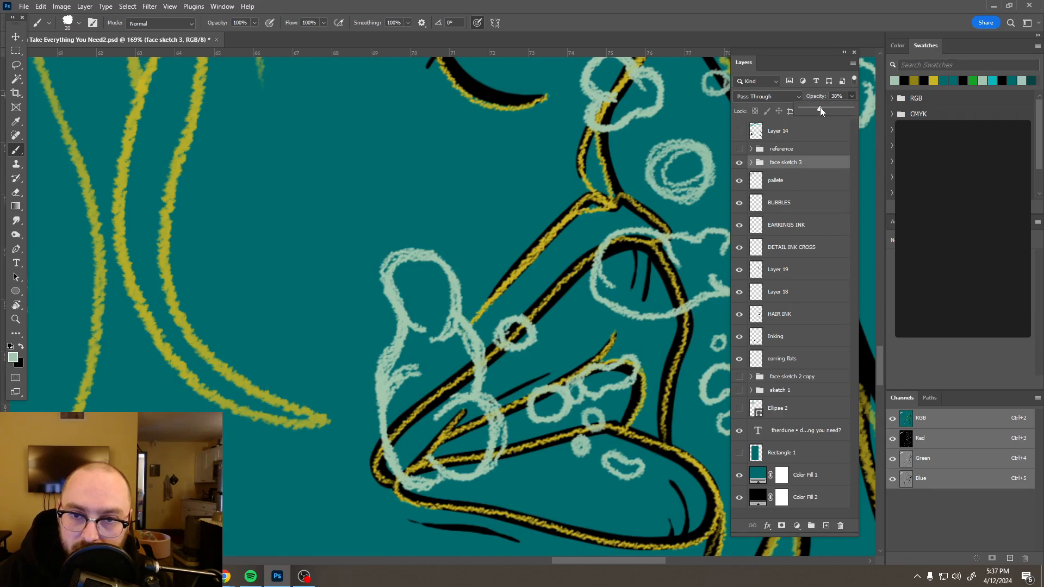
left_click(821, 108)
left_click_drag(739, 337, 741, 210)
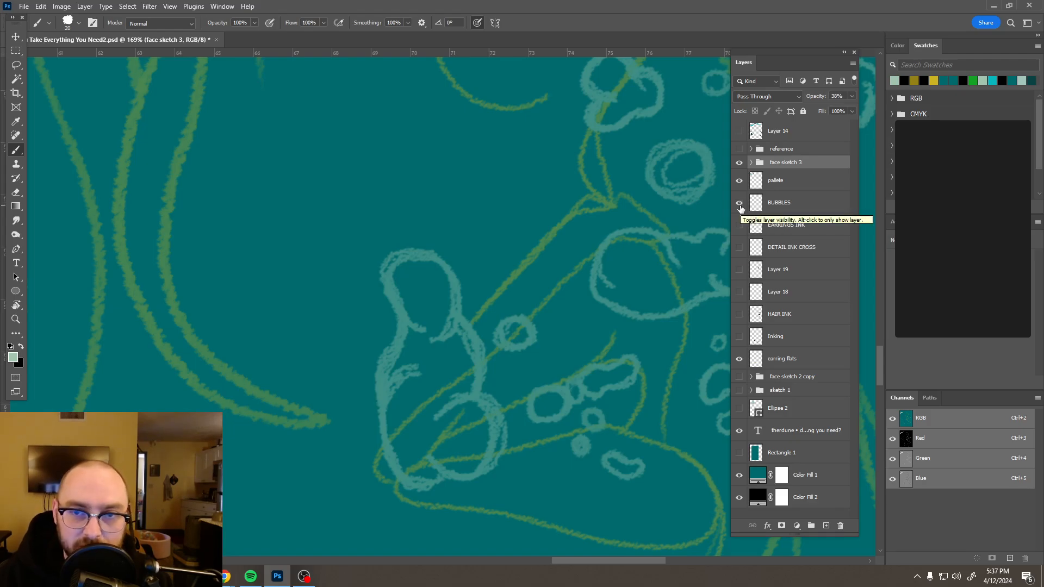
- Select the BUBBLES layer and ink the rounded upper lobe of the bubble cluster at the mouth, undoing and redrawing unsatisfactory outlines
left_click(811, 210)
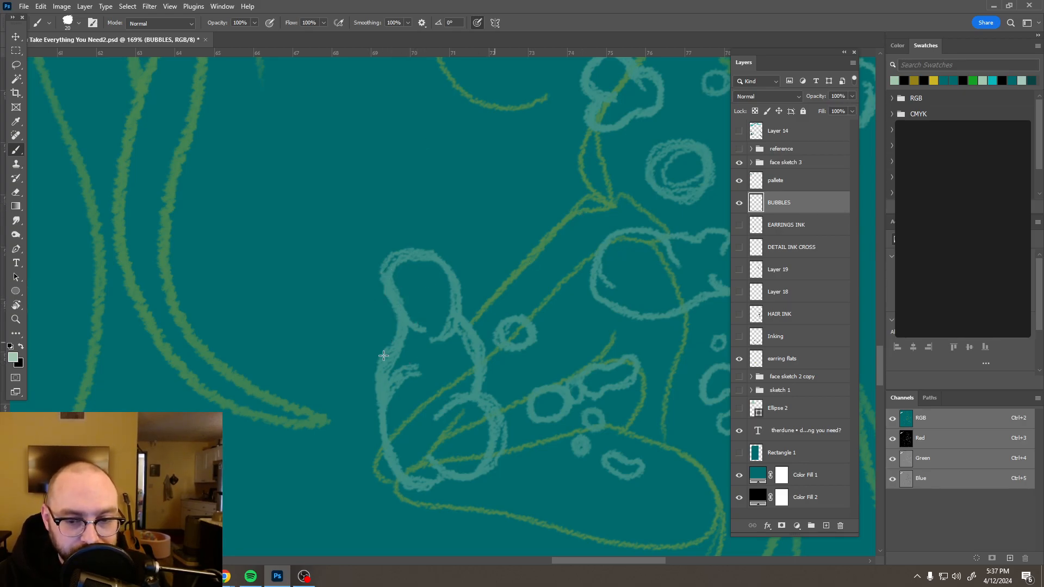
mouse_move(420, 331)
left_mouse_down()
mouse_move(384, 287)
mouse_move(383, 262)
mouse_move(402, 251)
mouse_move(444, 261)
mouse_move(455, 279)
mouse_move(450, 333)
mouse_move(415, 350)
left_mouse_up()
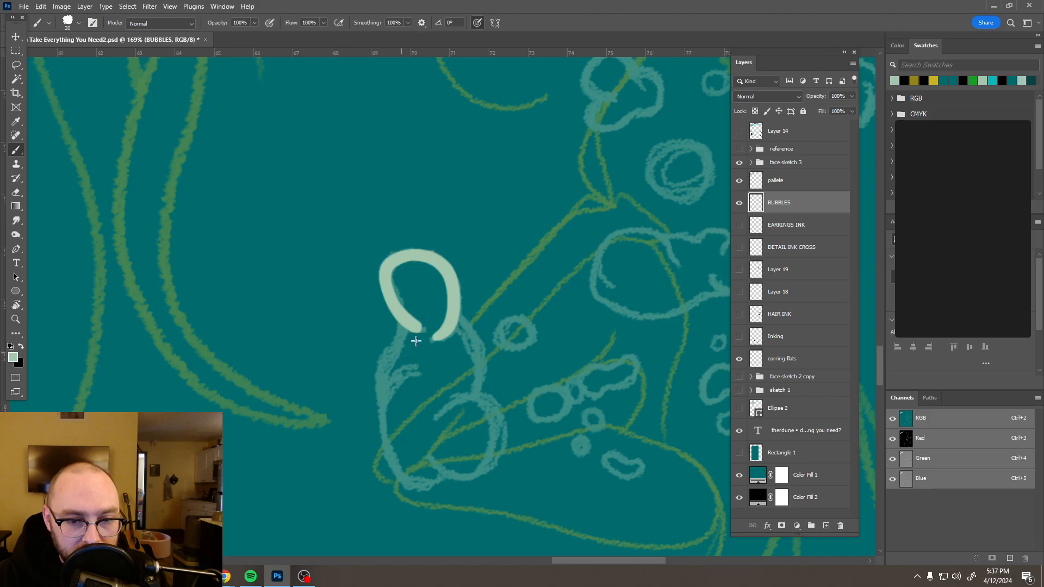
left_click_drag(398, 125, 329, 199)
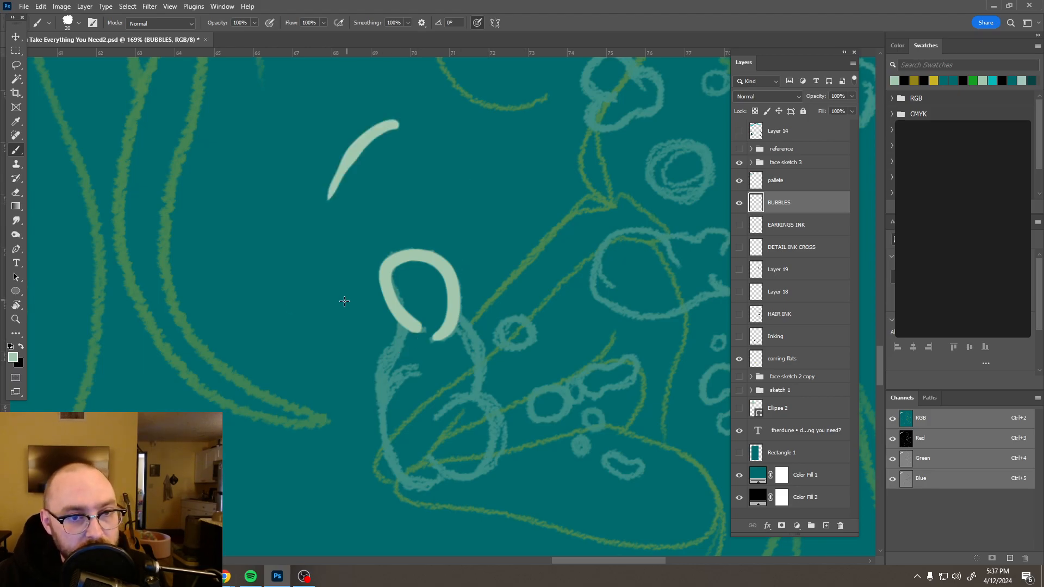
key("ctrl+z")
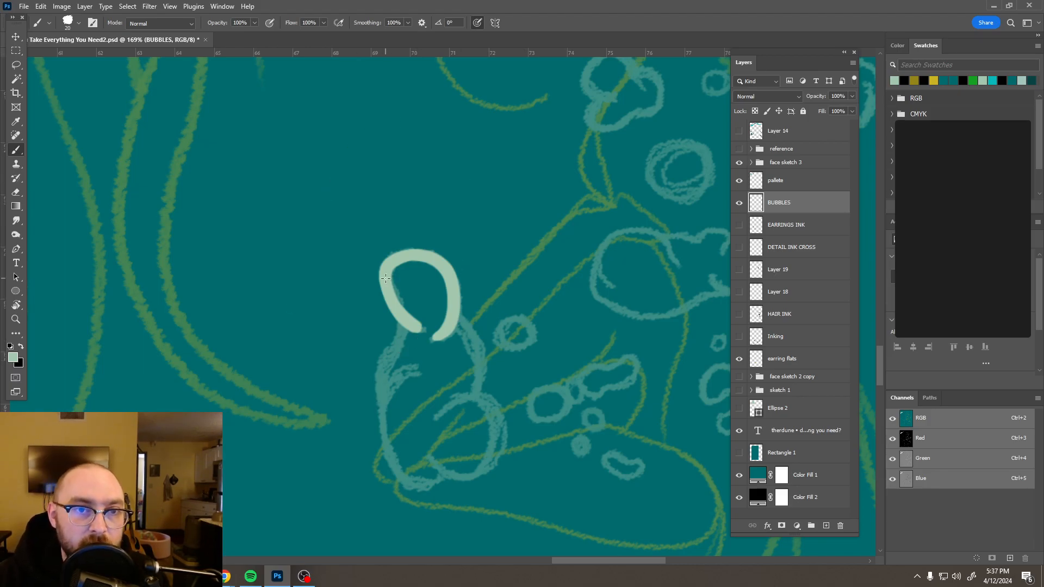
key("ctrl+z")
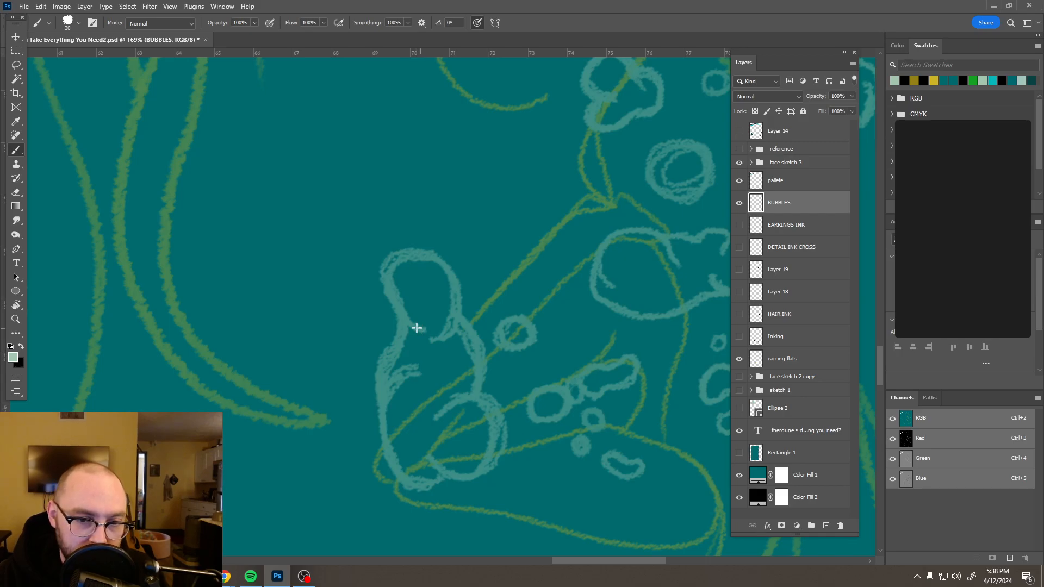
mouse_move(400, 314)
left_mouse_down()
mouse_move(383, 254)
mouse_move(444, 257)
mouse_move(461, 291)
mouse_move(451, 331)
mouse_move(434, 344)
left_mouse_up()
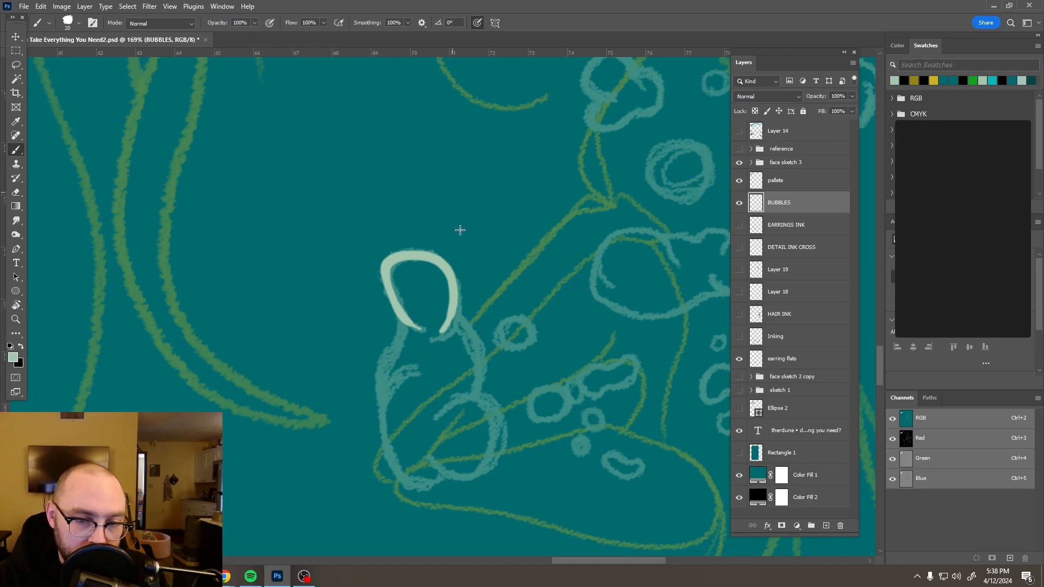
key("ctrl+z")
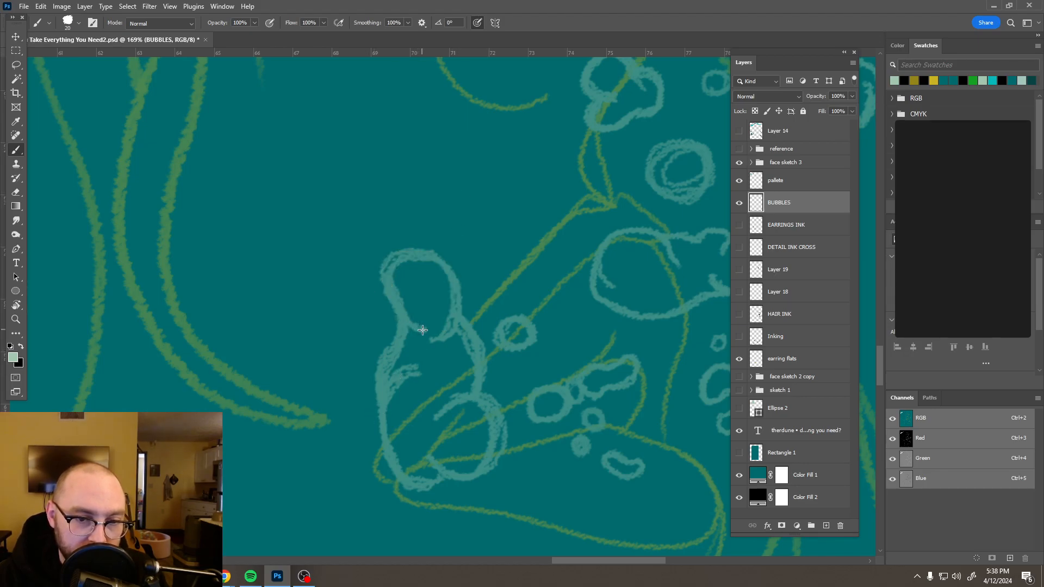
mouse_move(400, 313)
left_mouse_down()
mouse_move(384, 269)
mouse_move(395, 255)
mouse_move(435, 253)
mouse_move(453, 265)
mouse_move(466, 289)
mouse_move(463, 317)
mouse_move(423, 351)
left_mouse_up()
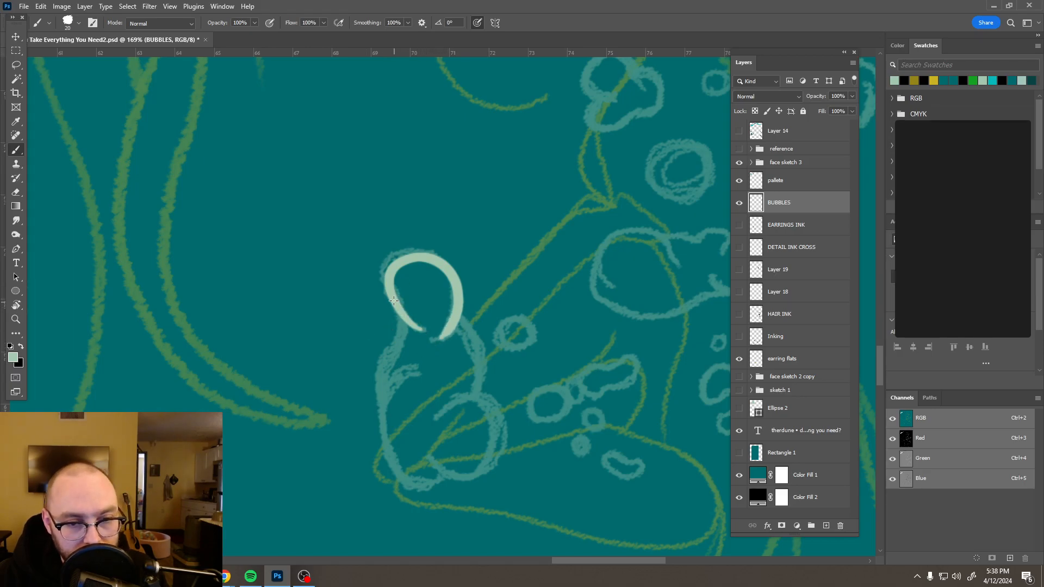
- Try to ink the mouth bubble cluster's left contour and inner curve, undoing back to the upper lobe
mouse_move(403, 318)
left_mouse_down()
mouse_move(374, 412)
mouse_move(384, 457)
mouse_move(416, 492)
mouse_move(443, 485)
mouse_move(453, 469)
left_mouse_up()
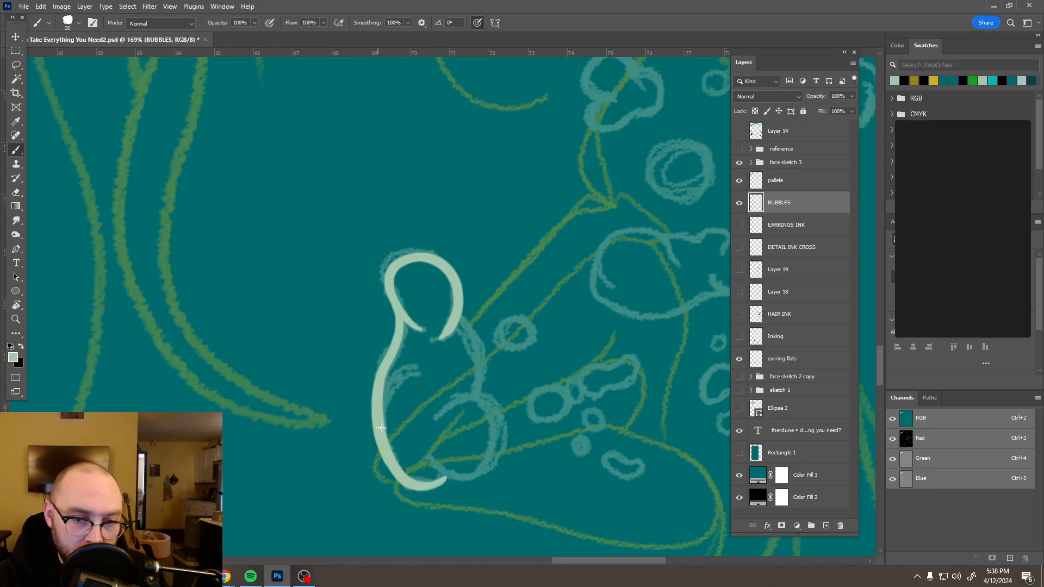
mouse_move(385, 405)
left_mouse_down()
mouse_move(413, 362)
mouse_move(451, 364)
left_mouse_up()
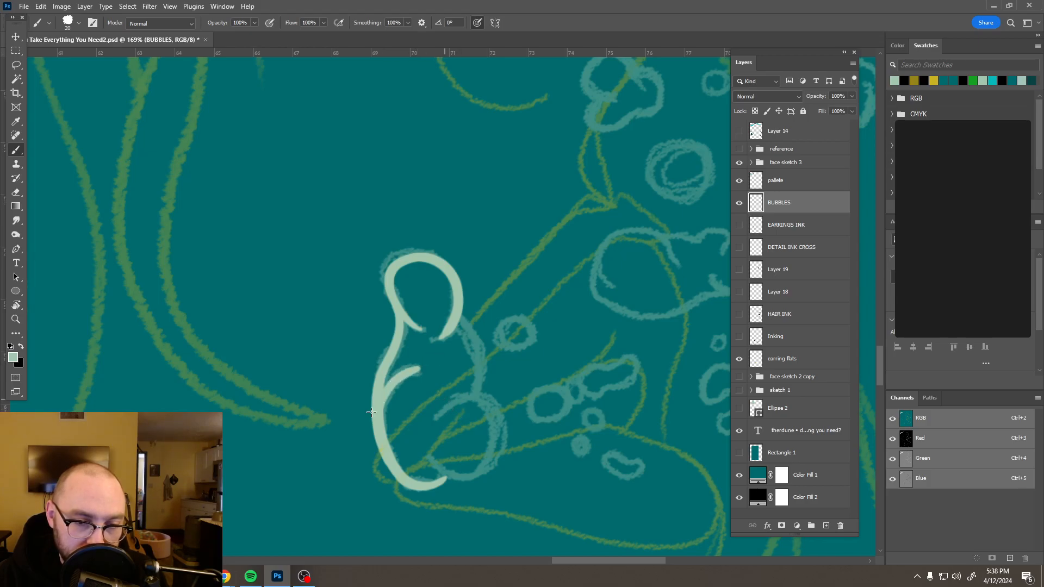
key("ctrl+z")
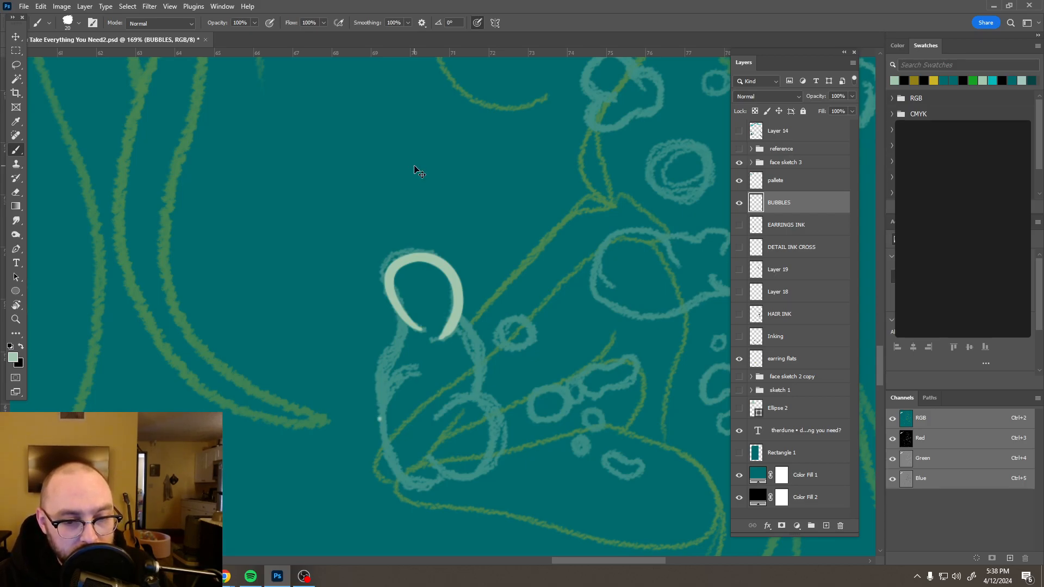
key("ctrl+comma")
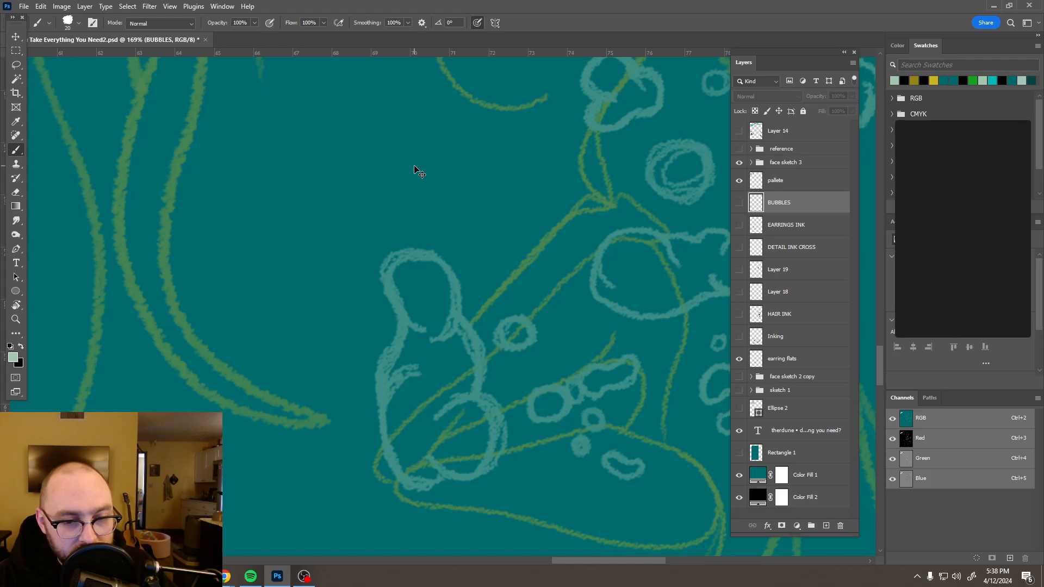
key("ctrl+comma")
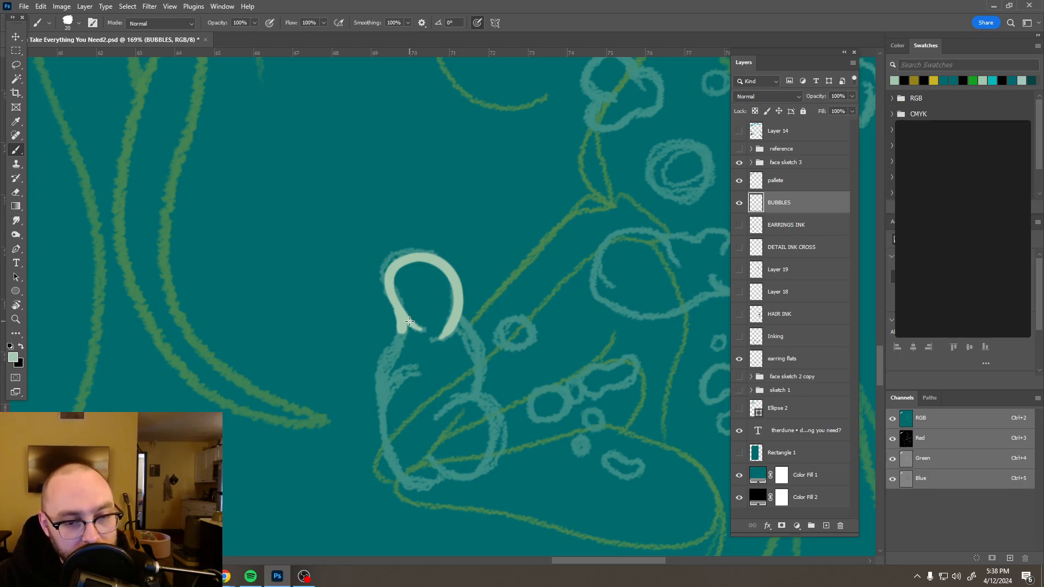
key("ctrl+z")
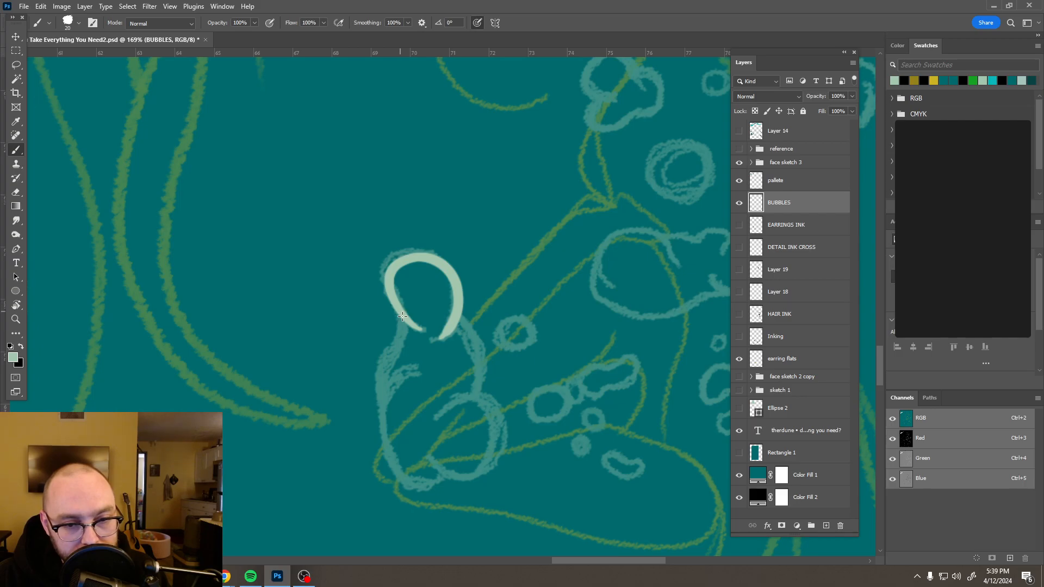
- Ink the bubble cluster's left contour, short inner curve and right side below the upper lobe
mouse_move(404, 335)
left_mouse_down()
mouse_move(379, 387)
mouse_move(389, 459)
mouse_move(411, 487)
mouse_move(449, 476)
left_mouse_up()
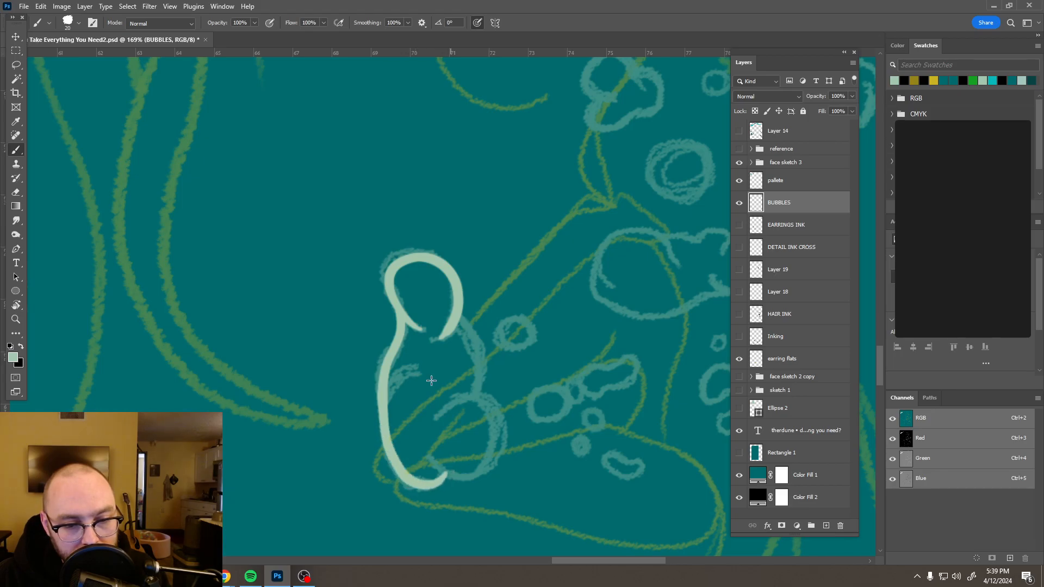
mouse_move(389, 380)
left_mouse_down()
mouse_move(431, 355)
mouse_move(456, 362)
left_mouse_up()
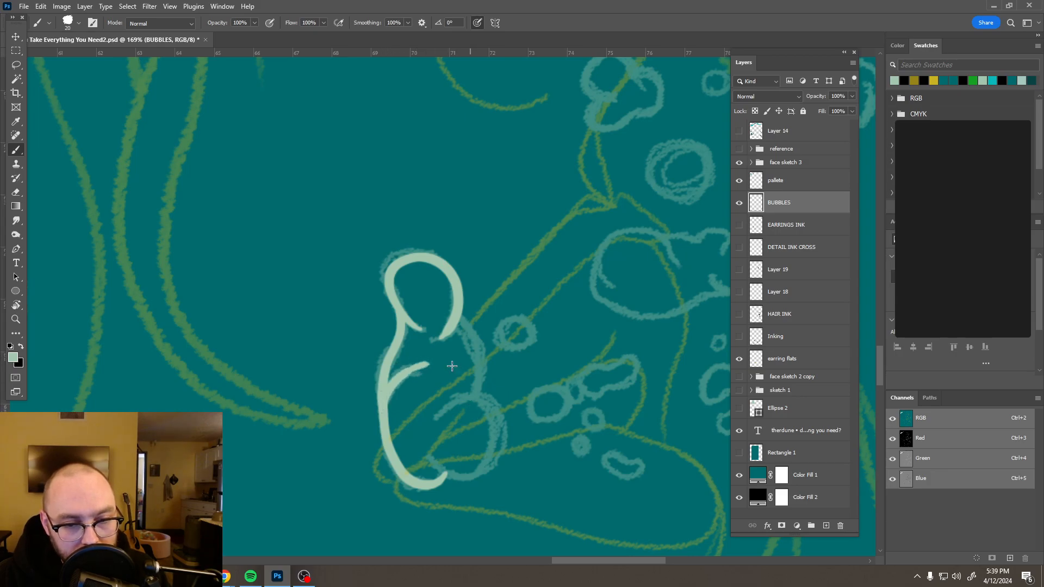
mouse_move(460, 317)
left_mouse_down()
mouse_move(487, 363)
mouse_move(461, 418)
left_mouse_up()
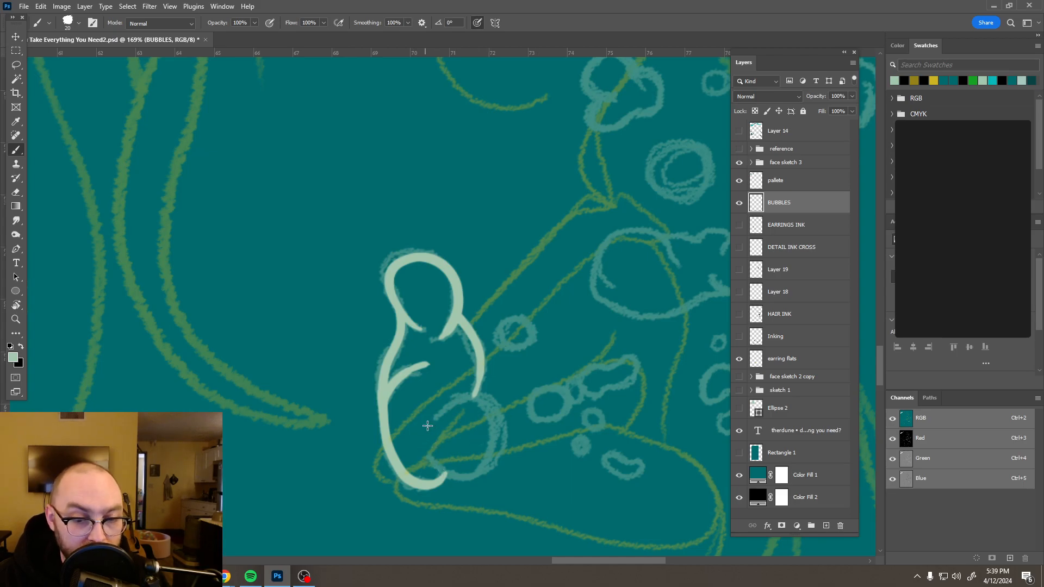
- Ink the round lower bubble of the cluster and its inward-curling end, redoing the strokes that miss the sketch
left_click_drag(428, 426, 491, 393)
key("ctrl+z")
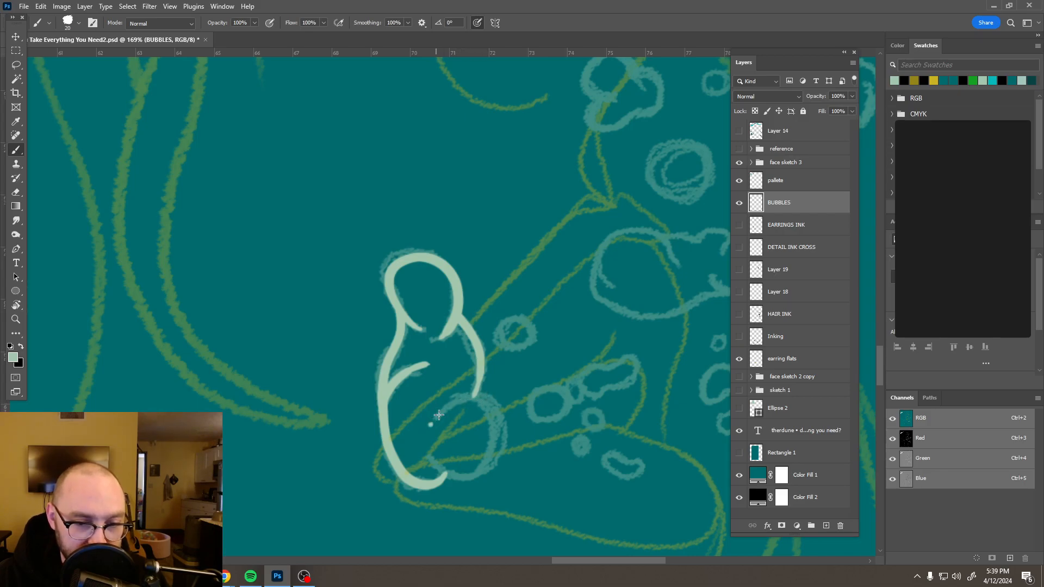
mouse_move(457, 403)
left_mouse_down()
mouse_move(496, 407)
mouse_move(493, 461)
mouse_move(472, 477)
mouse_move(424, 452)
left_mouse_up()
key("ctrl+z")
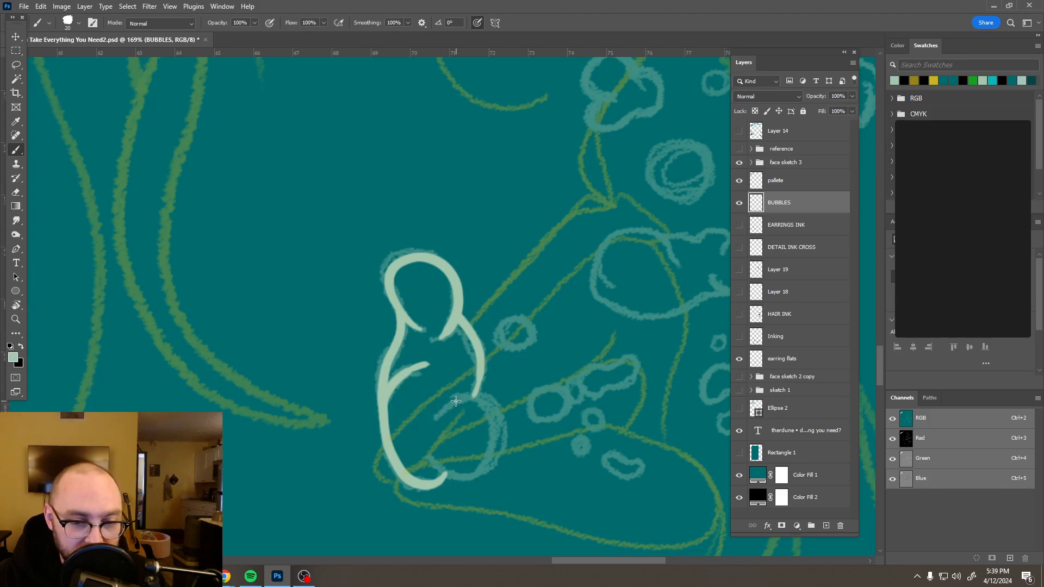
mouse_move(462, 398)
left_mouse_down()
mouse_move(498, 412)
mouse_move(497, 452)
mouse_move(471, 479)
mouse_move(430, 456)
left_mouse_up()
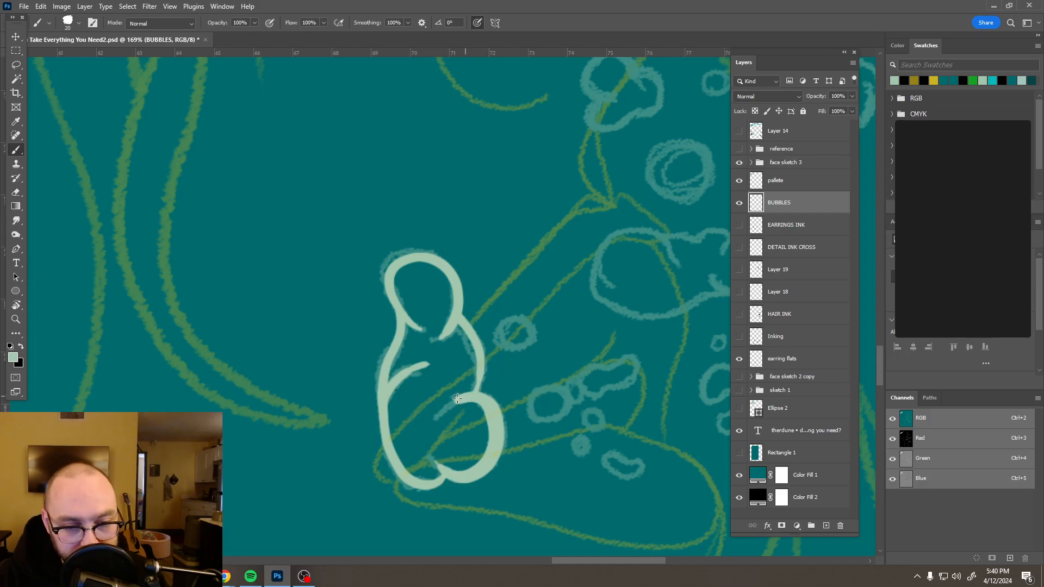
mouse_move(439, 410)
left_mouse_down()
mouse_move(422, 433)
mouse_move(416, 494)
left_mouse_up()
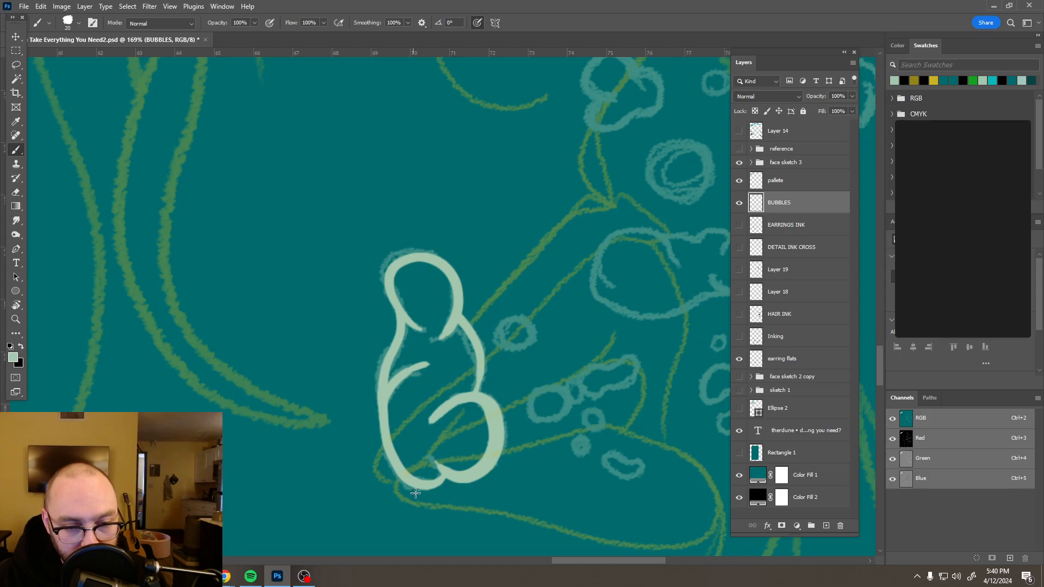
key("ctrl+z")
left_click_drag(462, 397, 420, 438)
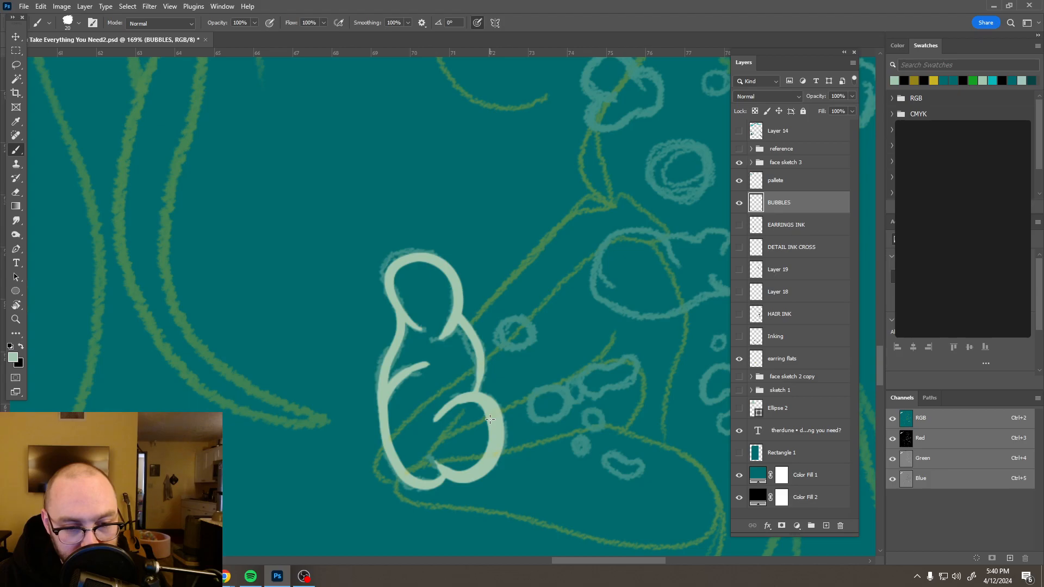
- Compare the inked cluster's line weight against the whole illustration, with the face sketch 3 group hidden and shown again
scroll(490, 419, "down", 8)
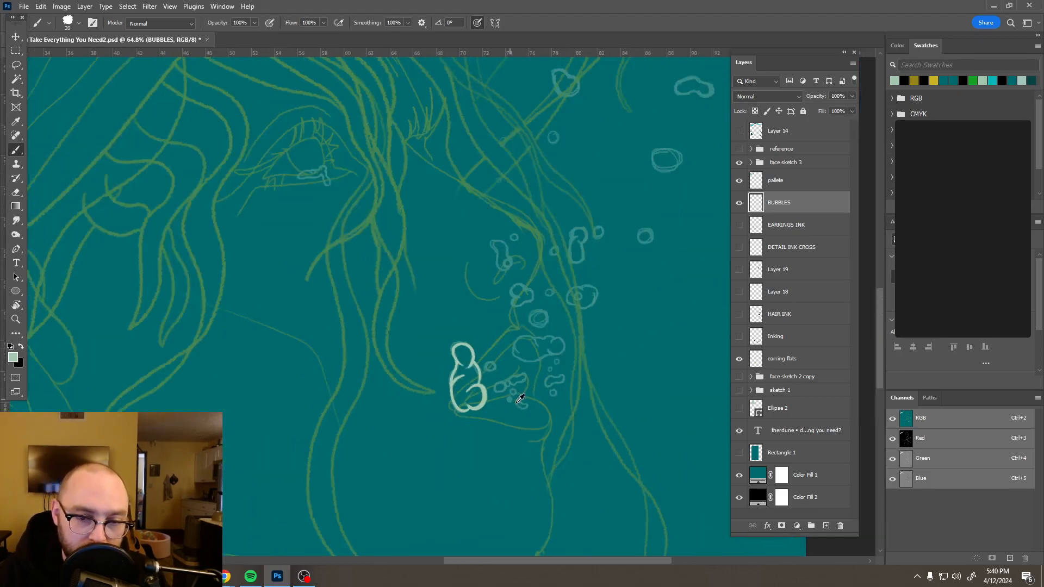
scroll(520, 399, "down", 6)
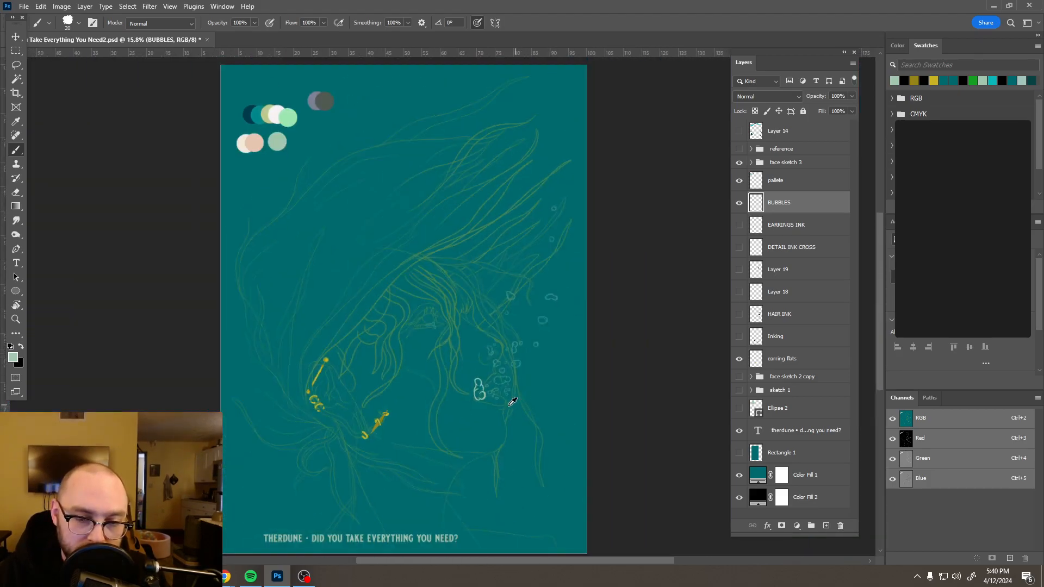
scroll(511, 401, "up", 3)
scroll(469, 396, "up", 2)
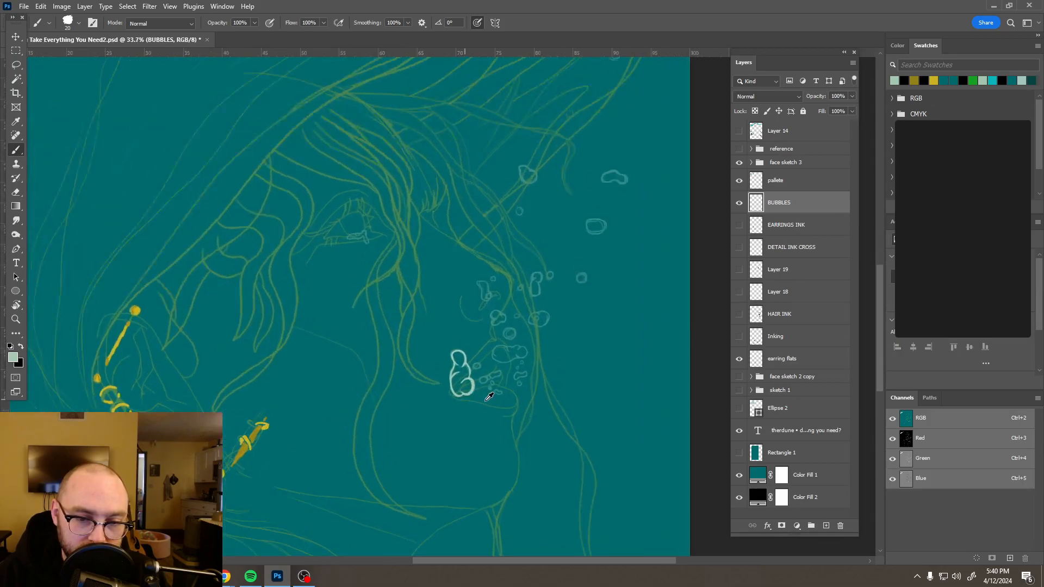
scroll(484, 381, "up", 3)
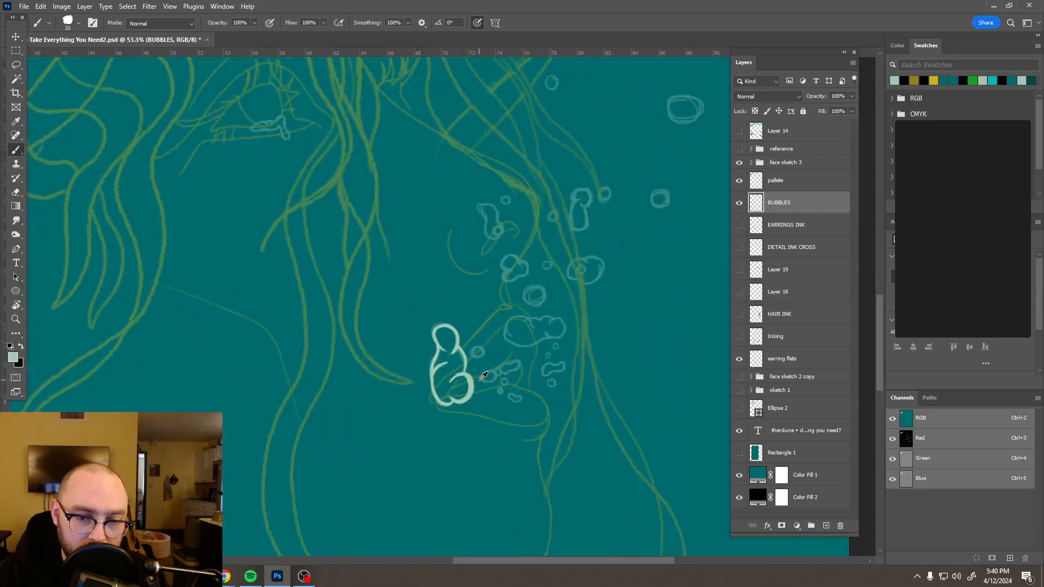
left_click(738, 165)
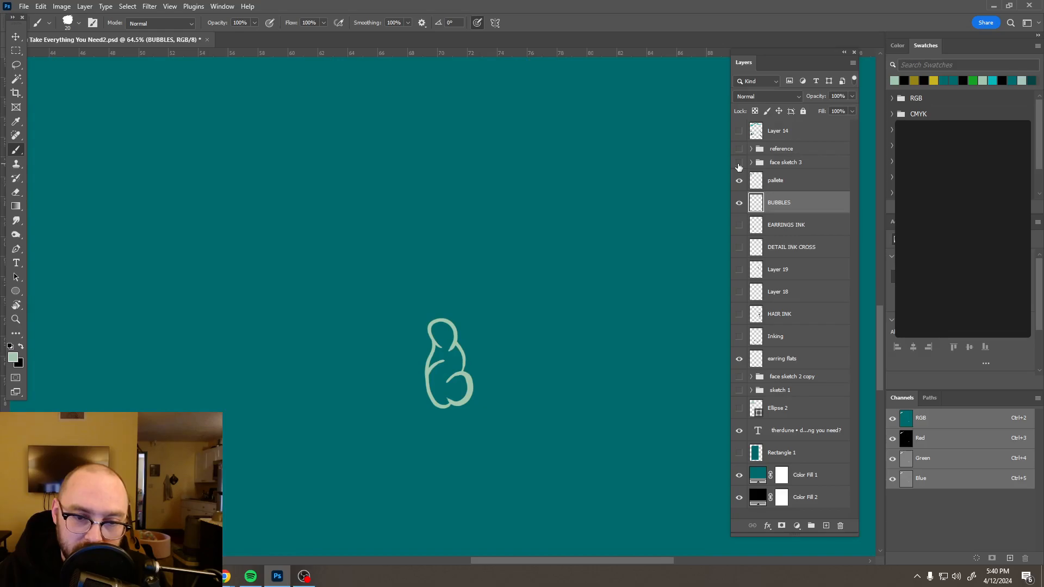
left_click(738, 165)
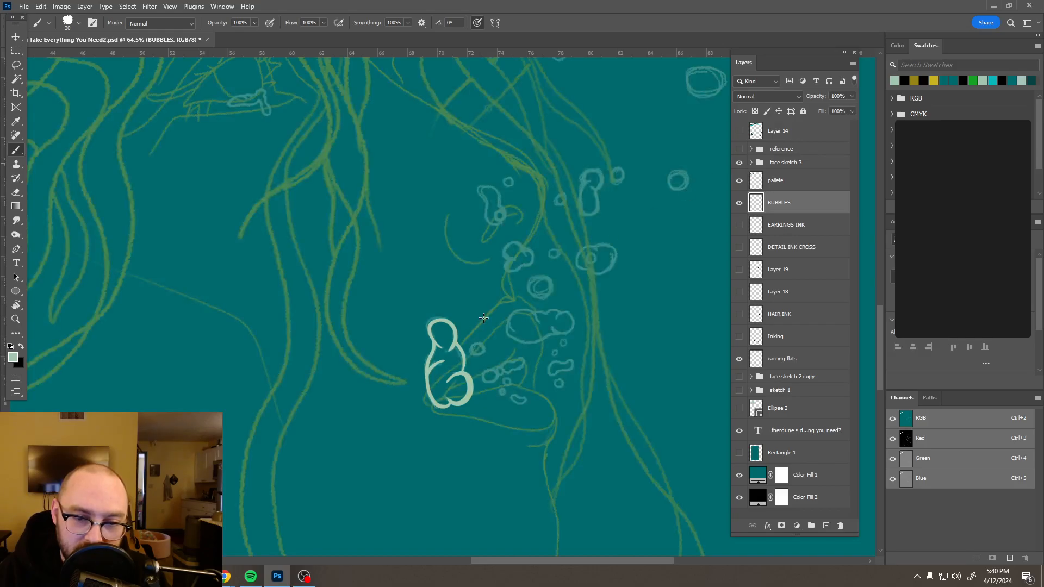
- Erase the entire inked bubble cluster from the BUBBLES layer
scroll(454, 328, "up", 3)
key("e")
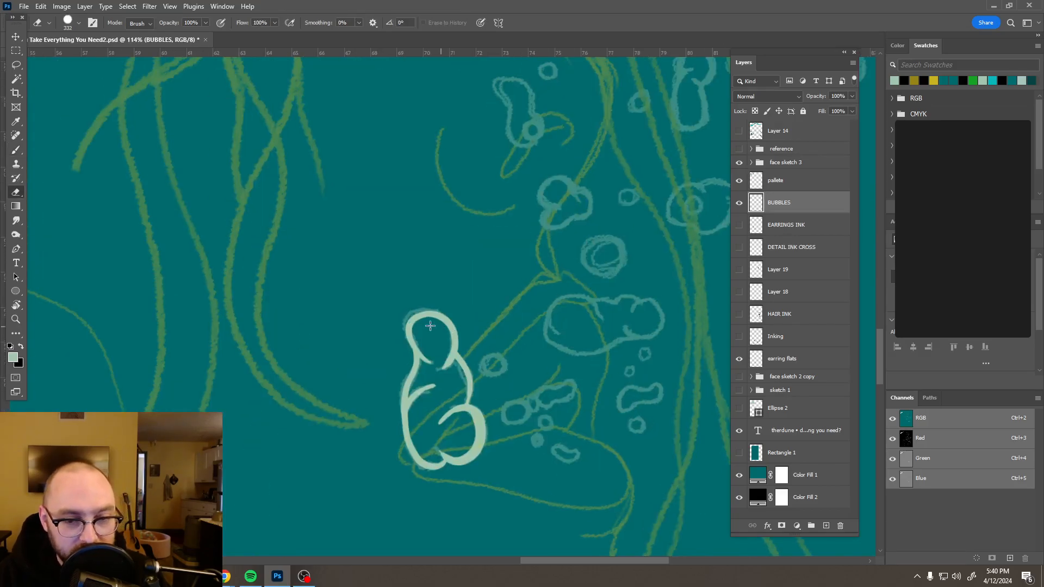
left_click_drag(426, 349, 427, 471)
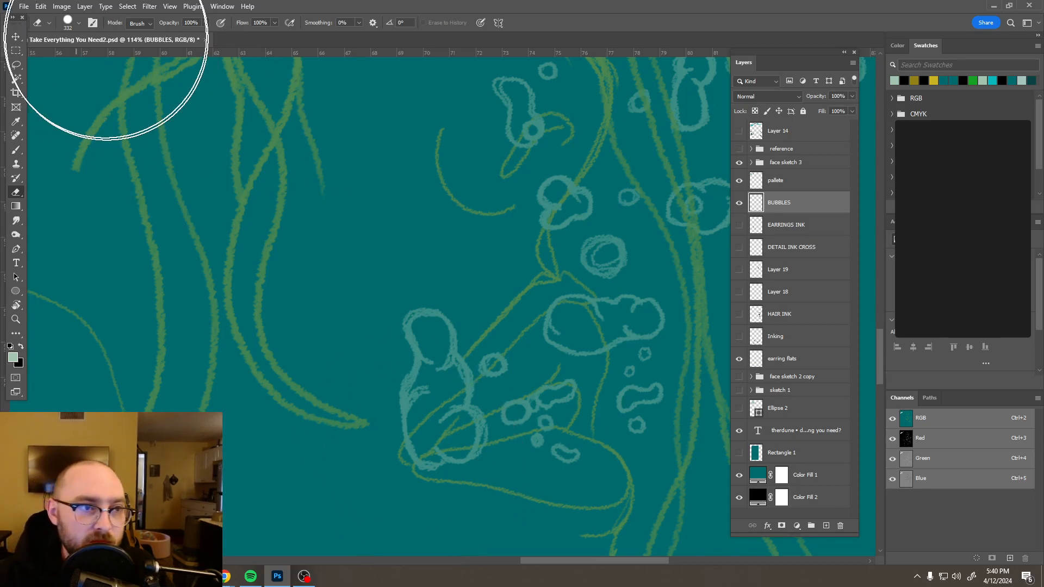
- Set the inking brush size to 10 and ink the mouth bubble cluster's upper lobe and left contour over the sketch
key("b")
left_click(79, 23)
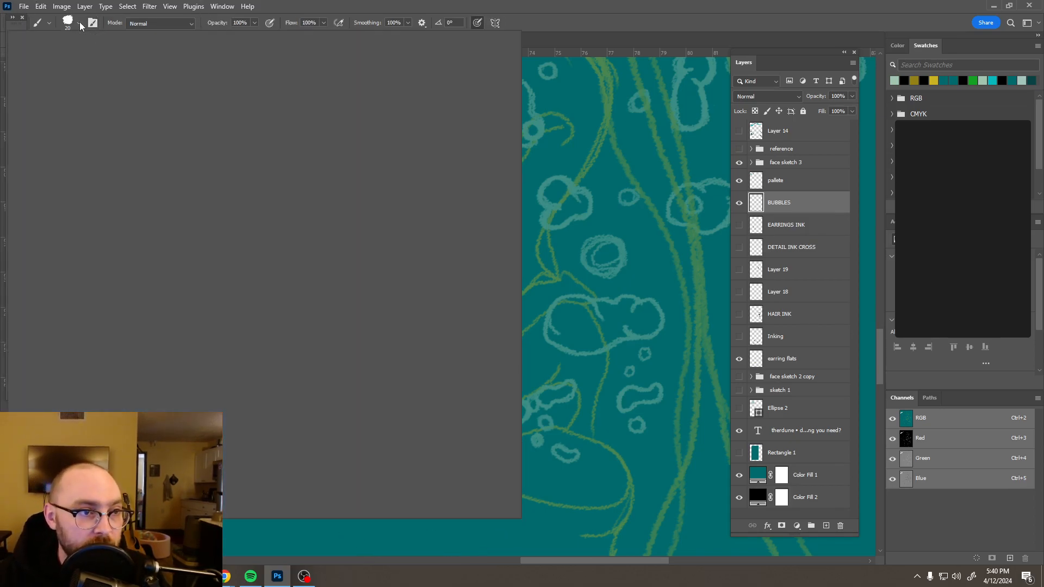
type("10")
key("Return")
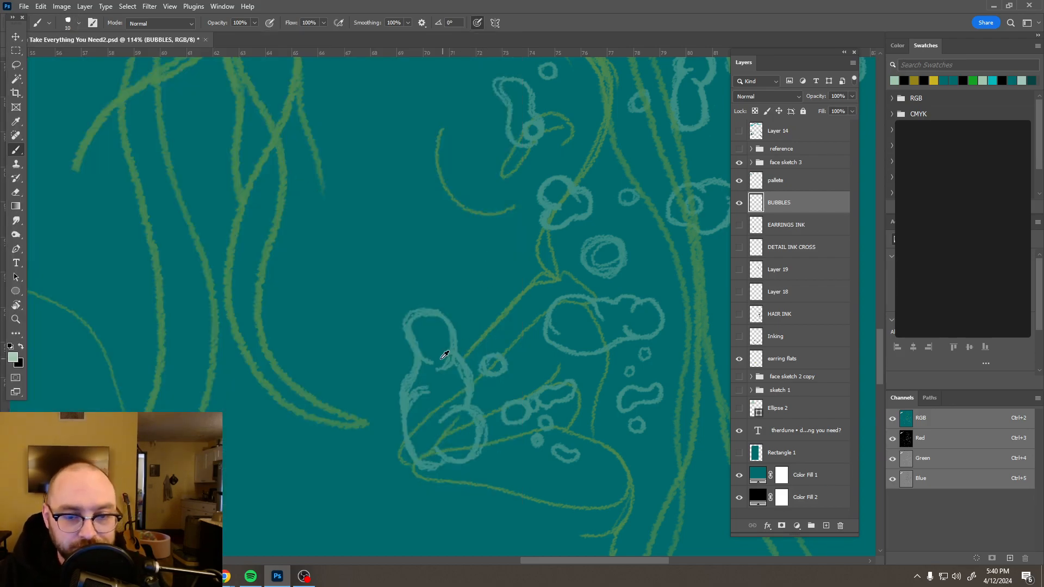
scroll(442, 358, "up", 4)
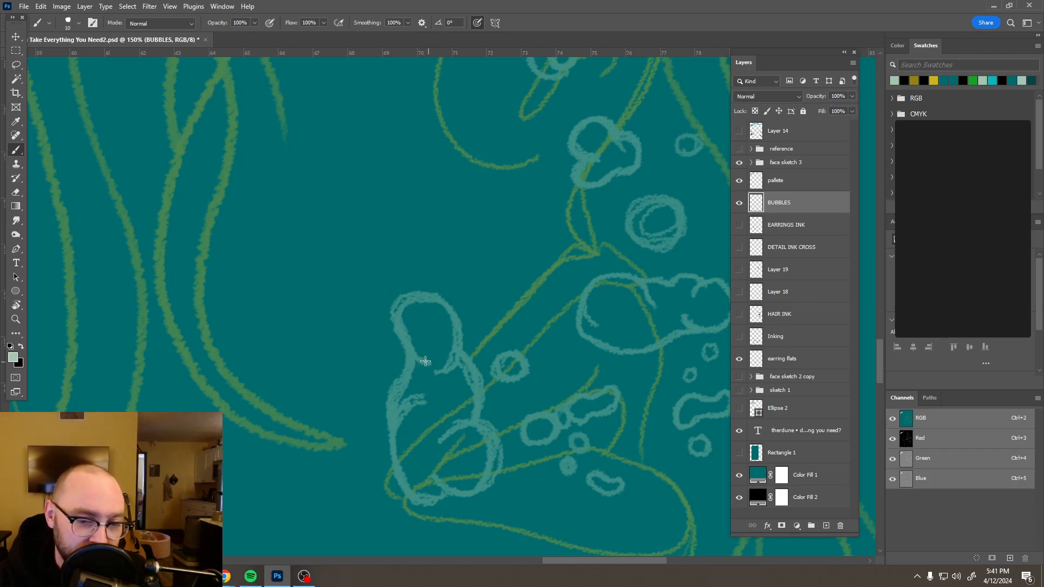
mouse_move(417, 359)
left_mouse_down()
mouse_move(387, 312)
mouse_move(409, 292)
mouse_move(447, 305)
mouse_move(460, 327)
mouse_move(455, 365)
mouse_move(430, 380)
left_mouse_up()
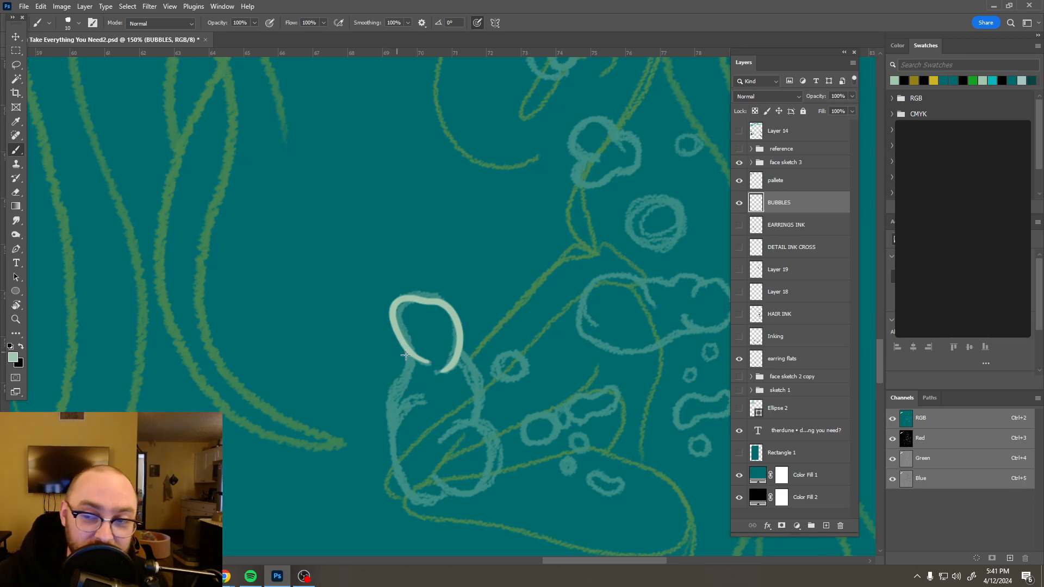
mouse_move(410, 357)
left_mouse_down()
mouse_move(388, 401)
mouse_move(392, 462)
mouse_move(414, 503)
mouse_move(454, 488)
left_mouse_up()
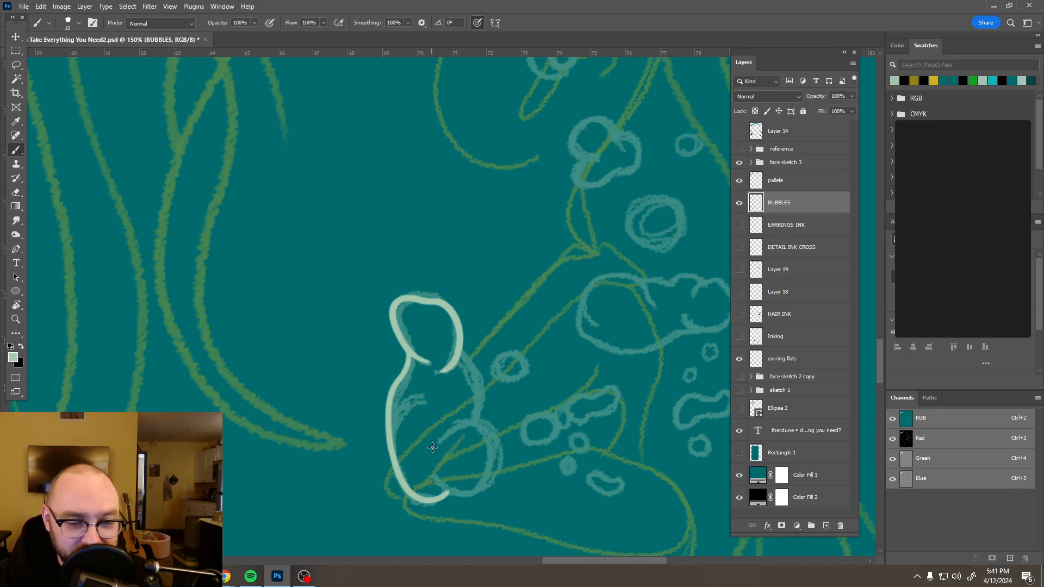
- Ink the mouth cluster's round lower bubble, right contour and short inner curve over the sketch on the BUBBLES layer
mouse_move(442, 436)
left_mouse_down()
mouse_move(466, 421)
mouse_move(489, 432)
mouse_move(499, 450)
mouse_move(492, 482)
mouse_move(447, 492)
mouse_move(429, 465)
left_mouse_up()
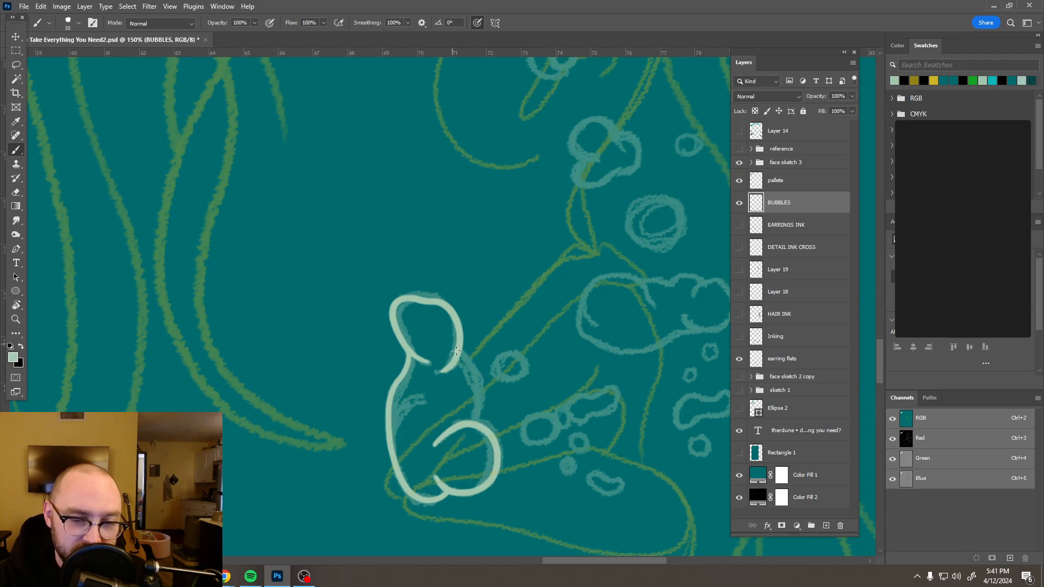
left_click_drag(470, 363, 479, 431)
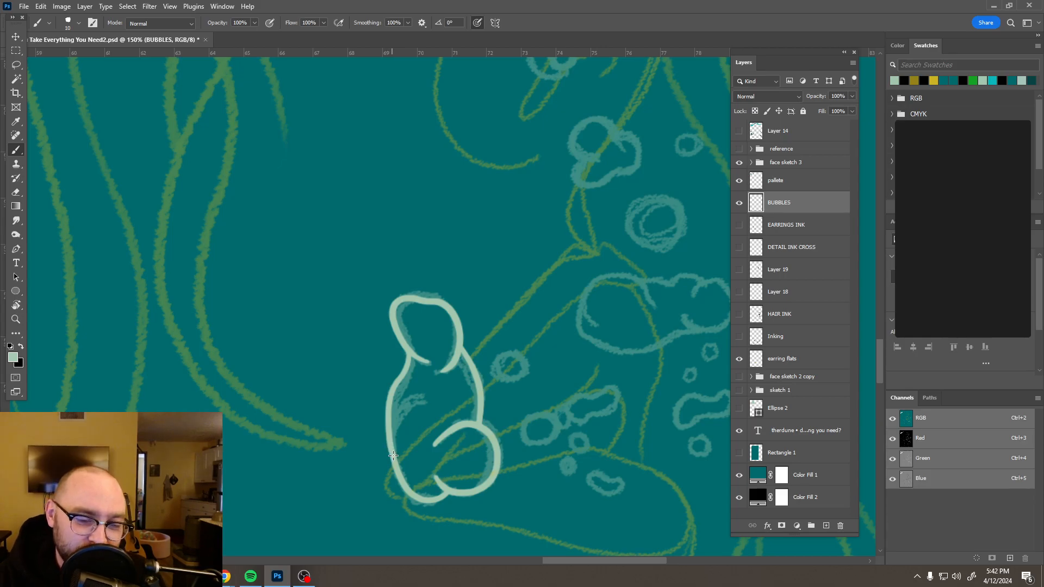
left_click_drag(393, 414, 440, 395)
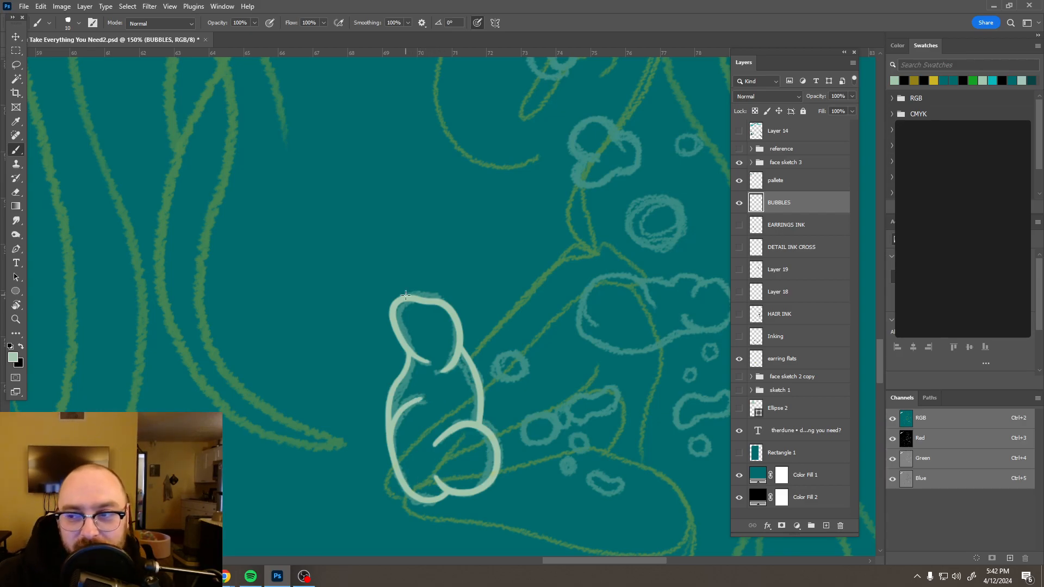
- Ink the small round bubble just to the right of the mouth bubble cluster
scroll(559, 443, "down", 5)
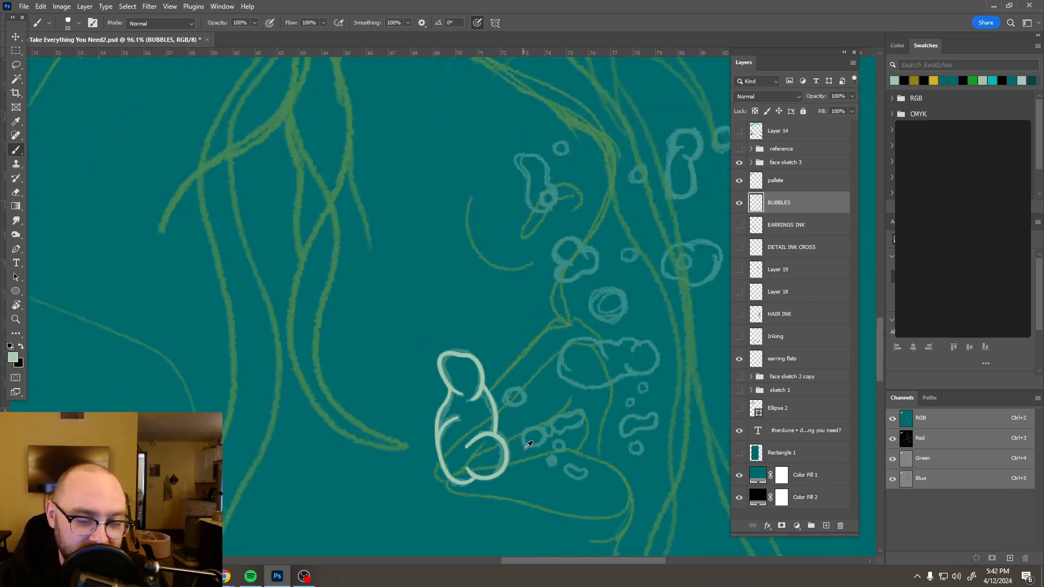
scroll(559, 444, "up", 8)
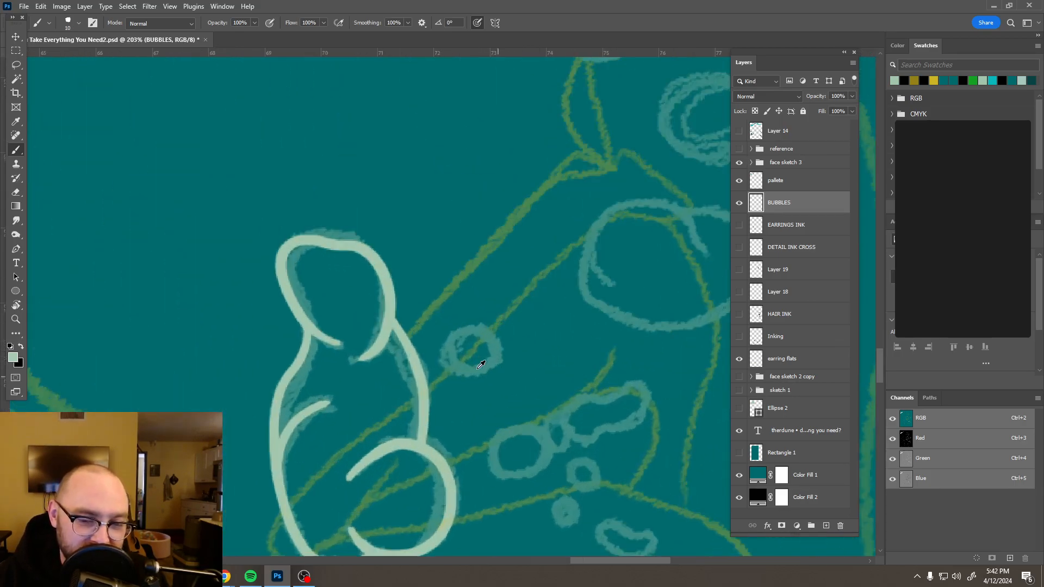
scroll(481, 362, "up", 3)
scroll(479, 364, "down", 3)
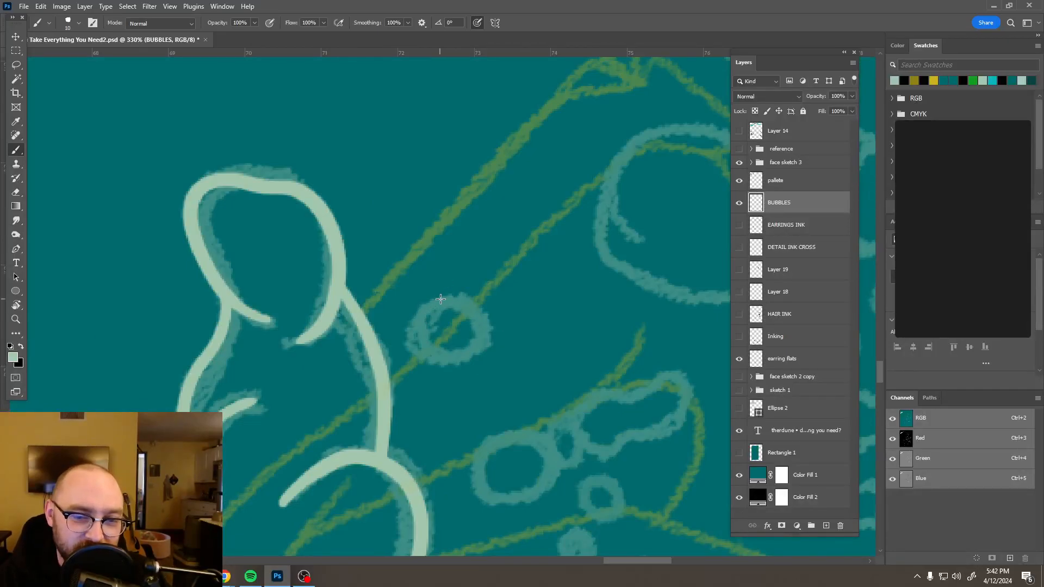
mouse_move(438, 299)
left_mouse_down()
mouse_move(406, 327)
mouse_move(409, 356)
mouse_move(436, 365)
mouse_move(477, 356)
mouse_move(495, 324)
mouse_move(471, 297)
mouse_move(423, 305)
left_mouse_up()
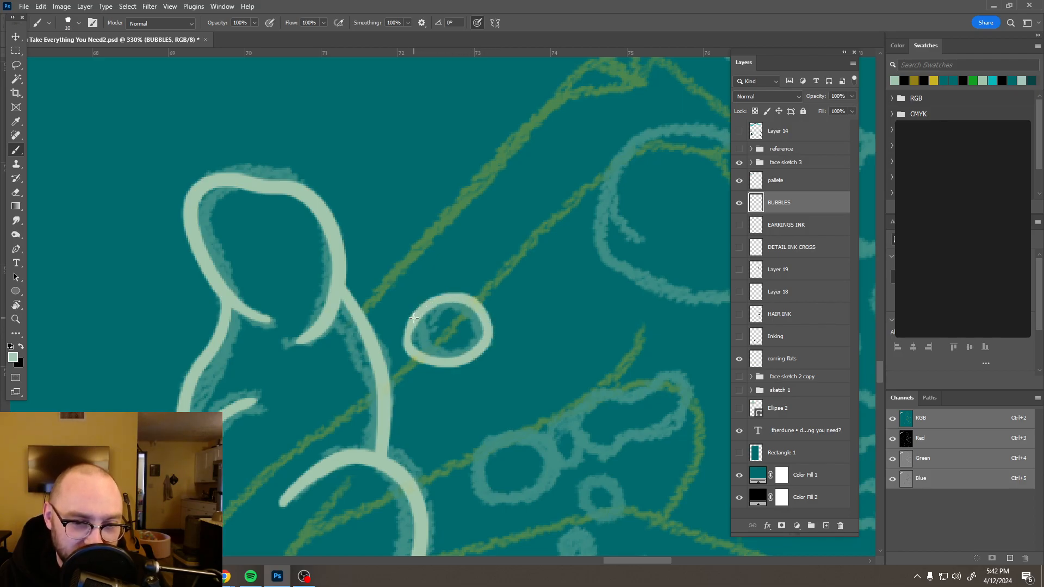
- Ink the connected chain below that bubble: the round bubble, the tiny linking bubble and the elongated wavy bubble
scroll(544, 291, "down", 3)
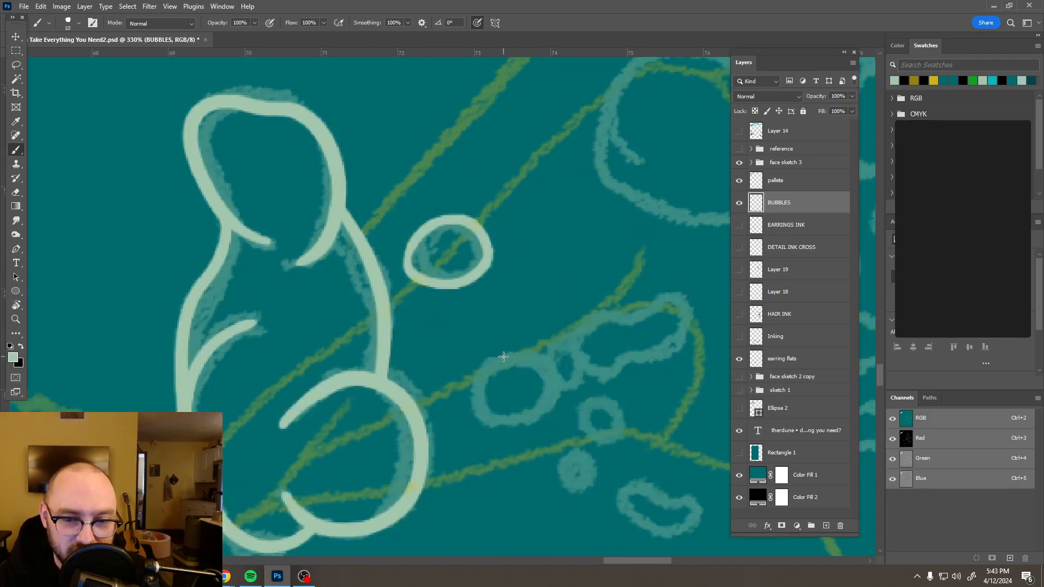
mouse_move(501, 356)
left_mouse_down()
mouse_move(468, 394)
mouse_move(480, 423)
mouse_move(525, 426)
mouse_move(548, 414)
mouse_move(560, 383)
mouse_move(552, 362)
mouse_move(515, 351)
mouse_move(477, 380)
left_mouse_up()
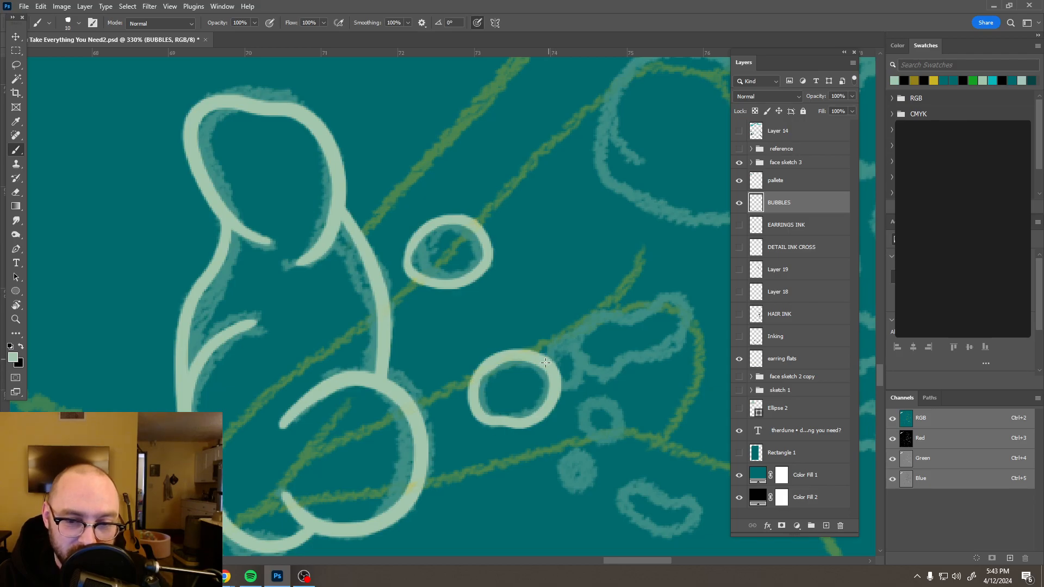
mouse_move(549, 359)
left_mouse_down()
mouse_move(566, 342)
mouse_move(582, 360)
mouse_move(571, 386)
mouse_move(556, 381)
left_mouse_up()
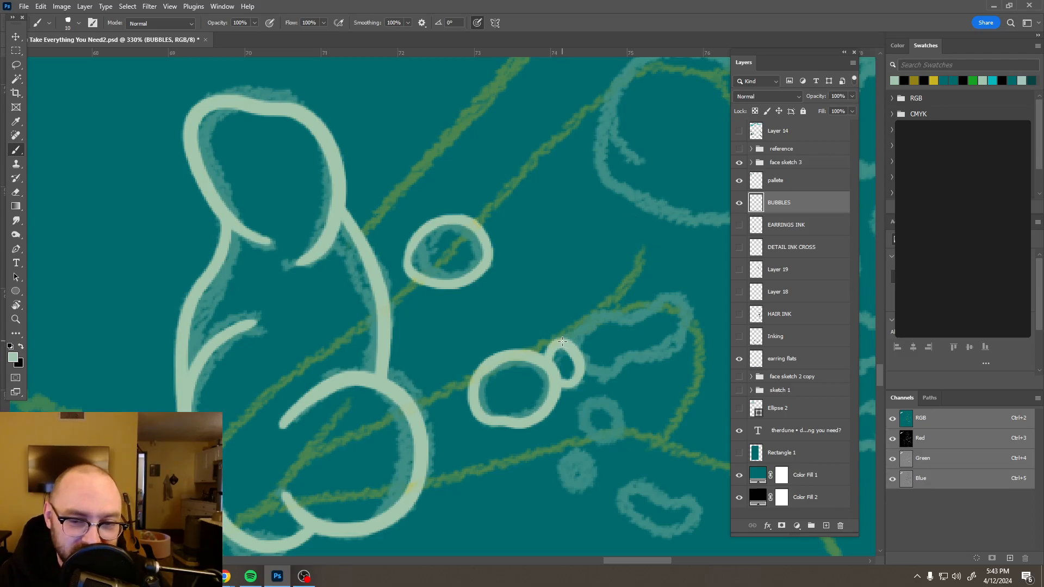
mouse_move(587, 328)
left_mouse_down()
mouse_move(601, 310)
mouse_move(627, 322)
mouse_move(674, 296)
mouse_move(691, 321)
mouse_move(679, 348)
mouse_move(626, 354)
mouse_move(606, 376)
mouse_move(577, 359)
left_mouse_up()
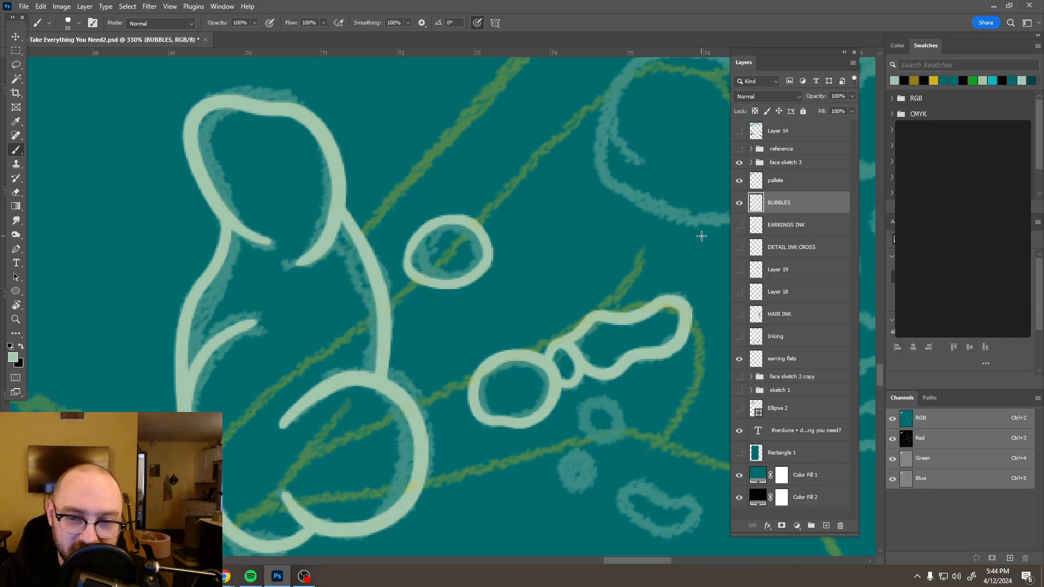
- Ink the two small round bubbles and the bean-shaped bubble beneath the connected chain
scroll(697, 245, "down", 4)
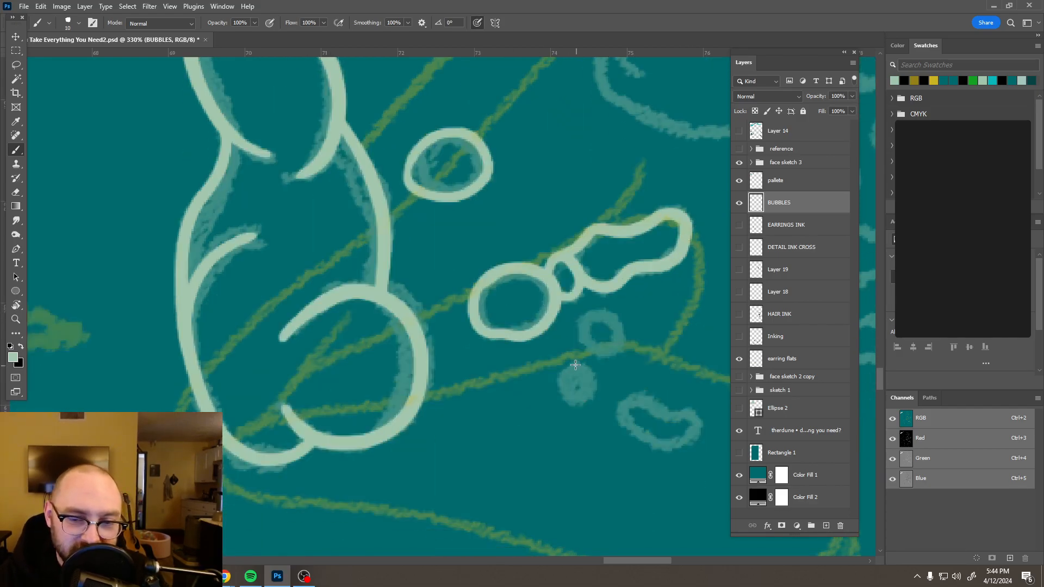
mouse_move(573, 366)
left_mouse_down()
mouse_move(561, 396)
mouse_move(575, 409)
mouse_move(600, 381)
mouse_move(586, 362)
mouse_move(567, 367)
left_mouse_up()
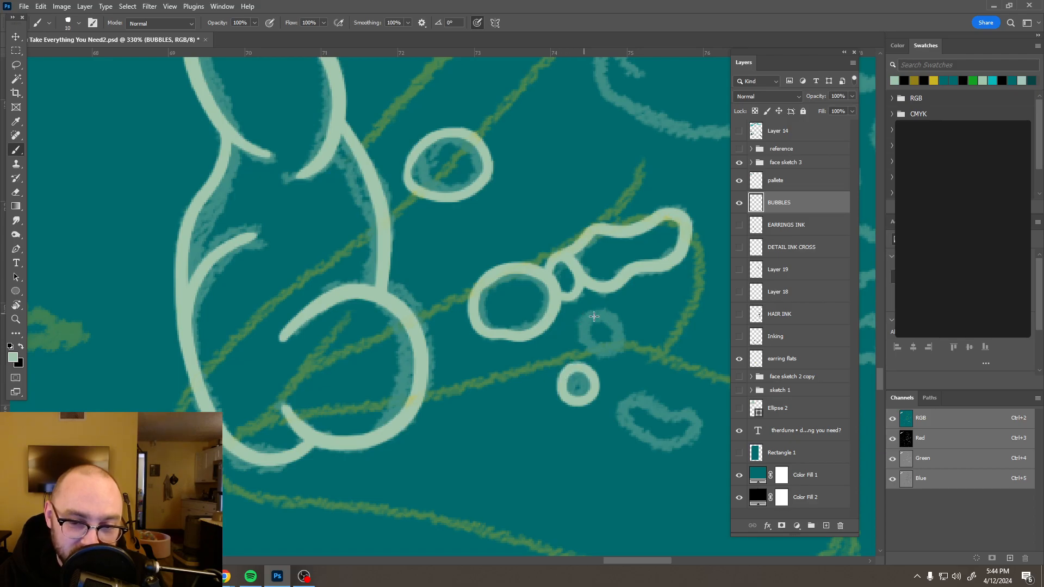
mouse_move(591, 313)
left_mouse_down()
mouse_move(577, 325)
mouse_move(578, 344)
mouse_move(598, 360)
mouse_move(620, 358)
mouse_move(624, 324)
mouse_move(592, 310)
left_mouse_up()
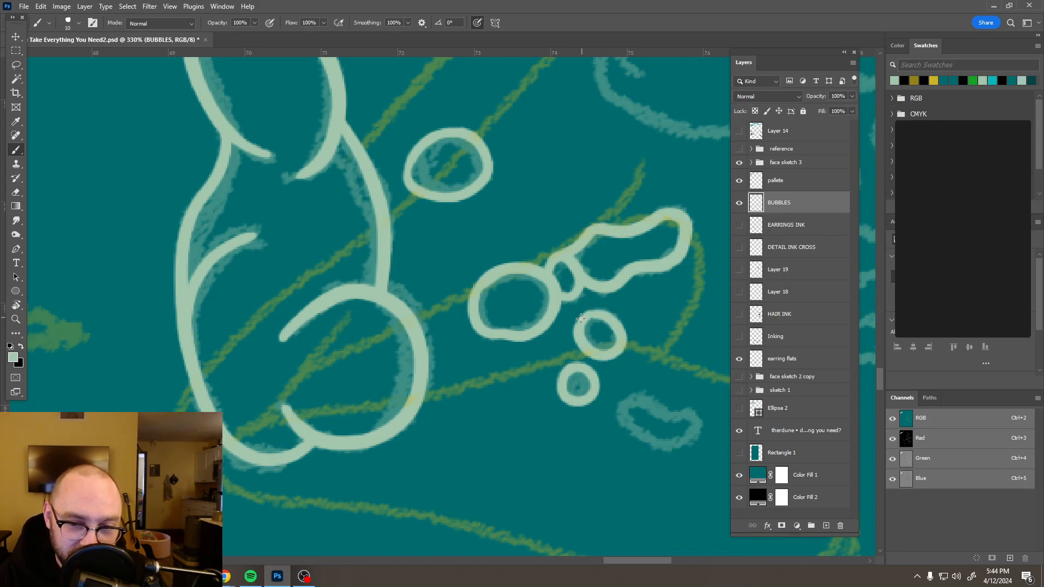
left_click(665, 411)
mouse_move(635, 396)
left_mouse_down()
mouse_move(624, 431)
mouse_move(665, 449)
mouse_move(700, 427)
mouse_move(702, 417)
mouse_move(662, 413)
left_mouse_up()
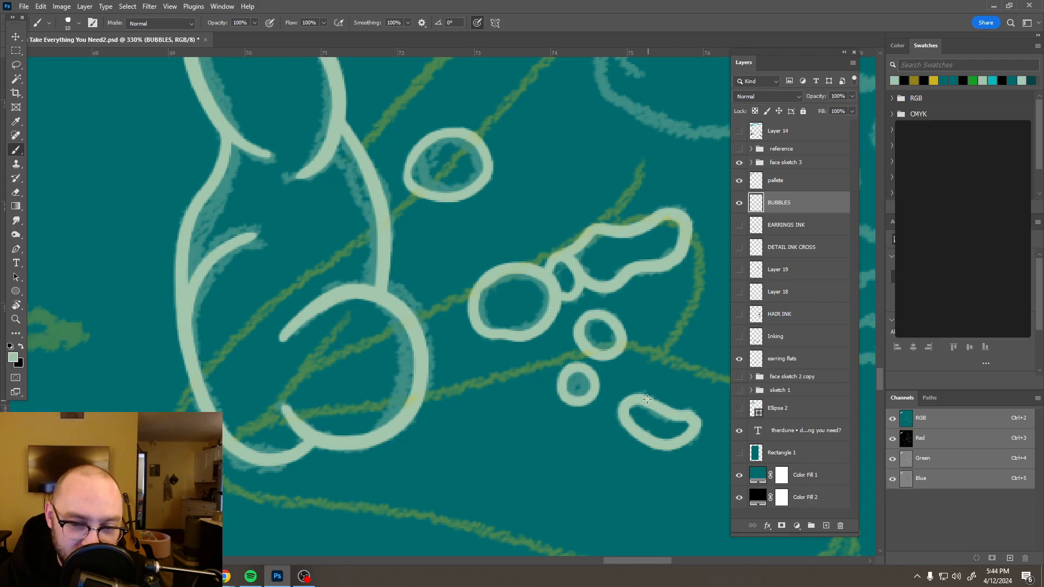
- Ink the column of bubbles farther right: the small bottom bubble, the wavy elongated one and the two tiny ones above it
scroll(601, 333, "down", 6)
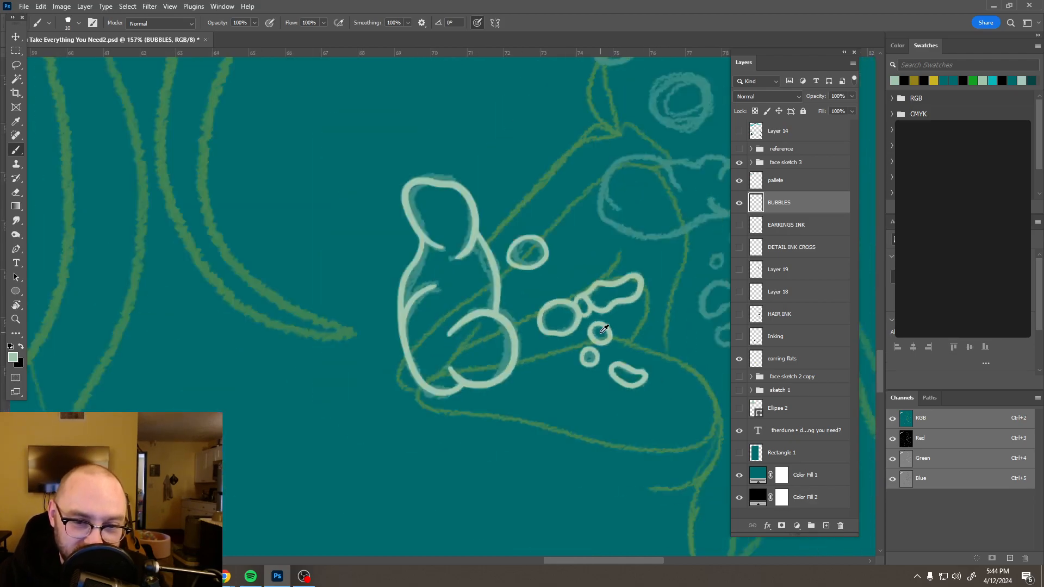
left_click_drag(645, 356, 525, 424)
scroll(576, 389, "up", 6)
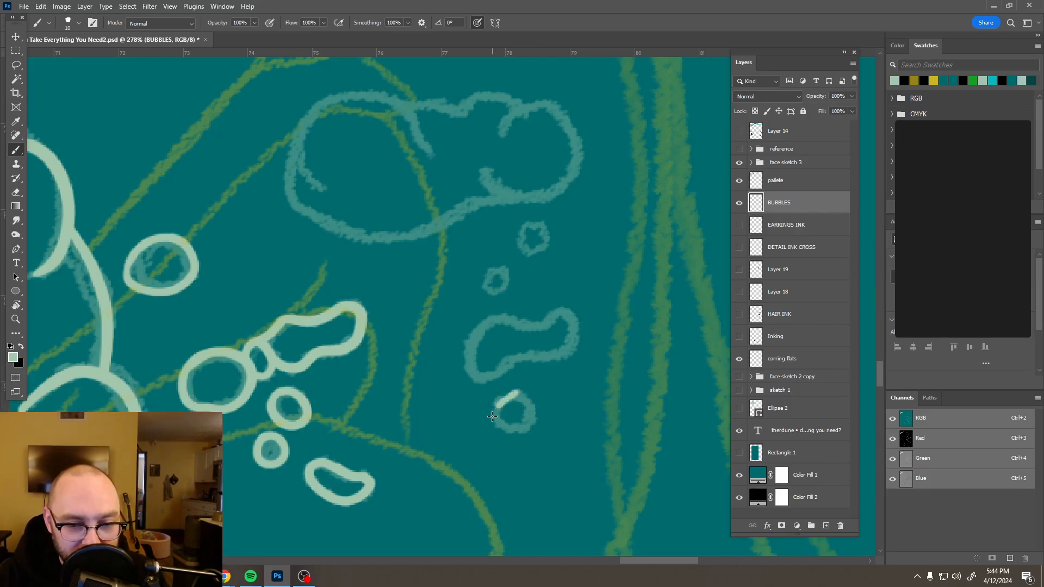
mouse_move(495, 426)
left_mouse_down()
mouse_move(496, 409)
mouse_move(529, 435)
mouse_move(539, 414)
mouse_move(517, 390)
left_mouse_up()
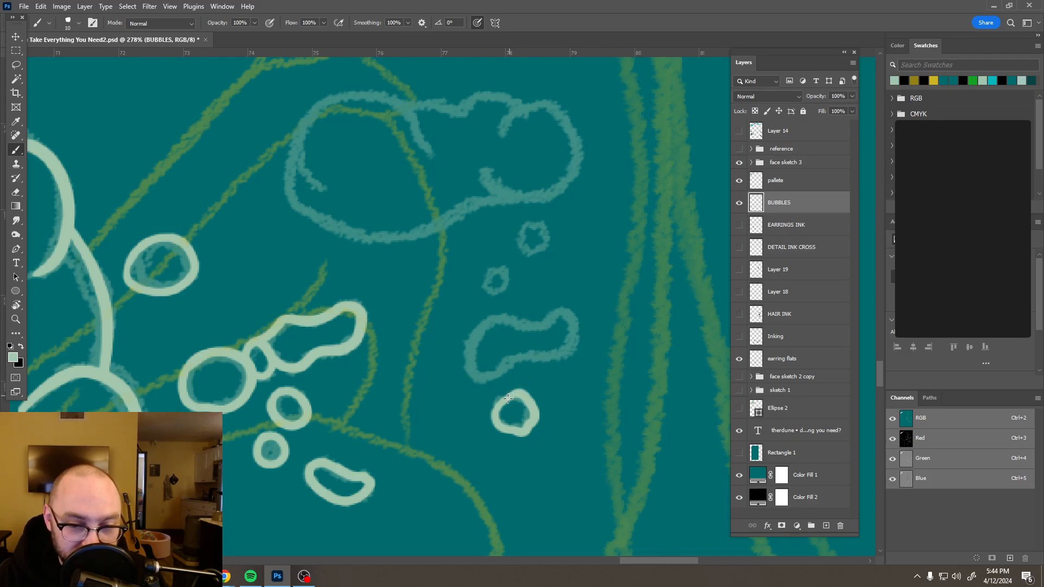
mouse_move(532, 326)
left_mouse_down()
mouse_move(495, 316)
mouse_move(479, 325)
mouse_move(466, 345)
mouse_move(468, 377)
mouse_move(480, 386)
mouse_move(523, 359)
mouse_move(577, 348)
mouse_move(579, 323)
mouse_move(558, 310)
left_mouse_up()
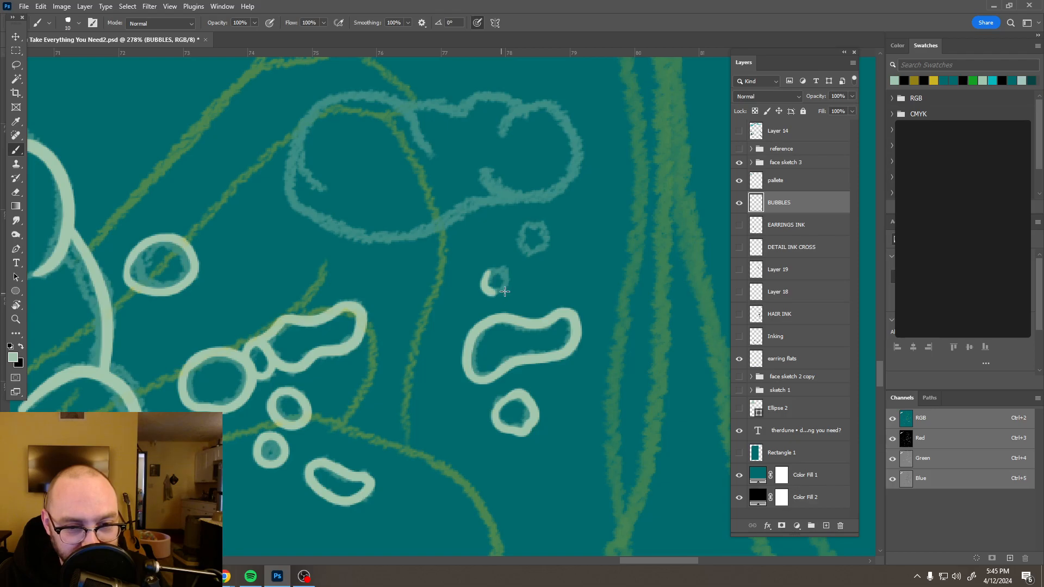
left_click_drag(508, 268, 505, 264)
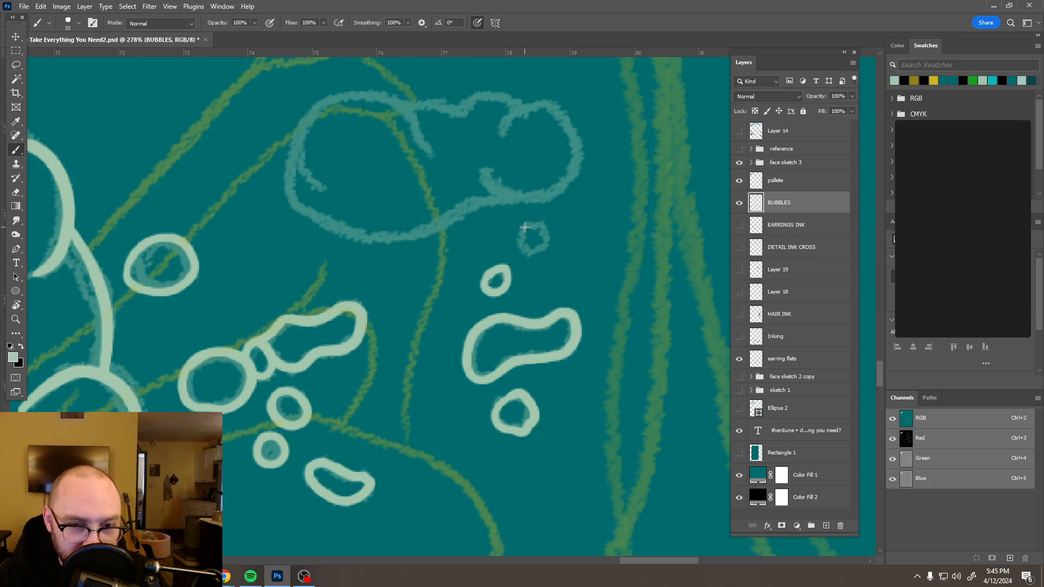
mouse_move(526, 226)
left_mouse_down()
mouse_move(530, 261)
mouse_move(541, 260)
mouse_move(548, 228)
mouse_move(535, 224)
left_mouse_up()
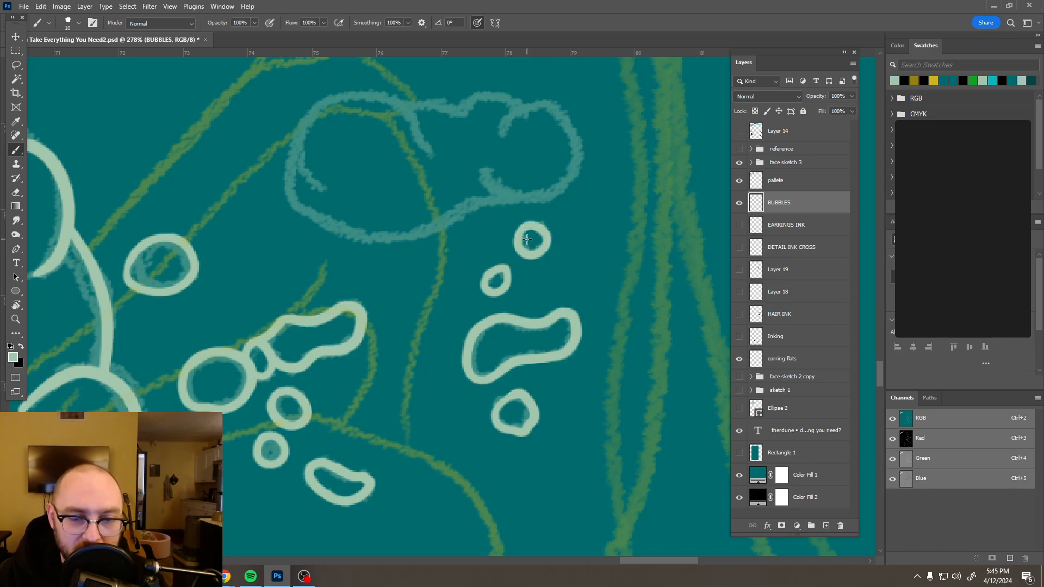
- Ink the large cloud-shaped bubble cluster above the column, including its curled inner ends and bumpy upper edge
scroll(371, 286, "up", 4)
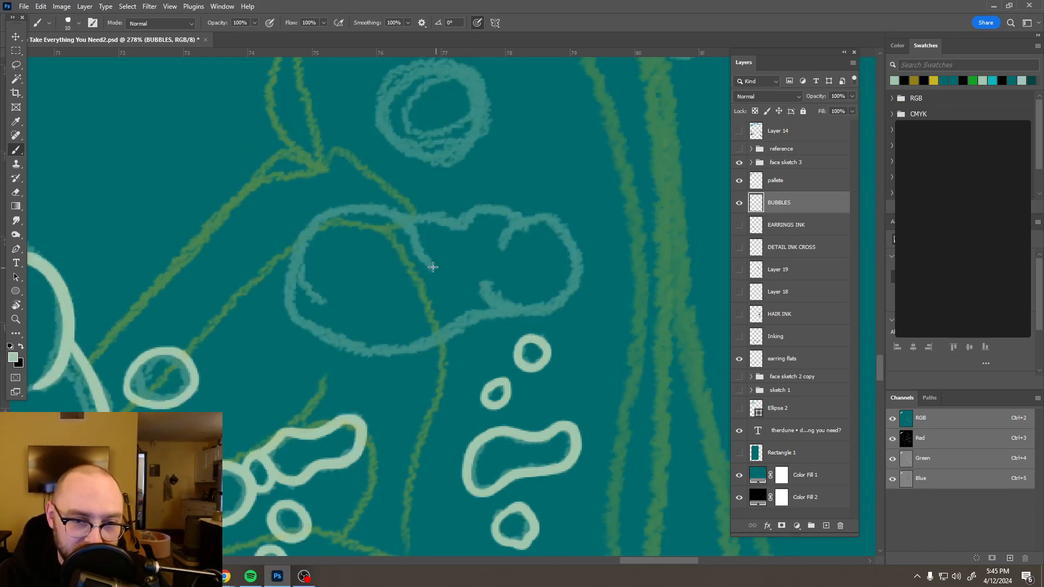
mouse_move(419, 251)
left_mouse_down()
mouse_move(384, 210)
mouse_move(345, 206)
mouse_move(295, 243)
mouse_move(296, 276)
mouse_move(310, 297)
mouse_move(375, 314)
left_mouse_up()
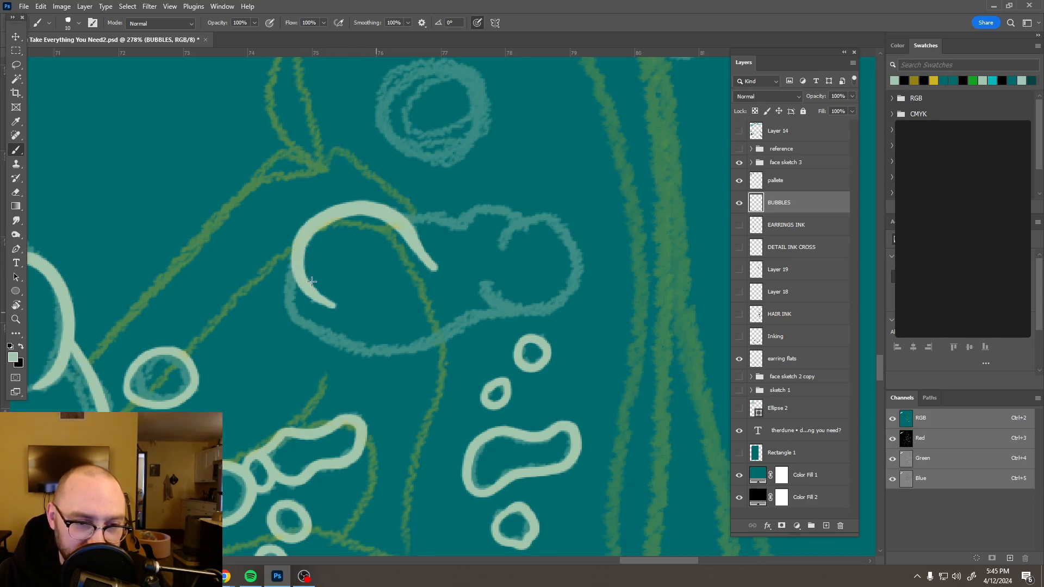
mouse_move(287, 286)
left_mouse_down()
mouse_move(309, 331)
mouse_move(349, 351)
mouse_move(410, 354)
mouse_move(470, 315)
mouse_move(547, 313)
mouse_move(581, 283)
mouse_move(582, 254)
mouse_move(557, 217)
mouse_move(543, 212)
mouse_move(496, 263)
left_mouse_up()
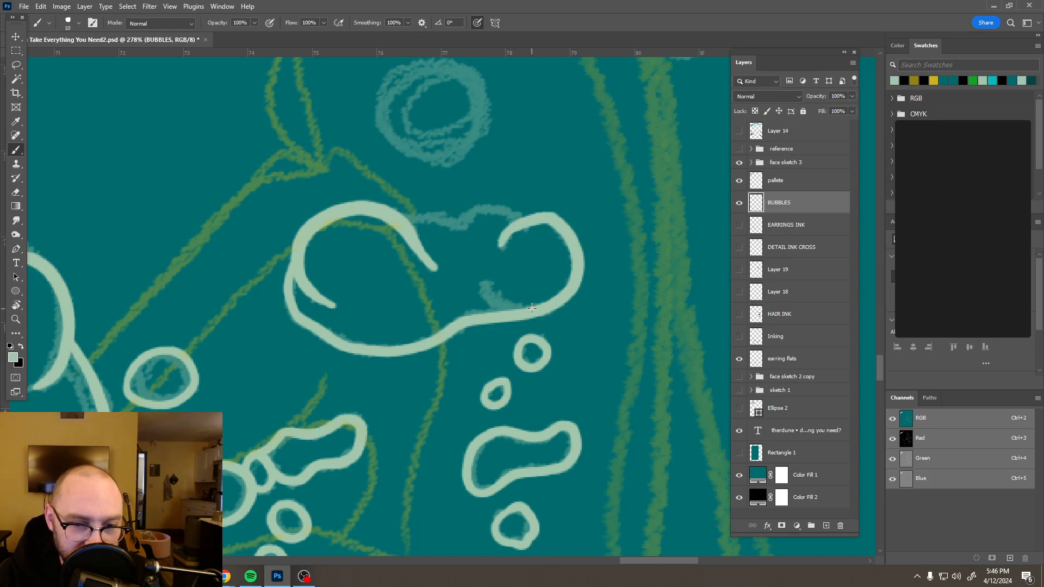
left_click_drag(504, 306, 465, 263)
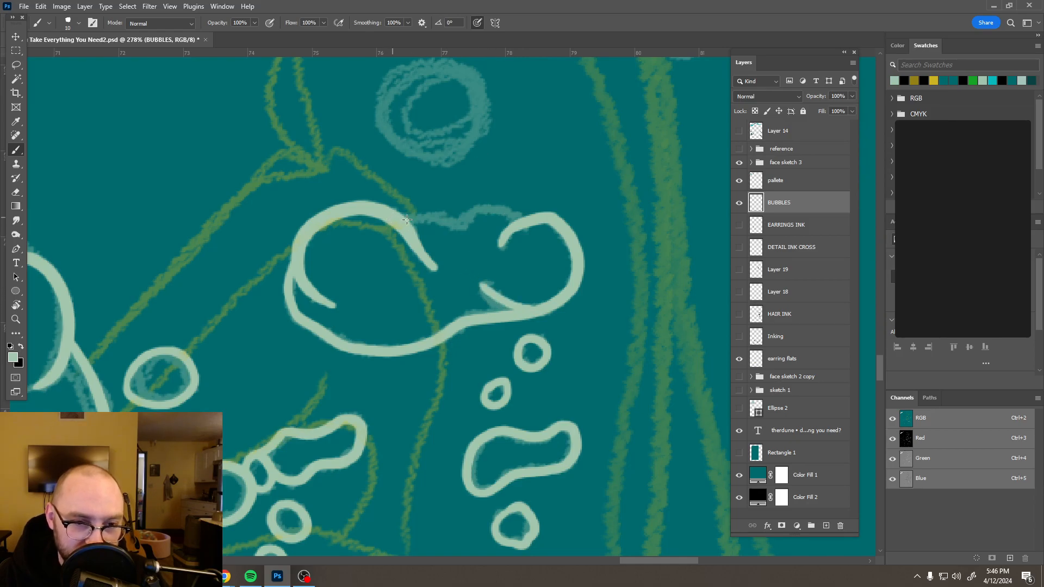
mouse_move(425, 217)
left_mouse_down()
mouse_move(460, 230)
mouse_move(480, 209)
mouse_move(525, 227)
left_mouse_up()
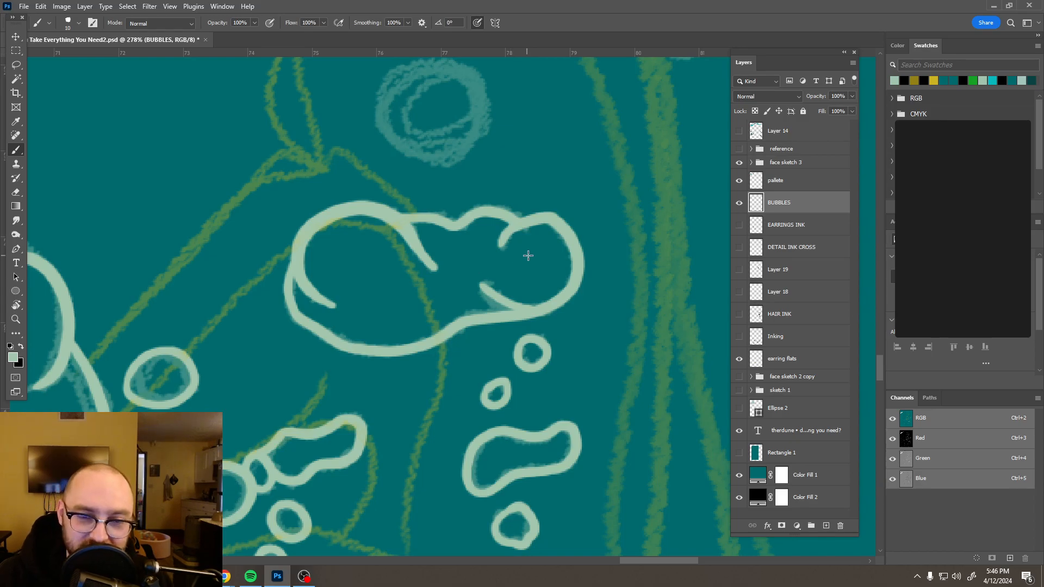
- Ink the outline of the round bubble above the cloud-shaped cluster and try an inner curl following the sketch
scroll(523, 245, "down", 5)
scroll(524, 243, "down", 2)
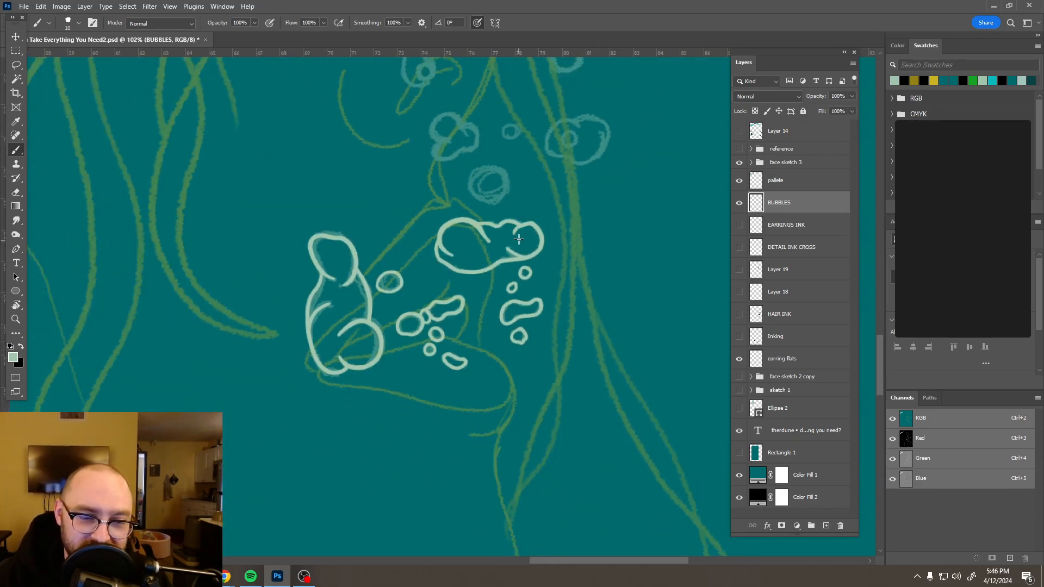
left_click_drag(539, 216, 535, 321)
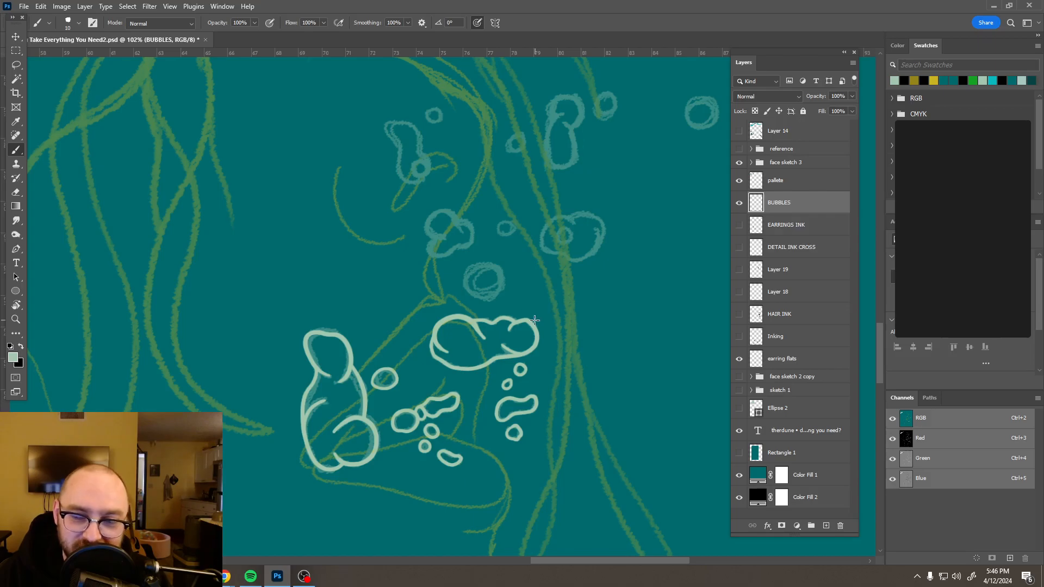
scroll(511, 277, "up", 4)
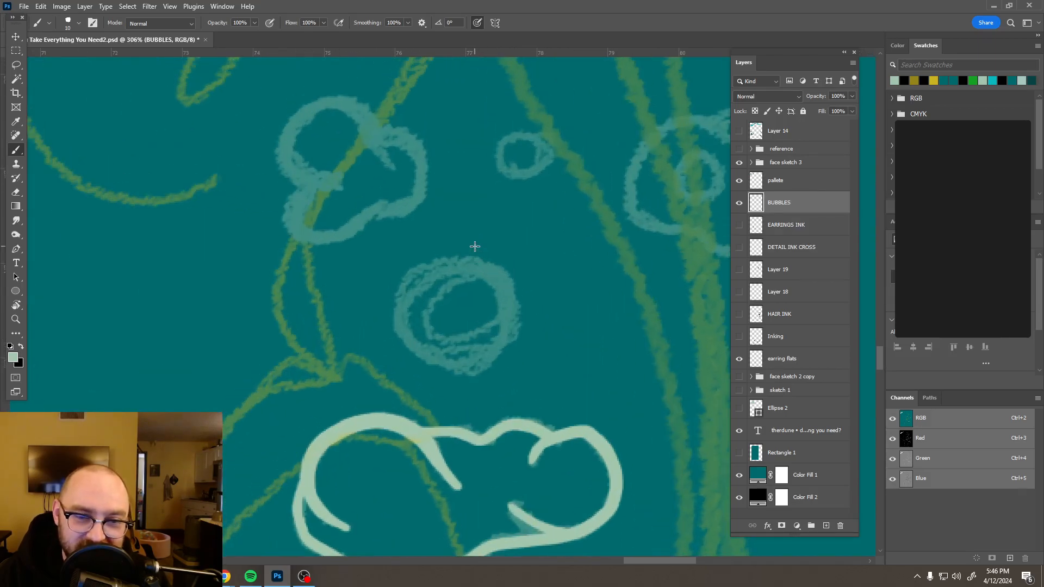
mouse_move(459, 258)
left_mouse_down()
mouse_move(395, 283)
mouse_move(392, 320)
mouse_move(406, 353)
mouse_move(475, 378)
mouse_move(502, 362)
mouse_move(517, 331)
mouse_move(517, 288)
mouse_move(482, 253)
mouse_move(443, 258)
left_mouse_up()
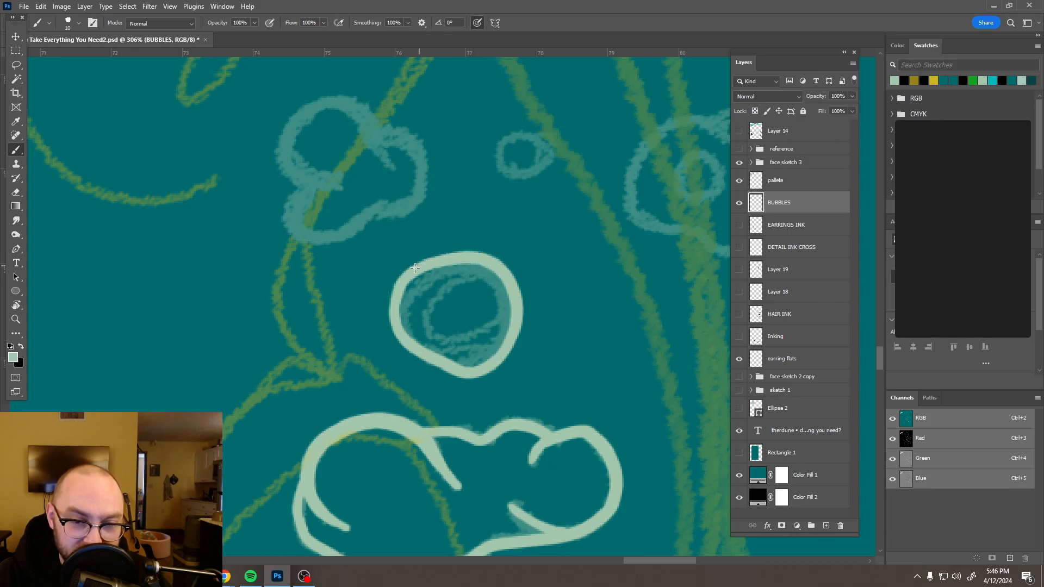
mouse_move(482, 265)
left_mouse_down()
mouse_move(426, 299)
mouse_move(427, 336)
mouse_move(449, 345)
mouse_move(483, 336)
mouse_move(502, 310)
mouse_move(492, 271)
left_mouse_up()
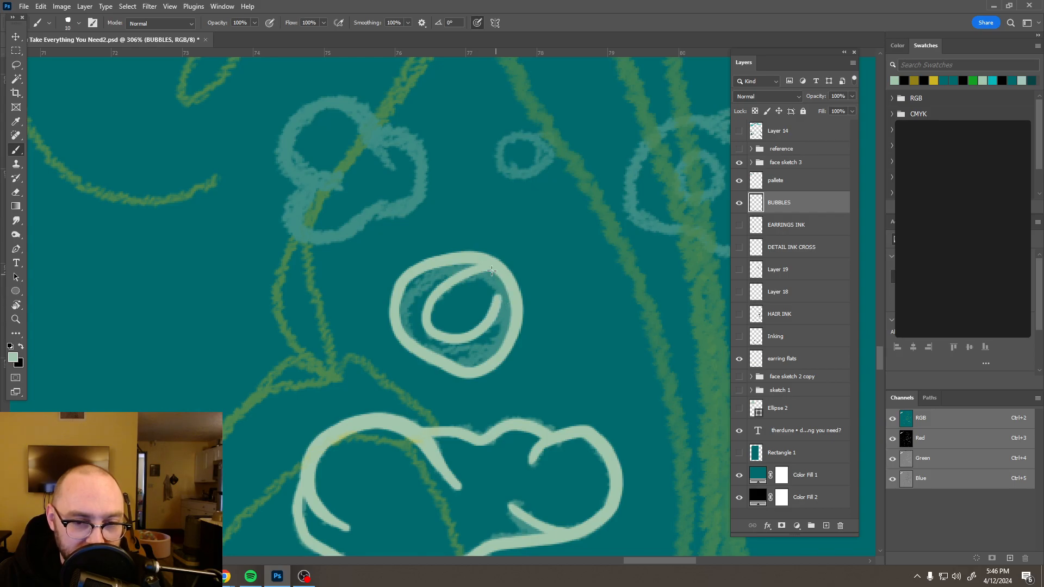
- Ink the three-lobed bubble above the large round one, with its curled inner ends, and the small round bubble beside it
scroll(516, 278, "down", 10, "alt")
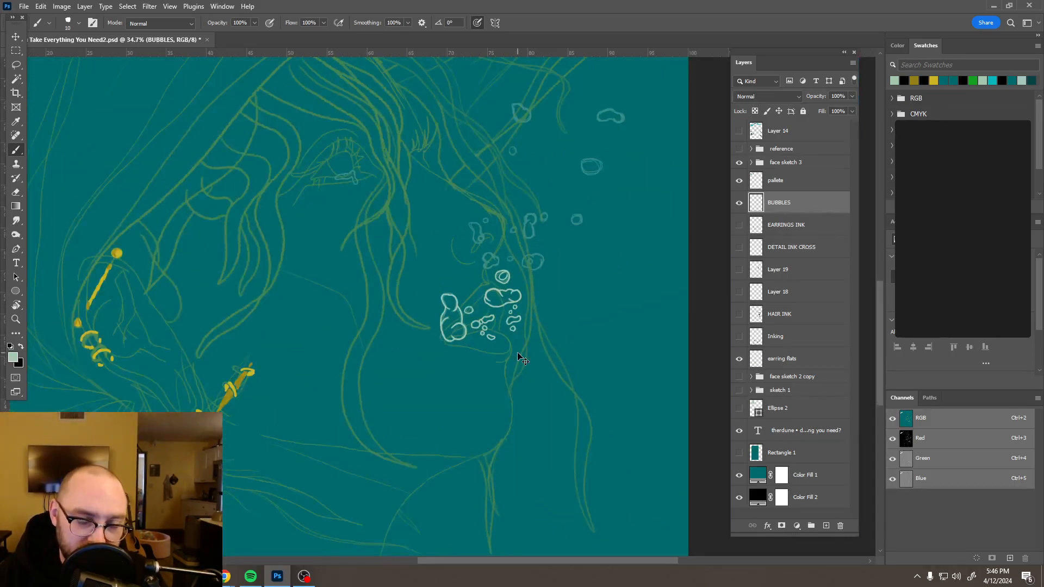
scroll(489, 248, "up", 10)
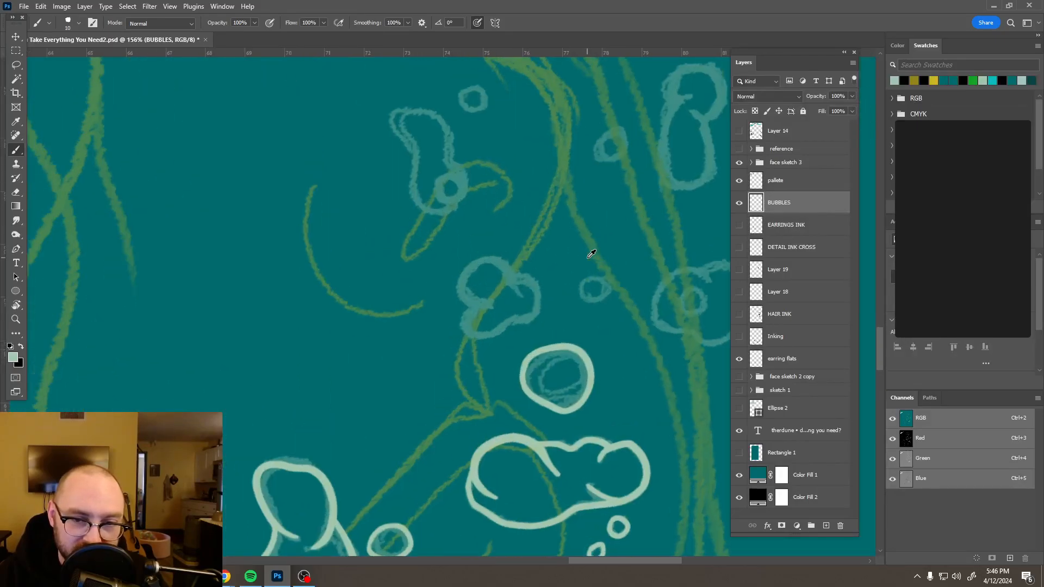
scroll(592, 254, "up", 2)
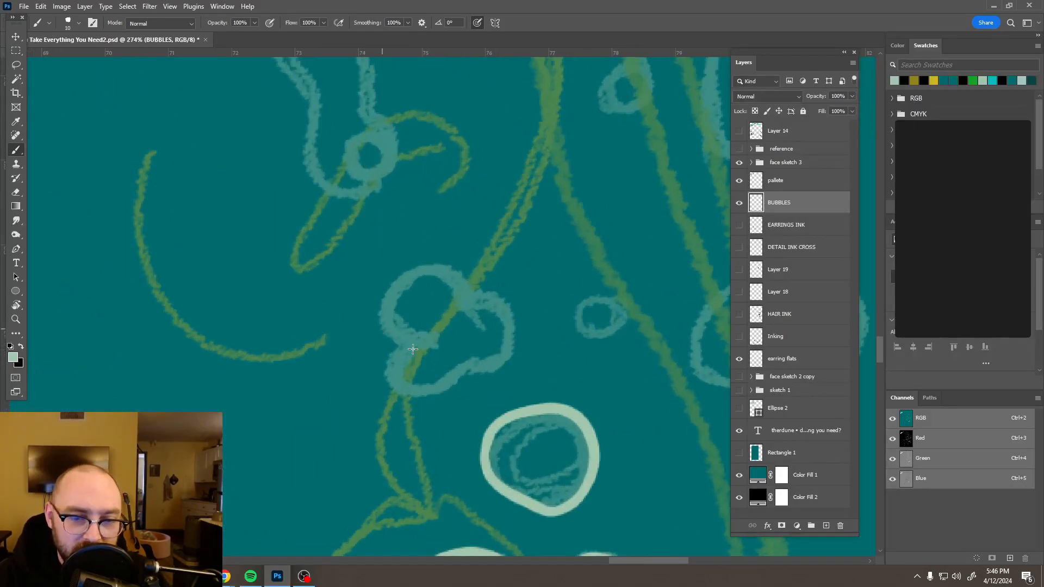
mouse_move(394, 337)
left_mouse_down()
mouse_move(381, 327)
mouse_move(384, 298)
mouse_move(427, 270)
mouse_move(452, 276)
mouse_move(472, 321)
mouse_move(493, 331)
left_mouse_up()
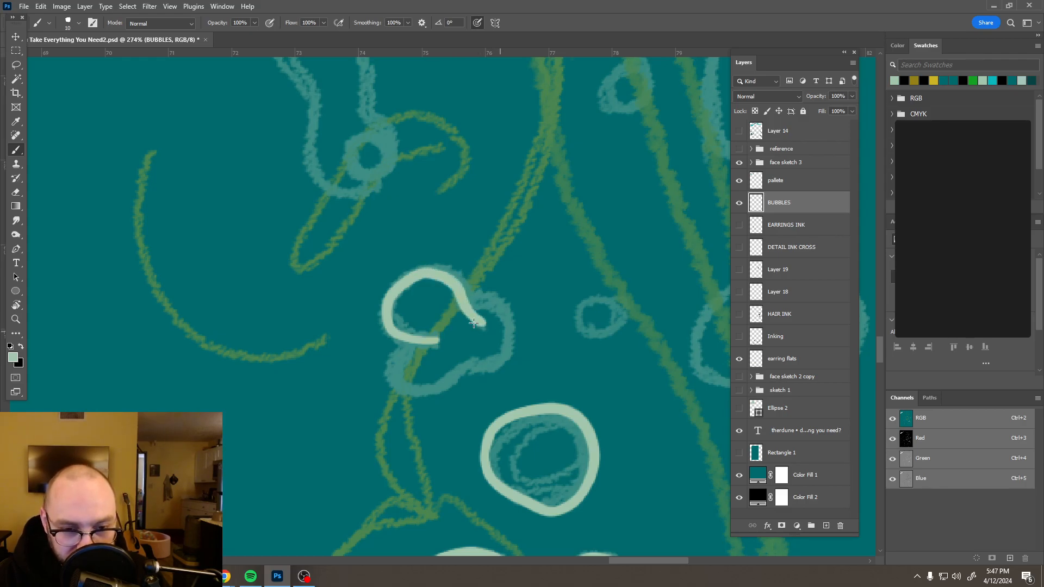
mouse_move(385, 366)
left_mouse_down()
mouse_move(398, 396)
mouse_move(441, 399)
mouse_move(464, 387)
mouse_move(489, 341)
mouse_move(511, 332)
mouse_move(465, 369)
mouse_move(520, 340)
mouse_move(514, 307)
mouse_move(468, 291)
left_mouse_up()
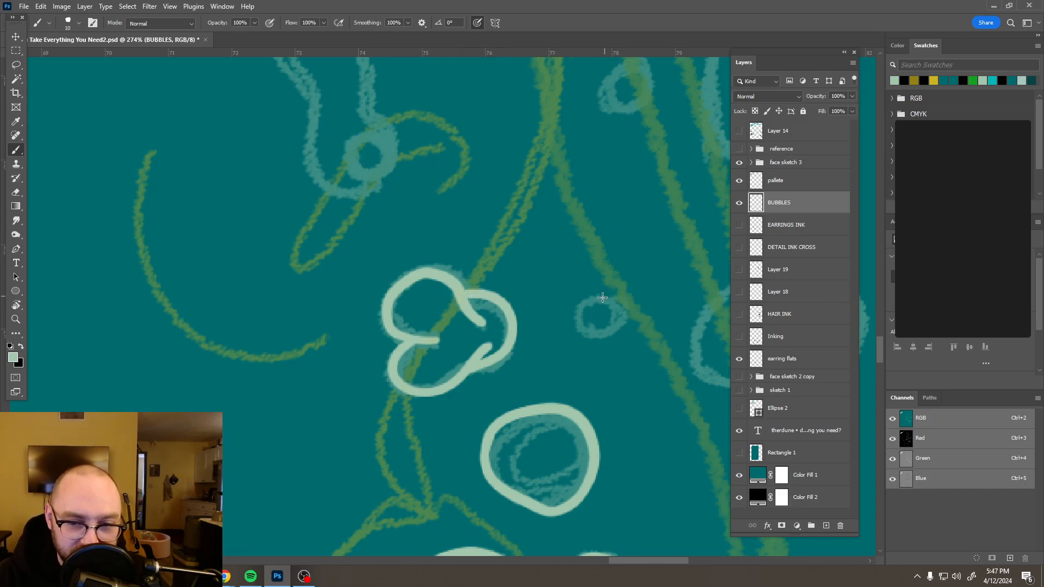
mouse_move(574, 329)
left_mouse_down()
mouse_move(619, 334)
mouse_move(627, 324)
left_mouse_up()
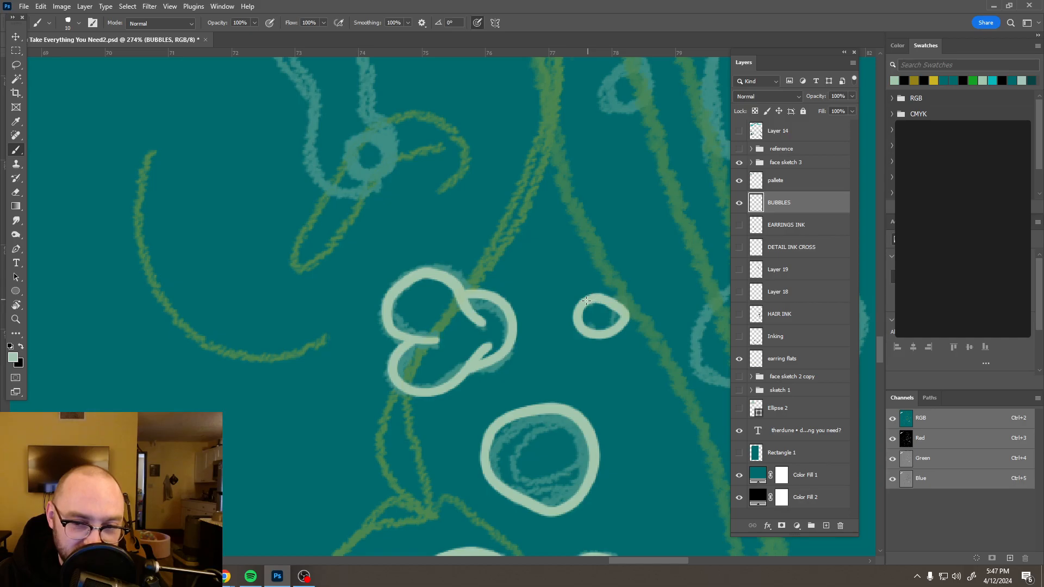
- Ink the two-lobed bubble overlapping the hair strands beside the small round one, including its inner curls and the small circle inside
scroll(591, 288, "down", 3)
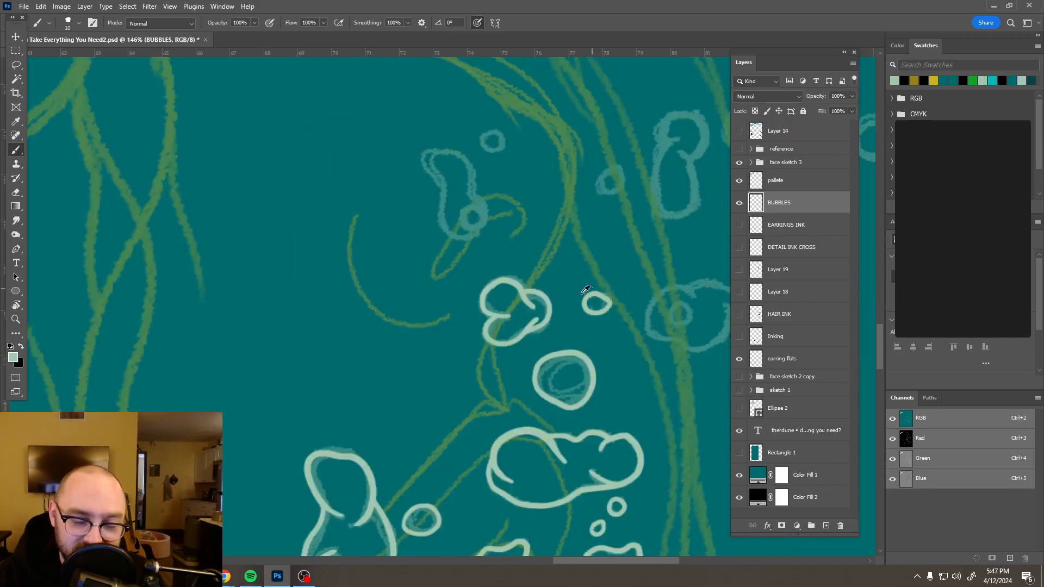
scroll(424, 314, "right", 3)
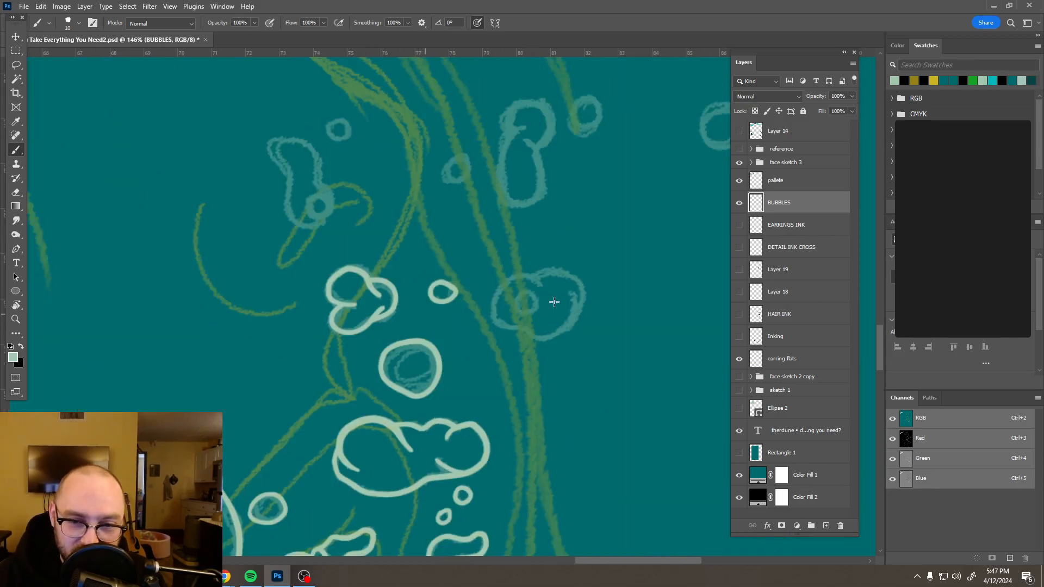
scroll(554, 302, "up", 5)
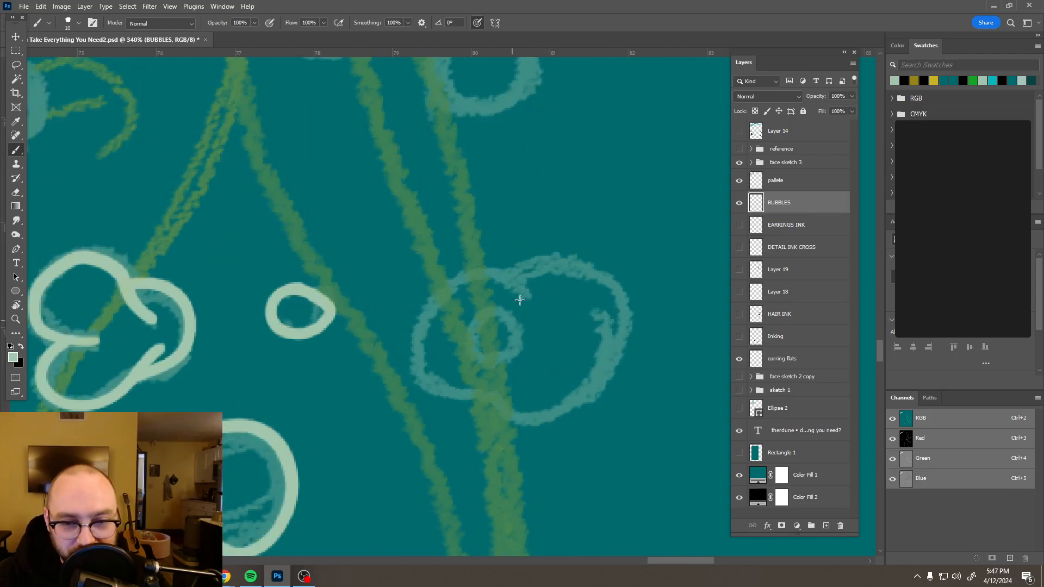
mouse_move(526, 301)
left_mouse_down()
mouse_move(481, 271)
mouse_move(437, 292)
mouse_move(424, 304)
mouse_move(412, 372)
mouse_move(452, 403)
mouse_move(497, 401)
mouse_move(524, 386)
mouse_move(543, 350)
left_mouse_up()
mouse_move(496, 401)
left_mouse_down()
mouse_move(529, 431)
mouse_move(557, 427)
mouse_move(593, 405)
mouse_move(621, 362)
mouse_move(610, 308)
mouse_move(588, 294)
mouse_move(557, 297)
mouse_move(541, 258)
mouse_move(578, 258)
mouse_move(619, 280)
mouse_move(635, 320)
mouse_move(614, 360)
left_mouse_up()
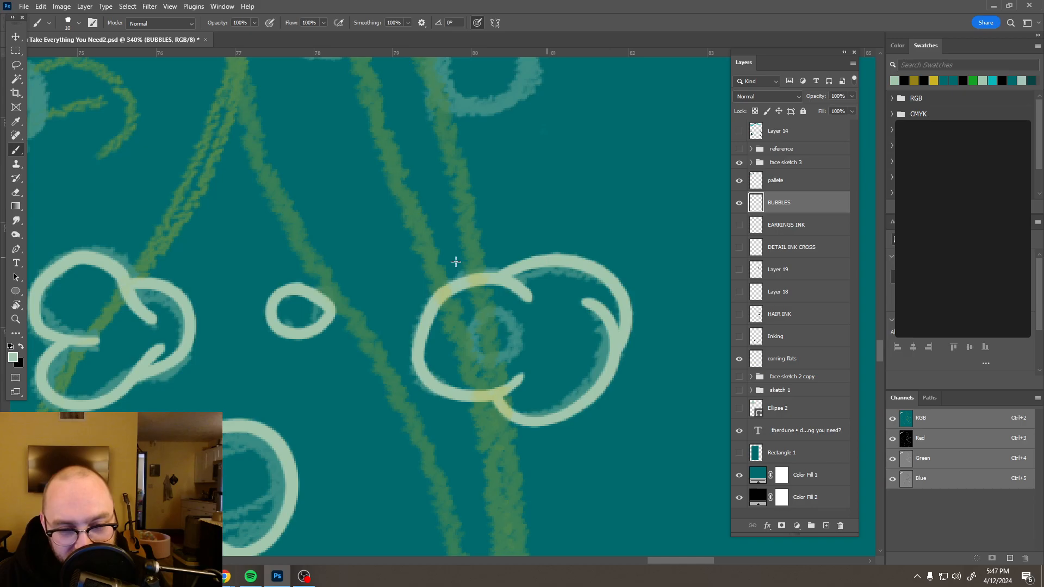
left_click(490, 312)
mouse_move(472, 351)
left_mouse_down()
mouse_move(480, 360)
mouse_move(521, 354)
mouse_move(522, 333)
mouse_move(501, 306)
left_mouse_up()
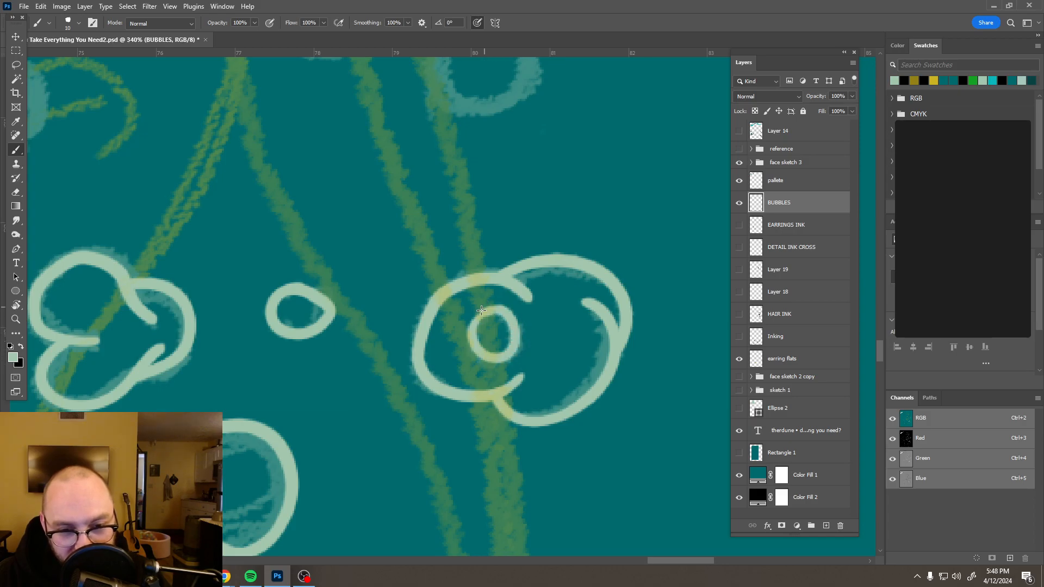
- Ink the peanut-shaped bubble over the nose with the circle in its lower end, plus the small round bubble above it
scroll(476, 347, "down", 10)
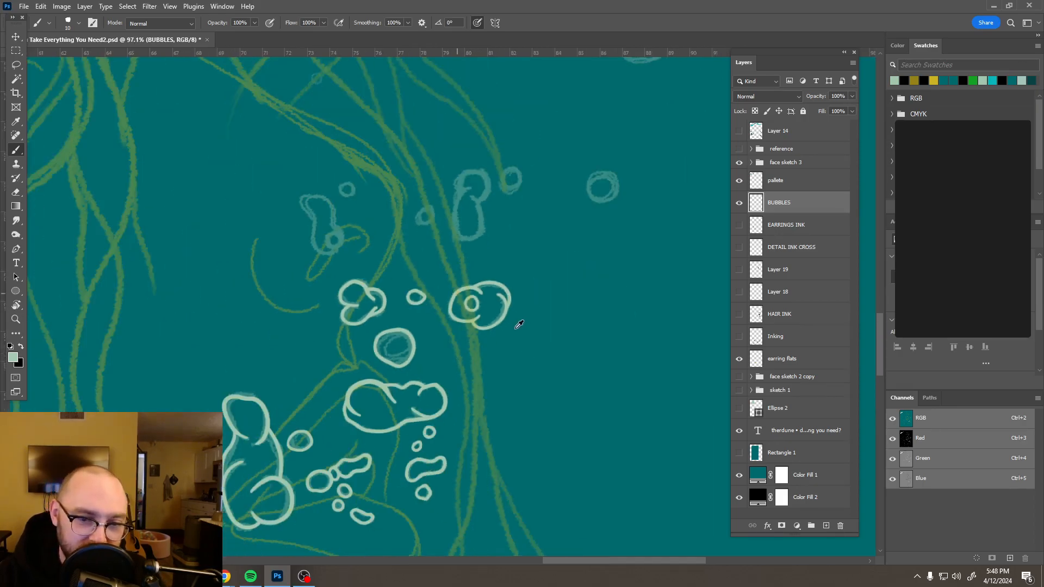
scroll(514, 323, "down", 6)
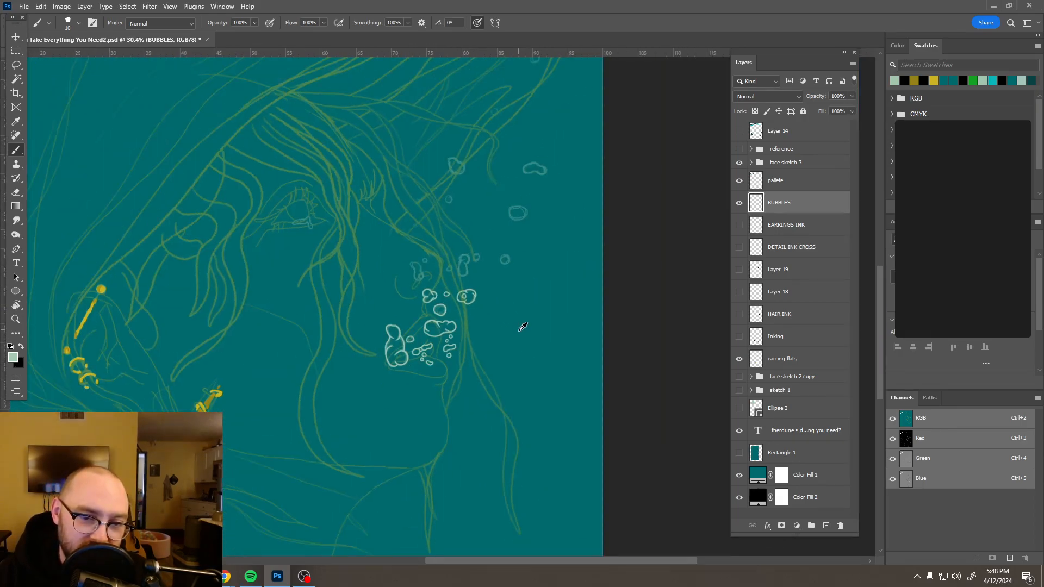
scroll(420, 270, "up", 10)
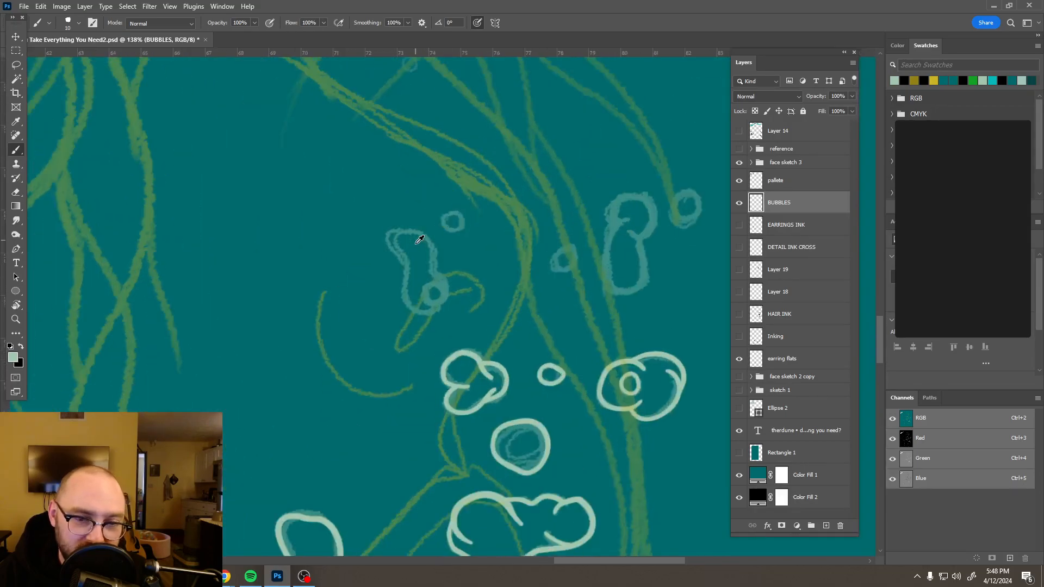
scroll(419, 240, "up", 5)
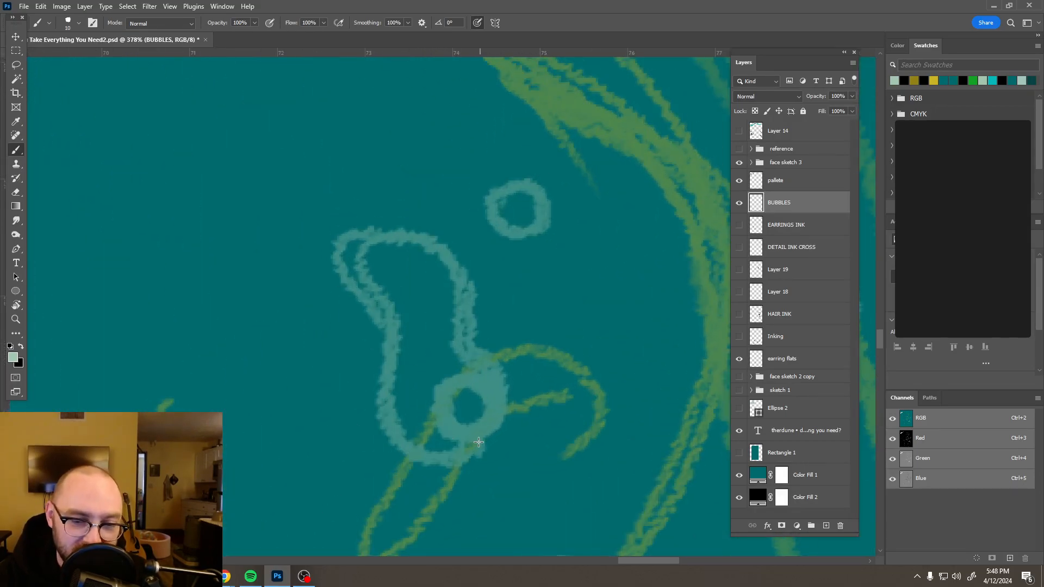
mouse_move(455, 458)
left_mouse_down()
mouse_move(405, 448)
mouse_move(384, 419)
mouse_move(394, 306)
mouse_move(354, 270)
mouse_move(374, 239)
mouse_move(407, 230)
mouse_move(450, 256)
mouse_move(468, 292)
mouse_move(462, 357)
mouse_move(498, 375)
mouse_move(505, 393)
mouse_move(505, 419)
mouse_move(488, 437)
mouse_move(435, 432)
mouse_move(434, 392)
mouse_move(446, 381)
mouse_move(478, 376)
mouse_move(499, 414)
left_mouse_up()
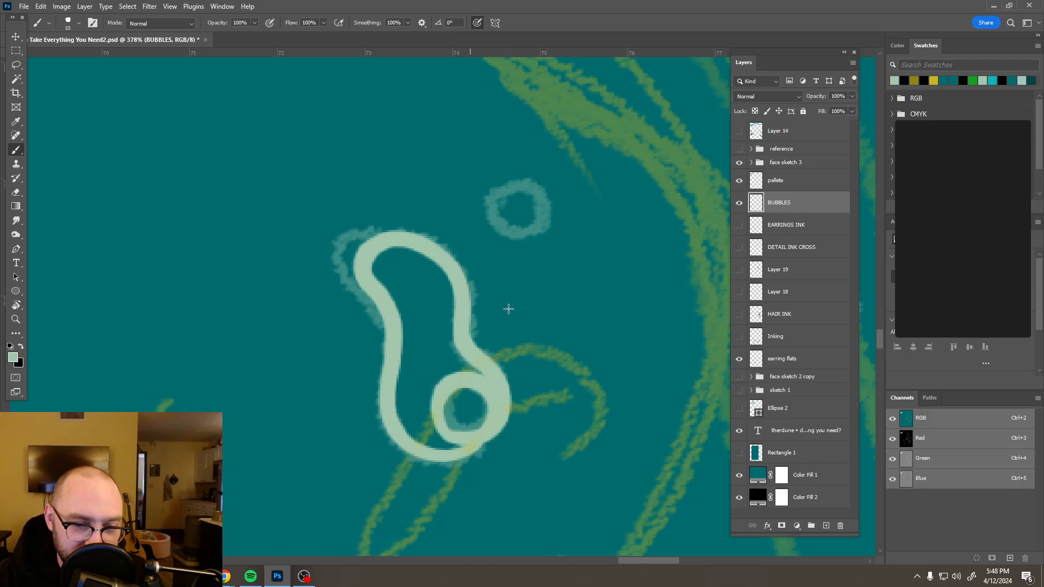
mouse_move(491, 214)
left_mouse_down()
mouse_move(486, 190)
mouse_move(501, 183)
mouse_move(550, 185)
mouse_move(560, 202)
mouse_move(554, 228)
mouse_move(519, 242)
mouse_move(493, 219)
left_mouse_up()
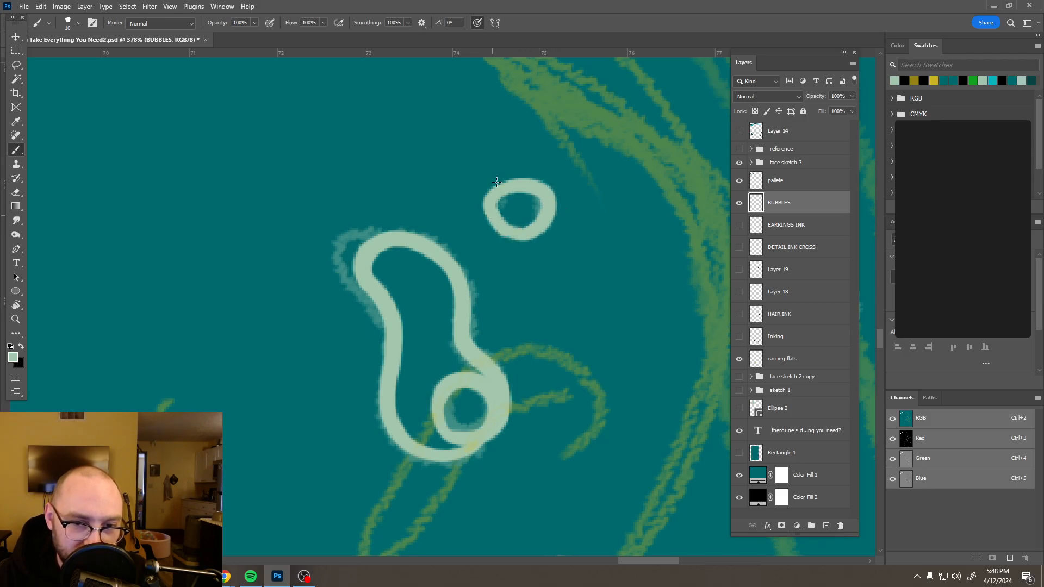
- Ink the small round bubble on the hair strand and the tall two-part bubble to its right, with overlapping inner ends
scroll(546, 238, "down", 3)
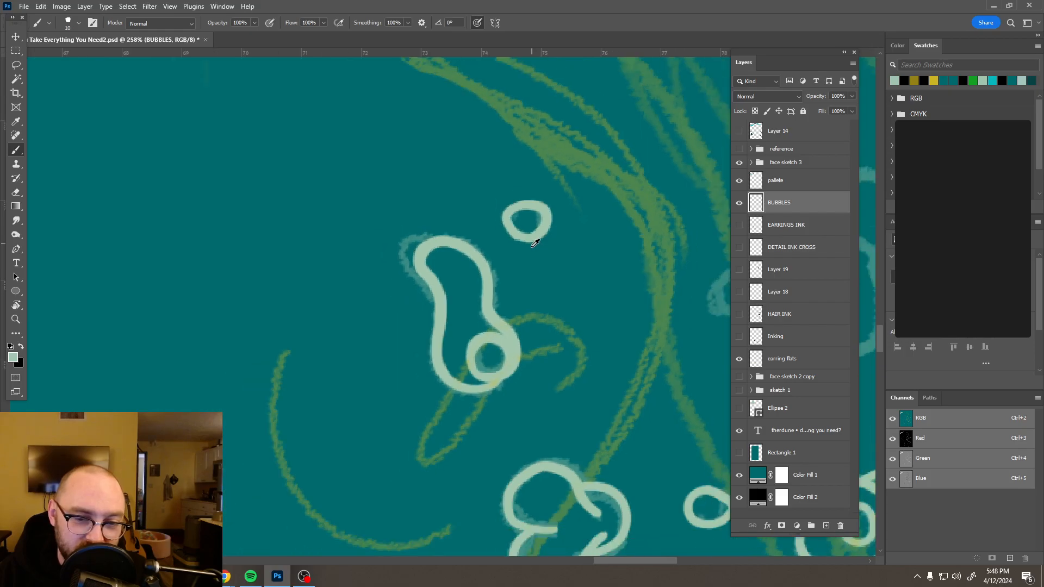
scroll(535, 243, "down", 8)
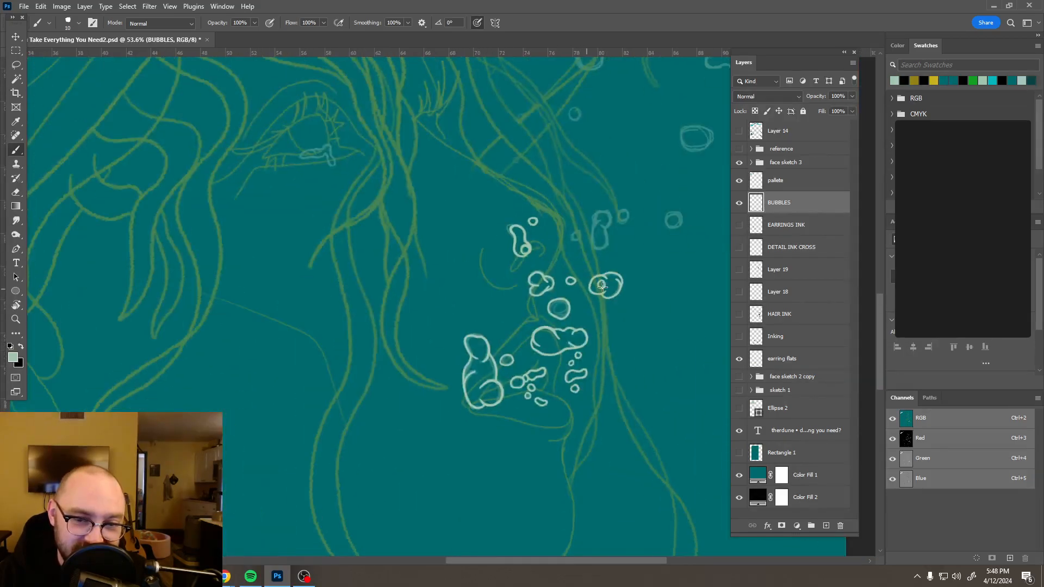
scroll(603, 284, "down", 1)
left_click_drag(602, 282, 518, 356)
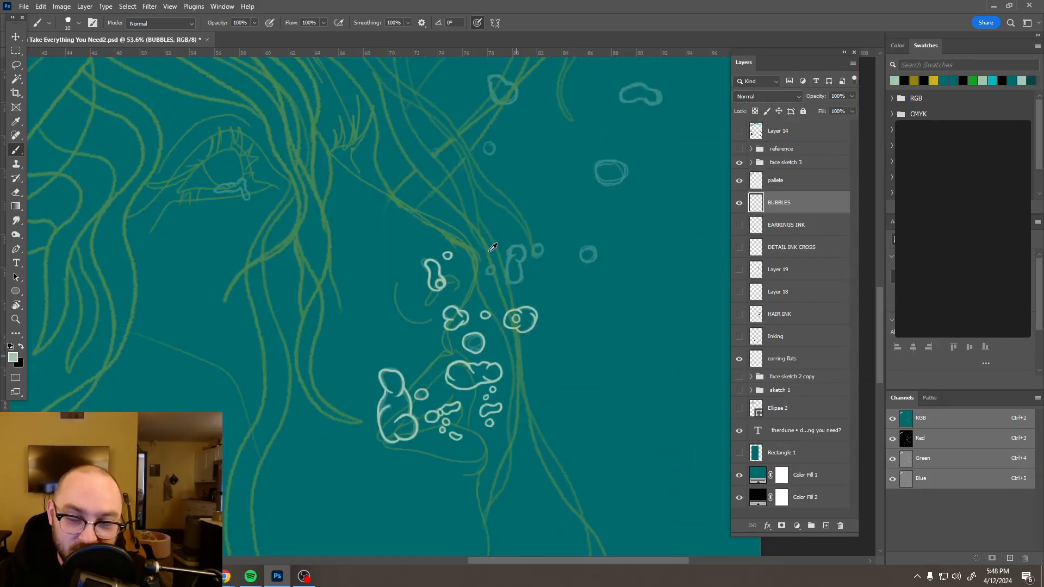
scroll(513, 233, "up", 10)
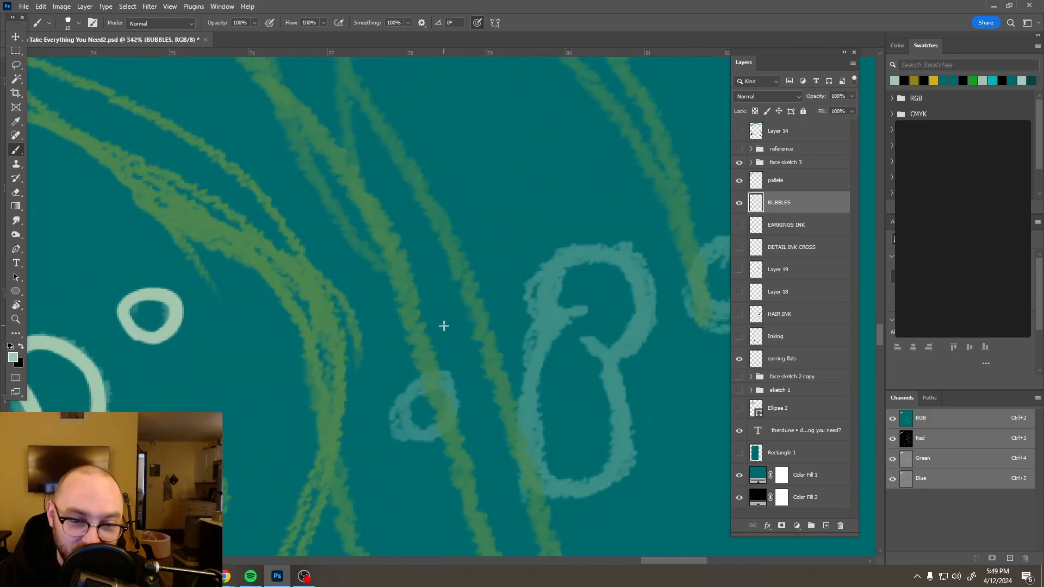
scroll(444, 326, "down", 2)
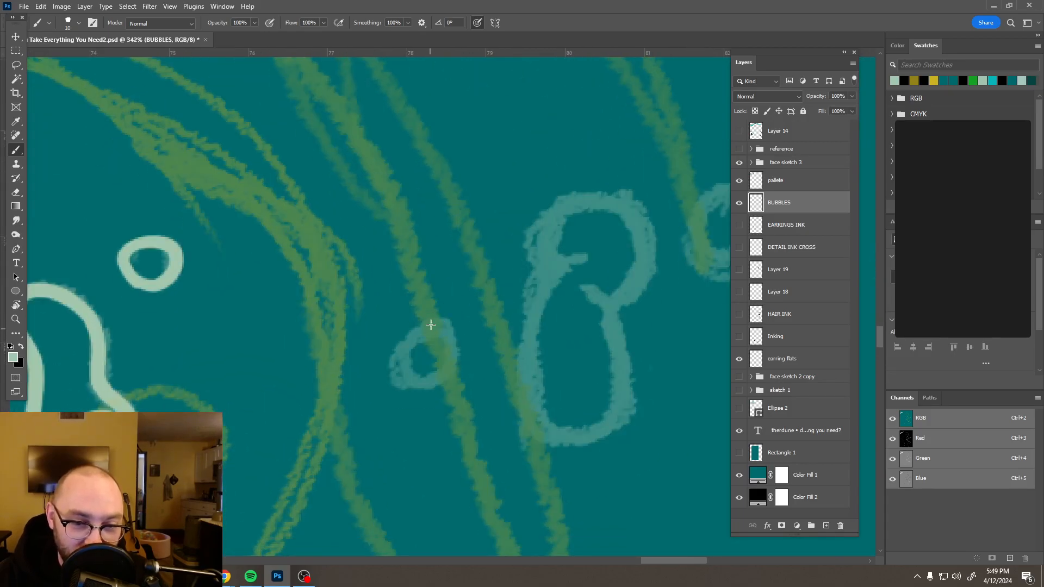
mouse_move(406, 335)
left_mouse_down()
mouse_move(387, 361)
mouse_move(396, 397)
mouse_move(450, 390)
mouse_move(469, 365)
mouse_move(466, 343)
mouse_move(451, 319)
mouse_move(430, 317)
left_mouse_up()
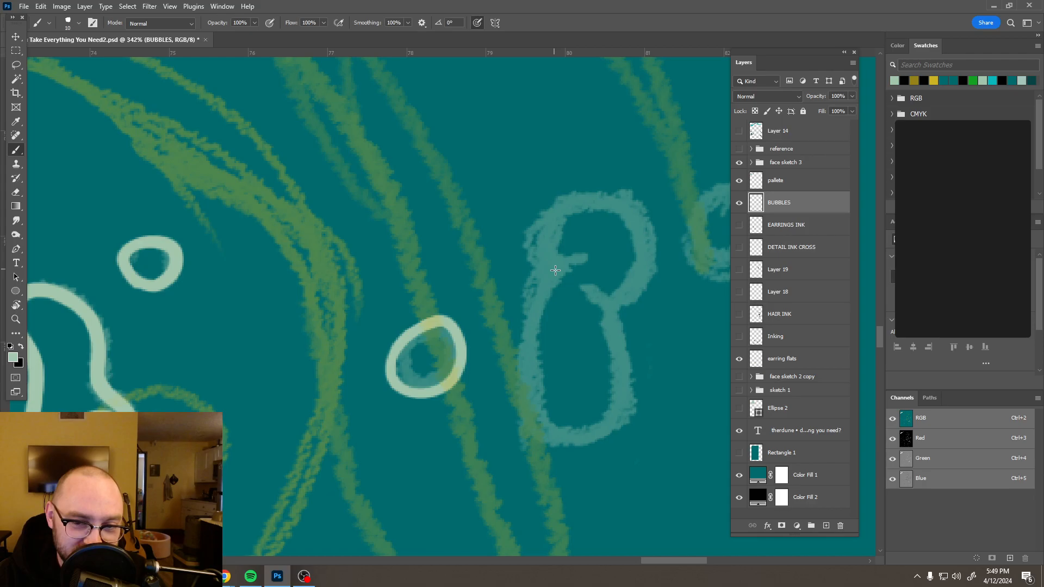
mouse_move(546, 254)
left_mouse_down()
mouse_move(545, 231)
mouse_move(565, 202)
mouse_move(584, 197)
mouse_move(626, 212)
mouse_move(638, 264)
mouse_move(608, 305)
left_mouse_up()
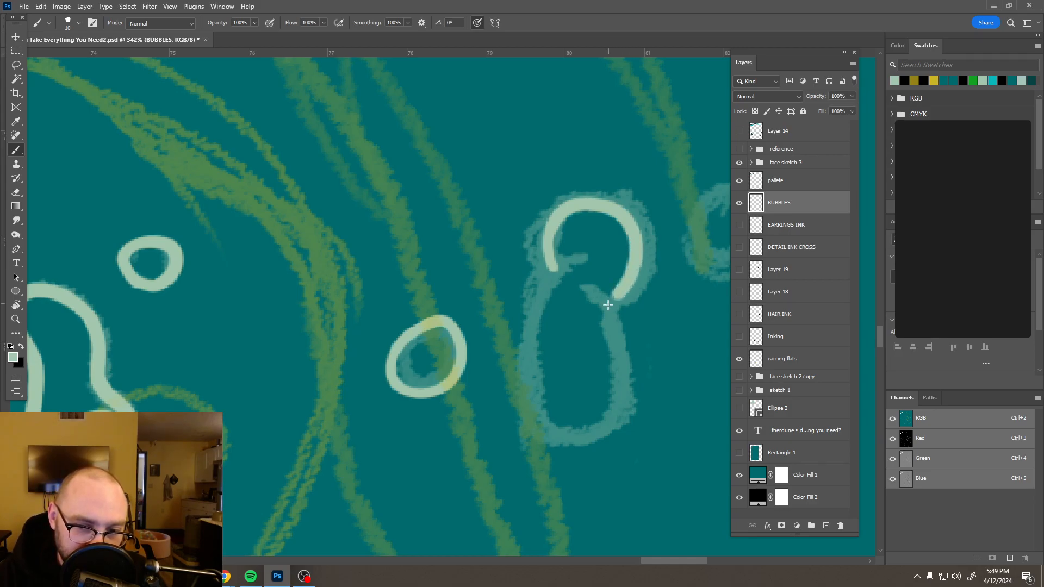
mouse_move(586, 254)
left_mouse_down()
mouse_move(546, 282)
mouse_move(526, 337)
mouse_move(523, 383)
mouse_move(536, 418)
mouse_move(561, 442)
mouse_move(615, 430)
mouse_move(635, 387)
mouse_move(608, 293)
mouse_move(567, 240)
left_mouse_up()
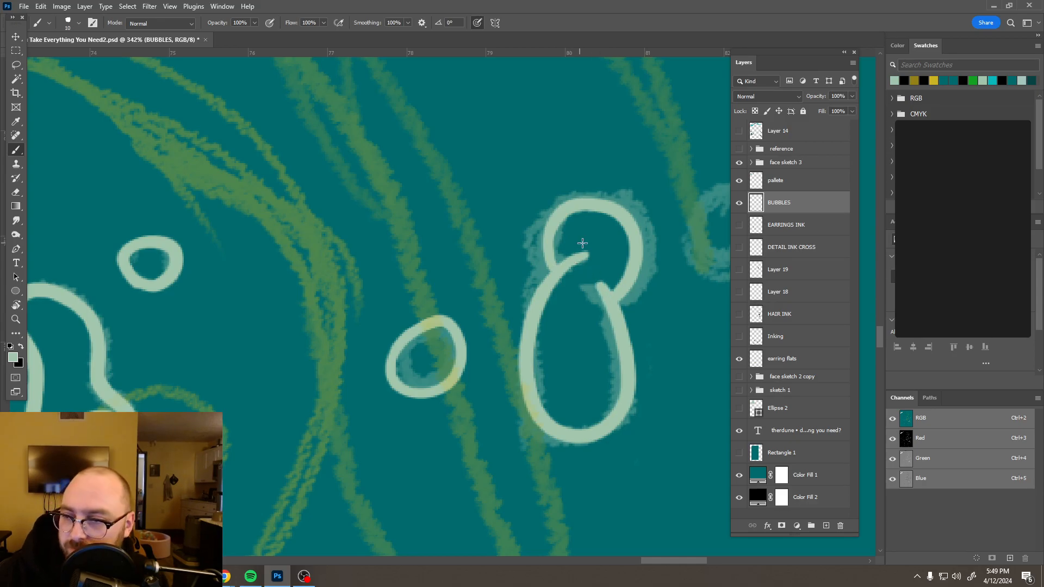
- Ink the round bubble at the tip of the hair strand and the larger round bubble farther out to the right
scroll(601, 220, "down", 5)
scroll(603, 222, "down", 4)
left_click_drag(591, 328, 502, 297)
left_click_drag(514, 206, 434, 252)
scroll(451, 239, "up", 5)
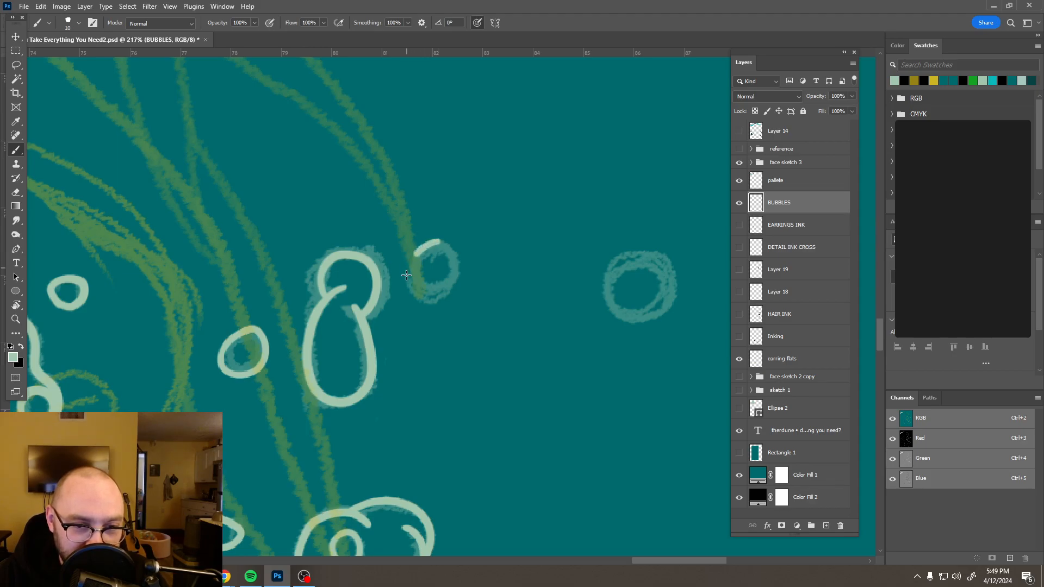
mouse_move(443, 297)
left_mouse_down()
mouse_move(465, 280)
mouse_move(446, 239)
left_mouse_up()
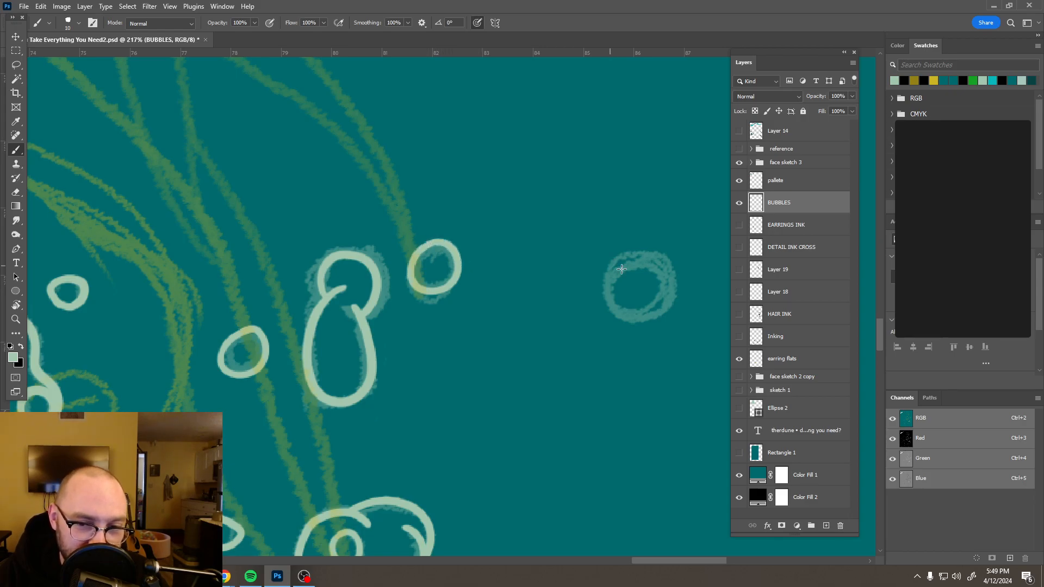
mouse_move(607, 273)
left_mouse_down()
mouse_move(613, 318)
mouse_move(649, 323)
mouse_move(676, 302)
mouse_move(662, 257)
left_mouse_up()
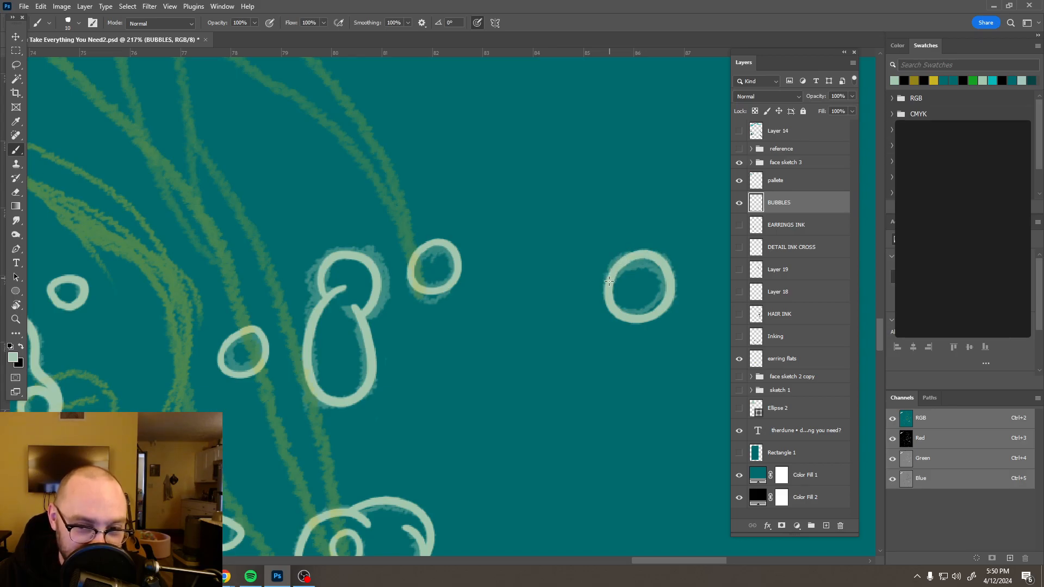
- Ink the tiny round bubble and the small bean-shaped bubble among the crossing hair strands to the right of the eye
scroll(628, 351, "down", 6)
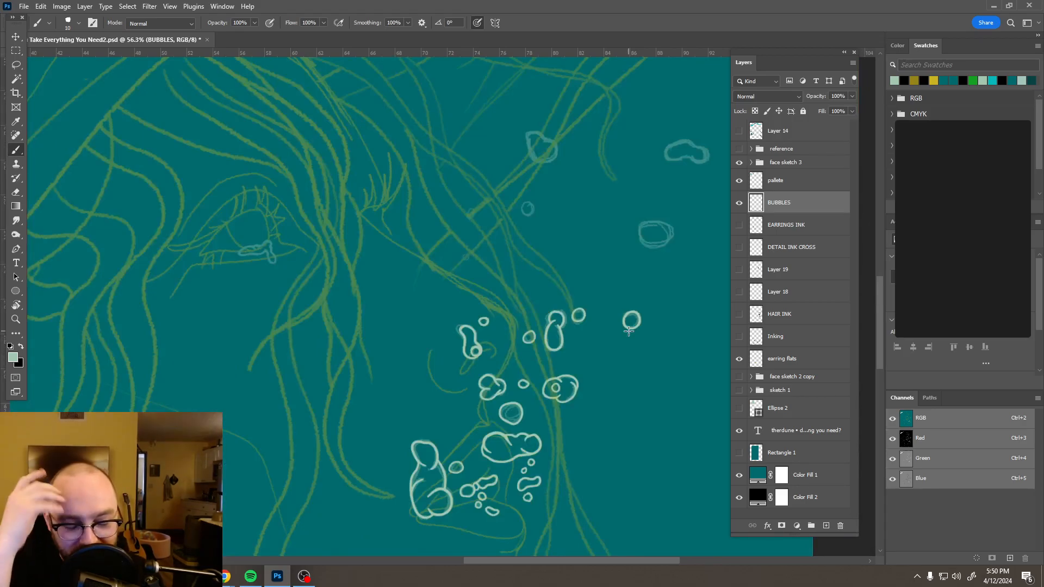
scroll(518, 287, "up", 2)
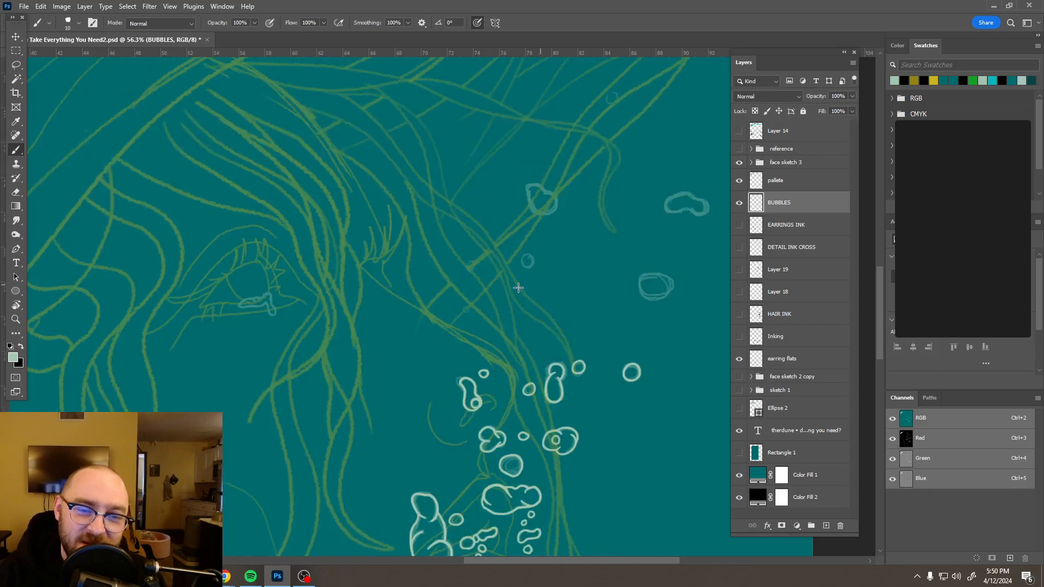
scroll(492, 286, "up", 2)
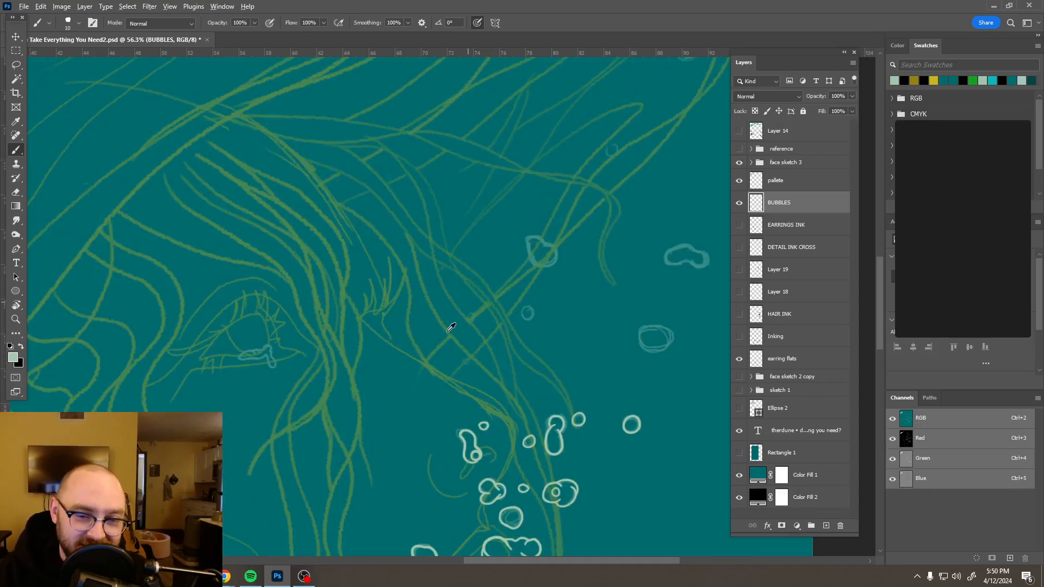
scroll(473, 331, "up", 5)
scroll(486, 379, "up", 1)
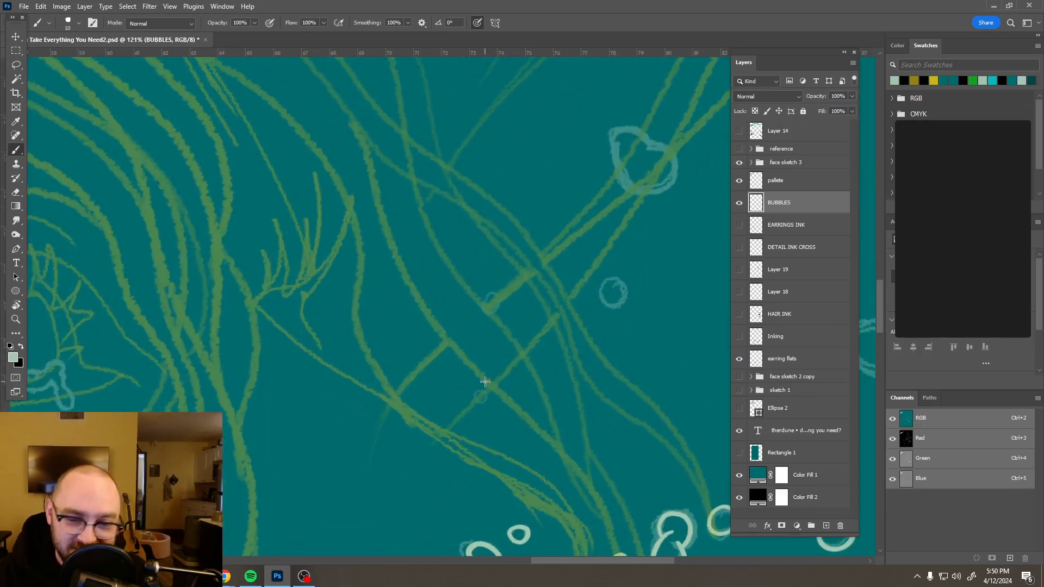
scroll(483, 375, "up", 5)
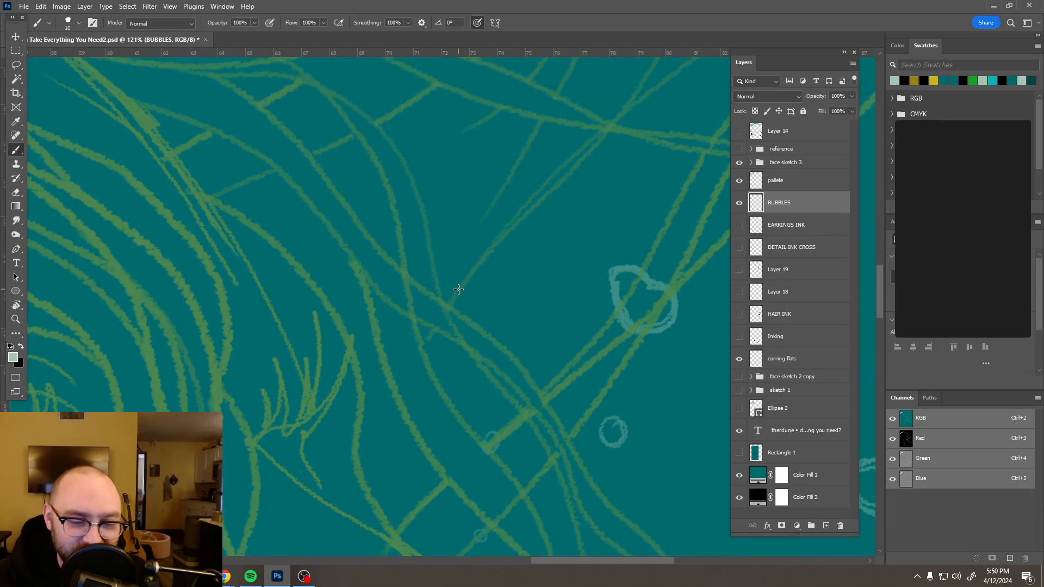
scroll(457, 287, "down", 4)
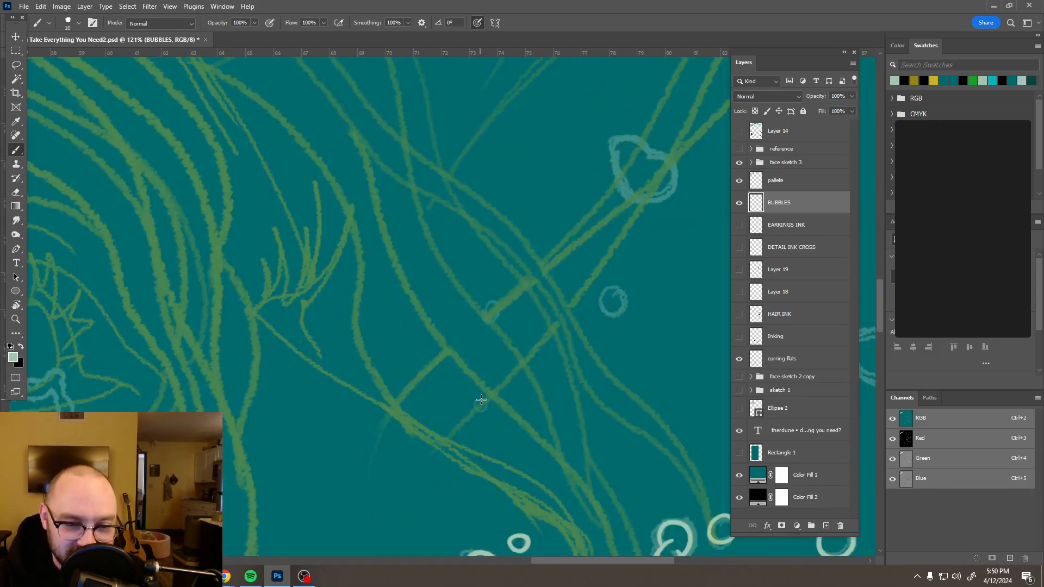
left_click(474, 401)
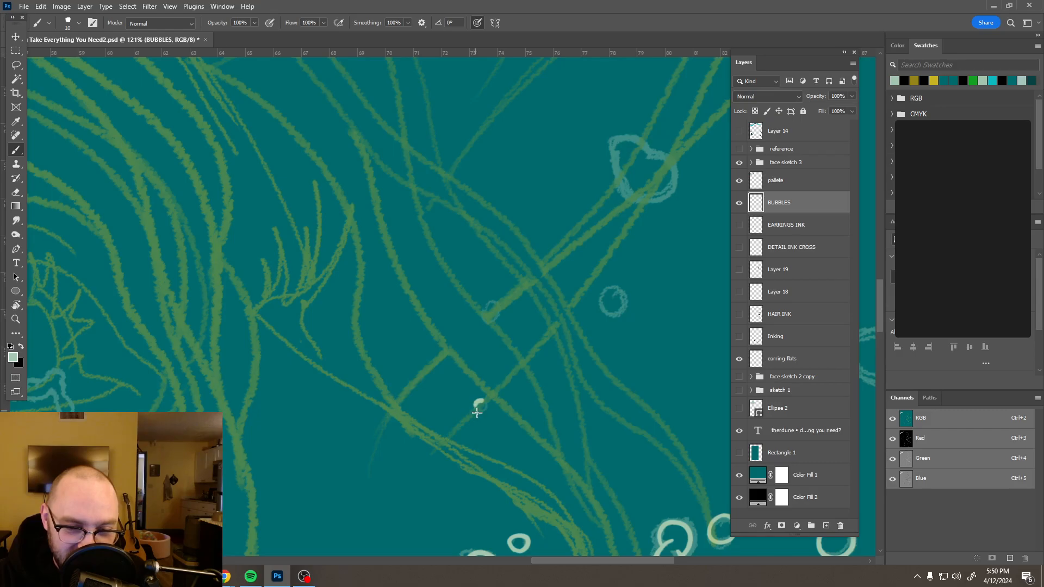
left_click_drag(482, 414, 484, 400)
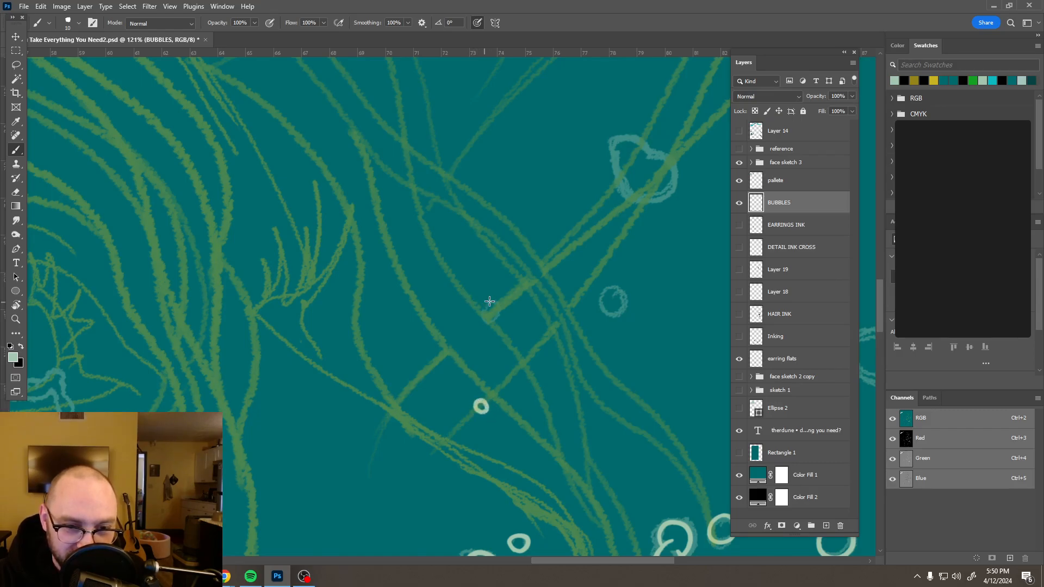
left_click_drag(474, 322, 502, 315)
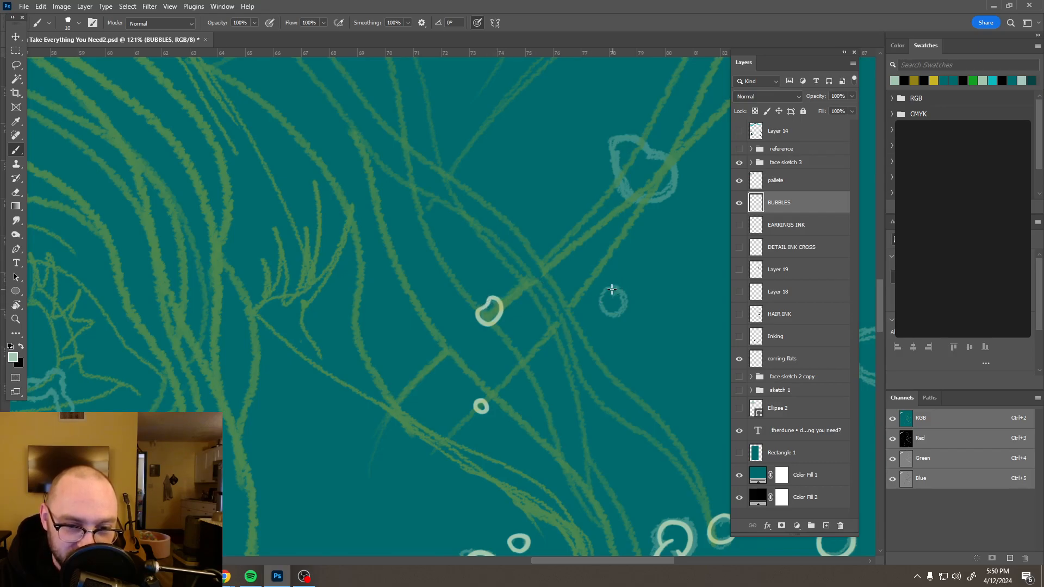
- Ink the small round bubble just outside the crossing strands and the larger heart-like bubble above it on the diagonal hair strands
mouse_move(600, 294)
left_mouse_down()
mouse_move(605, 315)
mouse_move(623, 319)
mouse_move(634, 296)
mouse_move(625, 288)
left_mouse_up()
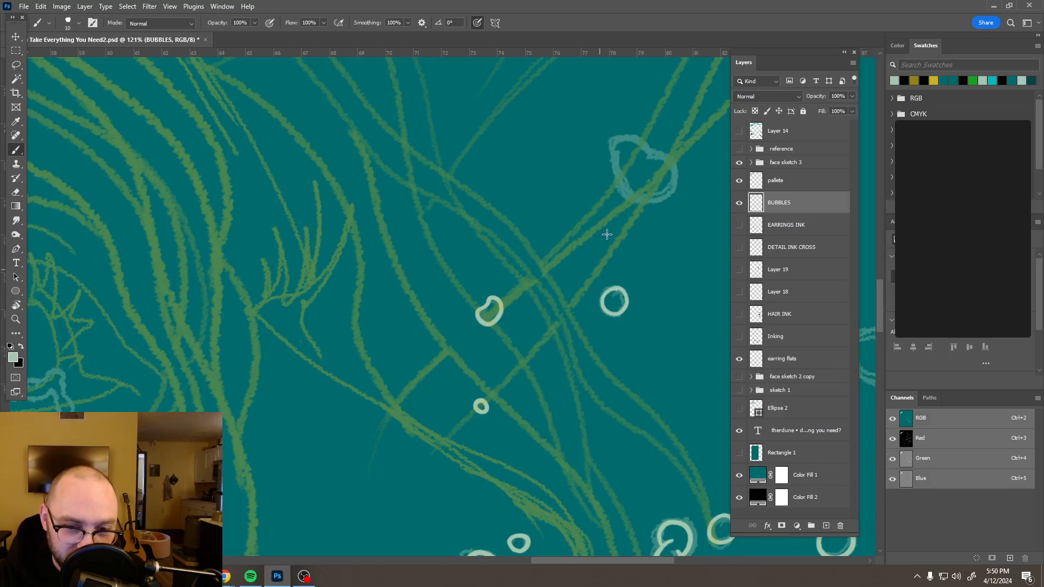
left_click_drag(564, 307, 529, 345)
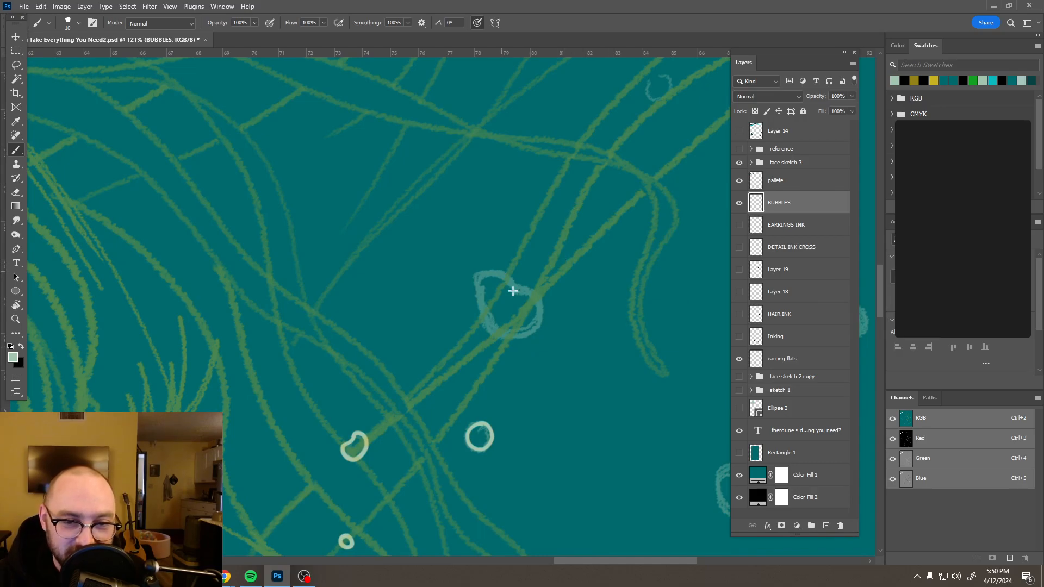
mouse_move(527, 288)
left_mouse_down()
mouse_move(543, 305)
mouse_move(540, 325)
mouse_move(504, 337)
mouse_move(478, 318)
mouse_move(475, 274)
mouse_move(505, 278)
mouse_move(521, 295)
left_mouse_up()
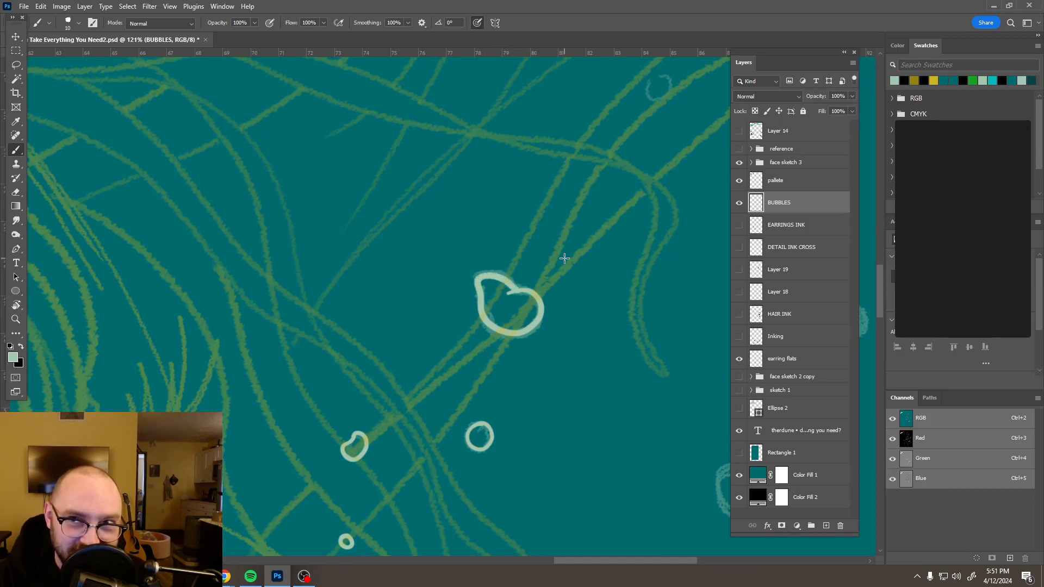
- Ink the wide oval bubble and the curved kidney-shaped bubble above it, out in the open area beyond the hair tips
scroll(565, 261, "down", 6)
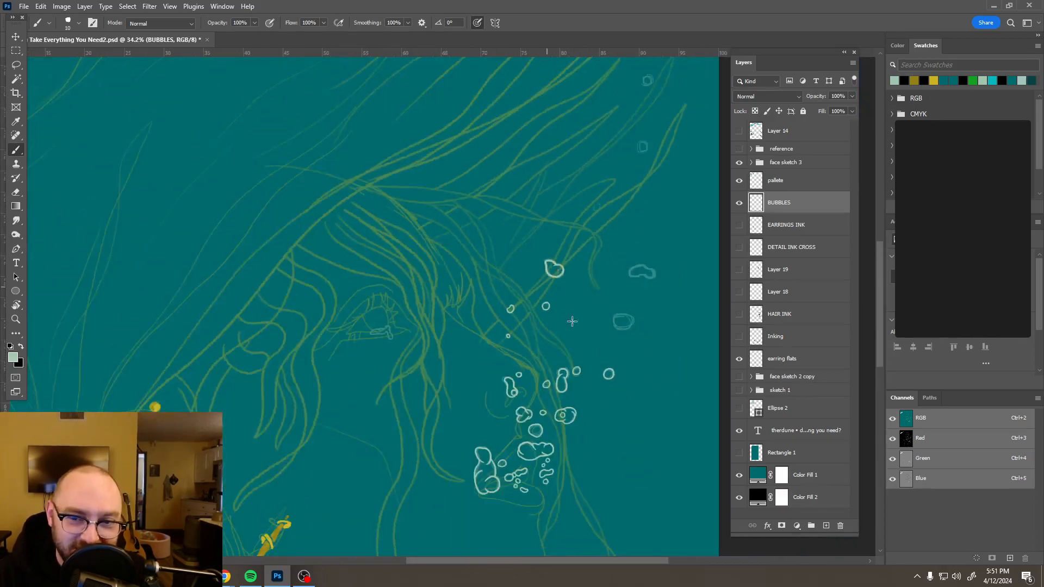
scroll(566, 316, "right", 3)
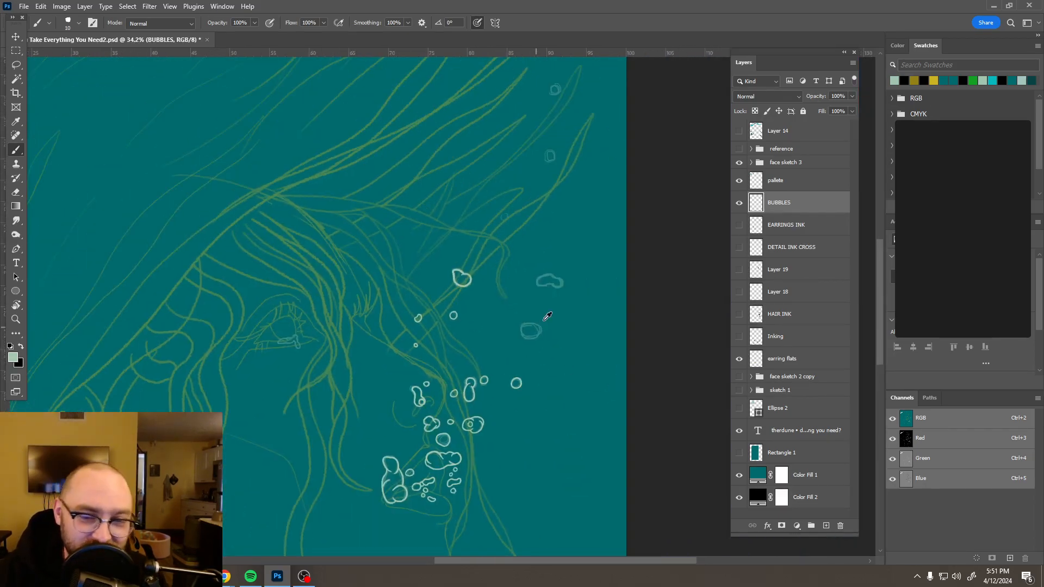
scroll(548, 316, "up", 10)
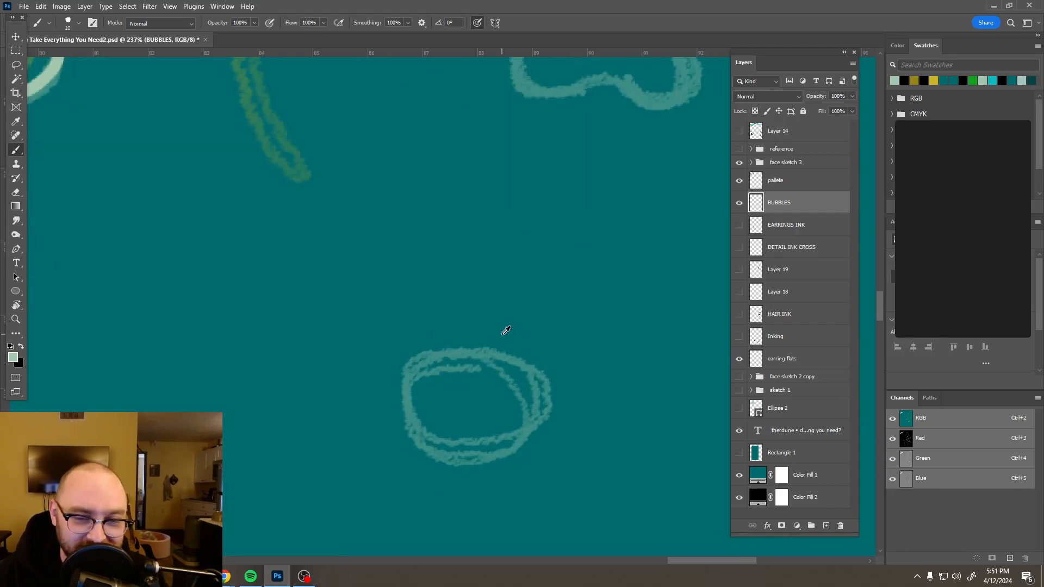
scroll(506, 331, "down", 4)
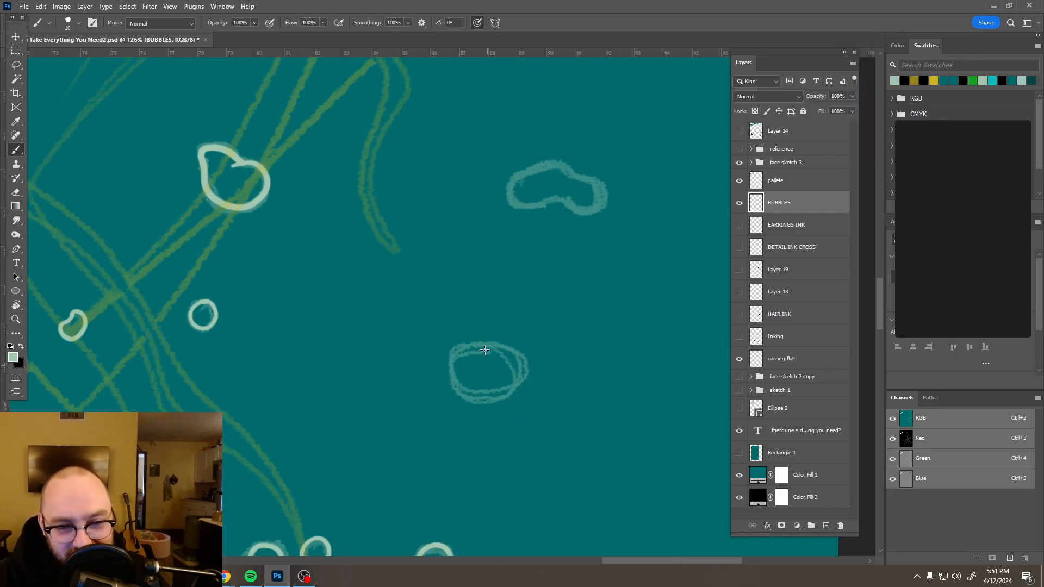
left_click(491, 343)
mouse_move(464, 346)
left_mouse_down()
mouse_move(452, 356)
mouse_move(454, 391)
mouse_move(508, 401)
mouse_move(529, 370)
mouse_move(524, 355)
mouse_move(477, 343)
left_mouse_up()
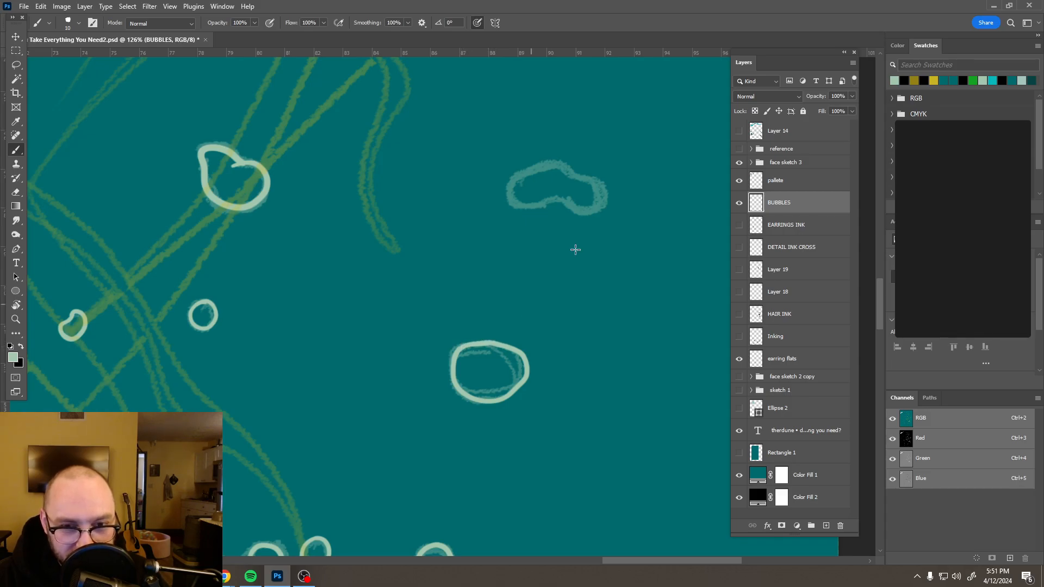
mouse_move(551, 166)
left_mouse_down()
mouse_move(510, 187)
mouse_move(515, 206)
mouse_move(555, 196)
mouse_move(590, 211)
mouse_move(600, 194)
mouse_move(555, 165)
left_mouse_up()
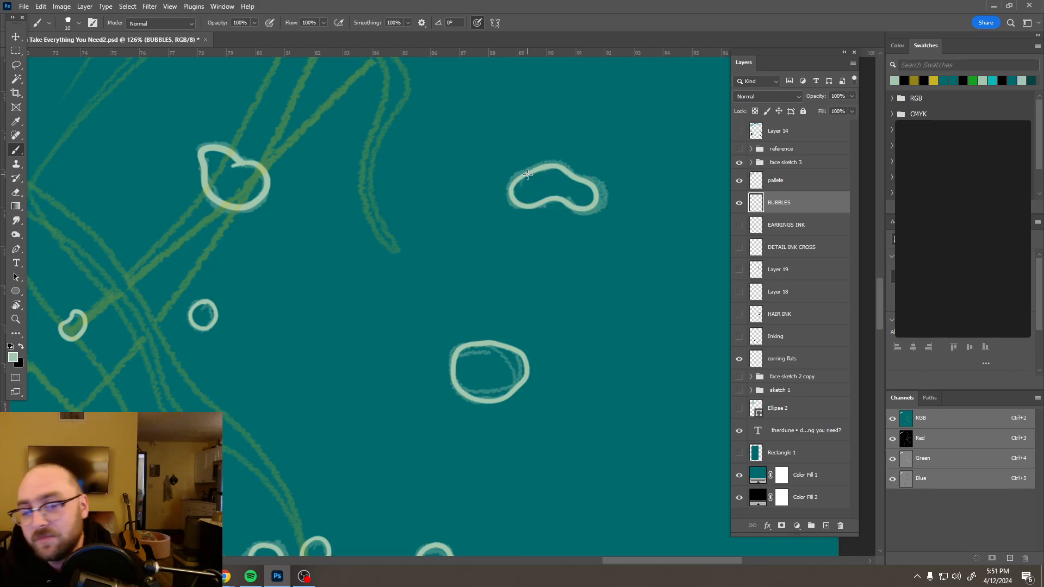
- Ink the small round bubble on the upper hair strands and the upright oval bubble higher up to its right
scroll(519, 166, "down", 5)
left_click_drag(508, 161, 525, 273)
scroll(526, 215, "up", 5)
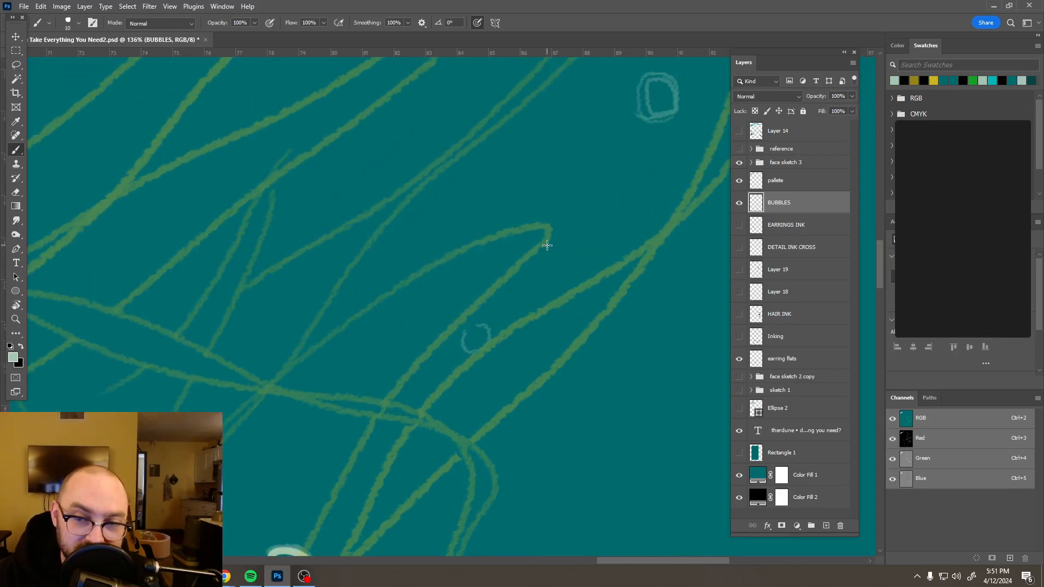
scroll(547, 246, "up", 1)
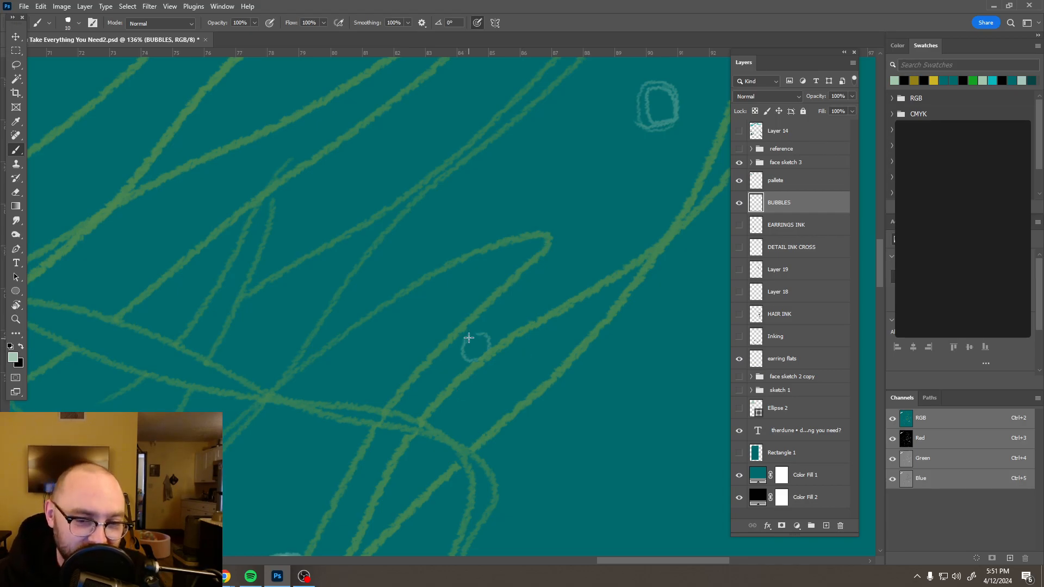
mouse_move(471, 334)
left_mouse_down()
mouse_move(463, 352)
mouse_move(492, 355)
mouse_move(488, 332)
mouse_move(464, 340)
left_mouse_up()
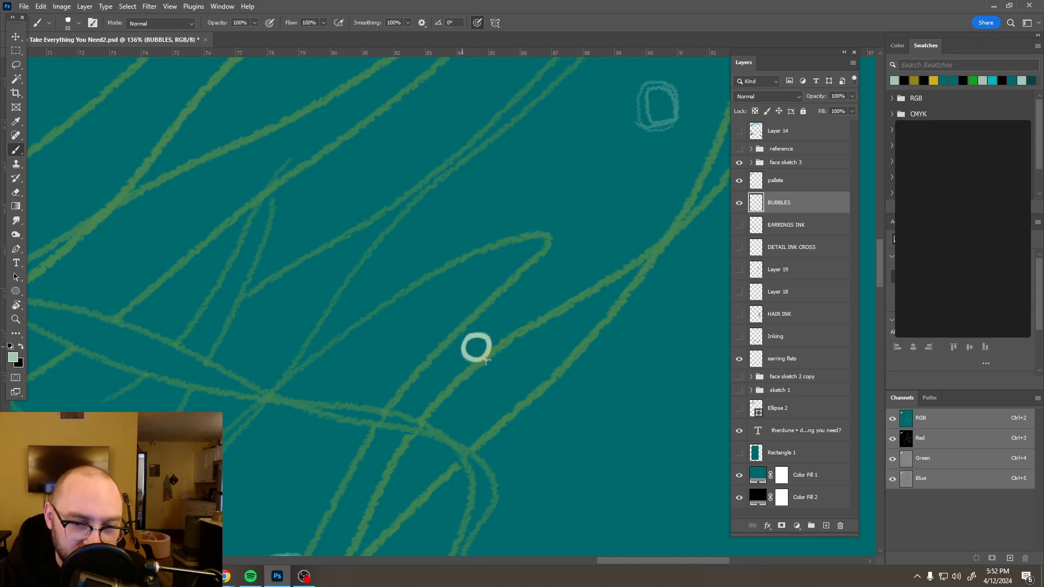
mouse_move(644, 84)
left_mouse_down()
mouse_move(643, 125)
mouse_move(668, 132)
mouse_move(680, 96)
mouse_move(668, 81)
mouse_move(645, 85)
left_mouse_up()
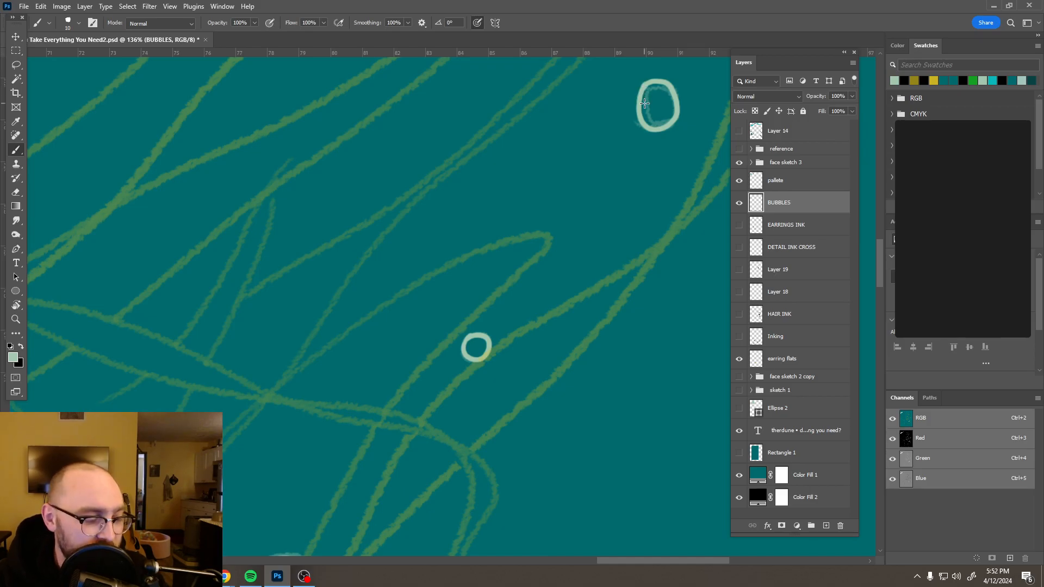
- Ink the topmost round bubble beside the long thin hair strand
scroll(636, 81, "down", 2)
scroll(641, 142, "down", 4)
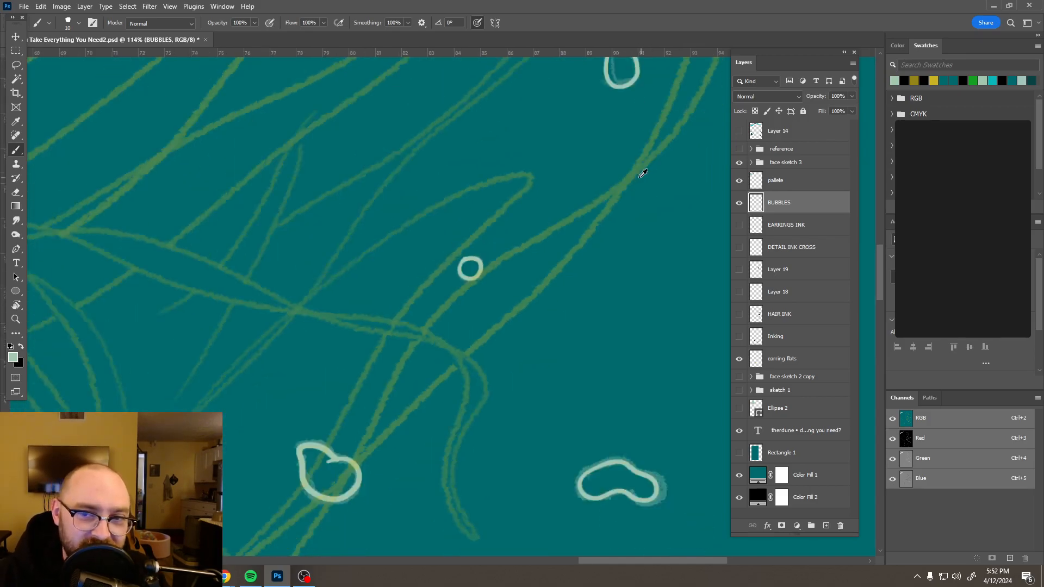
scroll(643, 174, "down", 8)
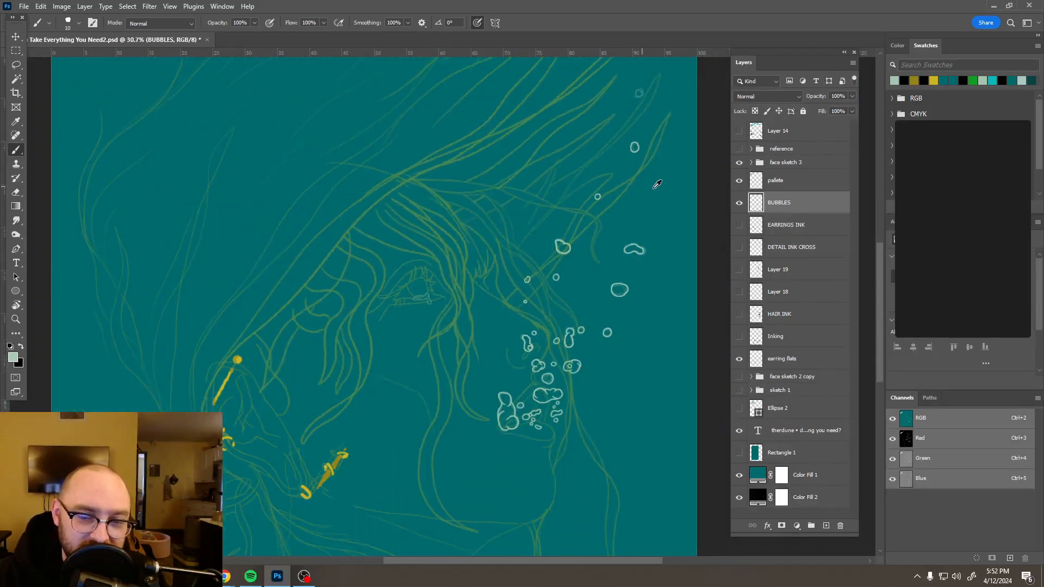
scroll(657, 185, "down", 3)
scroll(660, 153, "up", 4)
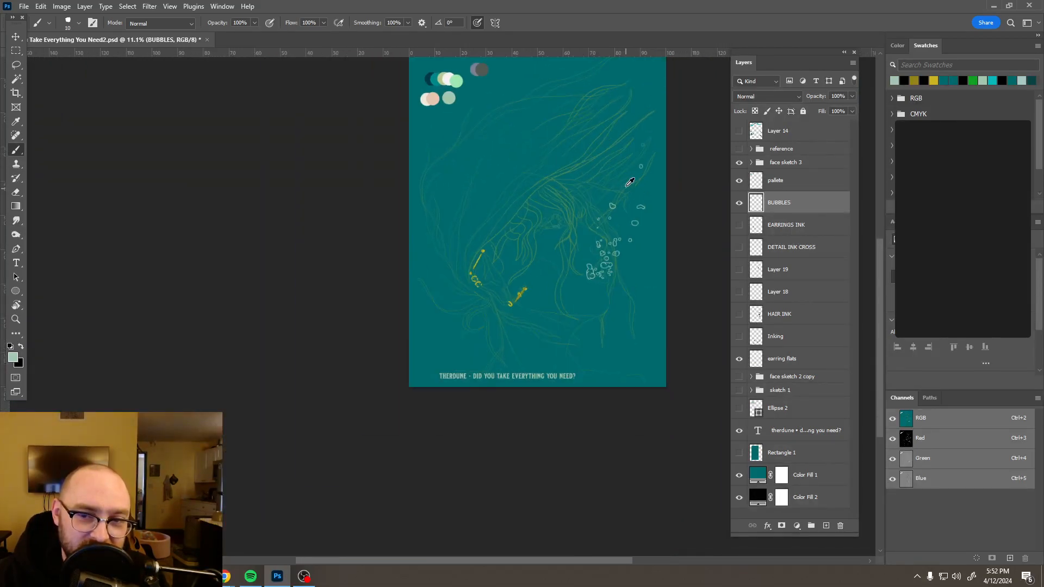
scroll(665, 118, "up", 8)
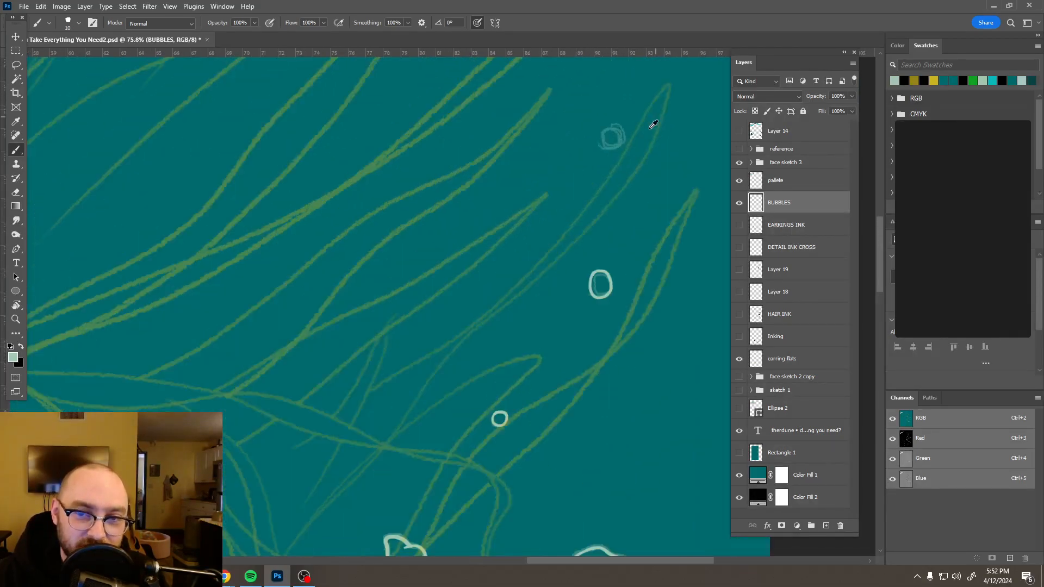
scroll(647, 134, "up", 4)
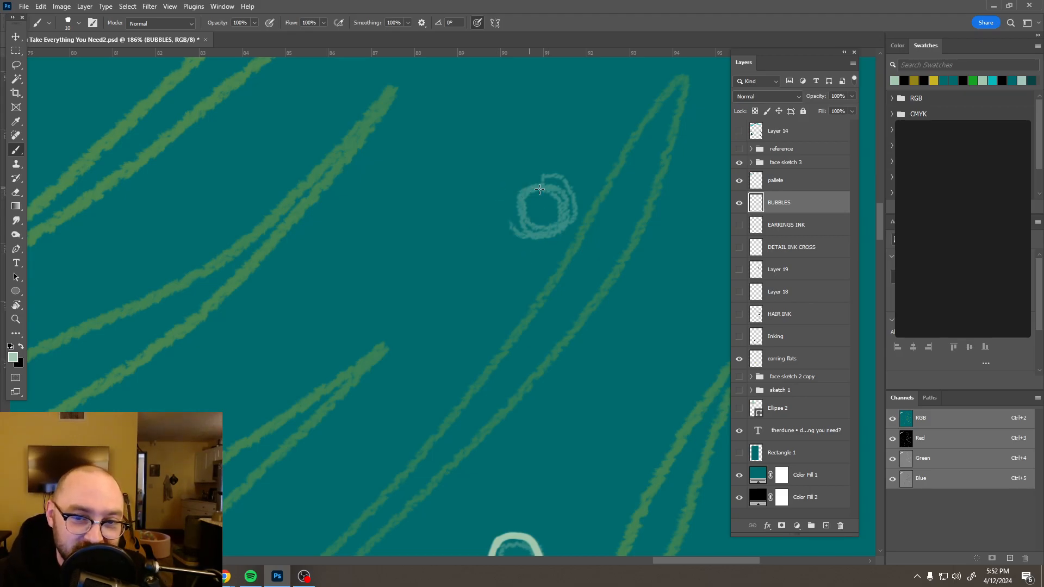
mouse_move(537, 185)
left_mouse_down()
mouse_move(517, 195)
mouse_move(515, 216)
mouse_move(528, 236)
mouse_move(552, 235)
mouse_move(571, 219)
mouse_move(563, 188)
mouse_move(544, 177)
mouse_move(526, 189)
left_mouse_up()
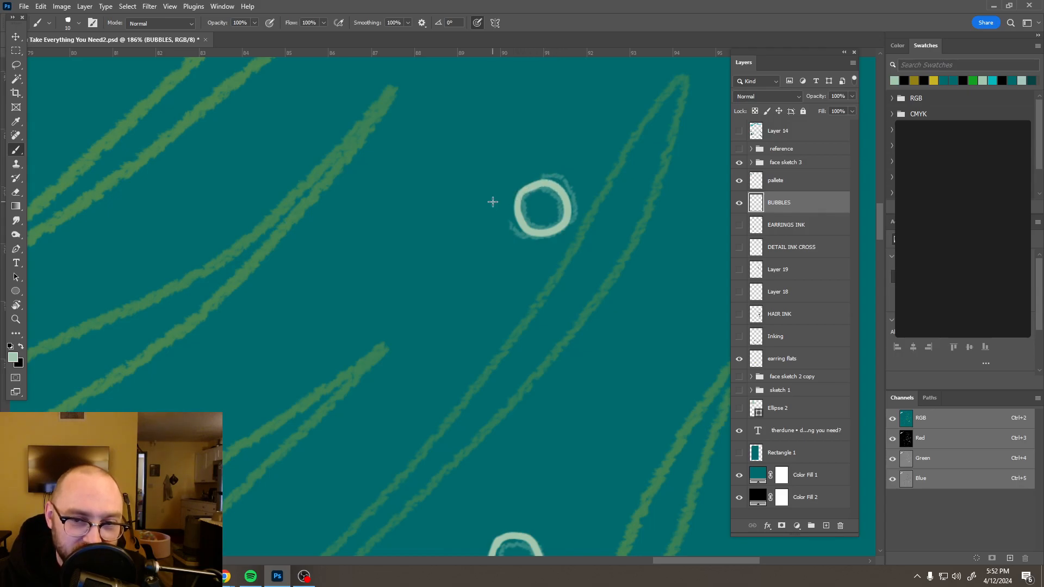
- Add a new layer above BUBBLES and name it TEARS
scroll(493, 201, "down", 10)
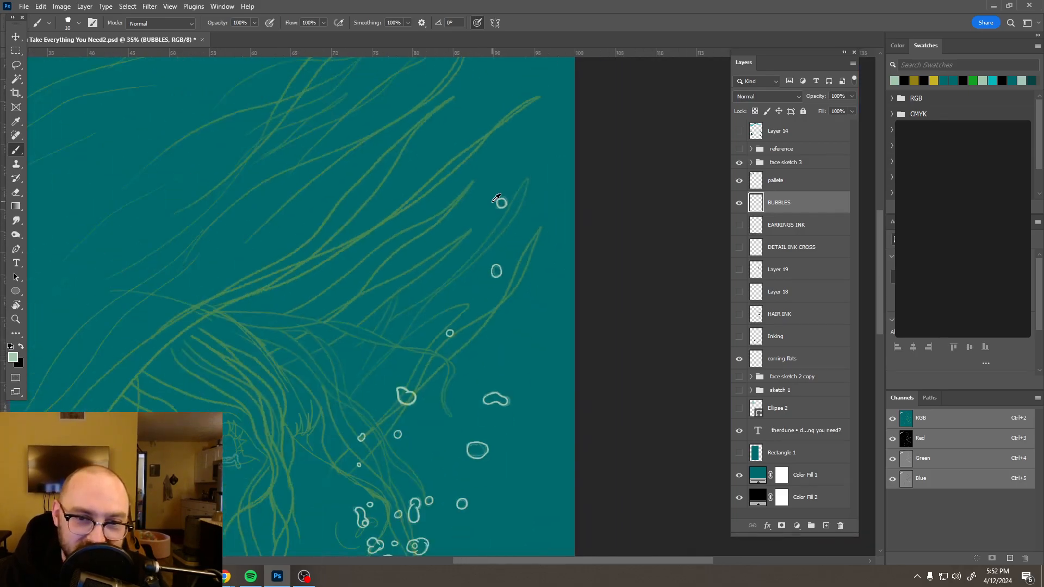
scroll(496, 200, "down", 6)
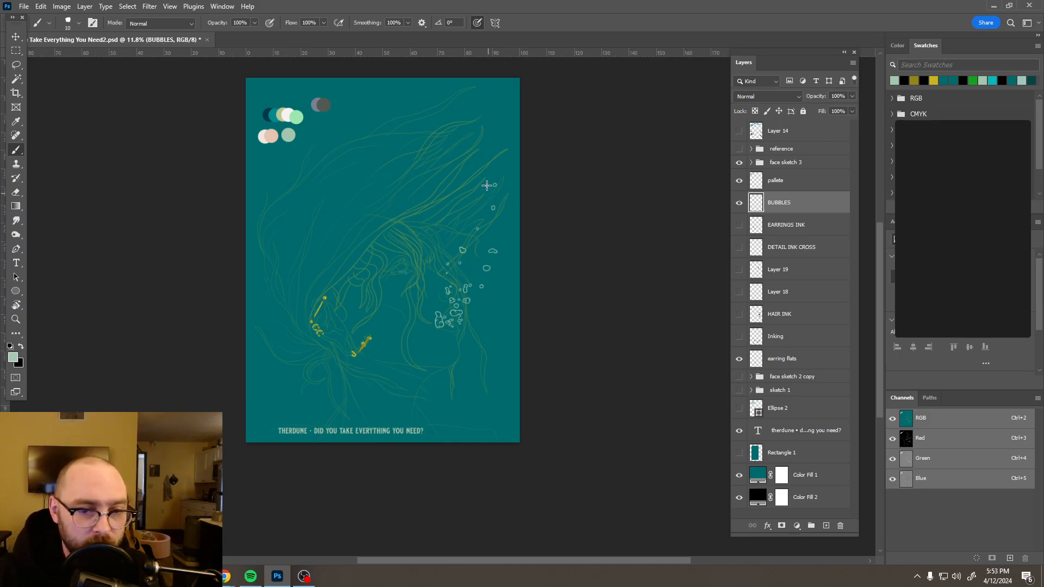
scroll(452, 252, "up", 2)
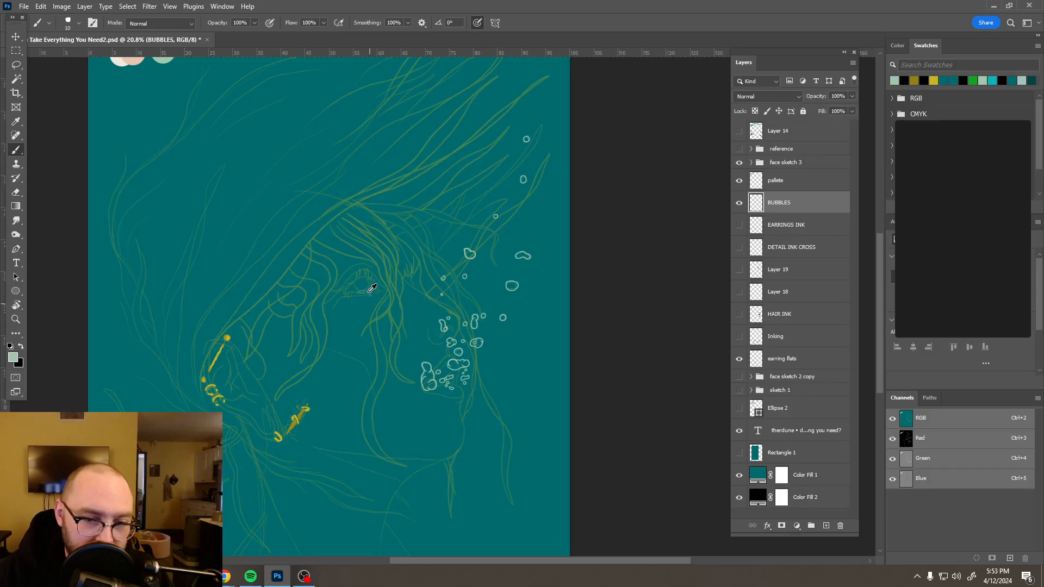
scroll(357, 283, "up", 2)
scroll(357, 284, "up", 3)
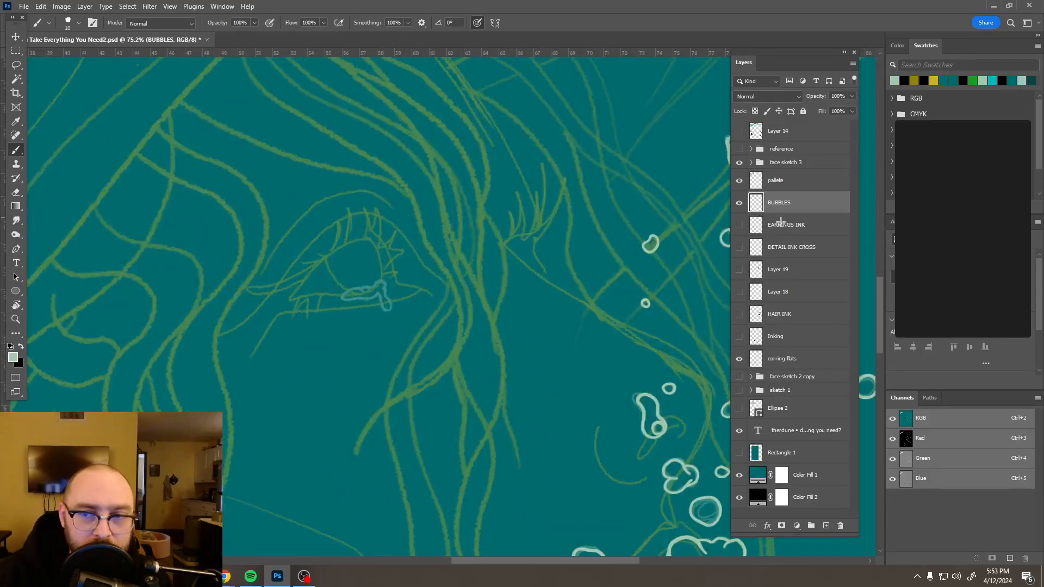
left_click(825, 525)
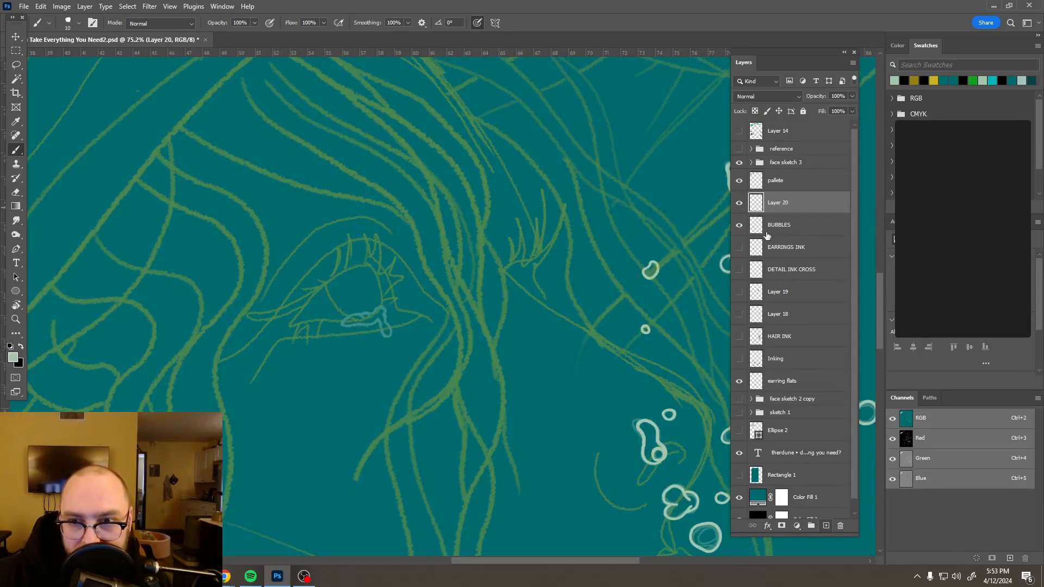
double_click(783, 209)
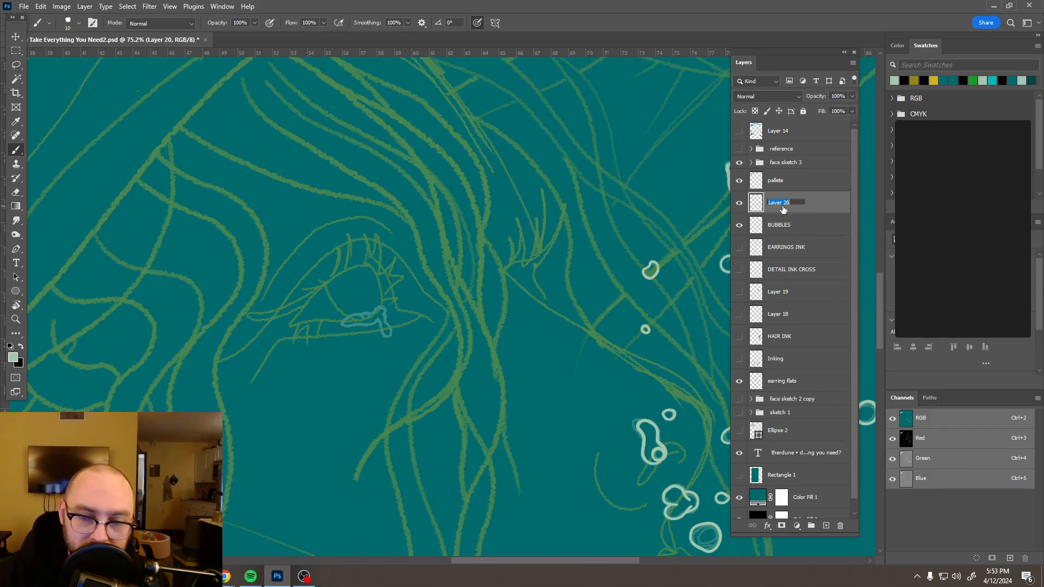
type("TEARS")
key("Return")
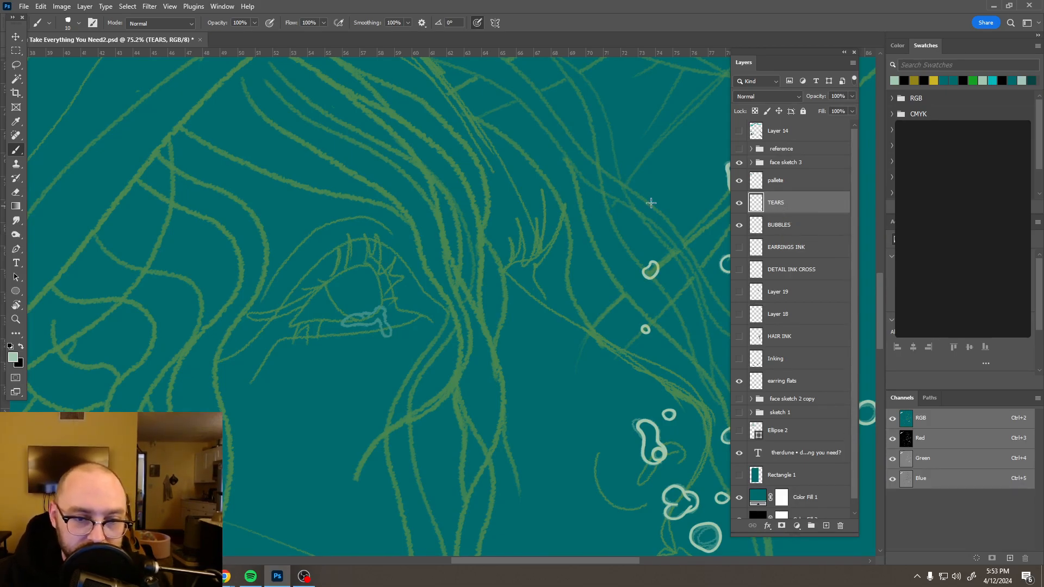
- Ink the tear outline along the lower eyelid, including the drop running down over the lid, on the TEARS layer
scroll(359, 321, "up", 10)
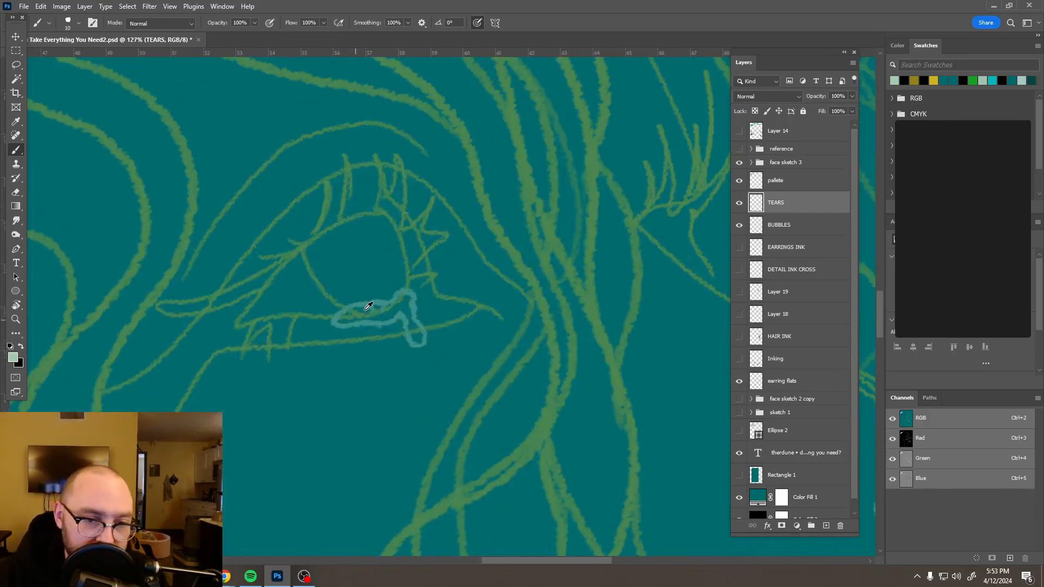
scroll(372, 304, "down", 10)
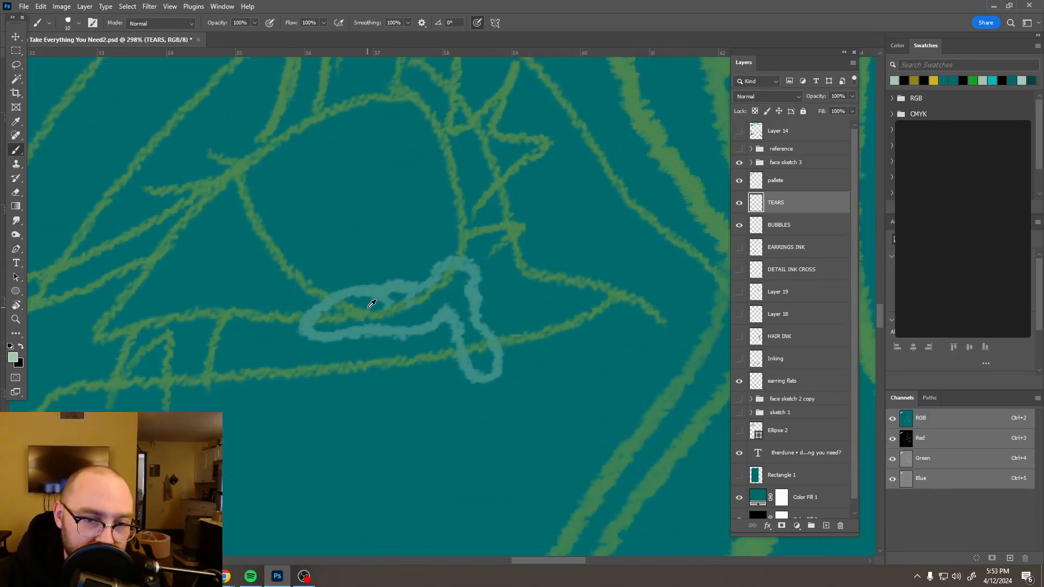
scroll(372, 304, "down", 15)
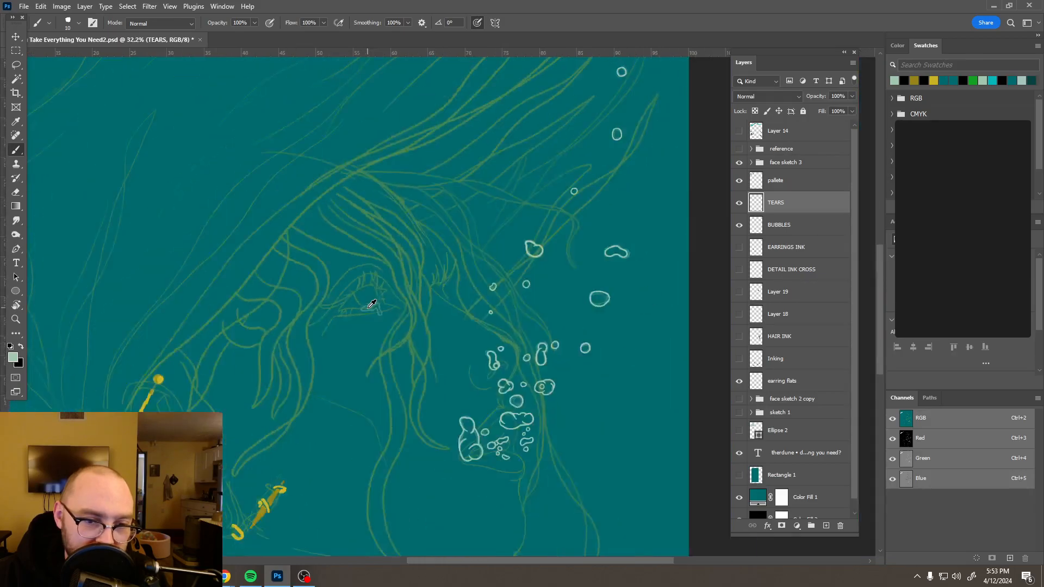
scroll(372, 303, "down", 3)
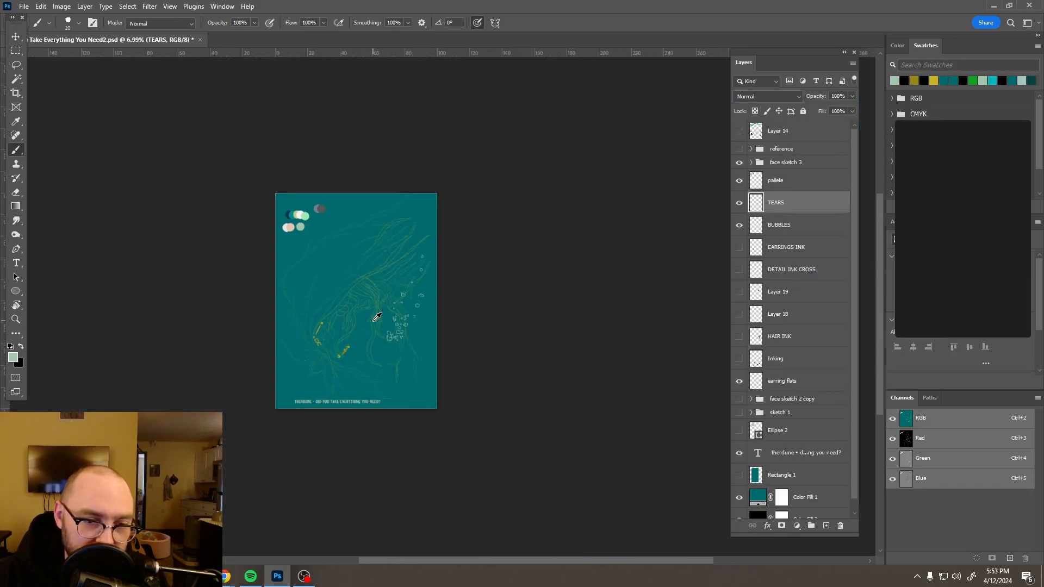
scroll(377, 318, "up", 10)
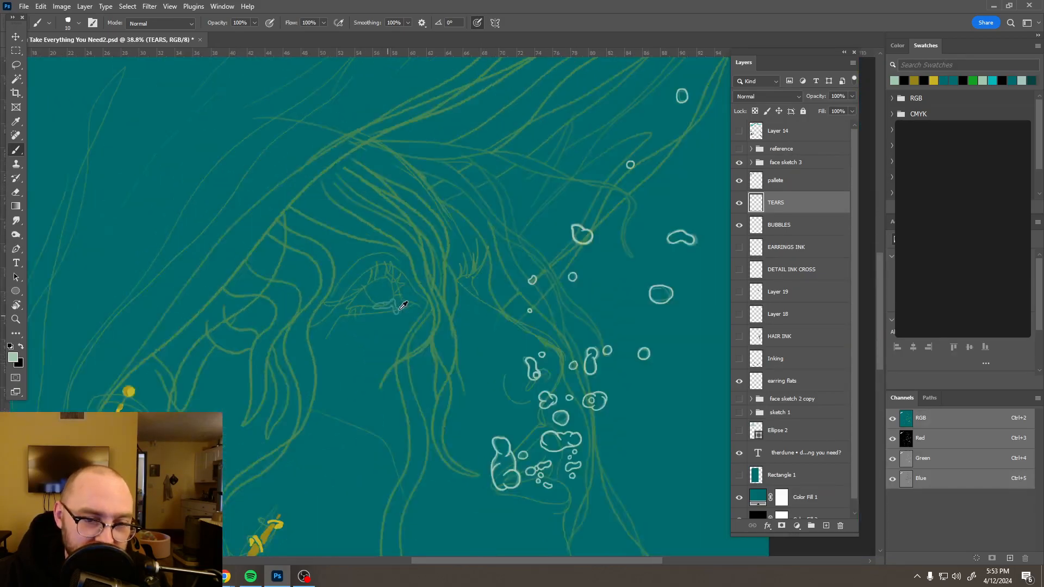
scroll(403, 306, "up", 10)
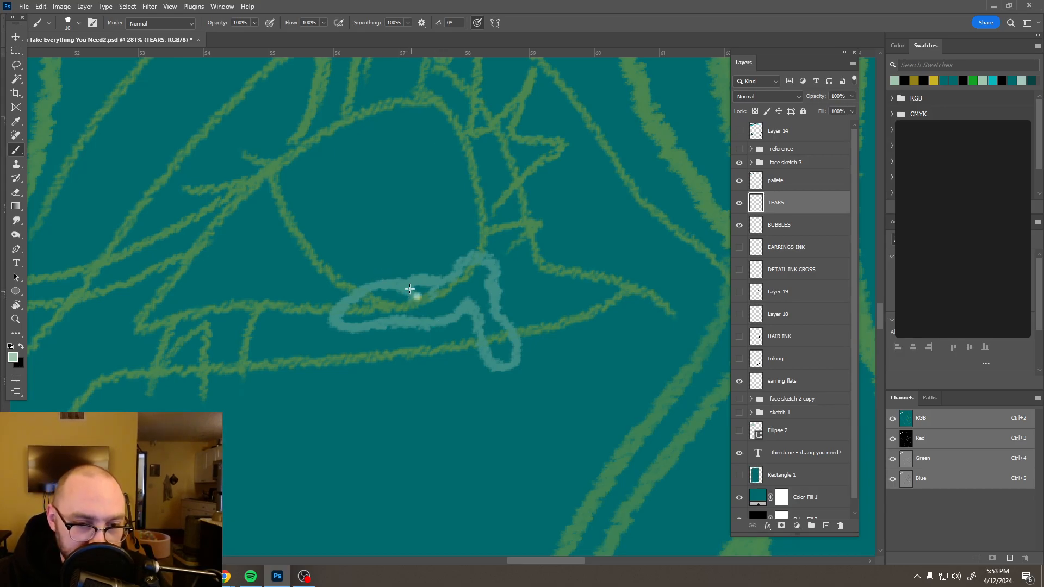
mouse_move(376, 284)
left_mouse_down()
mouse_move(335, 315)
mouse_move(342, 330)
mouse_move(444, 321)
mouse_move(467, 299)
mouse_move(482, 359)
mouse_move(497, 372)
mouse_move(518, 369)
mouse_move(523, 351)
mouse_move(494, 309)
mouse_move(486, 254)
mouse_move(473, 251)
mouse_move(433, 286)
mouse_move(436, 308)
mouse_move(413, 279)
mouse_move(449, 286)
left_mouse_up()
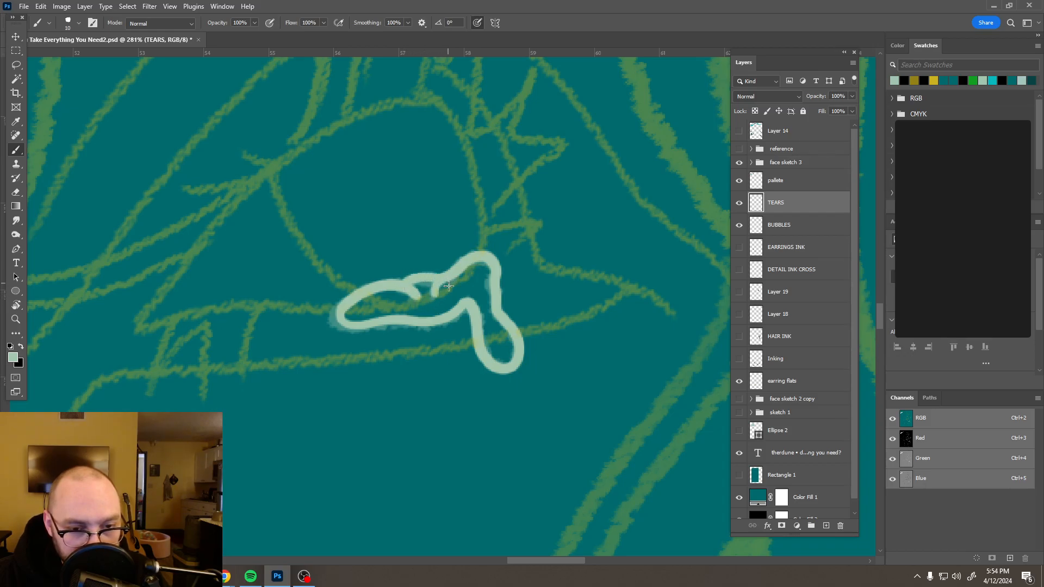
- Examine the inked tear and bubbles against the whole portrait at several magnifications
scroll(492, 287, "down", 7)
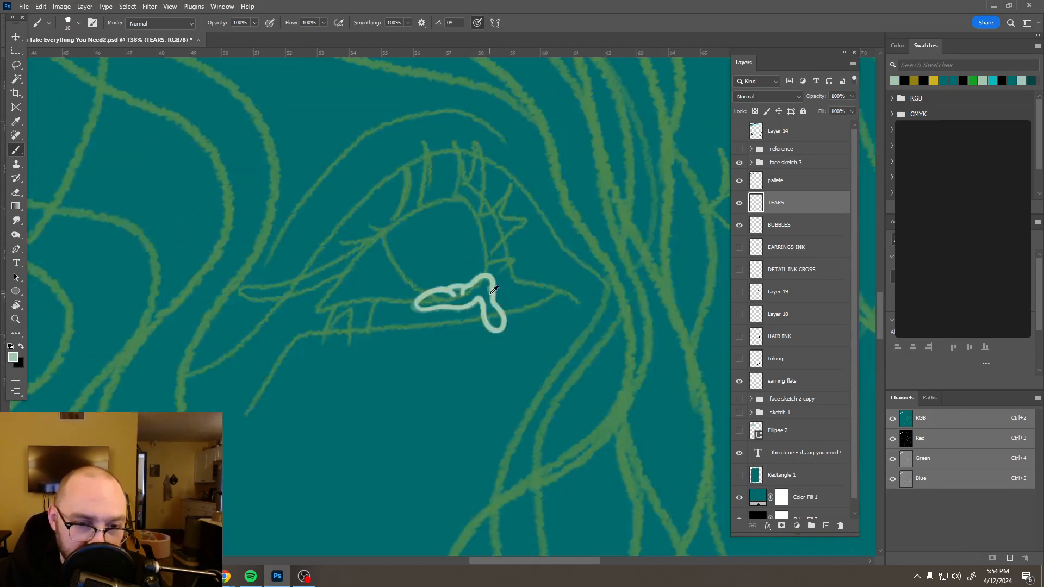
scroll(494, 291, "down", 6)
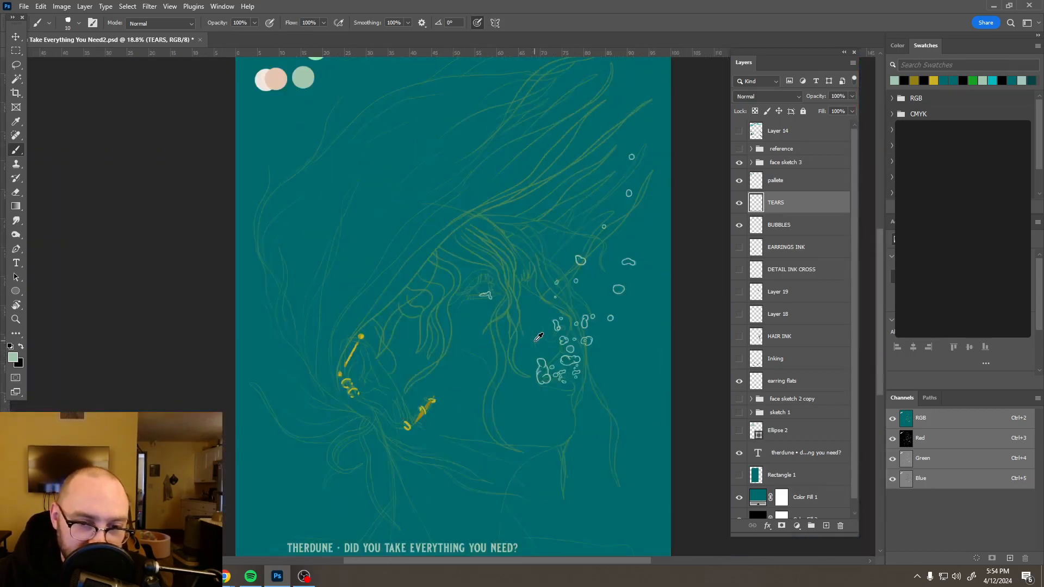
scroll(539, 337, "down", 4)
scroll(537, 341, "up", 2)
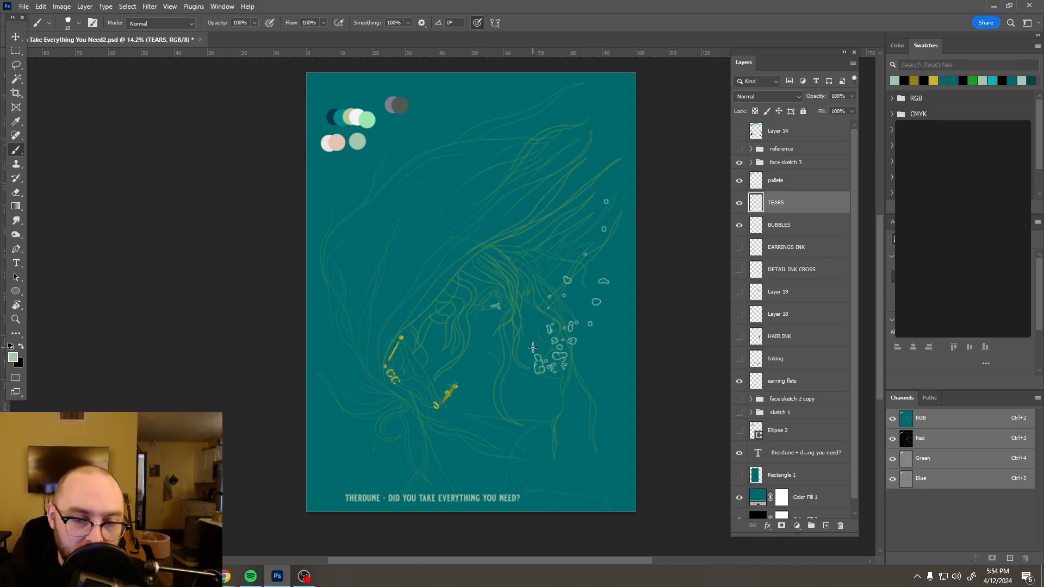
scroll(516, 329, "down", 3)
scroll(518, 332, "up", 2)
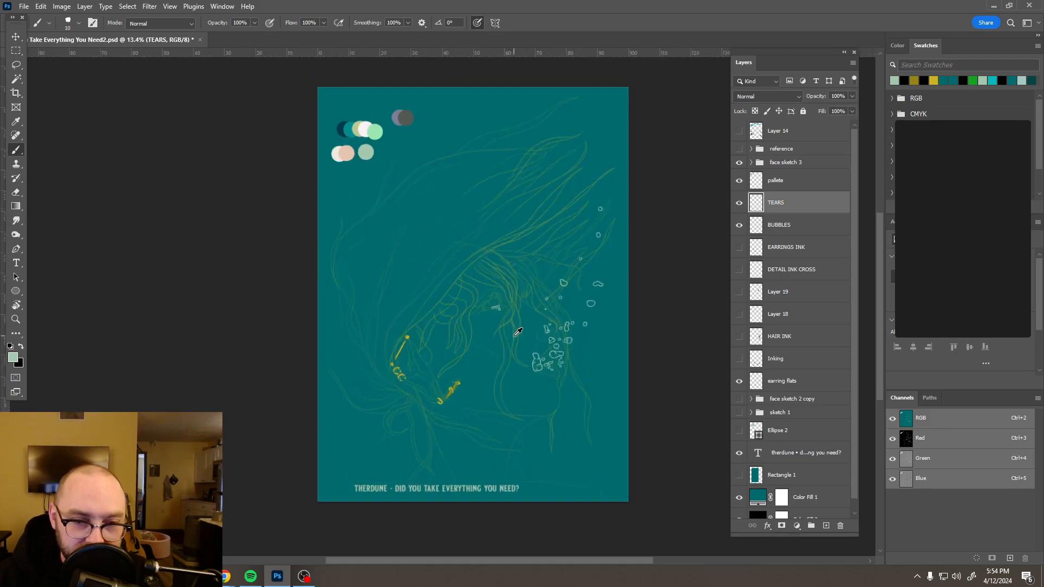
scroll(518, 332, "up", 1)
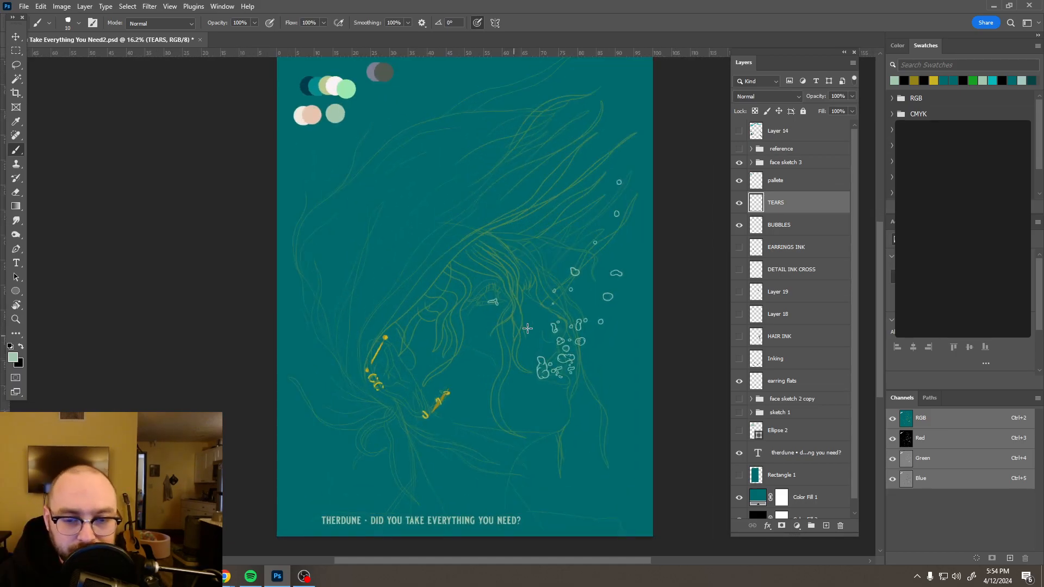
scroll(599, 351, "up", 3)
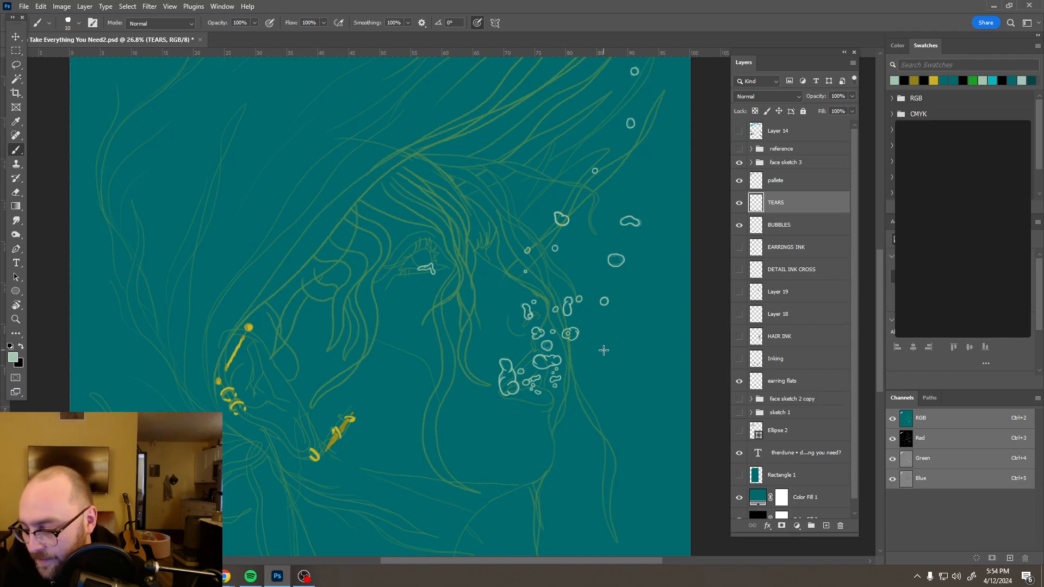
- Show all ink layers from EARRINGS INK down to Inking and hide the face sketch 3 group
left_click_drag(740, 248, 740, 363)
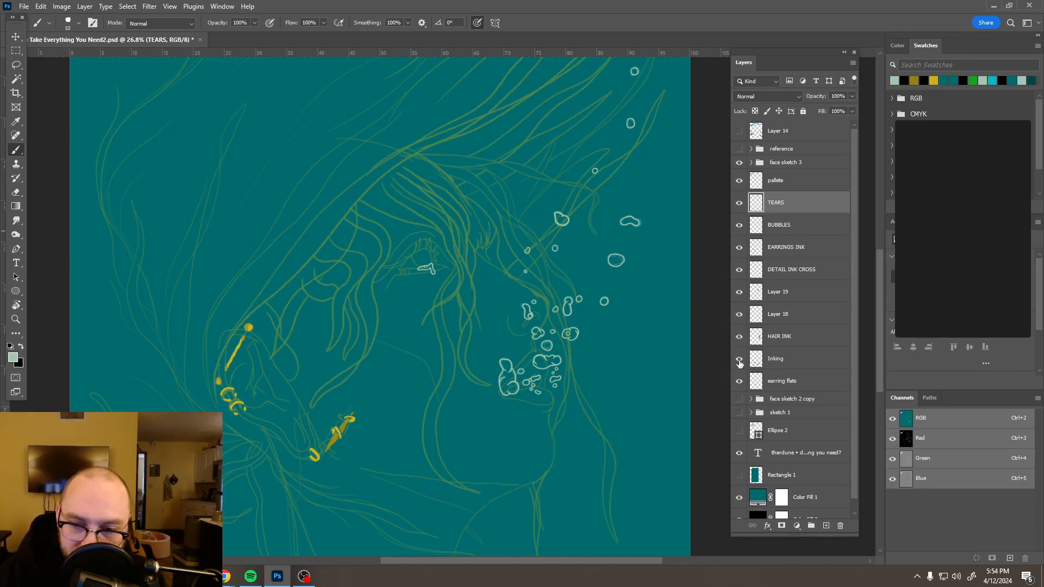
left_click(739, 162)
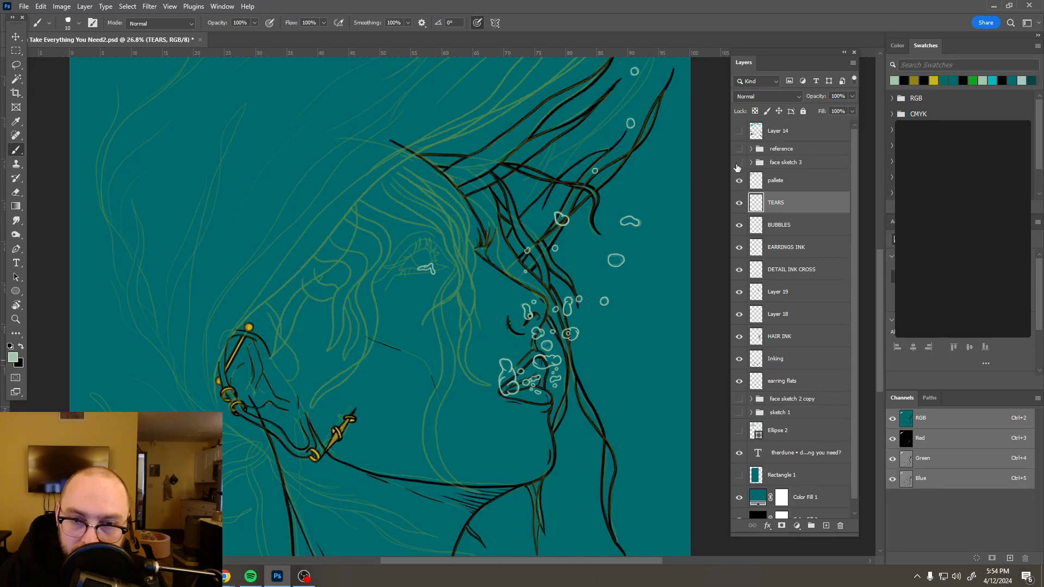
scroll(546, 282, "down", 2)
scroll(546, 282, "down", 4)
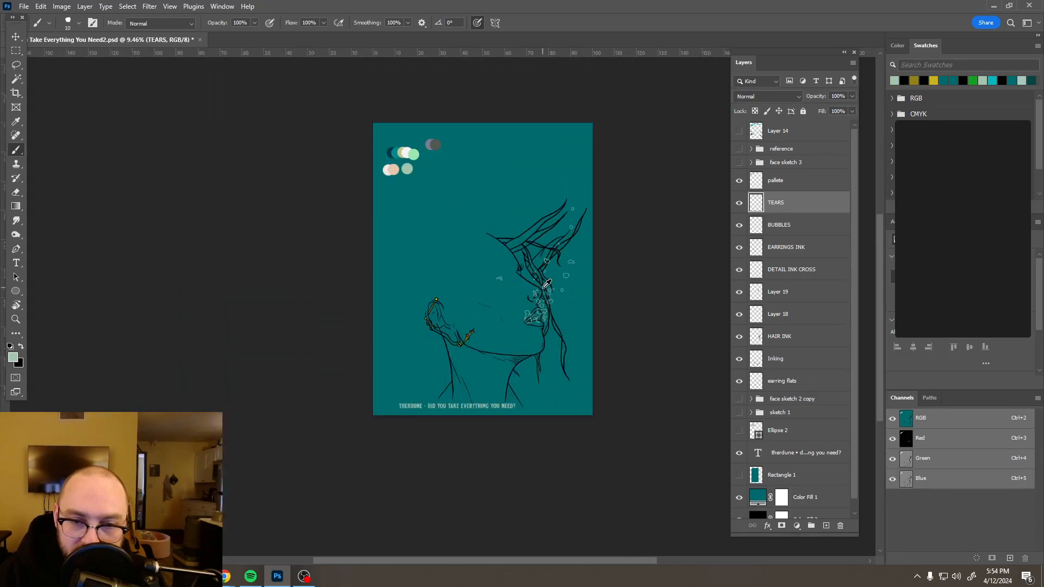
- Show the Rectangle 1 layer and hide Color Fill 1 to preview the artwork with the framed background
scroll(547, 282, "up", 3)
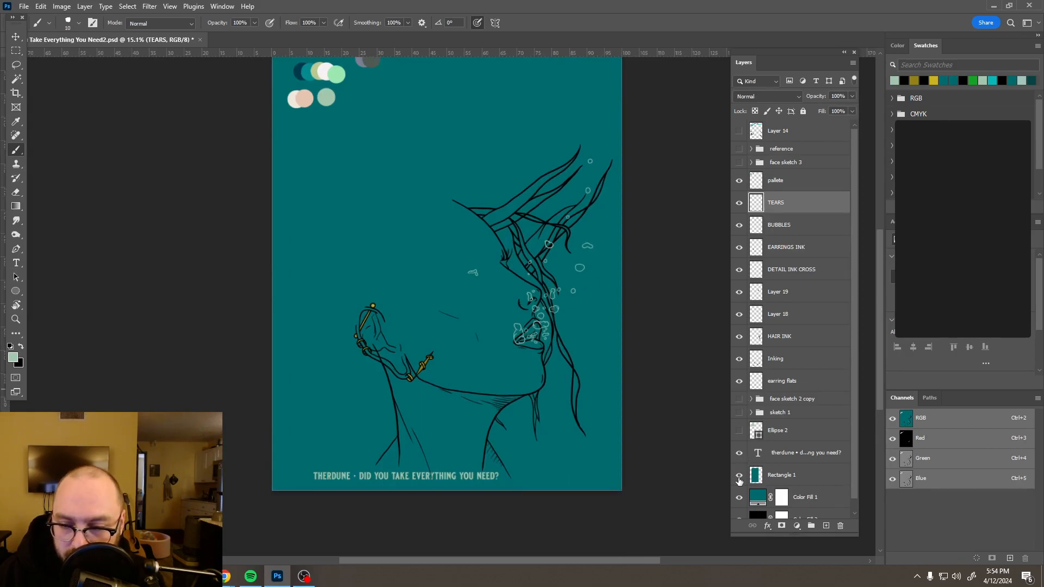
left_click(739, 497)
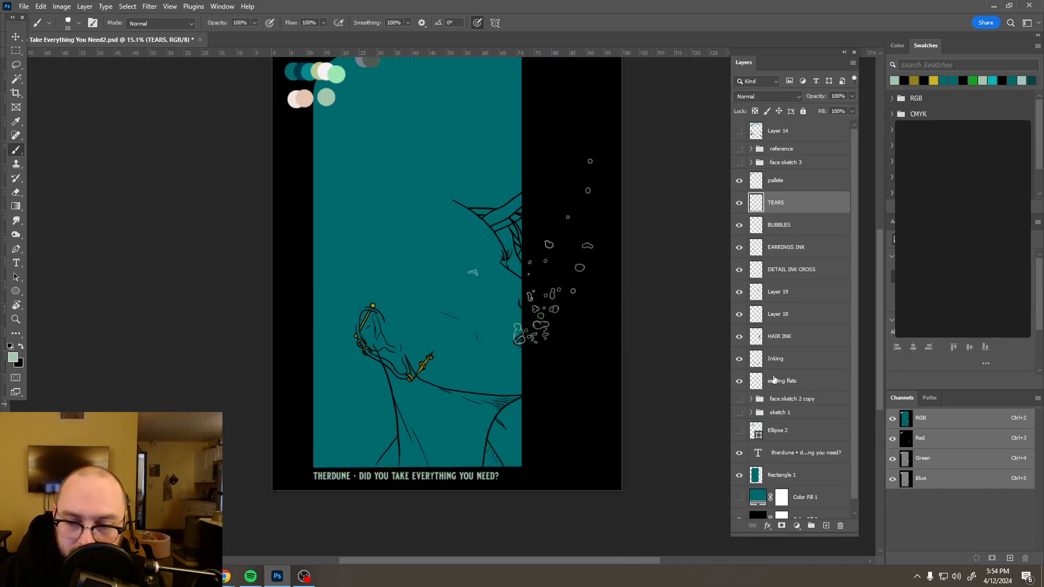
scroll(567, 270, "down", 2)
scroll(601, 301, "up", 2)
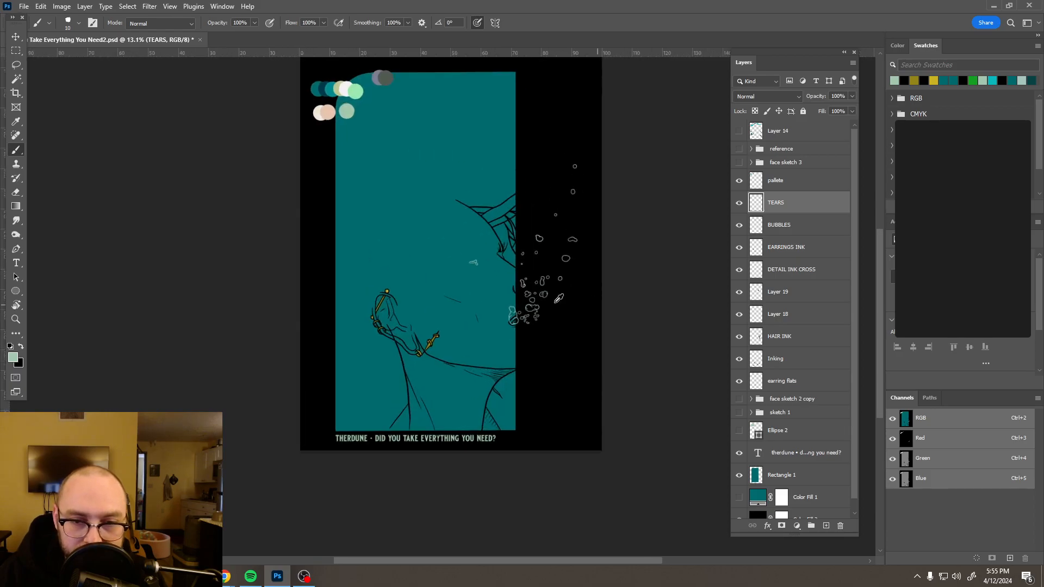
scroll(546, 274, "up", 3)
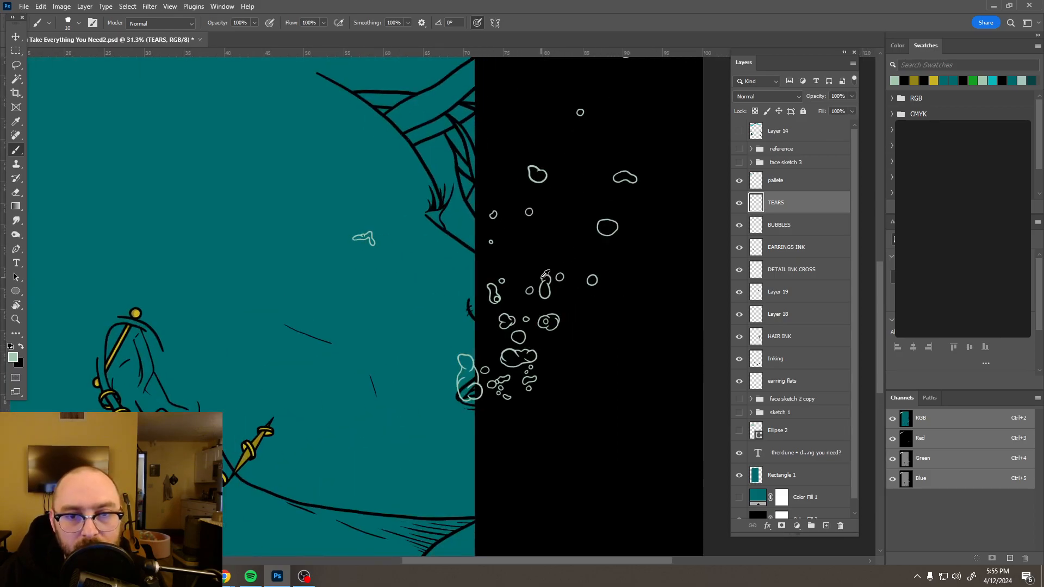
scroll(546, 277, "down", 1)
scroll(545, 281, "down", 1)
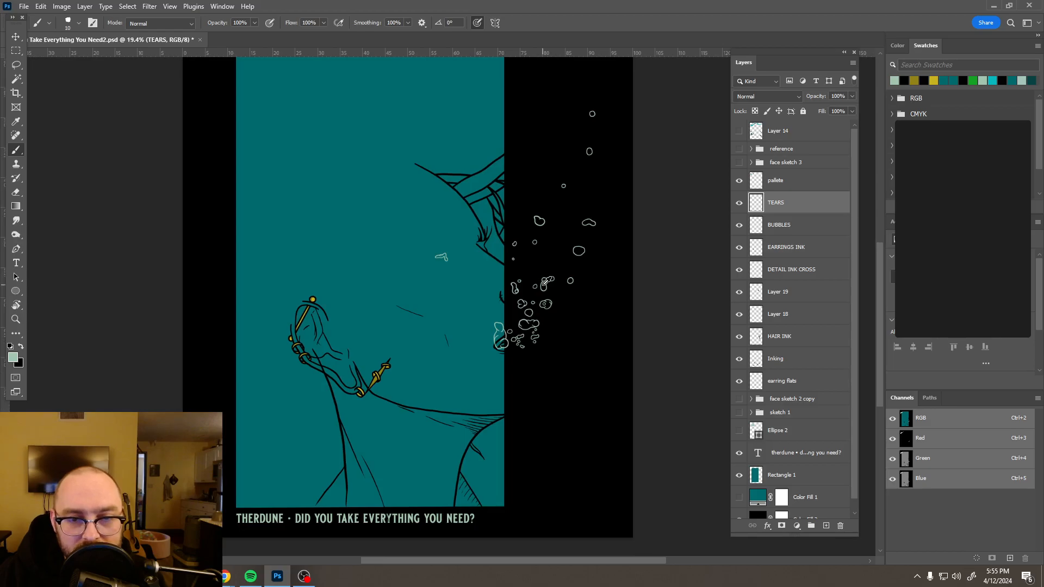
- Show the face sketch 3 group again, hide Rectangle 1 and turn Color Fill 1 back on
left_click(739, 163)
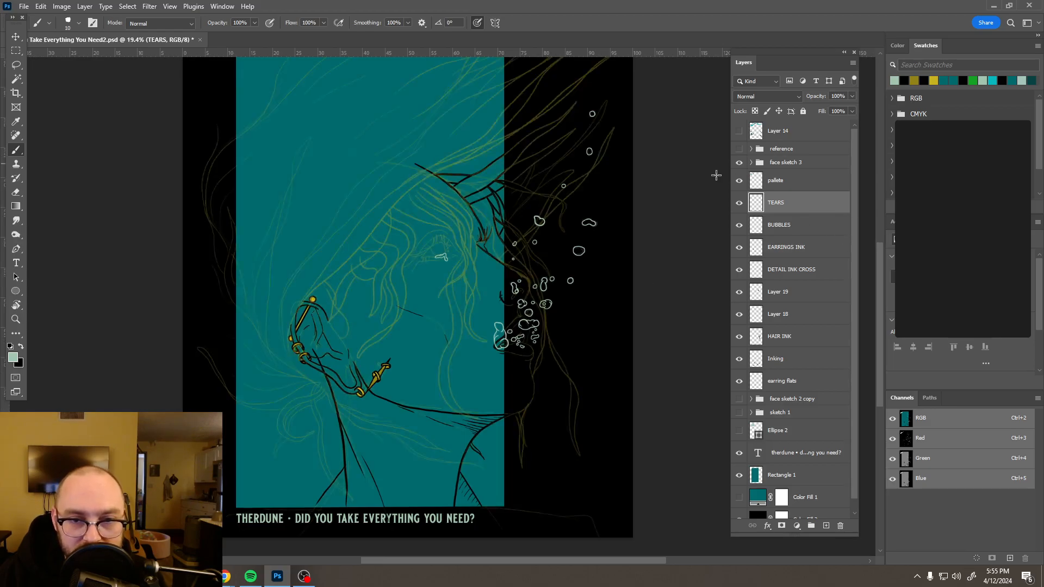
scroll(506, 242, "down", 3)
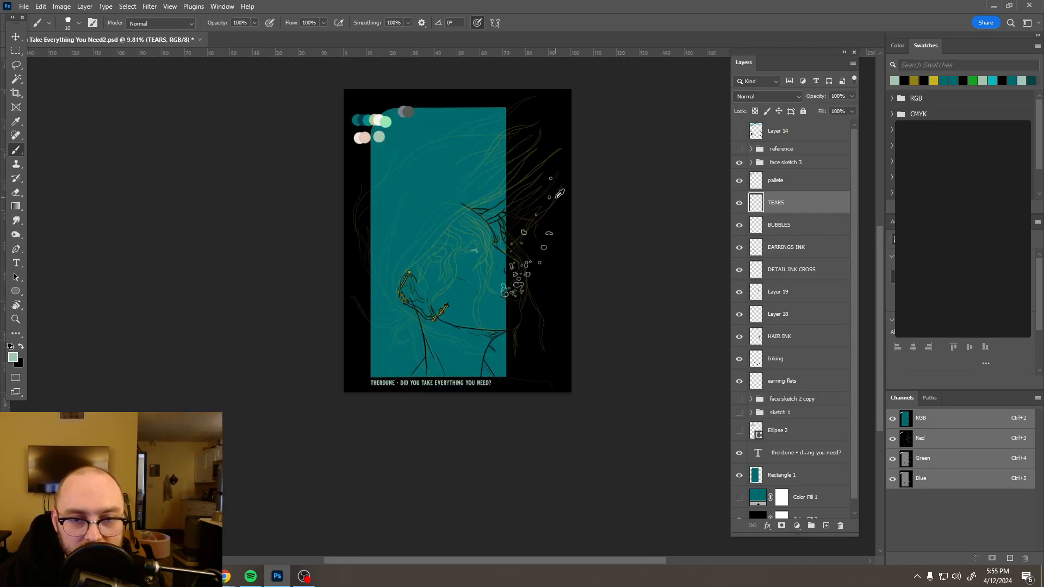
scroll(560, 194, "up", 2)
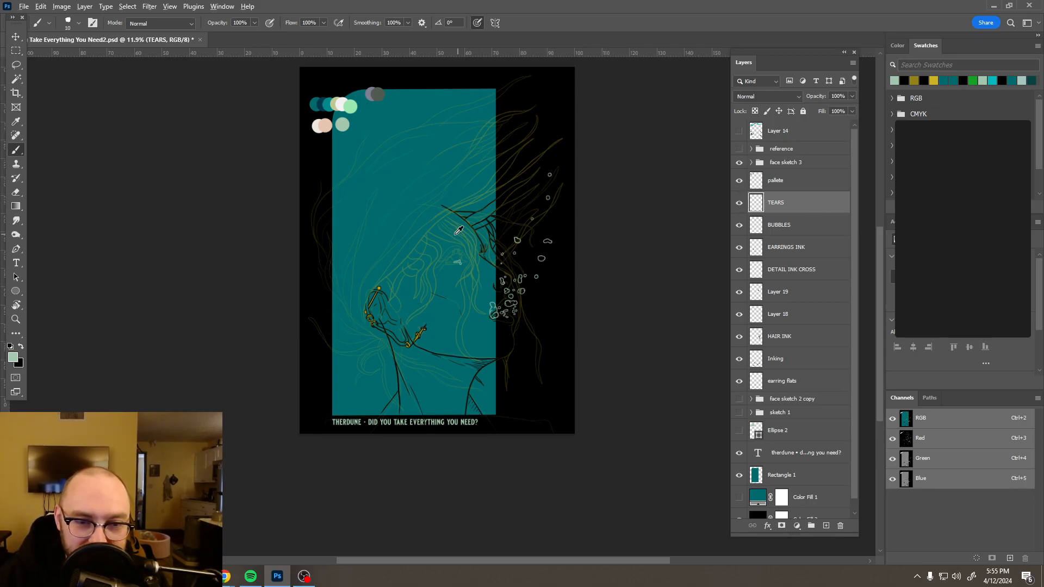
scroll(455, 234, "up", 3)
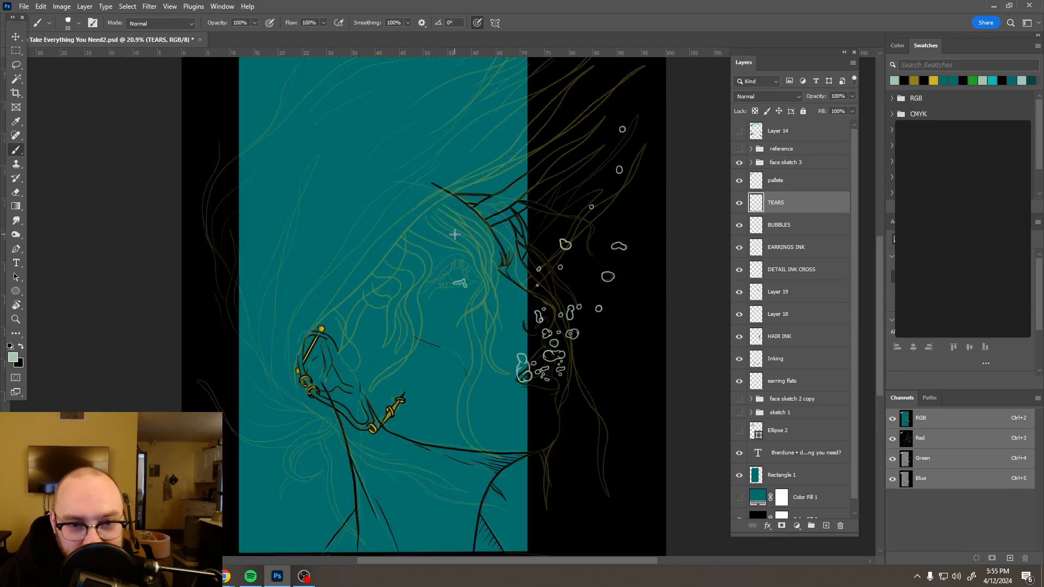
left_click(739, 475)
left_click(739, 497)
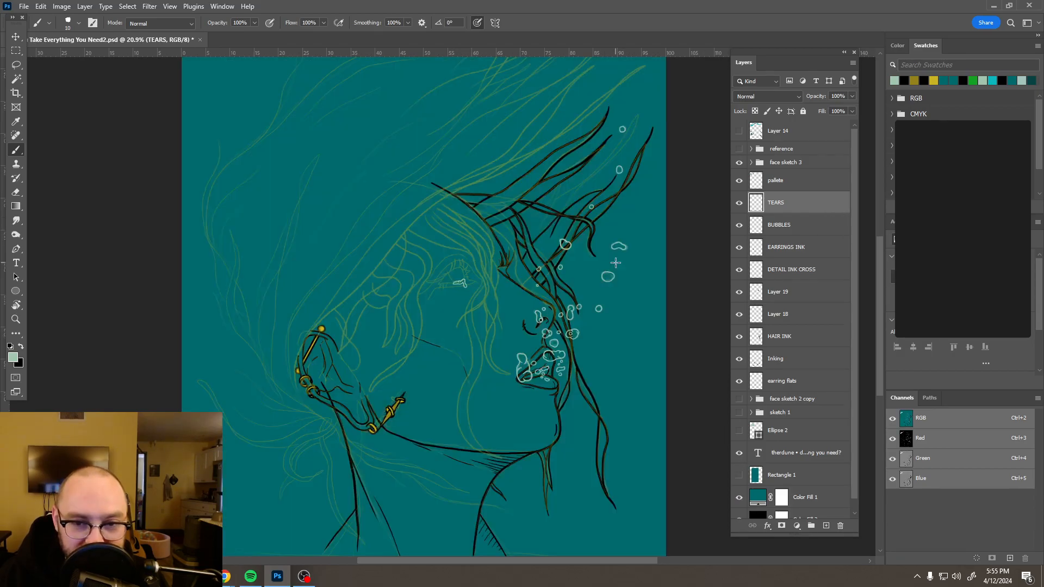
- Move the face sketch 3 group below the earring flats layer so the sketch sits beneath the inks
left_click_drag(807, 167, 799, 390)
scroll(590, 257, "down", 3)
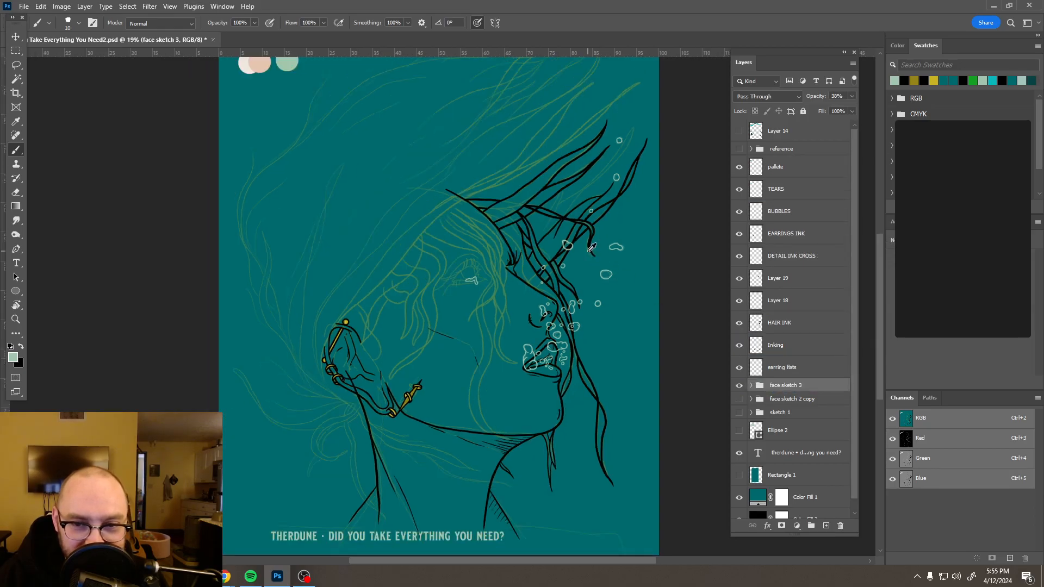
scroll(594, 248, "up", 5)
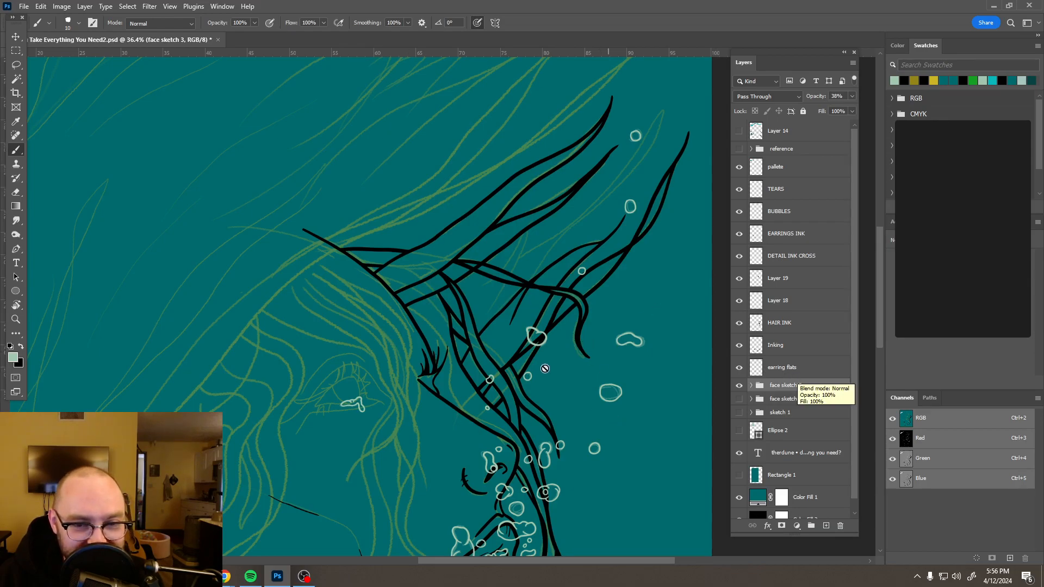
scroll(584, 369, "down", 5)
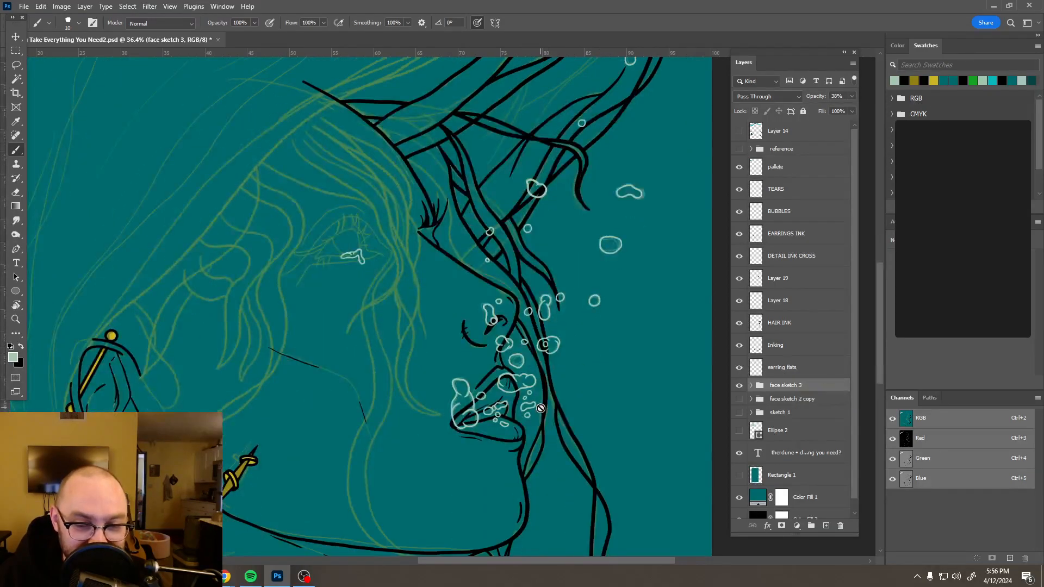
scroll(567, 439, "down", 4)
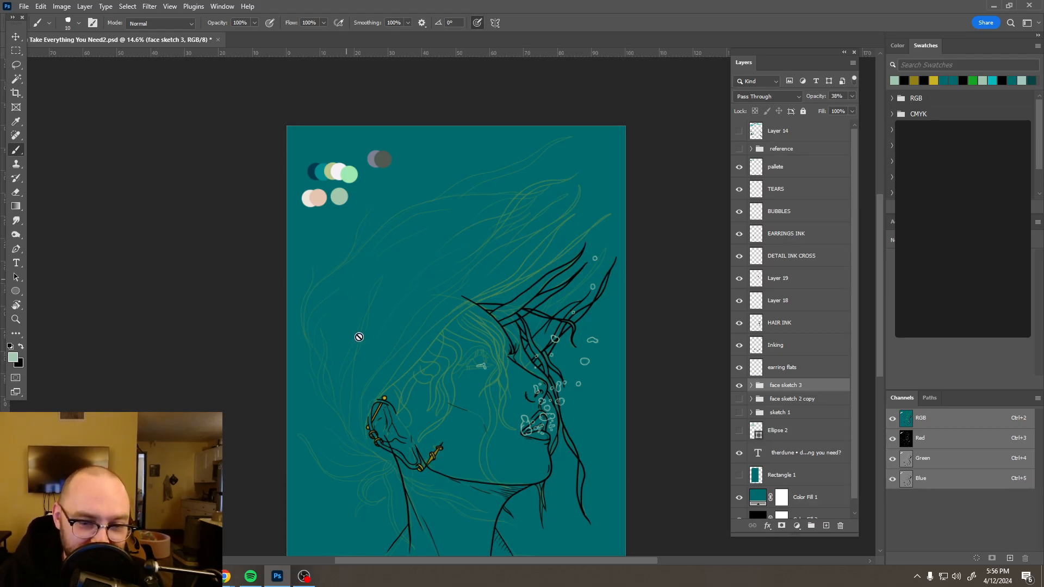
scroll(371, 330, "down", 1)
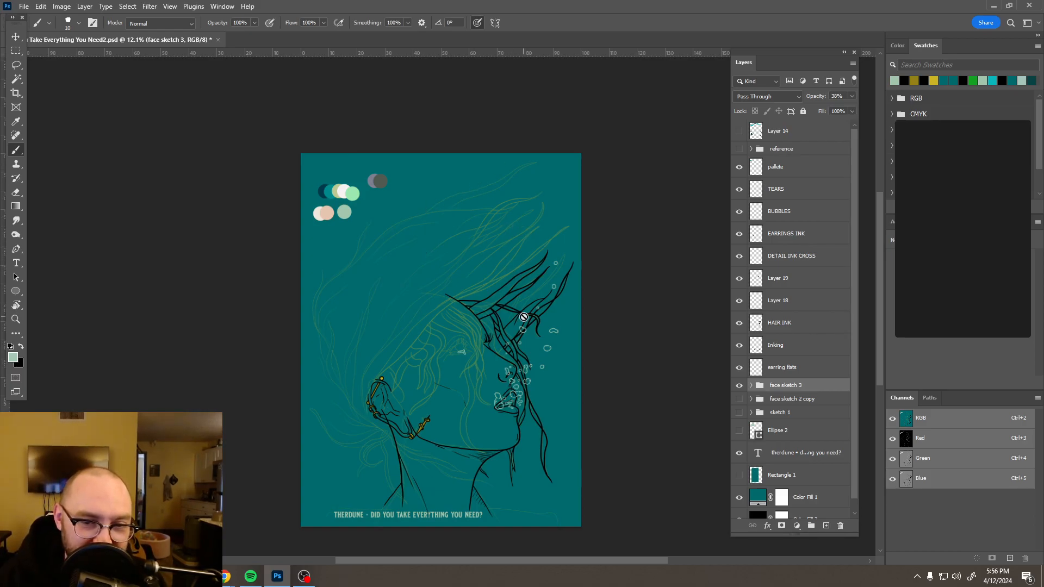
scroll(532, 302, "up", 2)
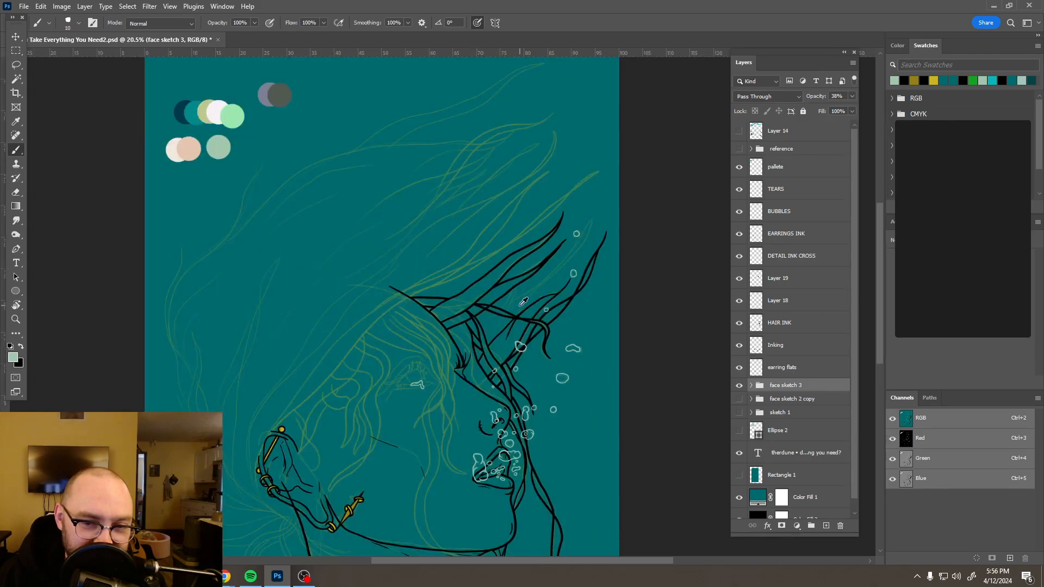
scroll(522, 310, "up", 2)
scroll(474, 337, "up", 1)
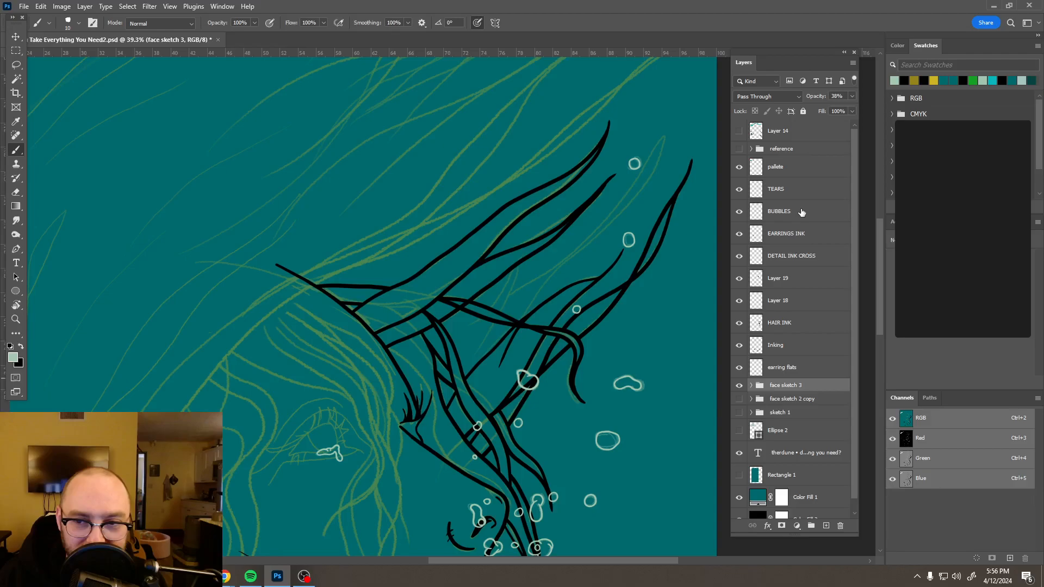
left_click(795, 333)
left_click(760, 304, "ctrl")
left_click(804, 303)
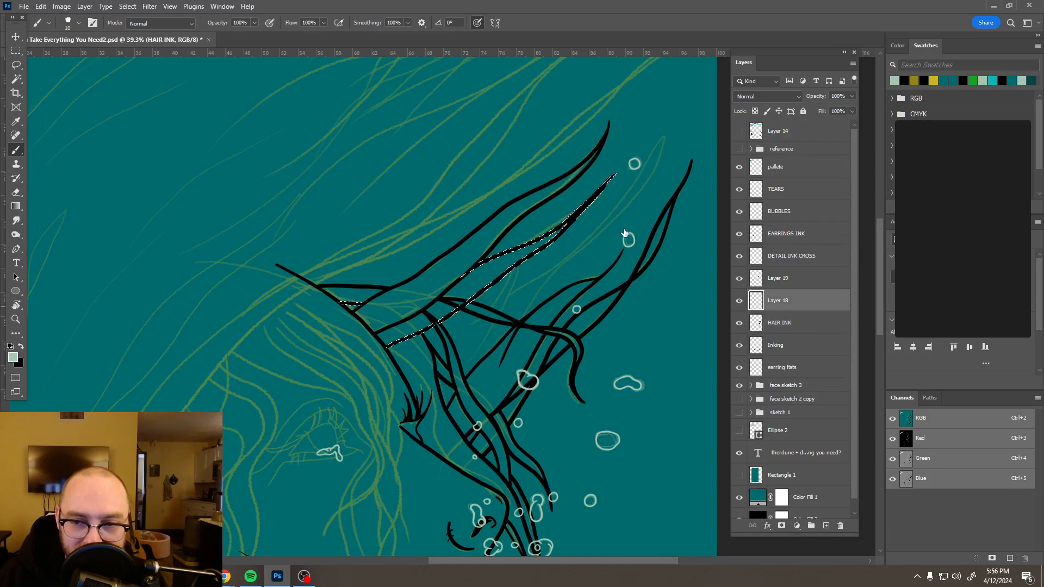
left_click(21, 51)
left_click(510, 220)
- Move the HAIR INK layer above Layer 18 and select both layers together
left_click_drag(804, 323, 805, 298)
left_click(805, 298, "ctrl")
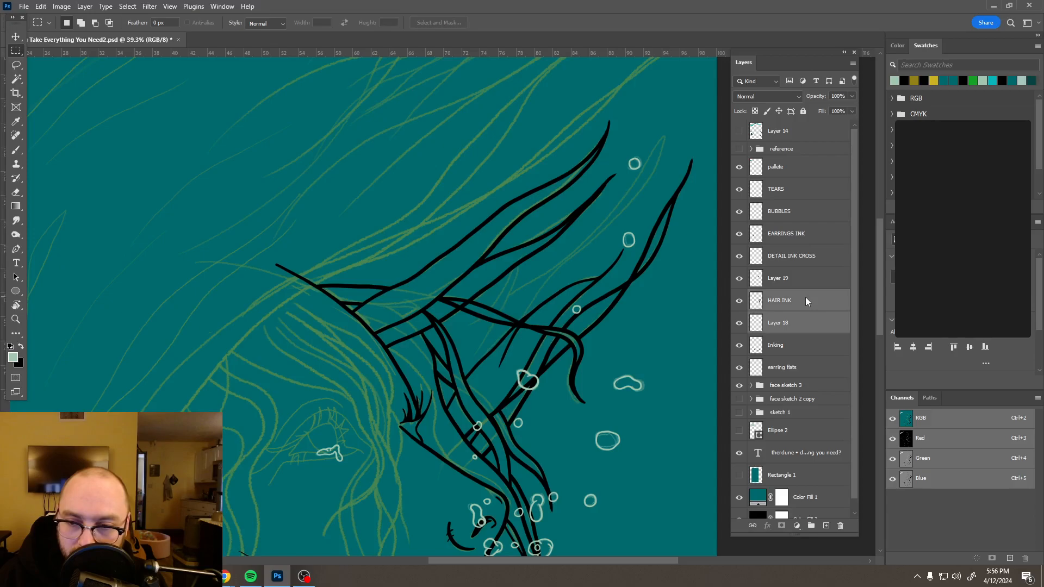
- Merge Layer 18 and HAIR INK into one layer and add a new empty layer above it
right_click(805, 298)
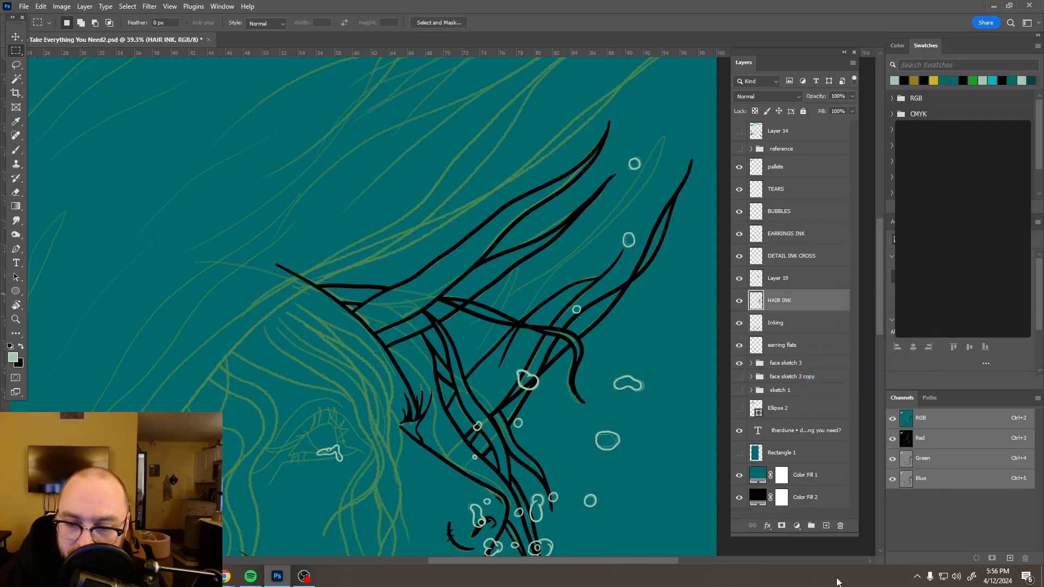
left_click(827, 527)
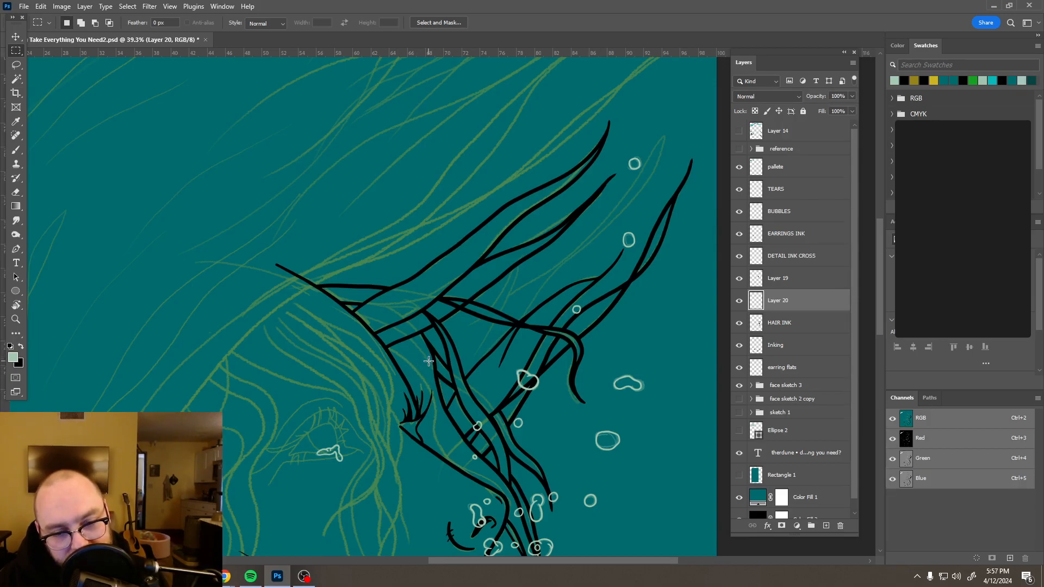
- Ink two thin curved hair strands in black on Layer 20, sweeping down from the upper hair locks toward the forehead strands
scroll(449, 359, "down", 8)
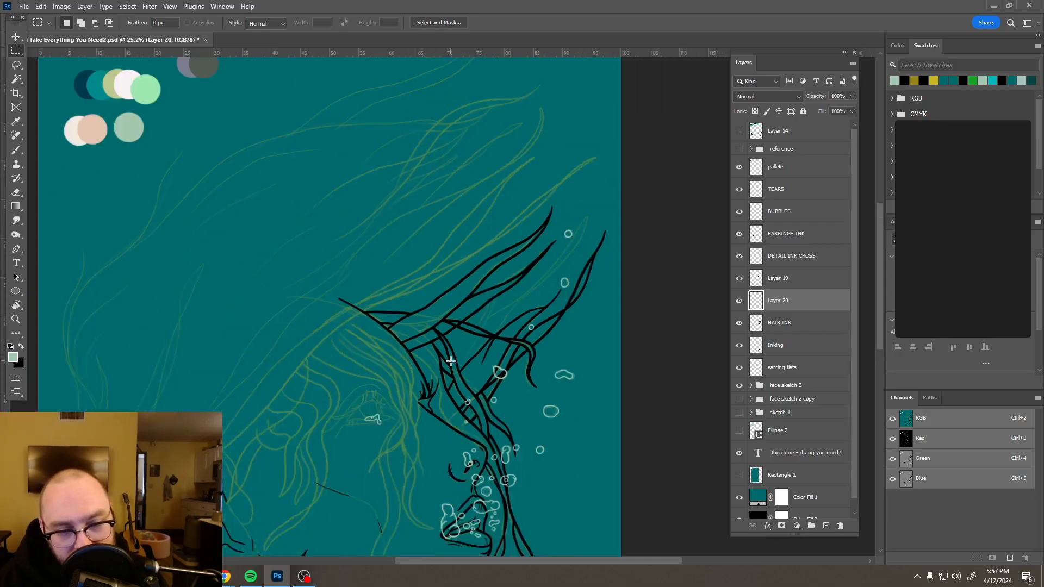
scroll(451, 361, "up", 6)
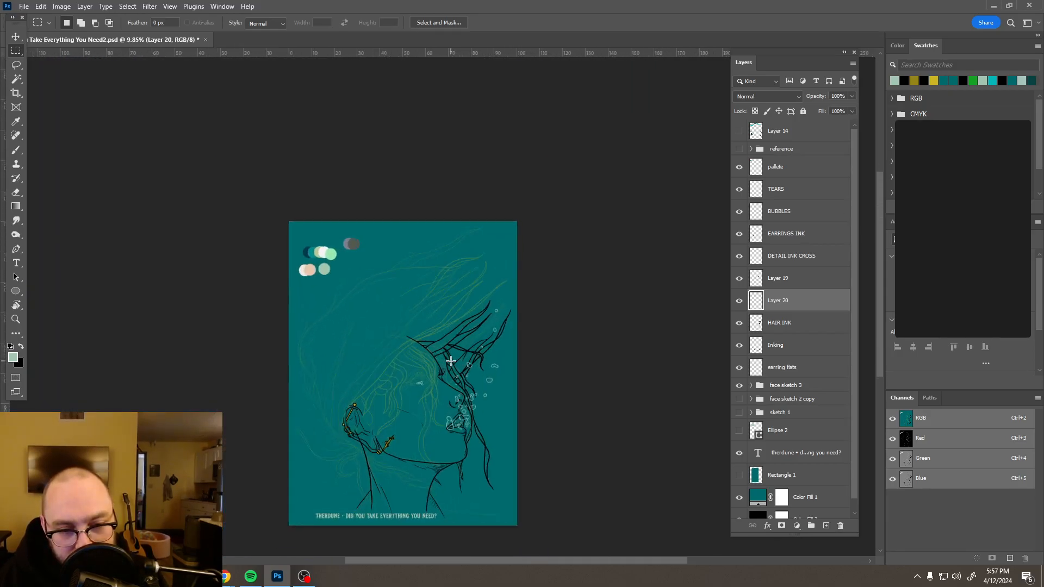
scroll(451, 361, "up", 2)
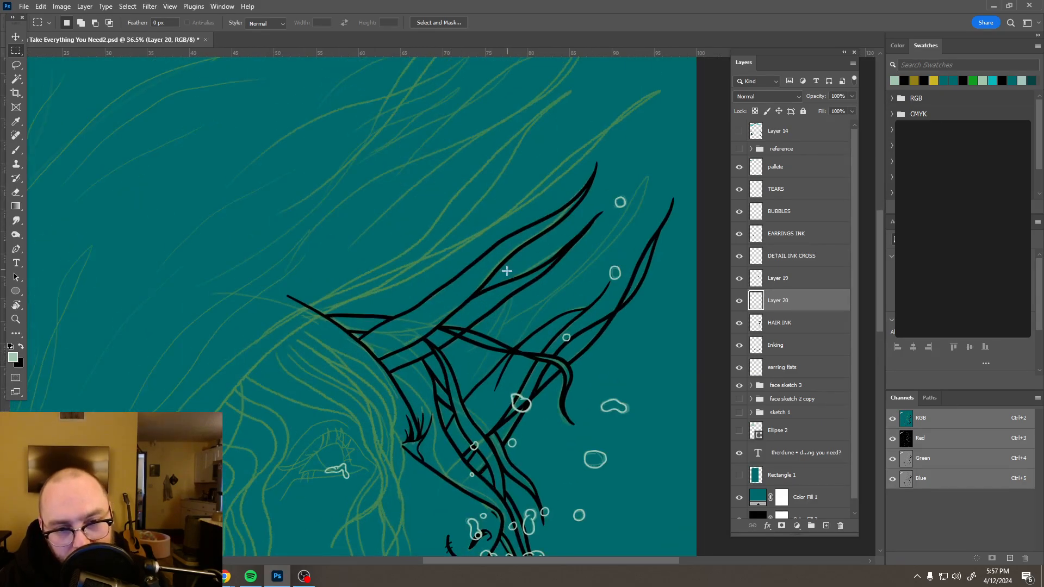
left_click_drag(512, 267, 508, 283)
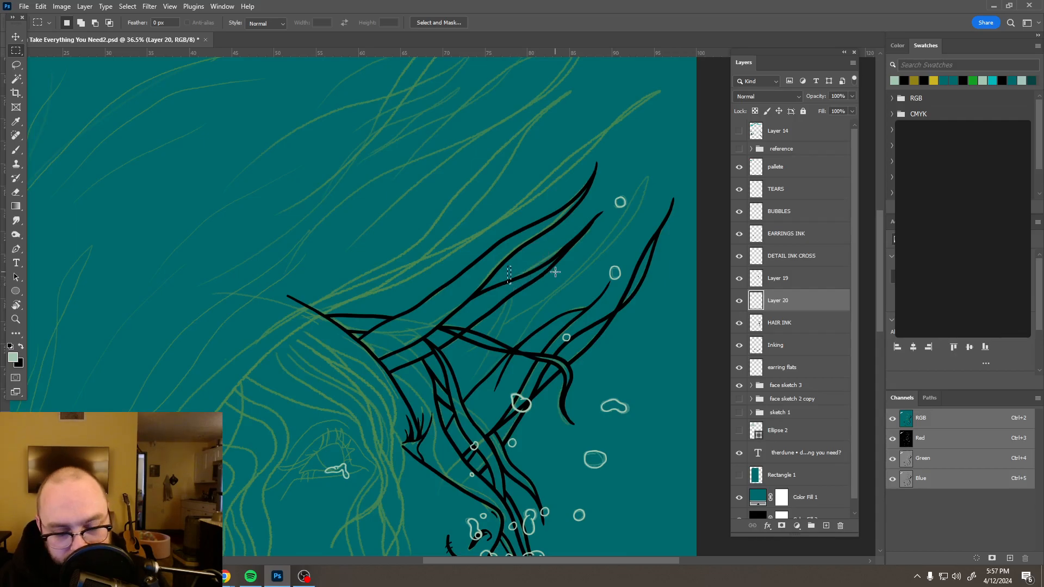
key("ctrl+d")
key("b")
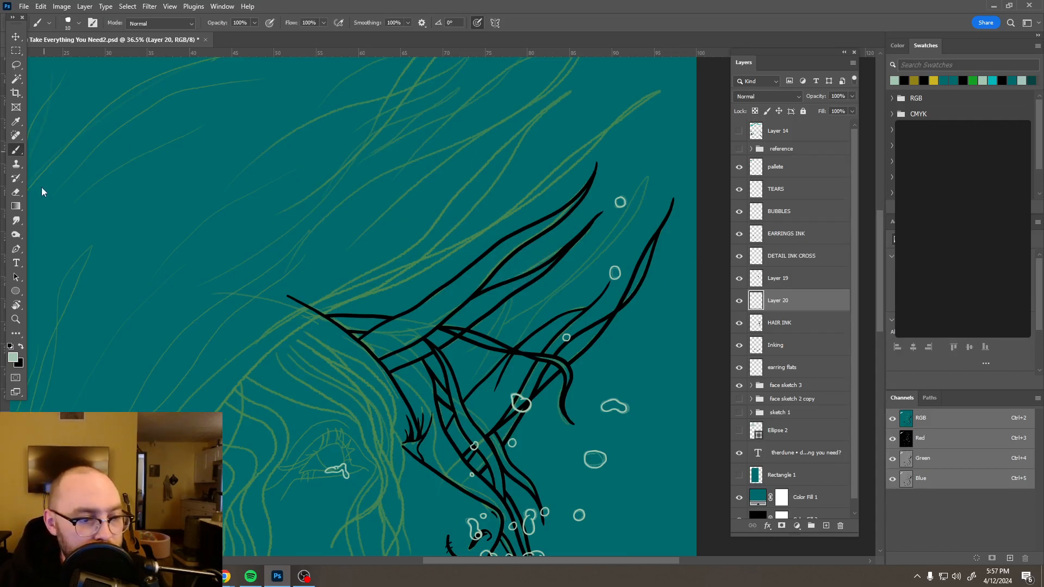
left_click(22, 347)
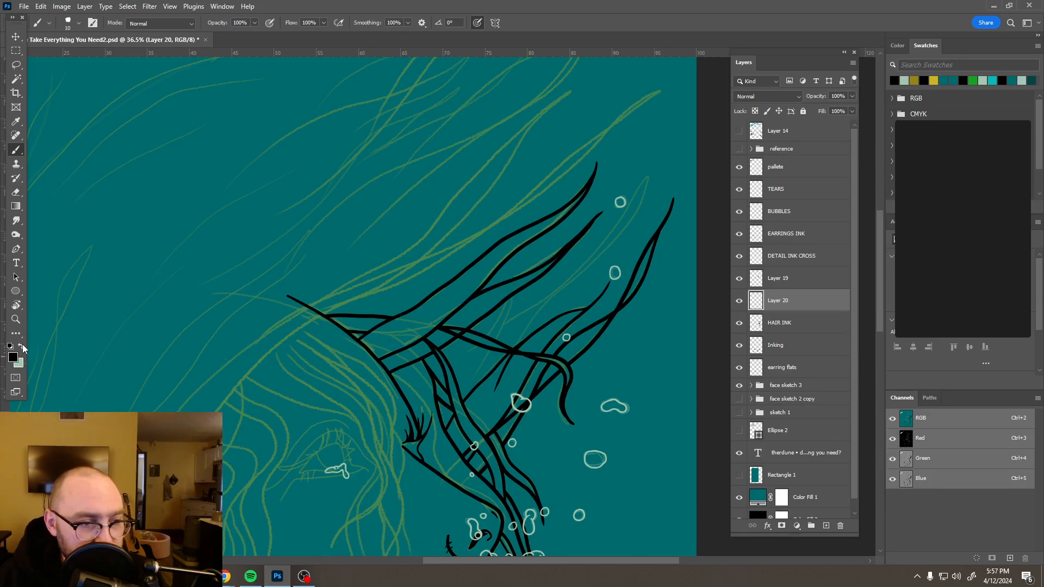
left_click(509, 273)
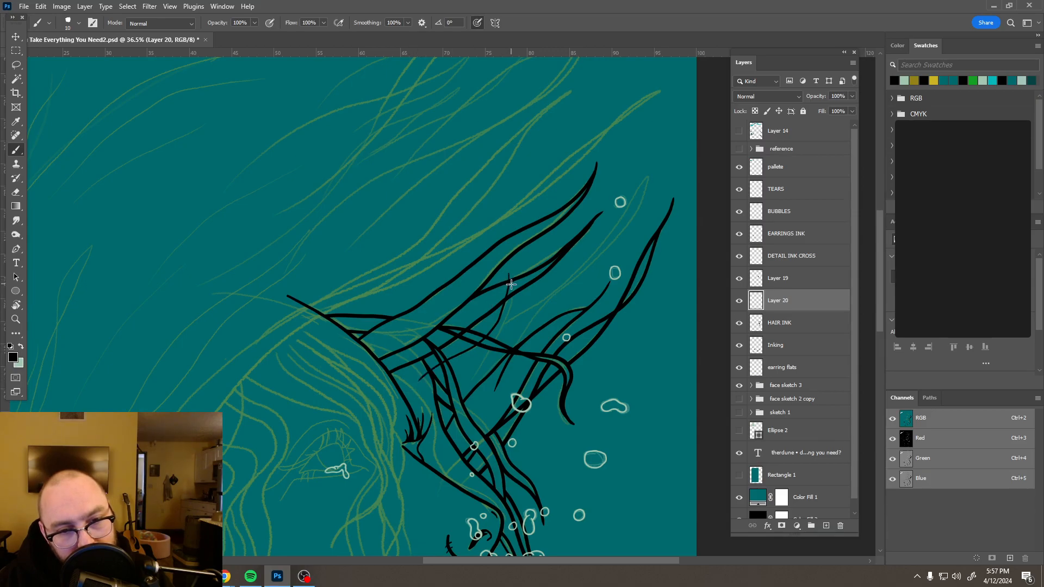
mouse_move(510, 284)
left_mouse_down()
mouse_move(497, 331)
mouse_move(466, 377)
left_mouse_up()
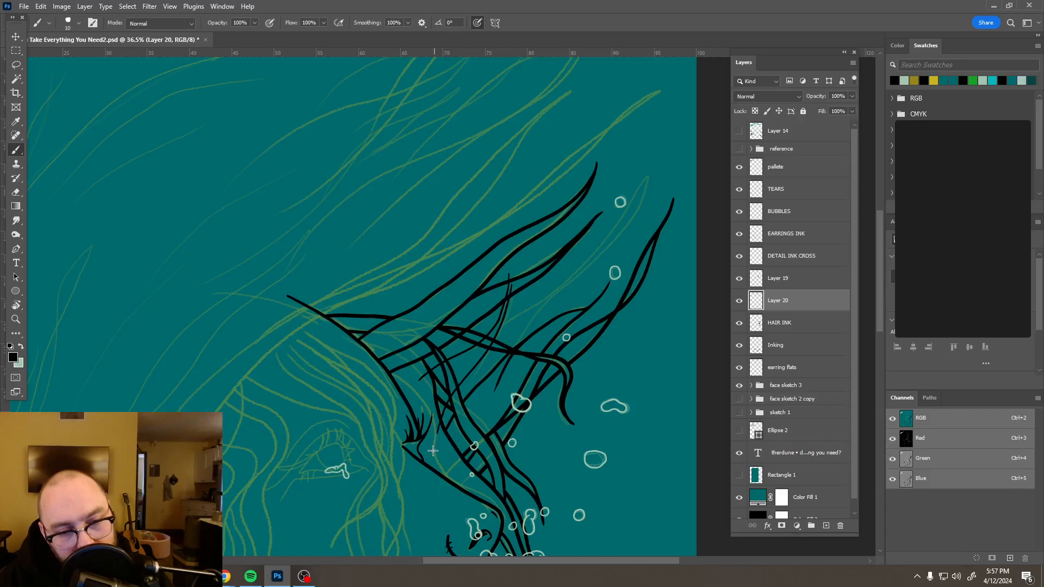
- Lower Layer 20's opacity to 38% and erase the lower strand ends that overrun the inked hair locks near the lashes
left_click(852, 96)
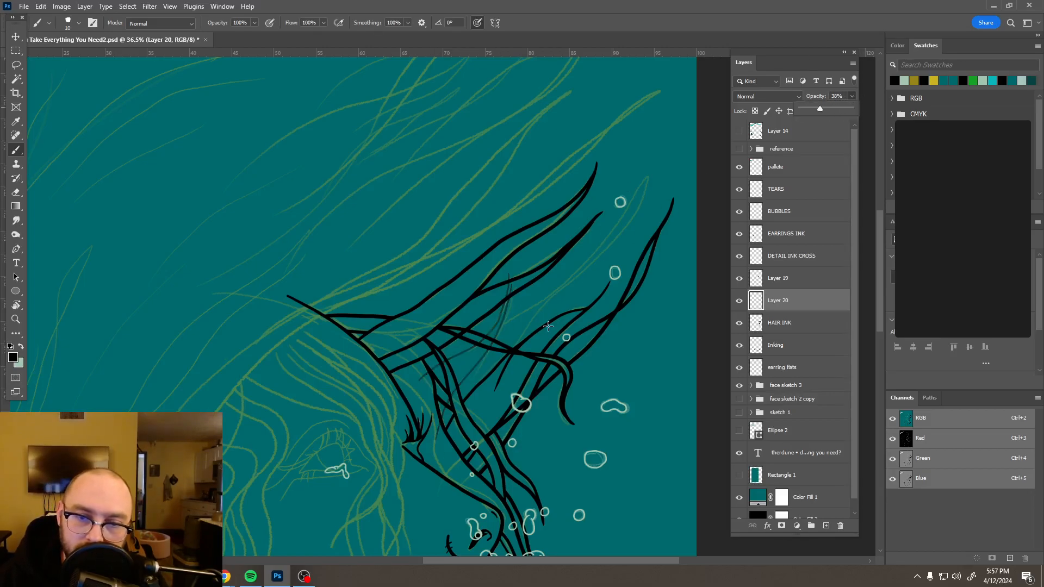
scroll(462, 394, "up", 5)
scroll(461, 395, "left", 3)
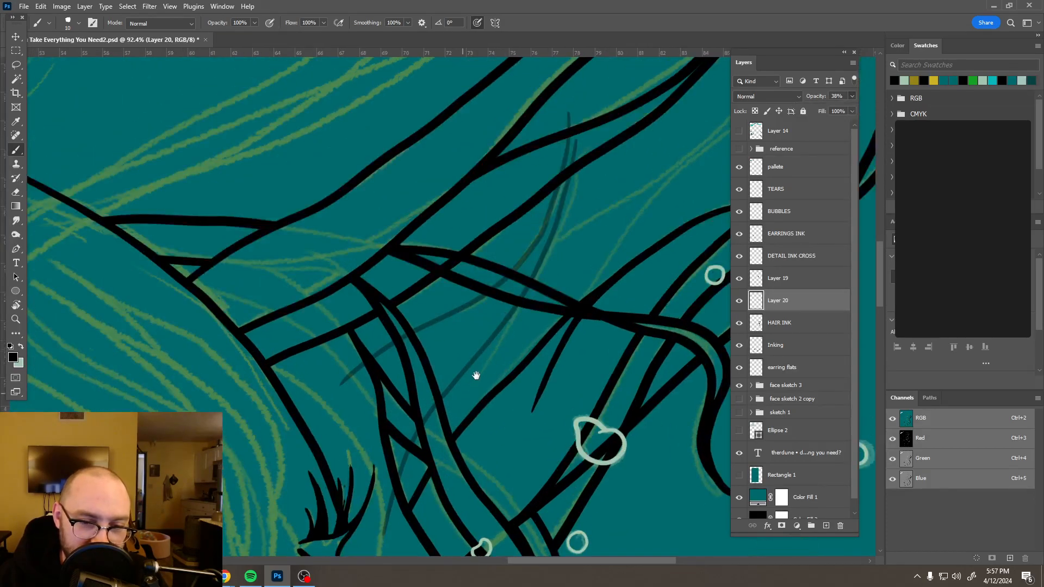
key("e")
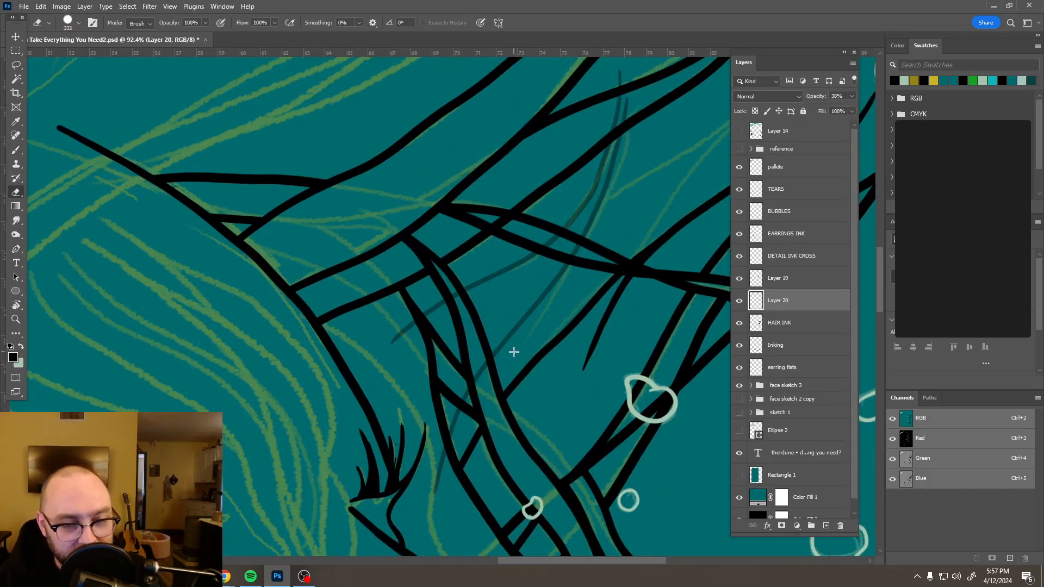
mouse_move(430, 350)
left_mouse_down()
mouse_move(370, 352)
mouse_move(396, 324)
mouse_move(403, 332)
left_mouse_up()
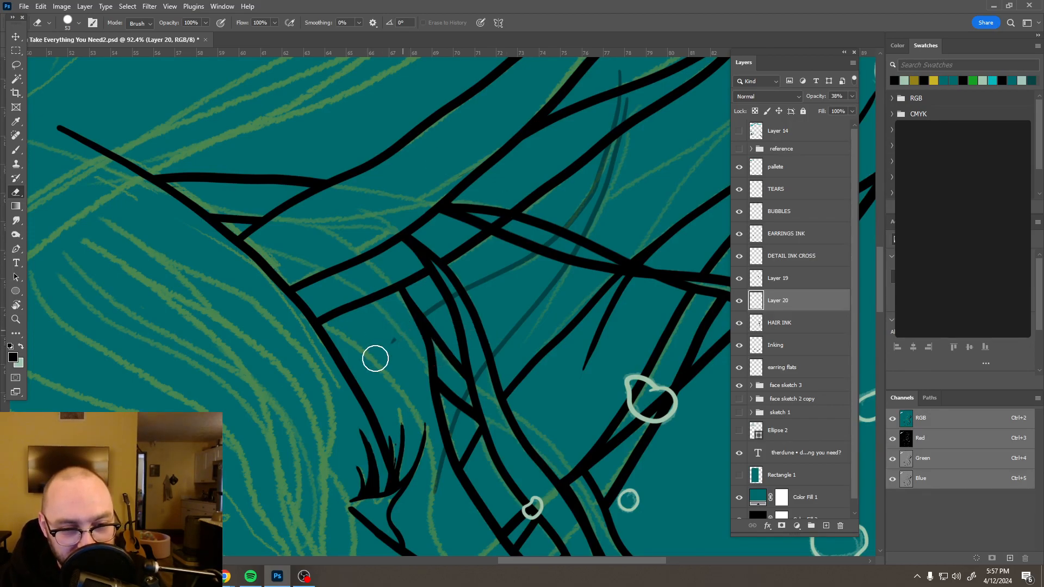
left_click_drag(432, 464, 436, 465)
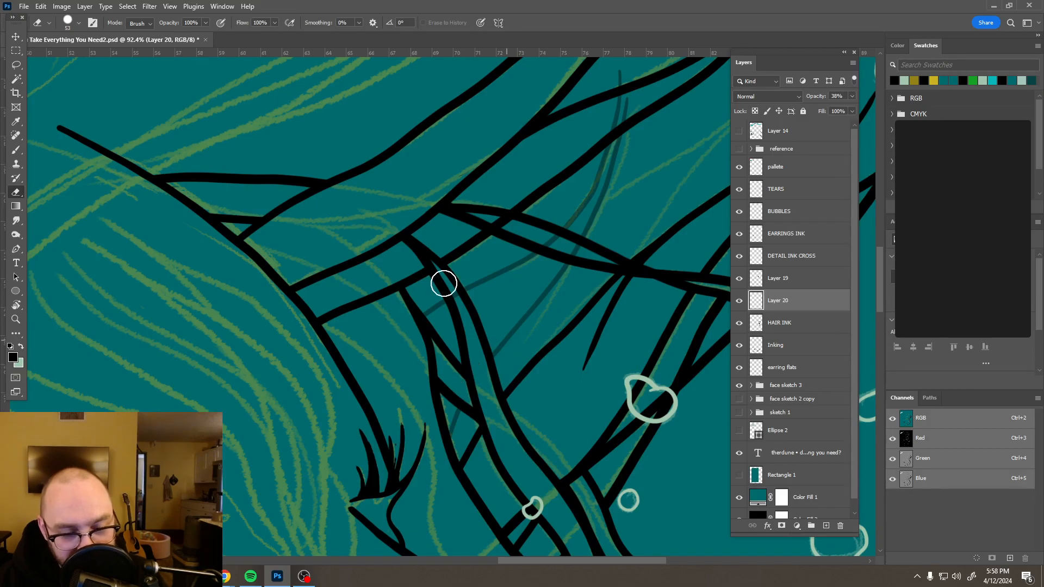
left_click_drag(488, 276, 483, 275)
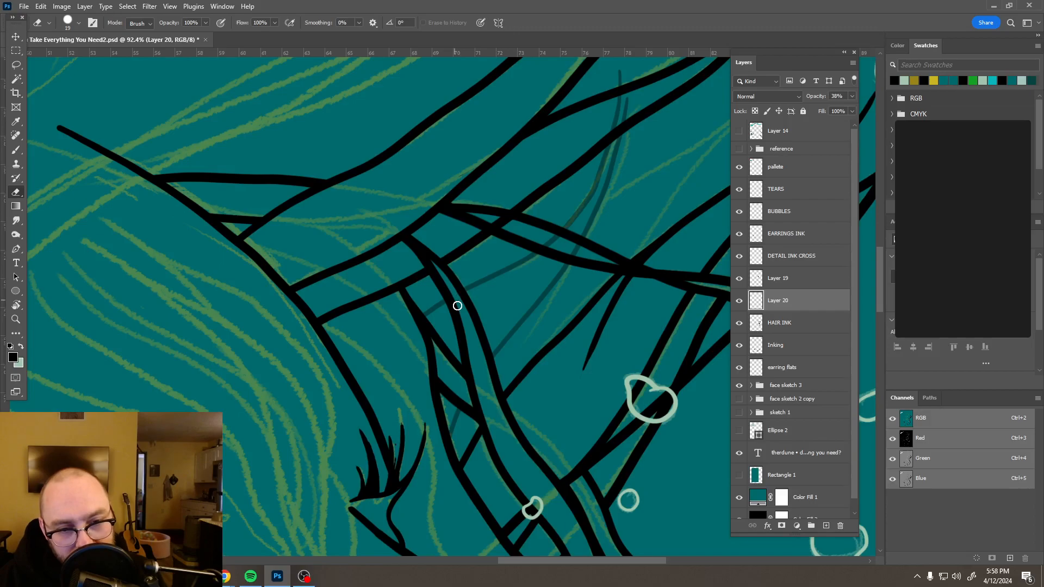
- Erase the upper ends of the two thin strands where they extend past the thick hair lock
scroll(479, 301, "down", 5)
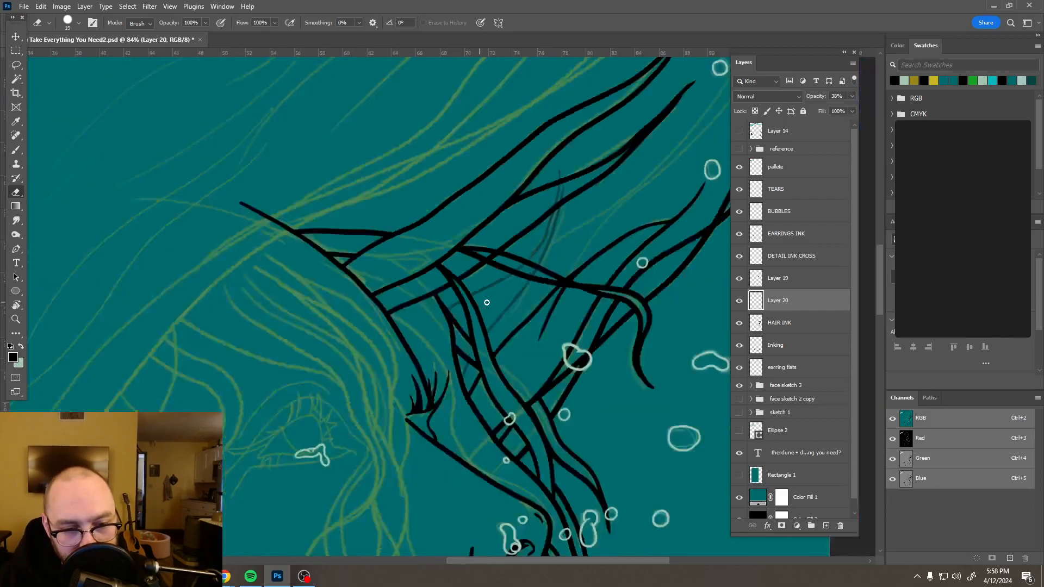
left_click_drag(522, 292, 475, 373)
scroll(516, 273, "up", 7)
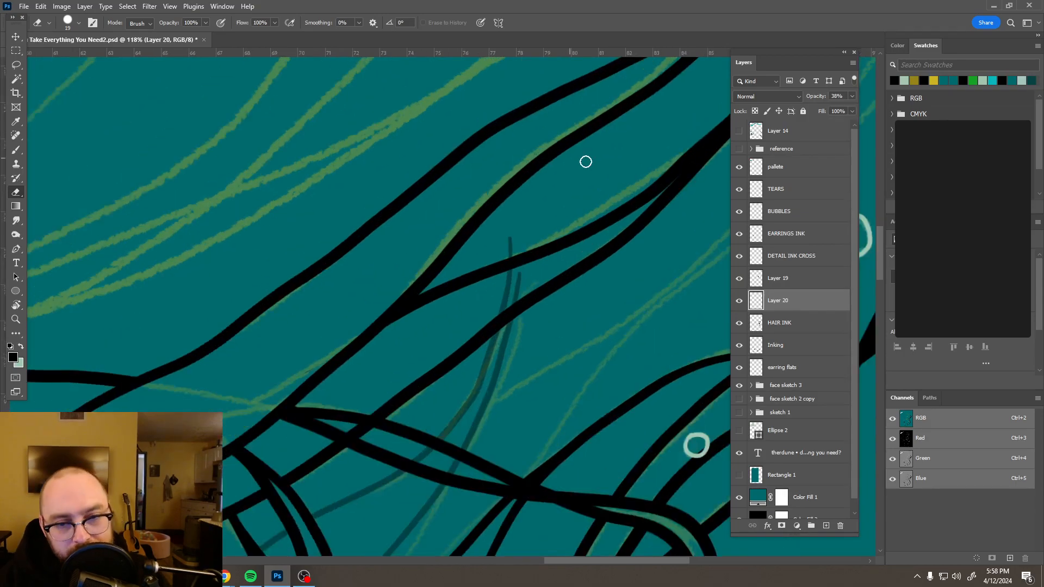
left_click_drag(506, 263, 511, 270)
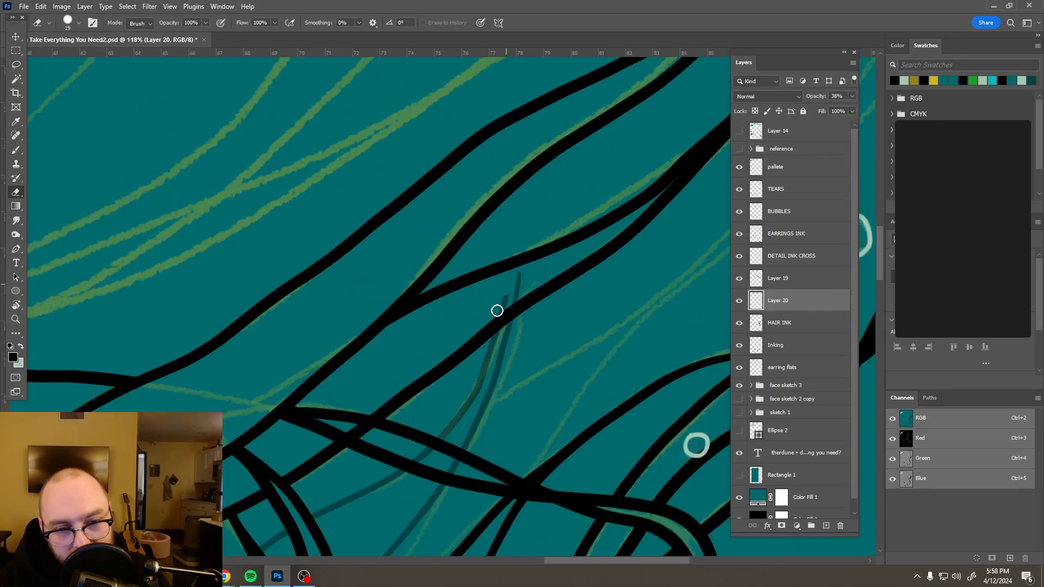
mouse_move(498, 311)
left_mouse_down()
mouse_move(513, 278)
mouse_move(520, 303)
left_mouse_up()
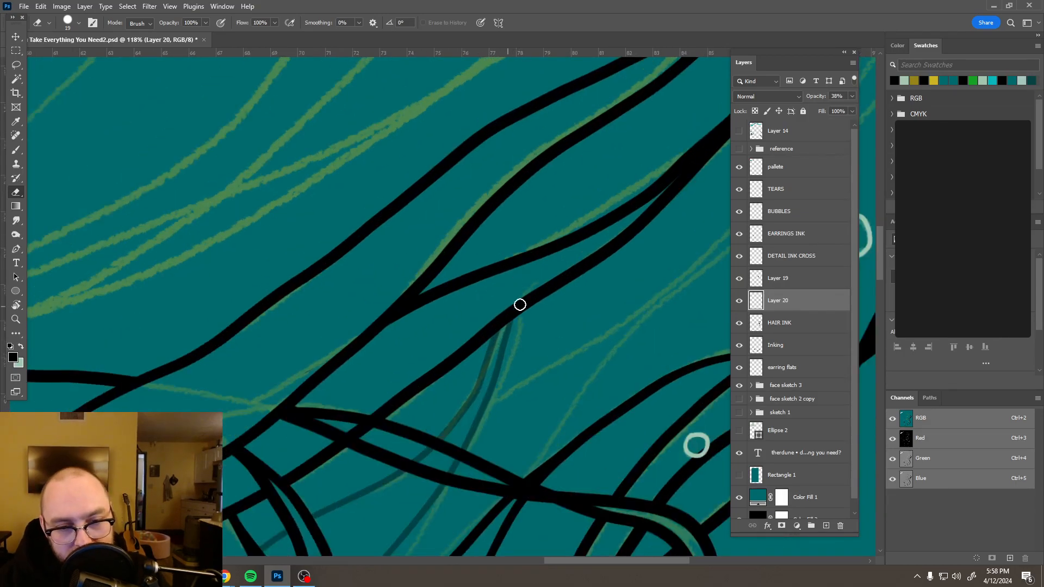
- Restore Layer 20's opacity to 100% and check the cleaned strands against the whole portrait
scroll(525, 307, "down", 2)
scroll(529, 311, "down", 8)
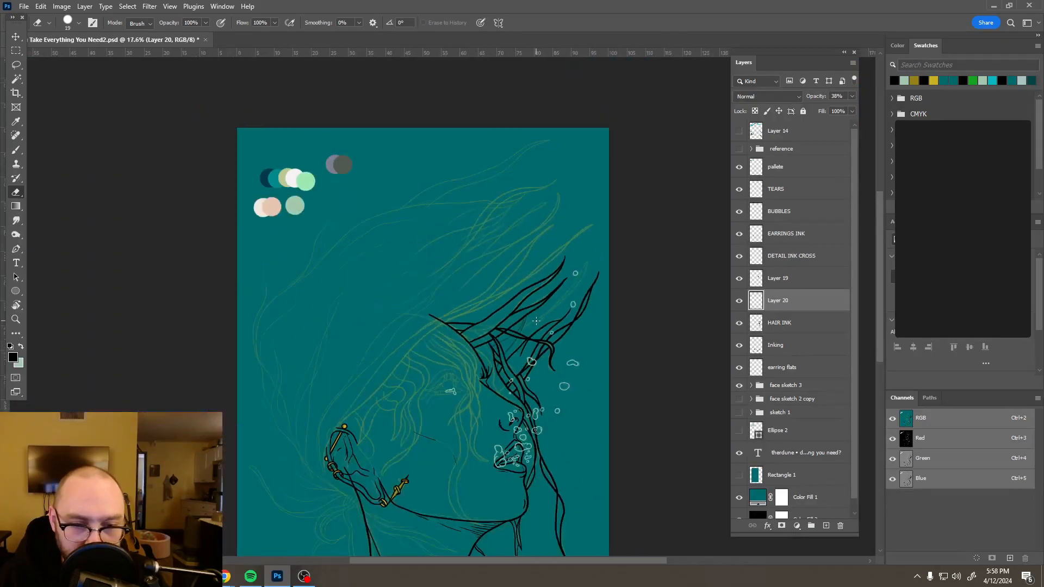
scroll(537, 321, "up", 3)
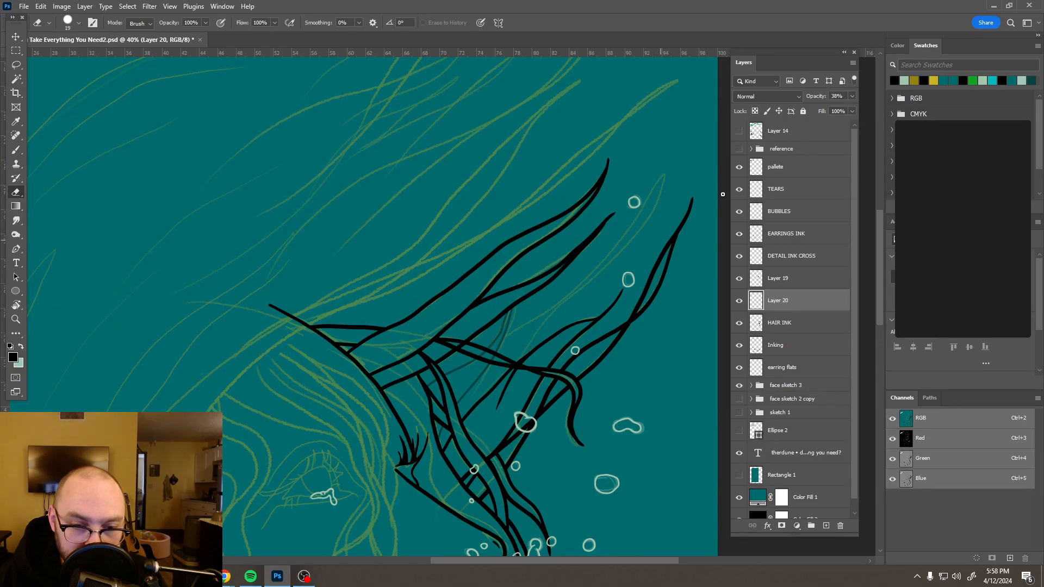
left_click(852, 96)
left_click_drag(818, 108, 891, 99)
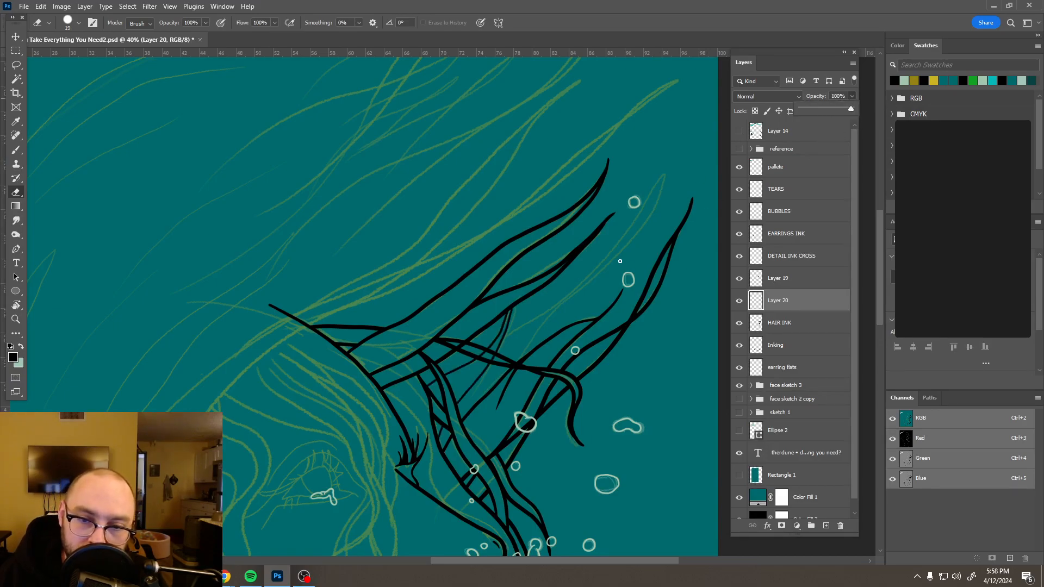
scroll(646, 286, "down", 5)
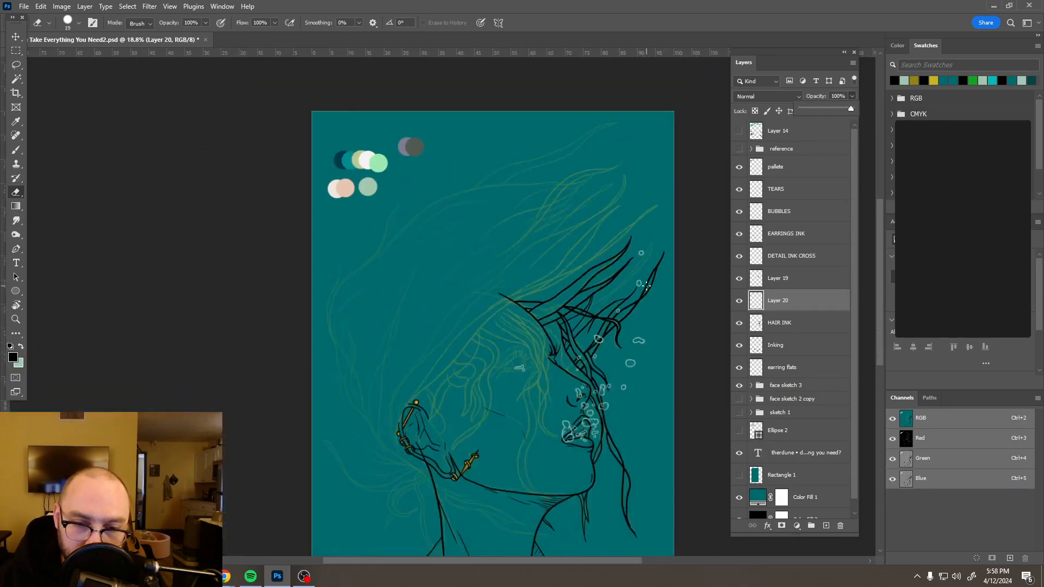
scroll(646, 286, "up", 5)
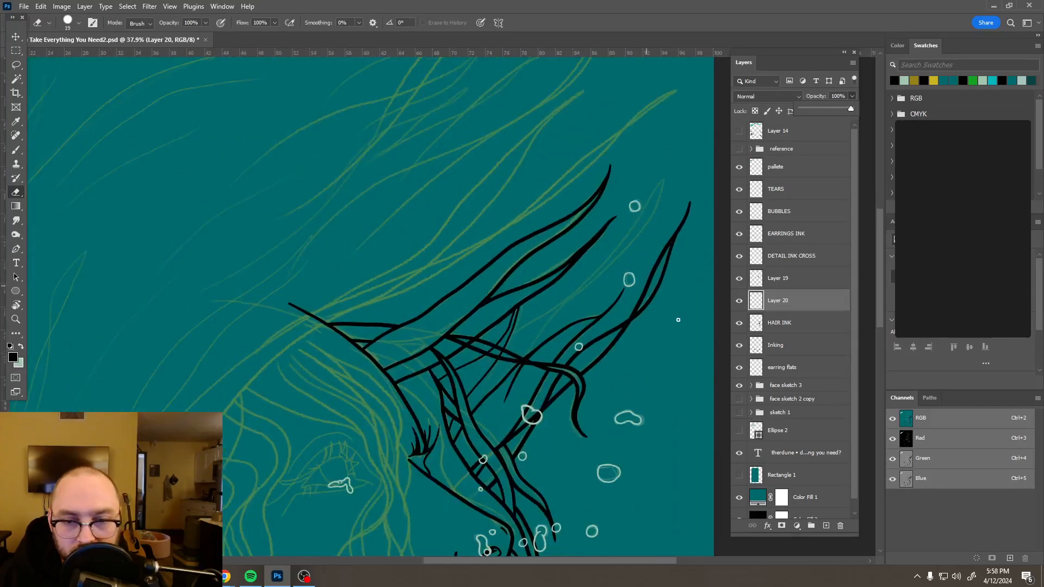
- Add a new layer above Layer 20 and set the inking brush size to 20 px
left_click(827, 526)
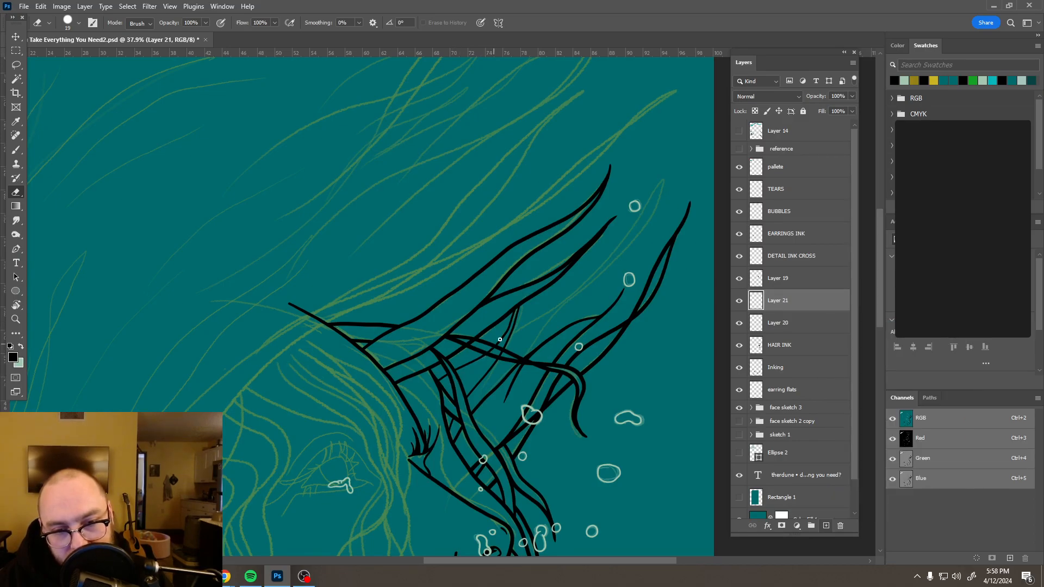
key("b")
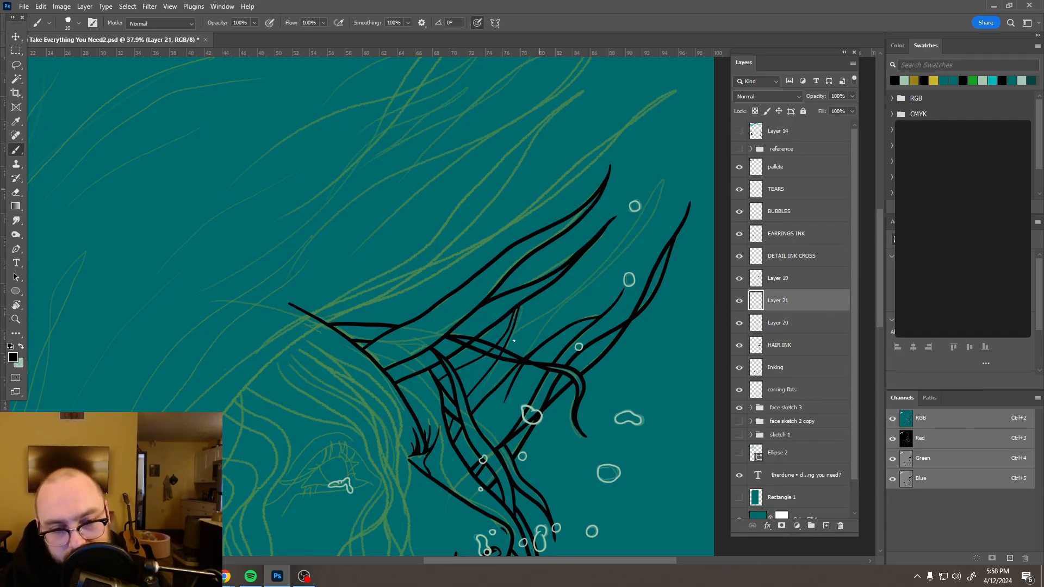
left_click(77, 22)
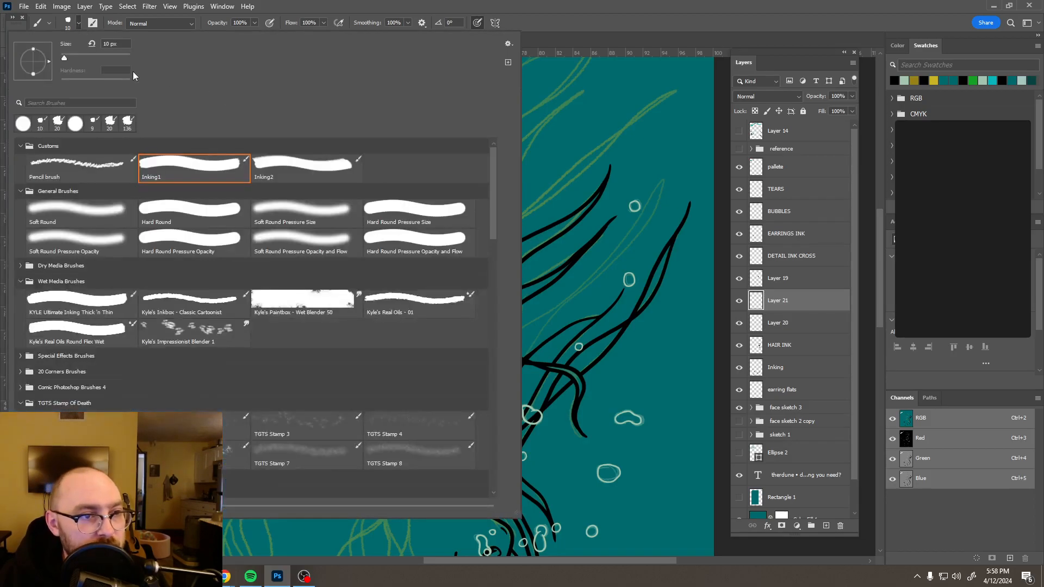
type("20")
key("Return")
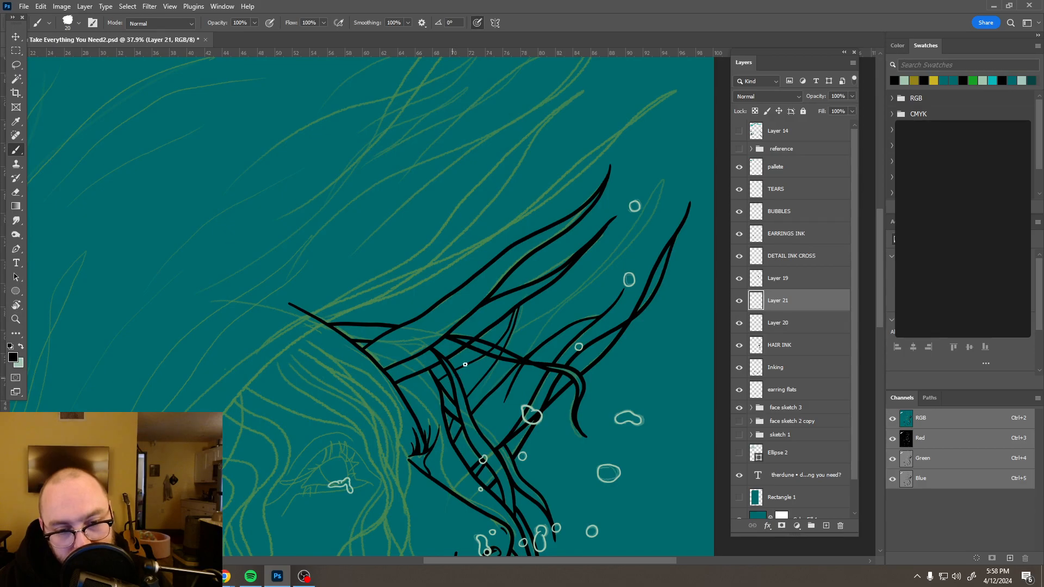
- Ink both edges of the long tapering hair lock on Layer 21, following the sketch from its tip down to the crossing strands
left_click_drag(470, 361, 512, 330)
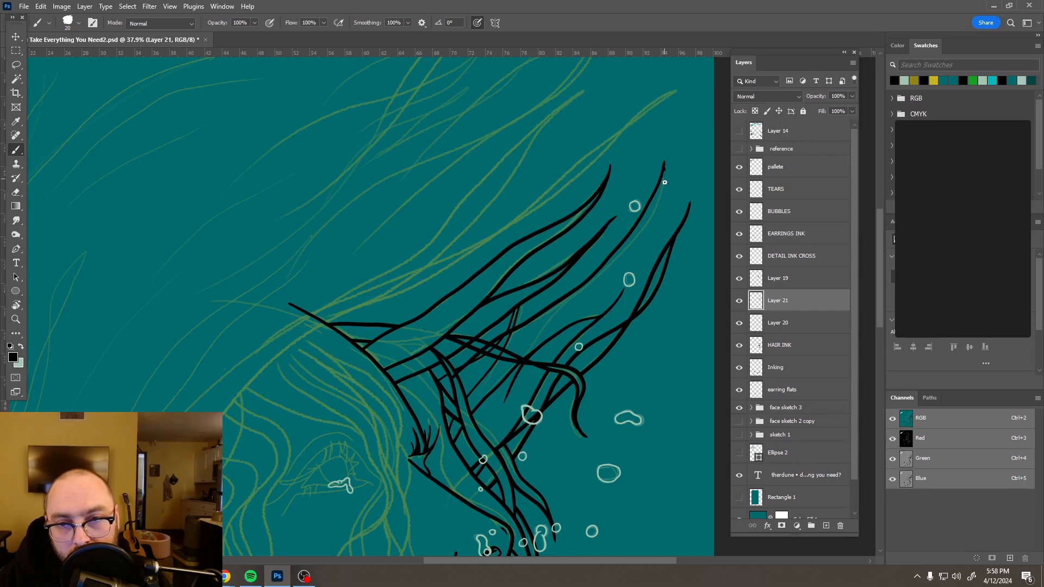
key("ctrl+z")
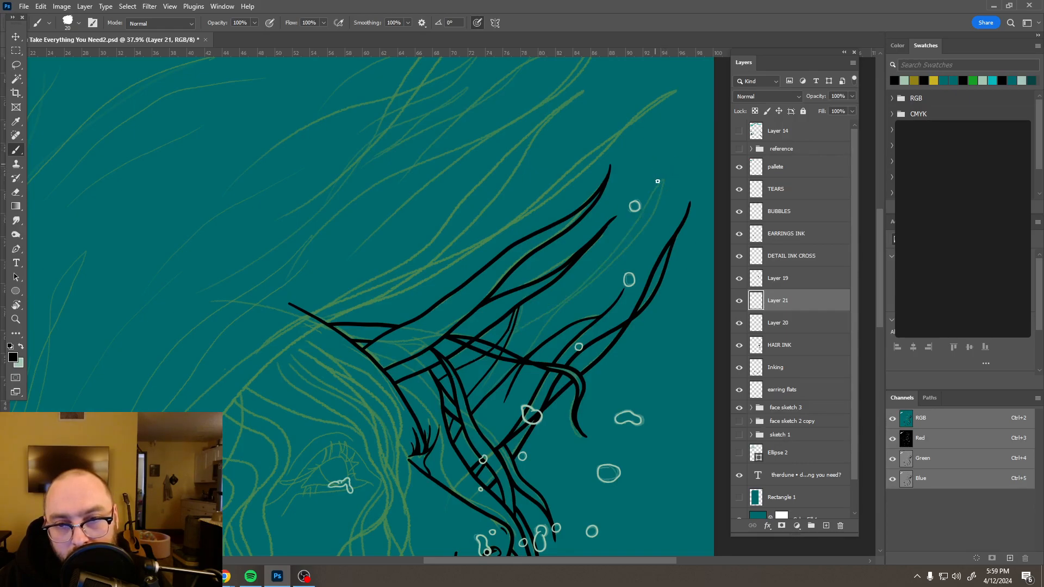
left_click_drag(665, 160, 492, 343)
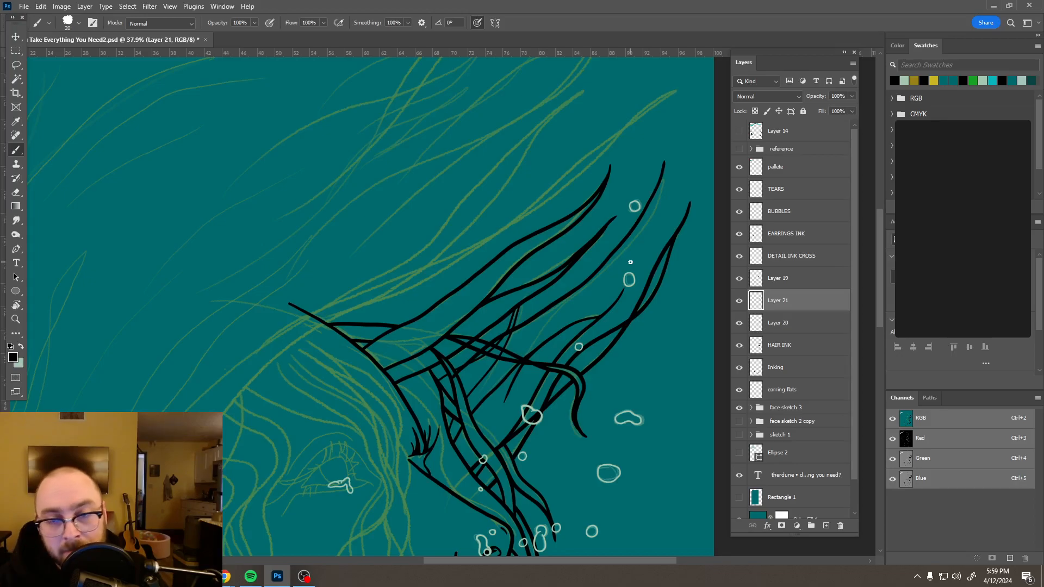
scroll(675, 220, "up", 1, "alt")
scroll(673, 223, "up", 2)
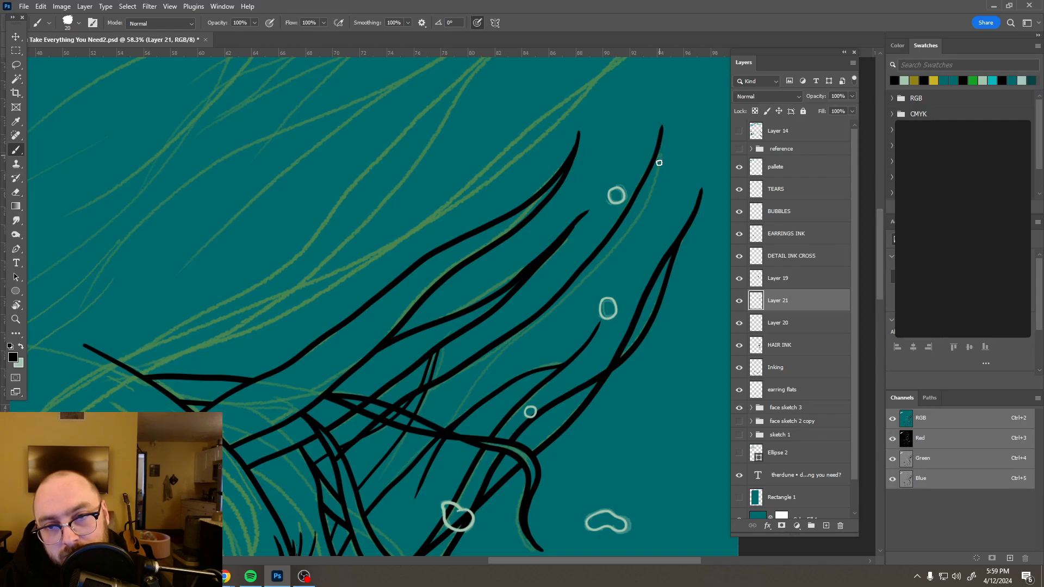
left_click_drag(659, 157, 653, 175)
key("ctrl+z")
mouse_move(659, 156)
left_mouse_down()
mouse_move(634, 222)
mouse_move(602, 264)
mouse_move(489, 361)
mouse_move(445, 421)
left_mouse_up()
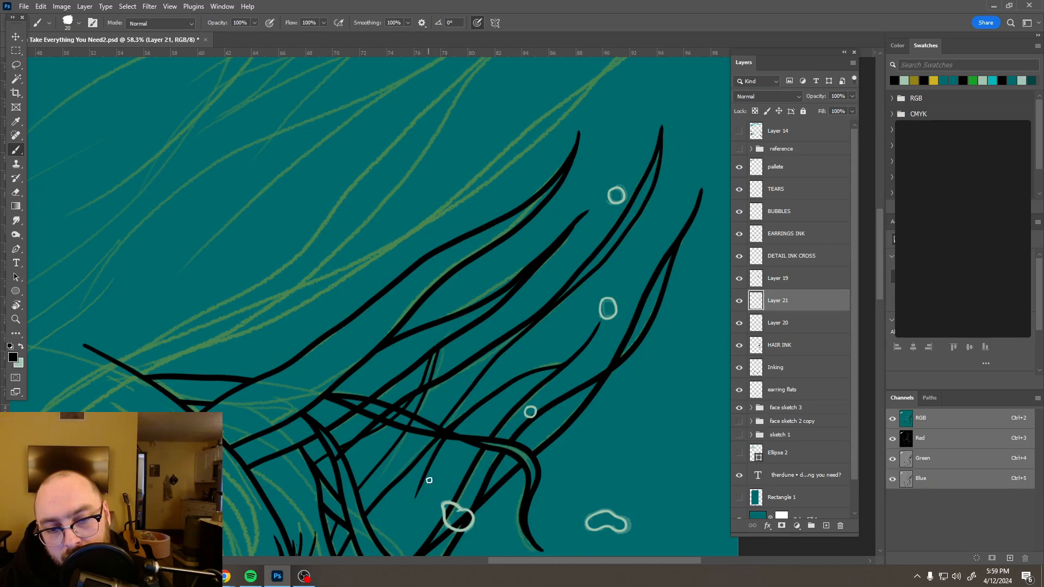
- Lower Layer 21's opacity to 34% and erase its lock lines where they run between the two thin crossing strands
left_click(853, 96)
left_click(818, 106)
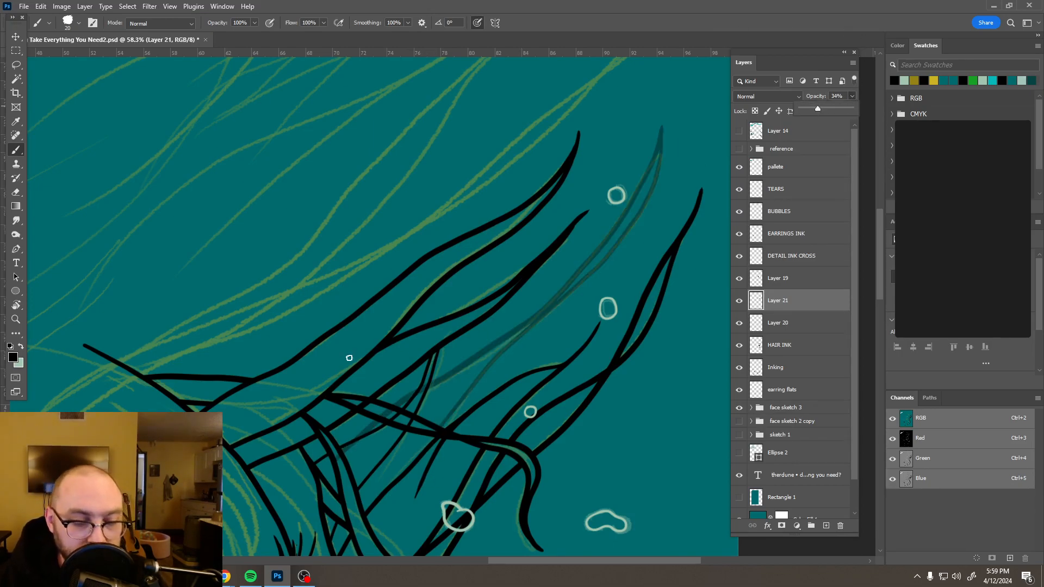
key("e")
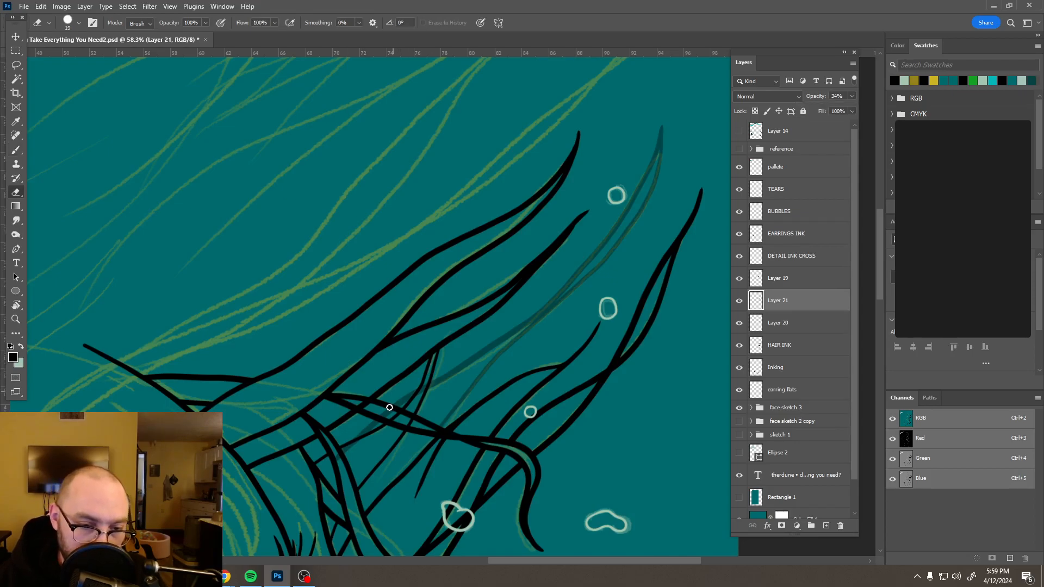
scroll(390, 407, "up", 2)
mouse_move(395, 405)
left_mouse_down()
mouse_move(389, 412)
mouse_move(397, 406)
left_mouse_up()
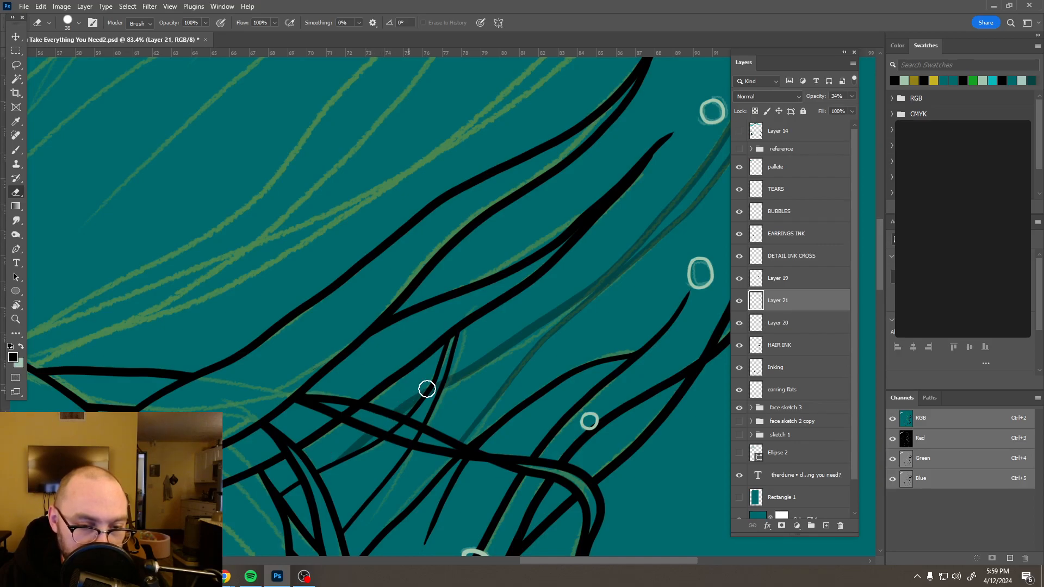
scroll(457, 368, "up", 2)
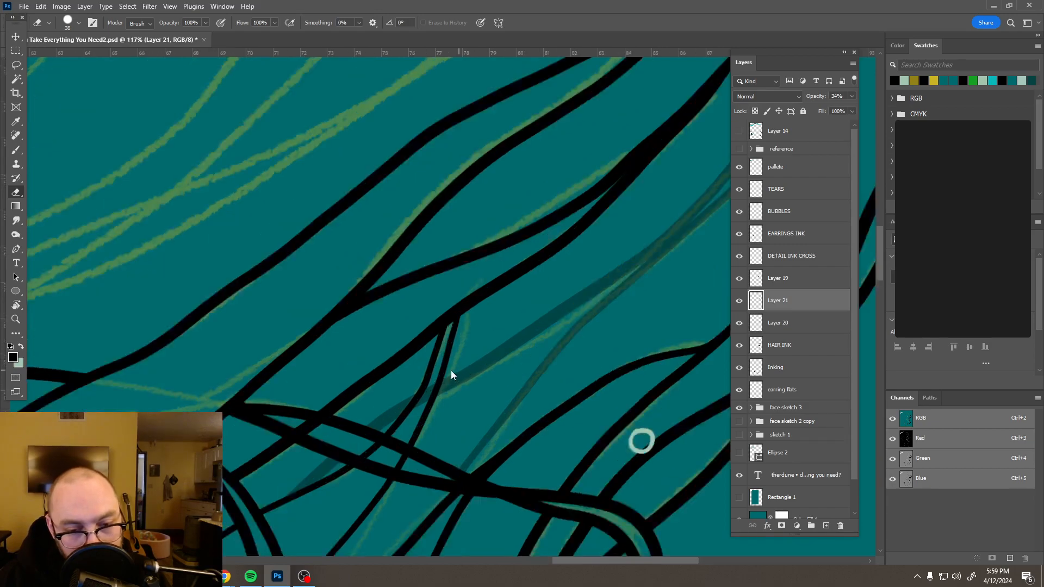
right_click(449, 370)
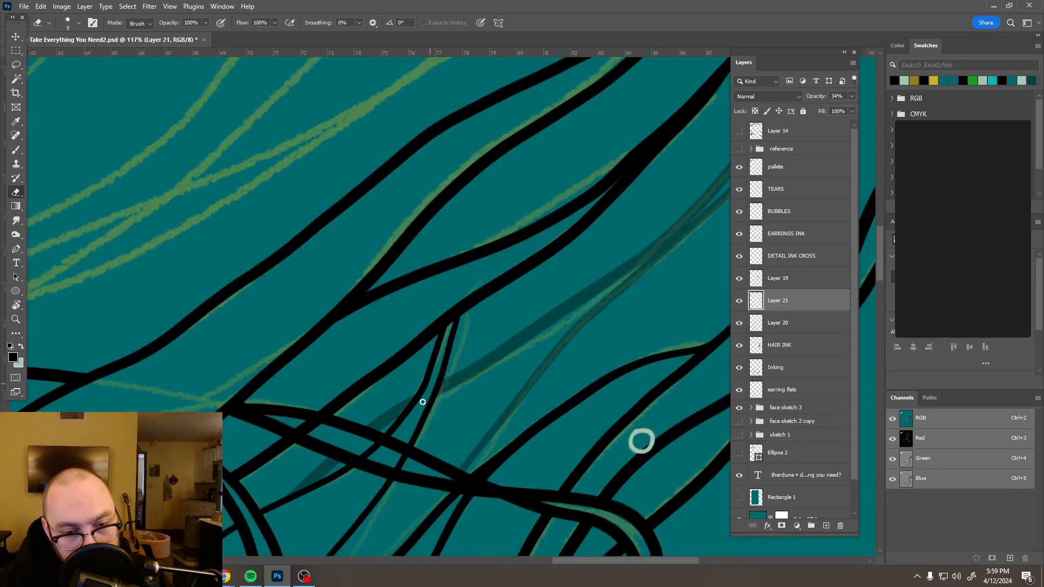
scroll(490, 375, "down", 4)
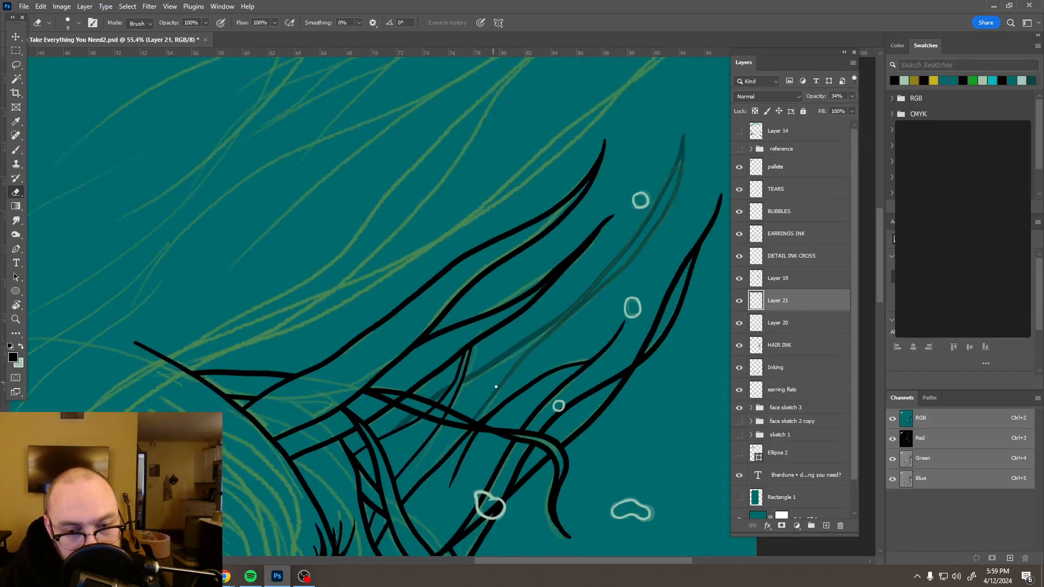
- Restore Layer 21's opacity to 100% and check the trimmed lock within the portrait
scroll(496, 387, "down", 5)
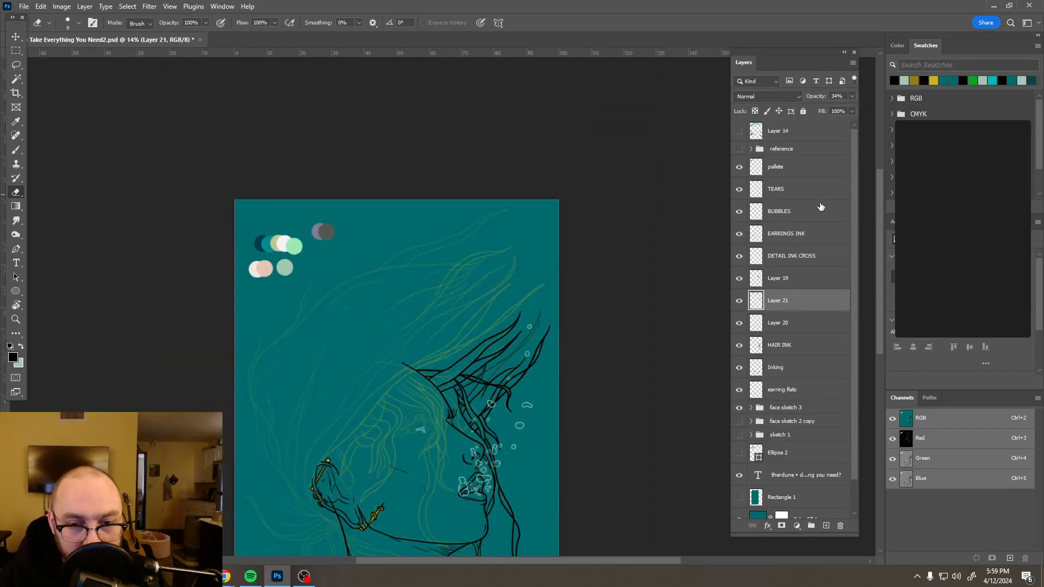
left_click(852, 96)
left_click_drag(830, 108, 865, 106)
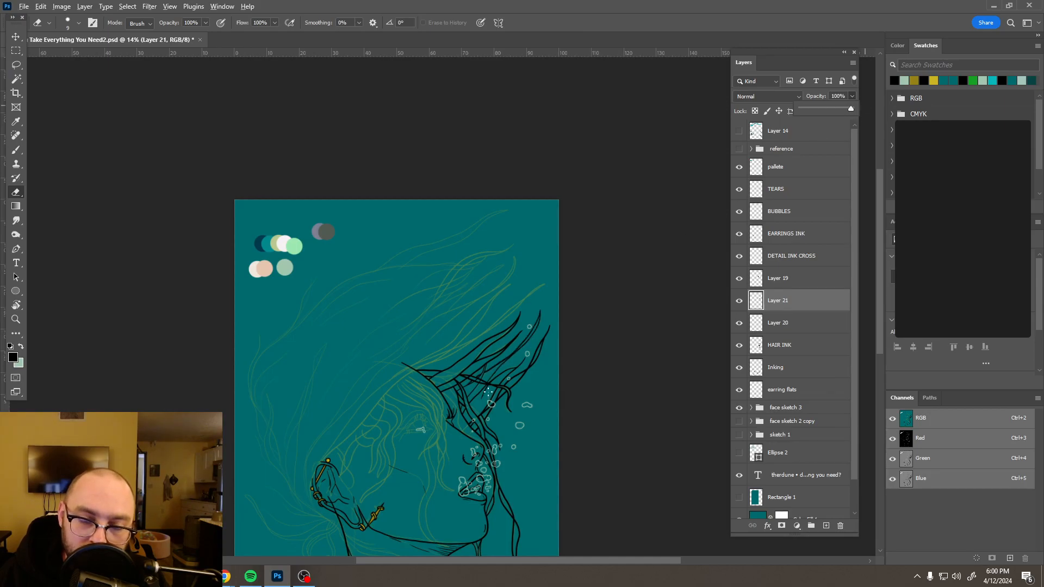
scroll(488, 393, "up", 5)
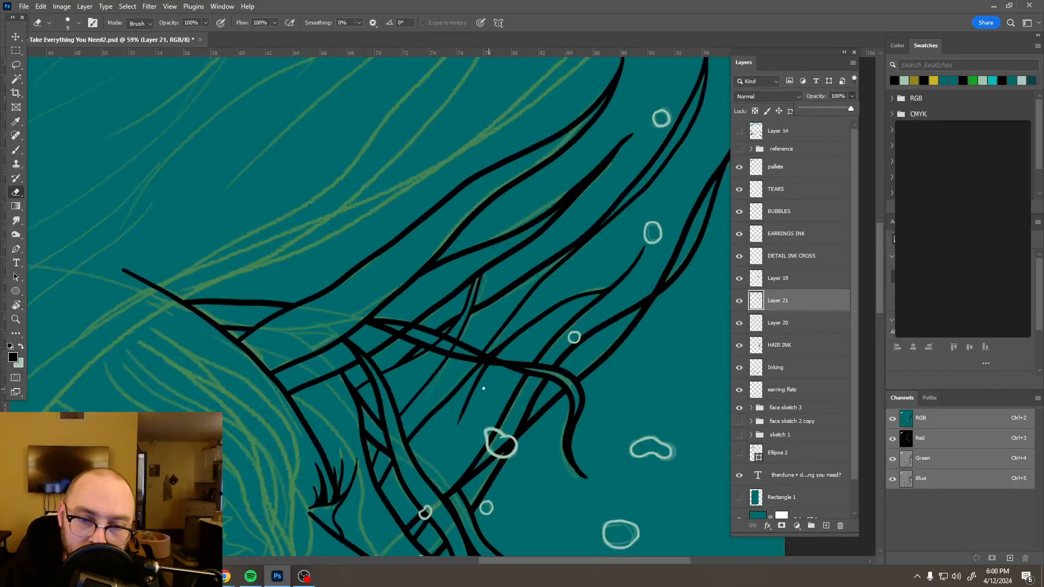
scroll(438, 348, "up", 3)
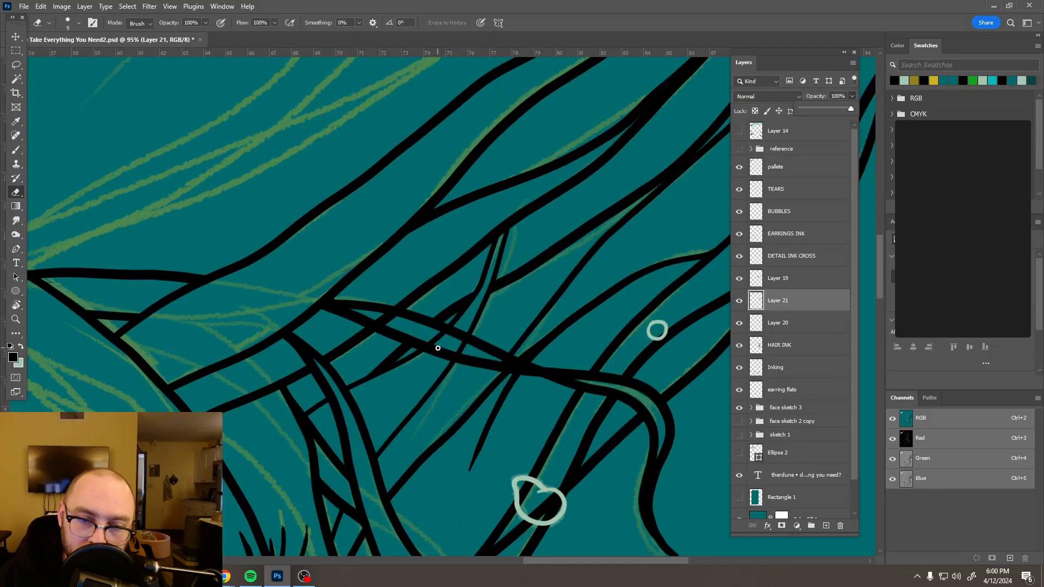
- Toggle Layer 20 to identify its strands, and erase their segments inside the dark crossing hair lock
left_click(740, 323)
left_click(743, 324)
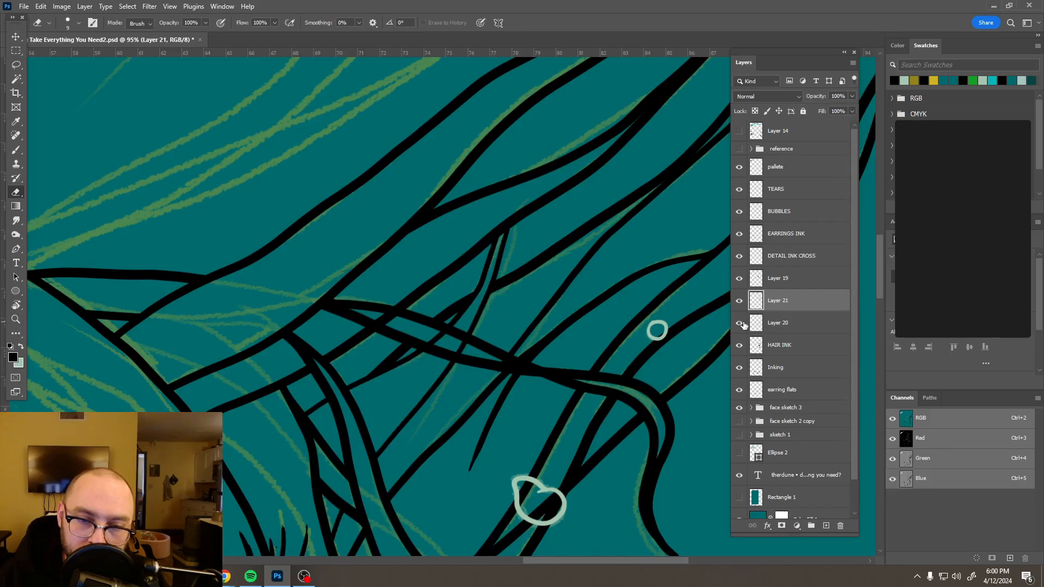
left_click(791, 324)
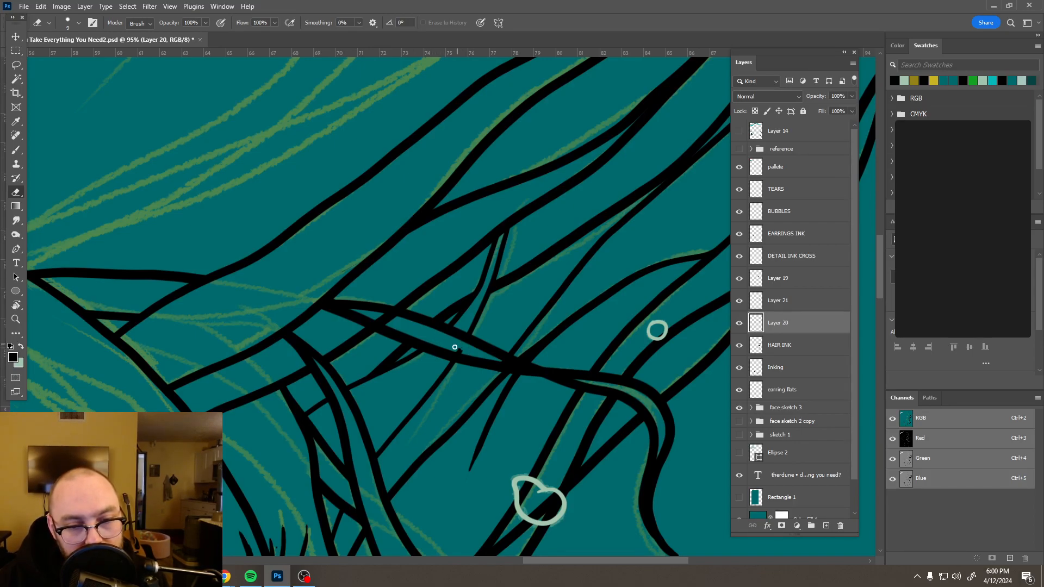
- Examine the inked hair against the whole portrait and up close around the crossing locks
scroll(484, 323, "down", 5)
scroll(483, 322, "down", 5)
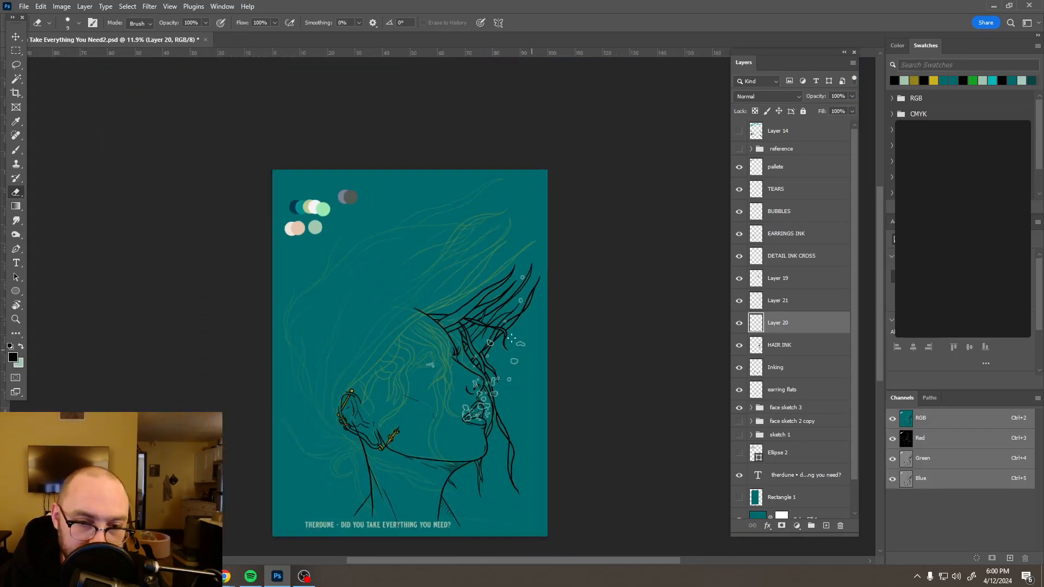
scroll(511, 338, "up", 2)
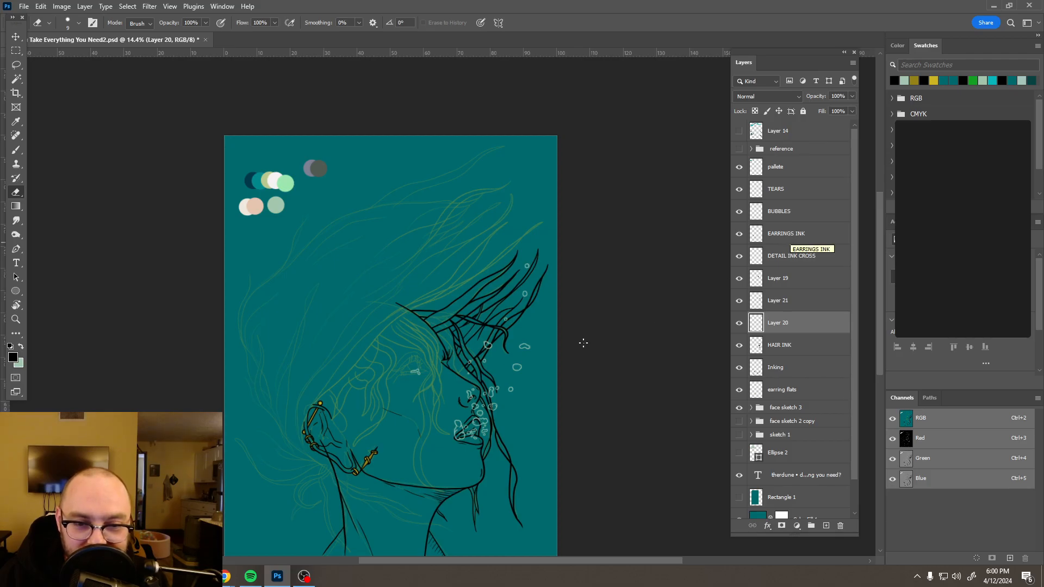
scroll(469, 357, "up", 5)
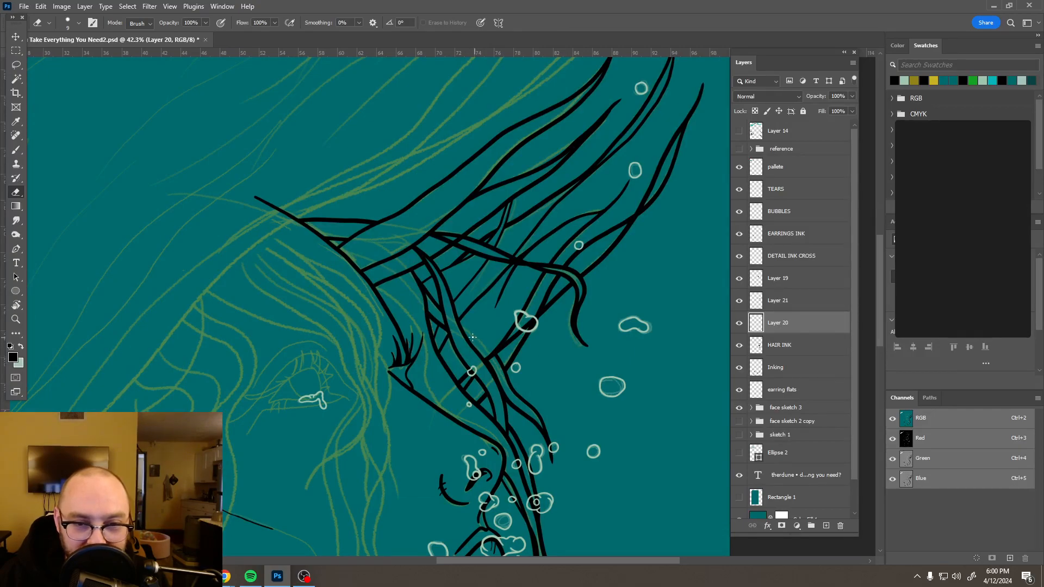
scroll(474, 338, "down", 2)
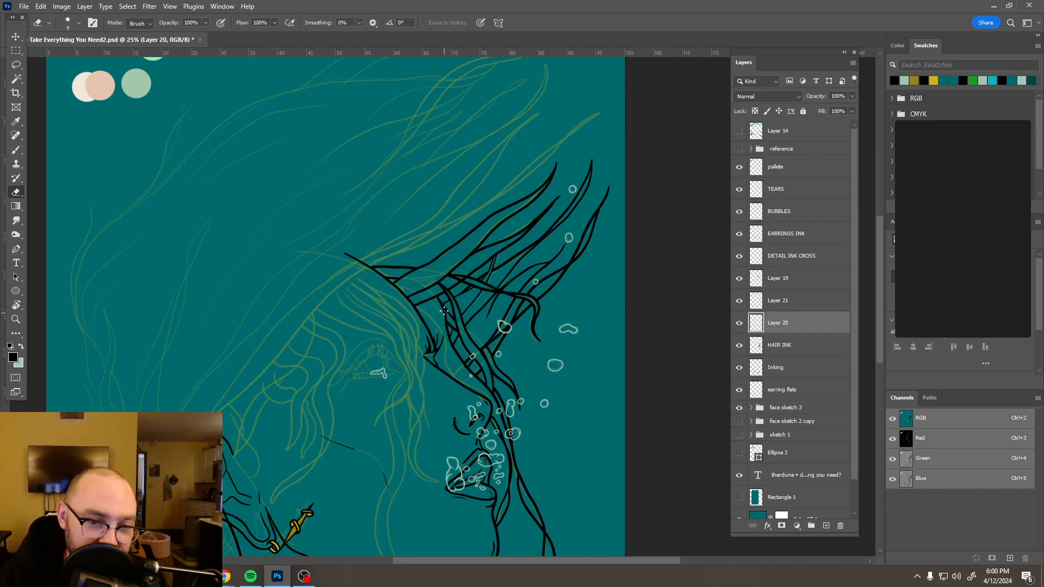
scroll(443, 308, "down", 4)
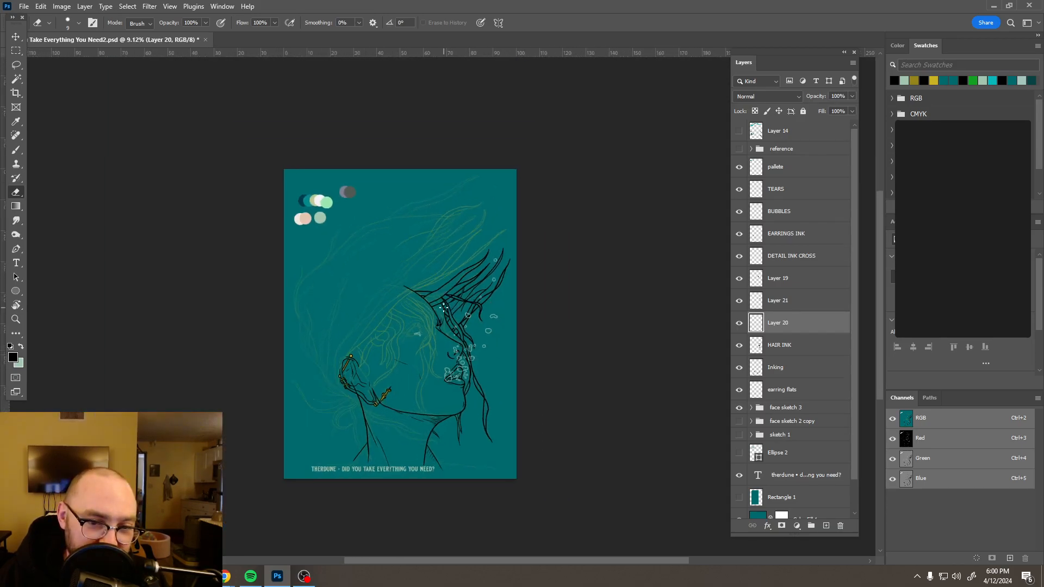
scroll(416, 292, "up", 2)
scroll(421, 291, "up", 2)
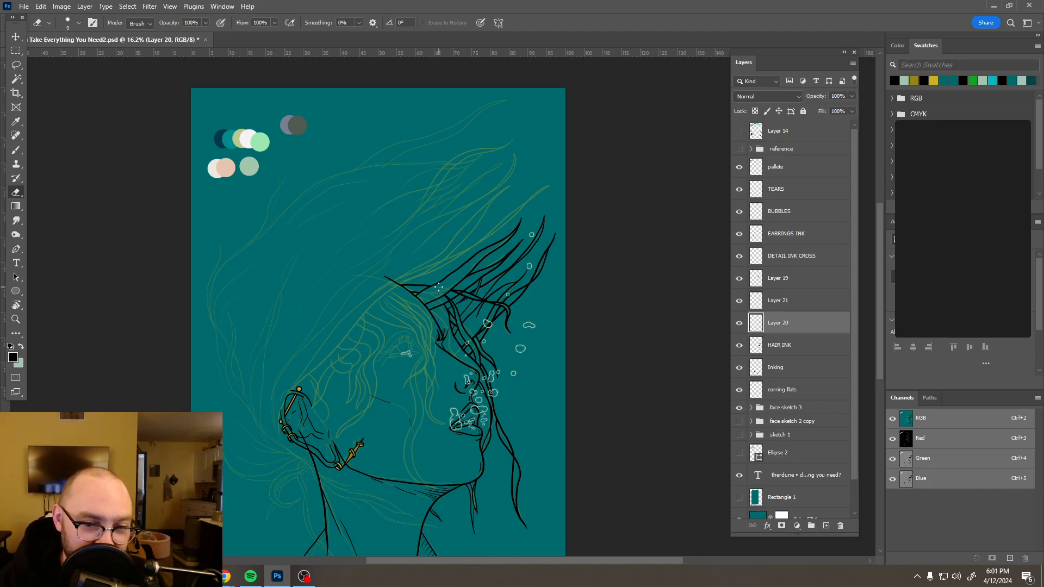
scroll(459, 291, "up", 8)
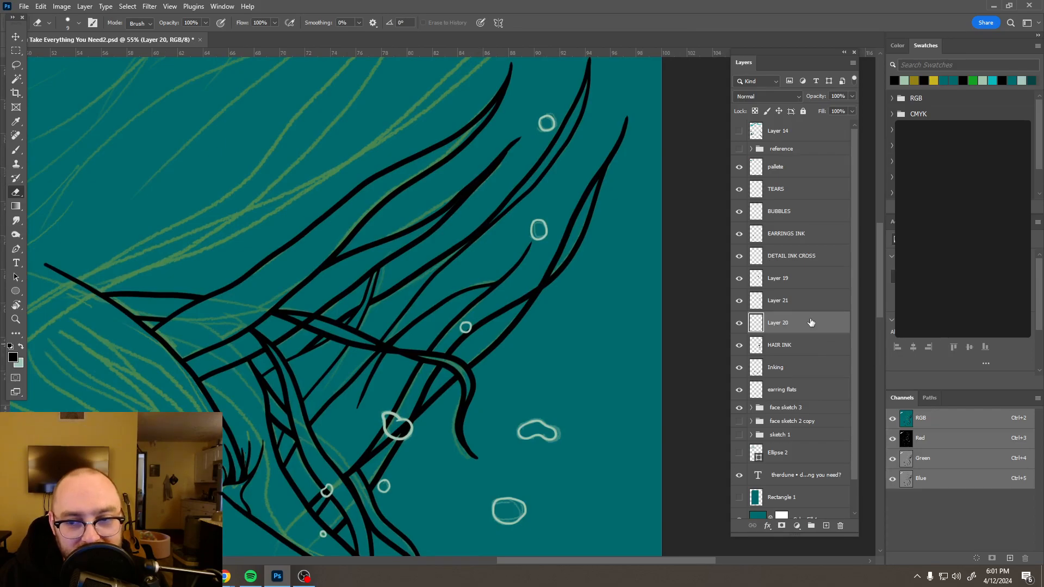
- Move HAIR INK to the top of the hair layers with Layer 19 directly below, and outline each strand layer's contents
left_click(810, 343, "ctrl")
left_click(805, 331, "ctrl")
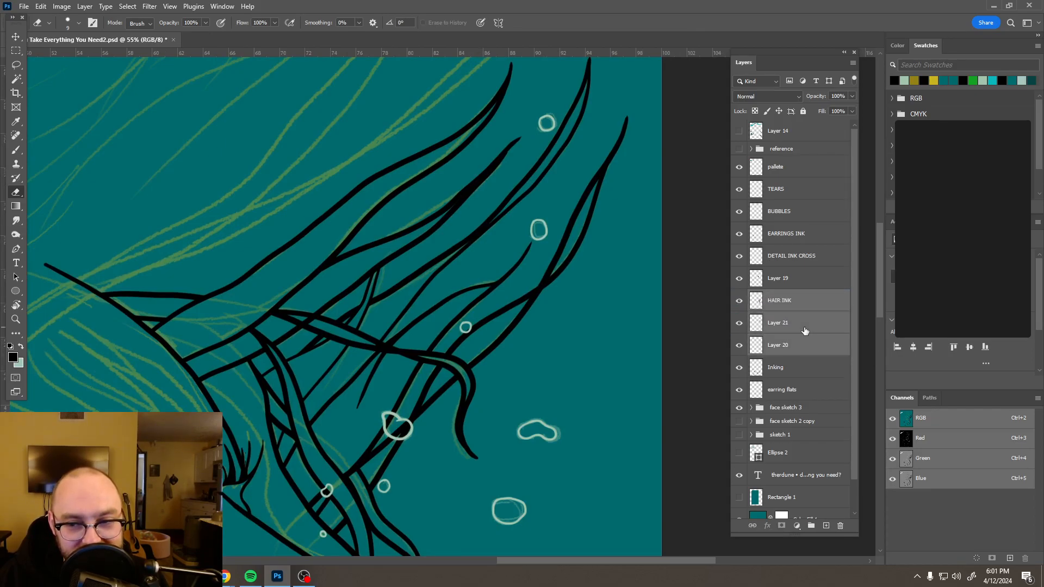
left_click_drag(807, 331, 754, 280)
left_click(755, 280, "ctrl")
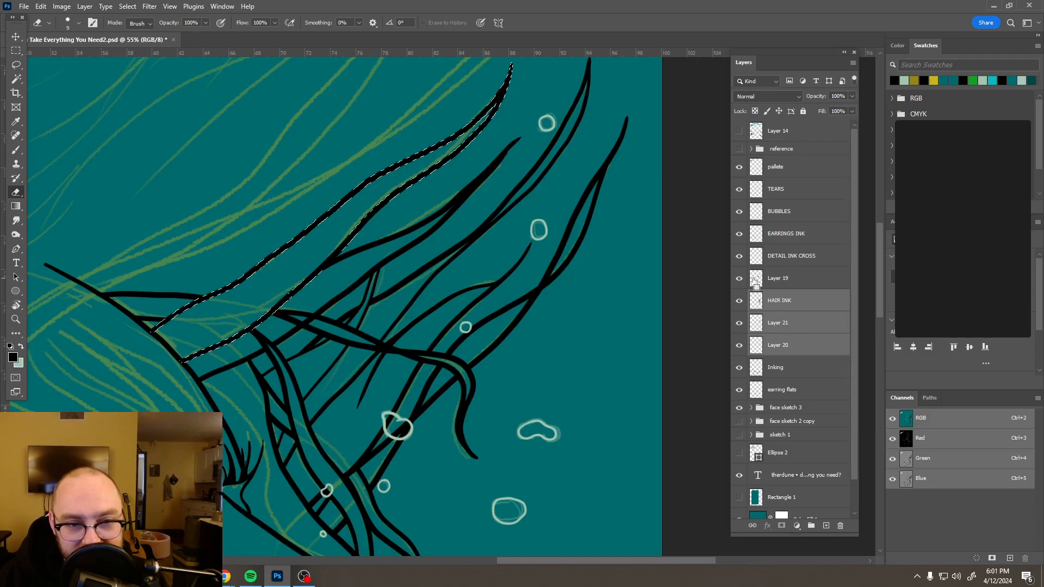
left_click_drag(793, 285, 795, 318)
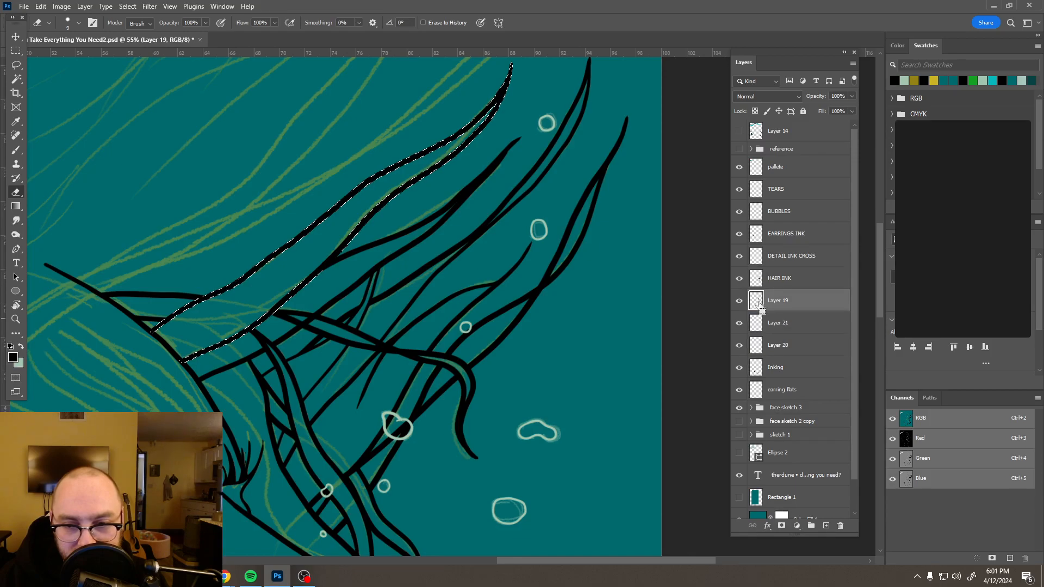
left_click(756, 326, "ctrl")
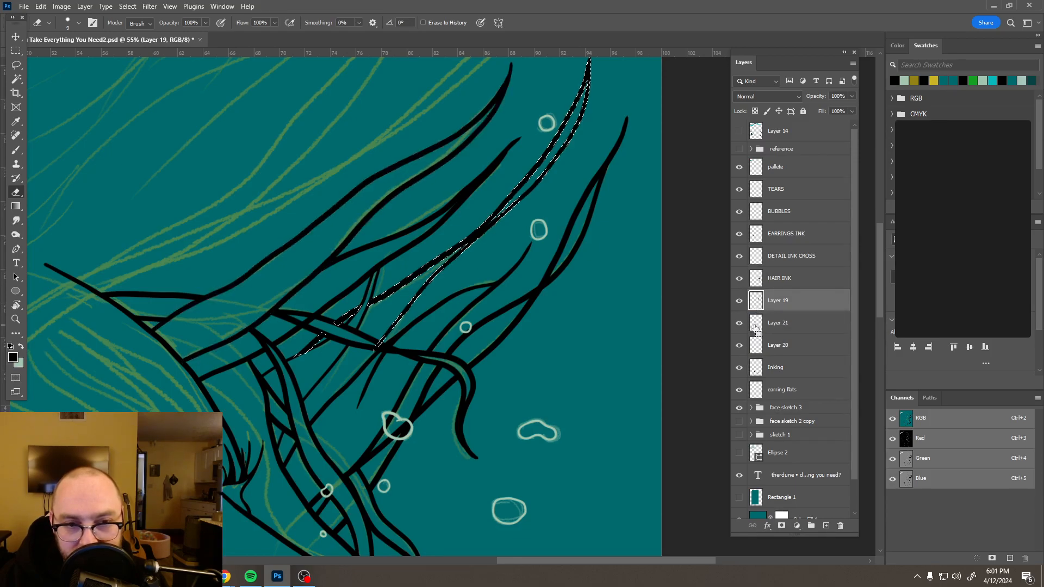
left_click(760, 354, "ctrl")
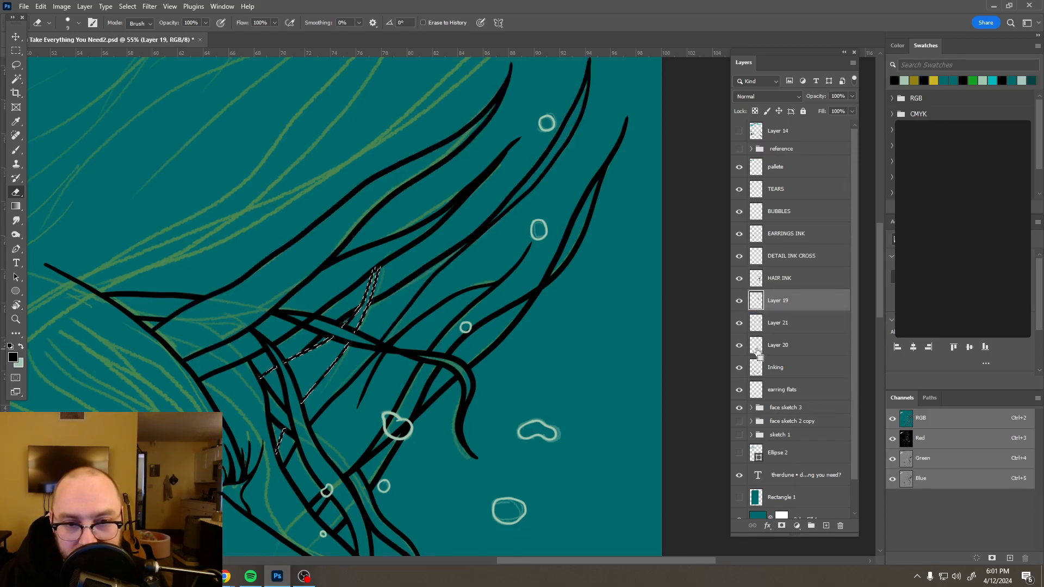
- Merge HAIR INK, Layer 19, Layer 21 and Layer 20 into one layer and clear the selection
left_click(792, 347)
left_click(804, 283, "shift")
right_click(805, 282)
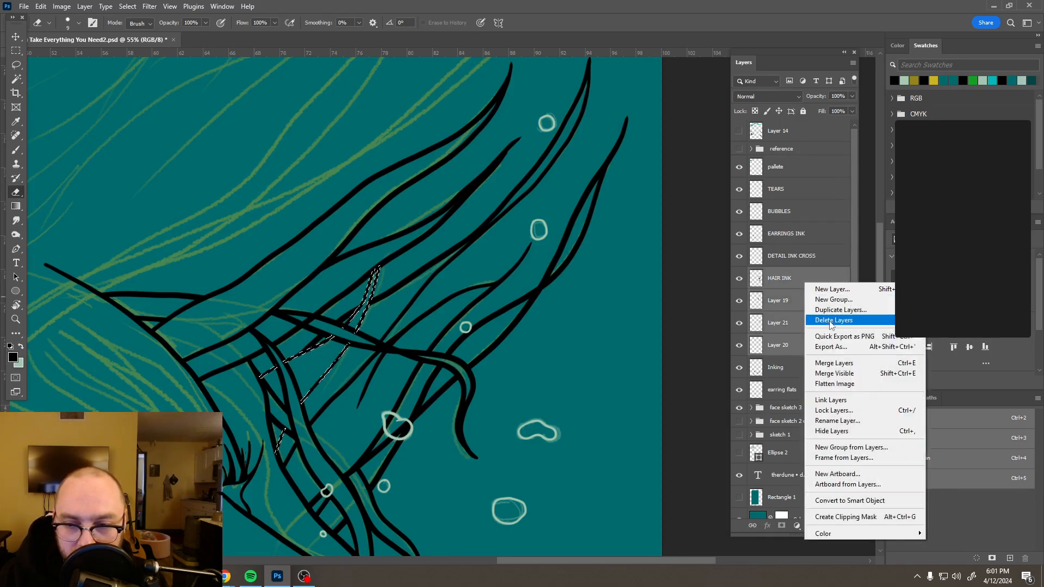
left_click(841, 364)
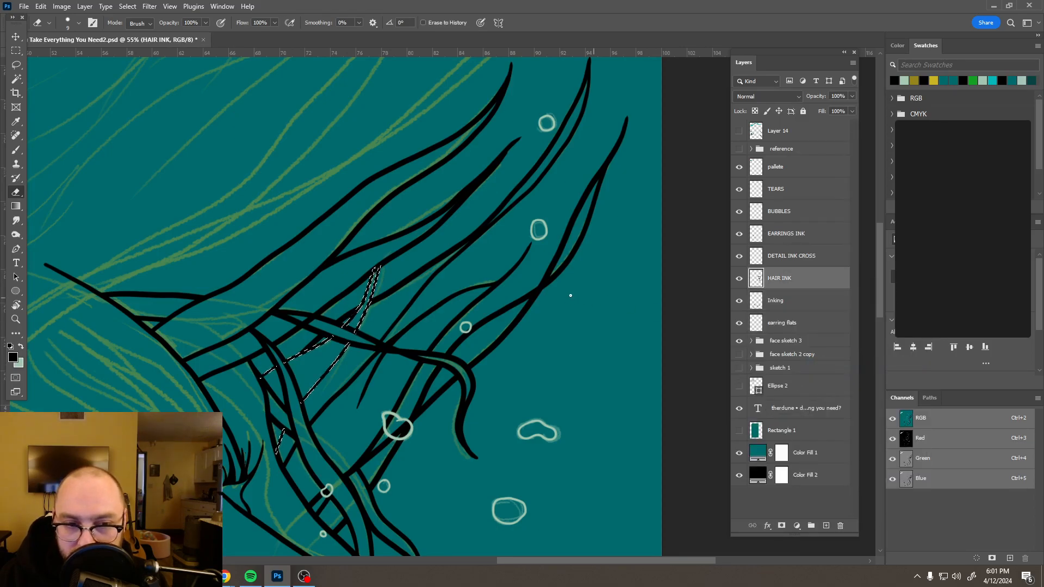
key("ctrl+d")
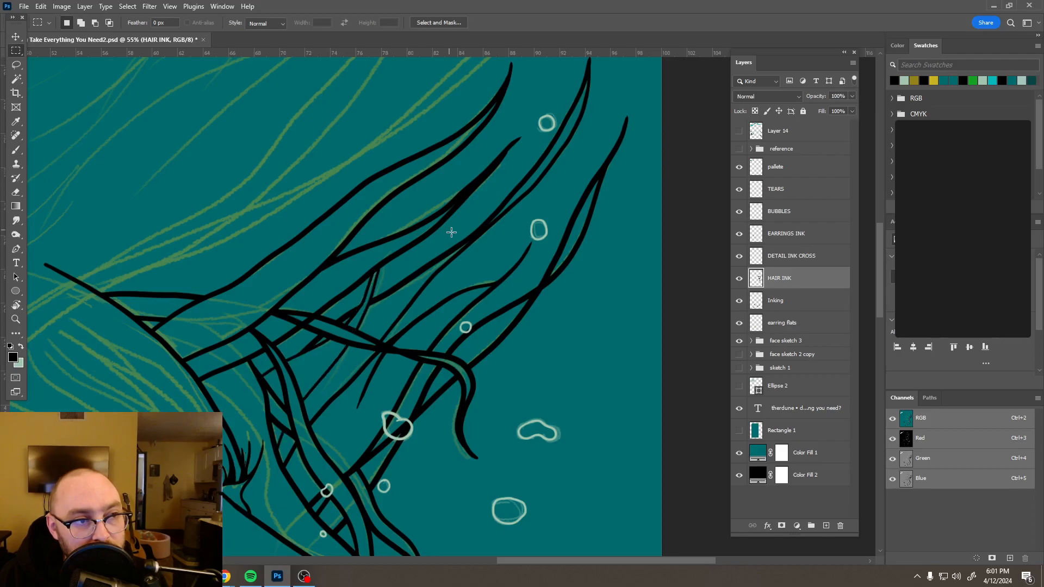
- Switch back to the inking brush and add a new layer above the merged HAIR INK layer
key("b")
scroll(570, 287, "down", 6)
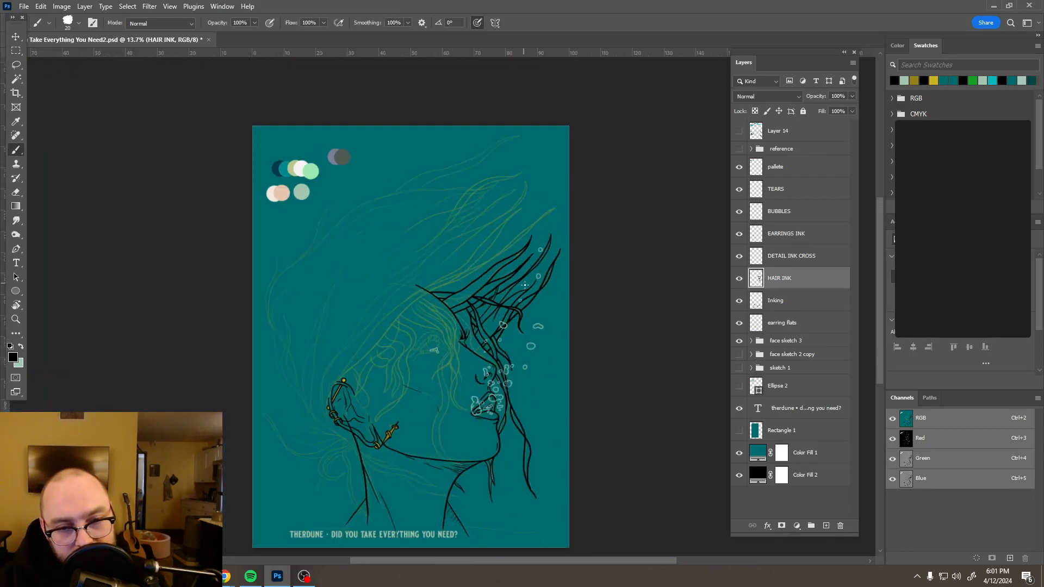
scroll(513, 297, "up", 3)
scroll(517, 293, "up", 1)
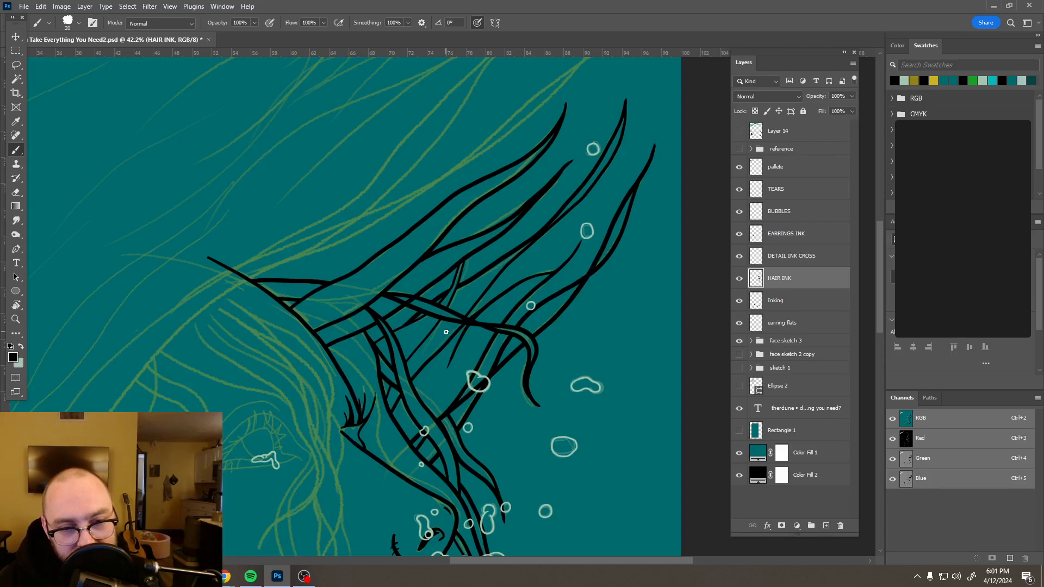
scroll(495, 294, "up", 2)
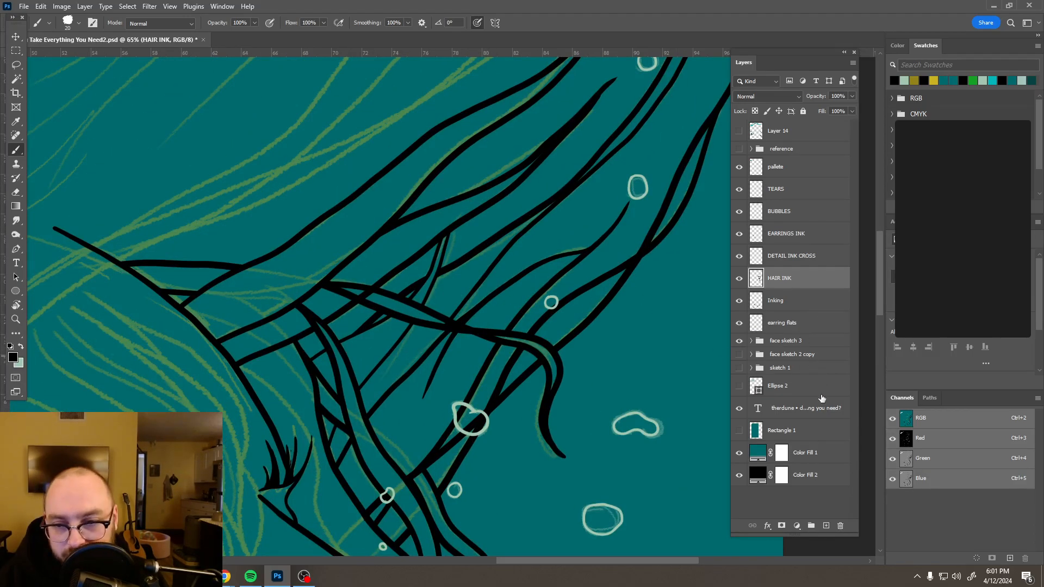
left_click(825, 526)
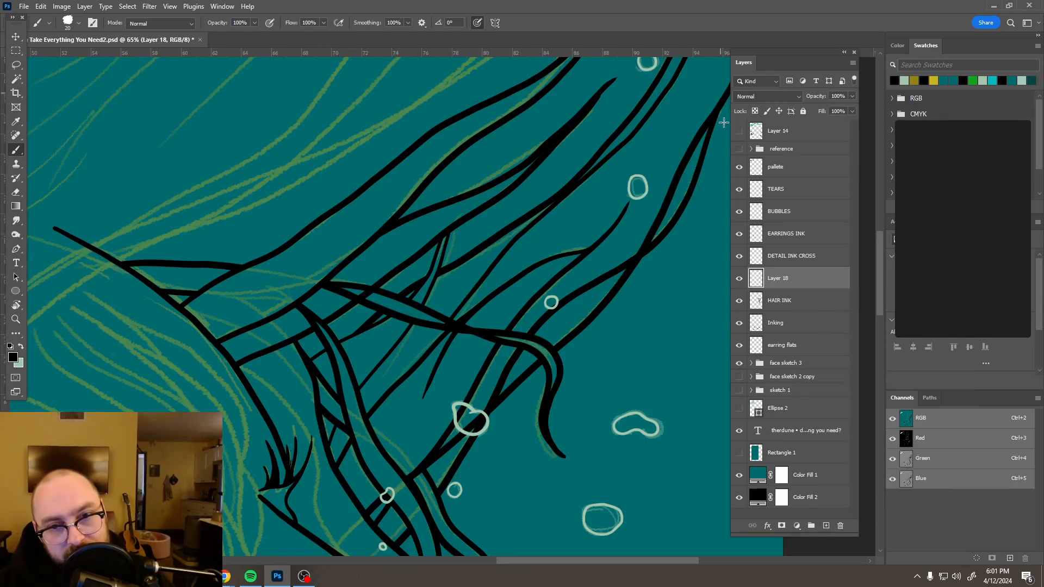
- Ink a thin strand on Layer 18 sweeping from the dark crossing lock up towards the outer hair tips
scroll(536, 248, "down", 6)
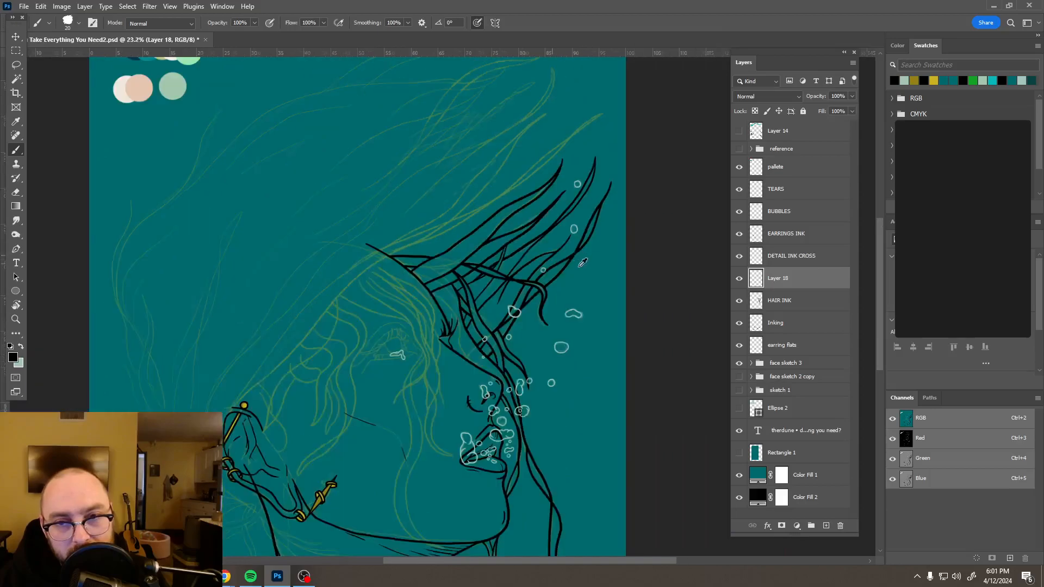
scroll(584, 264, "up", 1)
scroll(585, 264, "right", 1)
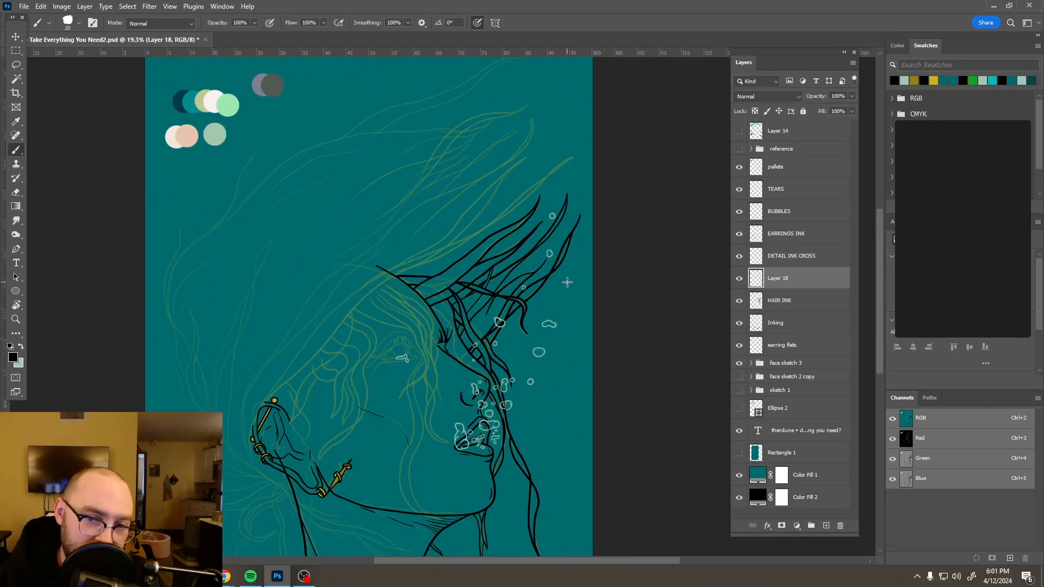
scroll(563, 212, "up", 2)
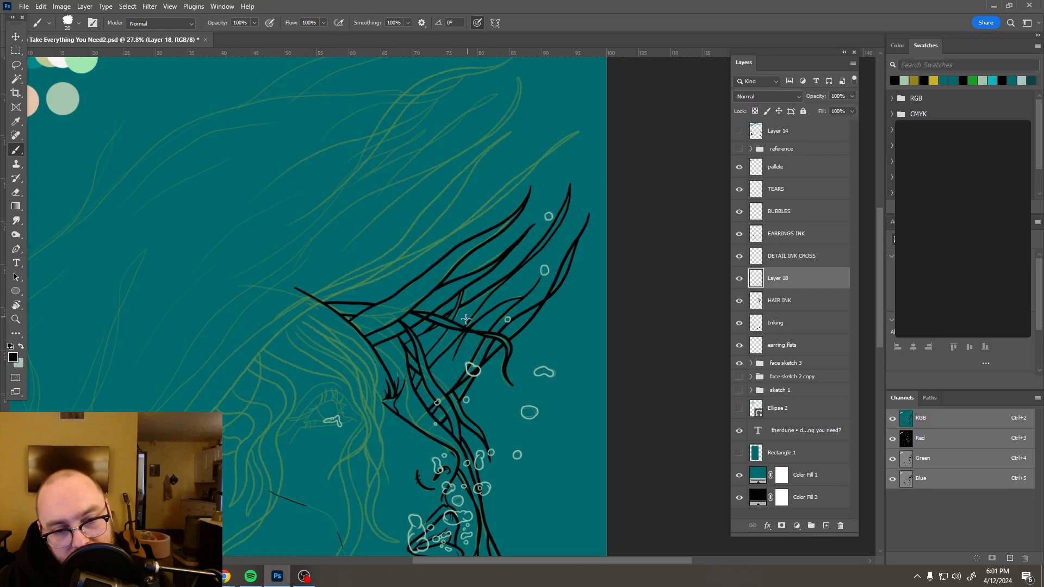
left_click_drag(466, 319, 558, 248)
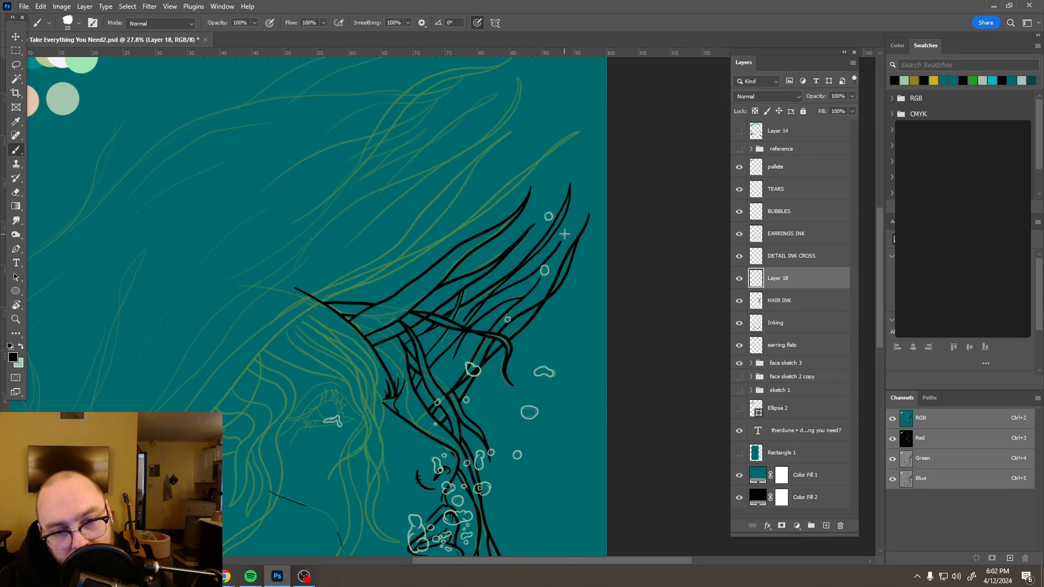
- Ink a thin strand on Layer 18 near the outer hair tips and a second strand crossing it on a new layer above
left_click_drag(558, 240, 489, 332)
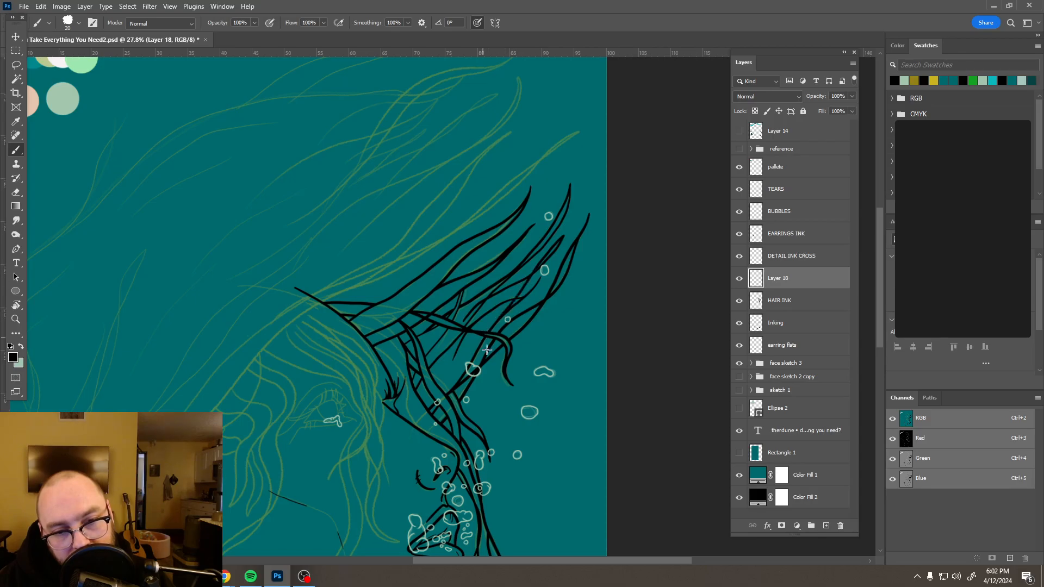
key("ctrl+z")
left_click_drag(470, 316, 559, 247)
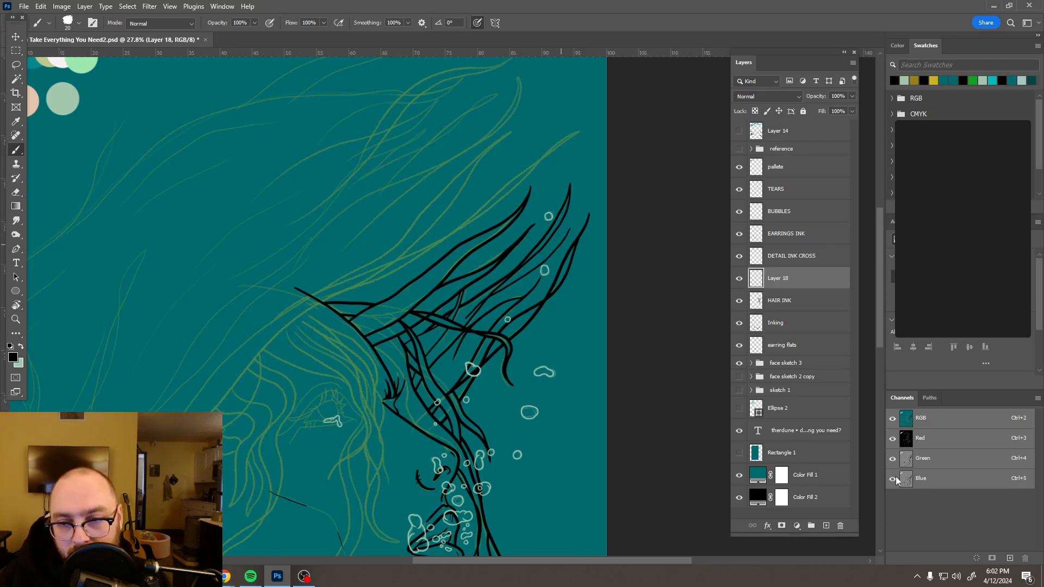
left_click(827, 526)
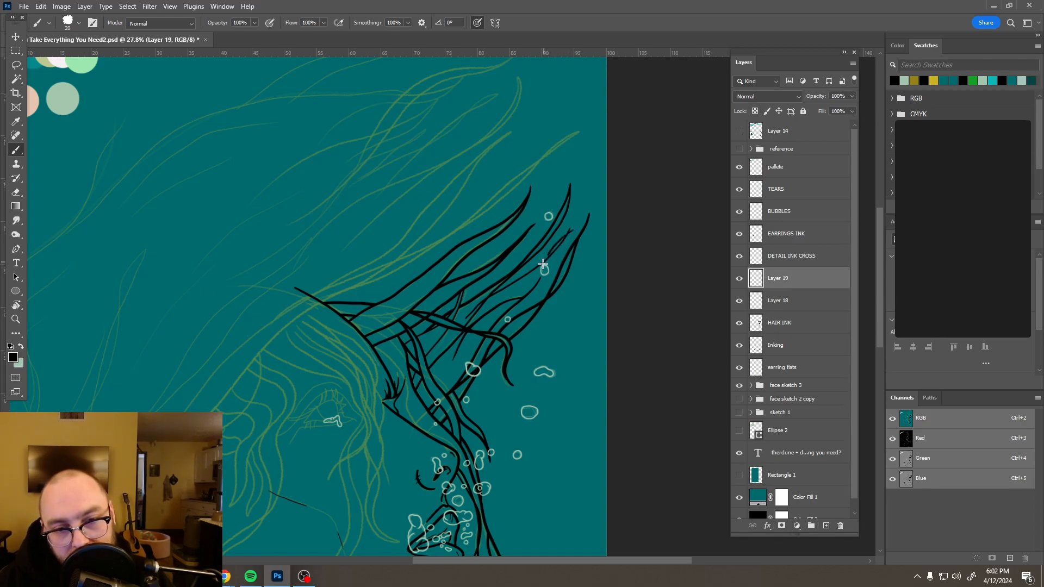
left_click_drag(538, 270, 522, 294)
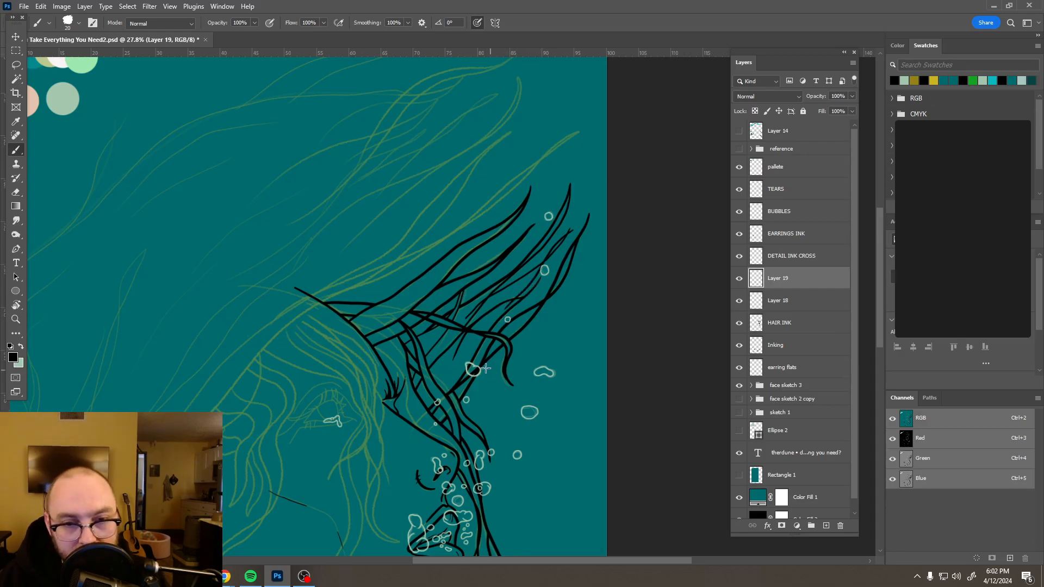
- Lower Layer 19's opacity to 29% and erase the parts of its strand that overlap the neighbouring Layer 18 strand
scroll(539, 242, "up", 4)
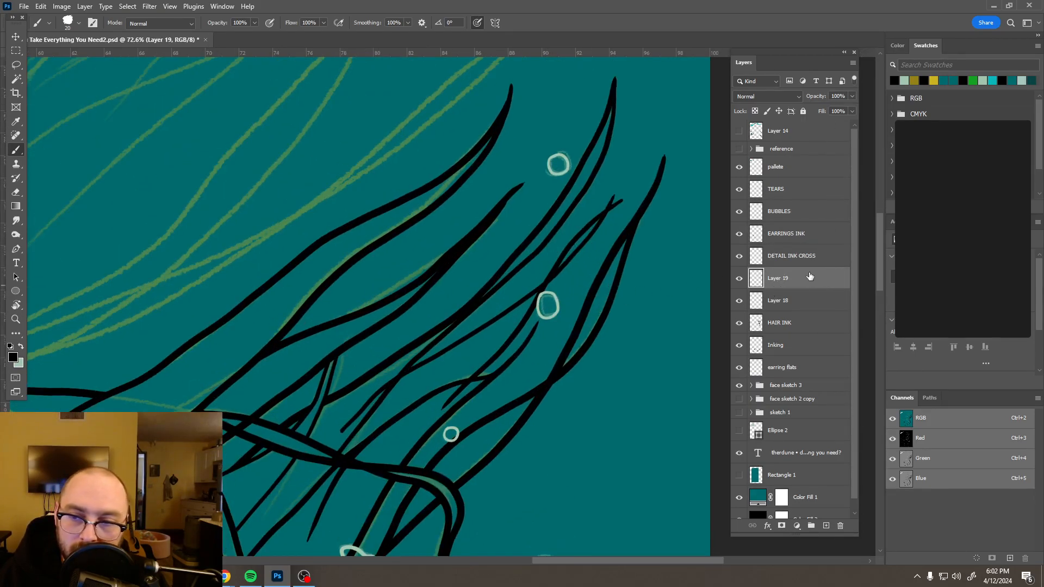
left_click(853, 111)
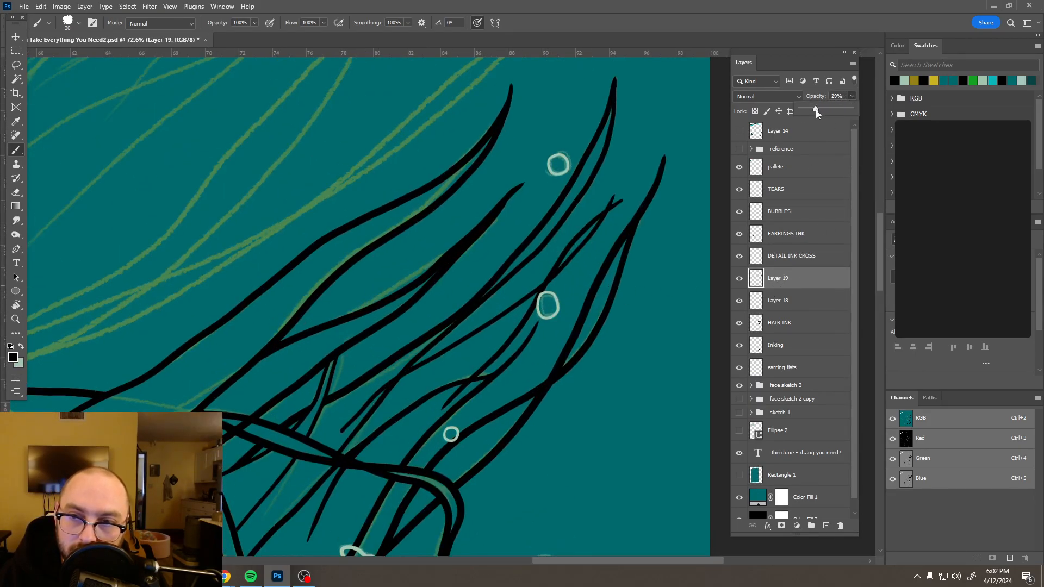
key("e")
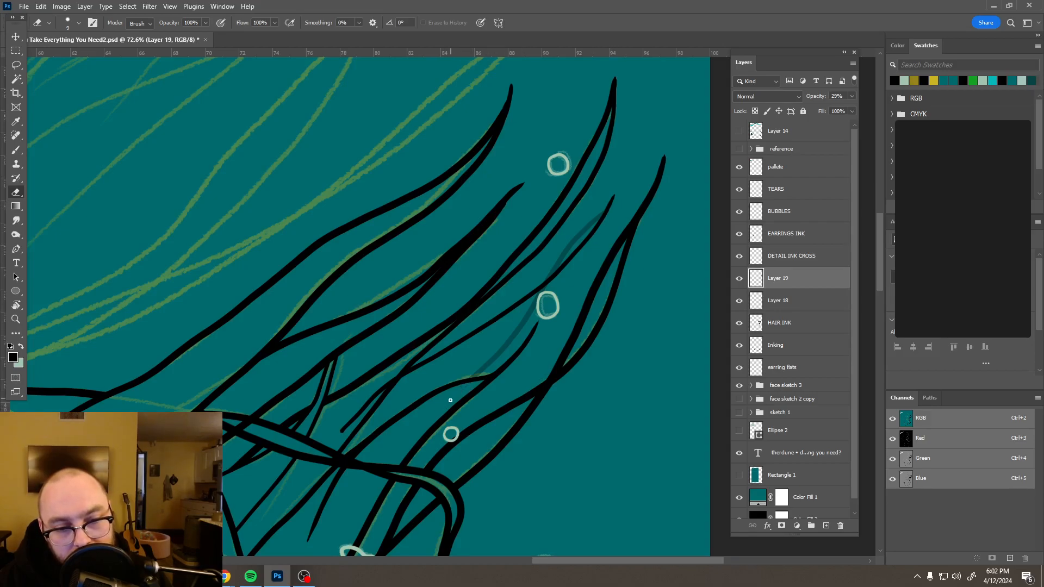
- Erase the loose lower end of the Layer 18 strand just above the dark crossing lock
left_click(799, 301)
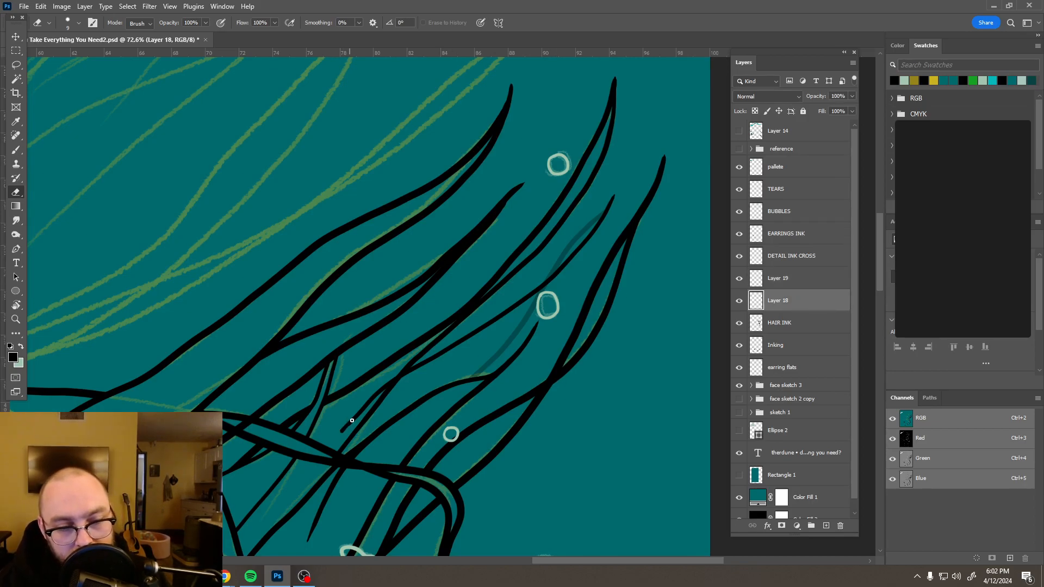
mouse_move(361, 423)
left_mouse_down()
mouse_move(382, 422)
mouse_move(387, 376)
left_mouse_up()
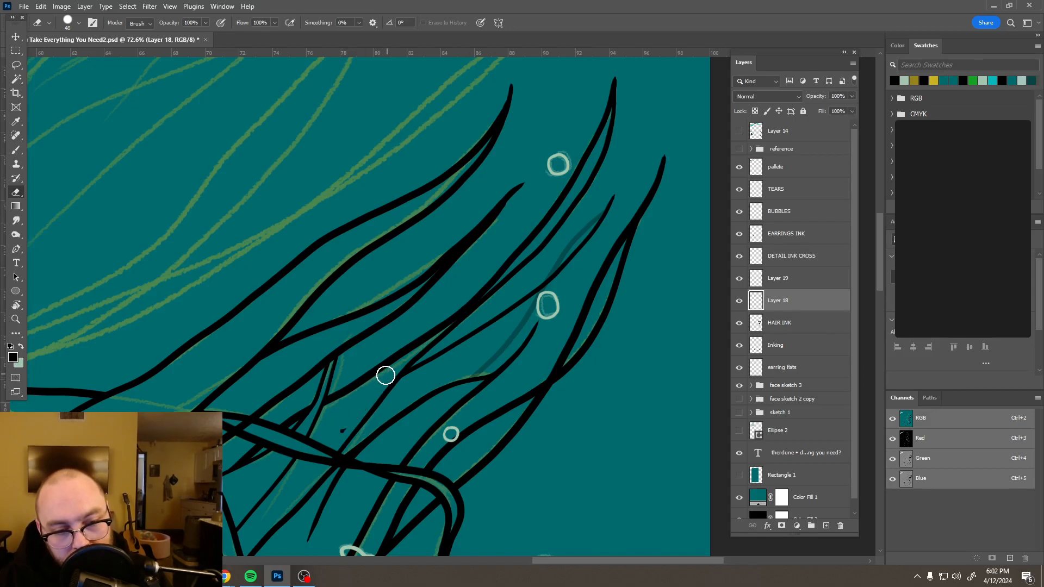
left_click_drag(345, 415, 350, 415)
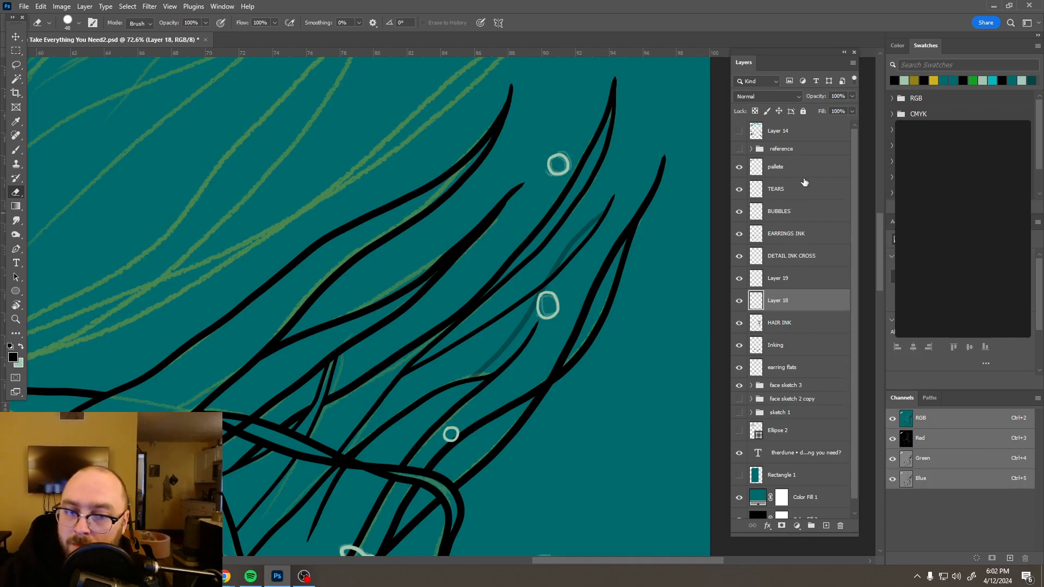
- Restore Layer 19's opacity to 100% and reselect Layer 18
left_click(851, 97)
left_click(813, 285)
left_click(852, 96)
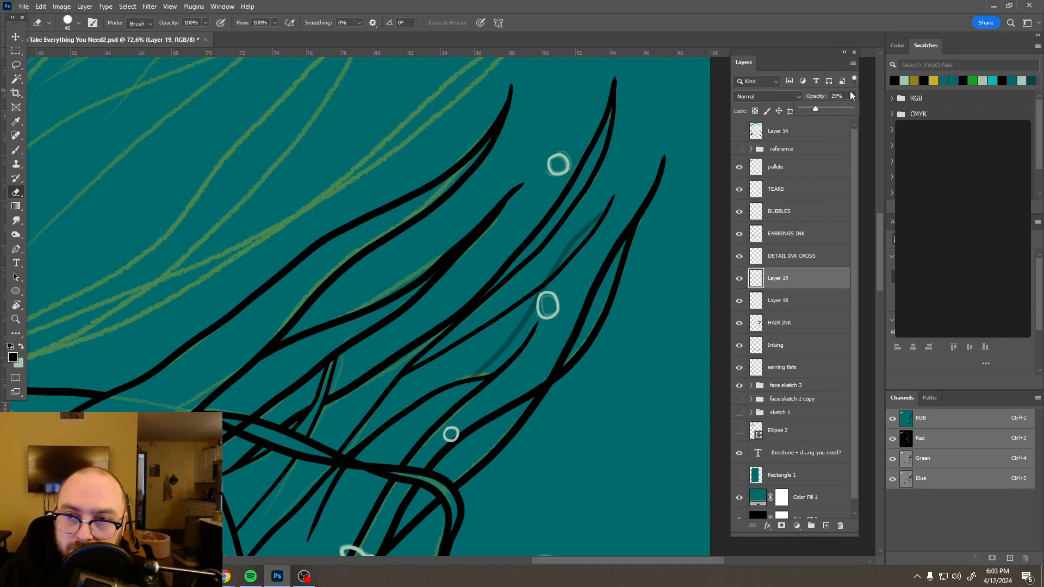
left_click(809, 301)
- Compare the whole artwork with Layers 18 and 19 hidden and shown, and inspect the new strands up close
scroll(571, 234, "down", 5)
scroll(572, 234, "down", 3)
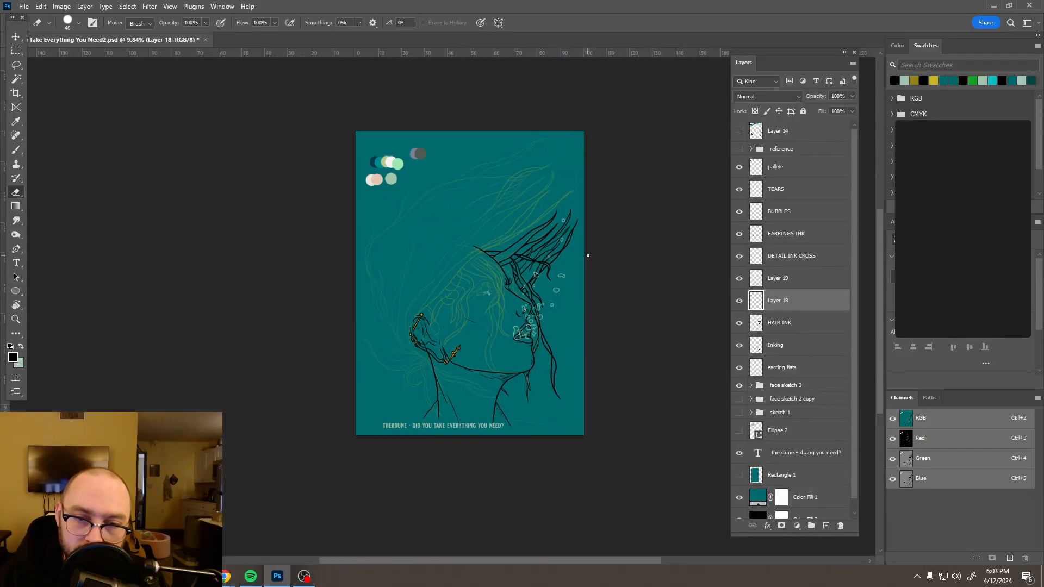
left_click(739, 300)
left_click(739, 278)
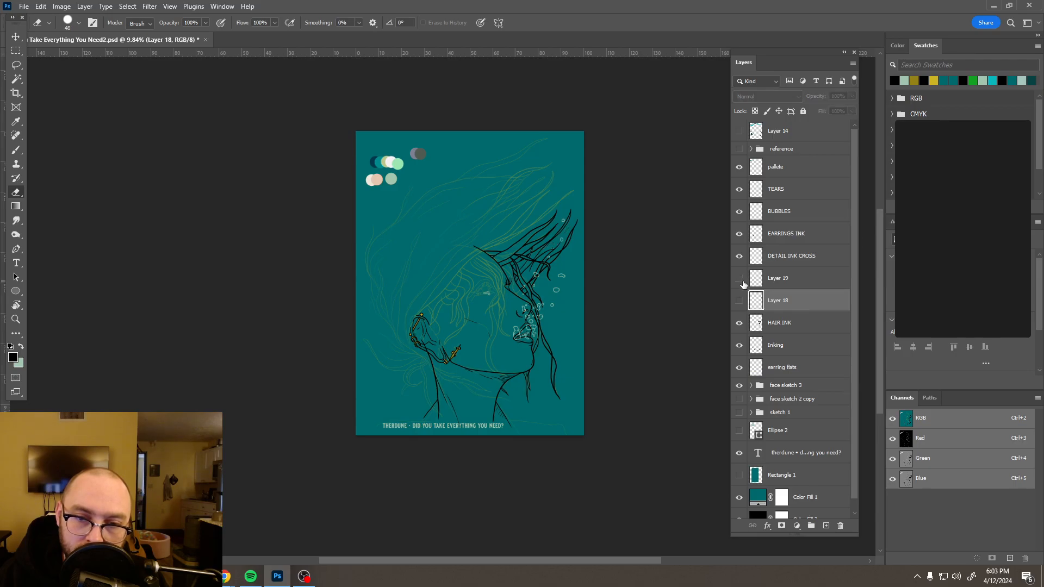
left_click(739, 300)
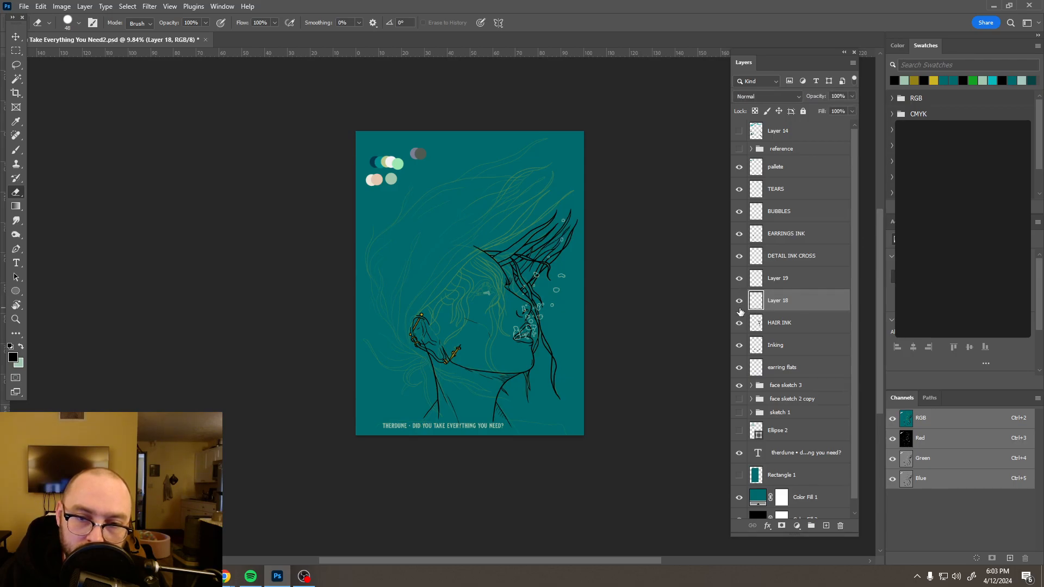
scroll(575, 227, "up", 4)
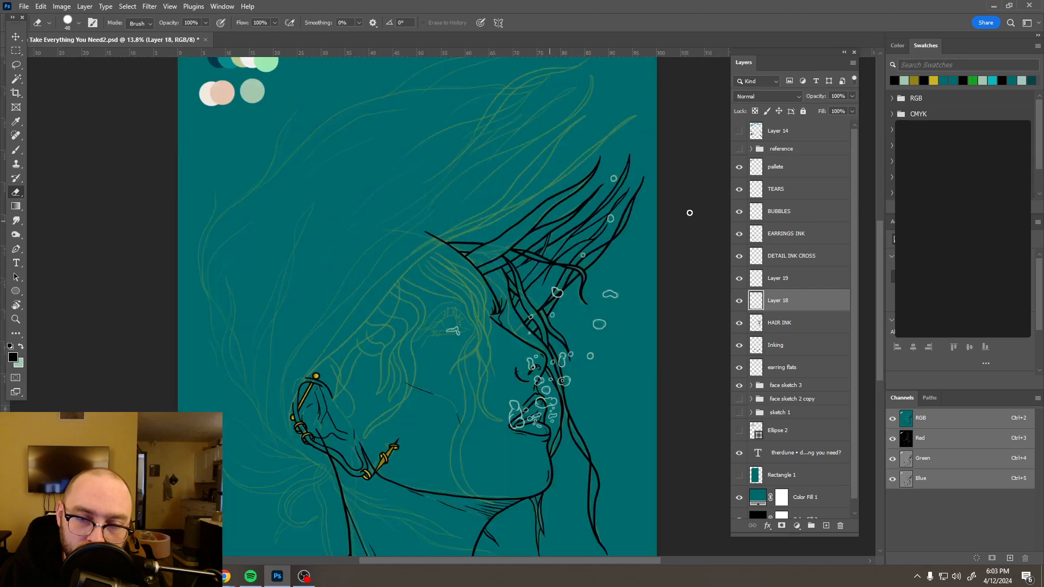
scroll(643, 179, "up", 3)
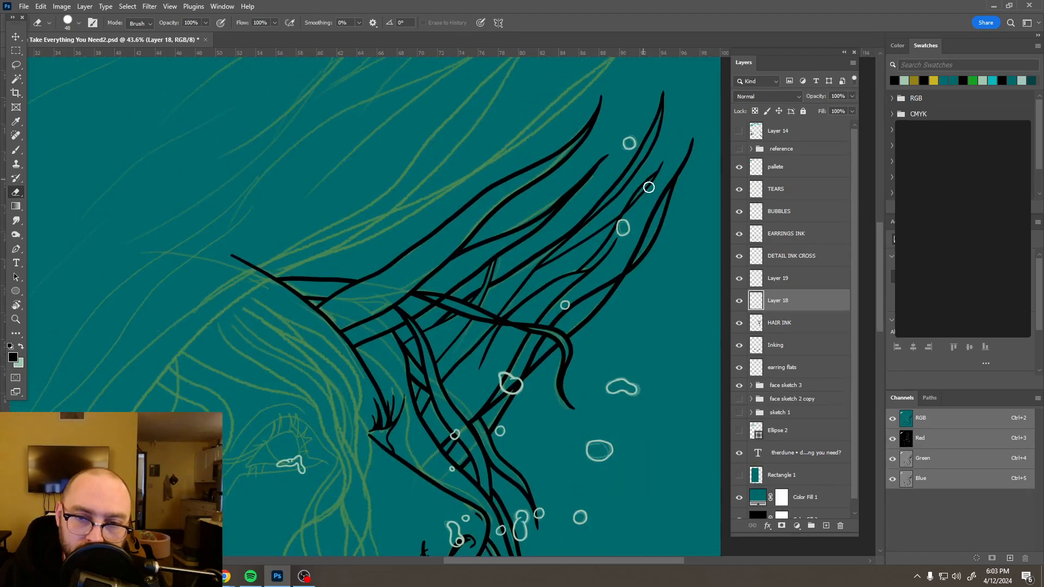
- Scale the Layer 18 and Layer 19 strands together to 75.71% and nudge them down so they meet the strand beneath
left_click(807, 279, "shift")
key("ctrl+t")
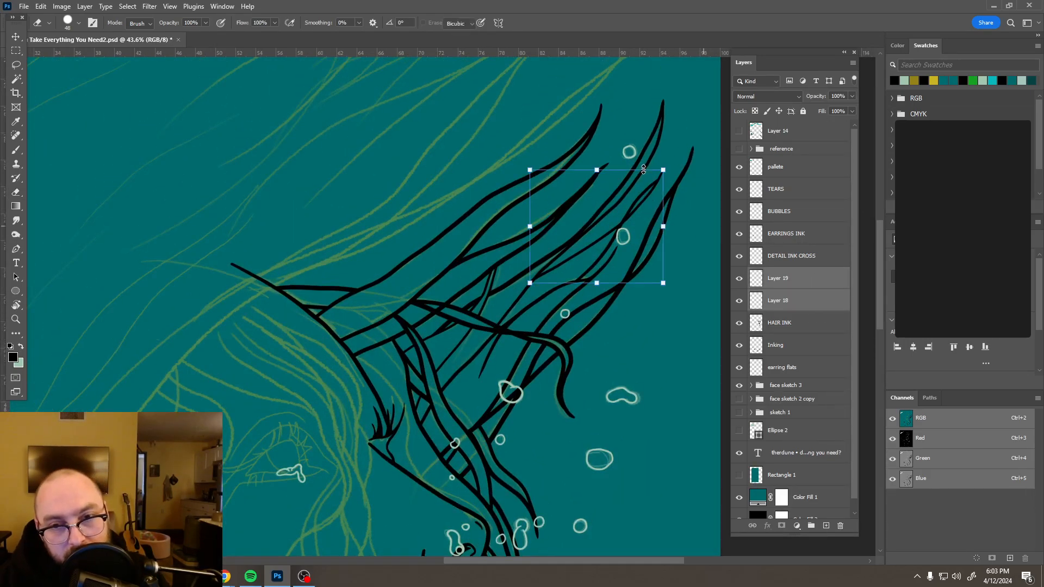
left_click_drag(663, 171, 630, 199)
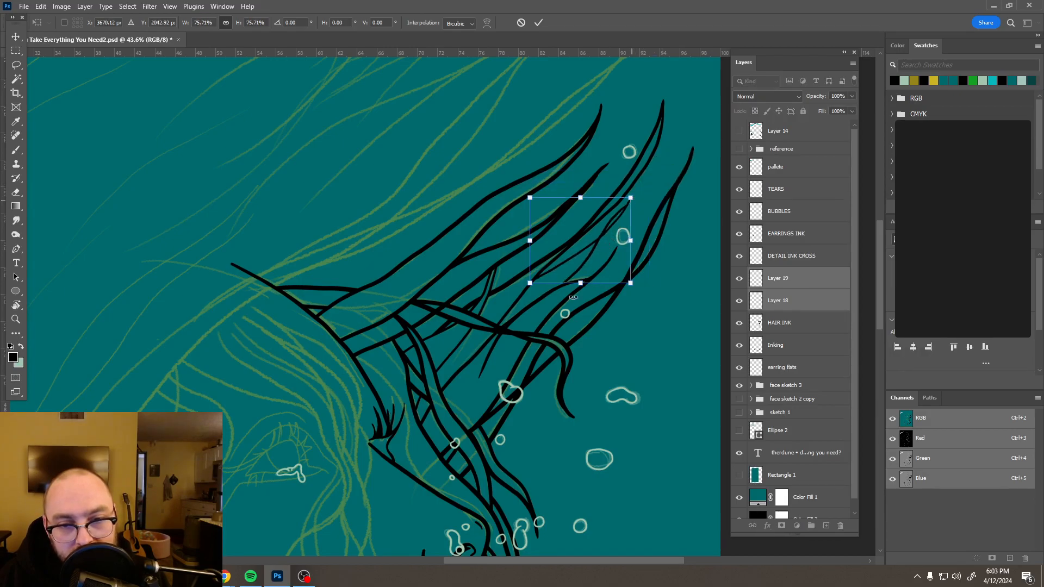
scroll(580, 274, "up", 3)
scroll(580, 272, "up", 5)
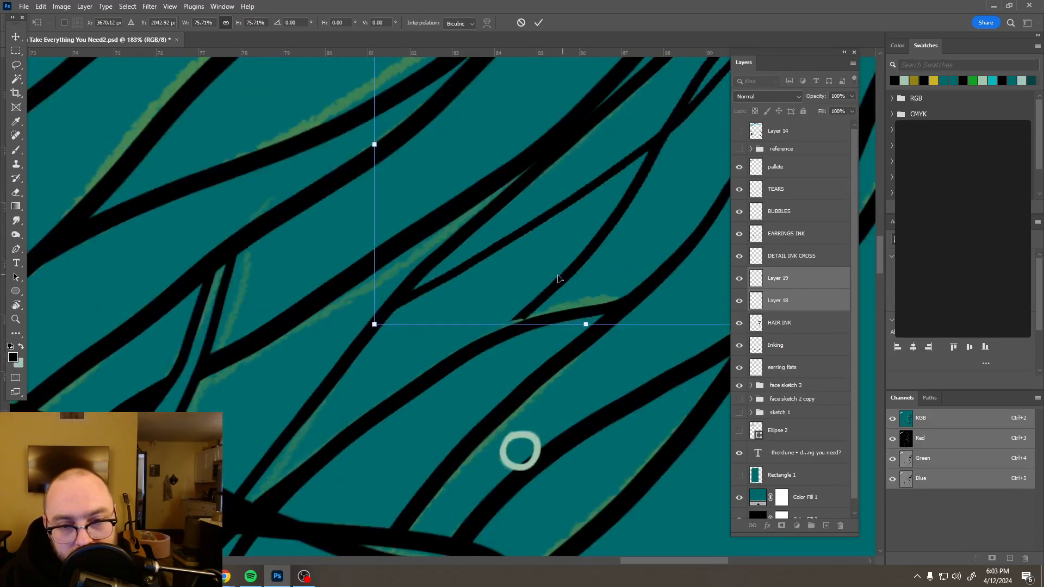
left_click_drag(564, 295, 556, 305)
scroll(609, 276, "down", 6)
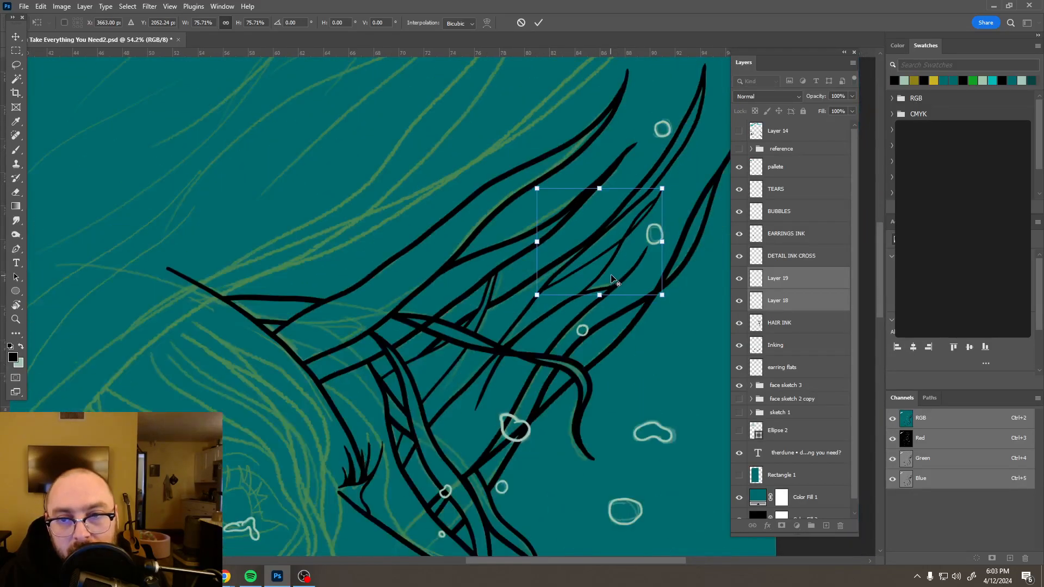
left_click(537, 24)
- Place Layers 19 and 18 directly below HAIR INK and merge all three into one HAIR INK layer
key("e")
scroll(685, 235, "down", 4)
scroll(685, 235, "down", 1)
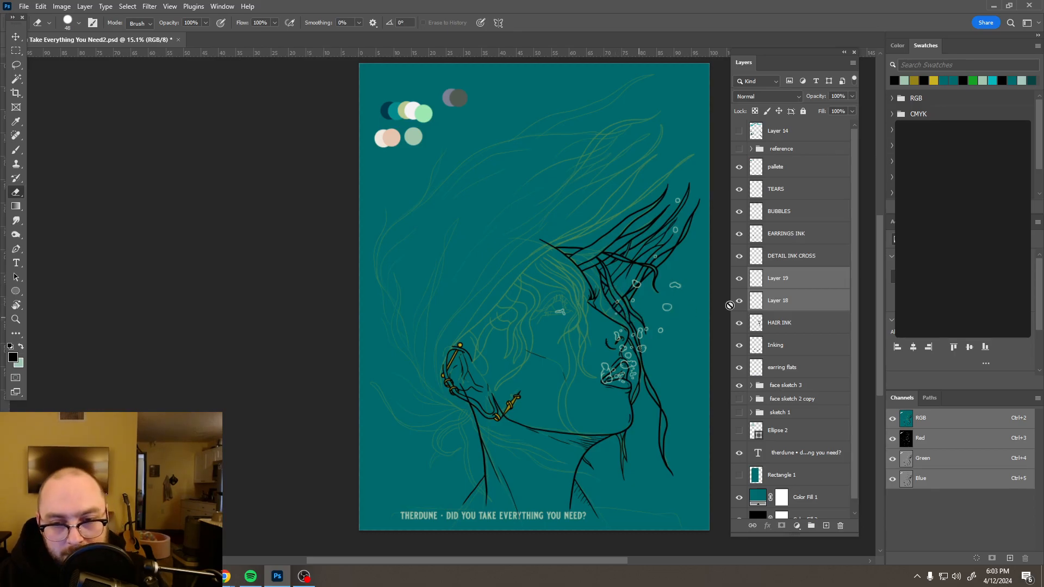
left_click_drag(817, 300, 814, 326)
right_click(812, 321)
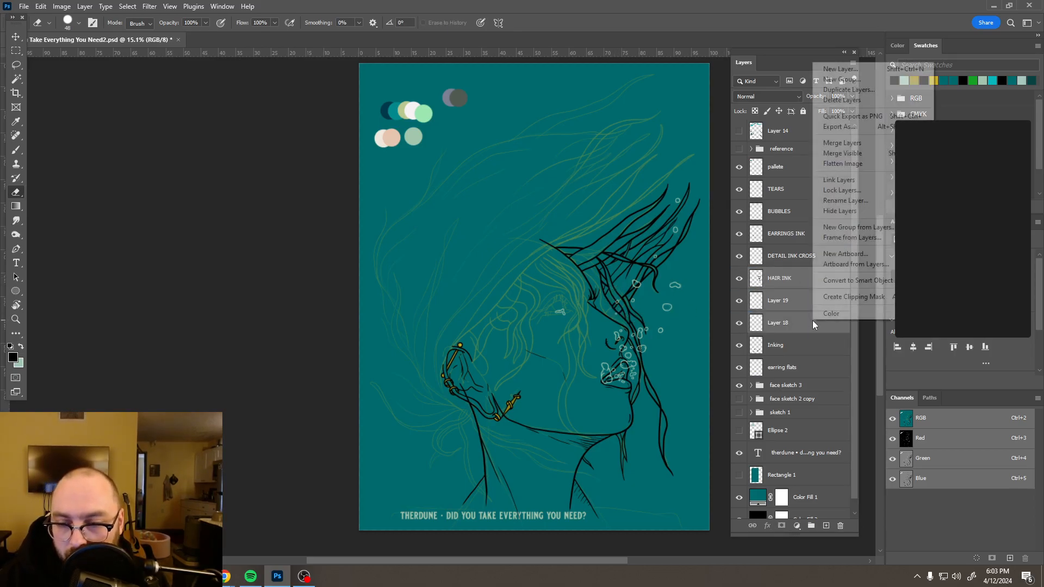
left_click(841, 142)
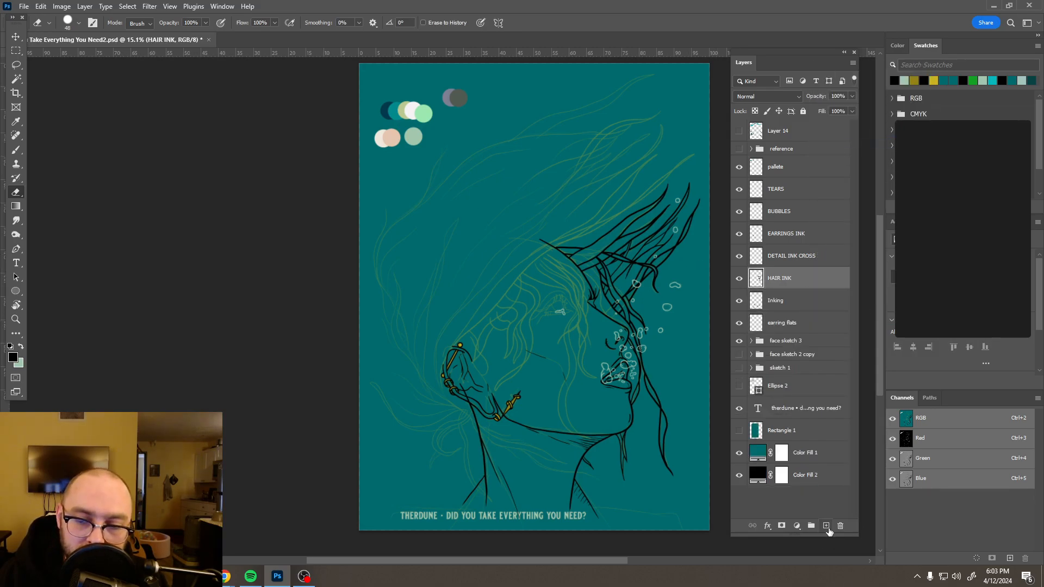
- Add a new layer above the merged HAIR INK layer and switch back to the inking brush
left_click(827, 527)
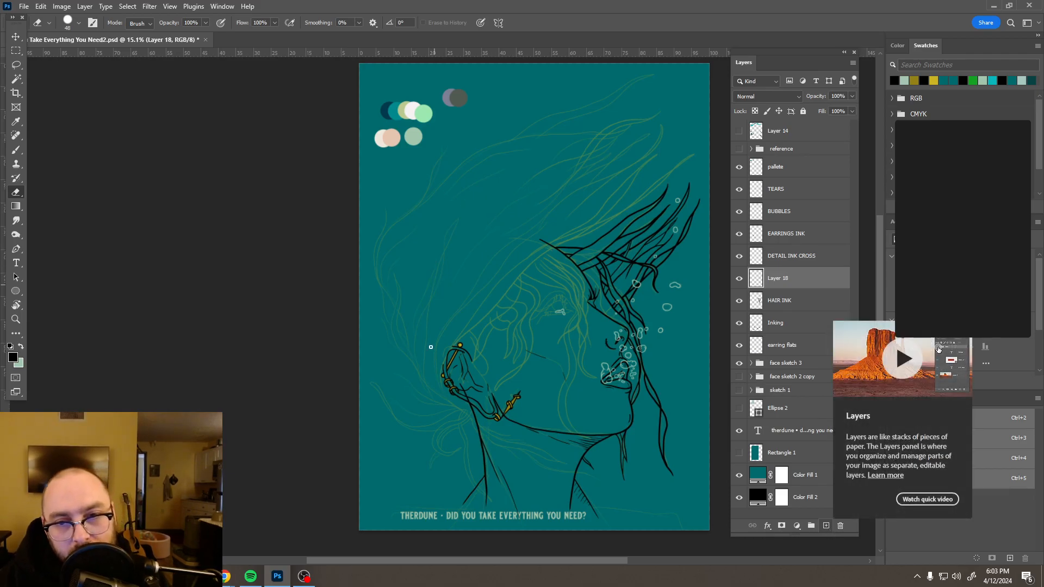
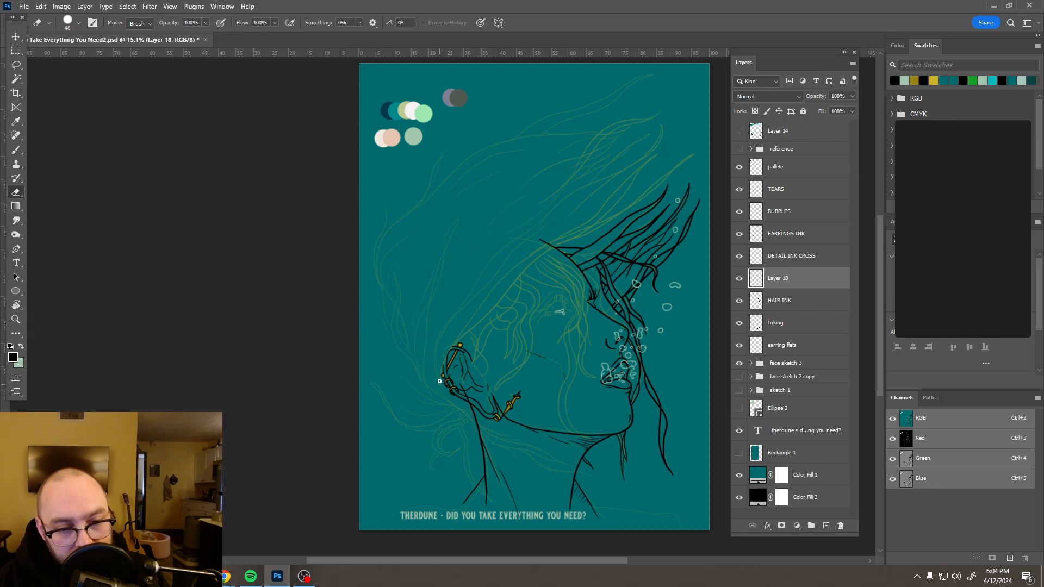
key("b")
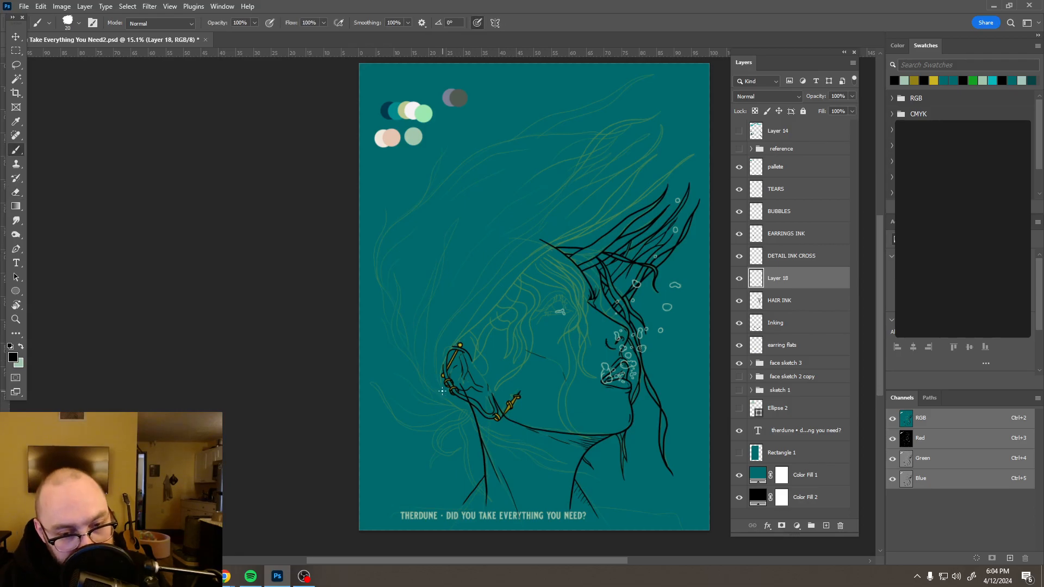
mouse_move(439, 382)
left_mouse_down()
mouse_move(447, 351)
mouse_move(502, 300)
left_mouse_up()
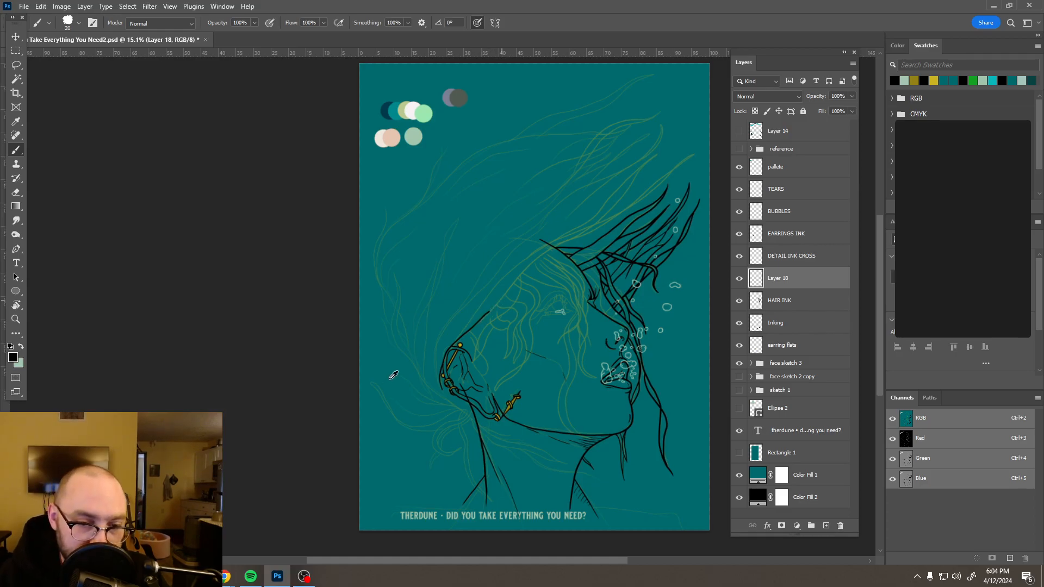
scroll(413, 361, "up", 6)
scroll(526, 338, "up", 4)
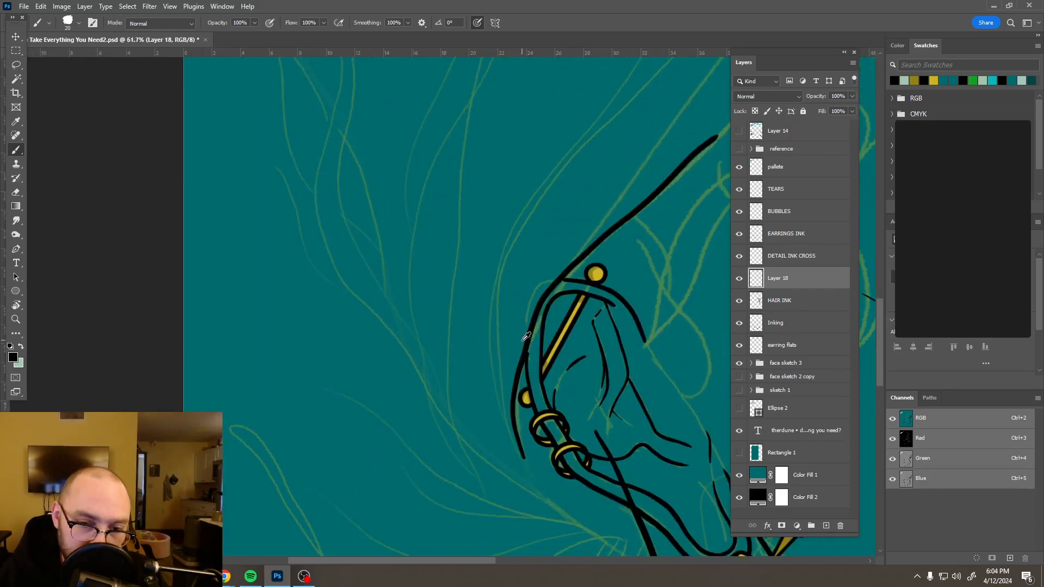
scroll(526, 337, "down", 4)
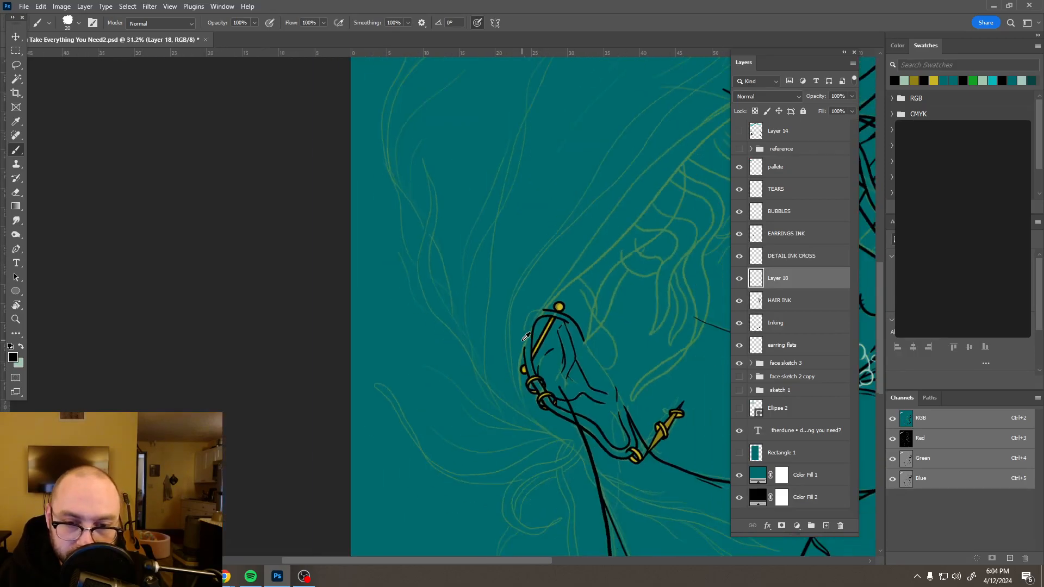
left_click_drag(478, 371, 311, 427)
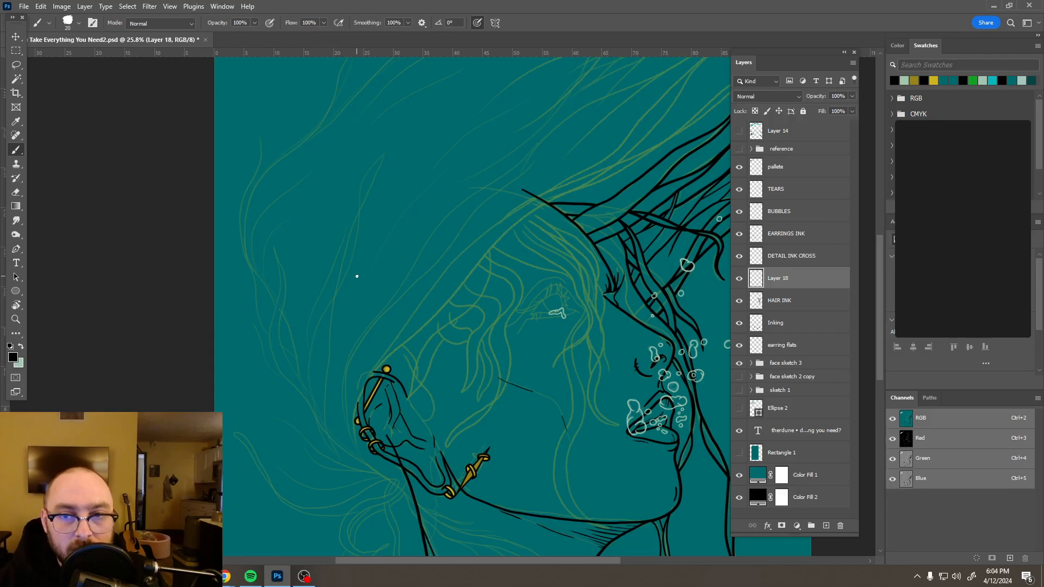
scroll(362, 272, "down", 2)
scroll(365, 267, "up", 1)
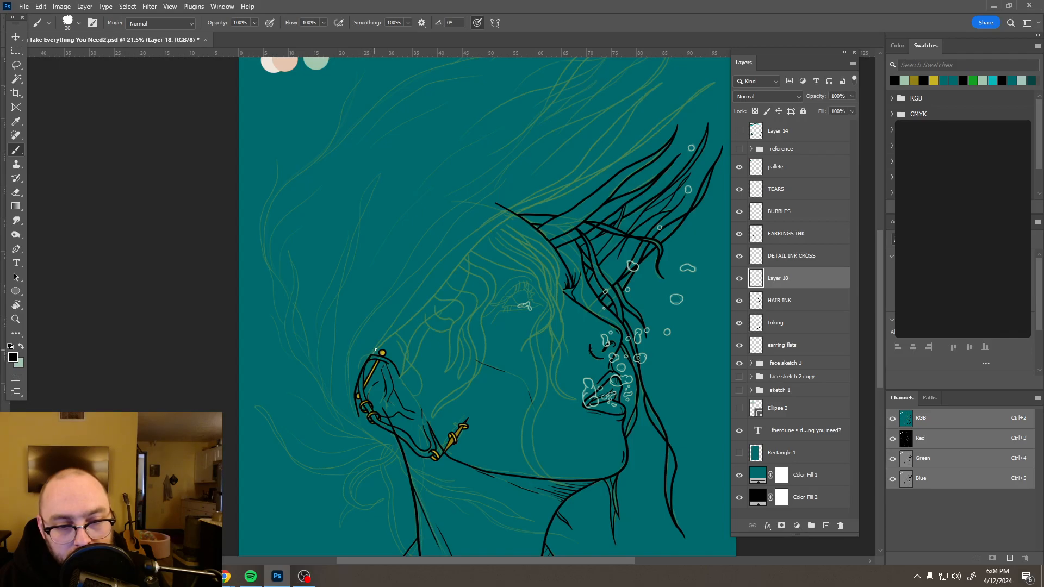
mouse_move(387, 339)
left_mouse_down()
mouse_move(460, 288)
mouse_move(542, 207)
mouse_move(621, 164)
mouse_move(720, 82)
left_mouse_up()
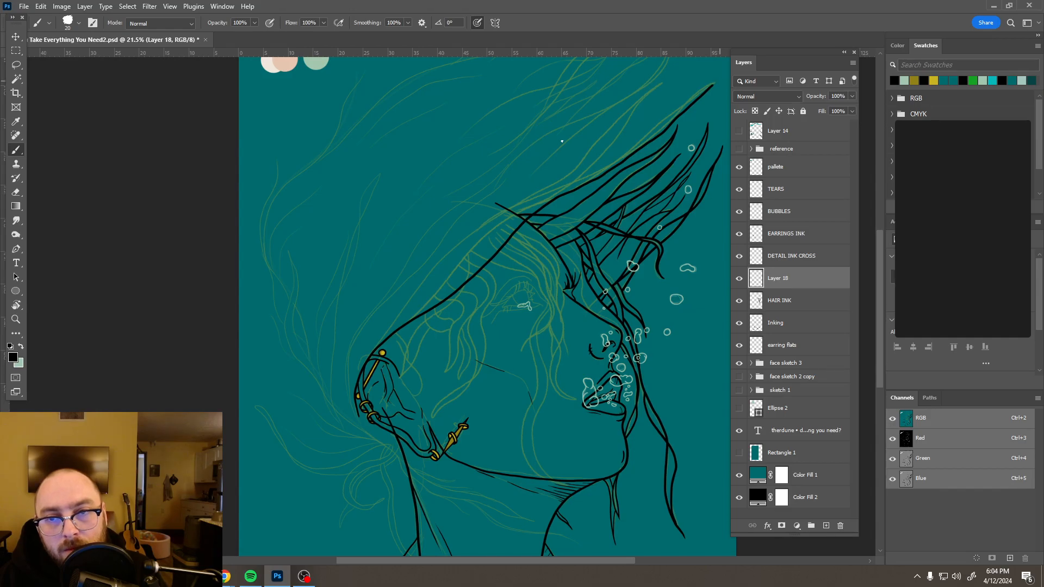
key("ctrl+z")
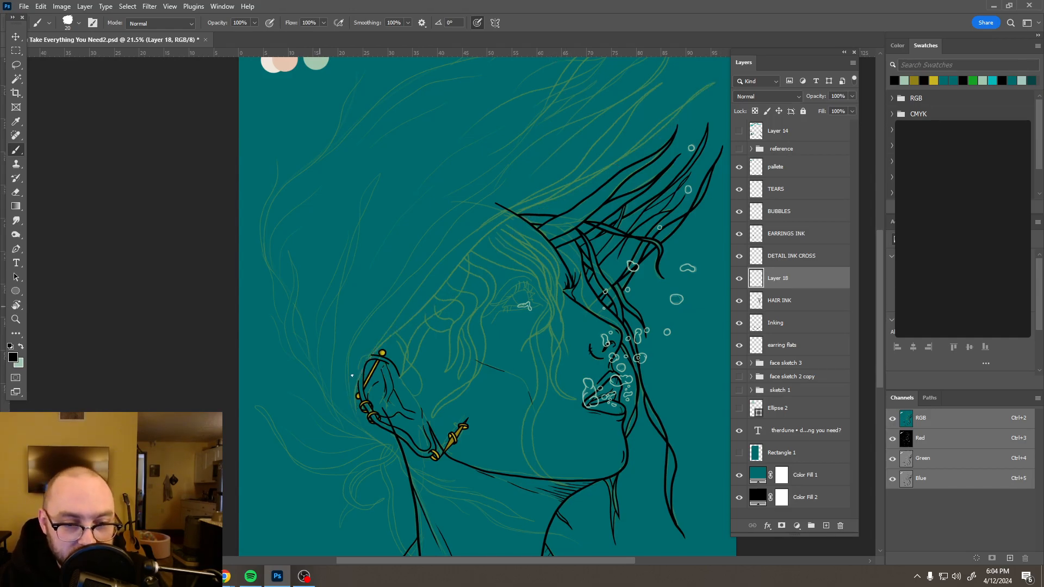
- Try inking one long hair strand on Layer 18, from the top of the ear across the hairline to the sketched tip
key("r")
mouse_move(551, 226)
left_mouse_down()
mouse_move(575, 279)
mouse_move(524, 416)
mouse_move(470, 441)
mouse_move(449, 409)
mouse_move(443, 291)
left_mouse_up()
key("b")
scroll(461, 326, "down", 1)
mouse_move(460, 368)
left_mouse_down()
mouse_move(461, 287)
mouse_move(489, 260)
left_mouse_up()
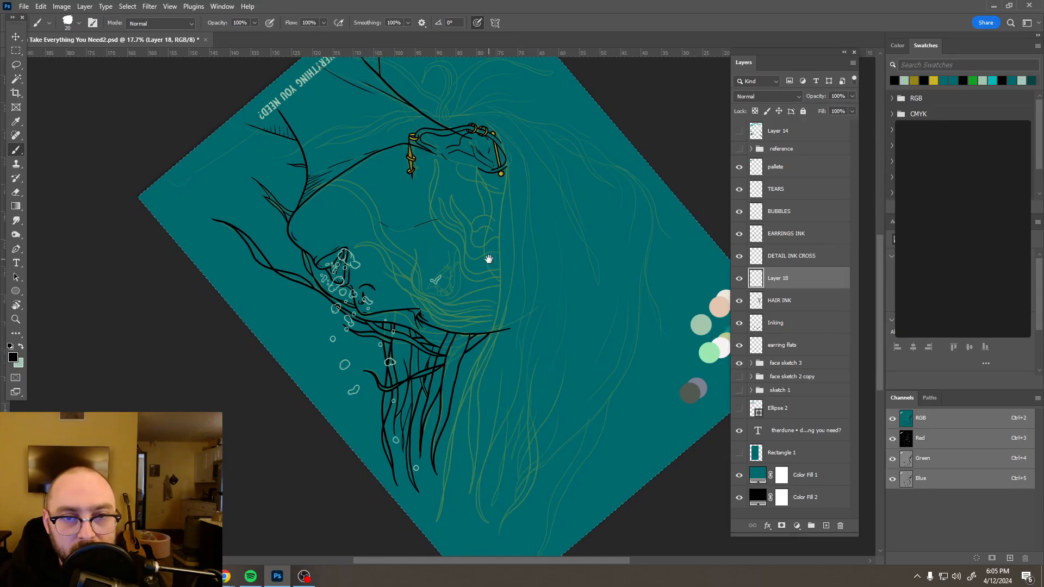
scroll(492, 245, "up", 1)
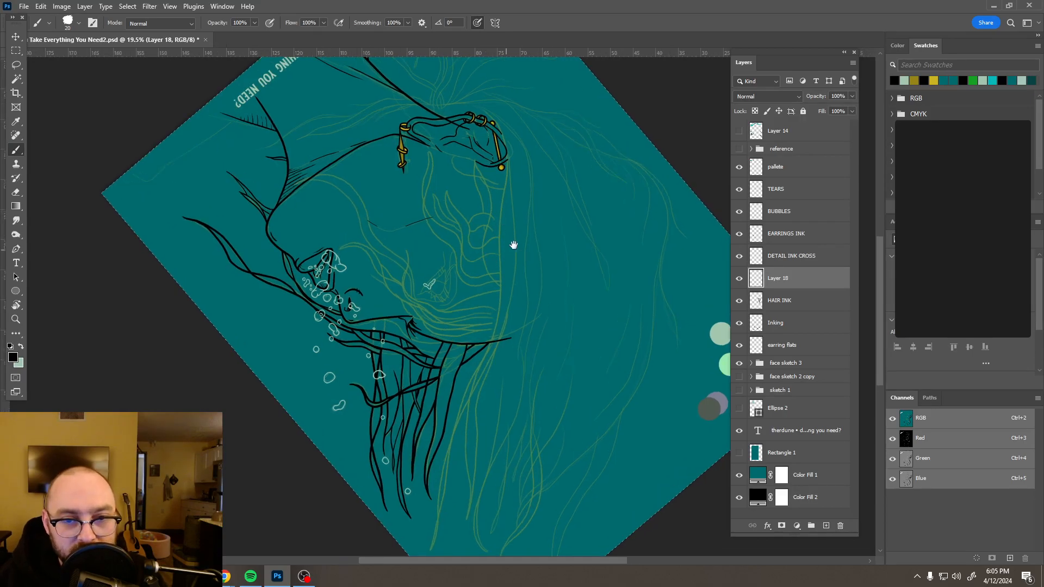
scroll(512, 241, "down", 1)
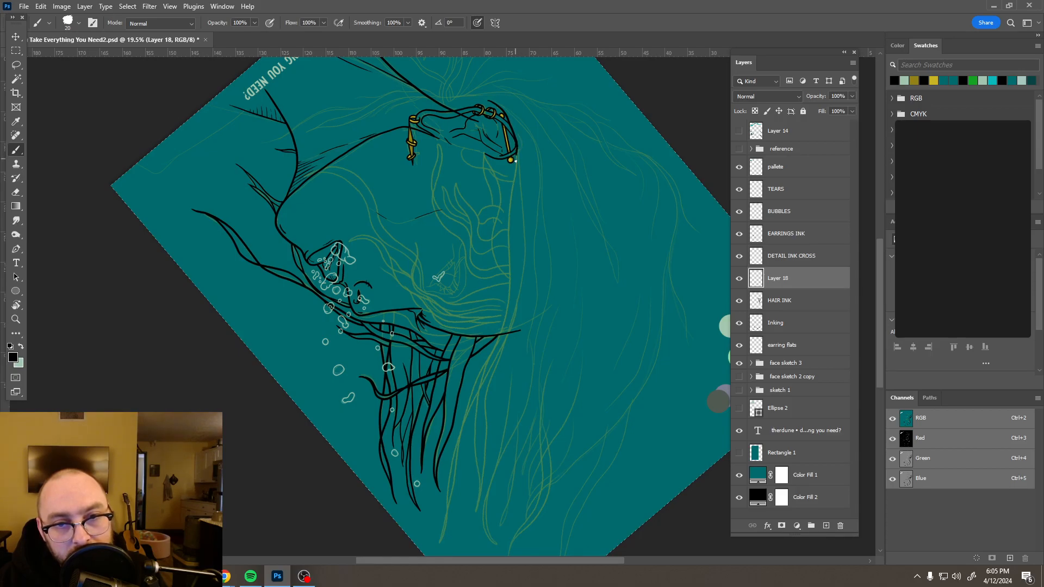
mouse_move(513, 166)
left_mouse_down()
mouse_move(493, 351)
mouse_move(466, 404)
mouse_move(439, 528)
left_mouse_up()
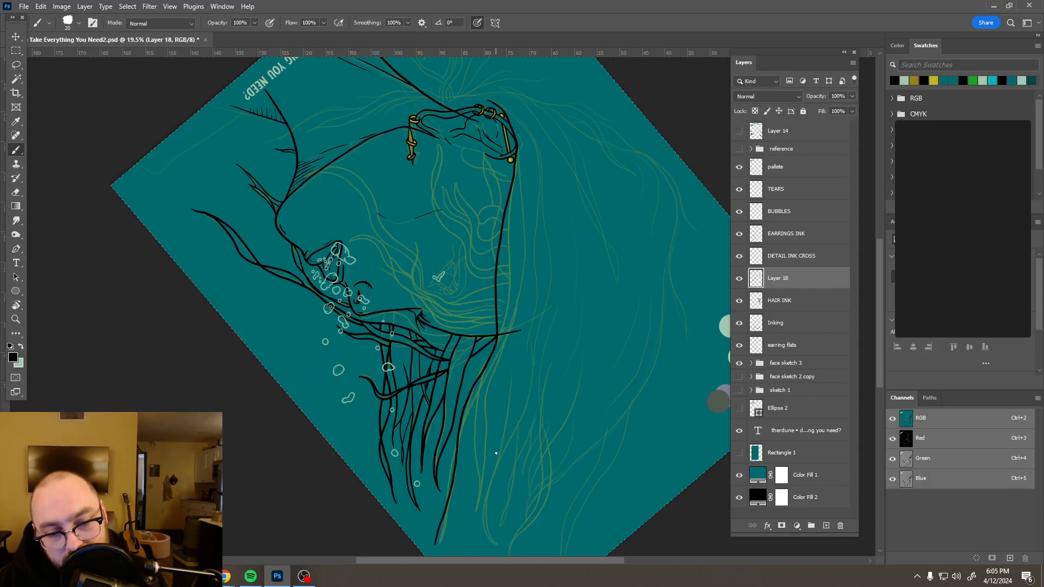
- Add a new layer and ink a long strand bowing outward from the ear over the head to the sketched hair tip
left_click(825, 526)
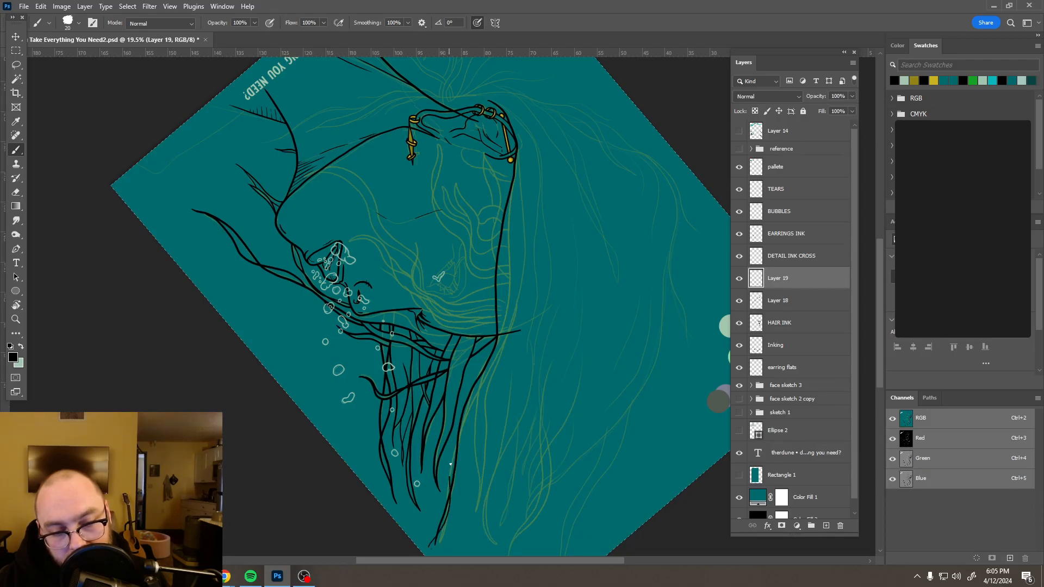
left_click_drag(454, 451, 497, 340)
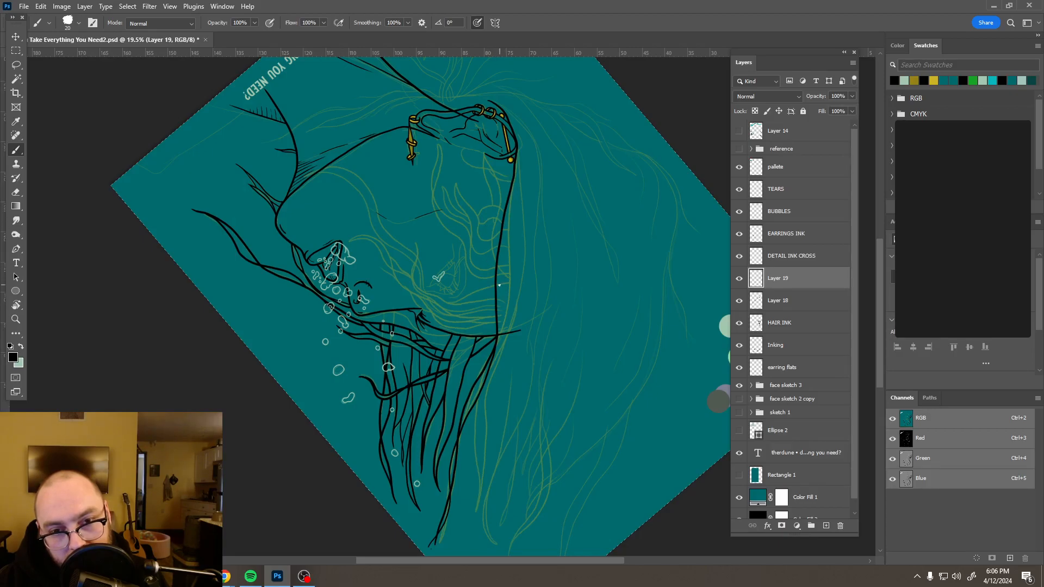
key("ctrl+z")
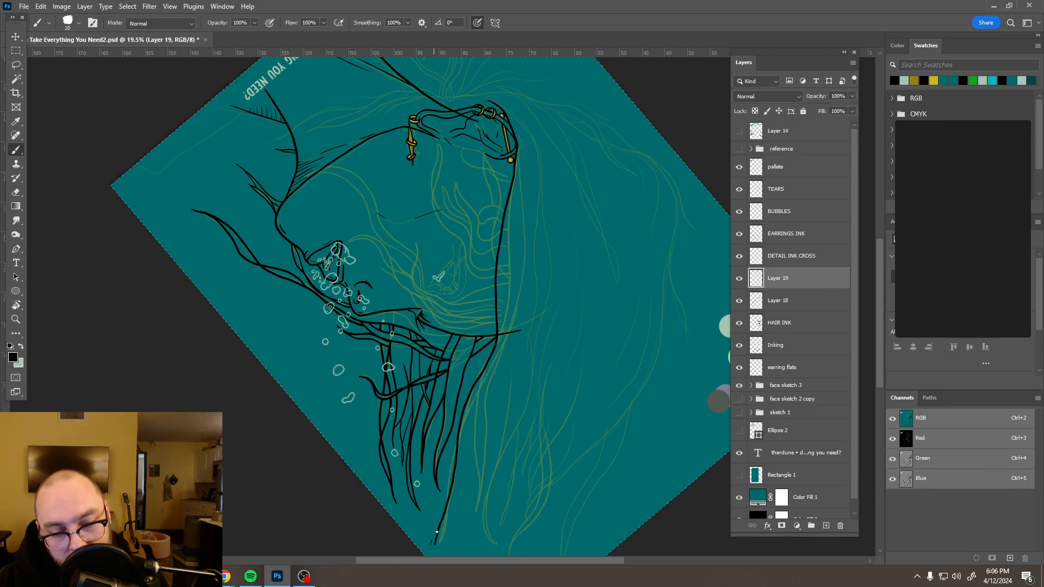
key("ctrl+z")
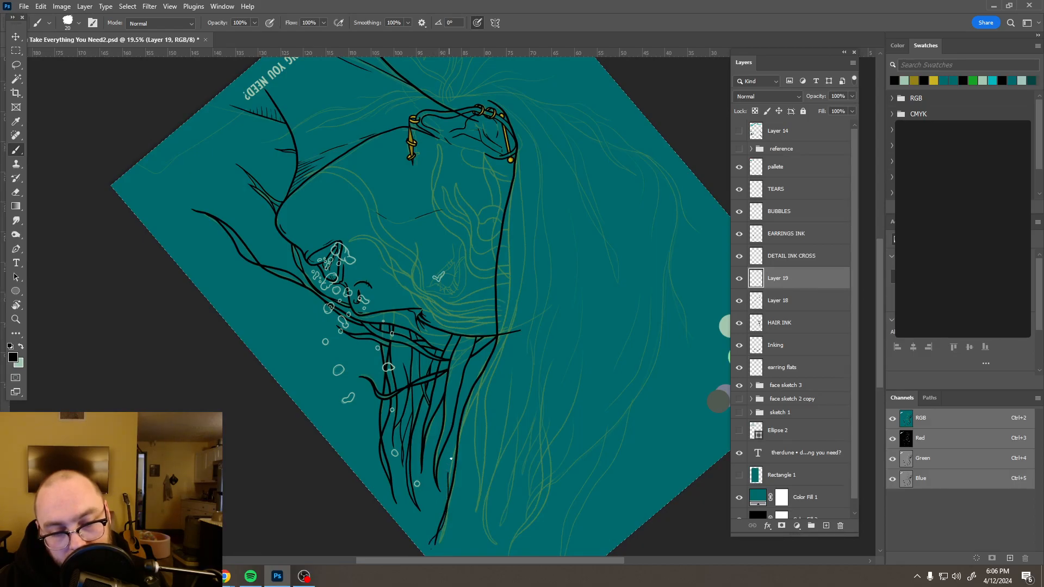
left_click_drag(474, 399, 512, 305)
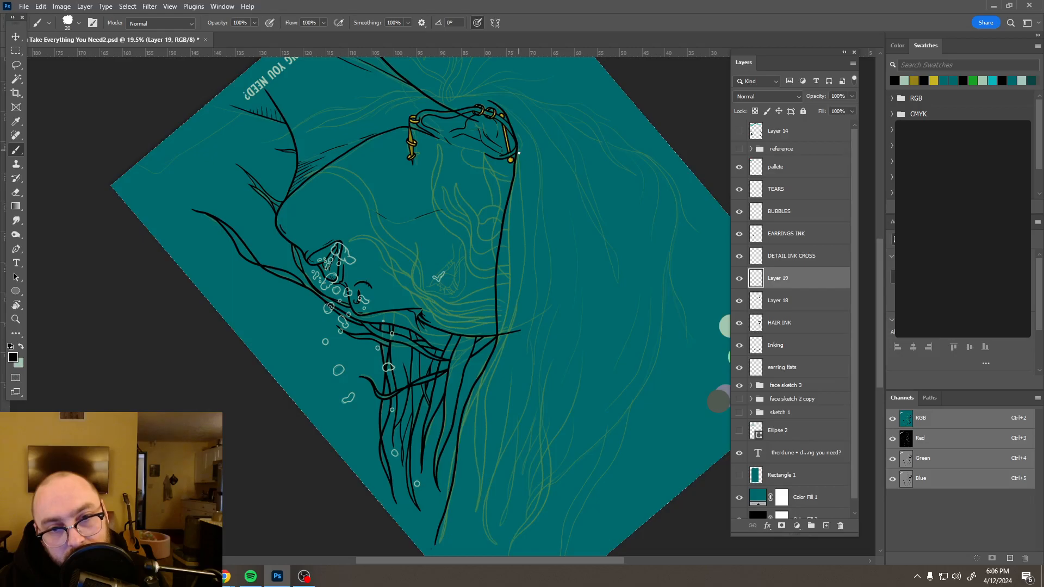
mouse_move(520, 164)
left_mouse_down()
mouse_move(519, 294)
mouse_move(458, 435)
mouse_move(436, 545)
left_mouse_up()
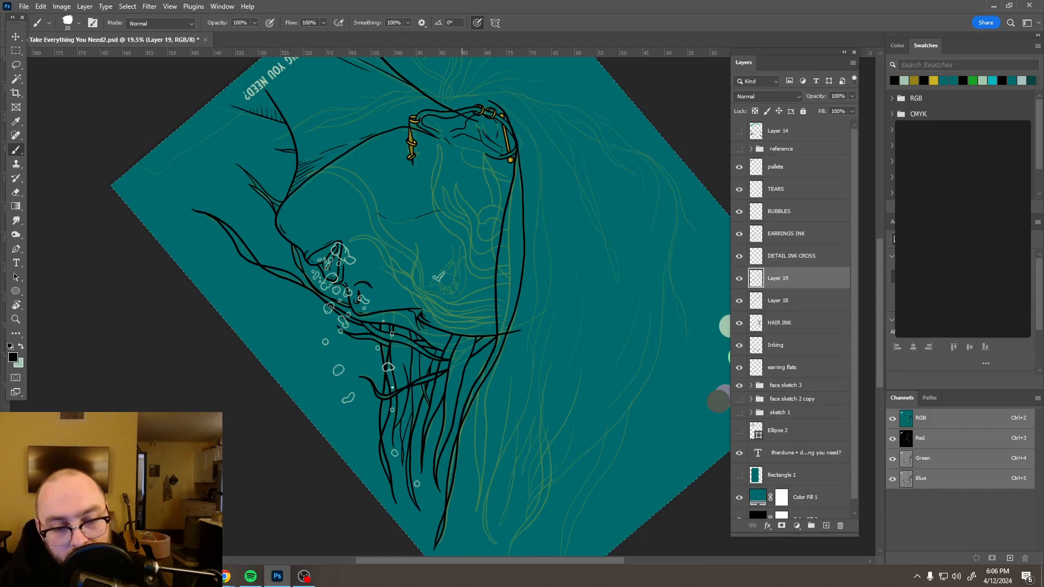
- Compare the two long strands with Layer 18 hidden and shown, and delete Layer 18
scroll(415, 280, "down", 3)
key("r")
left_click_drag(511, 236, 343, 314)
scroll(397, 304, "up", 5)
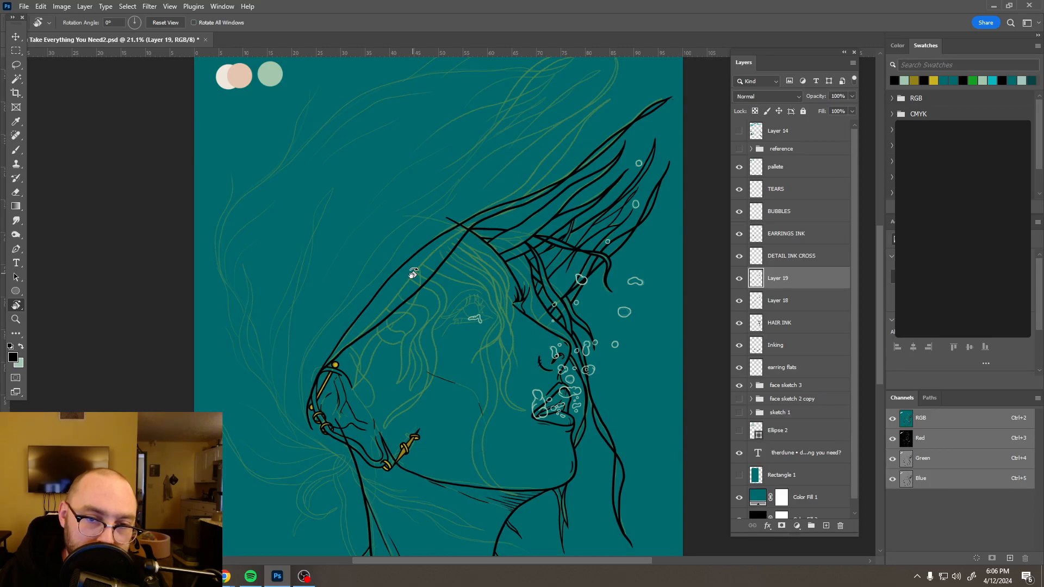
scroll(482, 220, "up", 5)
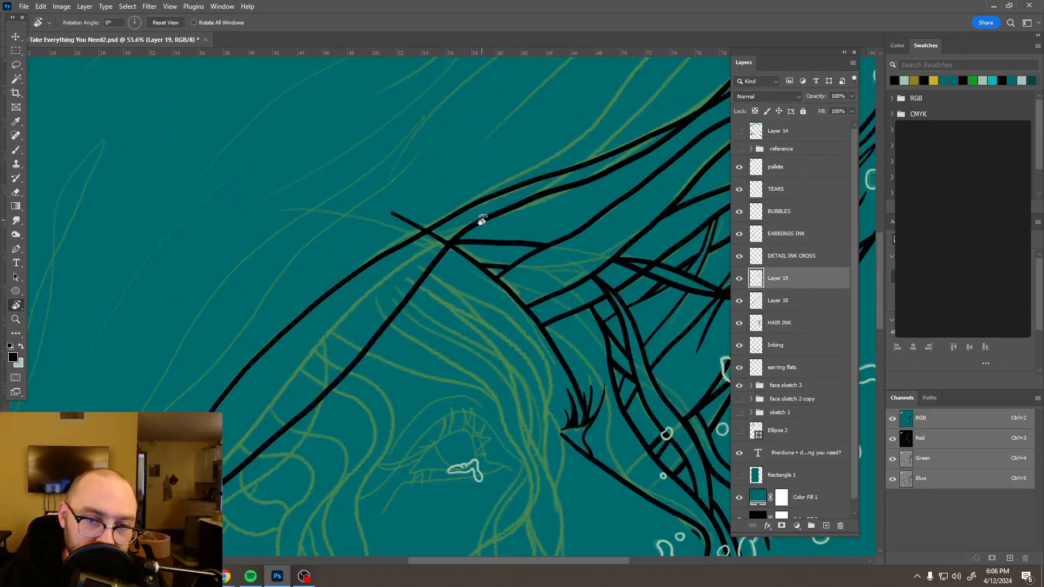
scroll(483, 220, "down", 6)
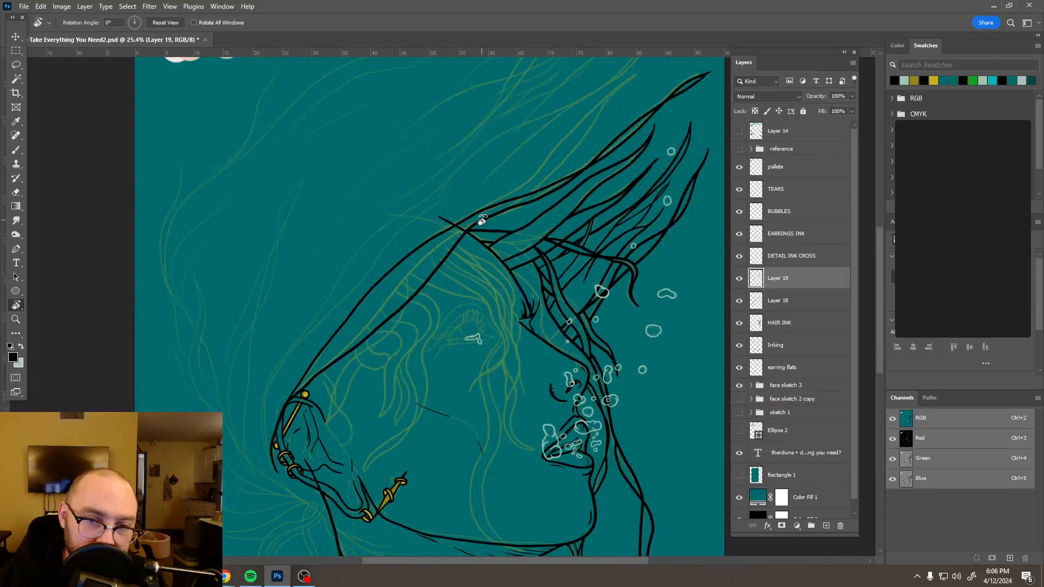
scroll(483, 220, "down", 1)
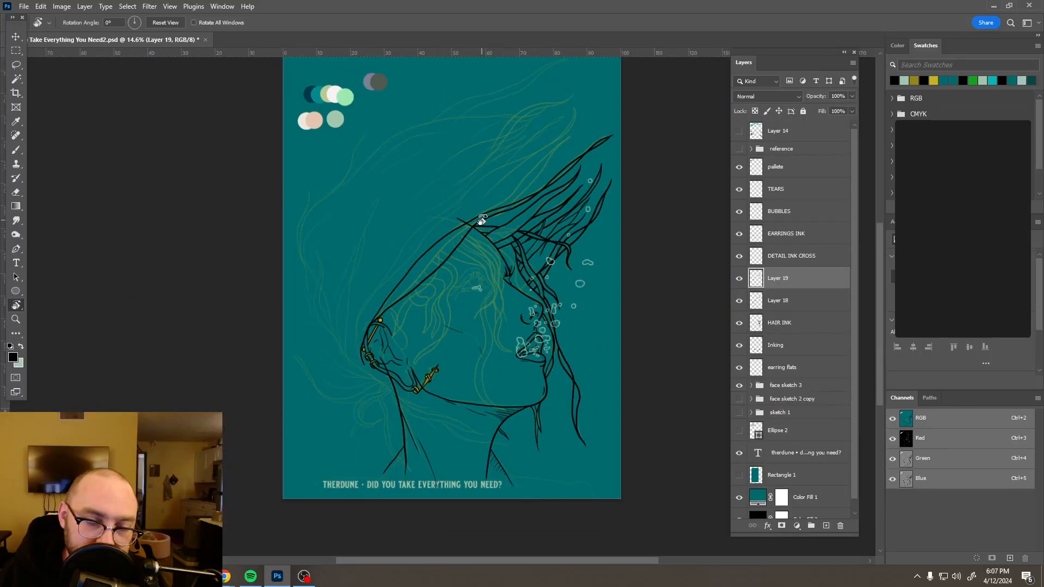
left_click(739, 302)
left_click(738, 302)
mouse_move(829, 304)
left_mouse_down()
mouse_move(808, 309)
mouse_move(842, 525)
left_mouse_up()
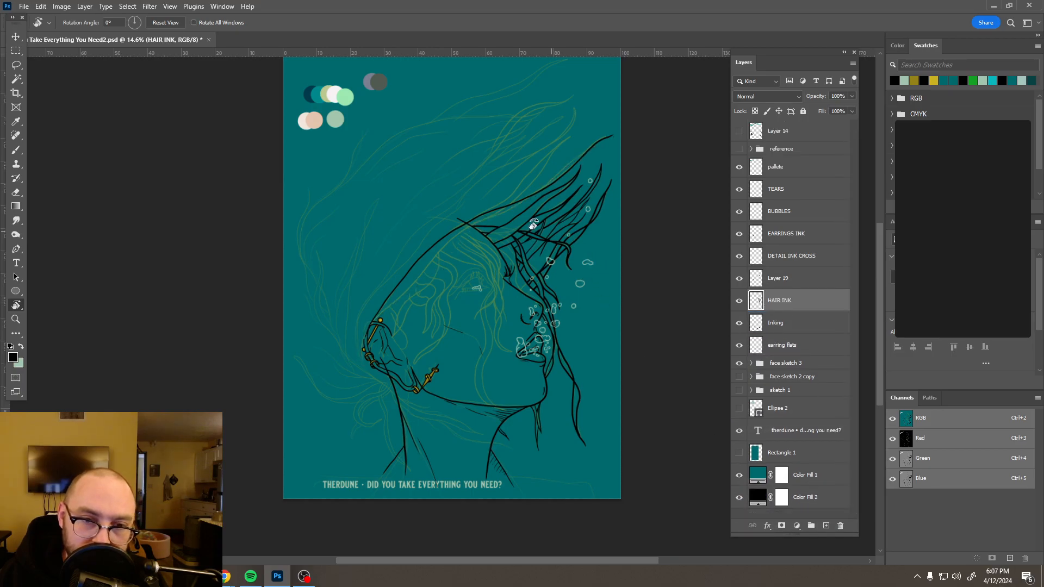
- Turn the canvas nearly upside down and bring the forehead hairline crossing into close view with the inking brush active
scroll(533, 224, "down", 2)
scroll(533, 224, "down", 1)
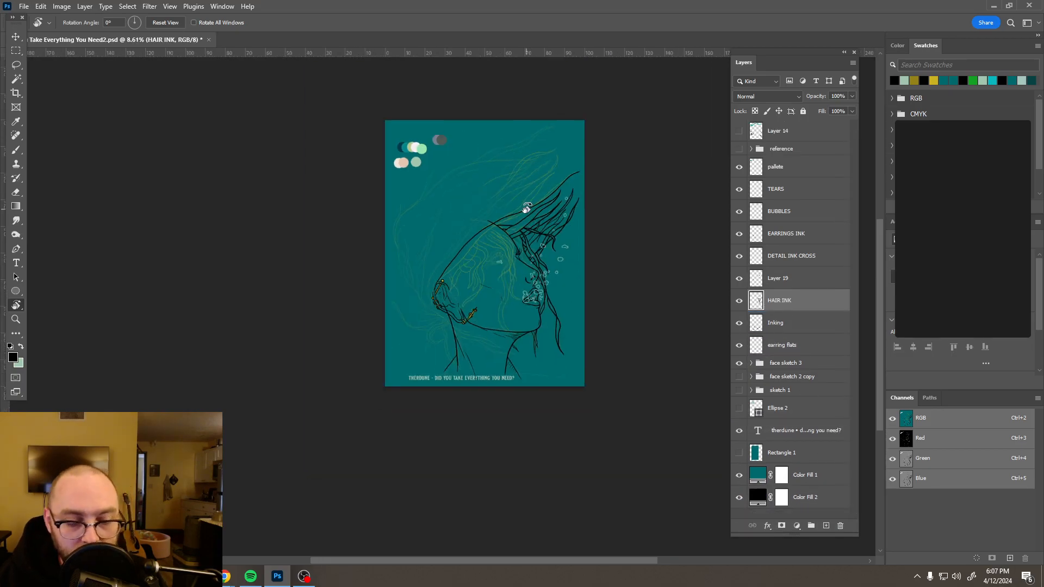
mouse_move(555, 159)
left_mouse_down()
mouse_move(571, 395)
mouse_move(611, 310)
mouse_move(554, 427)
mouse_move(451, 418)
mouse_move(472, 341)
left_mouse_up()
key("b")
scroll(470, 324, "up", 6)
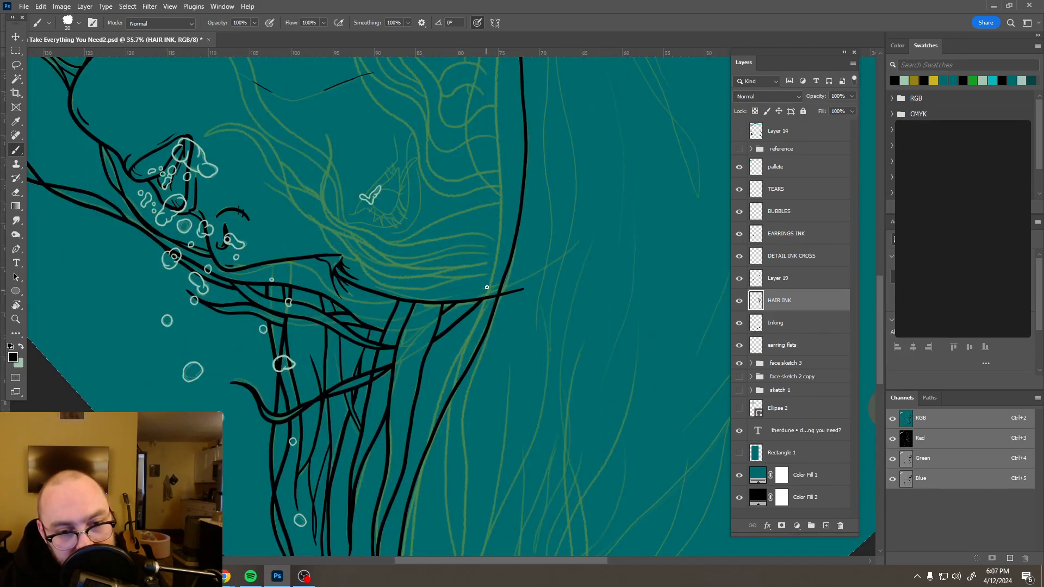
left_click_drag(487, 287, 482, 311)
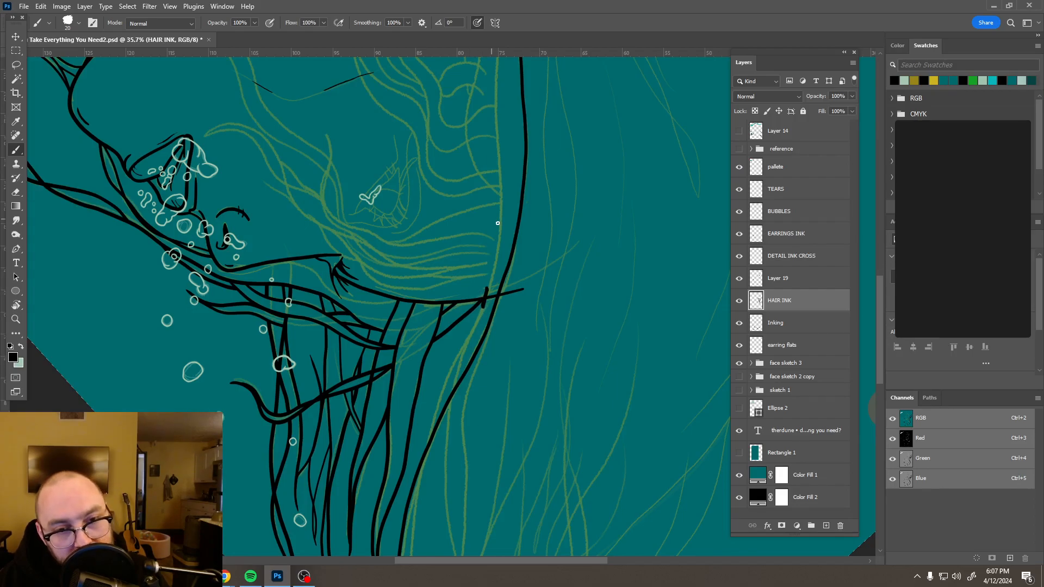
left_click_drag(501, 201, 454, 342)
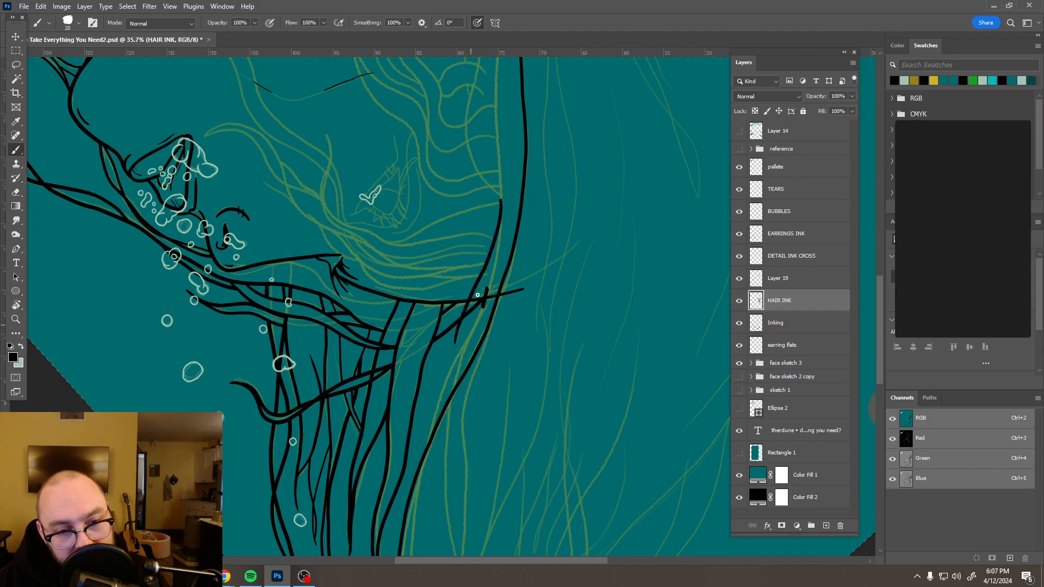
mouse_move(479, 298)
left_mouse_down()
mouse_move(488, 303)
mouse_move(484, 293)
left_mouse_up()
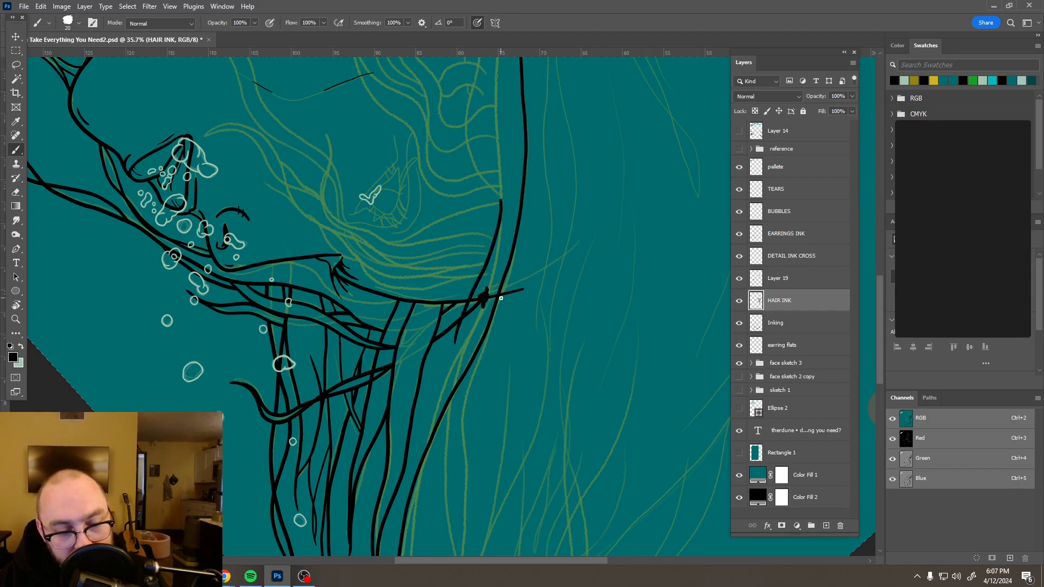
key("ctrl+z")
key("ctrl+z")
key("ctrl+z")
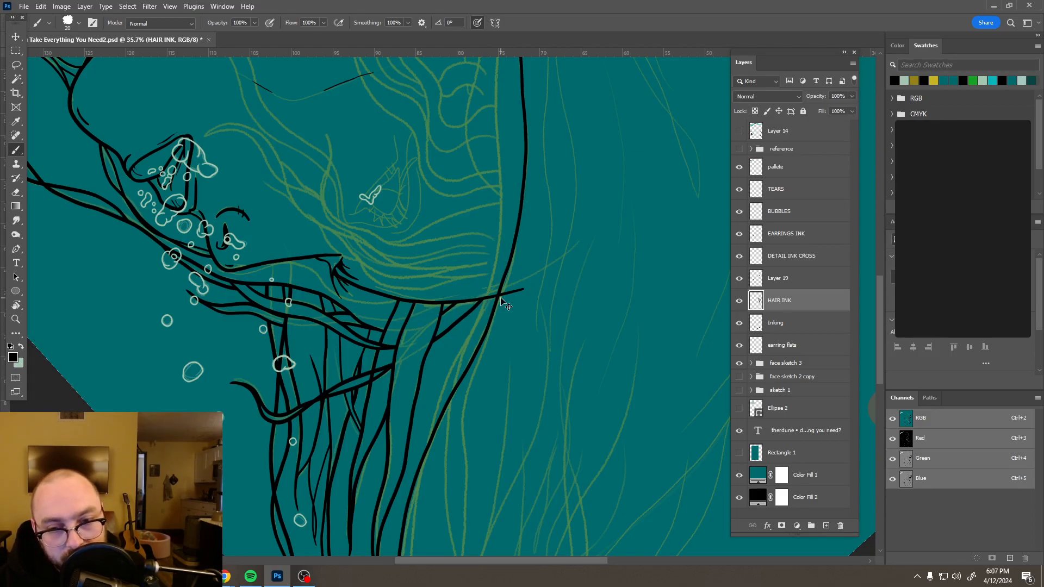
- Add a new layer above HAIR INK and ink a thin inner strand following the long hair outline toward its tip
left_click(827, 526)
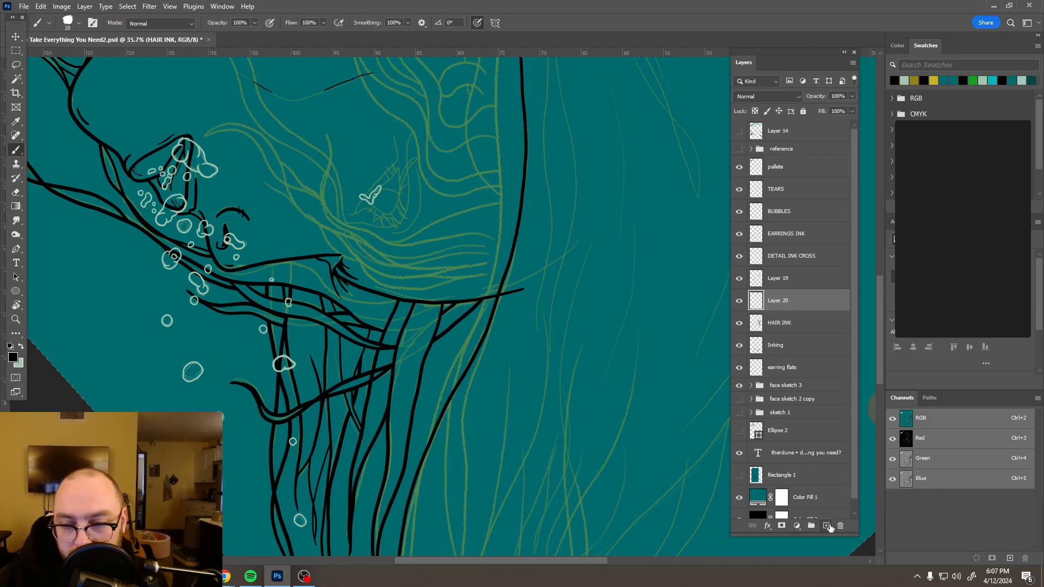
scroll(613, 288, "down", 4)
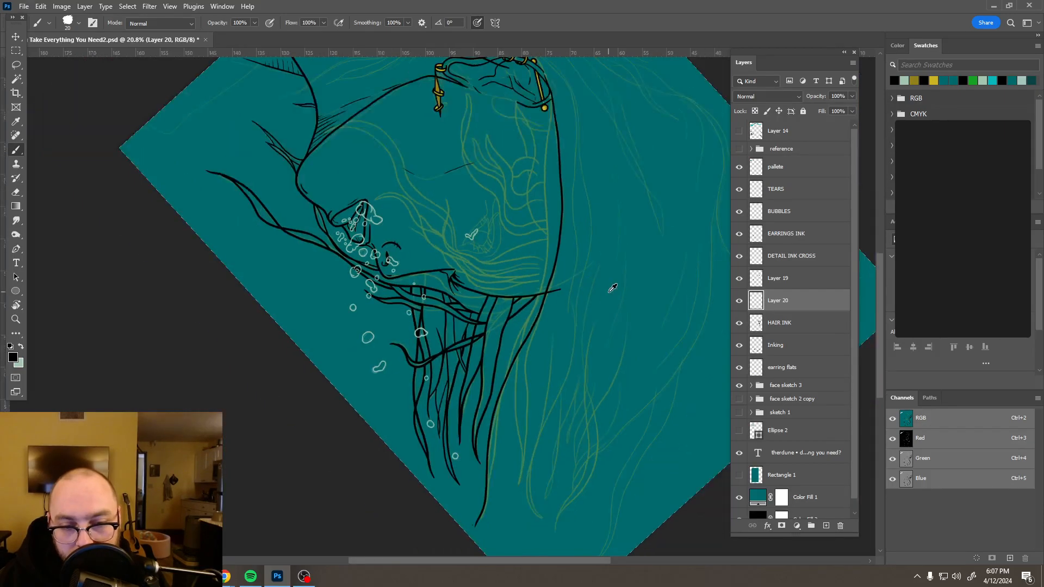
scroll(613, 288, "down", 1)
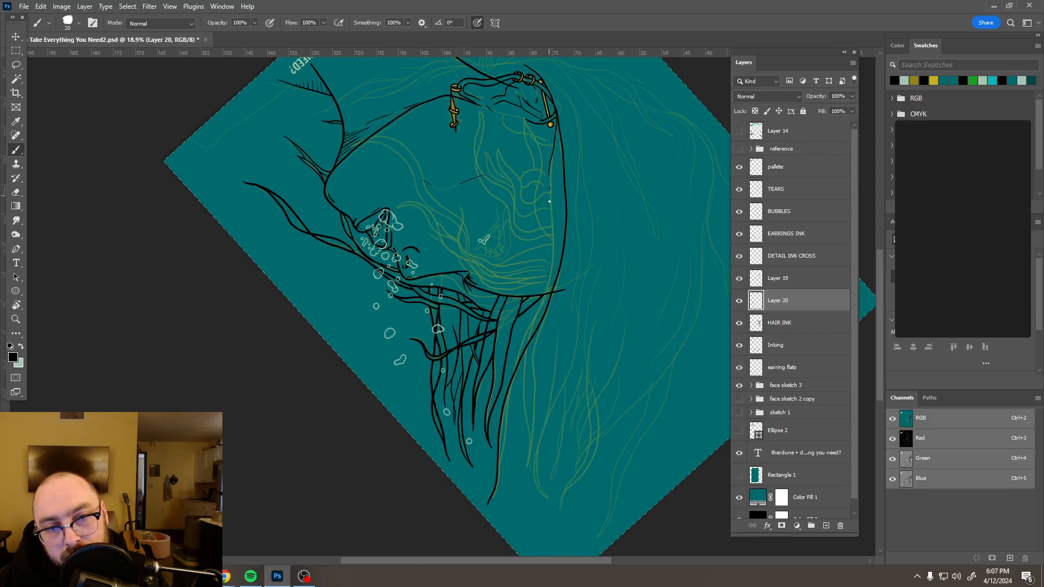
left_click_drag(542, 262, 539, 302)
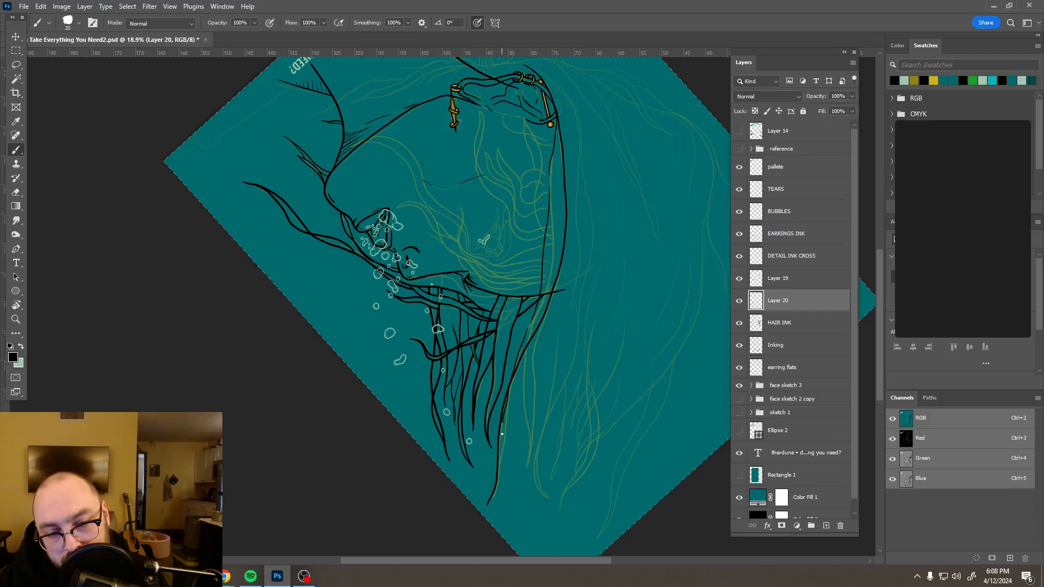
key("ctrl+z")
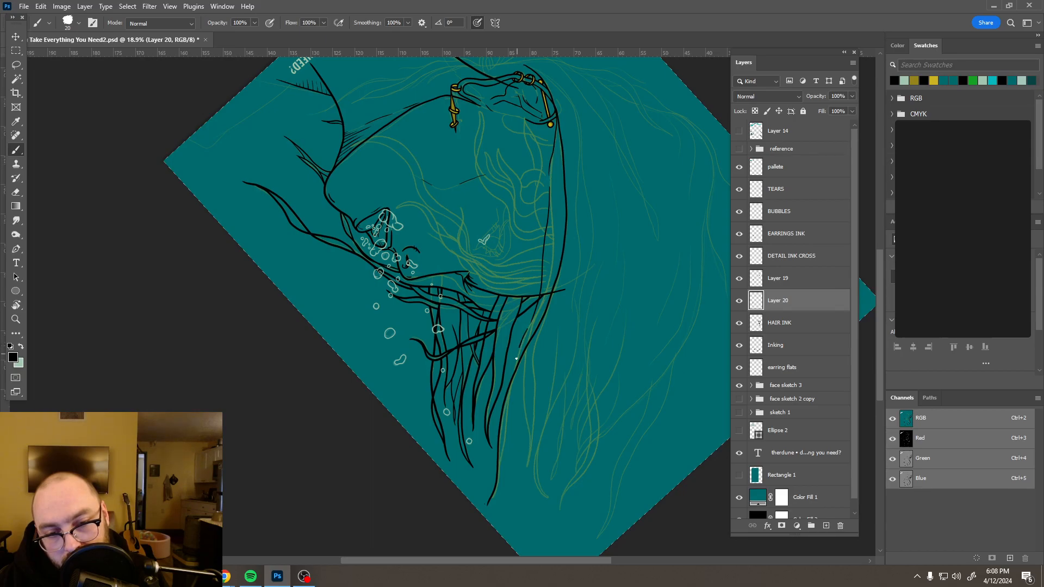
left_click_drag(509, 392, 497, 470)
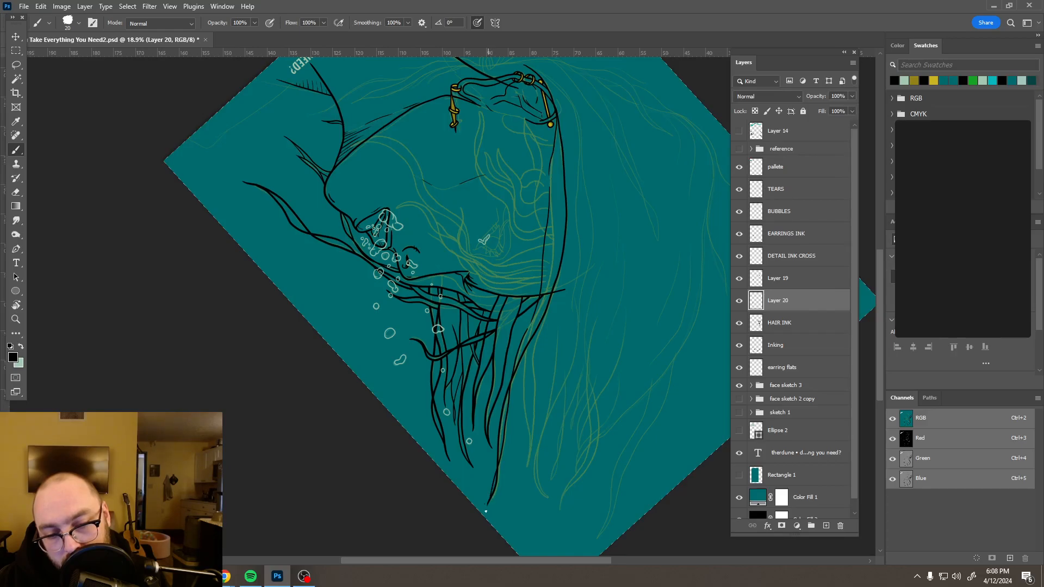
- Turn the canvas upright and review the inked portrait with the face sketch 3 group hidden and shown
scroll(512, 271, "down", 5)
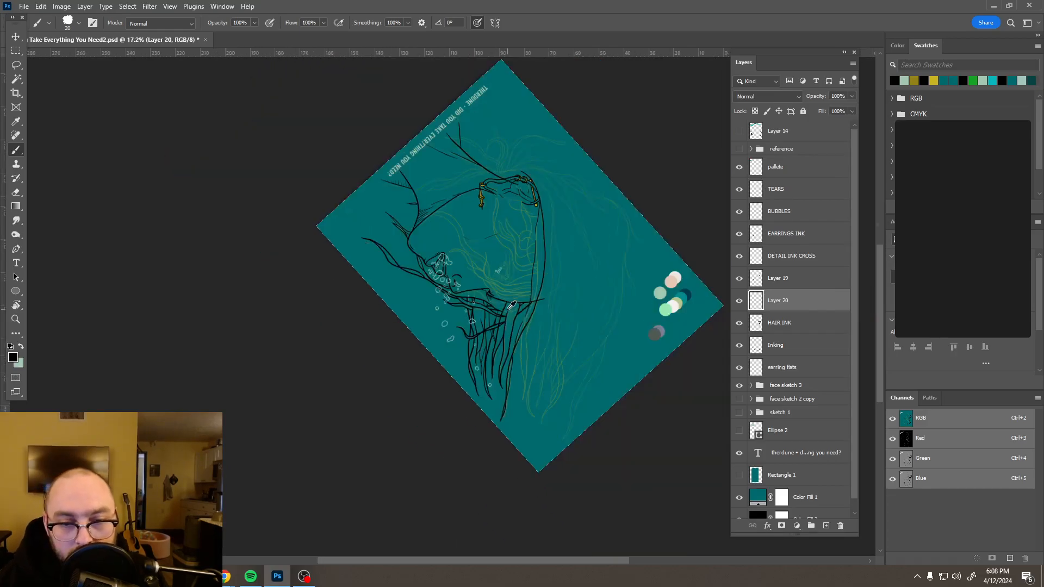
scroll(512, 271, "down", 1)
key("r")
left_click_drag(397, 268, 459, 411)
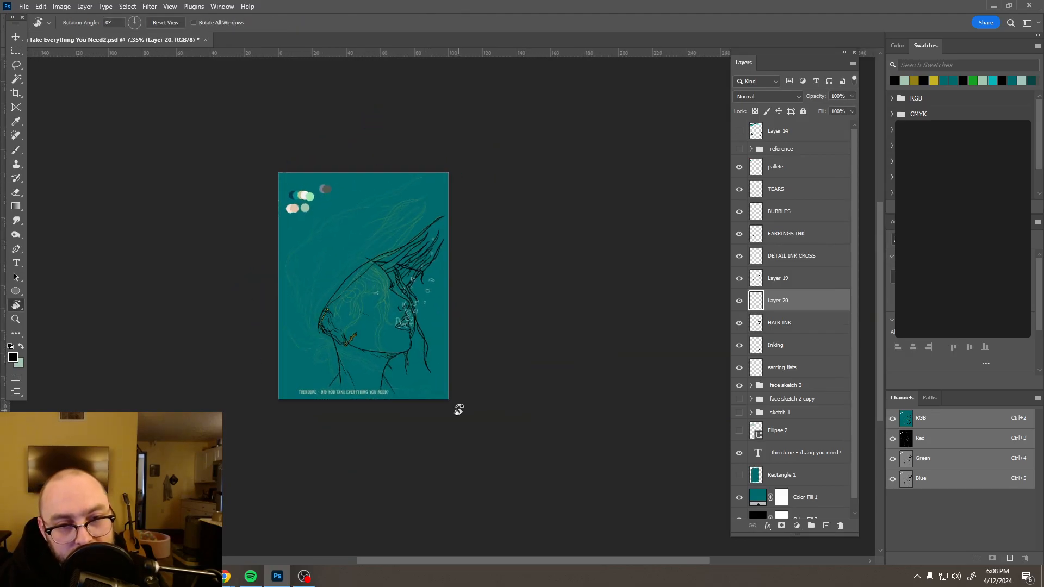
key("b")
scroll(380, 270, "up", 5)
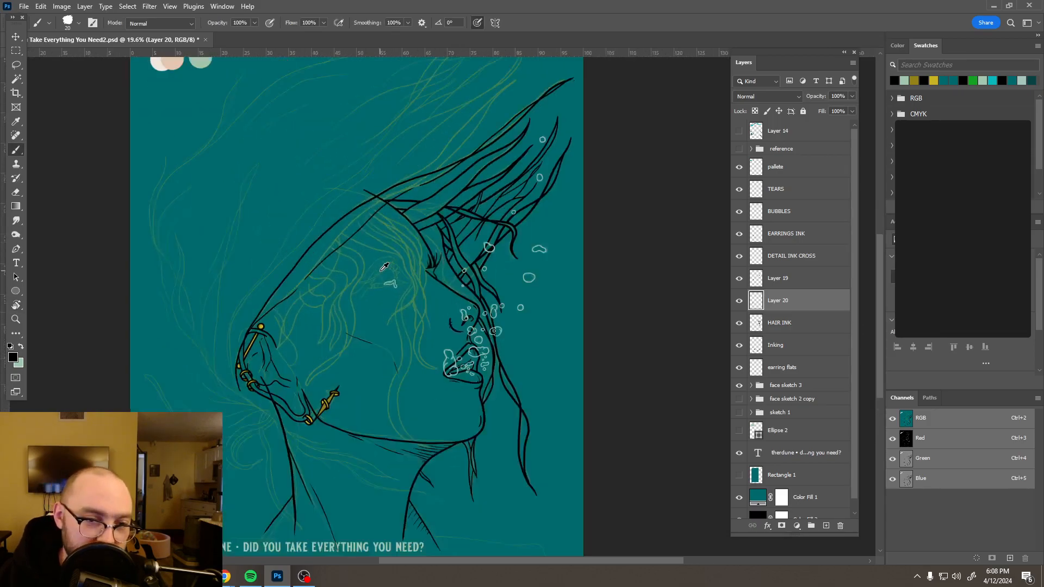
scroll(381, 270, "down", 2)
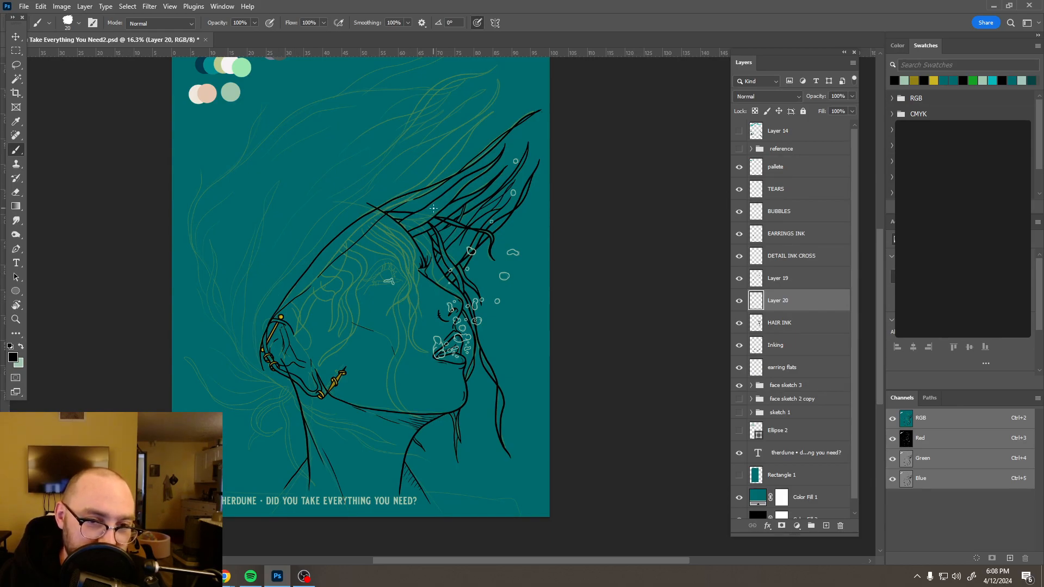
left_click(740, 386)
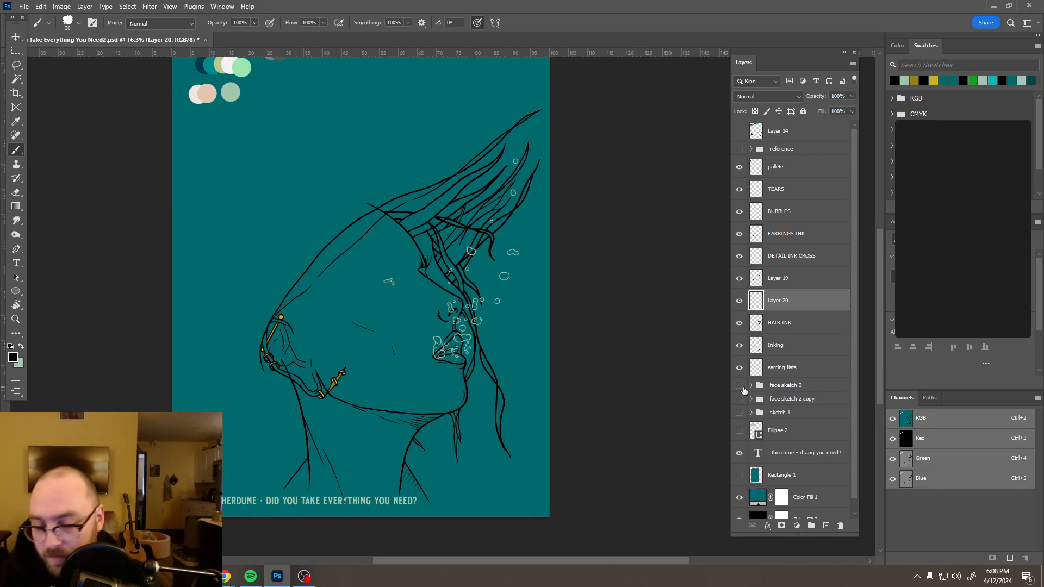
left_click(739, 386)
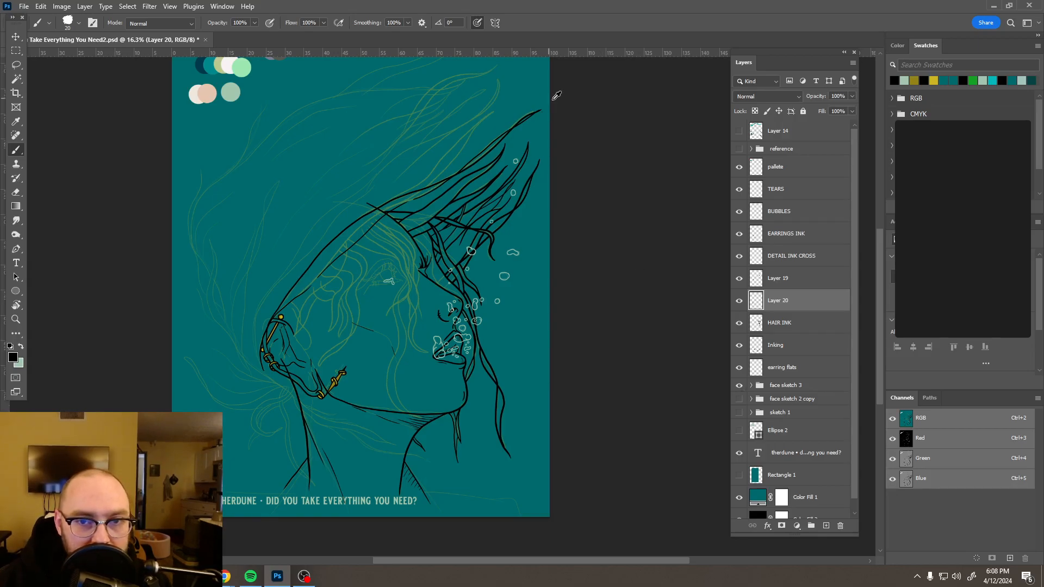
- Erase the stray ink dot beside the tip of the longest hair strand on Layer 19
scroll(556, 96, "up", 5)
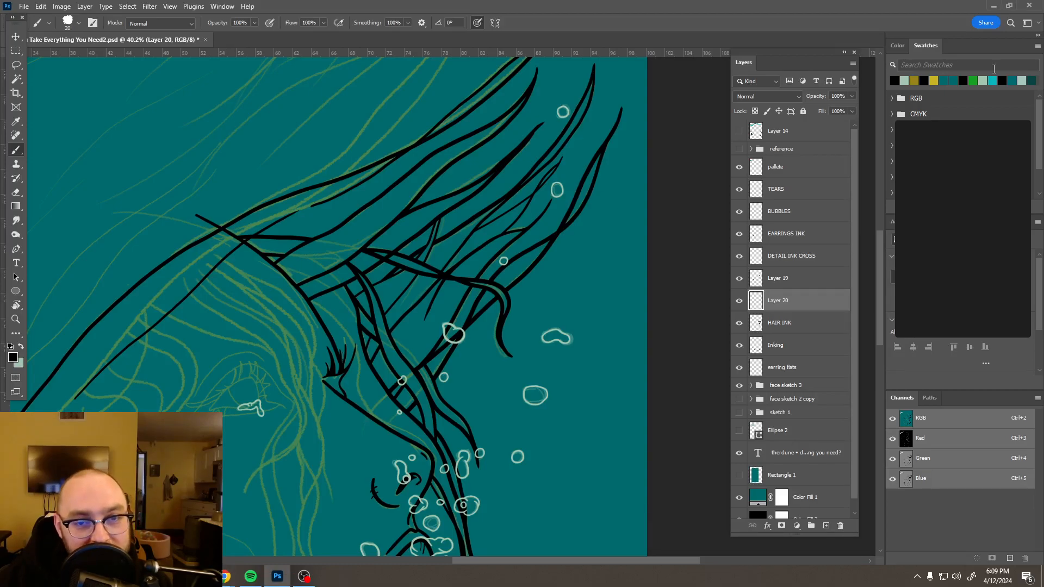
left_click_drag(486, 199, 435, 419)
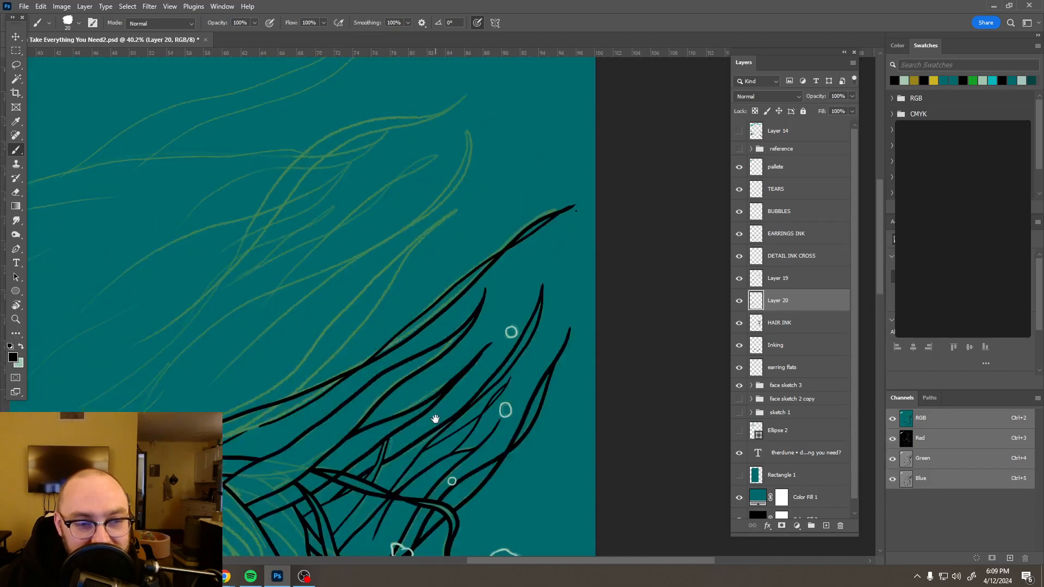
scroll(589, 243, "up", 4)
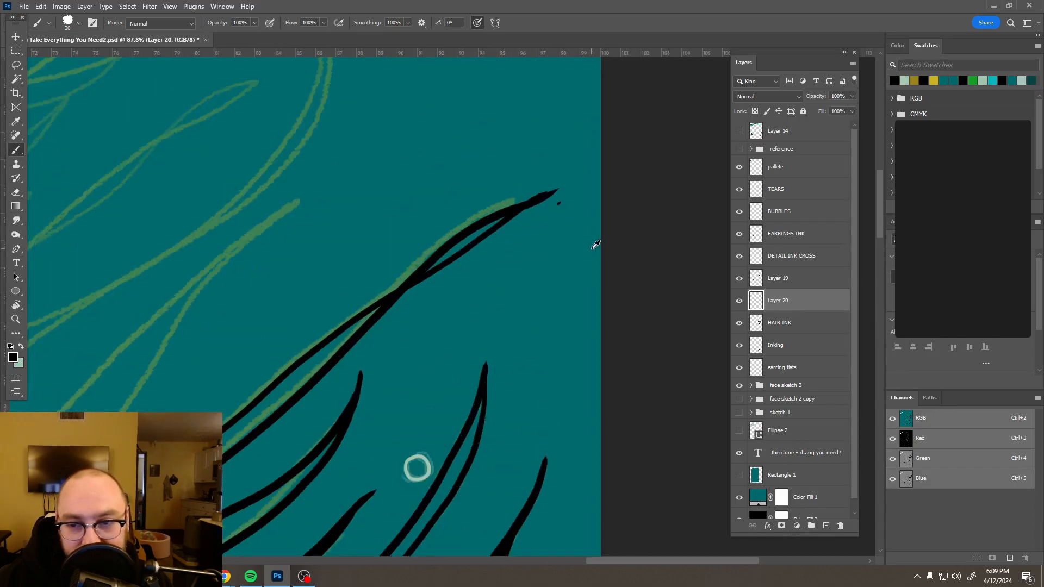
scroll(596, 244, "up", 1)
left_click(739, 301)
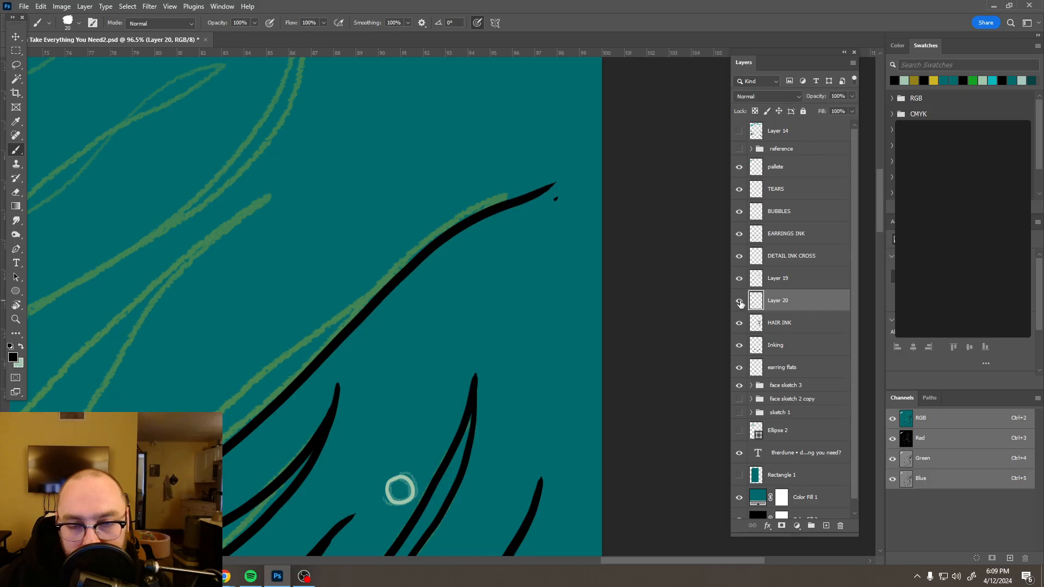
left_click(740, 301)
key("e")
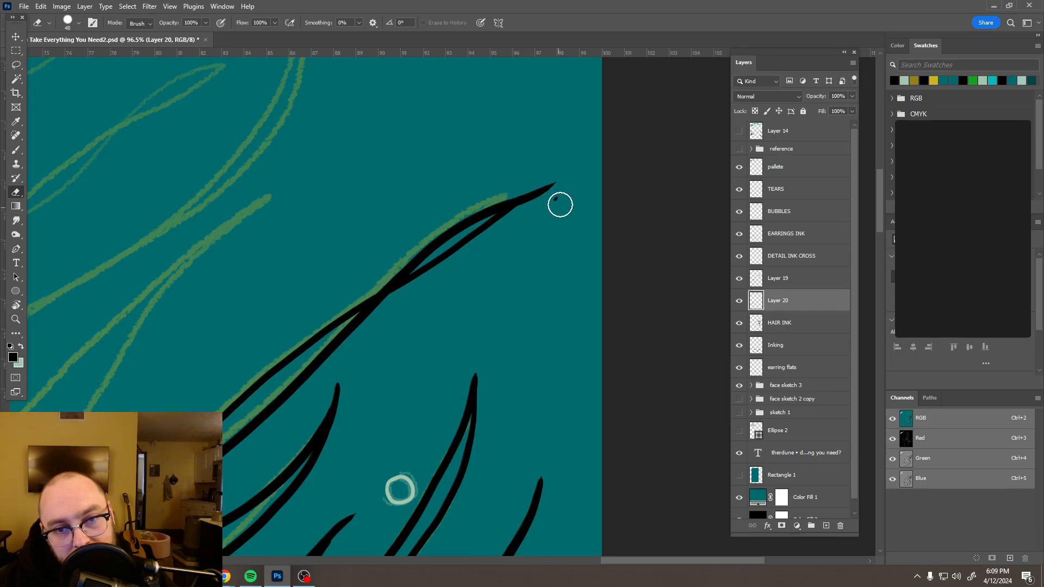
left_click(810, 279)
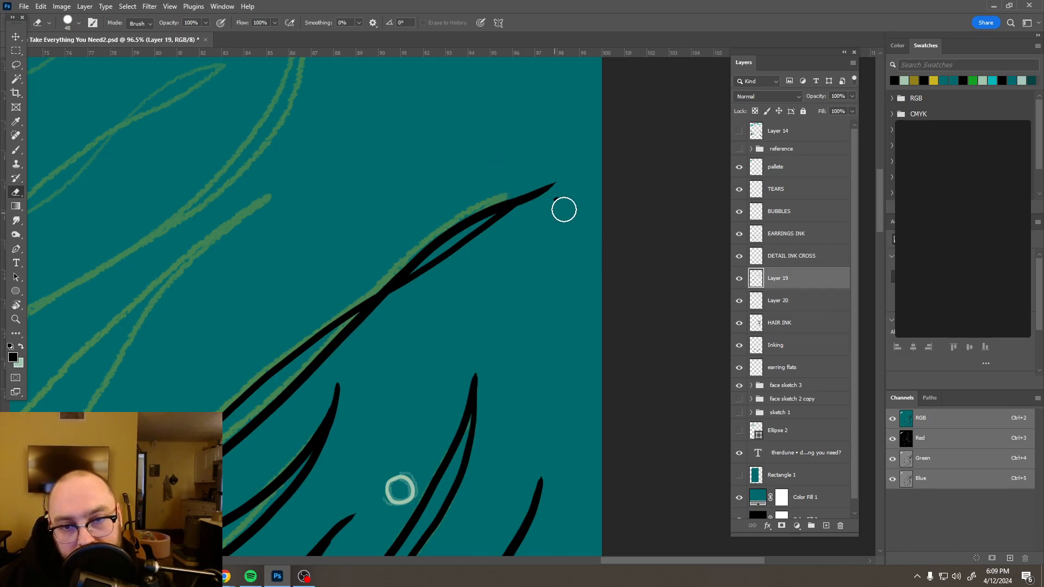
scroll(480, 211, "down", 1)
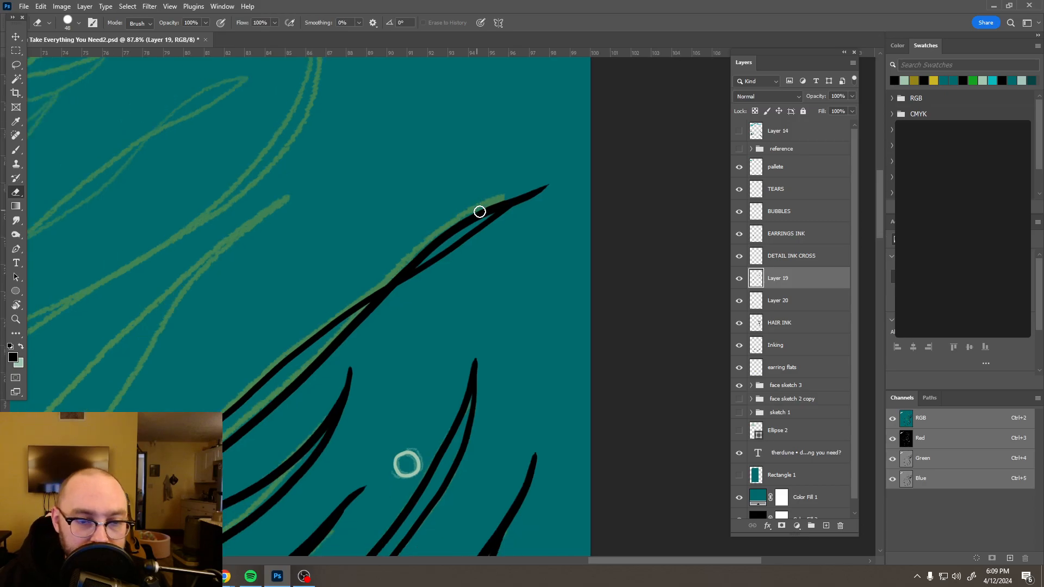
- Move the HAIR INK layer above Layer 19 in the layer stack
scroll(479, 211, "down", 10)
scroll(421, 262, "up", 4)
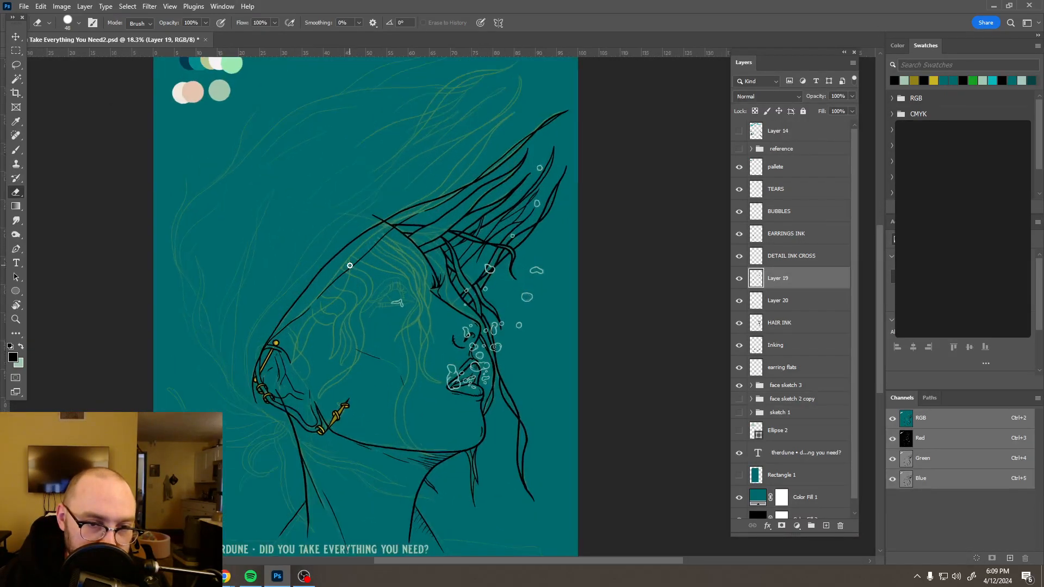
scroll(349, 266, "up", 1)
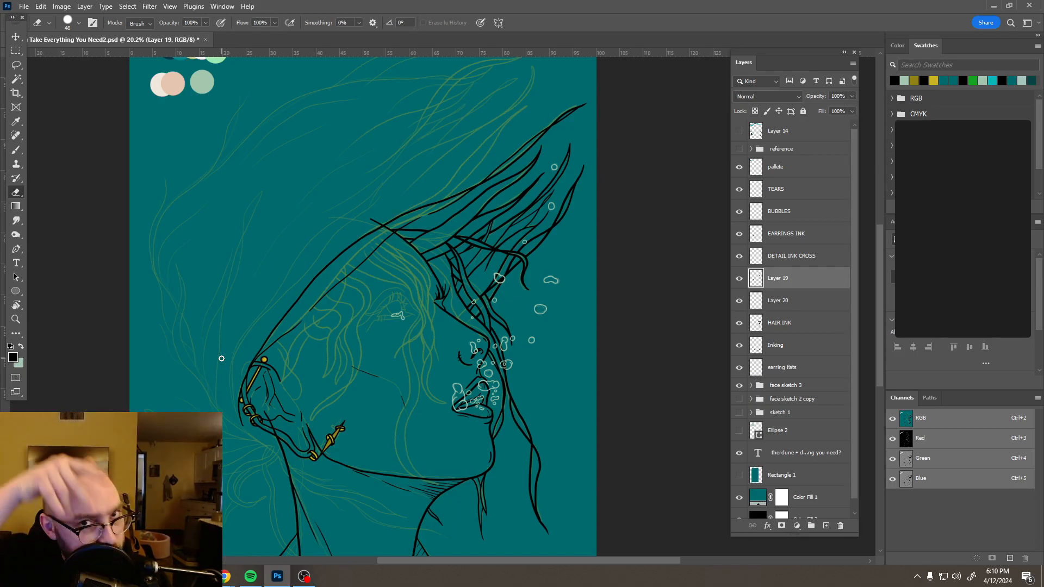
mouse_move(226, 577)
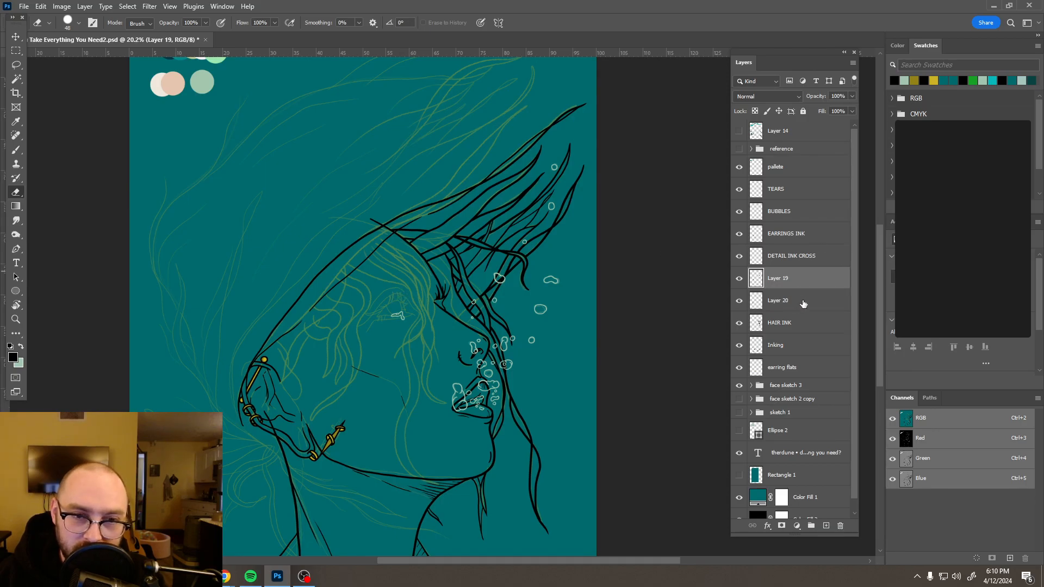
left_click(805, 325, "ctrl")
left_click_drag(810, 332, 815, 272)
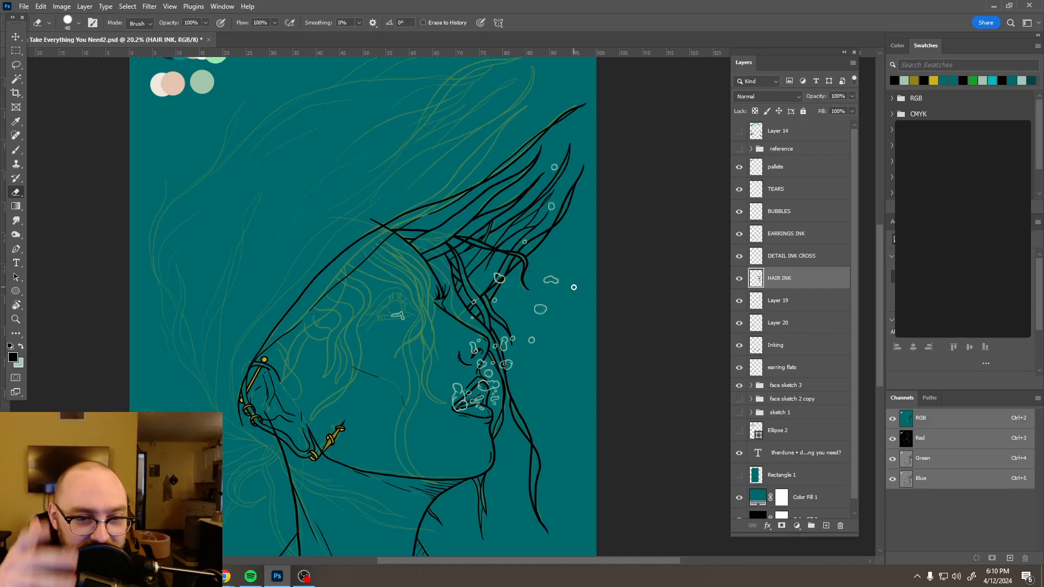
left_click(783, 327, "ctrl")
left_click(808, 308, "ctrl")
right_click(813, 297)
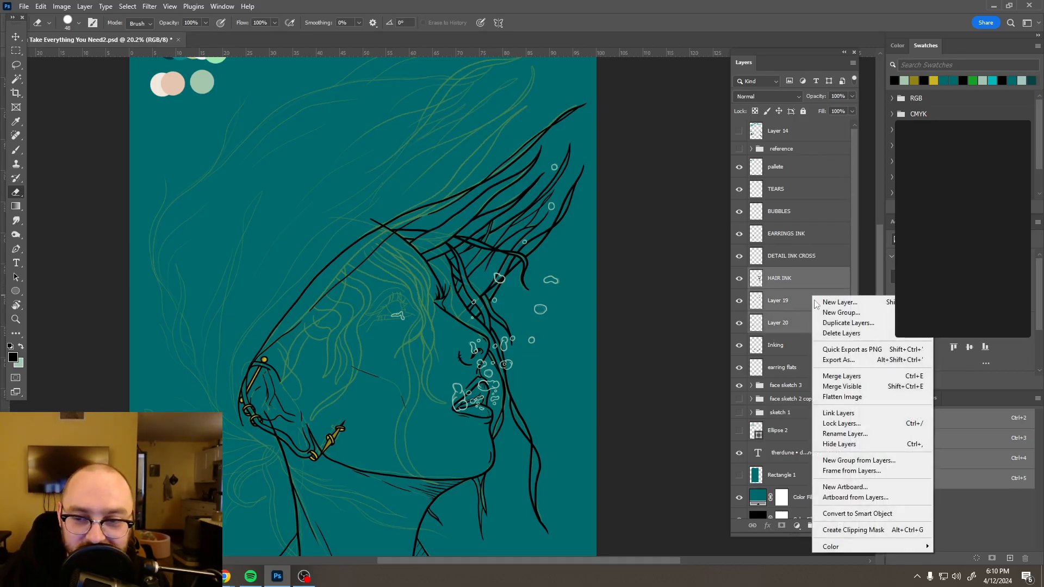
left_click(843, 376)
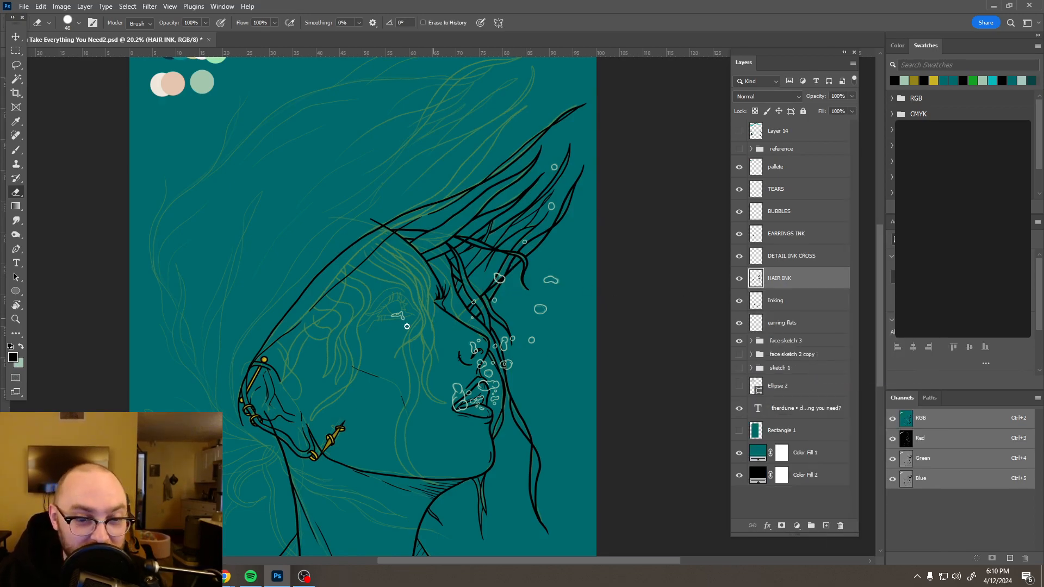
left_click_drag(383, 326, 408, 302)
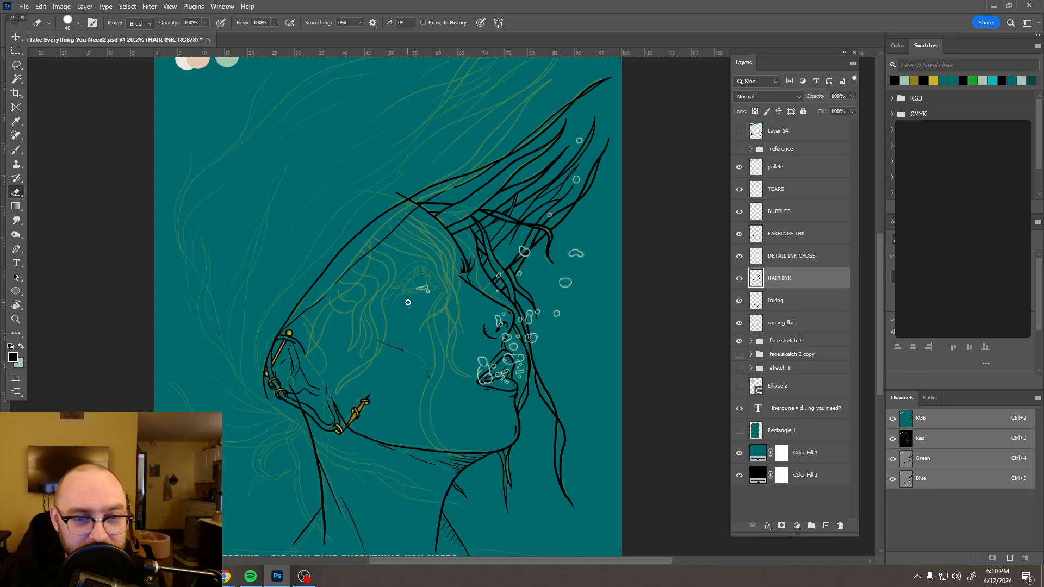
scroll(407, 300, "down", 2)
scroll(419, 212, "up", 5)
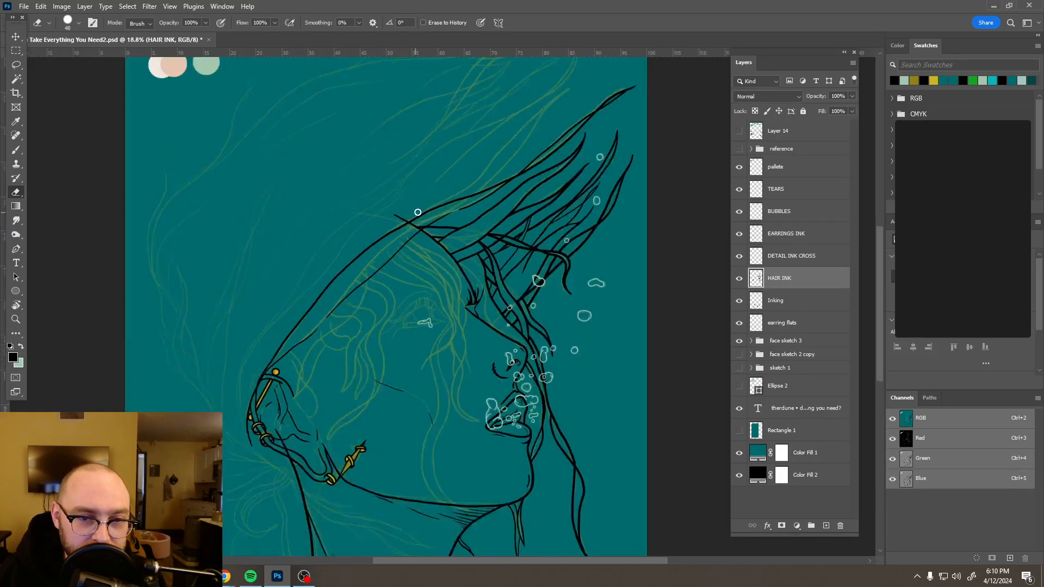
scroll(419, 212, "up", 3)
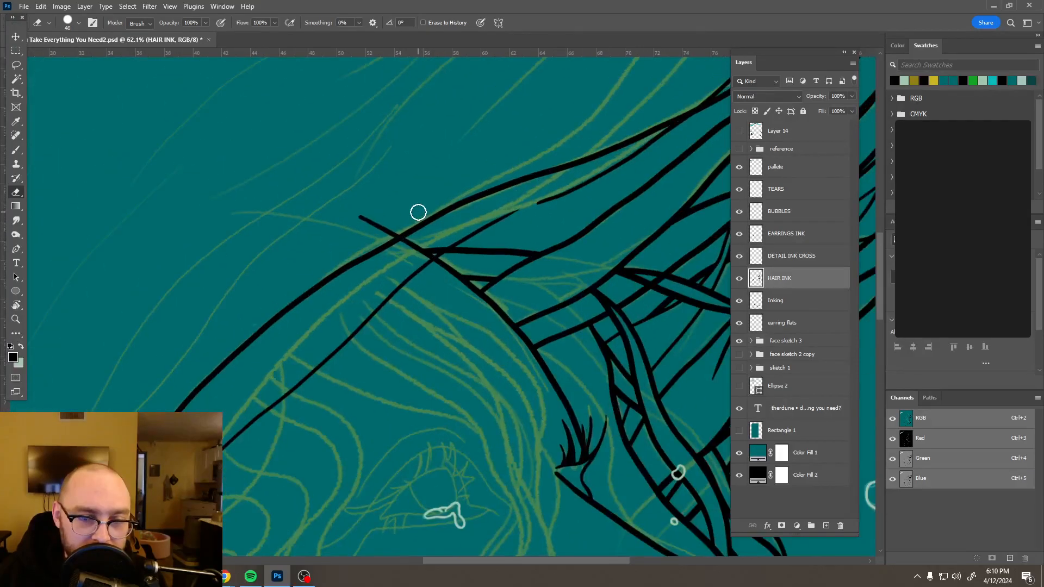
key("ctrl+z")
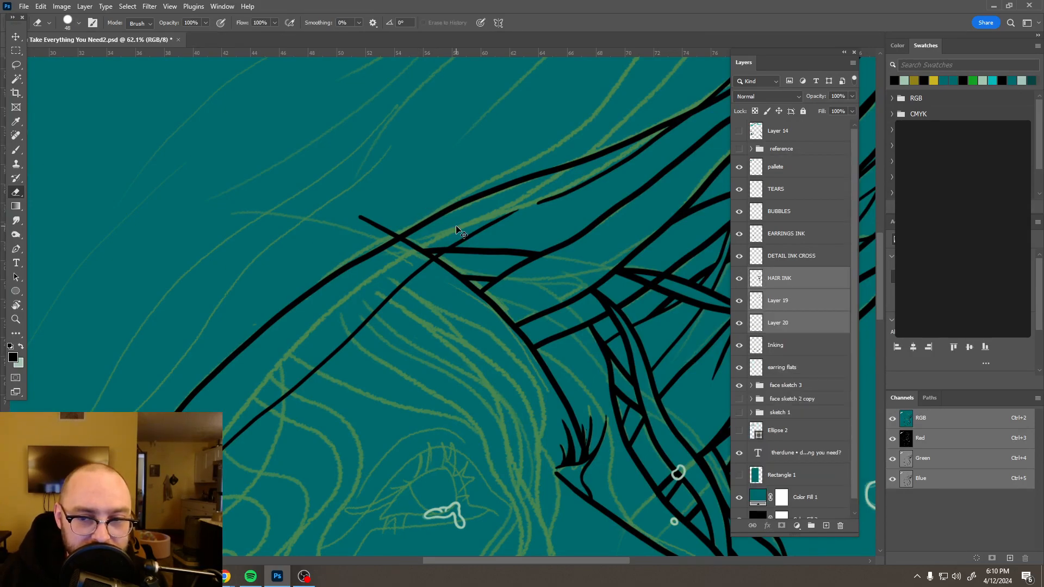
- Erase the strand overshoot beyond the forehead junction on the HAIR INK layer with a 13 px eraser
left_click(784, 287)
left_click(740, 279)
left_click(740, 279)
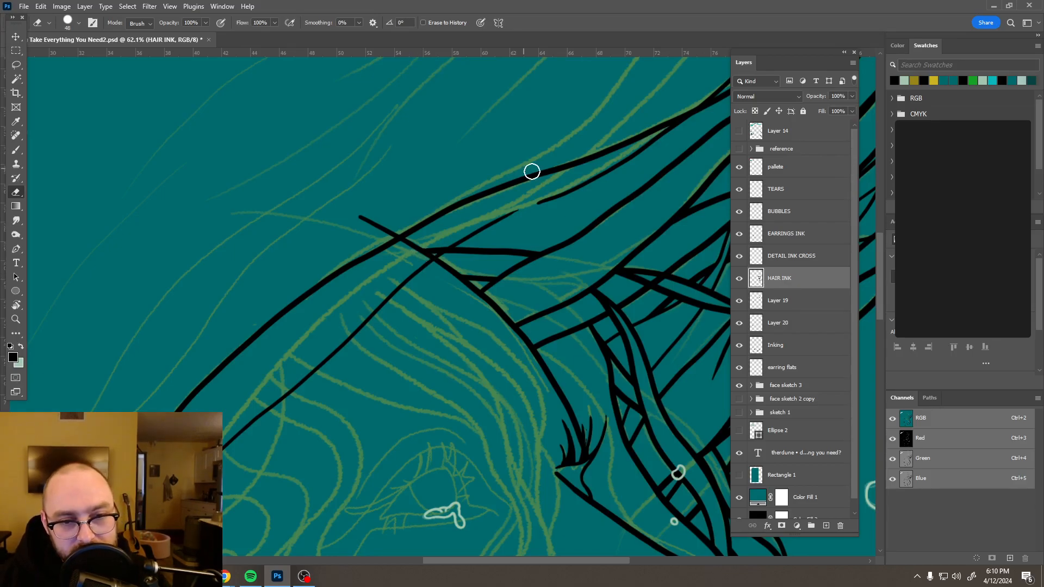
scroll(452, 233, "up", 5)
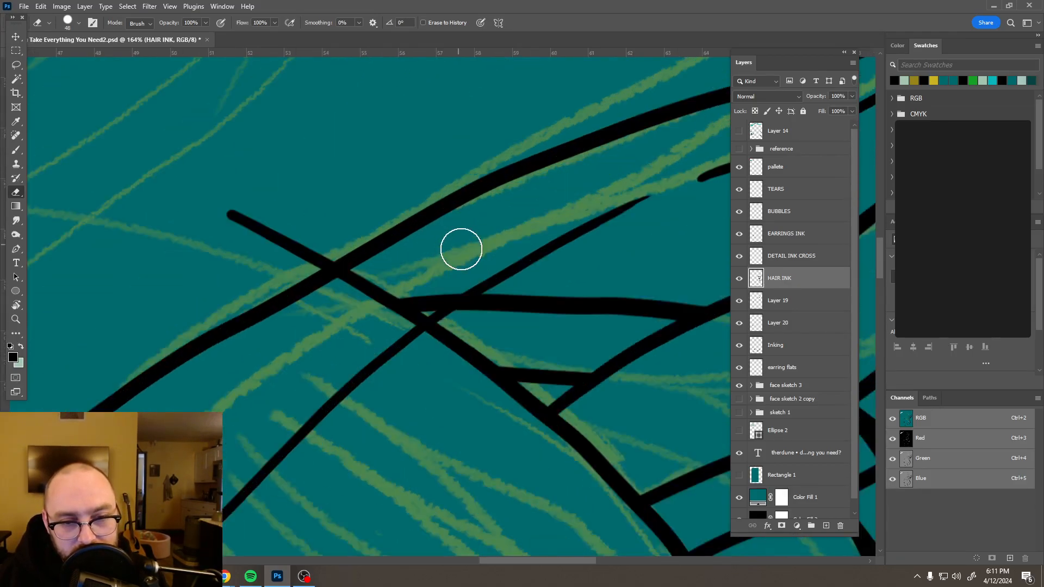
right_click(441, 252, "alt")
left_click_drag(442, 253, 448, 250)
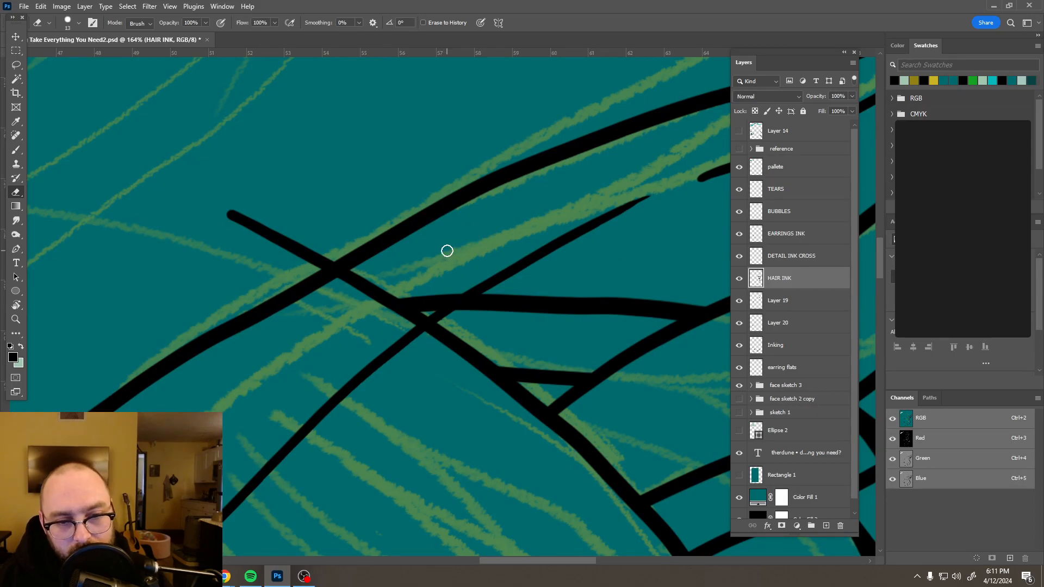
mouse_move(458, 292)
left_mouse_down()
mouse_move(419, 317)
mouse_move(433, 300)
mouse_move(443, 294)
left_mouse_up()
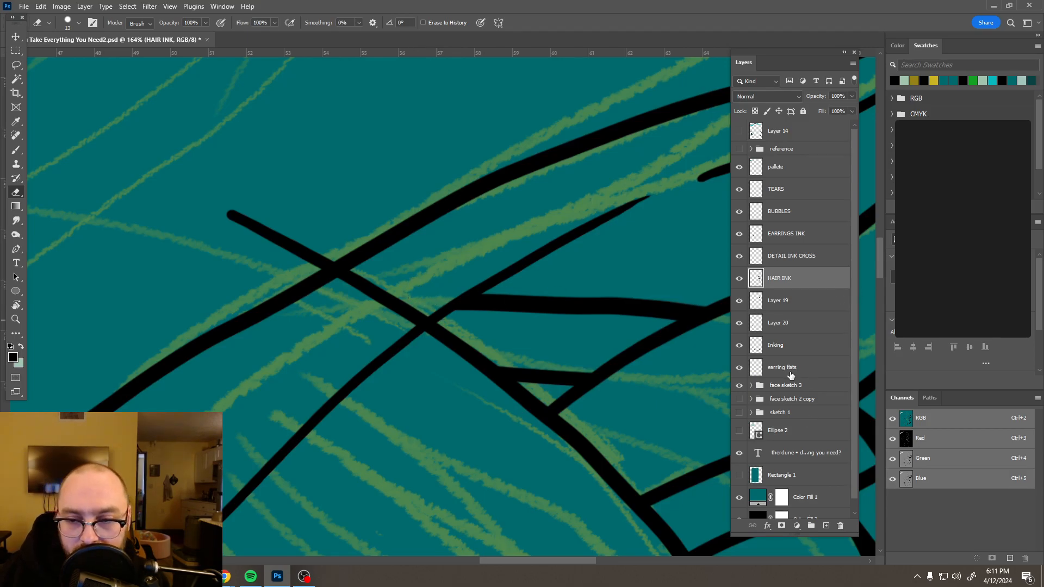
- Erase the upper end of the forehead line where it overshoots the hair strands on the Inking layer, using a 27 px eraser
left_click(791, 347)
left_click_drag(229, 217, 403, 309)
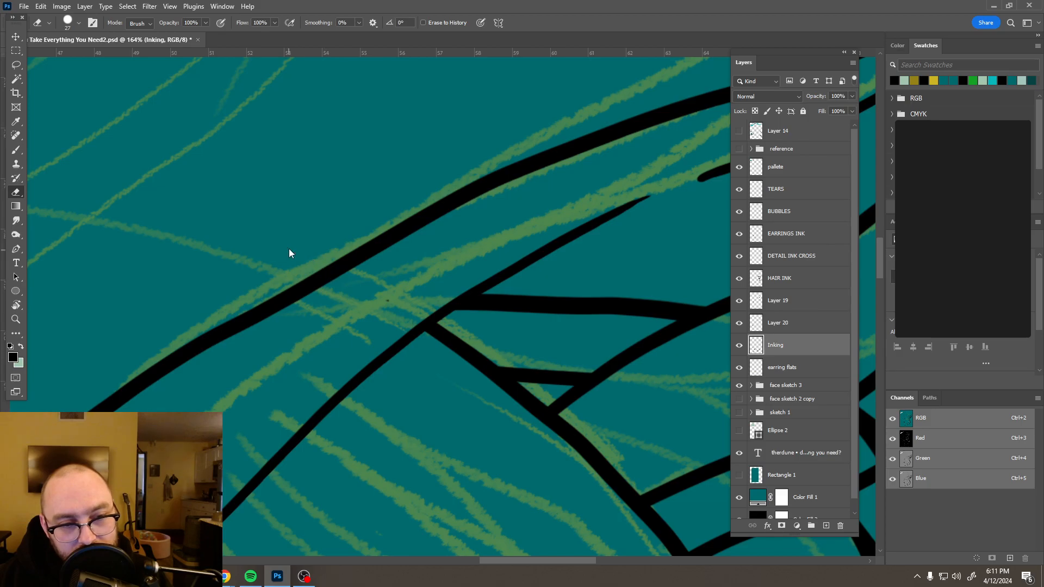
scroll(384, 302, "down", 4)
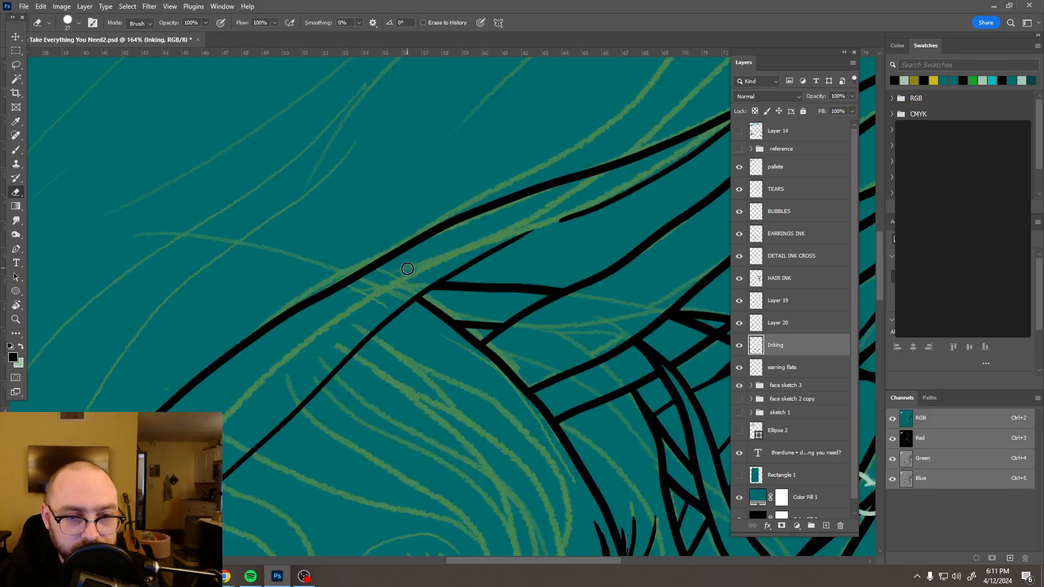
scroll(406, 269, "down", 4)
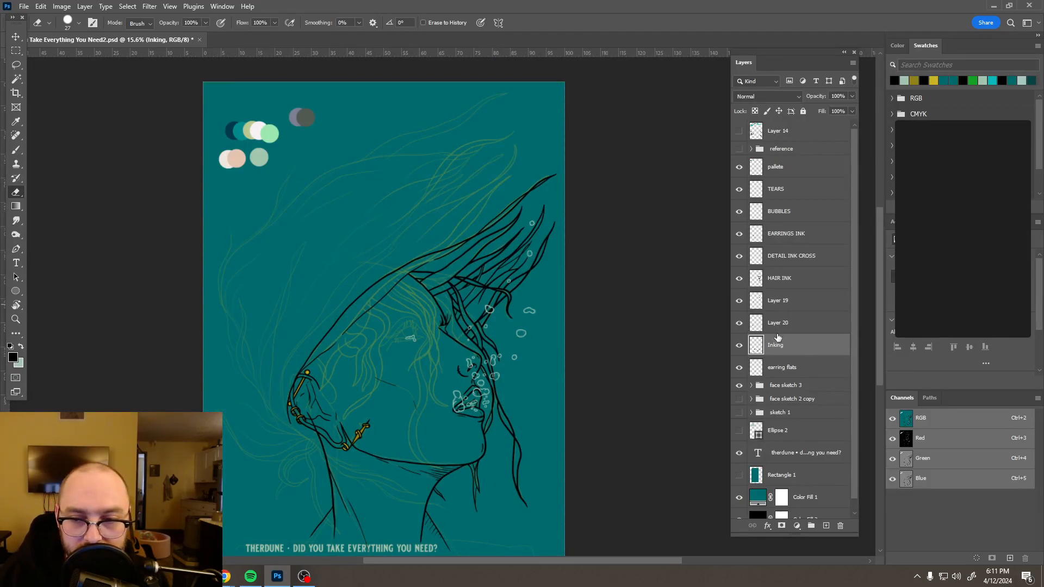
left_click_drag(805, 342, 806, 300)
left_click(803, 345, "shift")
right_click(801, 338)
left_click(792, 323)
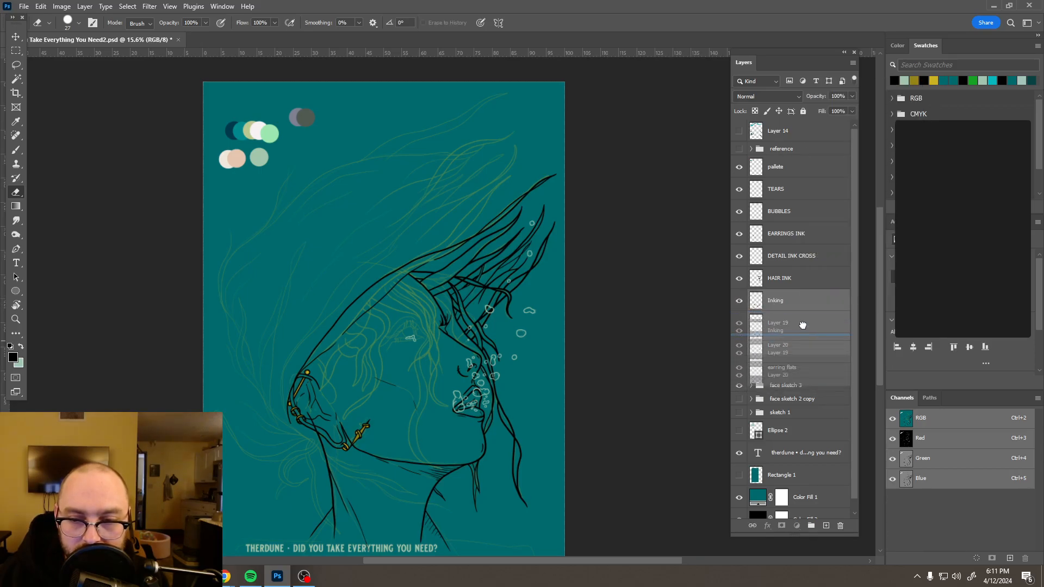
left_click(802, 302)
left_click_drag(803, 305, 803, 353)
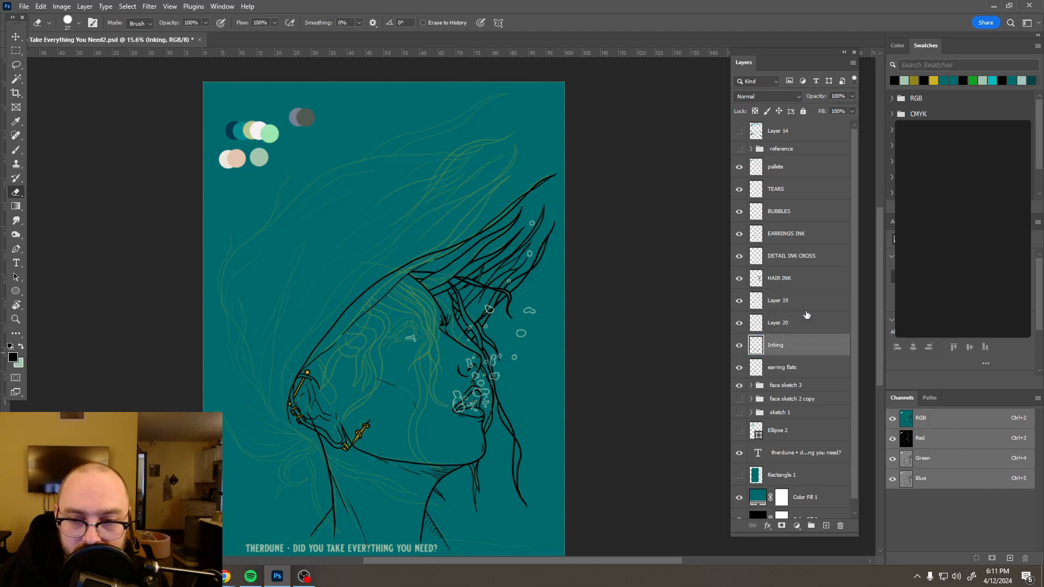
- Merge the HAIR INK, Layer 19 and Layer 20 layers and check the merged hair ink by hiding and showing it
left_click(800, 331)
left_click(803, 280, "shift")
right_click(803, 279)
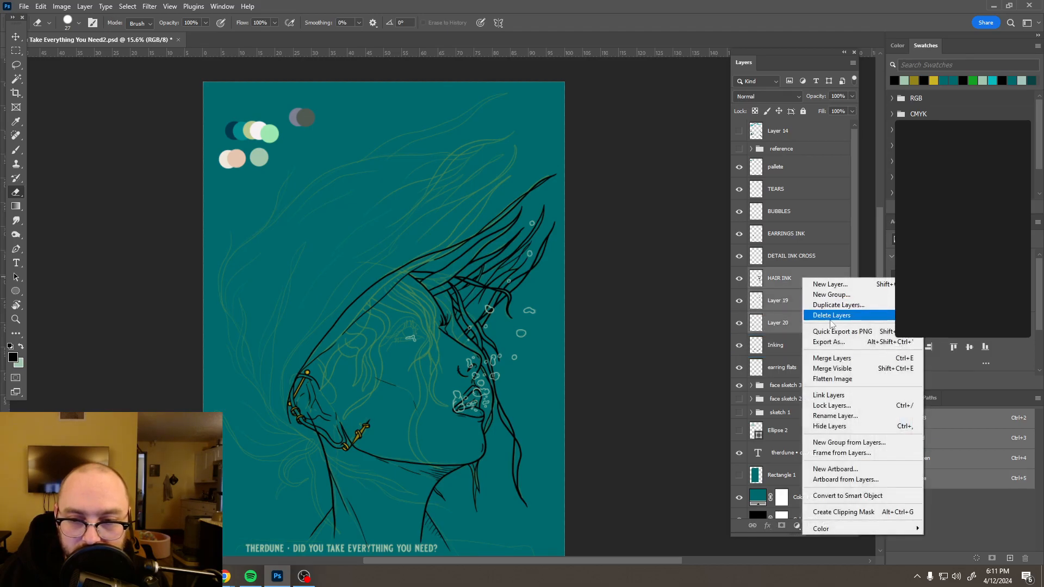
left_click(805, 357)
left_click(739, 279)
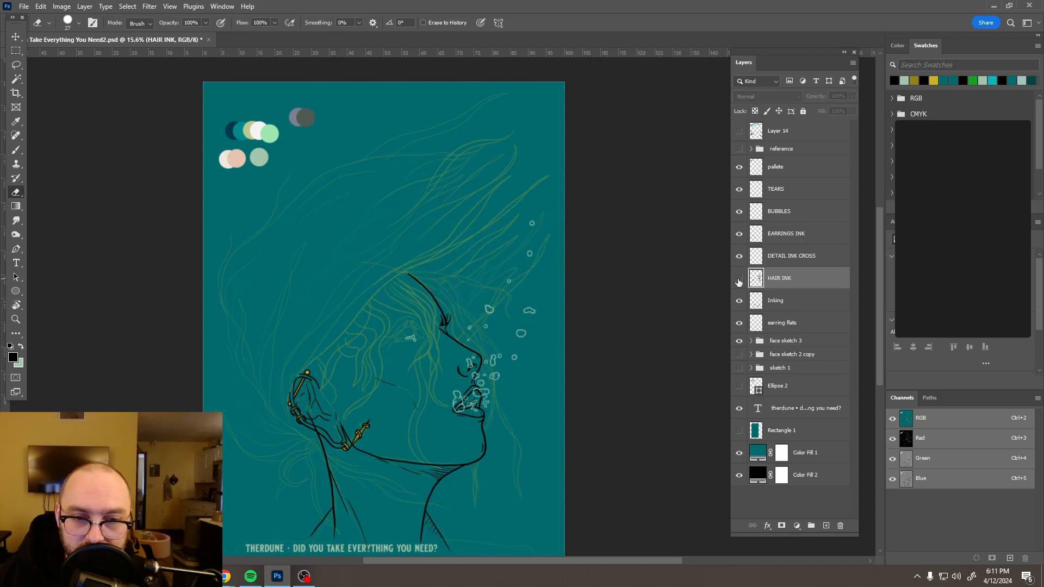
left_click(739, 281)
left_click(739, 281)
left_click(739, 280)
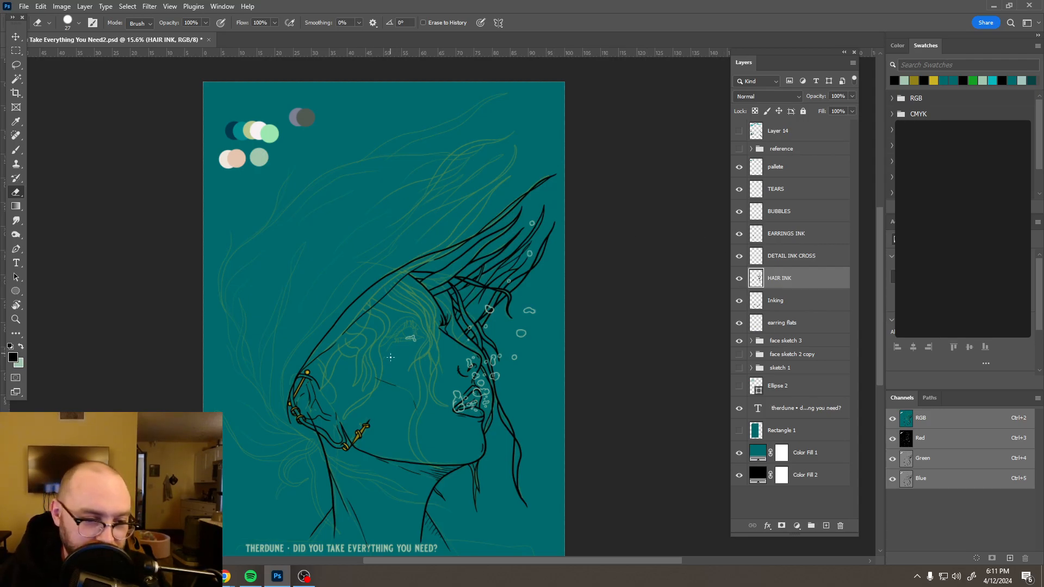
- Turn the canvas nearly upside down and add a new layer above HAIR INK for brush inking
scroll(364, 343, "up", 1)
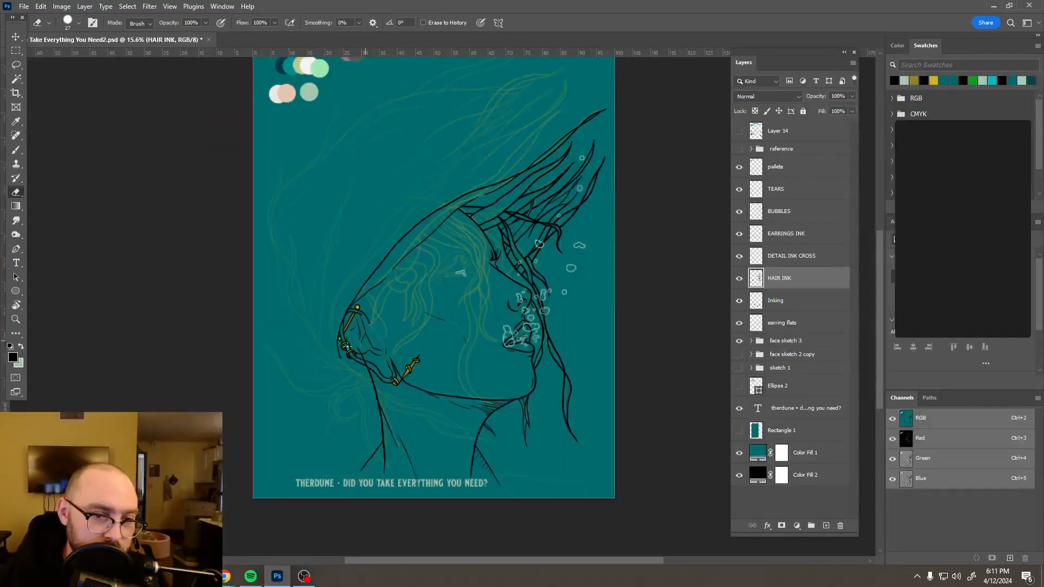
scroll(325, 335, "up", 3)
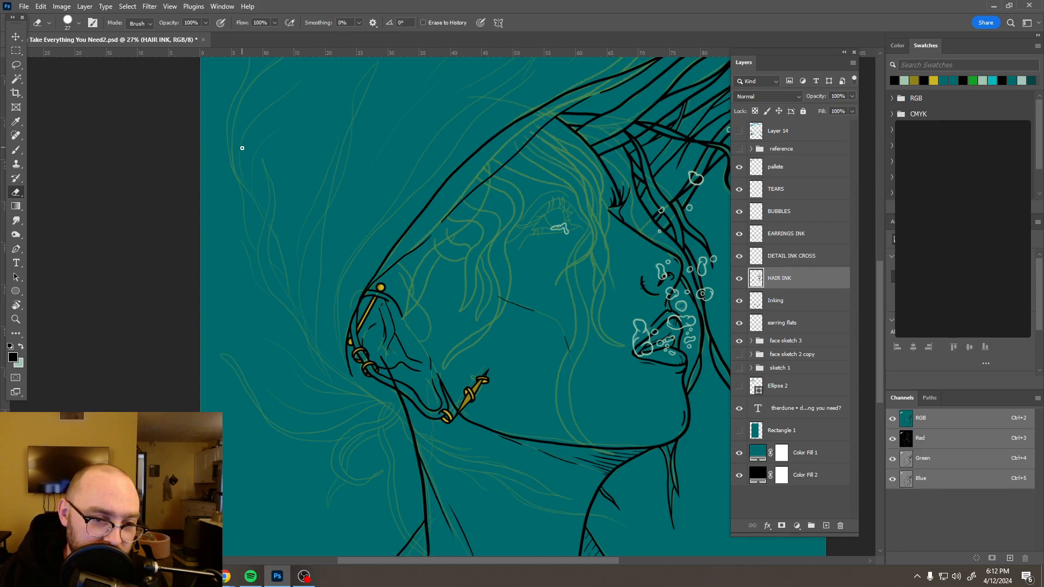
key("r")
mouse_move(410, 163)
left_mouse_down()
mouse_move(478, 217)
mouse_move(446, 401)
mouse_move(456, 396)
left_mouse_up()
key("e")
scroll(491, 365, "down", 2)
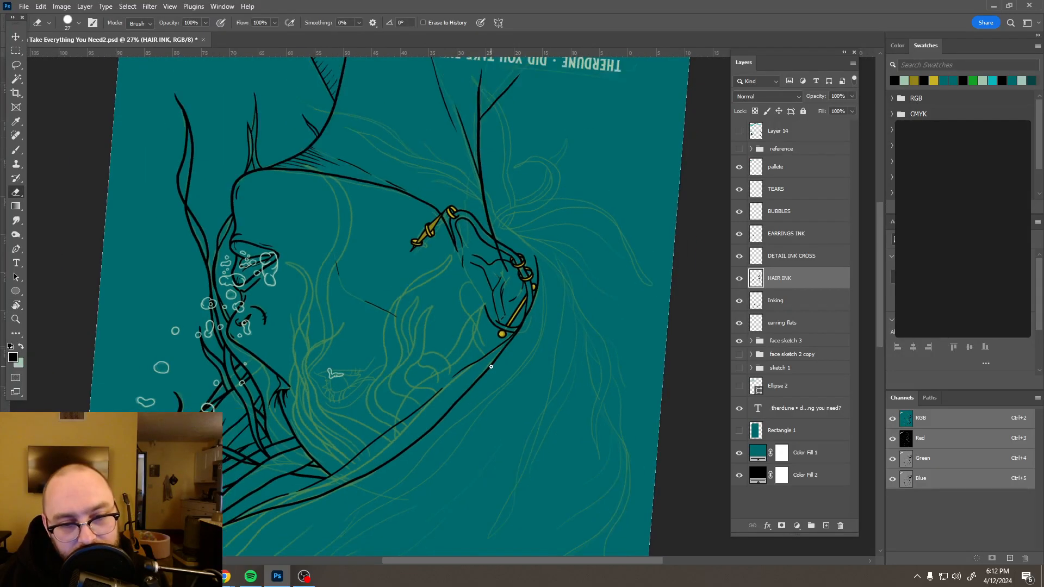
left_click_drag(532, 371, 492, 303)
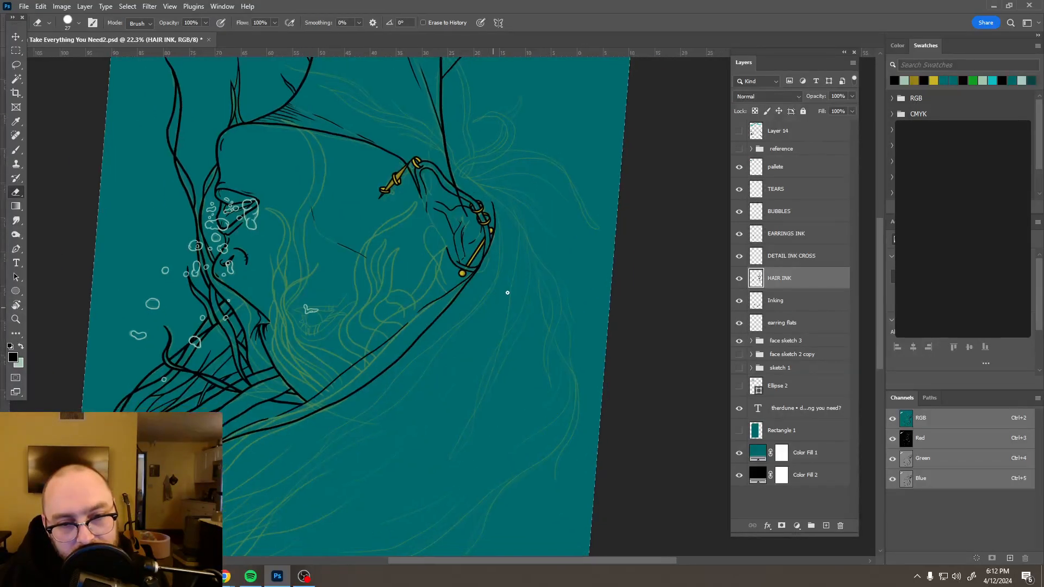
scroll(576, 217, "up", 2)
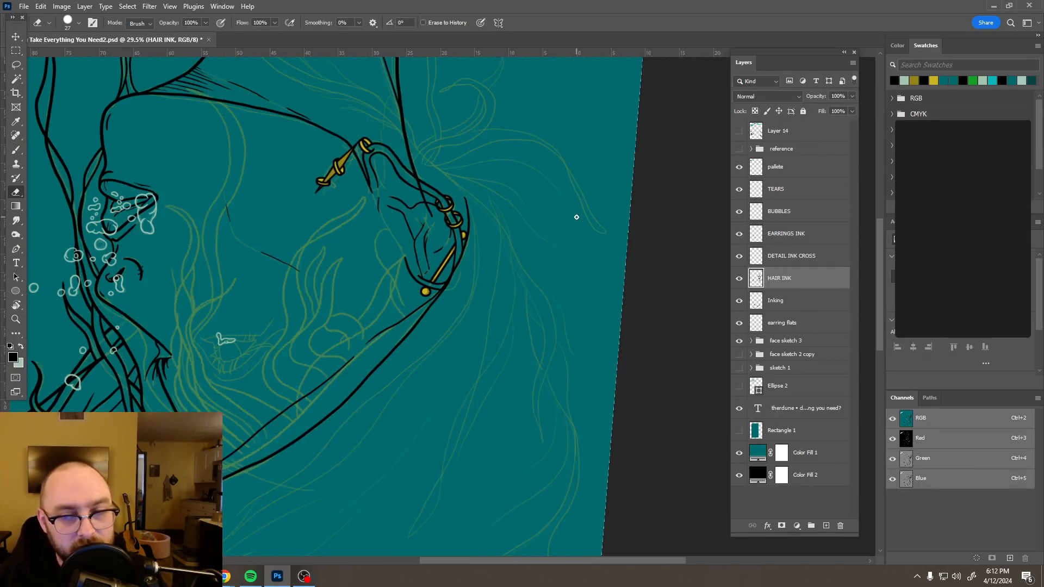
left_click(826, 526)
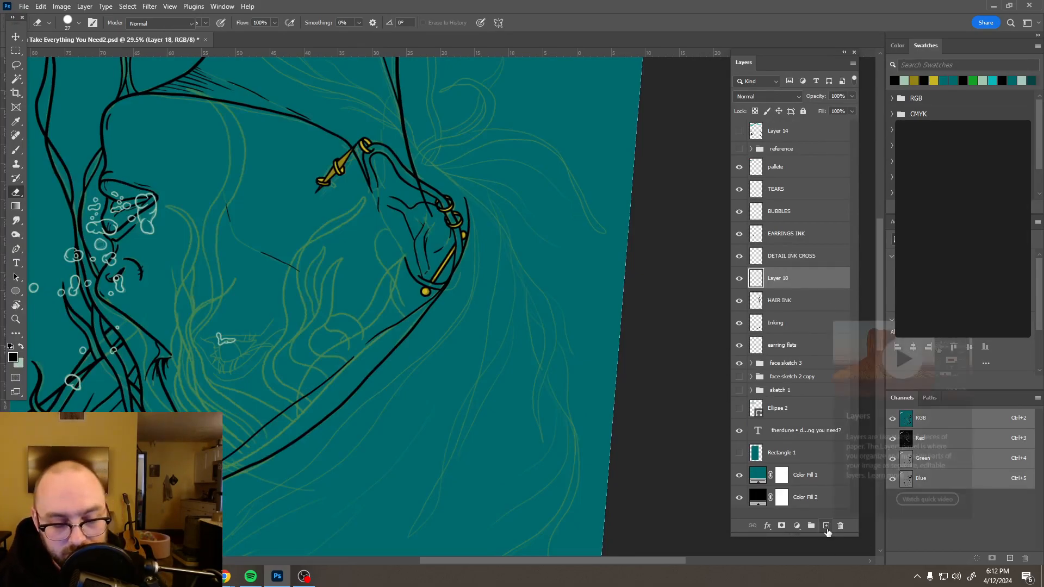
key("b")
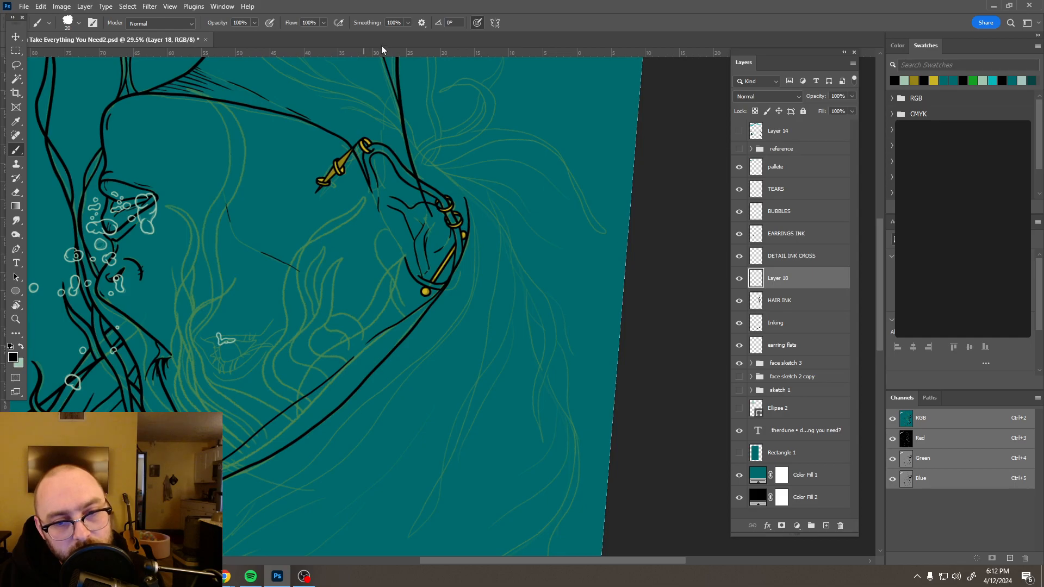
- Ink both edges of a long wavy hair strand running from the neck past the back of the ear to a pointed tip
left_click_drag(379, 91, 415, 135)
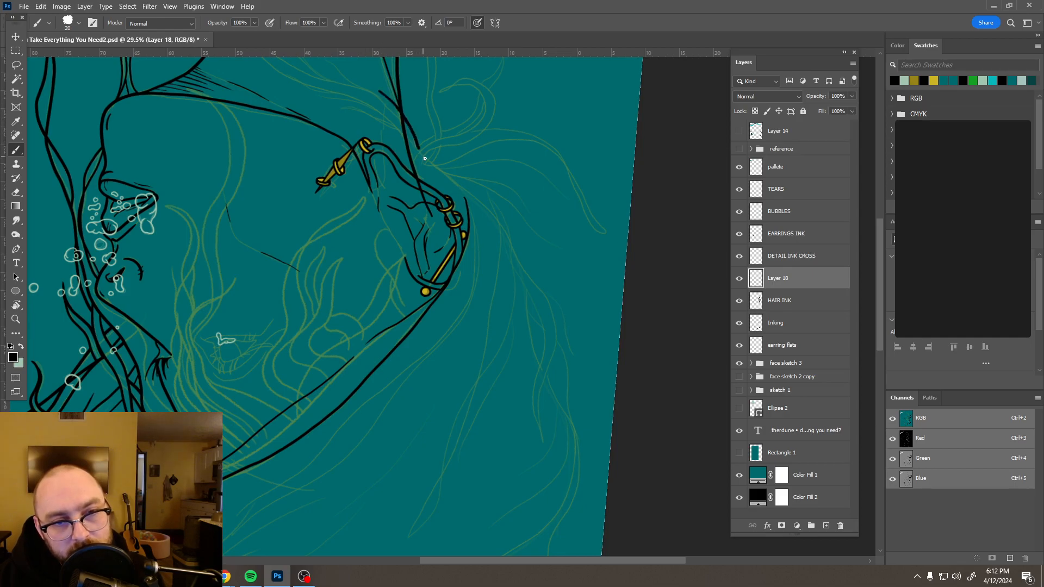
mouse_move(440, 171)
left_mouse_down()
mouse_move(502, 230)
mouse_move(543, 317)
mouse_move(535, 411)
left_mouse_up()
left_click_drag(544, 449, 545, 451)
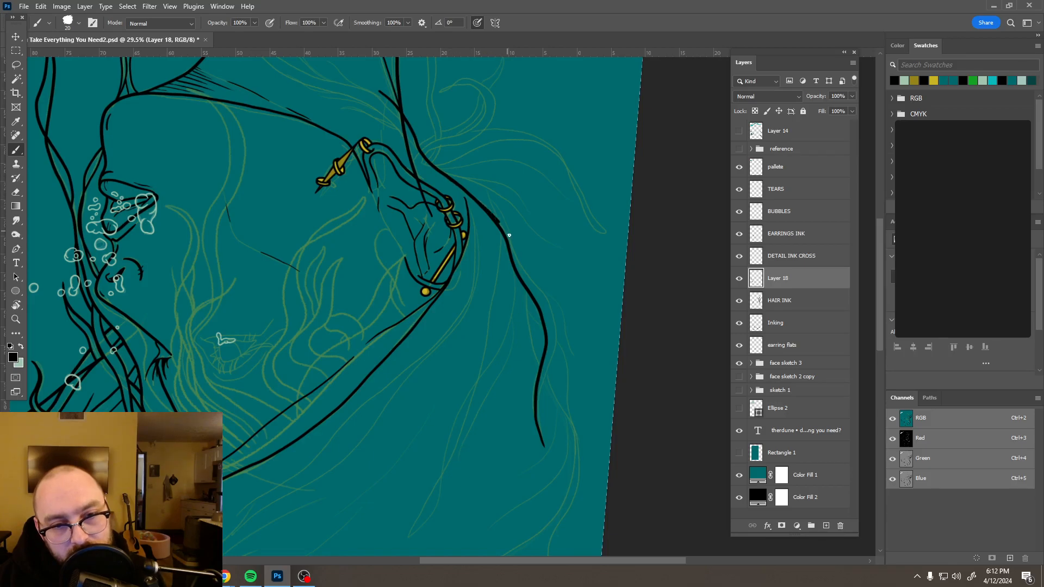
left_click_drag(517, 253, 519, 260)
left_click_drag(553, 309, 541, 402)
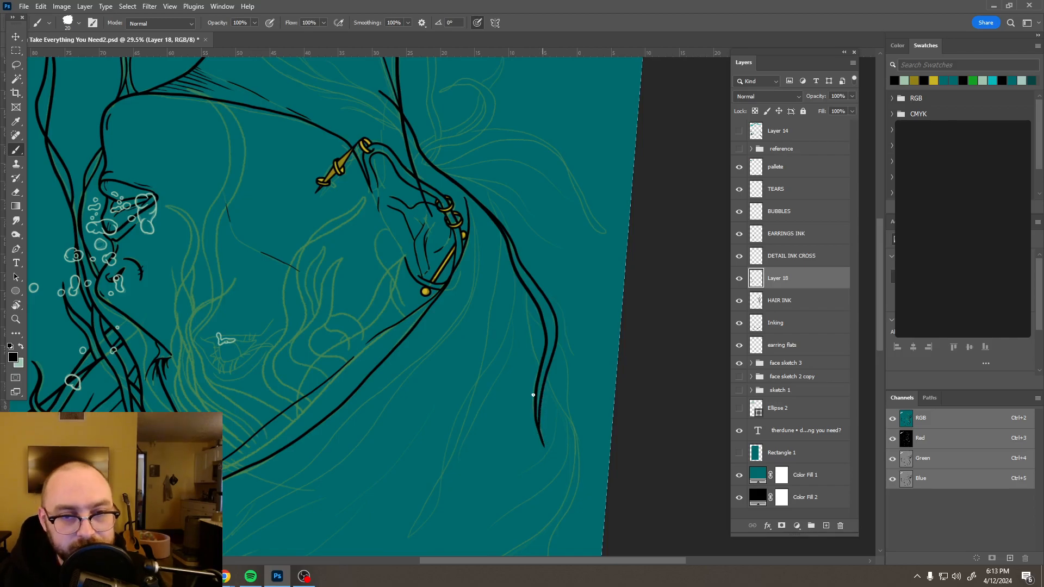
- Turn the canvas upright and examine the new strand behind the ear from the full portrait and up close
scroll(499, 340, "down", 6)
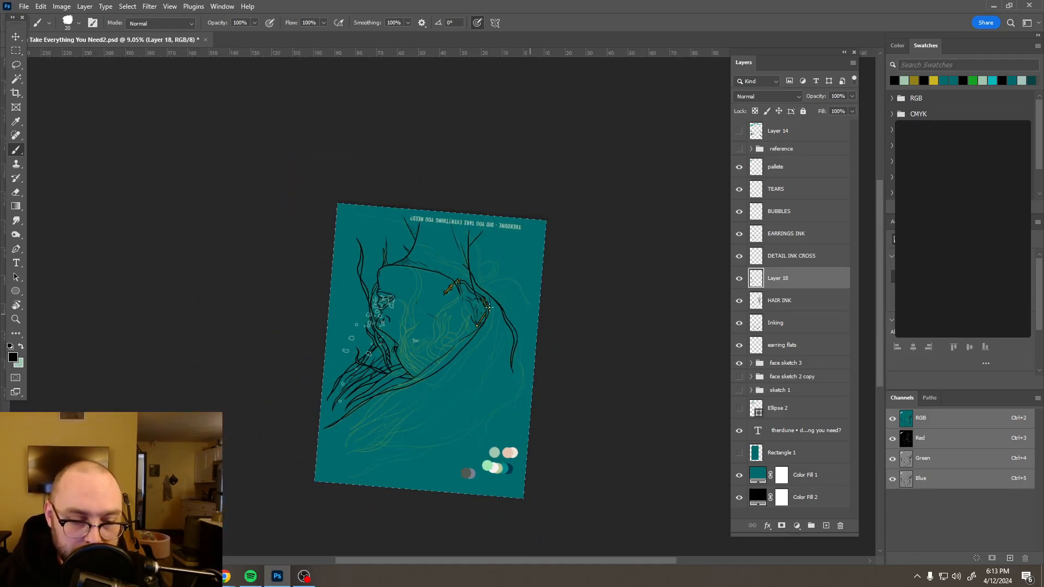
key("r")
mouse_move(501, 245)
left_mouse_down()
mouse_move(497, 401)
mouse_move(398, 403)
mouse_move(376, 391)
left_mouse_up()
key("b")
scroll(395, 326, "up", 3)
scroll(398, 326, "up", 1)
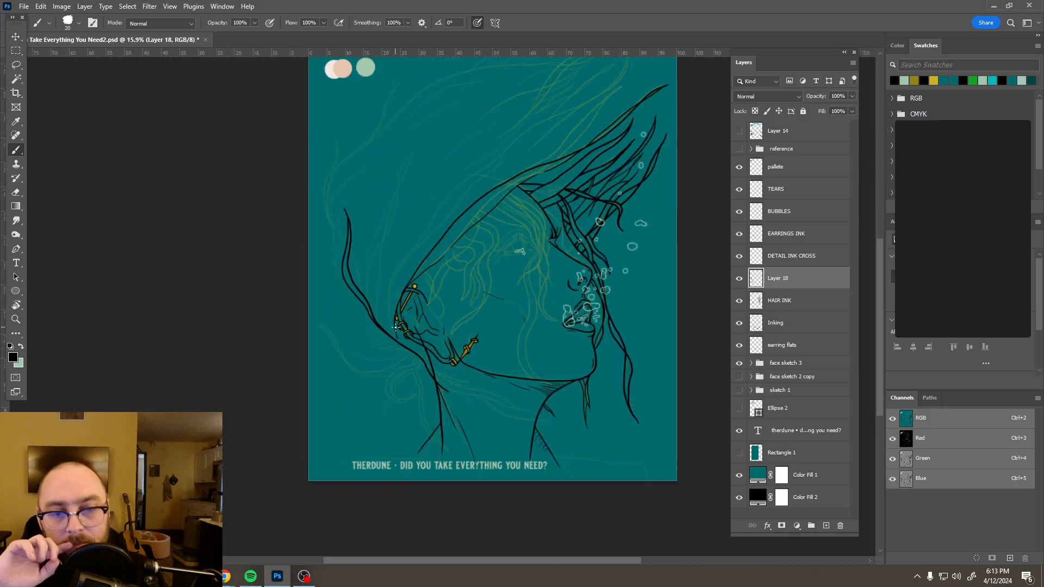
scroll(374, 318, "up", 2)
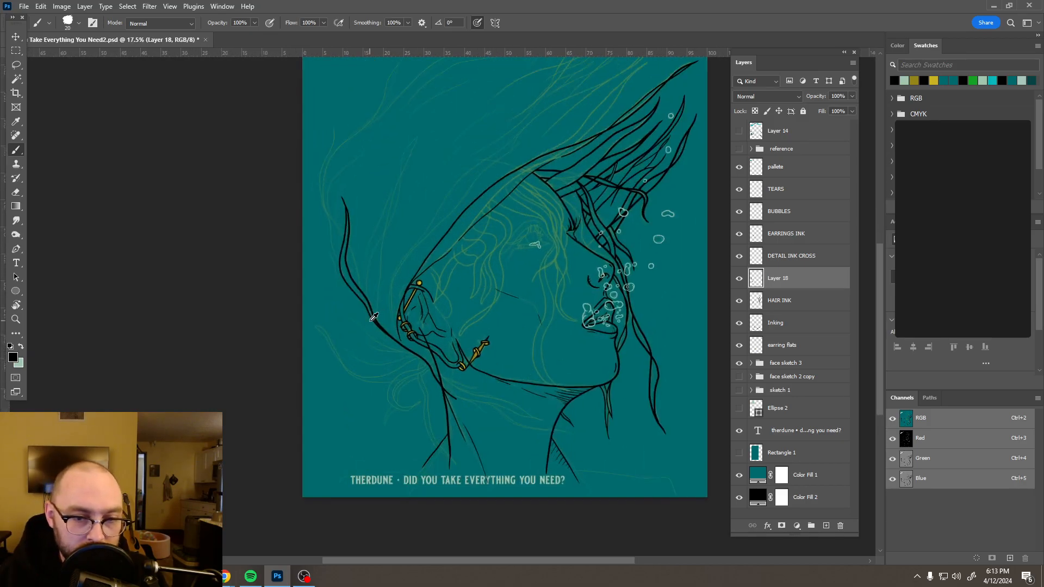
left_click_drag(391, 248, 415, 284)
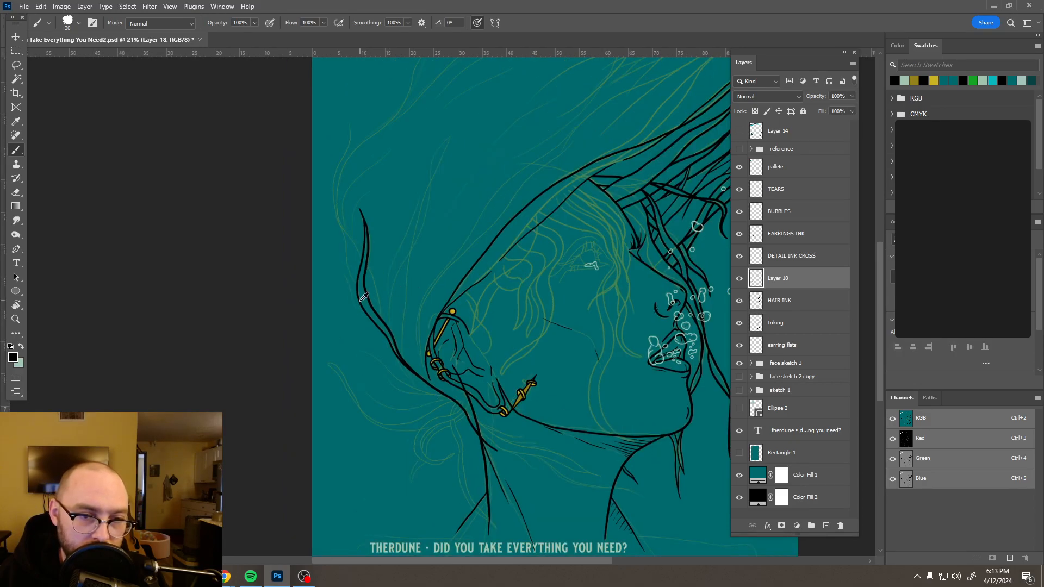
scroll(364, 297, "up", 1)
scroll(387, 284, "down", 3)
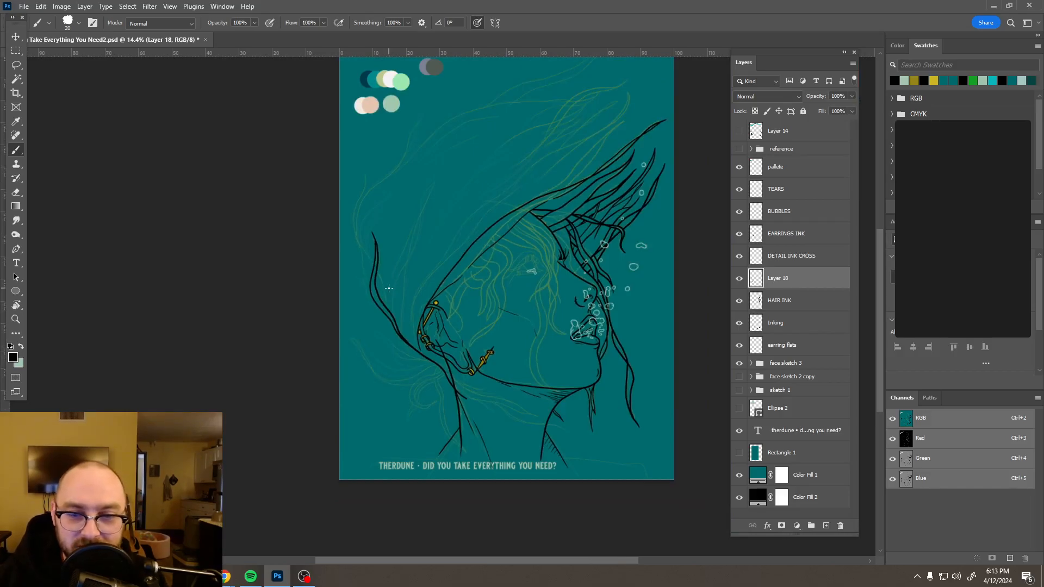
scroll(496, 406, "up", 2)
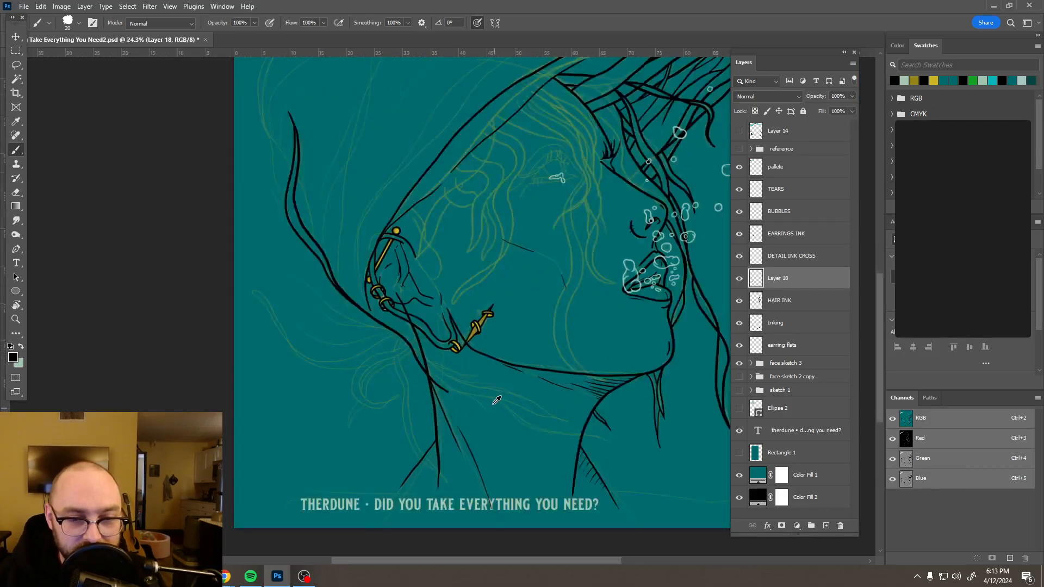
scroll(476, 375, "up", 1)
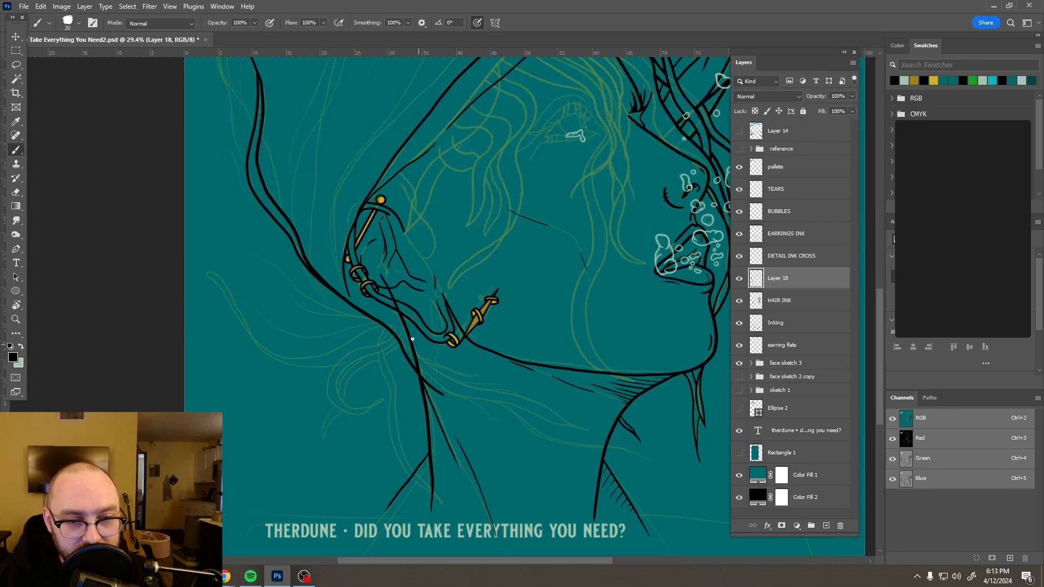
- Erase the neck line's upper end down to the ear's inner contour on the Inking layer with a 16 px eraser
left_click(788, 323)
scroll(388, 279, "up", 4)
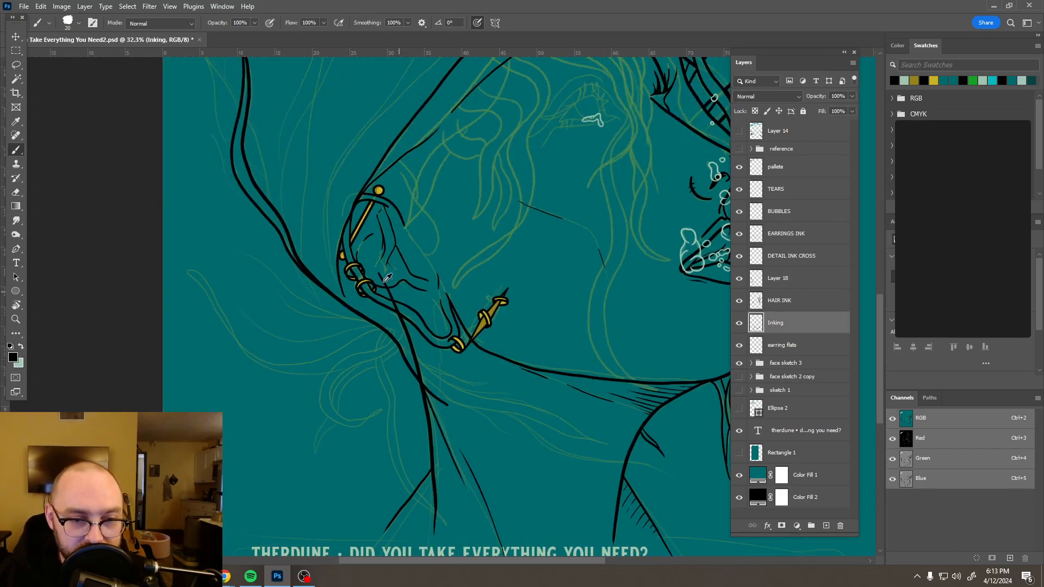
scroll(389, 279, "up", 1)
key("e")
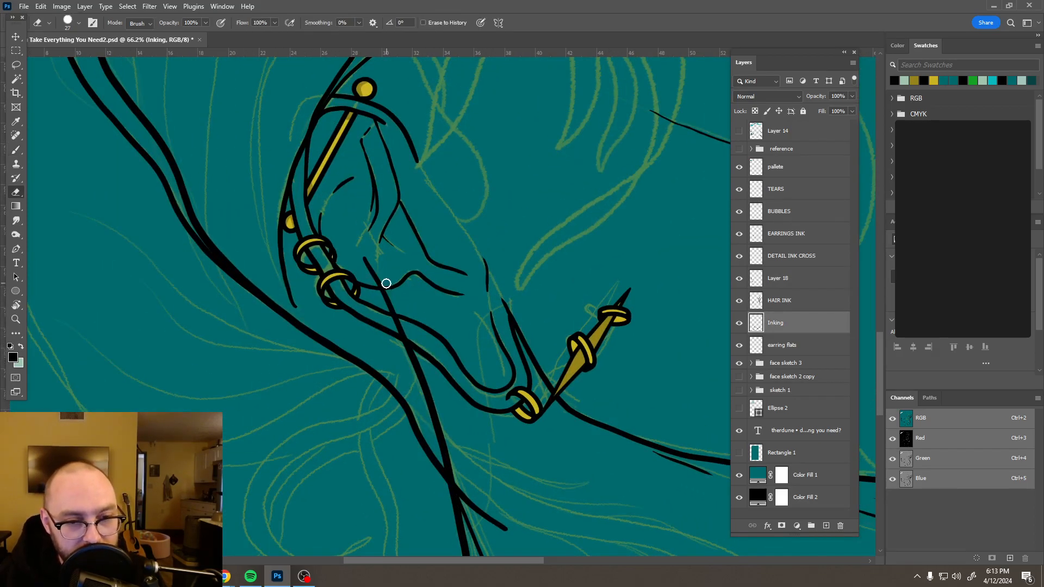
left_click_drag(366, 252, 388, 300)
left_click_drag(398, 324, 396, 309)
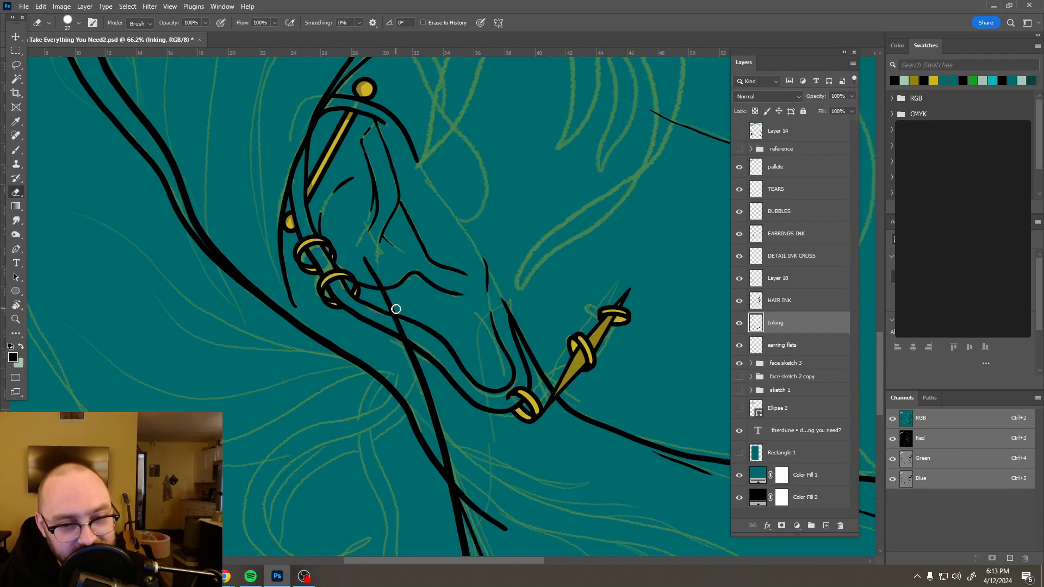
scroll(371, 264, "up", 5)
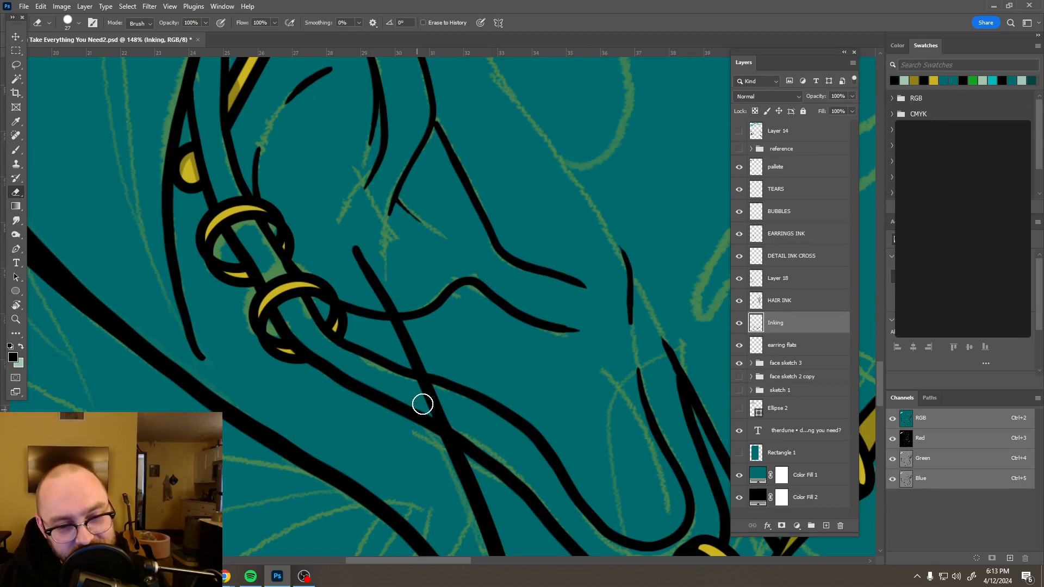
right_click(419, 254, "alt")
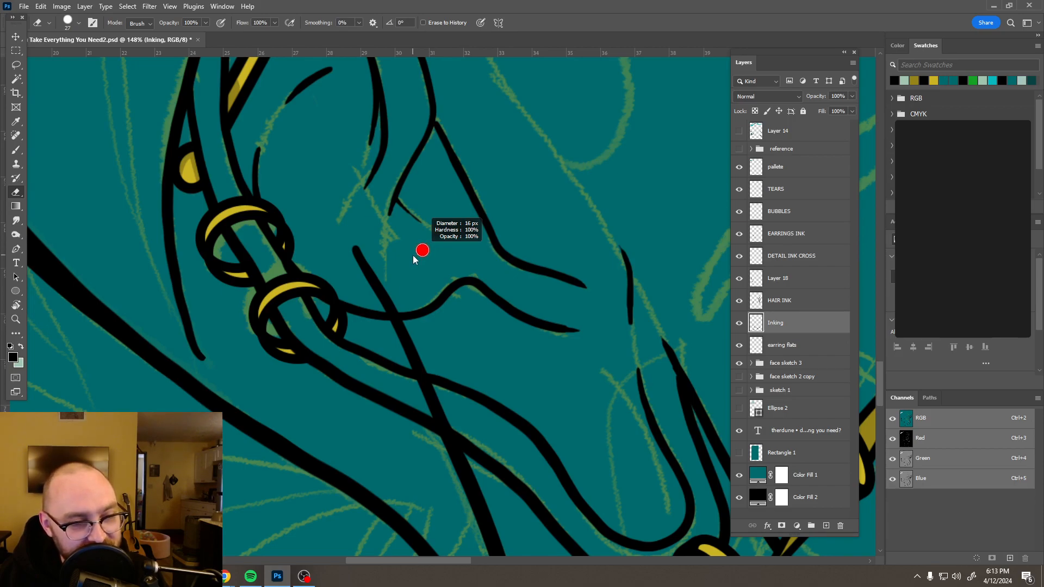
mouse_move(345, 252)
left_mouse_down()
mouse_move(394, 298)
mouse_move(364, 269)
mouse_move(391, 310)
mouse_move(381, 304)
mouse_move(404, 302)
left_mouse_up()
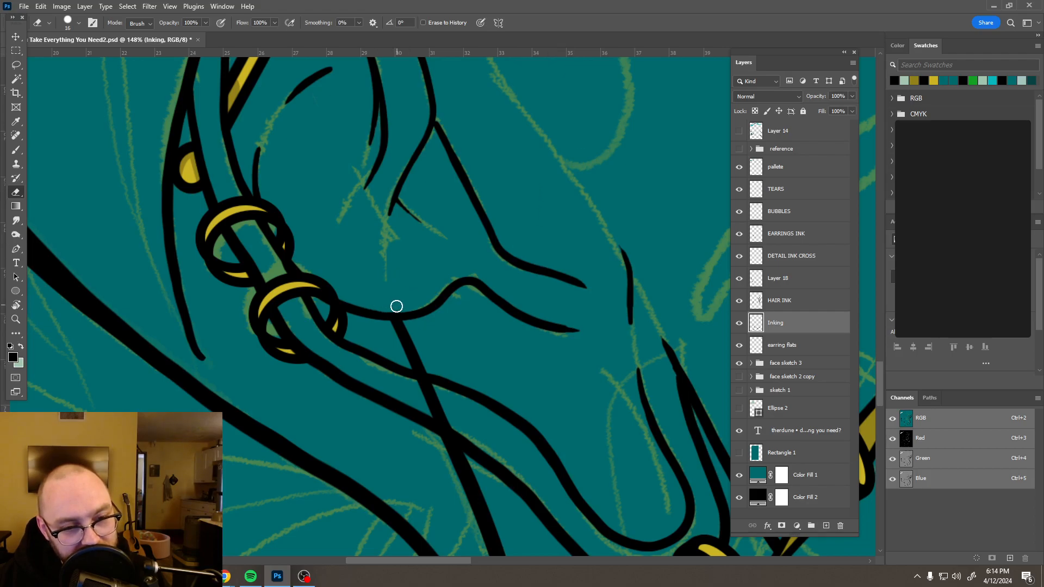
- Erase the neck line where it crosses the earlobe, from the inner ear contour down to the ear's outer outline
mouse_move(385, 310)
left_mouse_down()
mouse_move(389, 329)
mouse_move(412, 331)
left_mouse_up()
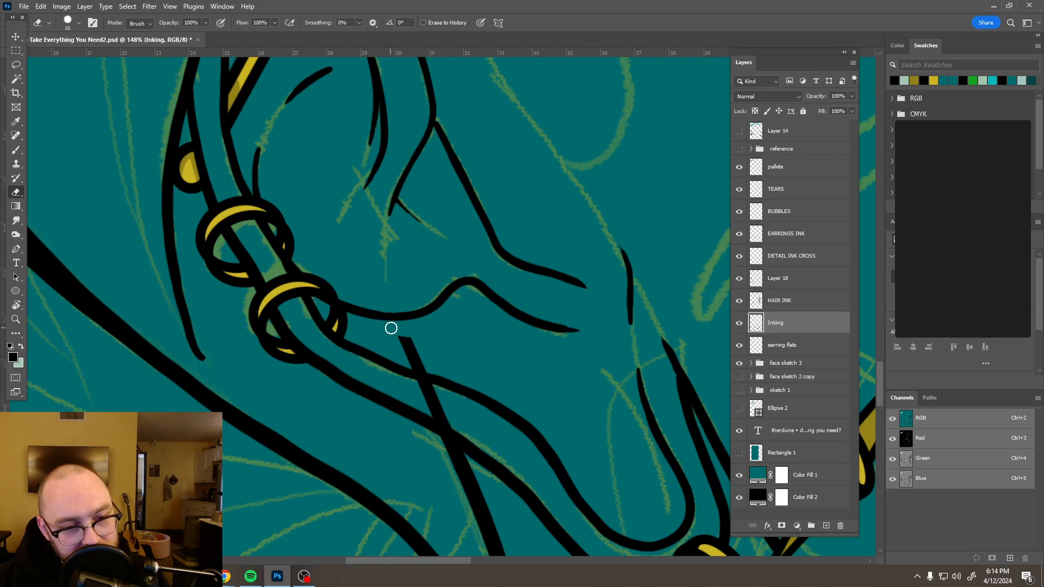
mouse_move(397, 338)
left_mouse_down()
mouse_move(415, 340)
mouse_move(420, 357)
mouse_move(410, 357)
mouse_move(427, 364)
mouse_move(412, 362)
left_mouse_up()
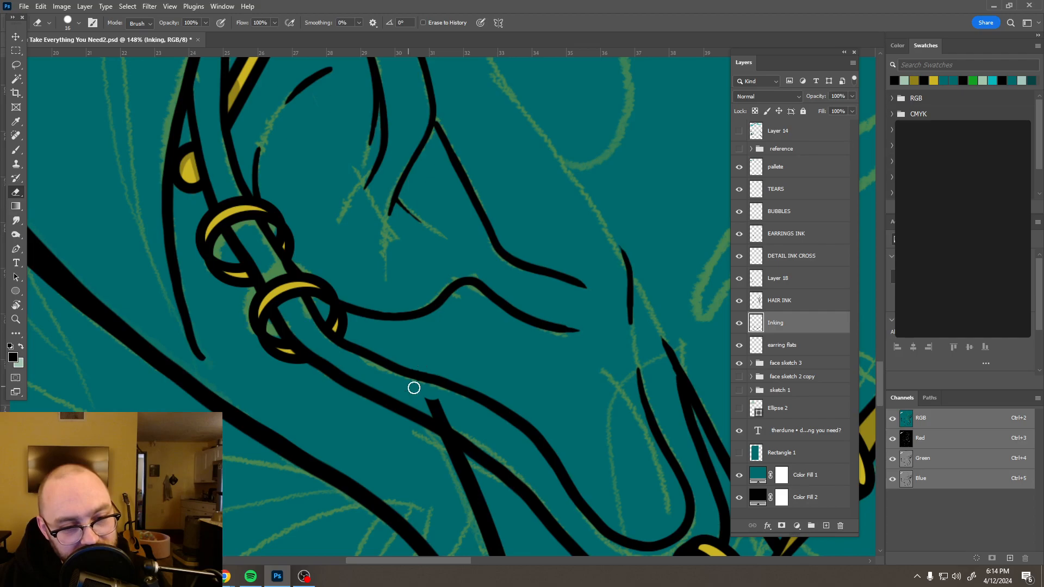
mouse_move(424, 399)
left_mouse_down()
mouse_move(460, 420)
mouse_move(431, 410)
mouse_move(451, 417)
left_mouse_up()
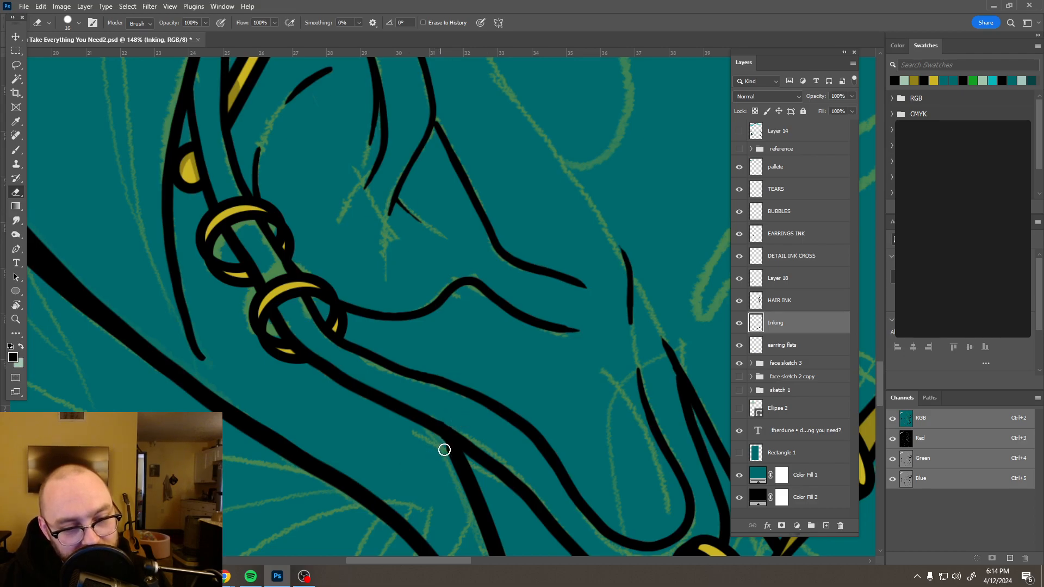
mouse_move(449, 453)
left_mouse_down()
mouse_move(462, 463)
mouse_move(443, 448)
left_mouse_up()
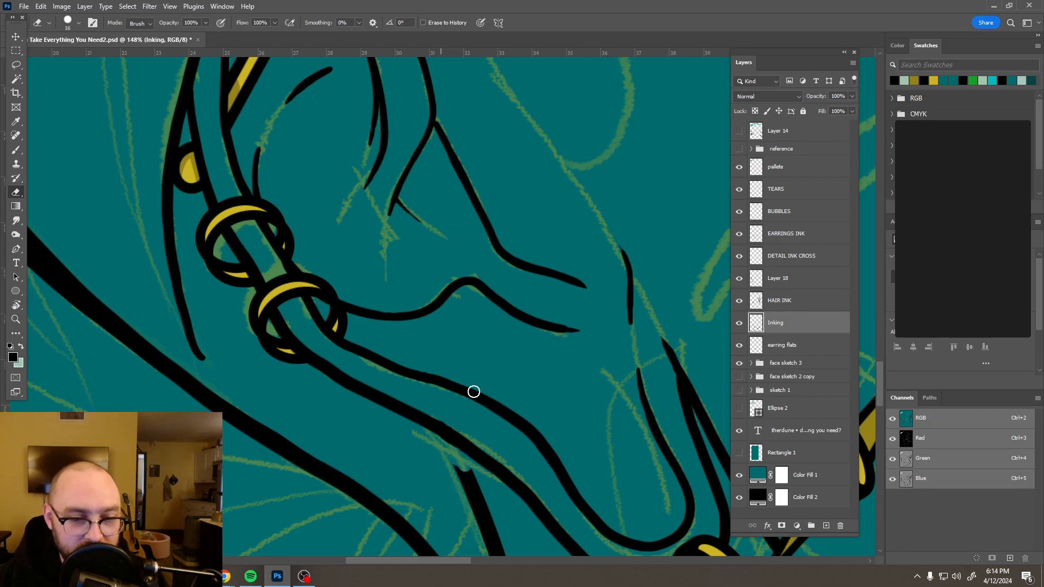
- Examine the trimmed neck line under the ear, both in the full portrait and up close
scroll(469, 349, "down", 6)
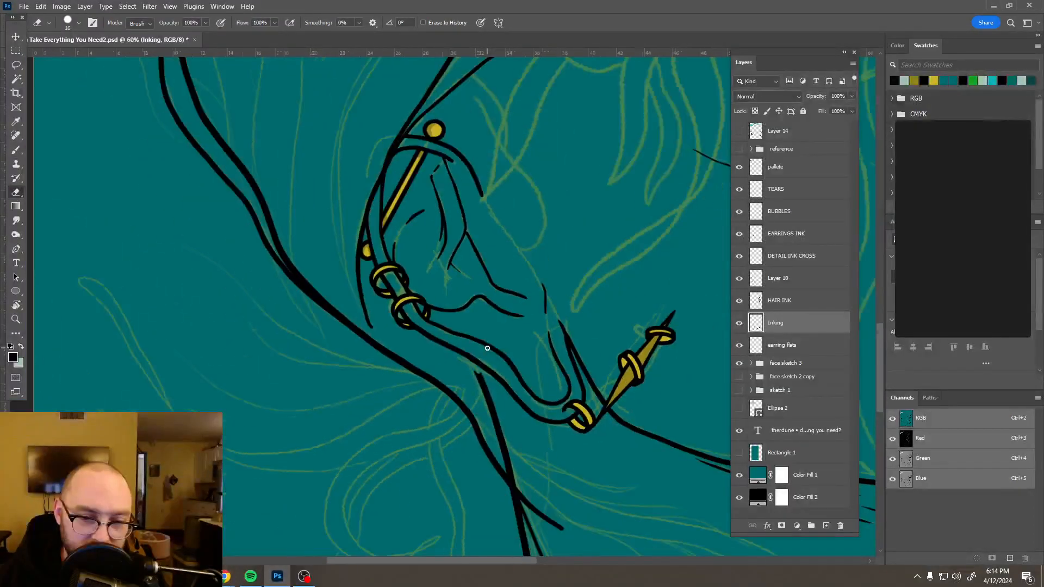
scroll(487, 348, "down", 4)
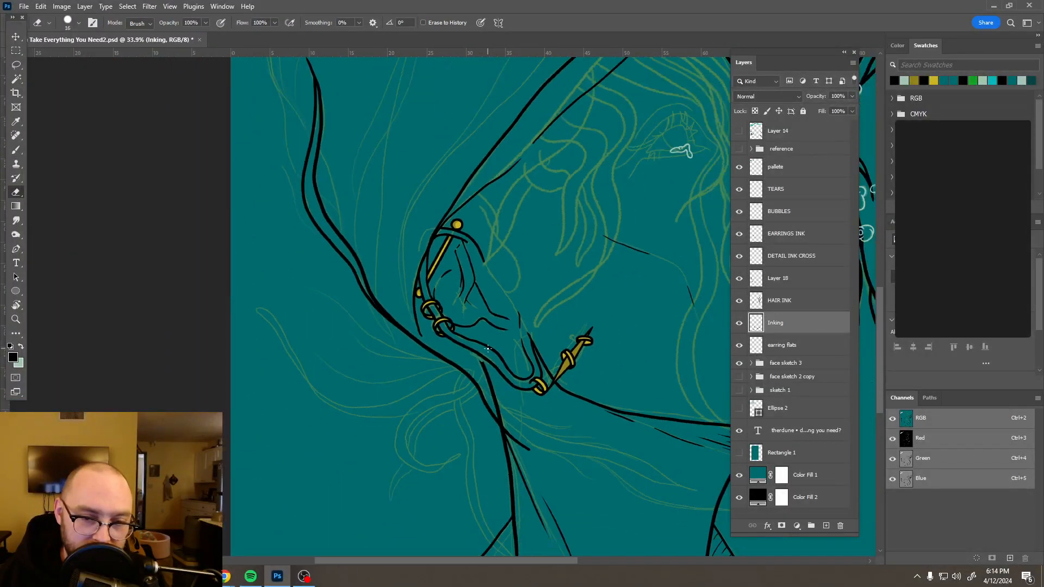
scroll(487, 348, "down", 1)
scroll(499, 393, "up", 4)
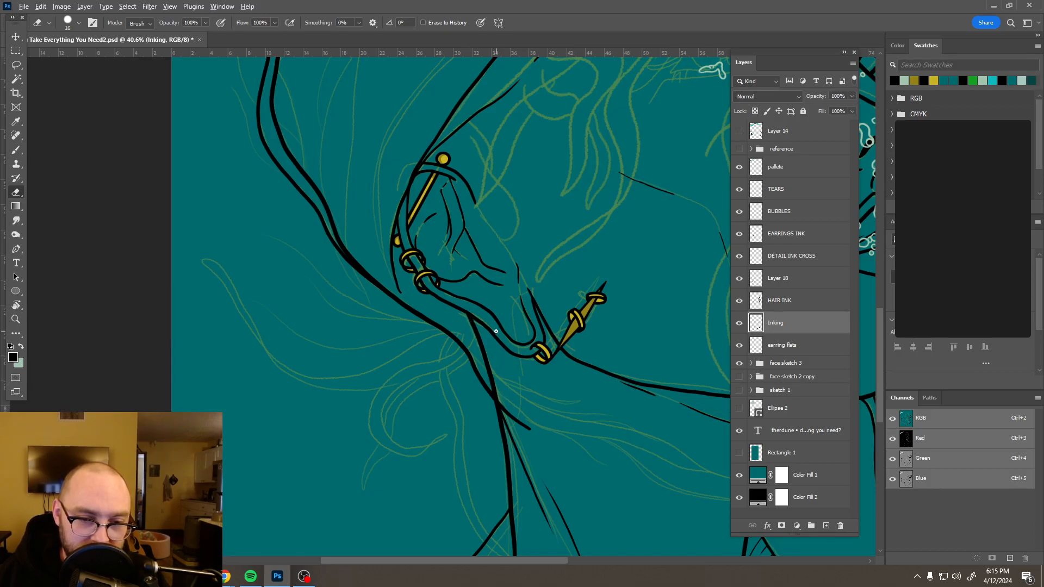
scroll(492, 329, "up", 6)
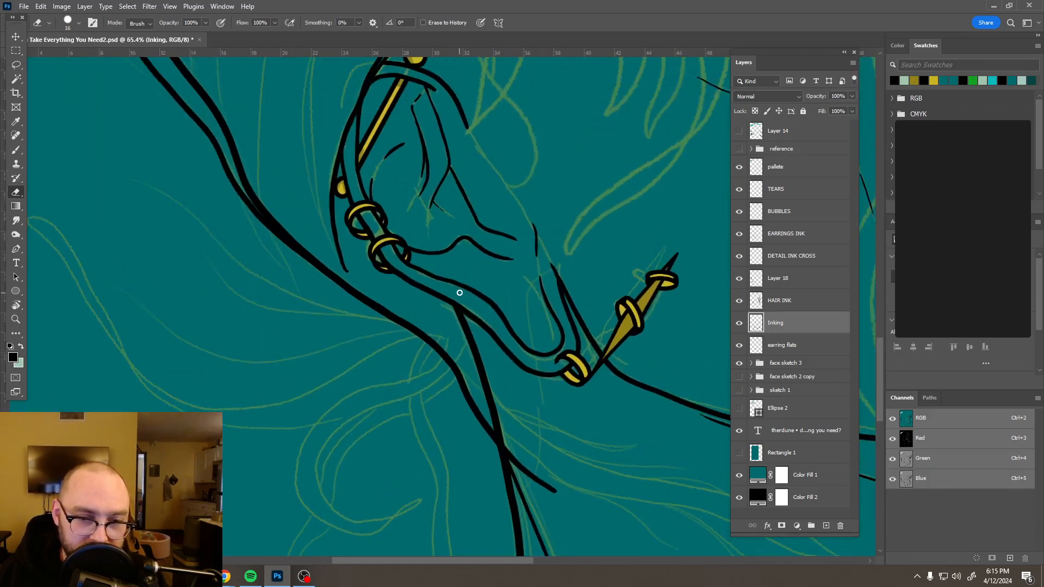
scroll(459, 293, "up", 5)
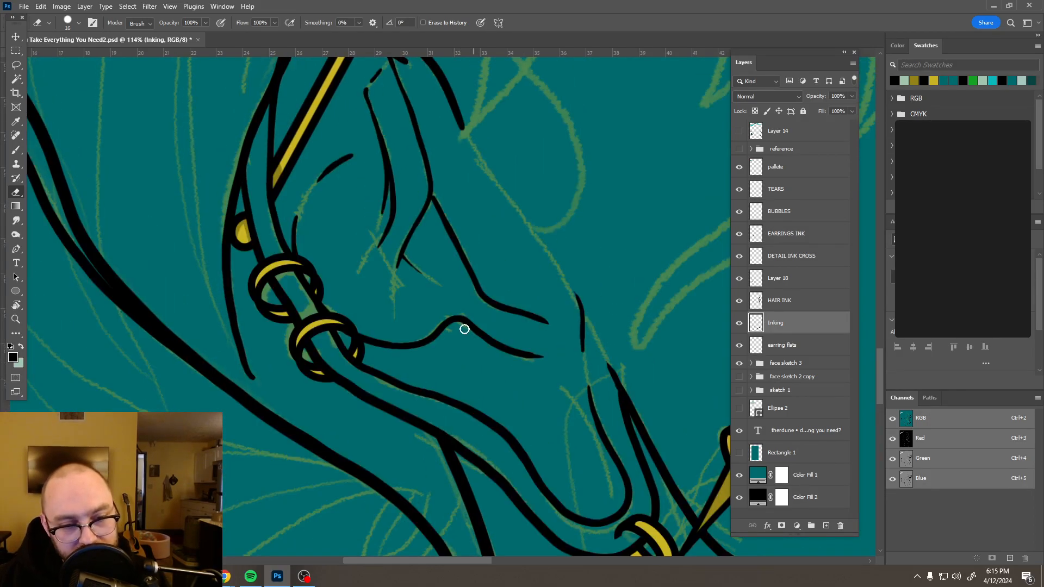
scroll(471, 333, "down", 4)
scroll(471, 333, "down", 8)
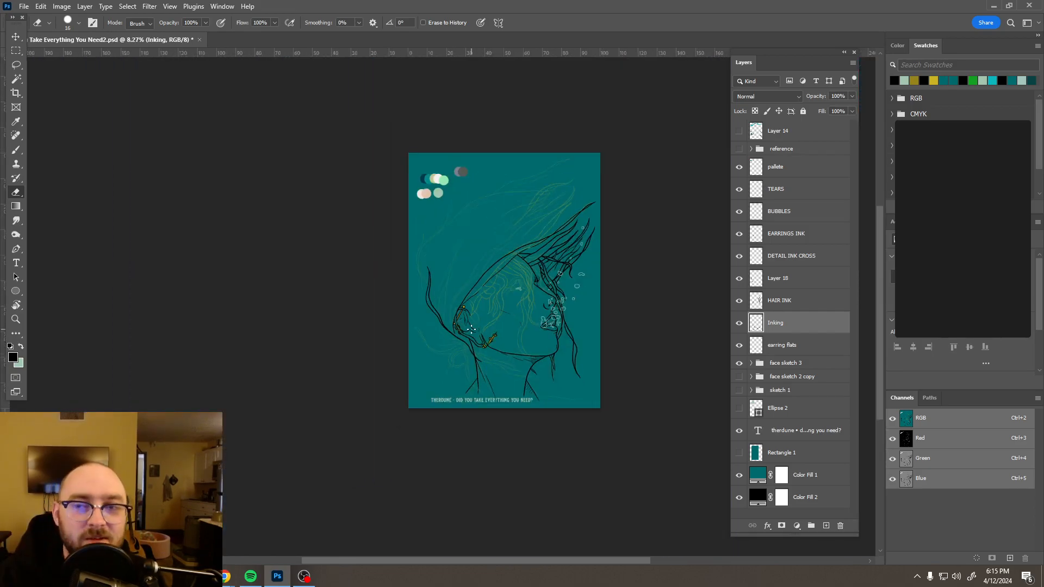
scroll(505, 335, "up", 2)
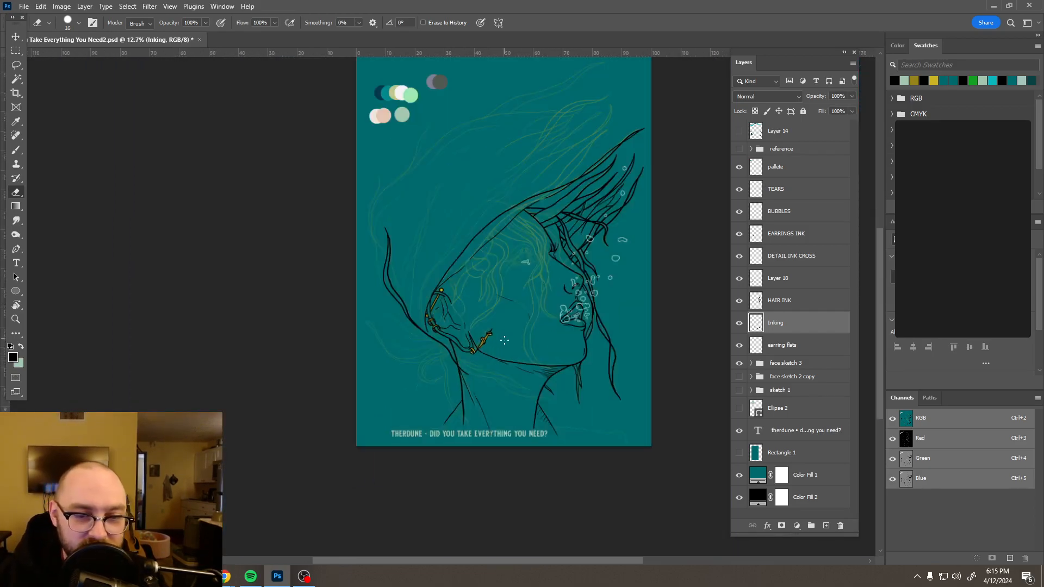
scroll(479, 387, "up", 8)
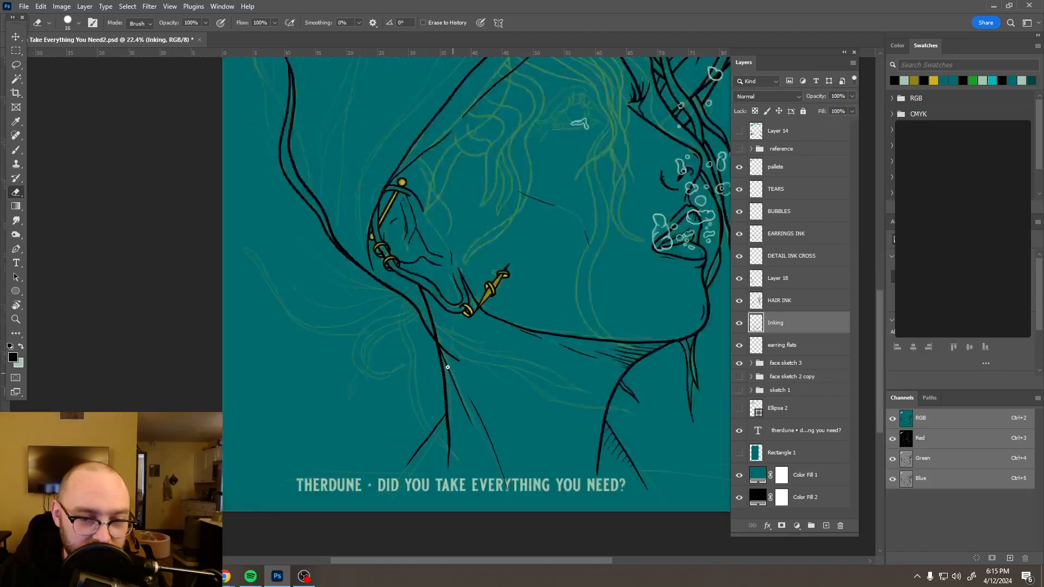
scroll(447, 363, "up", 1)
- Erase the hair strand's end where it extends past the neck line on Layer 18 with a 19 px eraser
left_click(805, 303)
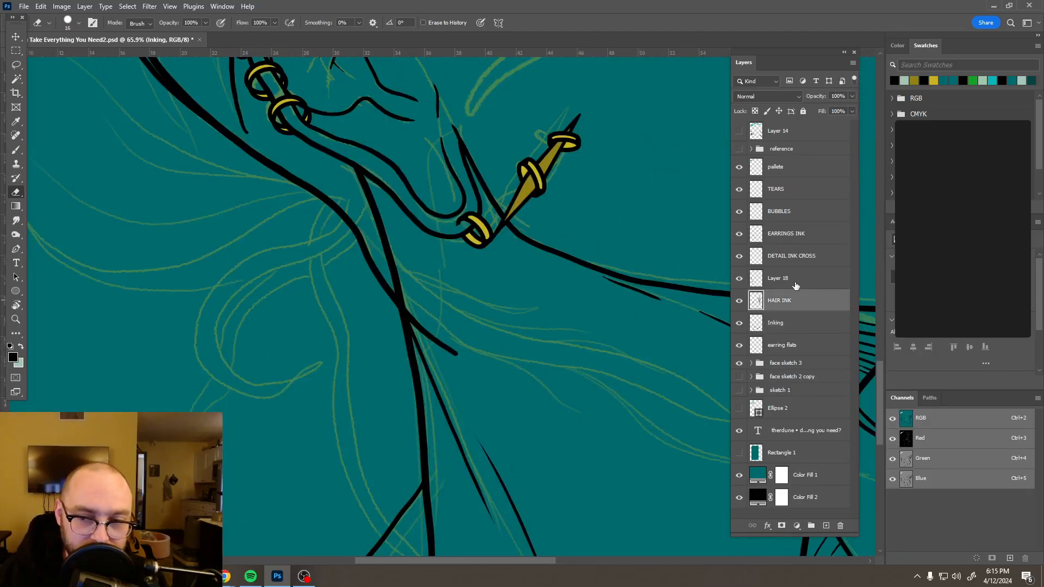
left_click(796, 279)
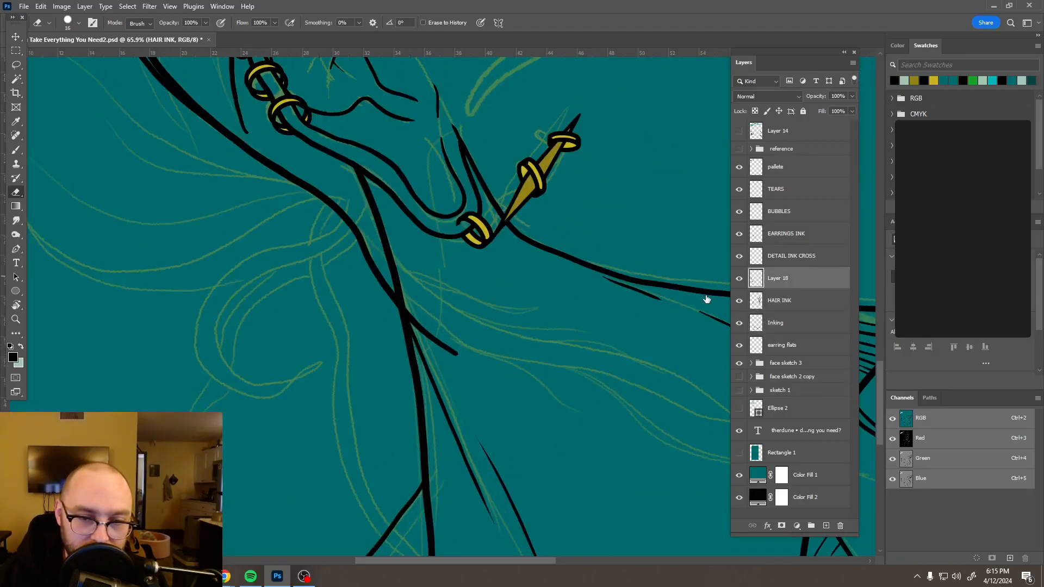
right_click(523, 309, "alt")
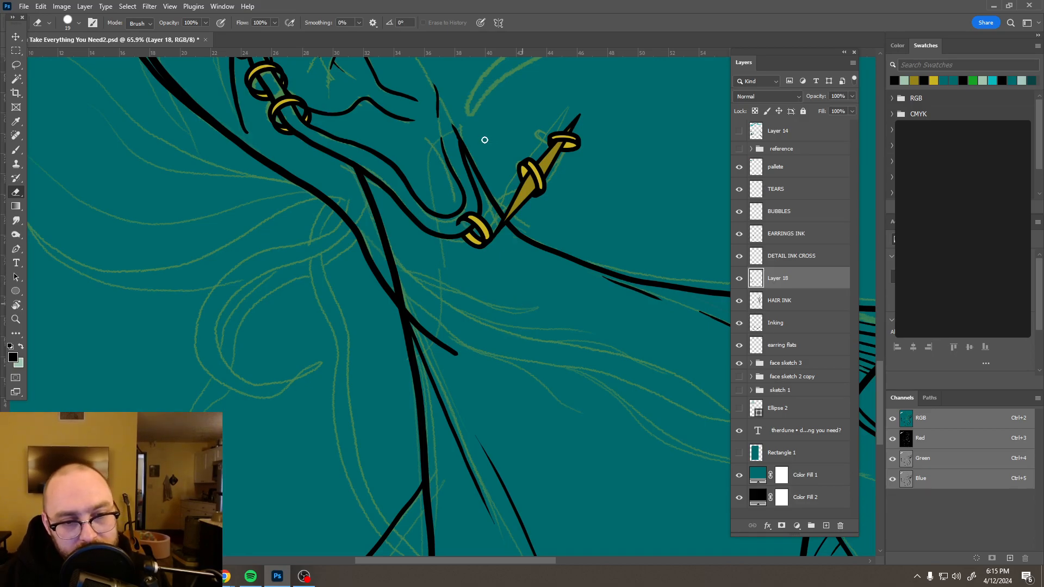
mouse_move(408, 314)
left_mouse_down()
mouse_move(429, 350)
mouse_move(459, 351)
left_mouse_up()
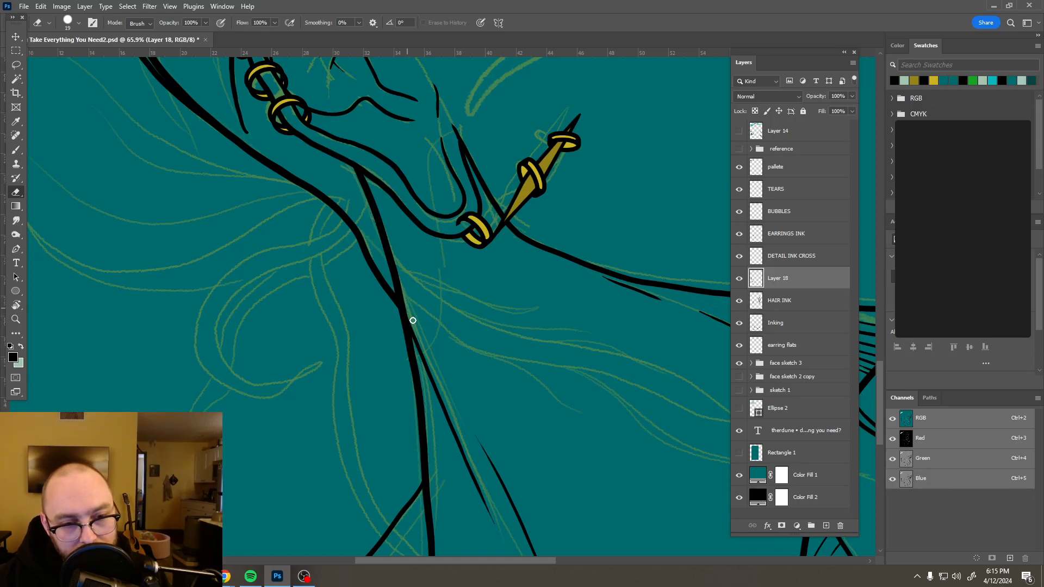
- Examine the trimmed strand at the neck and the inked and sketched hair across the whole portrait
scroll(438, 286, "down", 5)
scroll(438, 286, "down", 4)
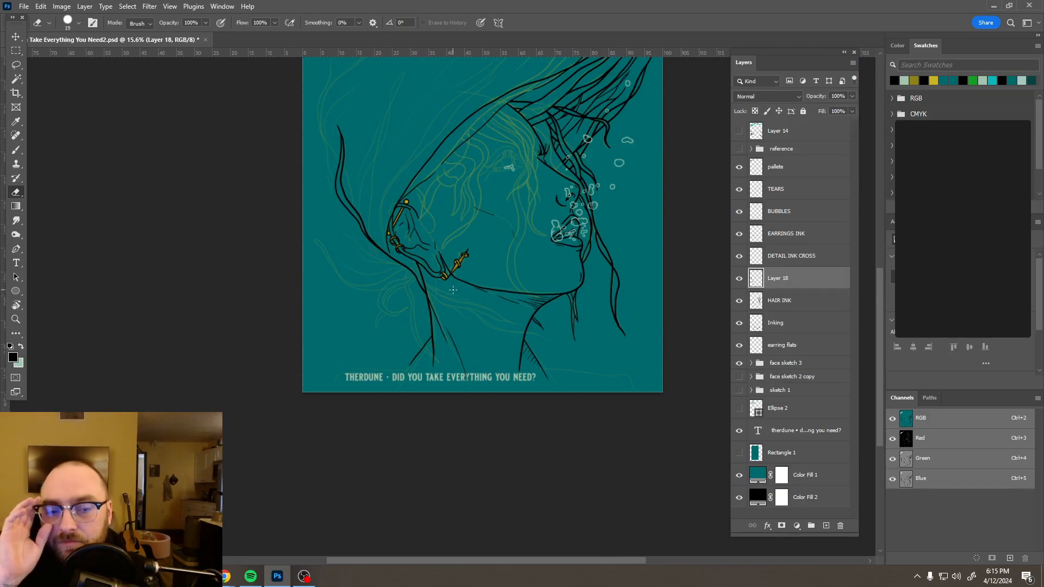
scroll(454, 288, "up", 2)
scroll(456, 286, "up", 2)
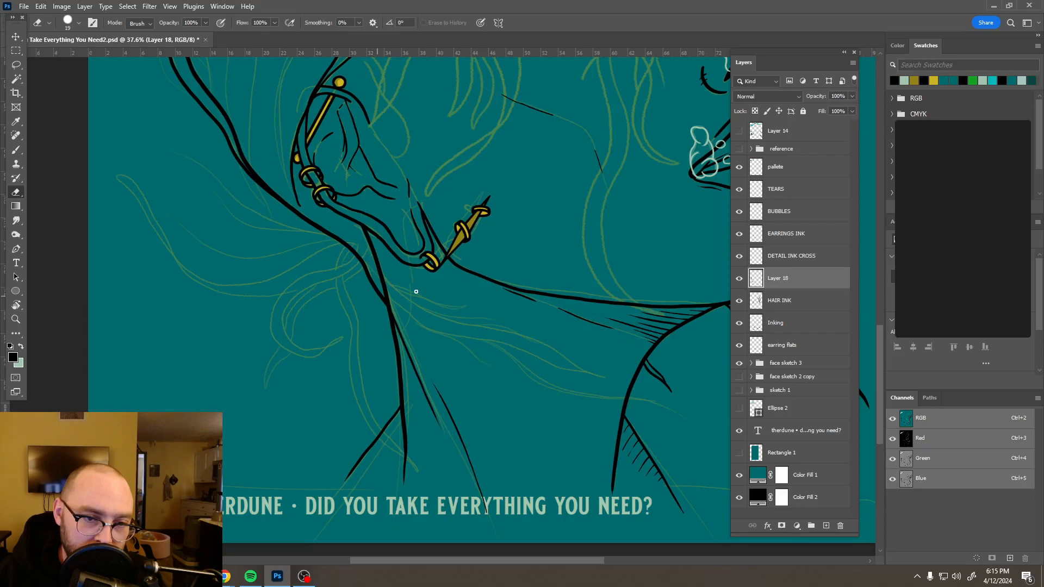
scroll(416, 291, "down", 6)
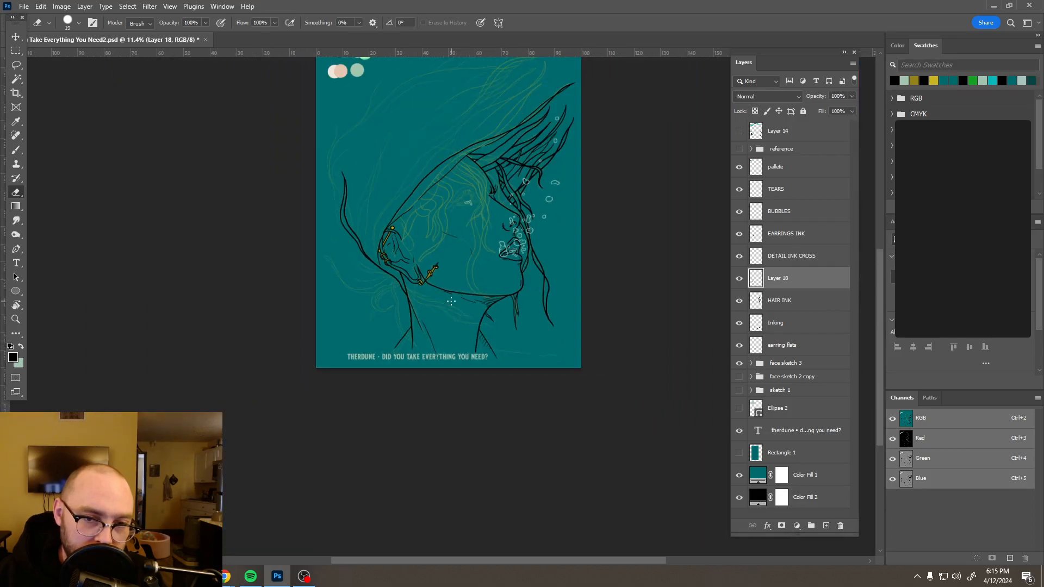
scroll(473, 318, "up", 2)
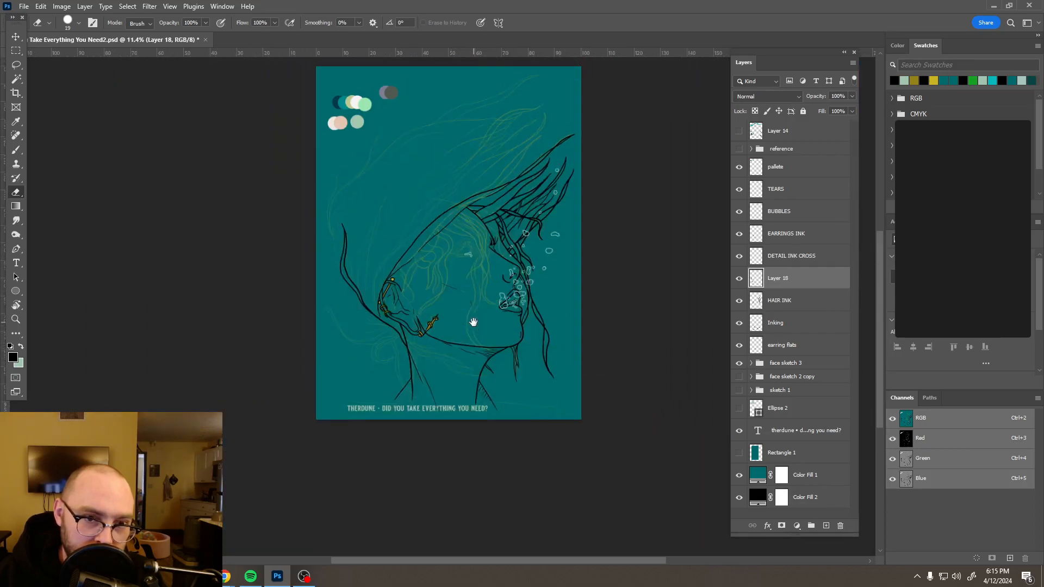
scroll(374, 256, "up", 3)
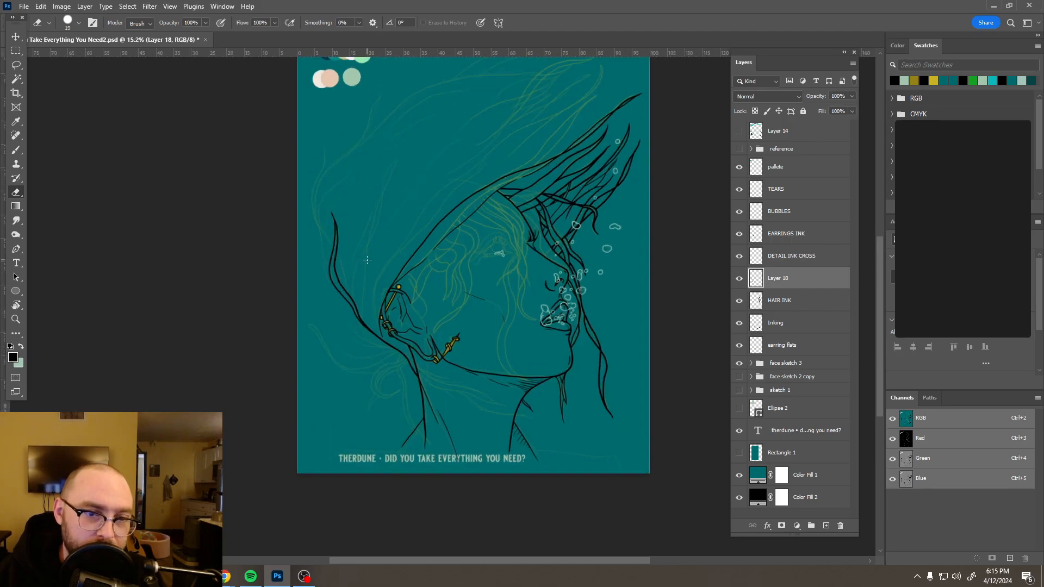
left_click_drag(395, 249, 380, 302)
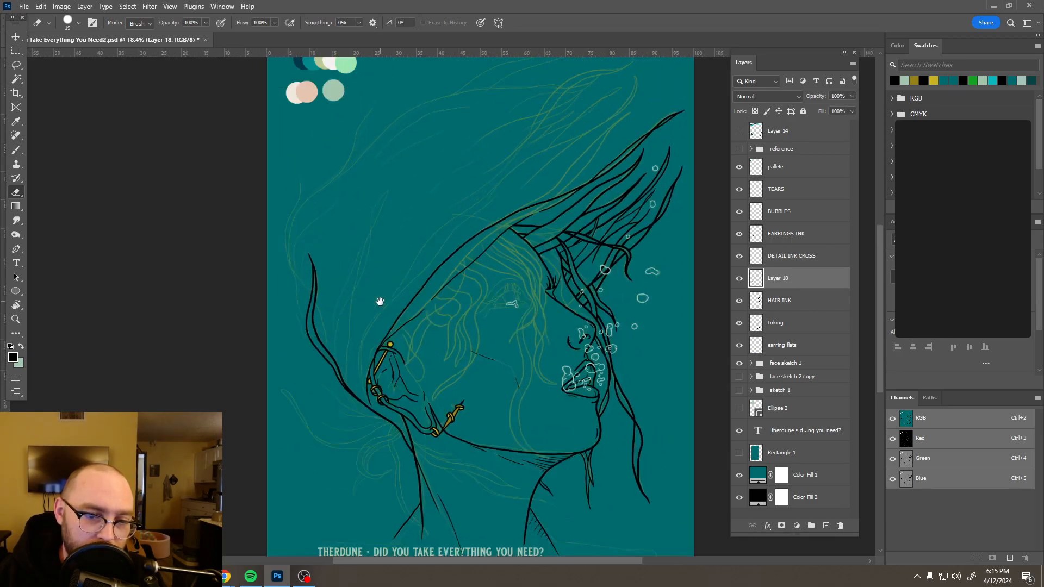
scroll(396, 280, "down", 3)
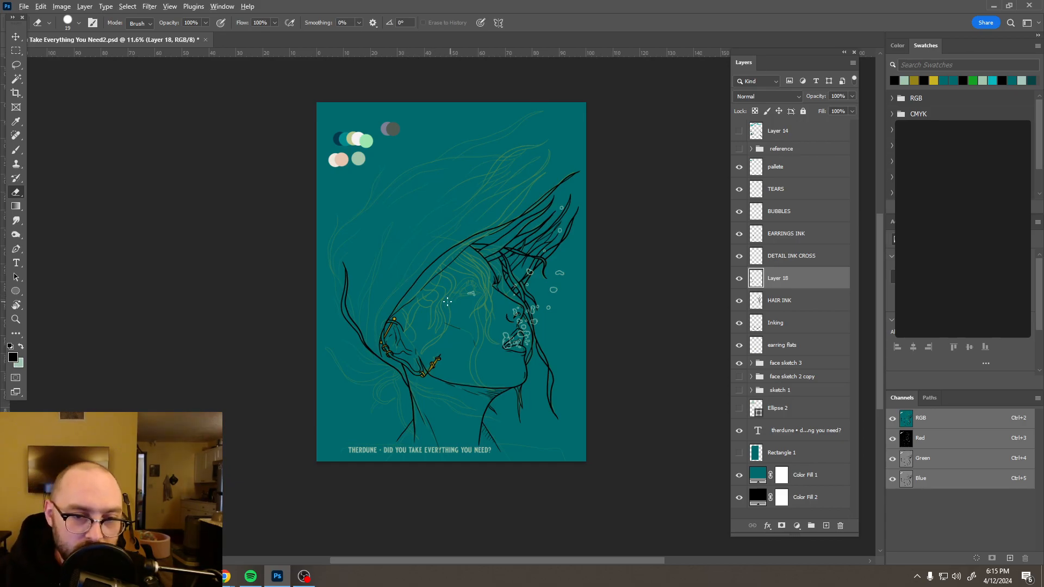
scroll(448, 302, "up", 2)
scroll(448, 301, "up", 2)
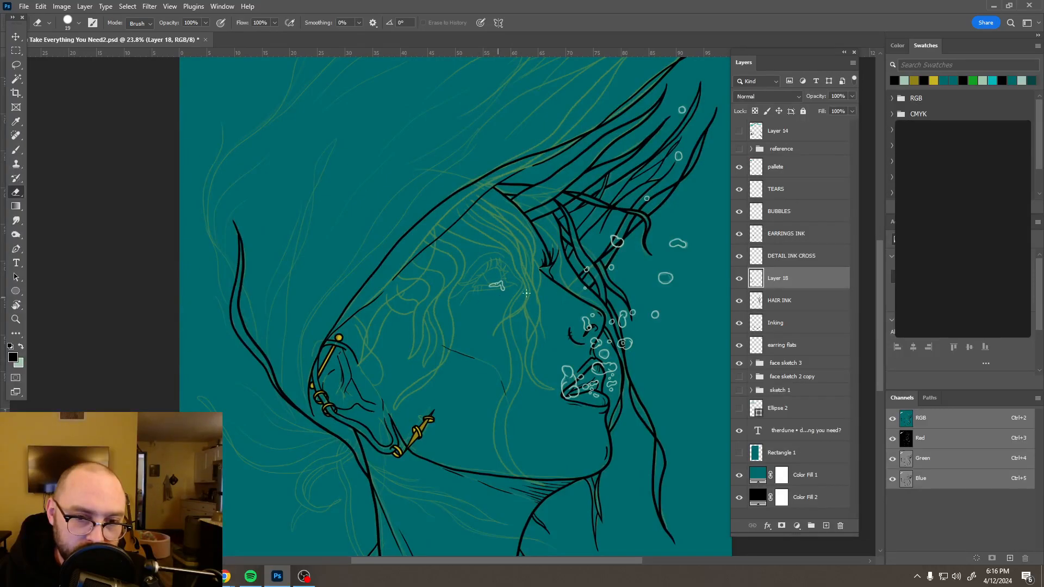
- Merge the strand layer down into HAIR INK and add a new empty layer above it
mouse_move(816, 284)
left_mouse_down()
mouse_move(815, 326)
mouse_move(817, 294)
left_mouse_up()
right_click(817, 286)
left_click(857, 361)
left_click(826, 525)
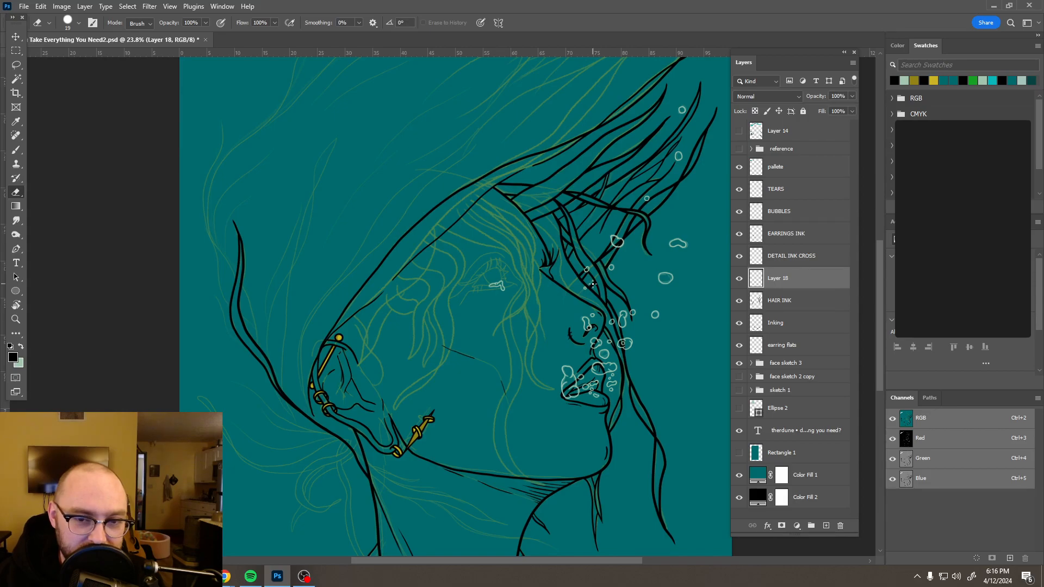
- Try to ink a hair strand from the hairline across the forehead towards the brow with the 20 px brush on the empty layer
scroll(585, 281, "up", 2)
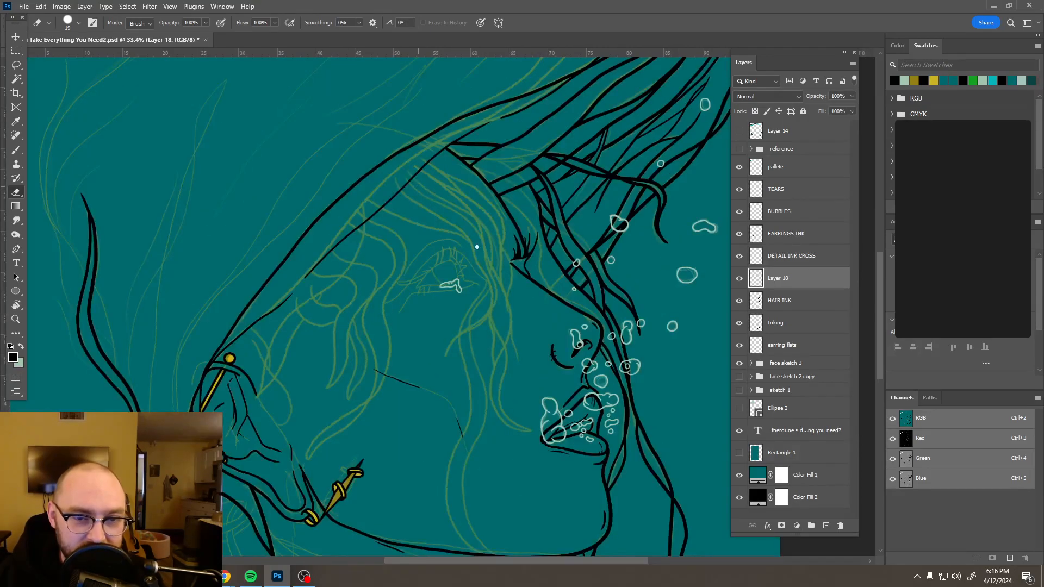
scroll(496, 281, "down", 1)
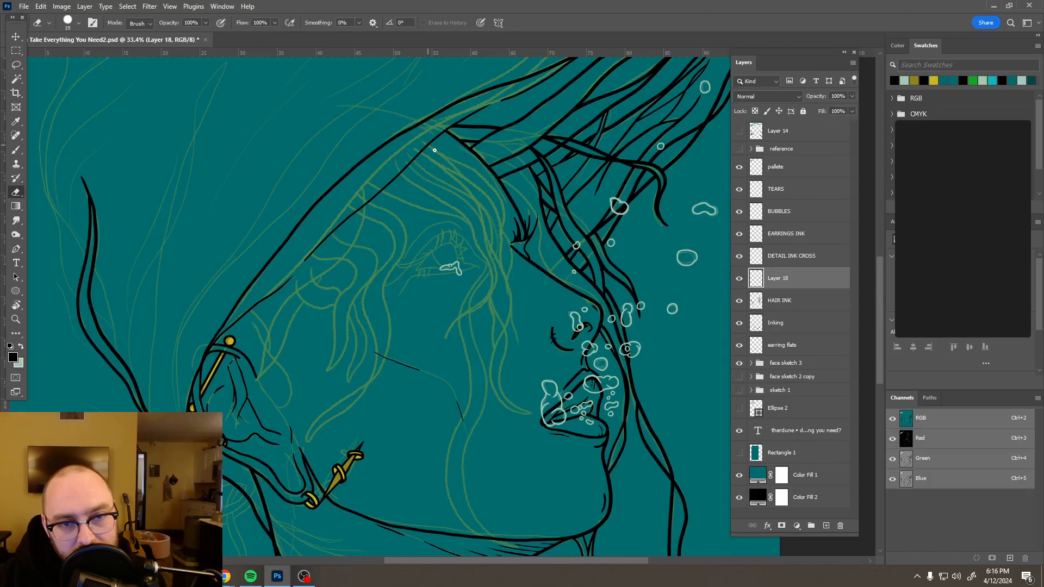
key("b")
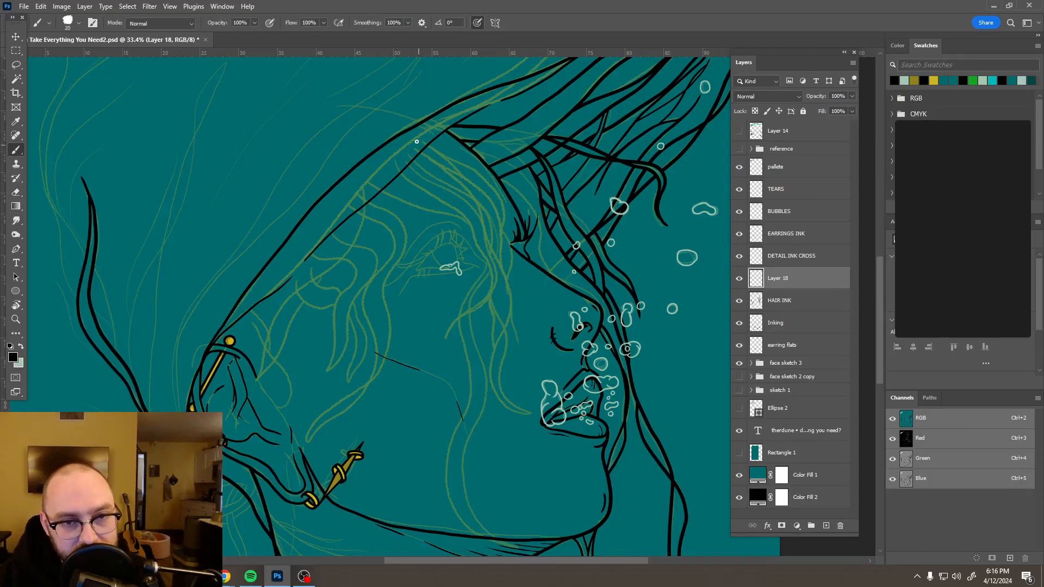
left_click(757, 280, "ctrl")
left_click(512, 215)
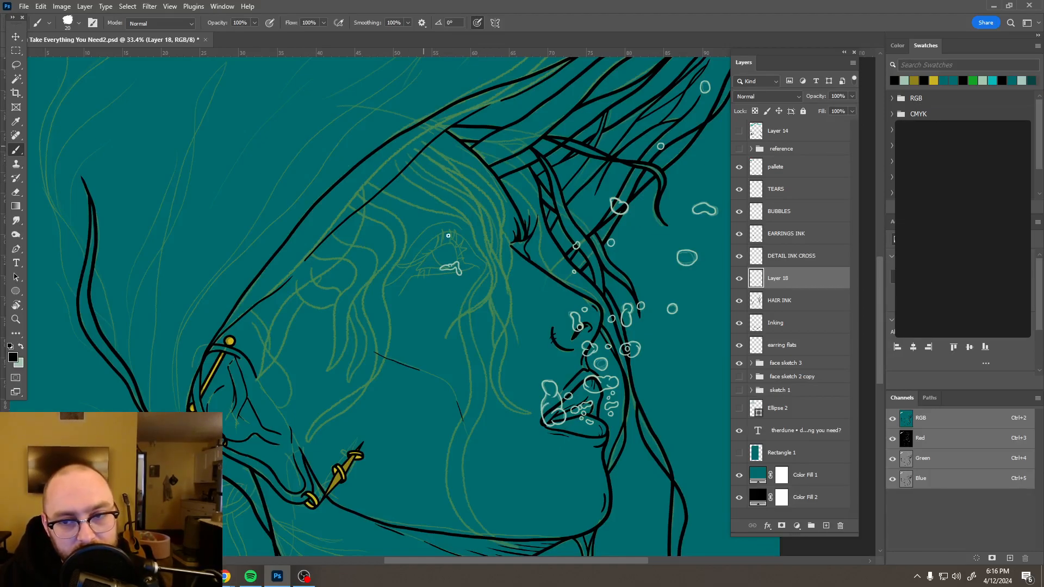
key("m")
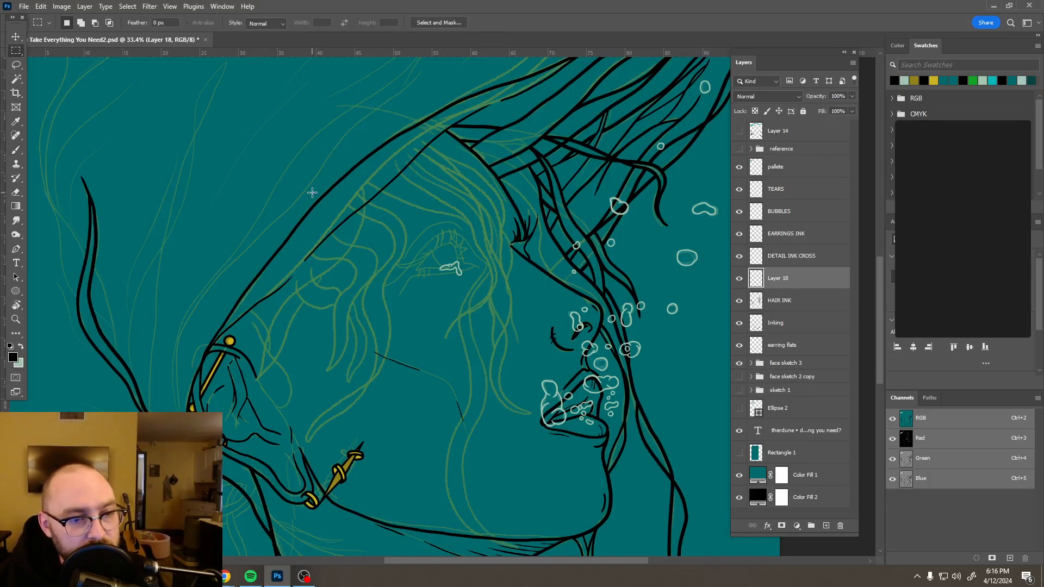
key("b")
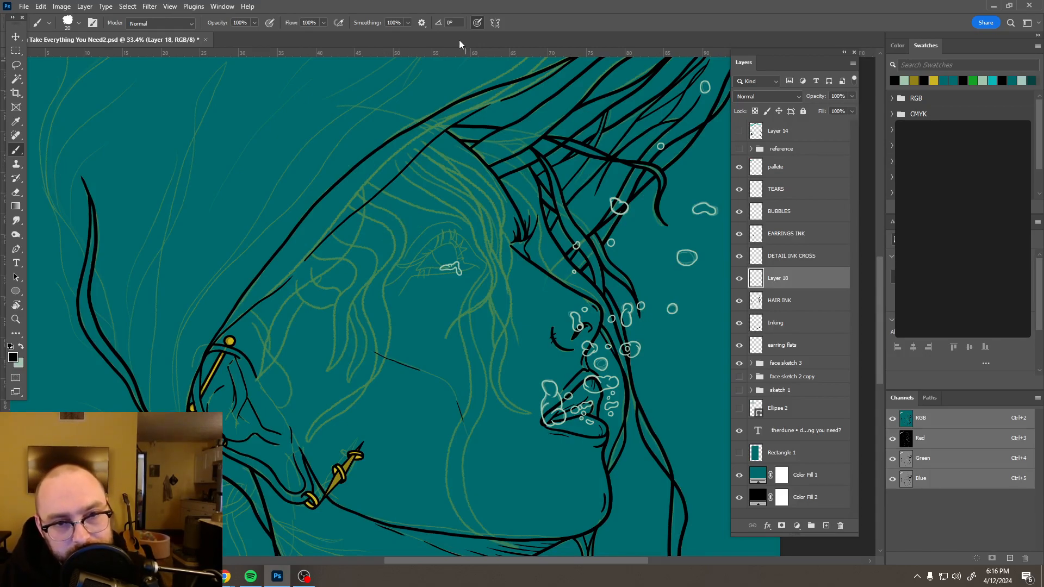
left_click(414, 136)
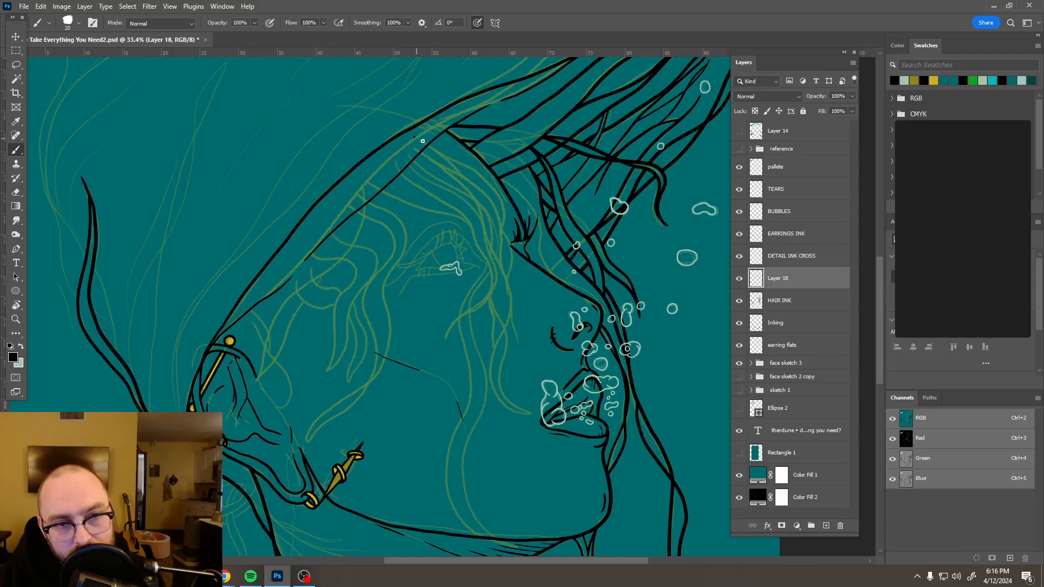
mouse_move(445, 156)
left_mouse_down()
mouse_move(484, 178)
mouse_move(502, 209)
left_mouse_up()
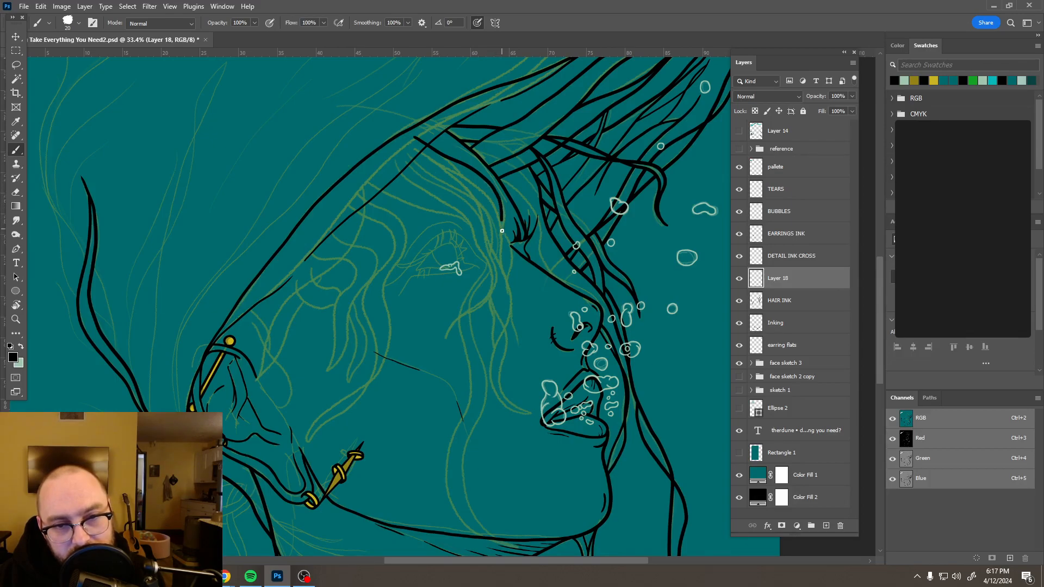
key("ctrl+z")
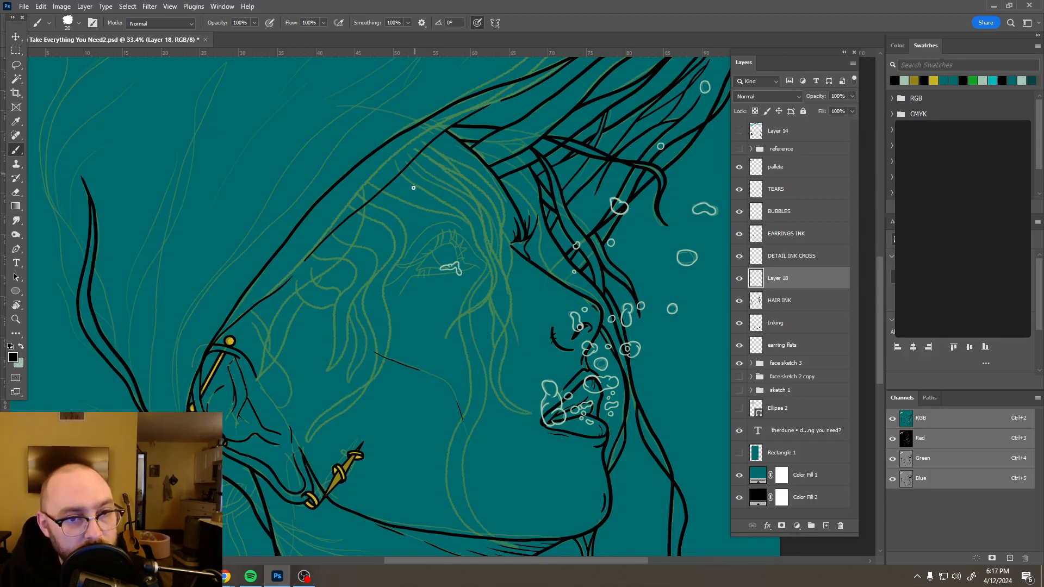
scroll(466, 145, "down", 5)
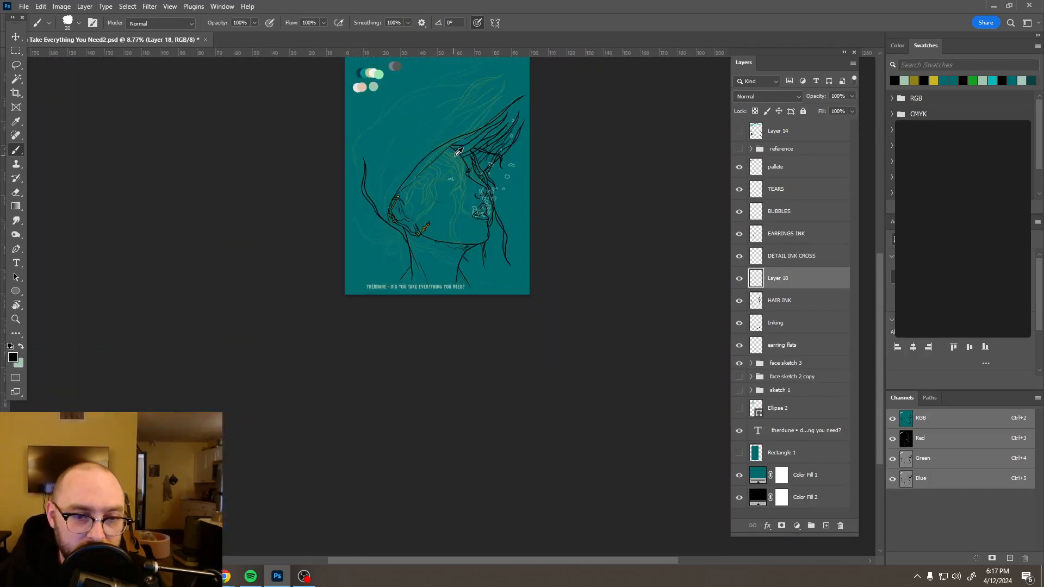
scroll(457, 148, "up", 2)
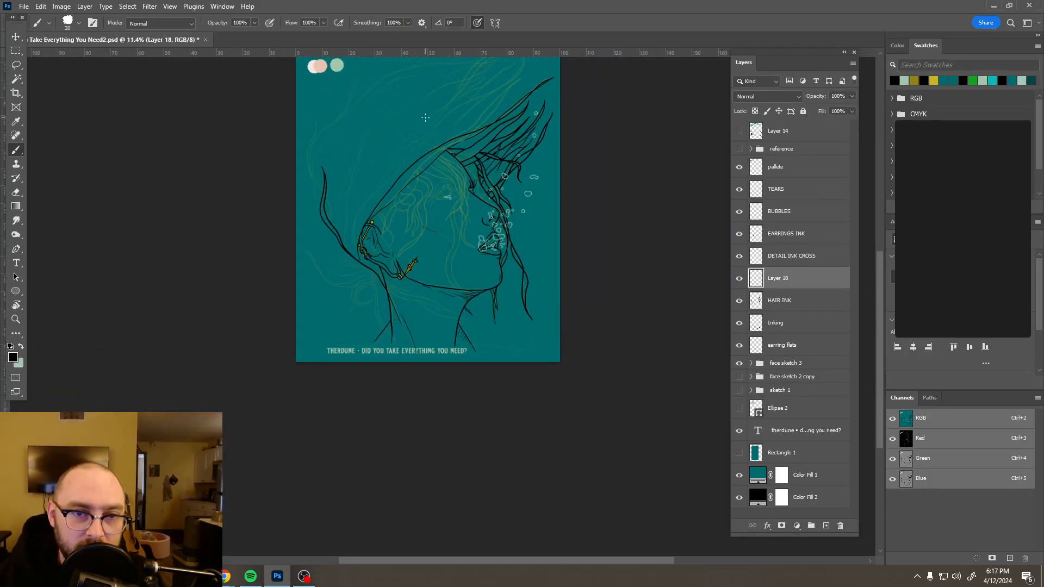
left_click(16, 50)
right_click(453, 112)
left_click(467, 117)
key("b")
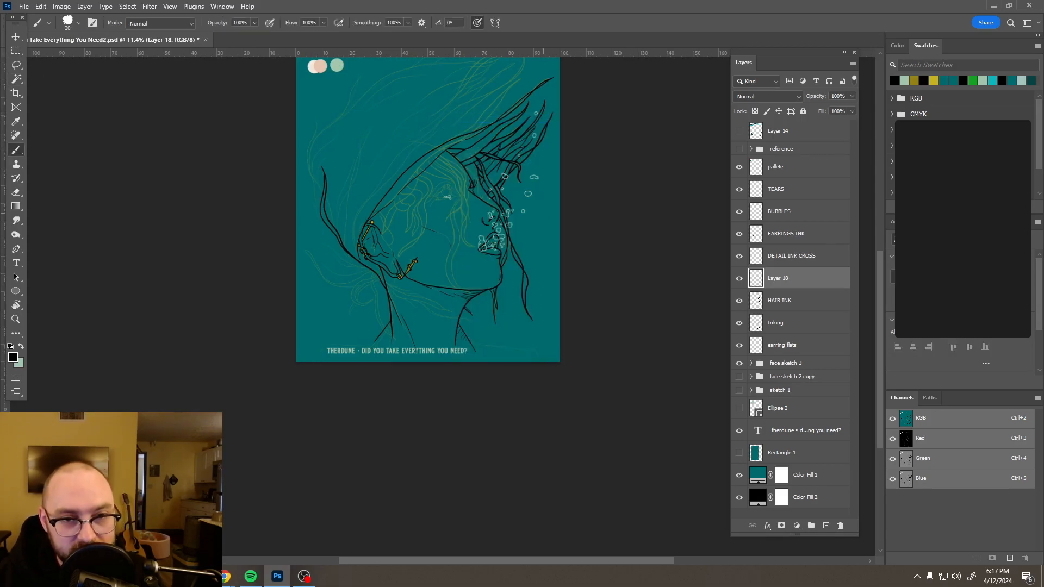
- Ink two wavy hair strands from the hairline down the forehead on Layer 18, one ending near the mouth corner, the other on the cheek
scroll(456, 155, "up", 1)
scroll(456, 155, "up", 4)
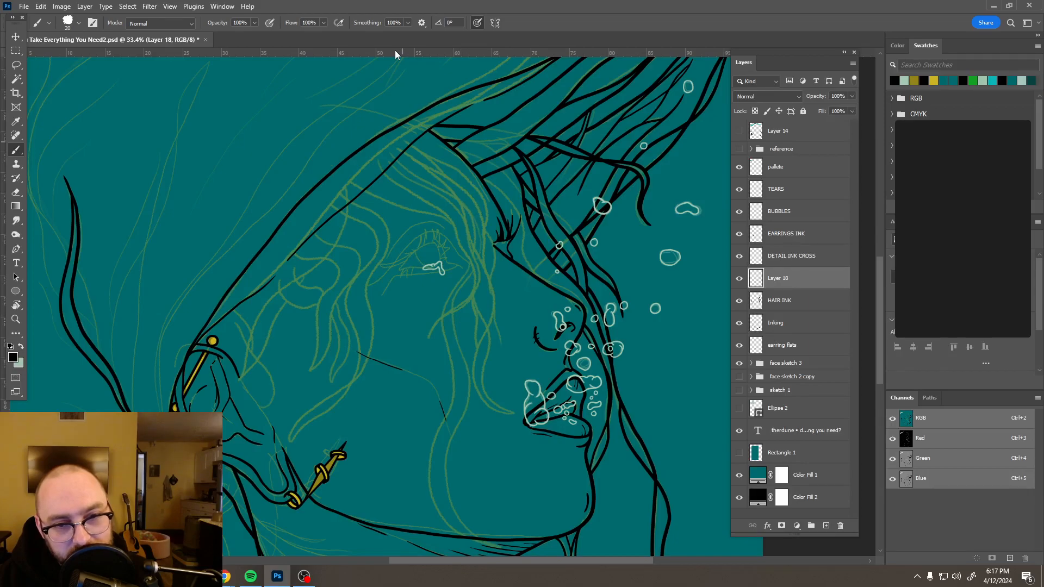
left_click_drag(395, 138, 447, 181)
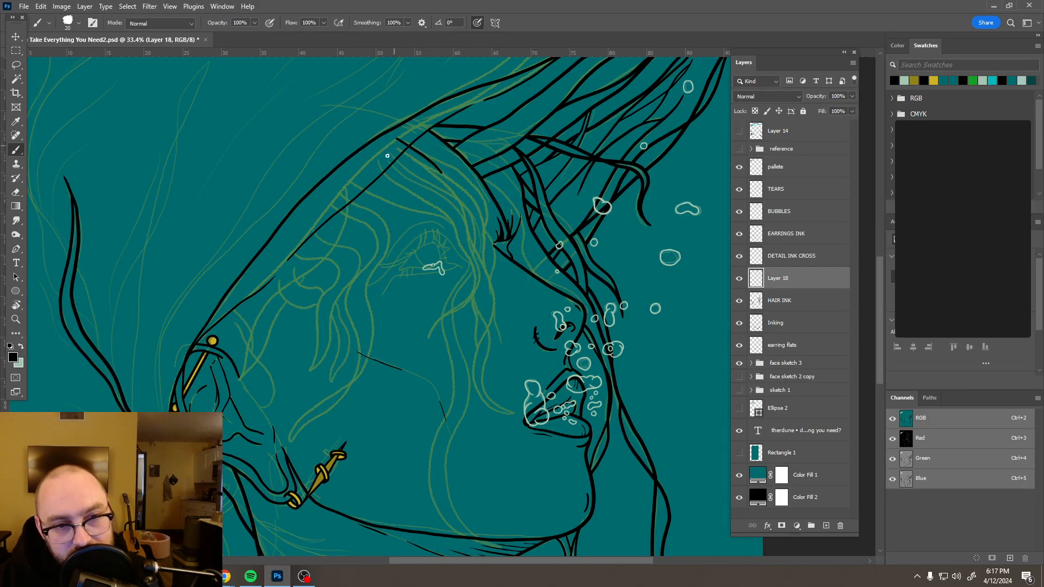
mouse_move(417, 161)
left_mouse_down()
mouse_move(471, 197)
mouse_move(485, 248)
left_mouse_up()
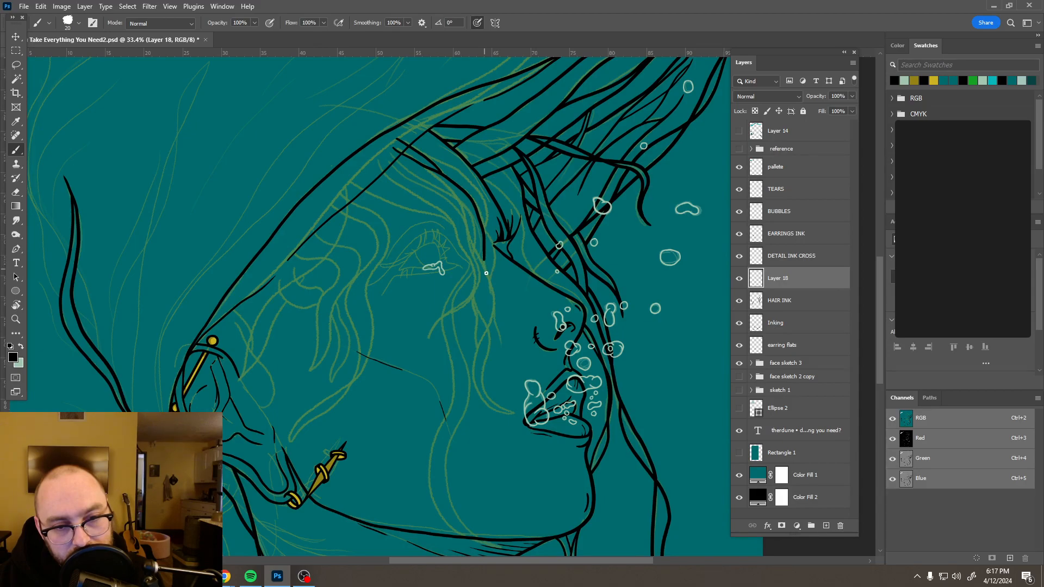
mouse_move(495, 291)
left_mouse_down()
mouse_move(472, 371)
mouse_move(479, 397)
mouse_move(523, 409)
left_mouse_up()
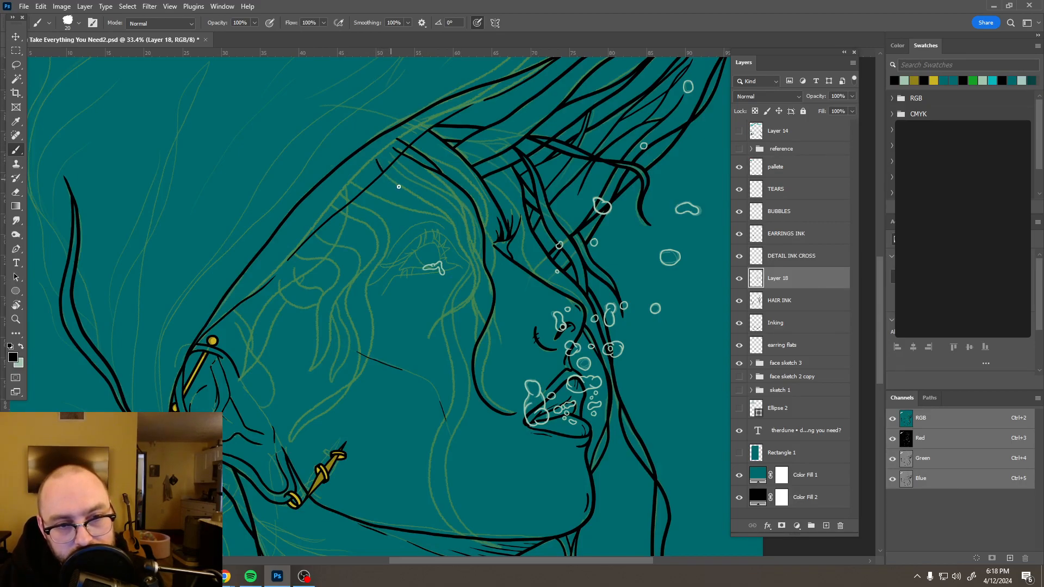
mouse_move(435, 209)
left_mouse_down()
mouse_move(476, 278)
mouse_move(468, 303)
mouse_move(435, 324)
mouse_move(426, 348)
left_mouse_up()
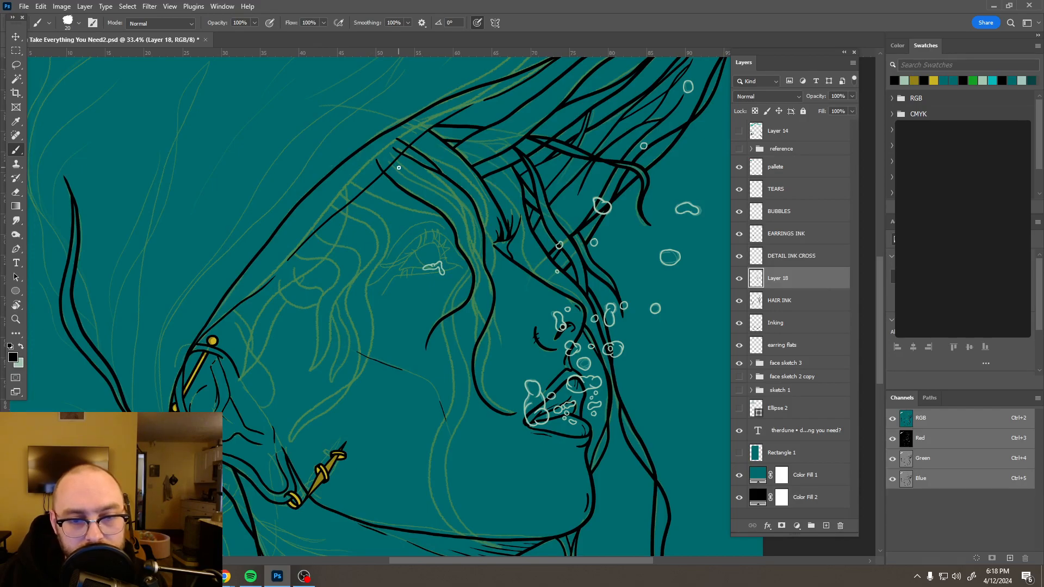
- Add a new layer above Layer 18 and ink a hair strand down the forehead alongside the strand that ends at the mouth
left_click(826, 526)
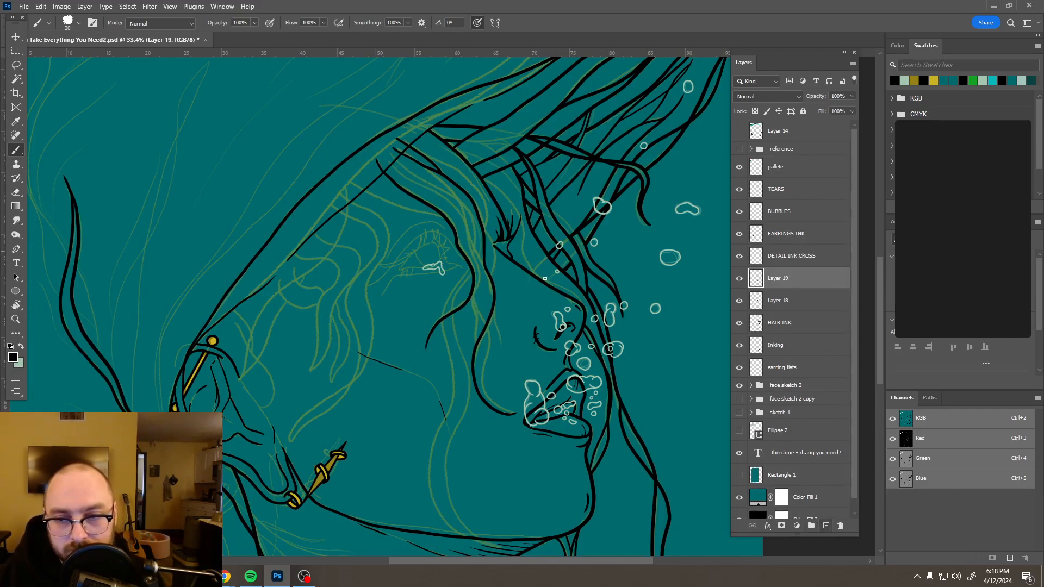
scroll(512, 246, "up", 2)
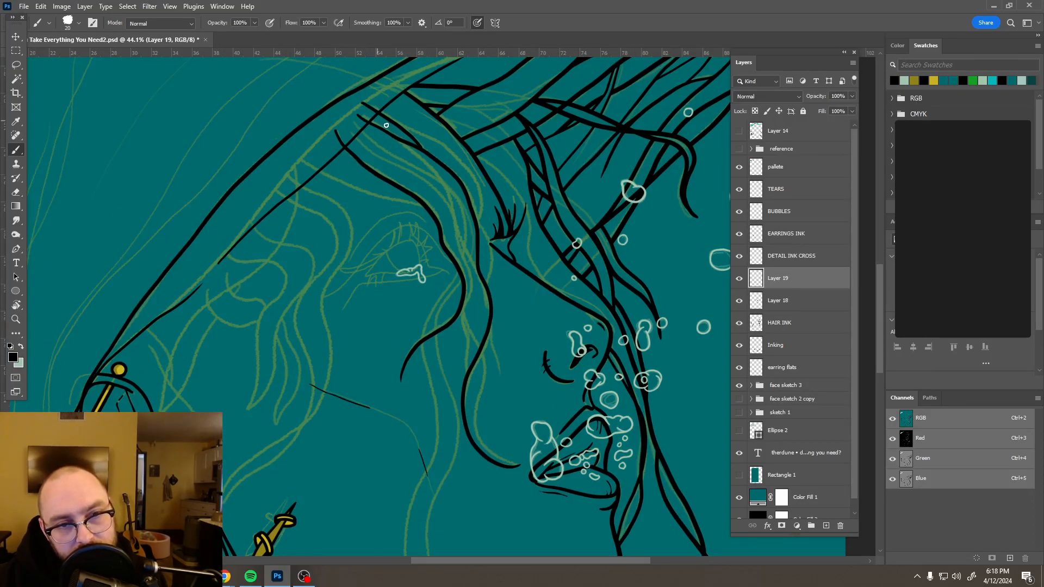
mouse_move(384, 123)
left_mouse_down()
mouse_move(458, 198)
mouse_move(482, 275)
left_mouse_up()
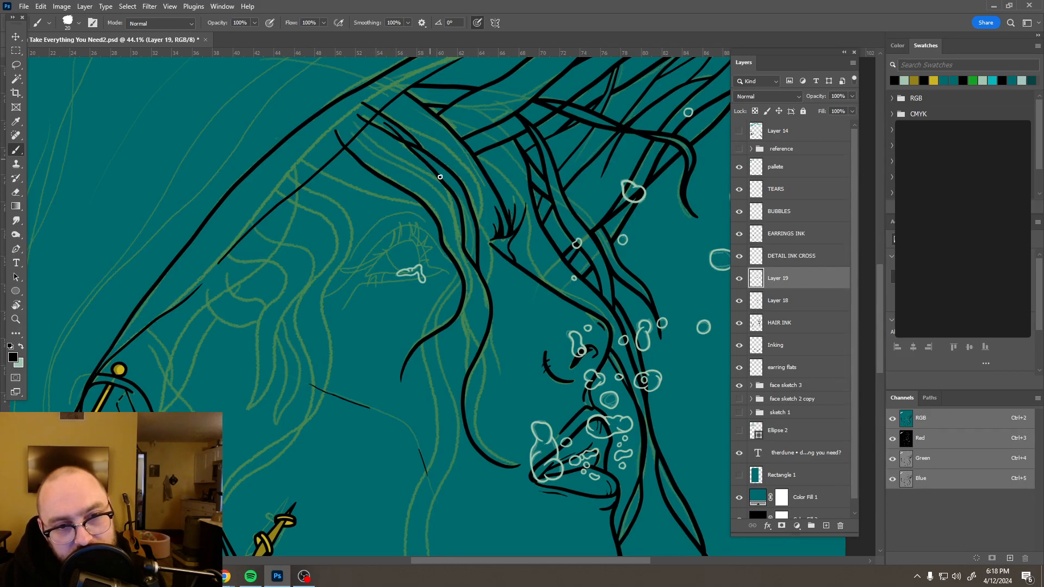
- Examine the new forehead strand close up and from farther out, and compare the hair with Layer 19 hidden and shown
key("e")
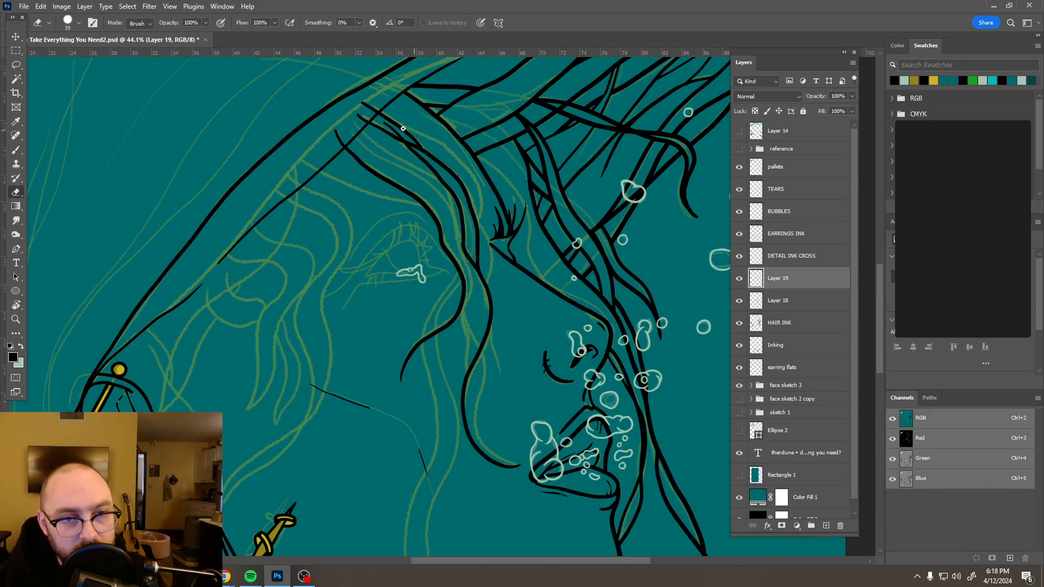
scroll(403, 129, "up", 1)
scroll(403, 129, "up", 1)
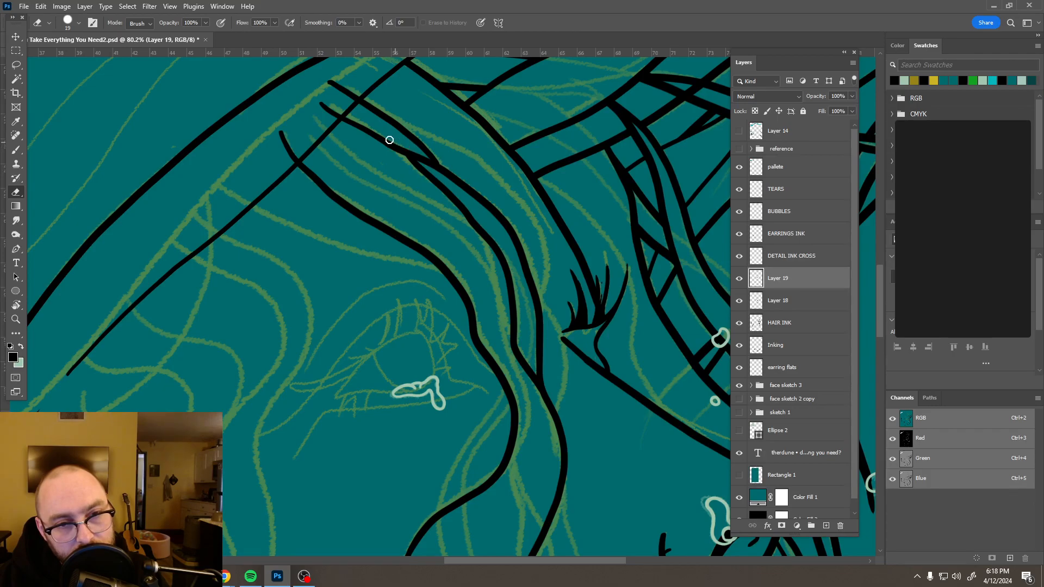
scroll(411, 111, "down", 2)
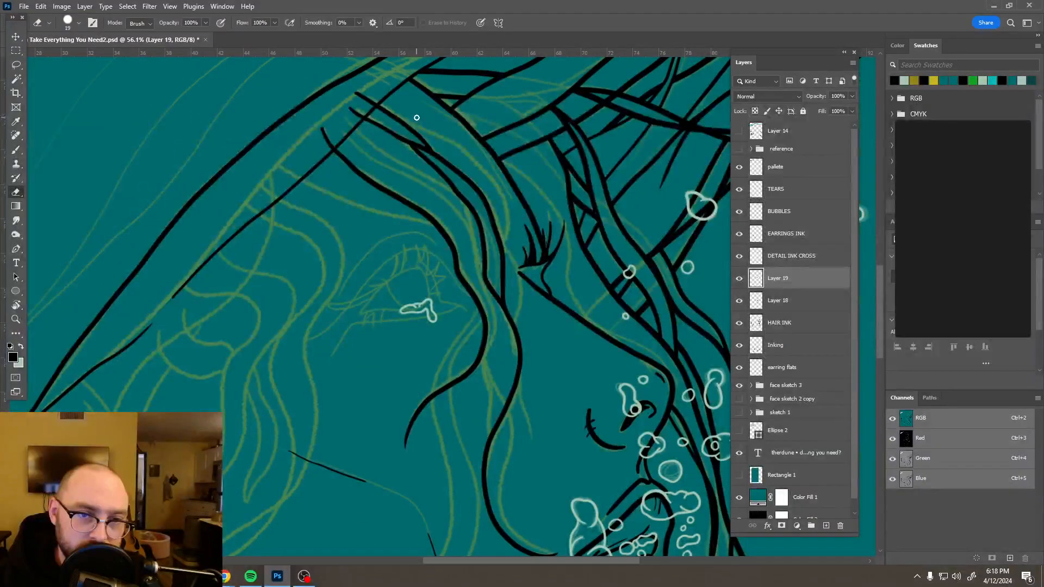
scroll(416, 117, "down", 2)
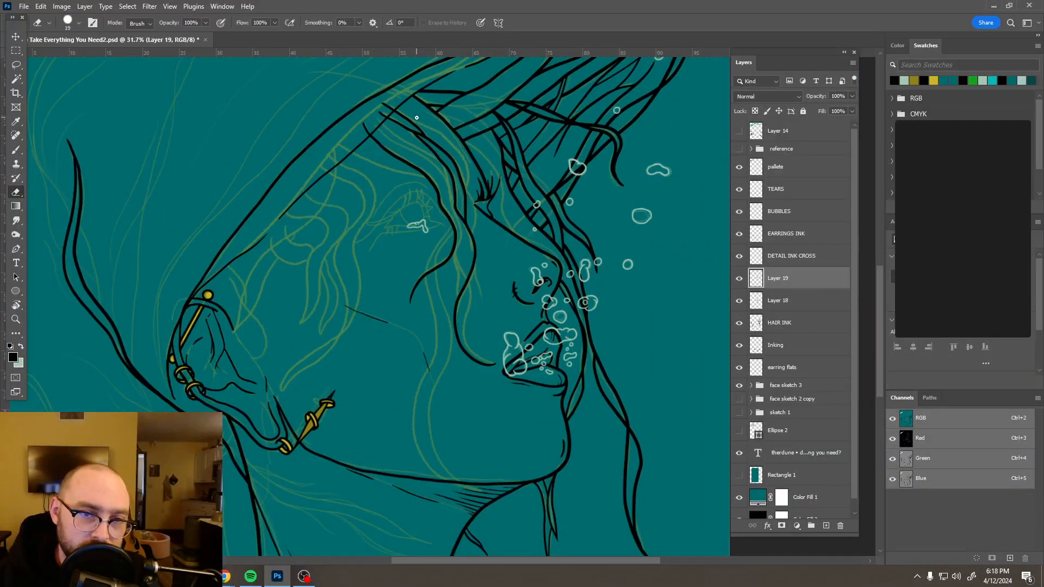
scroll(417, 118, "up", 3)
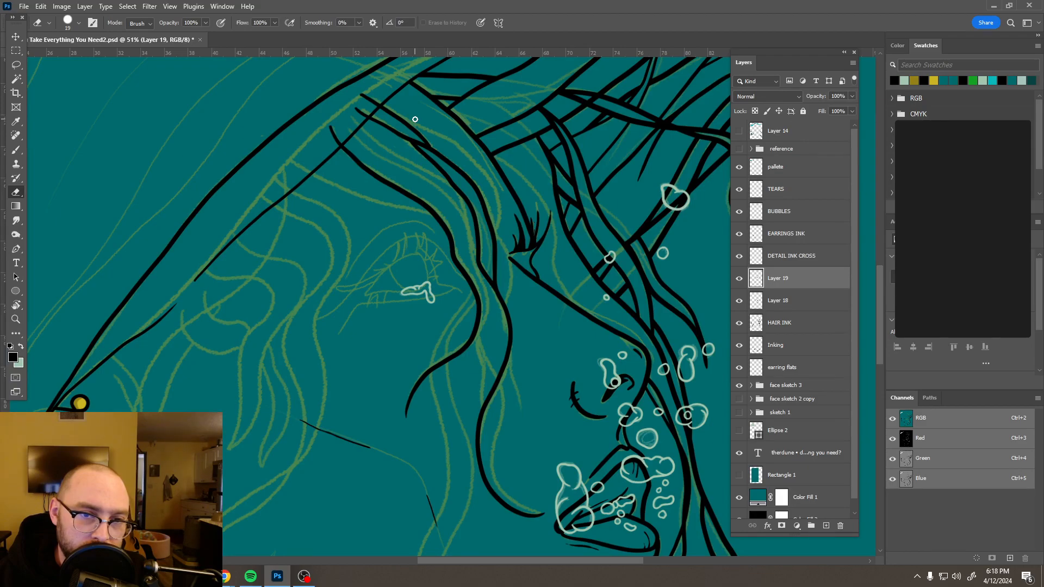
key("b")
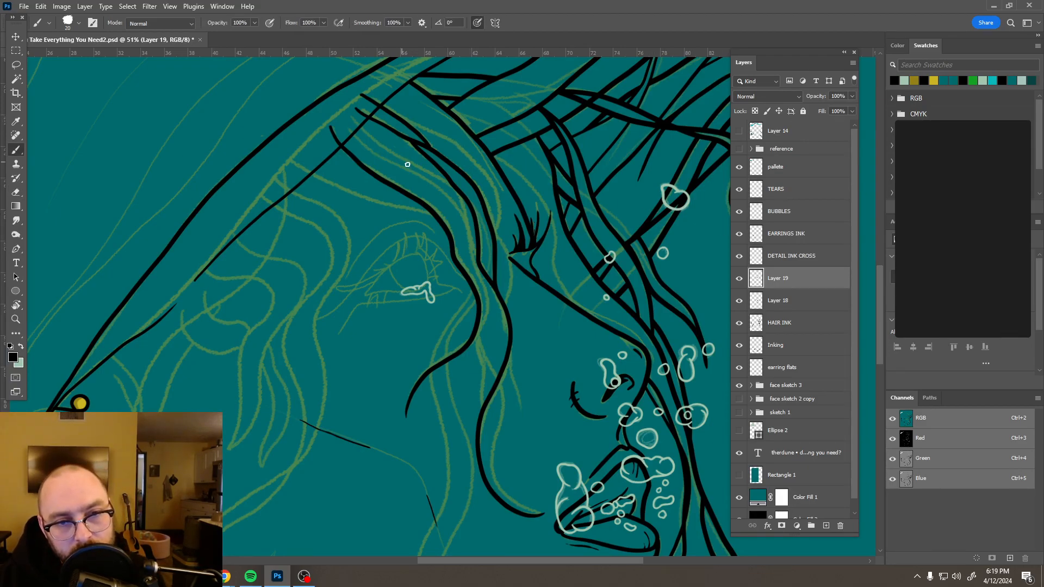
left_click(740, 278)
left_click(739, 278)
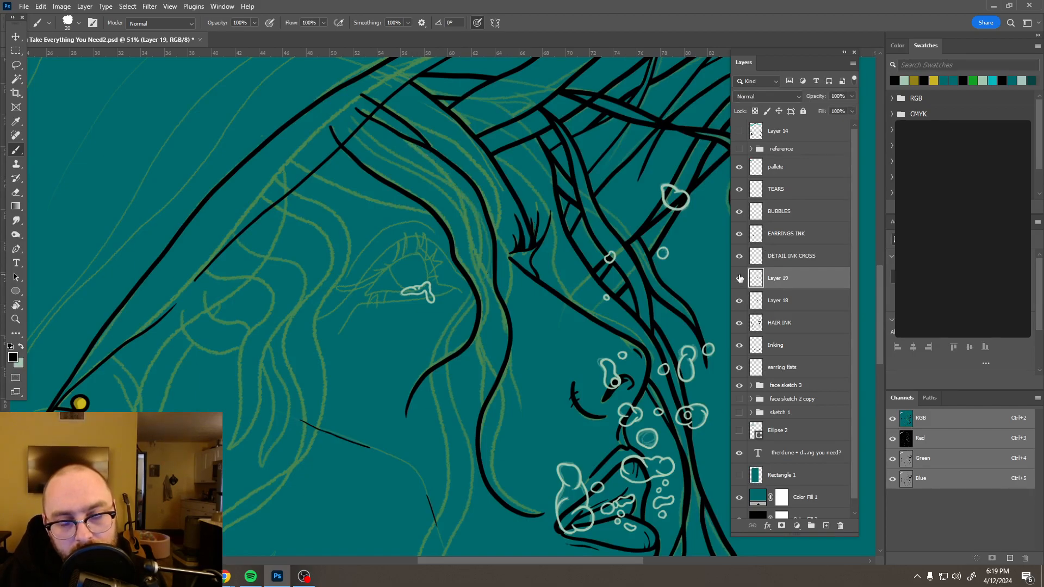
- Add a new layer above Layer 19 and ink two more strands between the forehead strands, running from the hairline to the tip on the cheek
left_click(827, 525)
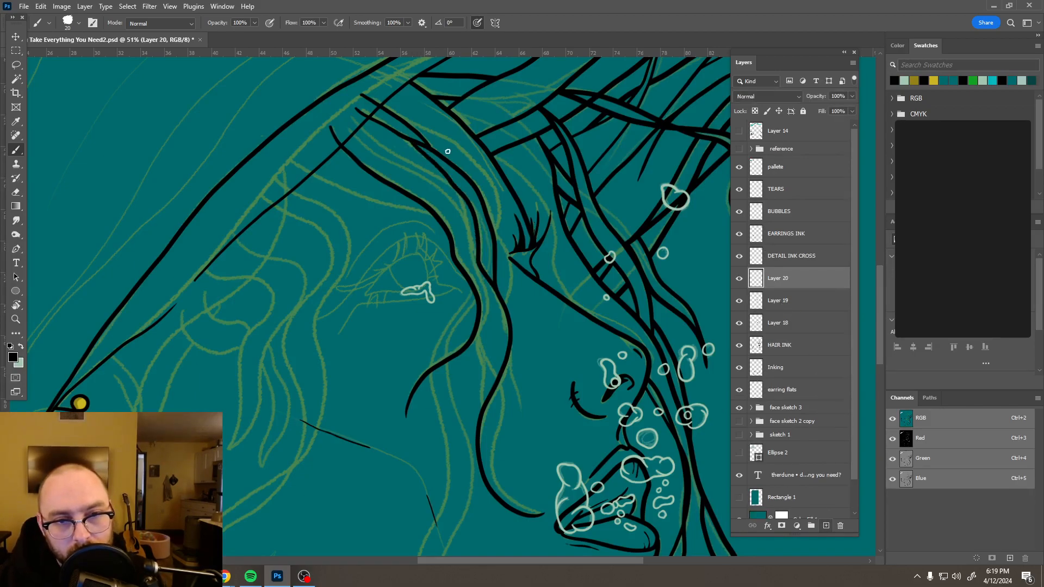
left_click_drag(367, 132, 384, 146)
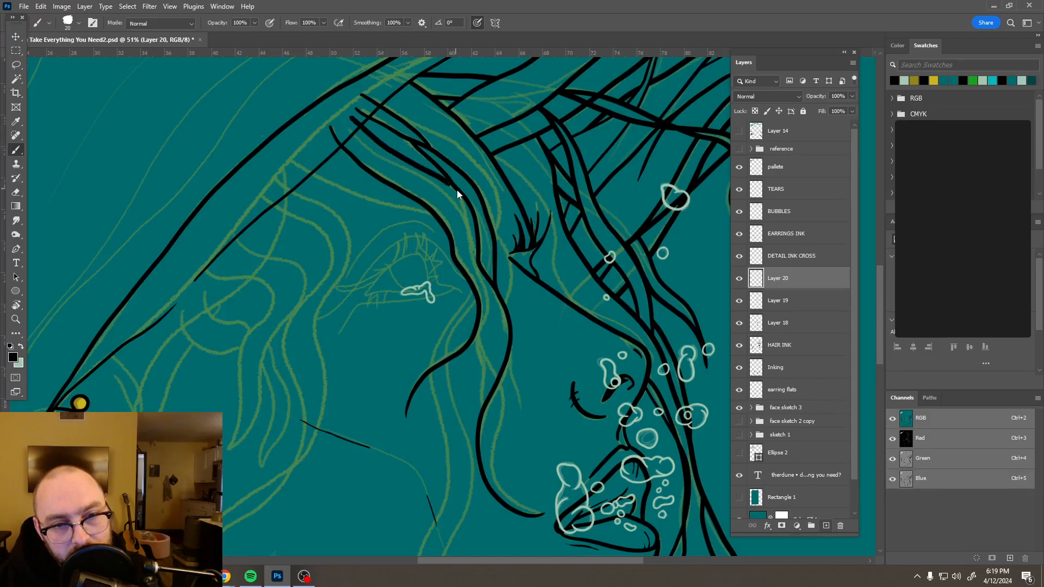
left_click_drag(457, 192, 461, 200)
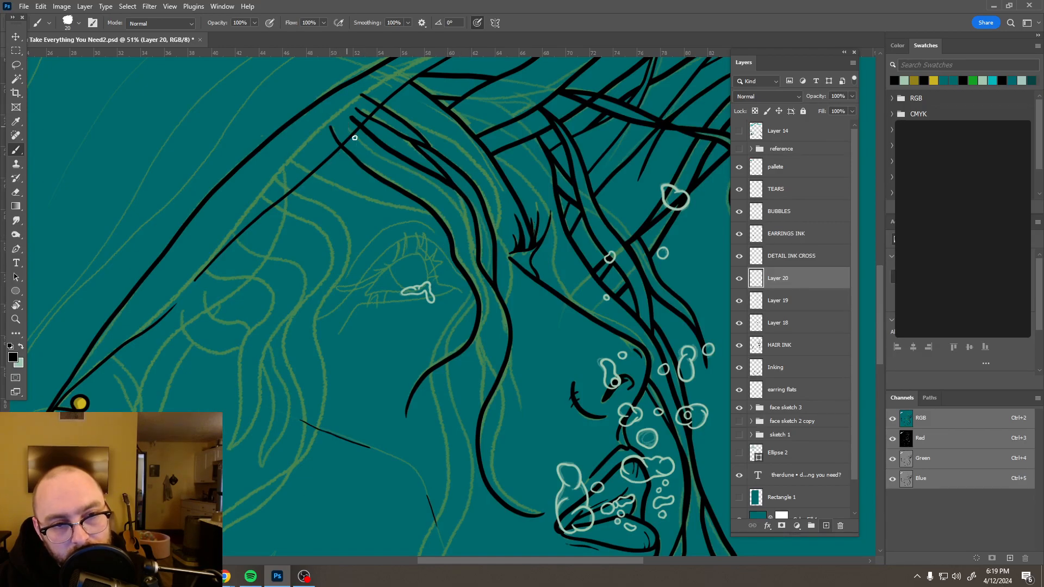
mouse_move(348, 127)
left_mouse_down()
mouse_move(453, 202)
mouse_move(486, 287)
mouse_move(485, 326)
mouse_move(426, 364)
mouse_move(406, 418)
left_mouse_up()
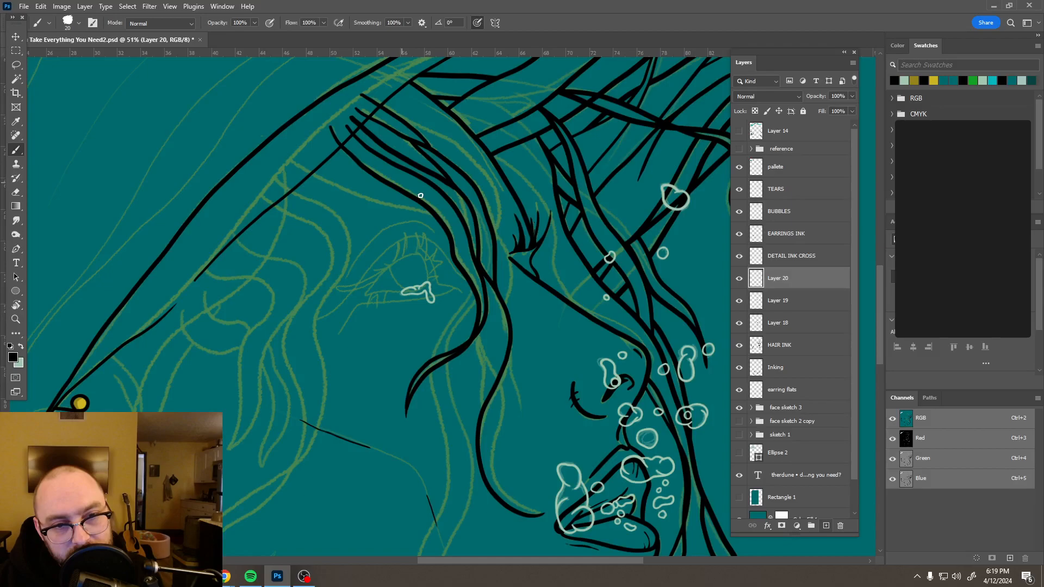
- Compare Layers 19 and 20 by toggling their visibility, and erase the upper part of the overlapping Layer 20 strand with a 29 px eraser
left_click(741, 302)
left_click(741, 302)
left_click(741, 280)
left_click(741, 280)
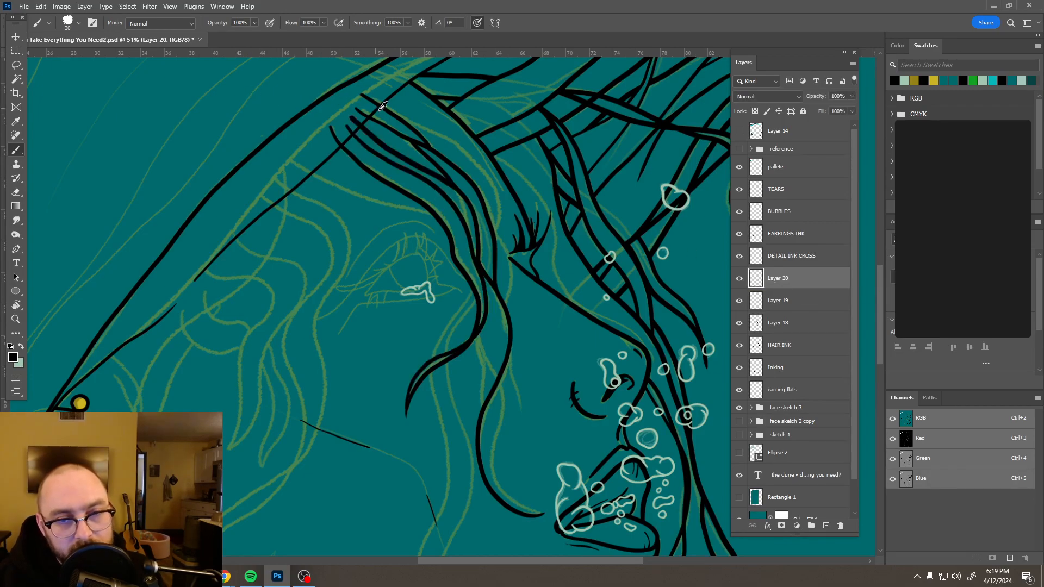
scroll(382, 105, "up", 2)
key("e")
key("bracketright")
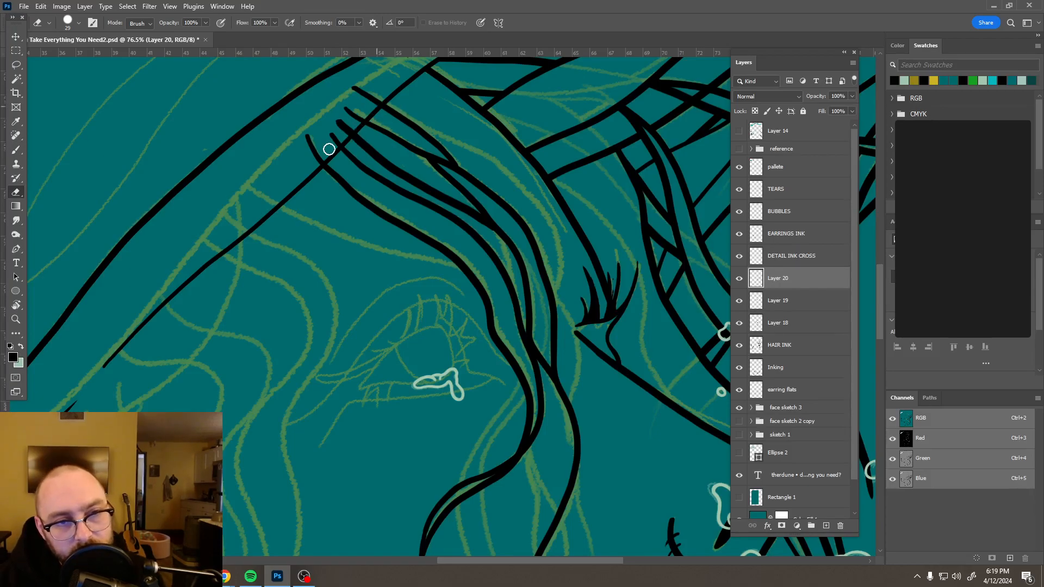
mouse_move(333, 112)
left_mouse_down()
mouse_move(388, 166)
mouse_move(501, 235)
mouse_move(517, 238)
mouse_move(515, 227)
left_mouse_up()
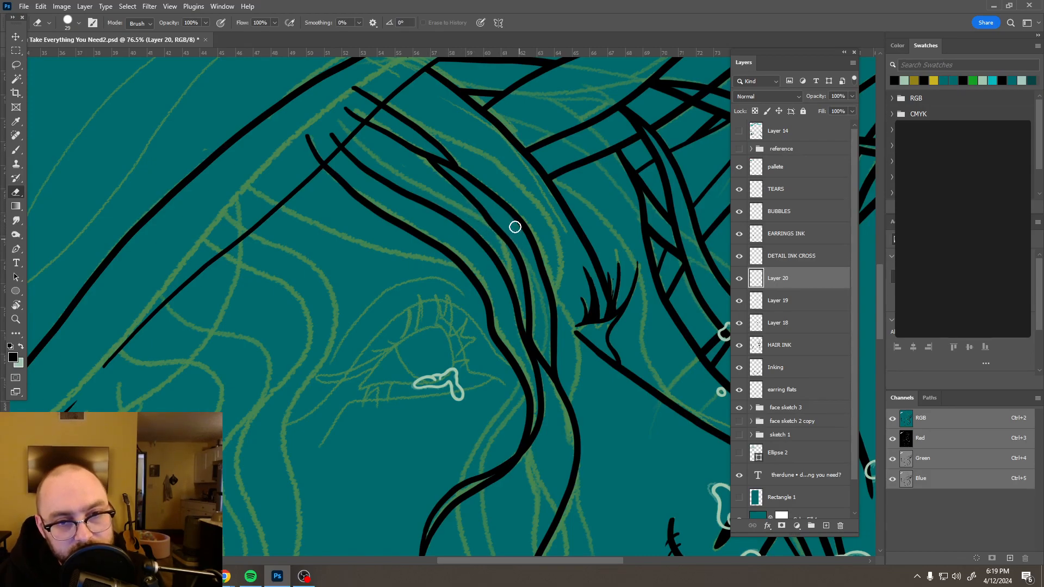
scroll(516, 227, "down", 3)
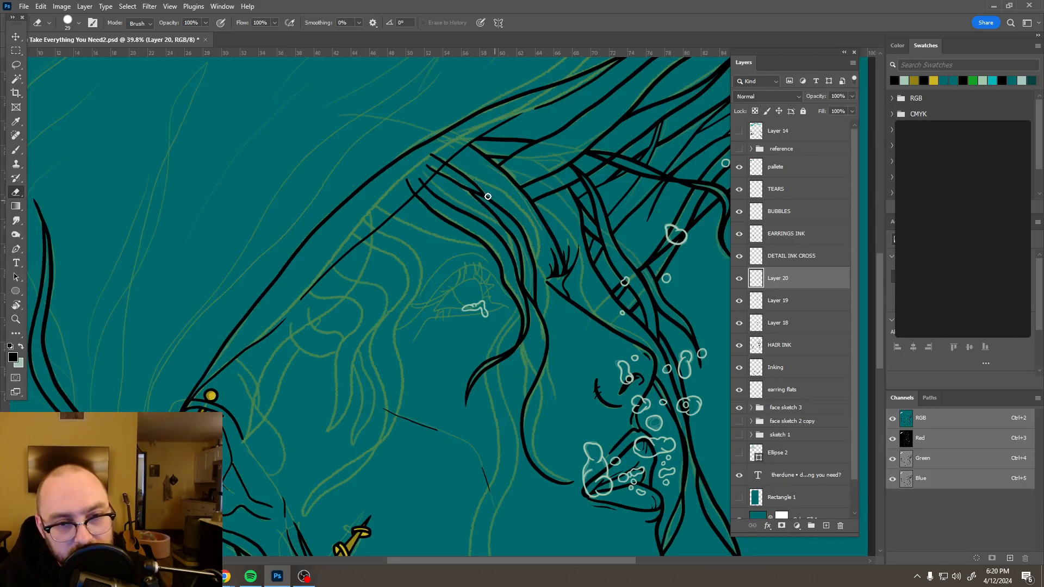
scroll(477, 191, "up", 5)
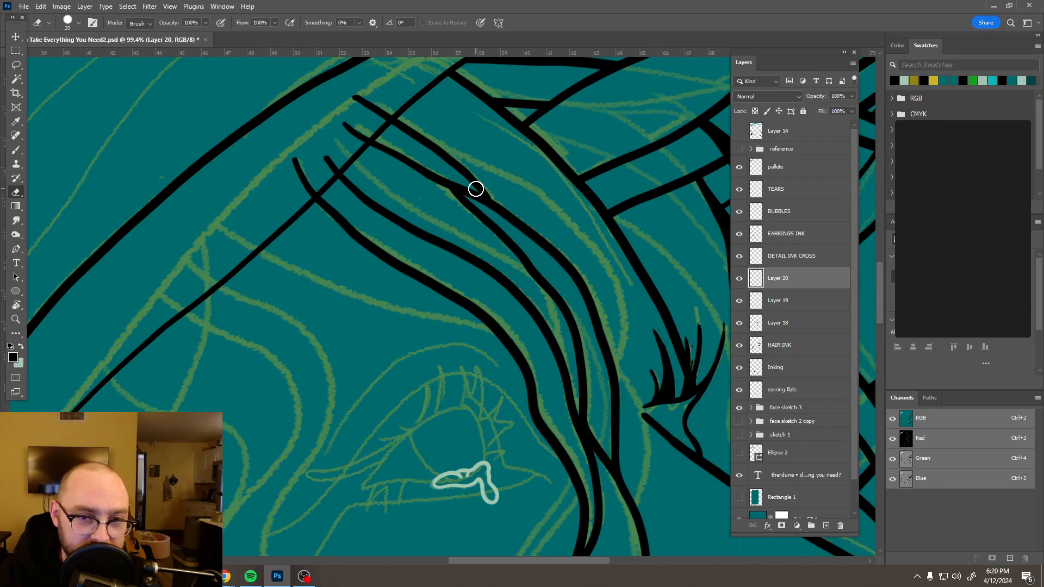
- Add a new layer above Layer 20 and ink a long wavy strand with the 20 px brush from the hairline over cheek and jaw to the neck
scroll(485, 188, "down", 5)
scroll(627, 317, "down", 5)
left_click_drag(624, 345, 488, 171)
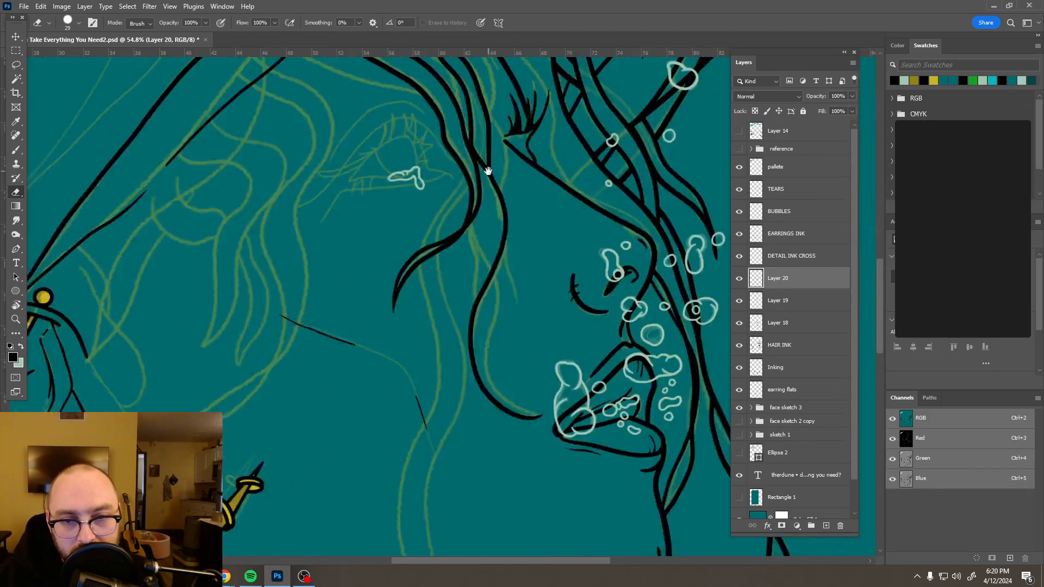
scroll(480, 179, "down", 3)
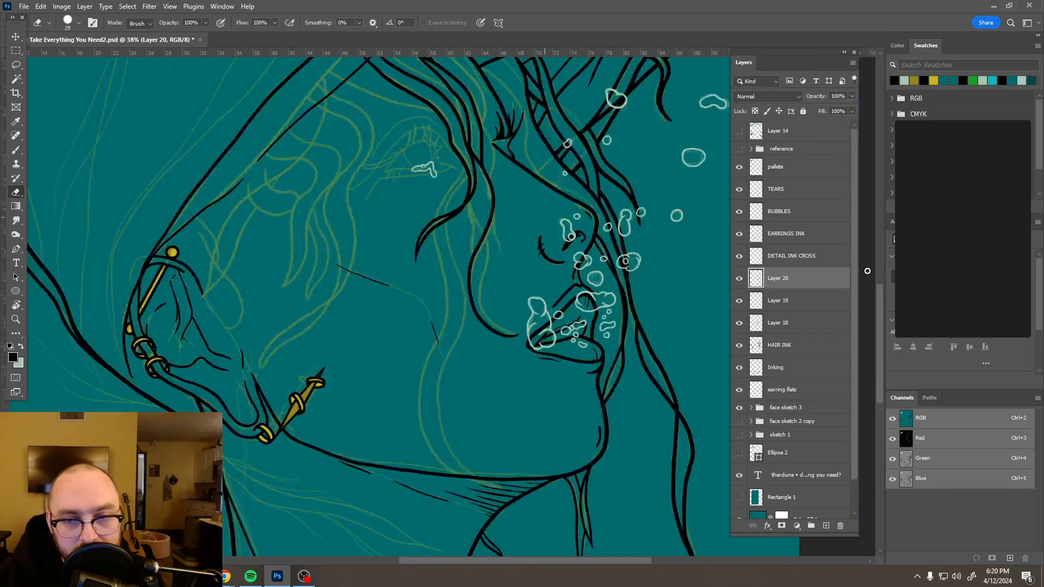
left_click(827, 525)
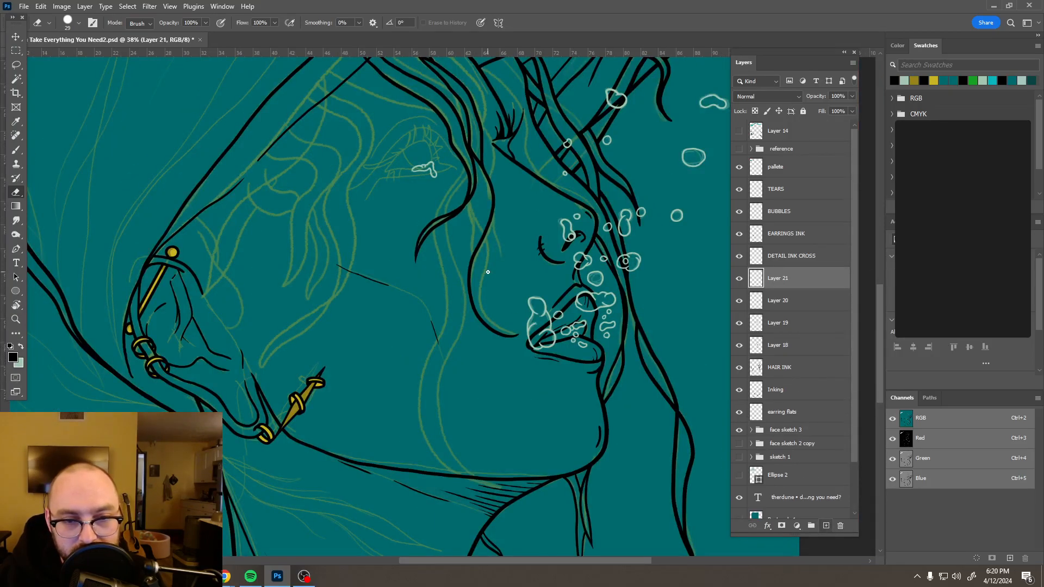
scroll(488, 272, "down", 5)
scroll(488, 272, "up", 2)
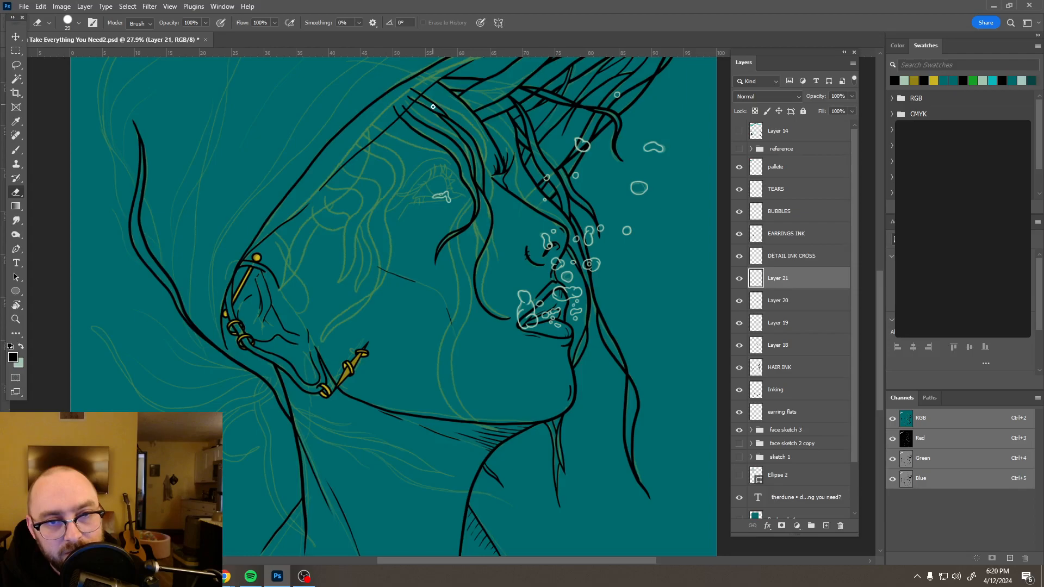
key("b")
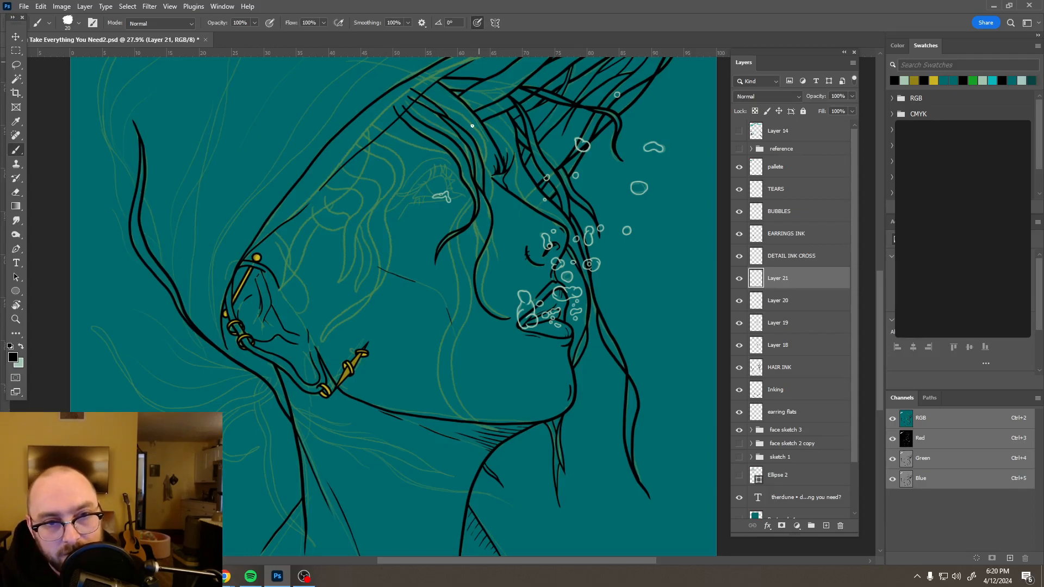
mouse_move(385, 113)
left_mouse_down()
mouse_move(407, 102)
mouse_move(448, 107)
mouse_move(477, 142)
mouse_move(479, 177)
mouse_move(447, 237)
mouse_move(469, 296)
mouse_move(443, 335)
mouse_move(435, 384)
mouse_move(471, 443)
mouse_move(512, 471)
left_mouse_up()
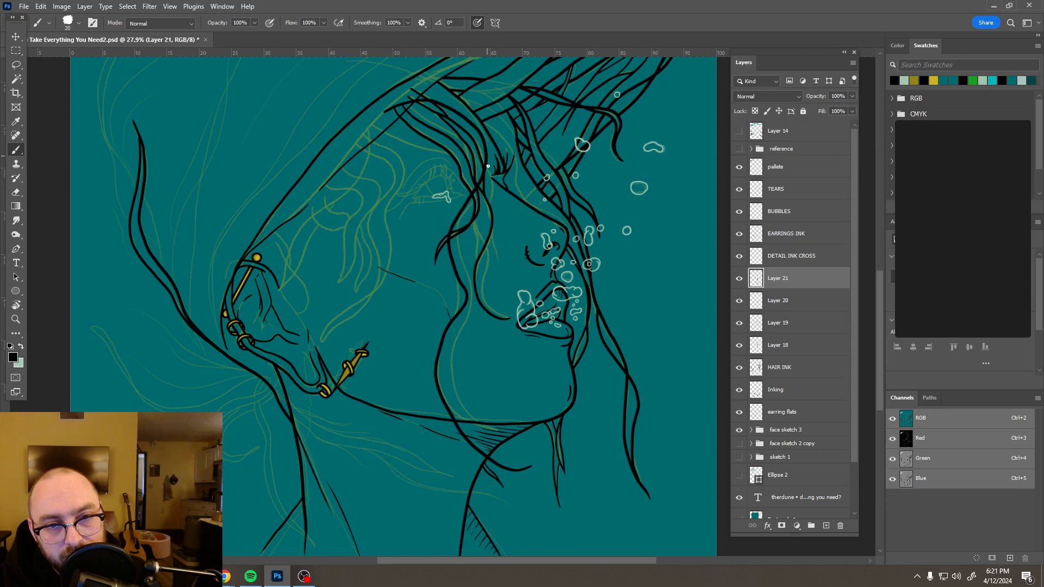
- Ink the second edge of the long strand parallel to the first, from beside the eye over the cheek and jaw to the neck
left_click_drag(488, 166, 483, 193)
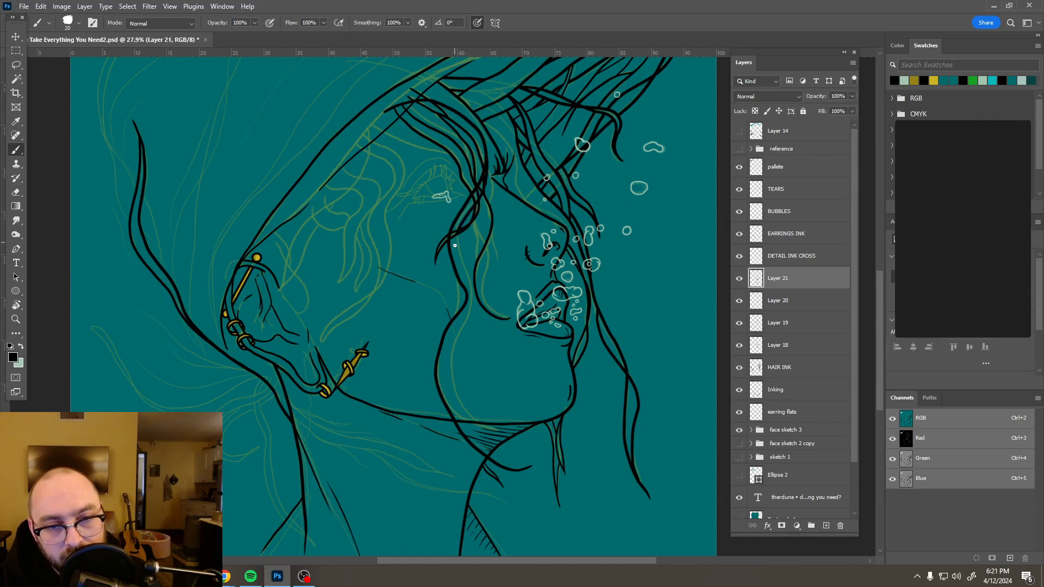
mouse_move(454, 247)
left_mouse_down()
mouse_move(477, 297)
mouse_move(453, 342)
mouse_move(463, 423)
left_mouse_up()
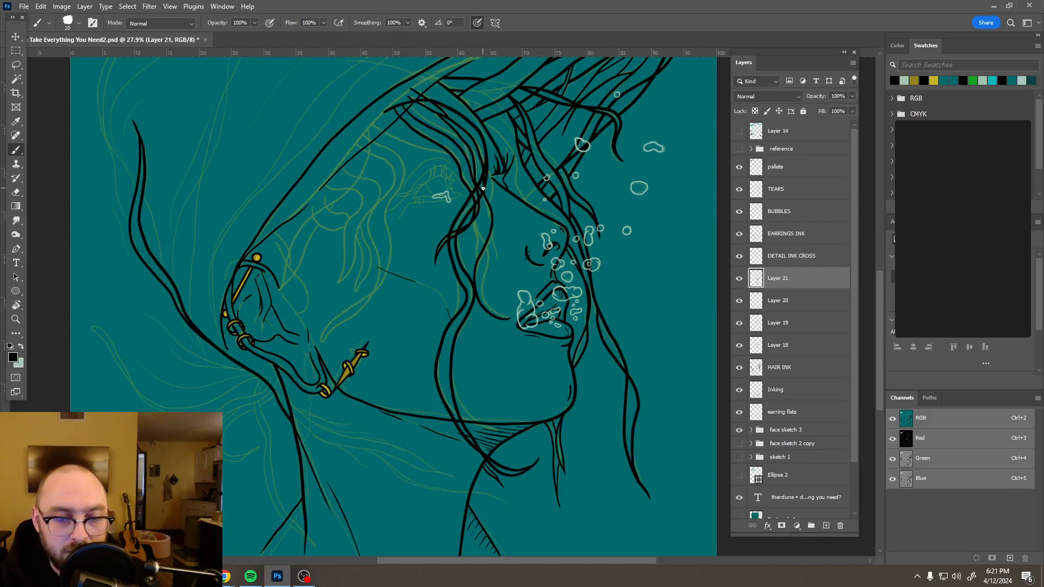
scroll(494, 248, "down", 1)
scroll(494, 249, "down", 5)
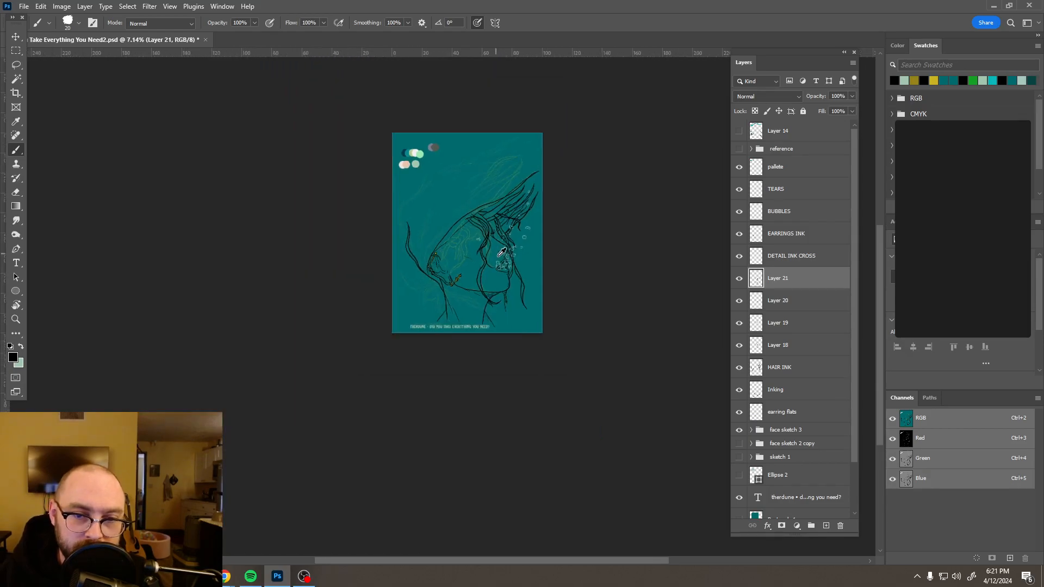
- Undo both inked edges of the long wavy strand on Layer 21
scroll(501, 243, "up", 4)
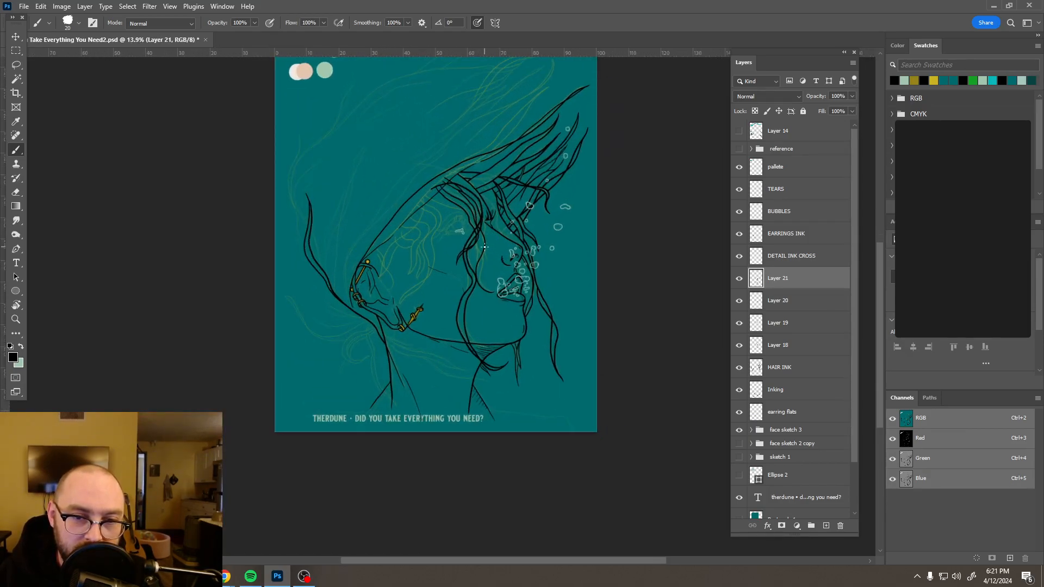
key("ctrl+z")
key("ctrl+z")
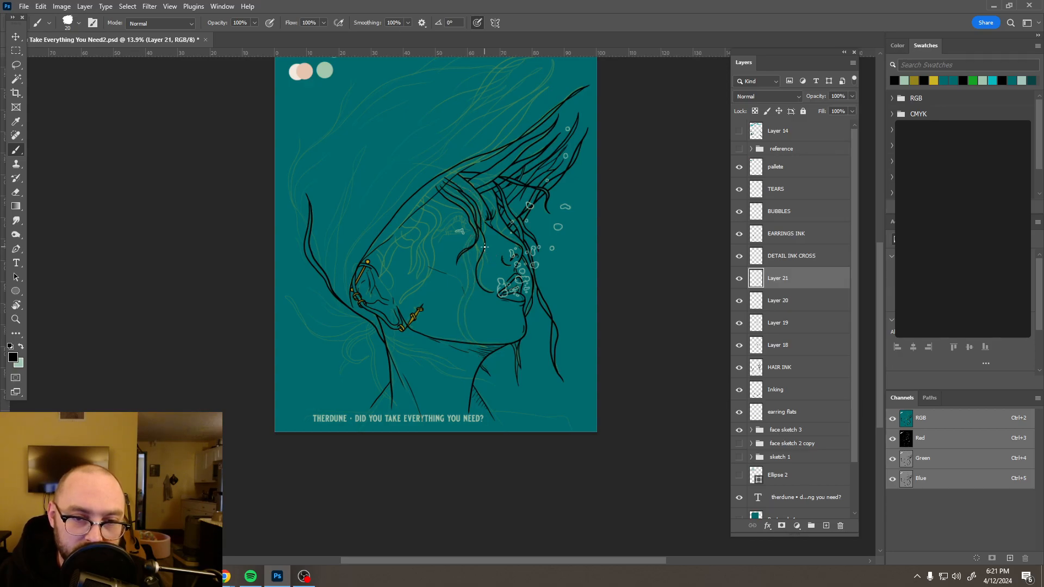
scroll(485, 247, "up", 2)
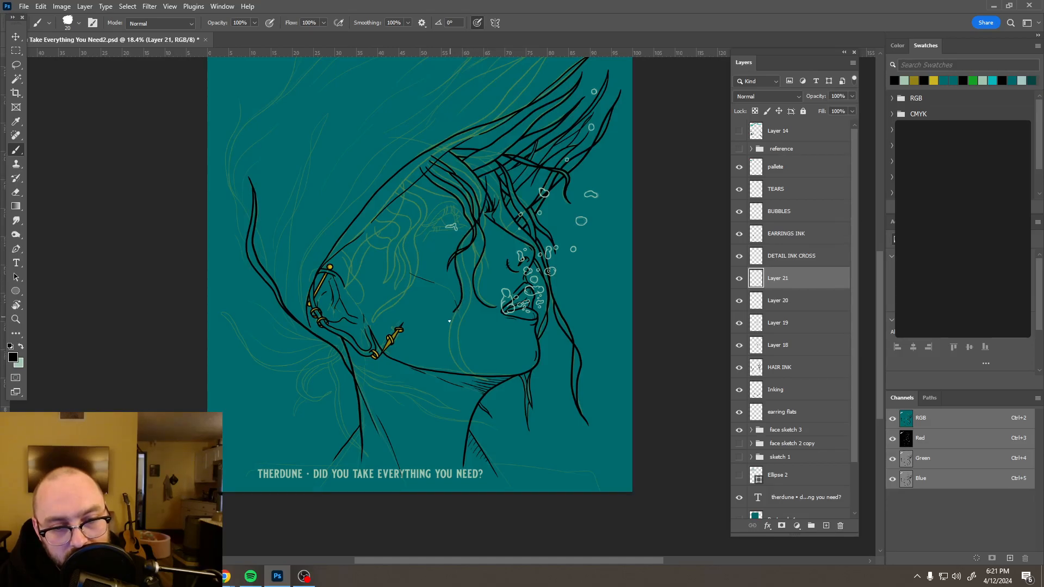
left_click_drag(448, 359, 458, 370)
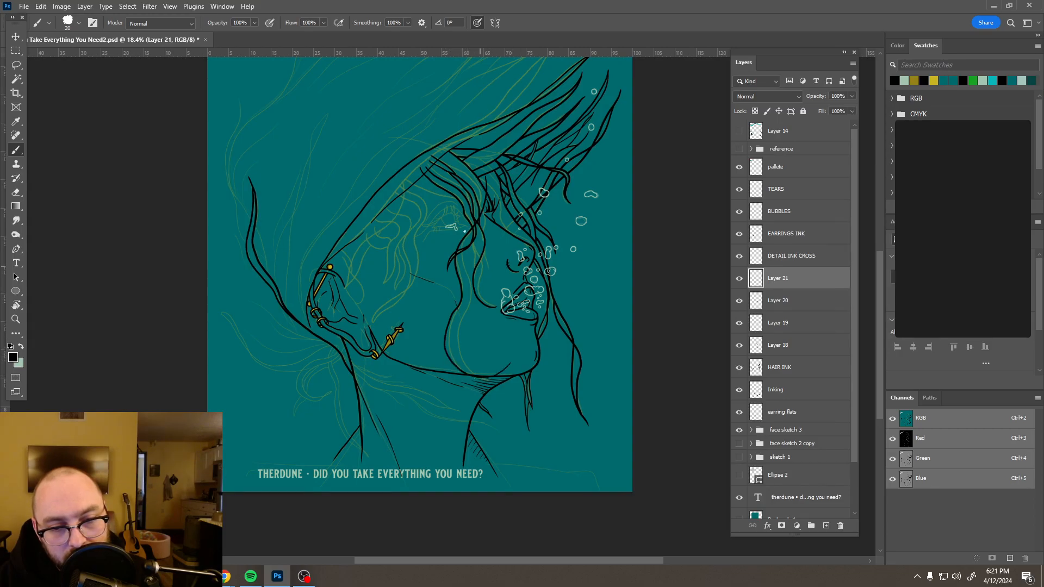
key("ctrl+z")
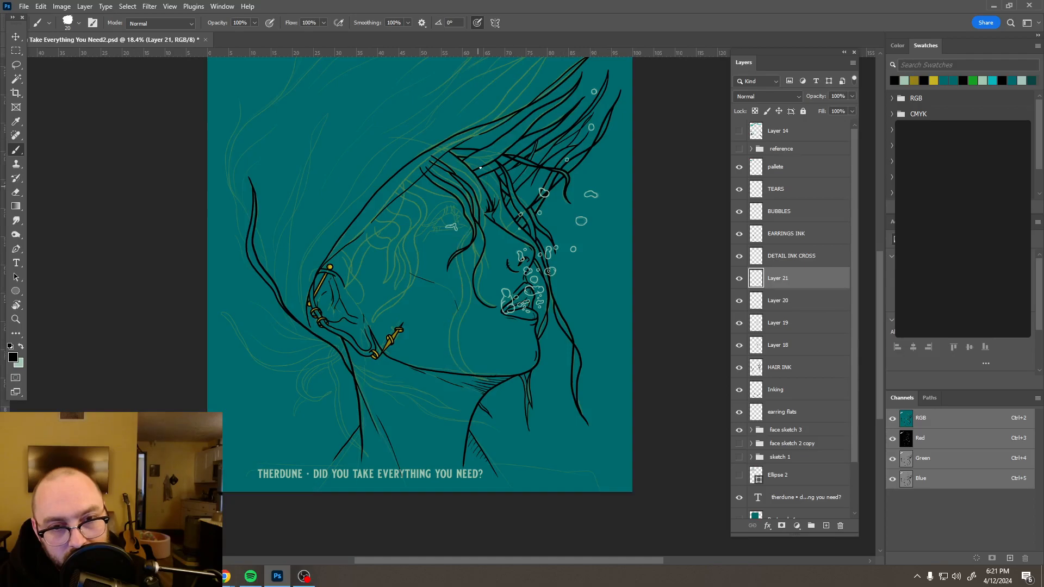
mouse_move(487, 167)
left_mouse_down()
mouse_move(487, 189)
mouse_move(453, 246)
mouse_move(454, 302)
left_mouse_up()
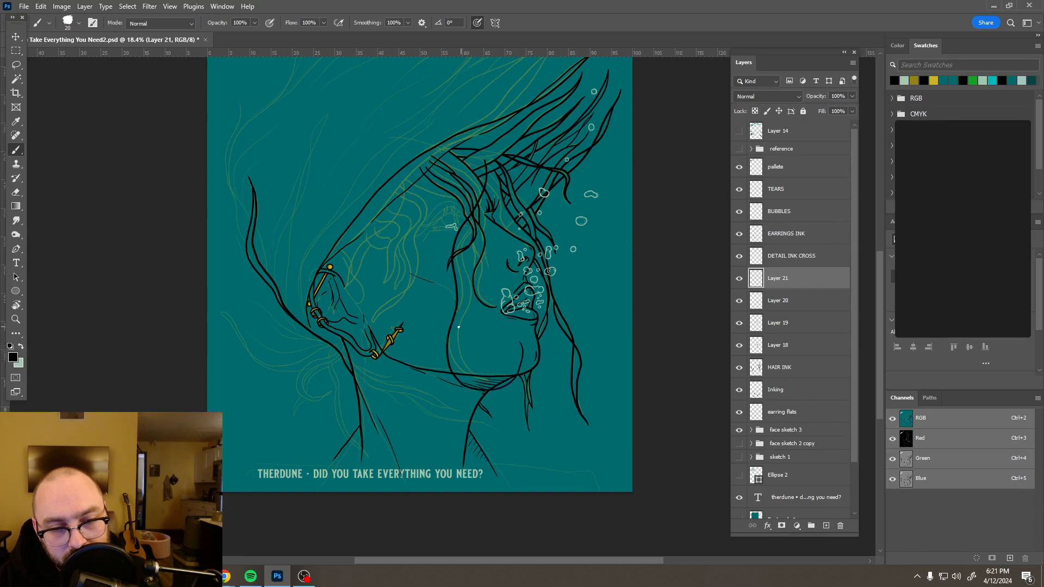
key("ctrl+z")
- Ink both edges of the long wavy strand on Layer 21 with the 20 px brush, from the hairline over the cheek to the chin
mouse_move(475, 158)
left_mouse_down()
mouse_move(486, 196)
mouse_move(456, 253)
left_mouse_up()
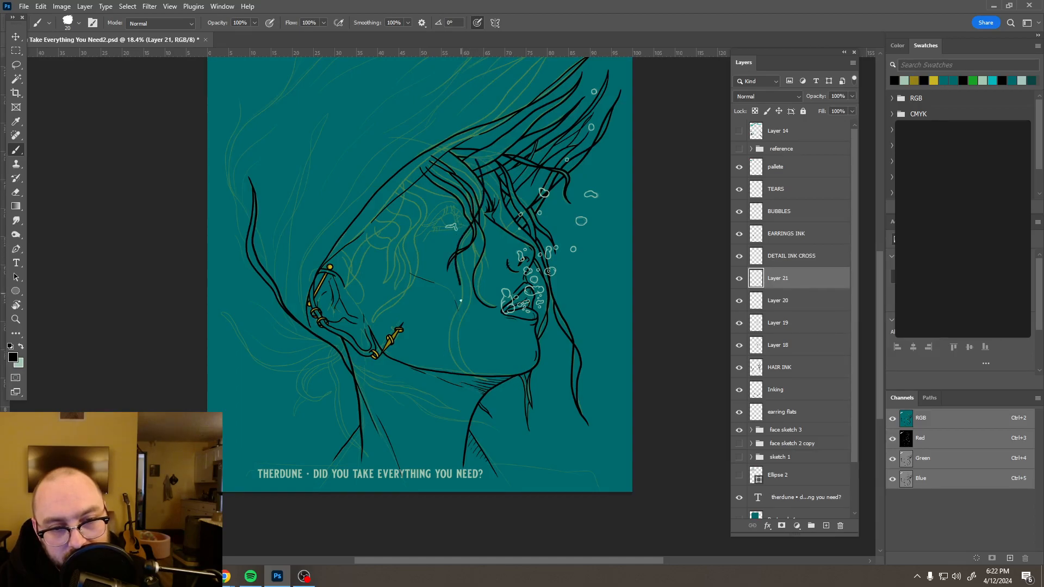
left_click_drag(456, 308, 464, 363)
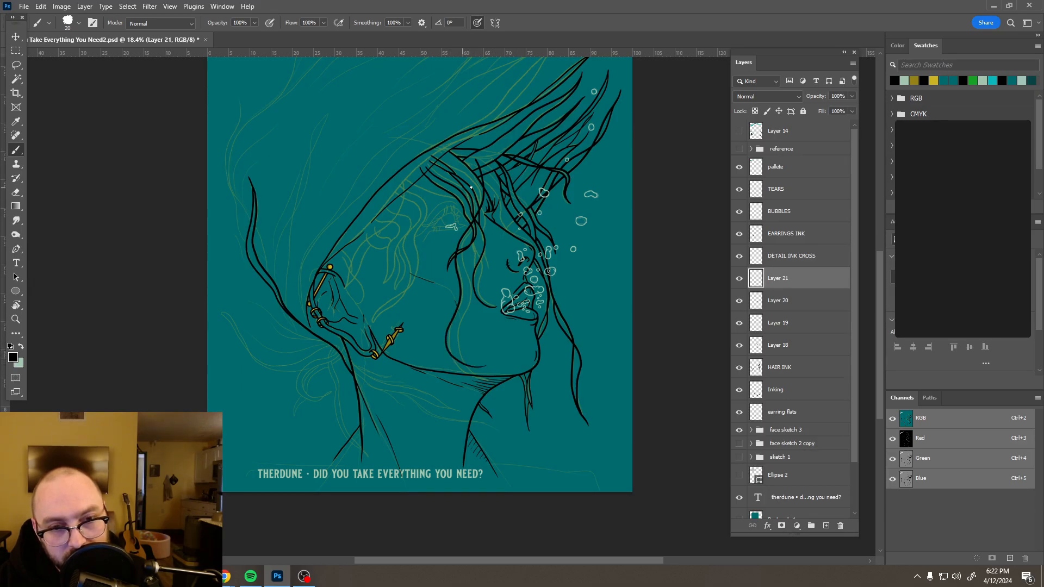
left_click_drag(491, 191, 483, 218)
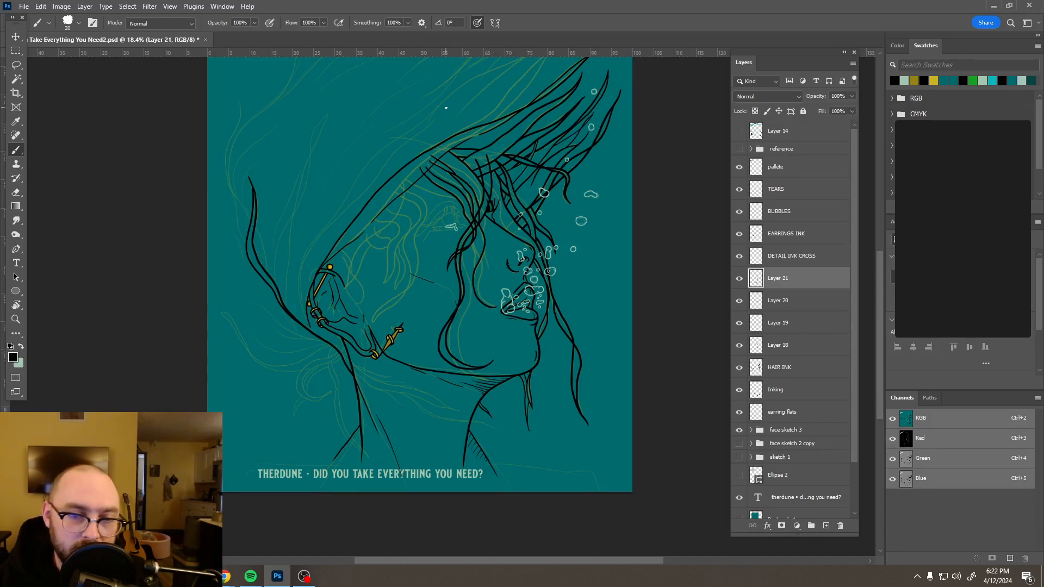
scroll(552, 261, "down", 5)
scroll(552, 261, "down", 3)
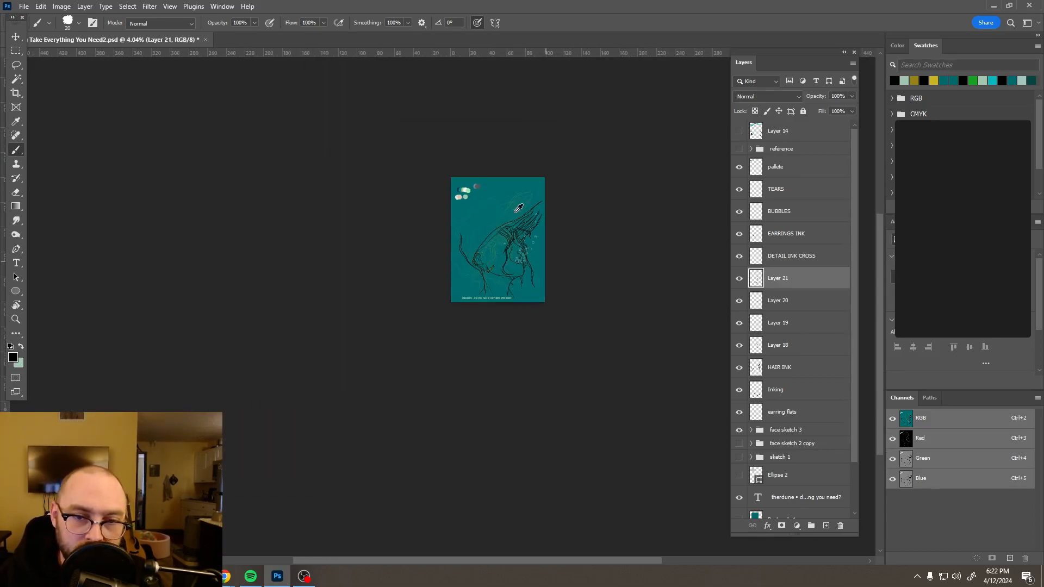
scroll(477, 196, "up", 6)
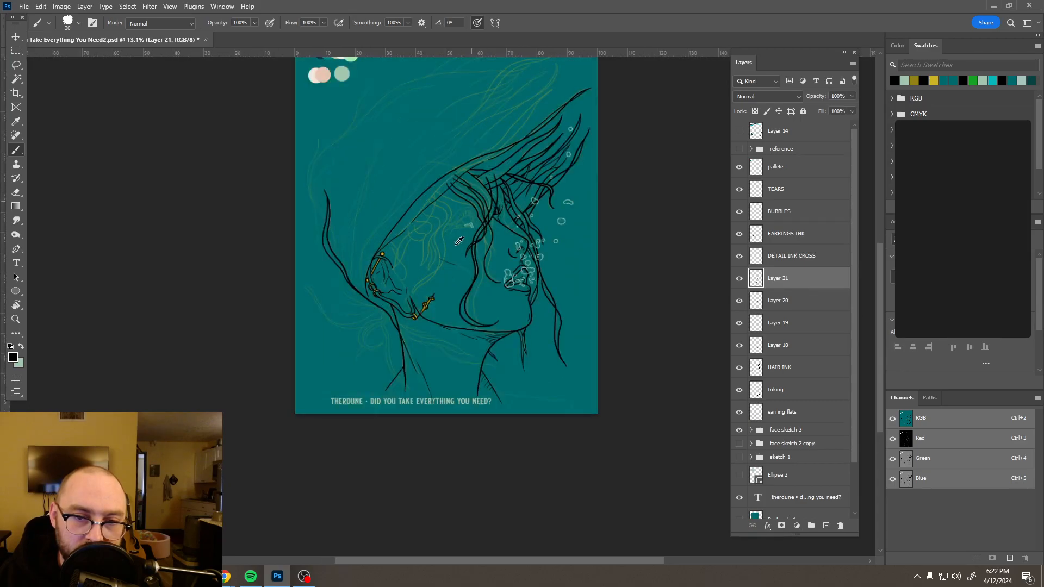
- Toggle Layer 21 to identify its lines, and erase them with a 20 px eraser where they cross the shorter curled strand
scroll(459, 242, "up", 5)
scroll(509, 239, "up", 2)
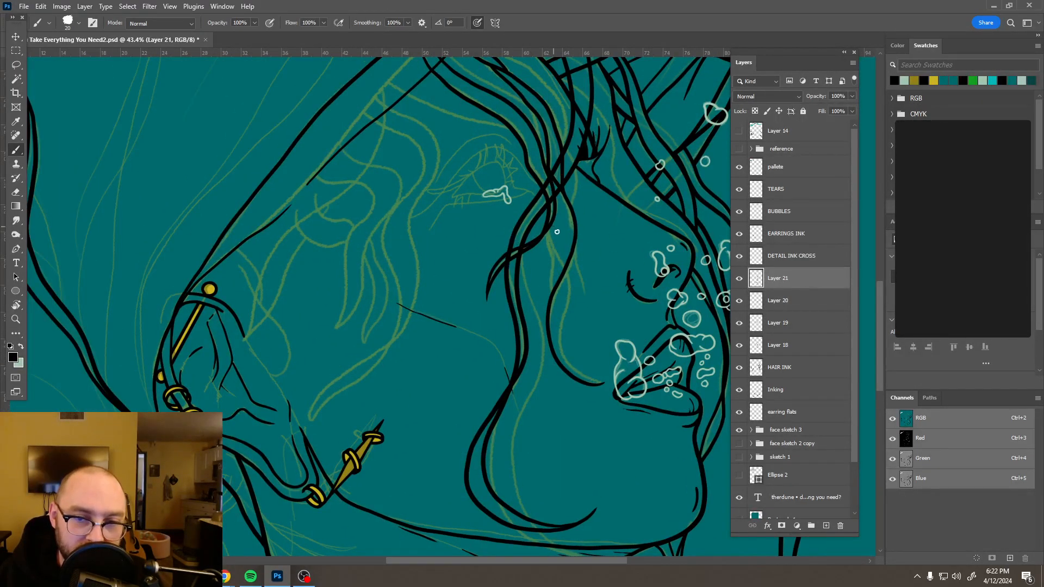
left_click(741, 278)
left_click(739, 279)
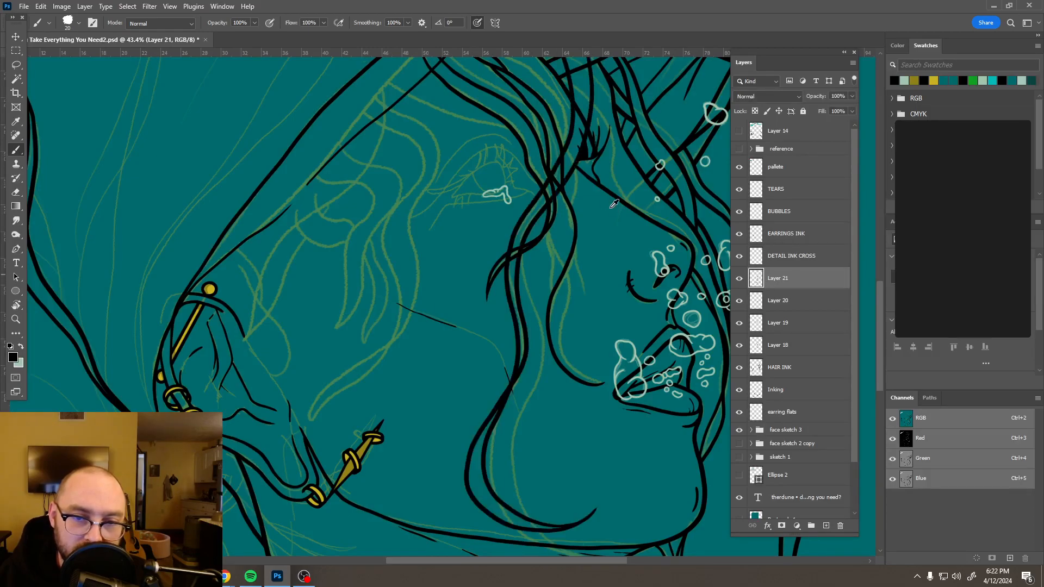
scroll(560, 197, "up", 5)
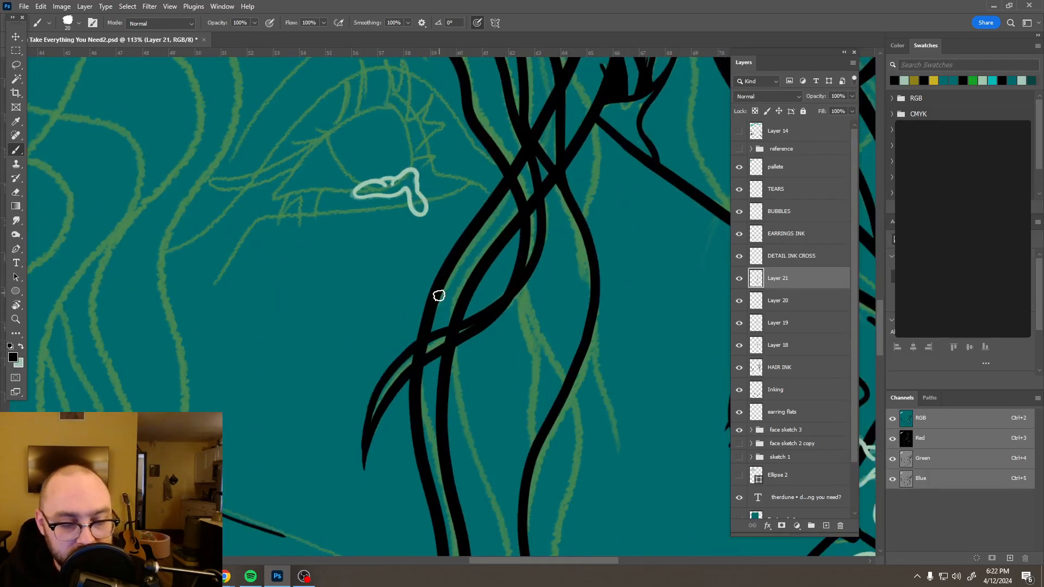
key("e")
right_click(448, 329, "alt")
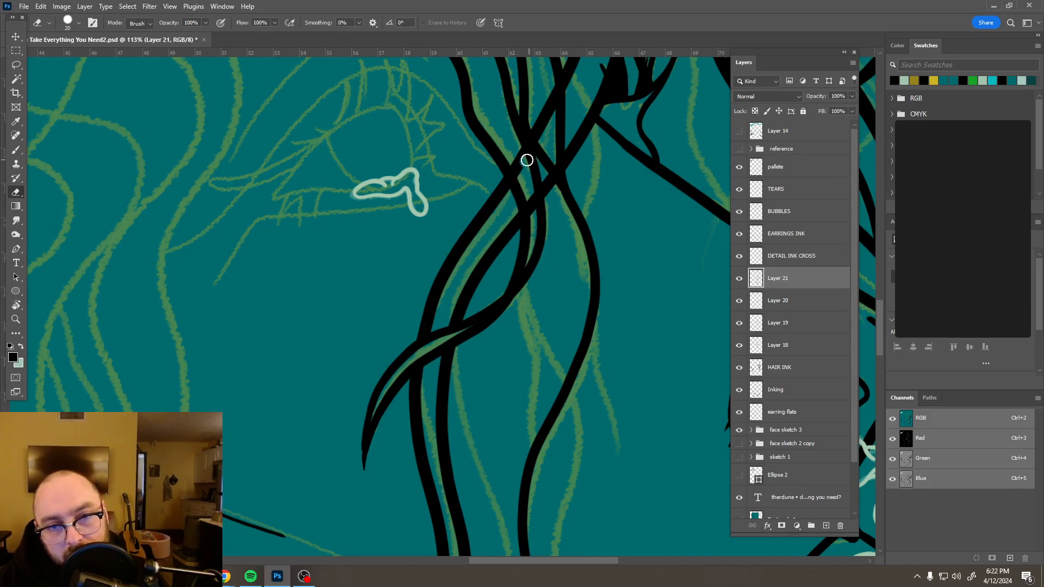
key("ctrl+z")
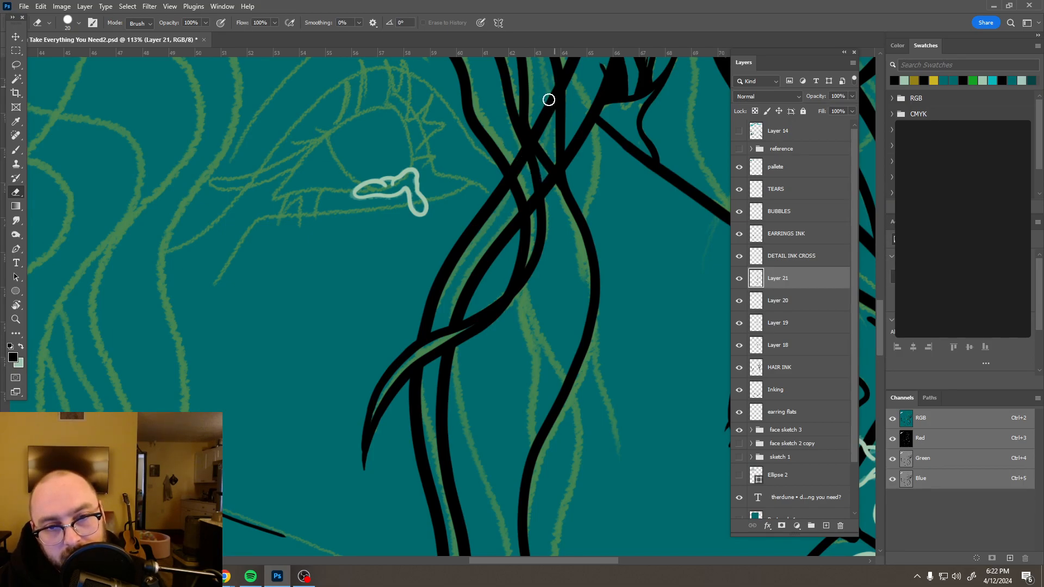
mouse_move(506, 161)
left_mouse_down()
mouse_move(517, 165)
mouse_move(517, 147)
mouse_move(530, 211)
left_mouse_up()
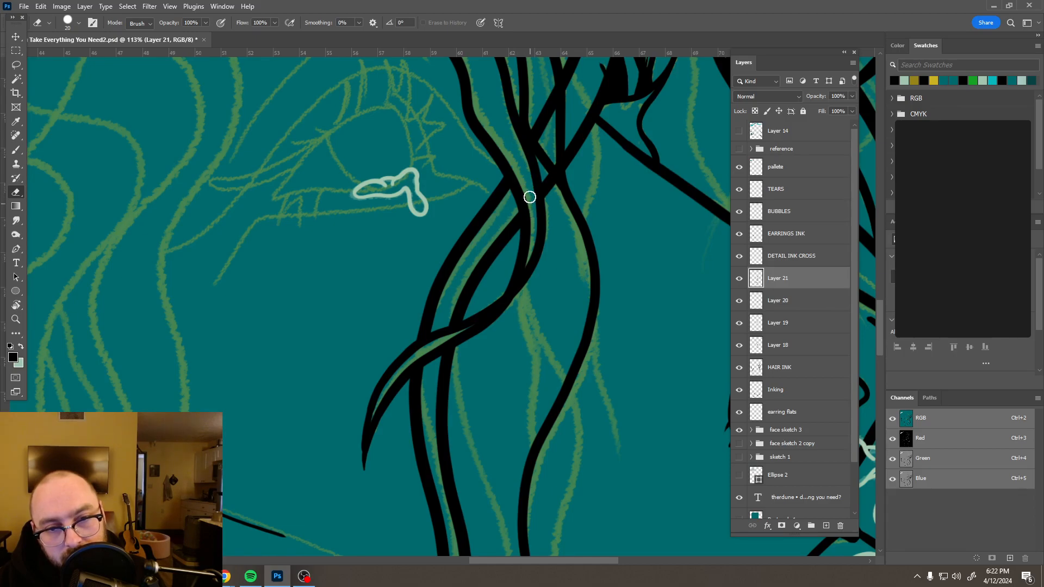
- Examine the strand crossing beside the eye by toggling Layers 20 and 19 to see which one holds the overlapping line
scroll(548, 196, "down", 1)
scroll(548, 195, "down", 2)
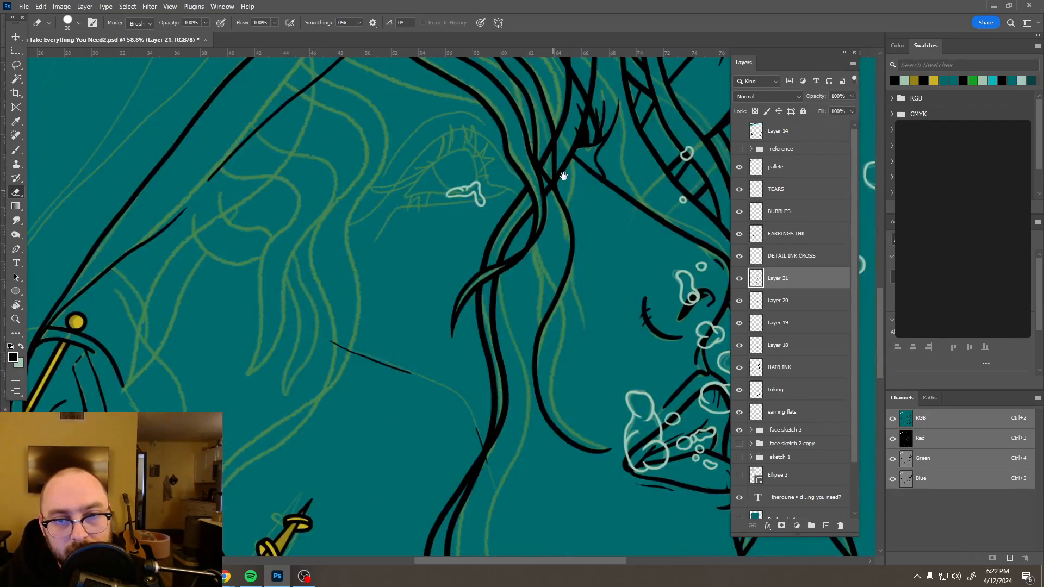
left_click_drag(539, 185, 502, 282)
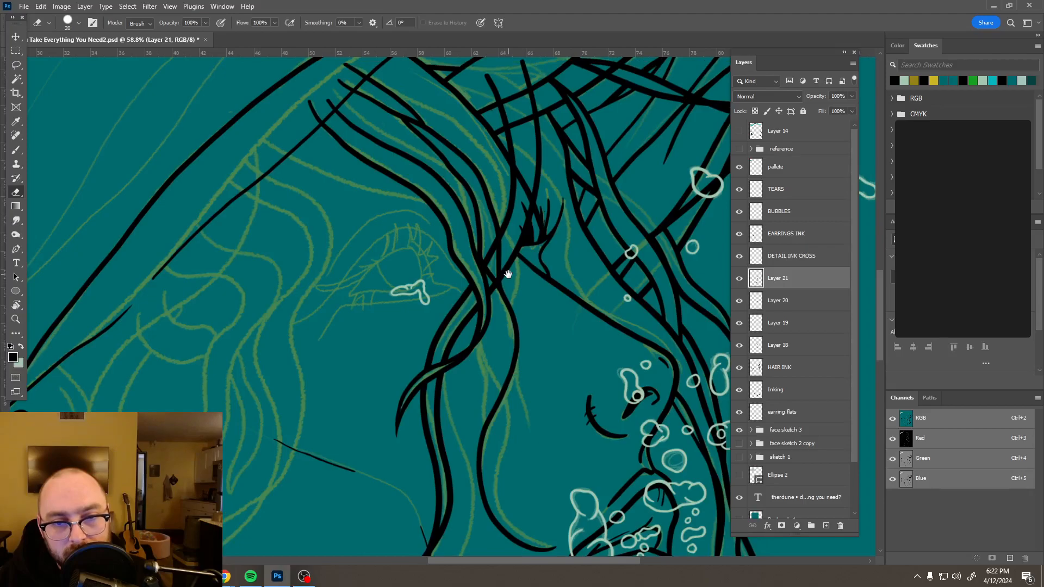
left_click_drag(511, 217, 494, 262)
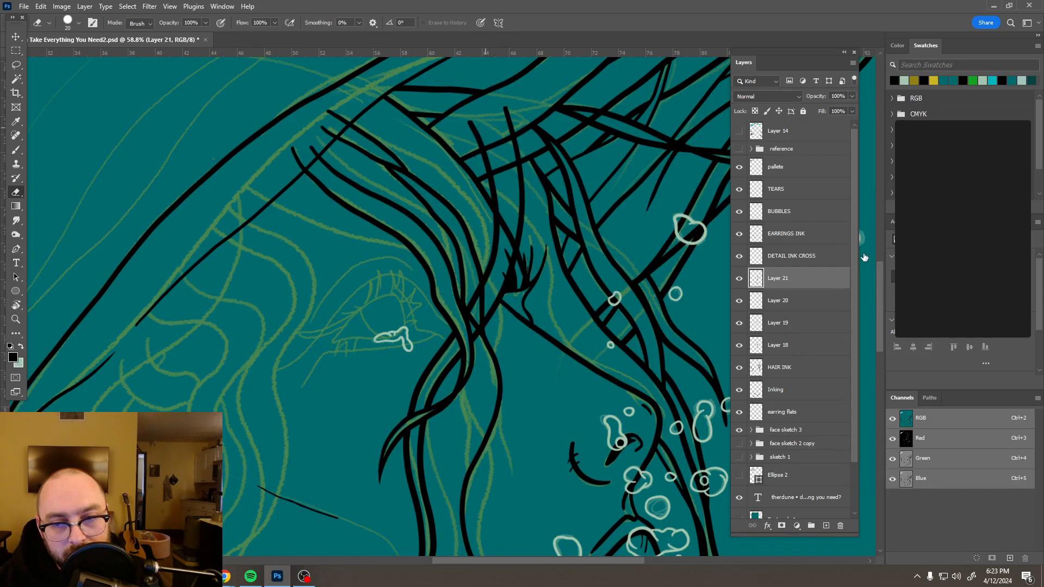
left_click(740, 300)
left_click(740, 301)
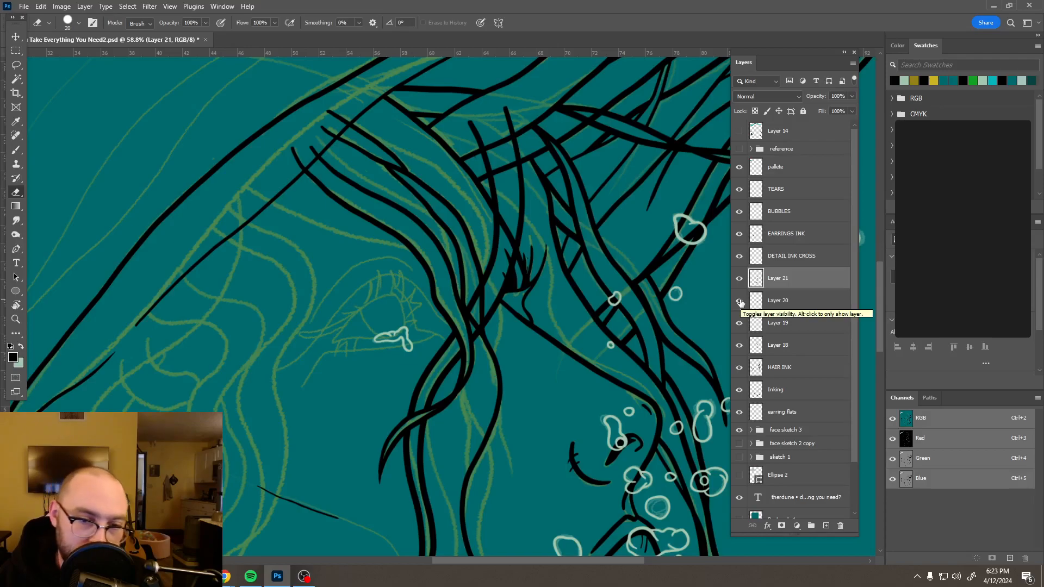
left_click(740, 301)
left_click(740, 301)
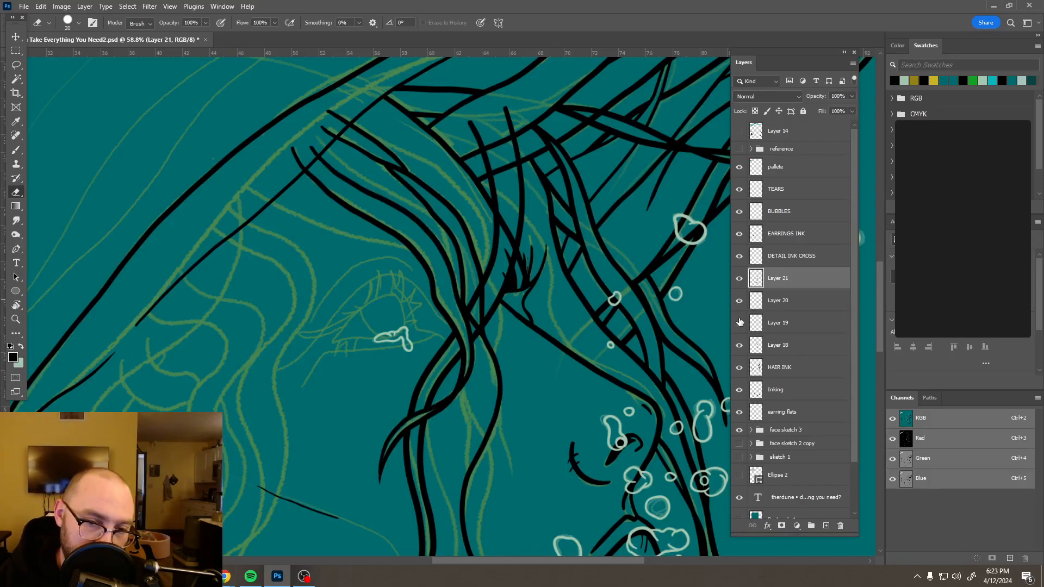
left_click(740, 323)
left_click(740, 323)
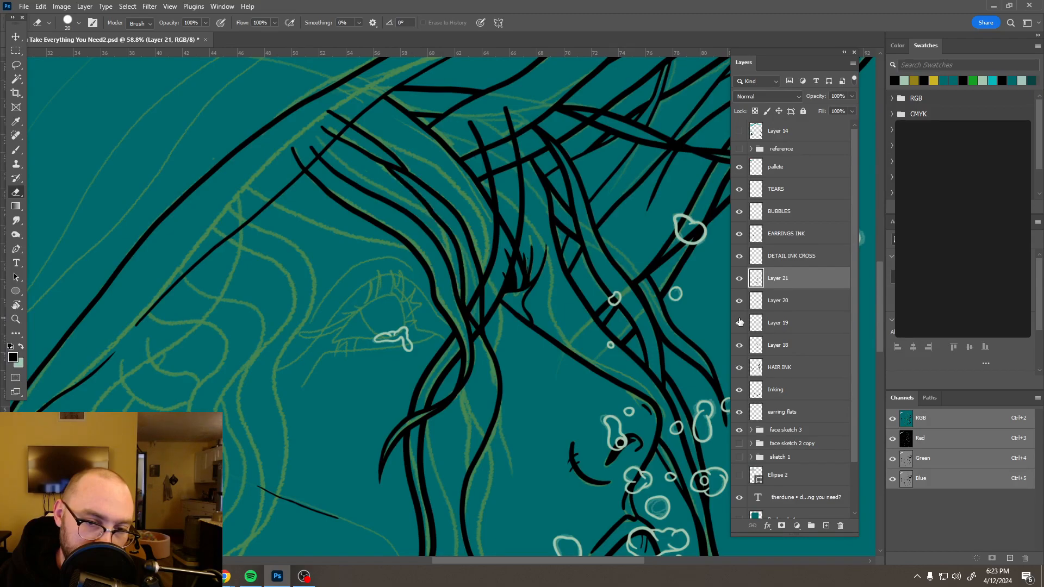
- Erase the overlapping line piece on Layer 19 inside the strand crossing beside the eye
left_click(795, 327)
scroll(468, 304, "up", 6)
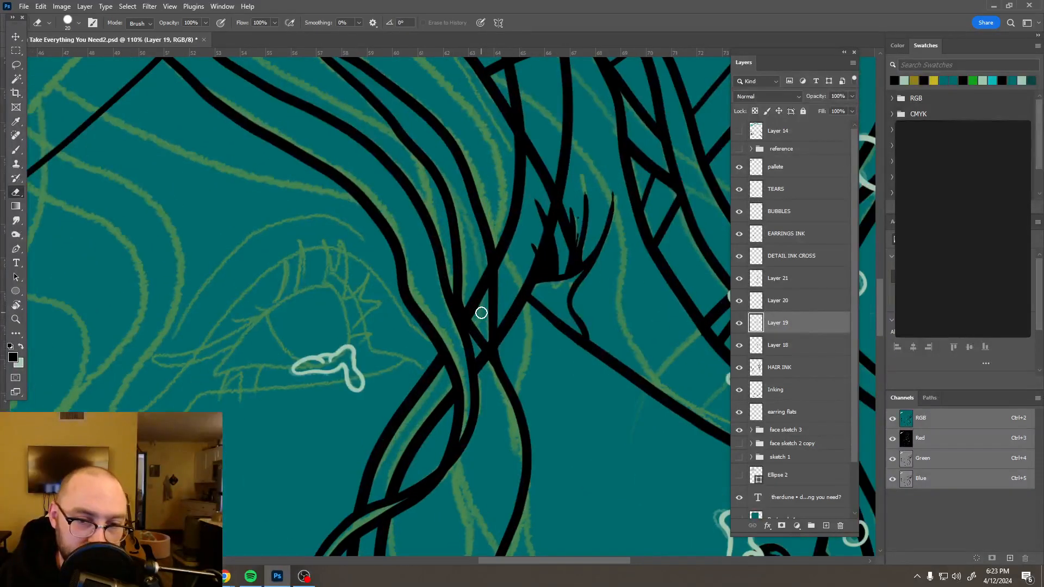
scroll(489, 300, "up", 2)
left_click_drag(471, 366, 480, 390)
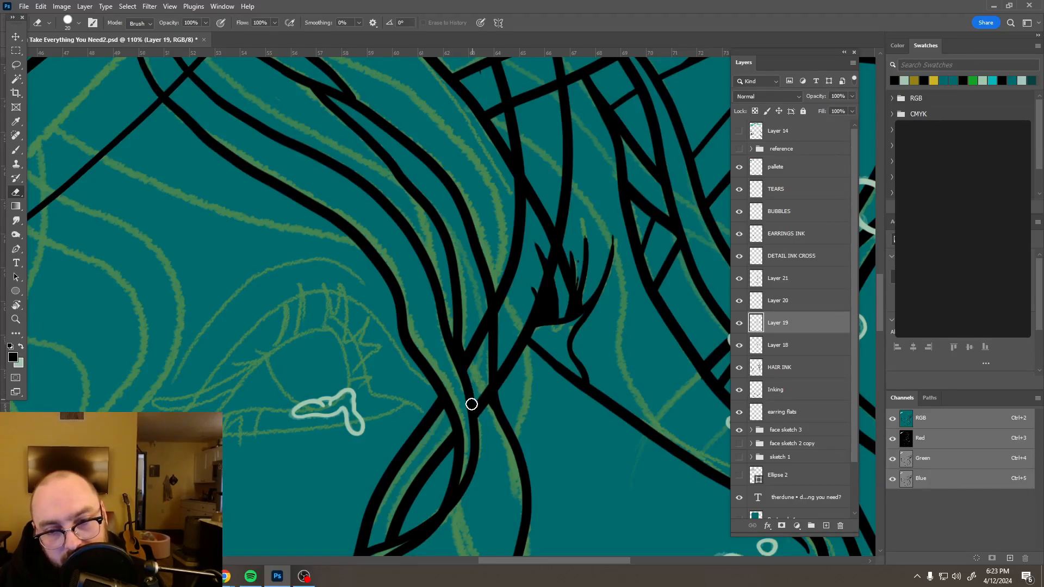
- Toggle Layer 18 and erase its line at the strand crossing, comparing the result with undo and redo
left_click(741, 345)
left_click(740, 345)
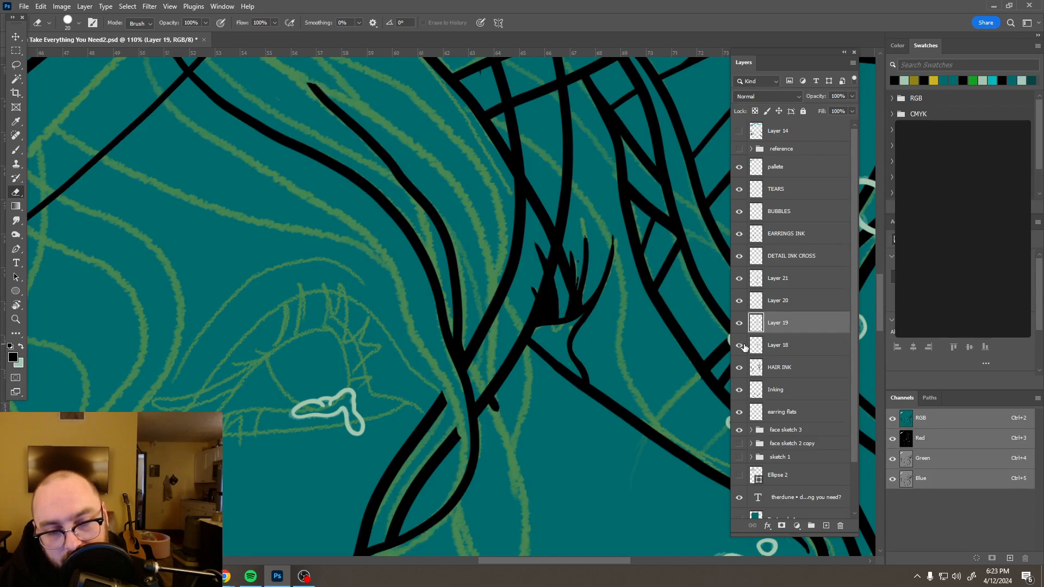
left_click(793, 348)
left_click_drag(494, 317, 484, 389)
scroll(535, 202, "down", 6)
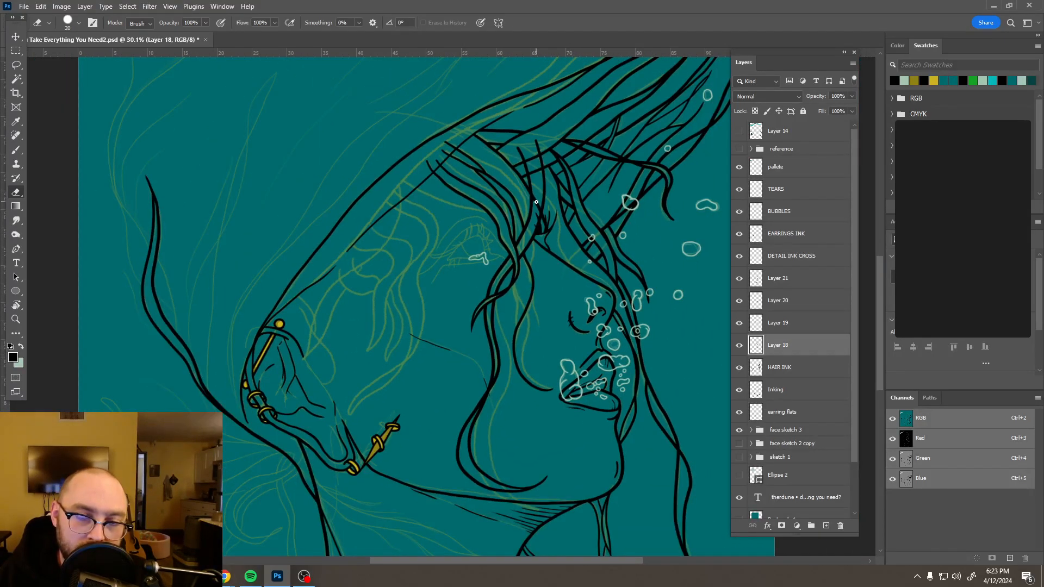
key("ctrl+z")
key("ctrl+shift+z")
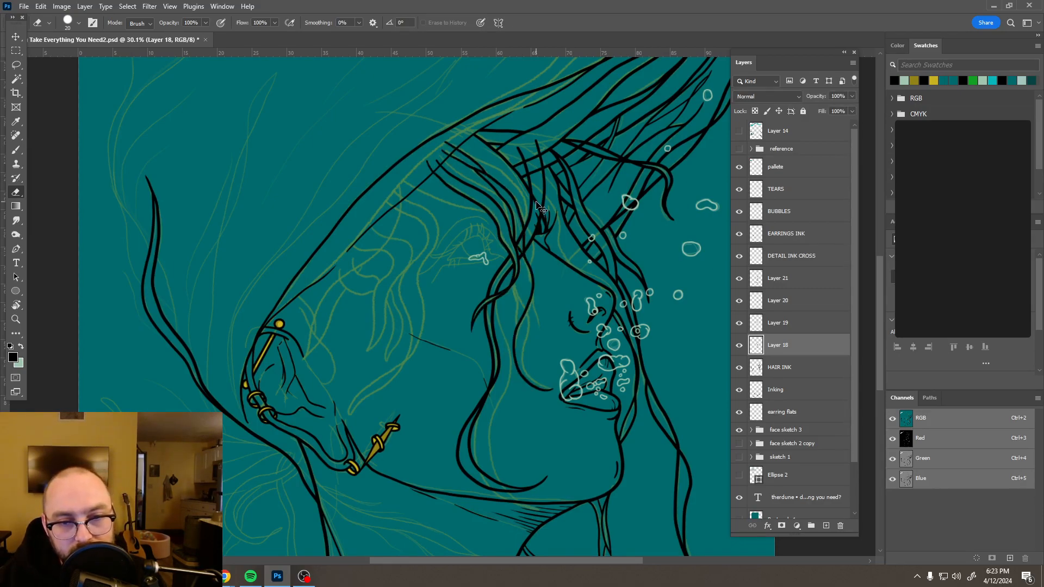
- Erase the Layer 21 lines running from the strand crossing up toward the lashes at the nose bridge
scroll(523, 211, "up", 6)
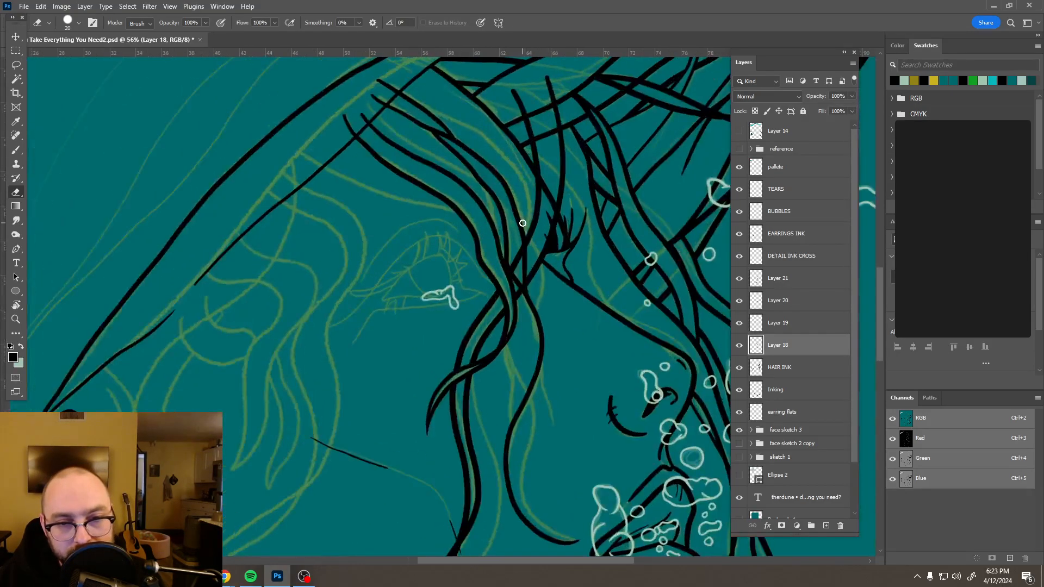
left_click(803, 280)
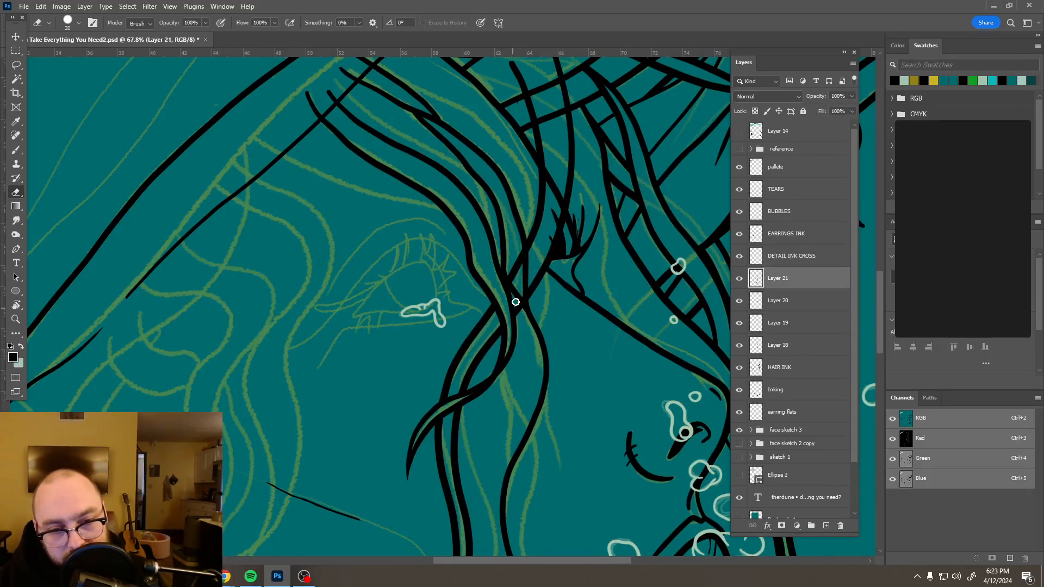
mouse_move(511, 292)
left_mouse_down()
mouse_move(526, 252)
mouse_move(528, 293)
mouse_move(544, 265)
mouse_move(571, 254)
left_mouse_up()
scroll(570, 253, "down", 8)
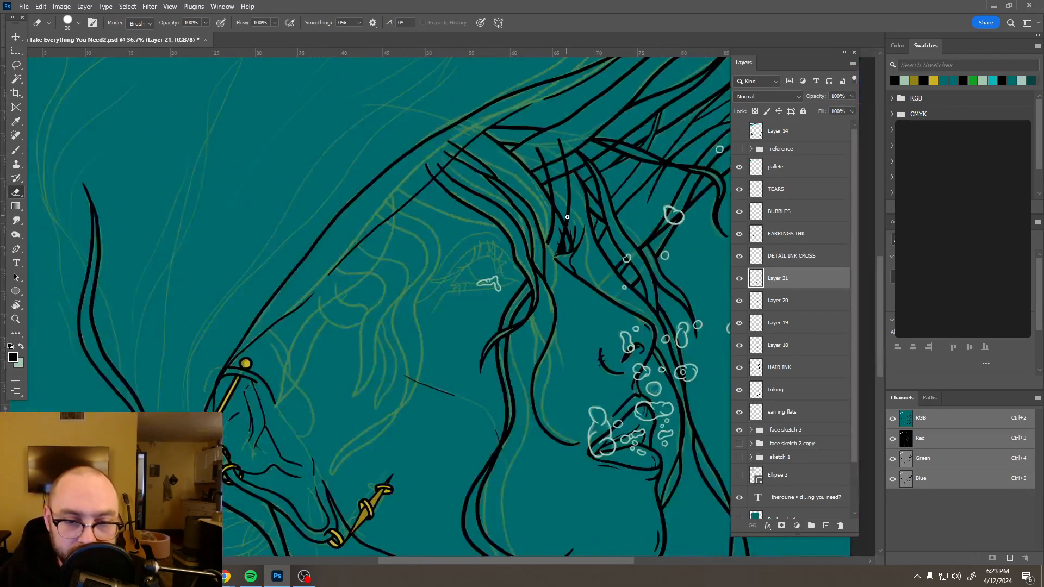
- Erase the remaining upper part of the Layer 21 strand up to the hairline with a 182 px eraser, and return to the 20 px brush
left_click_drag(572, 240, 576, 240)
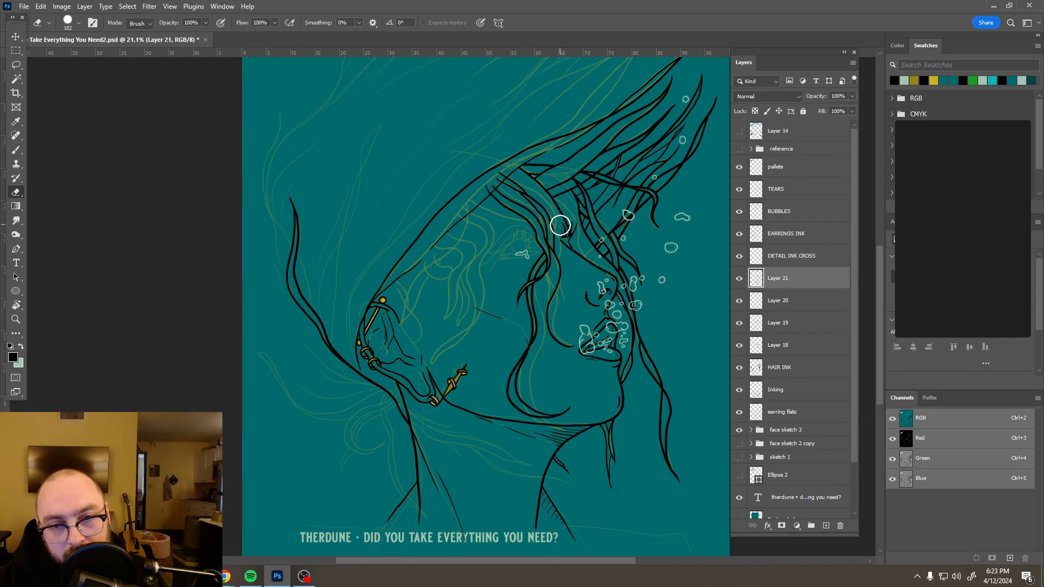
scroll(591, 219, "down", 2)
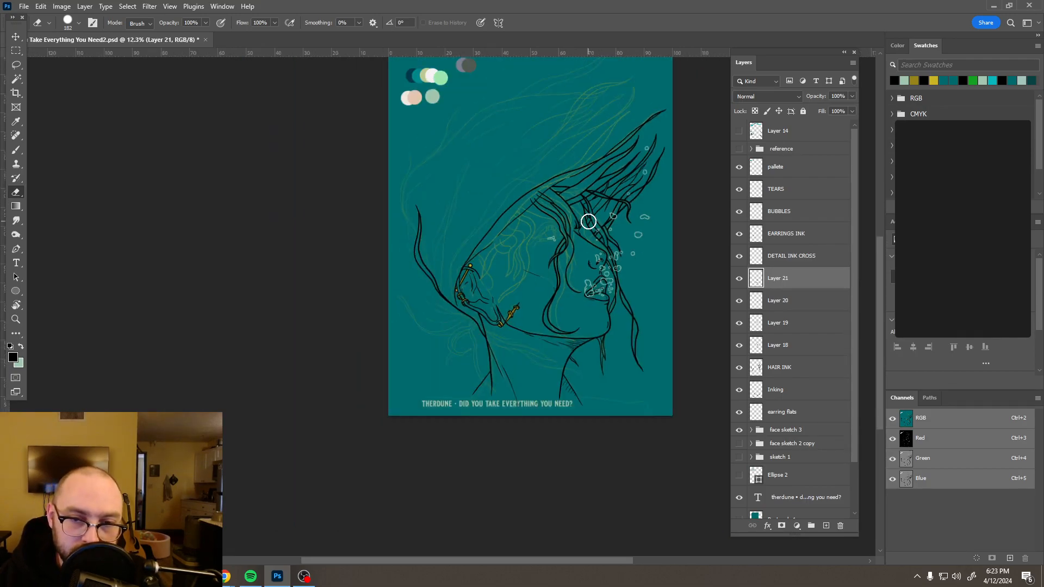
scroll(587, 218, "up", 3)
scroll(554, 292, "up", 2)
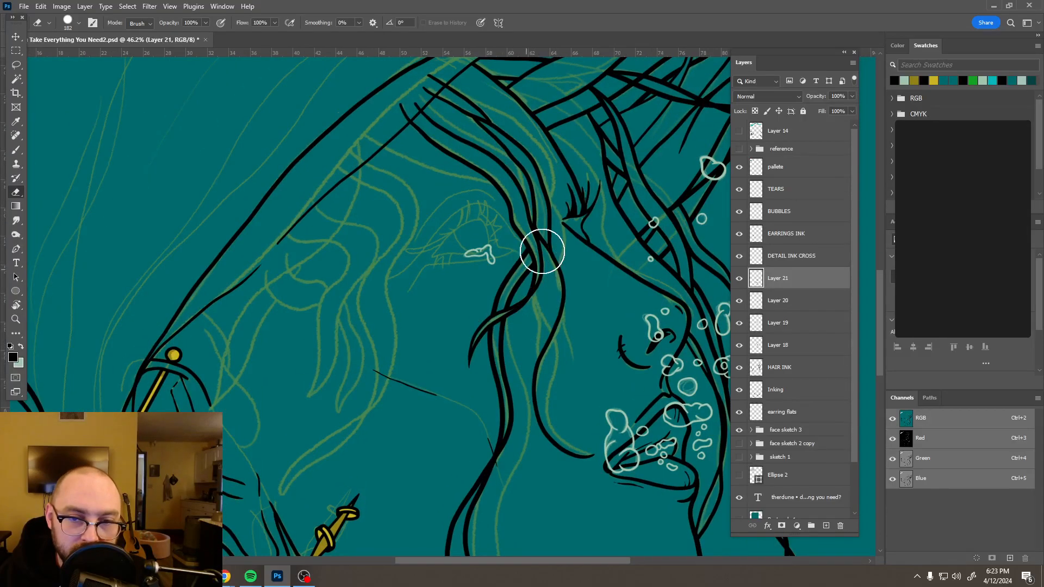
key("b")
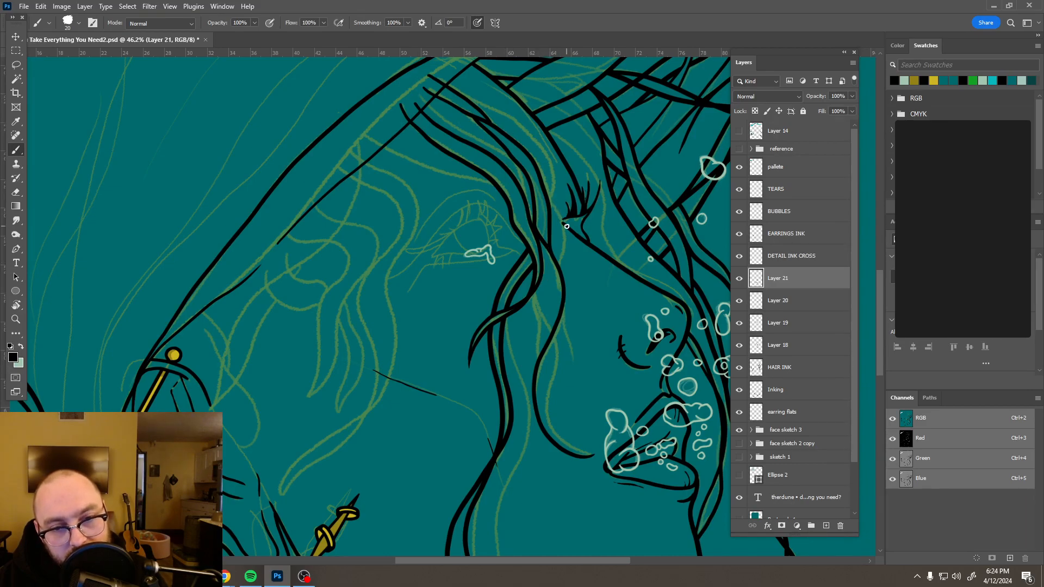
- Toggle Layer 18 to identify its line, and erase that strand line from the hairline downward with the 182 px eraser
left_click(739, 347)
left_click(740, 349)
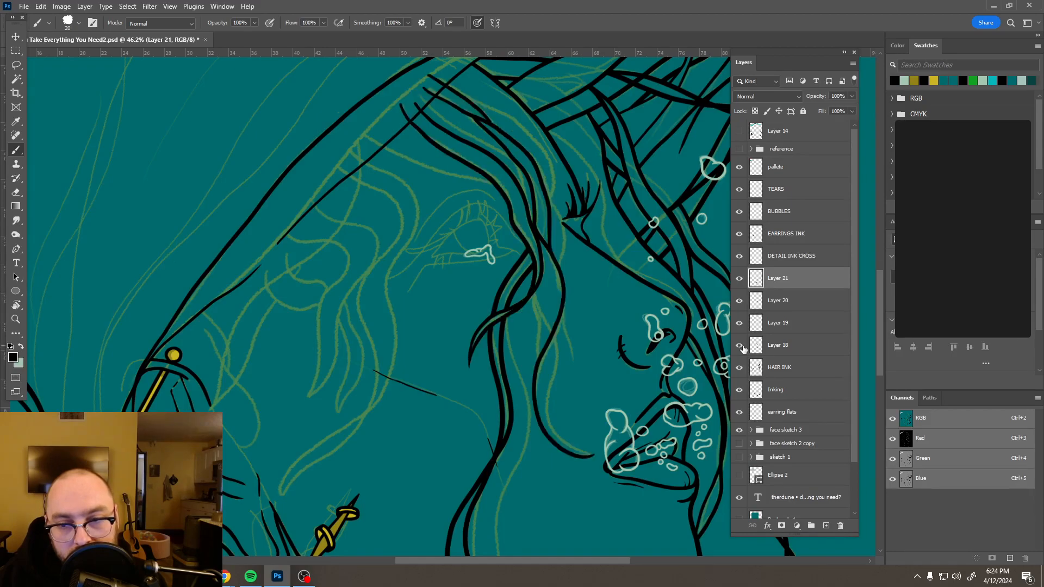
left_click(775, 346)
key("r")
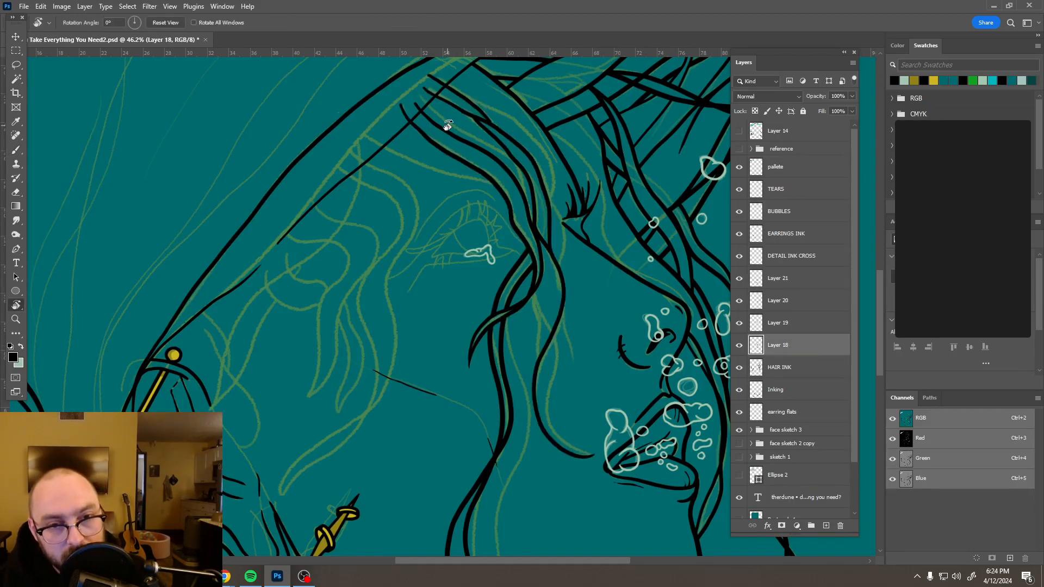
key("e")
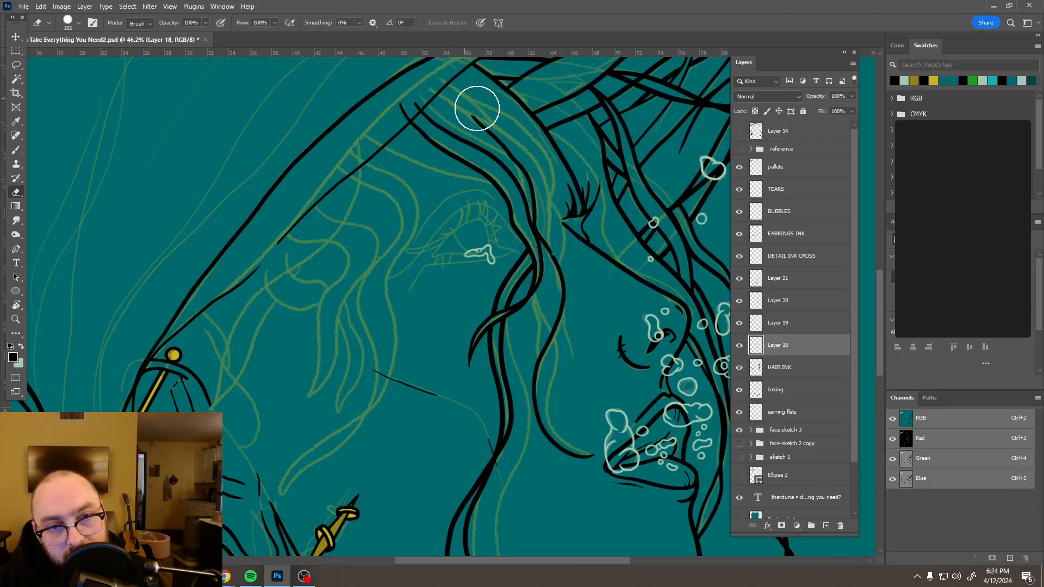
- Erase the rest of the second strand on Layers 19, 18 and 20, down to its curved tip near the lips
left_click(795, 323)
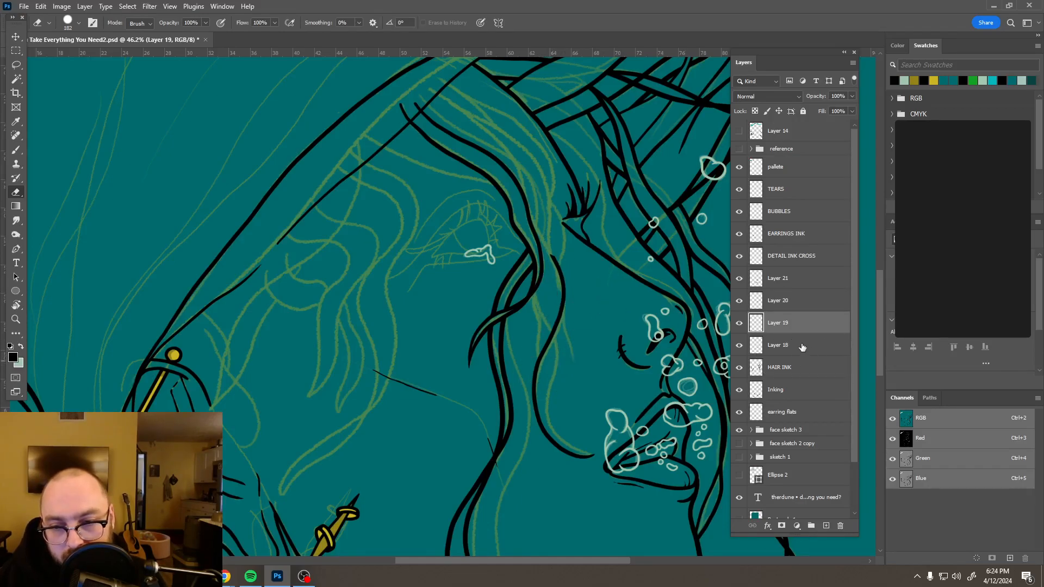
left_click(819, 350)
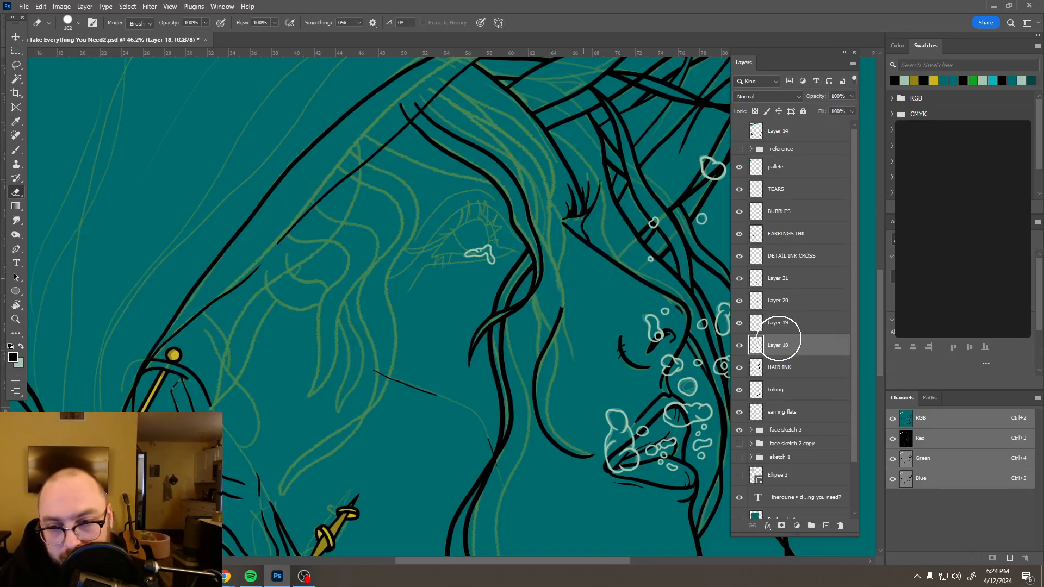
left_click(785, 299)
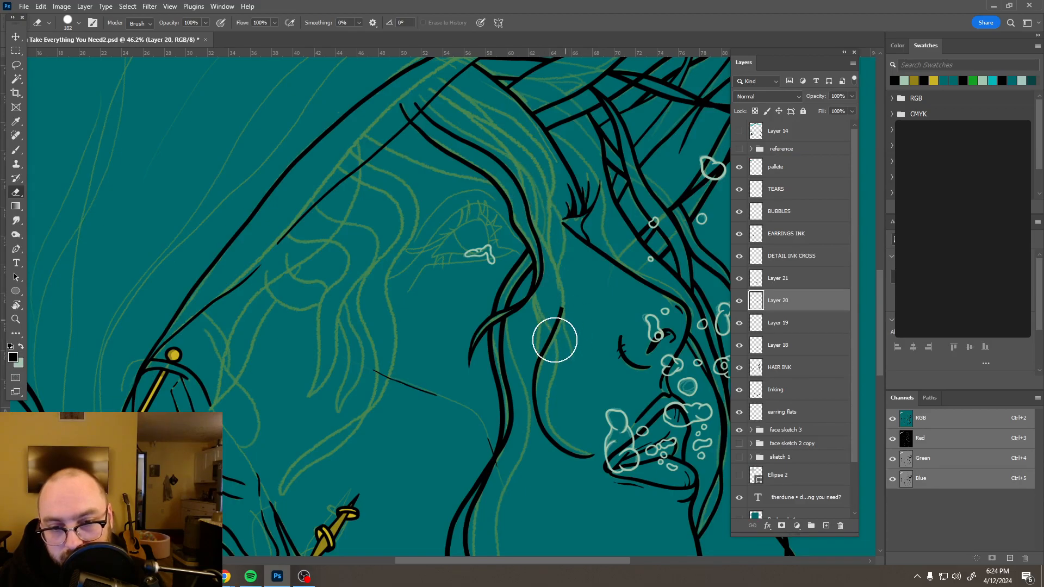
left_click(808, 351)
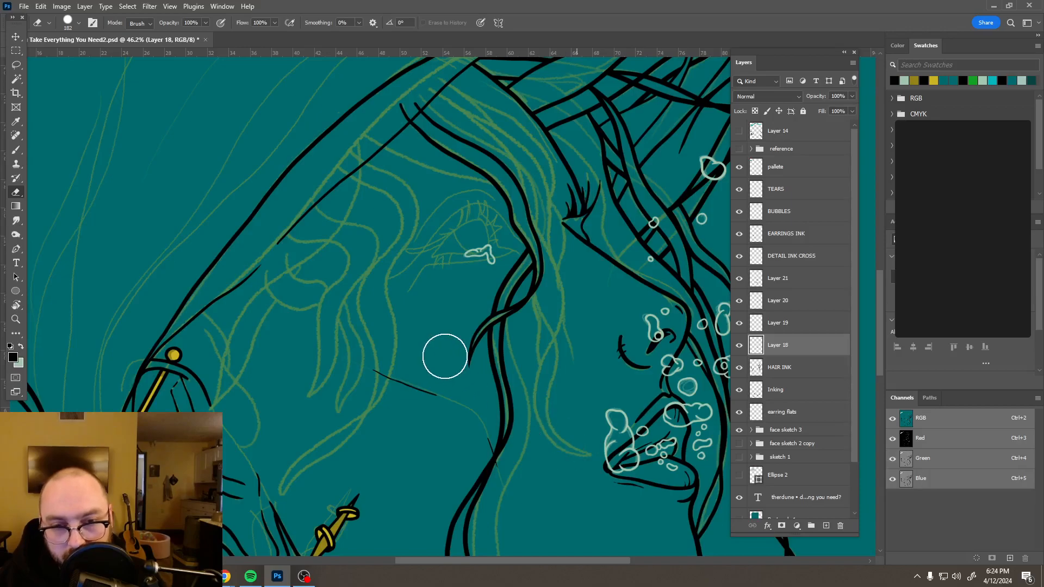
- Examine the remaining strands across the whole portrait and load Layer 18's outline as a selection to check its content, then deselect
scroll(516, 269, "down", 4)
scroll(666, 342, "down", 3)
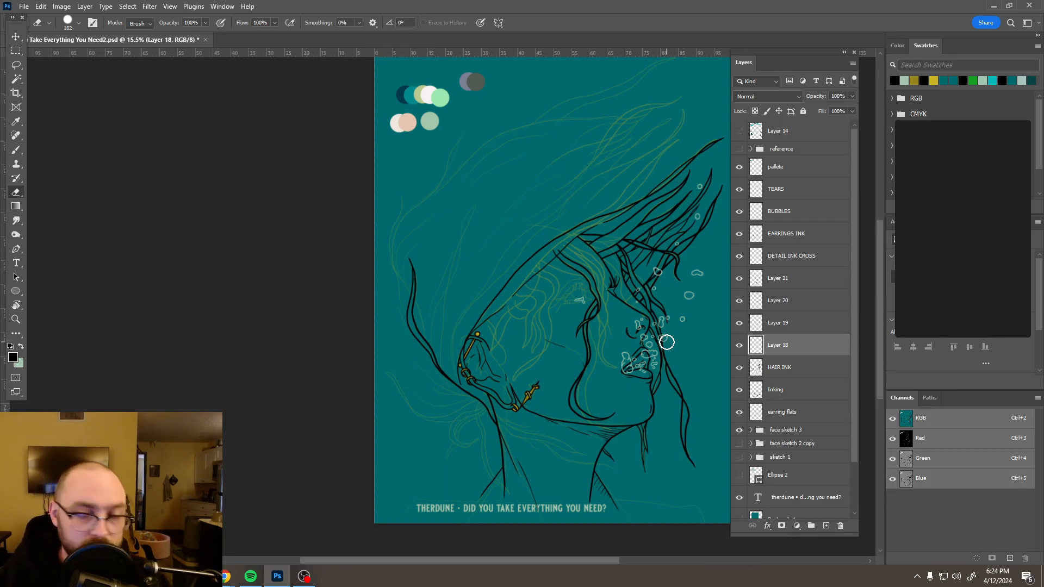
scroll(615, 285, "up", 4)
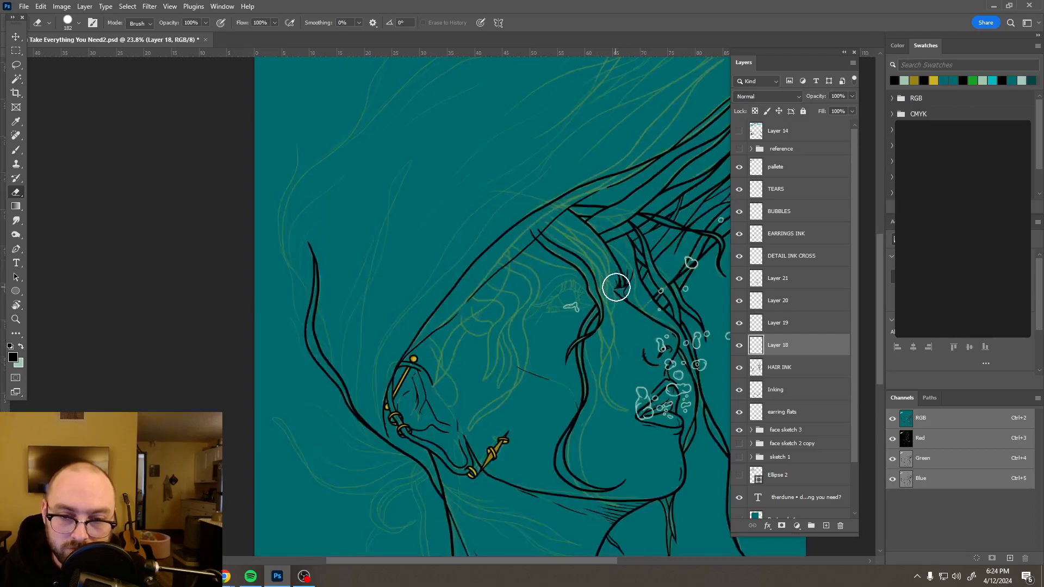
scroll(616, 287, "up", 1)
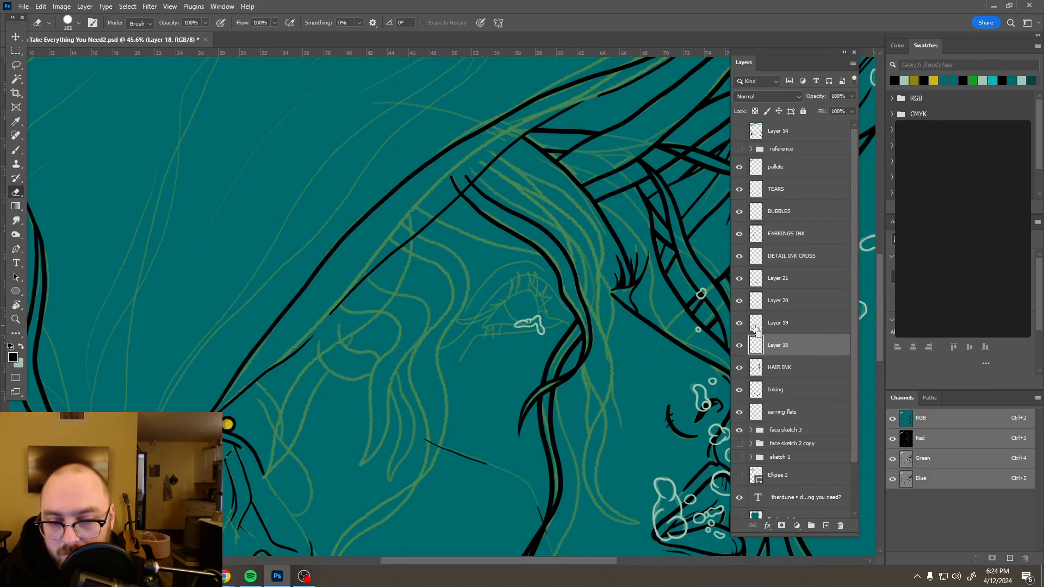
scroll(607, 321, "down", 2)
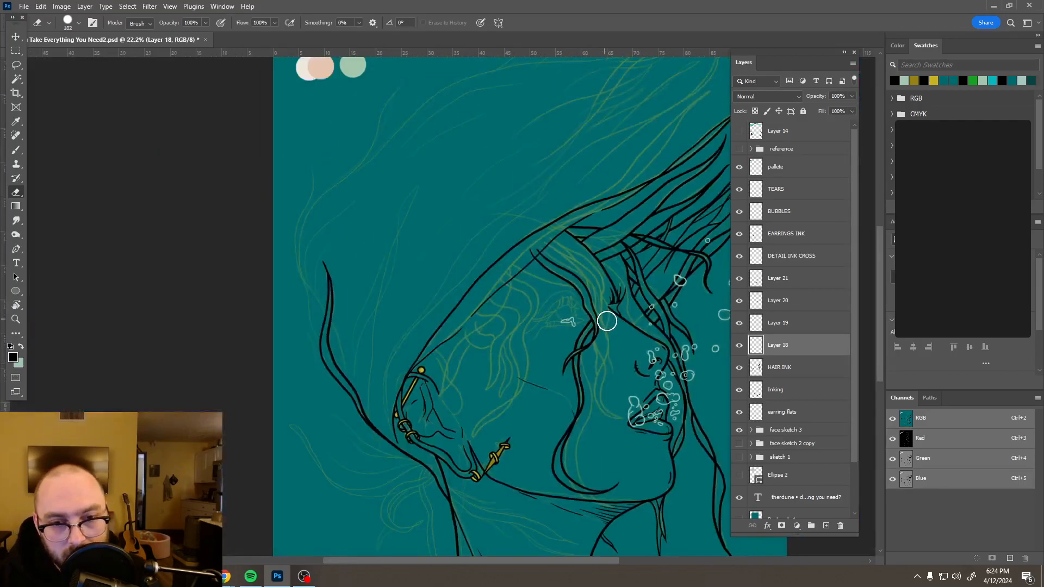
scroll(606, 321, "down", 2)
left_click(762, 349, "ctrl")
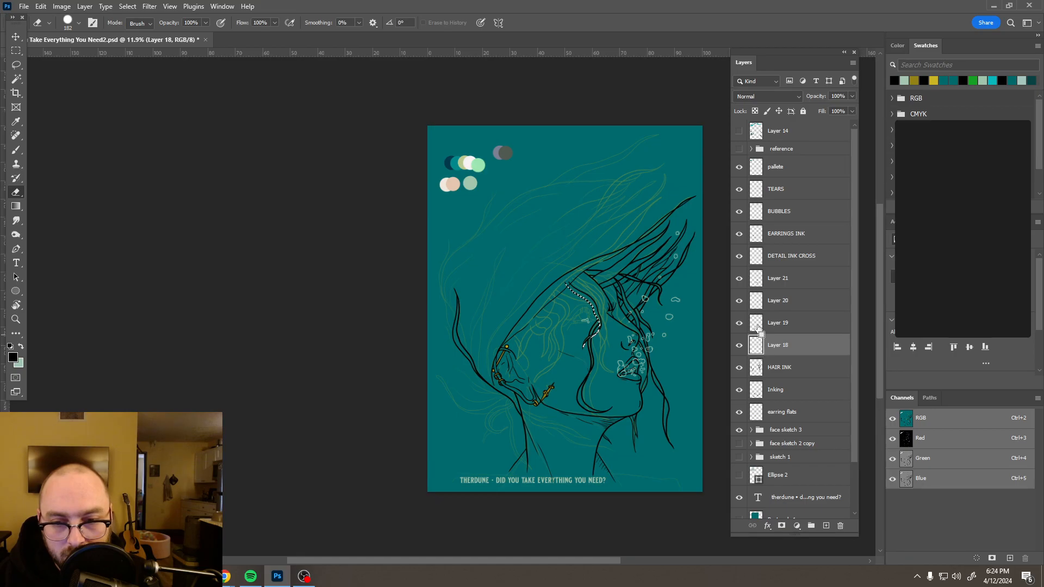
key("ctrl+d")
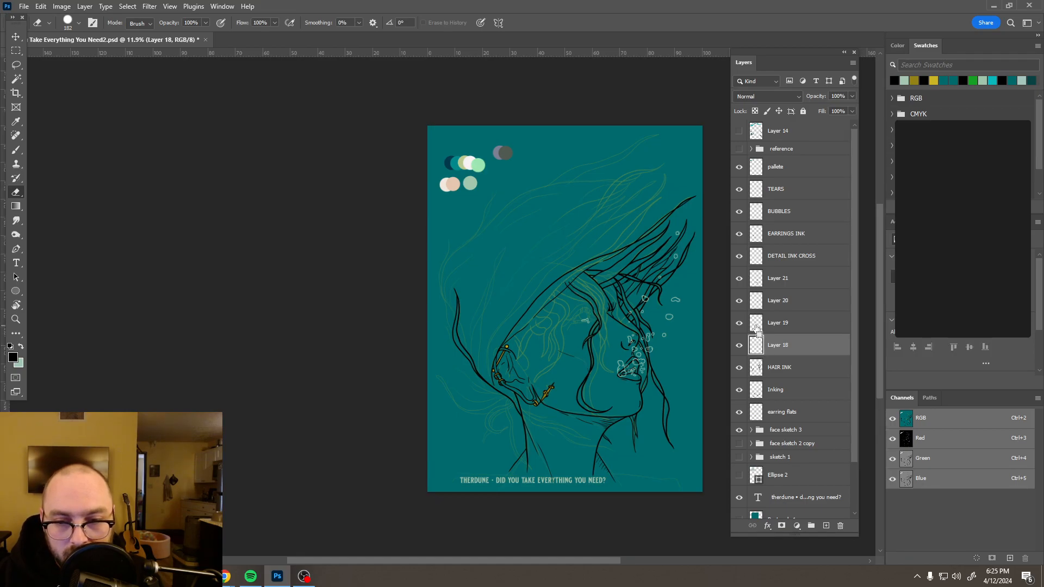
- Delete Layer 19, leaving its layer style unchanged
double_click(759, 329)
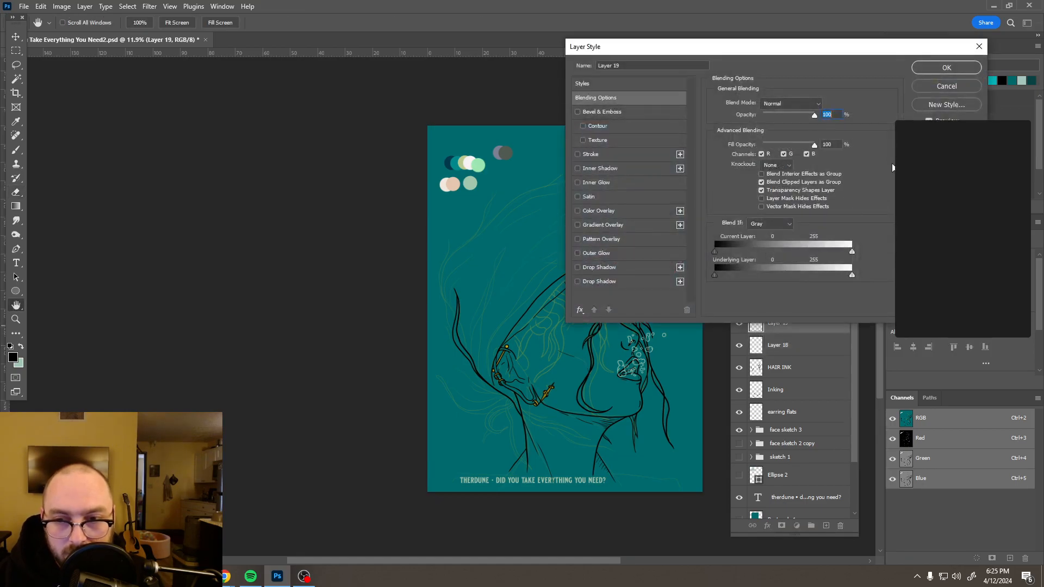
left_click(931, 89)
left_click_drag(803, 323, 841, 526)
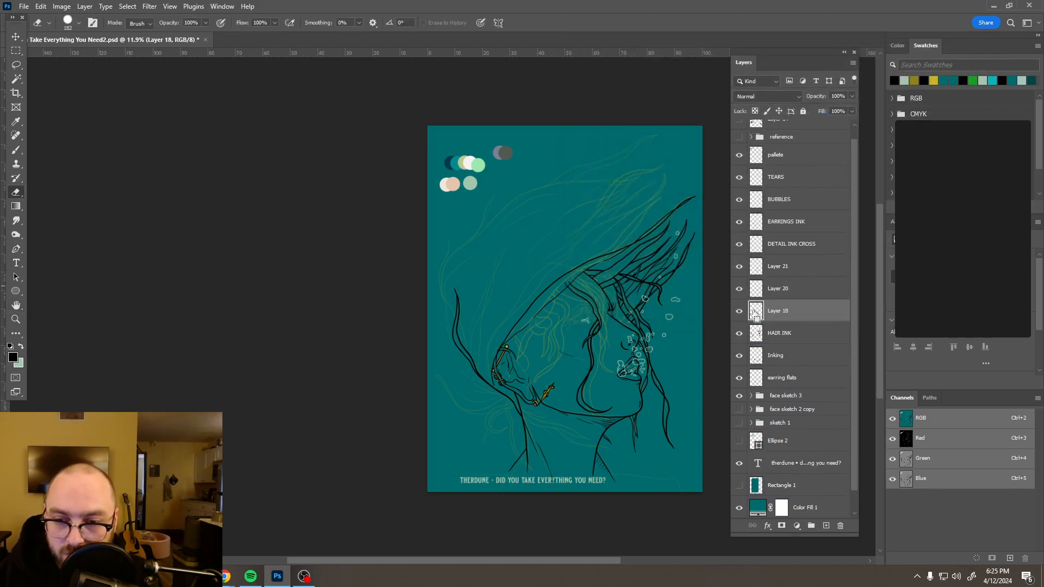
- Check the contents of Layers 18 and 21 by loading their selections, add a new layer above Layer 21, deselect and return to the brush
left_click(755, 313, "ctrl")
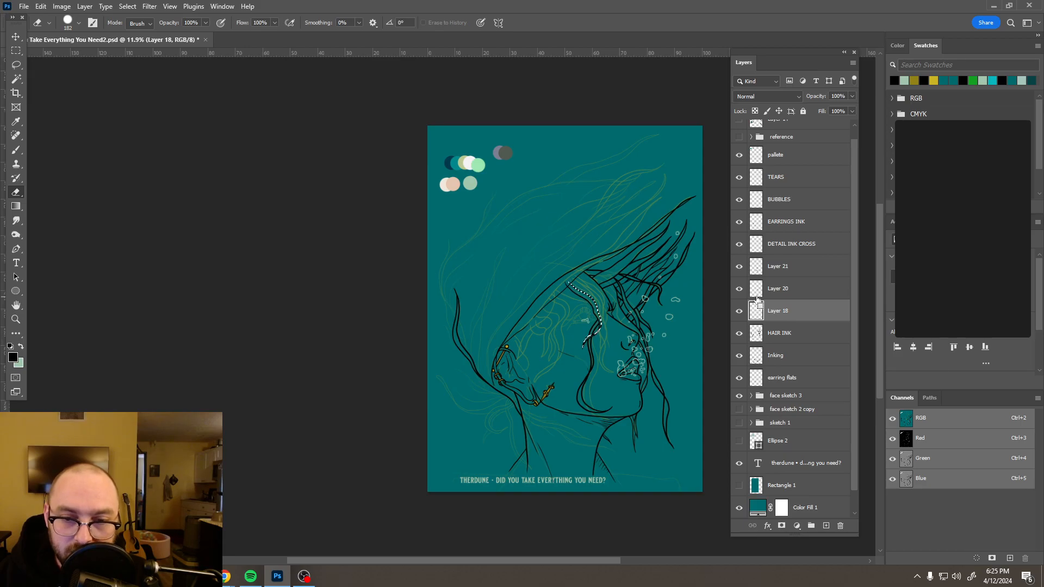
left_click(757, 268, "ctrl")
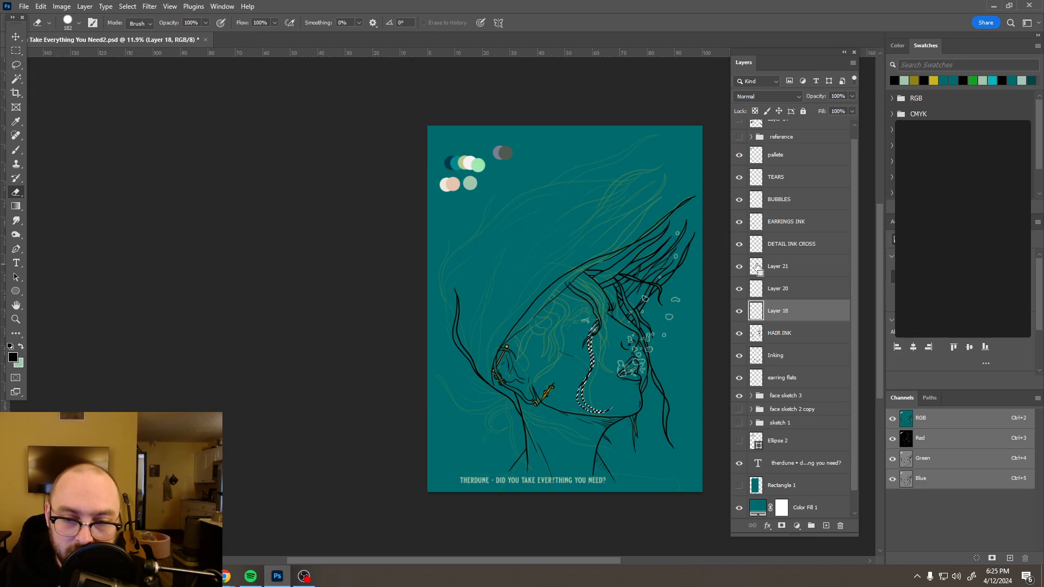
left_click(797, 270)
left_click(826, 526)
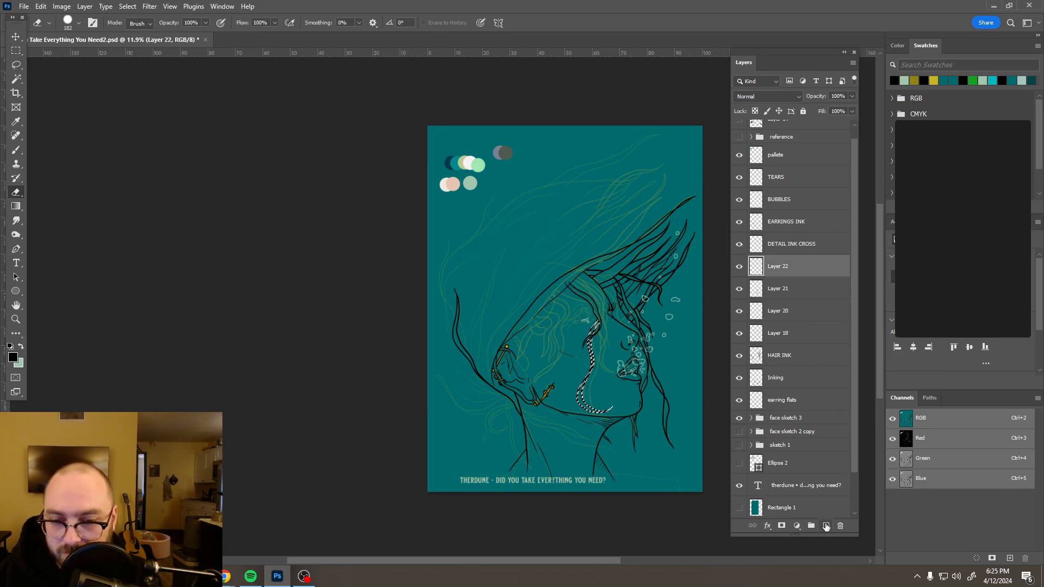
left_click(16, 51)
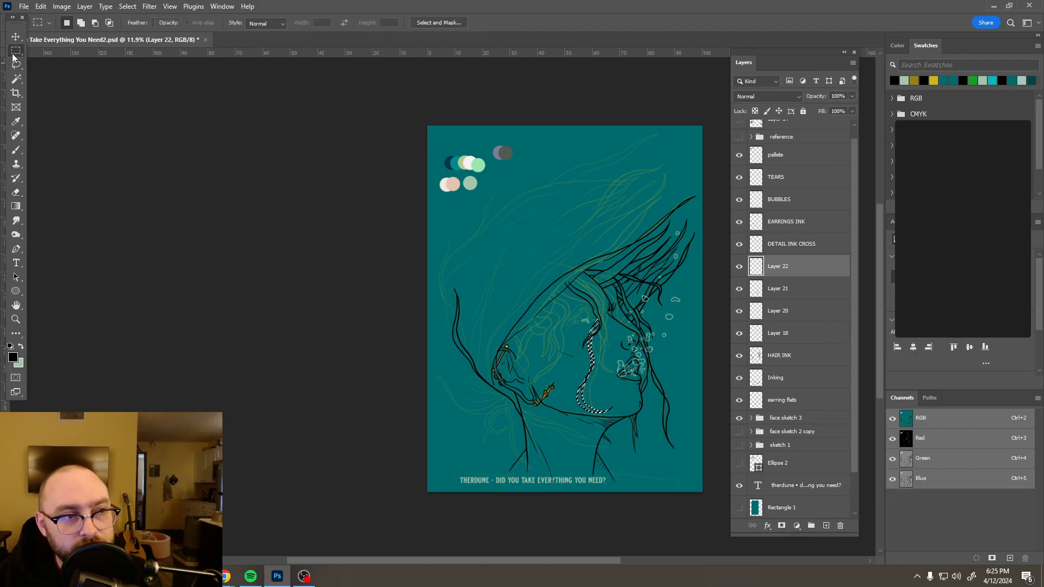
left_click(579, 263)
key("b")
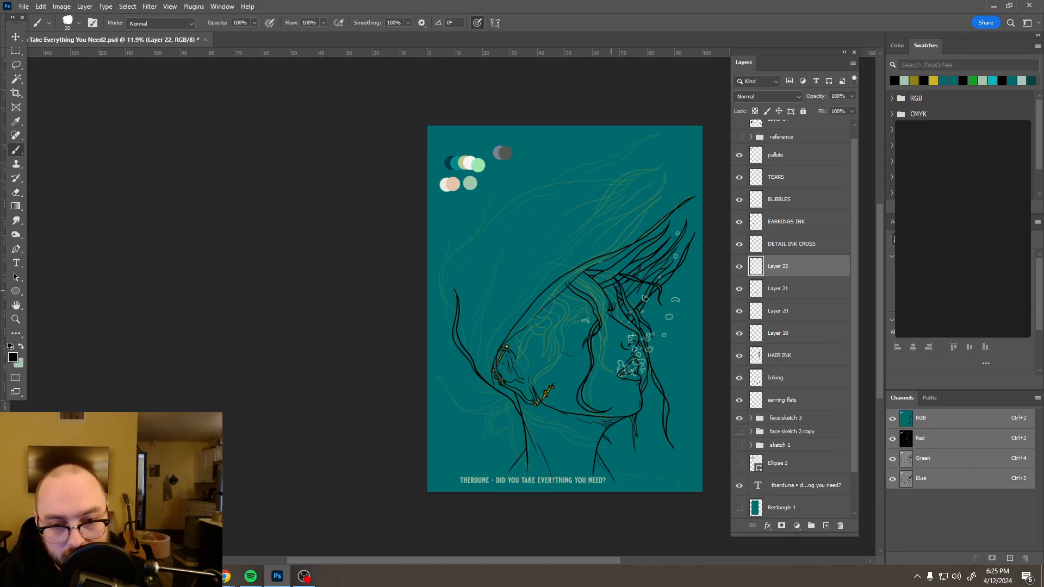
- Hide the face sketch 3 group to examine the inked hair and face on their own, and show the sketch again
scroll(623, 333, "up", 2)
scroll(605, 346, "up", 3)
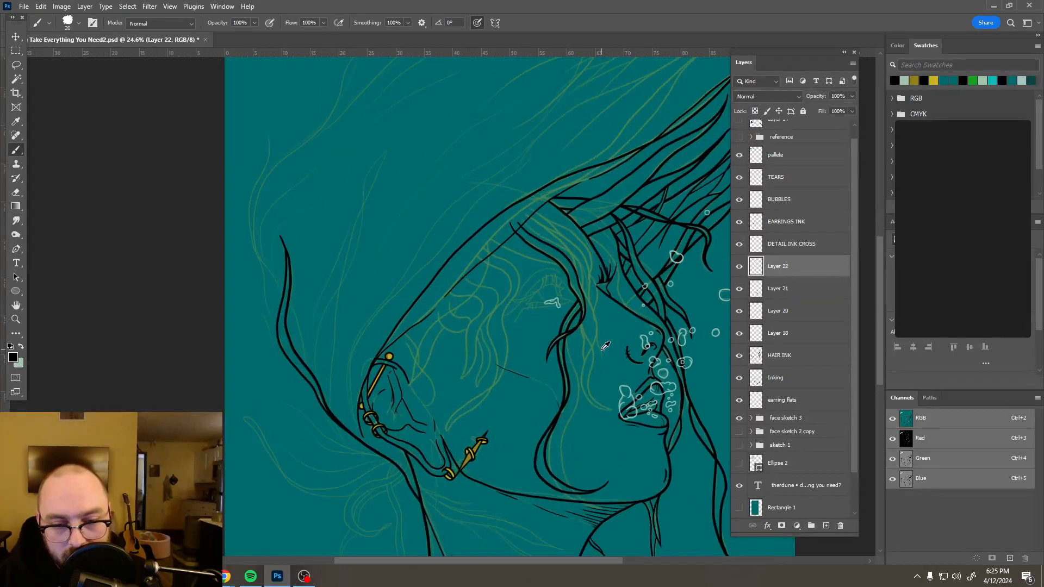
left_click(740, 419)
scroll(616, 329, "down", 6)
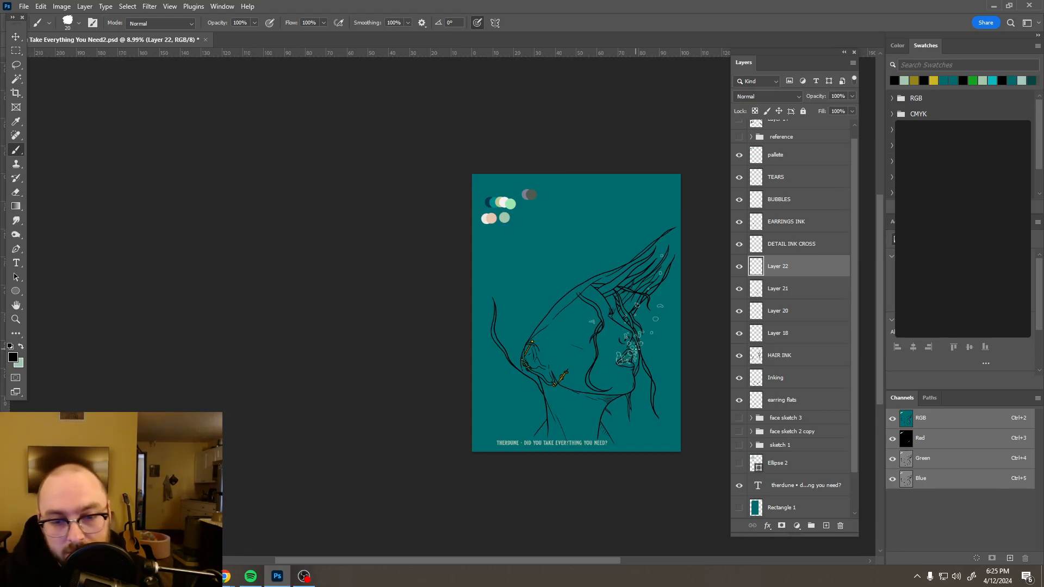
scroll(641, 346, "down", 3)
scroll(653, 347, "up", 4)
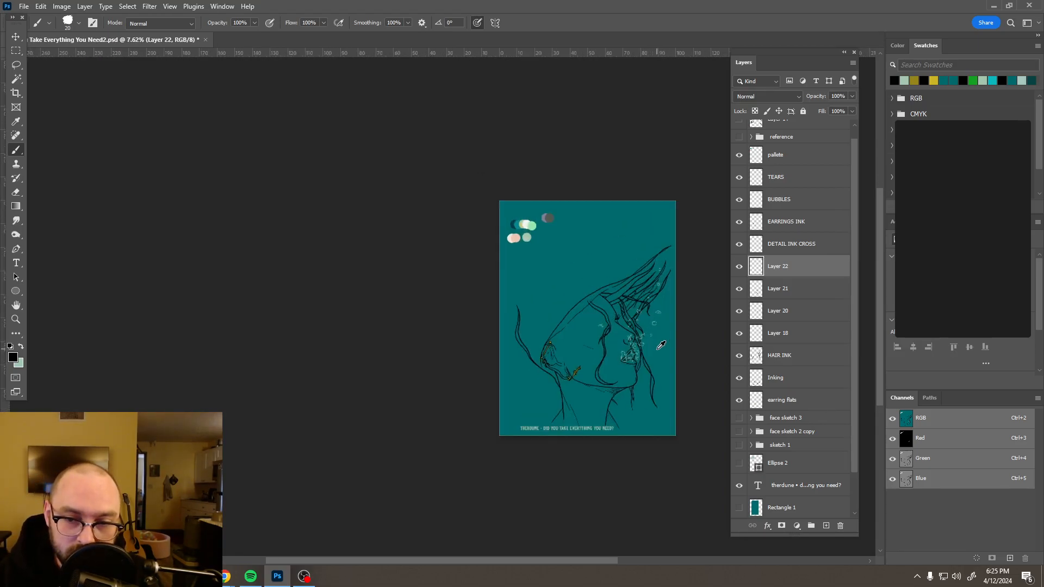
scroll(661, 346, "up", 1)
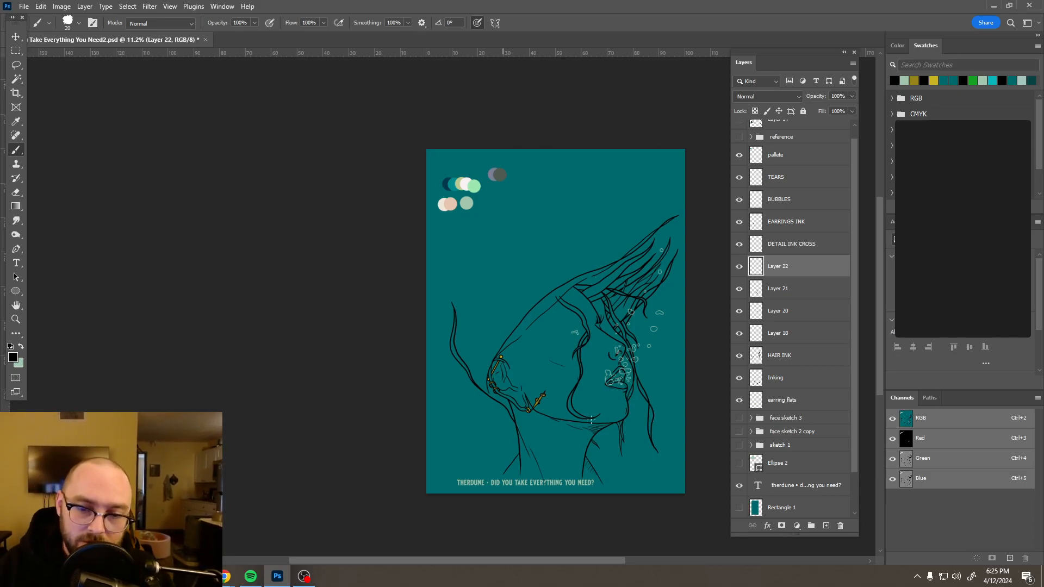
scroll(606, 409, "up", 3)
scroll(605, 409, "up", 4)
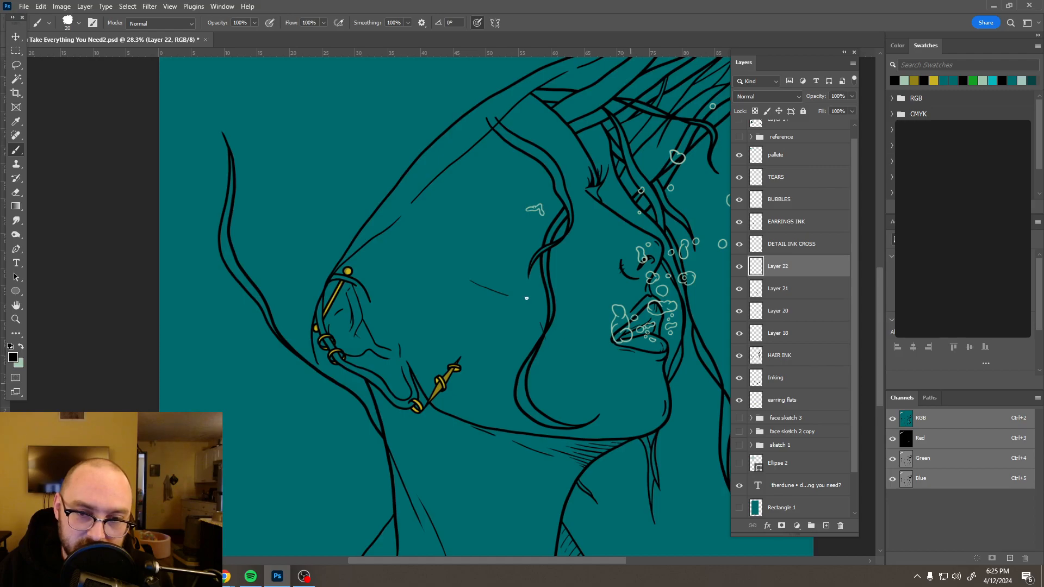
scroll(561, 319, "down", 1)
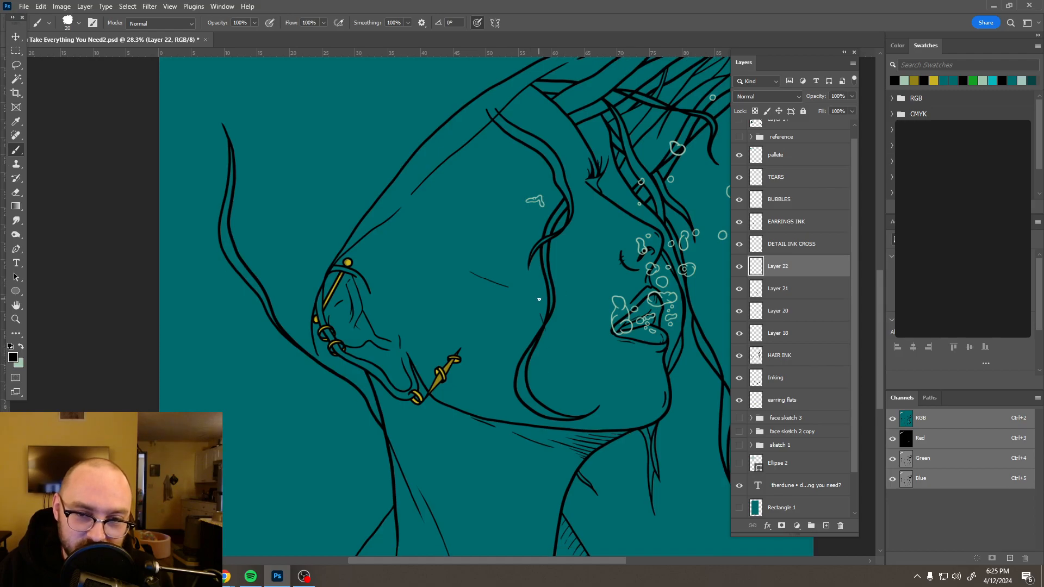
scroll(540, 292, "down", 5)
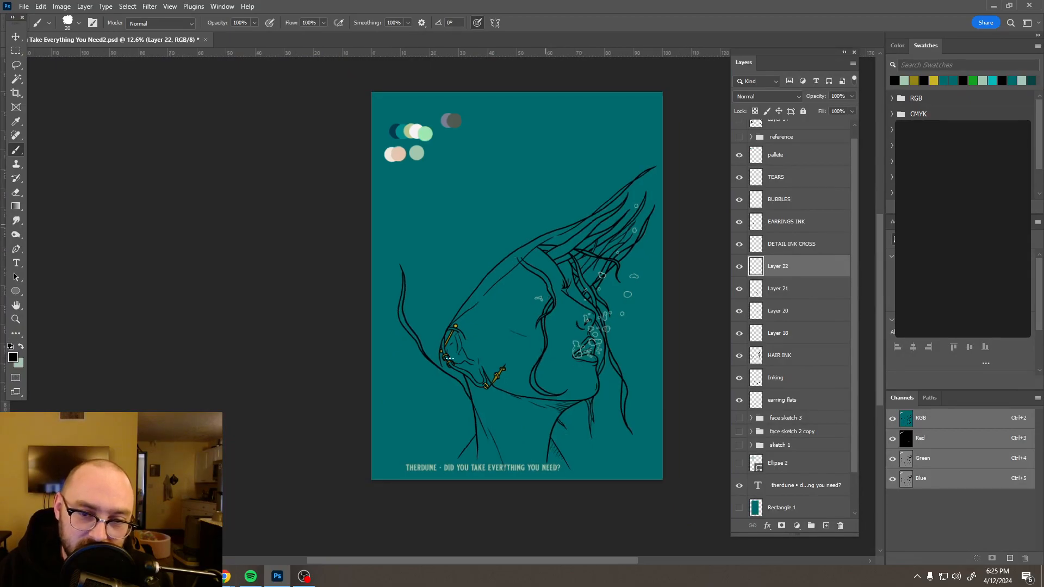
scroll(548, 212, "up", 6)
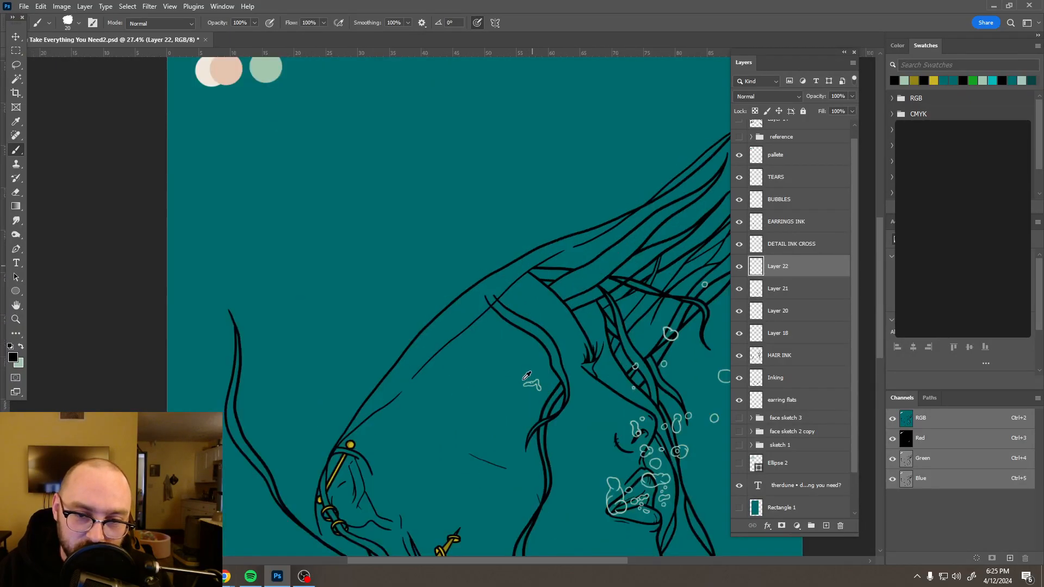
scroll(529, 387, "down", 3)
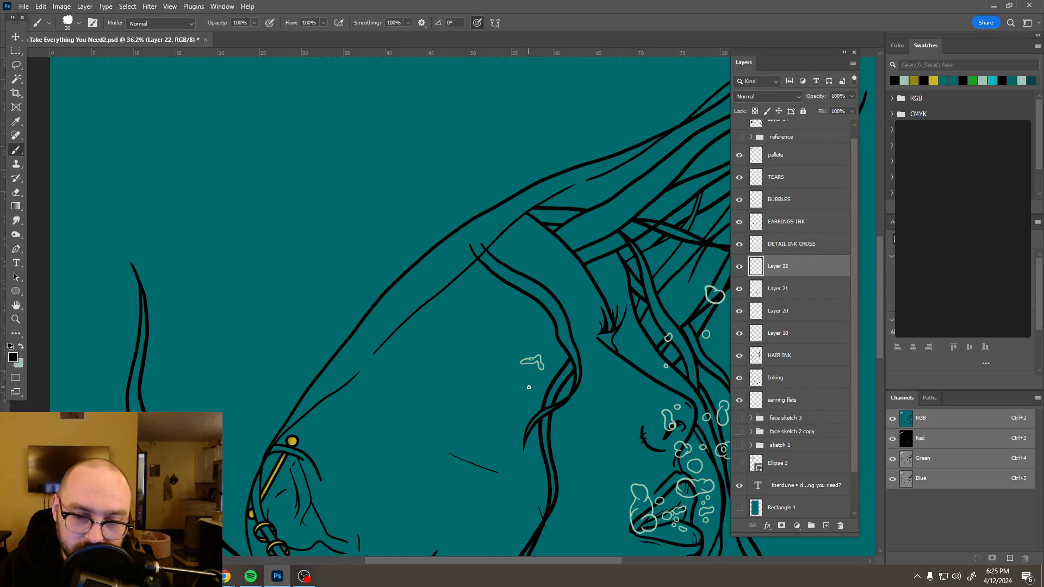
left_click(739, 419)
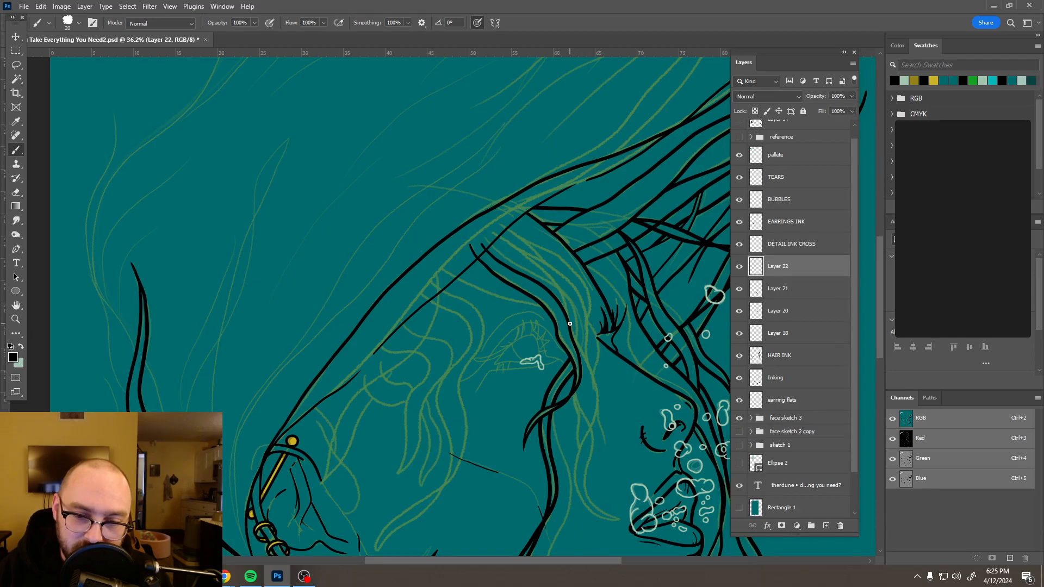
- Try to ink another strand on Layer 22 from the crossing beside the eye up to the hairline, using a rotated canvas
scroll(570, 324, "down", 3)
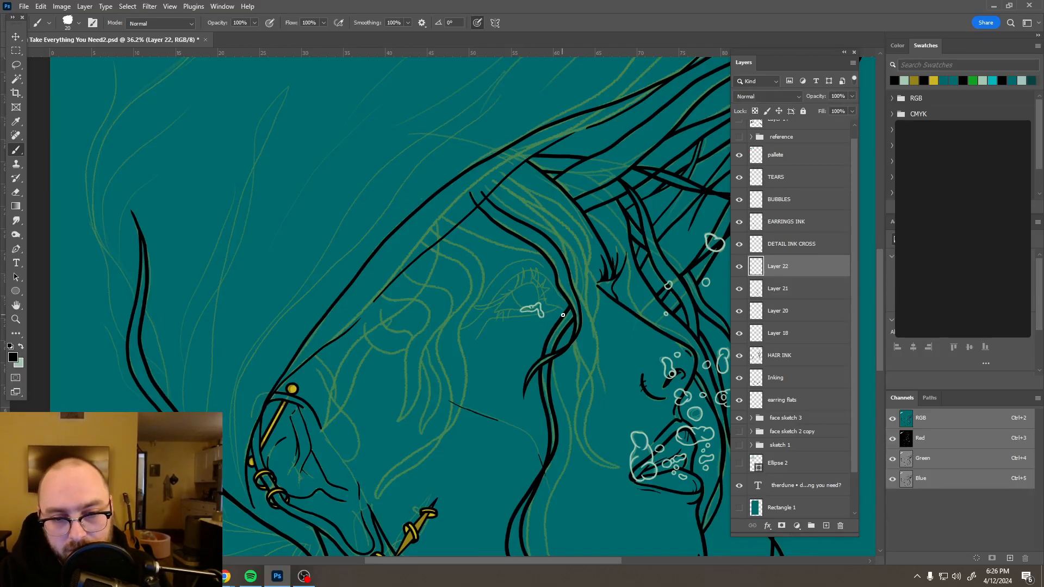
key("r")
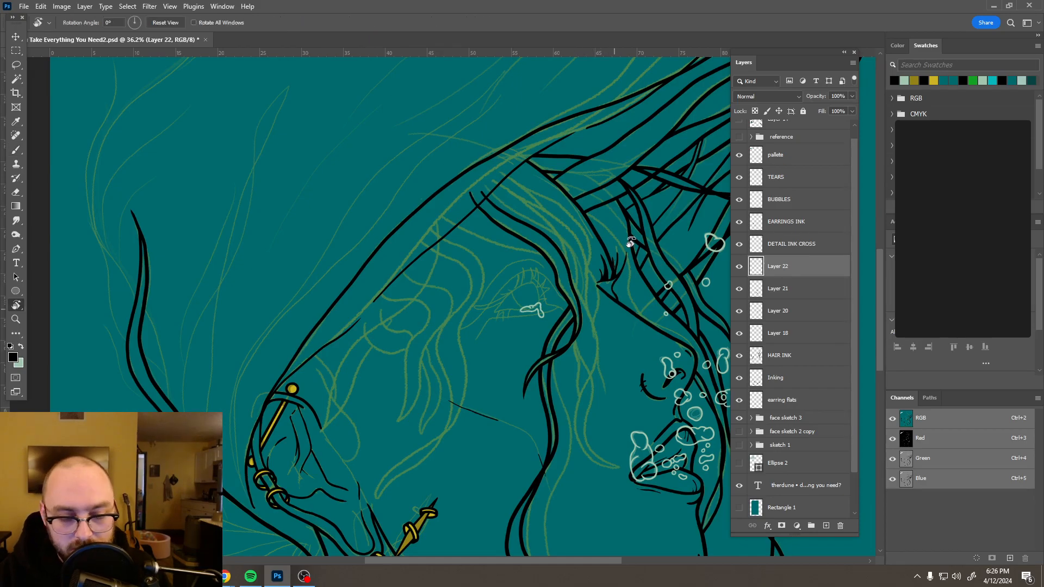
mouse_move(586, 308)
left_mouse_down()
mouse_move(570, 413)
mouse_move(507, 487)
mouse_move(381, 457)
mouse_move(315, 396)
mouse_move(326, 393)
left_mouse_up()
key("b")
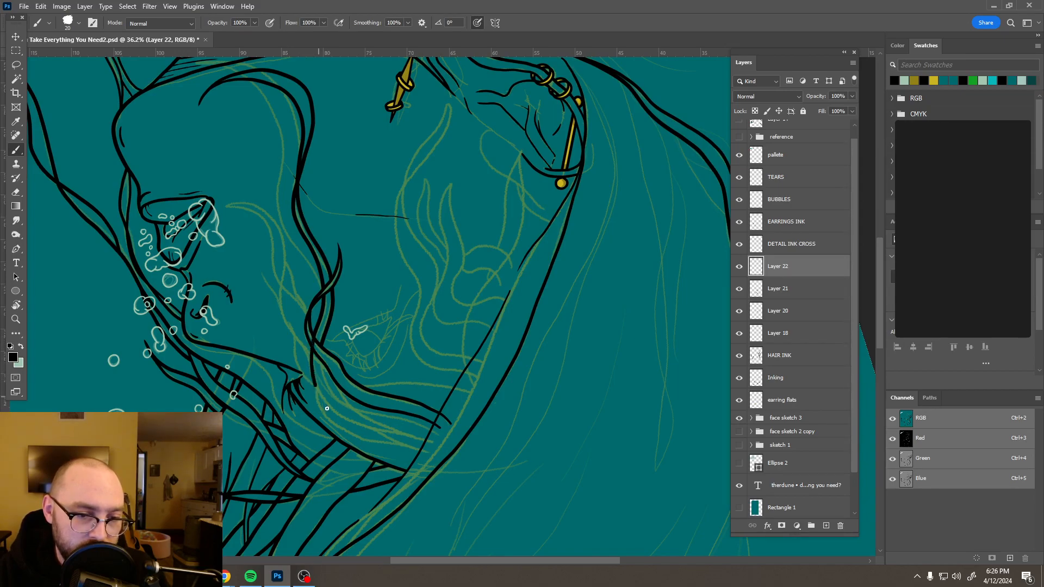
left_click_drag(368, 428, 438, 451)
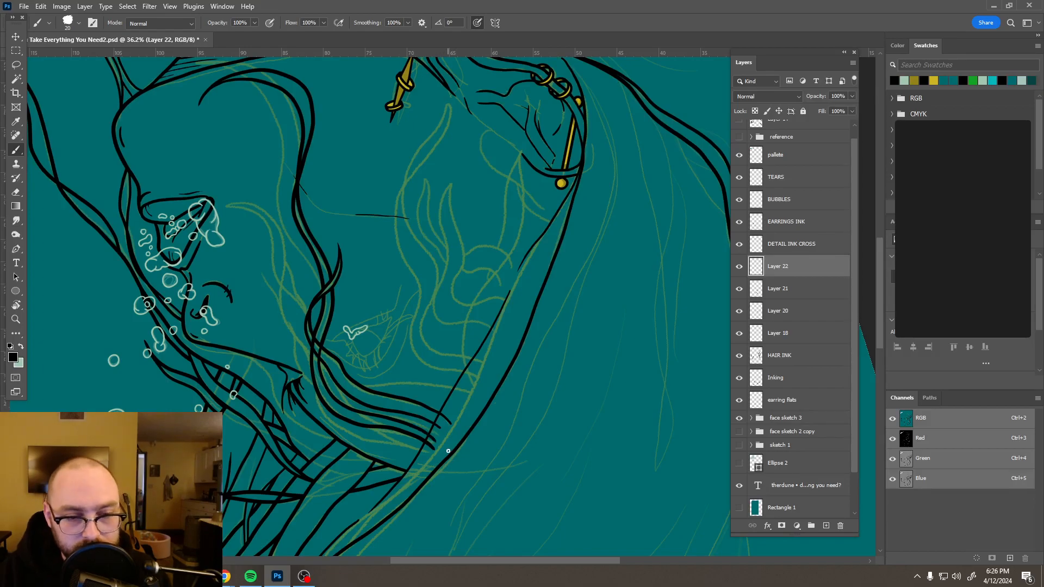
scroll(393, 314, "down", 3)
key("r")
mouse_move(419, 296)
left_mouse_down()
mouse_move(337, 446)
mouse_move(496, 483)
mouse_move(524, 434)
left_mouse_up()
key("b")
scroll(546, 289, "up", 2)
scroll(546, 288, "up", 1)
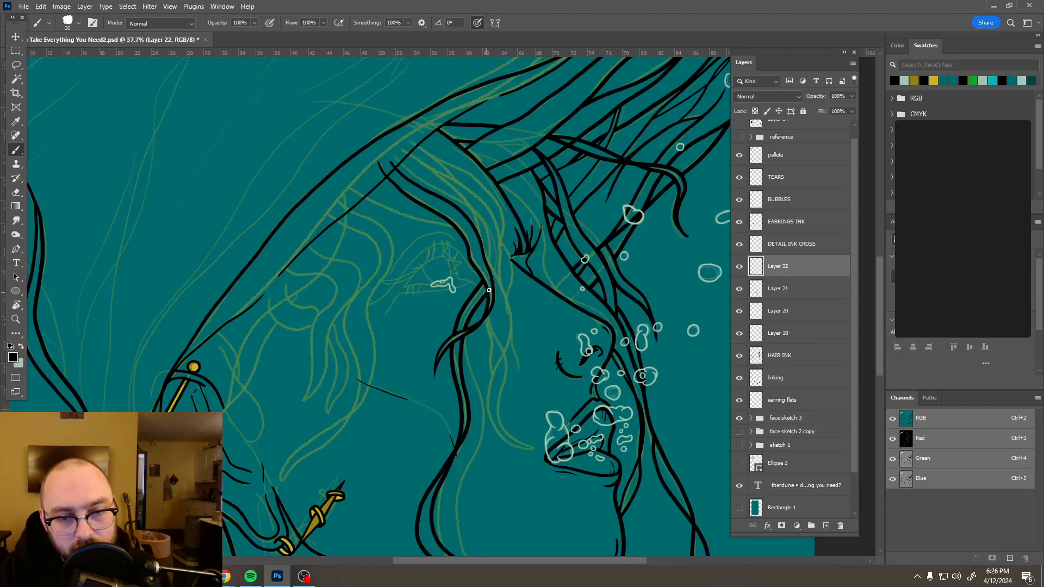
- Ink the outer edge of the forehead strand on Layer 22, from the crossing beside the eye up past the hairline
left_click_drag(500, 250, 494, 198)
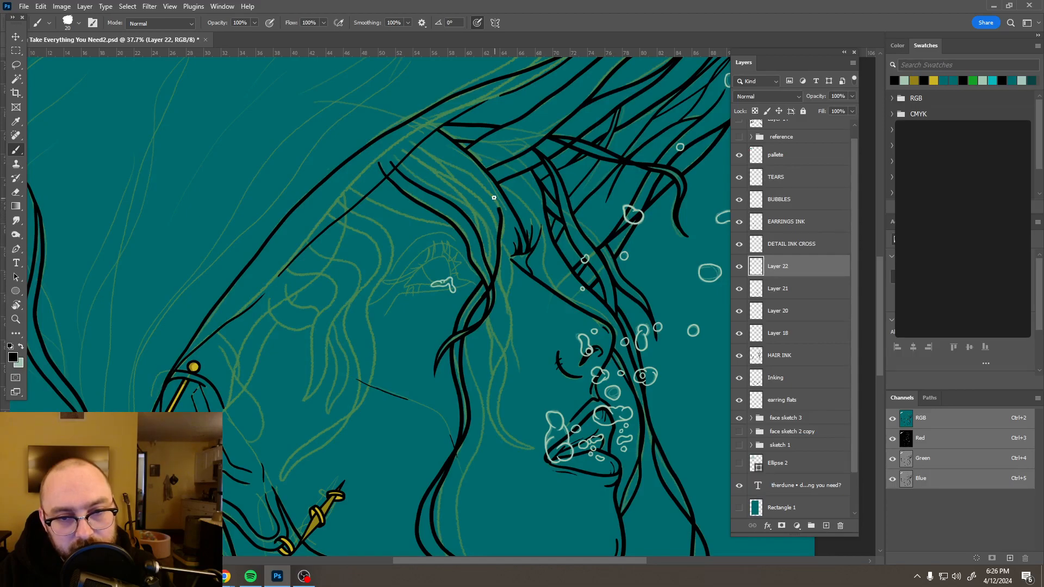
left_click_drag(440, 163, 385, 124)
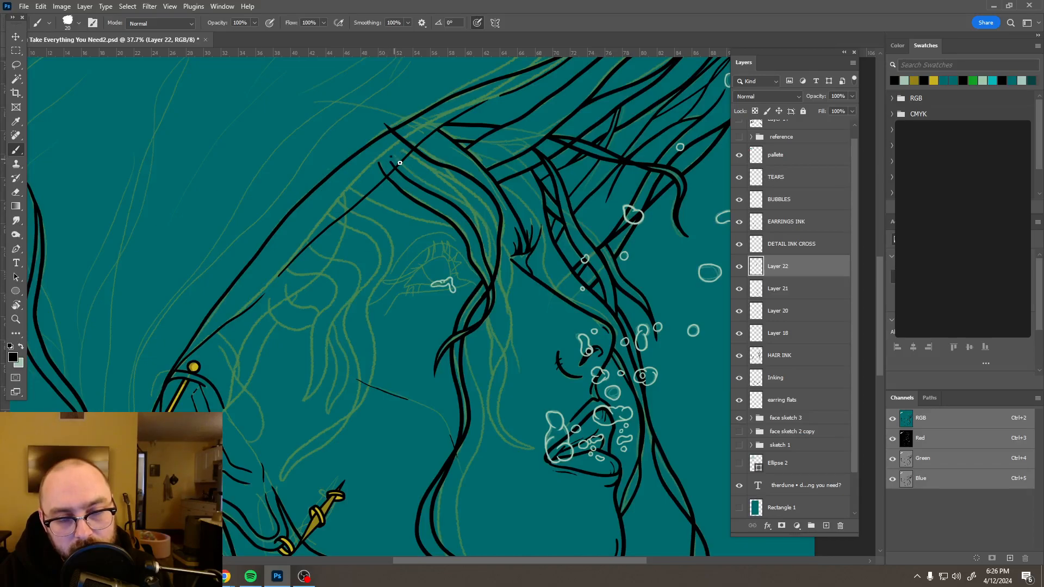
- Try to ink a second line inside the new forehead strand, comparing it with undo and redo, and undo the attempt
mouse_move(401, 164)
left_mouse_down()
mouse_move(451, 197)
mouse_move(482, 238)
left_mouse_up()
left_click_drag(482, 276, 481, 283)
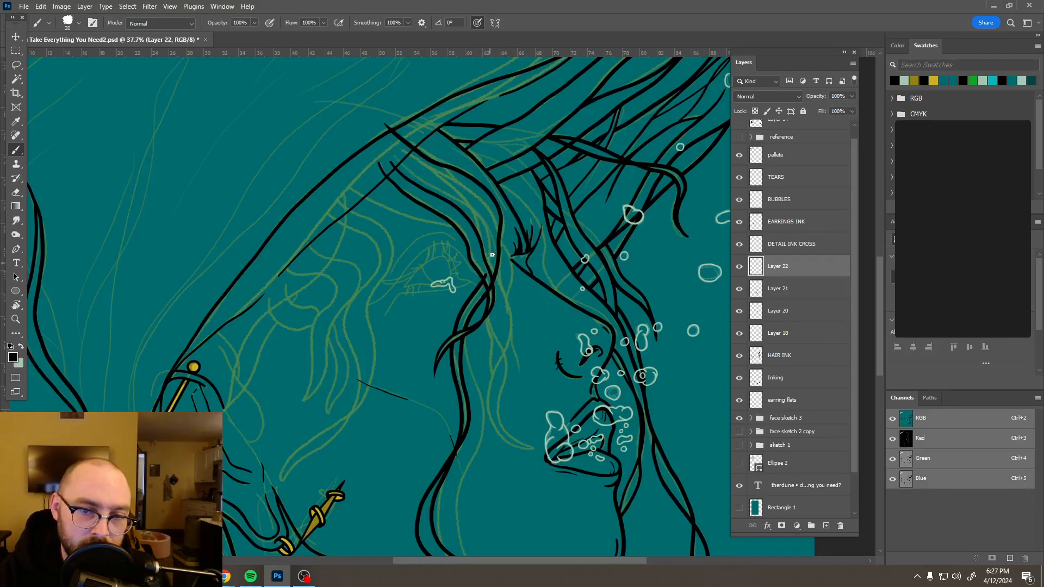
mouse_move(492, 244)
left_mouse_down()
mouse_move(449, 175)
mouse_move(406, 144)
left_mouse_up()
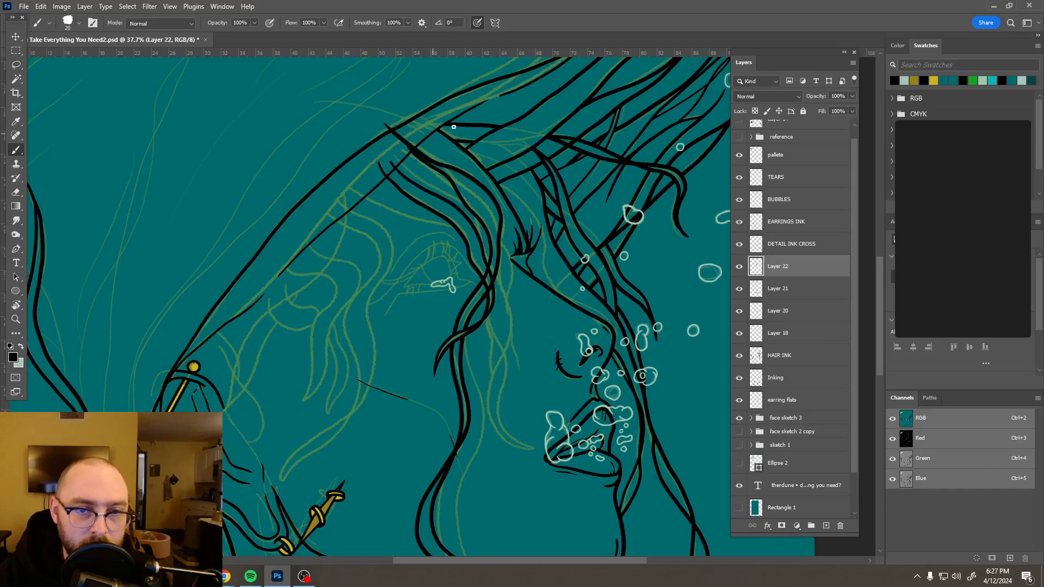
key("ctrl+z")
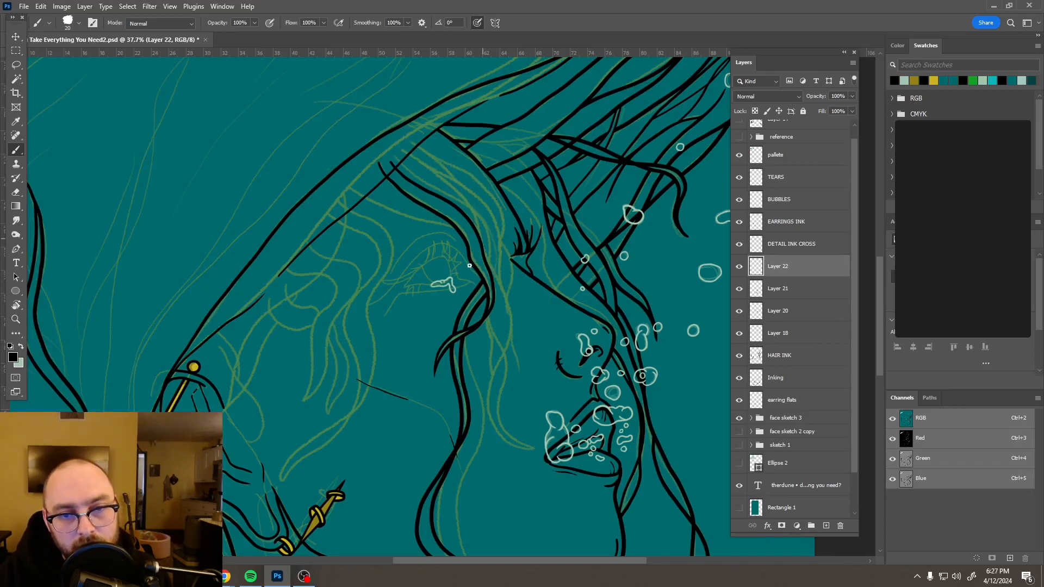
key("ctrl+shift+z")
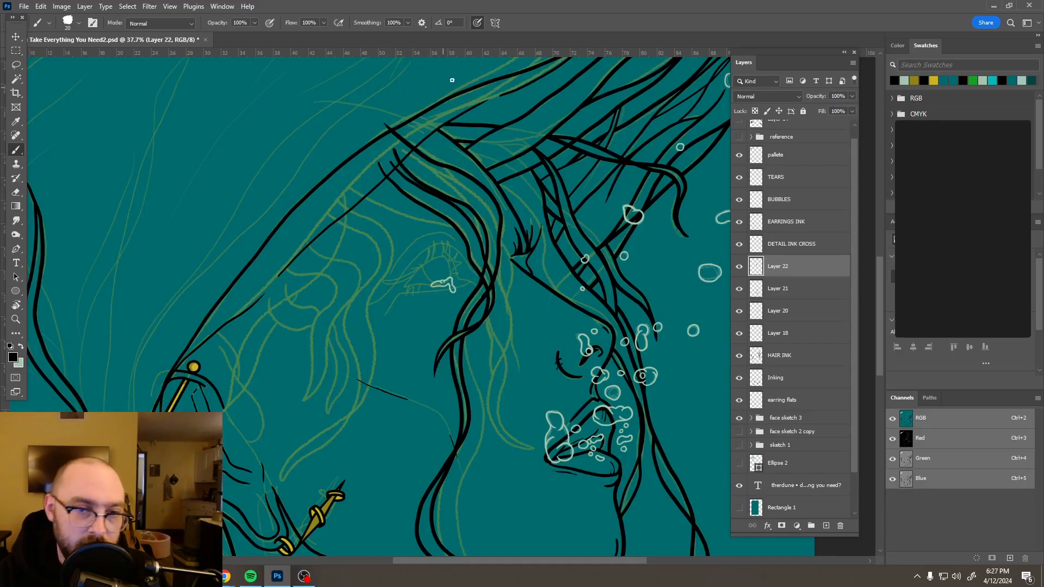
left_click(473, 22)
key("ctrl+z")
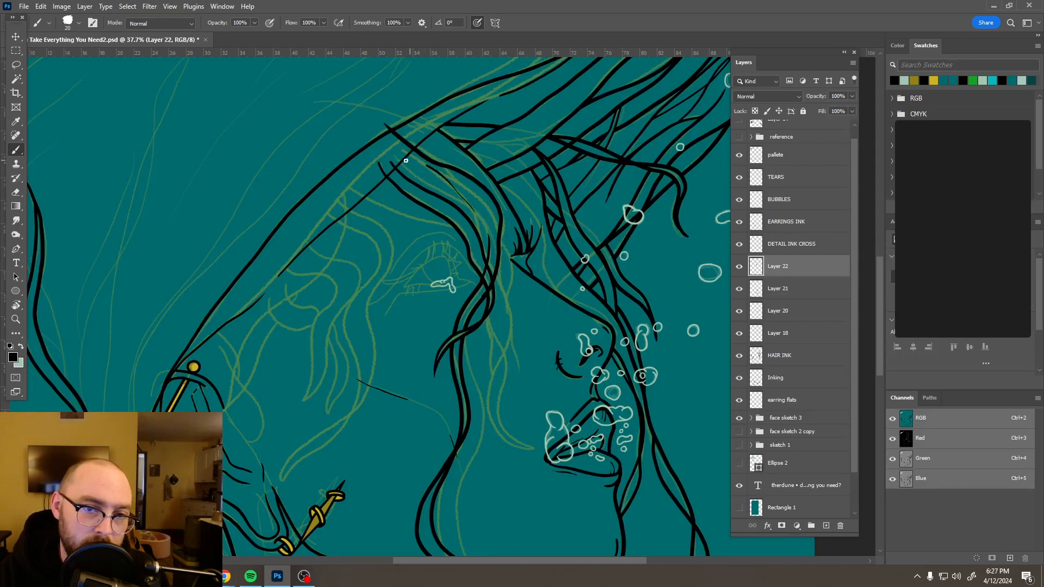
key("ctrl+z")
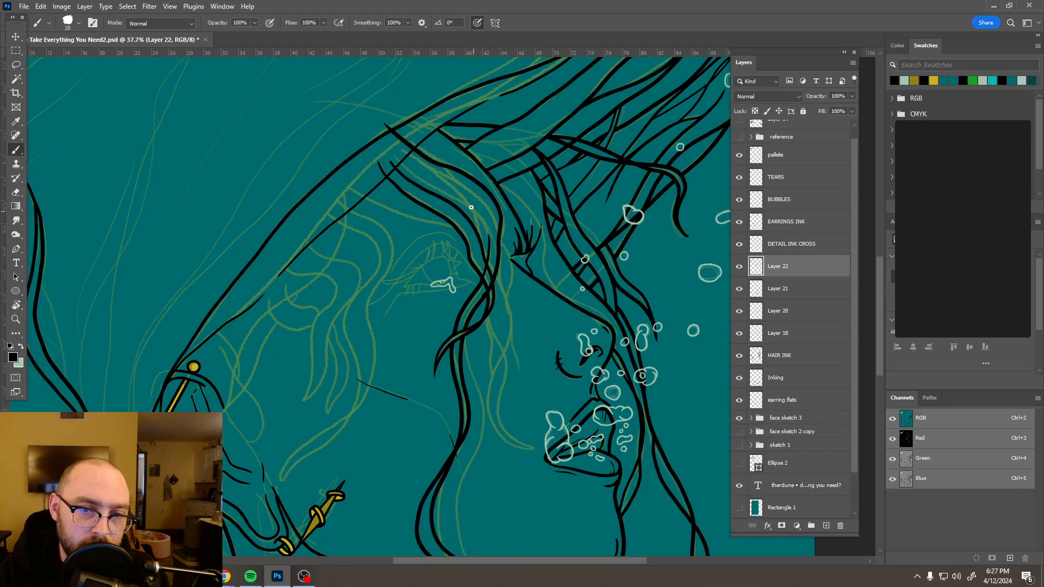
- Ink short tapered detail lines inside the forehead strand, below the hairline and just above the crossing
left_click_drag(458, 190, 467, 201)
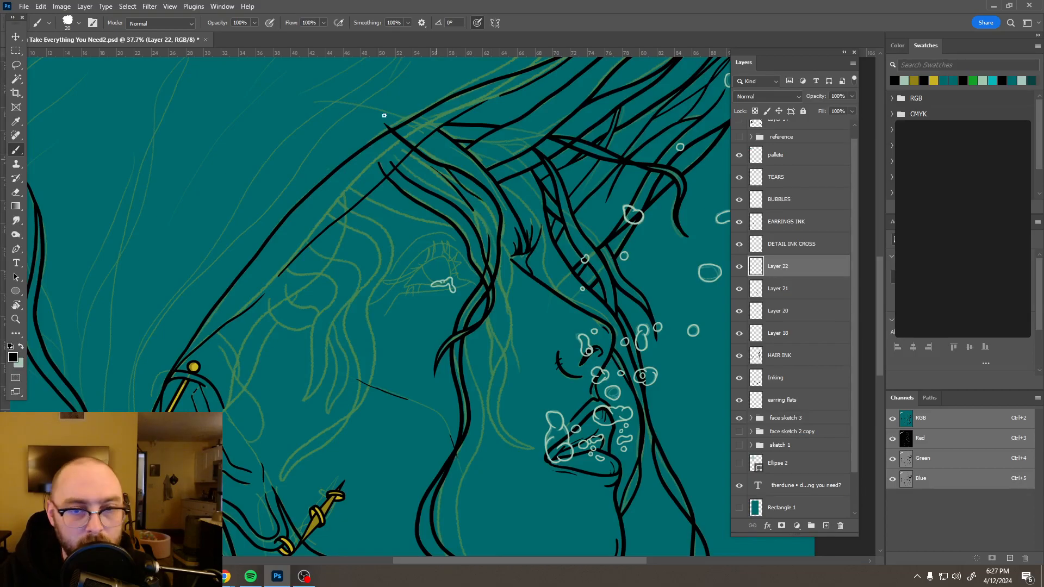
left_click_drag(393, 155, 456, 201)
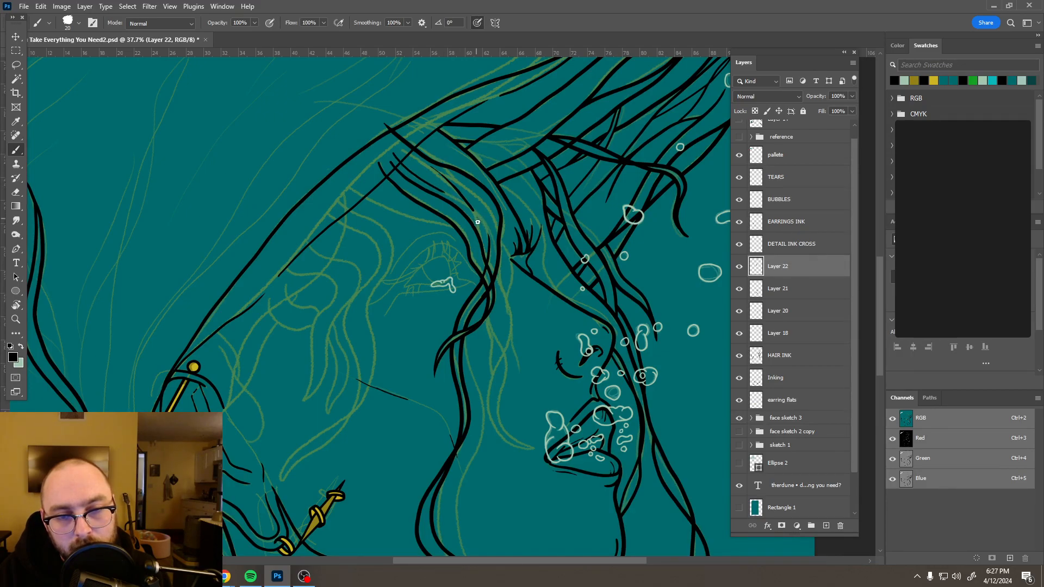
left_click_drag(478, 234, 472, 251)
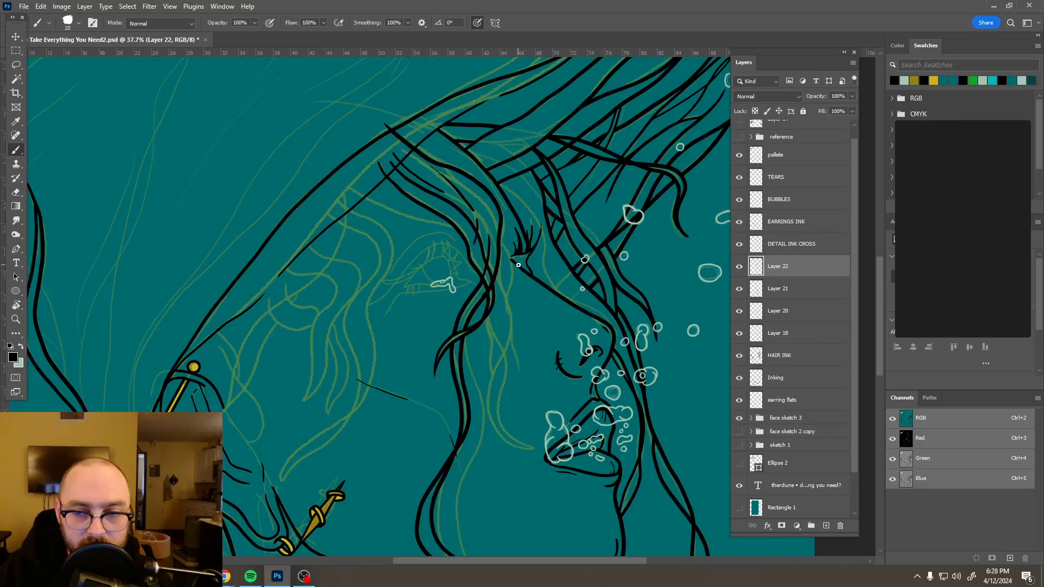
- Add a new layer above Layer 22 and ink thin strand lines between the forehead strand and the far eyelashes
left_click(827, 526)
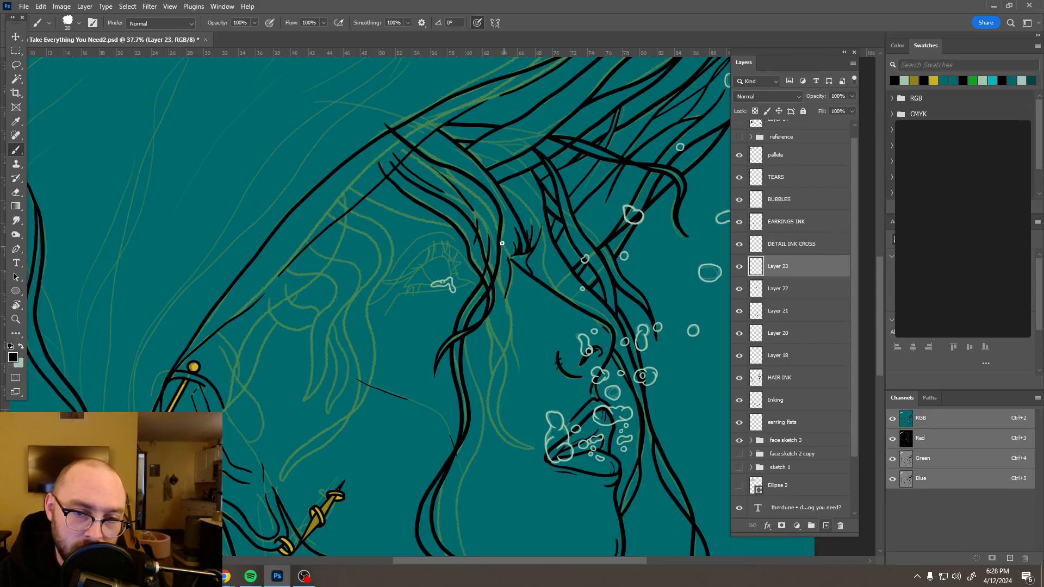
left_click_drag(490, 207, 470, 187)
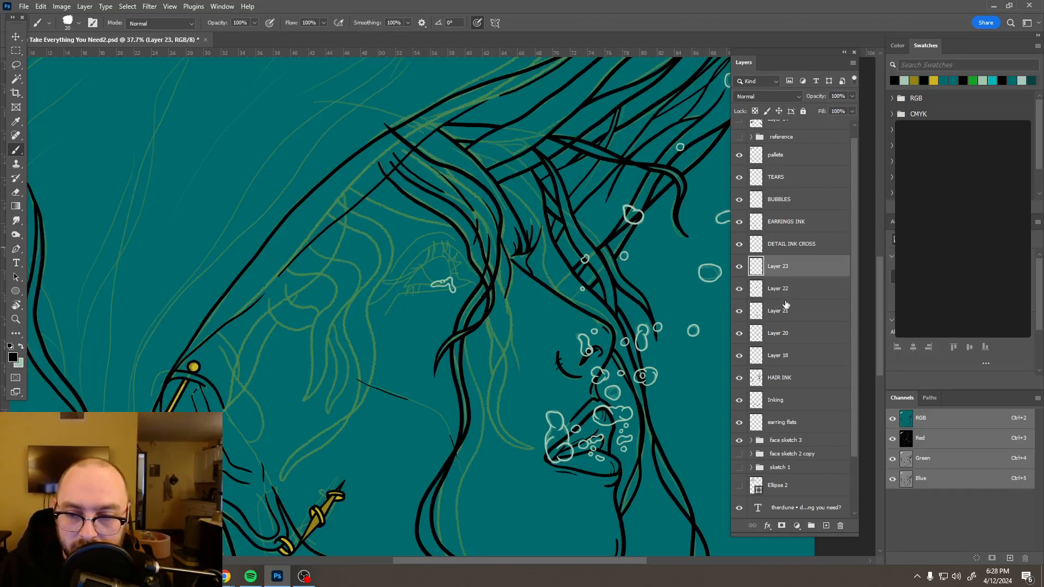
- Isolate Layer 18 by hiding Layers 20 to 23, and erase the end of its strand that overshoots the hairline
left_click_drag(739, 267, 742, 367)
left_click(739, 355)
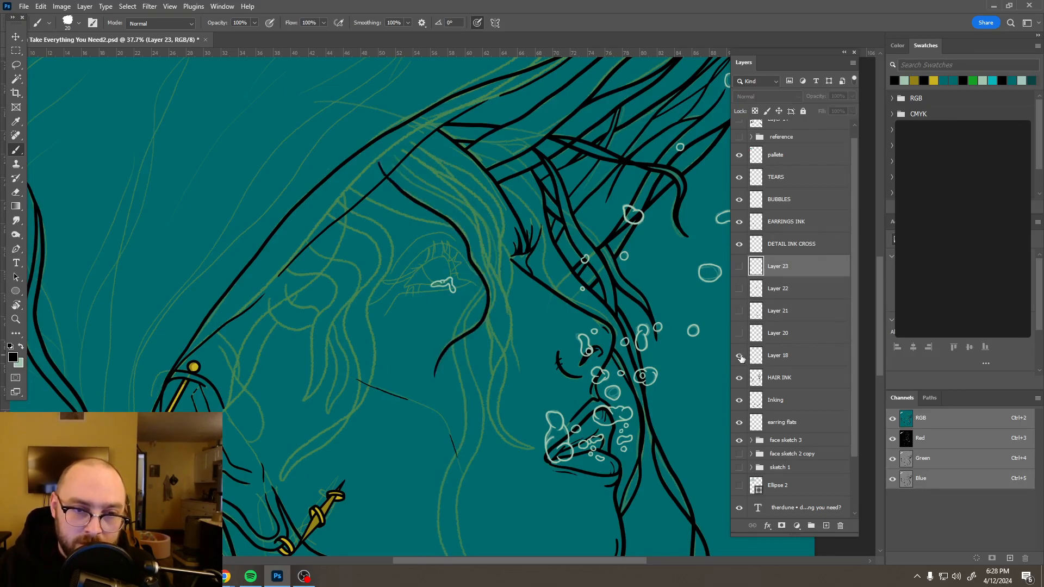
left_click(783, 355)
key("e")
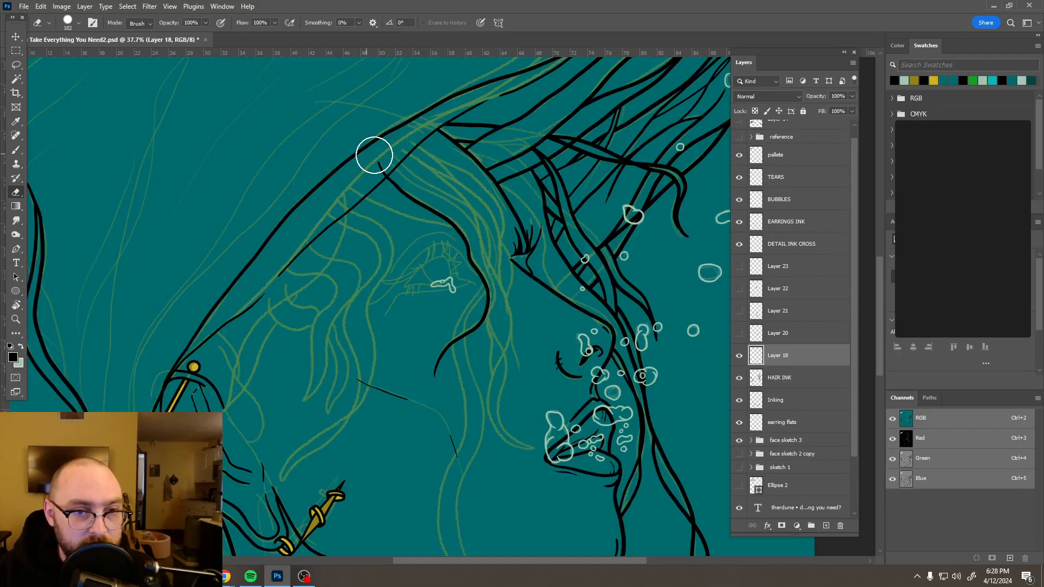
scroll(375, 156, "up", 5)
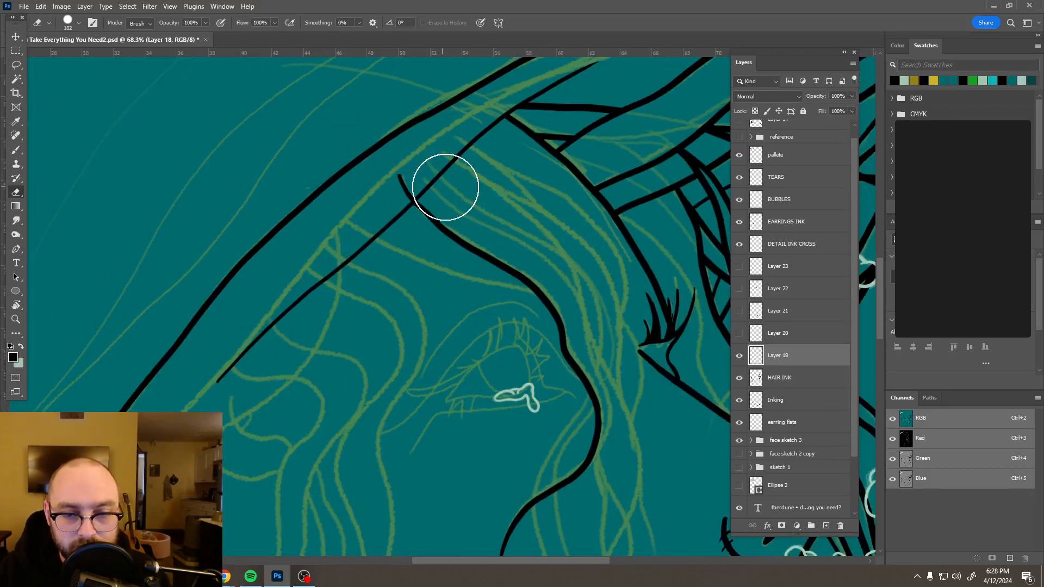
mouse_move(426, 188)
left_mouse_down()
mouse_move(388, 194)
mouse_move(401, 175)
mouse_move(402, 192)
left_mouse_up()
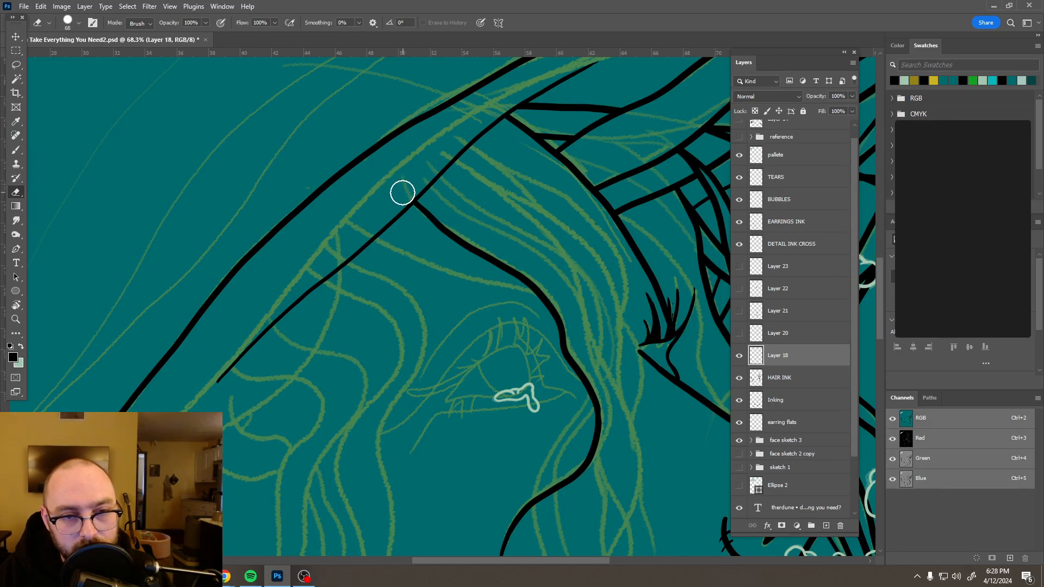
- Show Layer 20 and erase the strand end that extends past the hairline on it
left_click(739, 334)
left_click(777, 335)
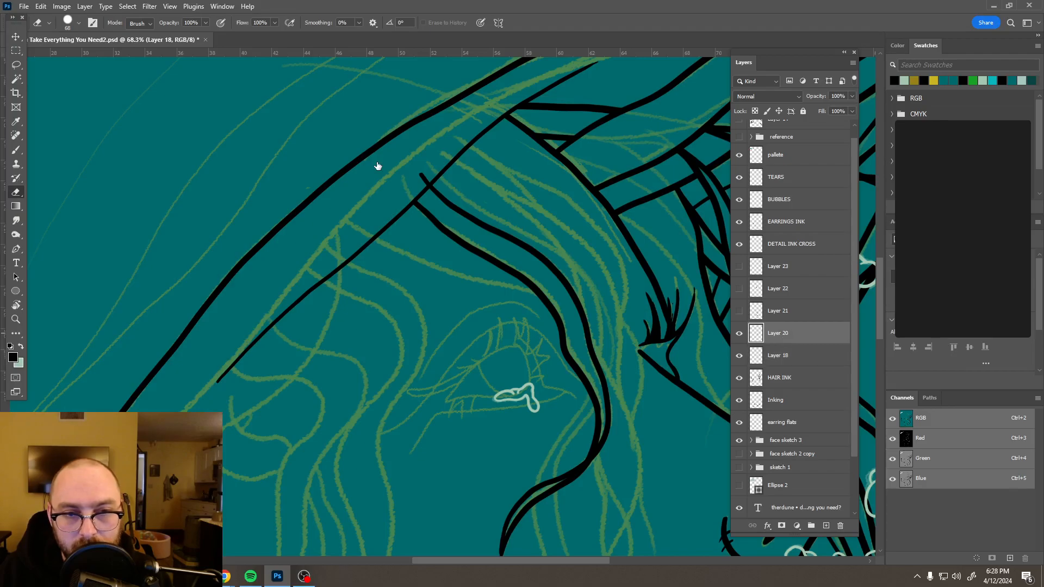
left_click_drag(410, 194, 412, 165)
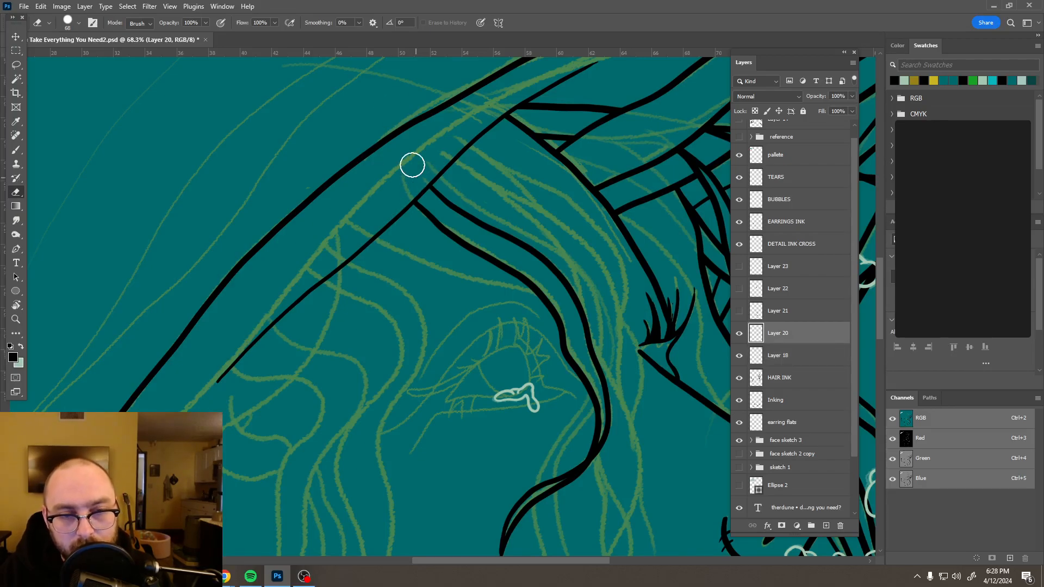
- Show Layers 21 and 22, and erase the strand ends on Layer 22 that extend above the hairline
left_click(740, 312)
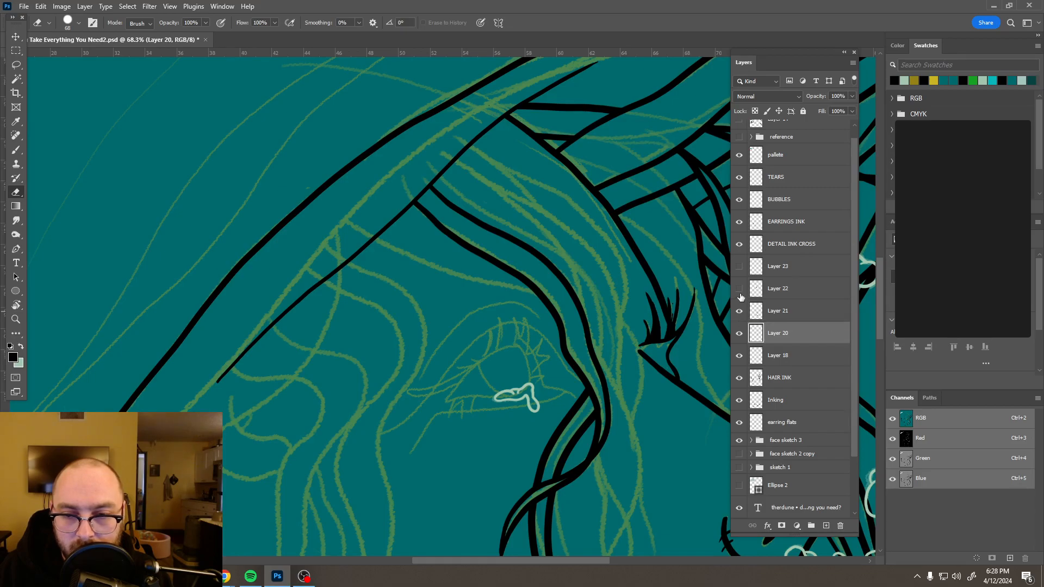
left_click(741, 297)
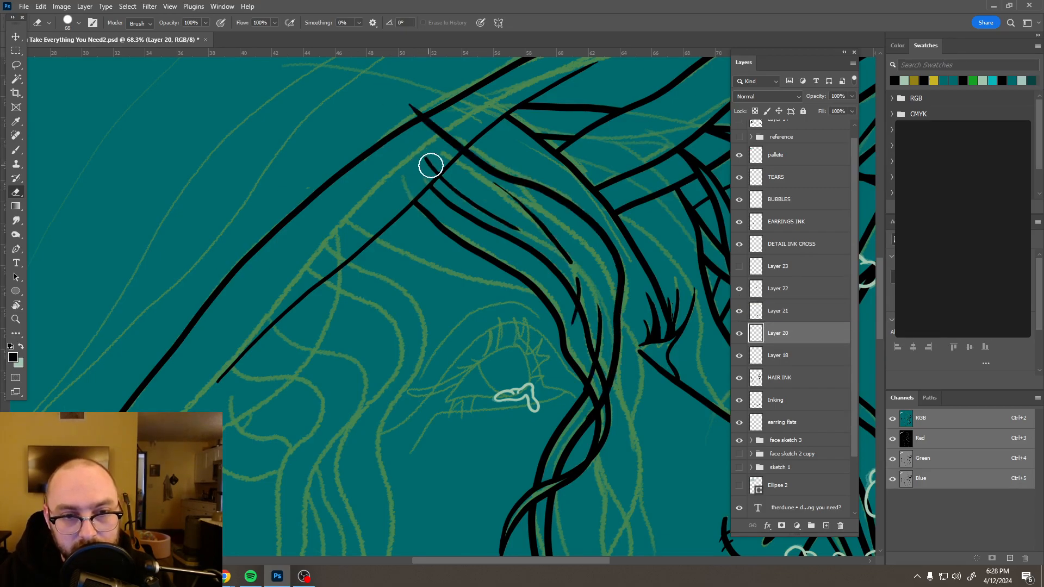
left_click(793, 311)
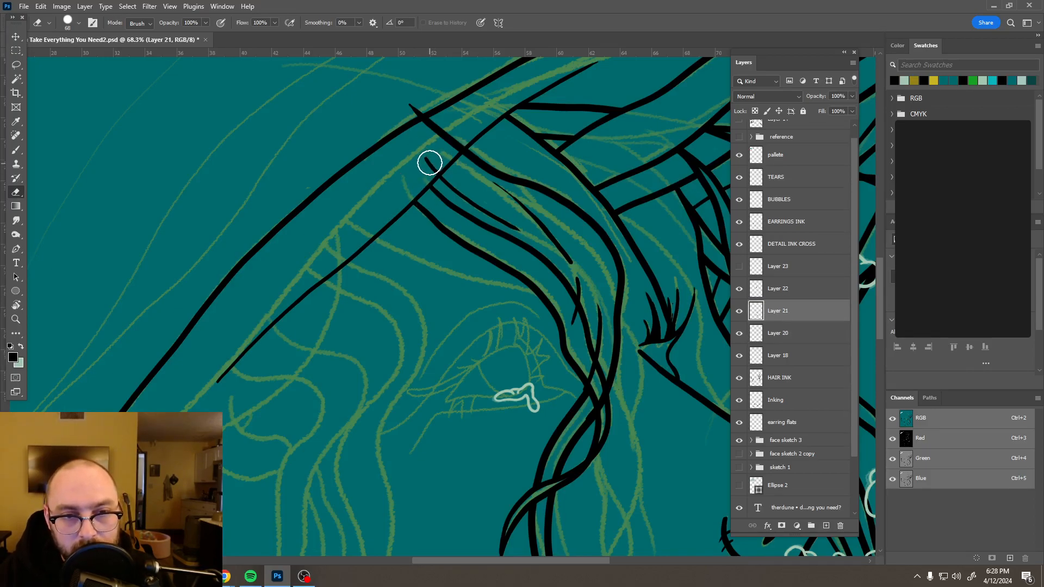
left_click(793, 293)
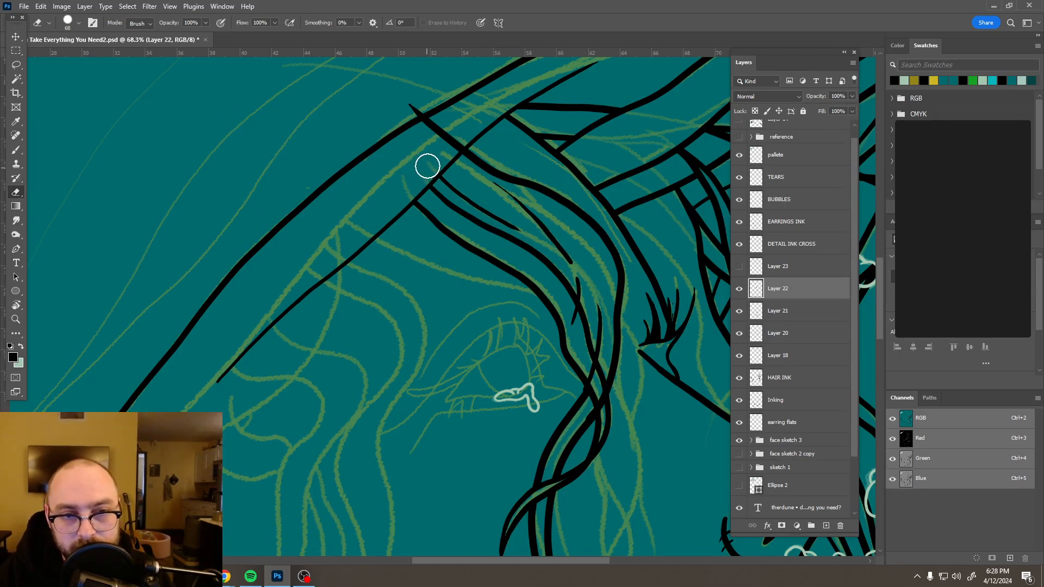
mouse_move(427, 163)
left_mouse_down()
mouse_move(454, 142)
mouse_move(415, 107)
left_mouse_up()
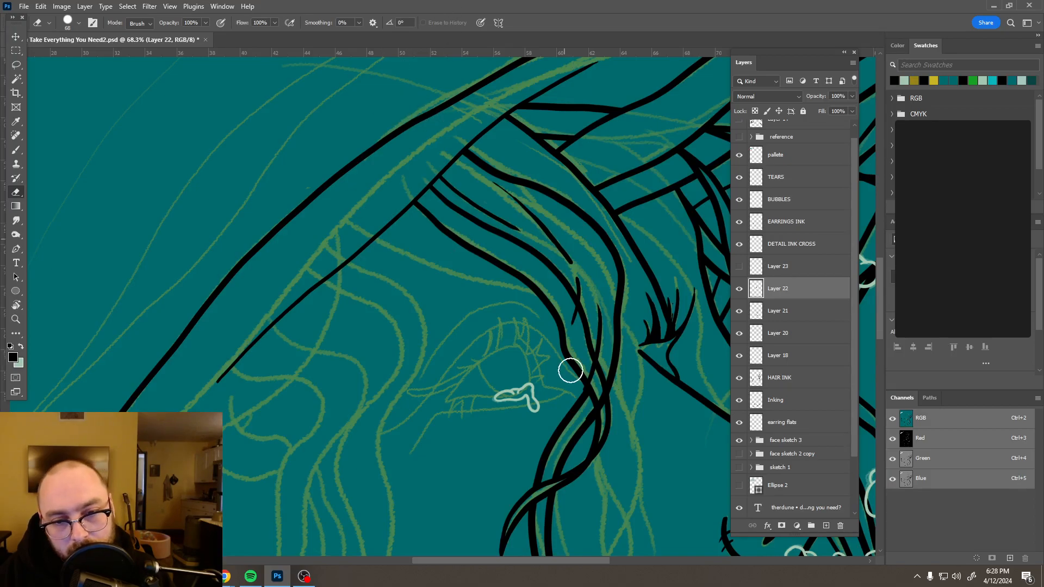
- Examine the strand crossing beside the eye up close and the trimmed hair across the whole portrait
left_click_drag(559, 375, 475, 272)
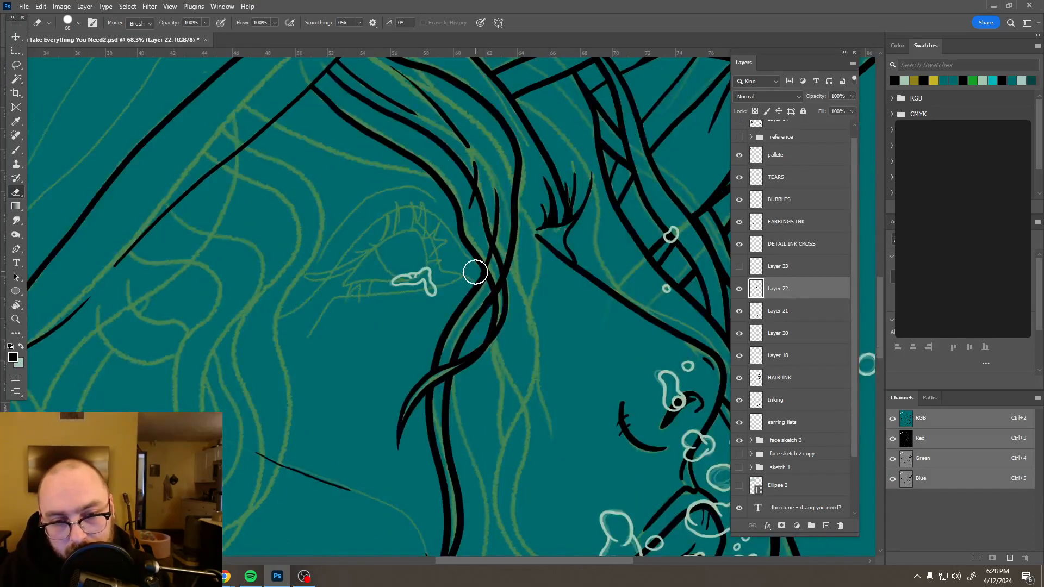
scroll(475, 272, "up", 2)
mouse_move(471, 252)
left_mouse_down()
mouse_move(497, 299)
mouse_move(472, 290)
mouse_move(454, 325)
left_mouse_up()
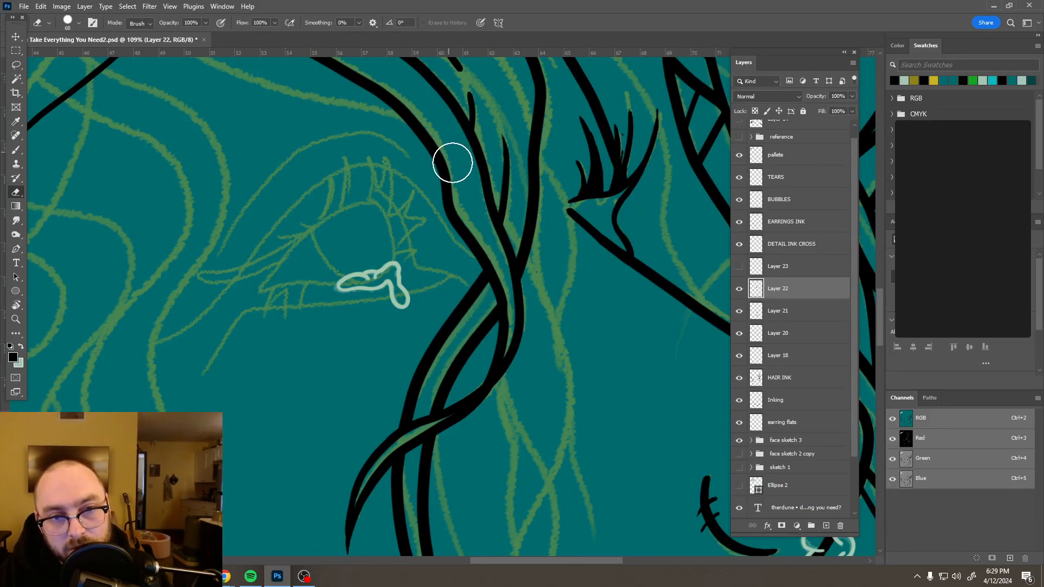
scroll(471, 188, "down", 2)
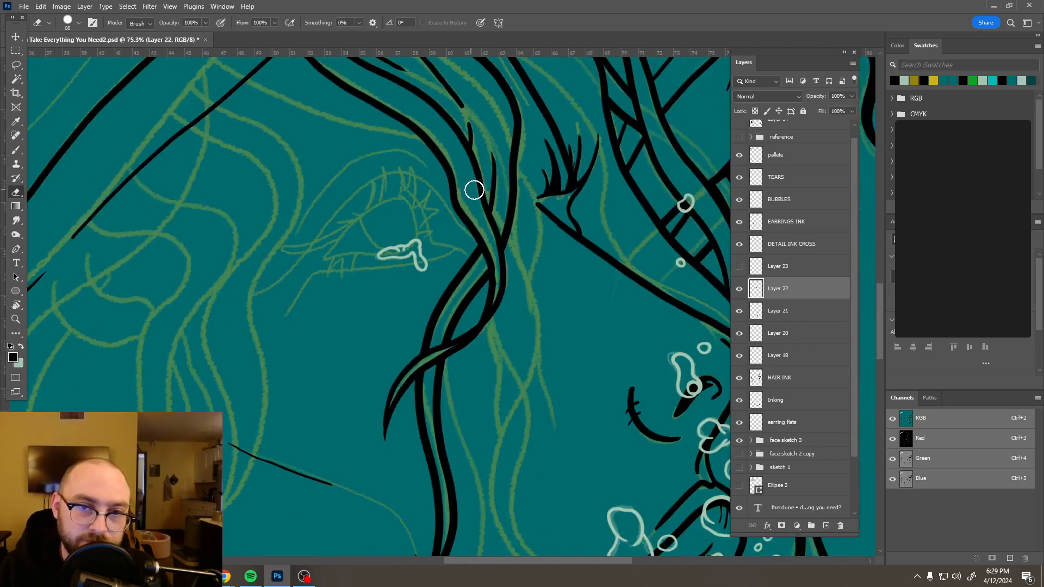
scroll(474, 189, "down", 5)
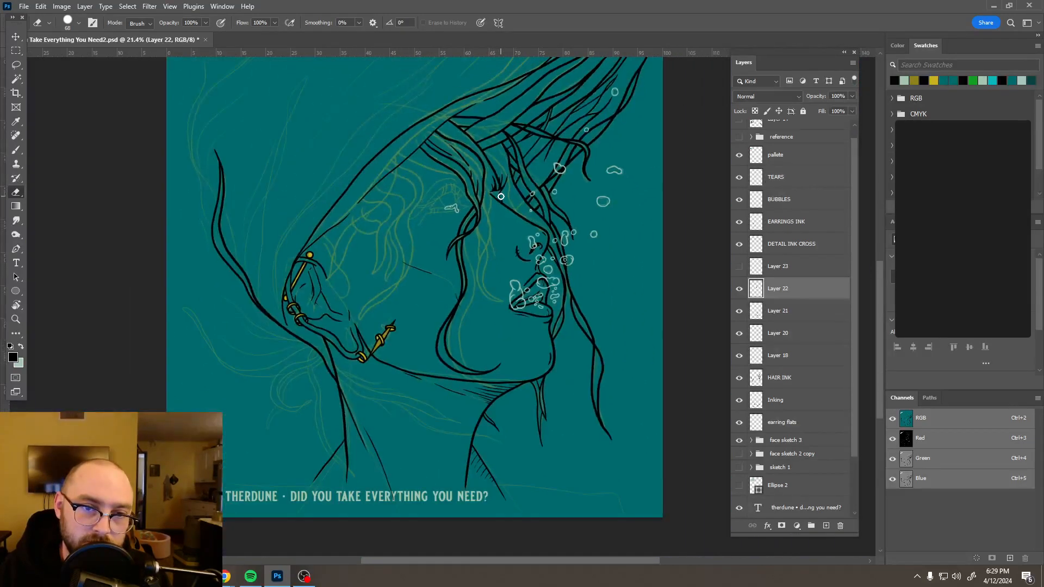
scroll(501, 197, "down", 2)
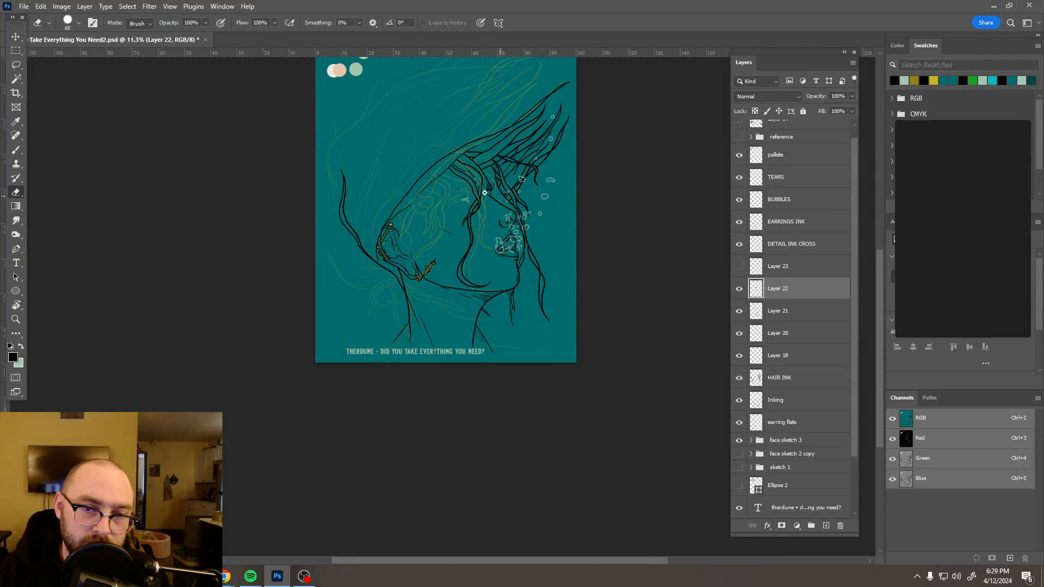
scroll(473, 179, "up", 5)
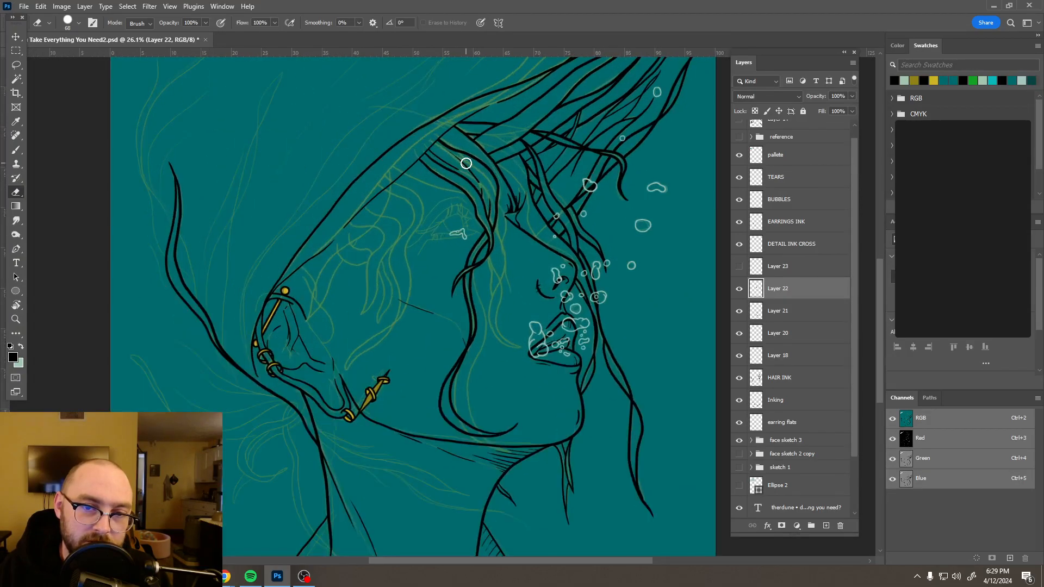
scroll(466, 164, "up", 1)
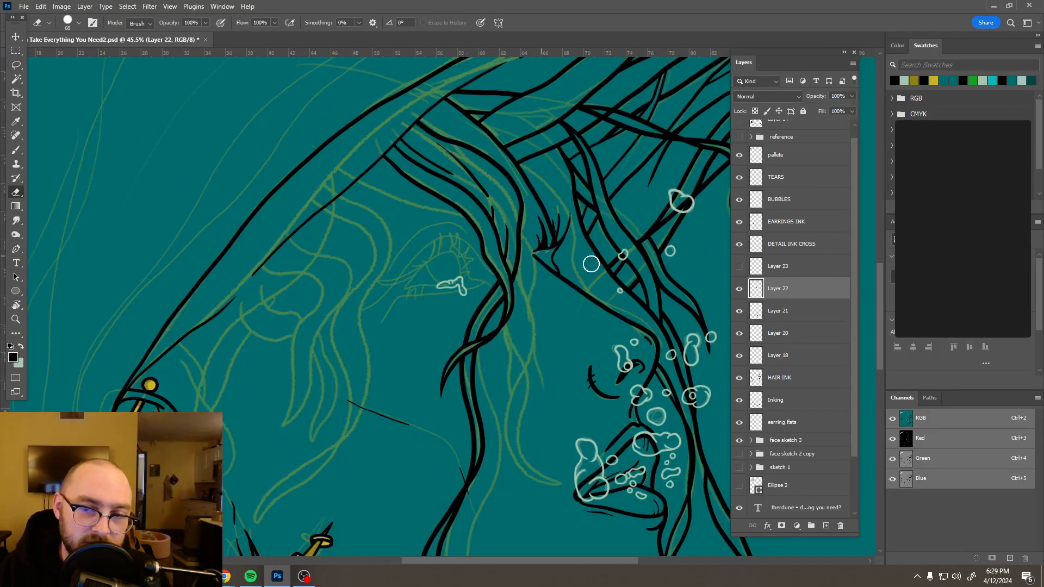
- Show Layer 23 again and add a new layer directly above it
left_click(739, 266)
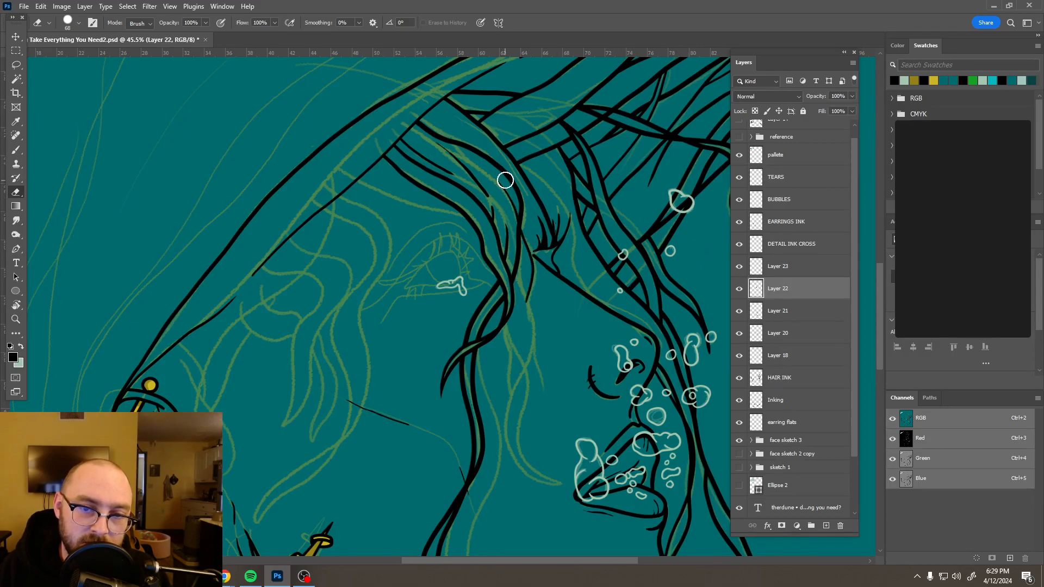
scroll(593, 206, "down", 2)
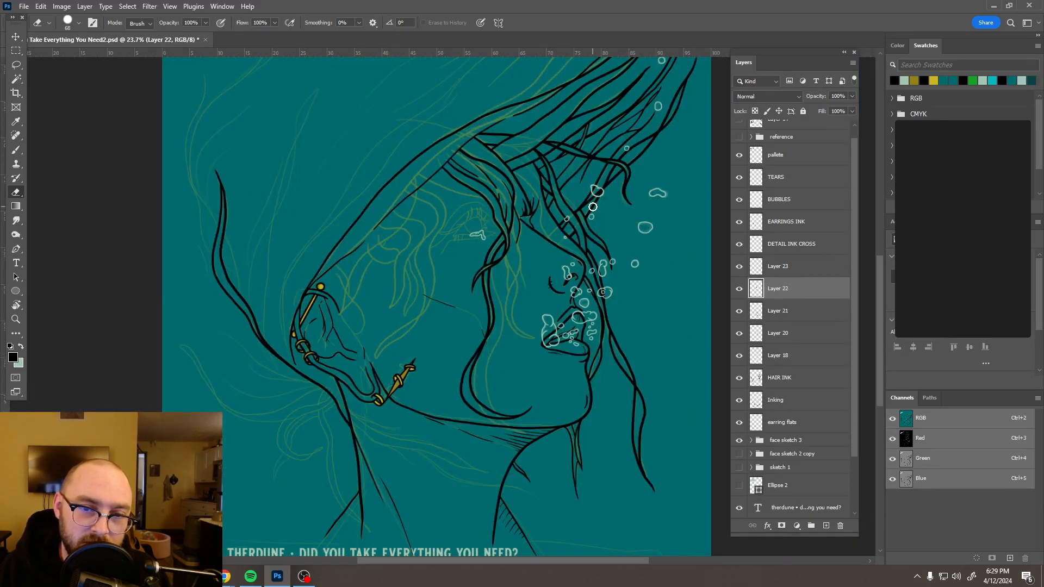
scroll(488, 172, "up", 1)
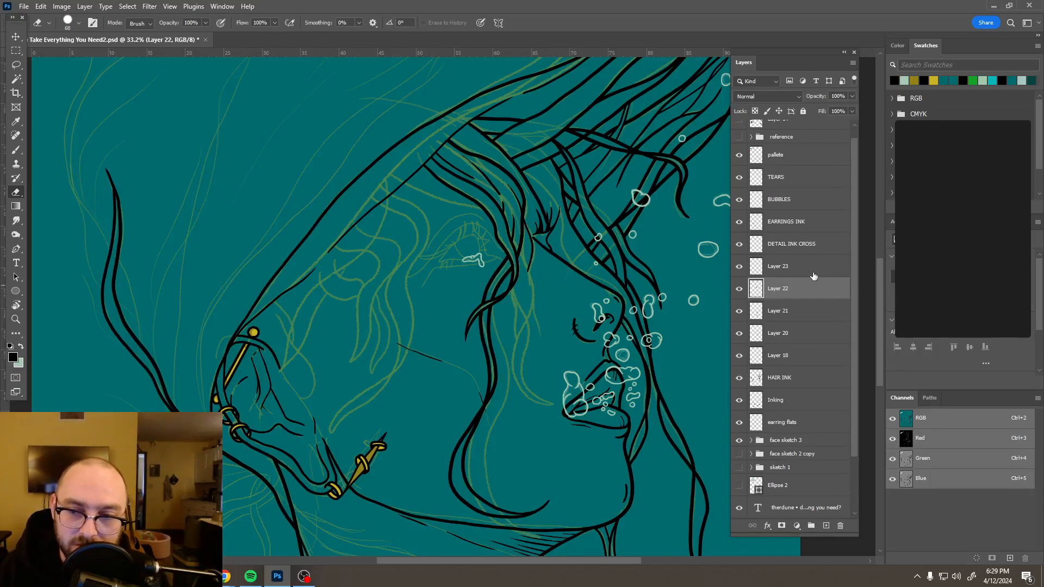
left_click(813, 269)
left_click(826, 526)
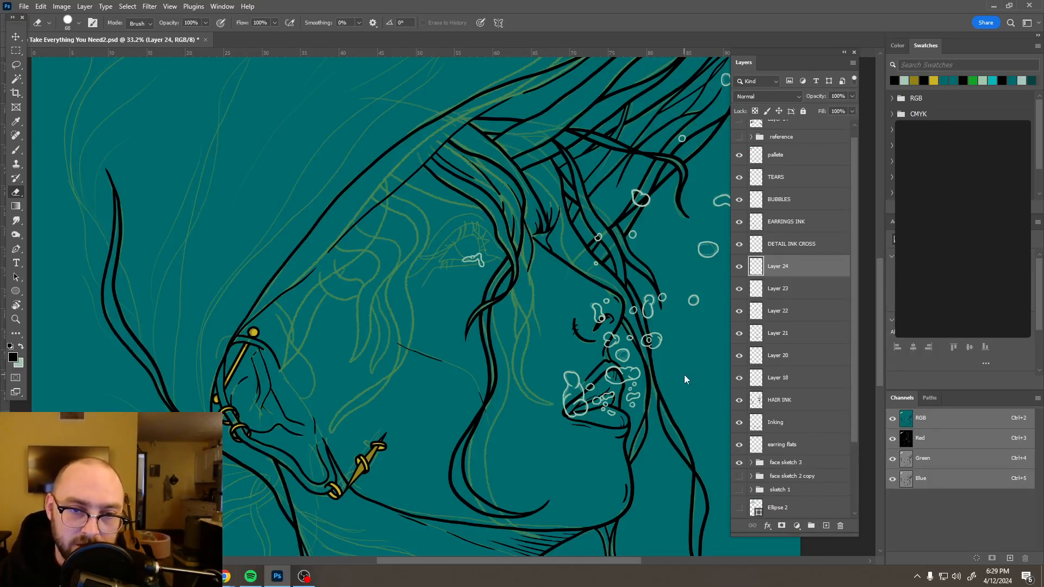
- Ink a strand on Layer 24 from the hairline to the strands beside the eye, and erase its end extending past the hairline
key("b")
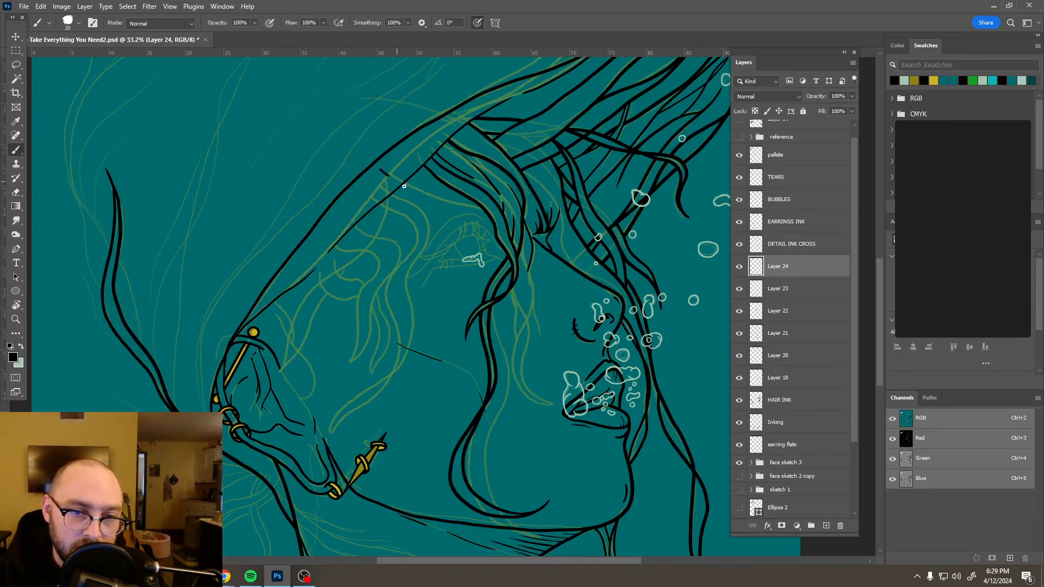
left_click_drag(442, 200, 511, 220)
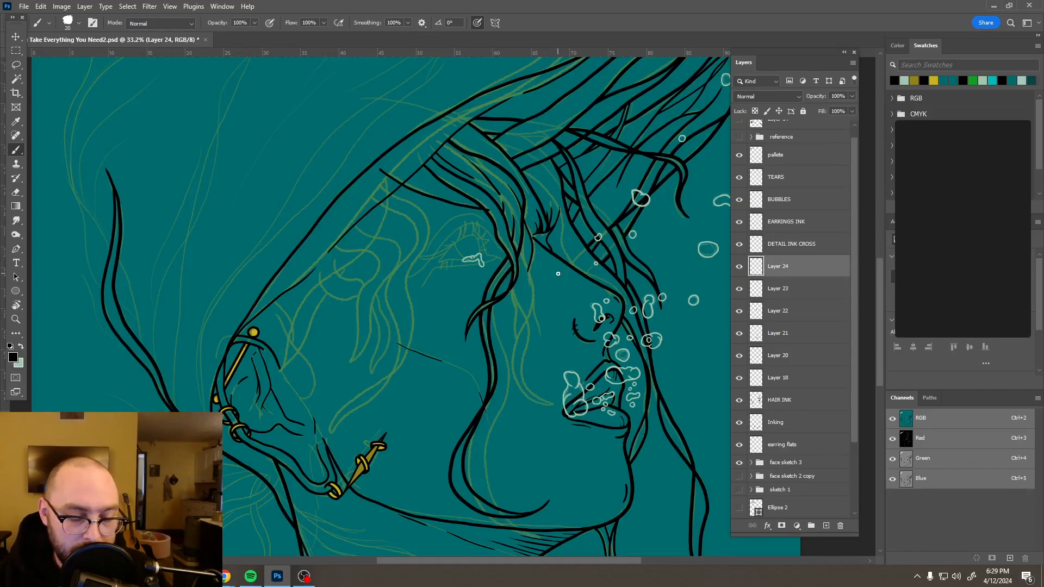
key("e")
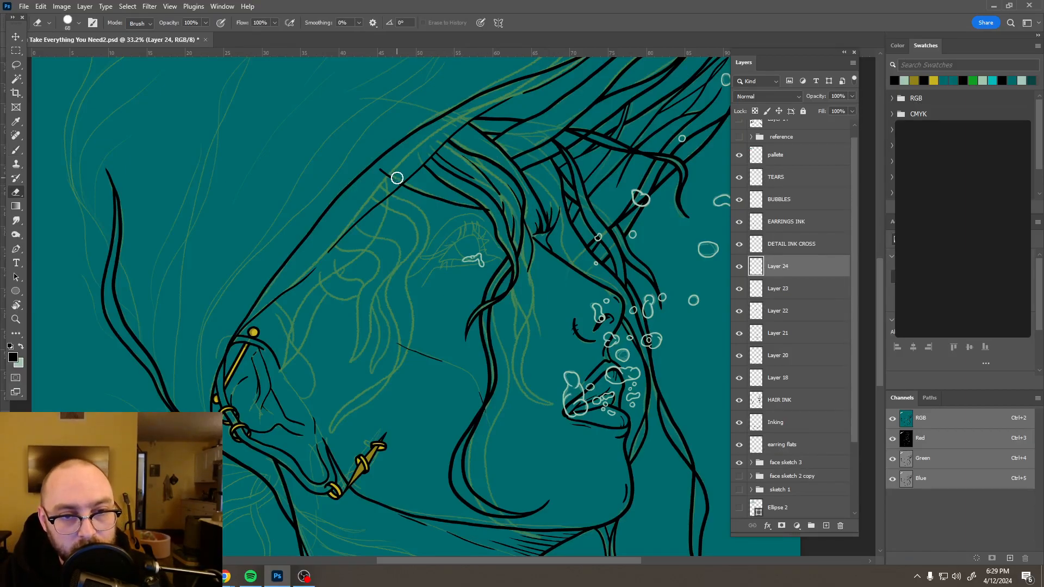
left_click_drag(392, 176, 381, 168)
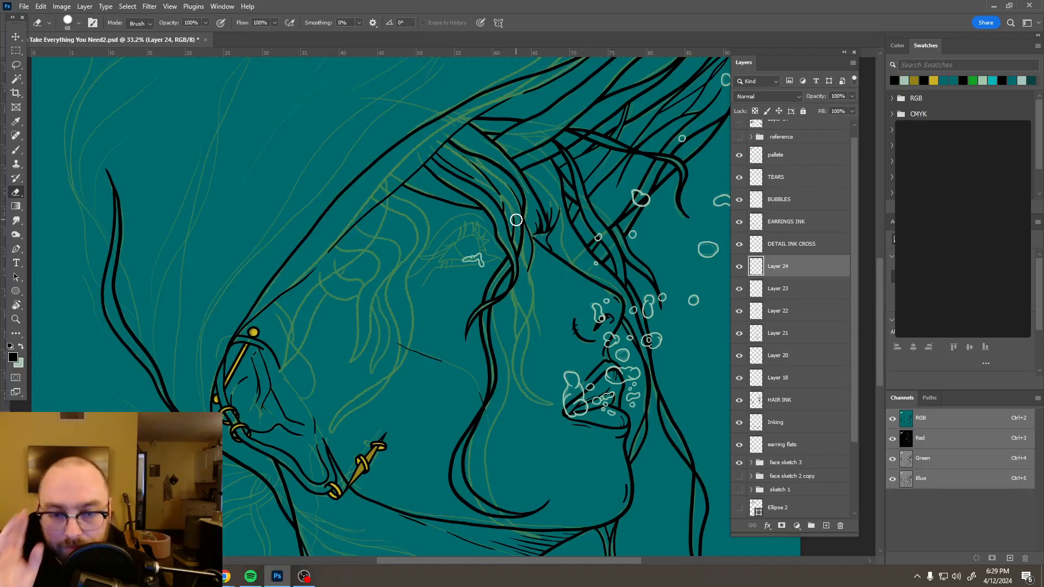
- Set the Inking1 brush size to 18 px
key("b")
left_click_drag(541, 281, 507, 197)
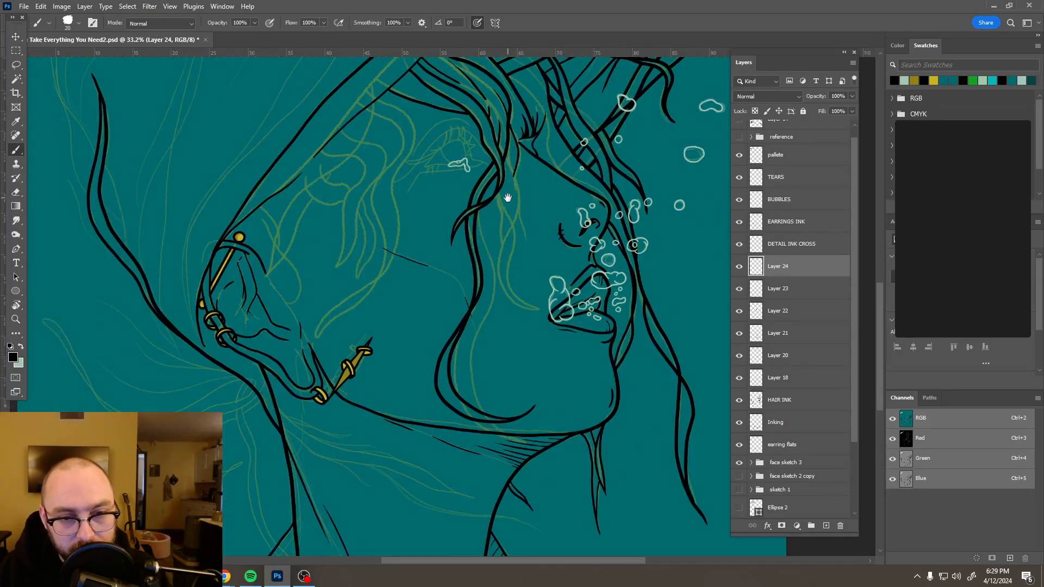
scroll(535, 195, "up", 1)
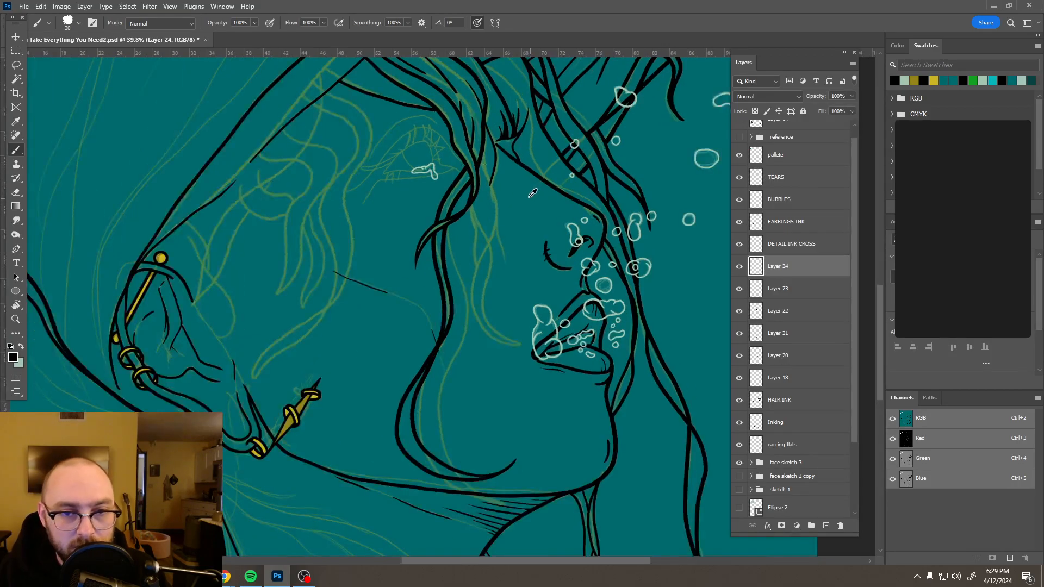
left_click(79, 23)
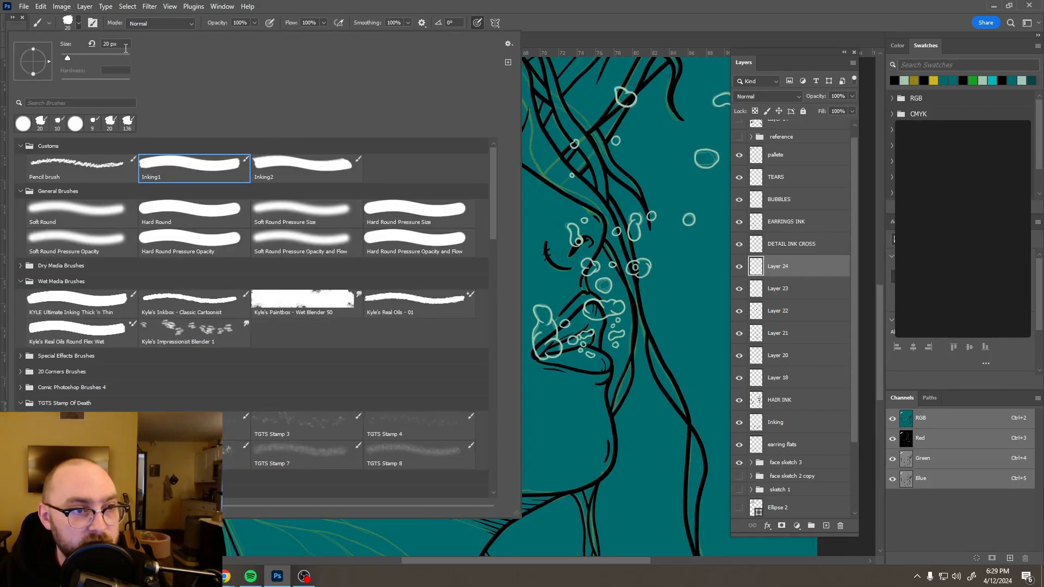
left_click(124, 43)
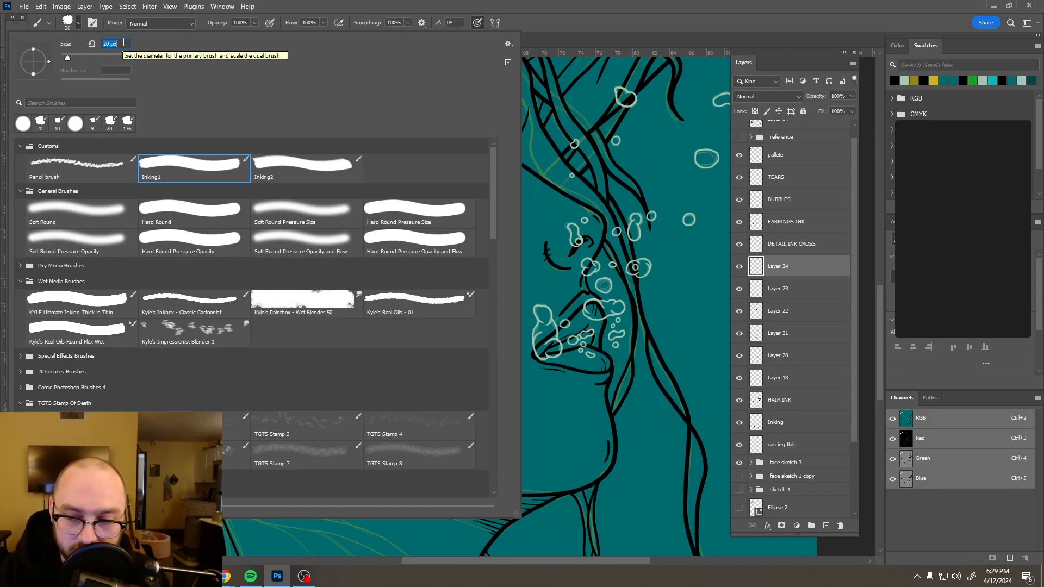
type("18")
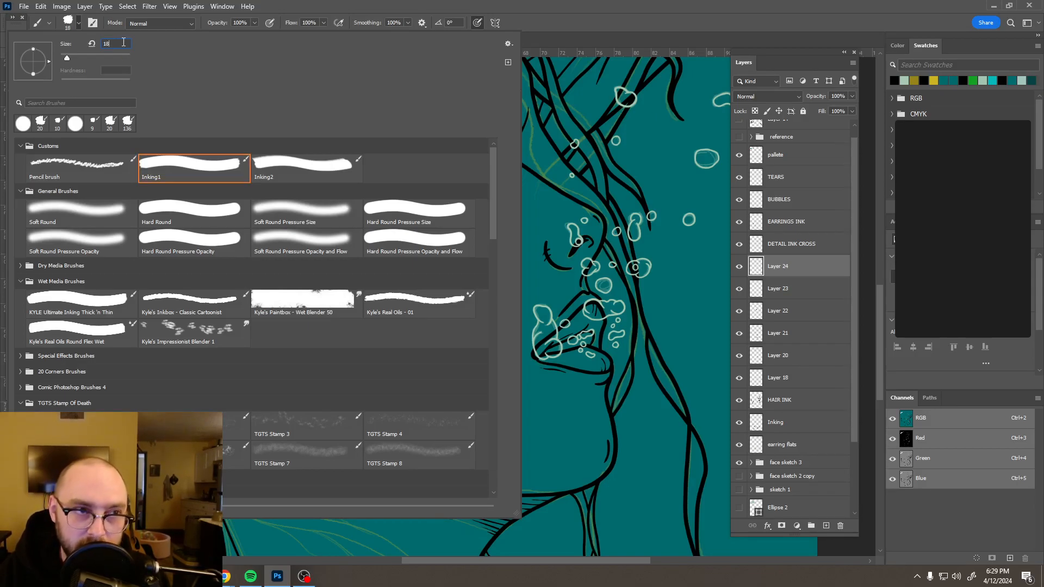
key("Return")
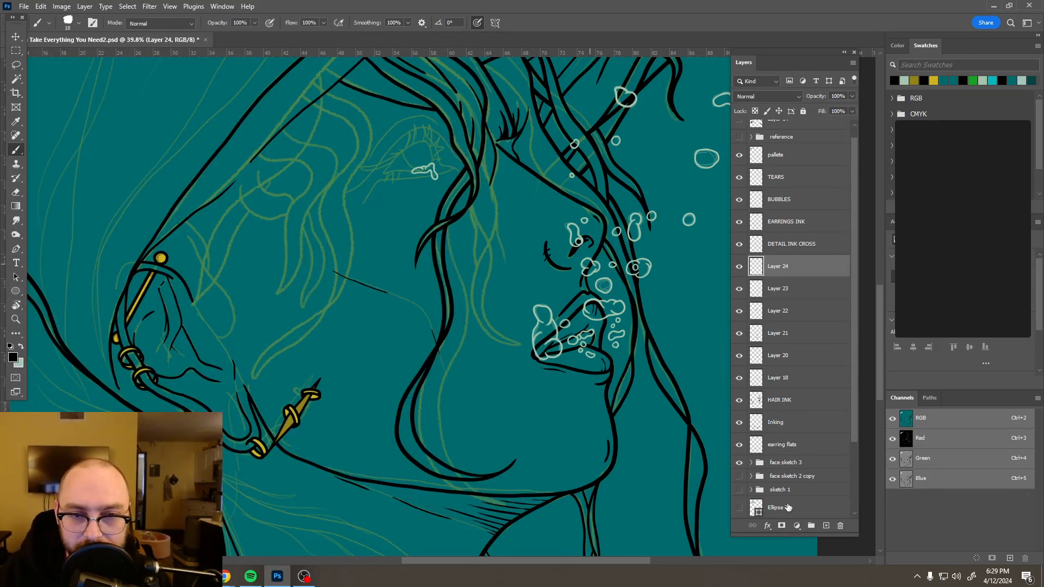
- Add a new layer above Layer 24 and ink the long sketched strand curving down past the nose toward the mouth
left_click(826, 525)
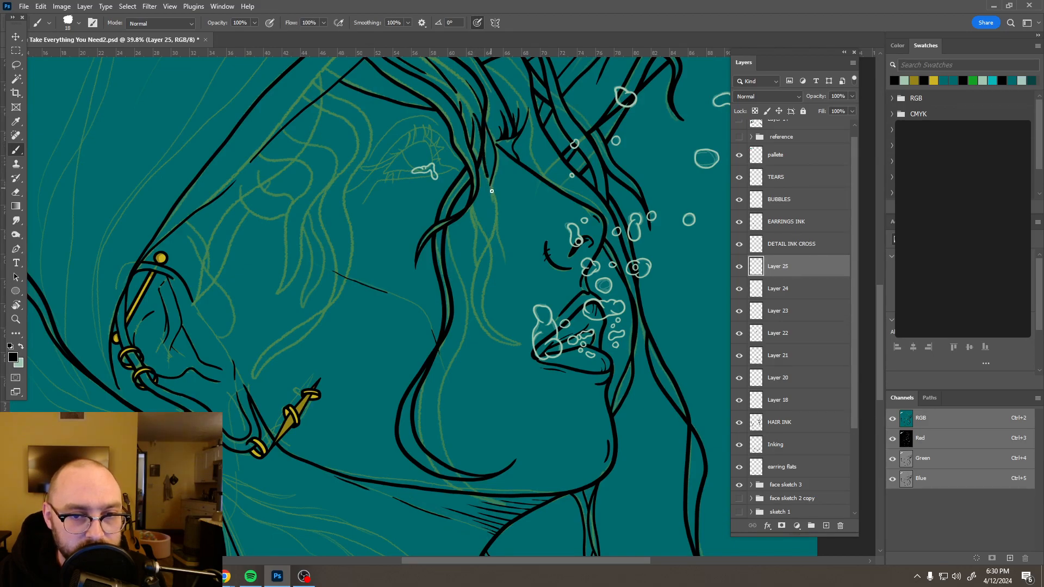
left_click_drag(491, 184, 491, 198)
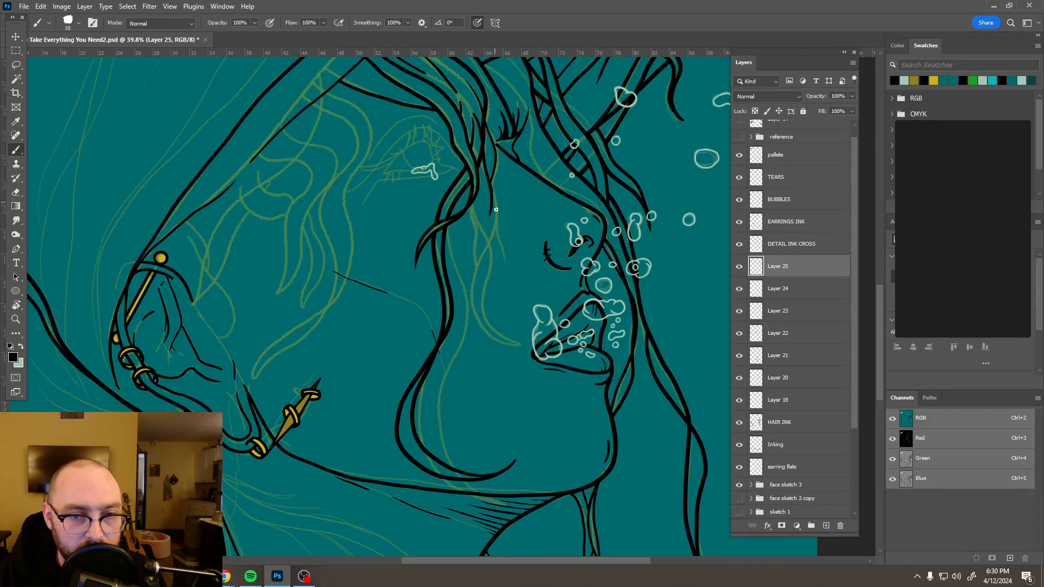
left_click_drag(480, 259, 477, 268)
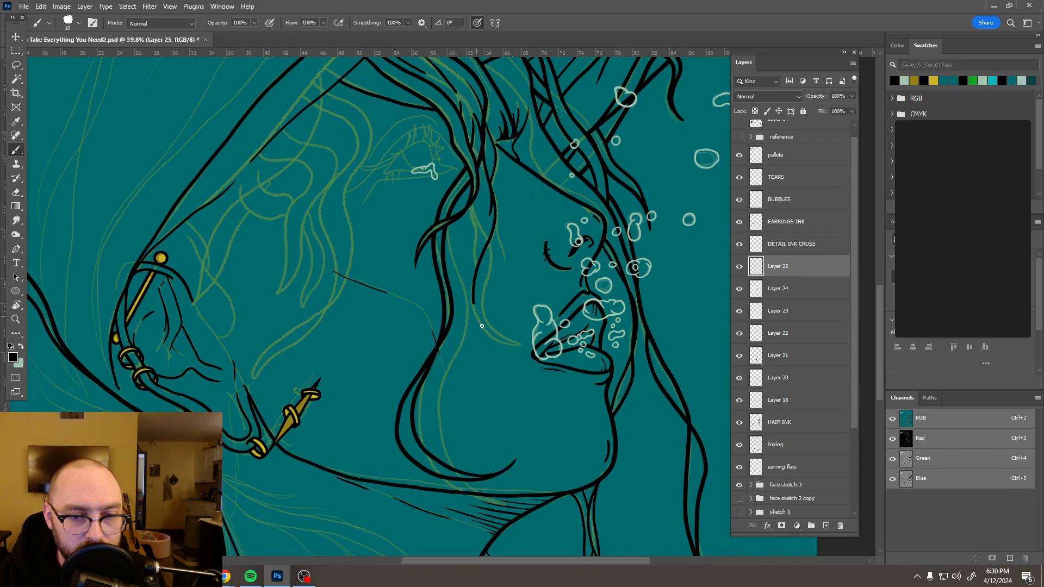
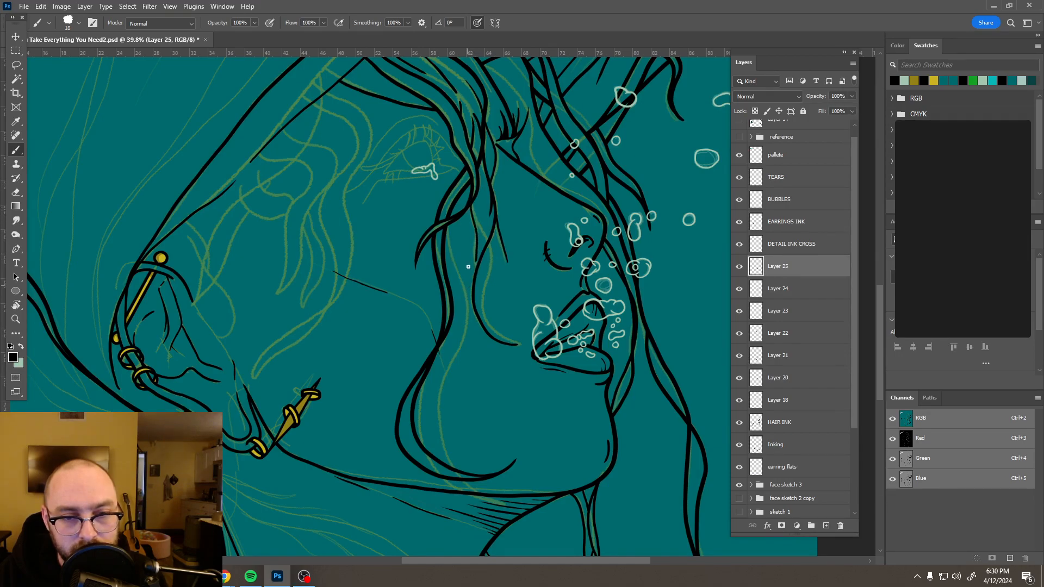
key("ctrl+z")
left_click_drag(474, 229, 478, 241)
left_click_drag(484, 293, 481, 301)
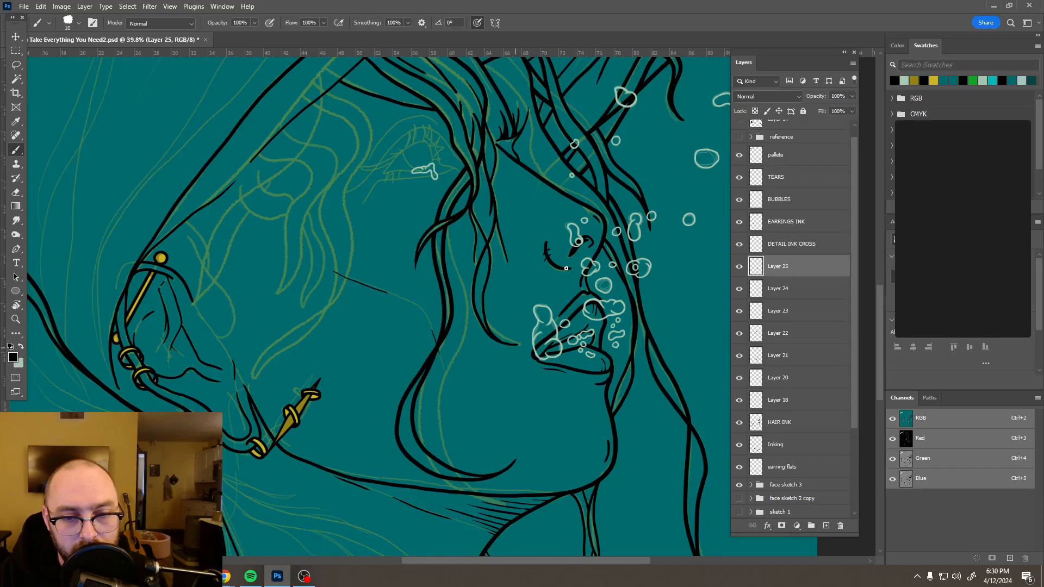
scroll(514, 273, "down", 2)
scroll(514, 273, "down", 3)
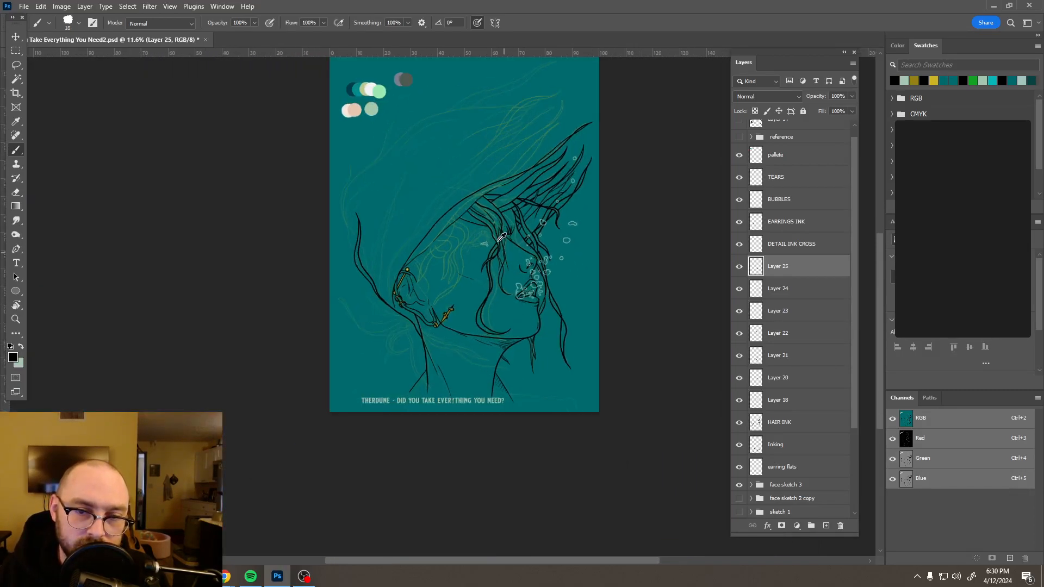
scroll(501, 237, "up", 3)
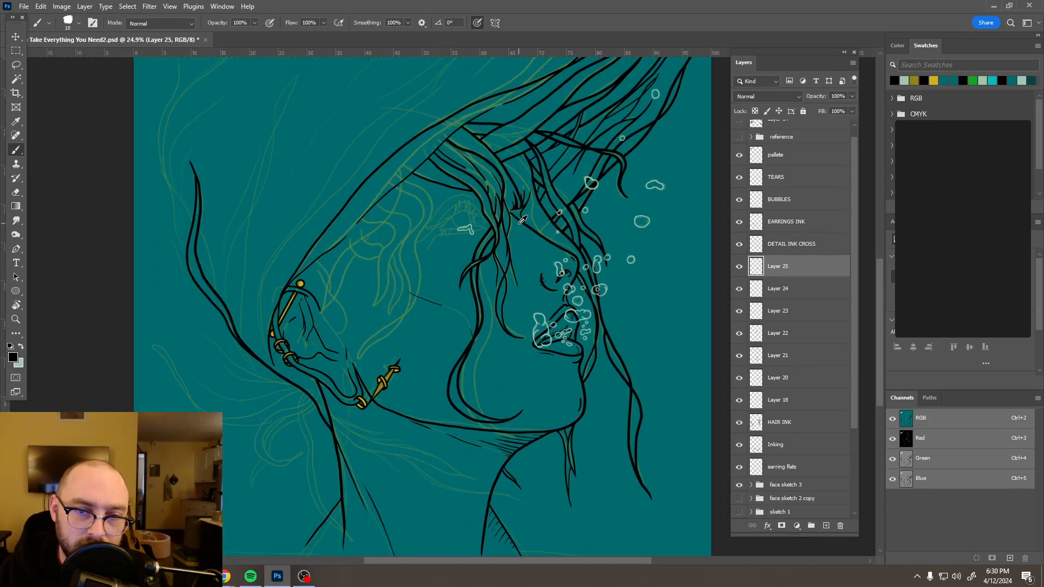
scroll(523, 221, "up", 4)
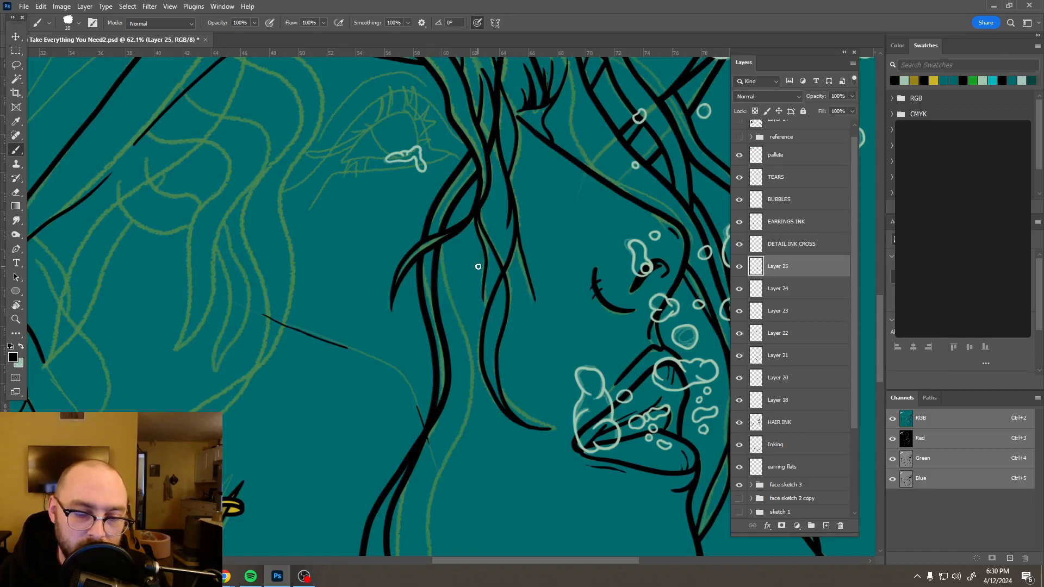
key("e")
left_click_drag(478, 270, 477, 268)
left_click_drag(539, 306, 531, 226)
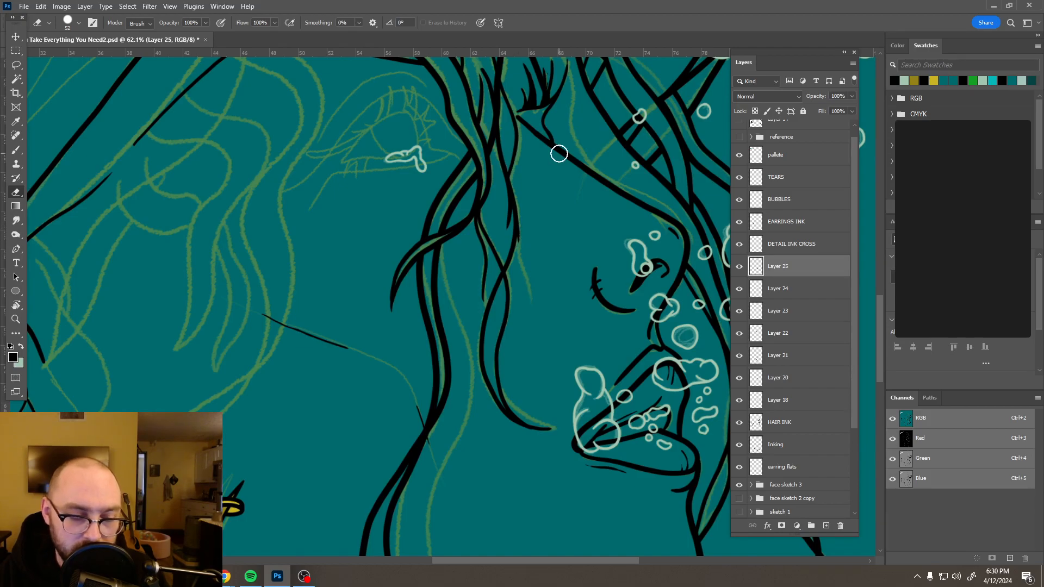
key("ctrl+z")
key("ctrl+z")
key("ctrl+z")
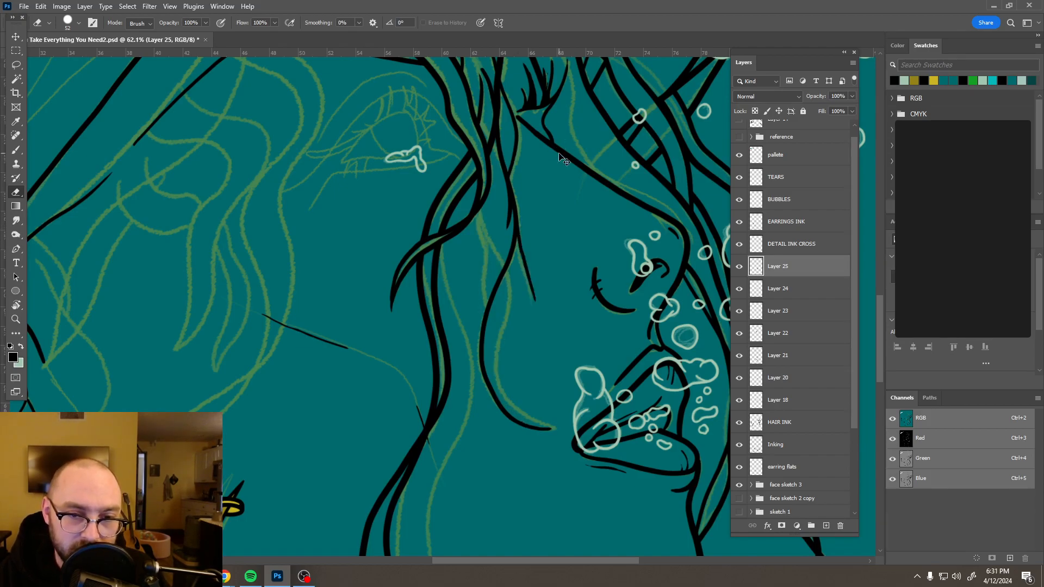
key("ctrl+z")
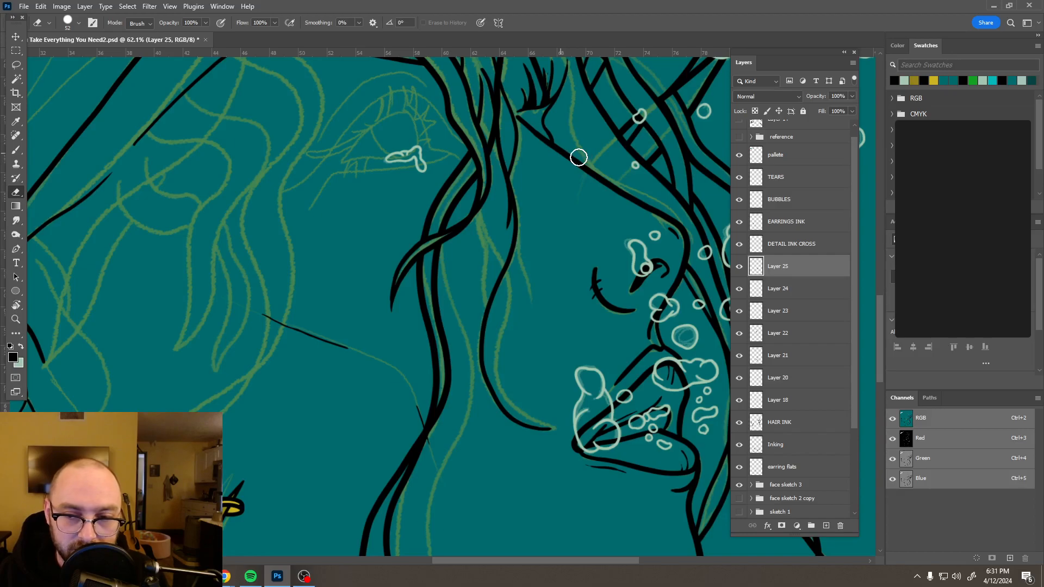
- Ink the crossing second edge of the long strand down to its tip, and add short wisps on both sides on a new layer
key("b")
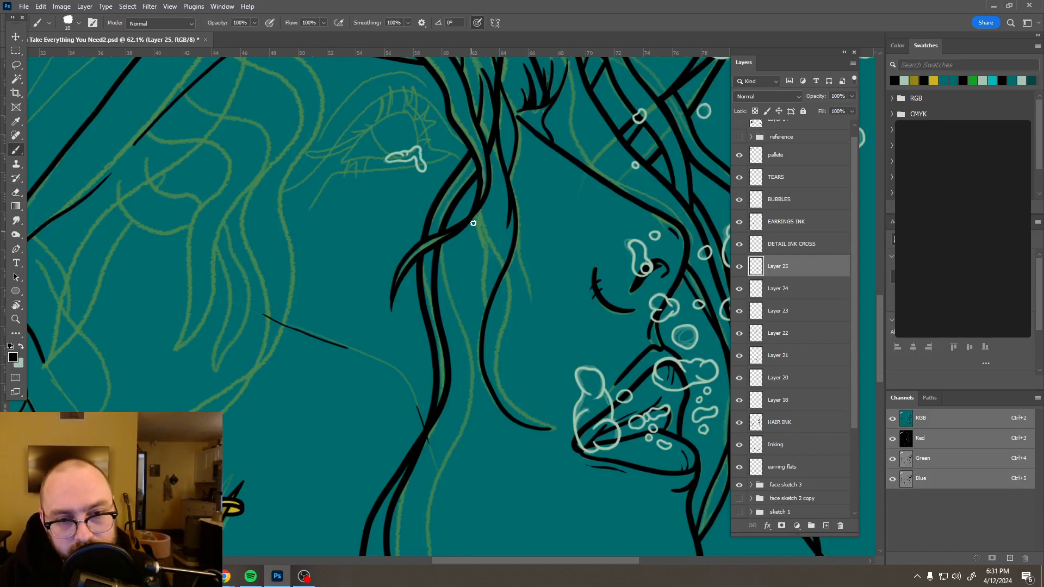
mouse_move(485, 231)
left_mouse_down()
mouse_move(508, 286)
mouse_move(496, 386)
mouse_move(546, 429)
left_mouse_up()
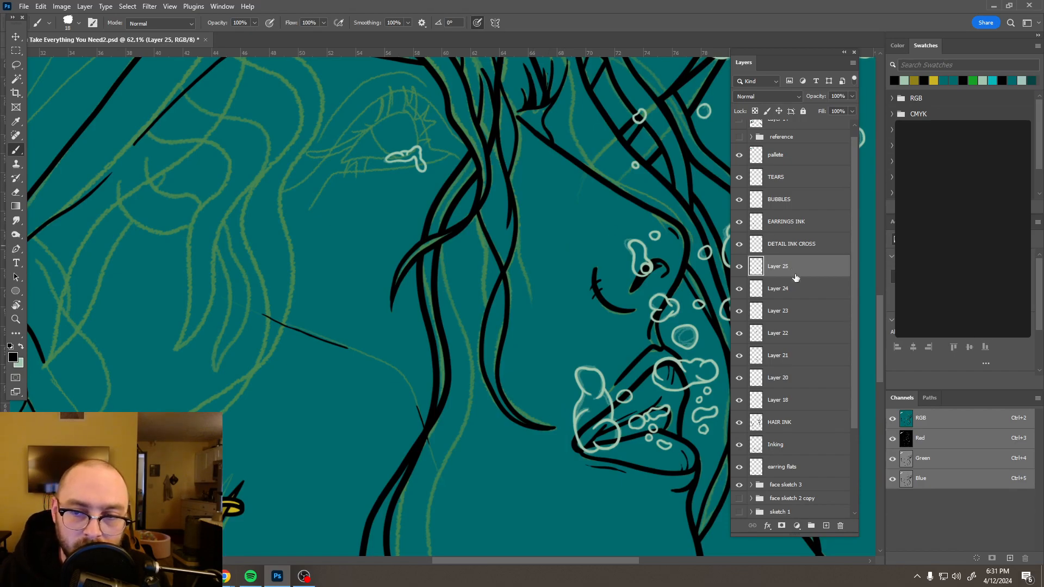
left_click(827, 526)
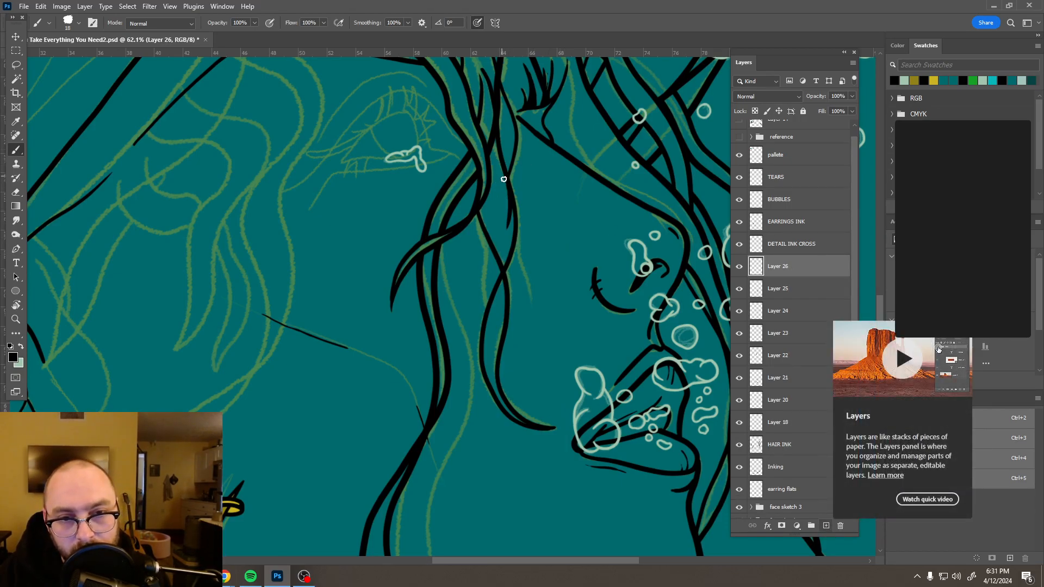
left_click_drag(517, 202, 532, 297)
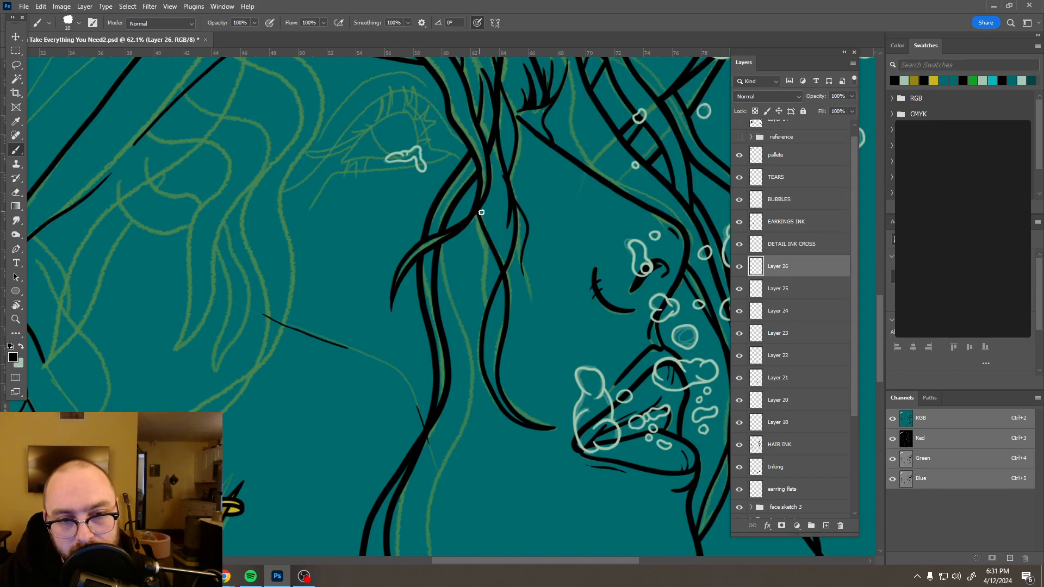
mouse_move(476, 225)
left_mouse_down()
mouse_move(488, 263)
mouse_move(480, 306)
left_mouse_up()
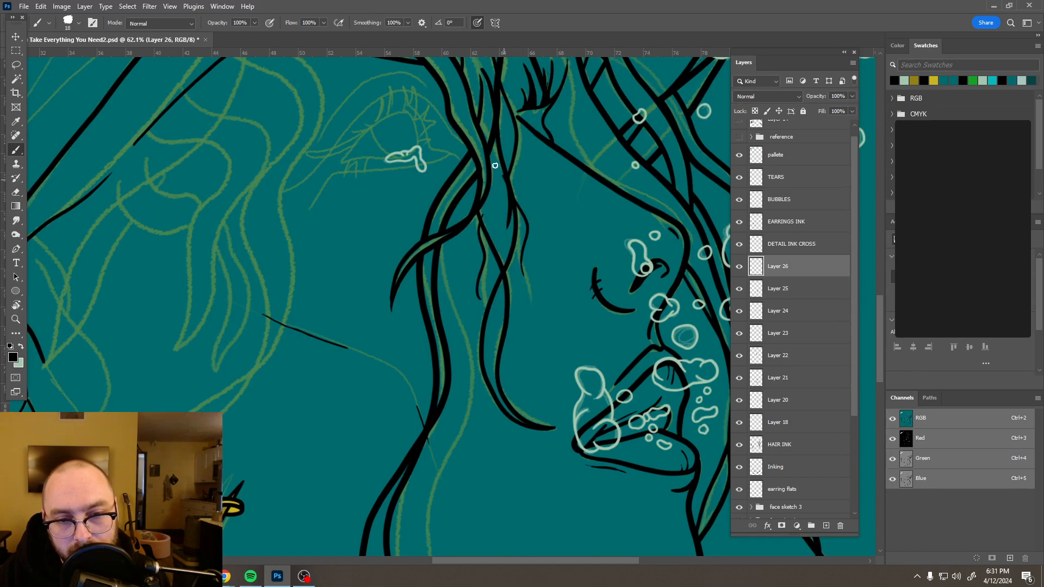
key("e")
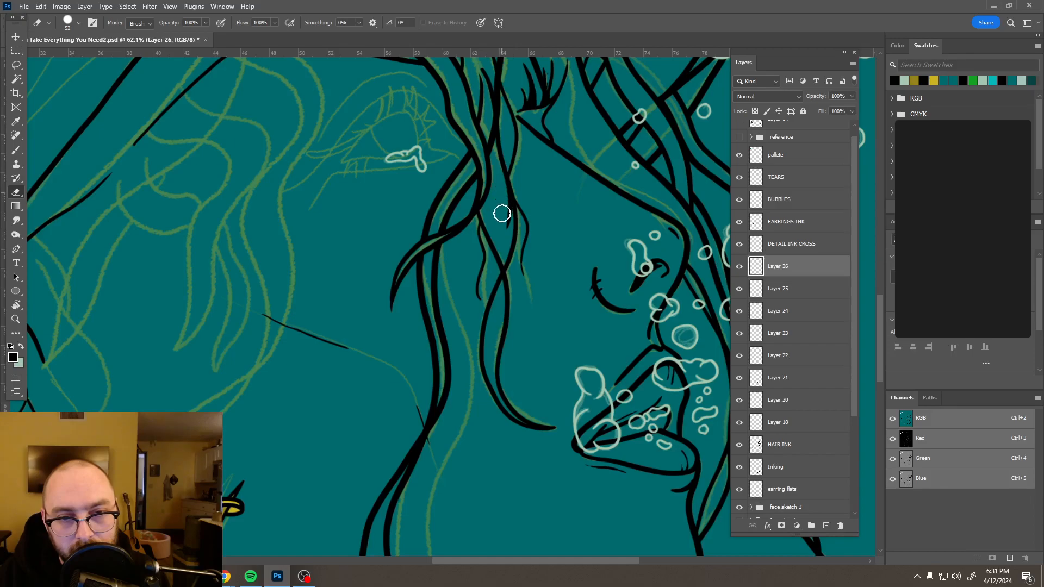
- Move the HAIR INK layer above Layer 26 and select it together with all strand layers down to Layer 18
scroll(509, 163, "down", 8)
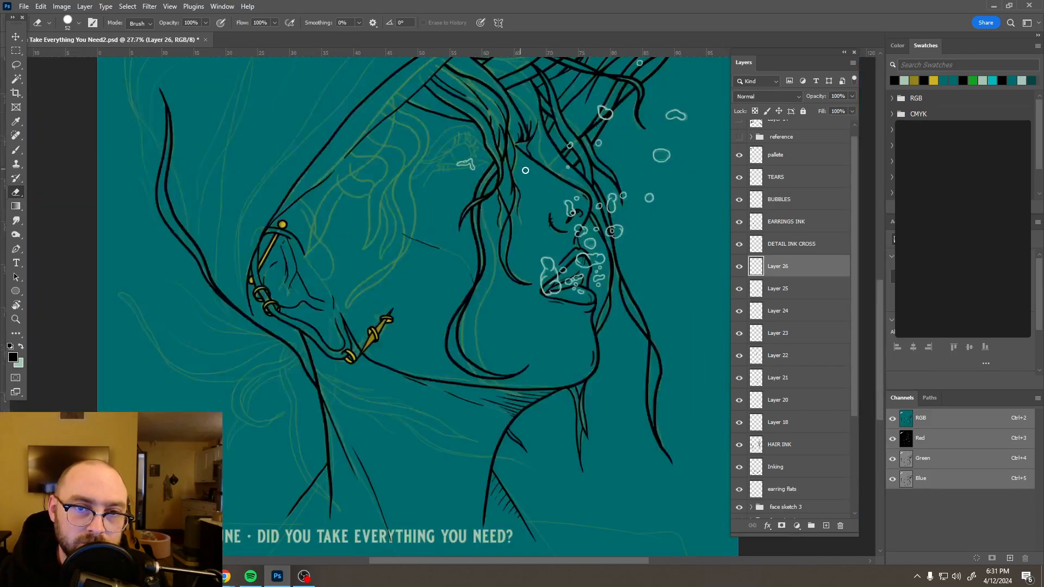
scroll(562, 204, "down", 3)
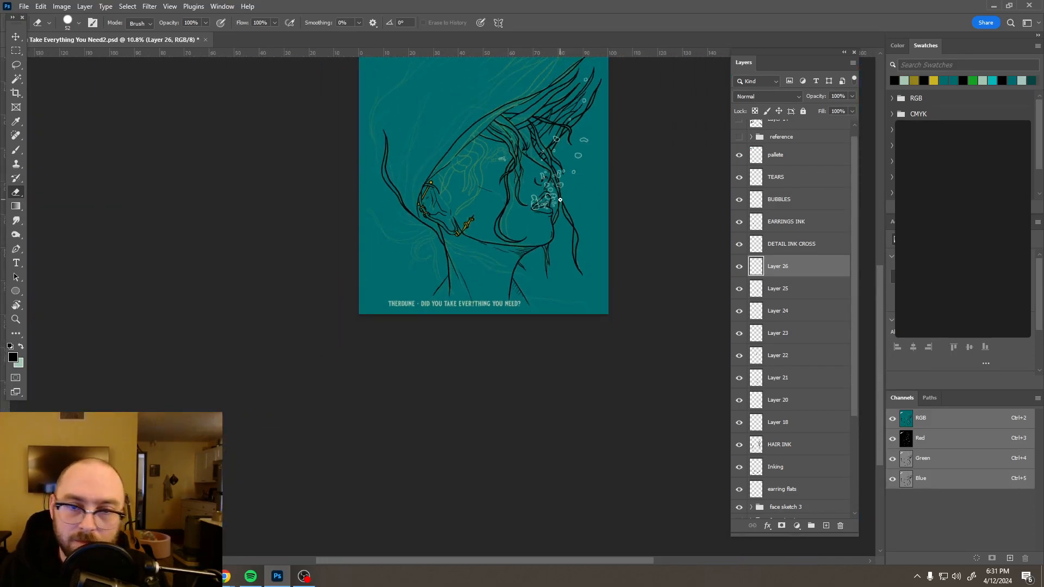
left_click_drag(553, 201, 555, 229)
scroll(542, 201, "up", 5)
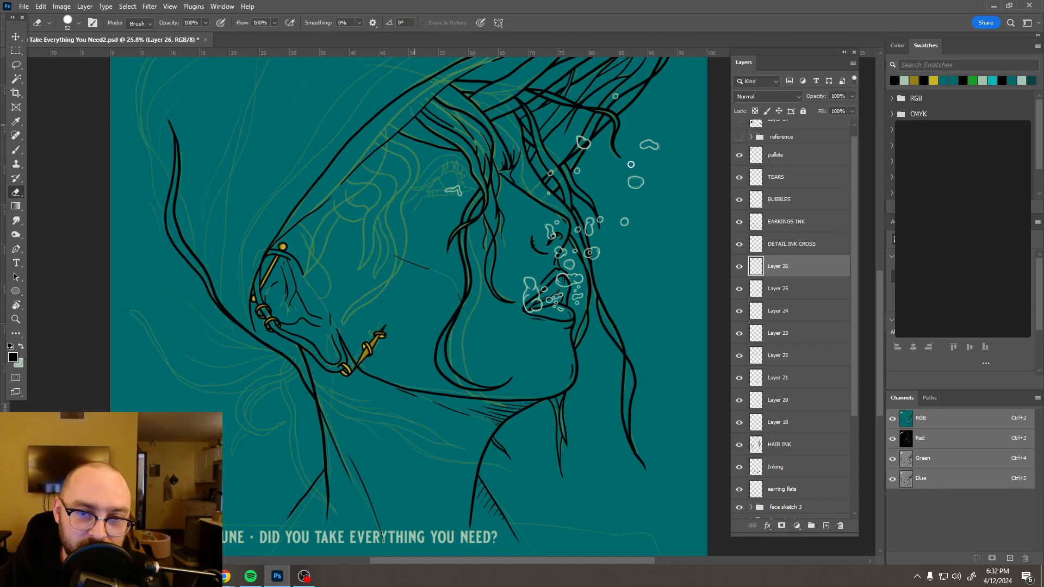
left_click_drag(784, 444, 790, 269)
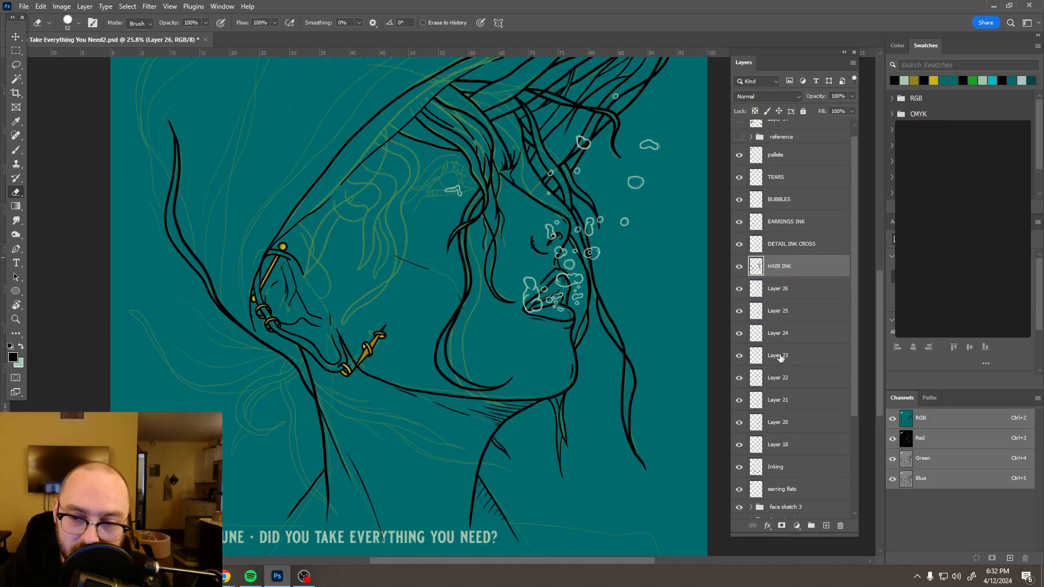
left_click(794, 445, "shift")
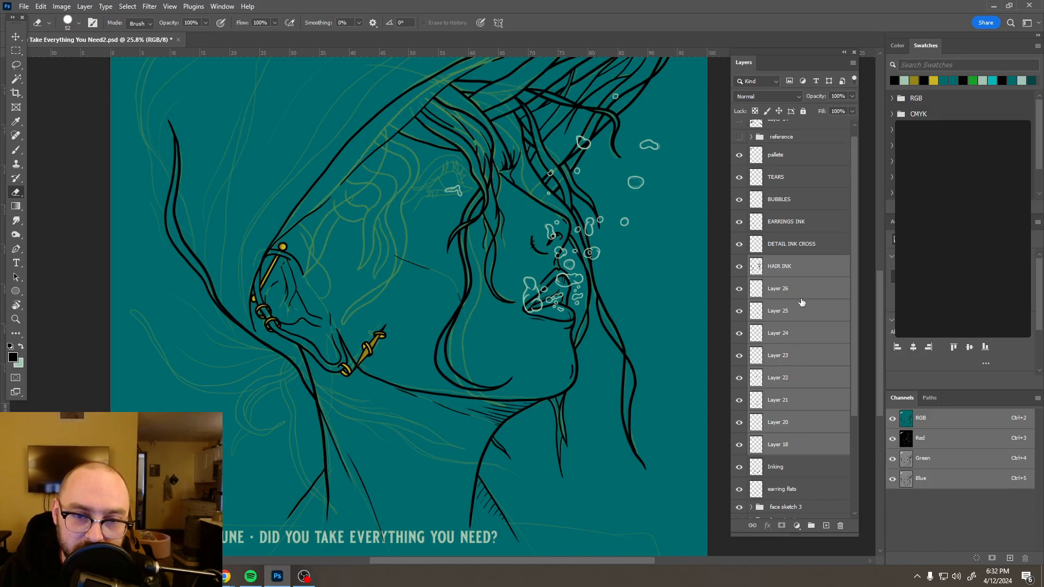
scroll(473, 112, "up", 3)
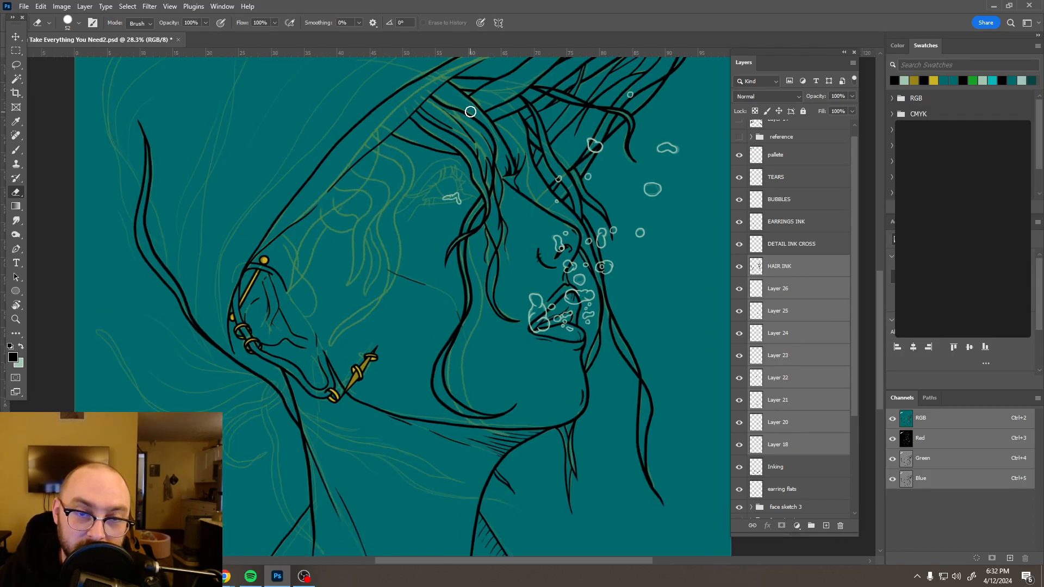
scroll(473, 112, "up", 2)
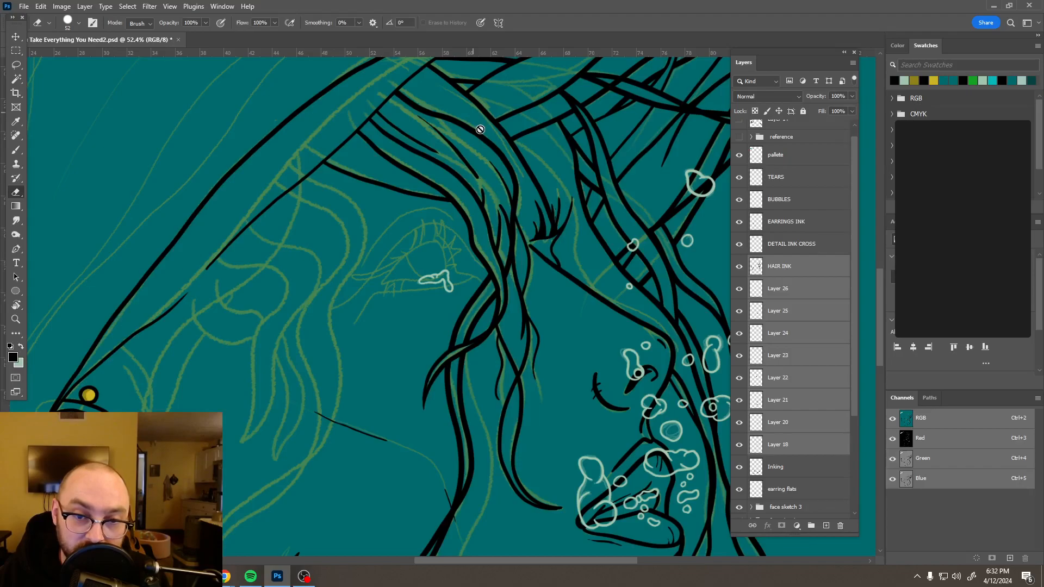
scroll(481, 129, "up", 1)
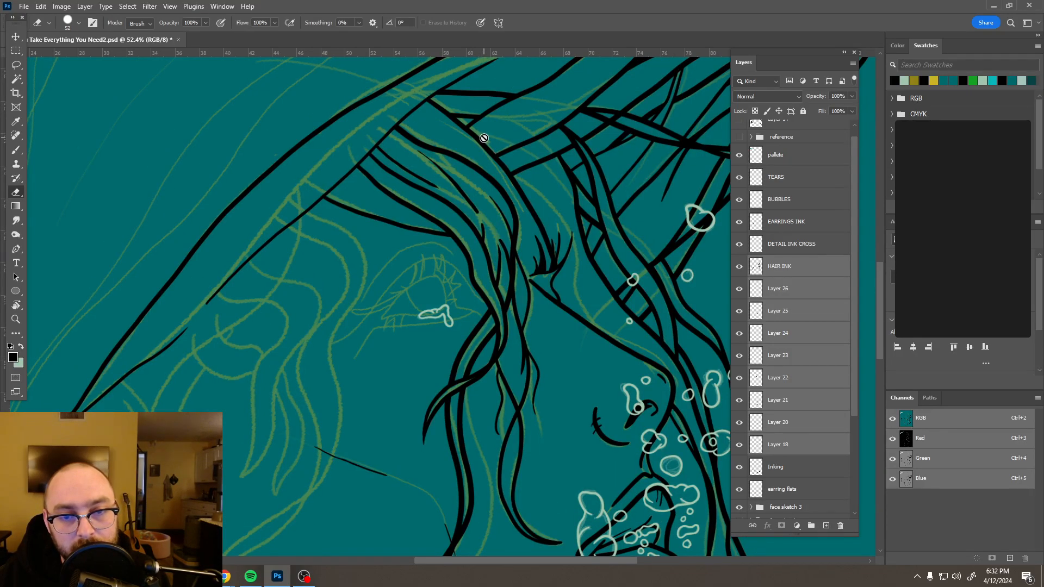
- Add a new layer above HAIR INK and ink a strand from the upper hairline down across the forehead strands
scroll(484, 138, "down", 5)
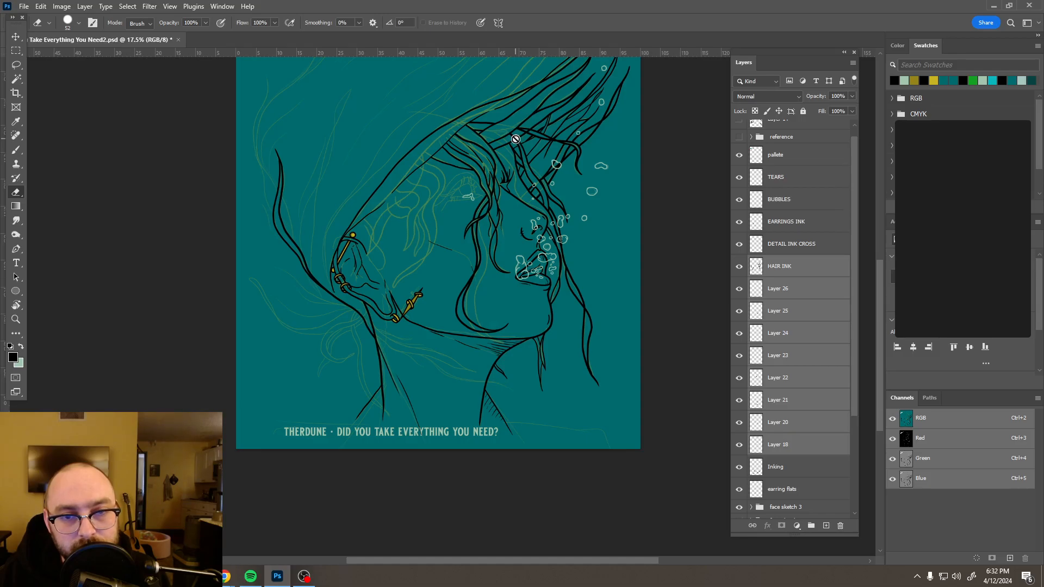
scroll(515, 138, "up", 5)
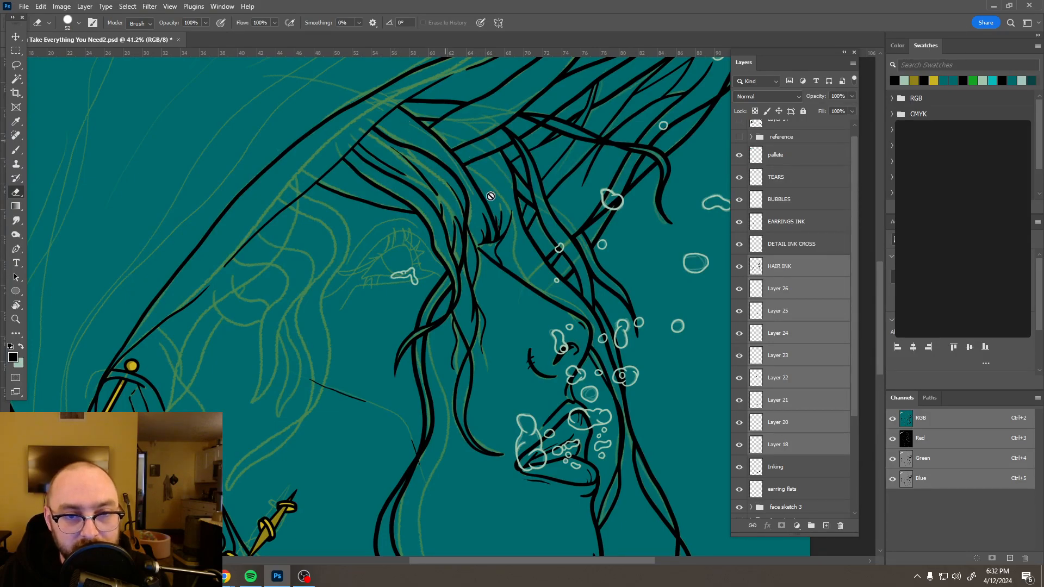
scroll(491, 196, "down", 5)
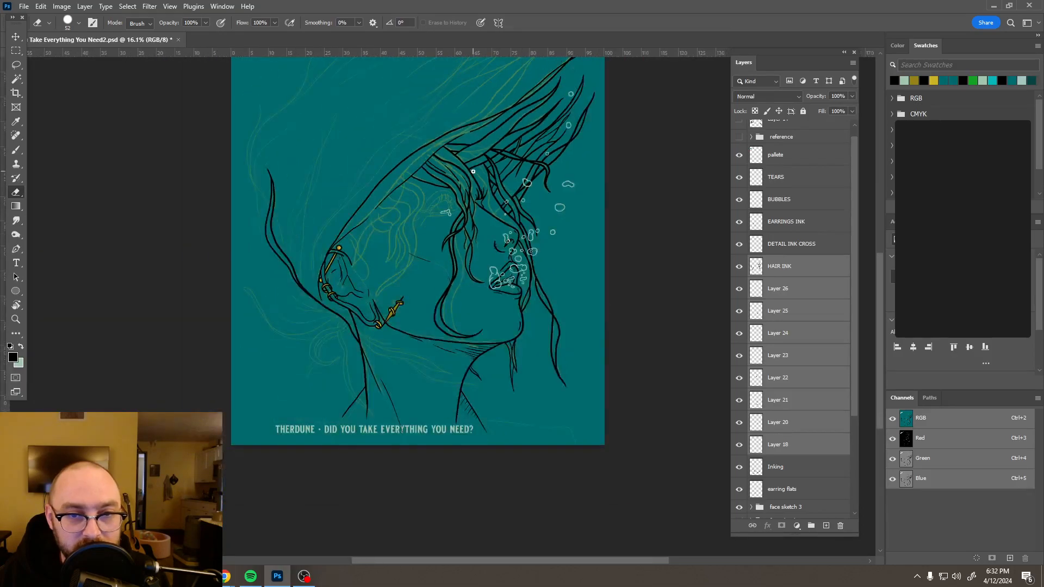
scroll(473, 171, "down", 2)
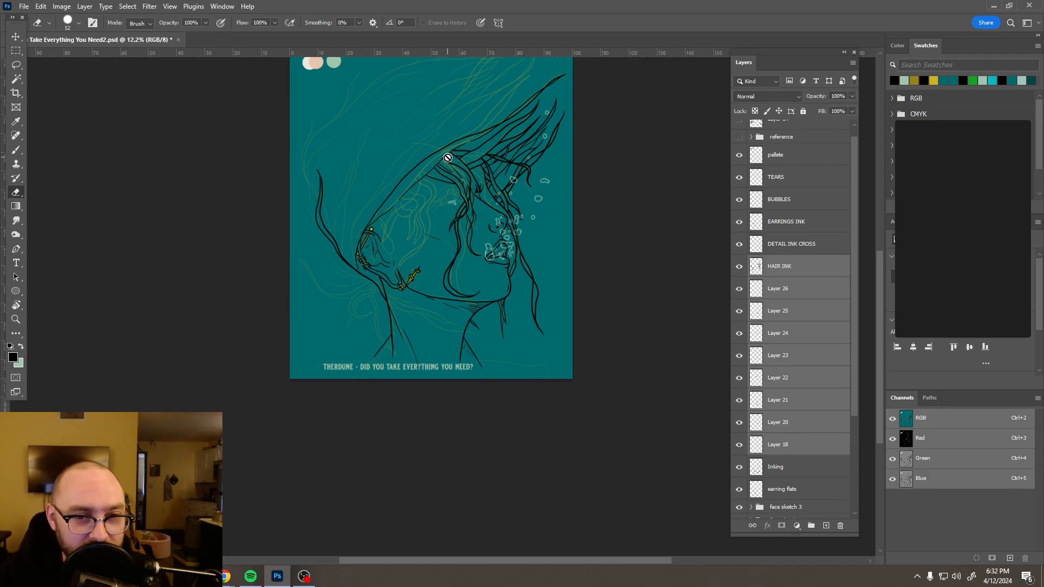
scroll(469, 164, "up", 8)
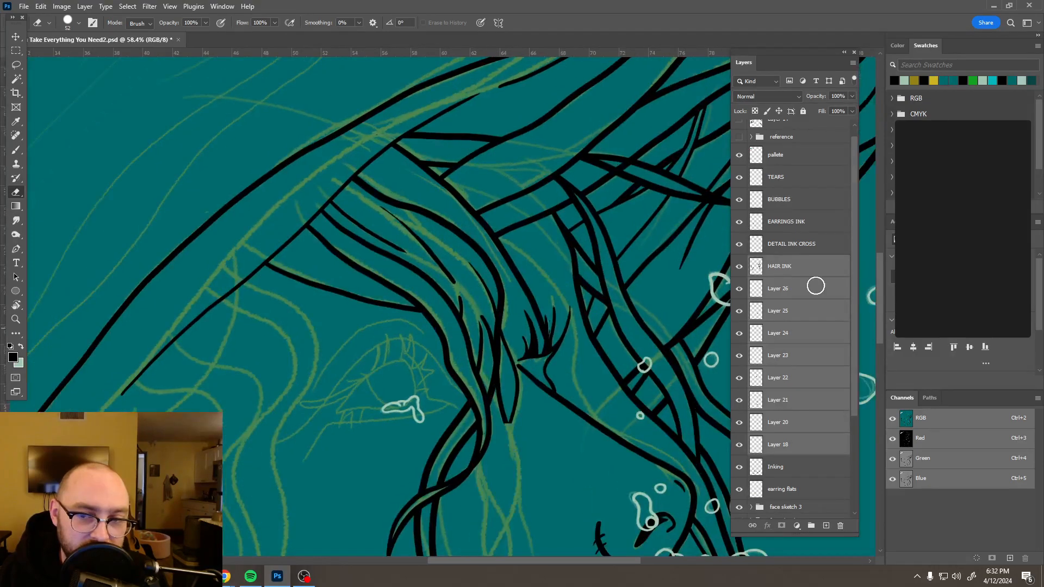
scroll(811, 275, "up", 1)
left_click(806, 266)
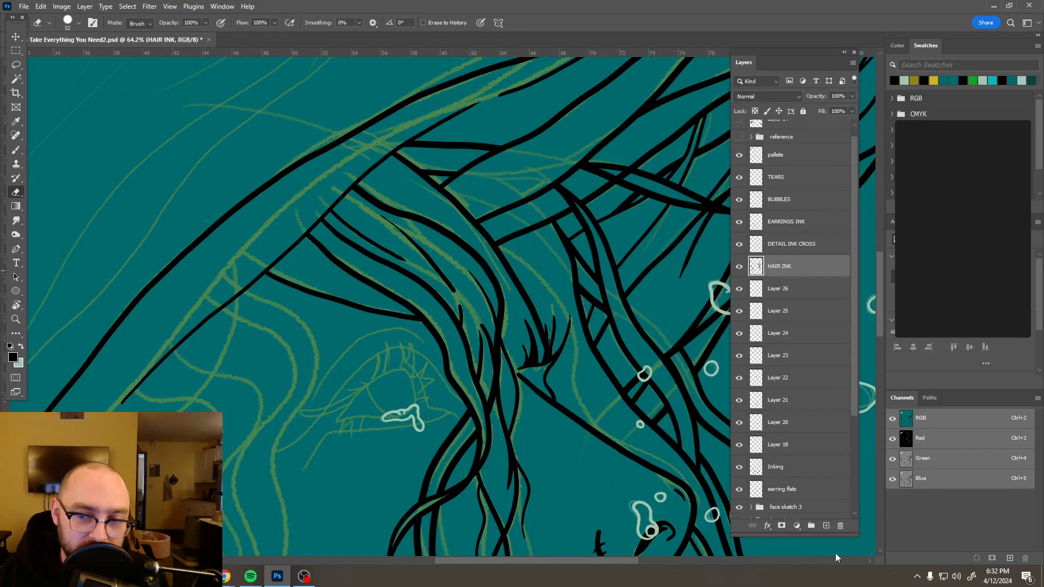
left_click(827, 526)
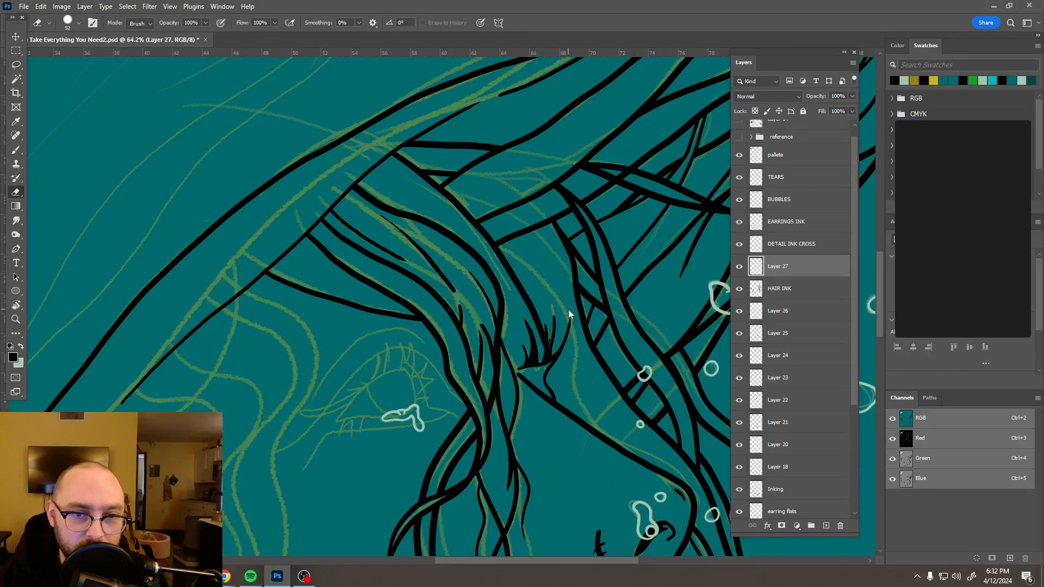
key("b")
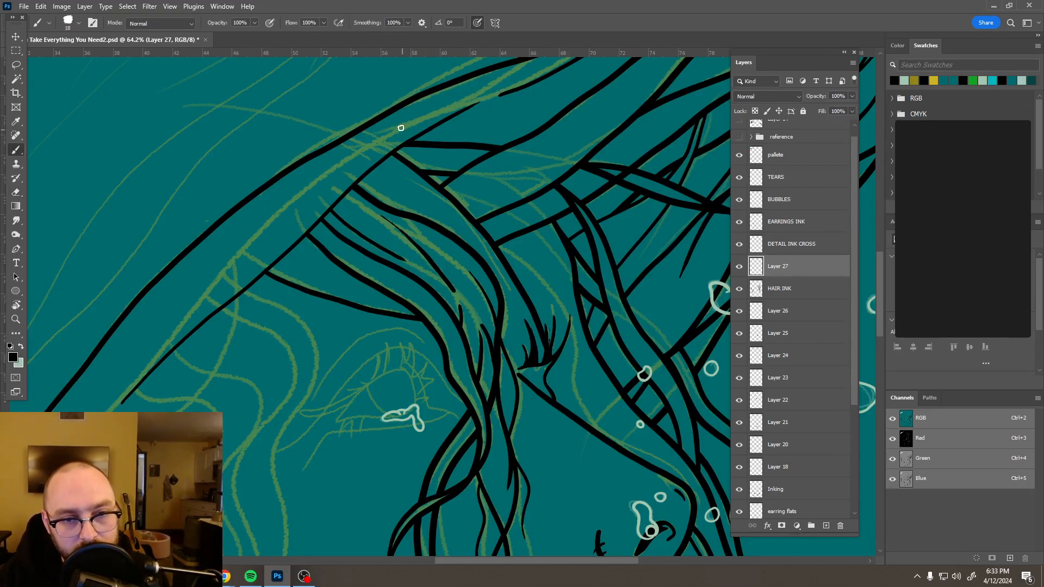
mouse_move(400, 126)
left_mouse_down()
mouse_move(450, 186)
mouse_move(489, 277)
left_mouse_up()
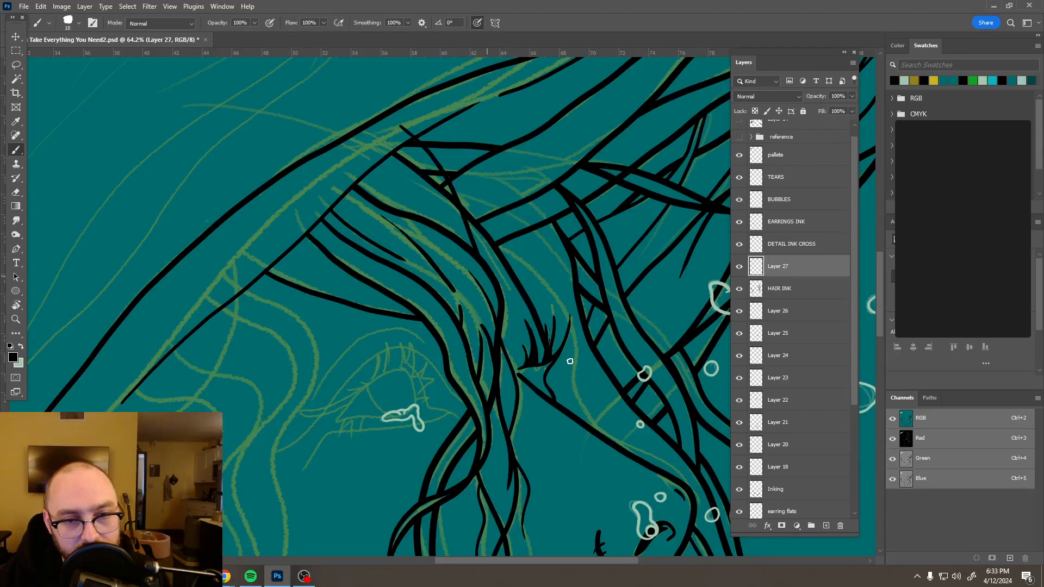
- Add another layer above Layer 27 and ink thin hair strokes on both sides of the new forehead strand
scroll(543, 317, "down", 10)
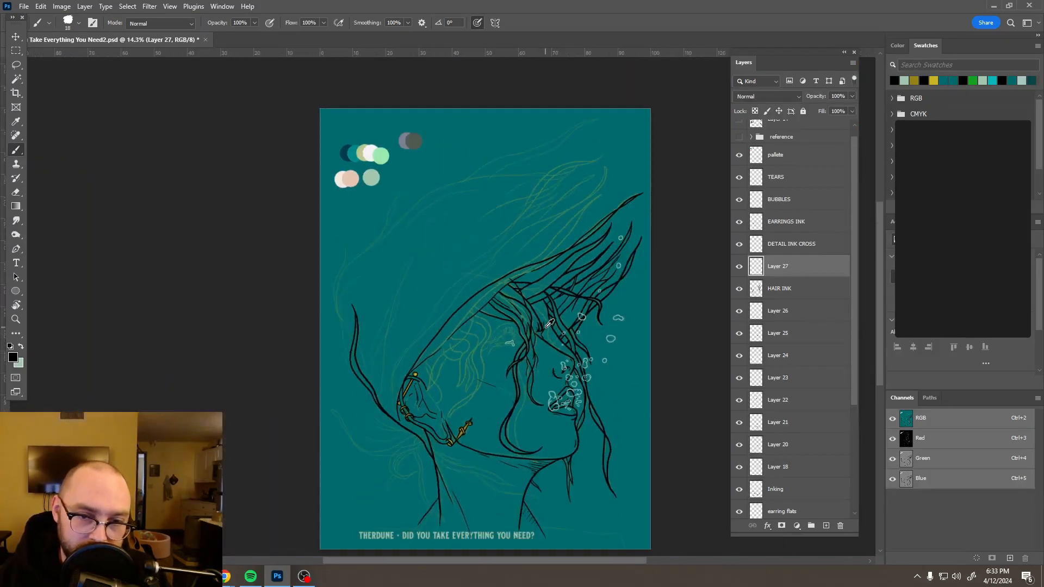
scroll(556, 334, "up", 5)
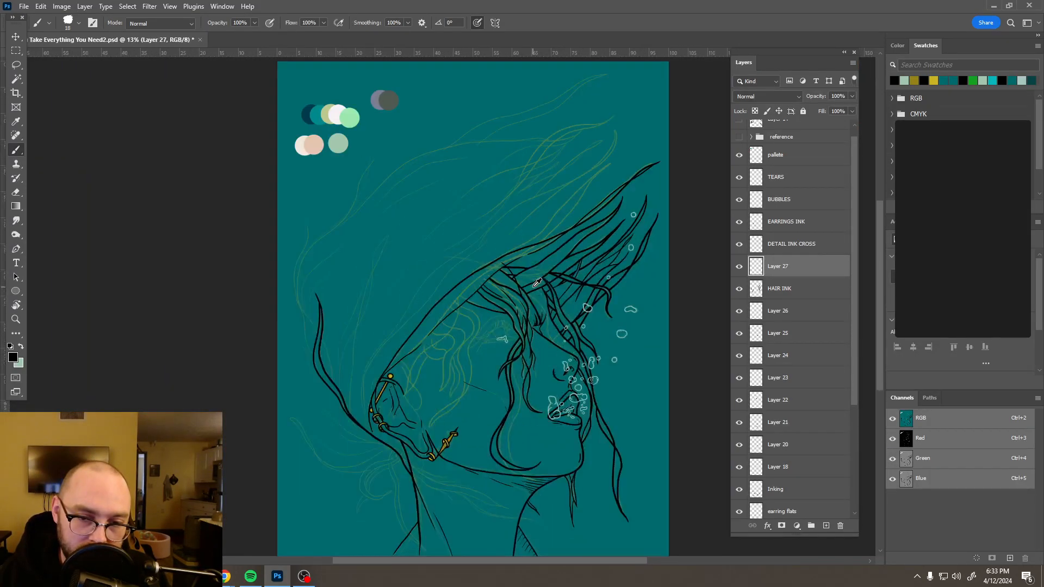
scroll(529, 272, "up", 5)
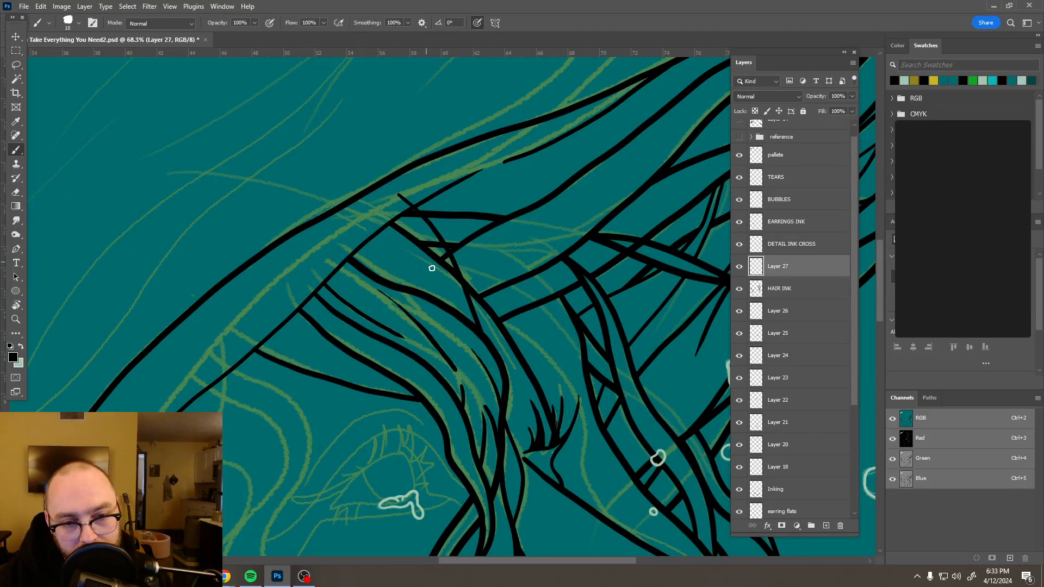
left_click(826, 526)
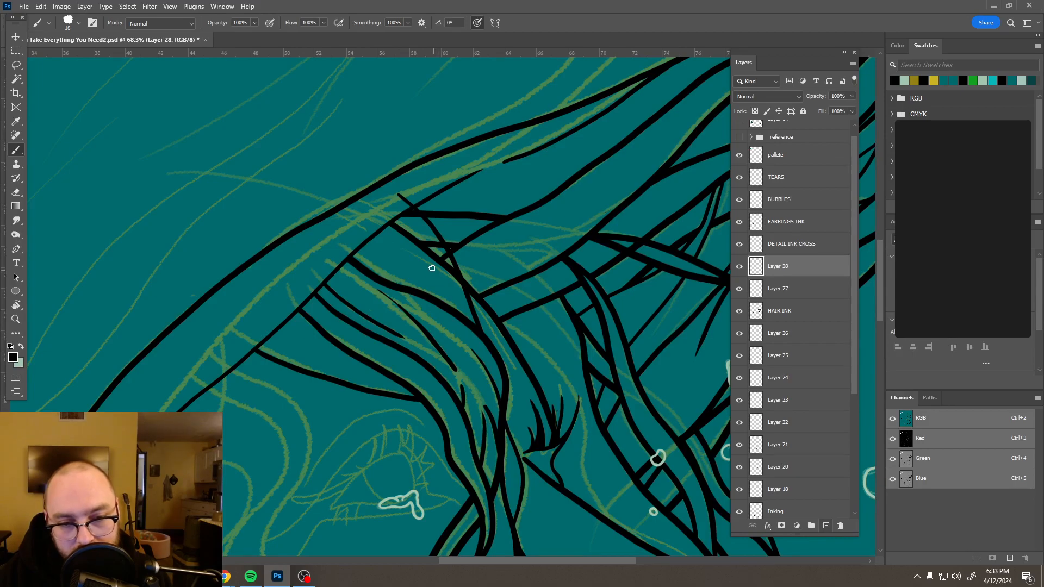
left_click_drag(427, 267, 462, 289)
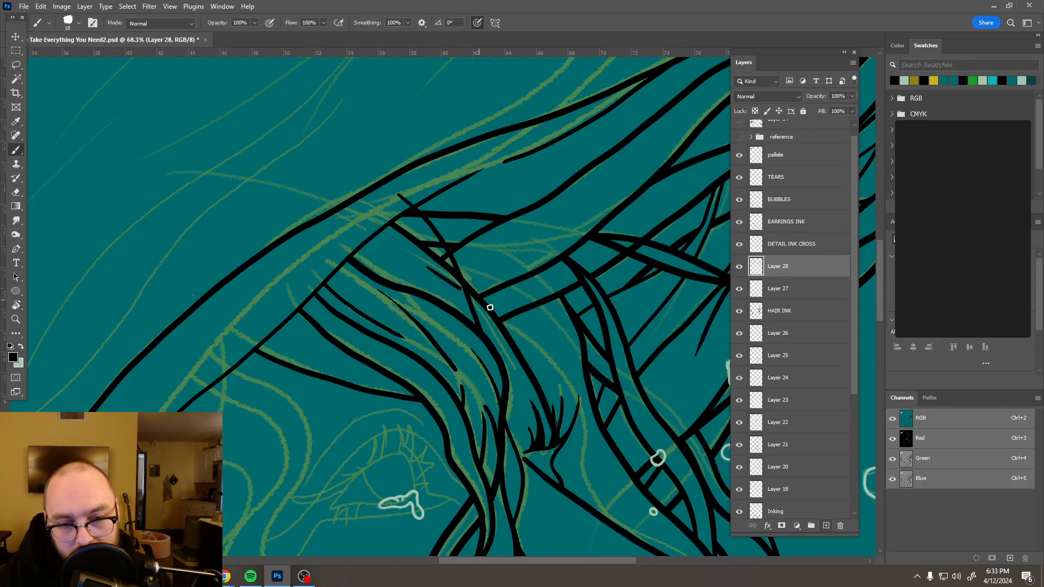
left_click_drag(516, 329, 561, 389)
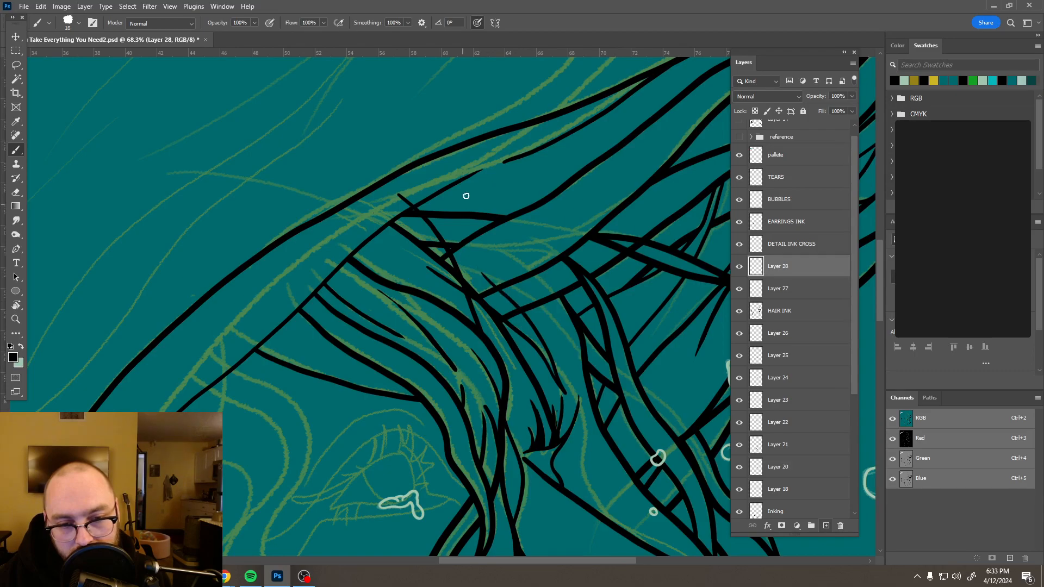
- On the Inking layer, erase the old line section beside the upper part of the new forehead strand
scroll(526, 246, "down", 5)
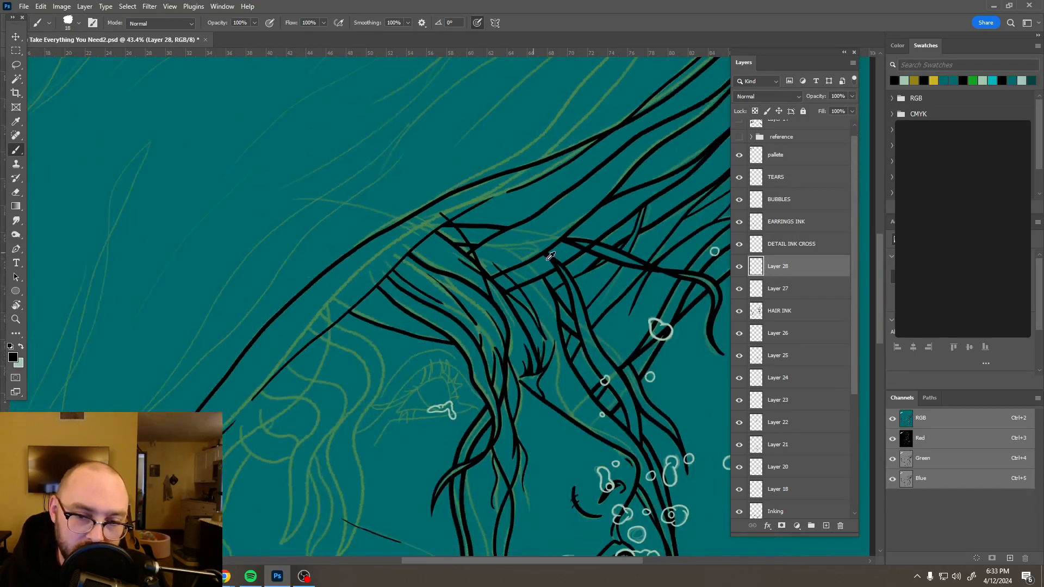
scroll(551, 258, "up", 3)
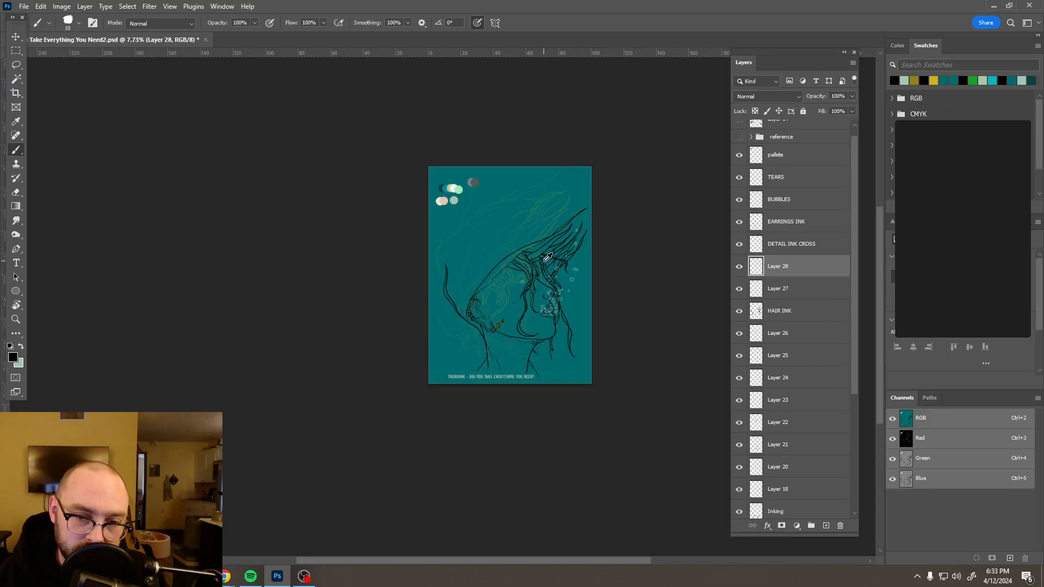
scroll(504, 245, "up", 4)
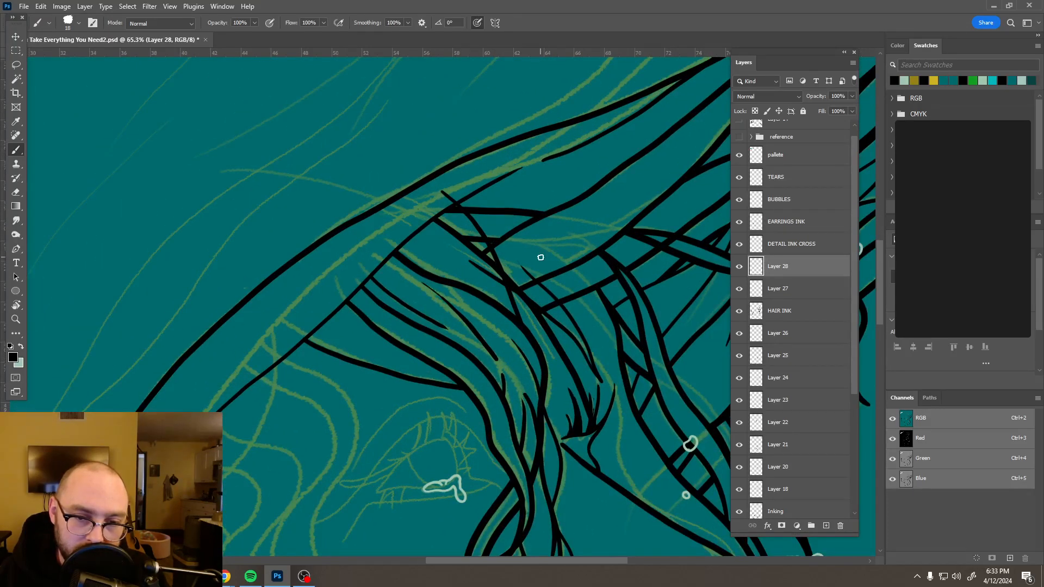
key("e")
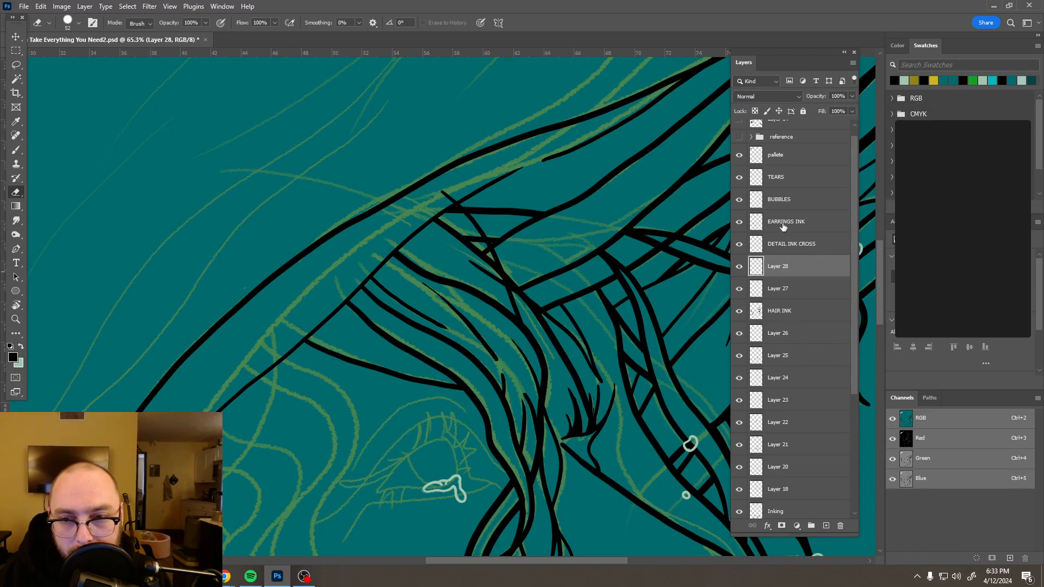
scroll(789, 239, "down", 3)
left_click(784, 408)
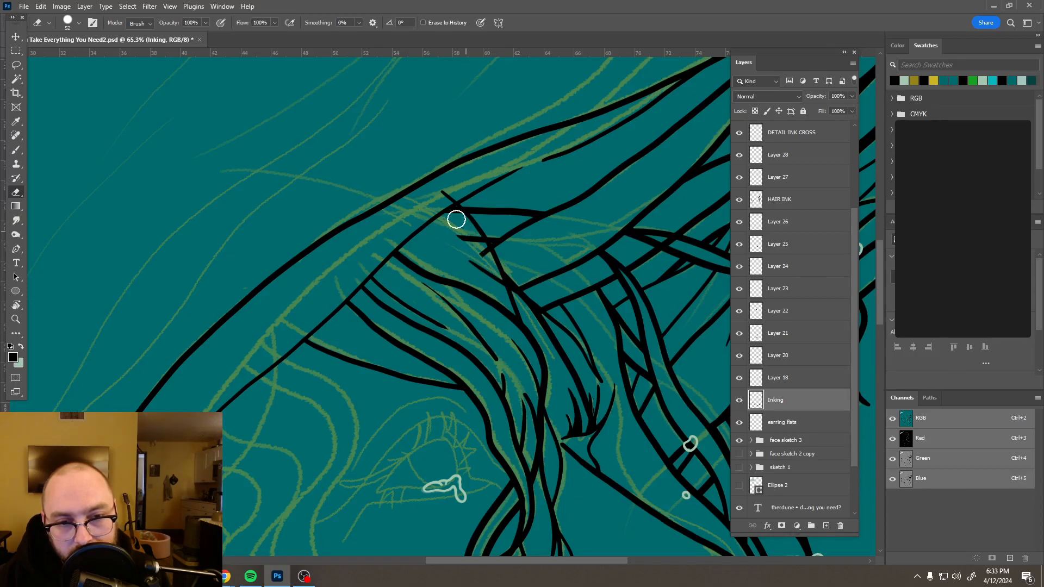
- On the HAIR INK layer, erase the short strand ends sticking out past the new forehead strand
scroll(476, 213, "down", 5)
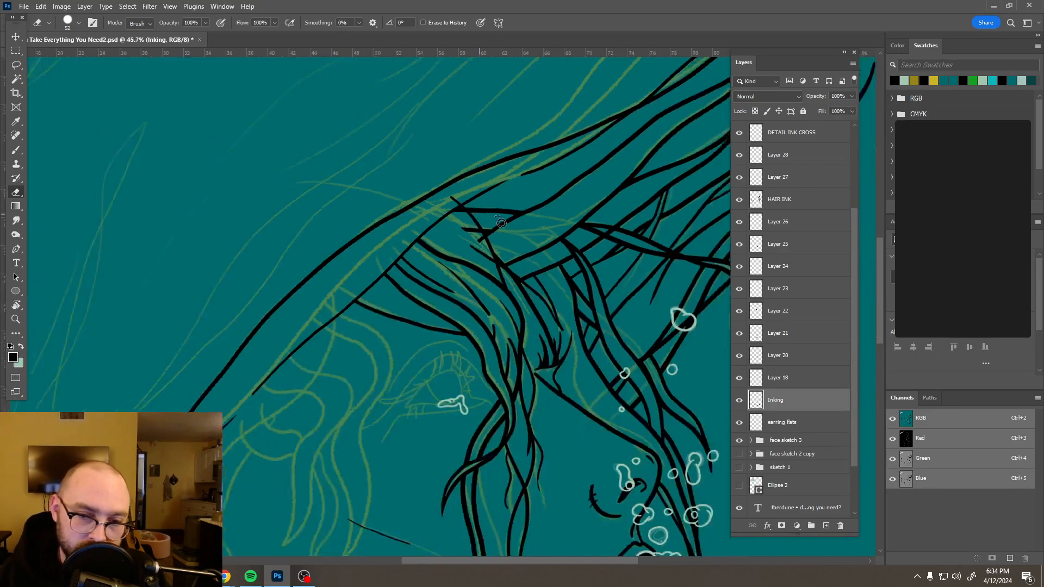
scroll(522, 246, "down", 3)
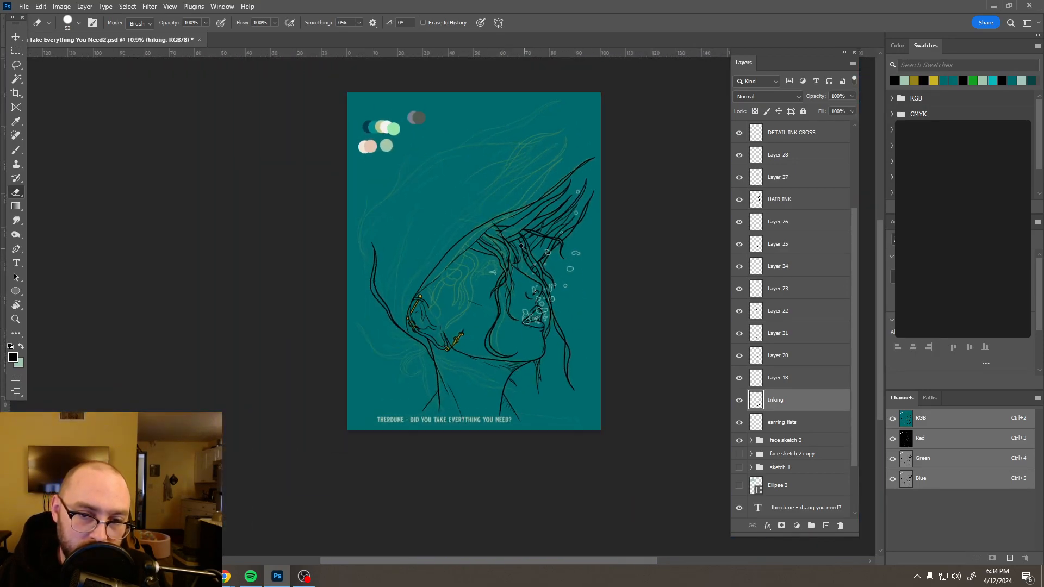
scroll(511, 239, "up", 3)
scroll(508, 237, "up", 4)
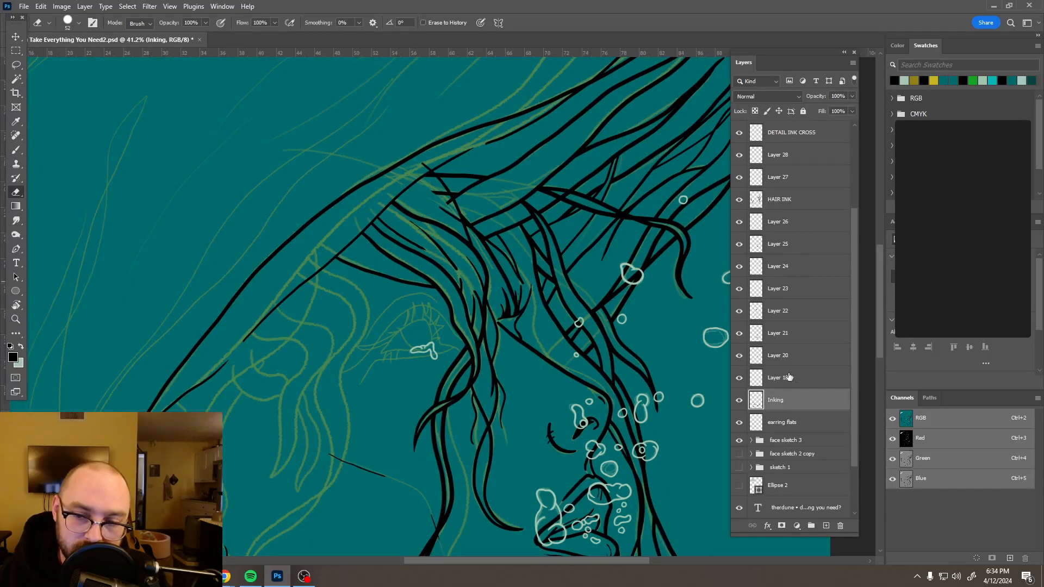
left_click(789, 199)
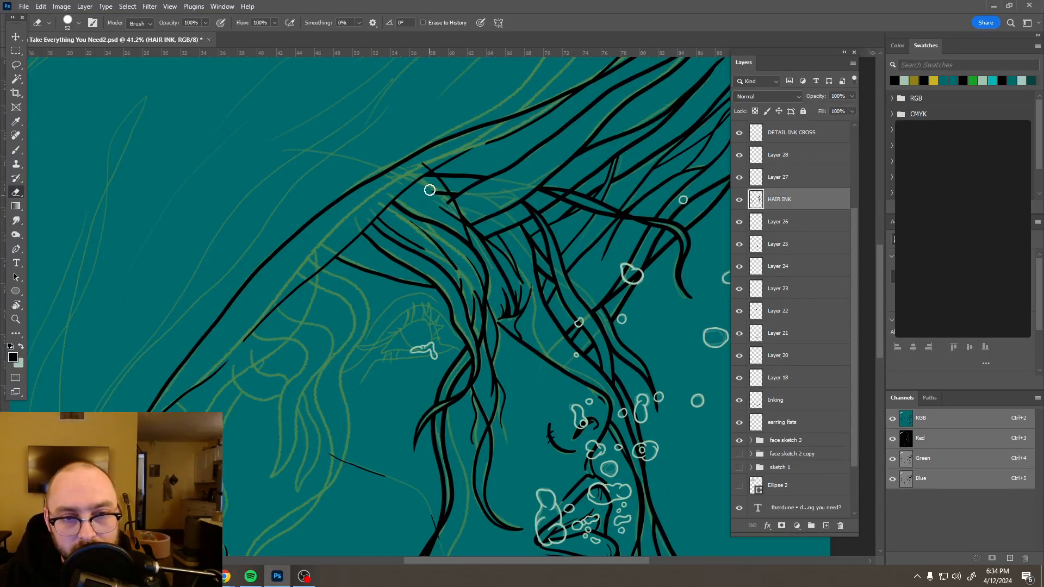
left_click_drag(431, 189, 445, 203)
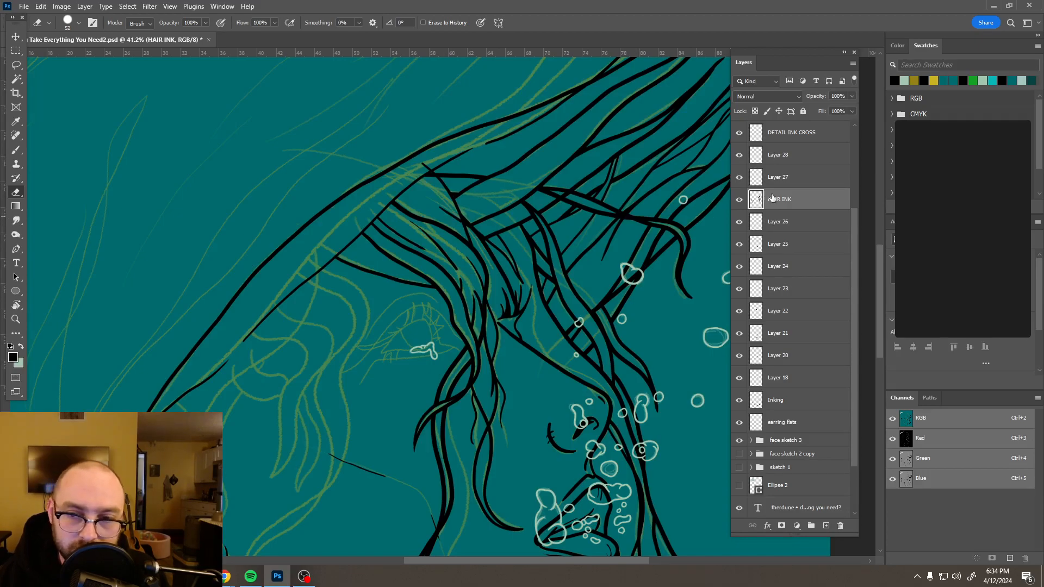
- On Layer 28, erase the short thin stroke on the eye side of the new forehead strand
scroll(471, 207, "up", 5)
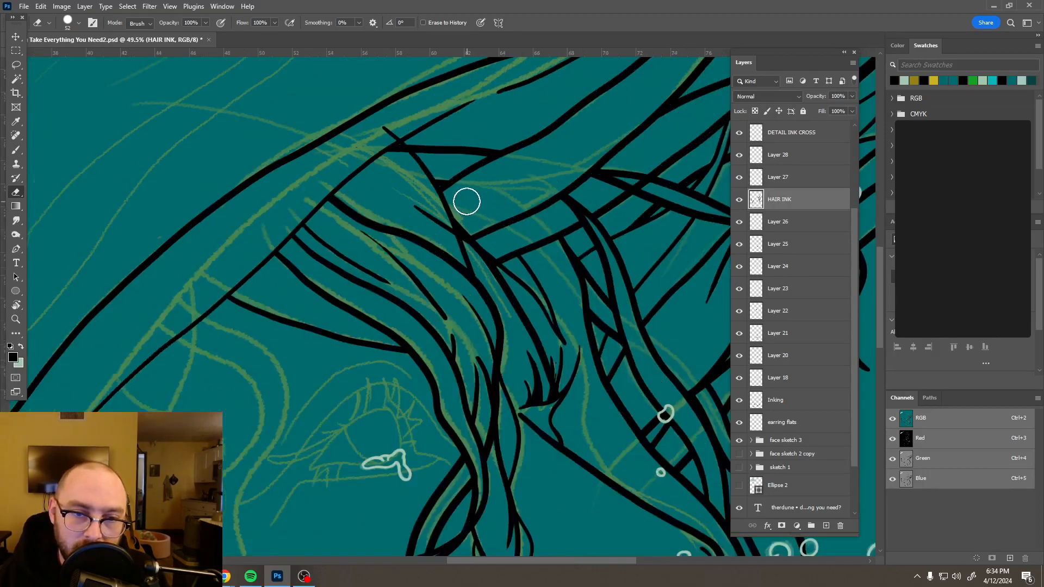
left_click(787, 159)
left_click_drag(363, 207, 435, 250)
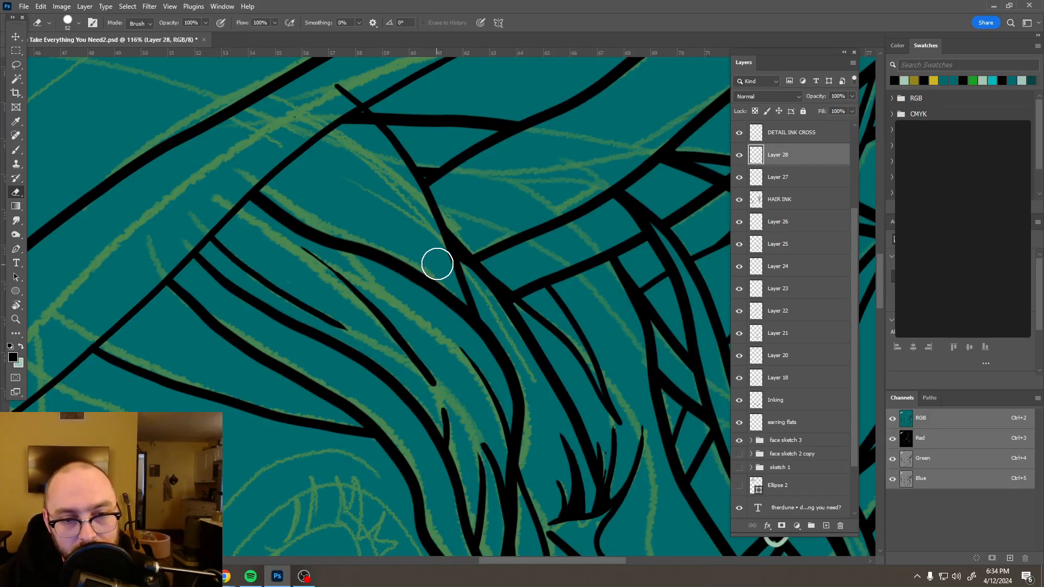
- Toggle Layer 27's visibility to identify its strand, and erase the strand's overshooting end above the hairline
scroll(240, 284, "down", 2)
scroll(345, 287, "down", 5)
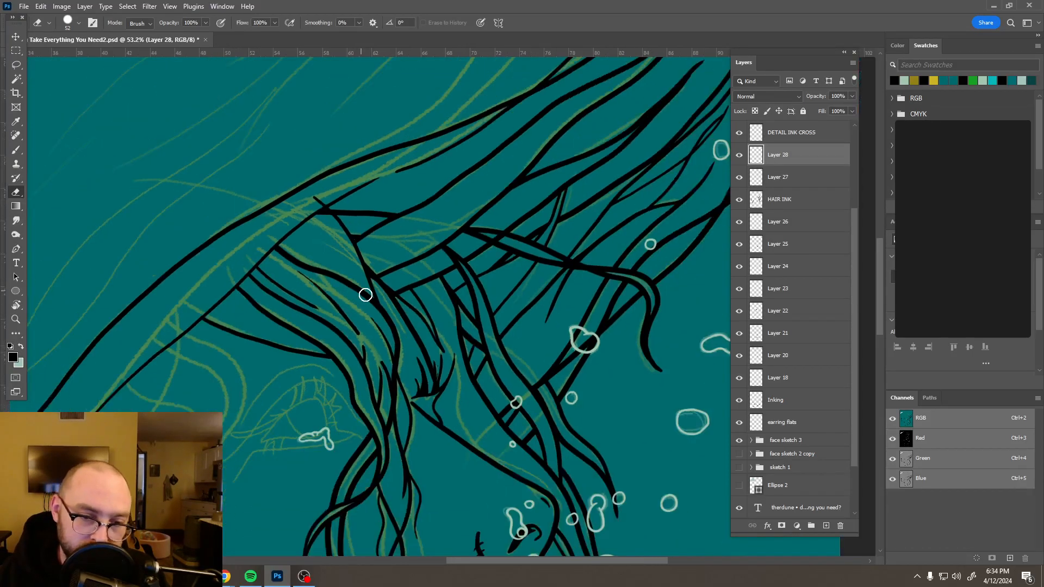
scroll(394, 339, "down", 3)
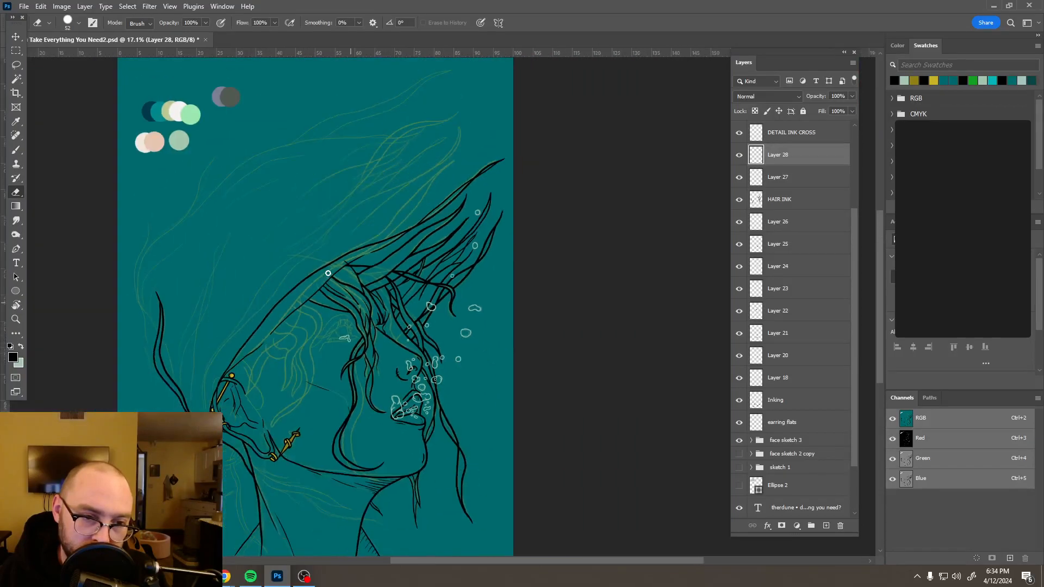
scroll(357, 251, "up", 5)
scroll(357, 250, "up", 1)
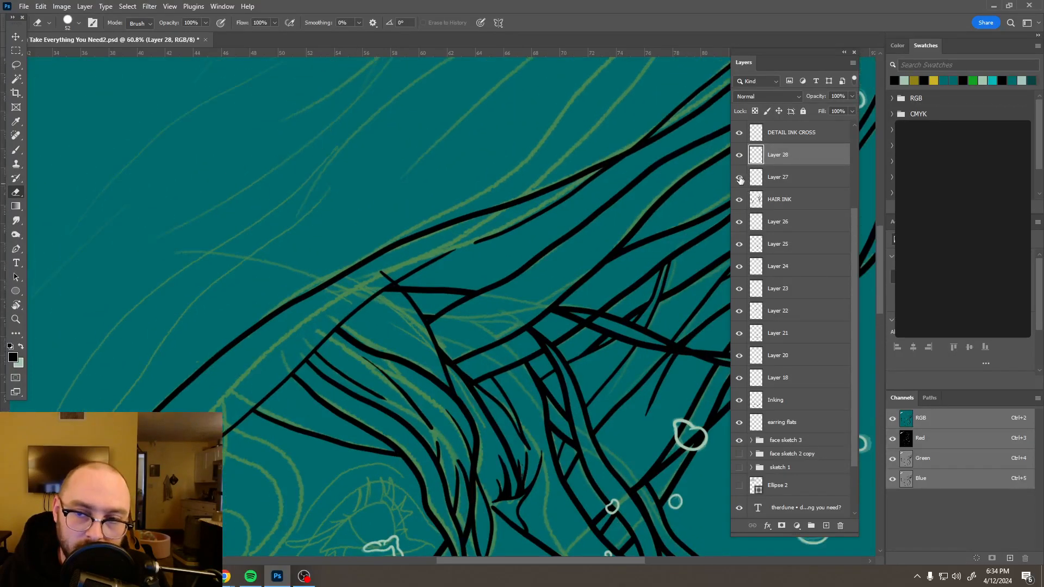
left_click(739, 178)
left_click(739, 177)
left_click(792, 180)
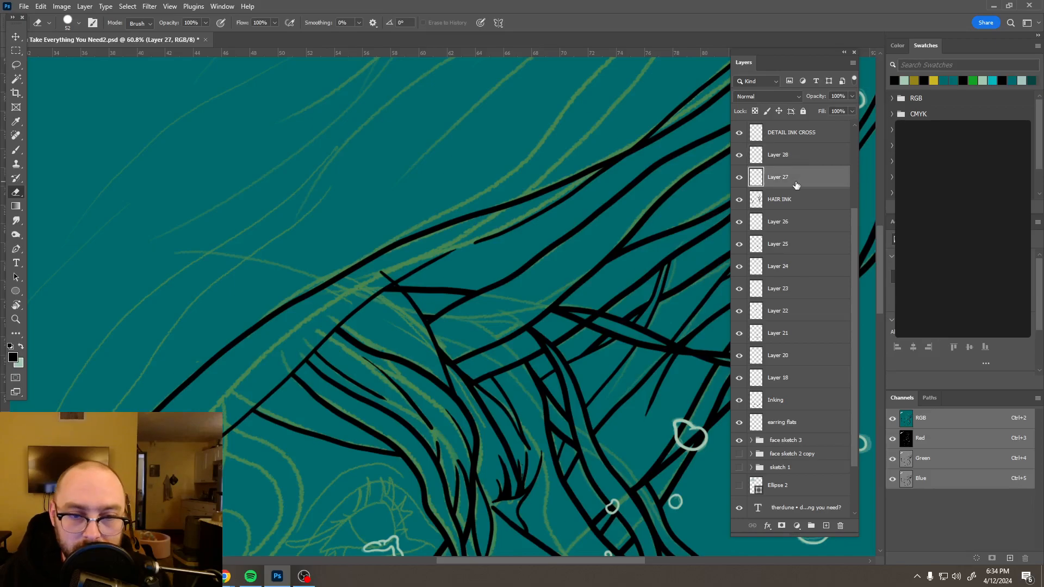
mouse_move(387, 279)
left_mouse_down()
mouse_move(380, 273)
mouse_move(394, 269)
left_mouse_up()
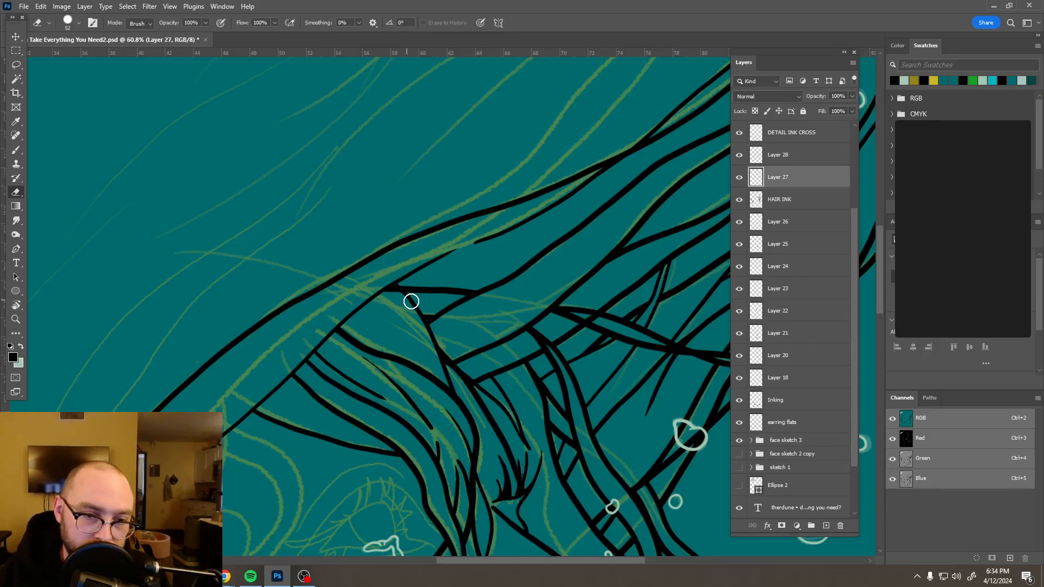
- On Layer 28, erase the thin curved hair strokes just above the eyelashes nearest the nose bridge
scroll(413, 302, "down", 2)
scroll(415, 304, "down", 5)
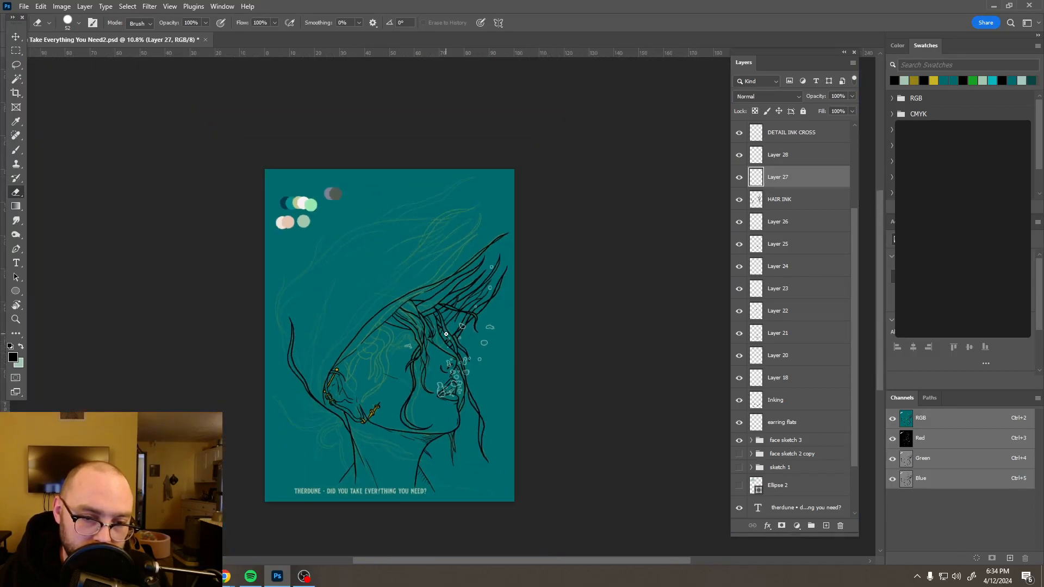
left_click_drag(441, 341, 461, 293)
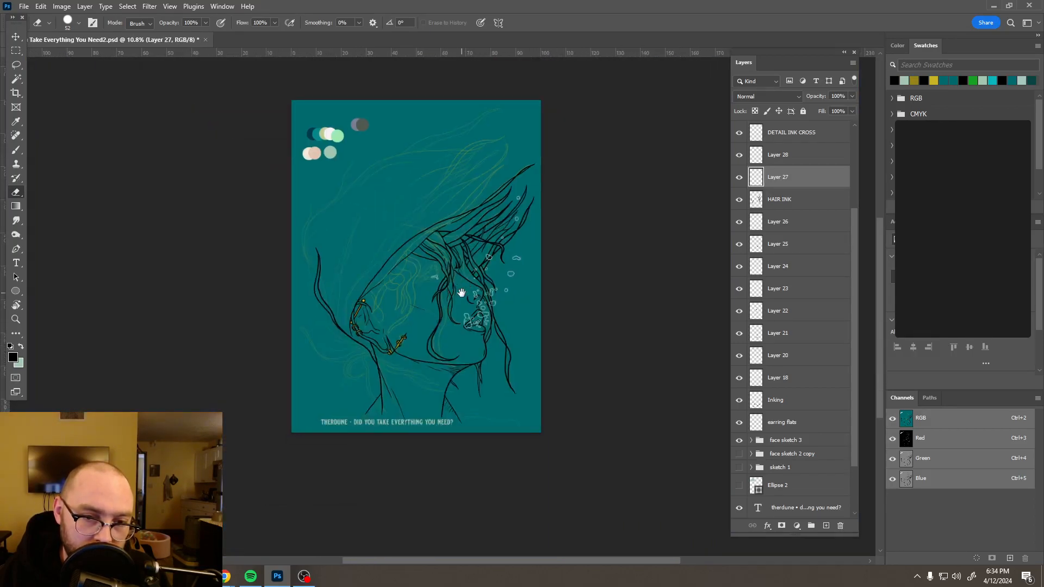
scroll(467, 248, "up", 6)
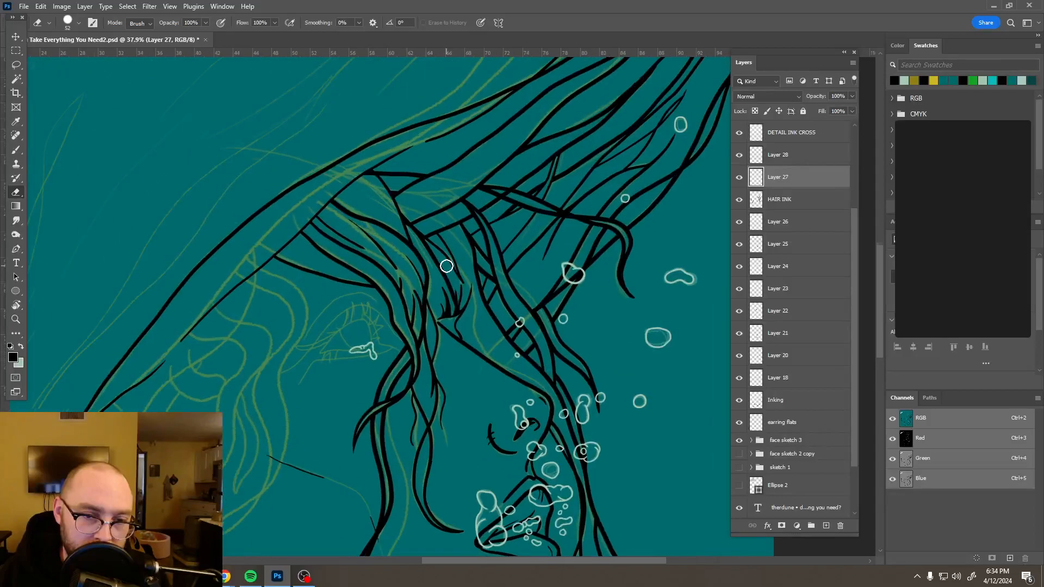
left_click(783, 158)
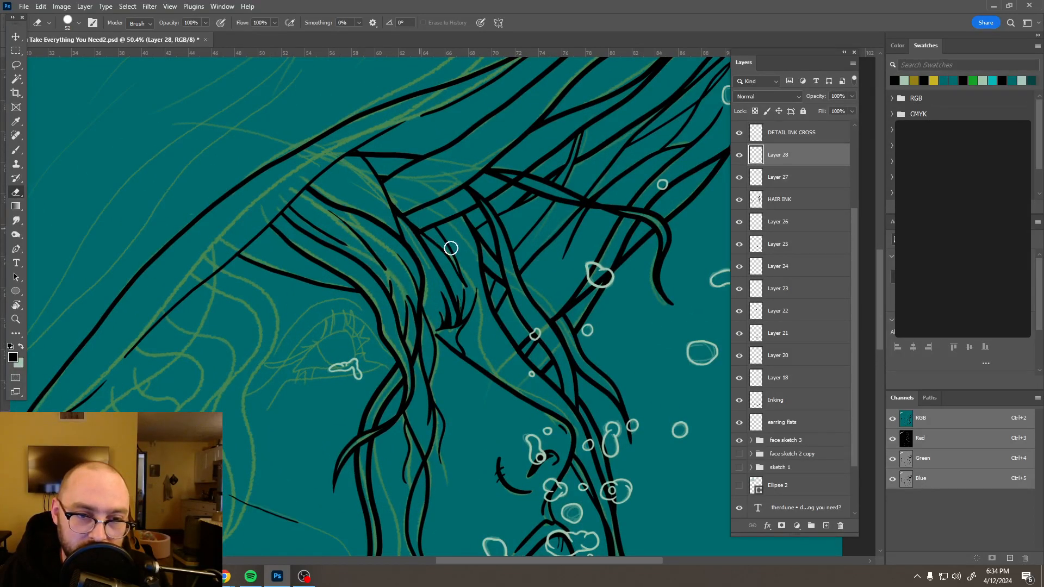
mouse_move(458, 262)
left_mouse_down()
mouse_move(461, 286)
mouse_move(428, 218)
left_mouse_up()
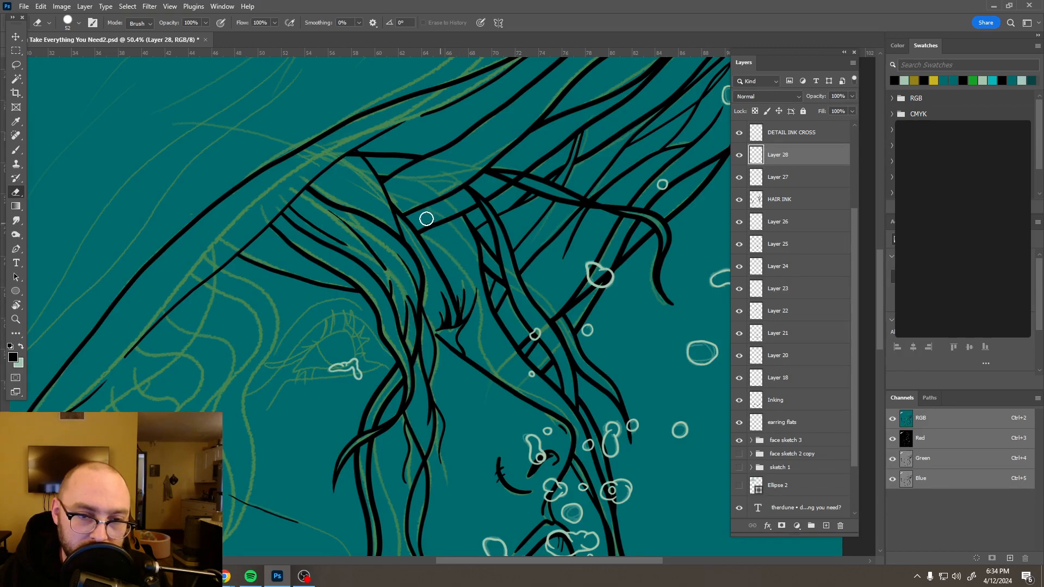
scroll(452, 239, "down", 5)
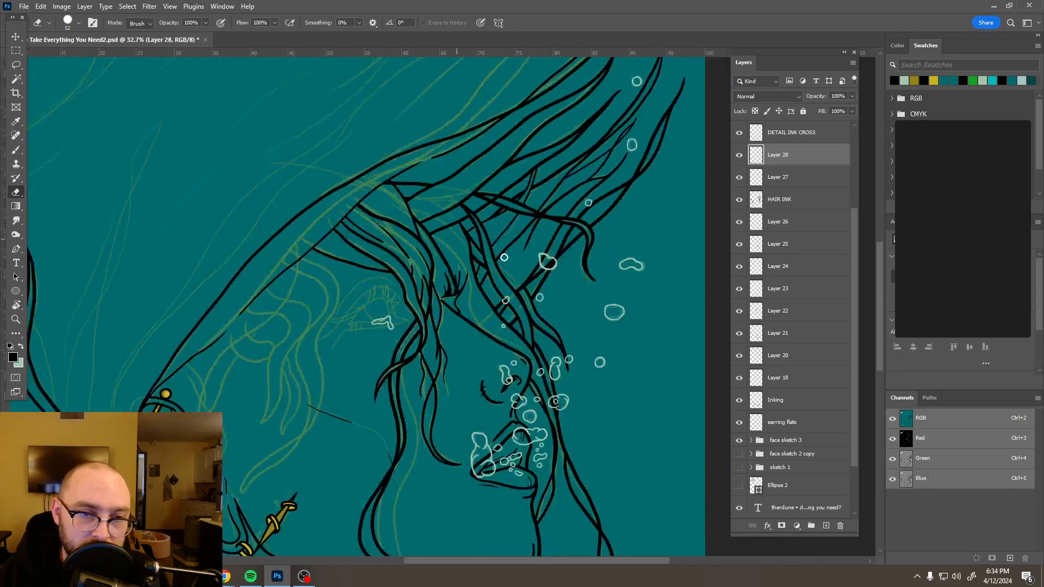
scroll(509, 261, "down", 4)
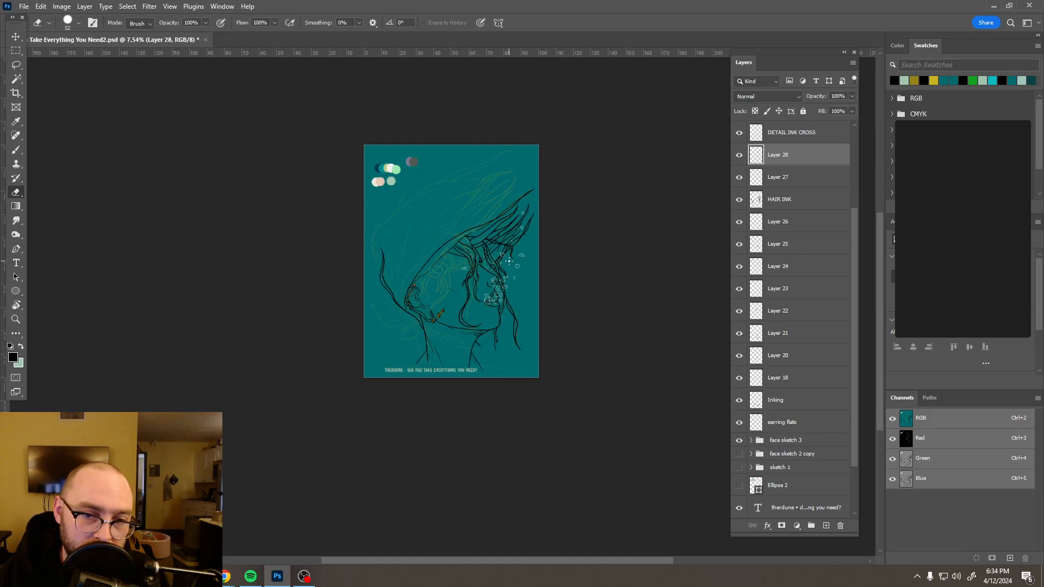
scroll(479, 244, "up", 6)
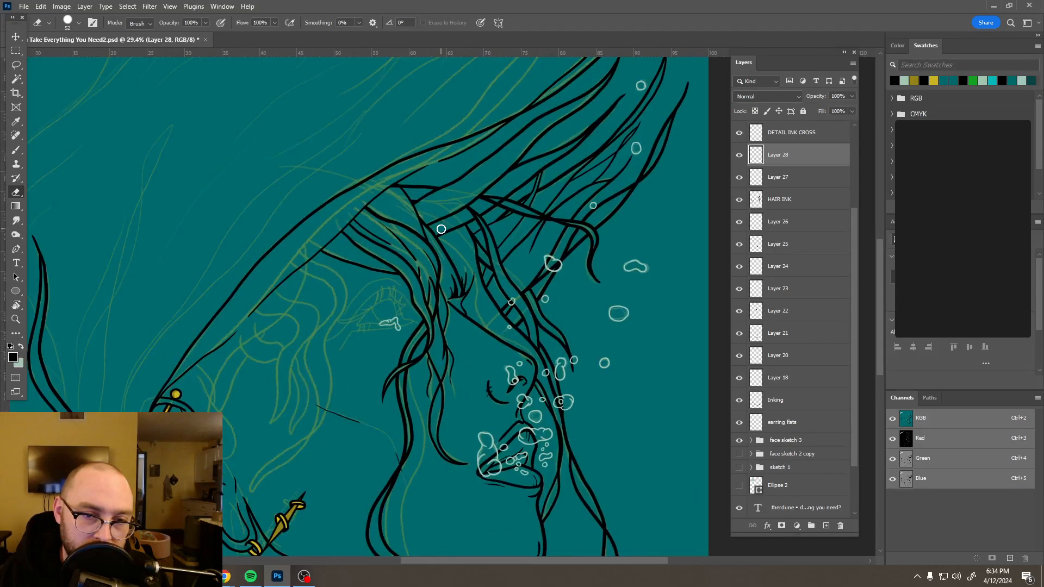
- Add a new layer above Layer 28 and ready the Brush for inking the hair at the hairline
scroll(441, 230, "up", 1)
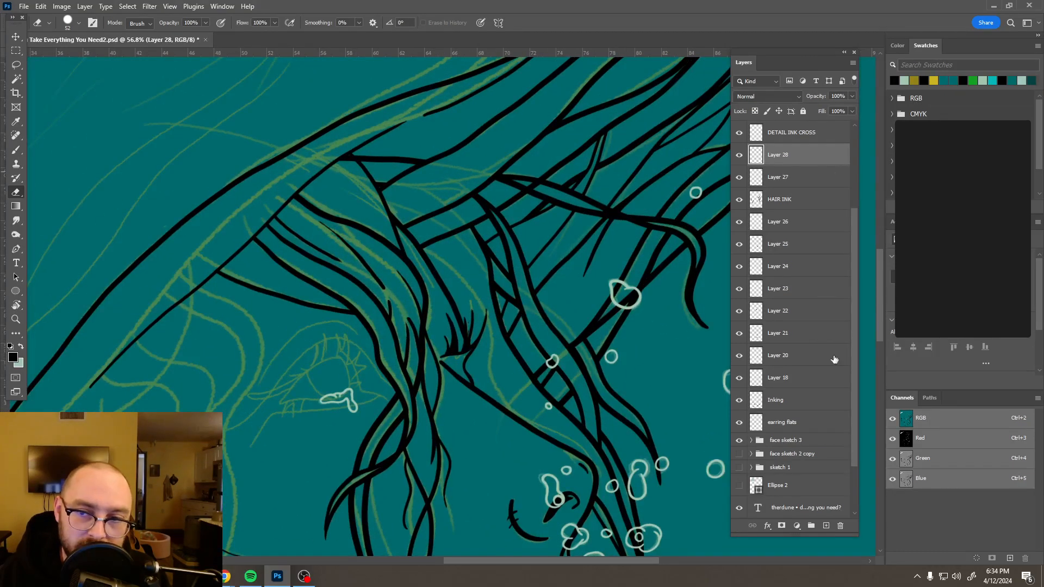
left_click(827, 527)
key("b")
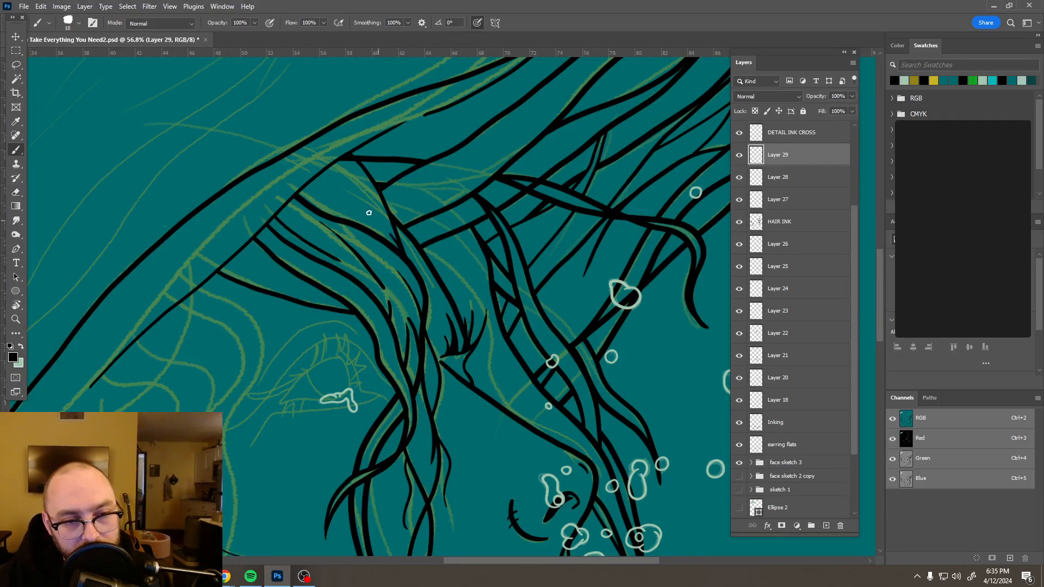
left_click_drag(350, 203, 372, 218)
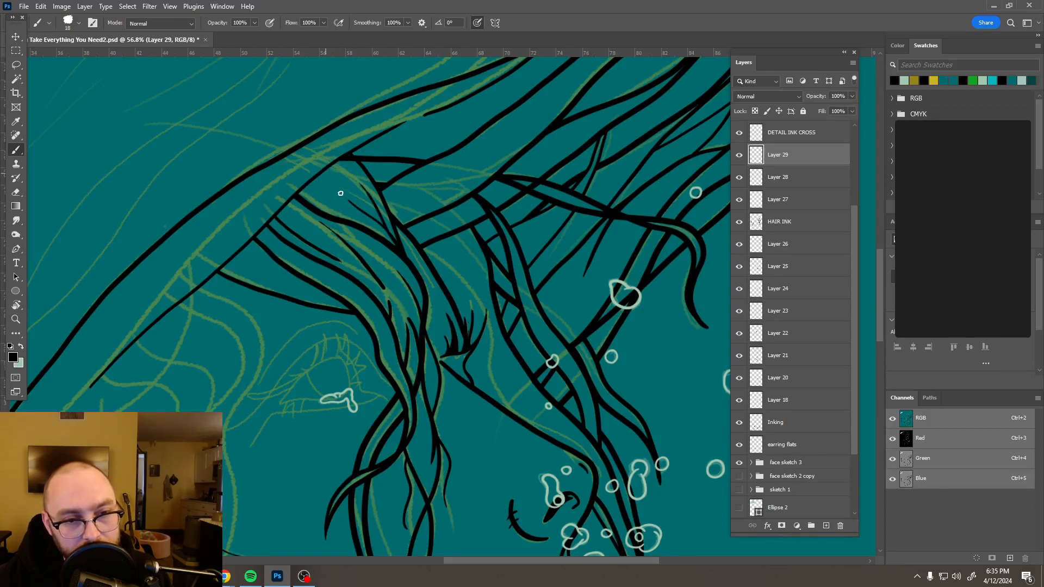
left_click_drag(351, 159, 427, 161)
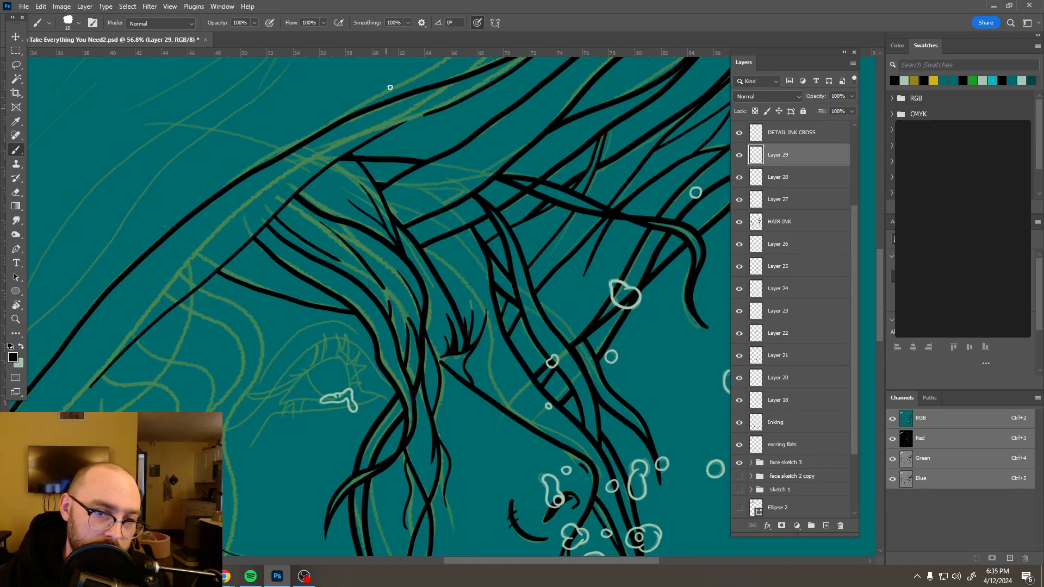
key("ctrl+z")
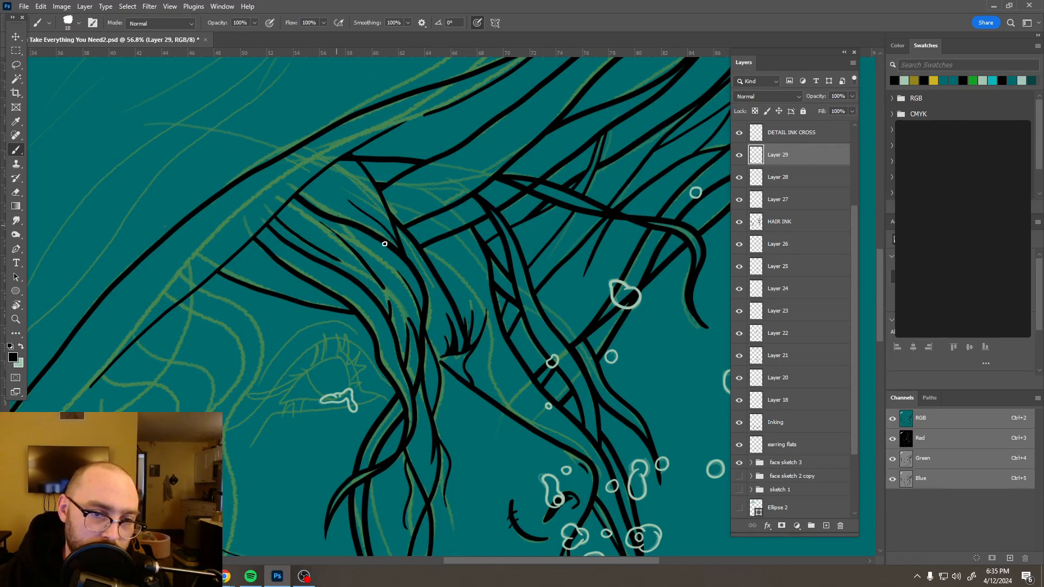
key("ctrl+z")
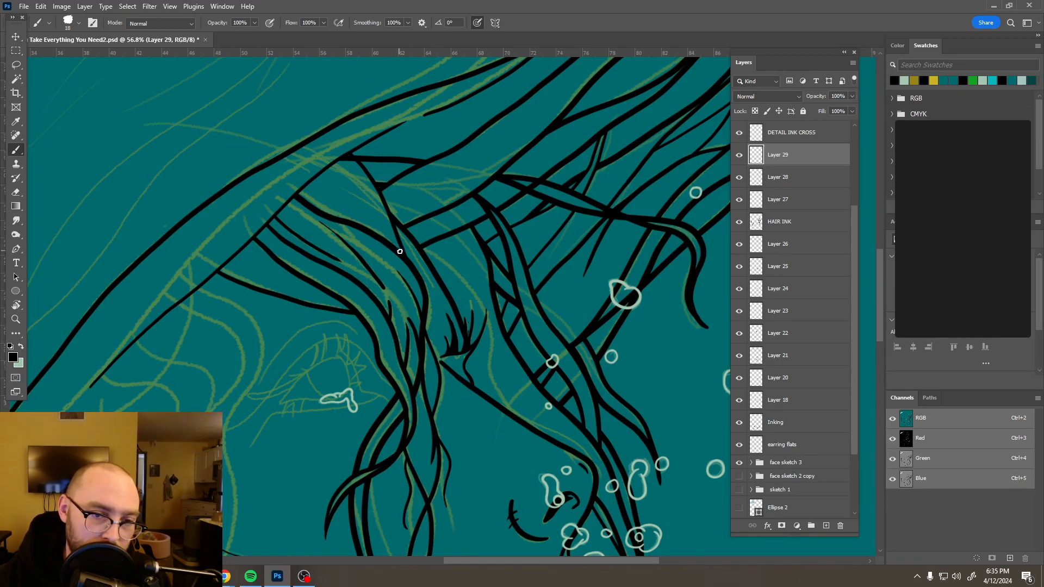
- Ink fine hair strands following the sketch between the thick locks at the hairline above the forehead
left_click_drag(362, 217, 387, 237)
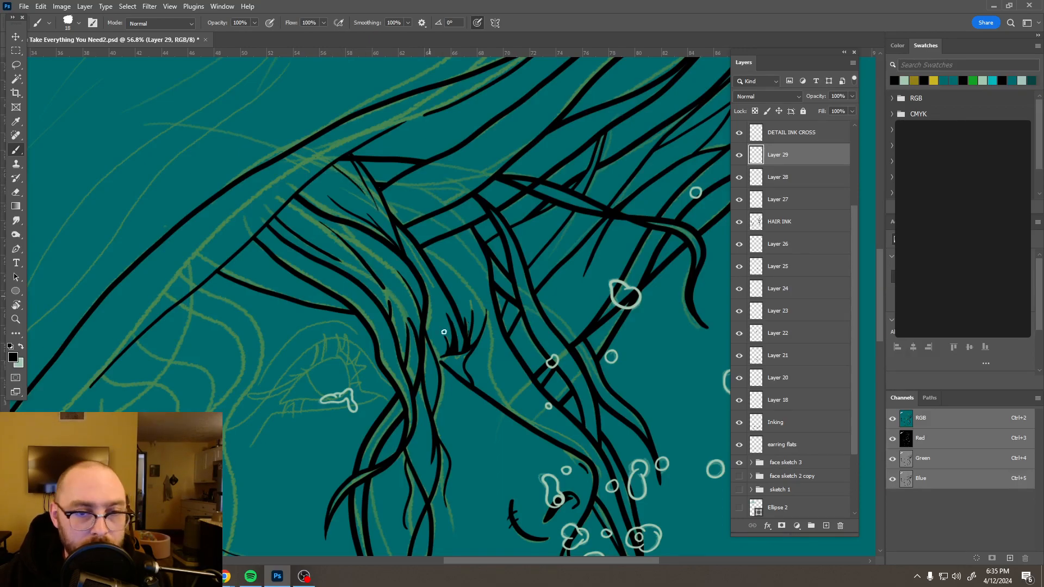
scroll(443, 326, "down", 6)
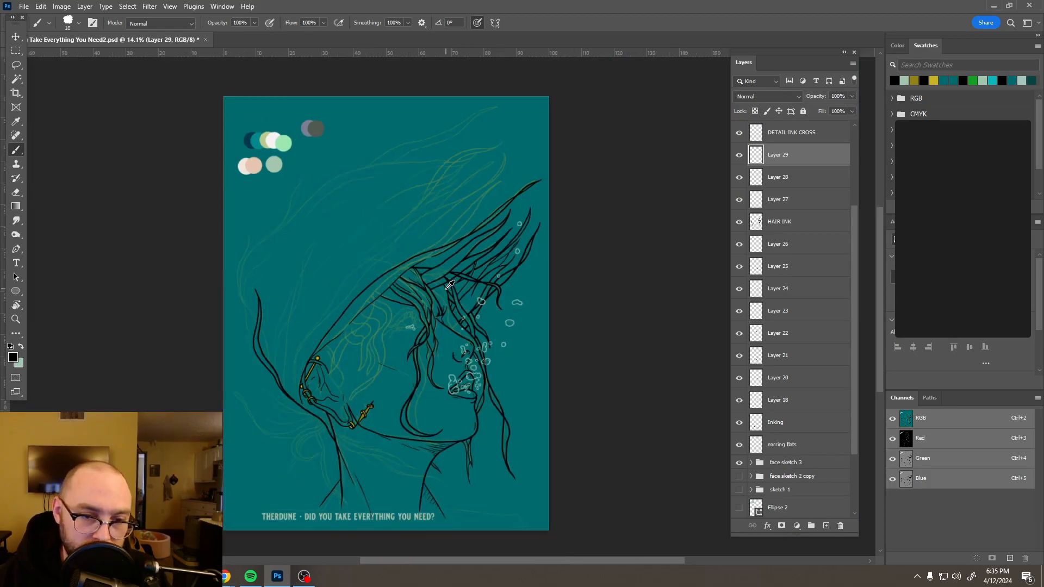
left_click_drag(444, 311, 435, 245)
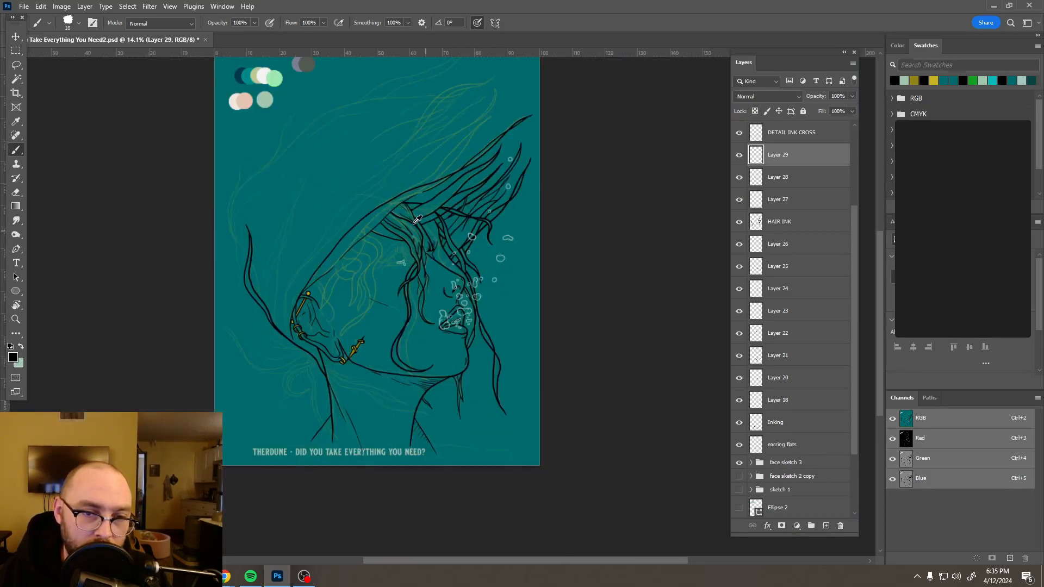
- Add a new layer above Layer 29 and ink thin strands from the hairline down toward the eyebrow
scroll(418, 220, "up", 4)
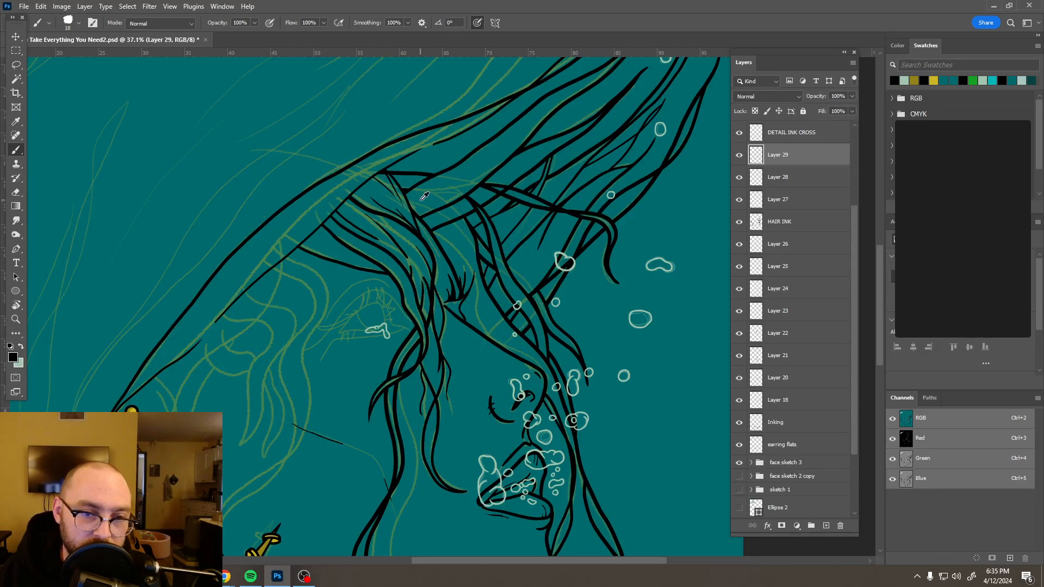
scroll(424, 196, "up", 1)
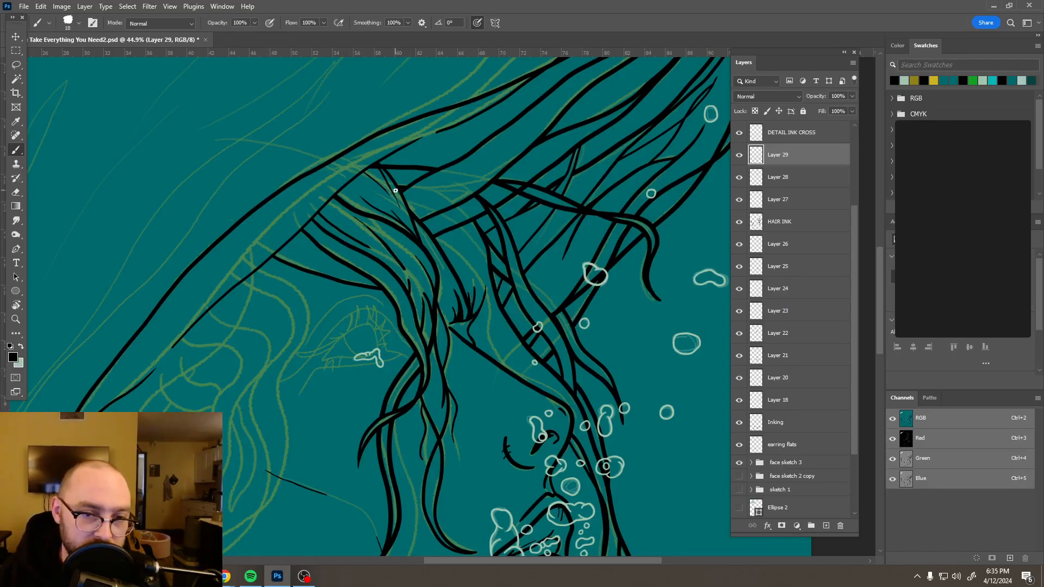
scroll(479, 223, "up", 2)
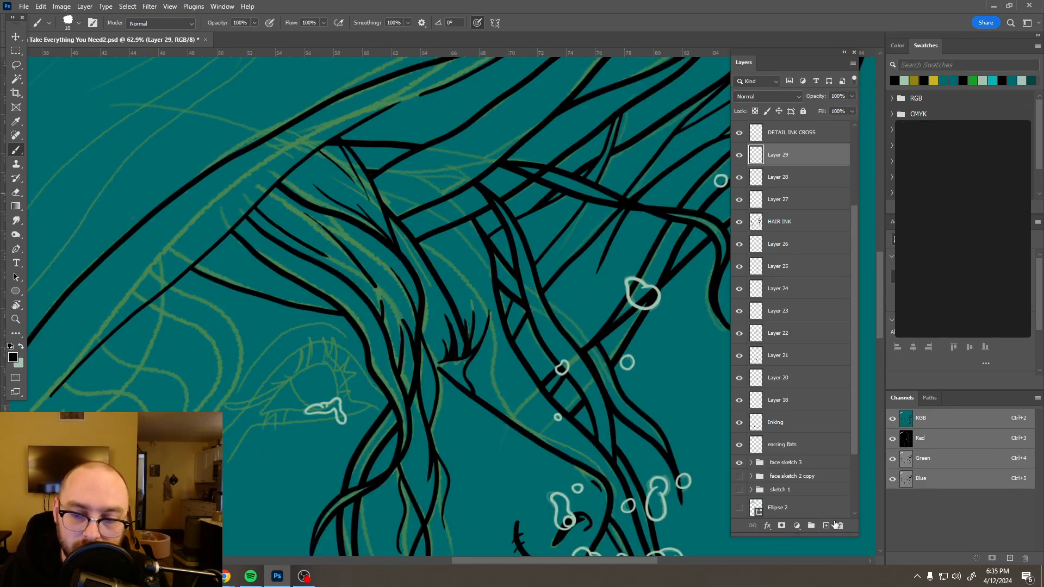
left_click(829, 525)
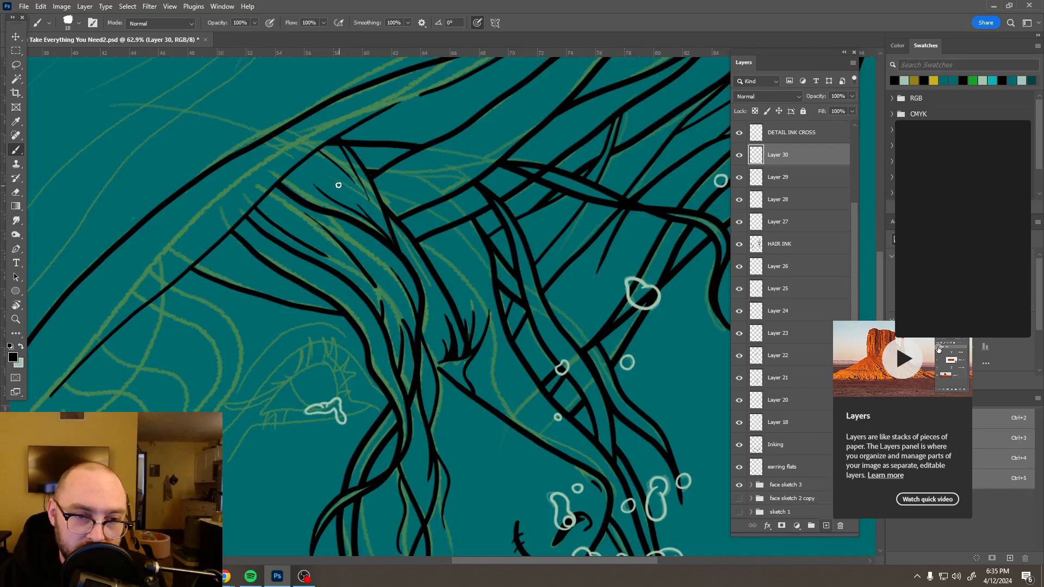
left_click_drag(328, 177, 347, 191)
left_click_drag(384, 225, 447, 285)
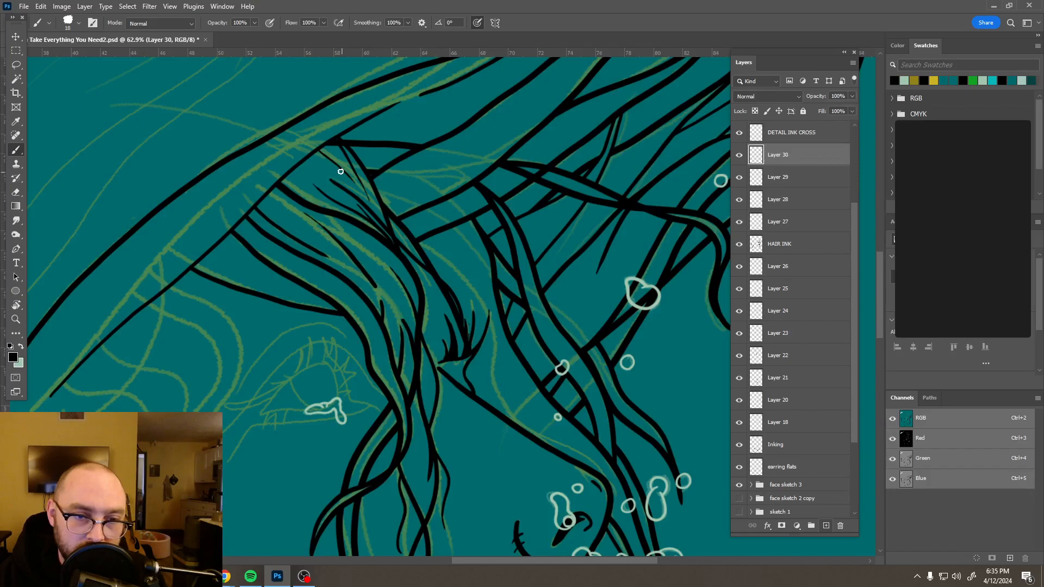
mouse_move(390, 202)
left_mouse_down()
mouse_move(443, 252)
mouse_move(463, 325)
left_mouse_up()
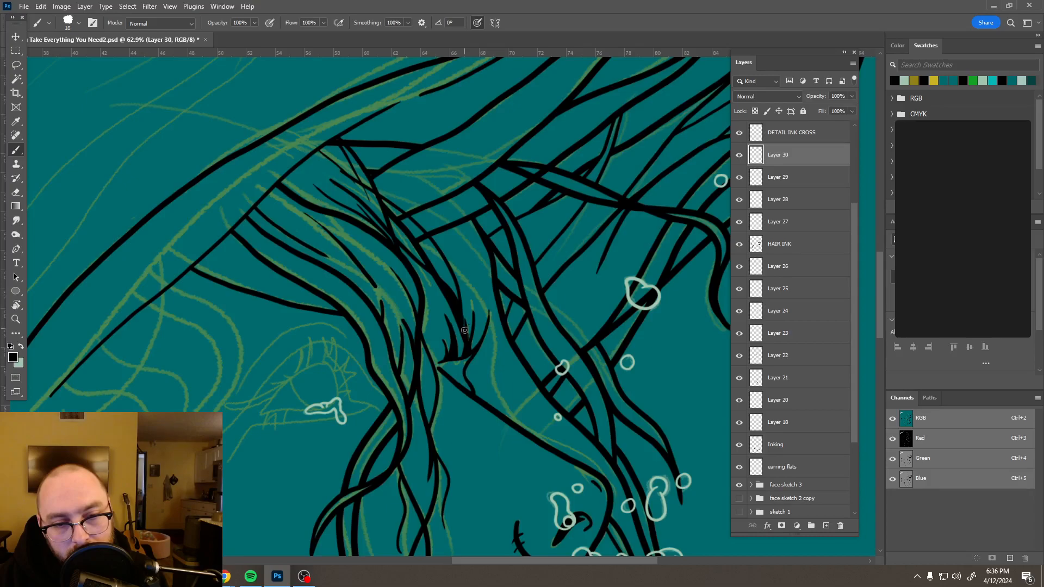
- On Layer 30, ink a strand crossing the forehead locks and another curving down along the forehead line toward the eyebrow
scroll(454, 253, "down", 4)
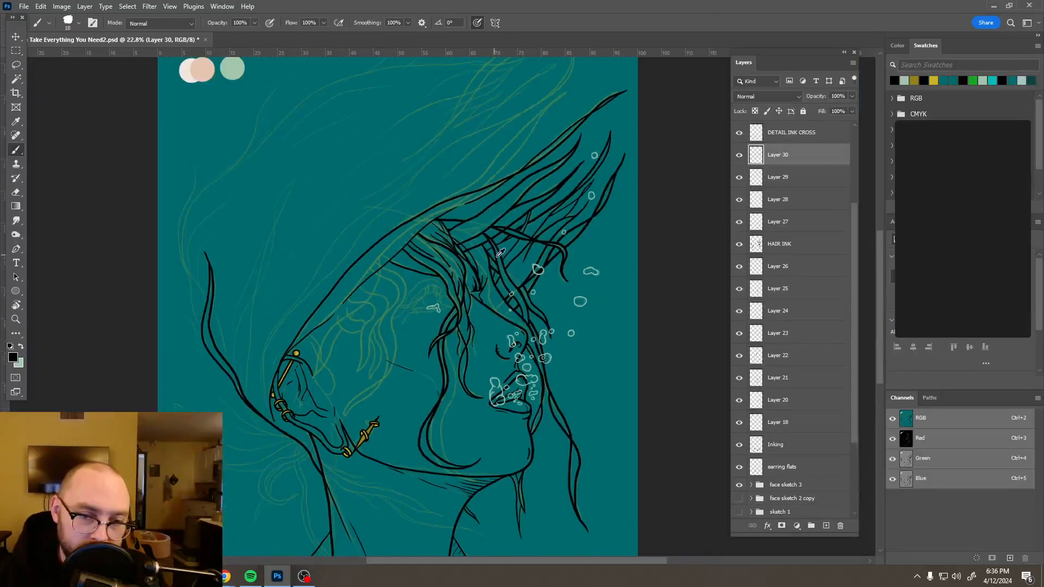
scroll(501, 253, "down", 3)
scroll(479, 253, "up", 5)
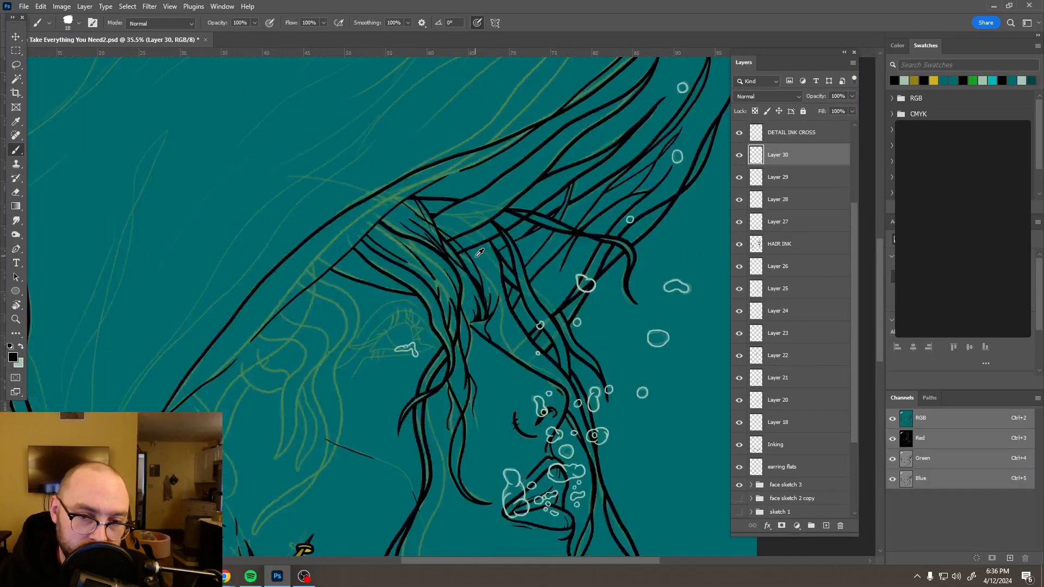
scroll(480, 253, "up", 3)
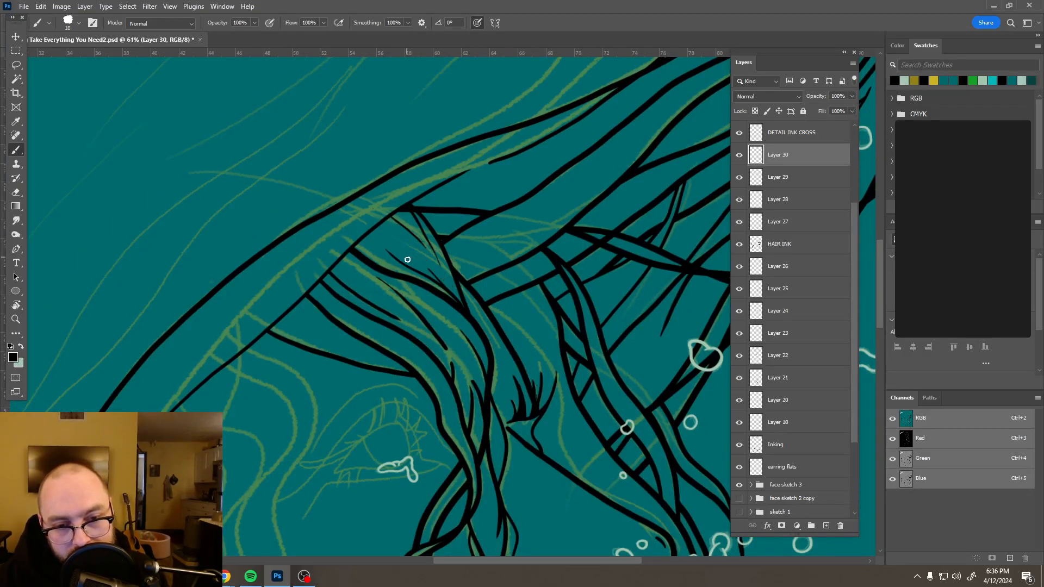
left_click_drag(440, 315, 513, 349)
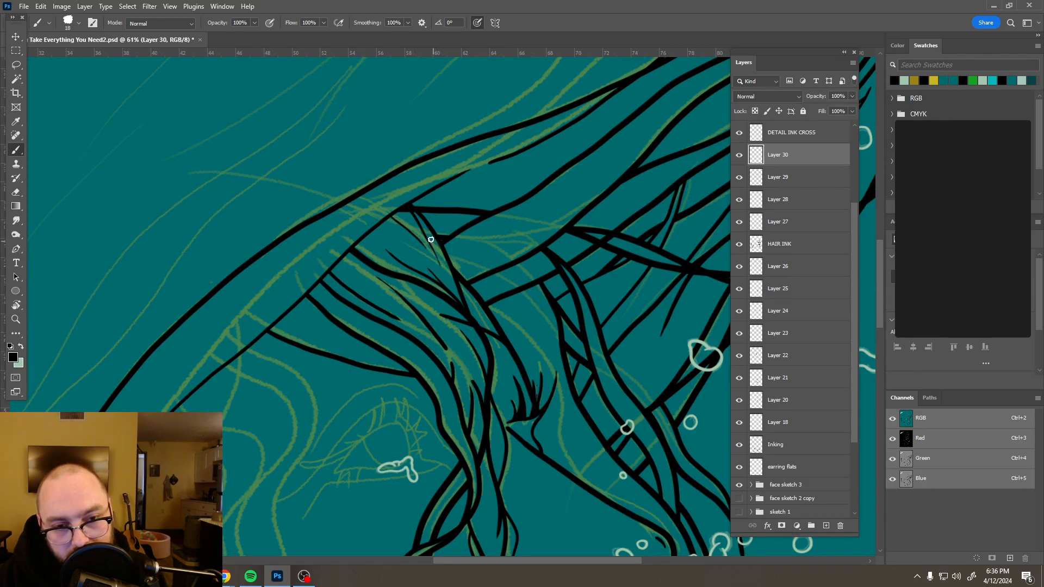
left_click_drag(465, 267, 501, 313)
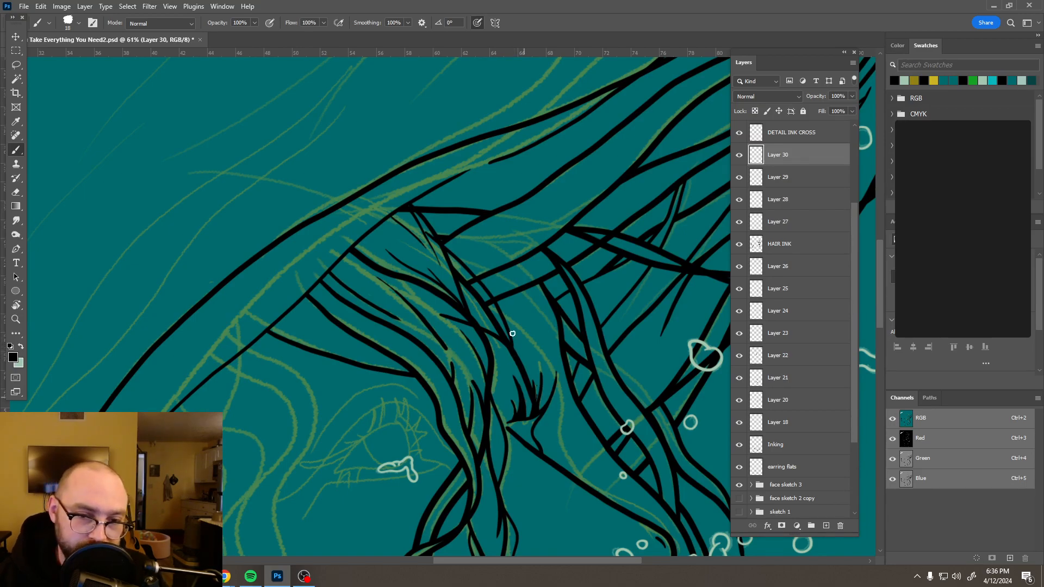
scroll(528, 354, "down", 5)
scroll(532, 329, "down", 3)
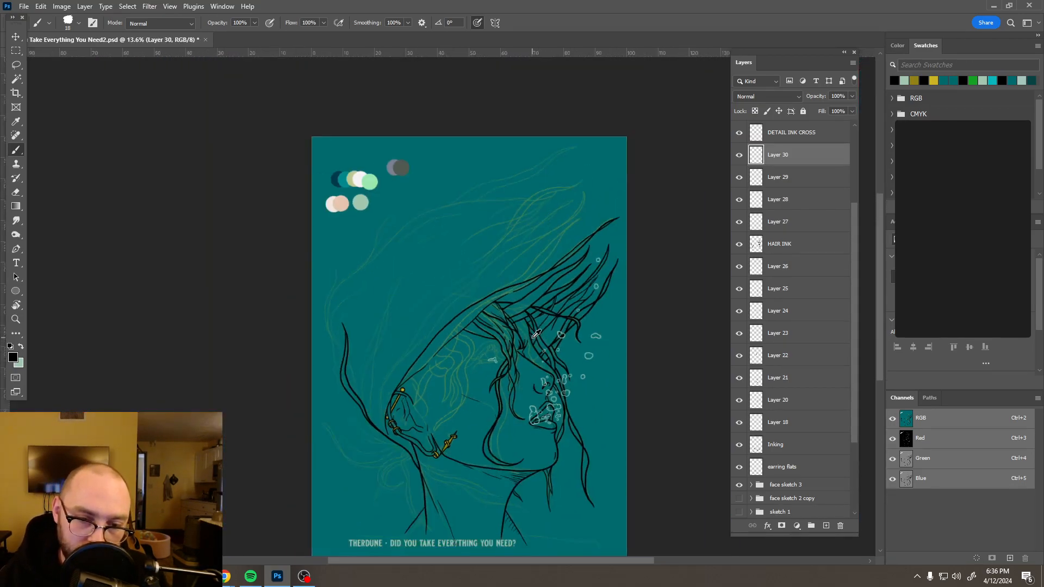
- On the Inking layer, erase the thick forehead line running beside the newly inked curved strand above the eyebrow
scroll(536, 334, "up", 8)
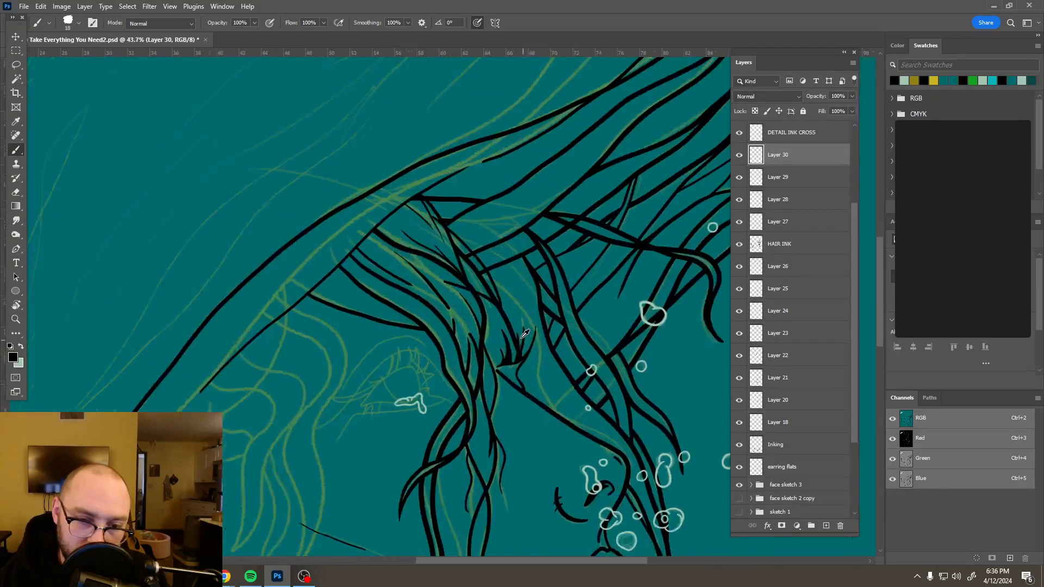
scroll(525, 332, "up", 4)
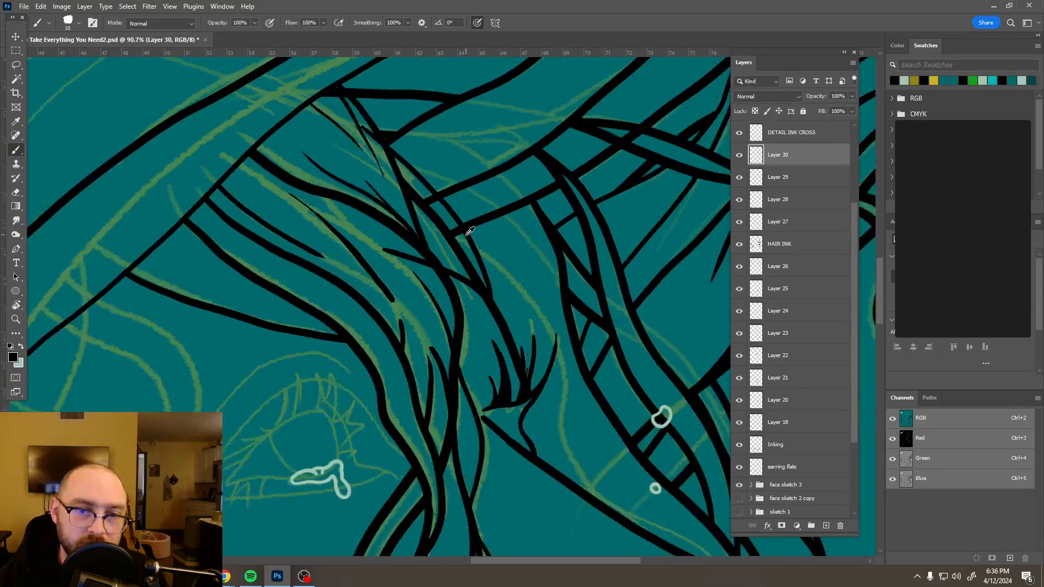
left_click(16, 37)
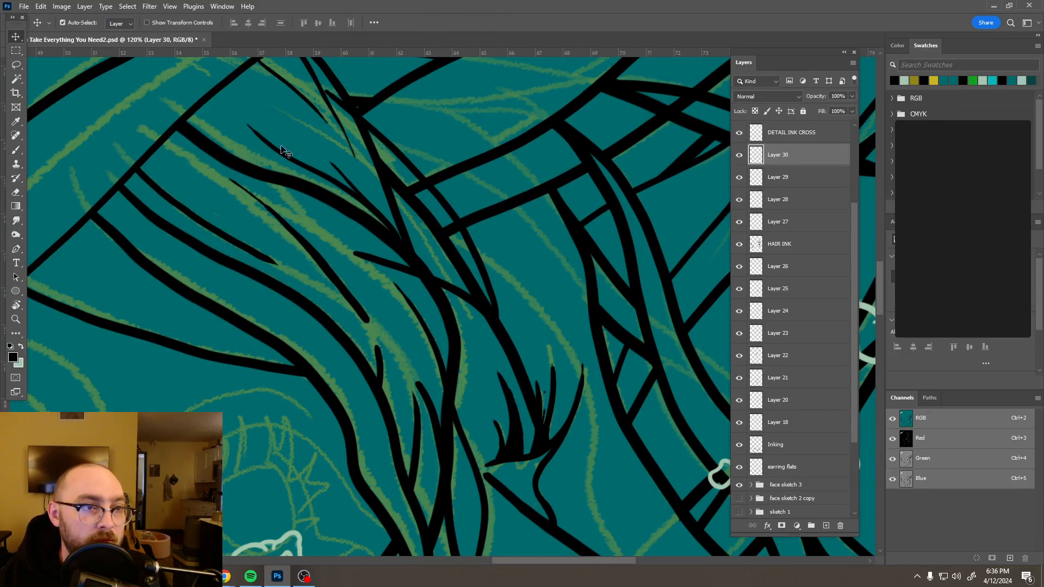
scroll(307, 156, "up", 2)
left_click(477, 247)
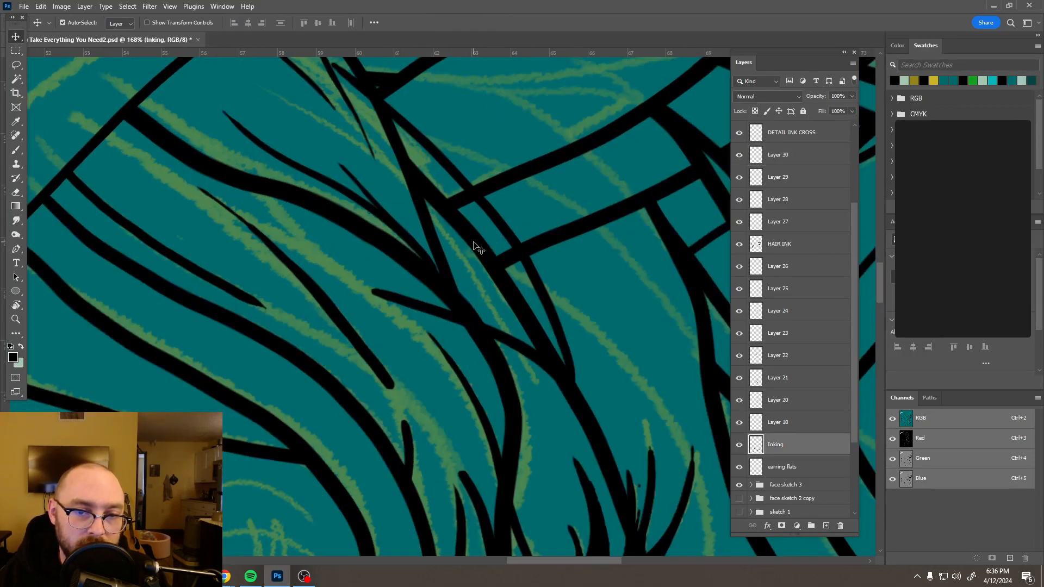
key("e")
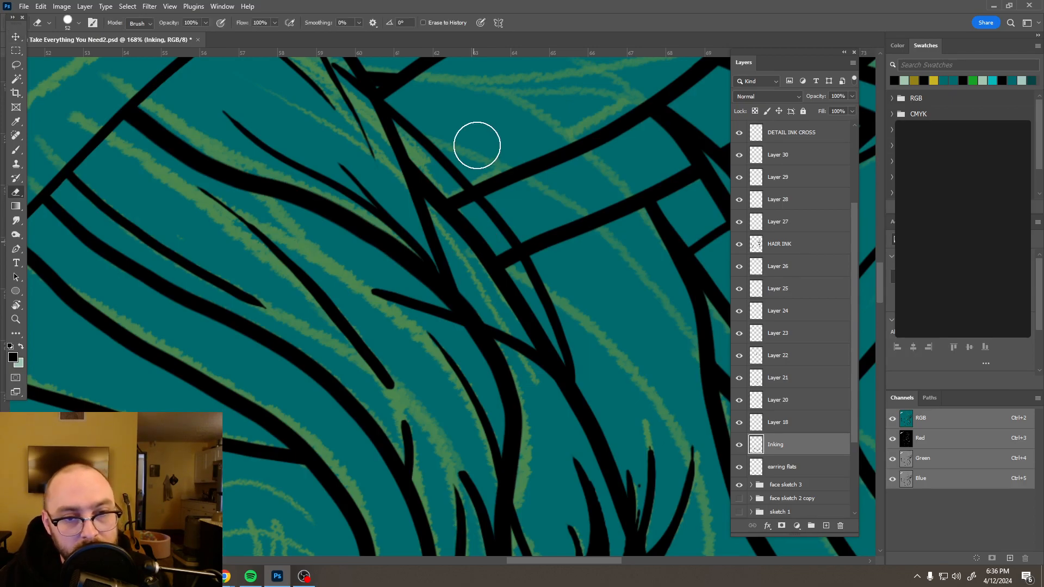
mouse_move(413, 180)
left_mouse_down()
mouse_move(471, 232)
mouse_move(532, 314)
left_mouse_up()
left_click_drag(561, 346, 572, 357)
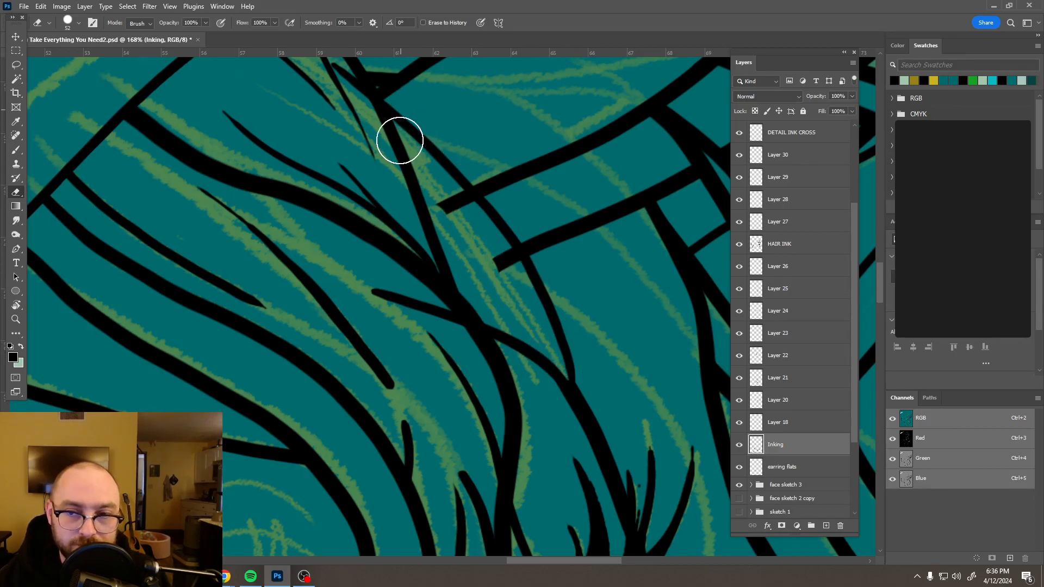
- On the HAIR INK layer, erase the ends of the two crossing strands that overshoot the curved forehead strand
left_click(15, 37)
left_click(455, 204)
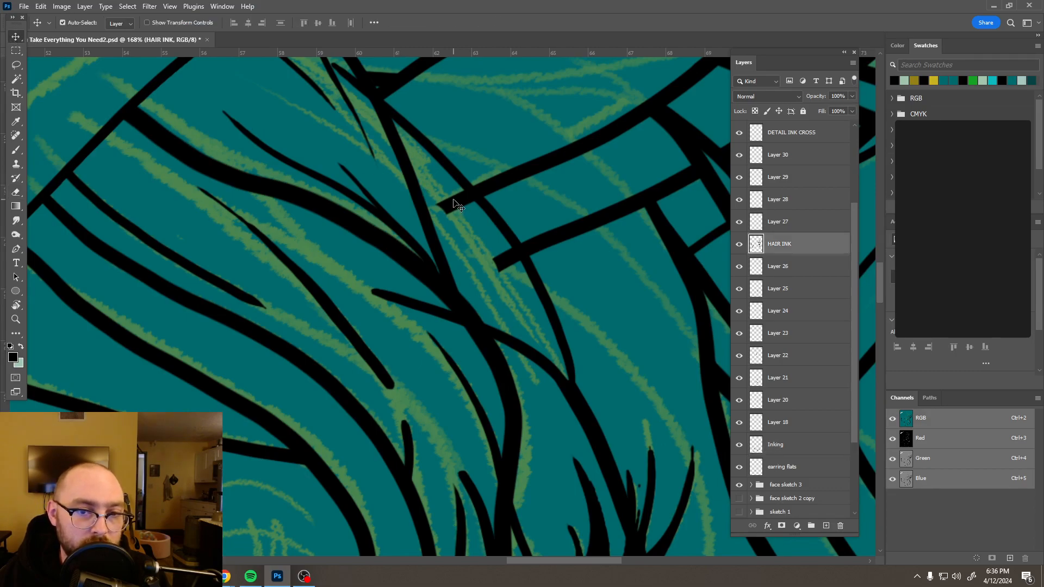
key("e")
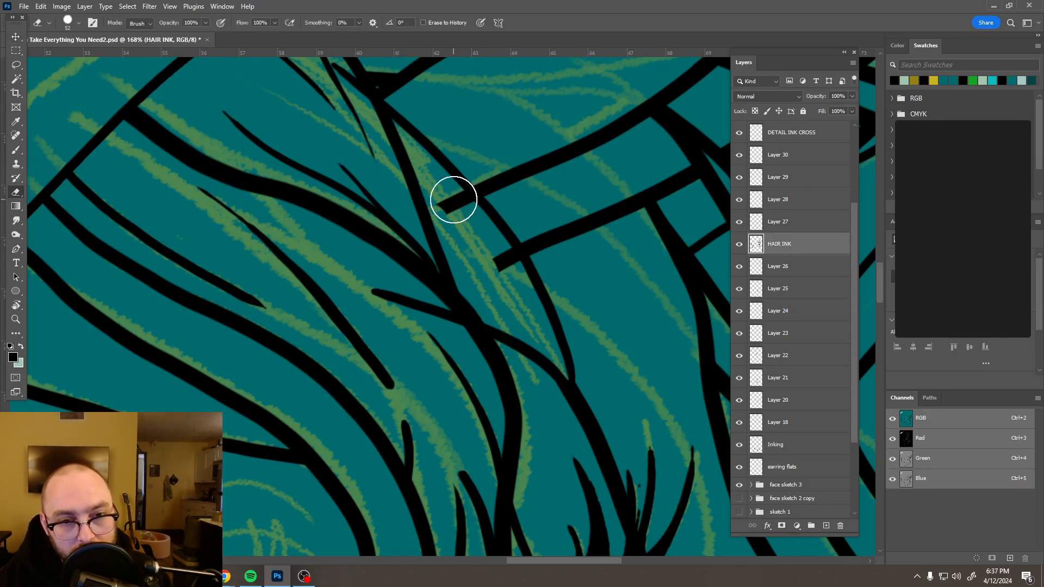
mouse_move(443, 210)
left_mouse_down()
mouse_move(454, 205)
mouse_move(426, 219)
left_mouse_up()
mouse_move(489, 273)
left_mouse_down()
mouse_move(501, 264)
mouse_move(471, 280)
left_mouse_up()
scroll(433, 233, "down", 1)
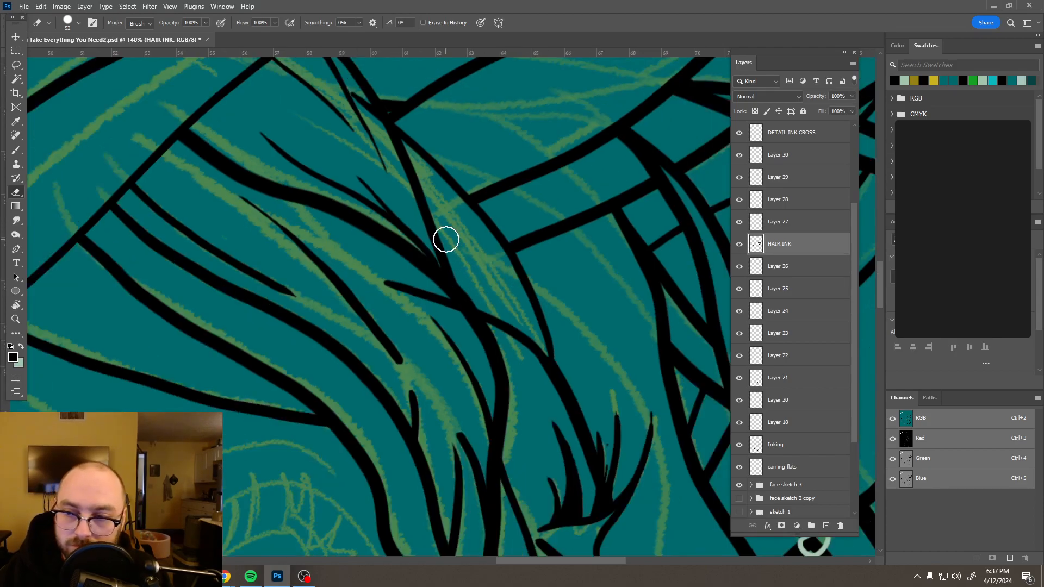
scroll(446, 239, "down", 12)
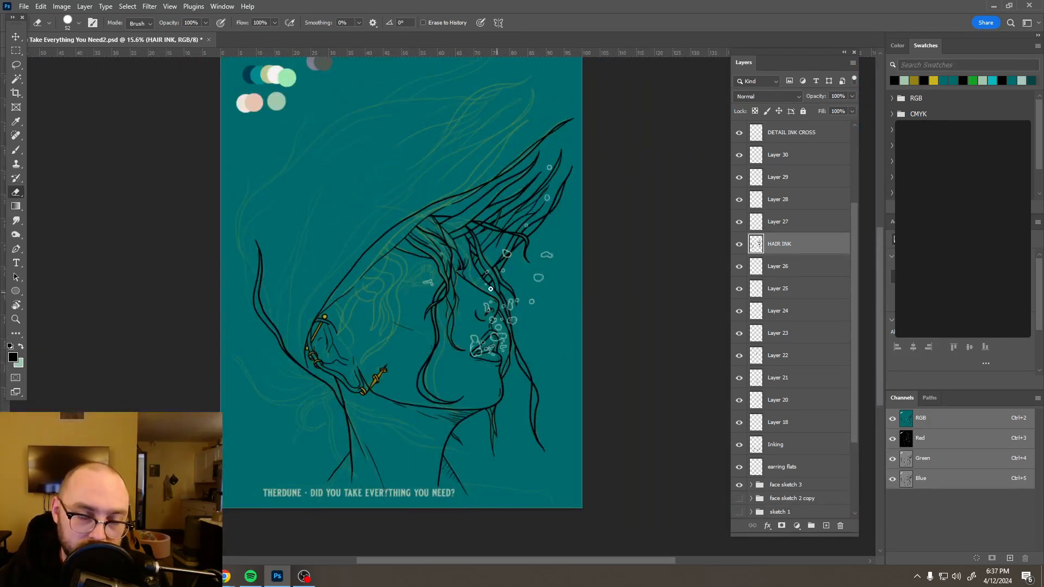
scroll(490, 288, "down", 3)
- Add a new layer above Layer 30 and ready the Brush for inking inside the forehead lock
scroll(480, 281, "up", 6)
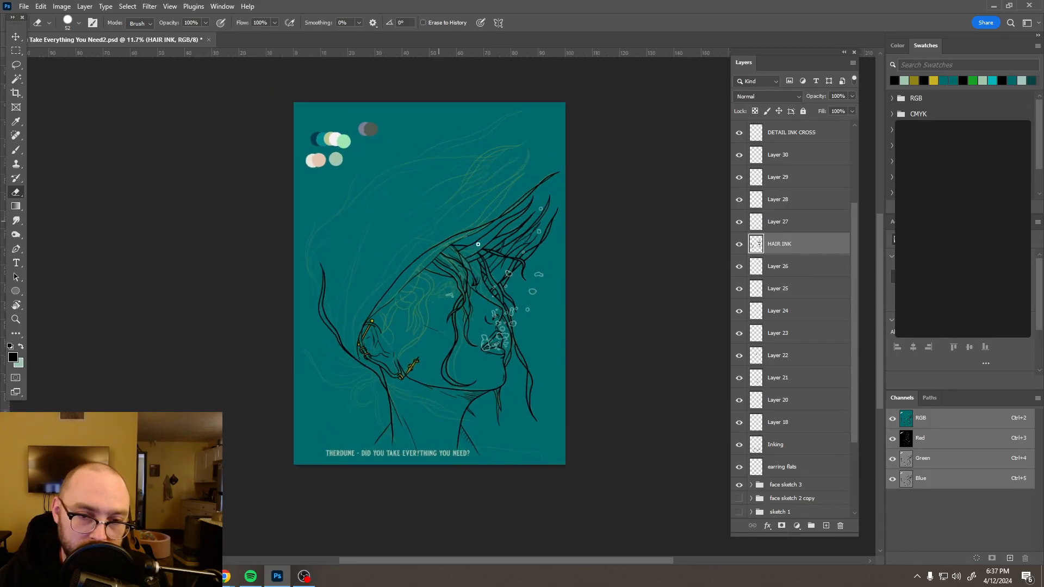
scroll(476, 287, "up", 4)
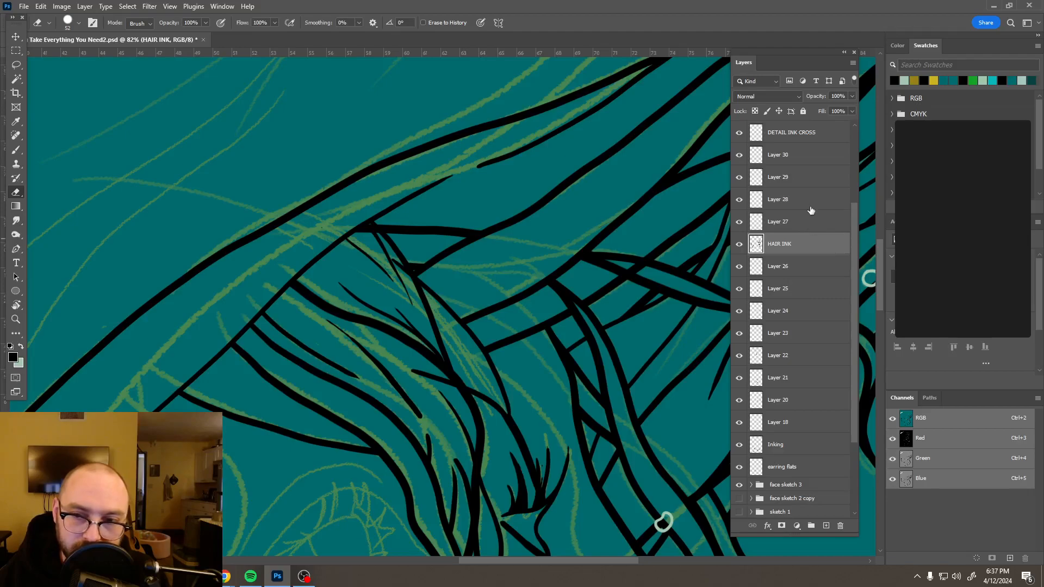
left_click(805, 155)
left_click(827, 526)
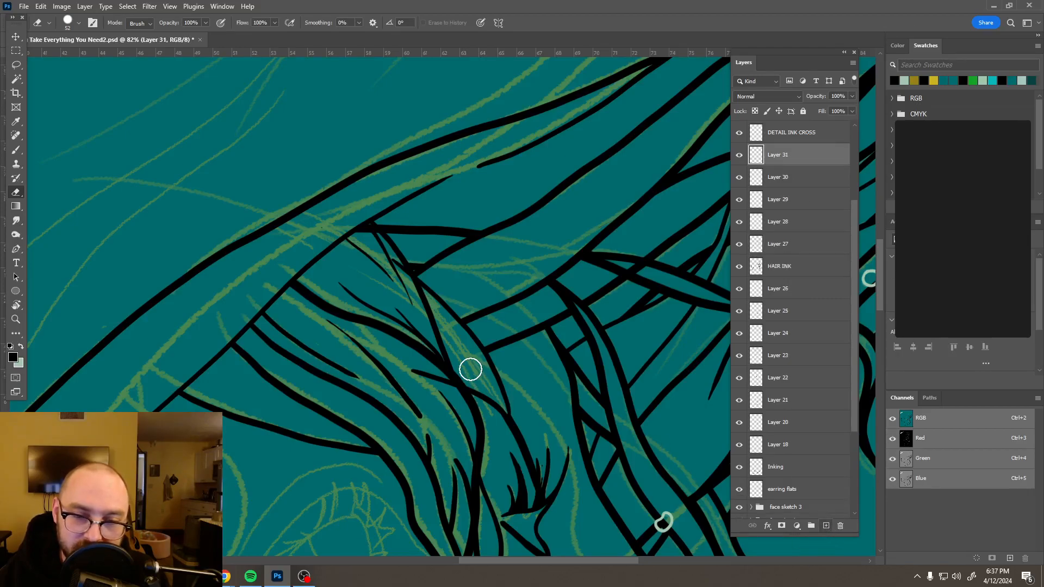
scroll(474, 367, "up", 2)
key("b")
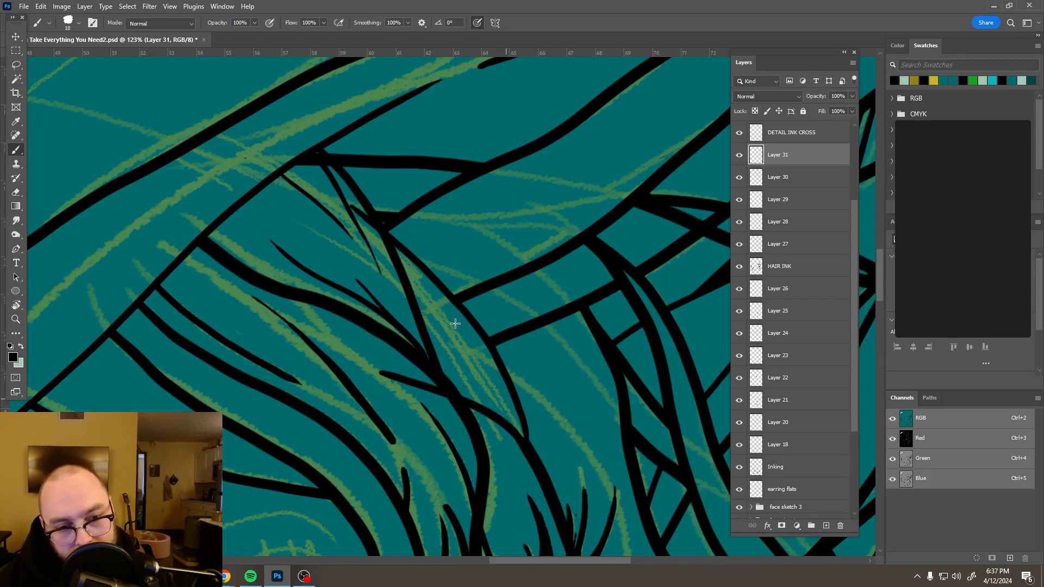
- On Layer 31, ink thin detail strands along the inside of the forehead lock, redoing the stroke that misses
left_click_drag(519, 427, 468, 339)
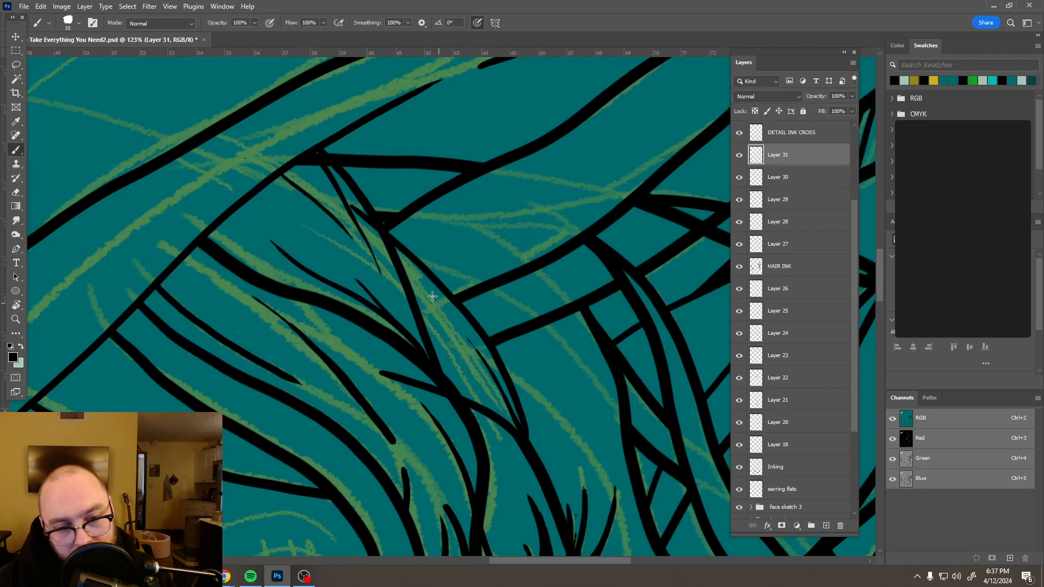
left_click_drag(502, 419, 442, 319)
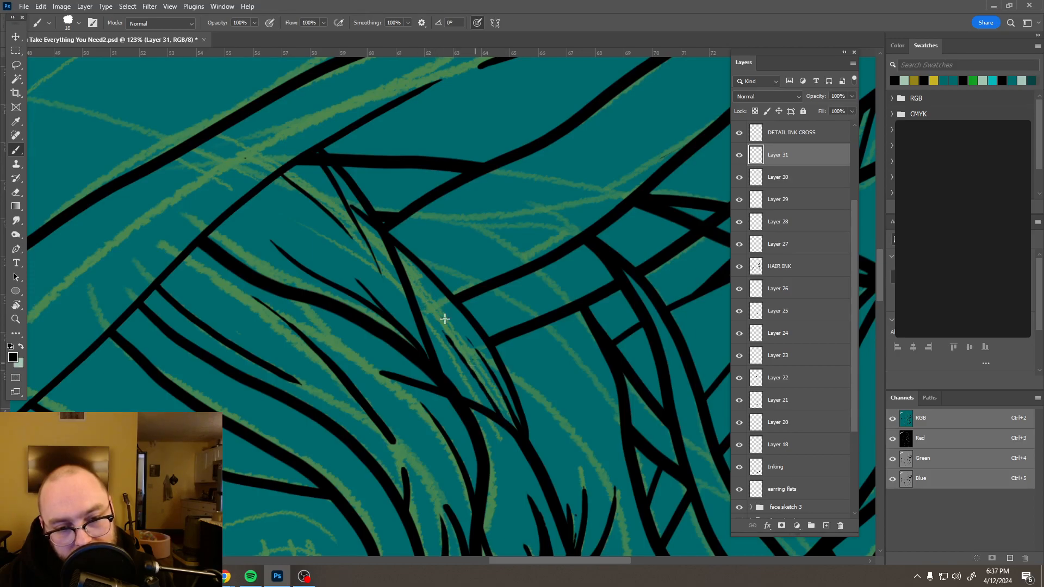
key("ctrl+z")
left_click_drag(396, 257, 456, 328)
- On Layer 31, ink a thin strand running down from the lower crossing strand toward the eyebrow, replacing the first attempt
scroll(485, 310, "down", 5)
scroll(486, 310, "down", 6)
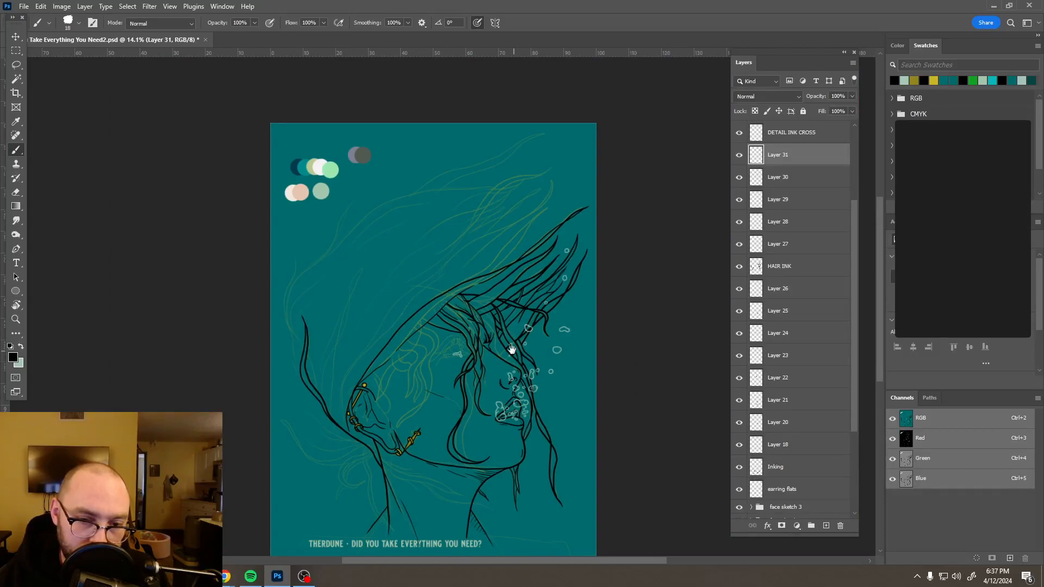
scroll(490, 266, "up", 2)
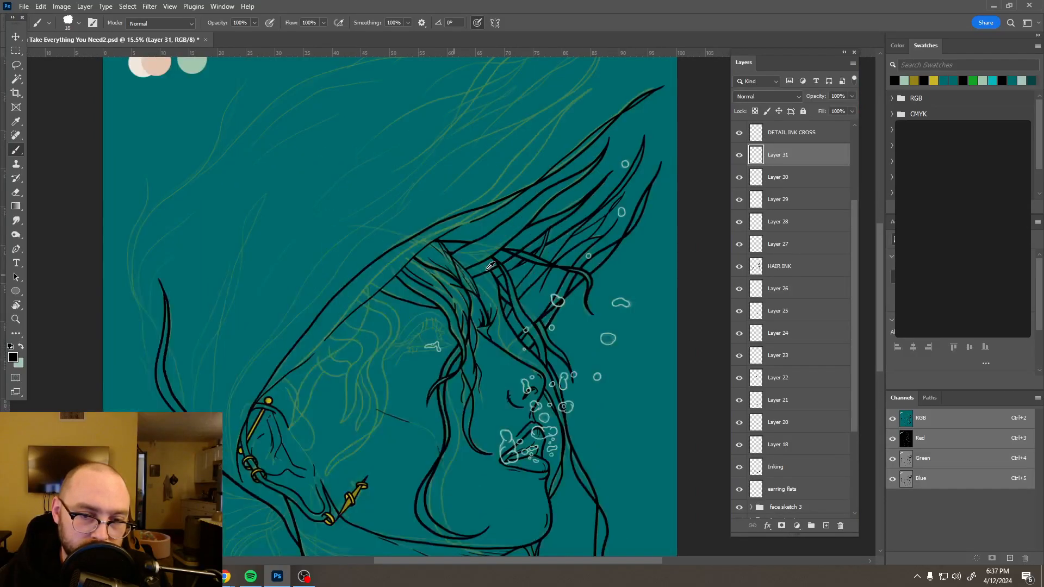
scroll(490, 266, "up", 2)
scroll(486, 275, "up", 2)
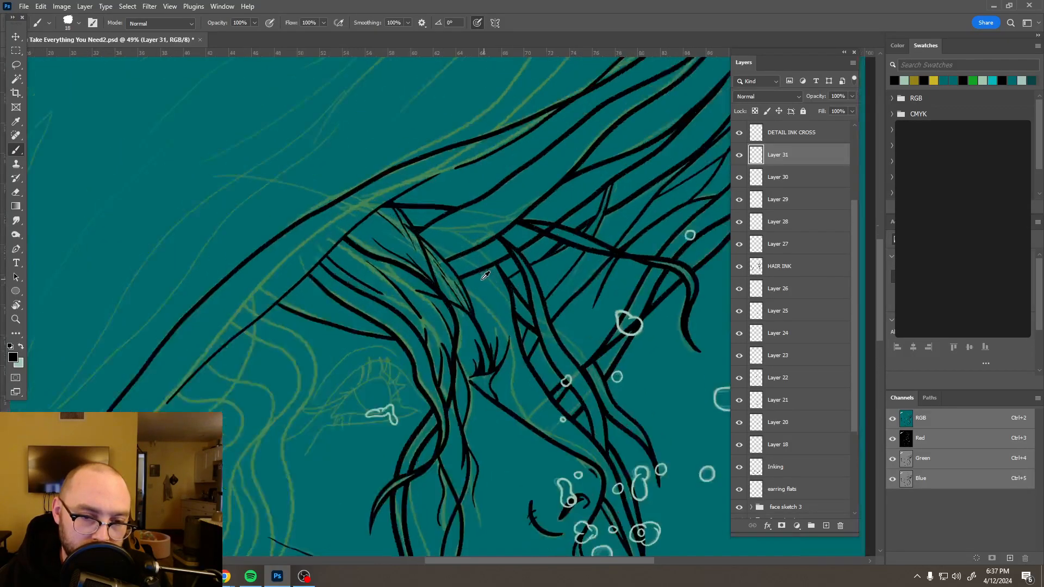
scroll(485, 276, "up", 2)
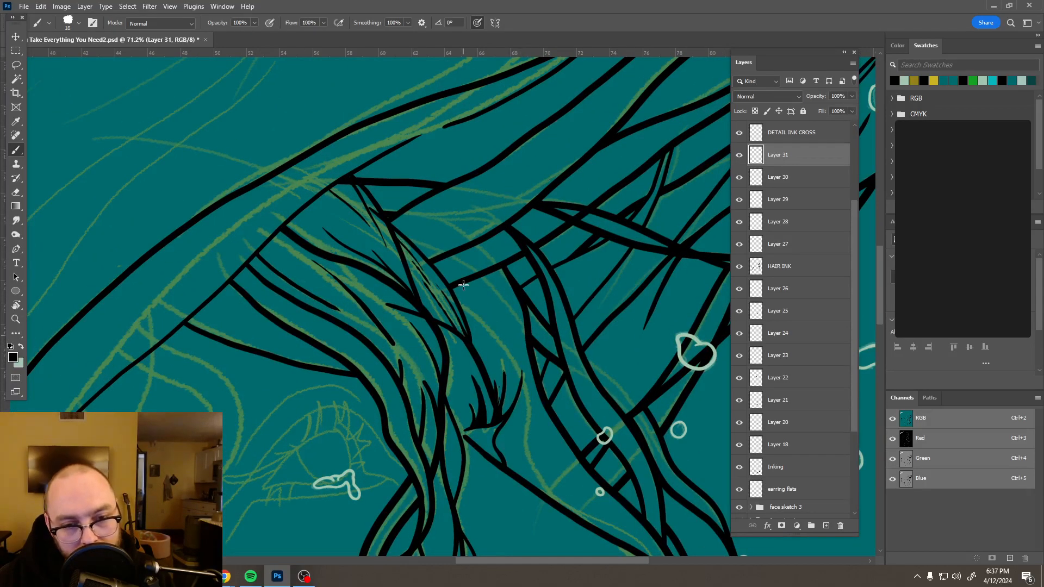
left_click_drag(467, 279, 474, 295)
left_click_drag(490, 330, 487, 408)
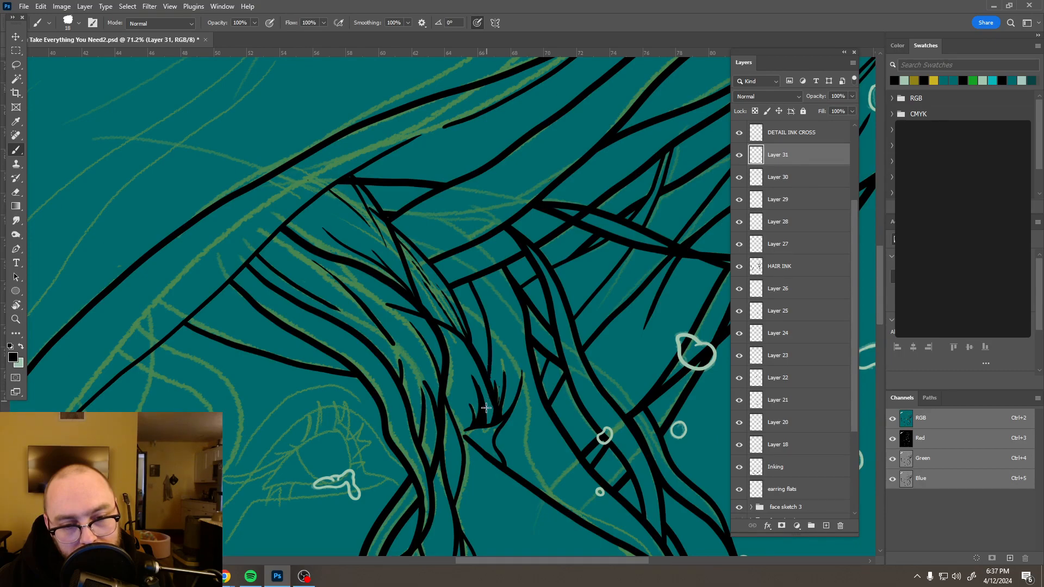
key("ctrl+z")
left_click_drag(466, 285, 490, 409)
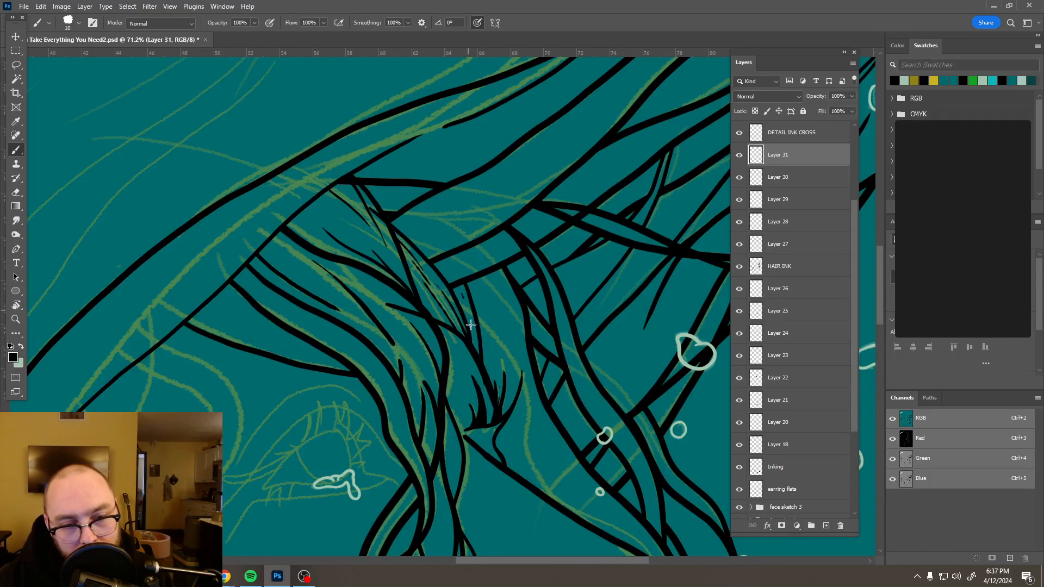
- Hide the face sketch 3 group to examine the inked hair without the sketch, and show the group again
scroll(460, 323, "down", 6)
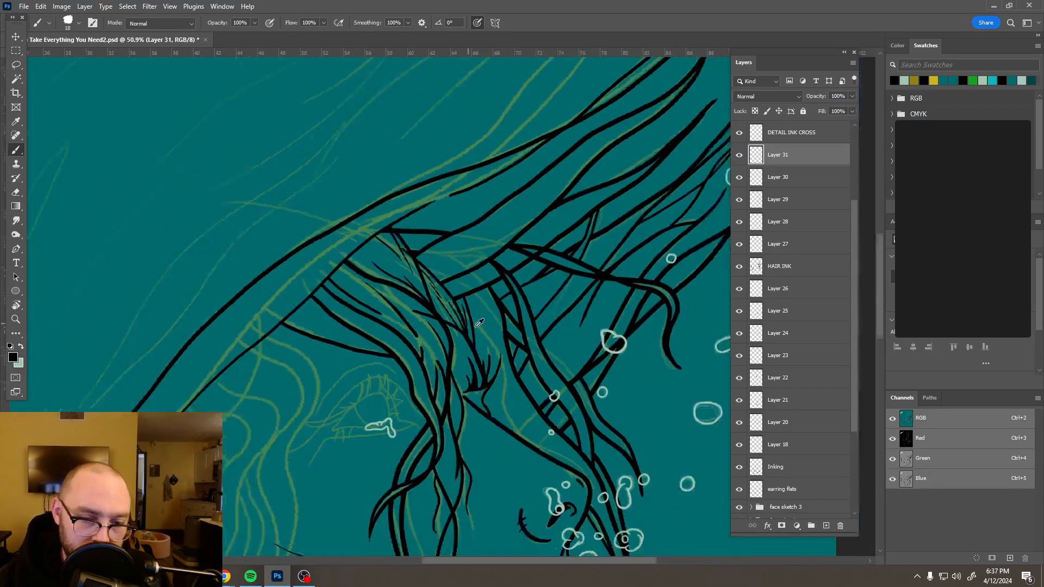
left_click_drag(492, 335, 492, 295)
scroll(486, 278, "up", 4)
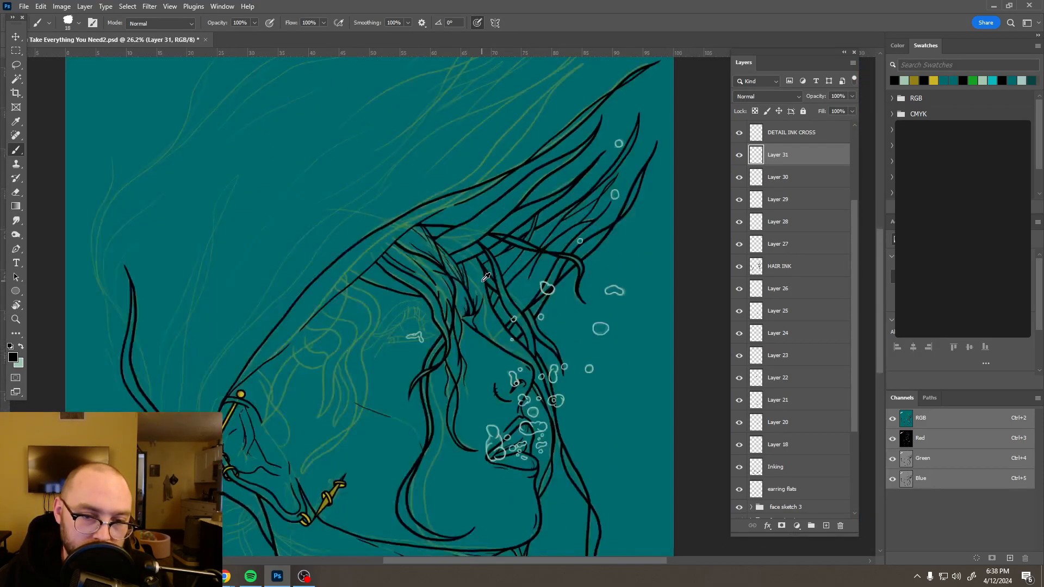
scroll(483, 280, "down", 3)
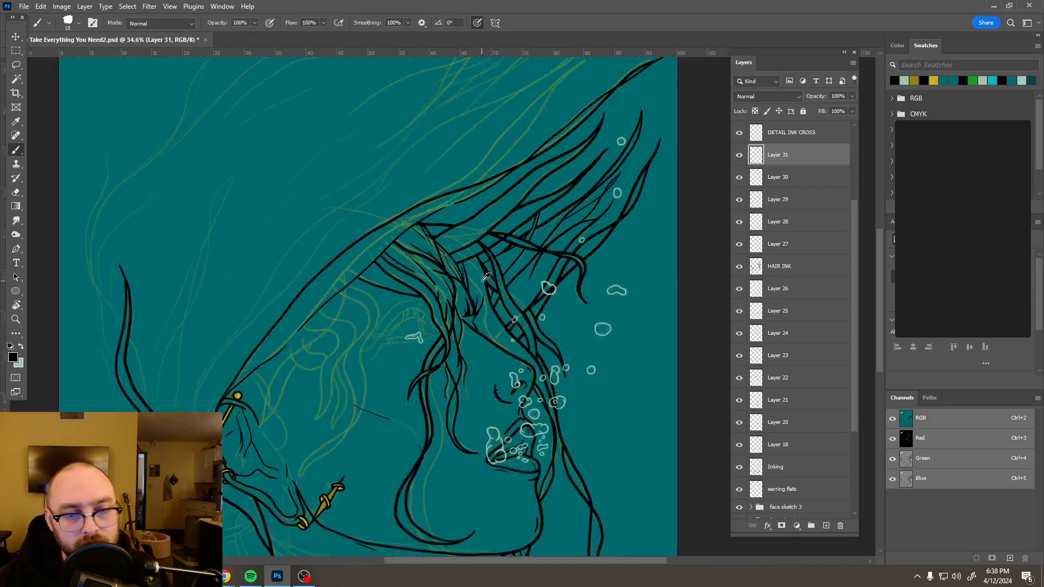
scroll(485, 279, "down", 2)
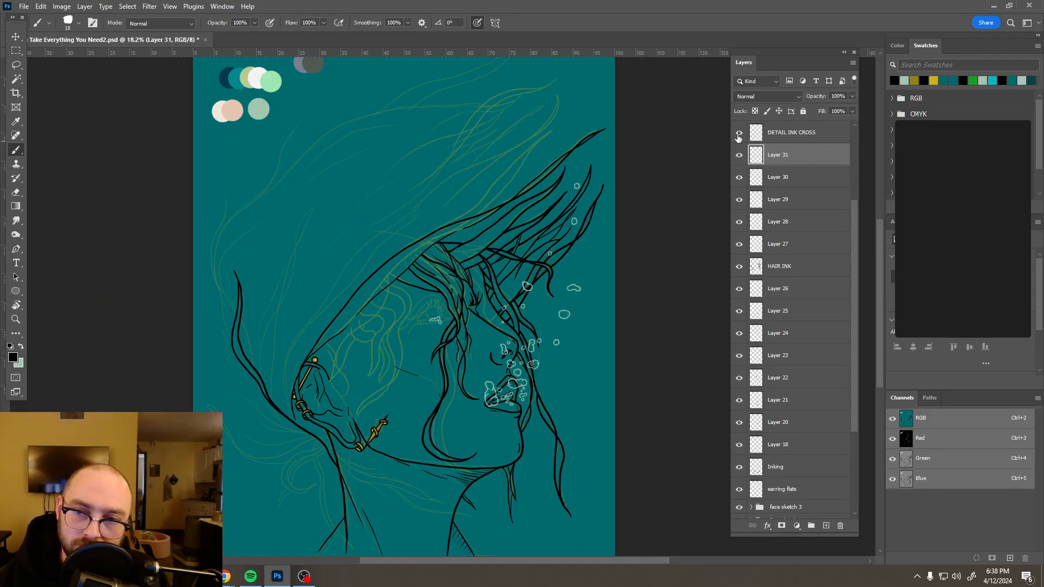
left_click(739, 512)
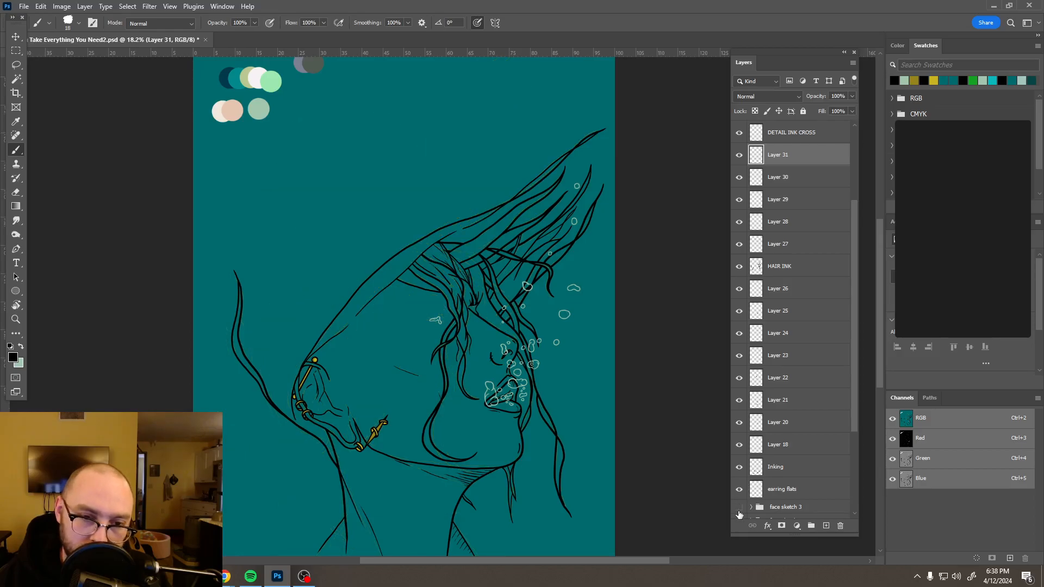
scroll(484, 265, "down", 2)
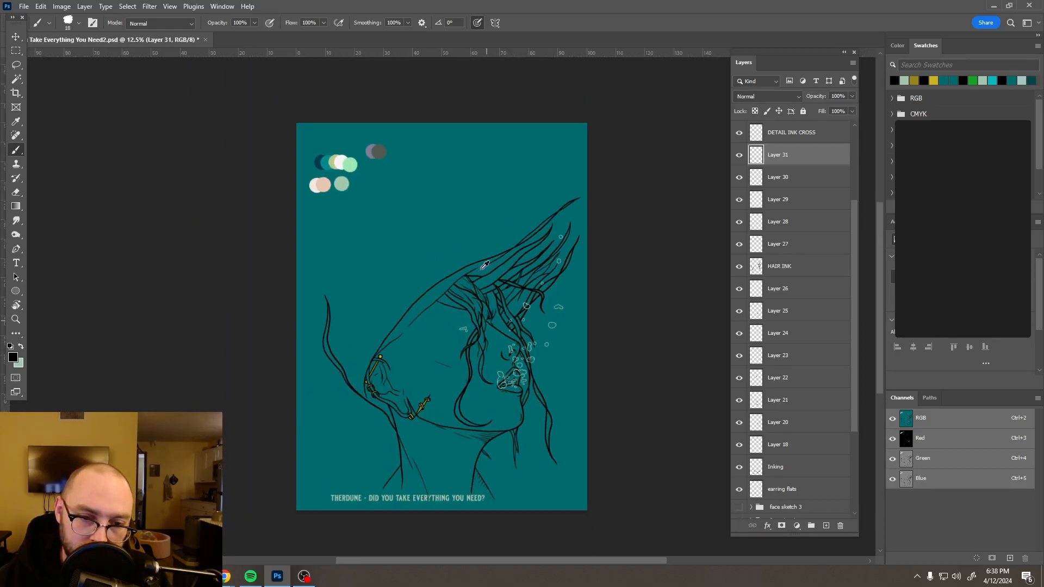
scroll(484, 265, "up", 4)
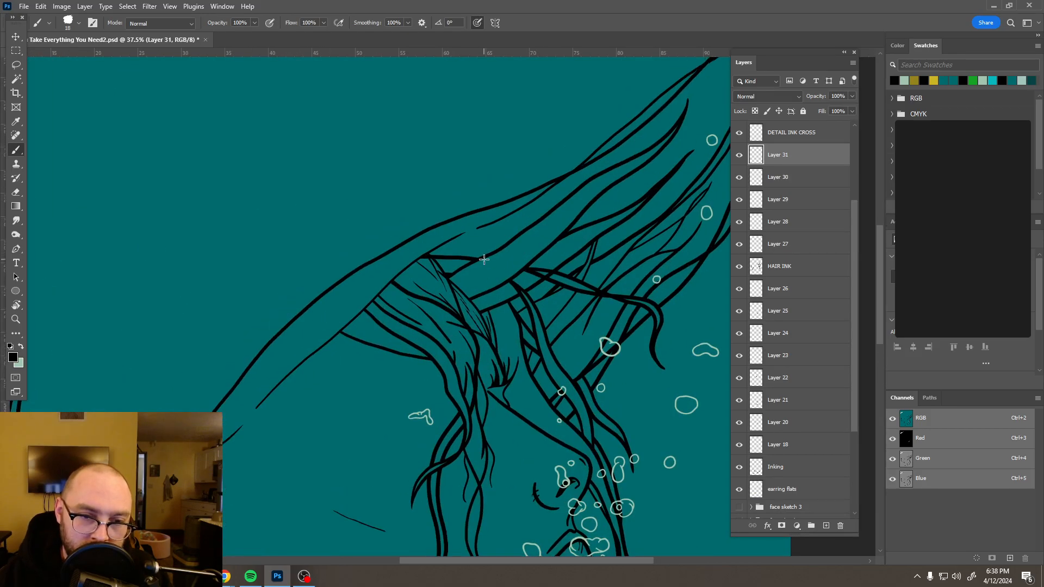
scroll(484, 260, "up", 1)
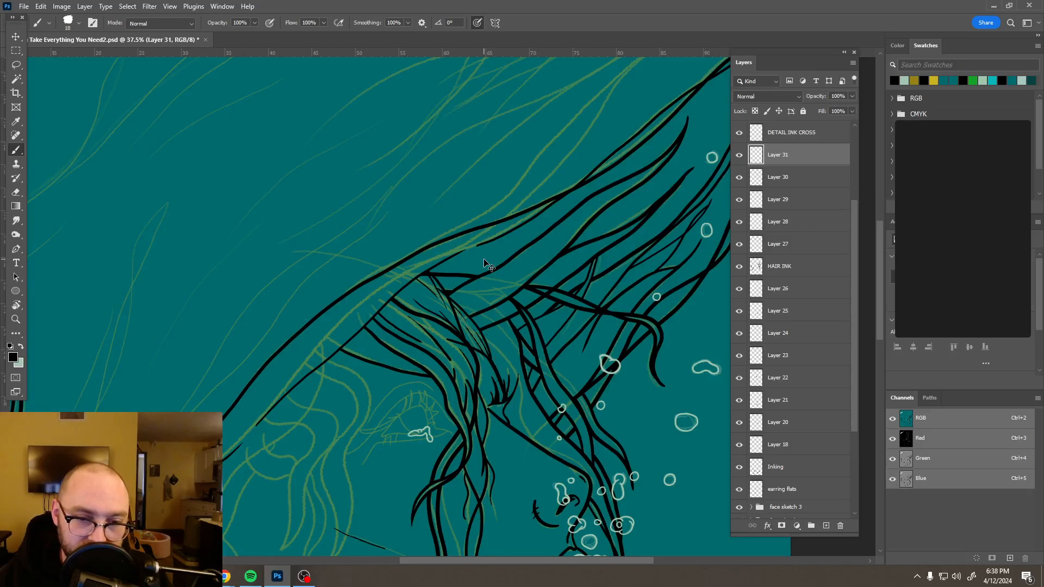
- Undo the recent forehead inking and erasing back to the state before Layer 30 was added
key("ctrl+z")
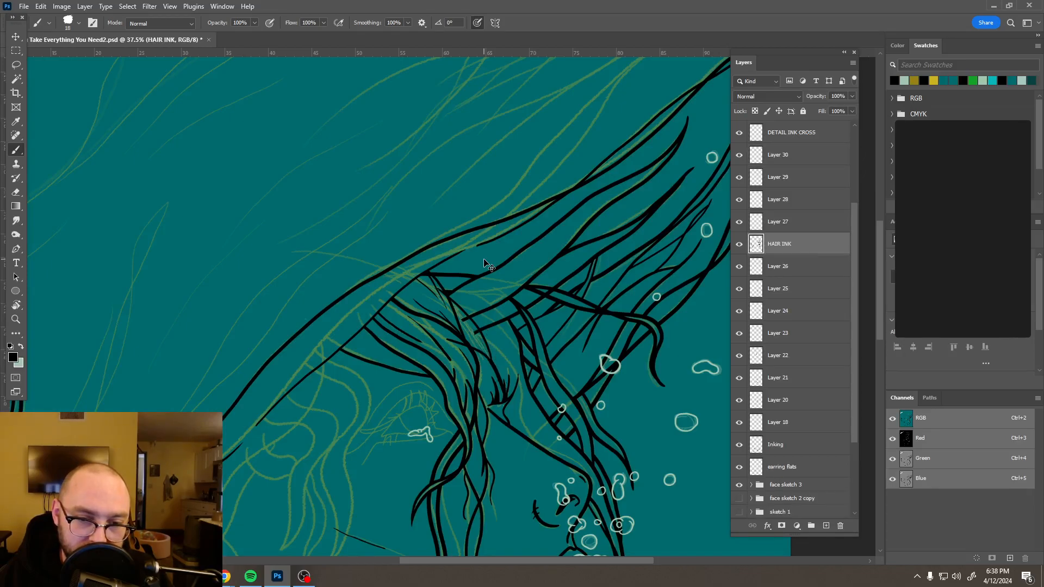
key("ctrl+z")
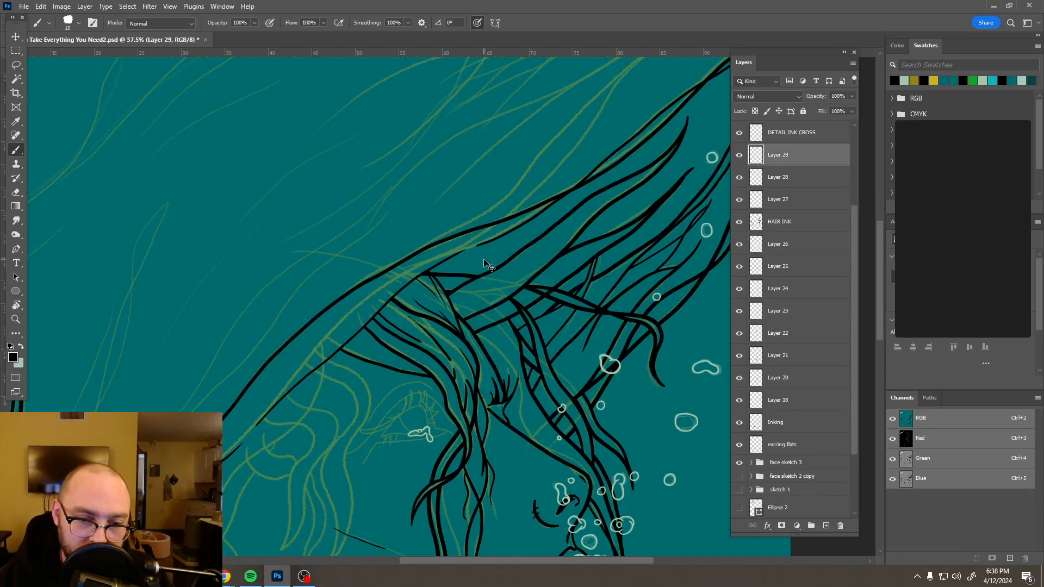
scroll(514, 299, "down", 5)
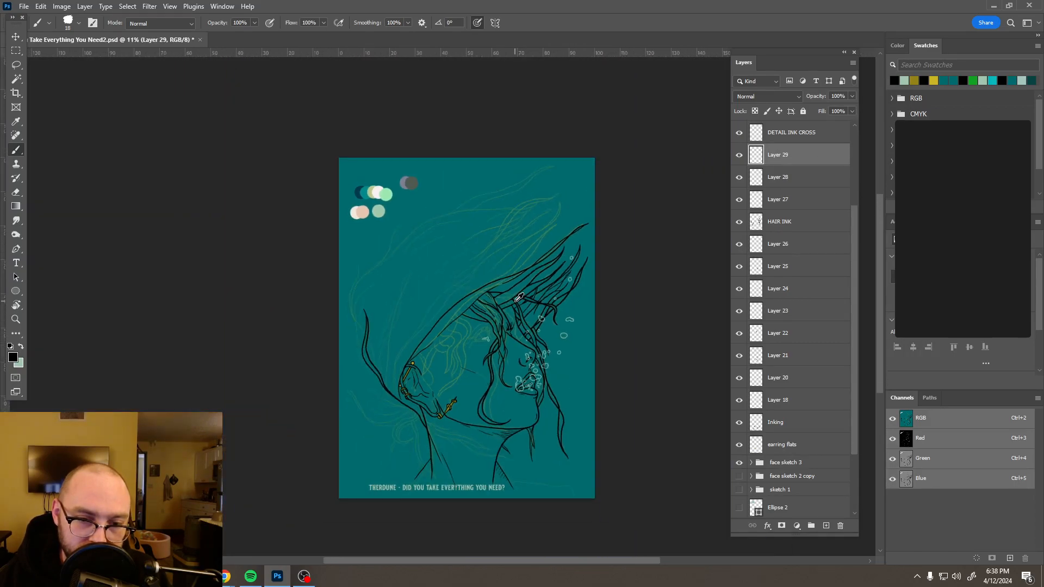
scroll(514, 302, "up", 5)
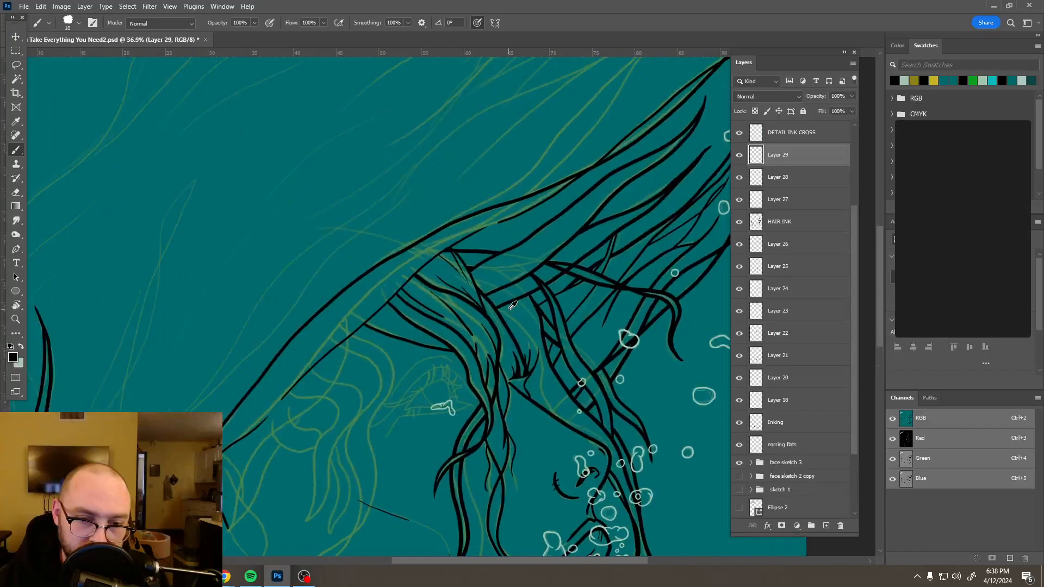
scroll(512, 305, "up", 3)
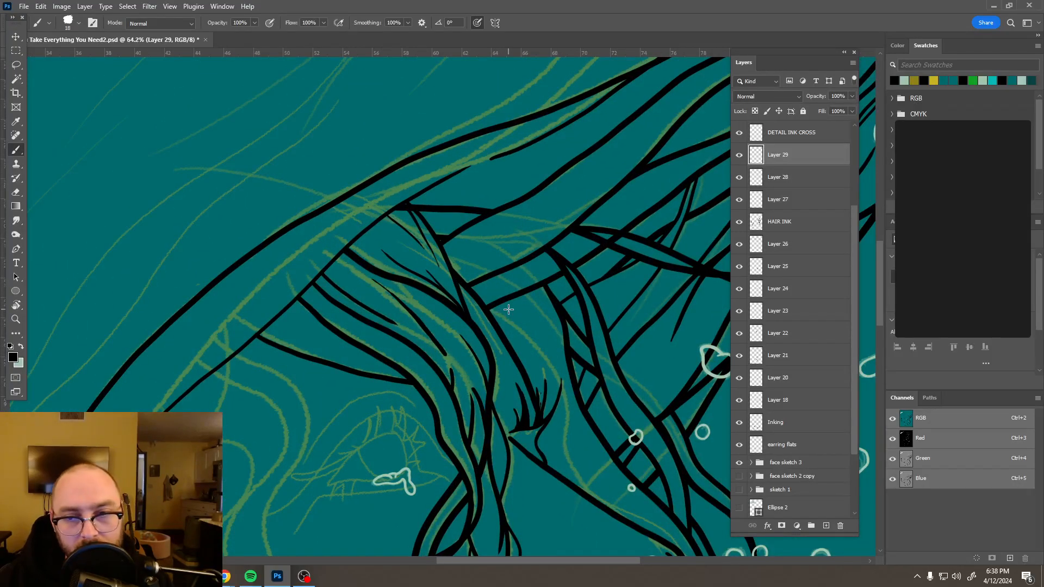
- Add a new layer above Layer 29 and try inking thin curved strands across the forehead locks toward the eyebrow
left_click(826, 526)
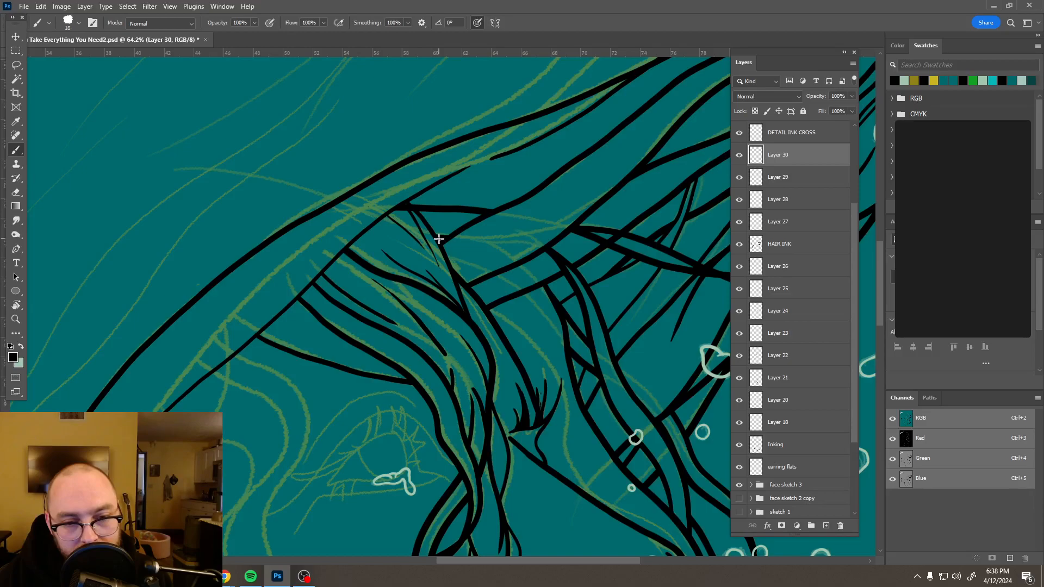
mouse_move(440, 239)
left_mouse_down()
mouse_move(498, 283)
mouse_move(565, 371)
left_mouse_up()
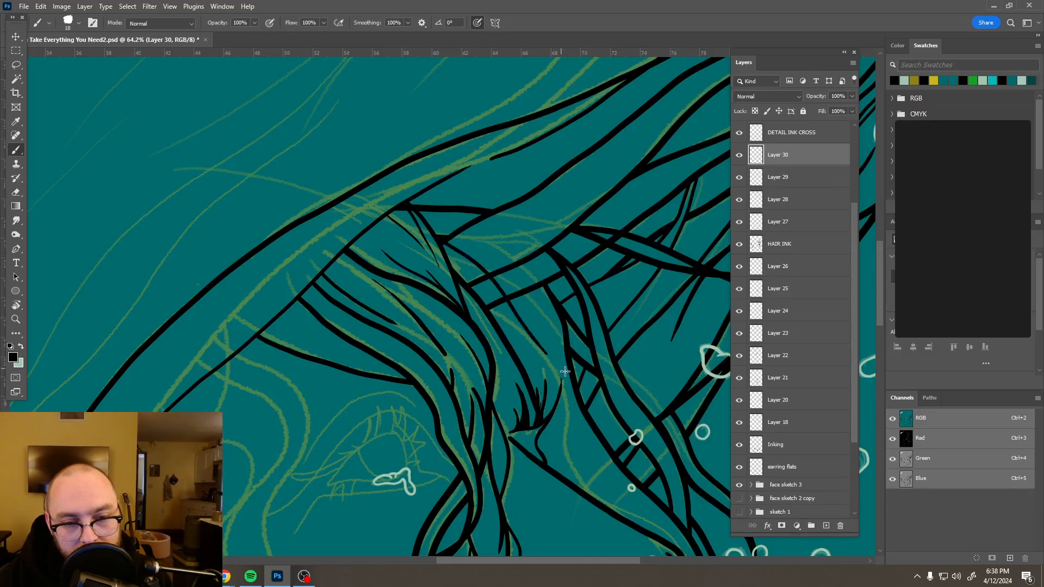
left_click_drag(468, 297, 548, 357)
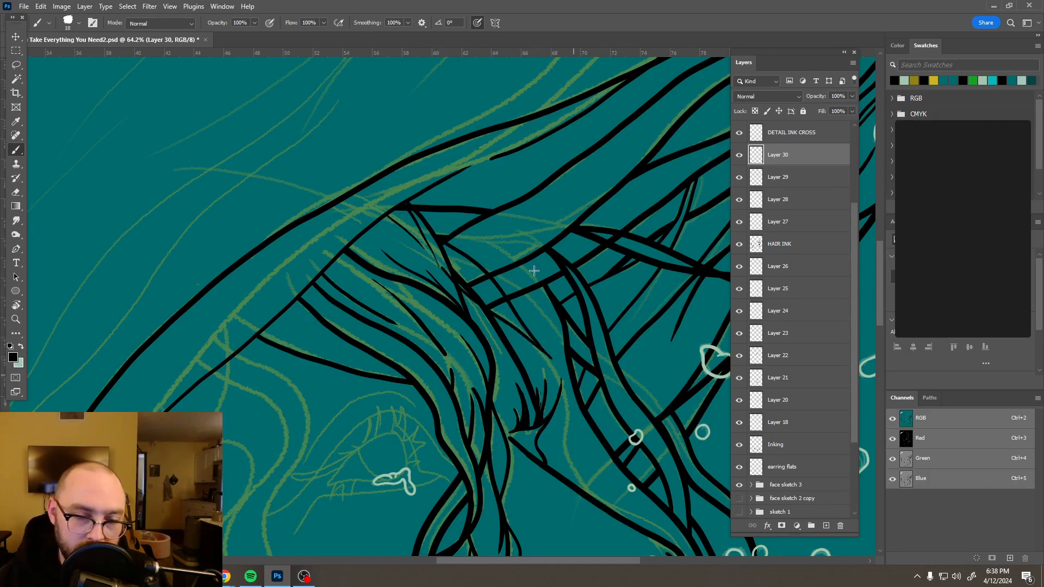
- On Layer 30, extend the lower crossing strand to the thick forehead lock and erase the part that overshoots it
scroll(538, 271, "down", 6)
scroll(544, 274, "up", 3)
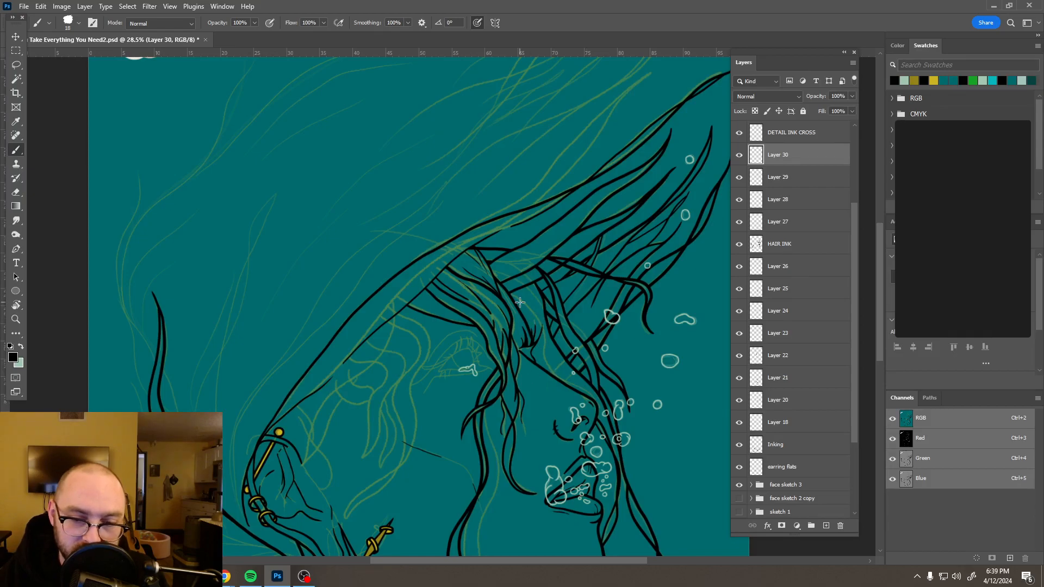
scroll(523, 302, "down", 5)
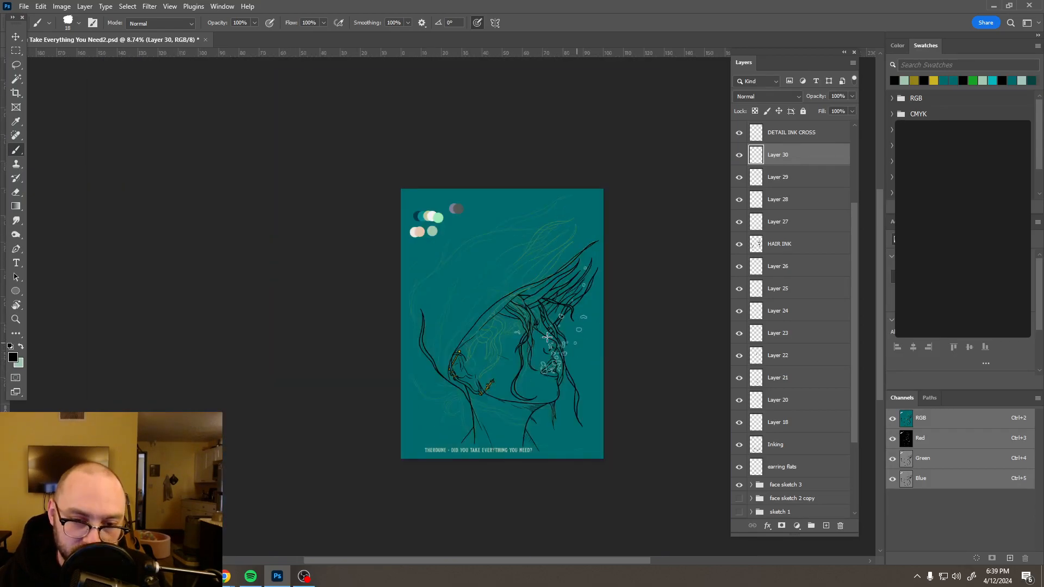
scroll(547, 337, "up", 5)
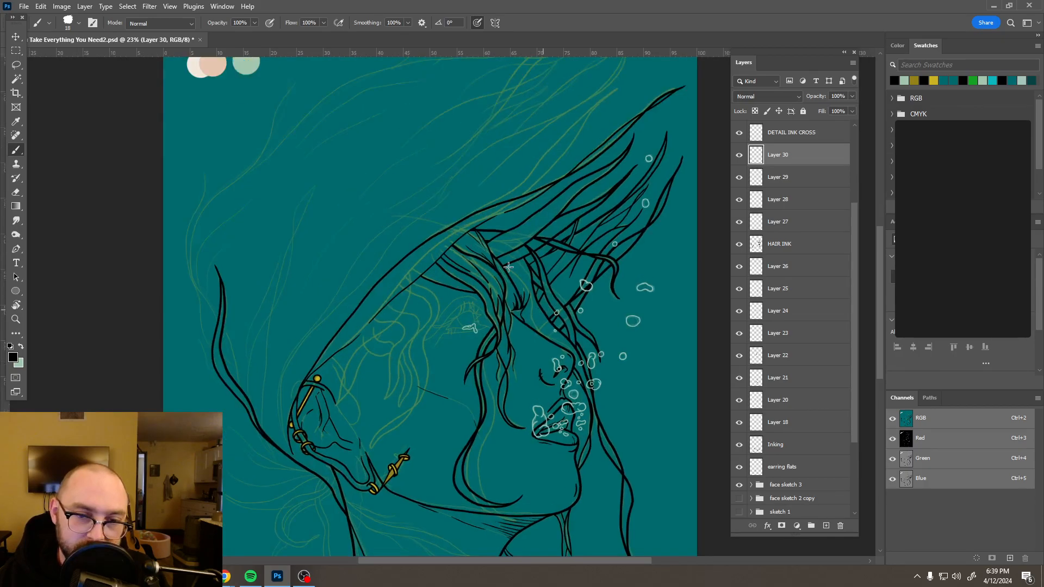
scroll(510, 258, "up", 4)
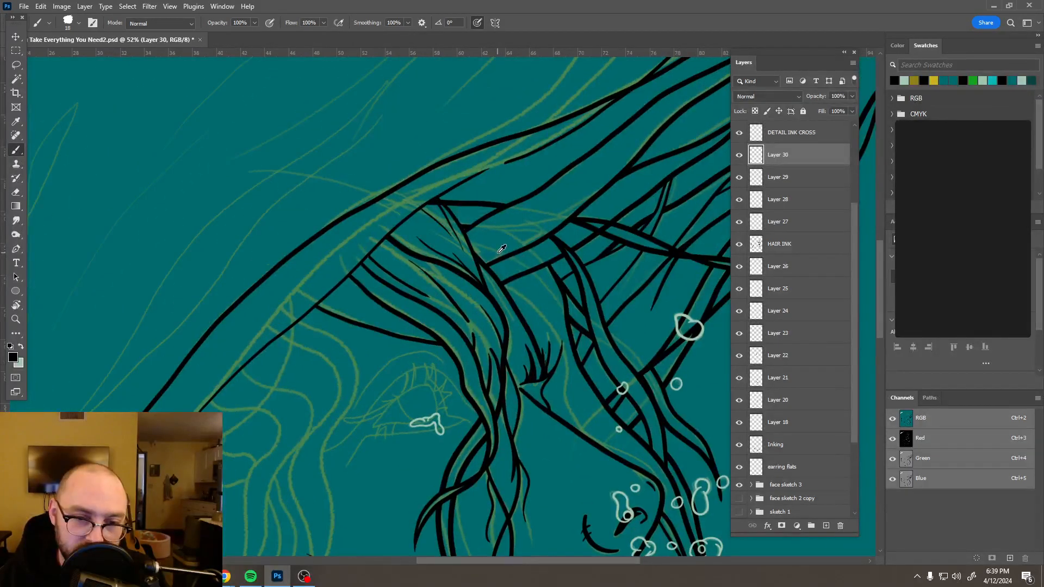
scroll(501, 248, "up", 1)
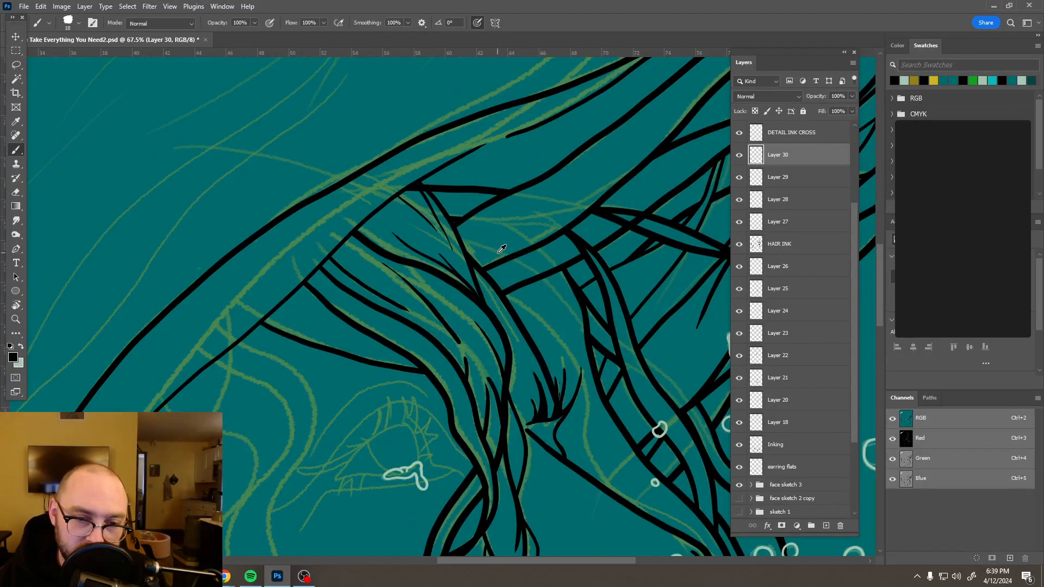
scroll(501, 248, "up", 1)
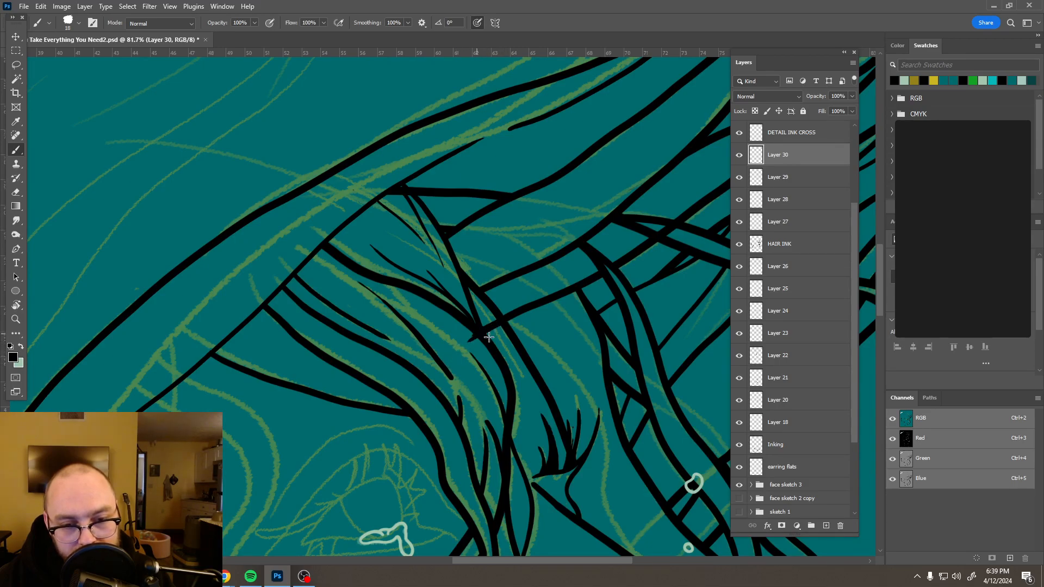
key("e")
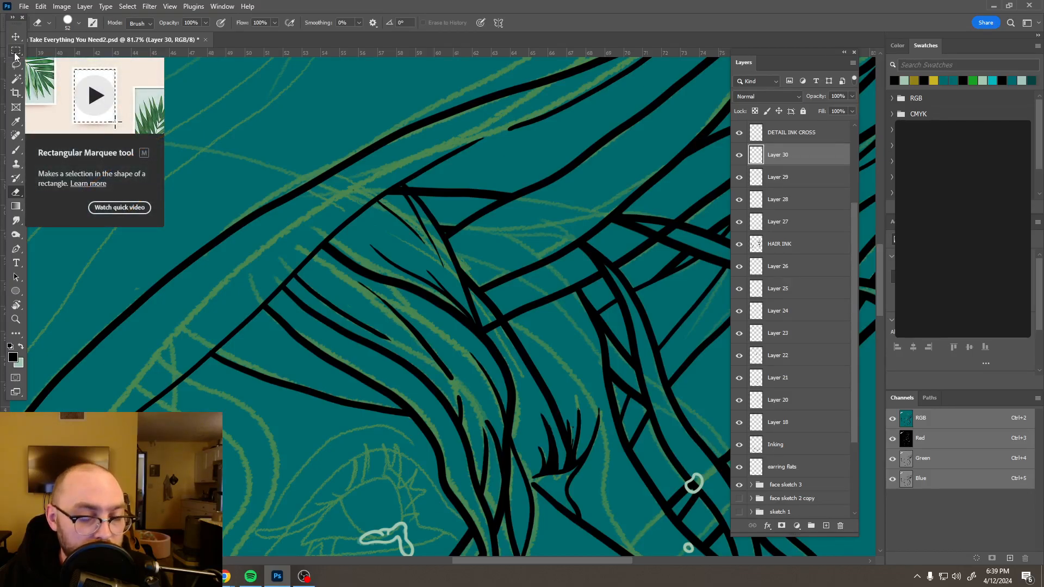
- On Layer 30, extend the end of the upper crossing strand into the forehead lock and erase the excess past the lock's edge
key("b")
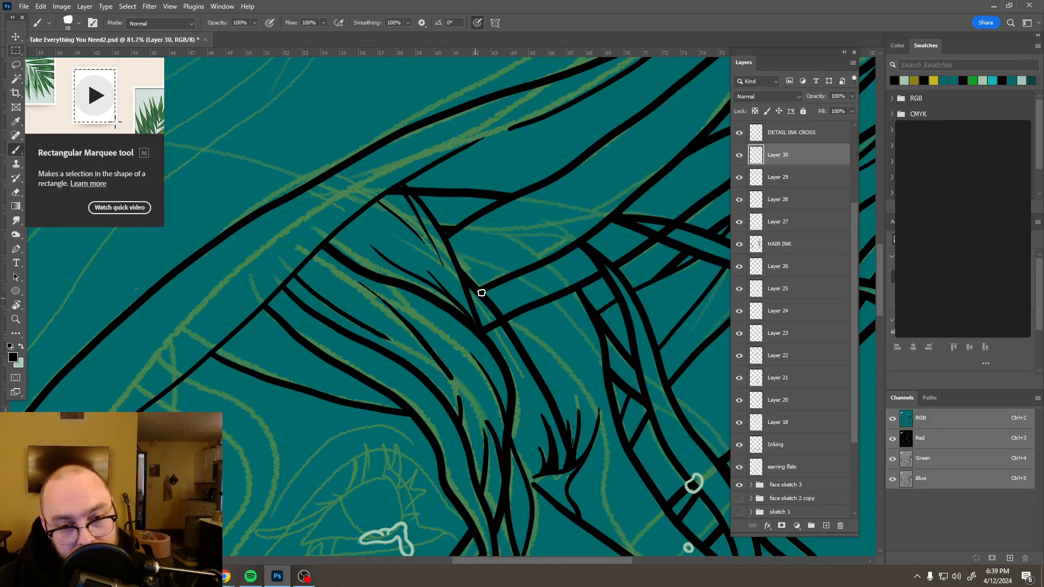
left_click_drag(449, 308, 466, 296)
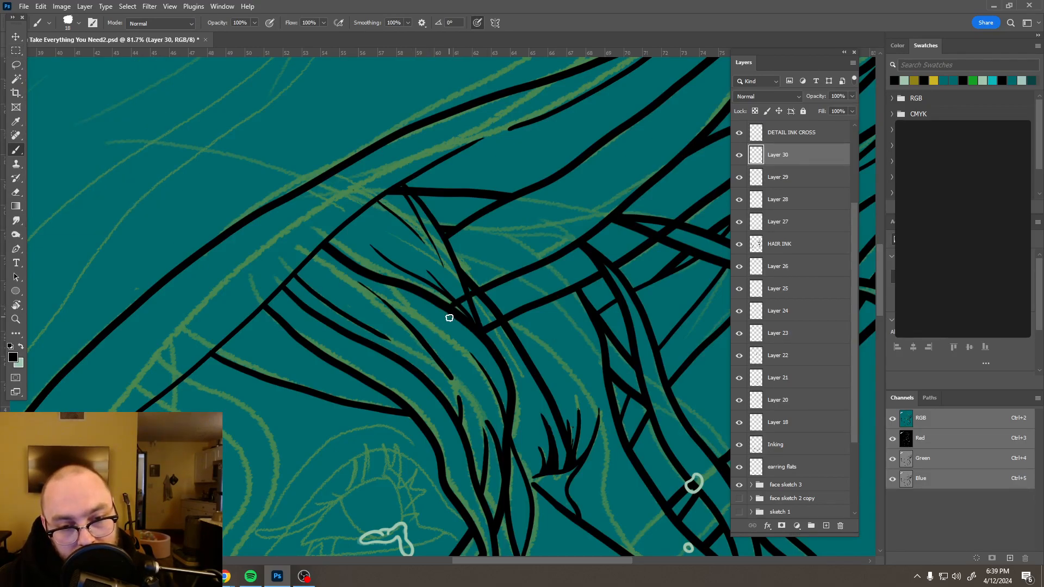
key("e")
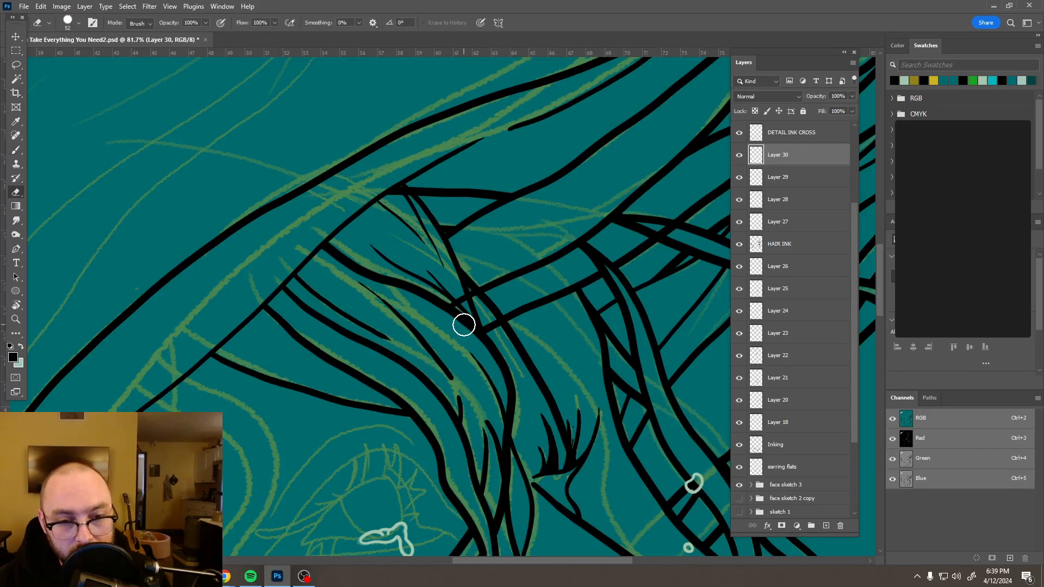
left_click(465, 297)
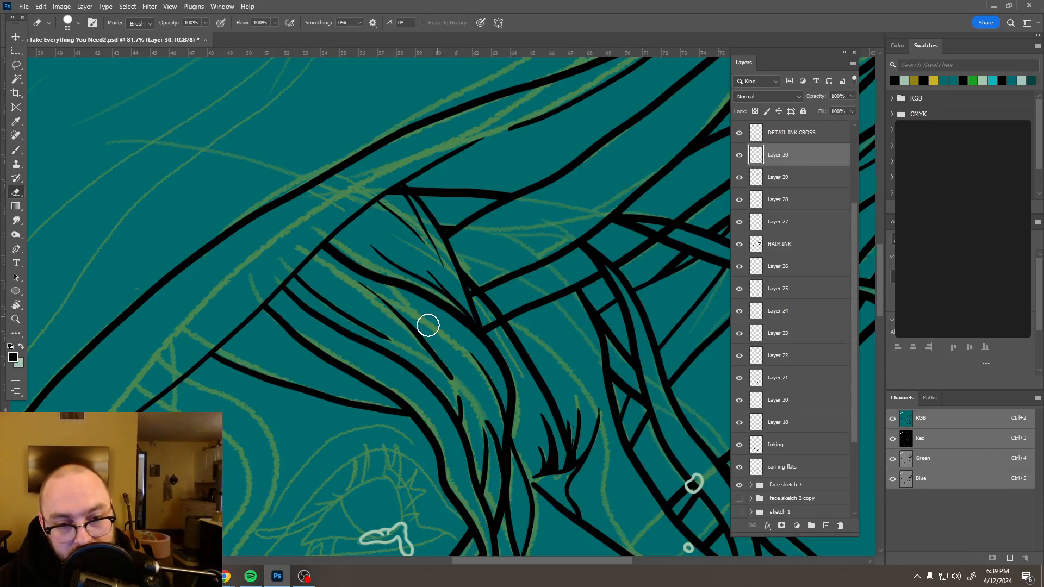
- On the Inking layer, try erasing the thick forehead lock's outline between the two crossing strands
left_click(794, 454)
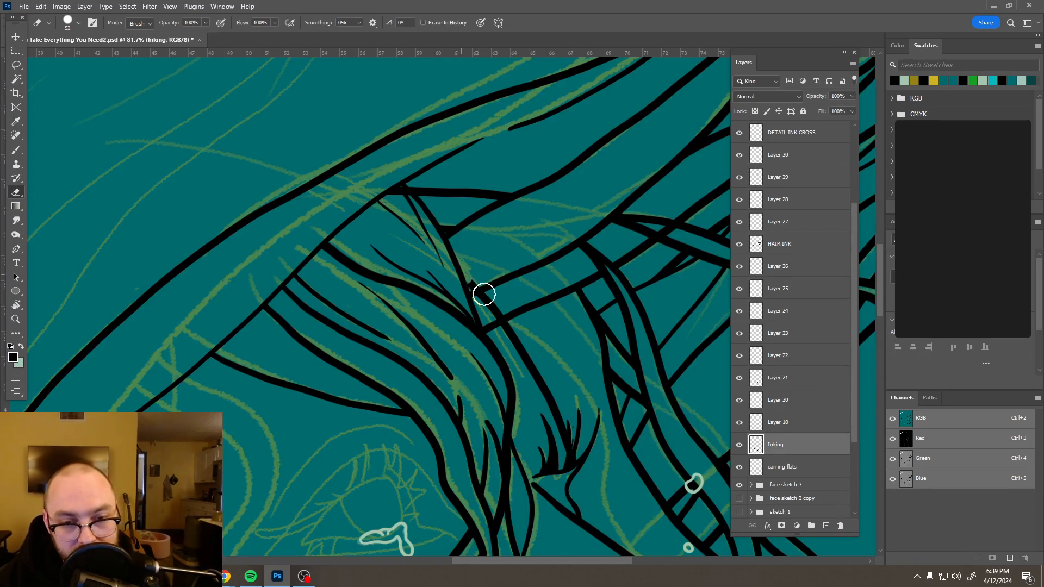
left_click(495, 308)
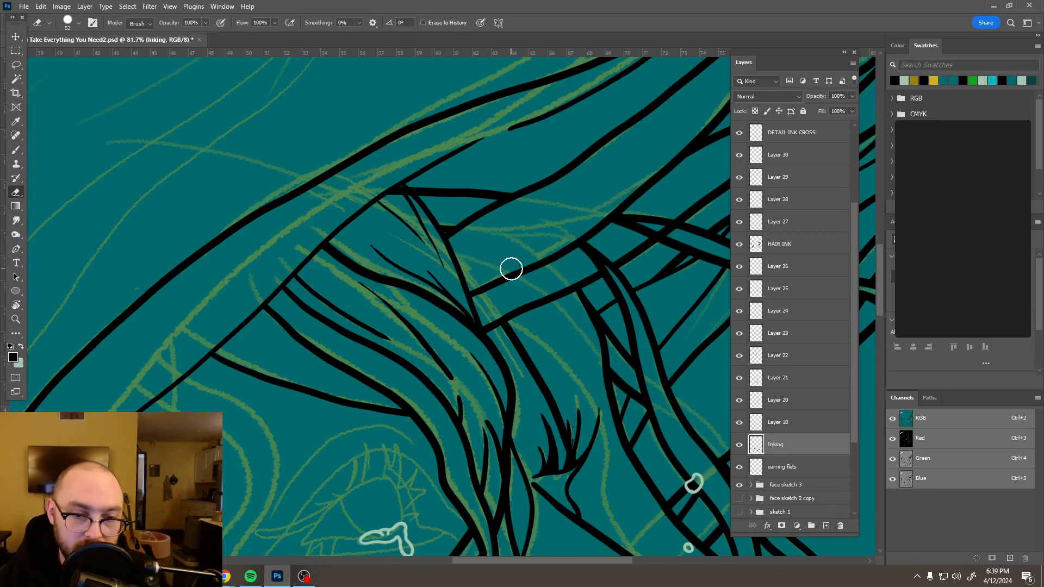
scroll(514, 291, "up", 5)
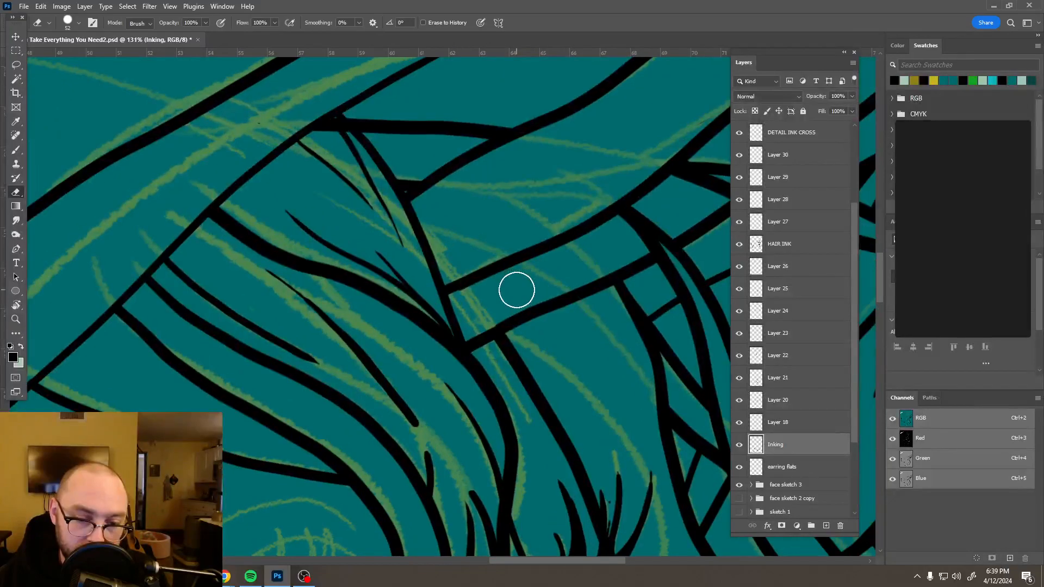
key("b")
left_click_drag(517, 290, 510, 297)
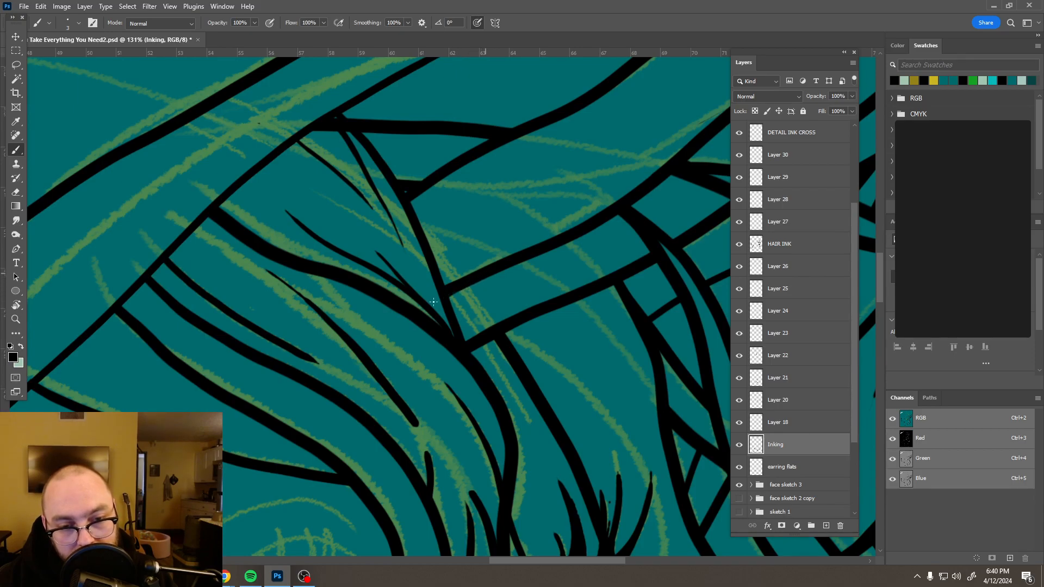
scroll(430, 209, "down", 5)
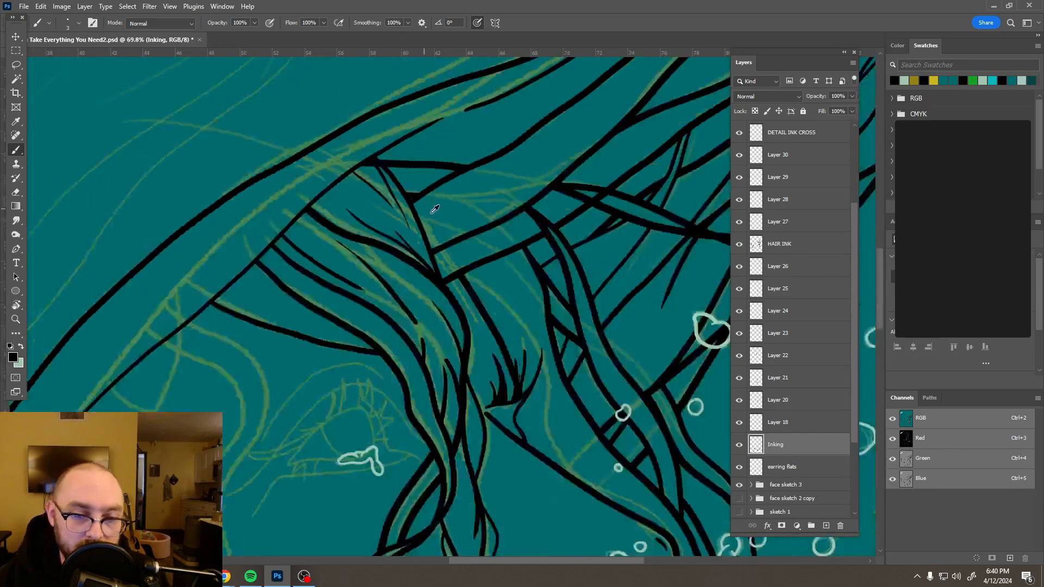
scroll(439, 211, "down", 4)
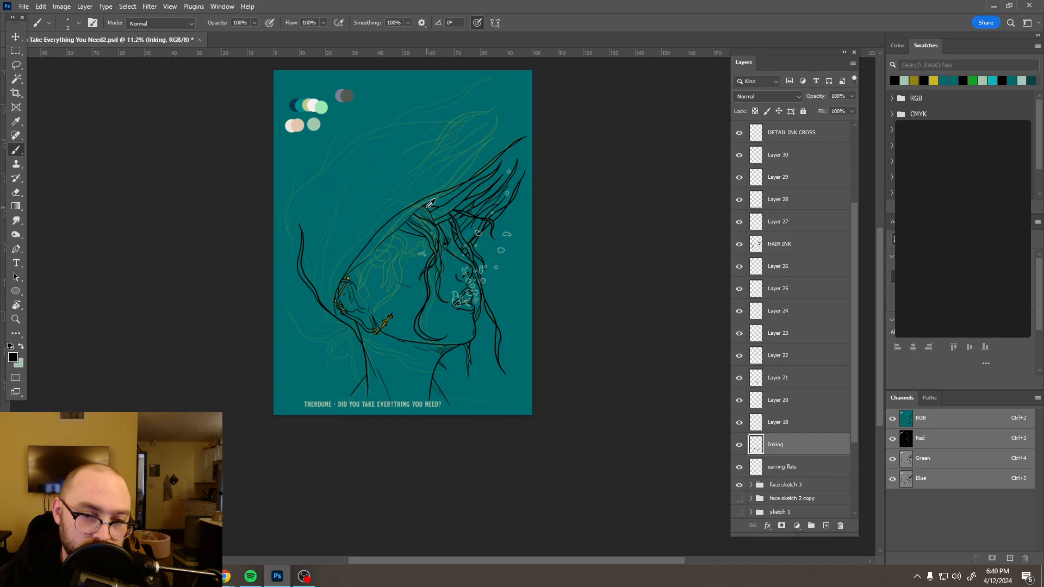
scroll(431, 202, "up", 2)
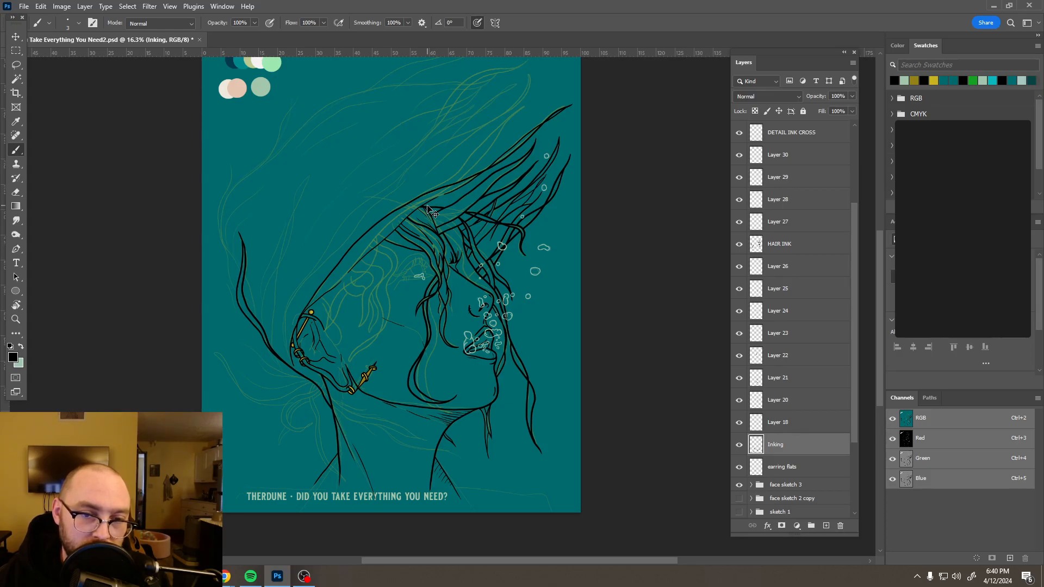
scroll(435, 210, "up", 5)
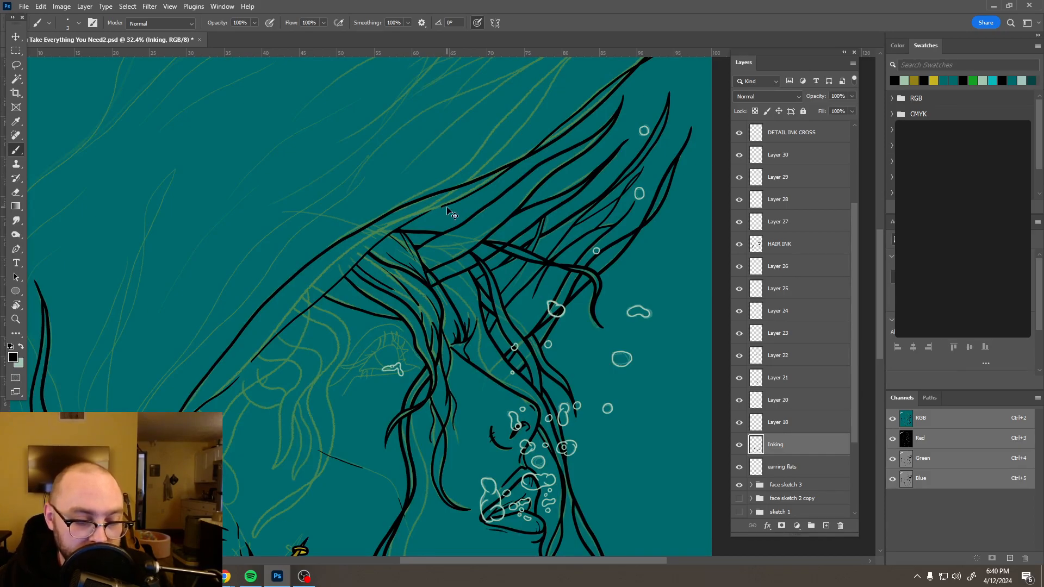
- Undo the erasing on the Inking layer and return to the Layer 30 state with the untrimmed crossing-strand ends
left_click(61, 7)
mouse_move(41, 6)
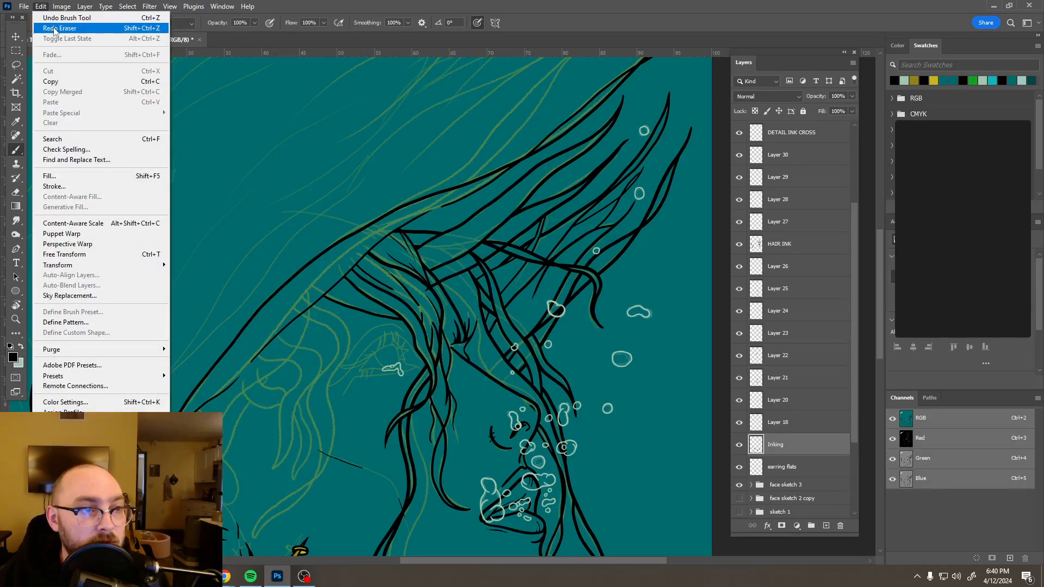
left_click(58, 20)
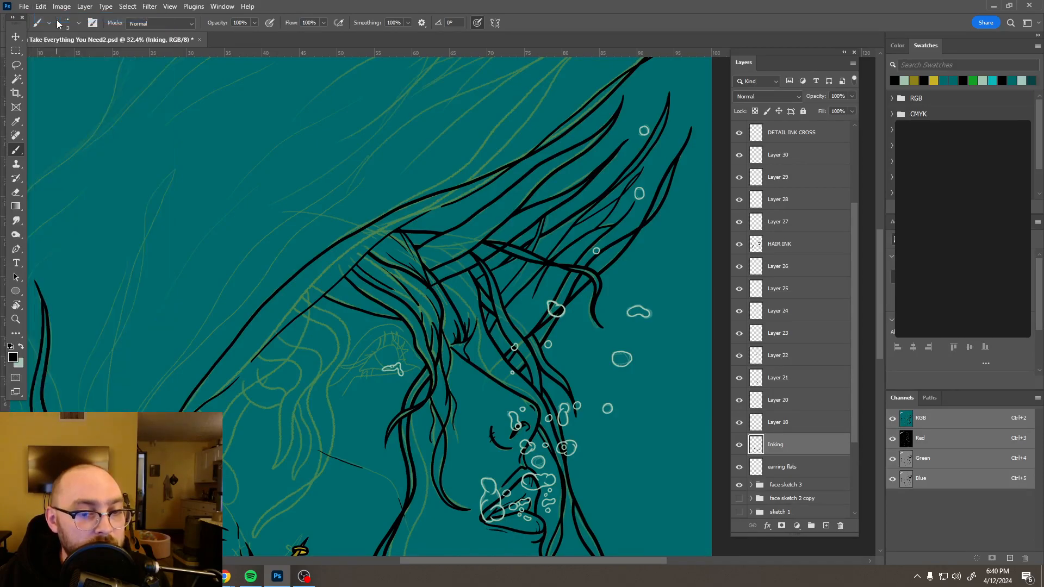
scroll(444, 262, "up", 5)
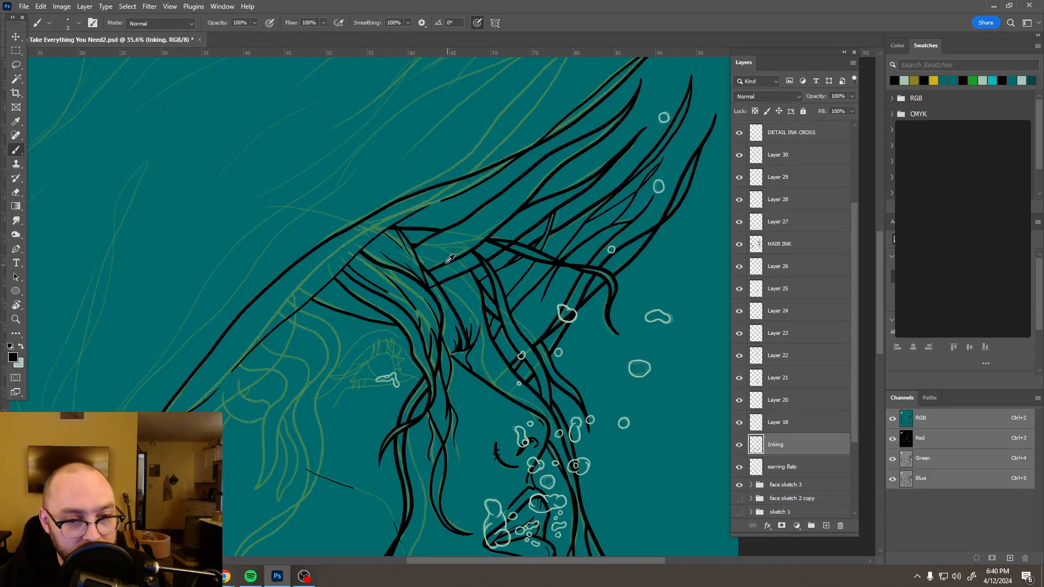
scroll(444, 262, "up", 1)
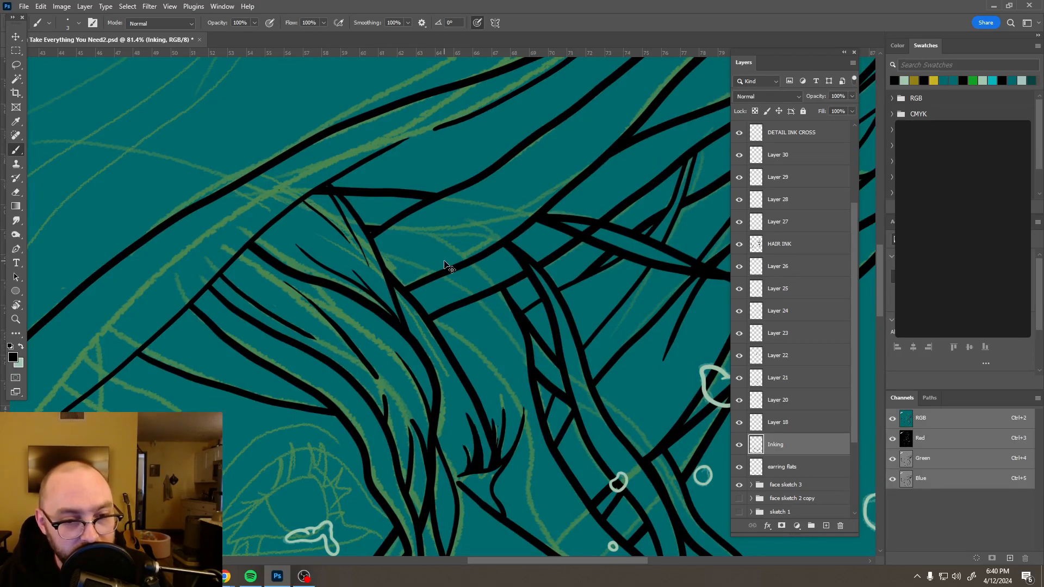
key("ctrl+z")
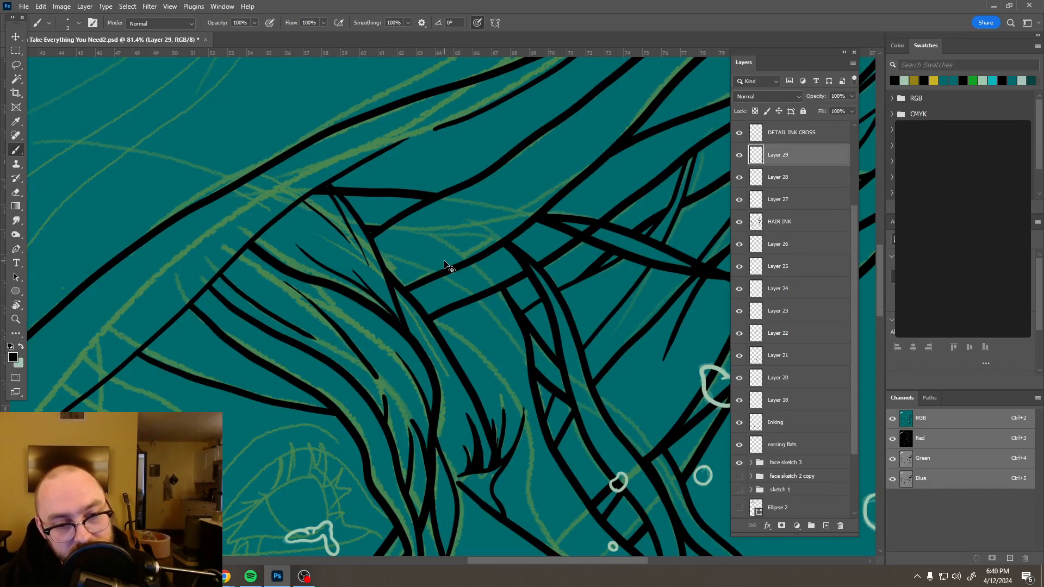
key("ctrl+z")
key("ctrl+shift+z")
key("ctrl+shift+z")
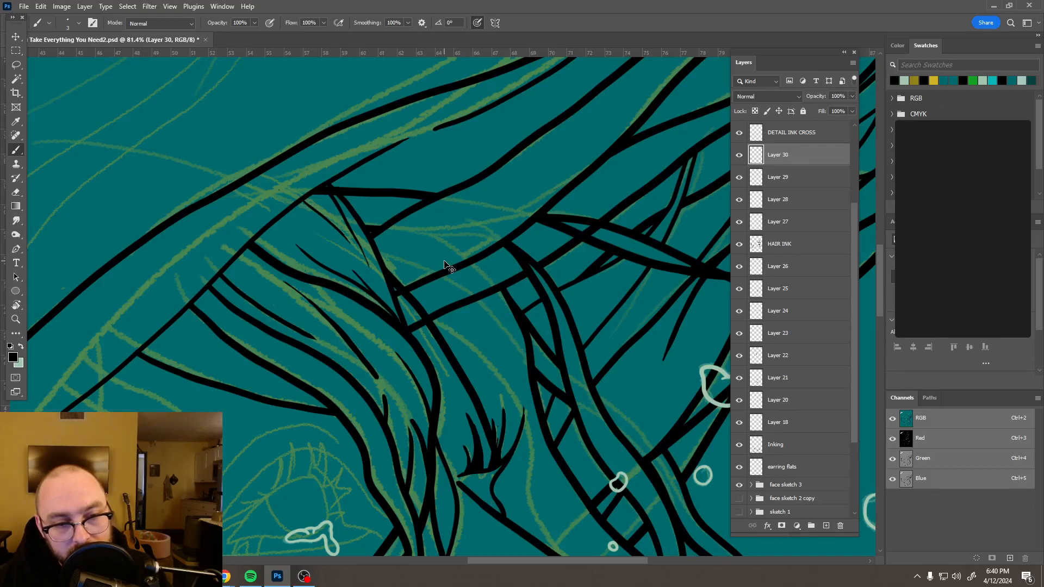
- On Layer 30, erase the lower crossing strand's end where it overshoots the edge of the thick forehead lock
key("e")
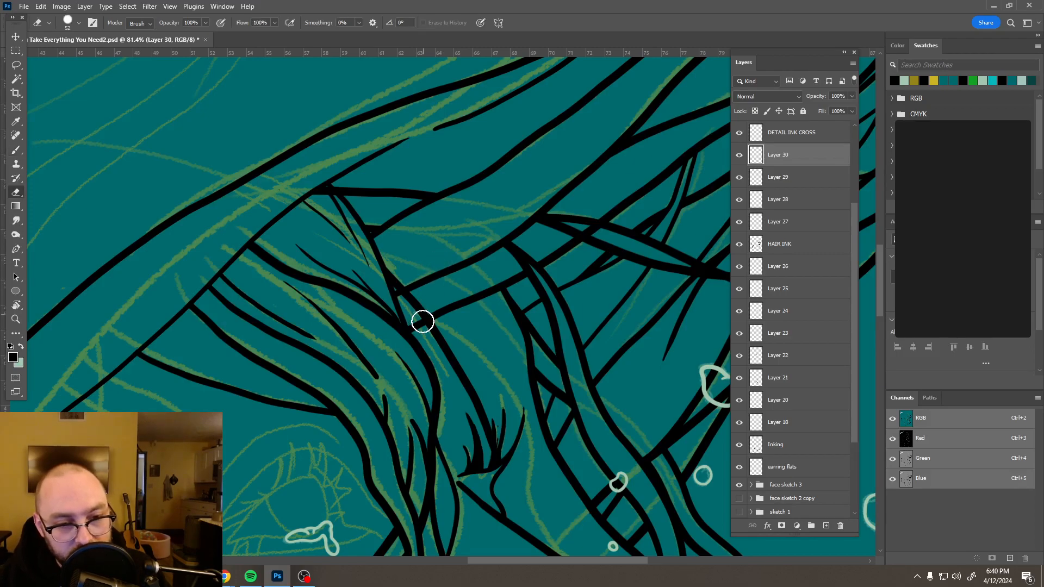
scroll(467, 339, "down", 5)
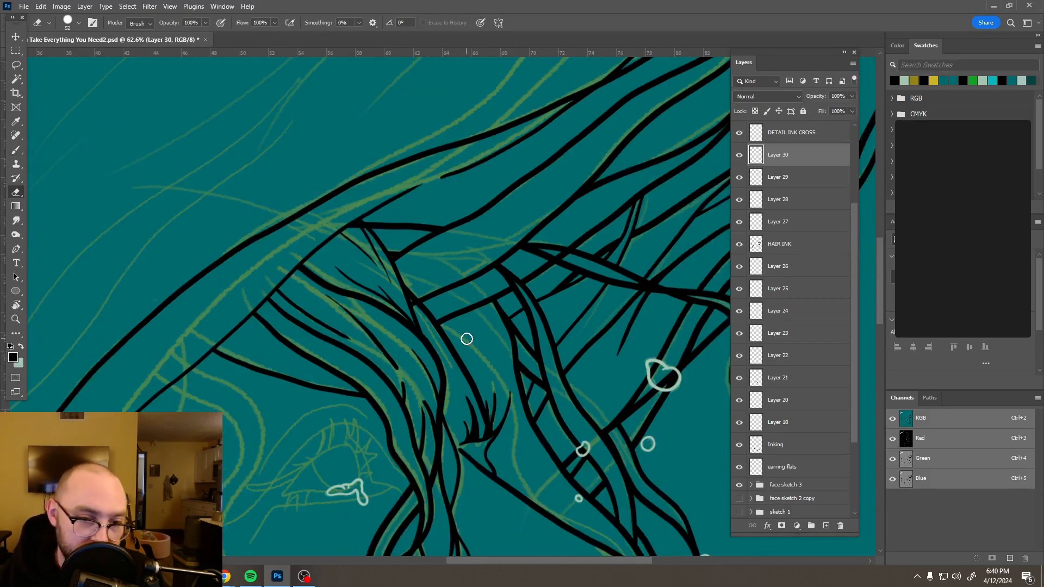
scroll(466, 339, "down", 3)
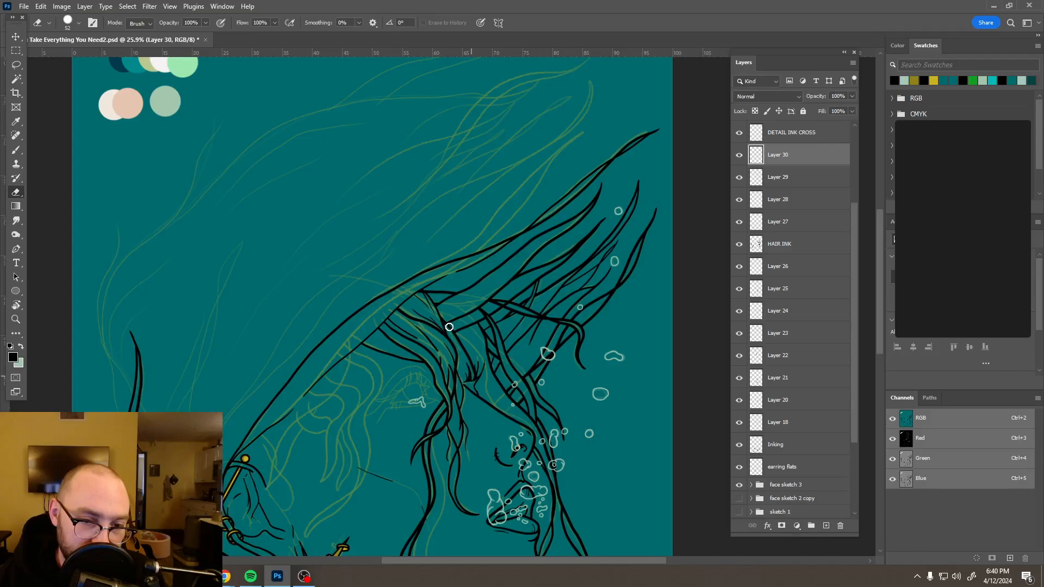
scroll(449, 329, "up", 8)
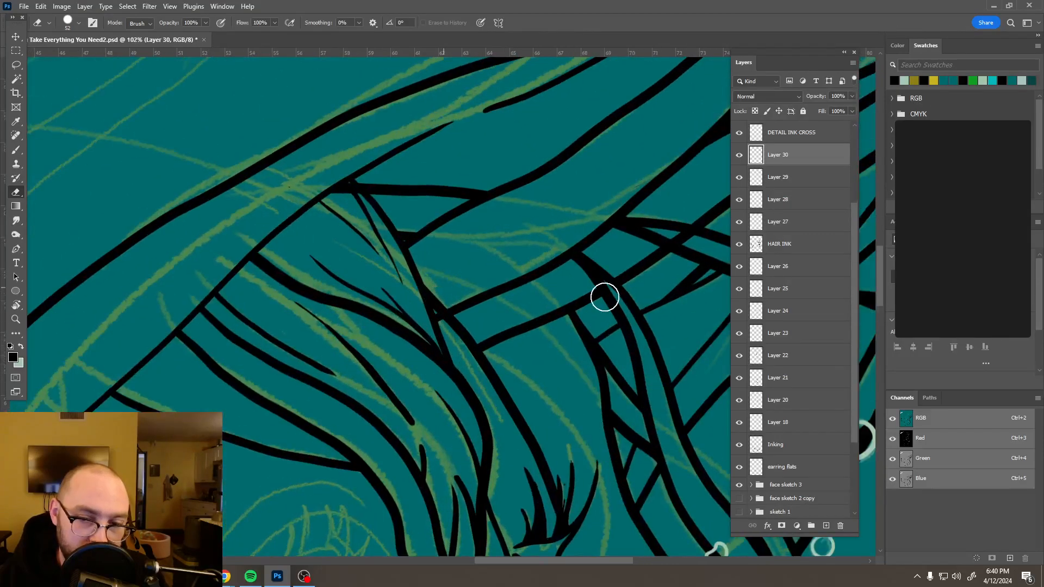
scroll(605, 297, "up", 5)
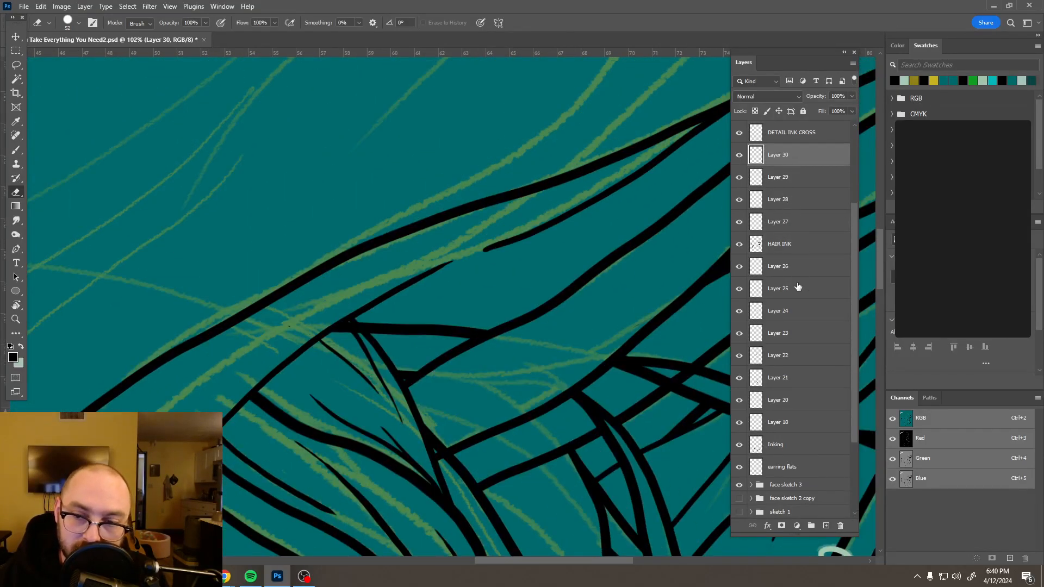
- Examine the inked hair across the whole portrait and around the forehead crossings
left_click(789, 450)
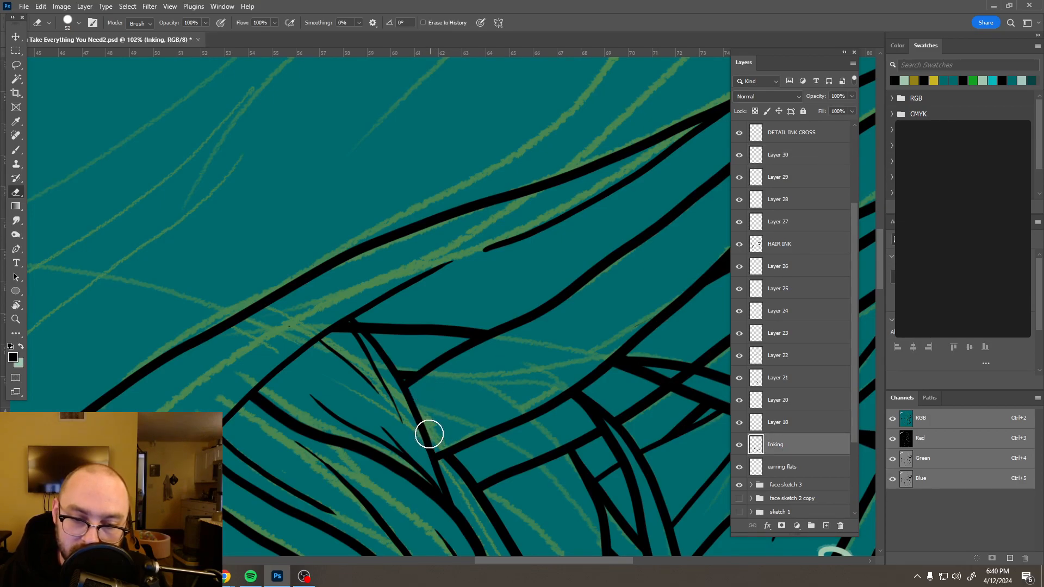
scroll(454, 409, "down", 8)
scroll(467, 412, "down", 3)
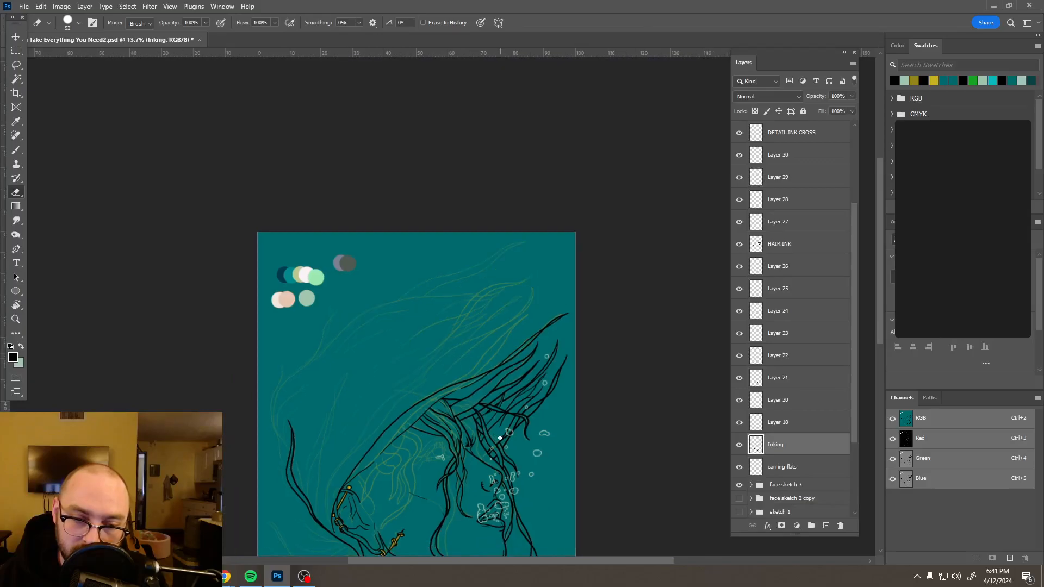
scroll(509, 347, "down", 2)
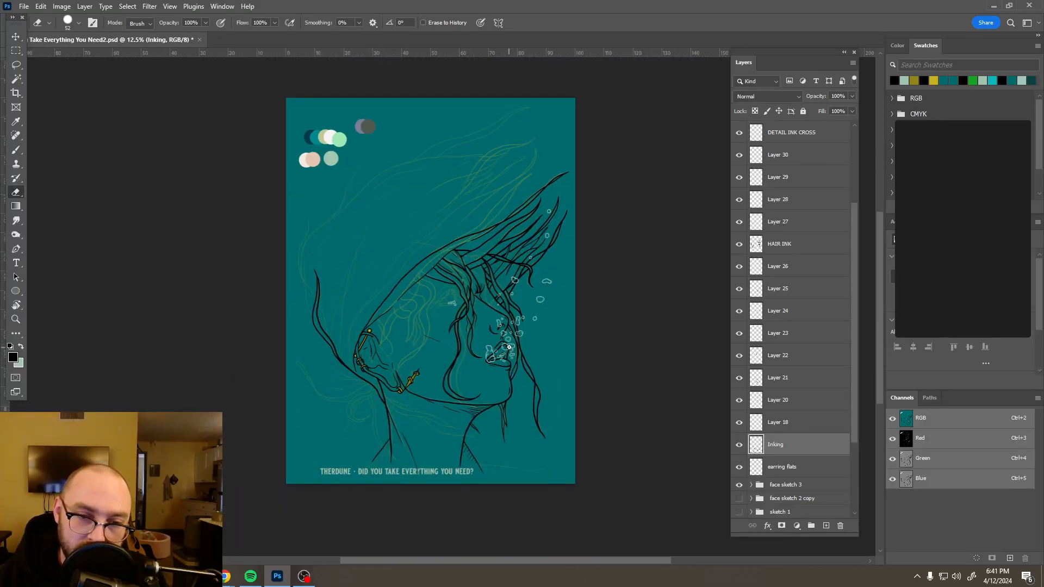
scroll(475, 277, "up", 2)
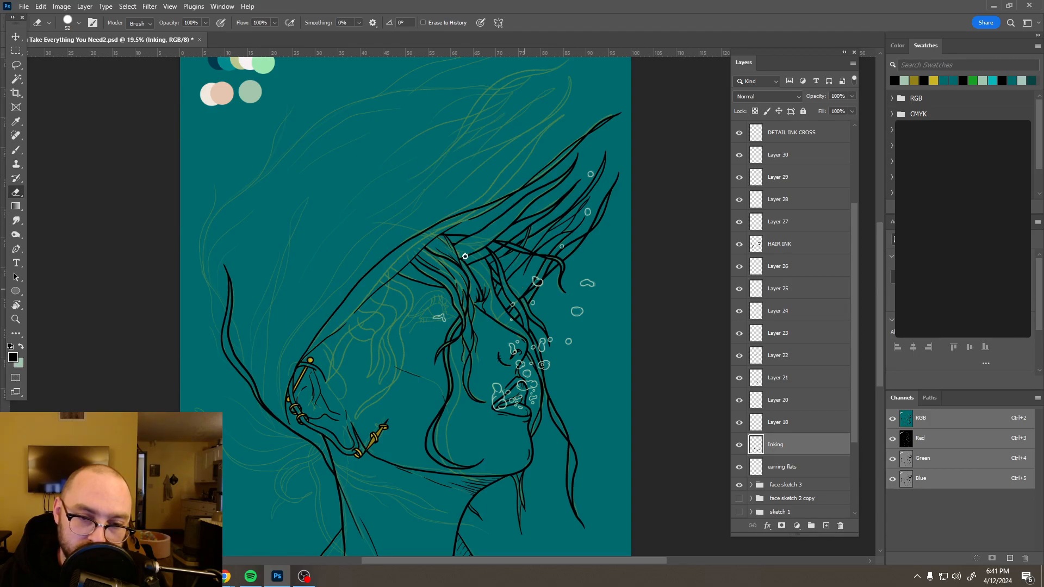
scroll(467, 257, "up", 5)
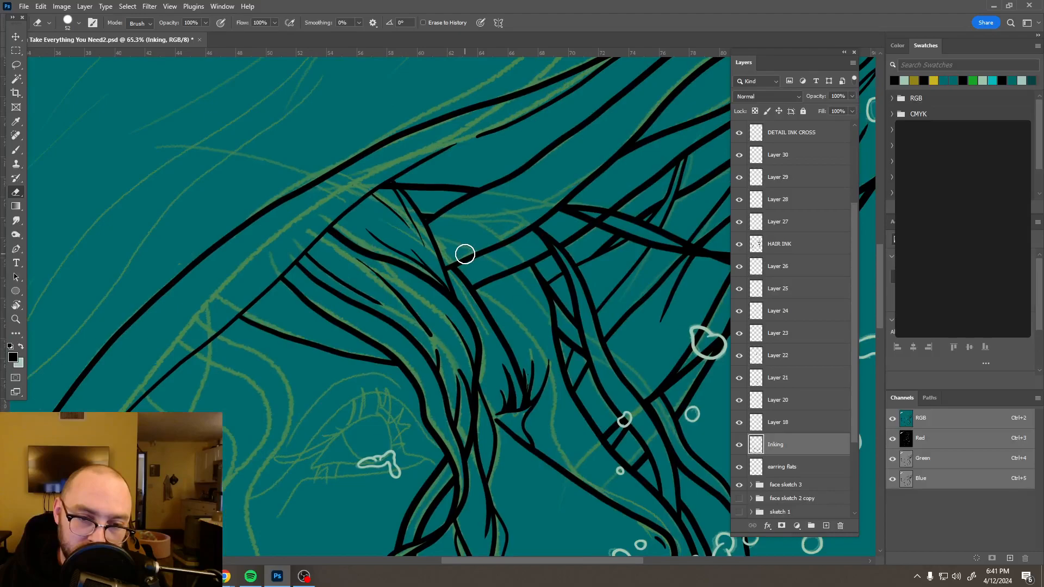
scroll(465, 254, "up", 1)
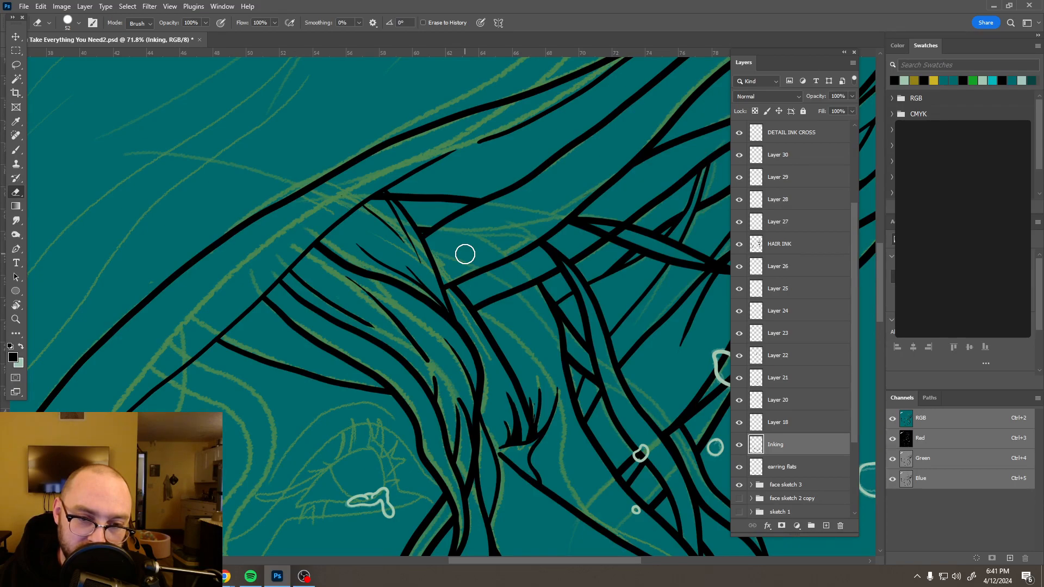
- Add a new layer above Layer 30 and choose the size 20 brush for inking
scroll(465, 254, "down", 3)
left_click(788, 177)
key("ctrl+shift+alt+n")
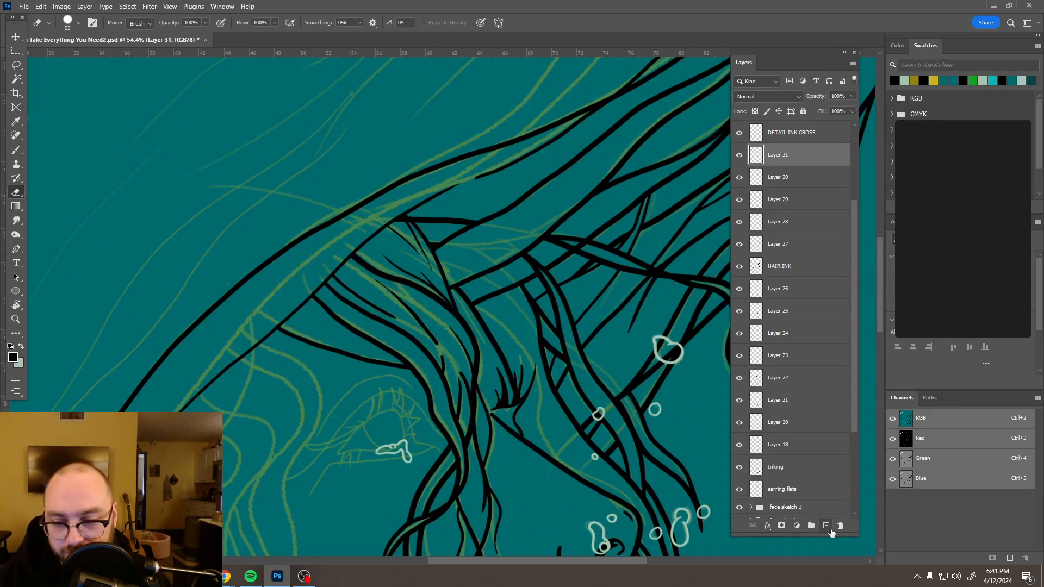
key("b")
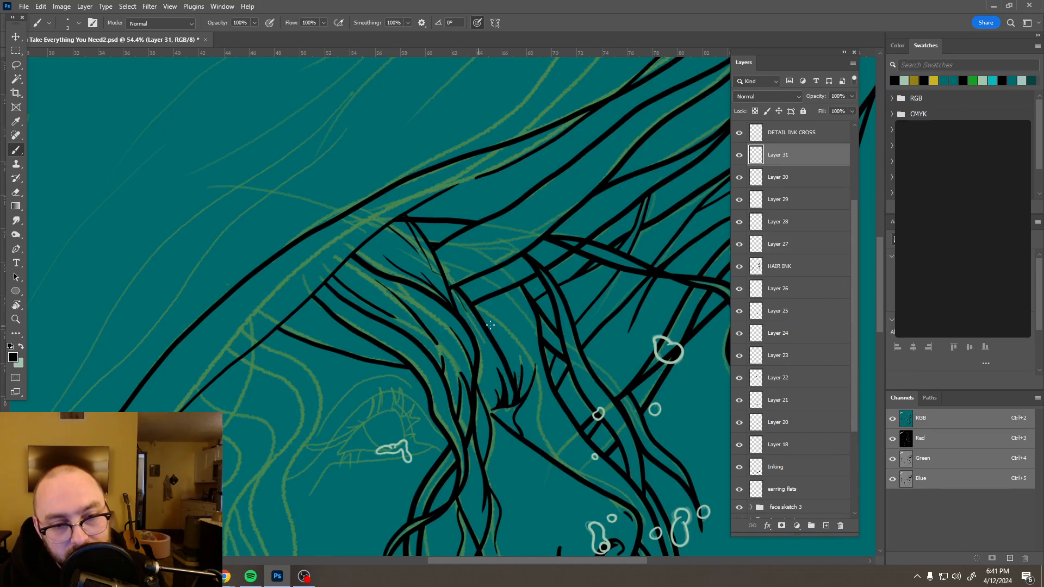
left_click(79, 23)
double_click(294, 170)
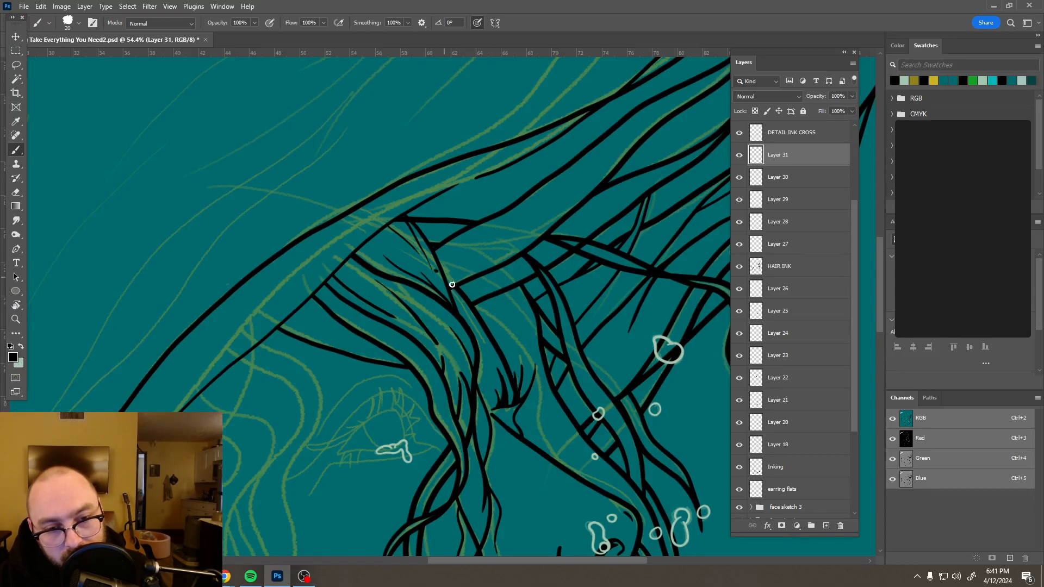
- On Layer 31, ink thin strands along the forehead lock below the crossing strands and check them against the whole portrait
left_click_drag(477, 327, 486, 337)
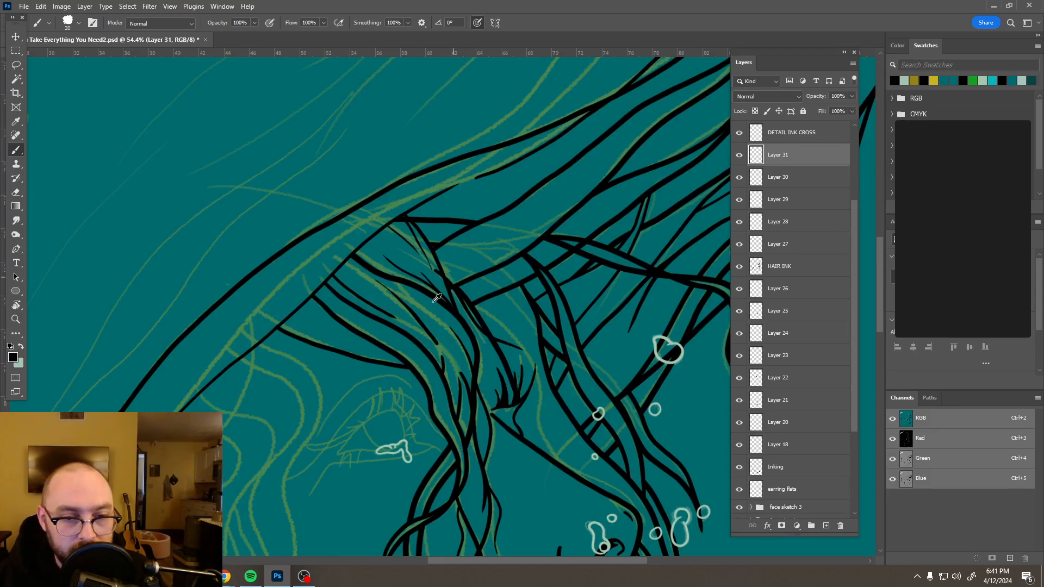
scroll(448, 287, "up", 3)
scroll(427, 238, "up", 3)
key("e")
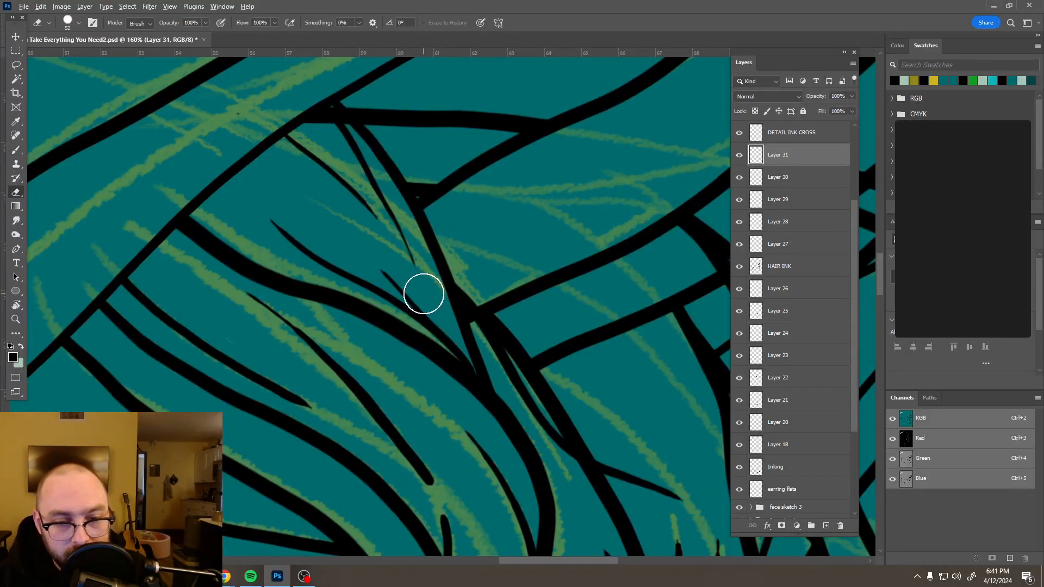
scroll(427, 290, "down", 3)
scroll(430, 294, "down", 6)
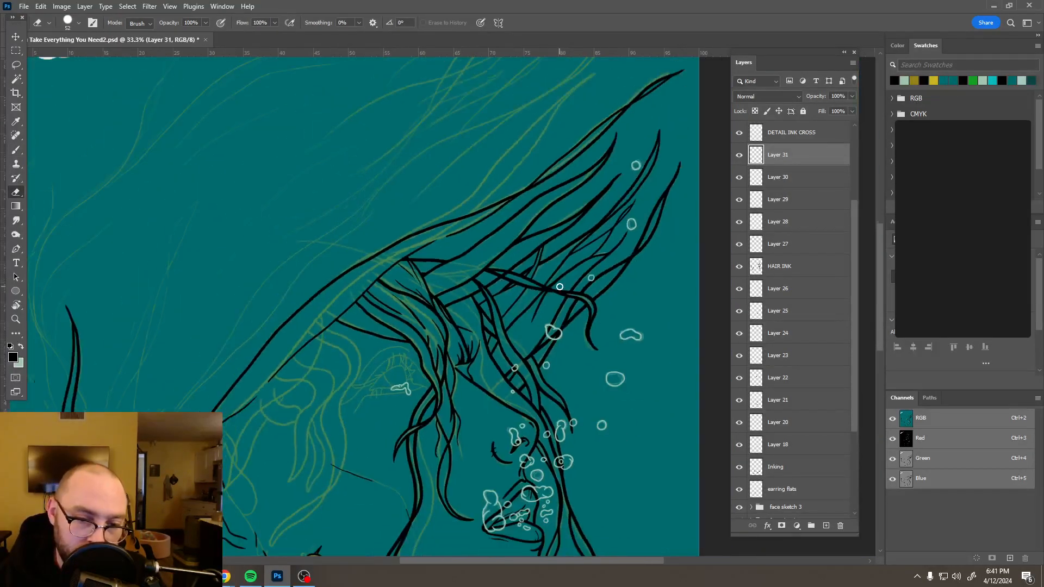
scroll(549, 286, "down", 1)
scroll(405, 230, "up", 2)
scroll(405, 230, "up", 6)
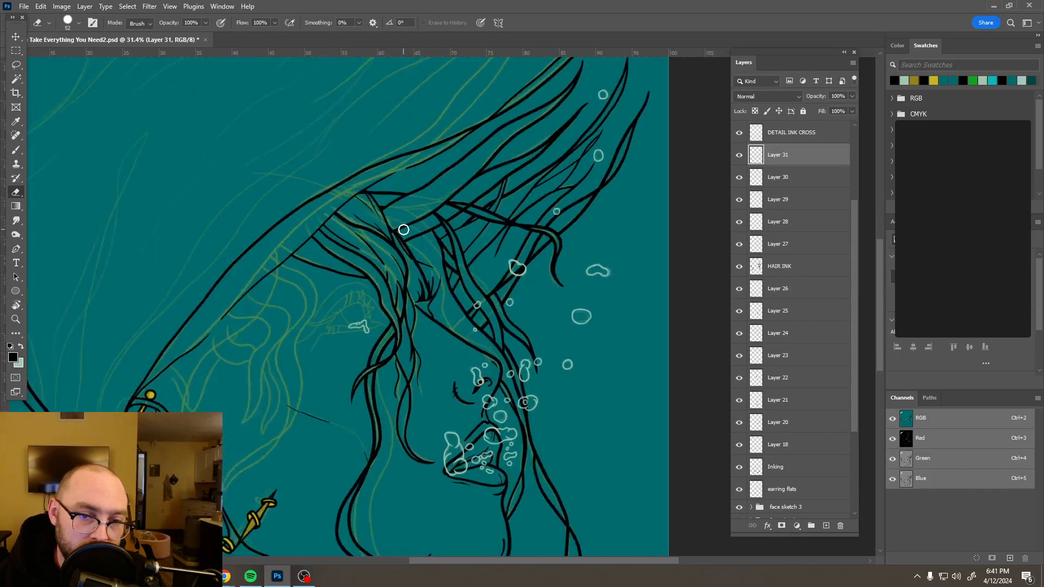
scroll(404, 229, "up", 1)
- On Layer 31, ink another short strand beside the forehead lock and erase the thin stray strokes extending from the lock
key("b")
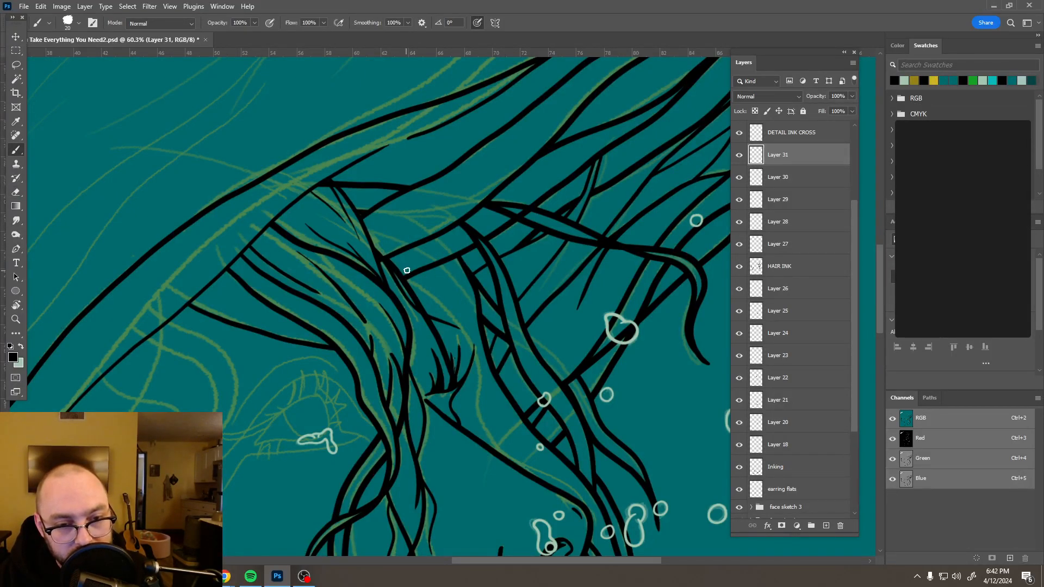
left_click_drag(436, 293, 439, 305)
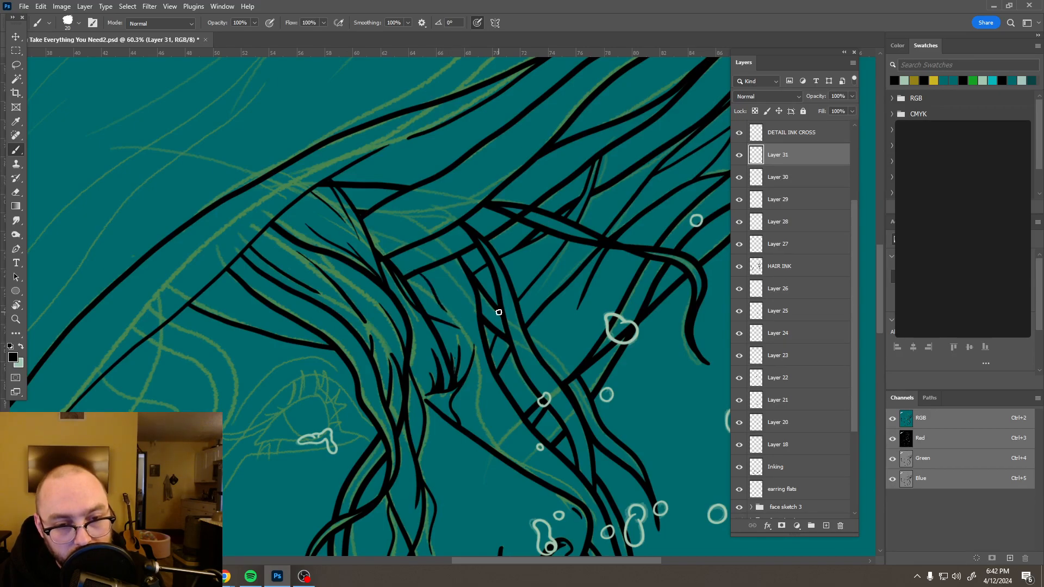
key("e")
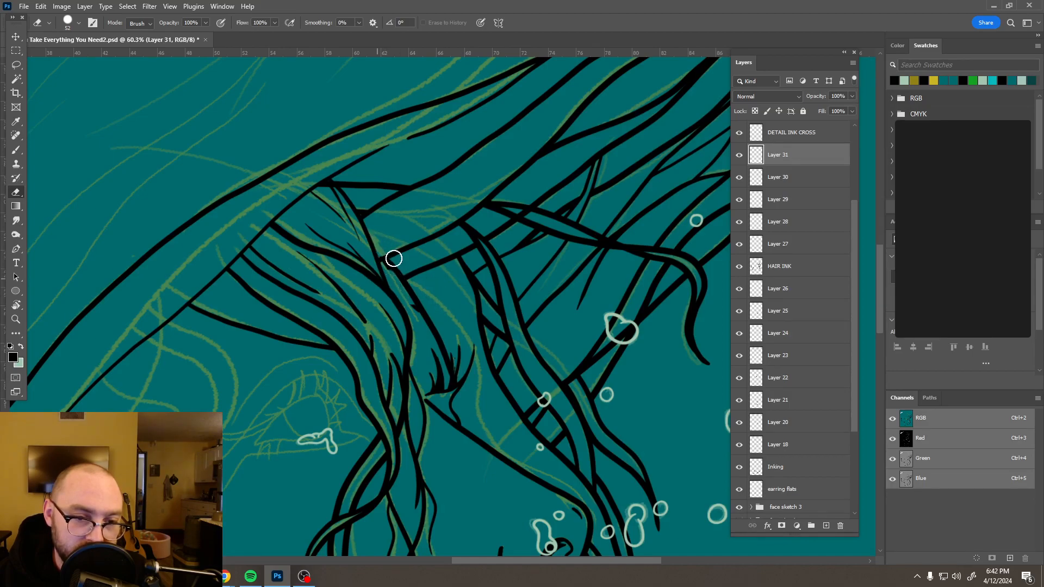
- Try inking thin strands inside the forehead lock below the crossing strands on Layer 31, and erase the overlapping start of one
key("b")
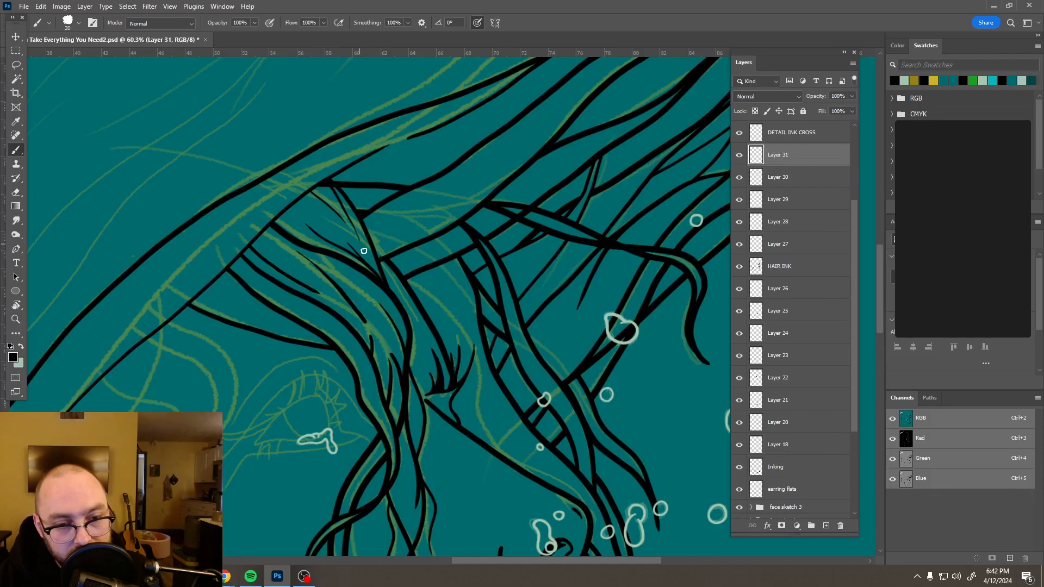
left_click_drag(363, 249, 425, 317)
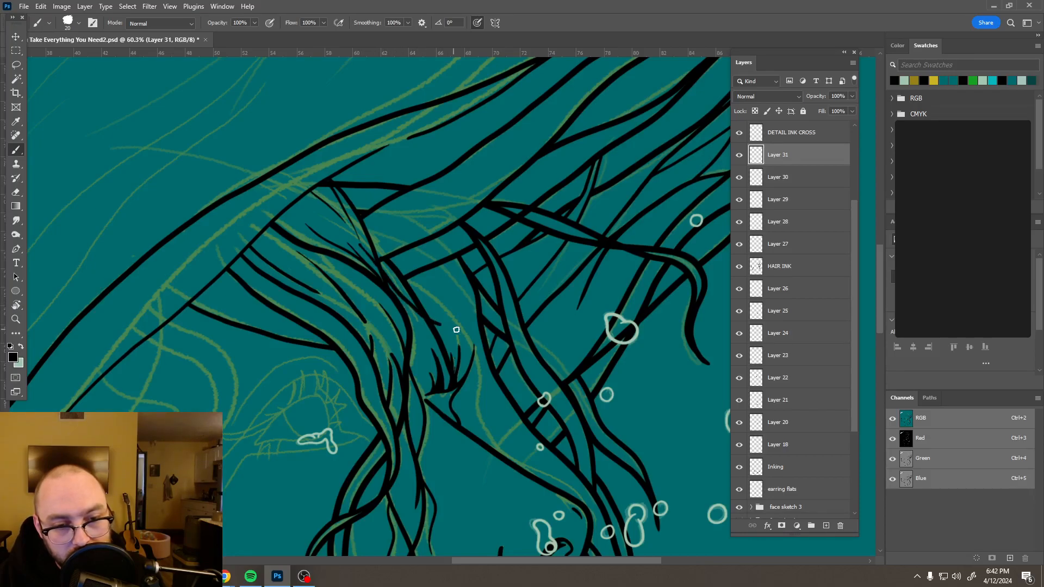
key("ctrl+z")
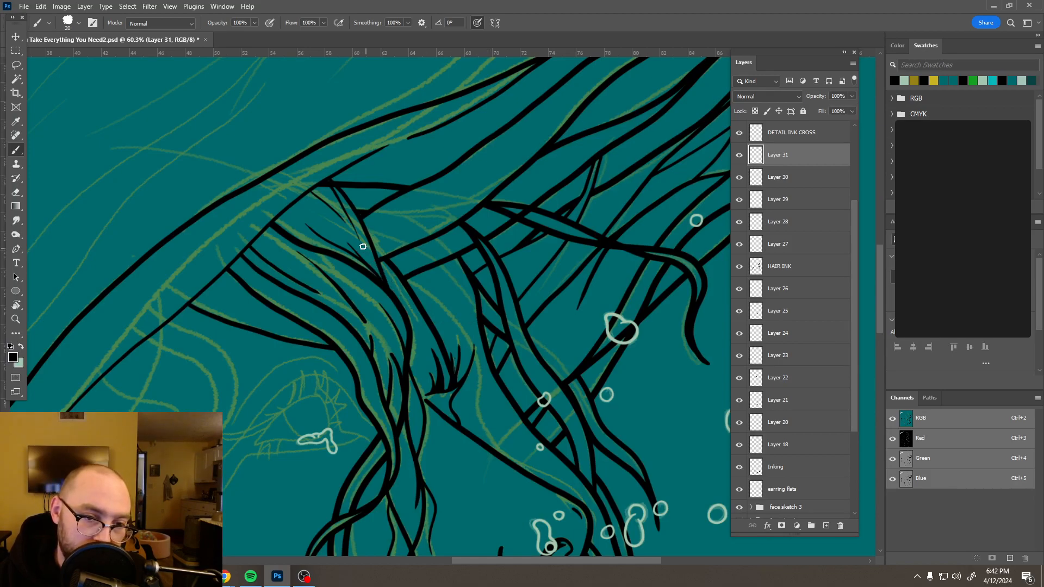
left_click_drag(393, 279, 429, 357)
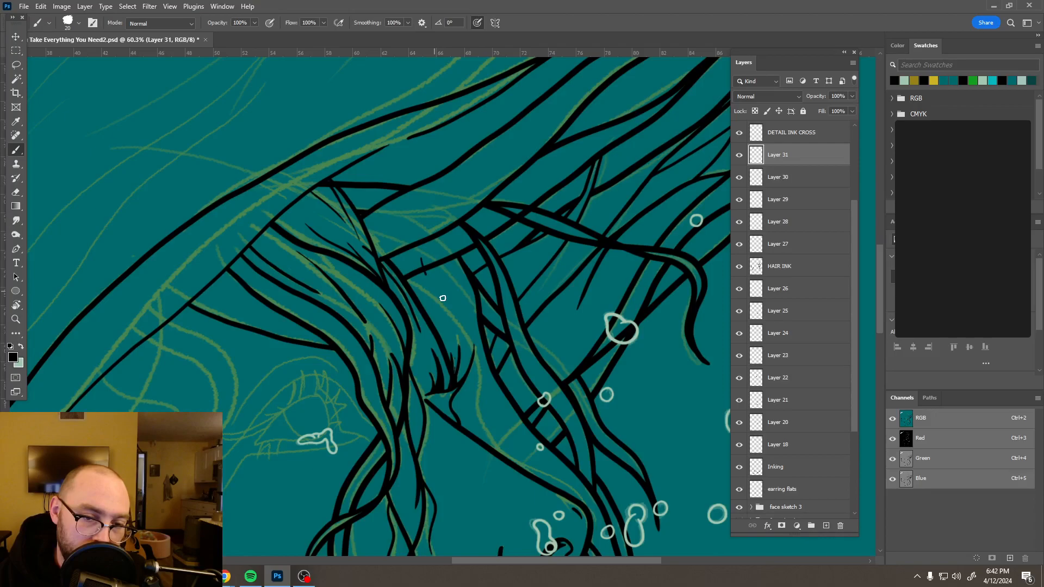
left_click_drag(455, 316, 462, 374)
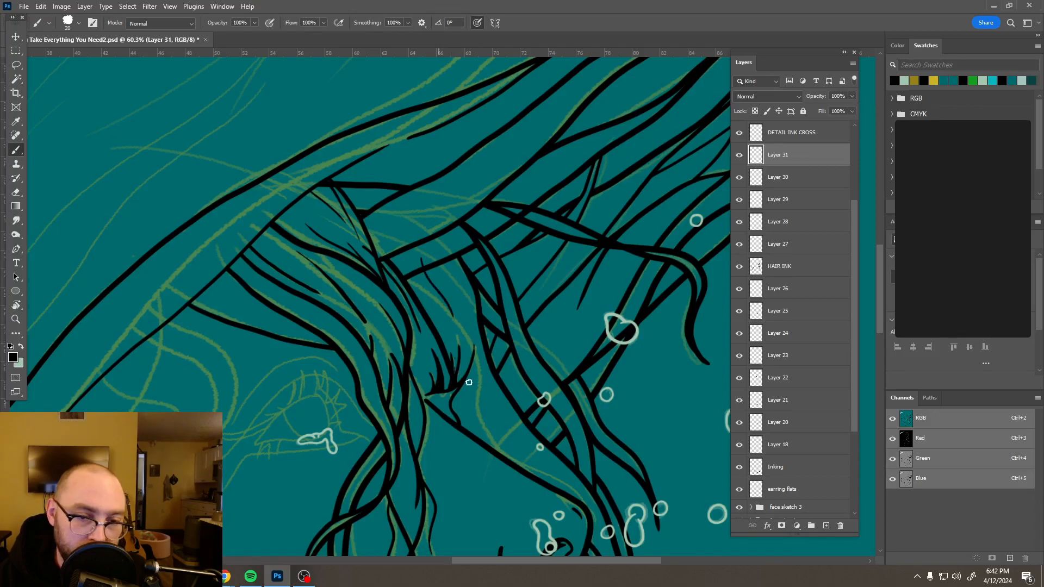
key("e")
mouse_move(415, 246)
left_mouse_down()
mouse_move(417, 261)
mouse_move(366, 259)
left_mouse_up()
scroll(363, 224, "up", 5)
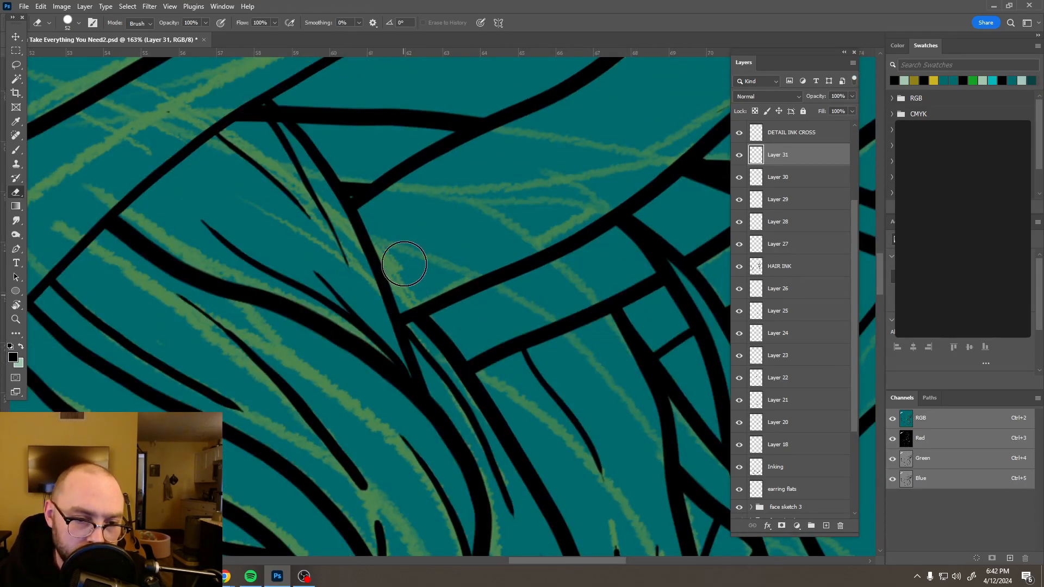
- Check the hair against the whole portrait and erase the short thin strands just tried inside the forehead lock
scroll(427, 256, "down", 6)
scroll(497, 257, "down", 4)
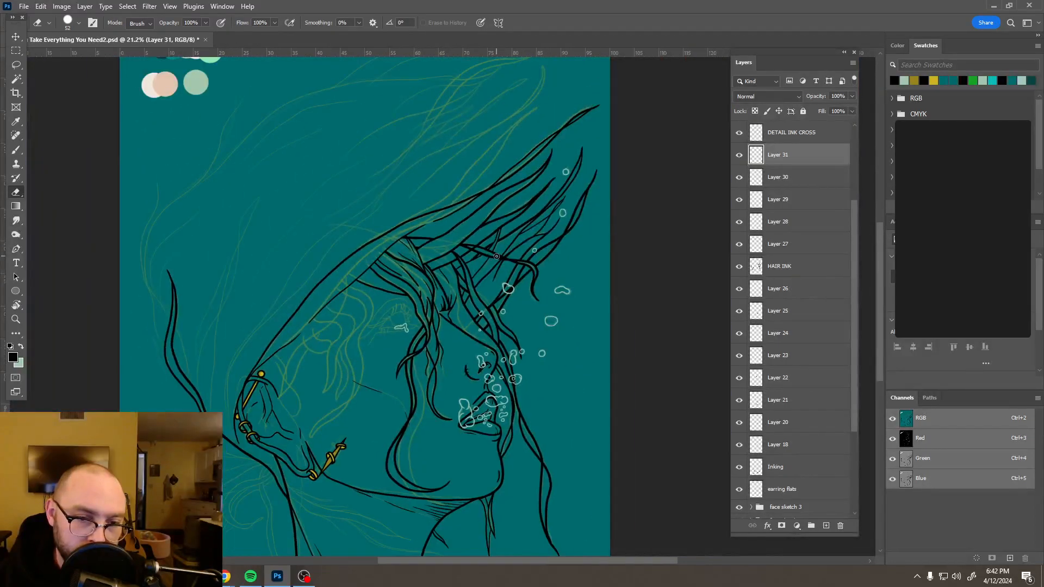
scroll(451, 244, "up", 3)
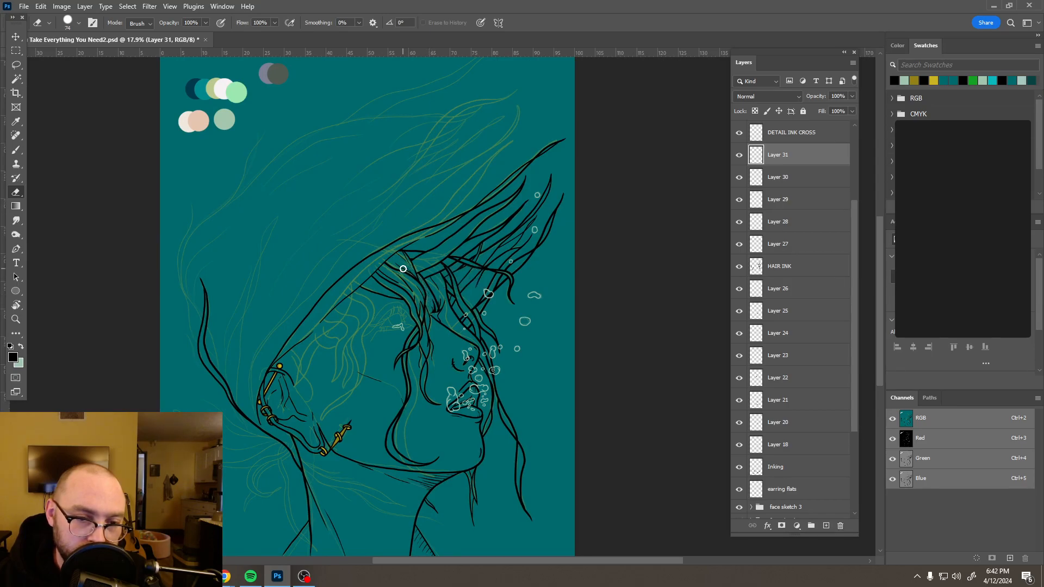
scroll(438, 275, "down", 2)
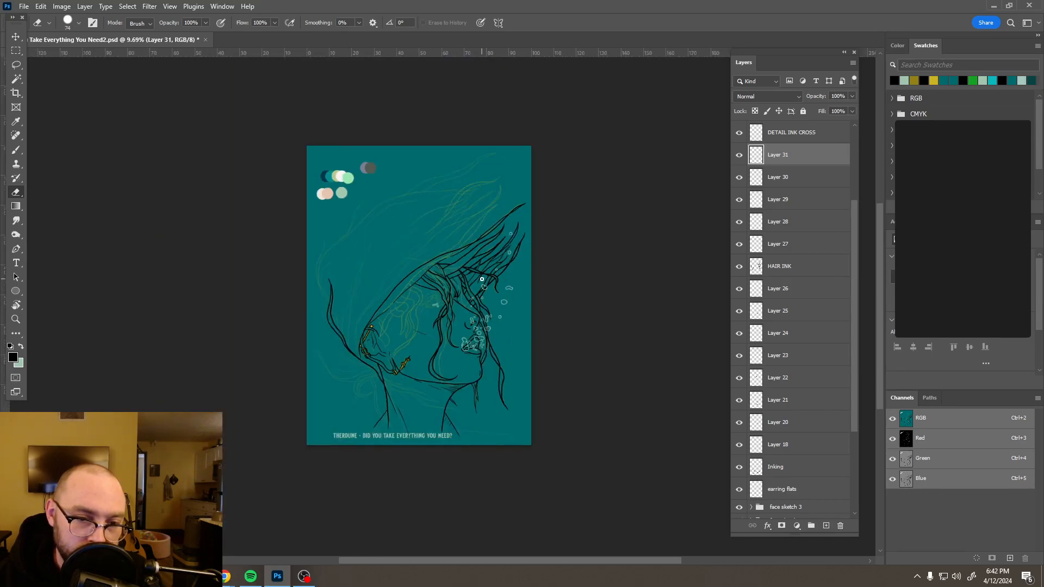
scroll(460, 276, "up", 7)
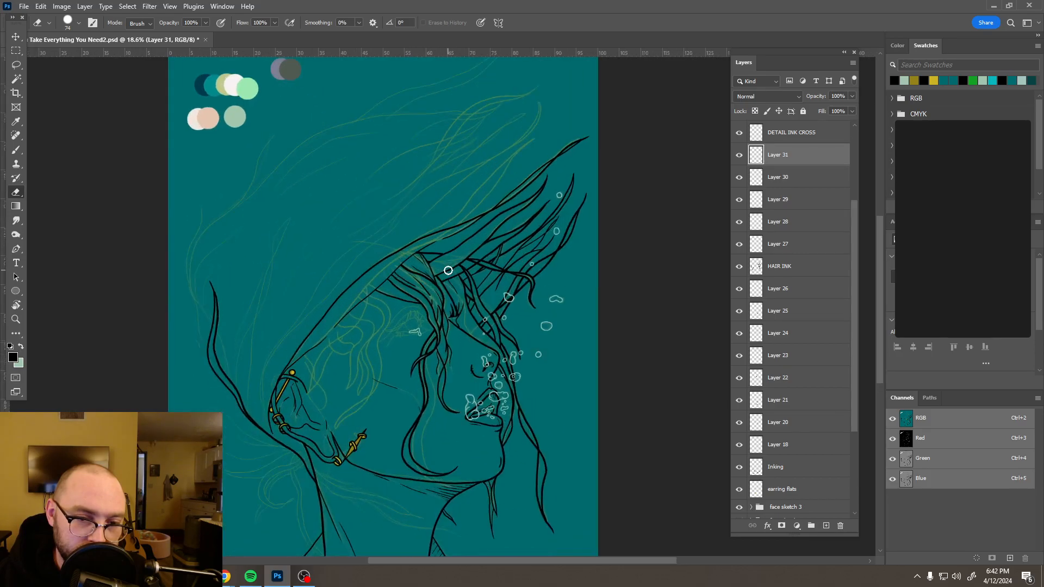
scroll(448, 270, "up", 5)
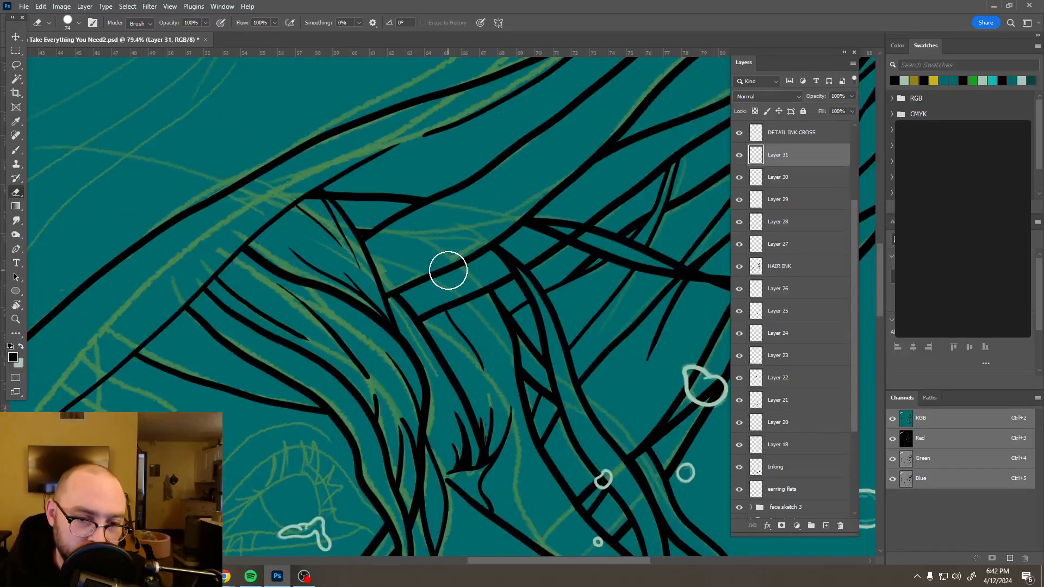
scroll(444, 323, "up", 2)
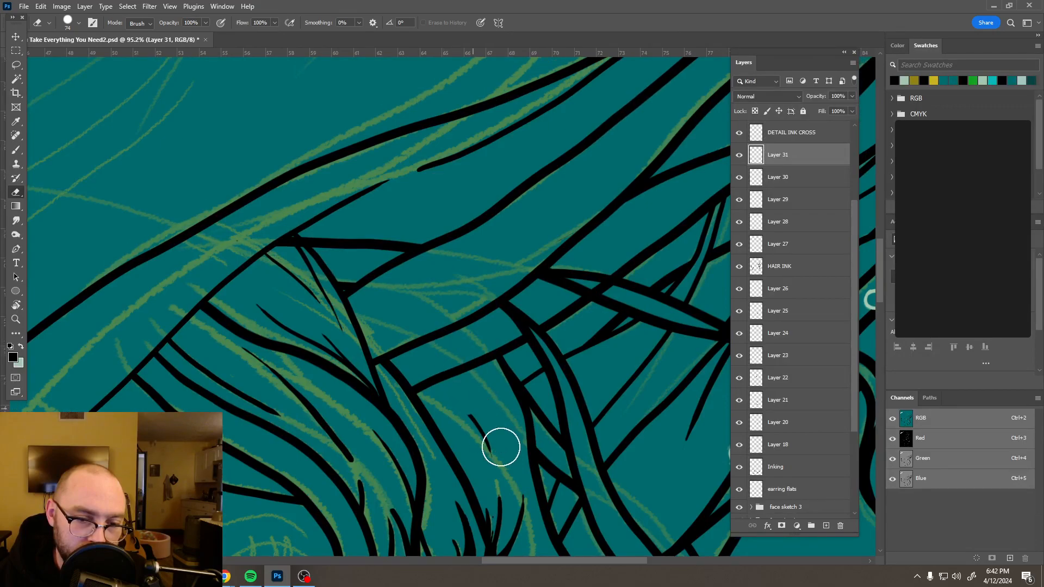
scroll(490, 412, "down", 3)
scroll(505, 273, "down", 3)
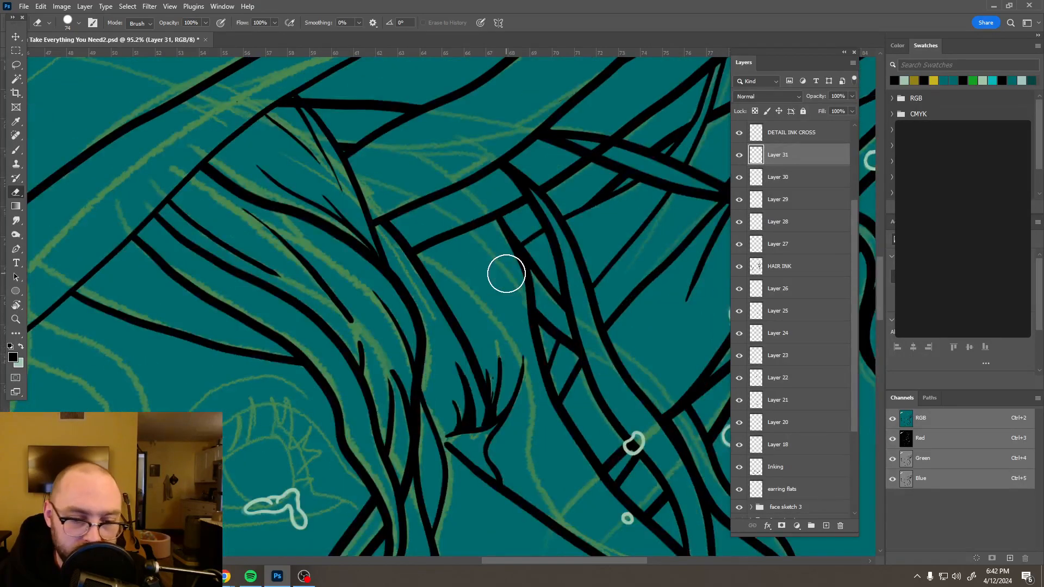
- On Layer 31, ink a short strand across the forehead lock and a longer diagonal one from the lock's edge to the neighbouring lock
key("b")
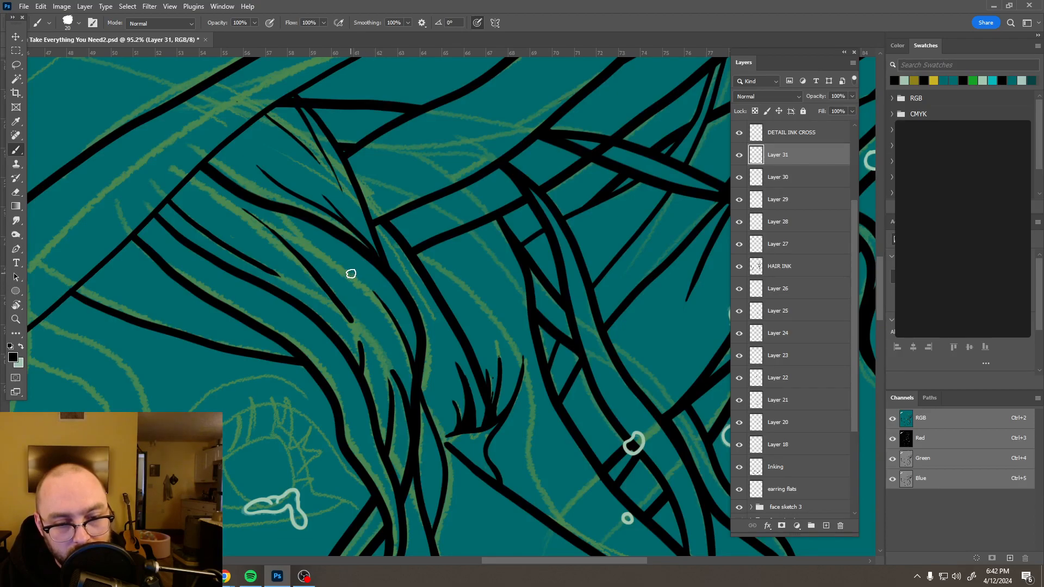
mouse_move(351, 273)
left_mouse_down()
mouse_move(429, 288)
mouse_move(497, 326)
left_mouse_up()
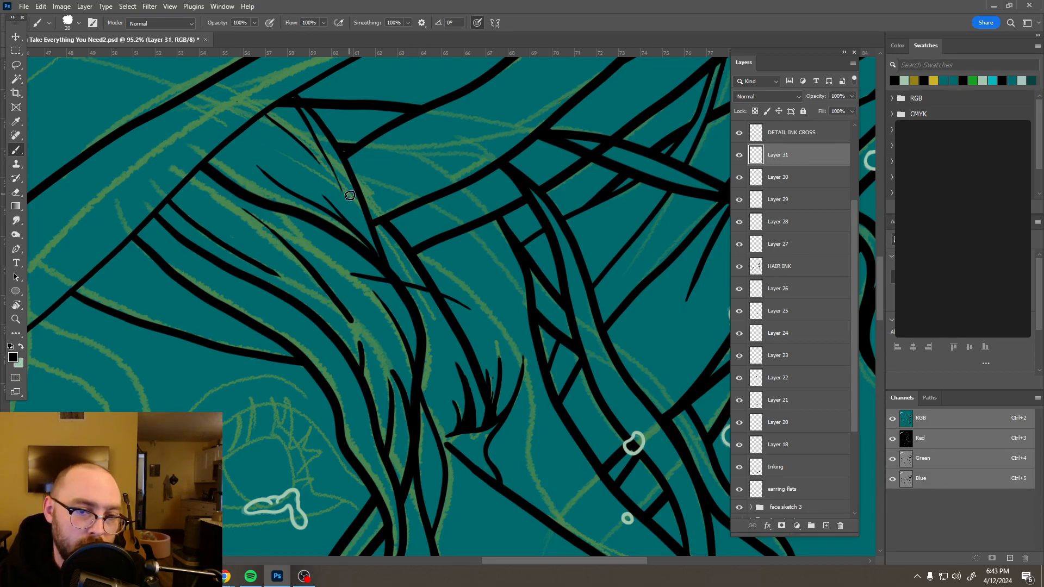
mouse_move(352, 192)
left_mouse_down()
mouse_move(415, 235)
mouse_move(501, 326)
left_mouse_up()
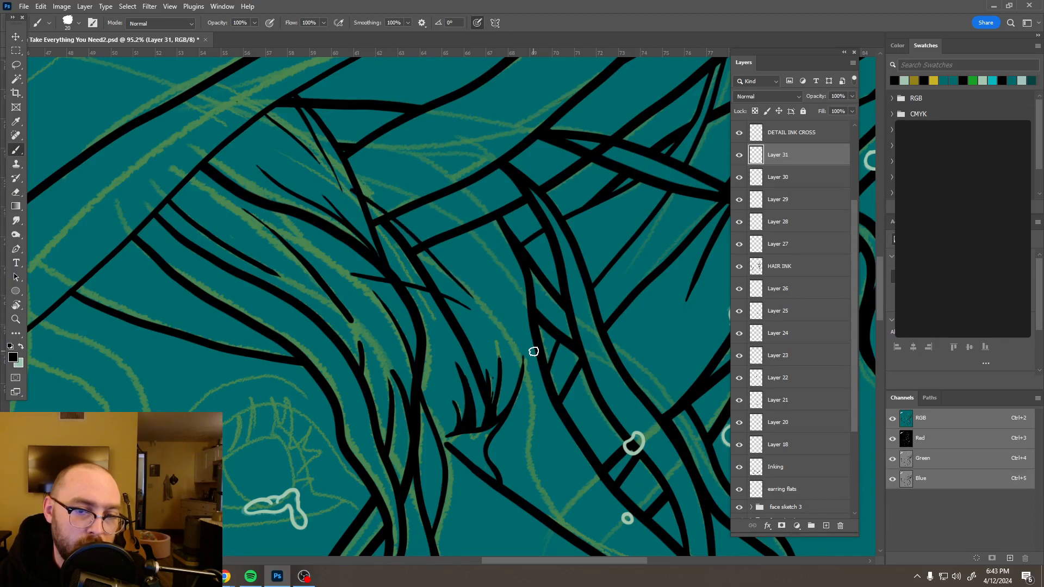
key("ctrl+z")
mouse_move(323, 174)
left_mouse_down()
mouse_move(399, 212)
mouse_move(507, 313)
left_mouse_up()
left_click_drag(544, 342, 559, 350)
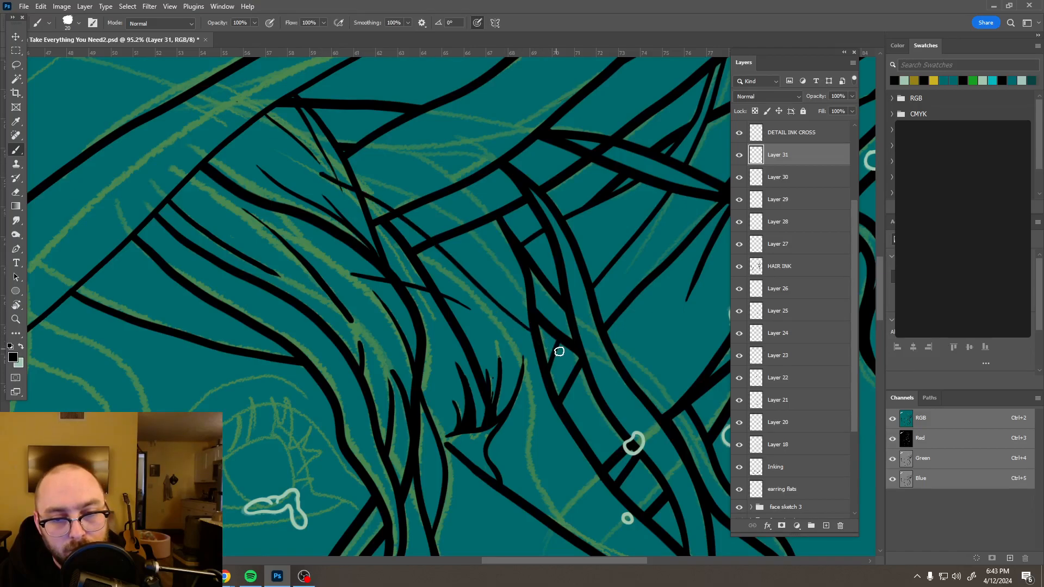
scroll(527, 280, "down", 8)
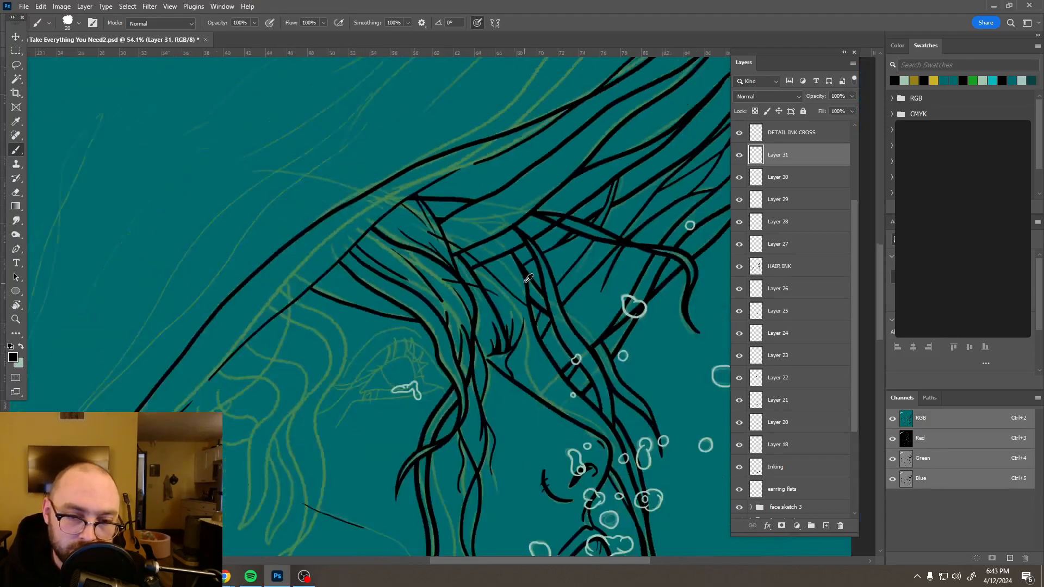
scroll(524, 287, "up", 6)
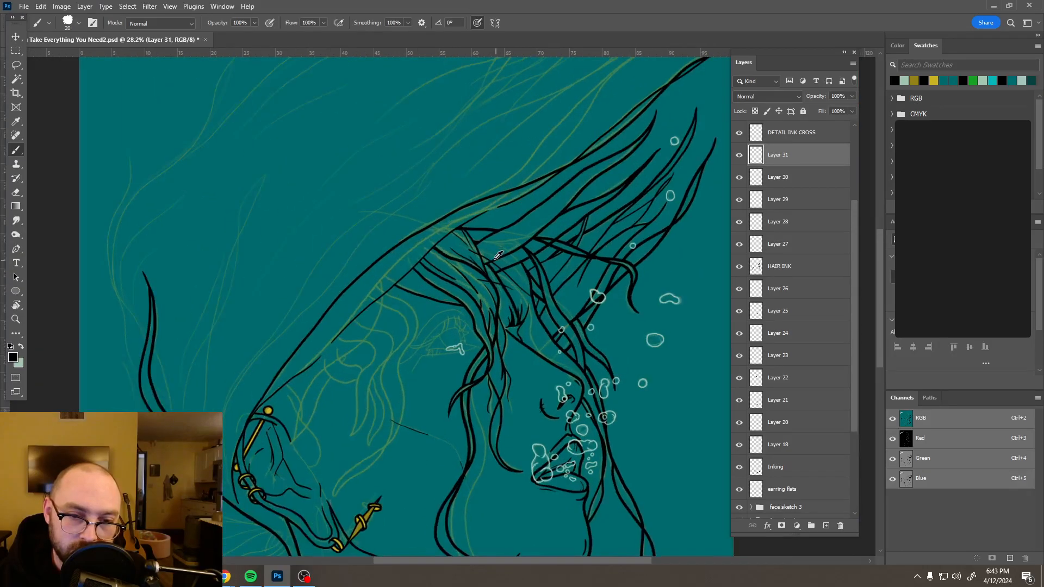
scroll(493, 250, "up", 2)
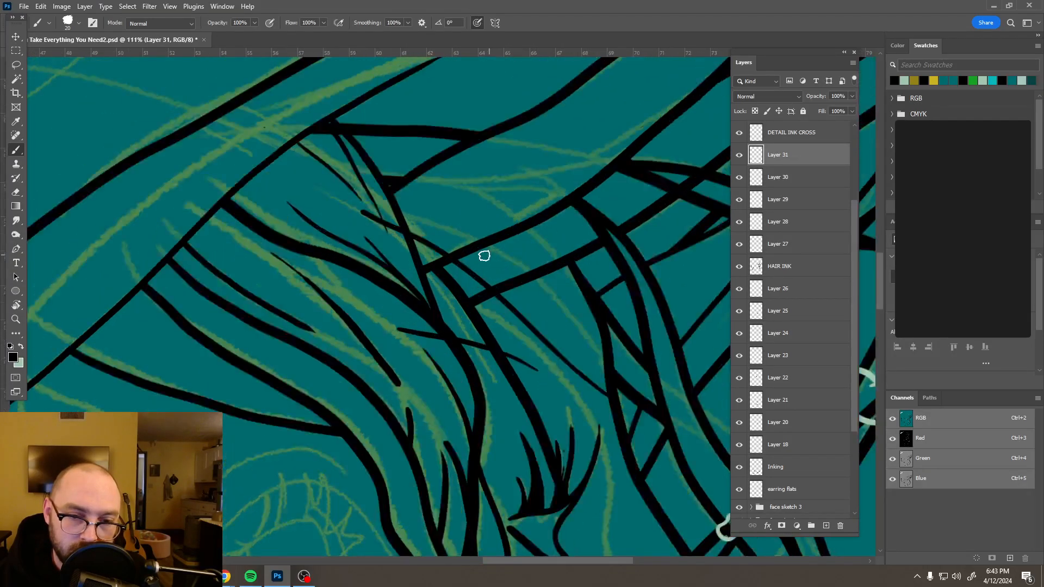
- On the Inking layer, erase the forehead line between the two new crossing strands
key("v")
left_click(477, 327)
key("e")
left_click_drag(492, 336, 434, 263)
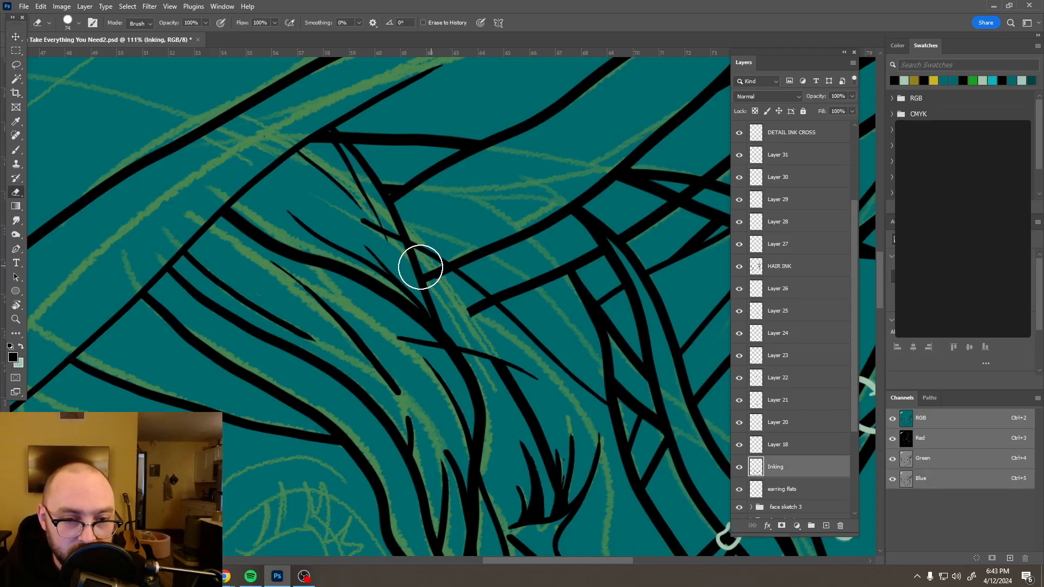
- On the HAIR INK layer, erase the ends of the two hair lines that extend past the new diagonal strand into the lock
key("v")
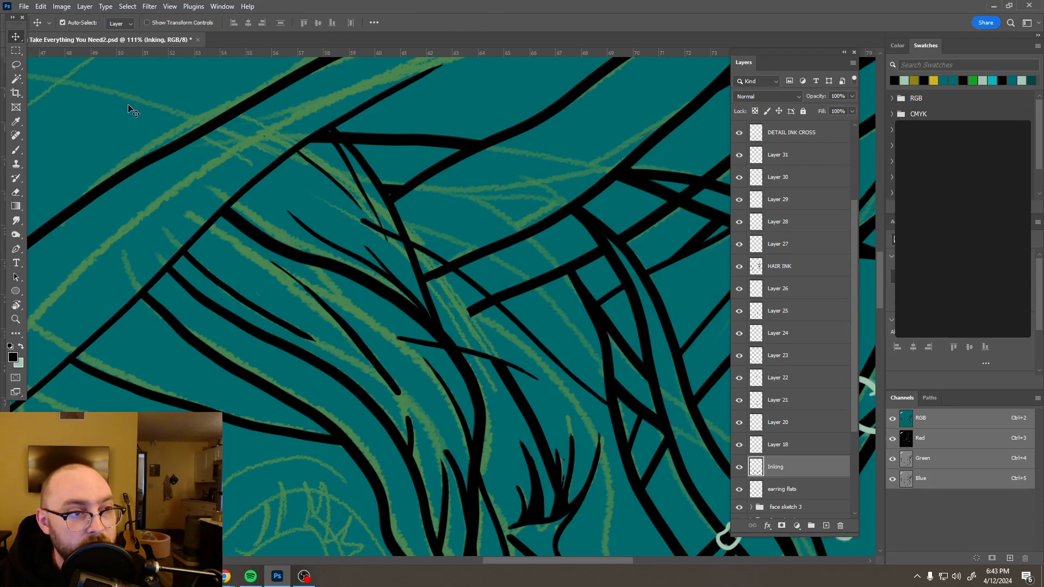
left_click(441, 275)
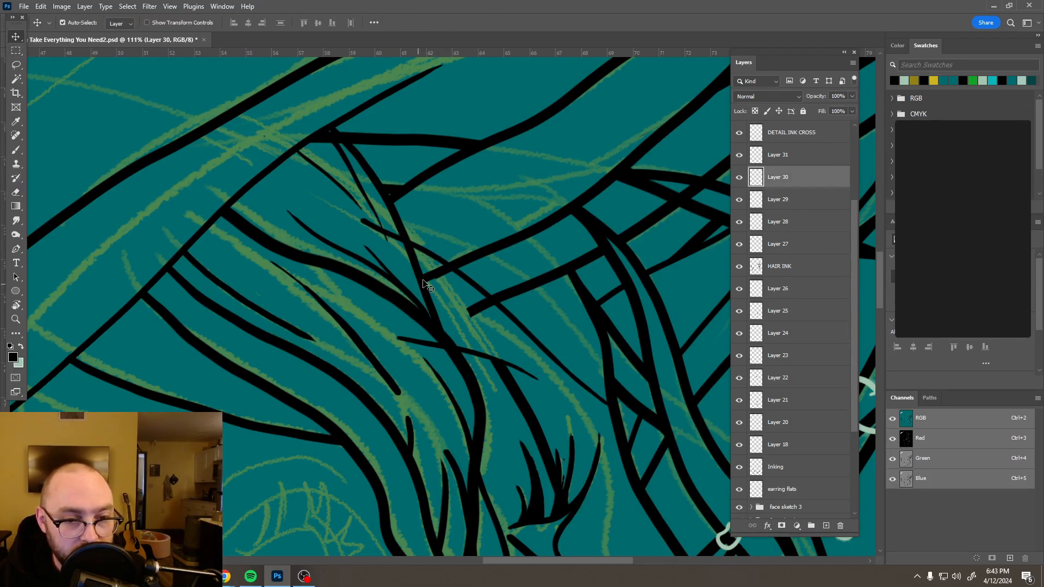
key("e")
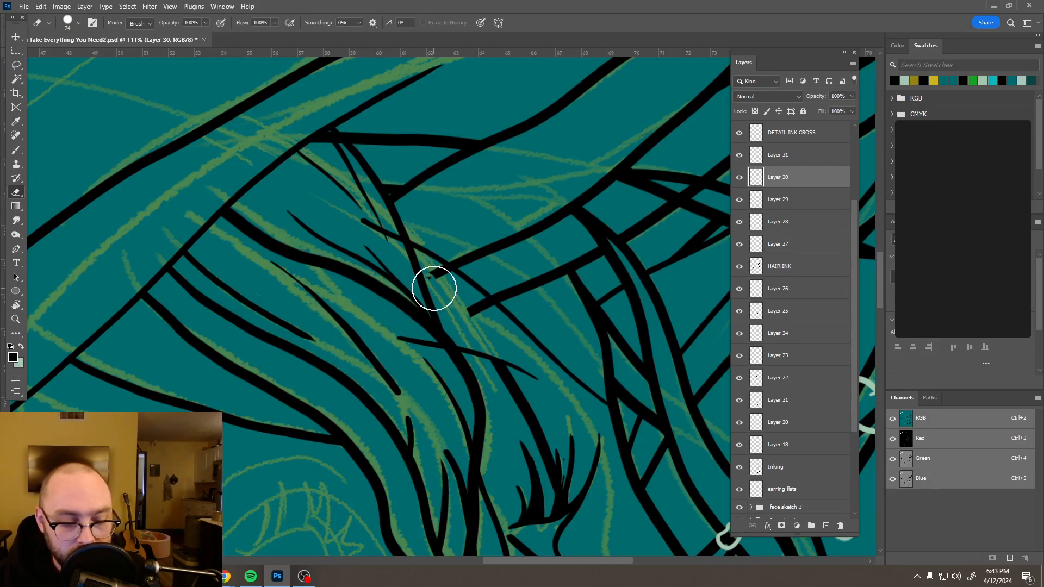
left_click(440, 275, "ctrl")
left_click(442, 275)
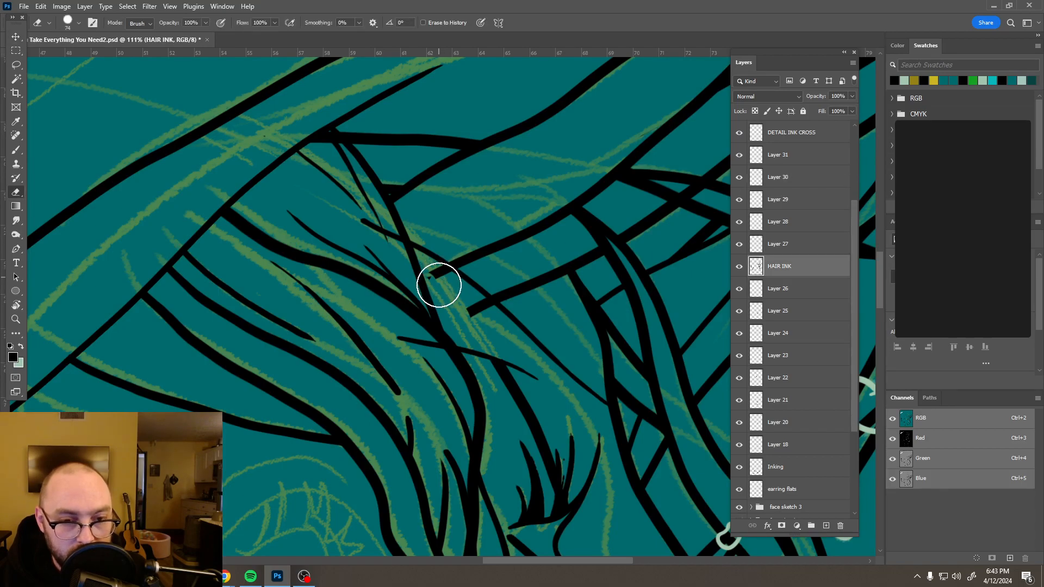
left_click_drag(423, 299, 478, 314)
key("b")
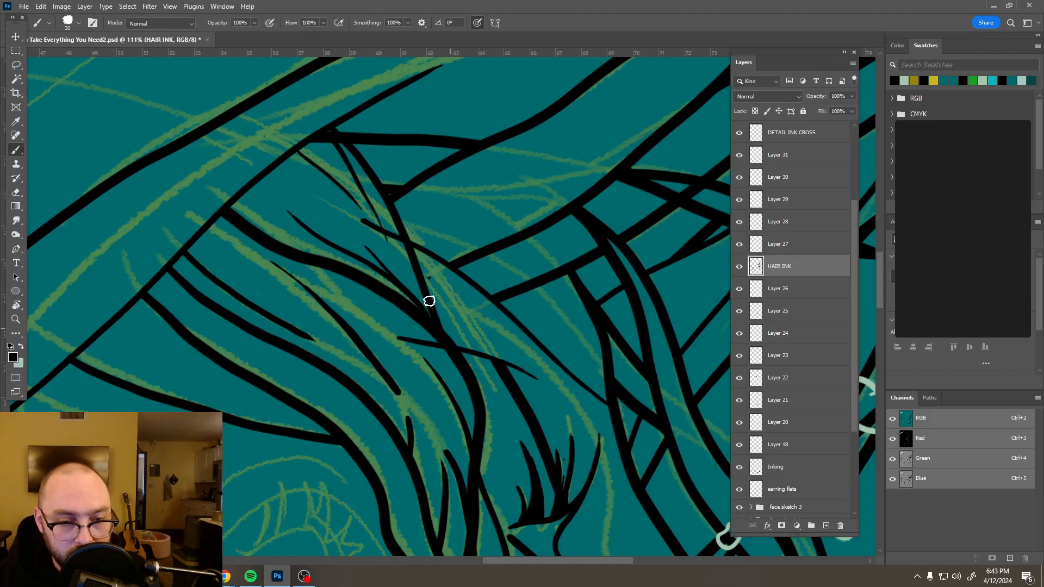
key("v")
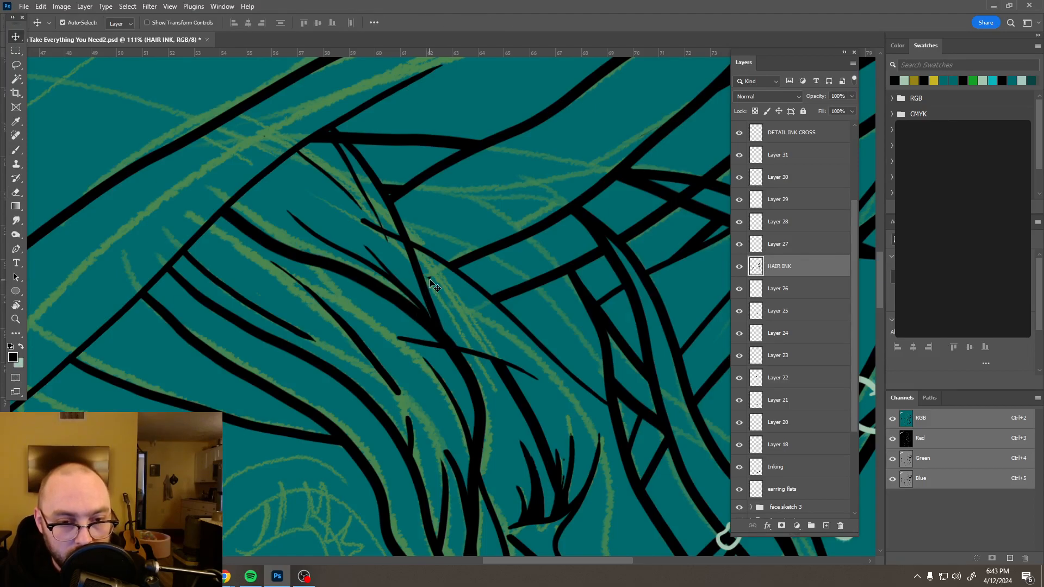
left_click(432, 285)
key("e")
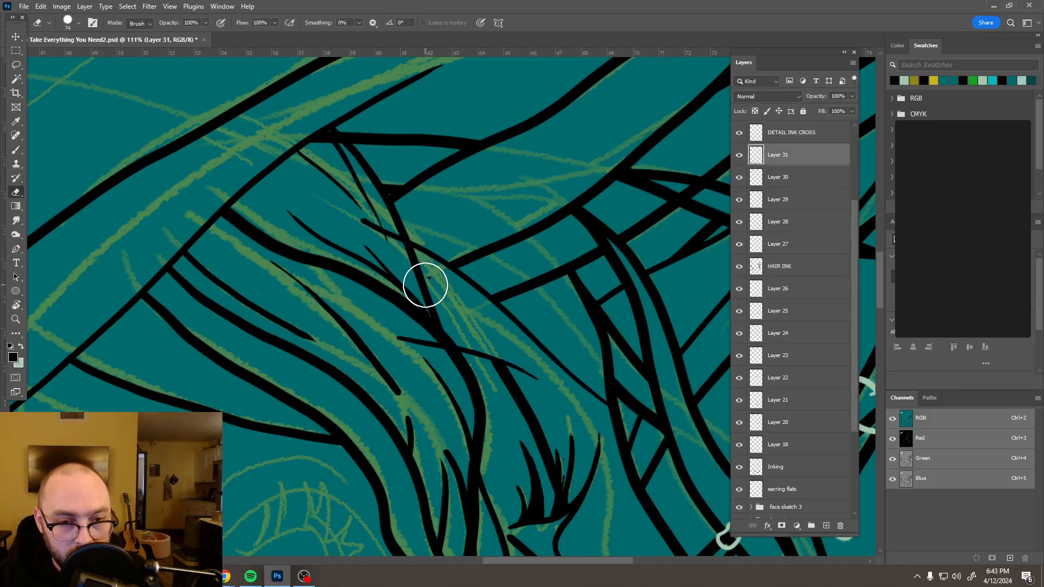
scroll(435, 294, "down", 3)
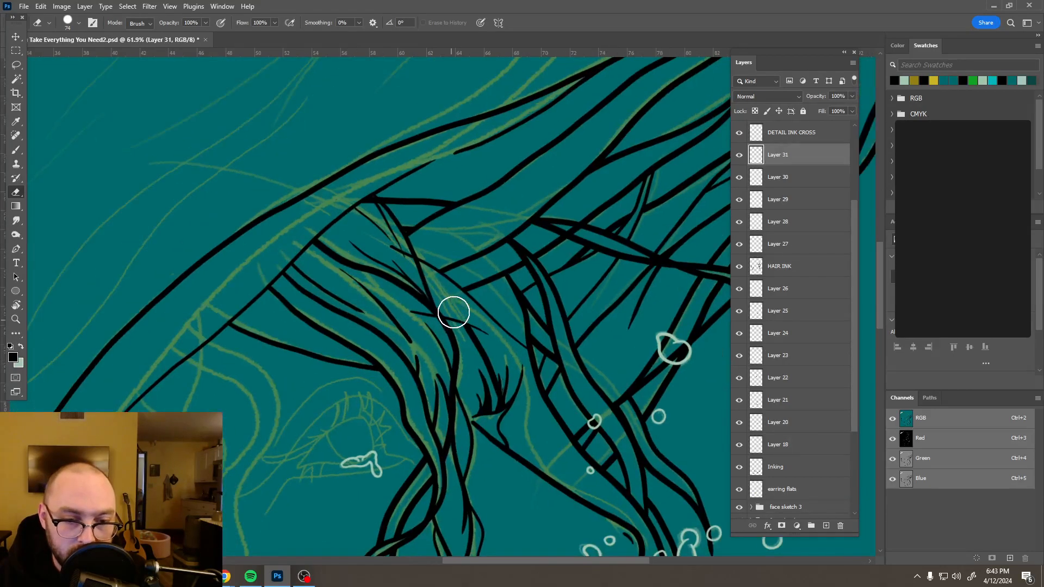
- On the Inking layer, trim the forehead line where it meets the short crossing strand, and check the result against the whole portrait
scroll(479, 305, "up", 6)
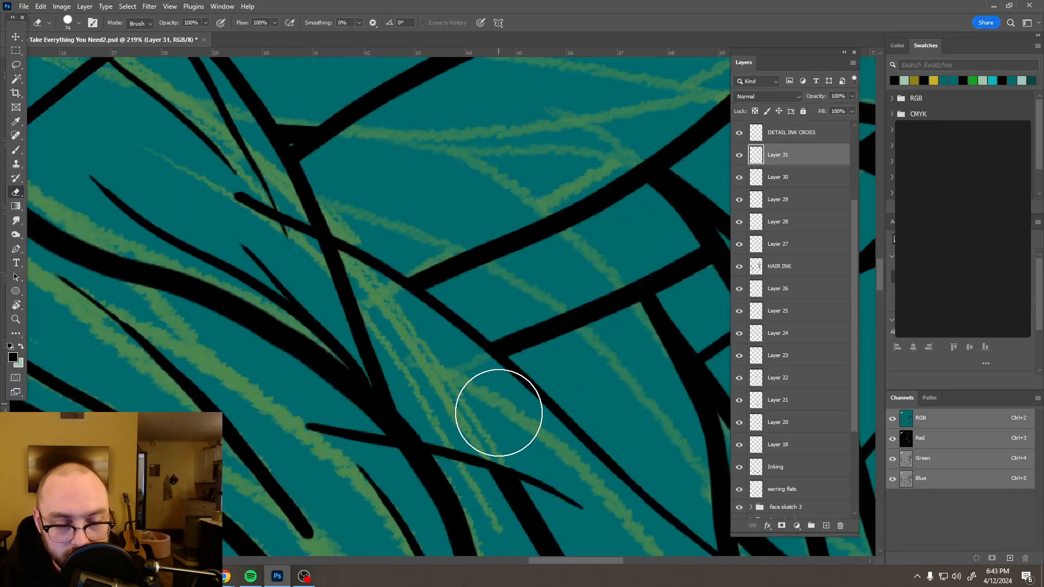
left_click(511, 489, "ctrl")
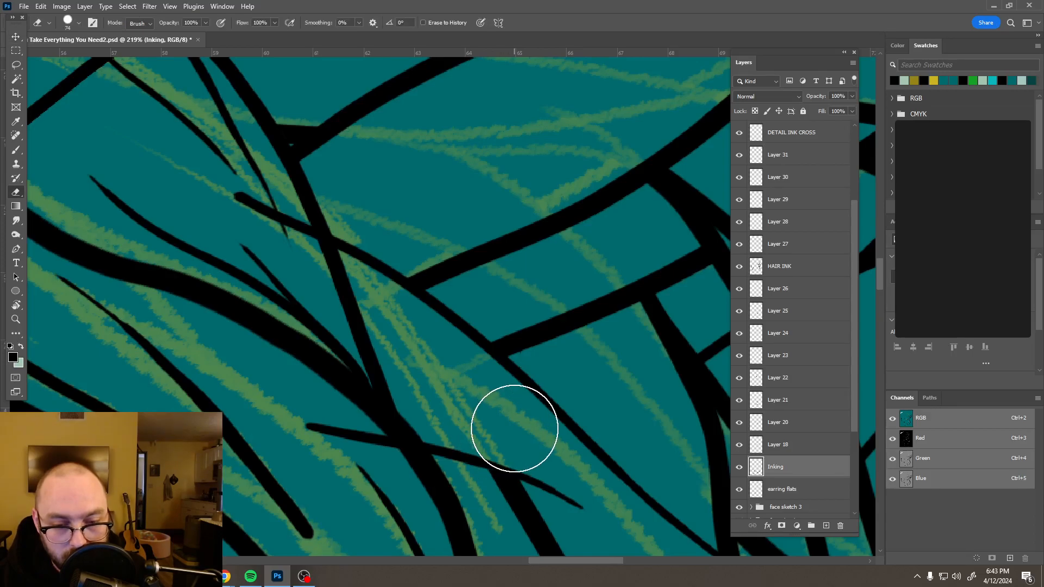
scroll(478, 326, "down", 10)
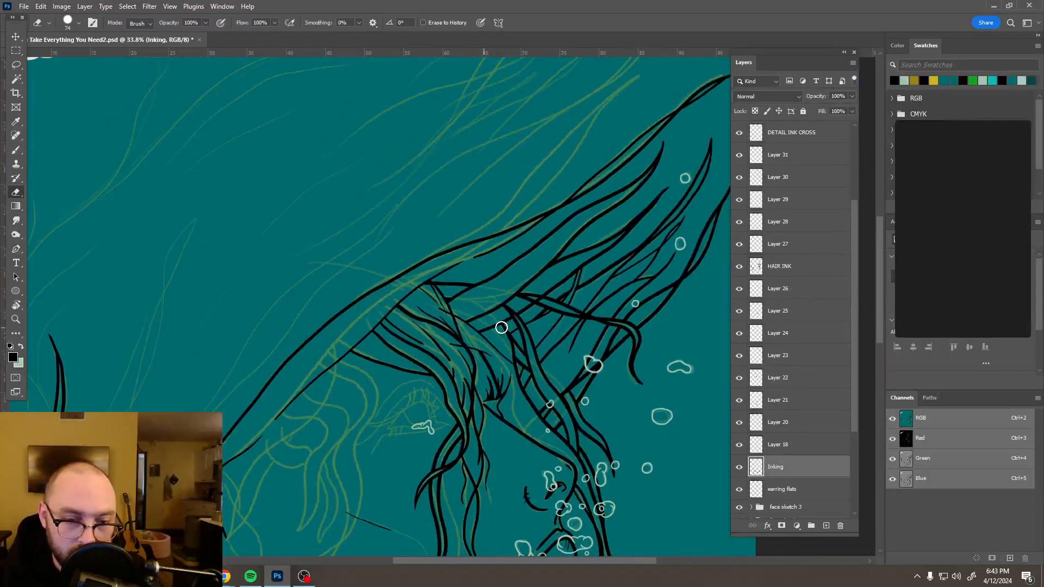
scroll(530, 331, "down", 8)
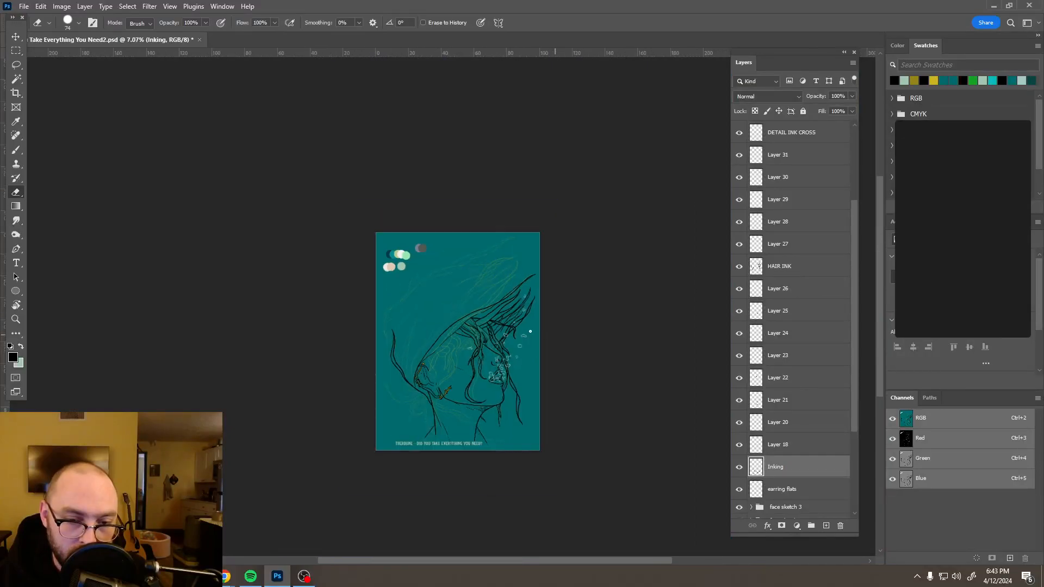
scroll(530, 331, "up", 5)
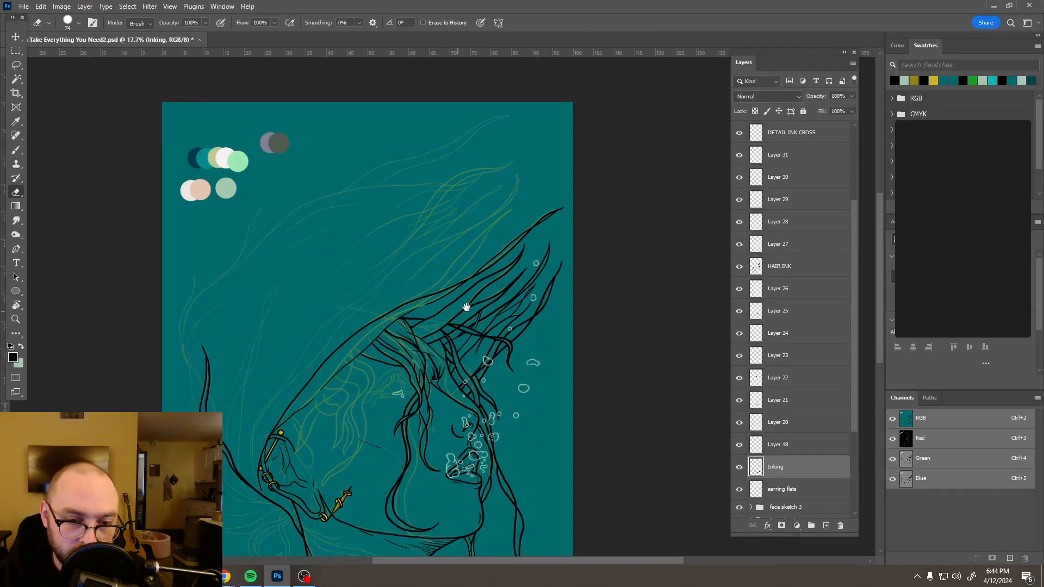
left_click_drag(391, 331, 466, 307)
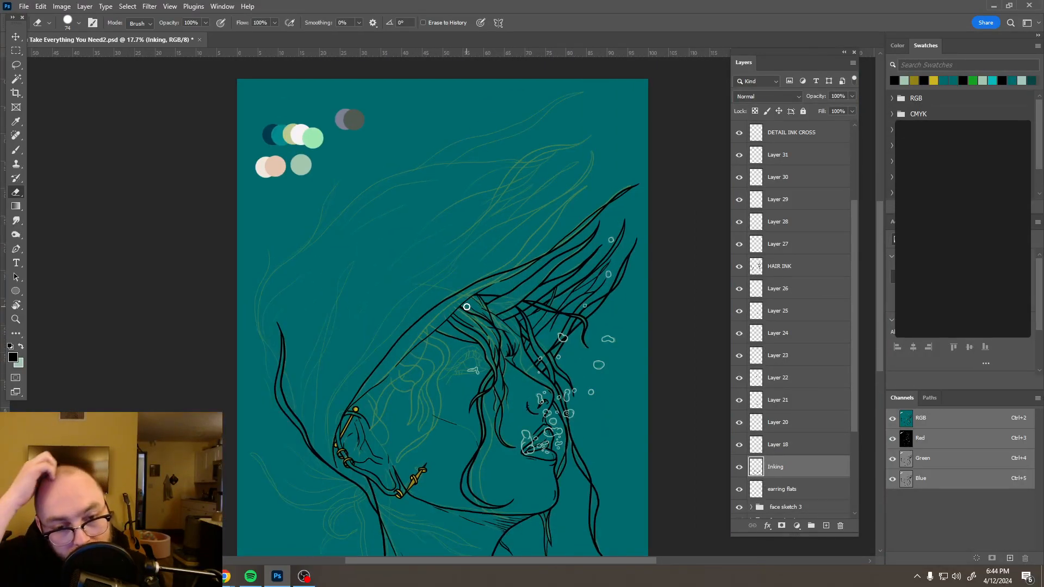
- On Layer 31, erase the ends of the two crossing strands where they extend past the forehead lock's lines
scroll(485, 320, "up", 6)
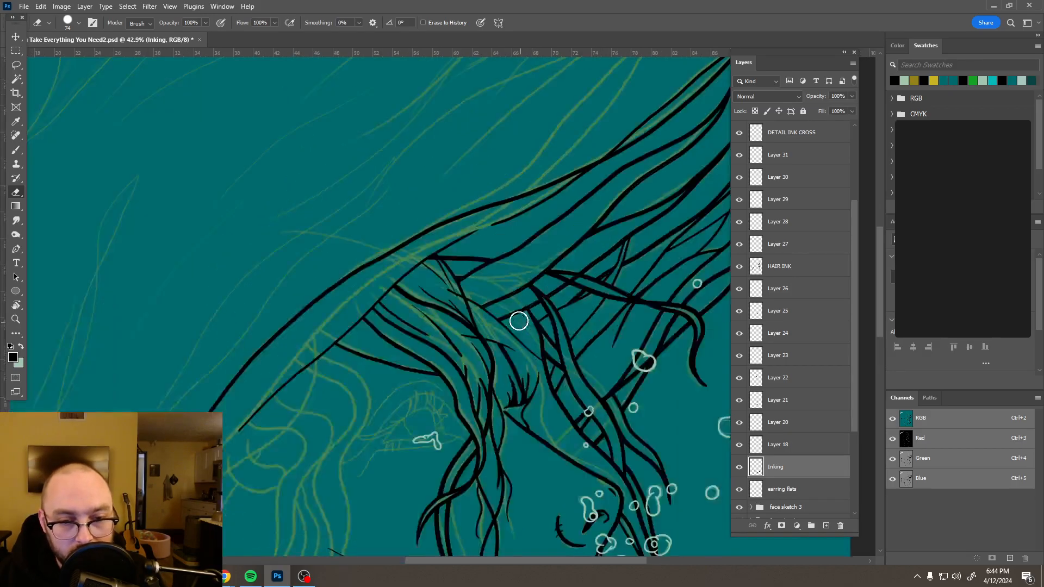
left_click(16, 37)
scroll(328, 266, "up", 3)
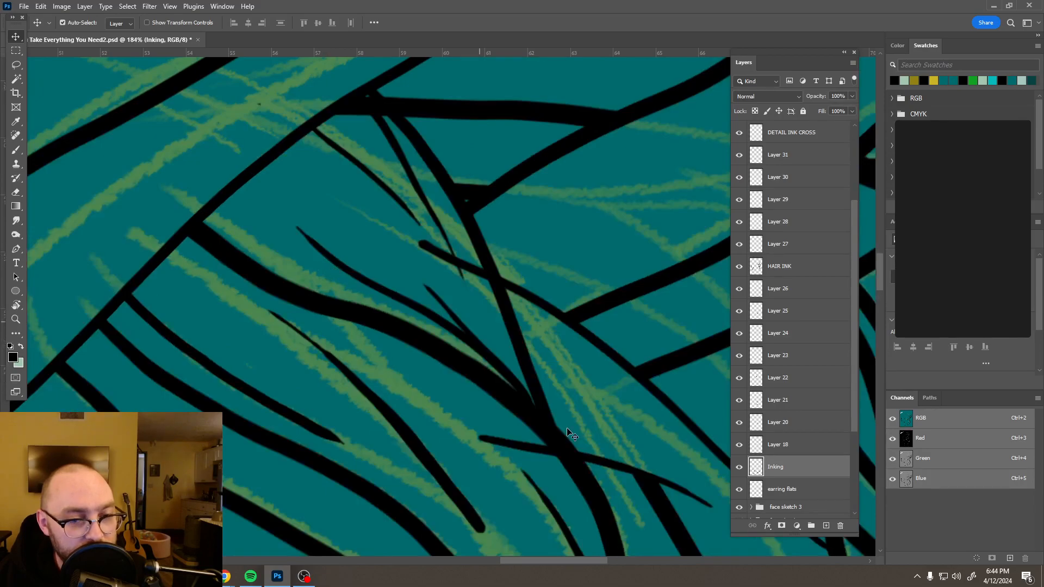
scroll(567, 427, "up", 1)
left_click(541, 465)
key("e")
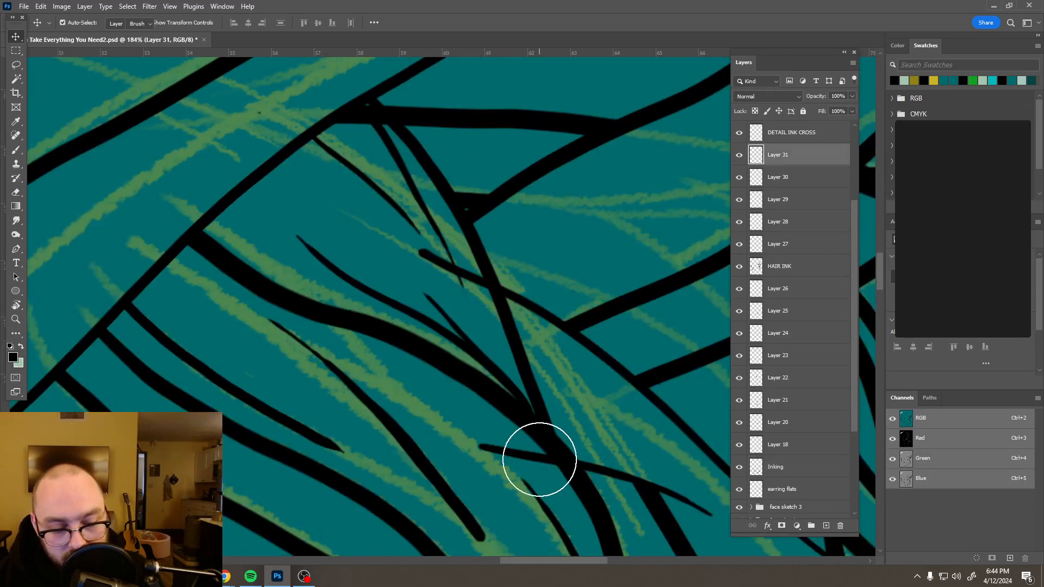
left_click(524, 472)
left_click_drag(449, 468, 478, 452)
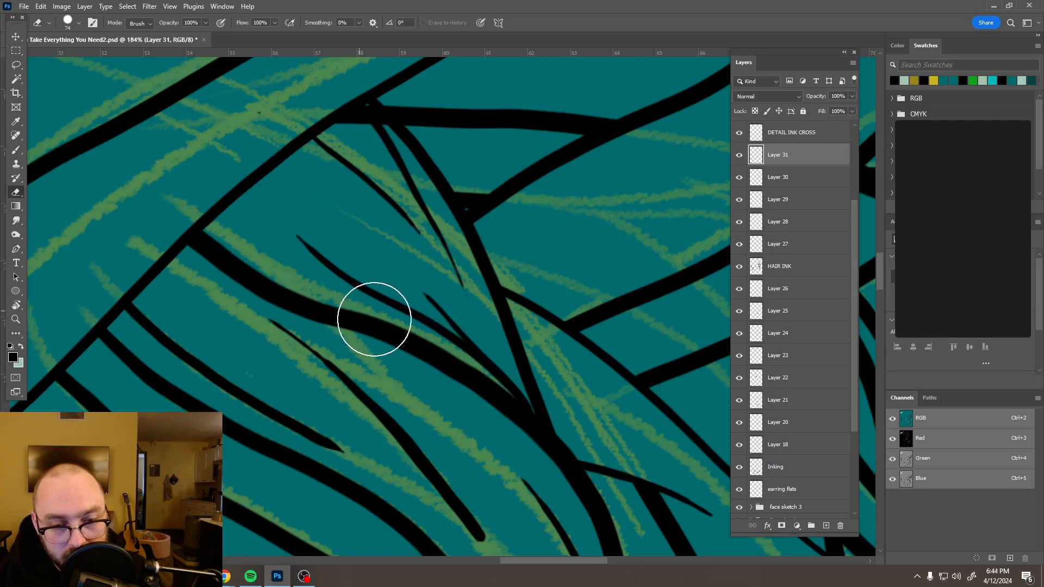
scroll(373, 320, "down", 8)
scroll(375, 319, "down", 5)
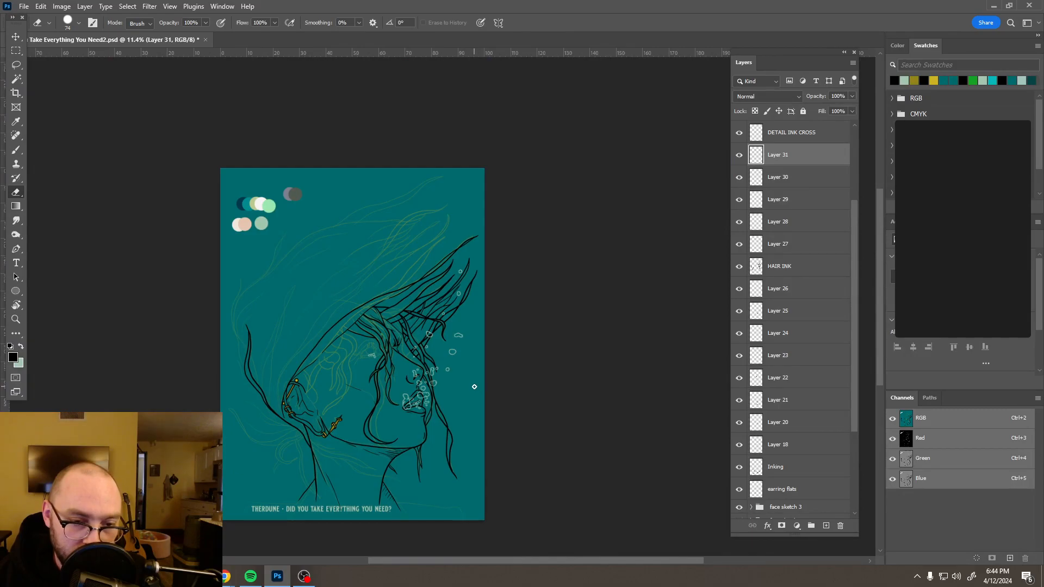
- Try inking two more short curved strands below the short crossing strand on the forehead lock
scroll(403, 364, "up", 8)
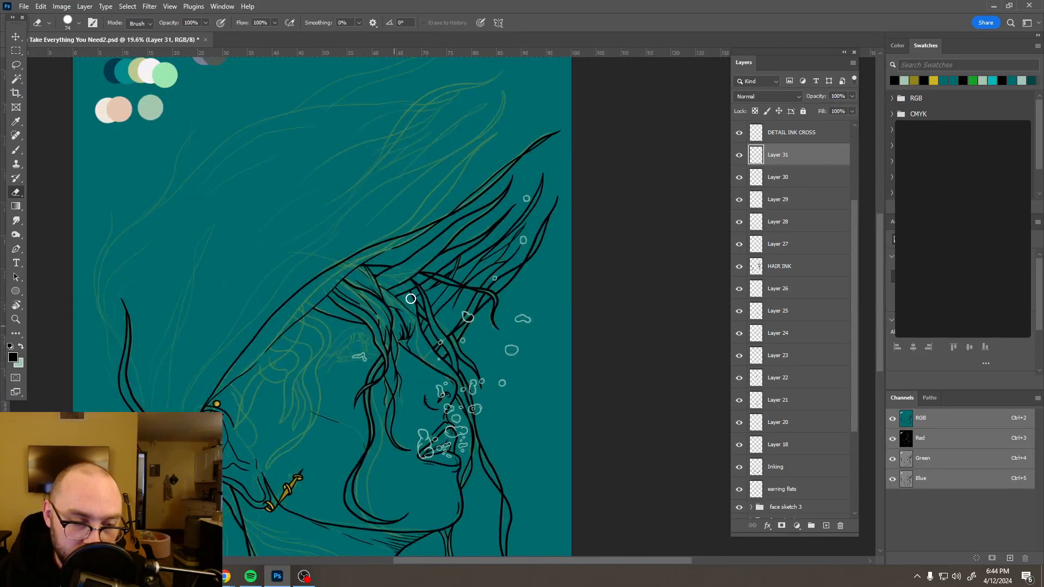
scroll(444, 269, "up", 8)
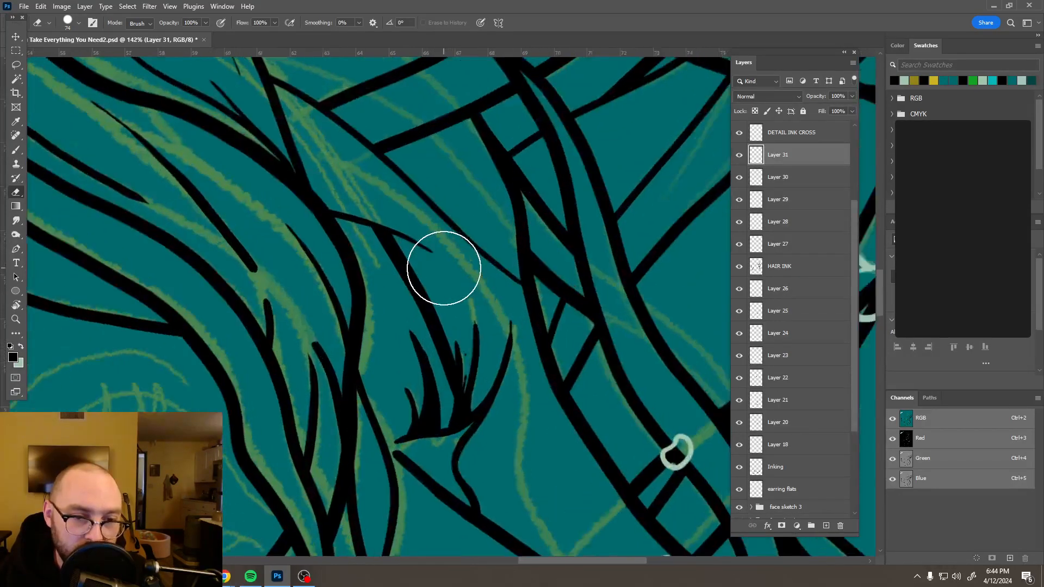
key("b")
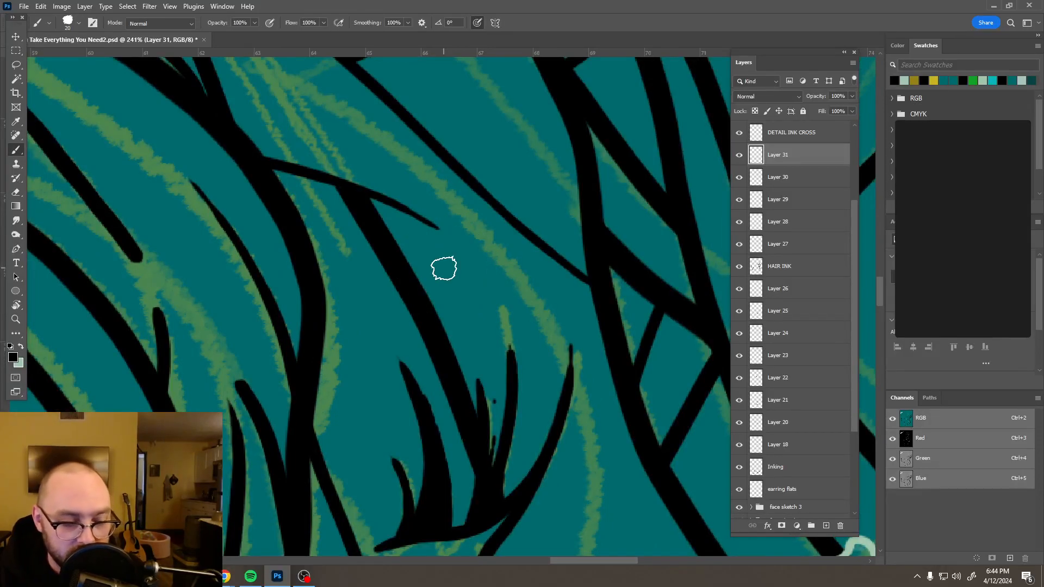
key("Caps_Lock")
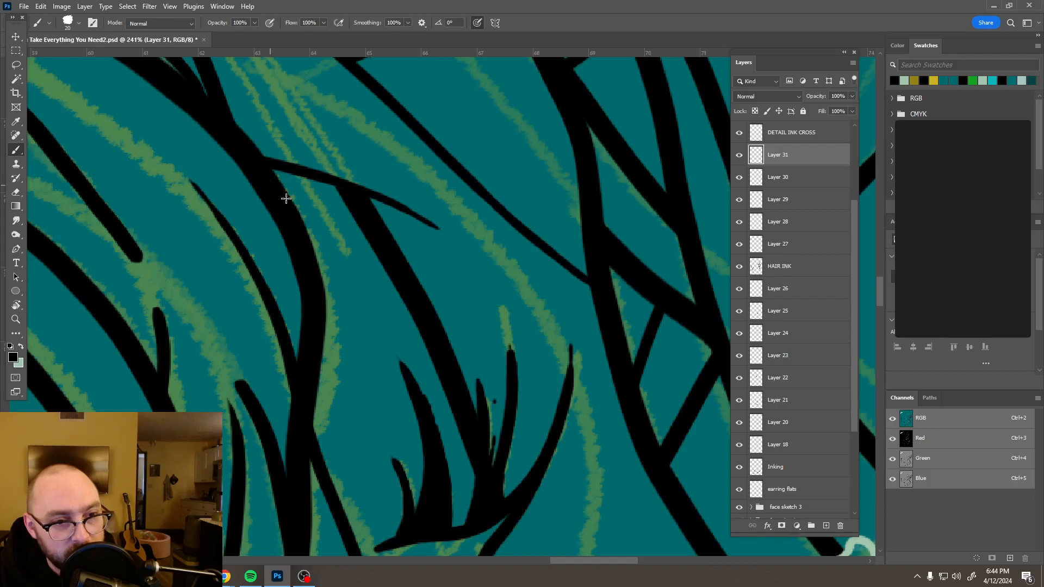
mouse_move(288, 206)
left_mouse_down()
mouse_move(336, 233)
mouse_move(427, 250)
mouse_move(523, 314)
left_mouse_up()
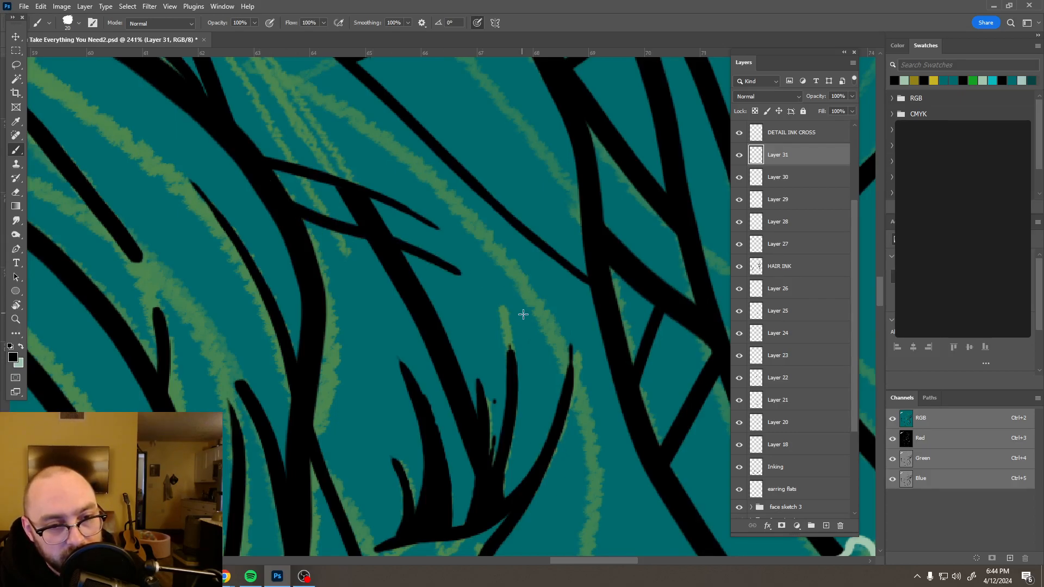
left_click_drag(370, 277, 424, 310)
scroll(465, 220, "down", 10)
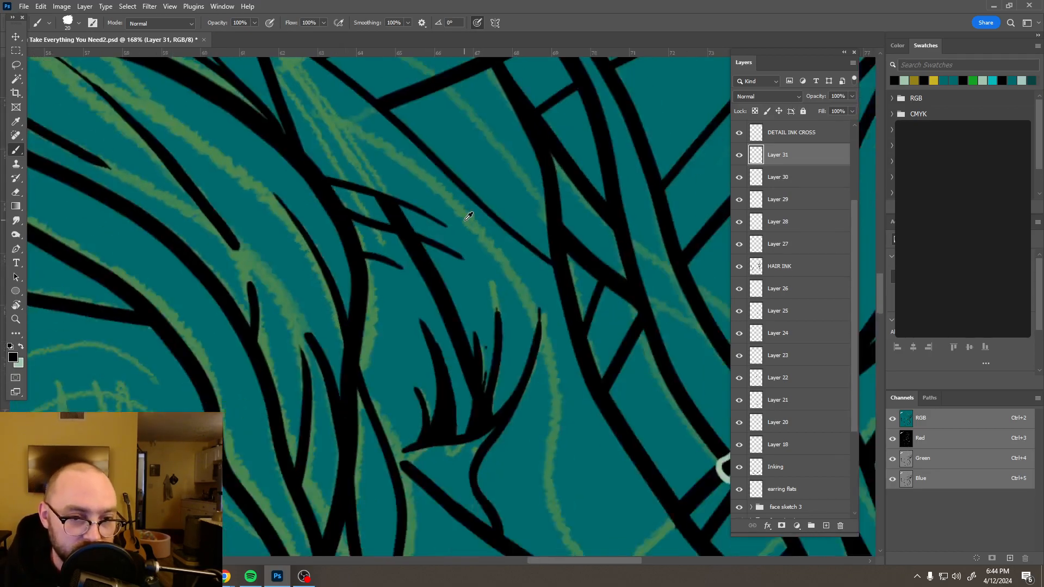
scroll(485, 233, "down", 2)
- Add a new layer above Layer 31 and ink a few short, thin detail strands along the sketched lines around the short crossing strand
scroll(424, 179, "up", 5)
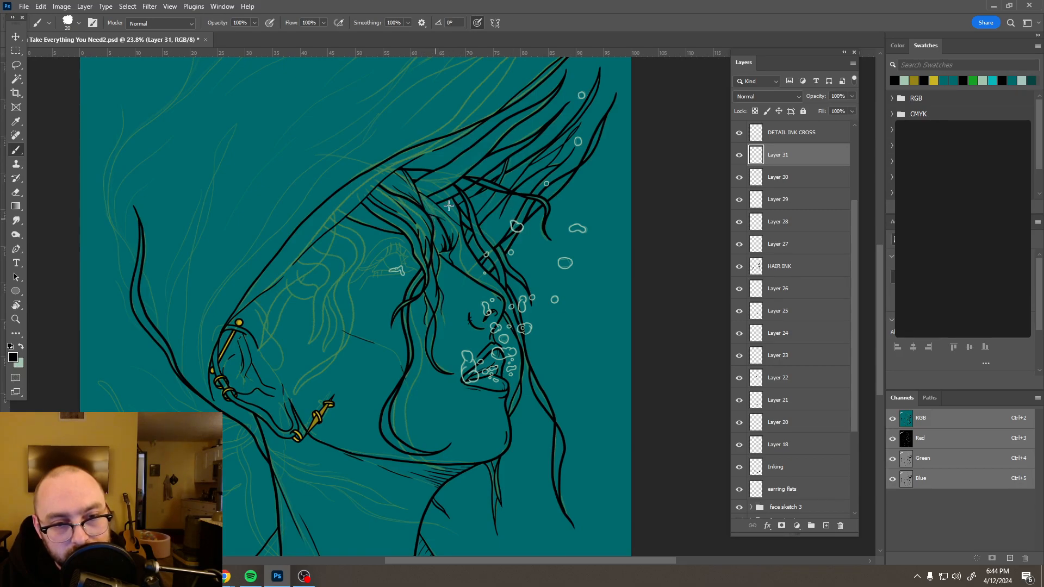
scroll(442, 205, "up", 3, "alt")
scroll(436, 205, "up", 3, "alt")
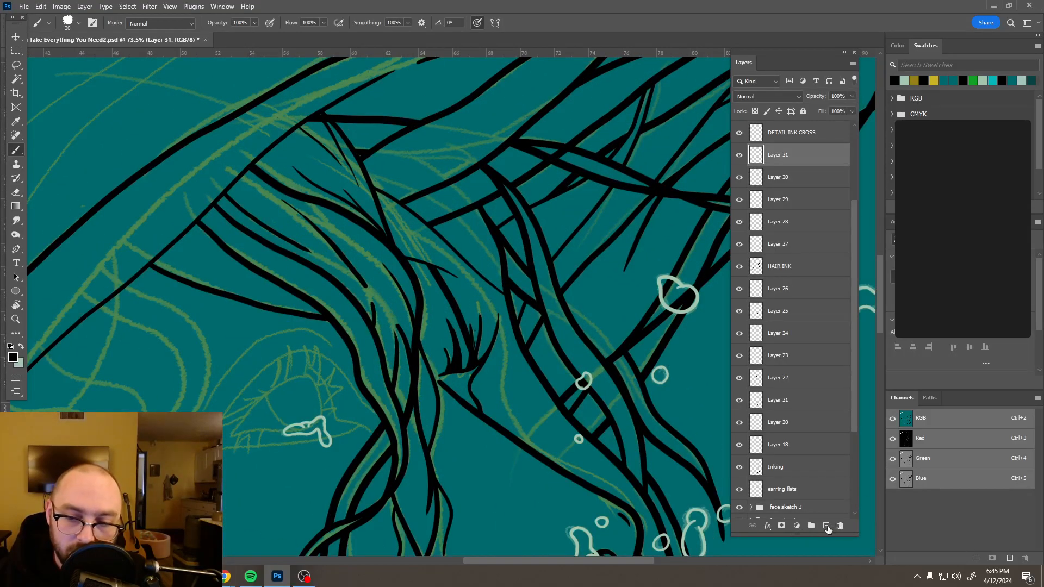
left_click(827, 526)
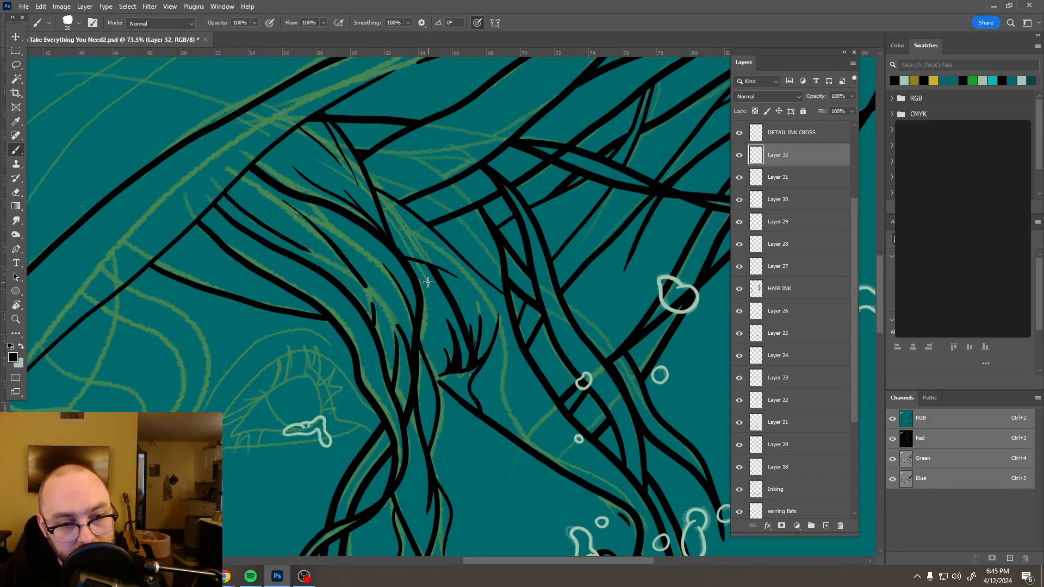
left_click_drag(412, 242, 427, 284)
left_click_drag(393, 207, 415, 252)
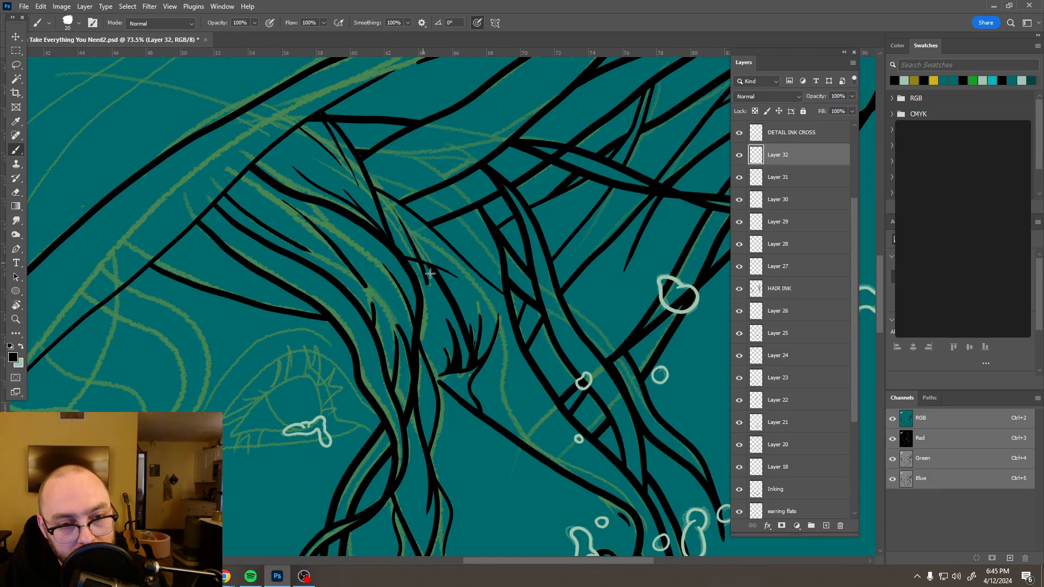
left_click_drag(425, 239, 434, 262)
key("e")
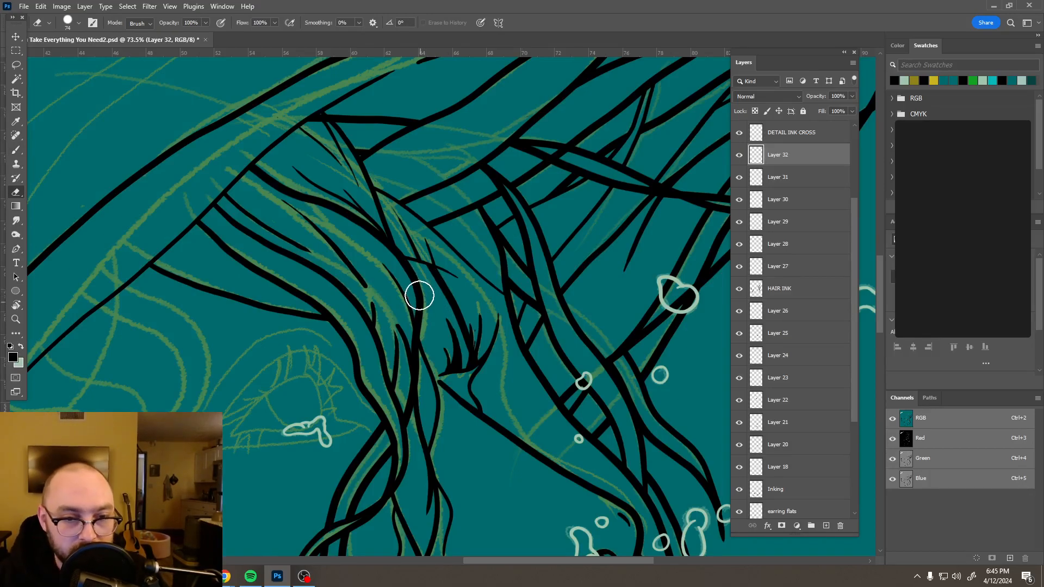
scroll(462, 297, "down", 3)
scroll(473, 302, "down", 8)
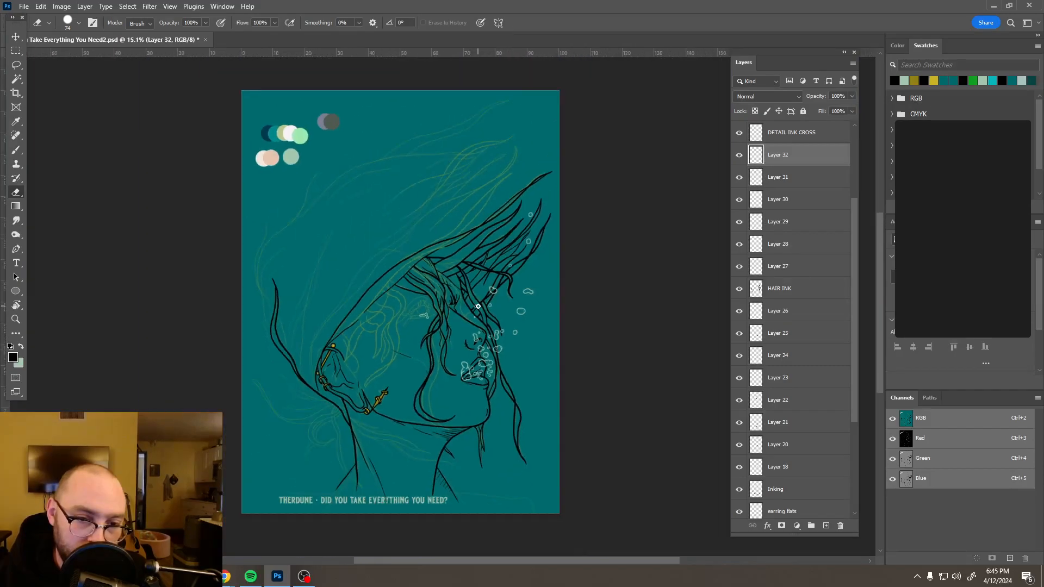
- On Layer 32, ink a short curved strand above the brow hairs and a longer one following the sketch curve down the forehead
scroll(466, 303, "up", 6)
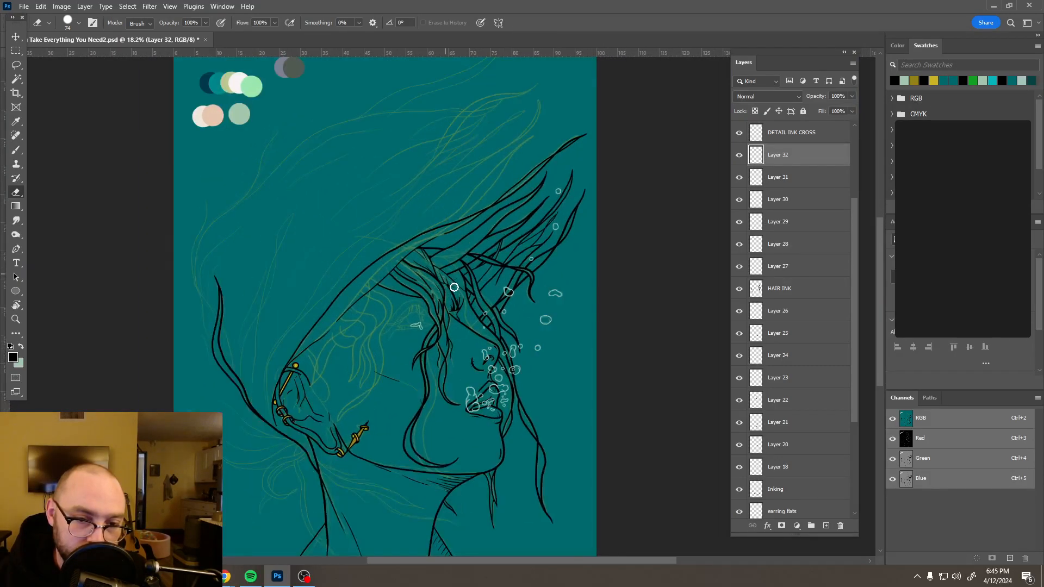
scroll(462, 293, "up", 5)
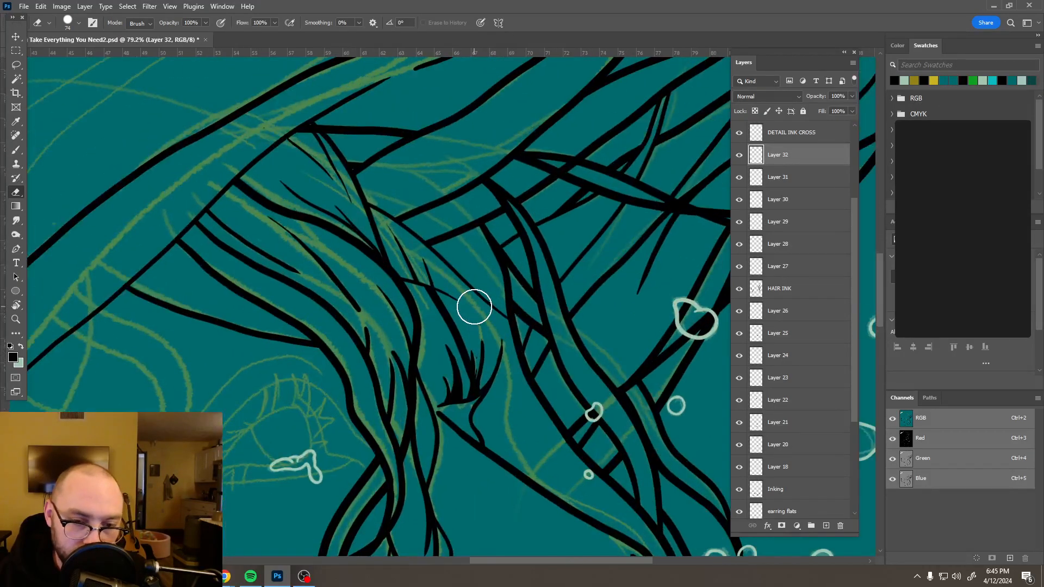
key("b")
scroll(477, 305, "down", 2)
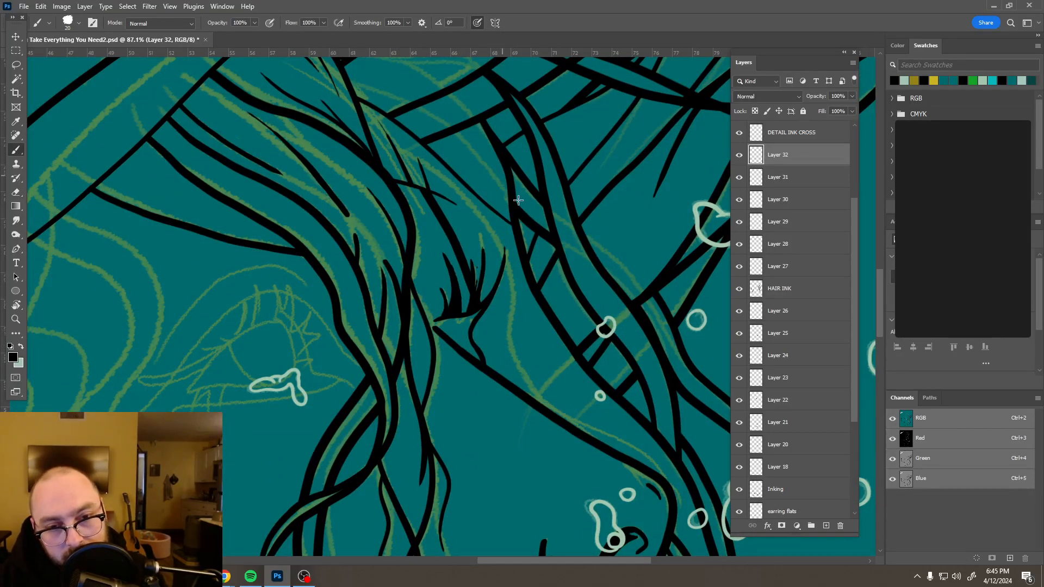
left_click_drag(472, 207, 494, 233)
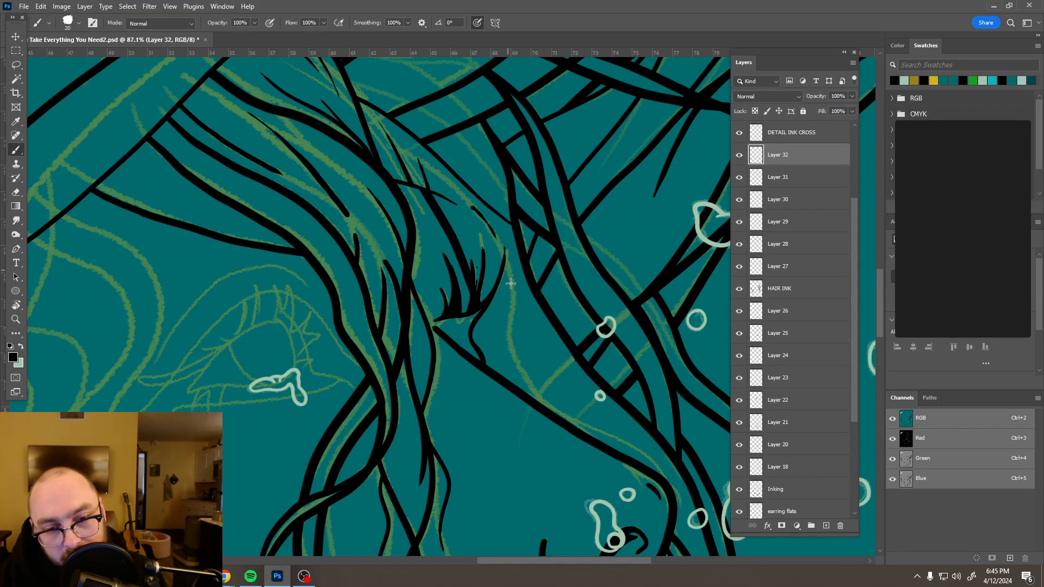
left_click_drag(512, 320, 512, 342)
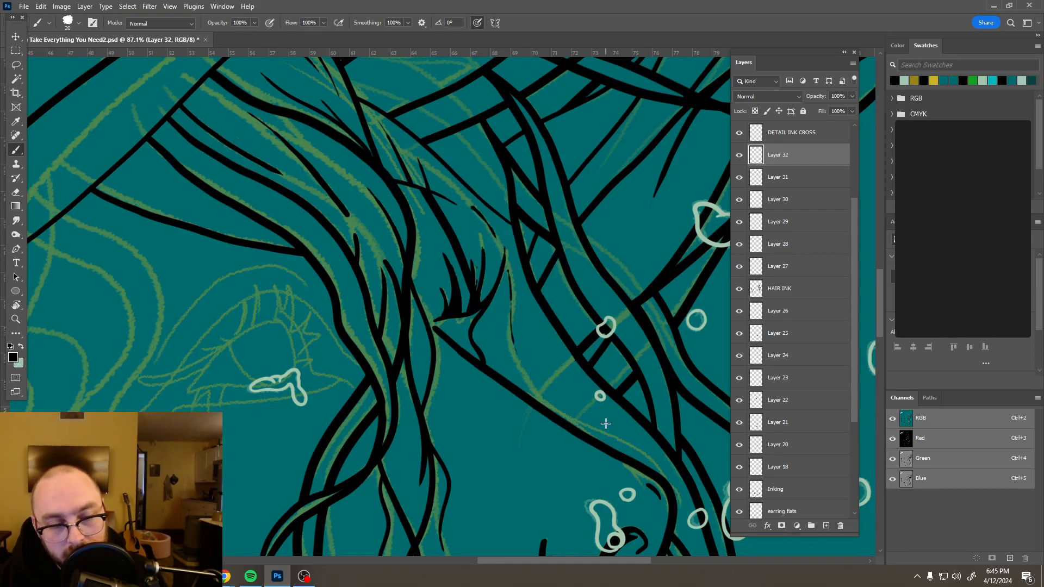
key("ctrl+z")
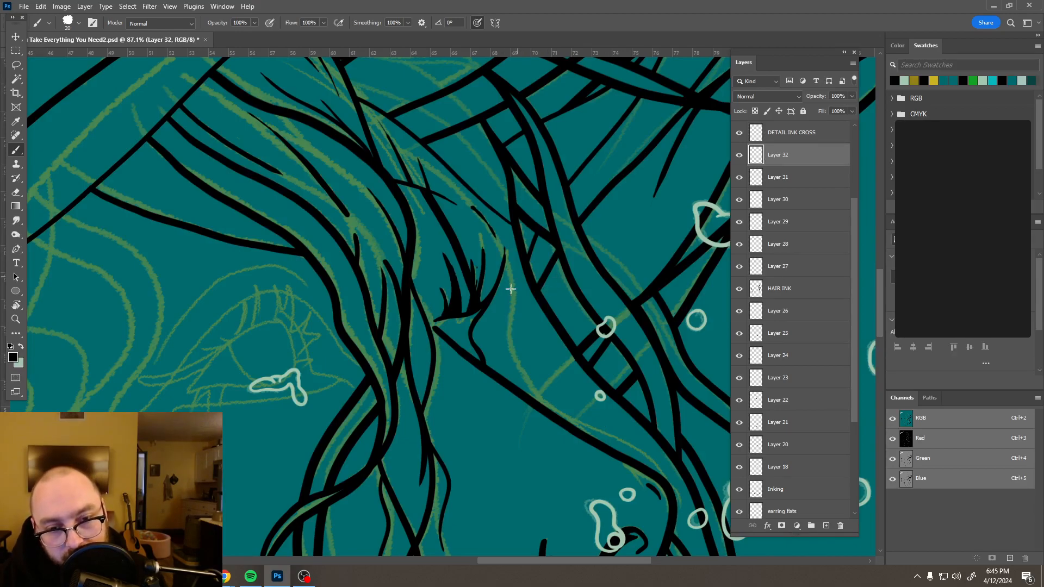
mouse_move(514, 299)
left_mouse_down()
mouse_move(524, 381)
mouse_move(608, 446)
left_mouse_up()
scroll(537, 299, "down", 6)
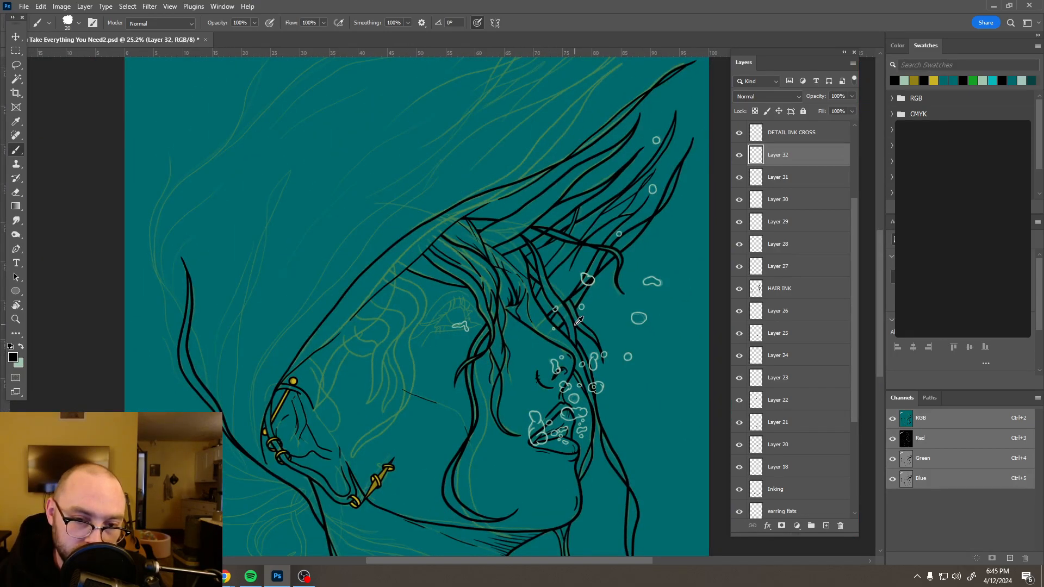
scroll(578, 321, "down", 2)
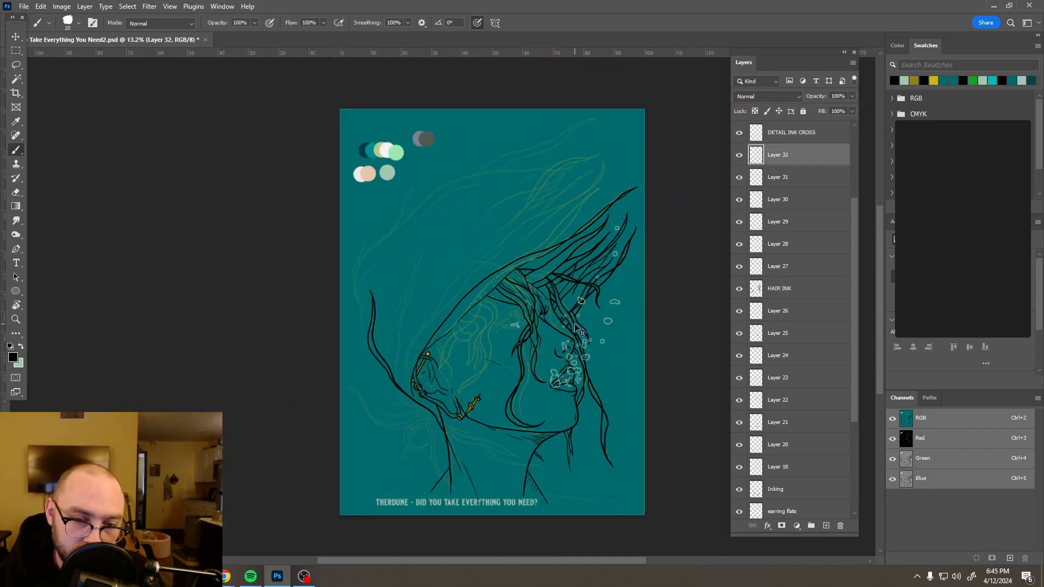
- Hide the face sketch 3 group so only the inked lines show over the background
scroll(578, 329, "up", 3)
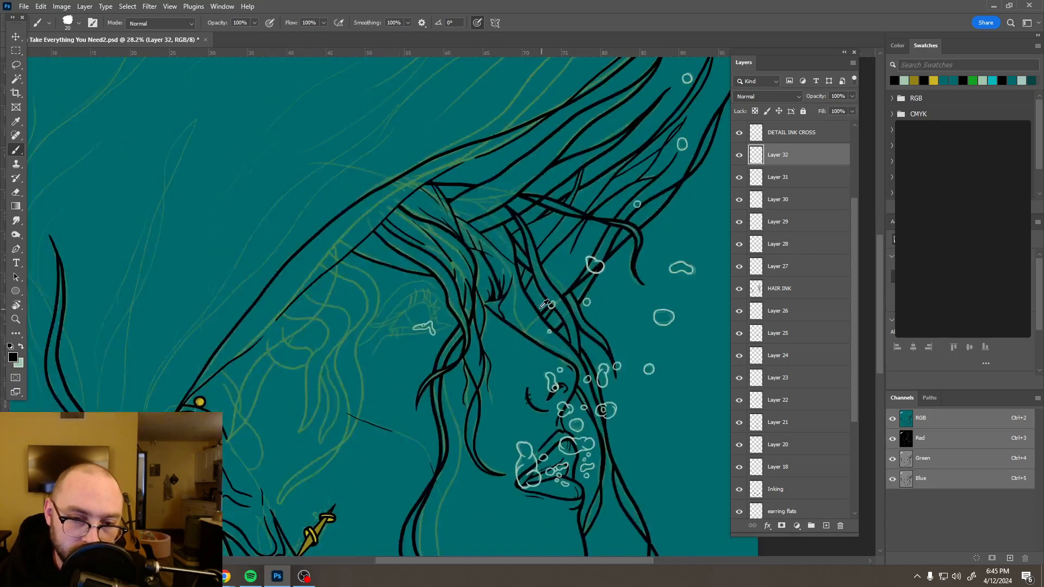
scroll(540, 308, "up", 2)
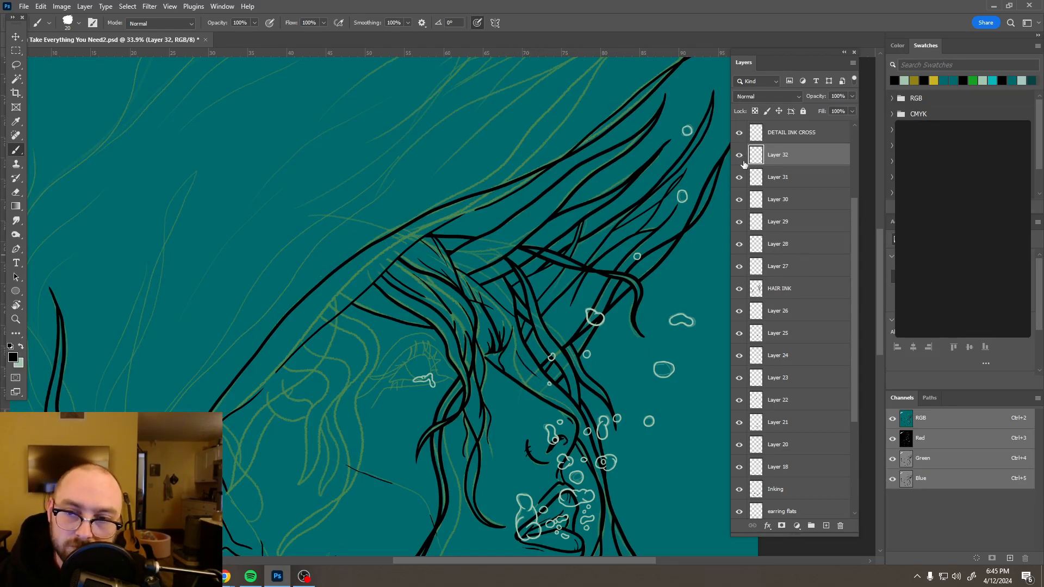
scroll(762, 493, "up", 5)
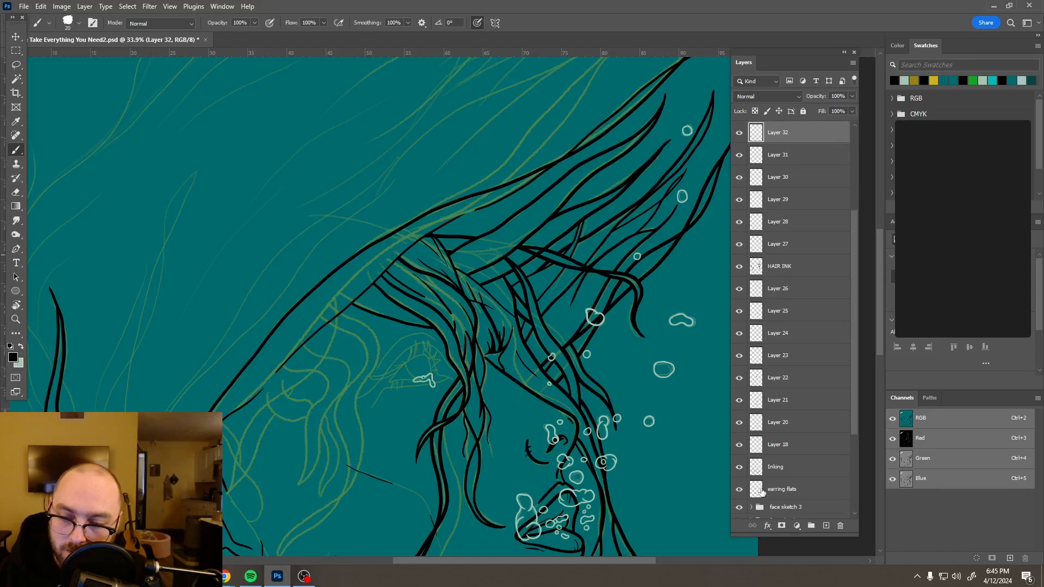
scroll(773, 381, "down", 10)
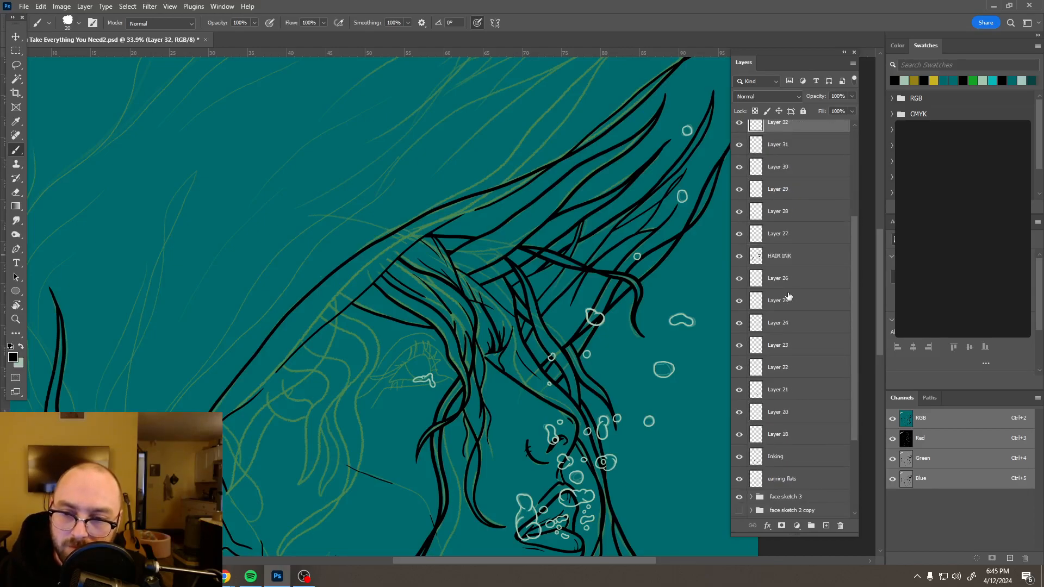
left_click(739, 375)
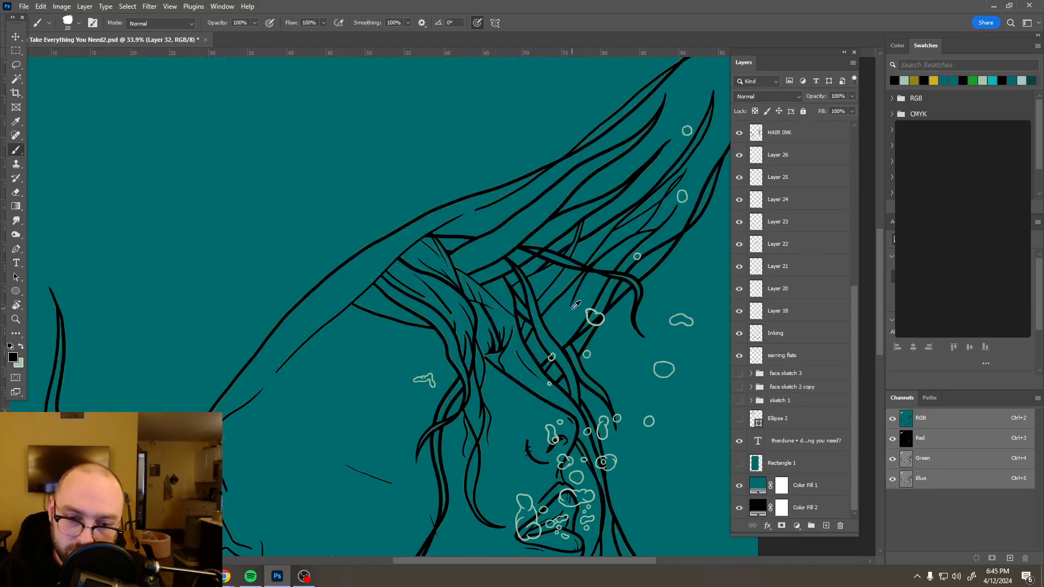
- Examine the inked hair and face lines without the sketch, both across the whole portrait and closer up
scroll(567, 314, "down", 6)
left_click_drag(567, 314, 543, 259)
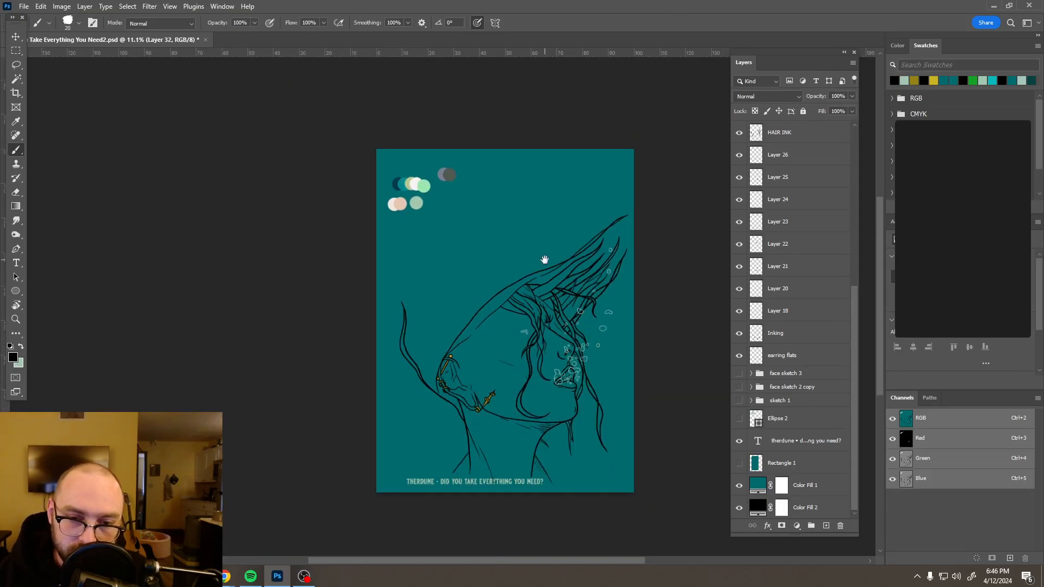
scroll(544, 229, "up", 3)
scroll(543, 228, "up", 1)
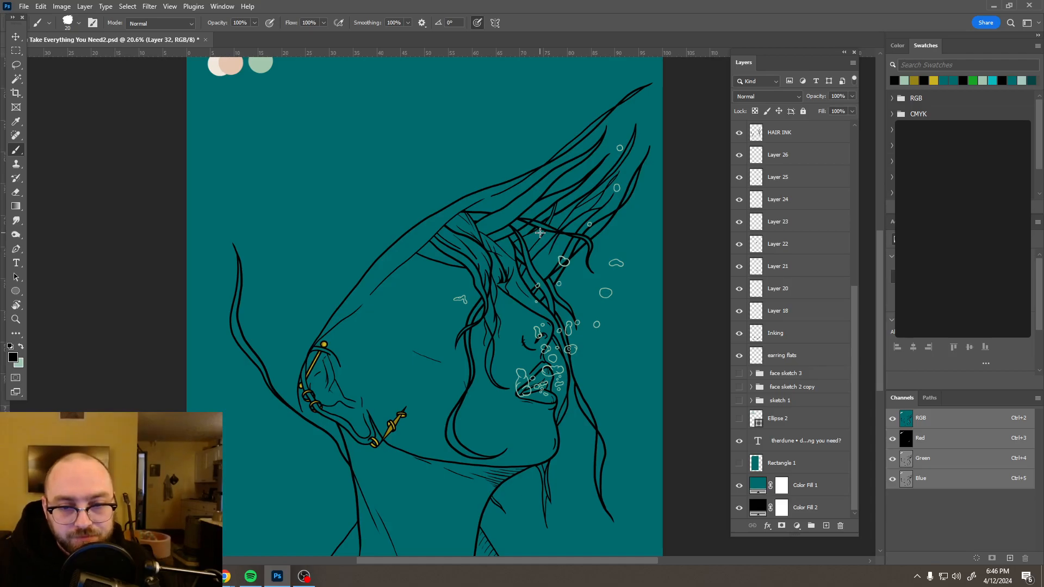
key("e")
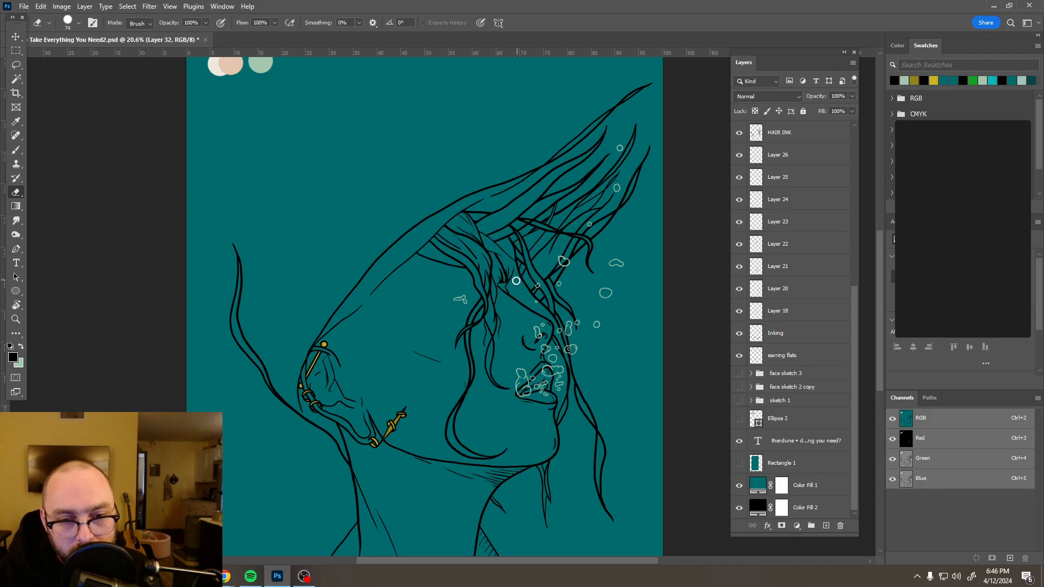
scroll(587, 244, "down", 1)
scroll(587, 244, "down", 5)
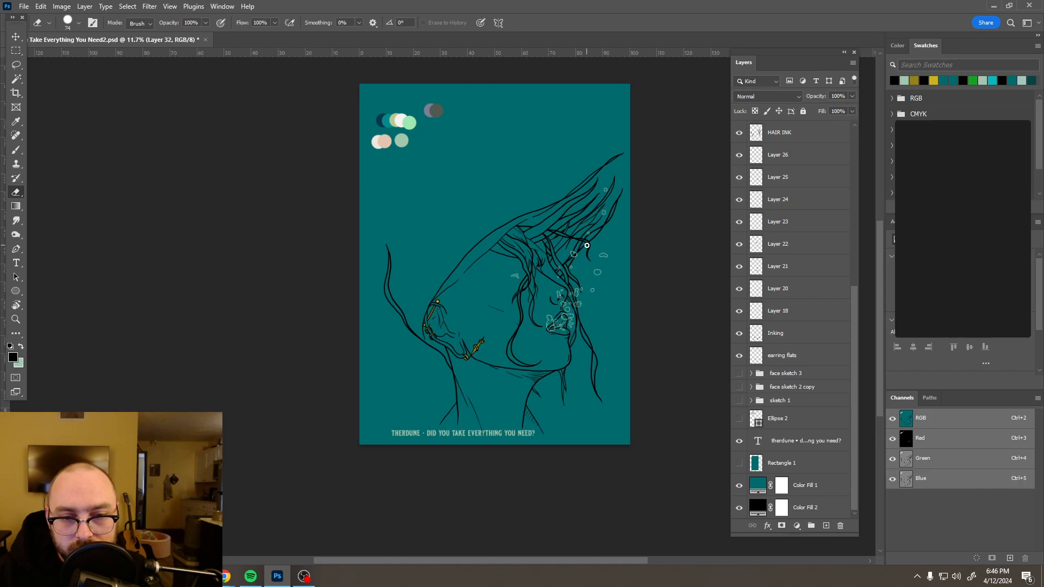
scroll(561, 244, "up", 6)
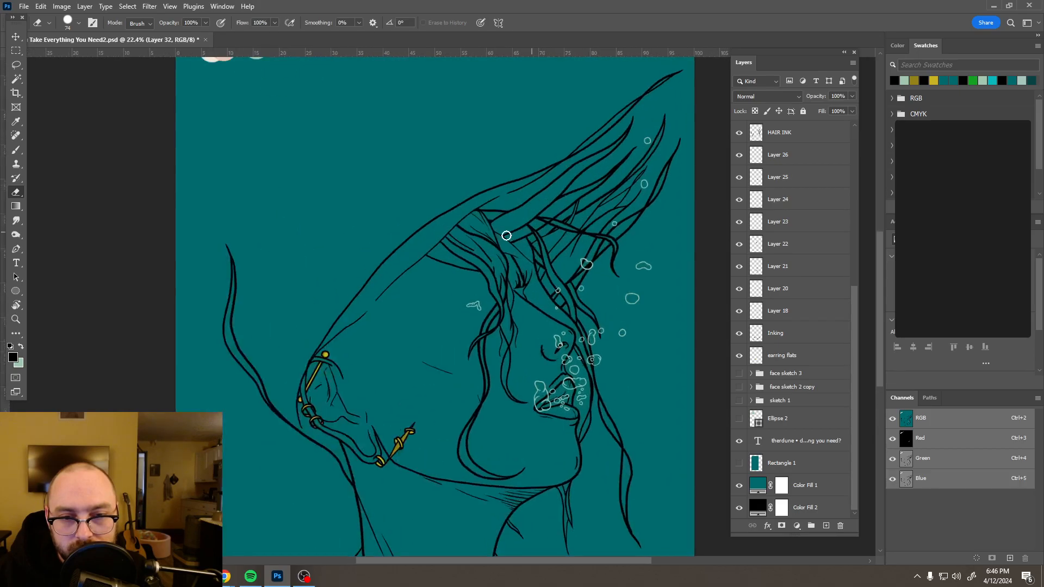
- Ink short, thin detail lines along the crossing strand at the forehead on Layer 32 and save the document
scroll(506, 236, "up", 3)
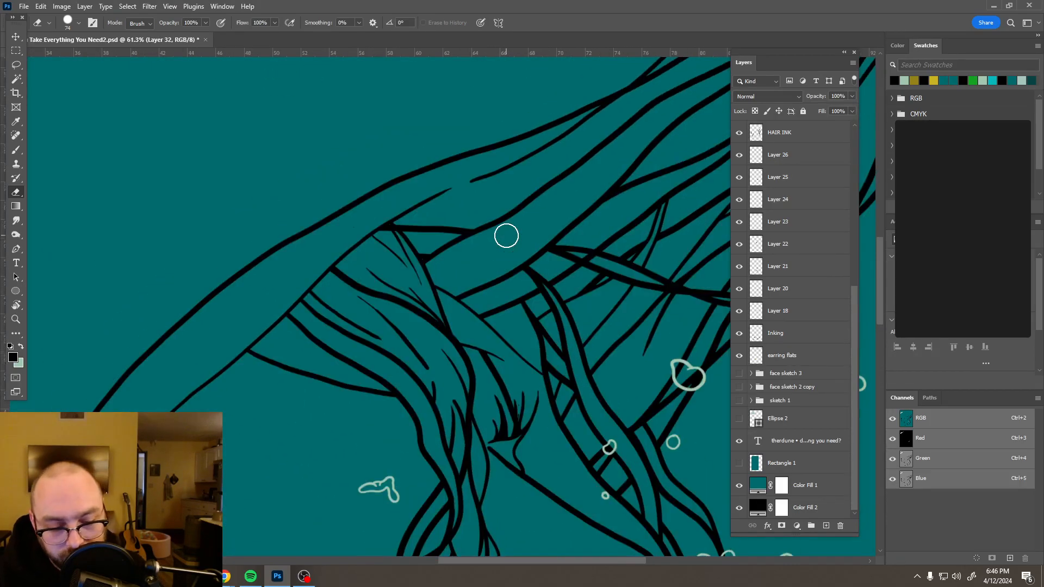
key("b")
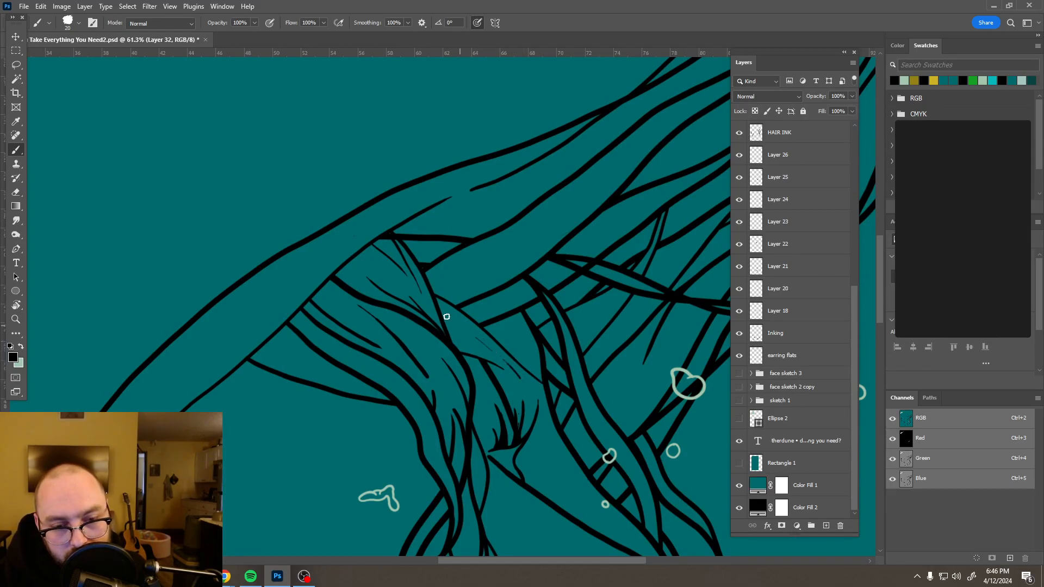
mouse_move(483, 344)
left_mouse_down()
mouse_move(390, 297)
mouse_move(490, 349)
mouse_move(466, 330)
left_mouse_up()
scroll(492, 315, "down", 5)
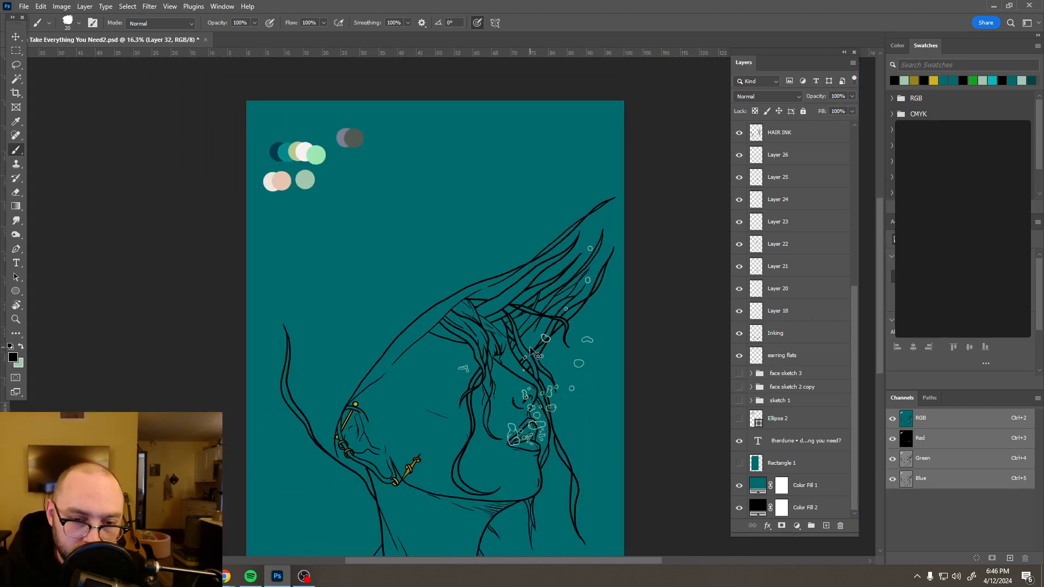
scroll(532, 351, "down", 1)
scroll(482, 310, "up", 5)
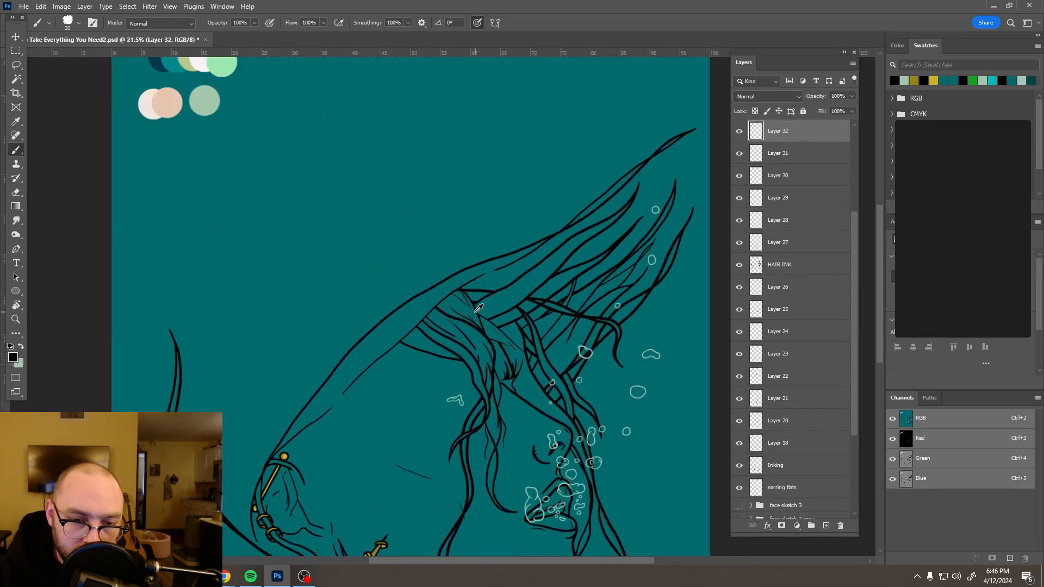
scroll(519, 363, "left", 2)
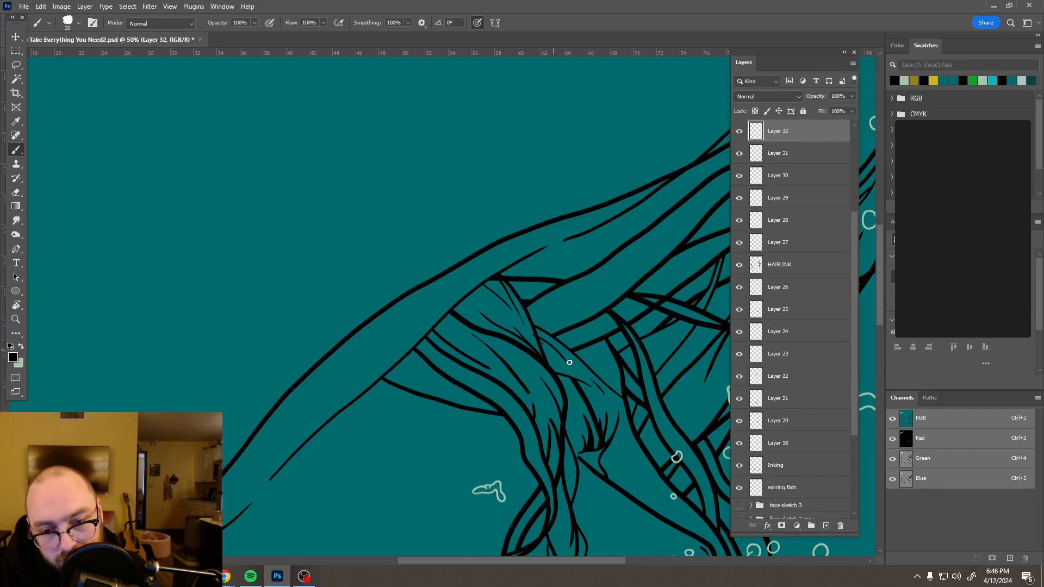
key("e")
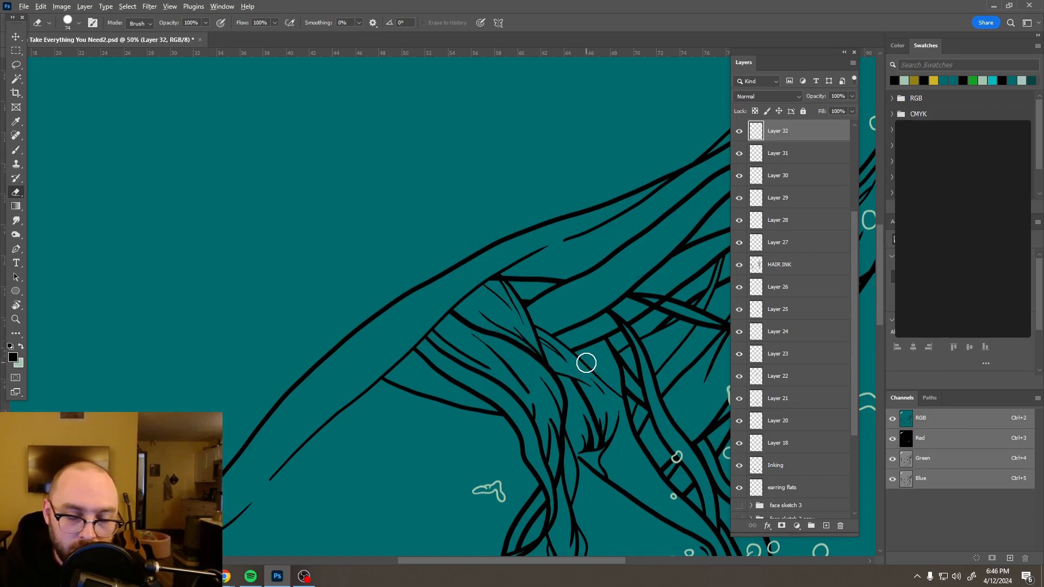
scroll(588, 368, "down", 10)
left_click_drag(611, 384, 549, 330)
scroll(545, 284, "up", 2)
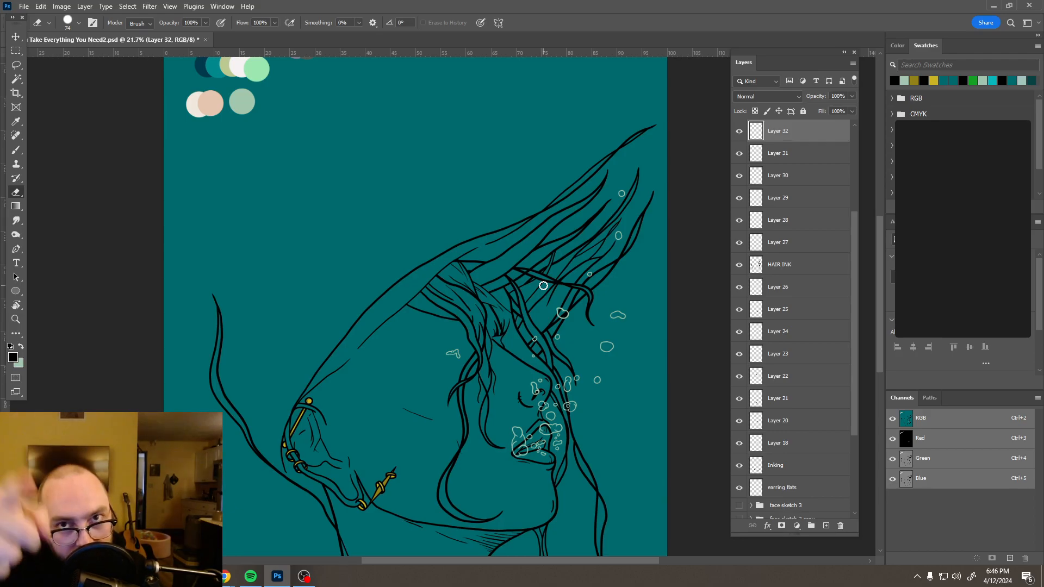
key("ctrl+s")
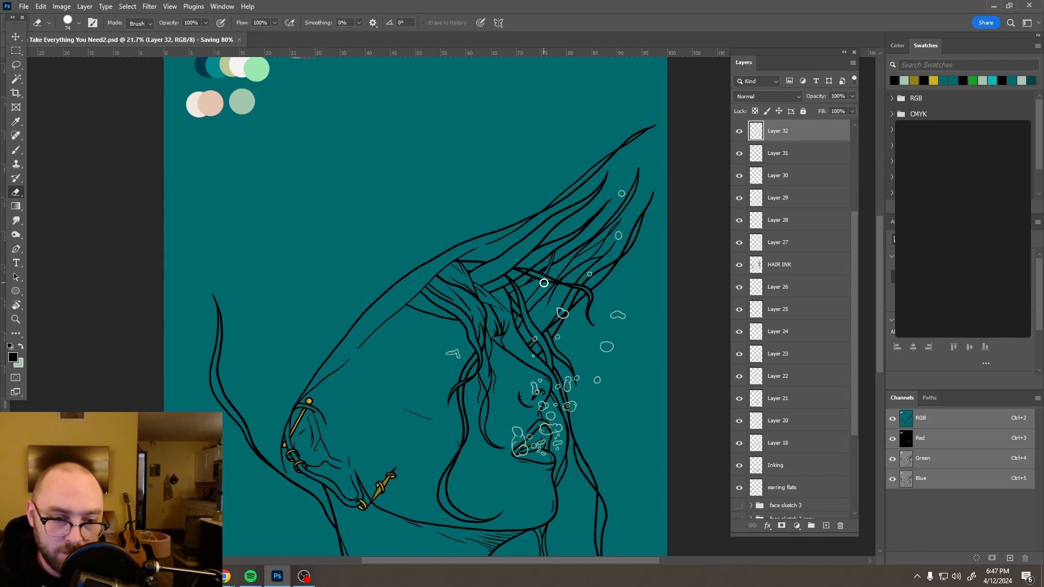
- Add a new layer above Layer 32 and ink two thin strands running from the hairline into the lowest forehead hair lock
scroll(541, 266, "up", 5)
scroll(447, 308, "up", 1)
key("b")
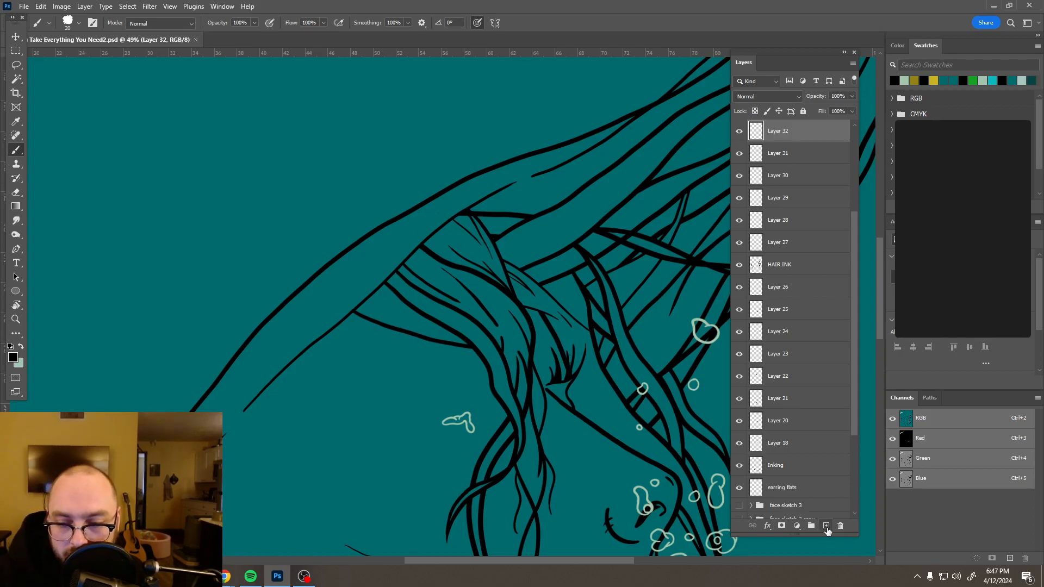
key("ctrl+shift+alt+n")
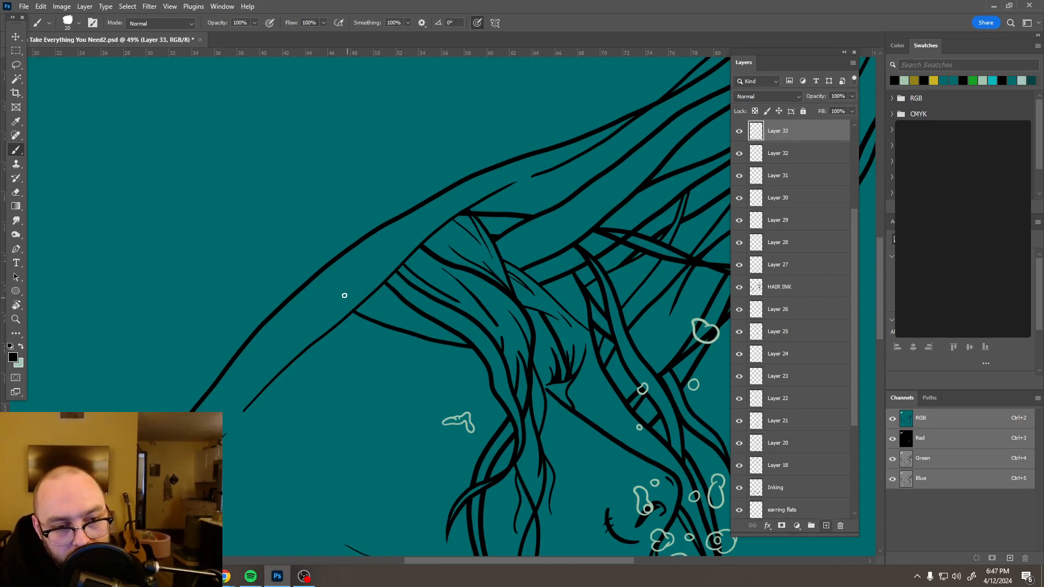
left_click_drag(354, 310, 423, 326)
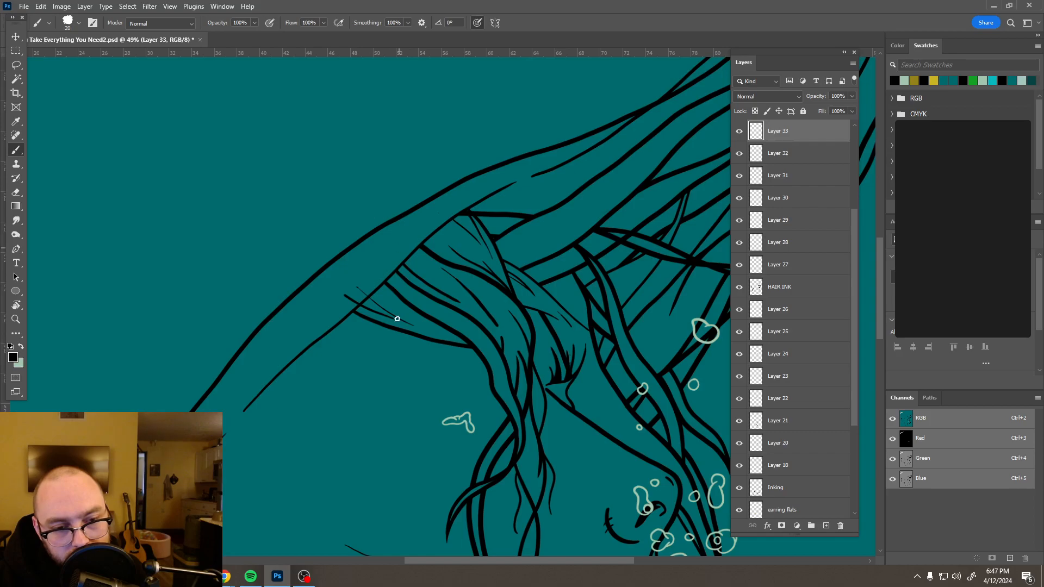
key("ctrl+z")
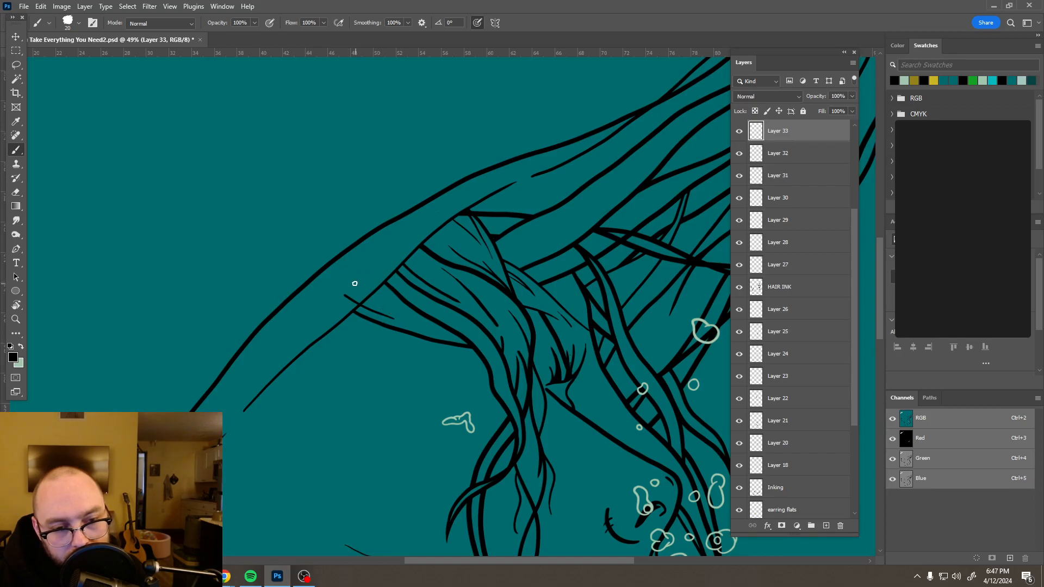
left_click_drag(351, 276, 430, 332)
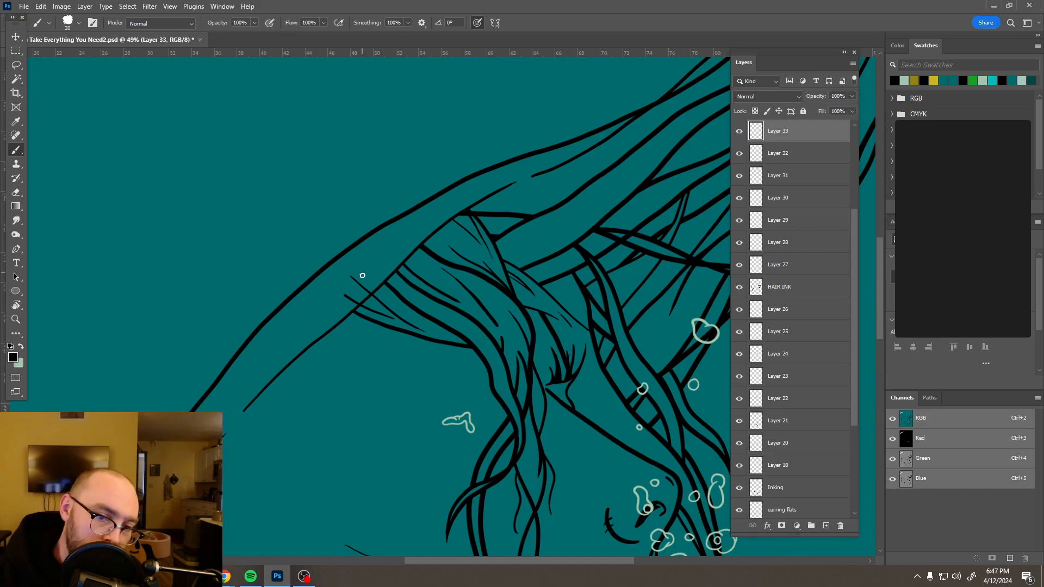
key("ctrl+z")
left_click_drag(355, 281, 423, 332)
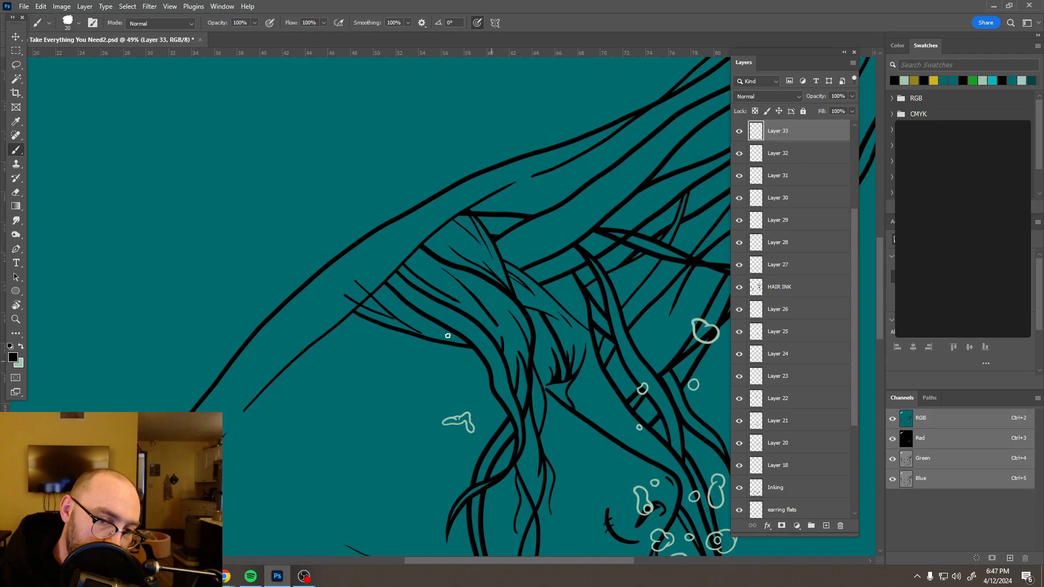
key("ctrl+z")
left_click_drag(376, 304, 453, 344)
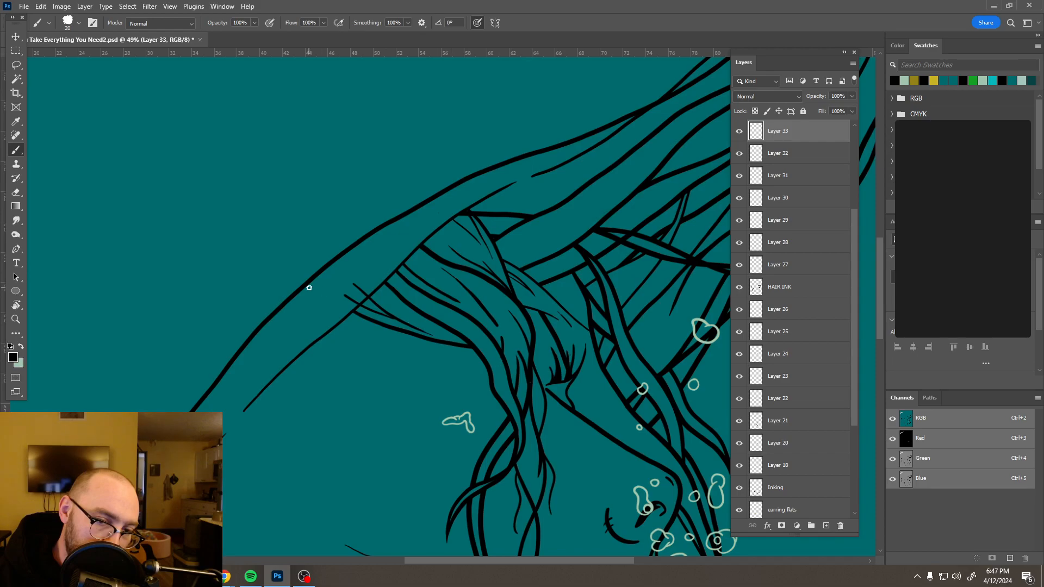
- Erase the ends of the two new thin strands that stick out past the hairline on Layer 33
key("e")
left_click_drag(355, 286, 350, 299)
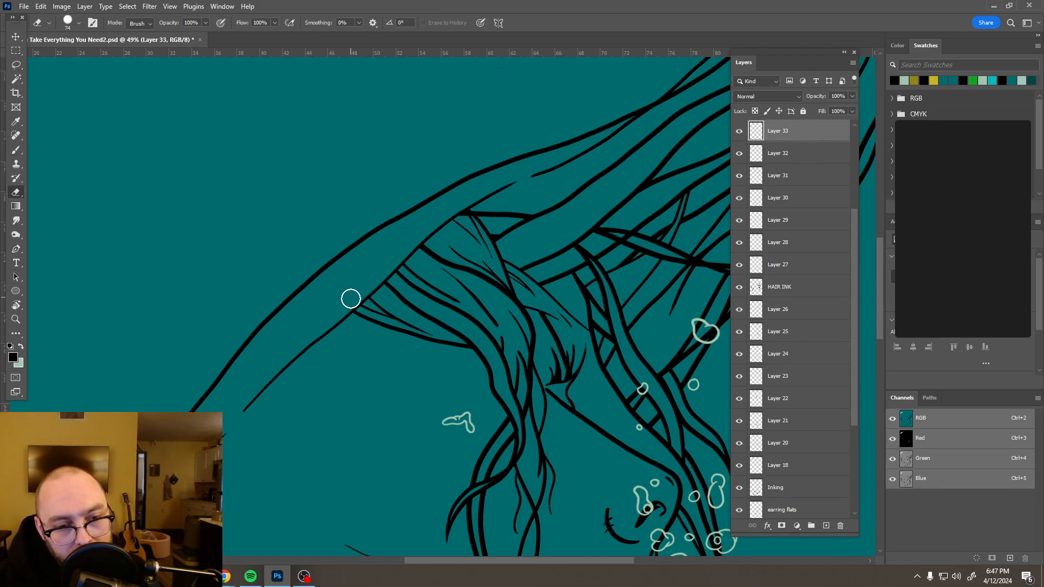
scroll(417, 256, "down", 3)
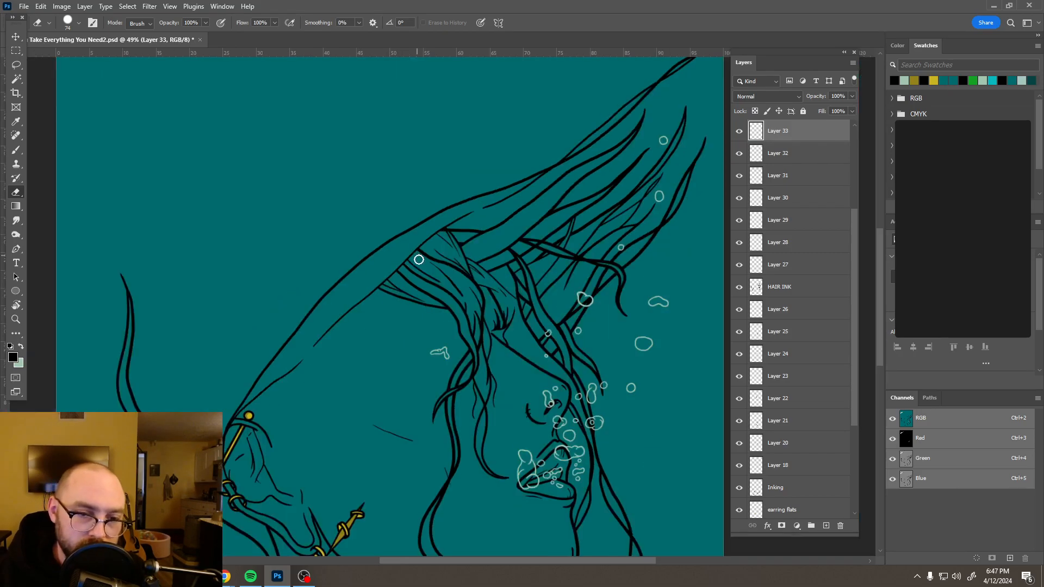
scroll(417, 256, "down", 5)
scroll(446, 298, "up", 3)
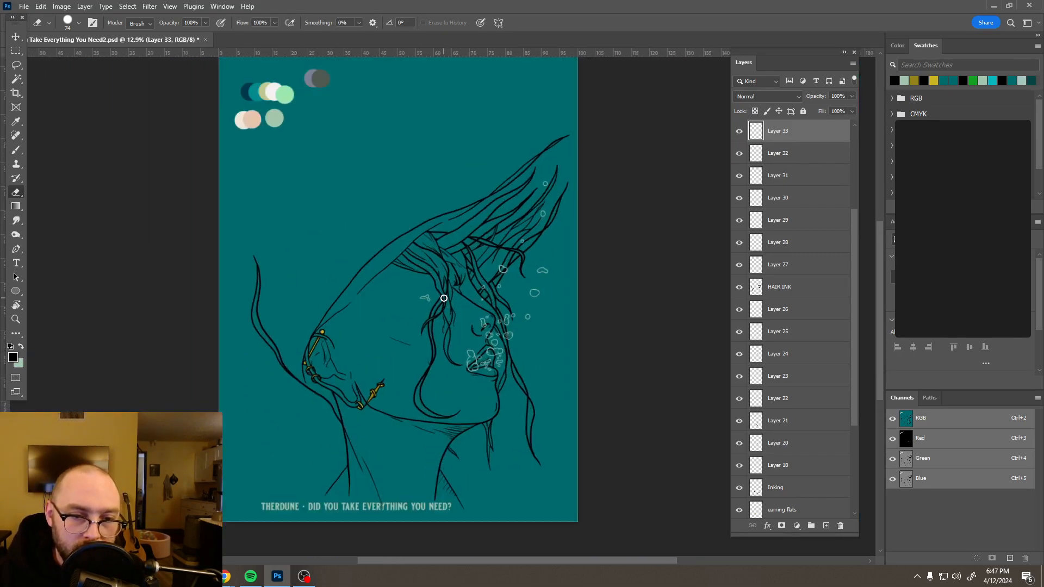
- Examine the inked strands closely around the hairline and forehead, and compare them with the whole portrait
scroll(381, 239, "up", 3)
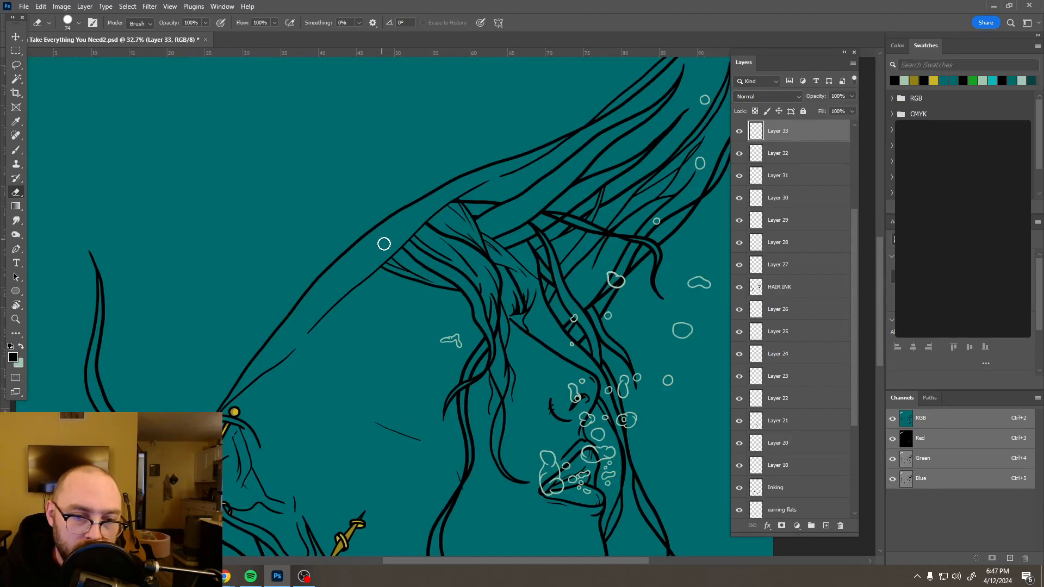
scroll(381, 239, "up", 4)
scroll(384, 244, "up", 1)
key("b")
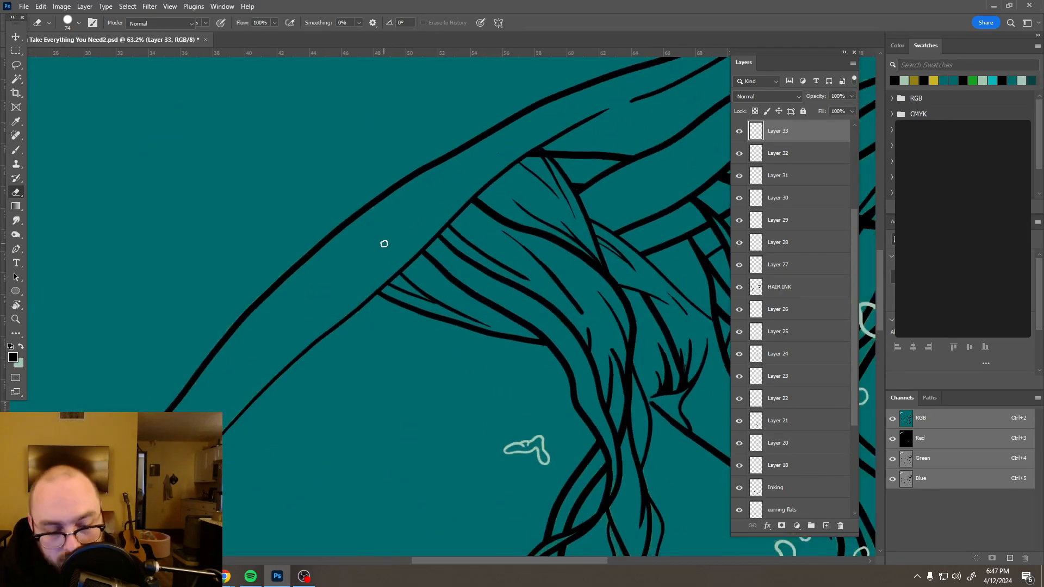
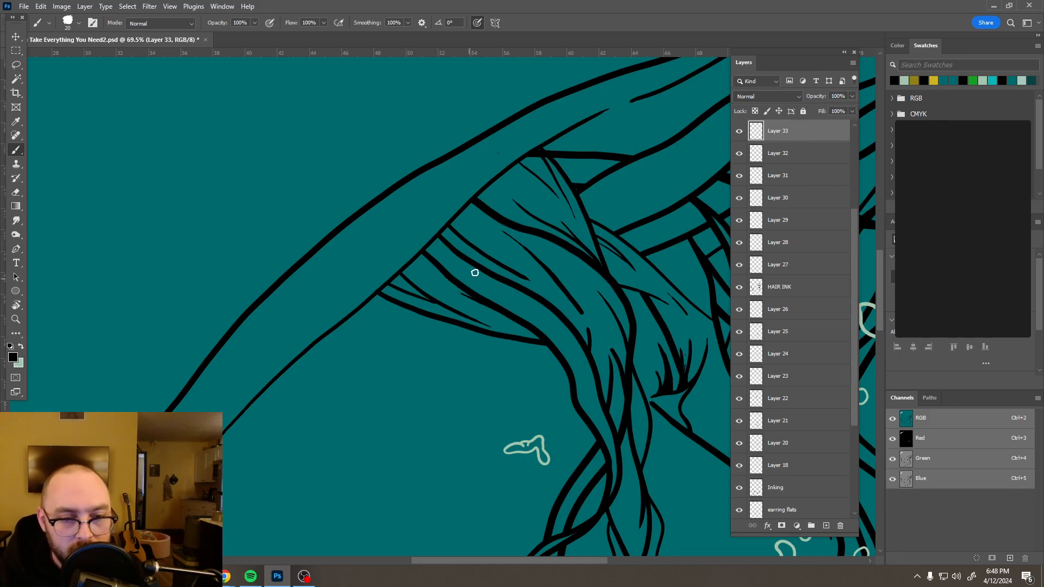
scroll(476, 276, "down", 5)
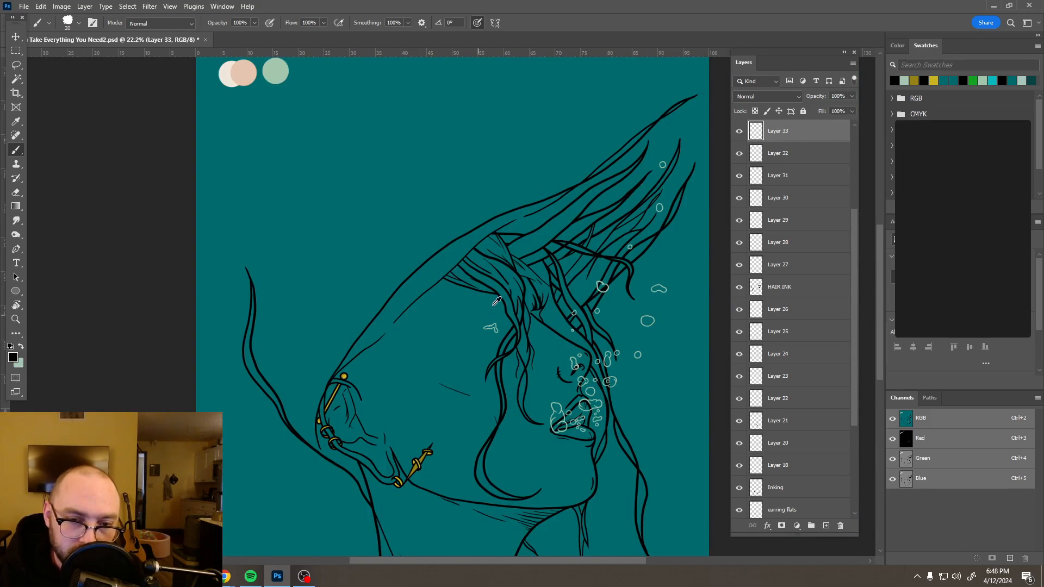
scroll(512, 283, "up", 5)
scroll(514, 282, "up", 1)
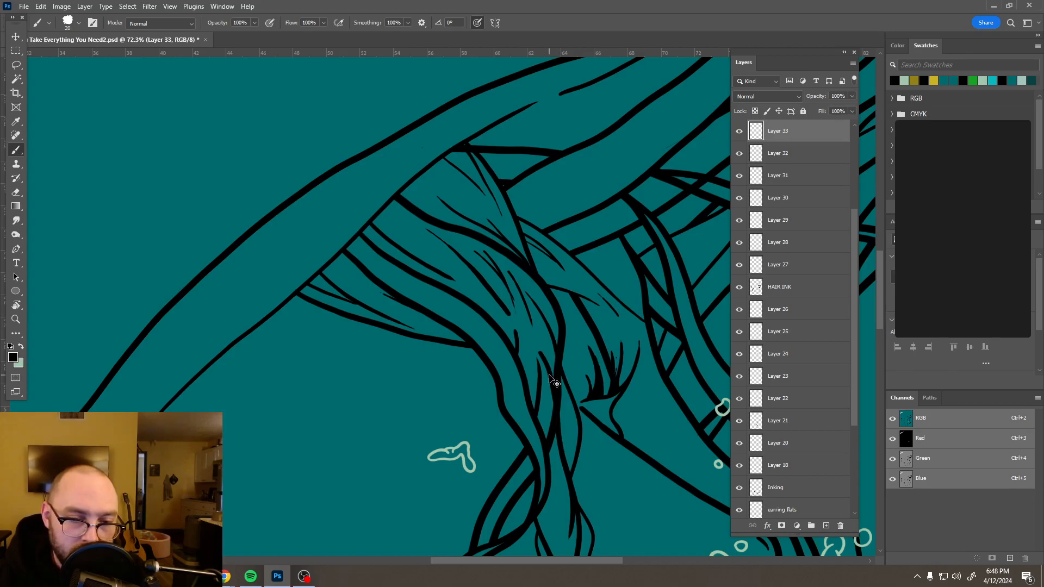
scroll(530, 329, "down", 10)
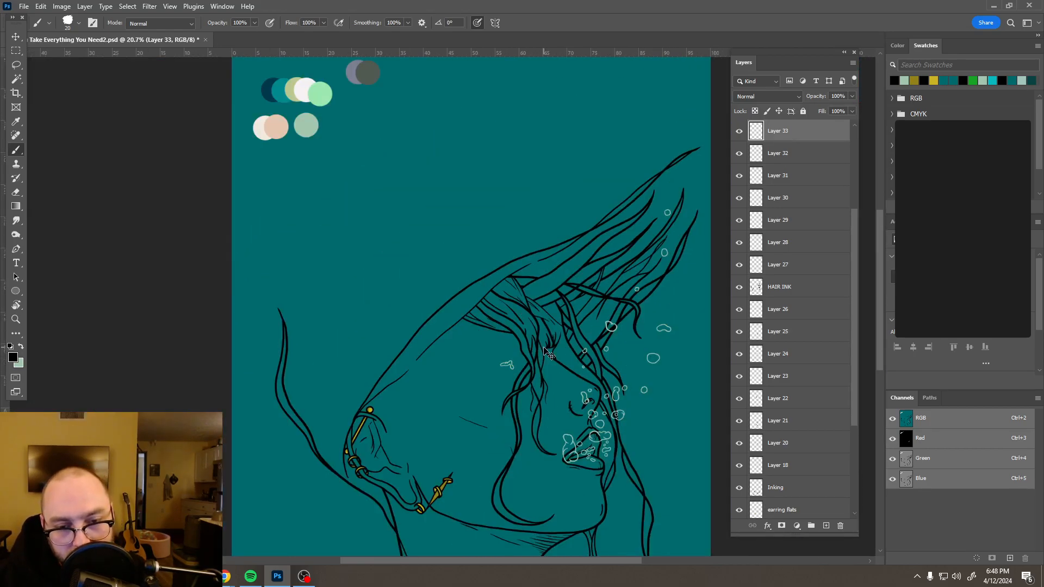
left_click_drag(514, 318, 503, 288)
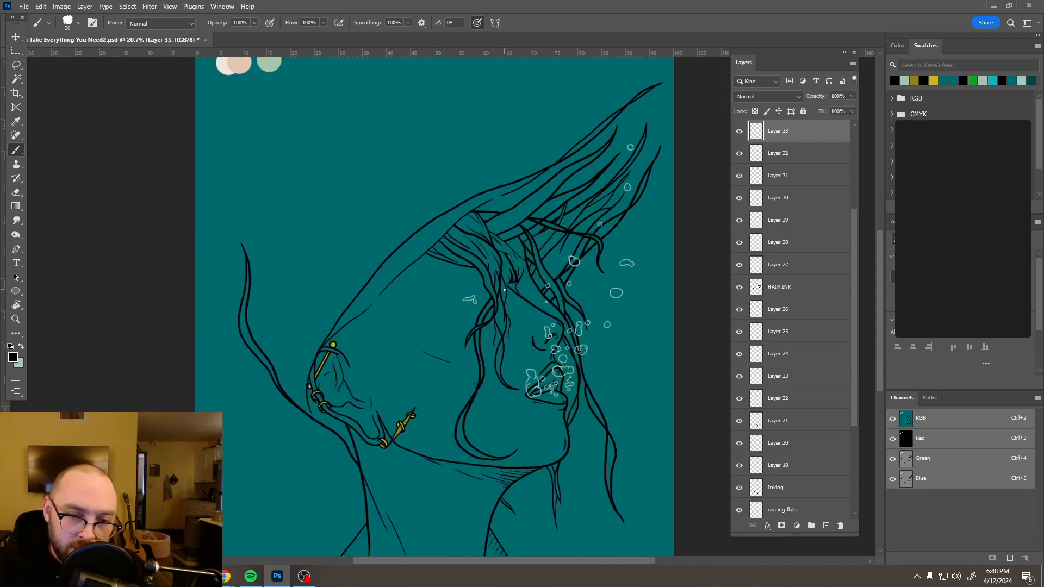
scroll(502, 282, "up", 4)
scroll(498, 285, "down", 3)
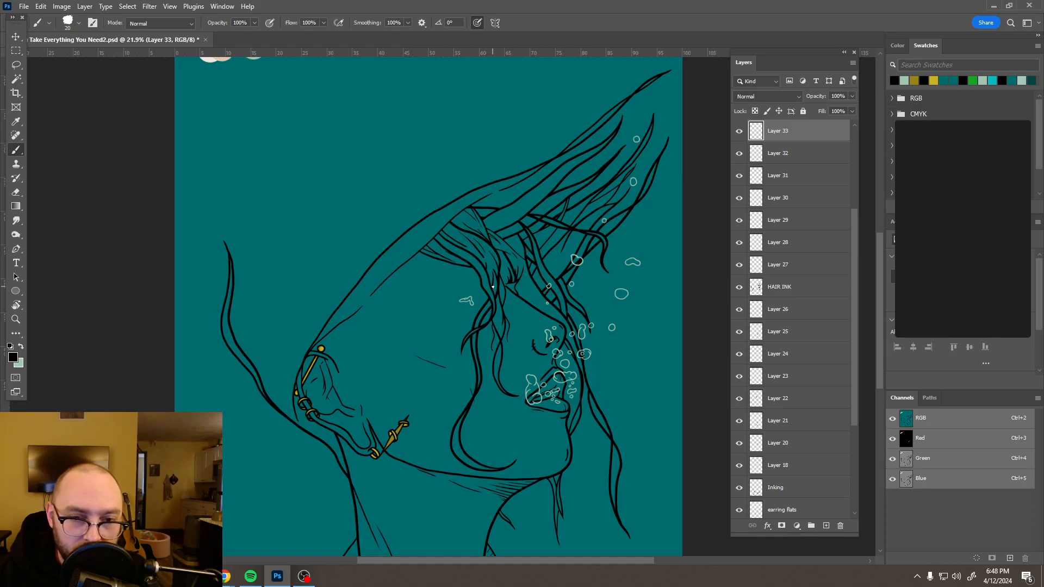
scroll(493, 286, "down", 2)
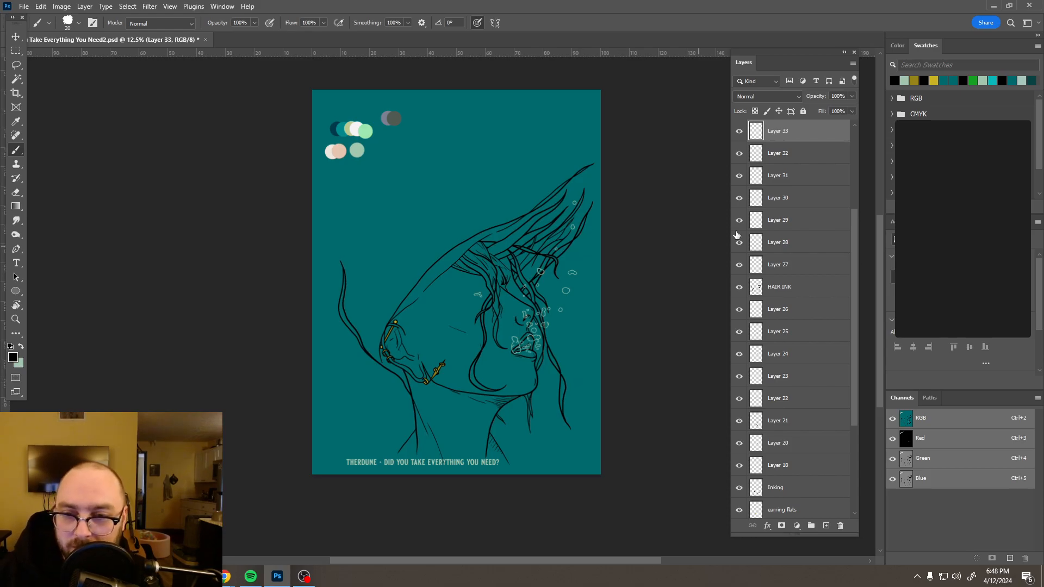
- Move the HAIR INK layer directly above Layer 33 and select all layers from Layer 18 through Layer 33
left_click(793, 467)
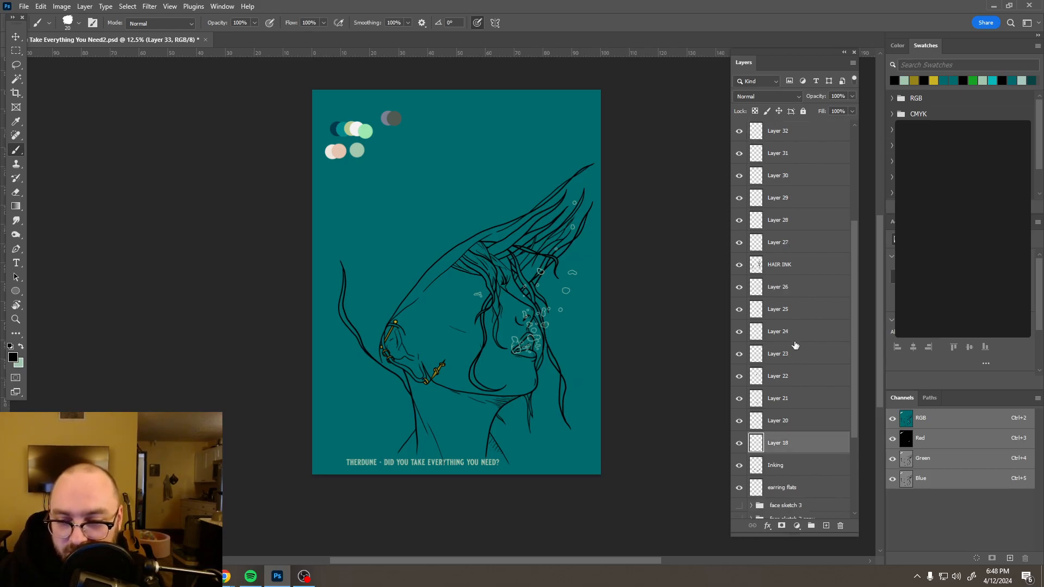
mouse_move(788, 288)
left_mouse_down()
mouse_move(793, 129)
mouse_move(795, 178)
left_mouse_up()
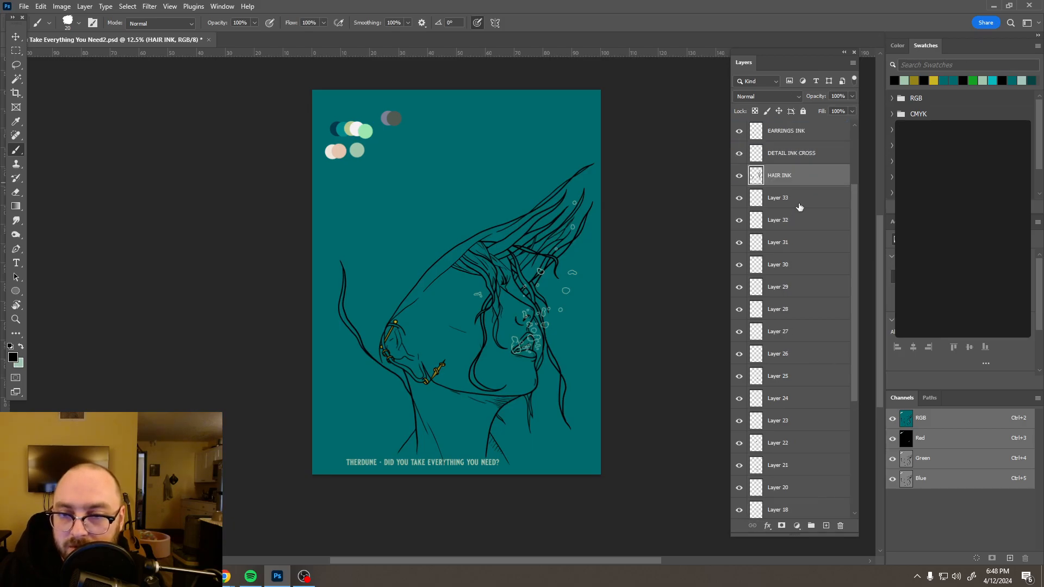
left_click(799, 207)
scroll(800, 272, "down", 3)
left_click(794, 356)
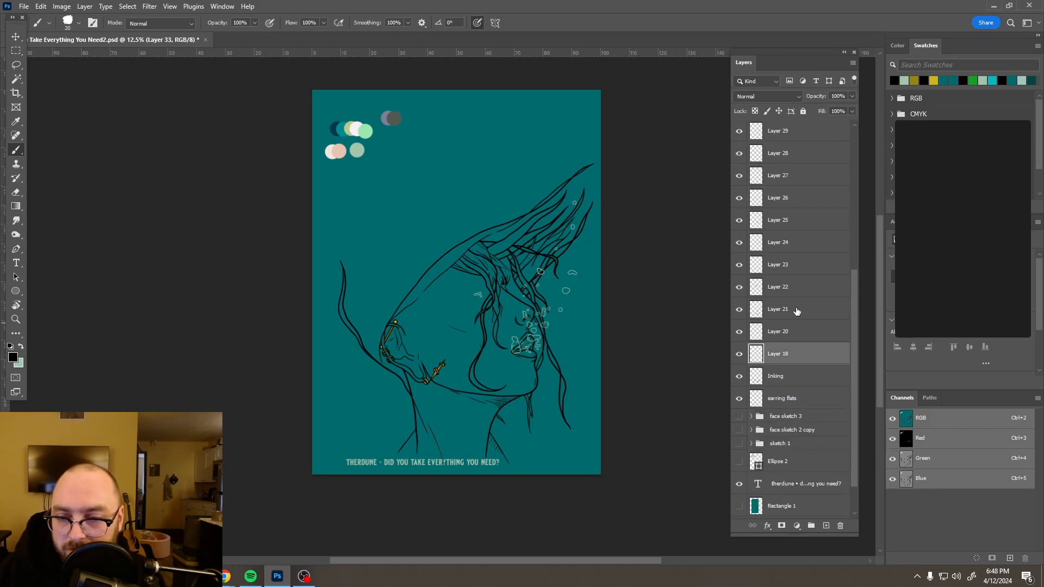
scroll(798, 311, "up", 3)
left_click(771, 204, "shift")
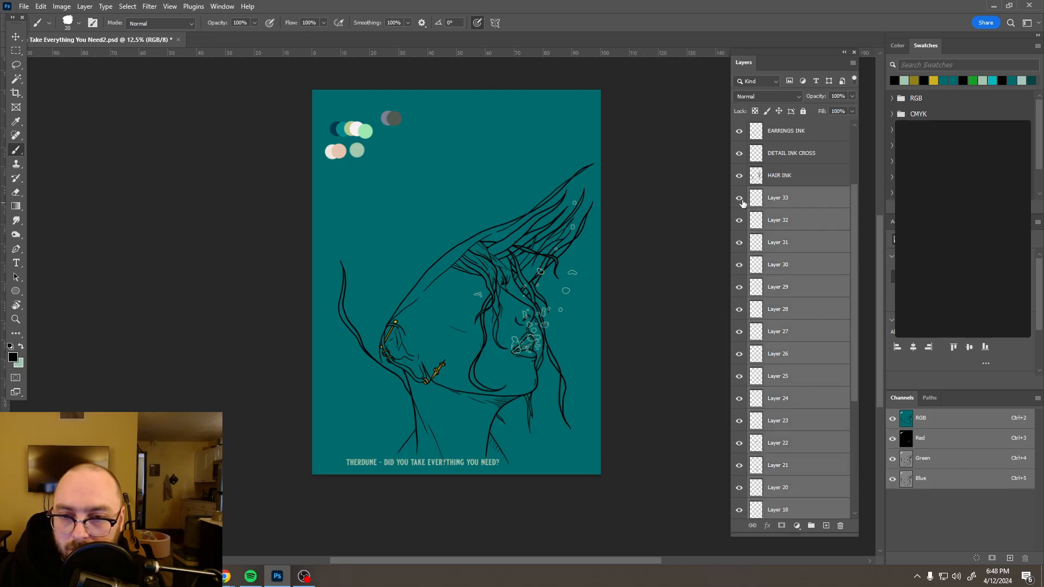
- Hide Layers 18 through 33 and show them all again to check which hair lines they contain
left_click(742, 200)
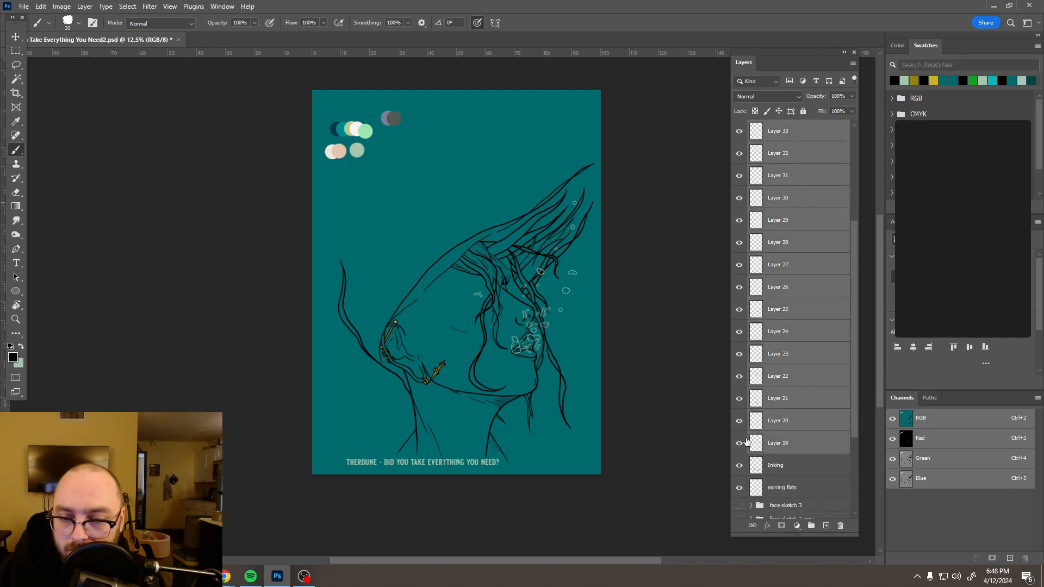
left_click(739, 131)
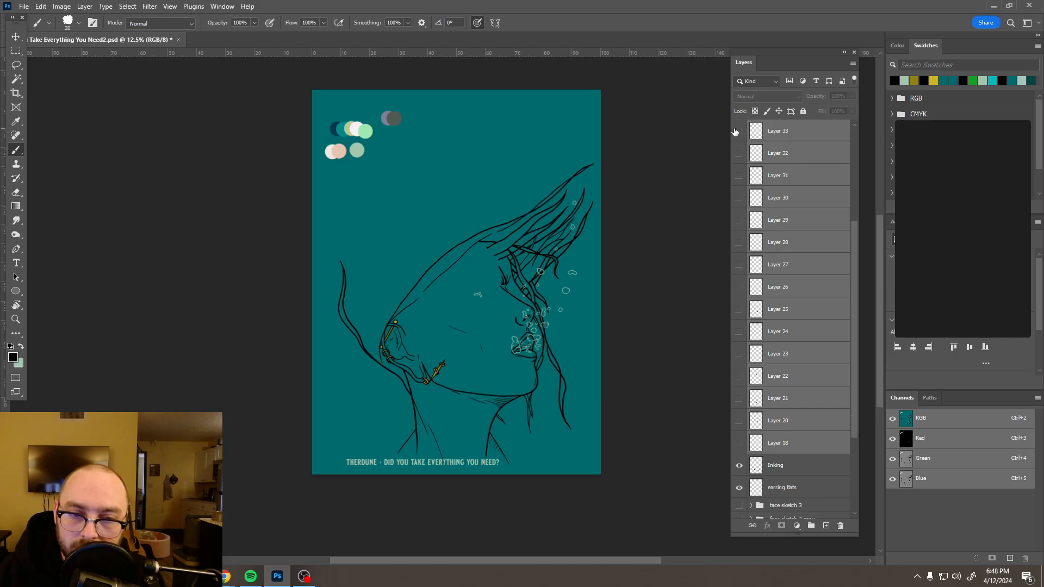
left_click(737, 131)
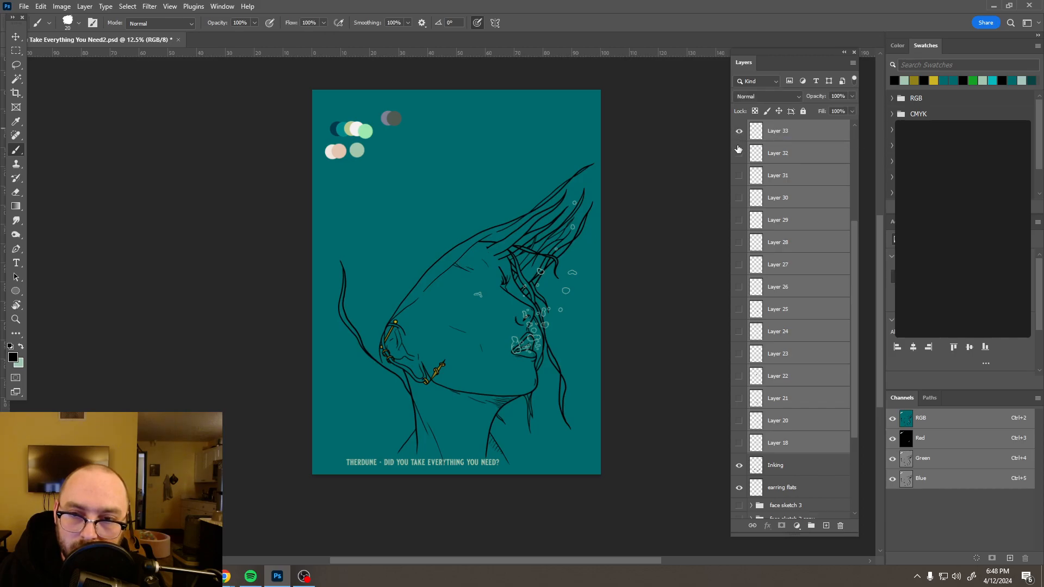
left_click_drag(739, 155, 741, 397)
left_click(739, 421)
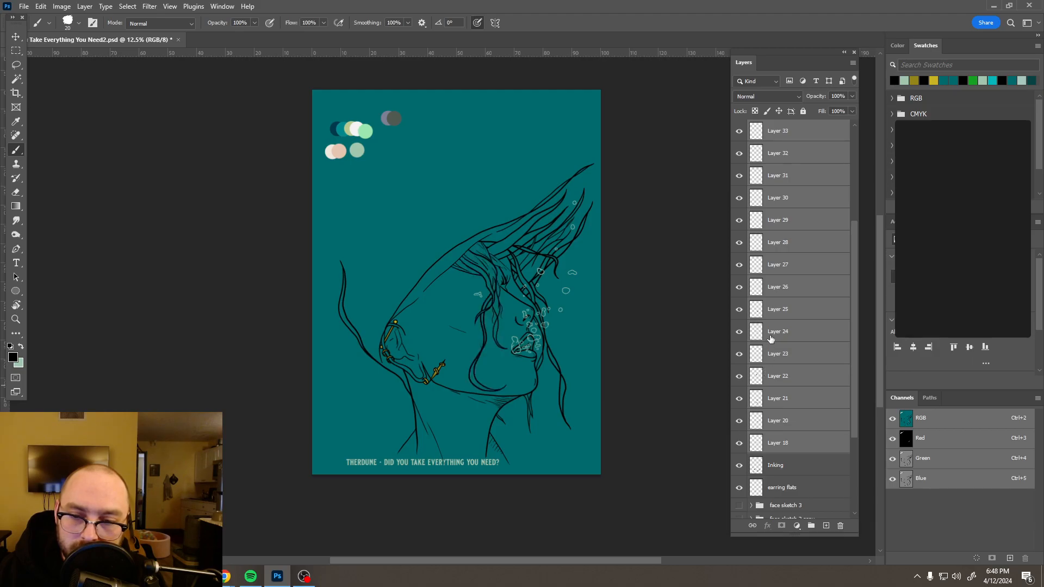
- Merge HAIR INK and Layers 18 through 33 into a single HAIR INK layer
scroll(780, 264, "up", 3)
left_click(783, 225, "shift")
right_click(813, 228)
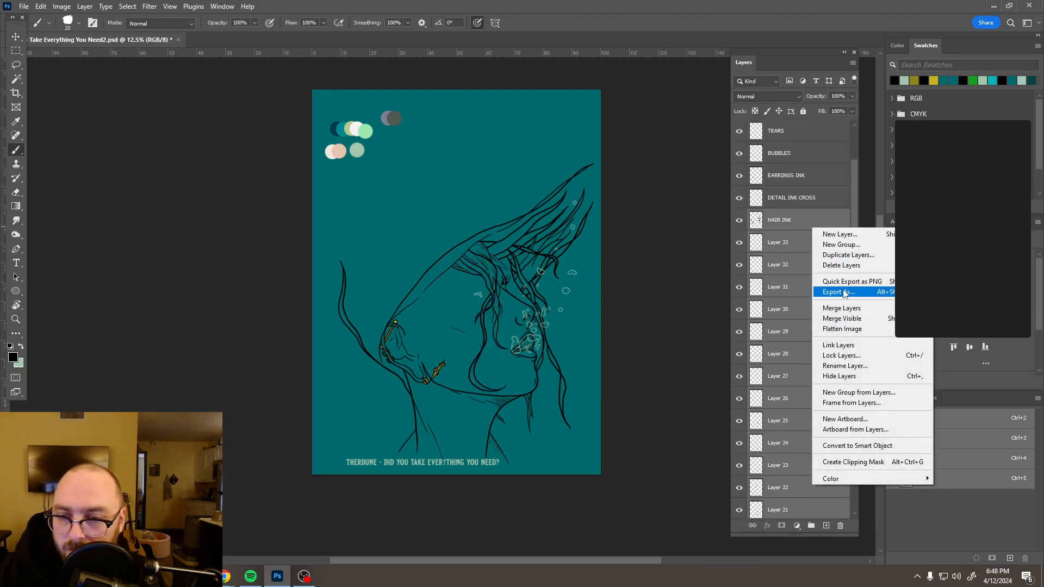
left_click(841, 309)
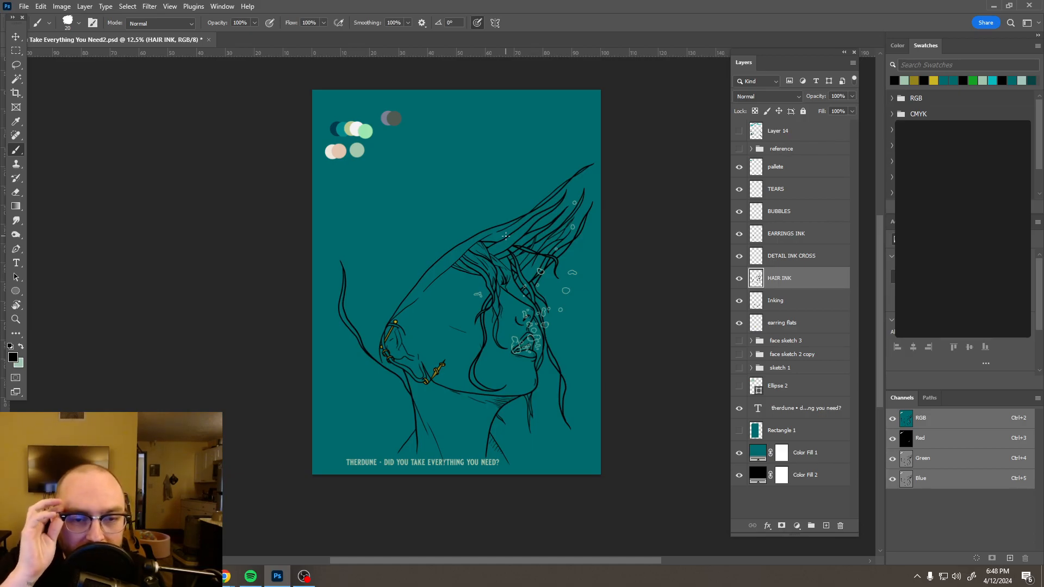
- Show the face sketch 3 group and ink the outer edge of the wavy temple strand on a new layer above HAIR INK
left_click(739, 341)
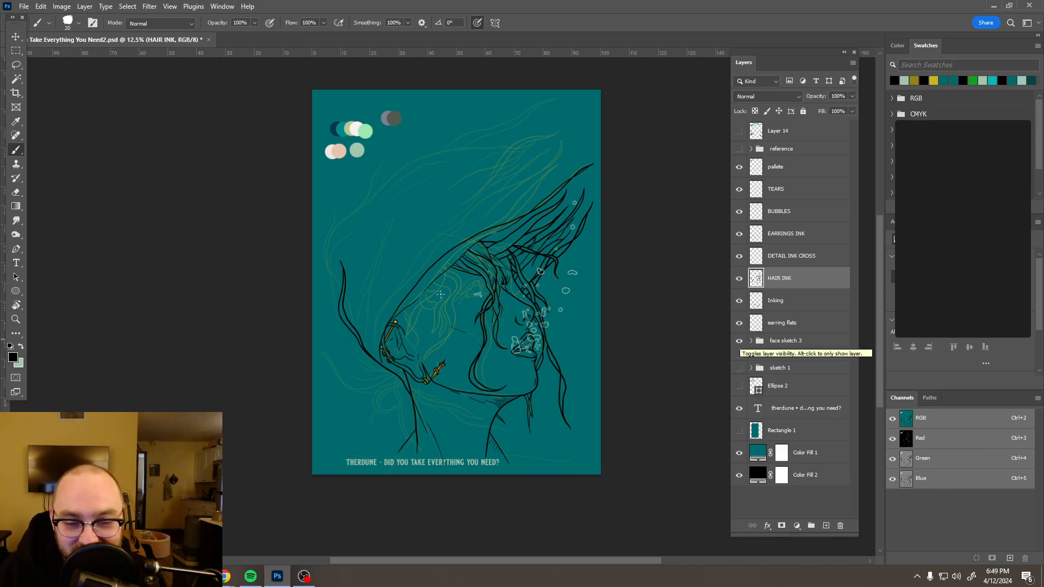
scroll(453, 312, "up", 5)
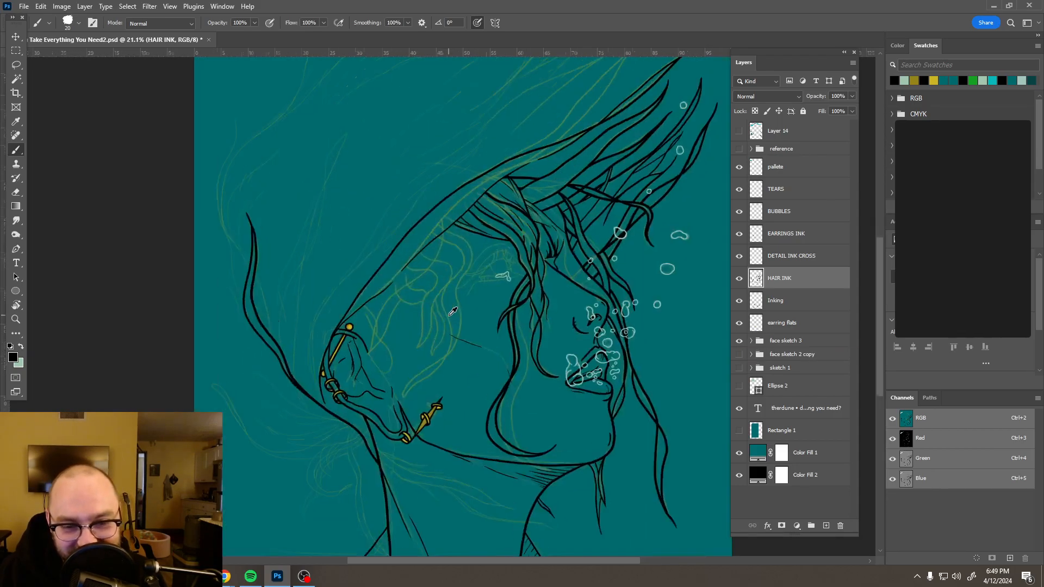
scroll(453, 312, "up", 3)
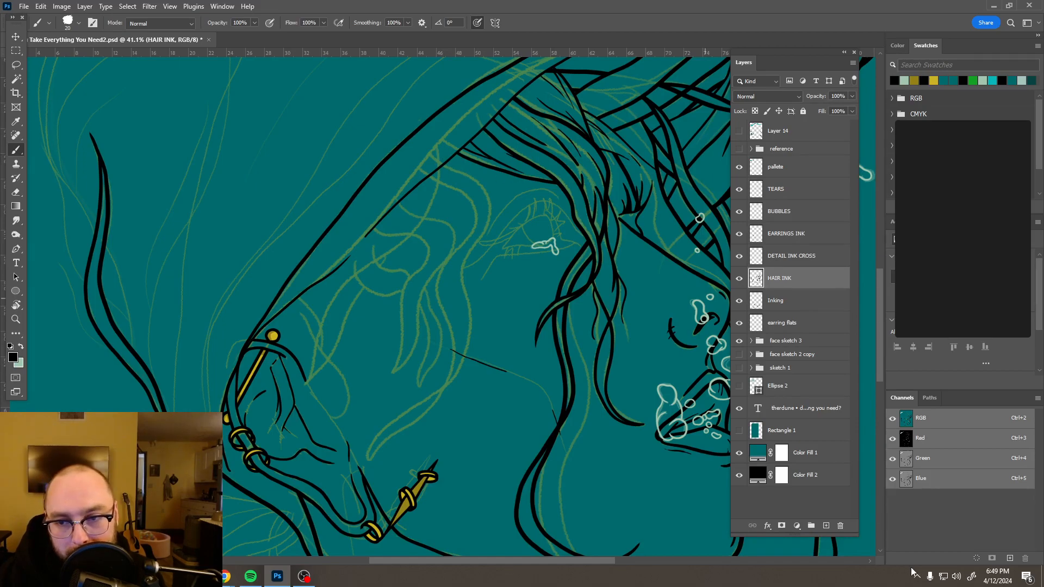
left_click(826, 526)
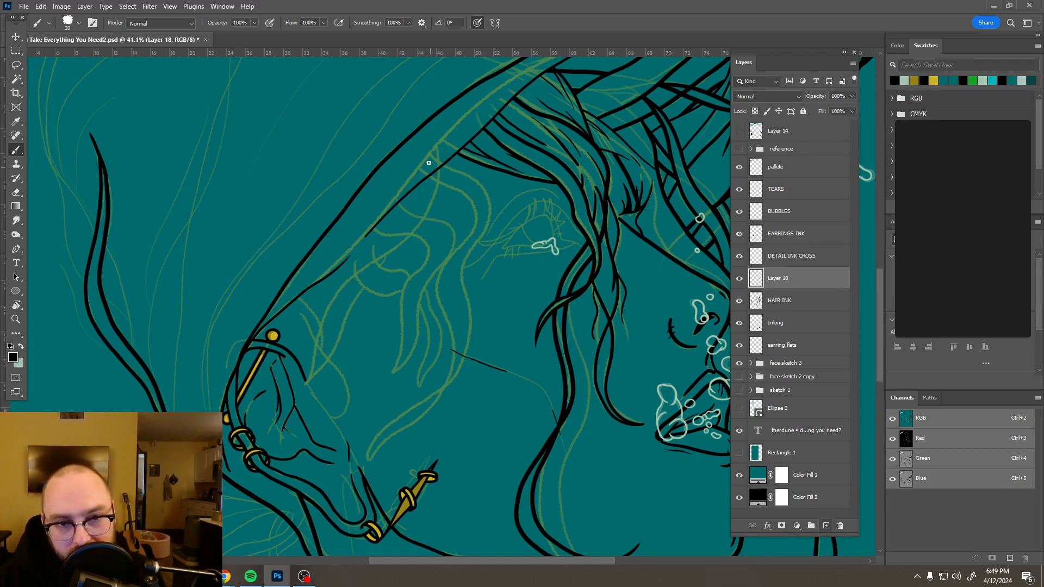
left_click_drag(442, 167, 484, 193)
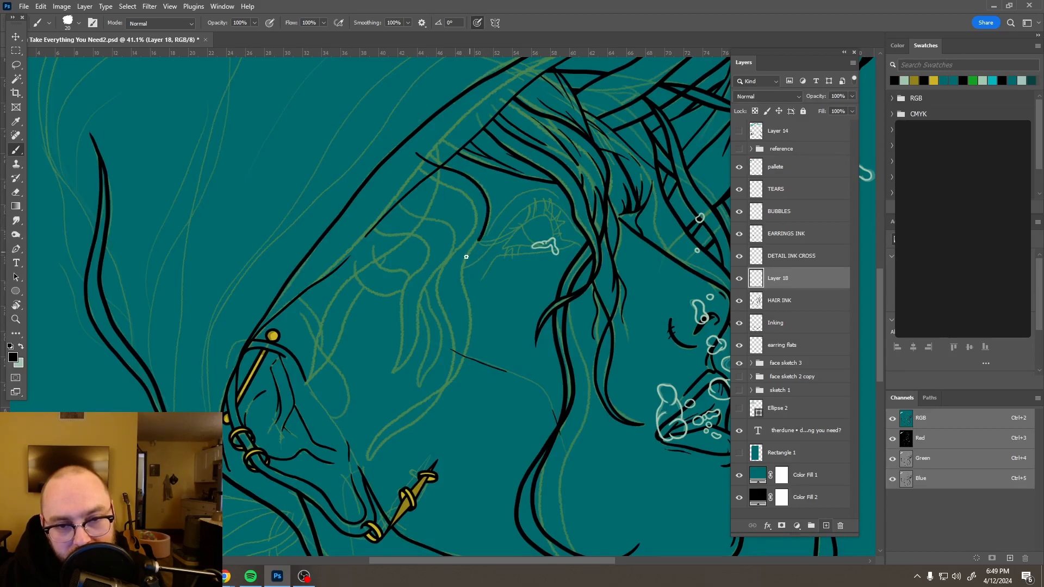
left_click_drag(459, 274, 460, 284)
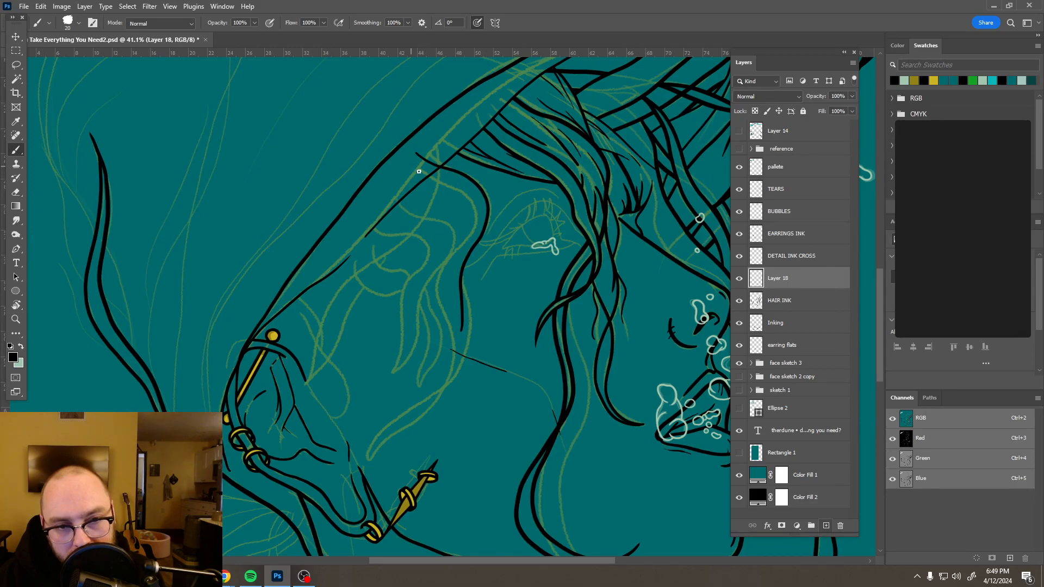
- Ink the inner edge of the temple strand and its crossing lower lines, tapering to a point above the cross earring
left_click_drag(440, 184, 474, 210)
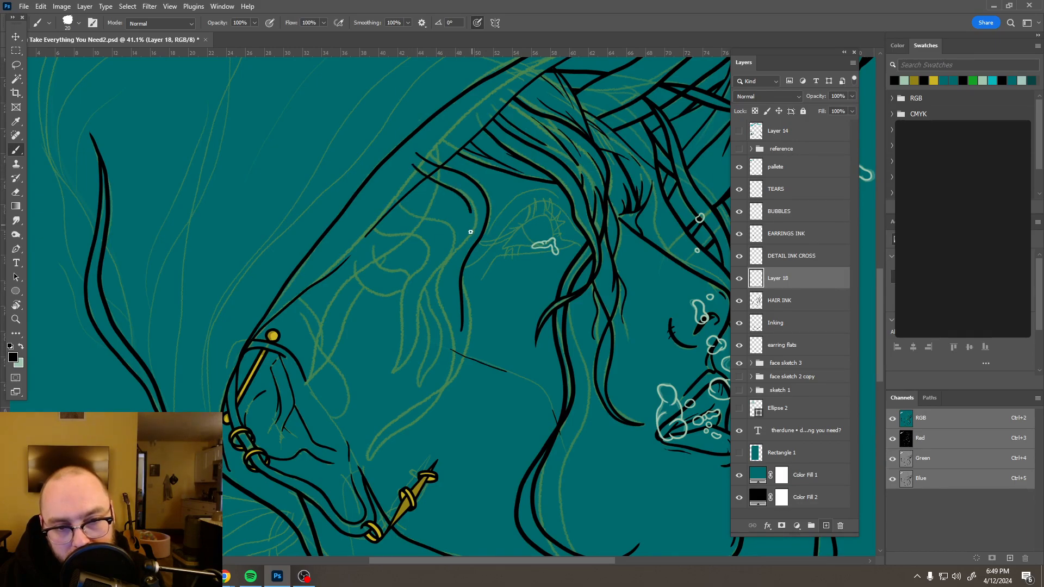
left_click_drag(461, 250, 431, 309)
left_click_drag(437, 347, 446, 370)
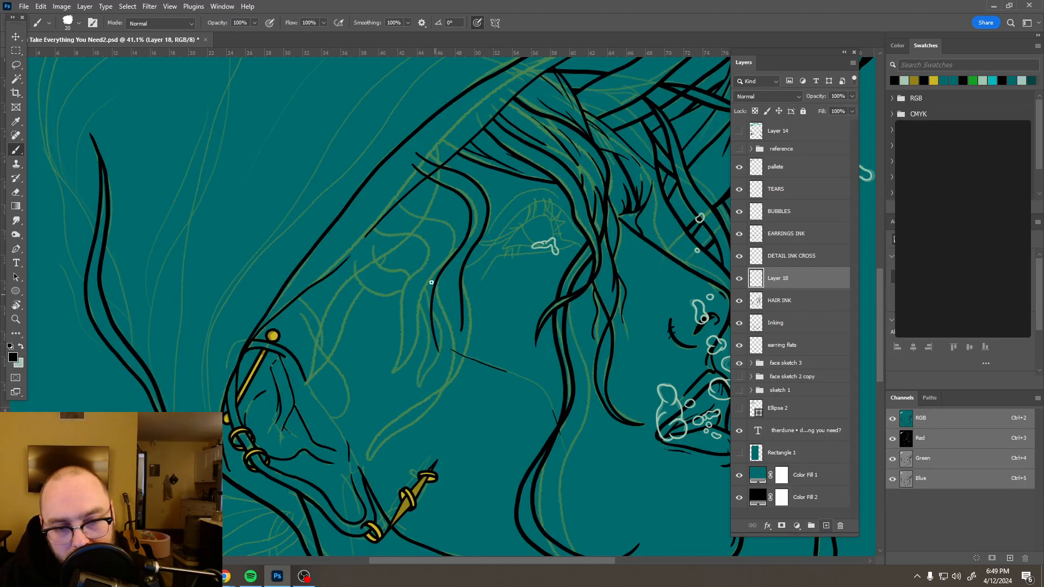
left_click_drag(438, 302, 446, 325)
key("ctrl+z")
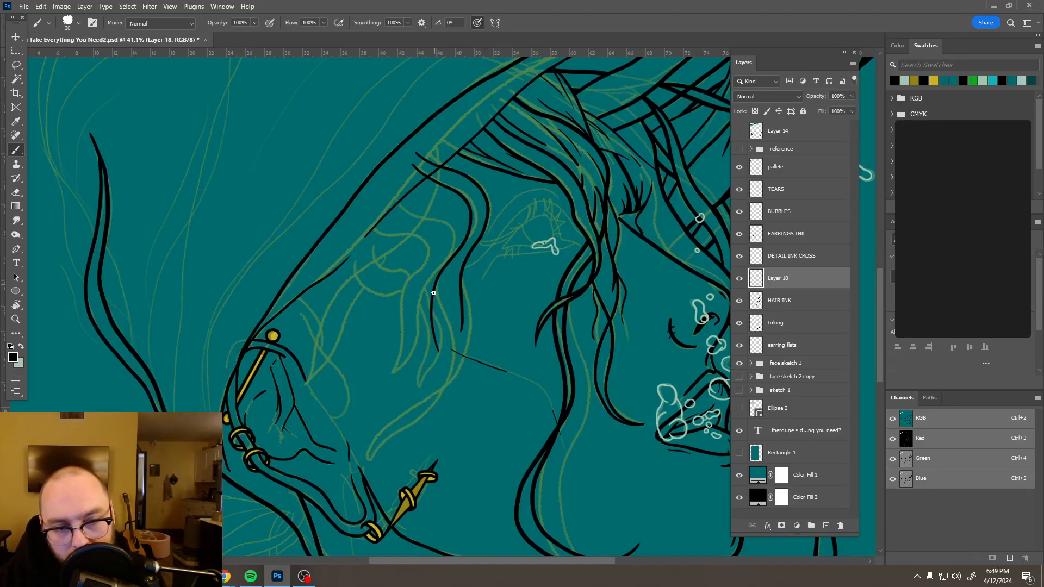
left_click_drag(442, 324, 446, 388)
left_click_drag(416, 421, 394, 430)
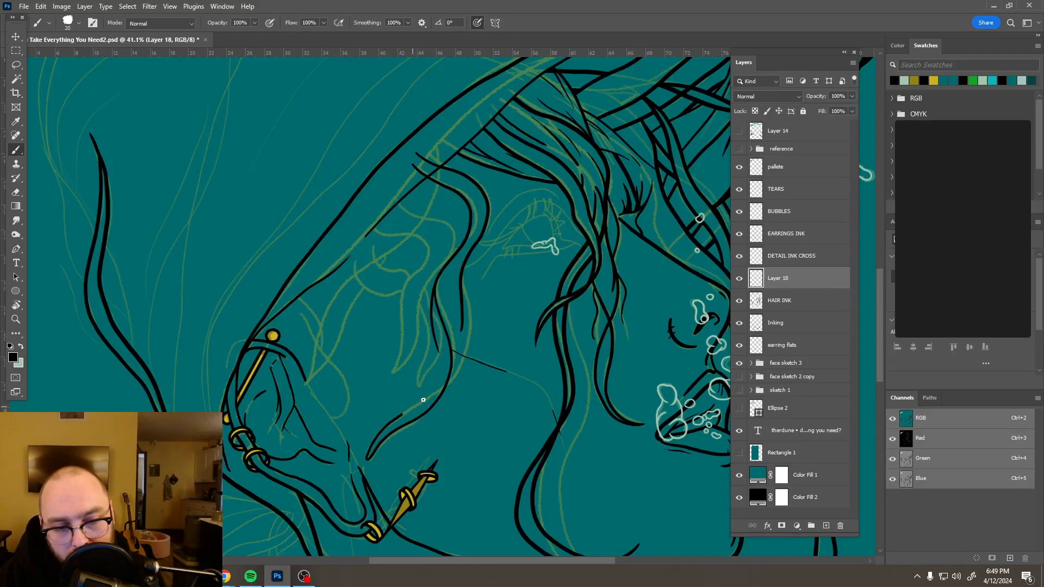
left_click_drag(432, 394, 442, 387)
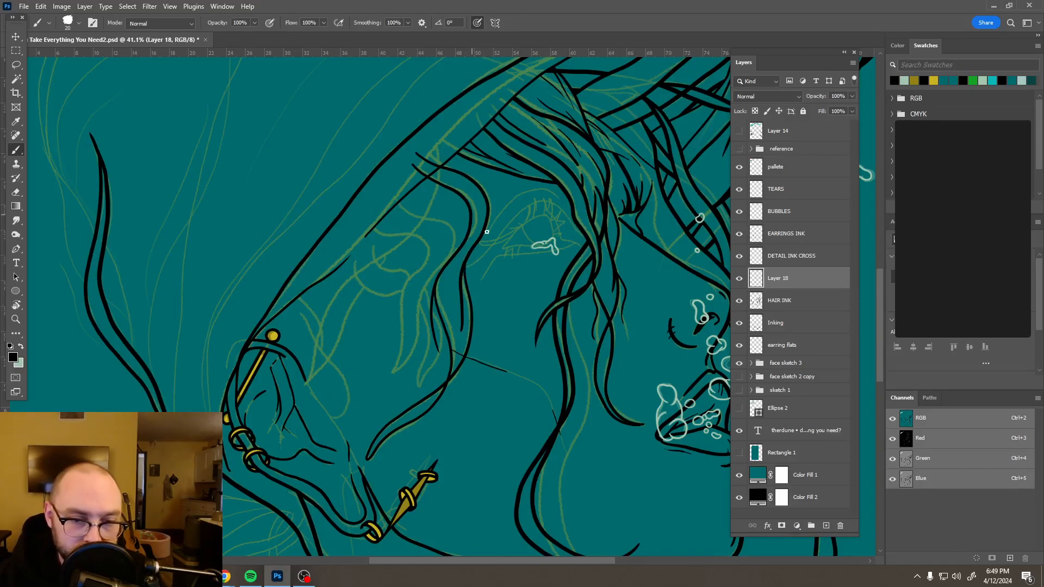
- Erase the ends of the new temple strand lines that stick out past the hairline on Layer 18
scroll(530, 271, "down", 4)
scroll(532, 276, "down", 4)
scroll(499, 262, "up", 2)
scroll(500, 261, "up", 4)
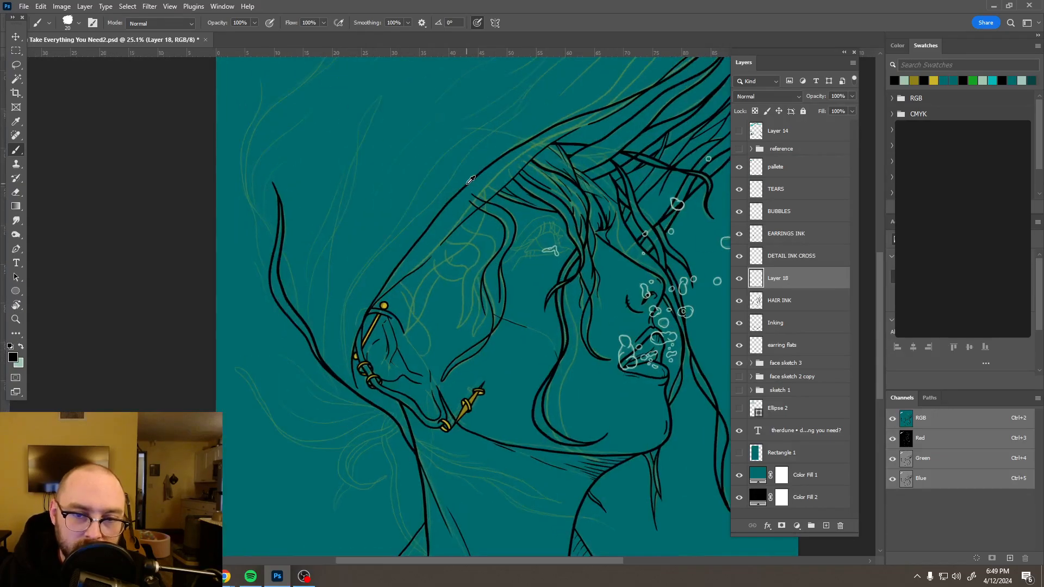
key("e")
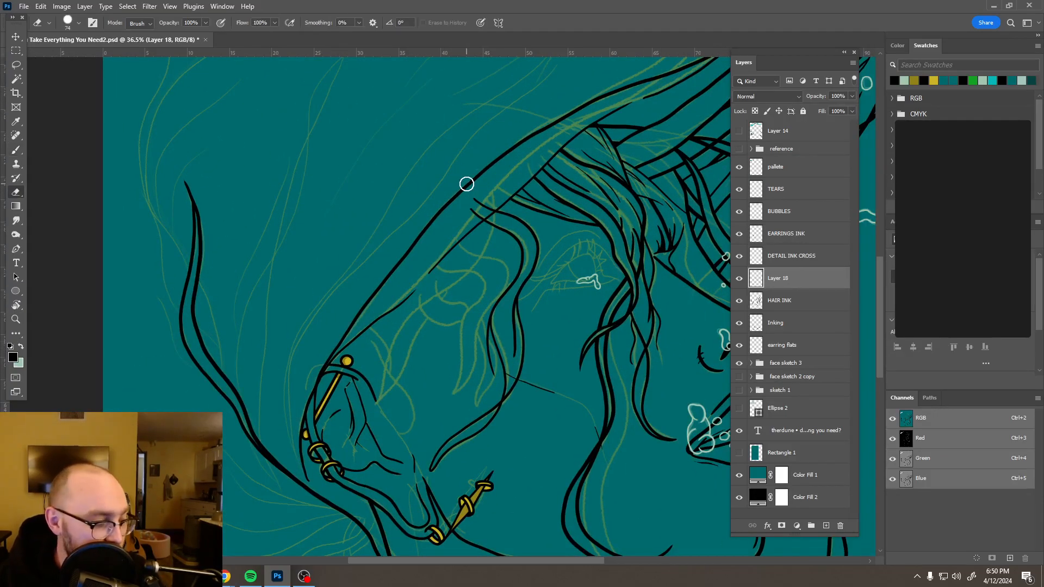
mouse_move(467, 217)
left_mouse_down()
mouse_move(491, 204)
mouse_move(473, 207)
left_mouse_up()
scroll(510, 249, "up", 5)
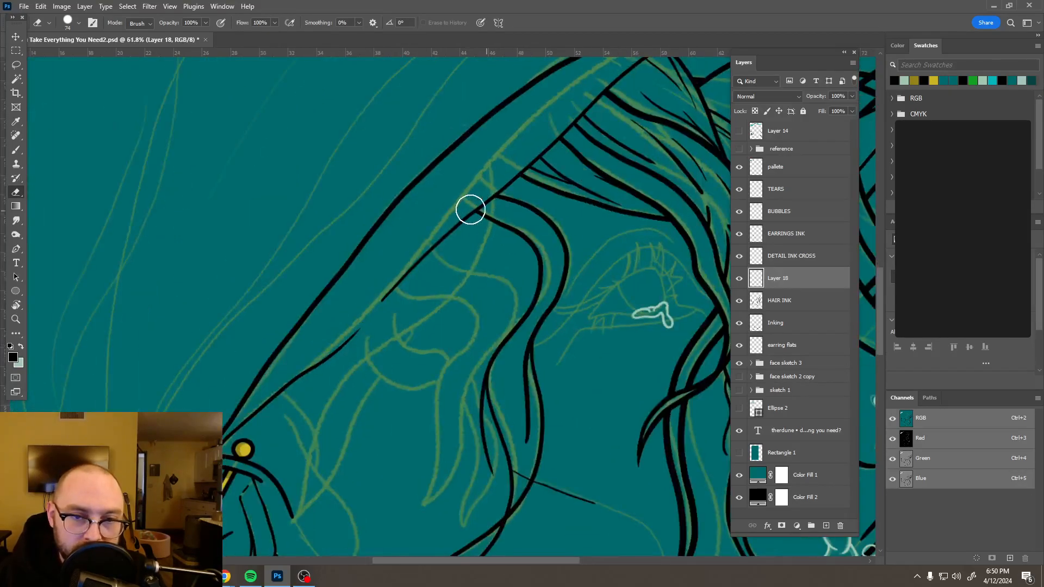
scroll(462, 223, "down", 3)
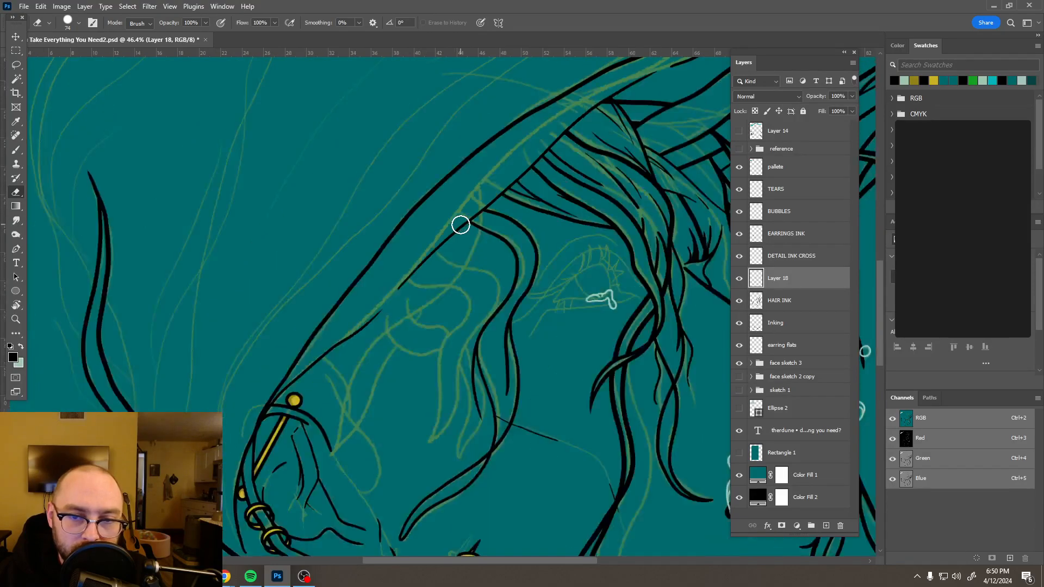
scroll(465, 241, "down", 2)
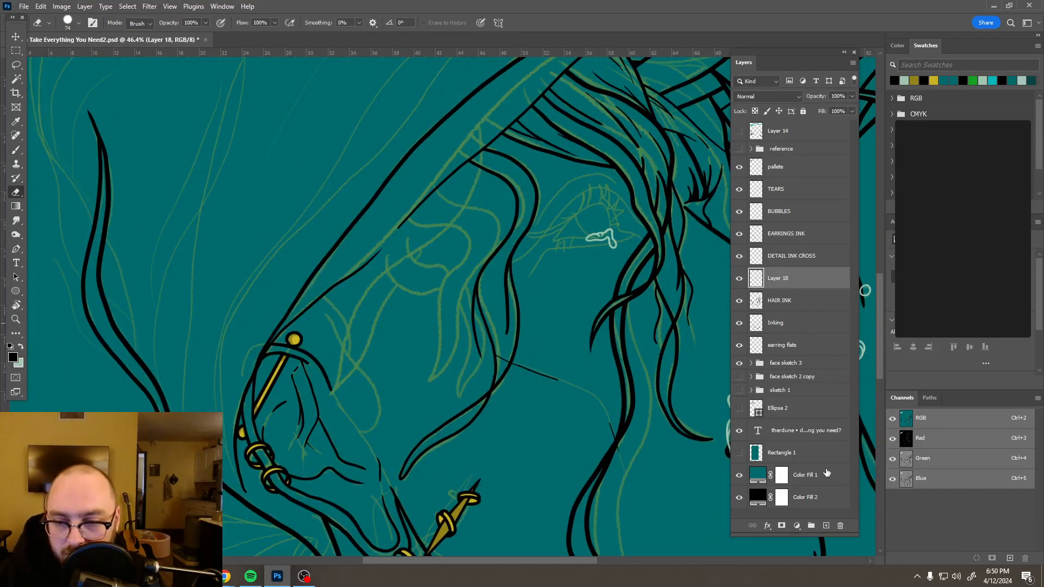
- On a new layer above Layer 18, ink the next wavy strand behind the temple, following the sketch from the hairline to its tip
left_click(826, 525)
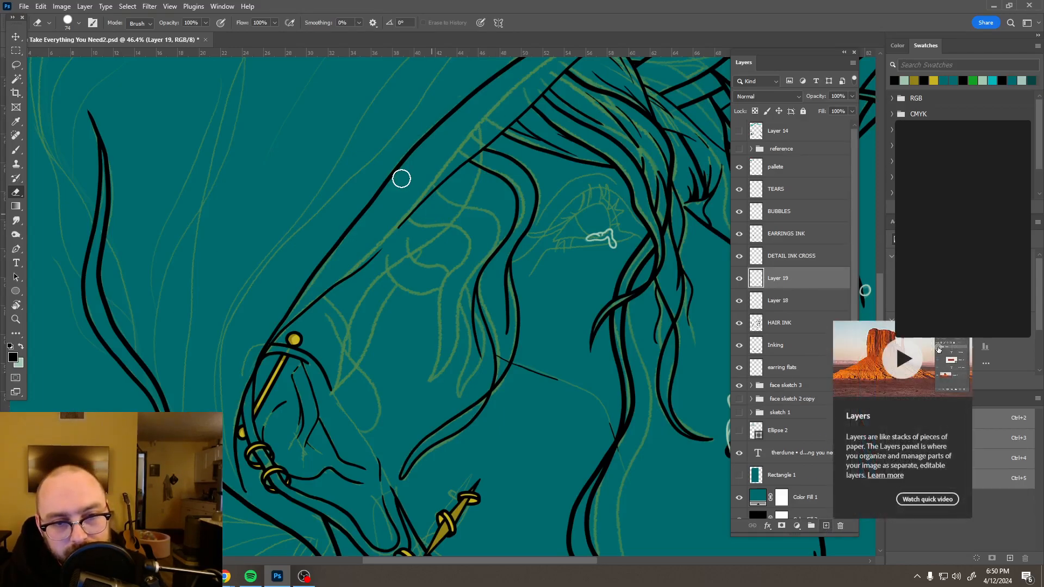
key("b")
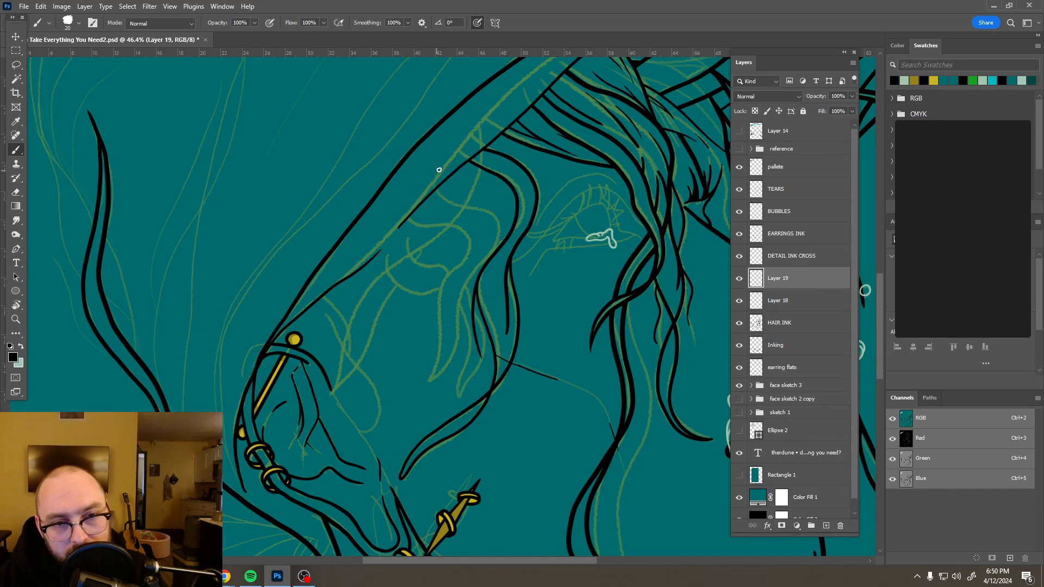
left_click_drag(445, 165, 441, 178)
left_click_drag(493, 211, 503, 234)
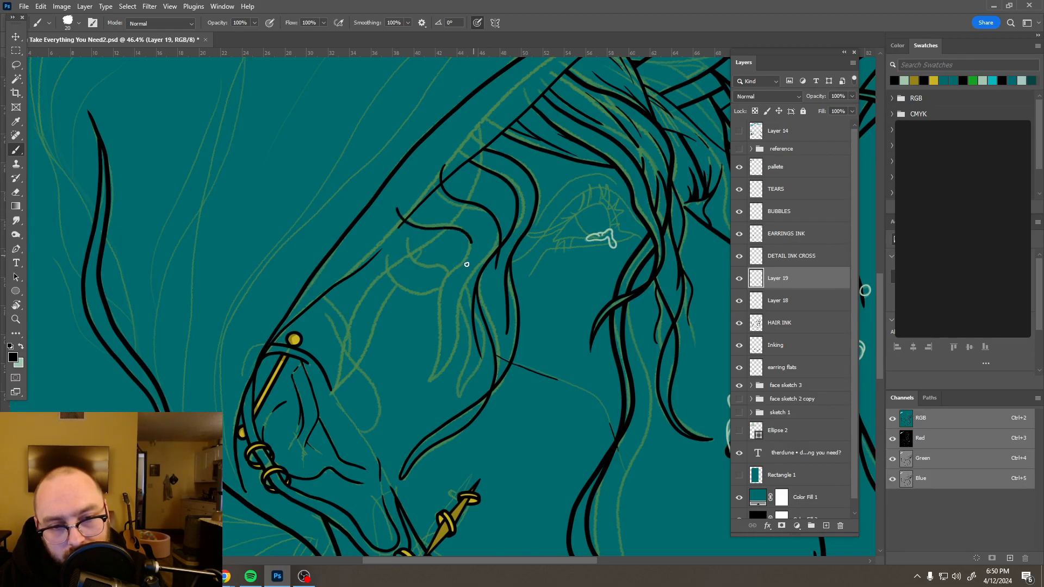
left_click_drag(439, 304, 427, 387)
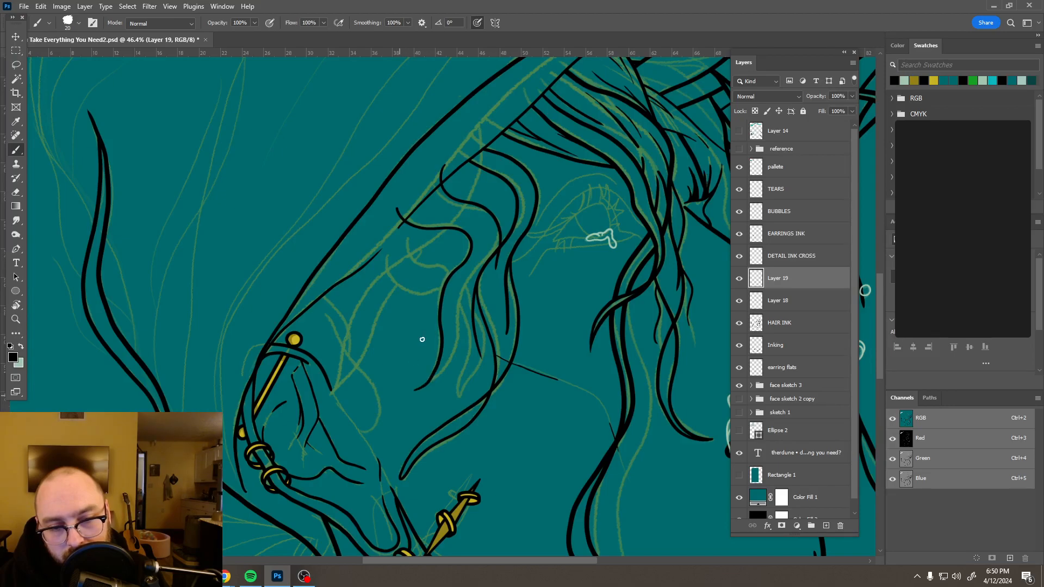
key("ctrl+z")
mouse_move(415, 228)
left_mouse_down()
mouse_move(466, 218)
mouse_move(480, 231)
mouse_move(463, 274)
mouse_move(437, 300)
mouse_move(440, 352)
left_mouse_up()
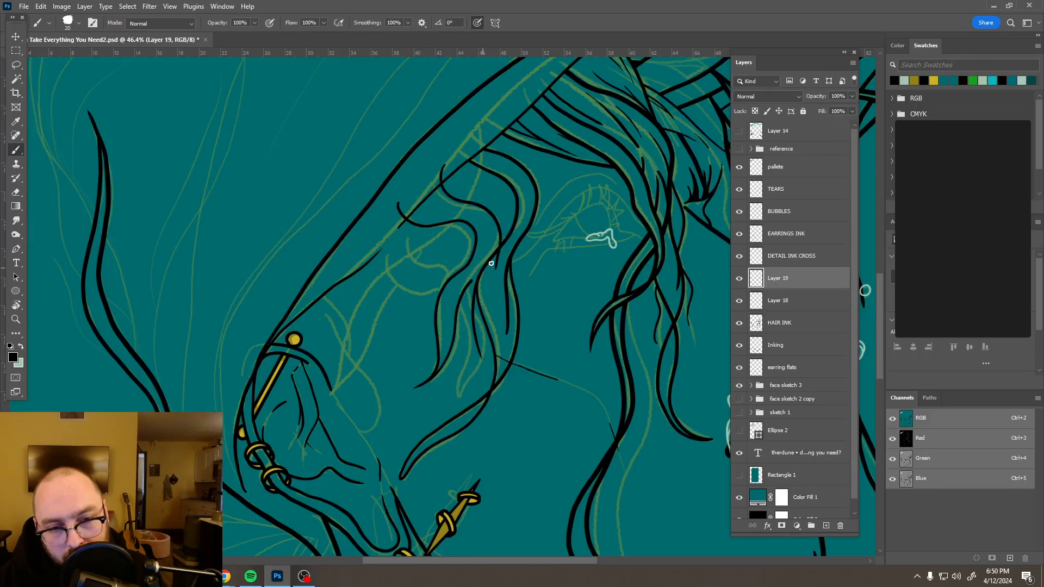
- Reduce the eraser size to 30 and erase the strand ends that overlap the neighboring temple strand on Layer 19
key("e")
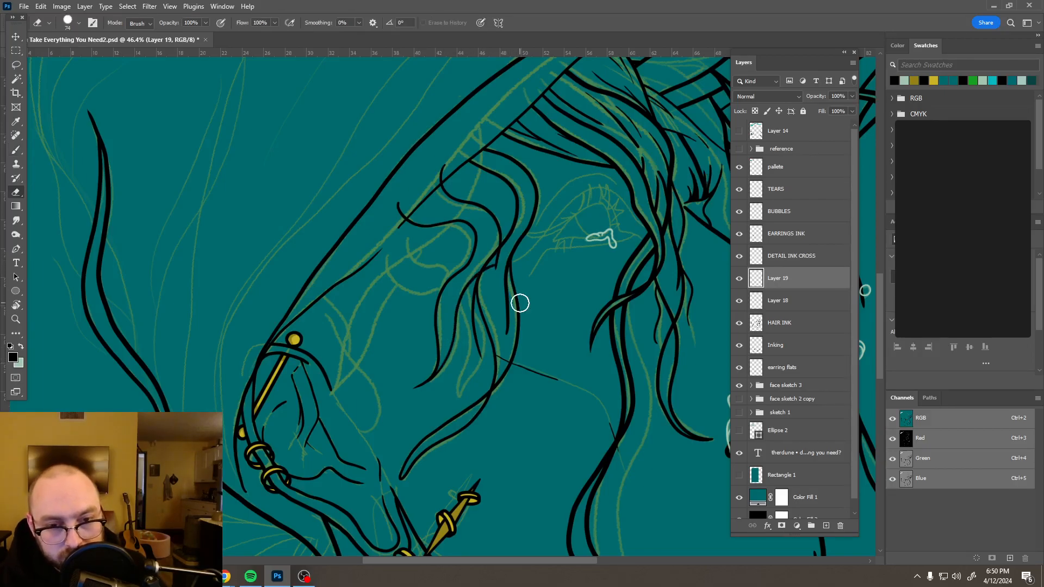
scroll(500, 272, "up", 5)
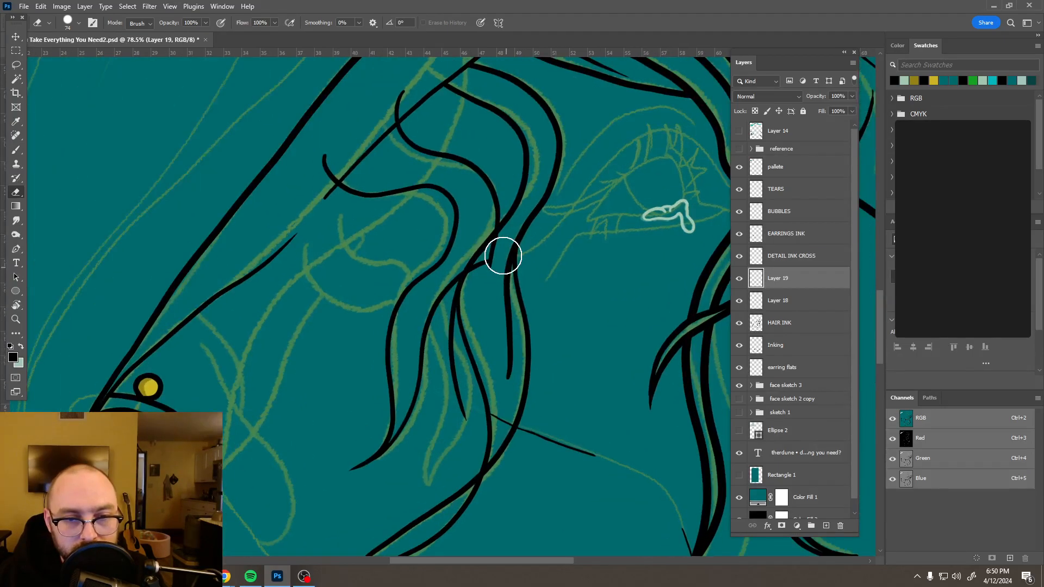
key("Tab")
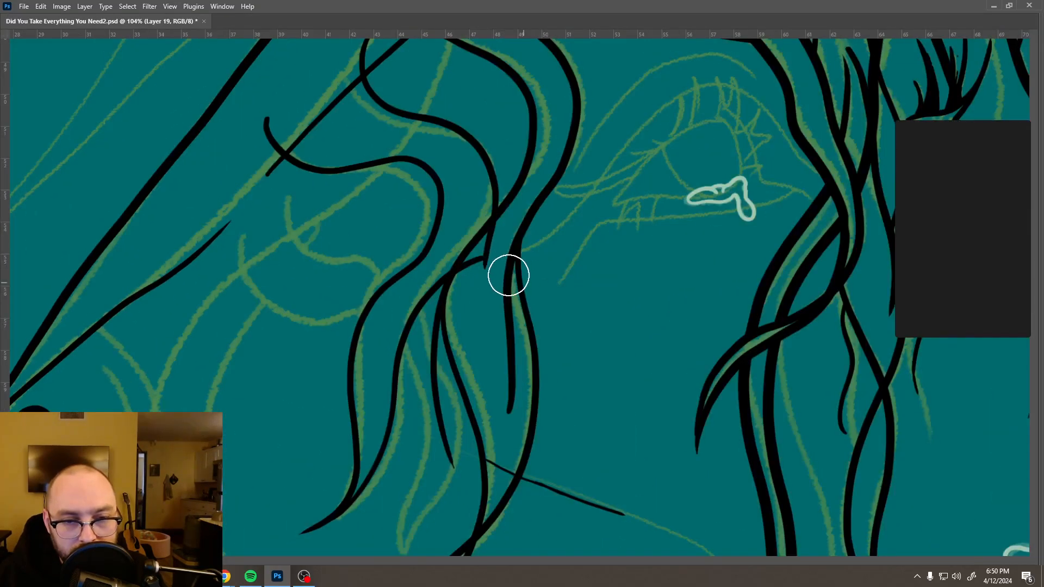
right_click(501, 280, "alt")
left_click_drag(498, 276, 497, 275)
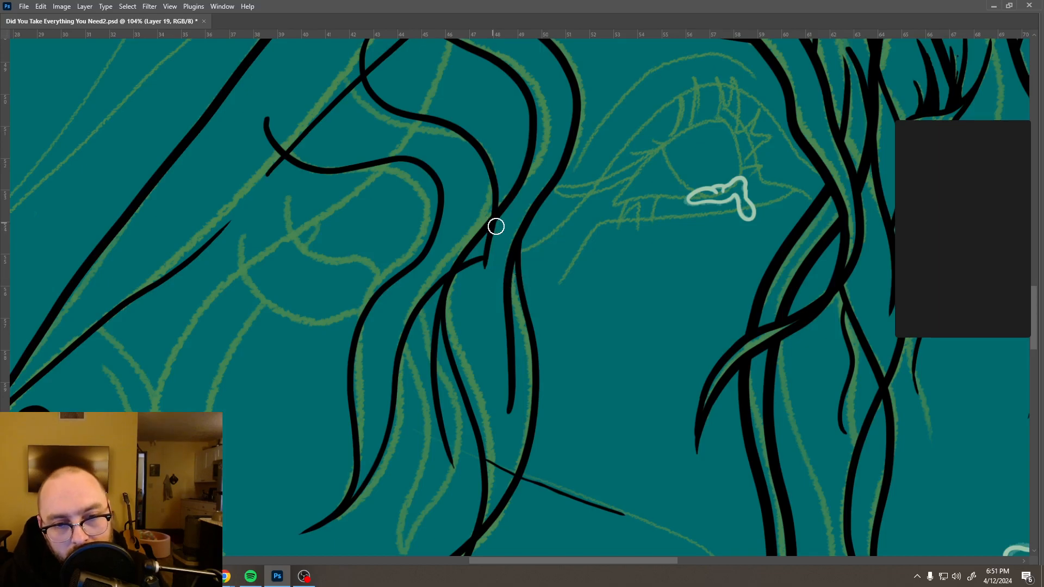
mouse_move(495, 229)
left_mouse_down()
mouse_move(460, 287)
mouse_move(498, 260)
left_mouse_up()
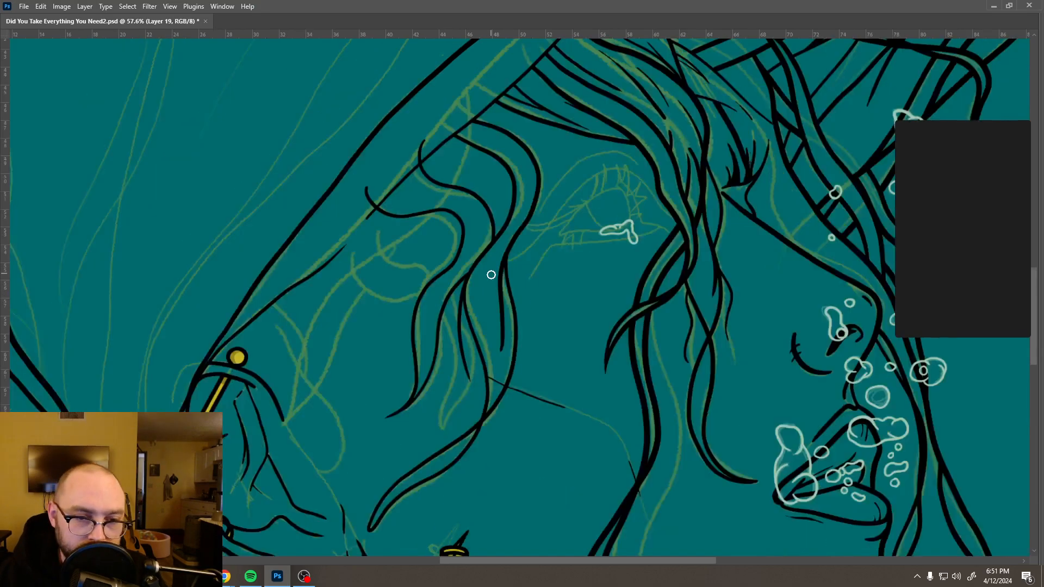
- Erase the ends of the two newest wavy lines that stick out past the hairline on Layer 19
scroll(492, 273, "down", 5)
scroll(496, 276, "down", 5)
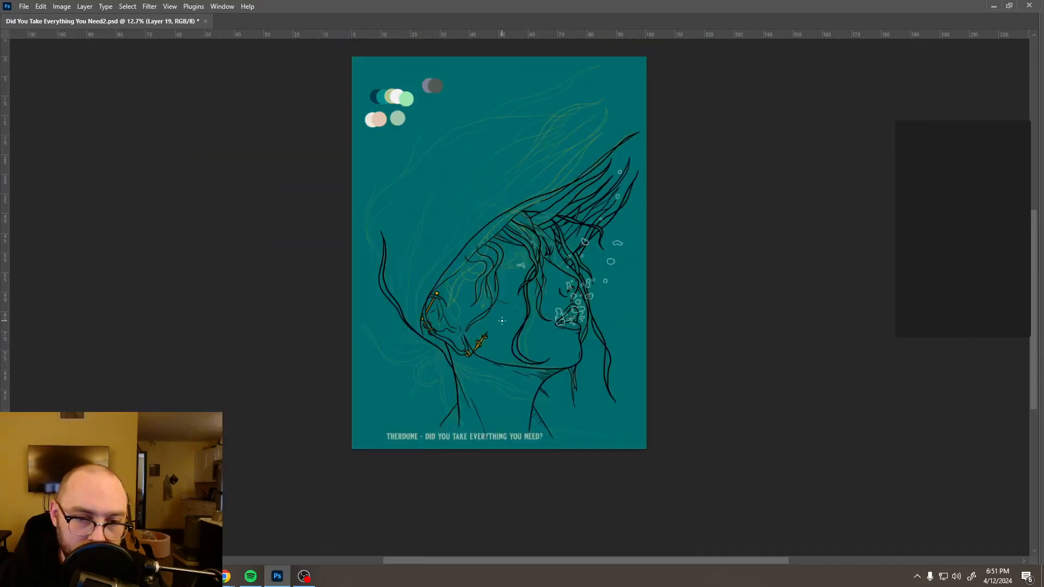
scroll(495, 292, "up", 6)
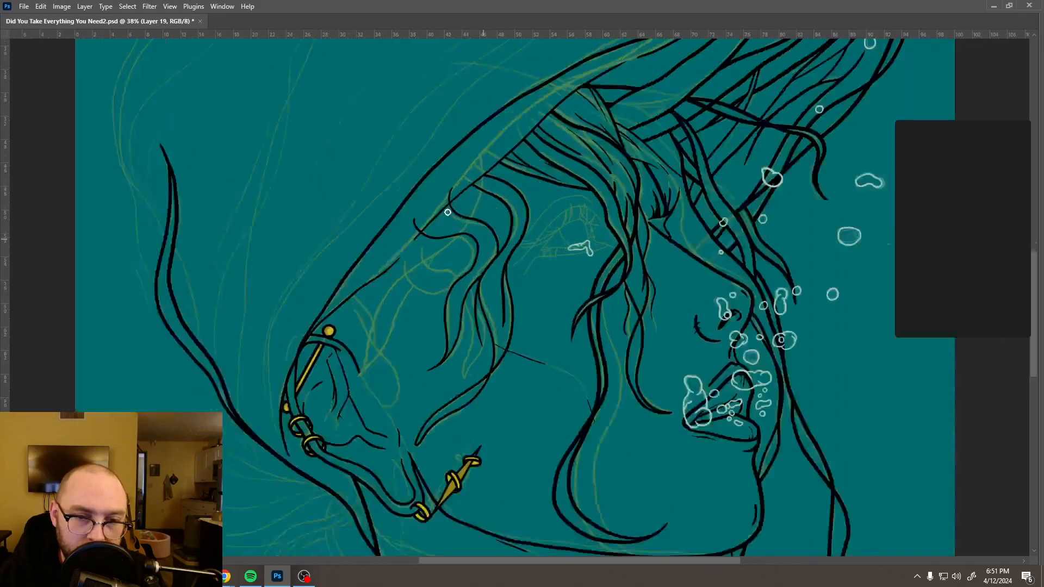
scroll(394, 182, "up", 3)
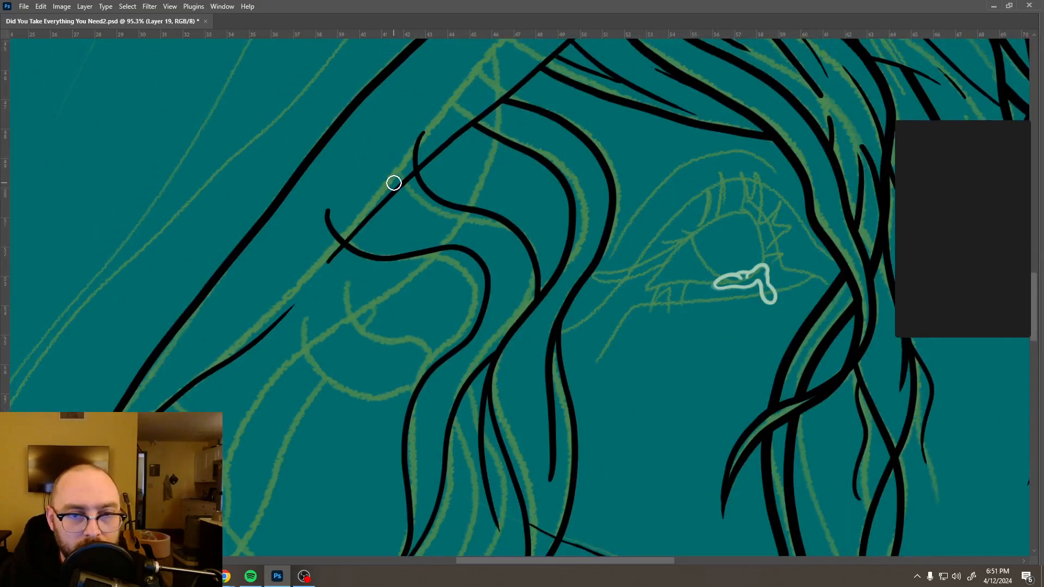
left_click_drag(338, 238, 326, 205)
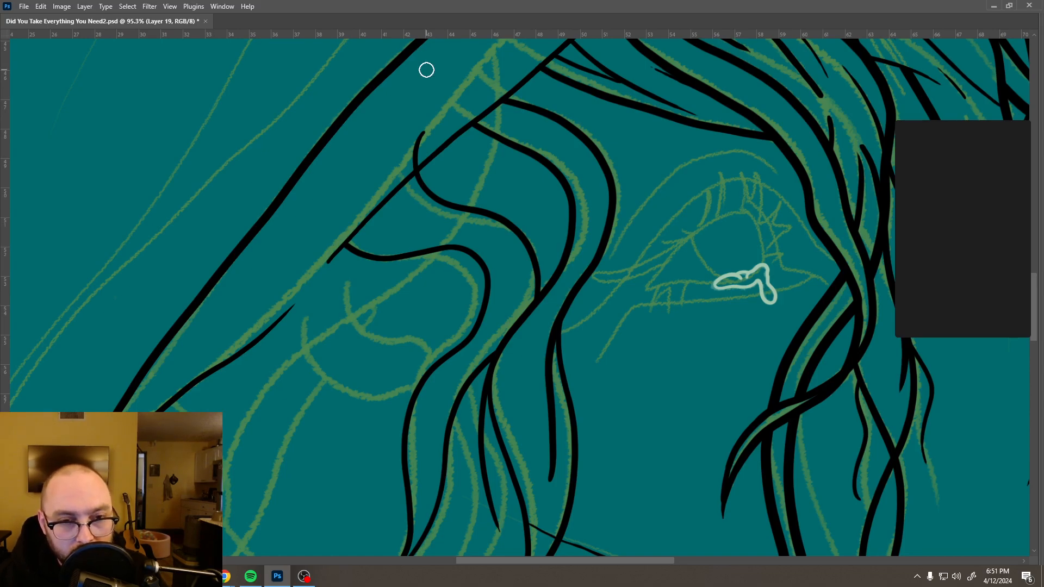
key("Tab")
left_click(788, 300)
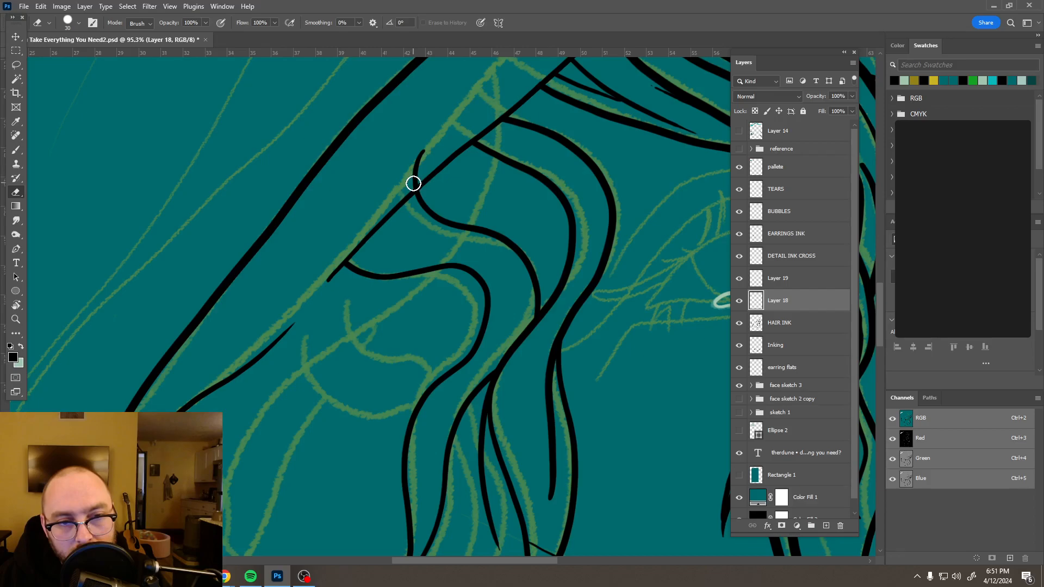
left_click(791, 279)
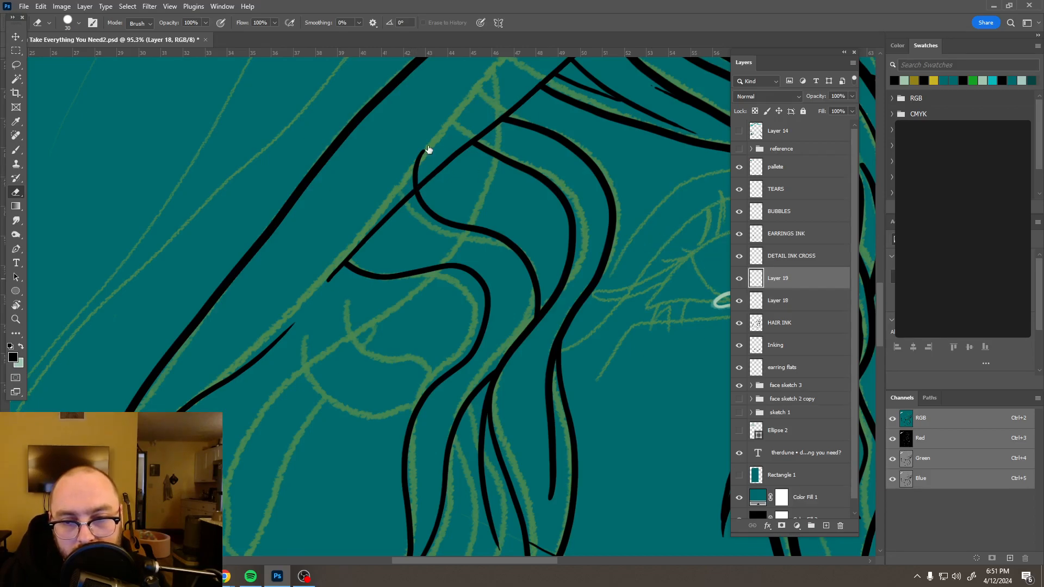
left_click_drag(417, 152, 412, 180)
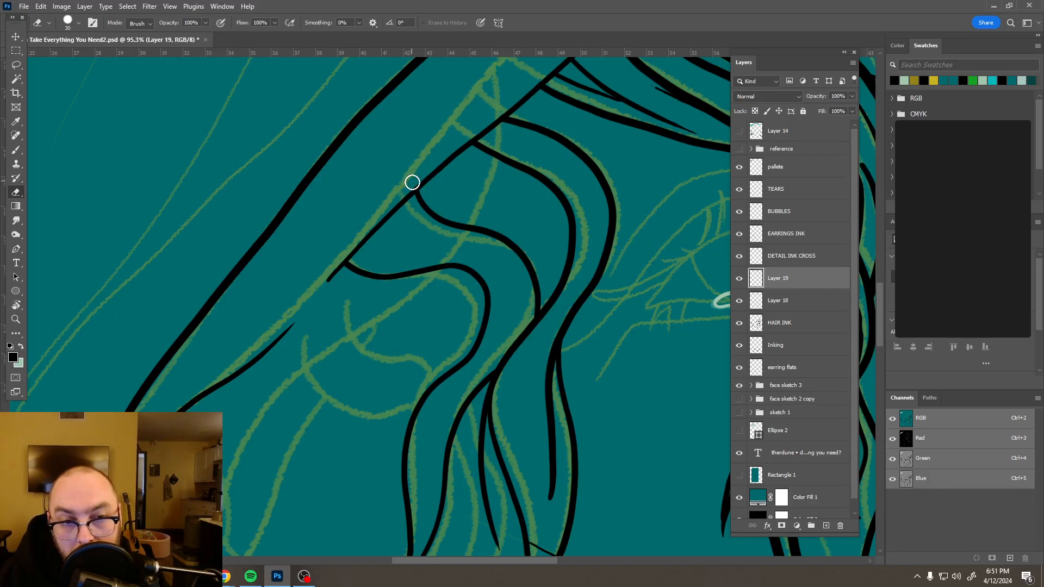
- Add a new layer above Layer 19 and switch from the Eraser to the Brush tool
scroll(552, 195, "down", 5)
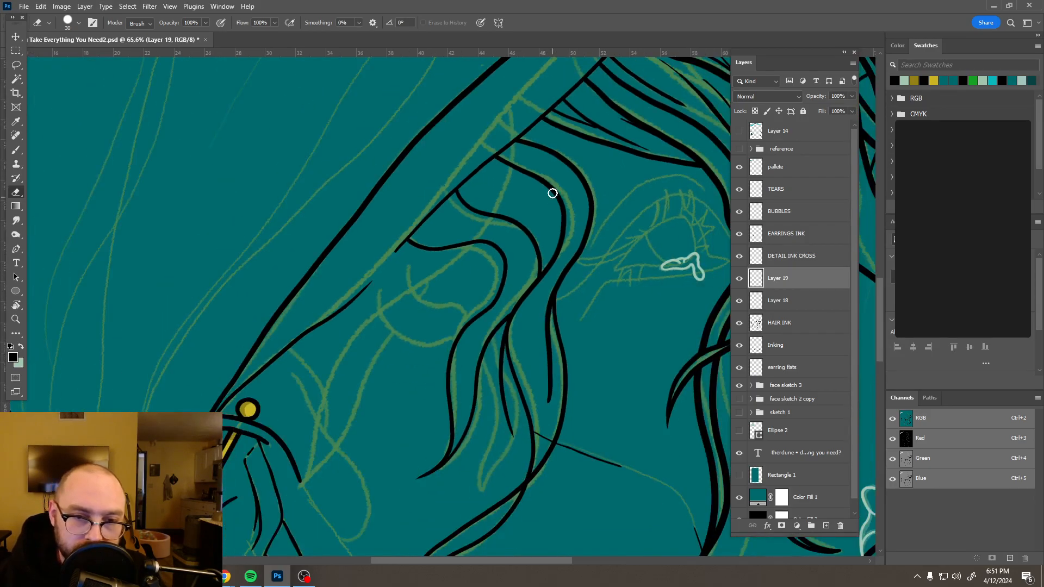
scroll(557, 212, "down", 6)
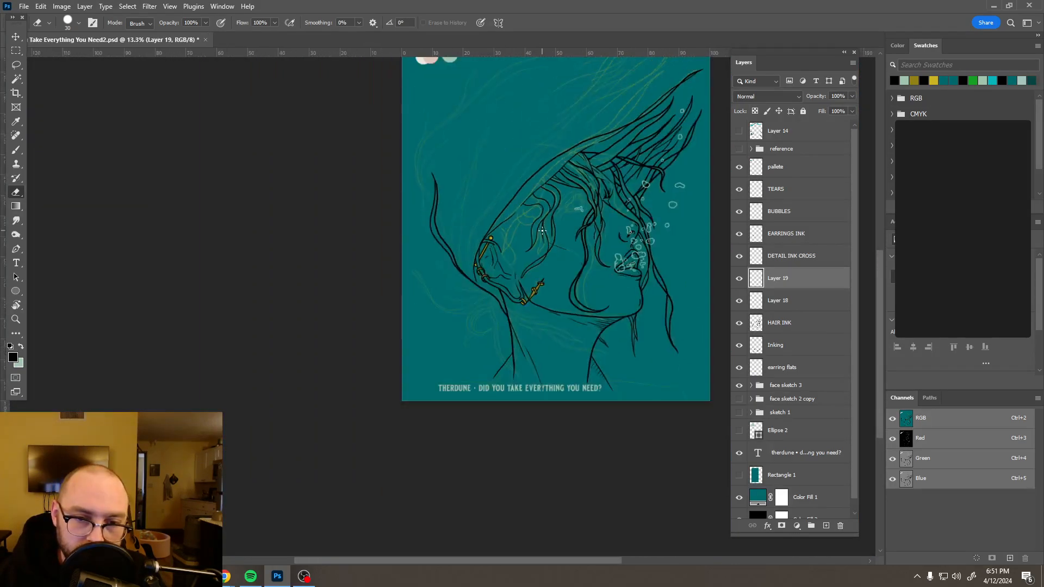
scroll(536, 215, "up", 9)
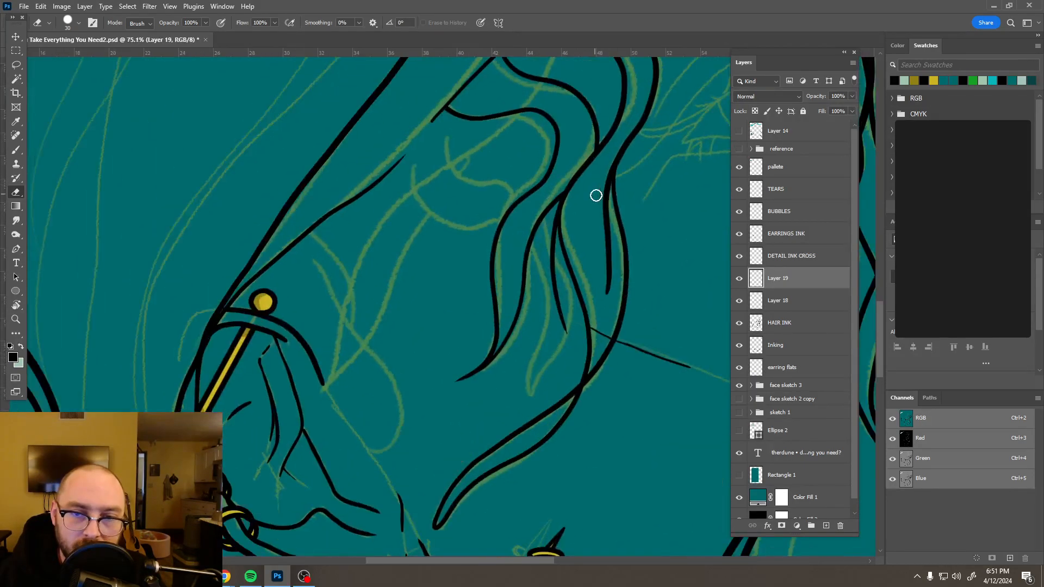
left_click(826, 526)
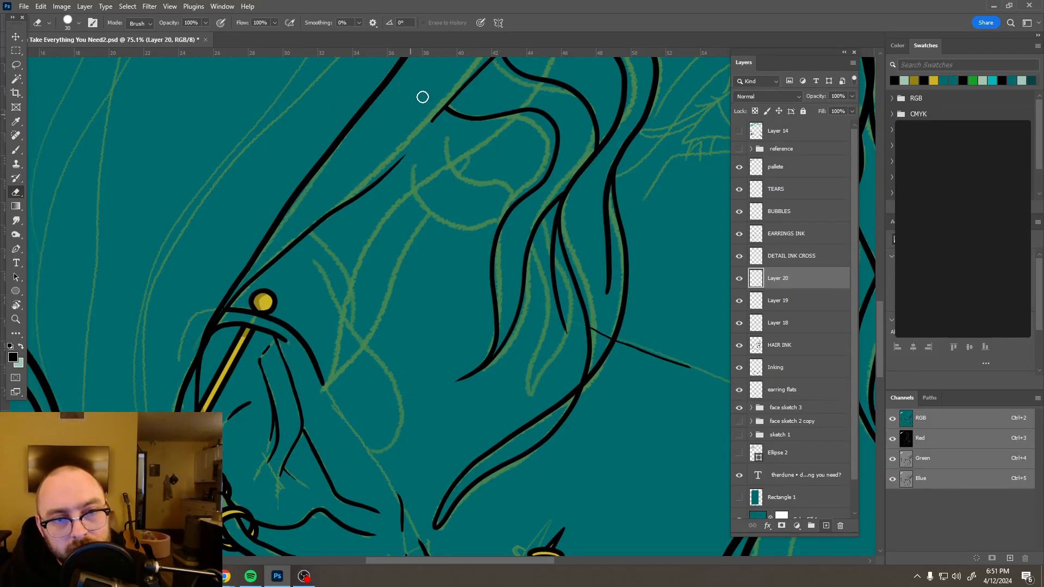
key("b")
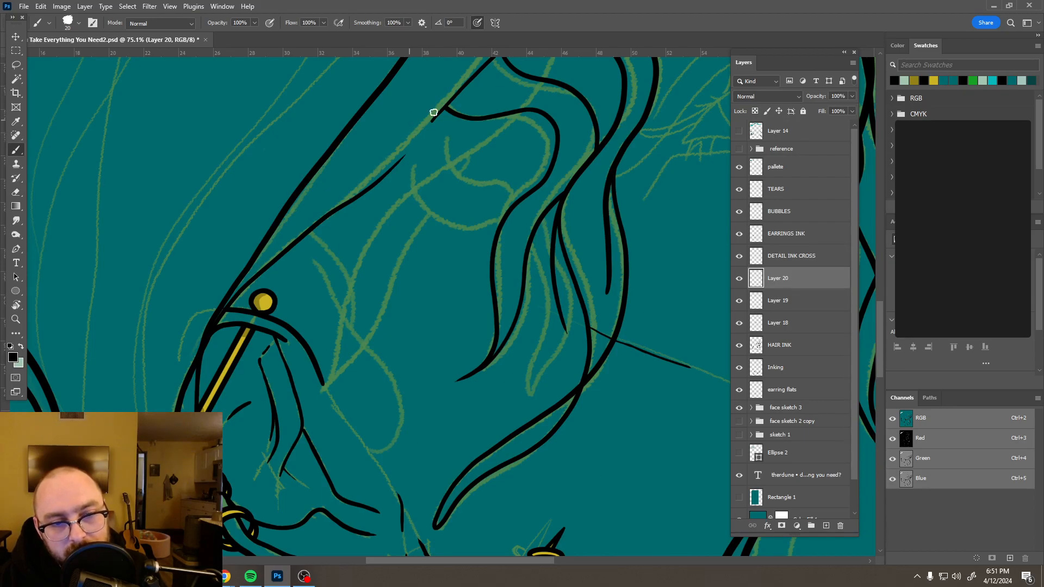
scroll(443, 110, "down", 5)
scroll(472, 131, "down", 2)
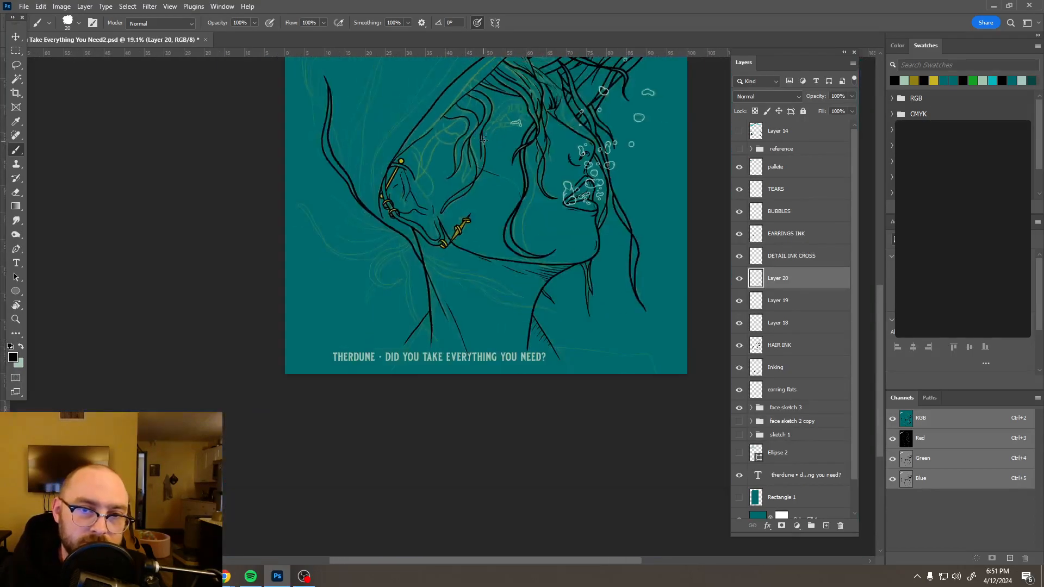
left_click_drag(493, 180, 503, 243)
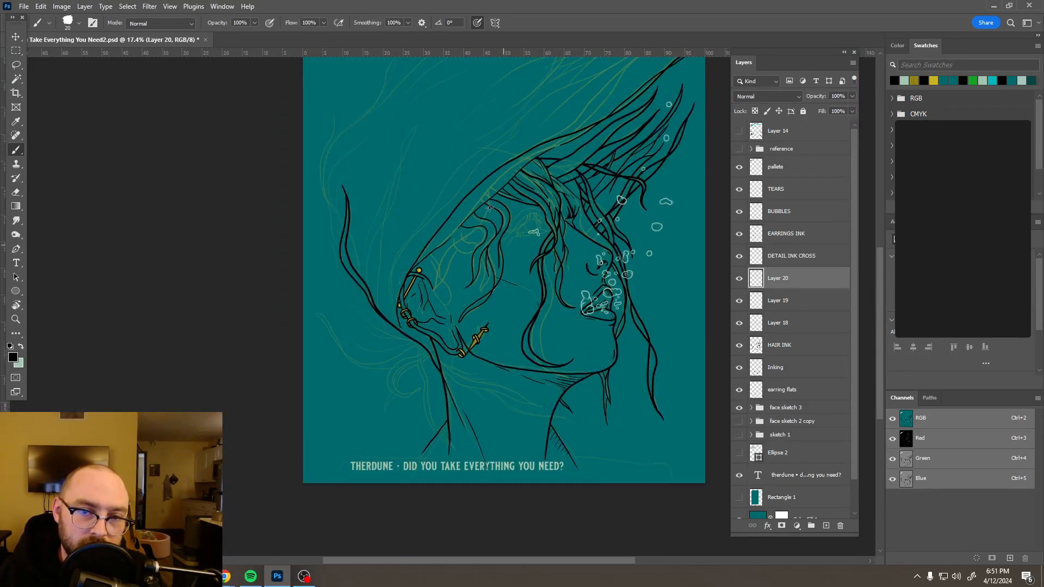
scroll(489, 207, "up", 4)
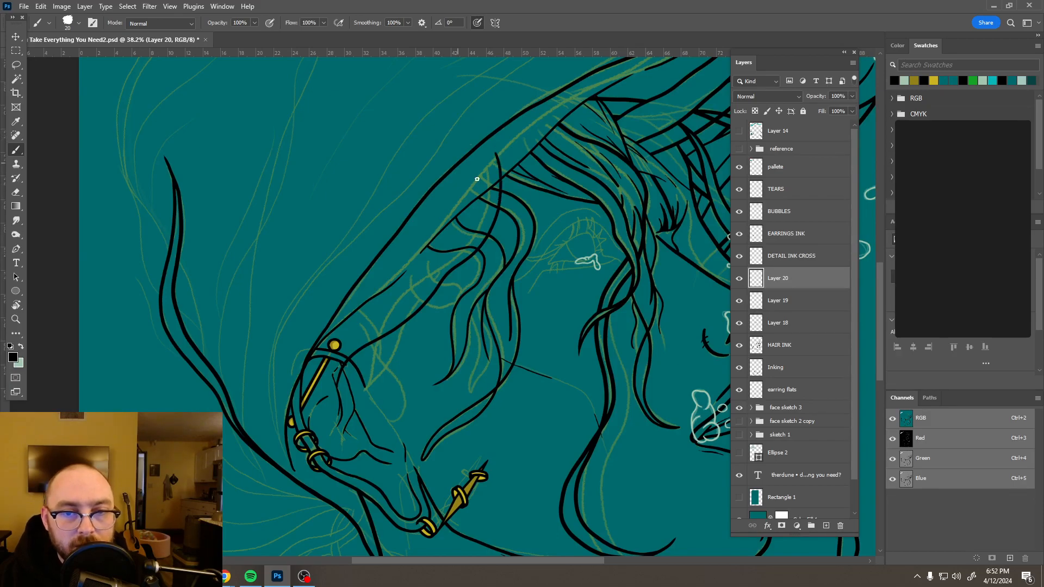
scroll(517, 185, "down", 5)
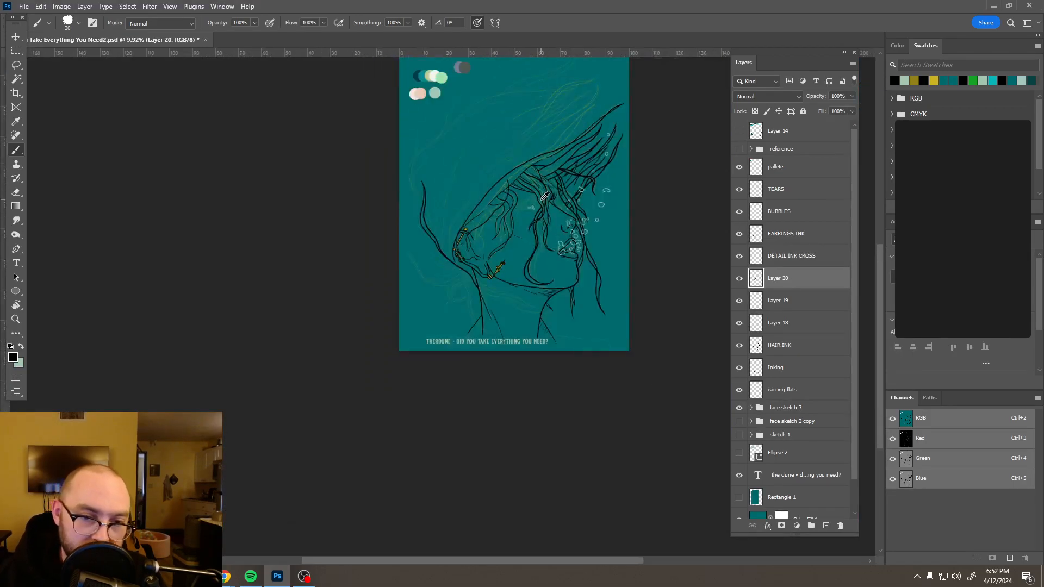
scroll(507, 177, "up", 4)
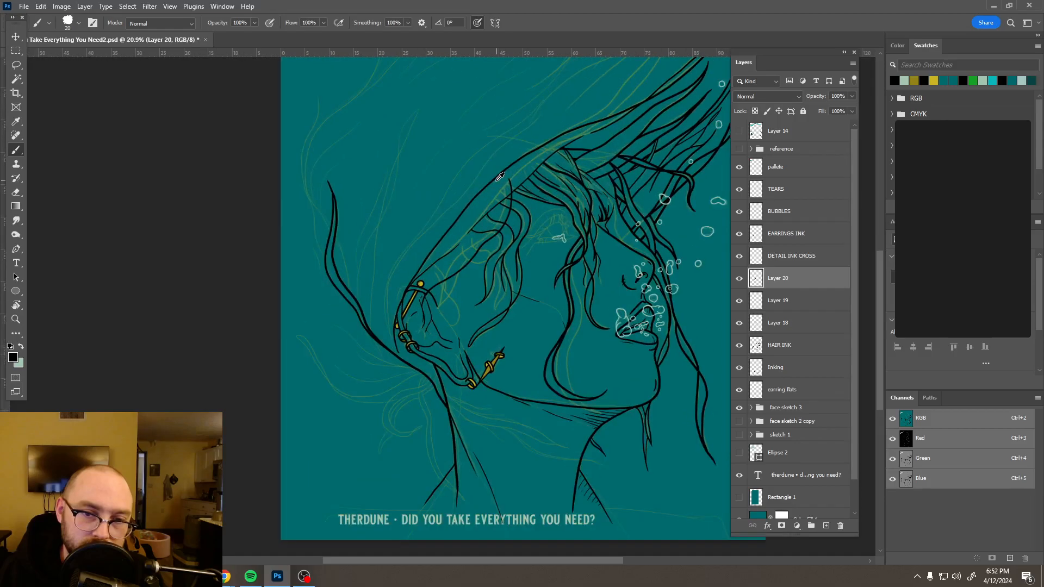
scroll(499, 177, "up", 5)
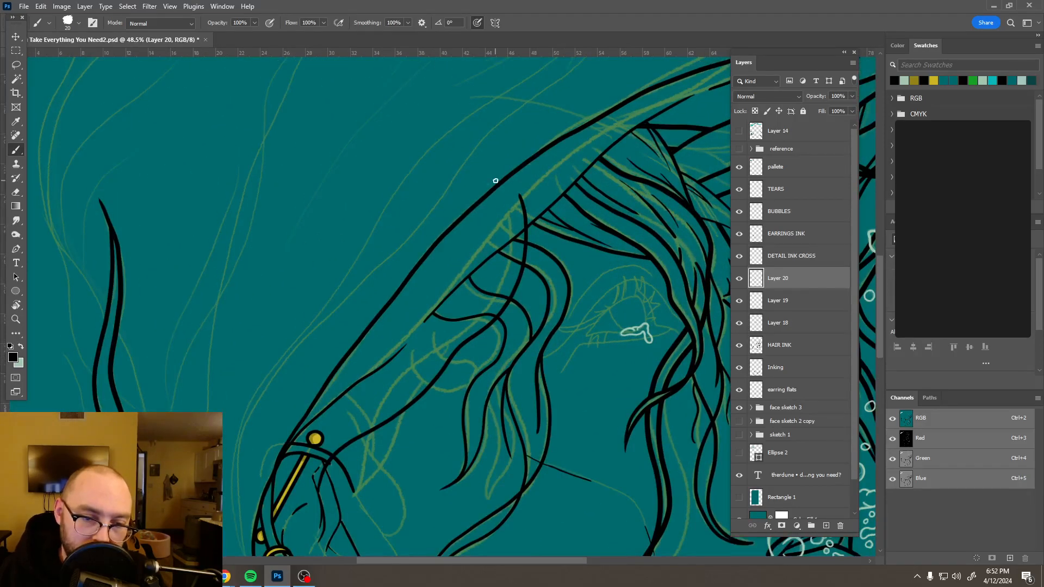
key("ctrl+z")
mouse_move(322, 506)
left_mouse_down()
mouse_move(367, 406)
mouse_move(489, 299)
mouse_move(503, 257)
mouse_move(497, 196)
left_mouse_up()
key("ctrl+z")
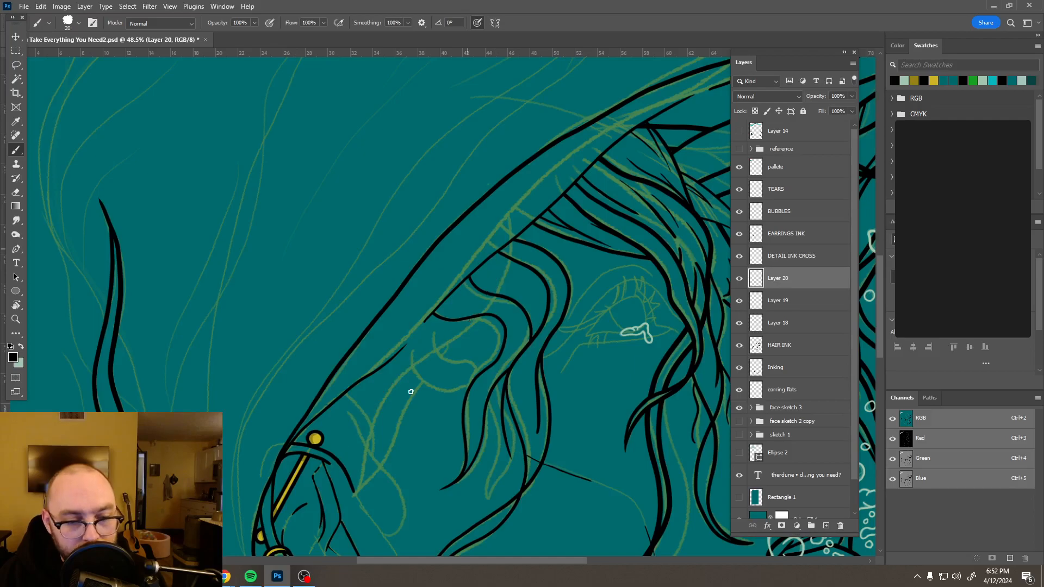
mouse_move(311, 500)
left_mouse_down()
mouse_move(350, 427)
mouse_move(397, 373)
mouse_move(465, 330)
mouse_move(509, 279)
mouse_move(511, 166)
left_mouse_up()
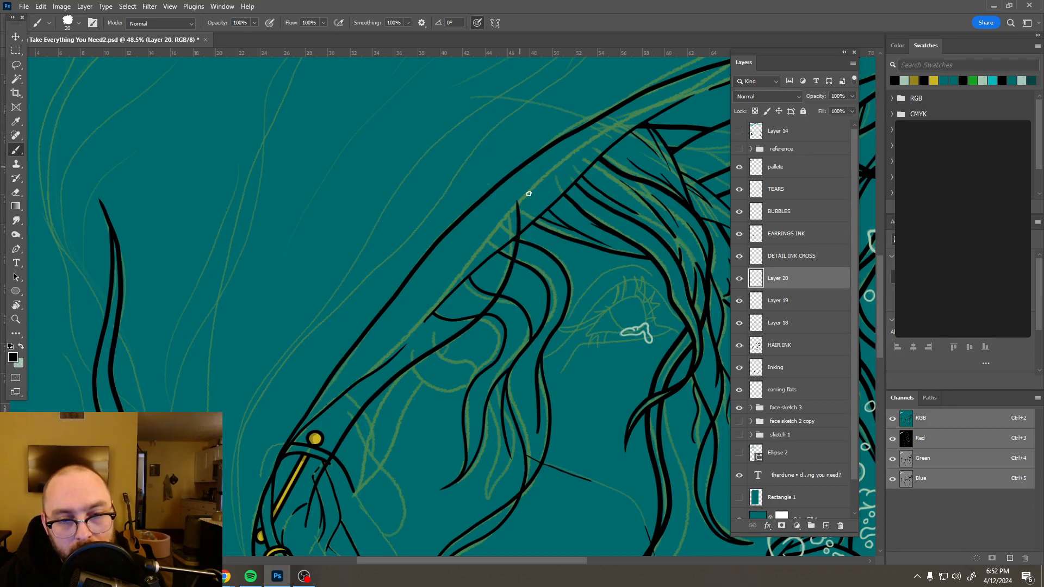
key("ctrl+z")
- Ink a long curved line from the ear up to the temple hairline on Layer 20 and erase its overshooting ends at the hairline and inside the ear
mouse_move(318, 526)
left_mouse_down()
mouse_move(329, 471)
mouse_move(359, 425)
mouse_move(511, 285)
mouse_move(525, 242)
mouse_move(520, 193)
left_mouse_up()
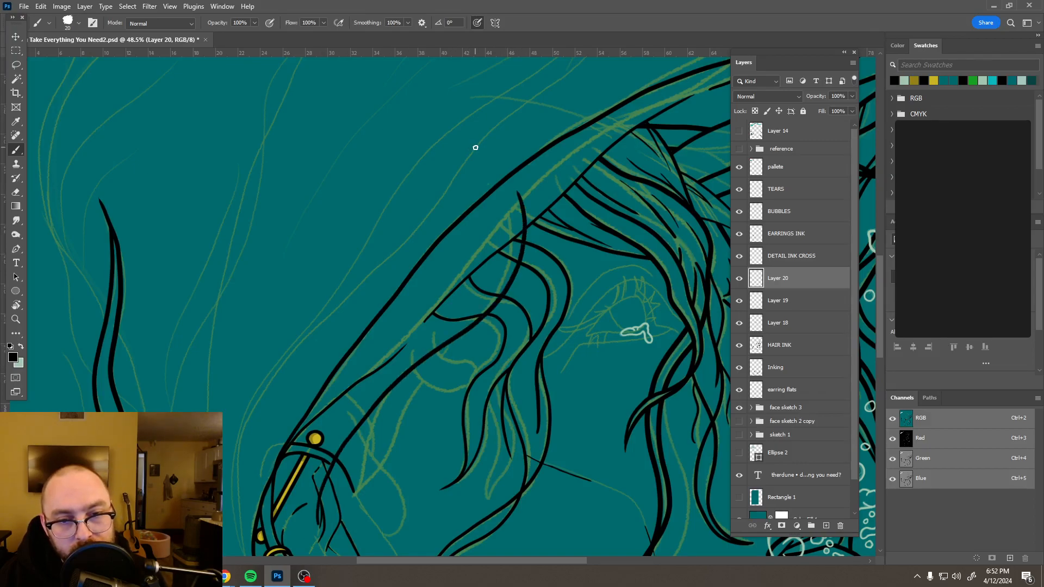
key("e")
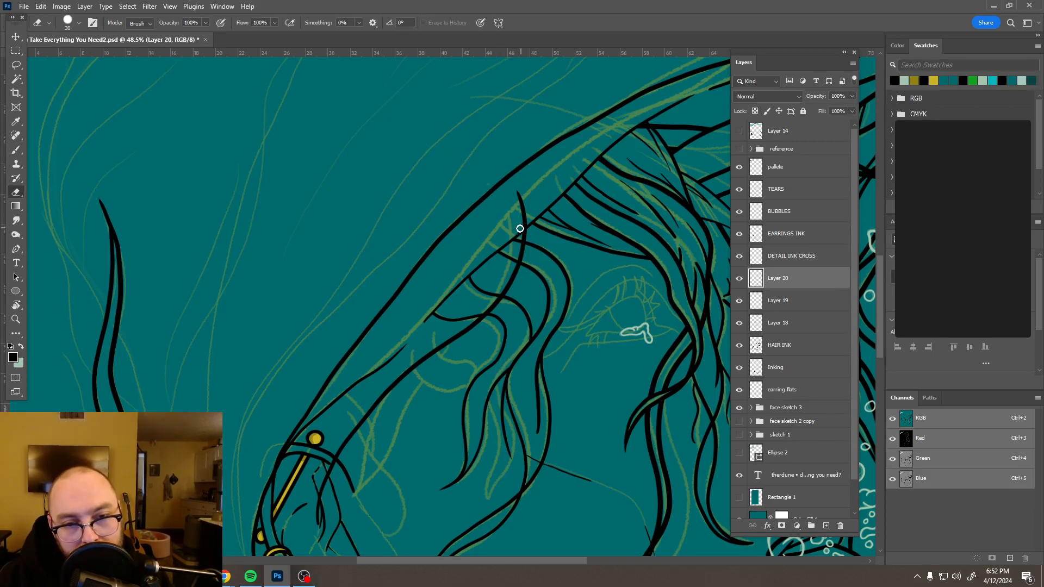
left_click_drag(523, 219, 516, 193)
scroll(415, 261, "down", 3)
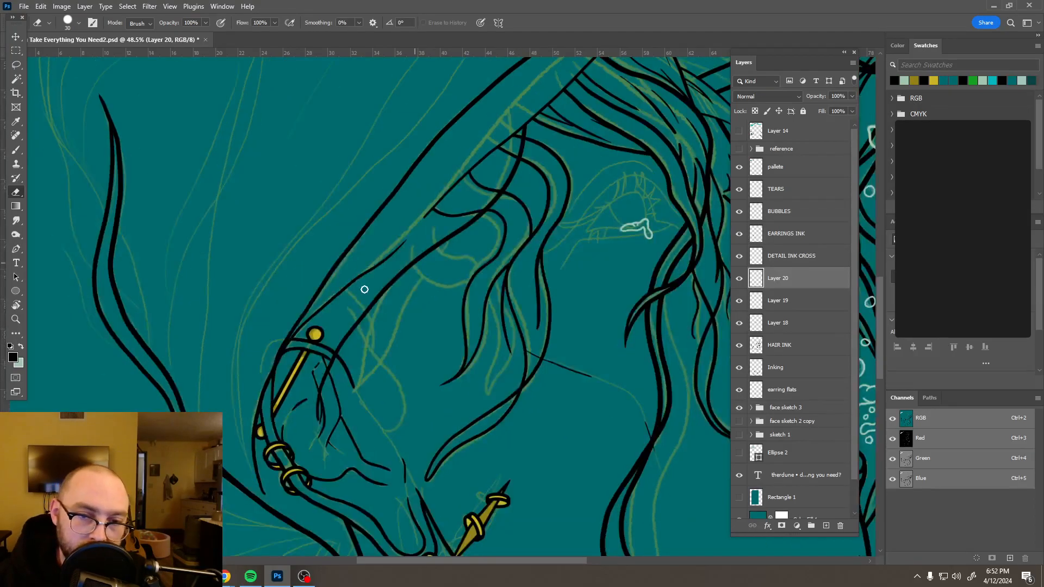
scroll(303, 361, "up", 3)
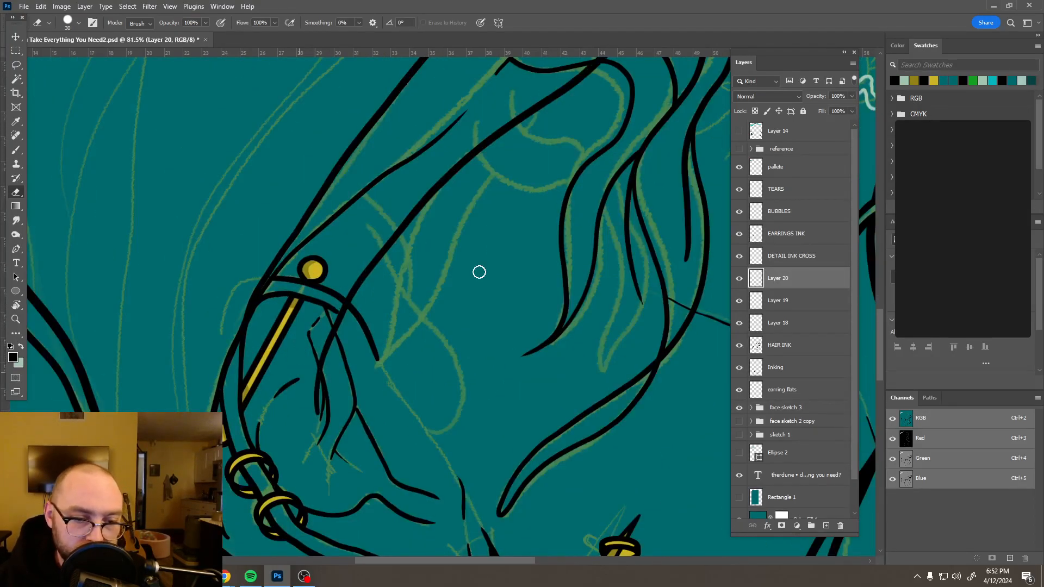
left_click_drag(335, 321, 346, 310)
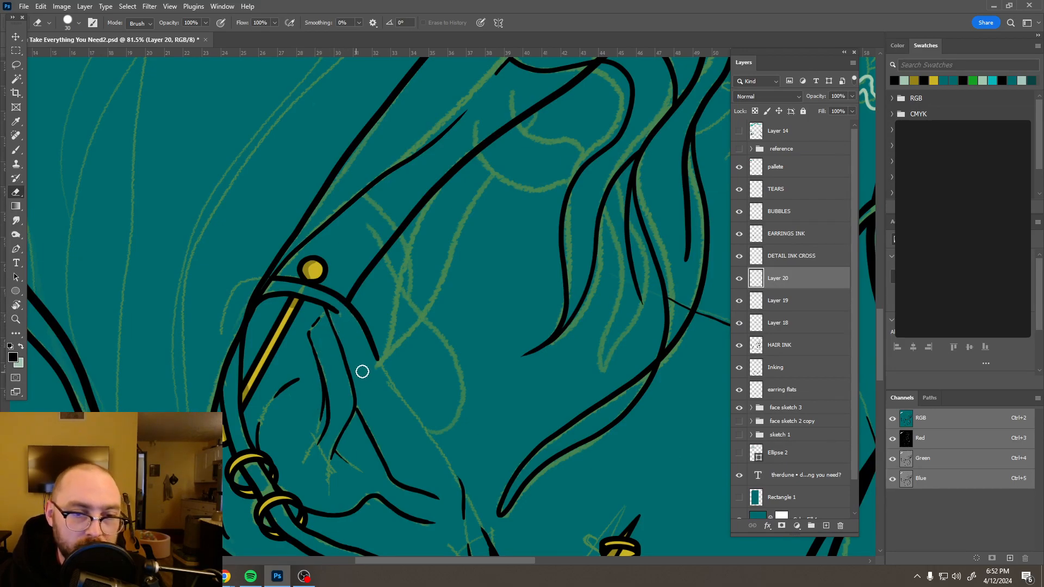
- Erase the parts of the wavy temple strands on Layer 19 and Layer 18 that lie between the hairline and the new curved line
scroll(403, 249, "down", 6)
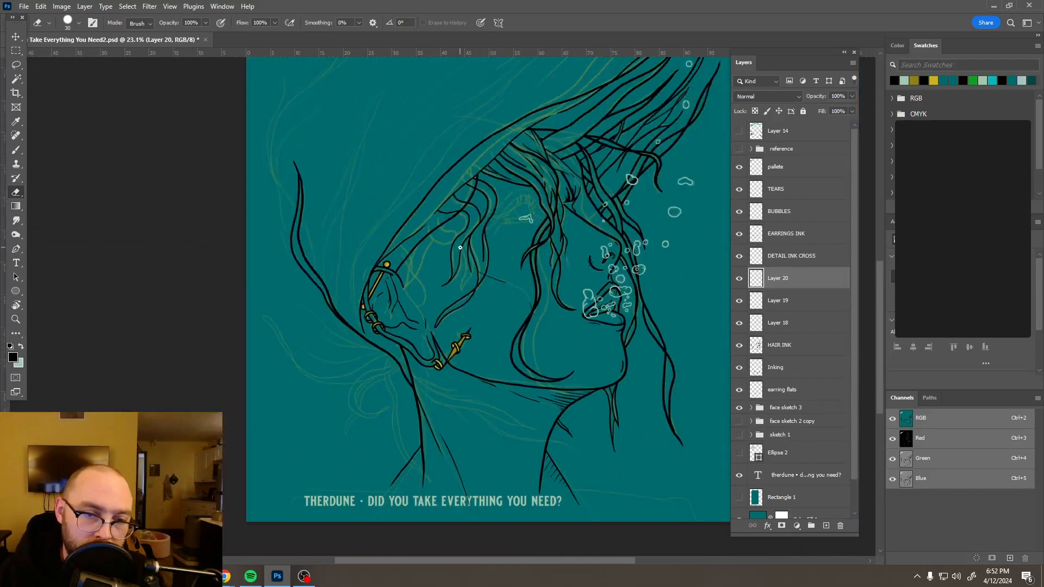
scroll(461, 248, "down", 1)
left_click_drag(443, 231, 439, 247)
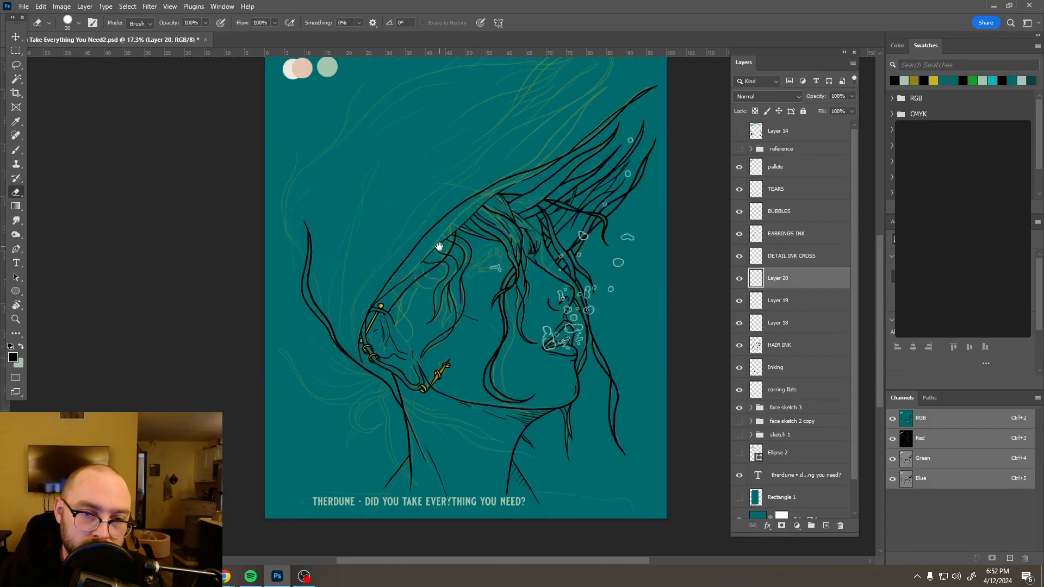
scroll(426, 264, "up", 3)
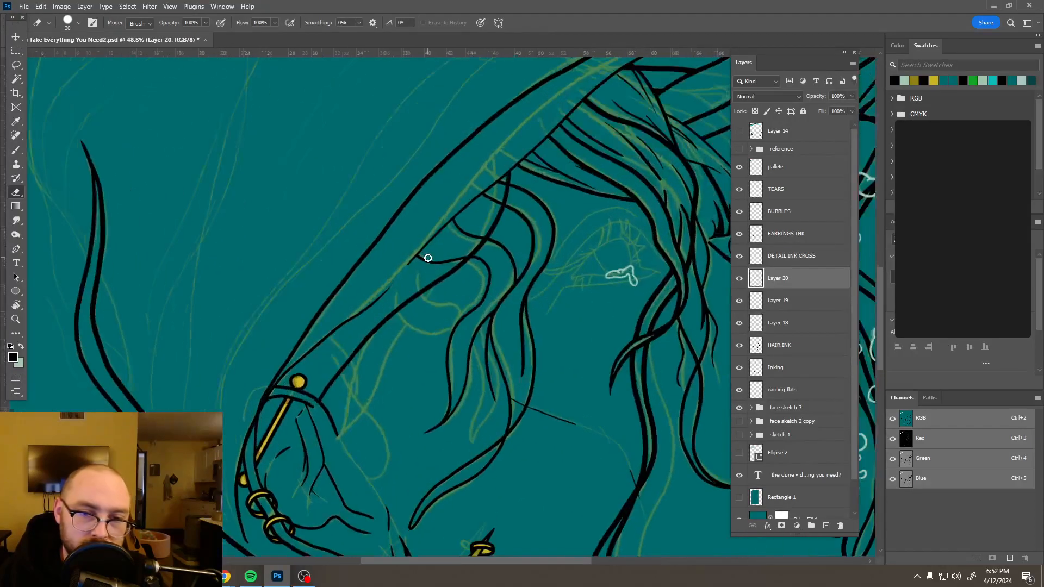
scroll(454, 245, "up", 2)
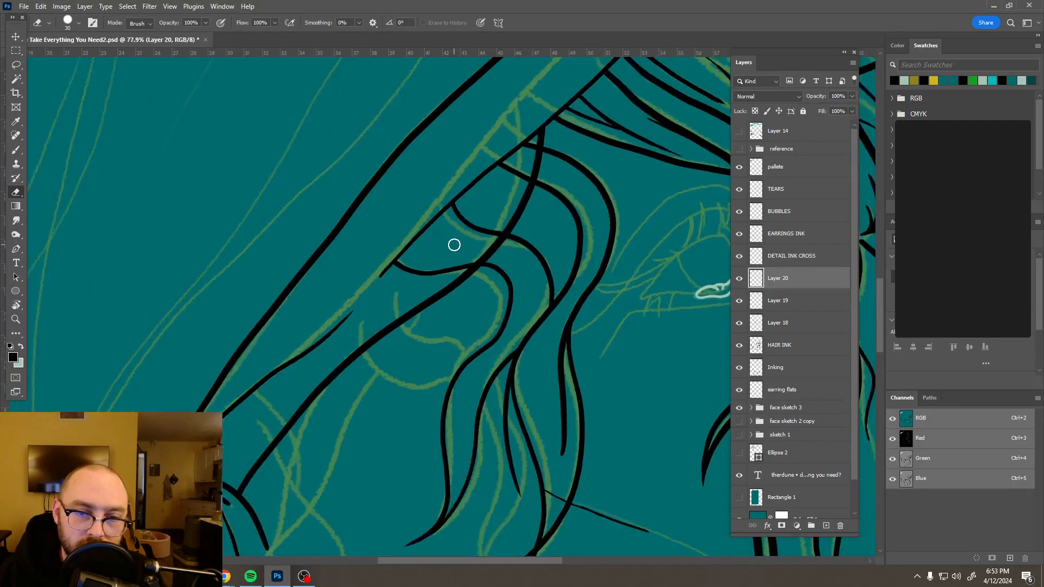
left_click(786, 300)
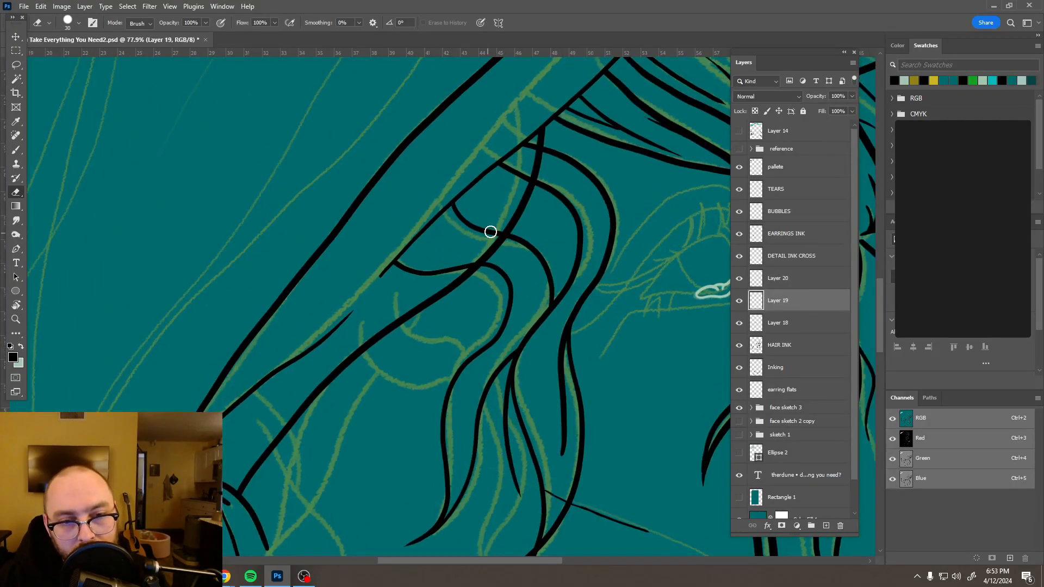
left_click_drag(496, 234, 452, 206)
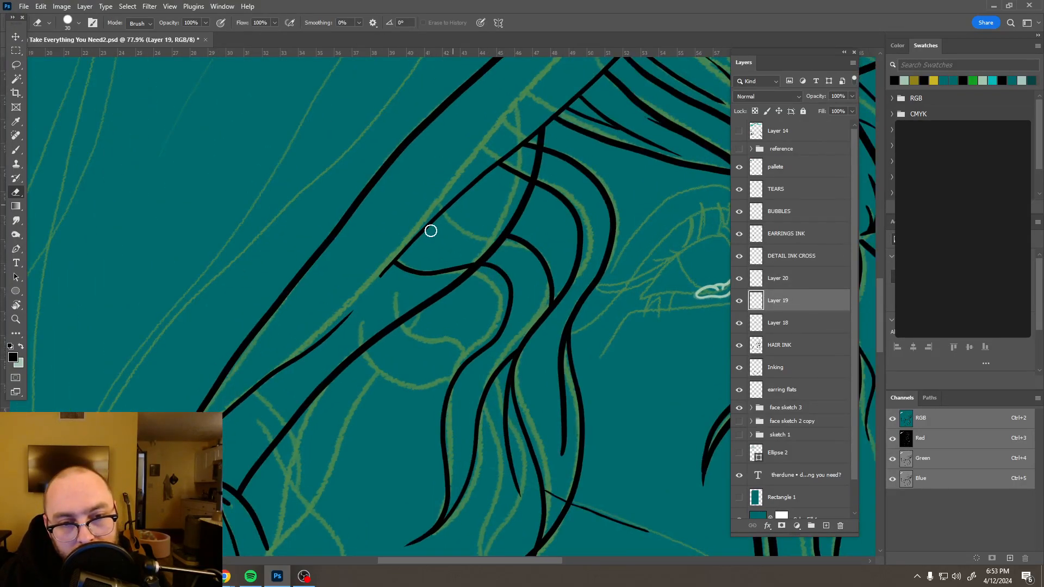
left_click_drag(401, 268, 468, 261)
left_click(781, 322)
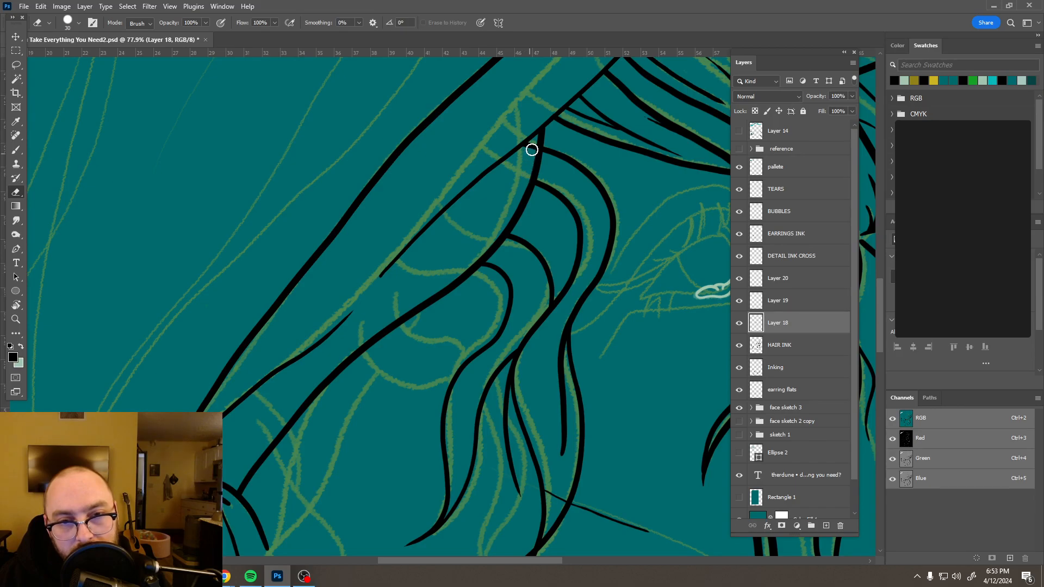
- Hide the face sketch 3 group and check the inked hair without the sketch lines
scroll(520, 159, "down", 8)
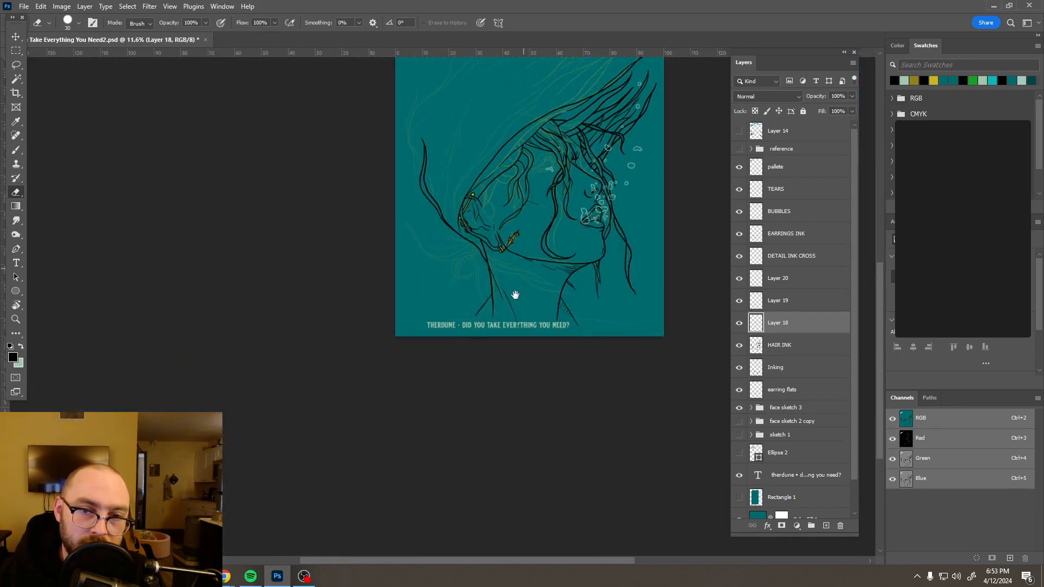
scroll(515, 294, "up", 2)
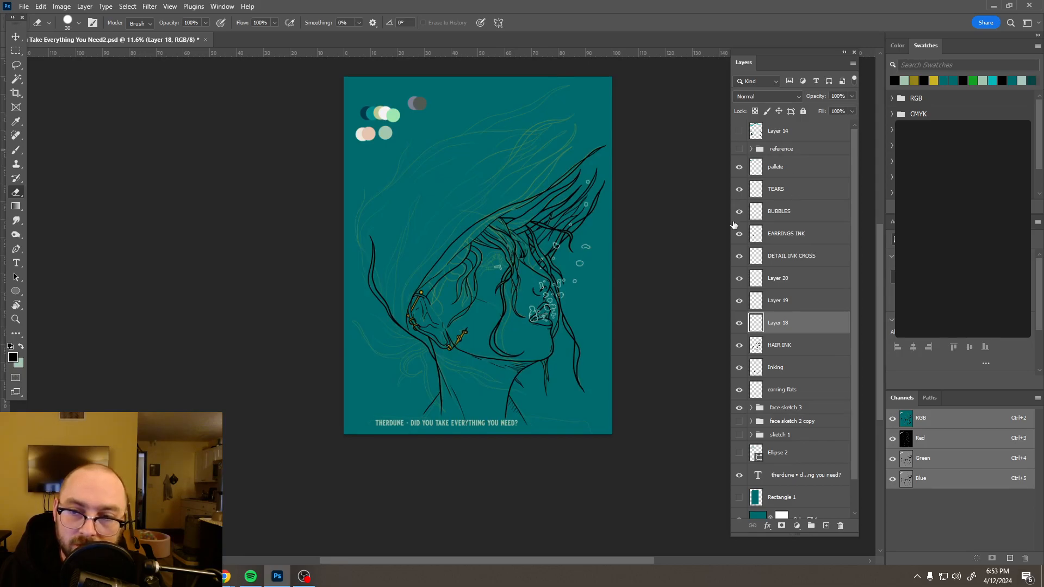
left_click(740, 408)
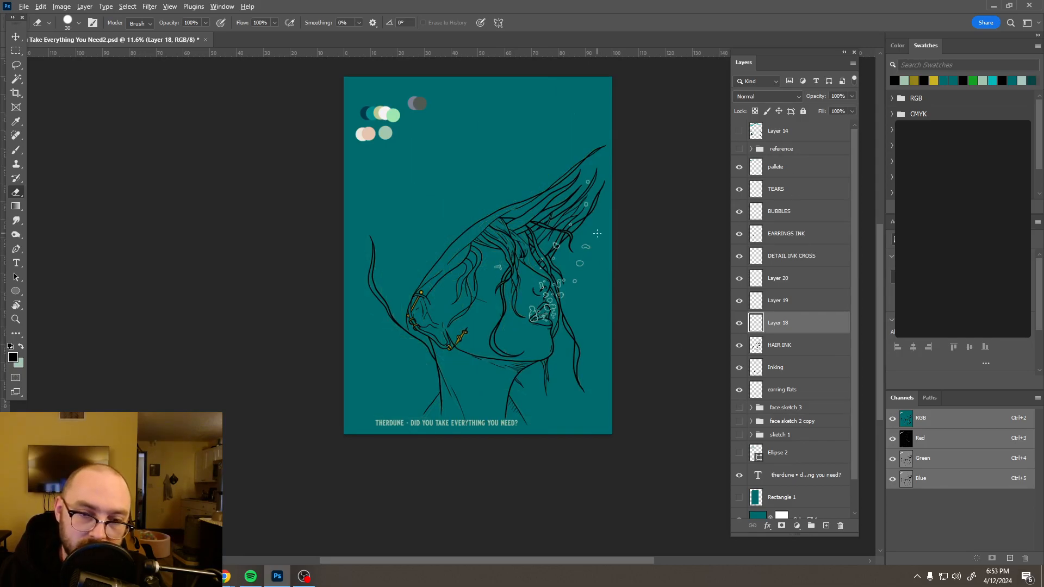
scroll(597, 233, "down", 2)
scroll(577, 218, "up", 4)
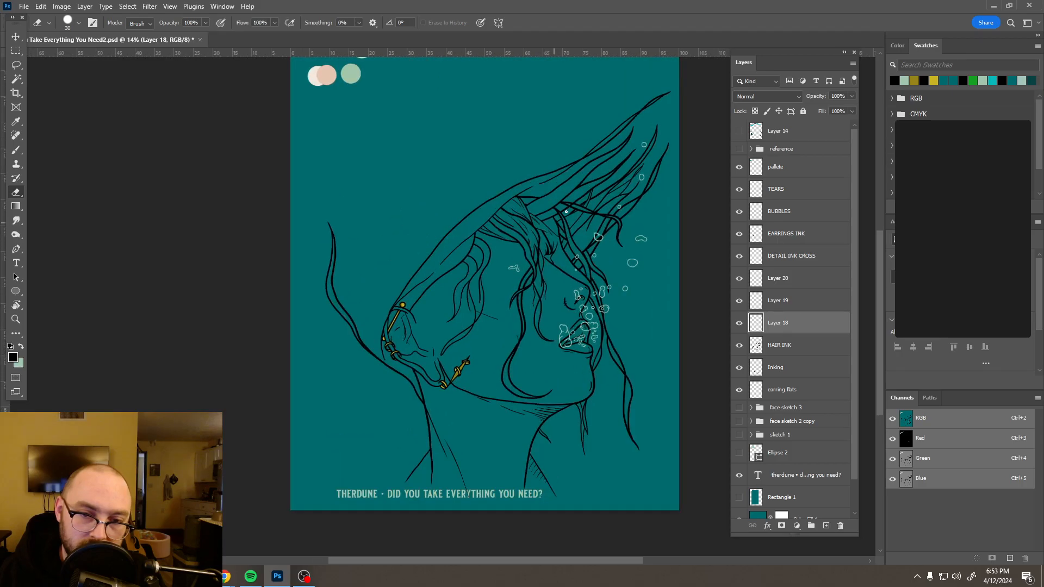
scroll(567, 211, "up", 1)
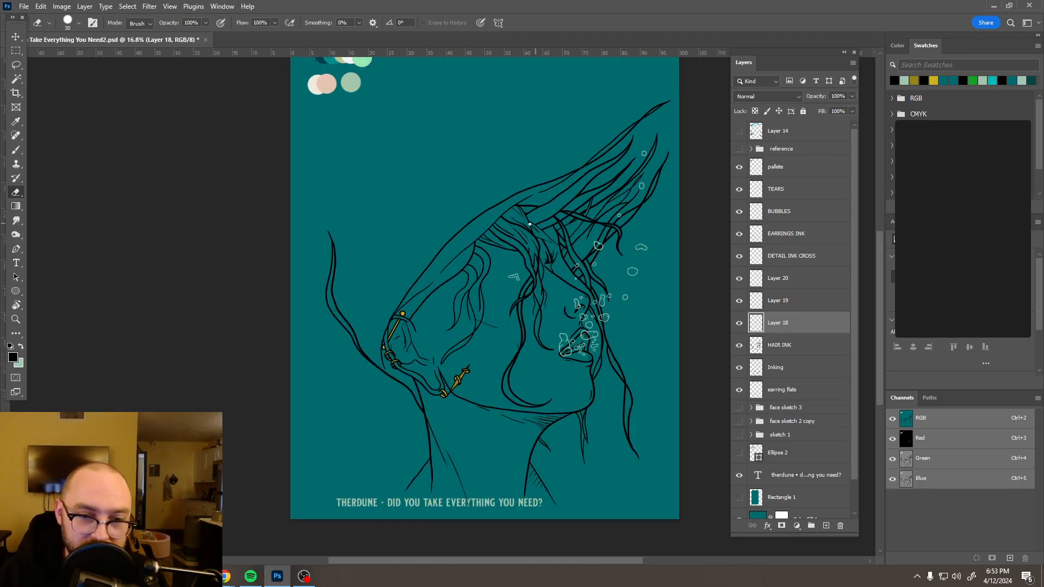
scroll(459, 225, "up", 5)
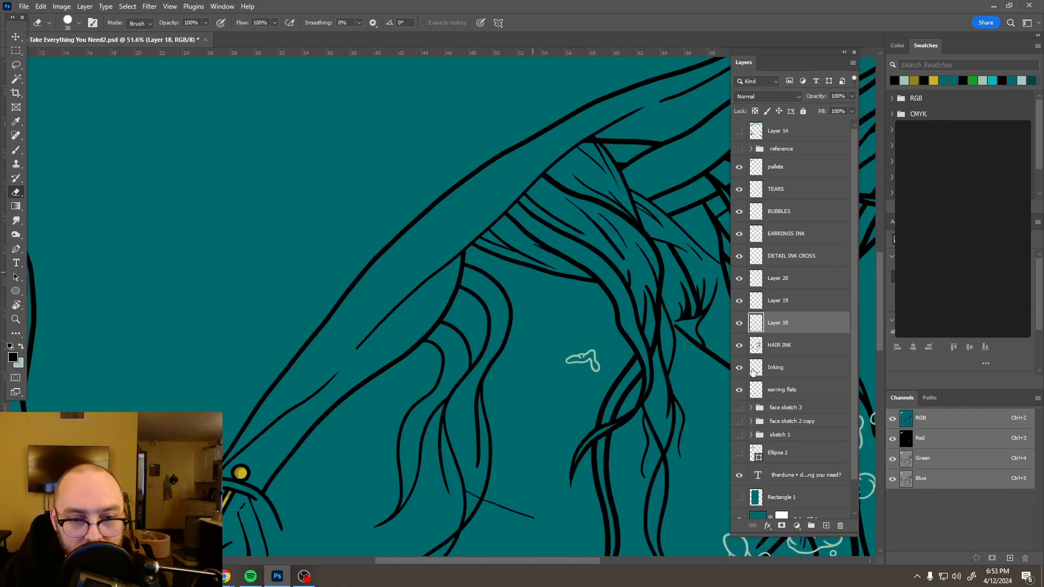
- Add a new layer above Layer 18 and ink a short line crossing the temple strands from the hairline to the forehead hair
left_click(827, 526)
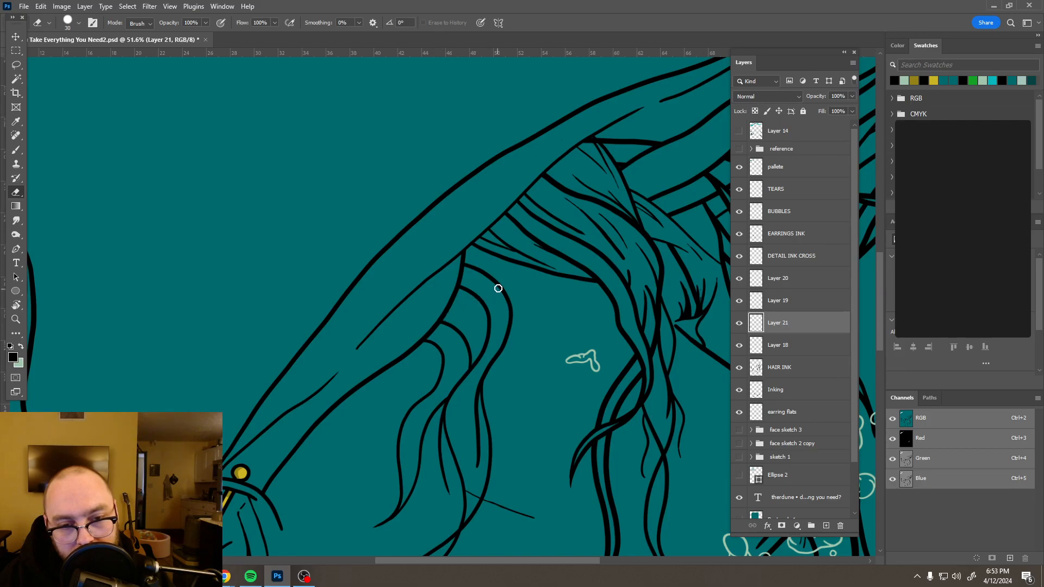
key("b")
mouse_move(408, 334)
left_mouse_down()
mouse_move(452, 324)
mouse_move(555, 234)
left_mouse_up()
- Erase the new line's overshooting ends at the hairline and forehead hair, and the part crossing between the outer temple strands
key("e")
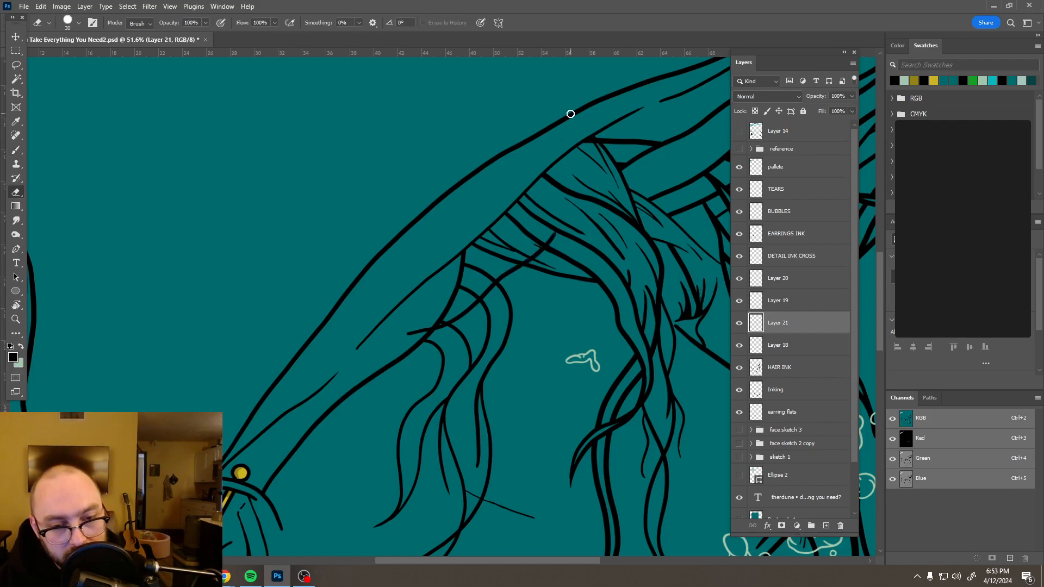
left_click_drag(422, 332, 407, 333)
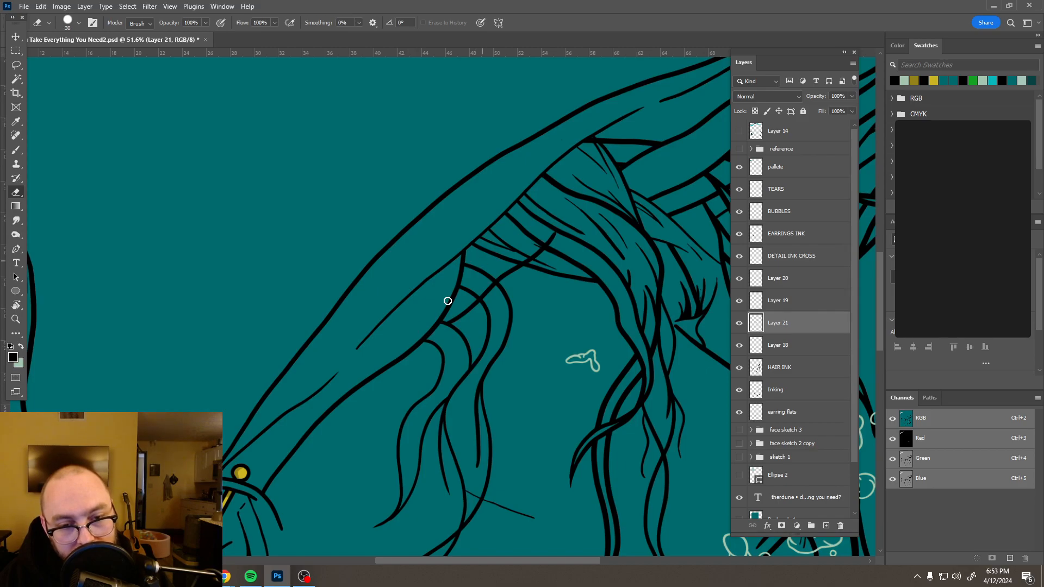
key("ctrl+z")
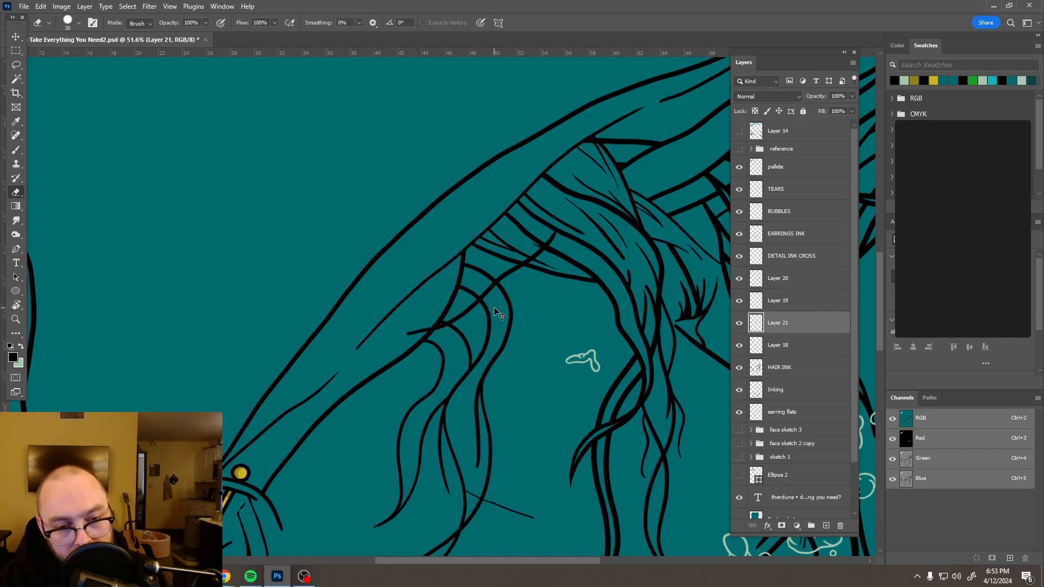
key("ctrl+shift+z")
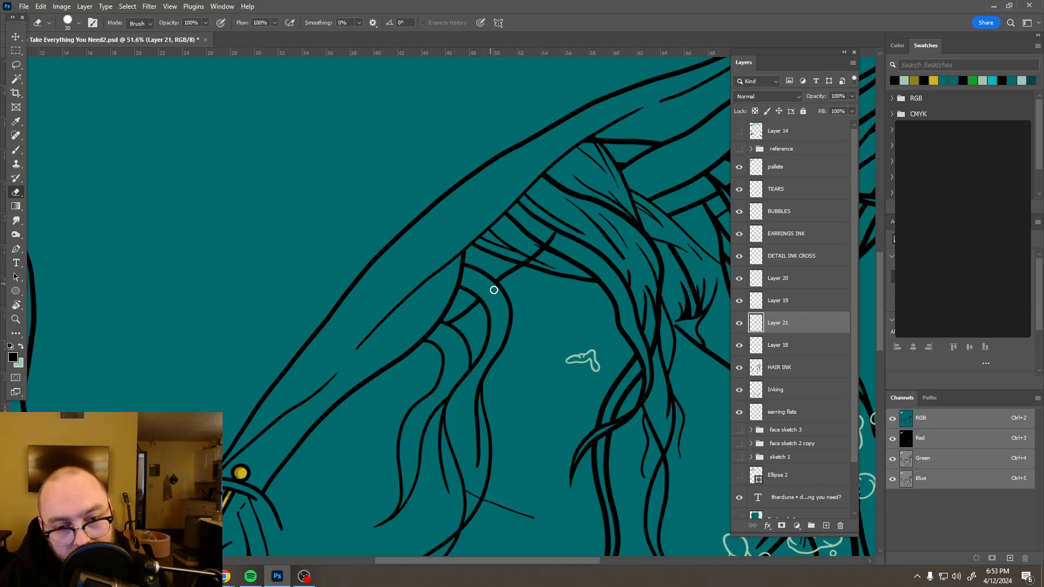
left_click_drag(520, 258, 554, 233)
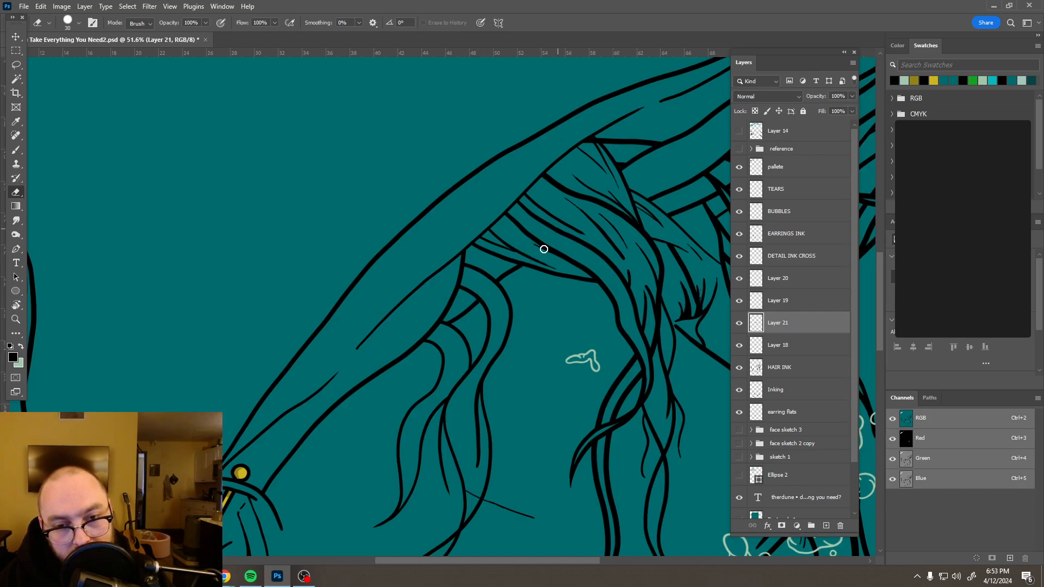
- Show the face sketch 3 group again and add a new layer above Layer 21 for inking with the Brush tool
scroll(537, 223, "down", 5)
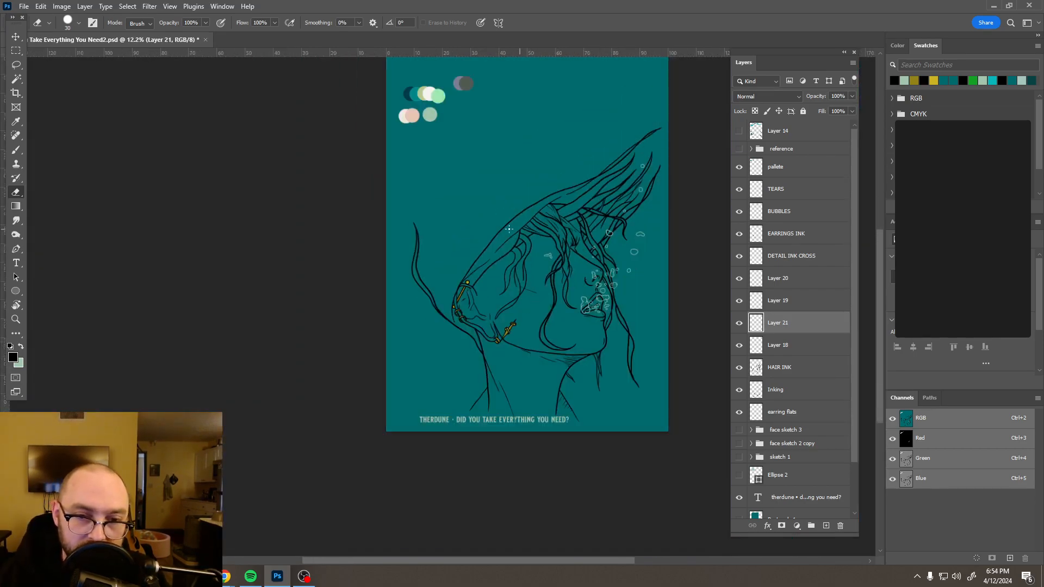
scroll(509, 229, "up", 2)
scroll(512, 247, "up", 1)
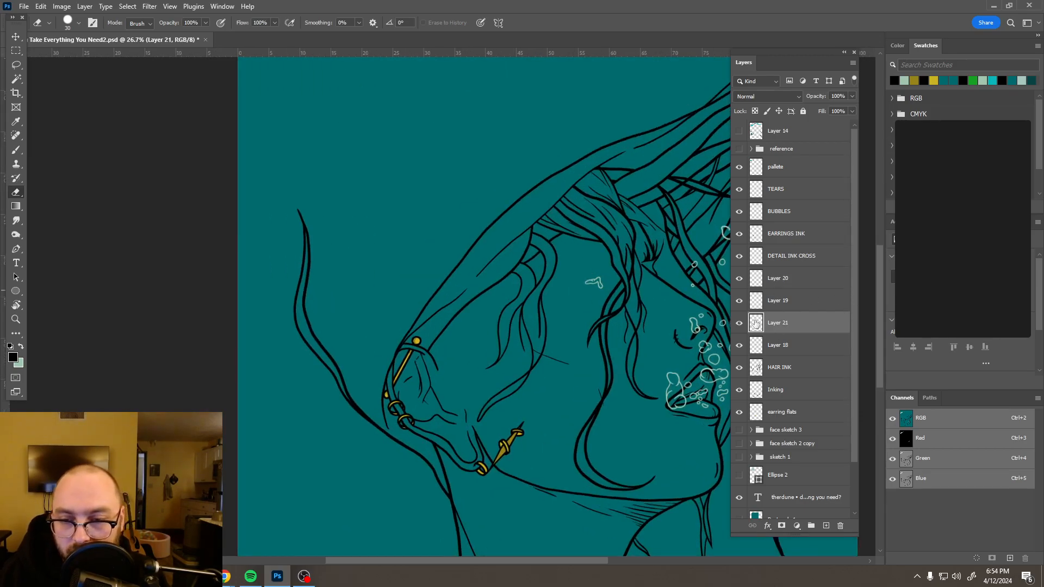
left_click(740, 430)
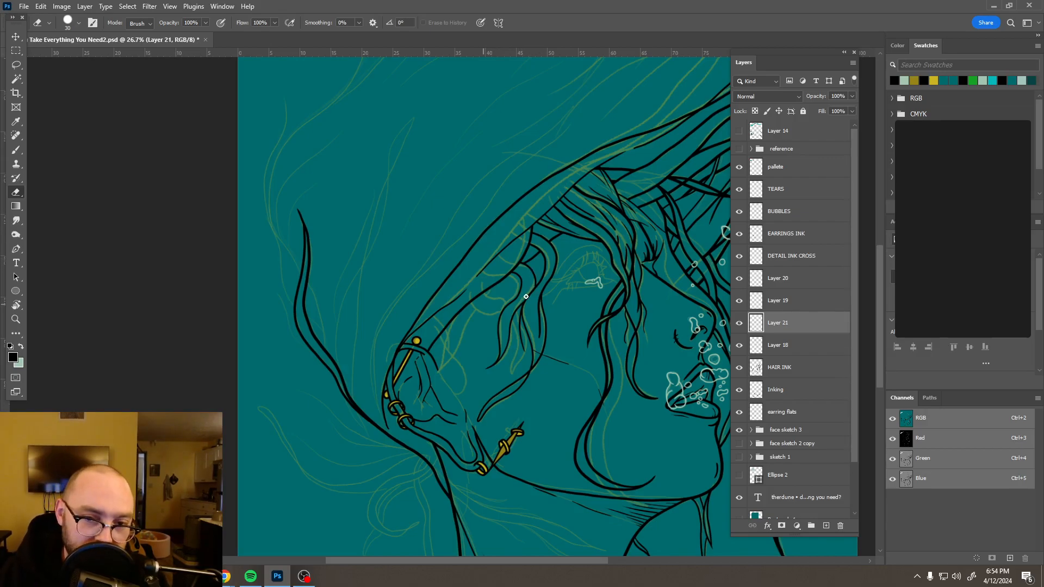
scroll(531, 289, "up", 4)
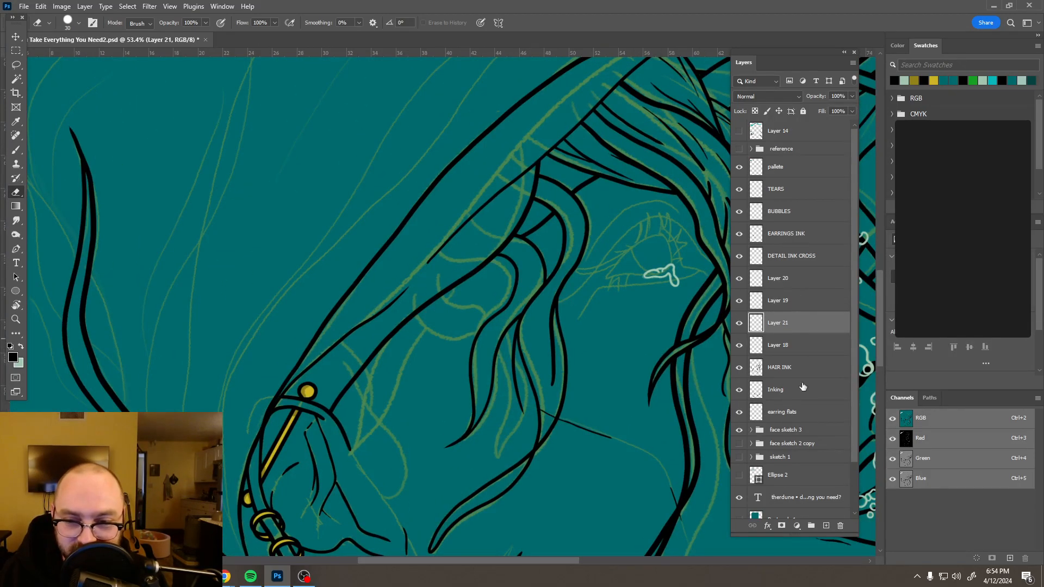
left_click(826, 526)
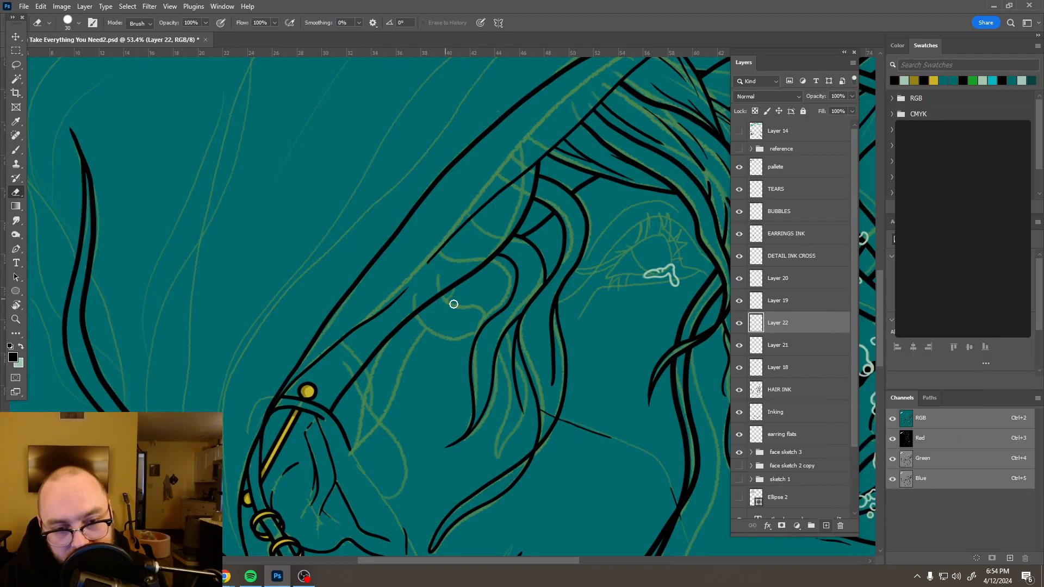
key("b")
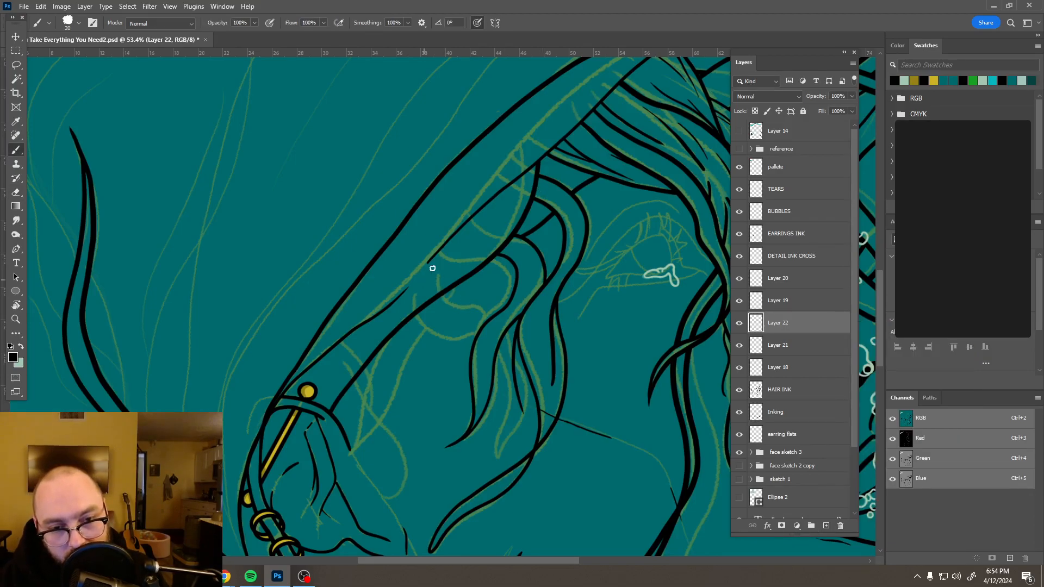
mouse_move(438, 270)
left_mouse_down()
mouse_move(447, 298)
mouse_move(492, 310)
mouse_move(527, 384)
mouse_move(522, 419)
mouse_move(498, 453)
mouse_move(502, 476)
left_mouse_up()
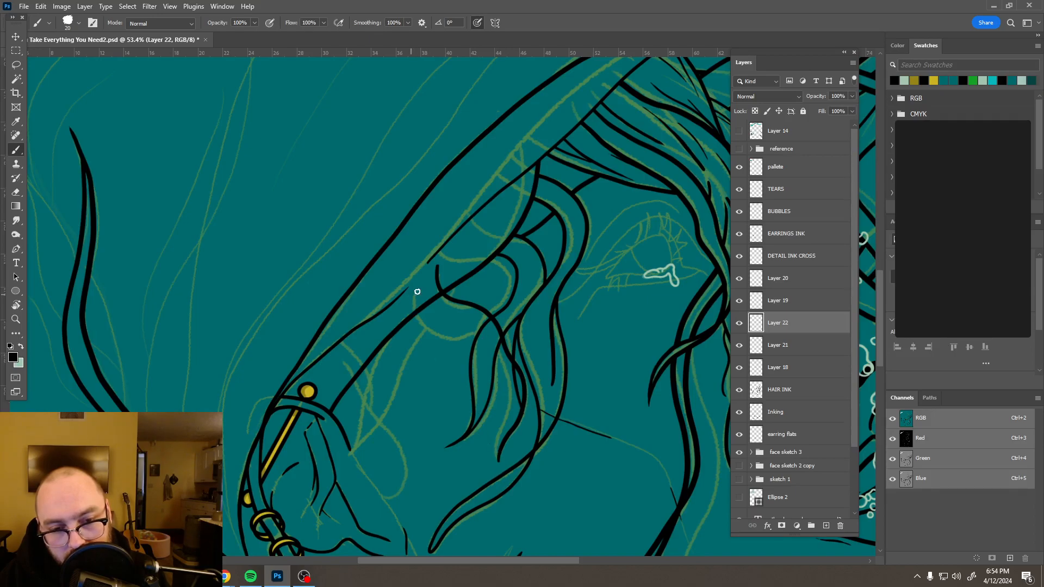
mouse_move(417, 285)
left_mouse_down()
mouse_move(416, 329)
mouse_move(479, 338)
mouse_move(503, 357)
mouse_move(512, 400)
mouse_move(501, 457)
left_mouse_up()
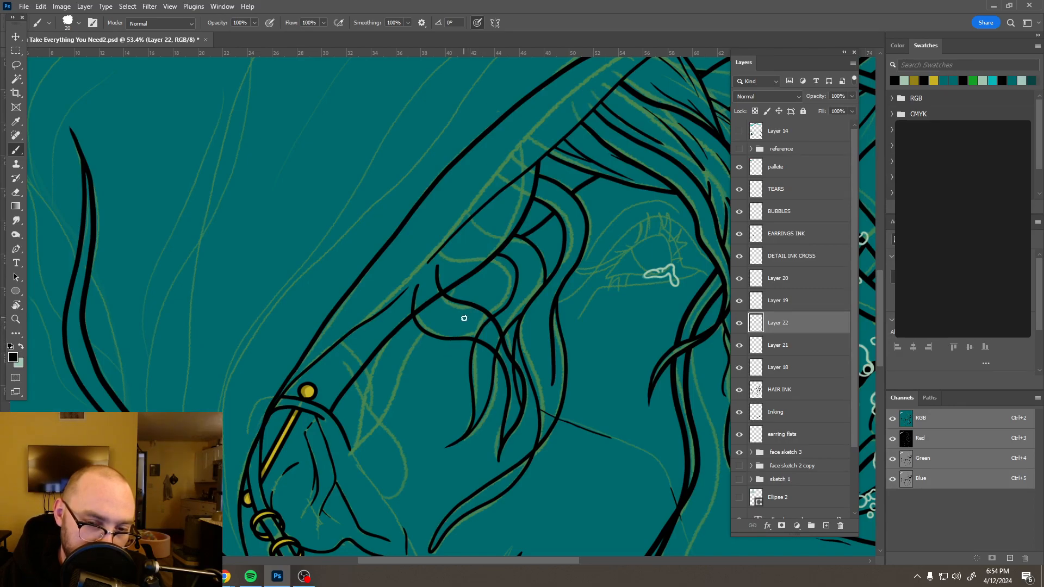
key("ctrl+z")
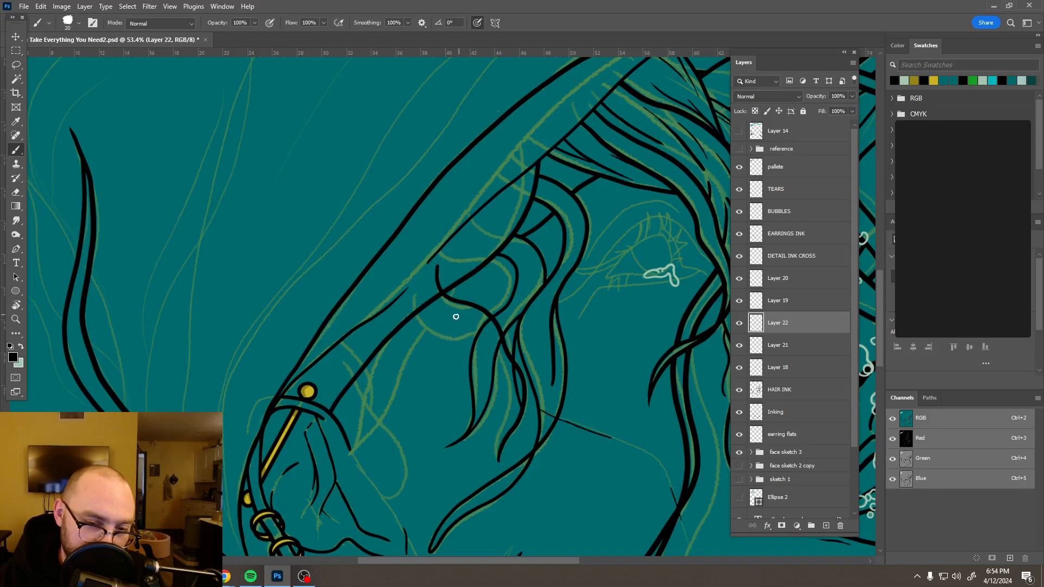
key("ctrl+z")
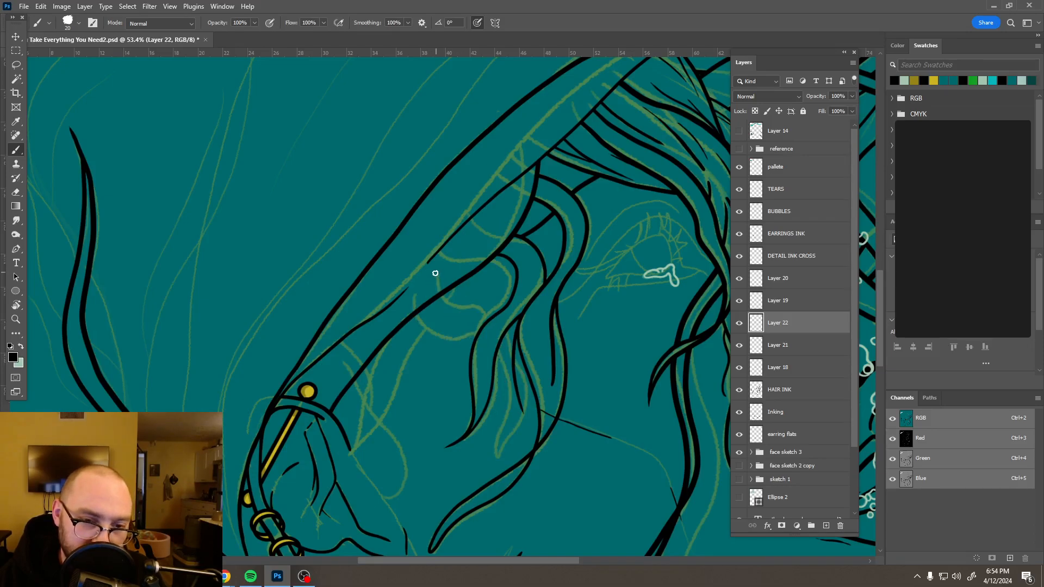
- Ink two short curves on Layer 22 from the ear-to-temple line to the temple strands, plus a wavy strand hanging below them
mouse_move(433, 279)
left_mouse_down()
mouse_move(452, 303)
mouse_move(492, 318)
mouse_move(489, 333)
left_mouse_up()
mouse_move(413, 294)
left_mouse_down()
mouse_move(449, 343)
mouse_move(487, 339)
left_mouse_up()
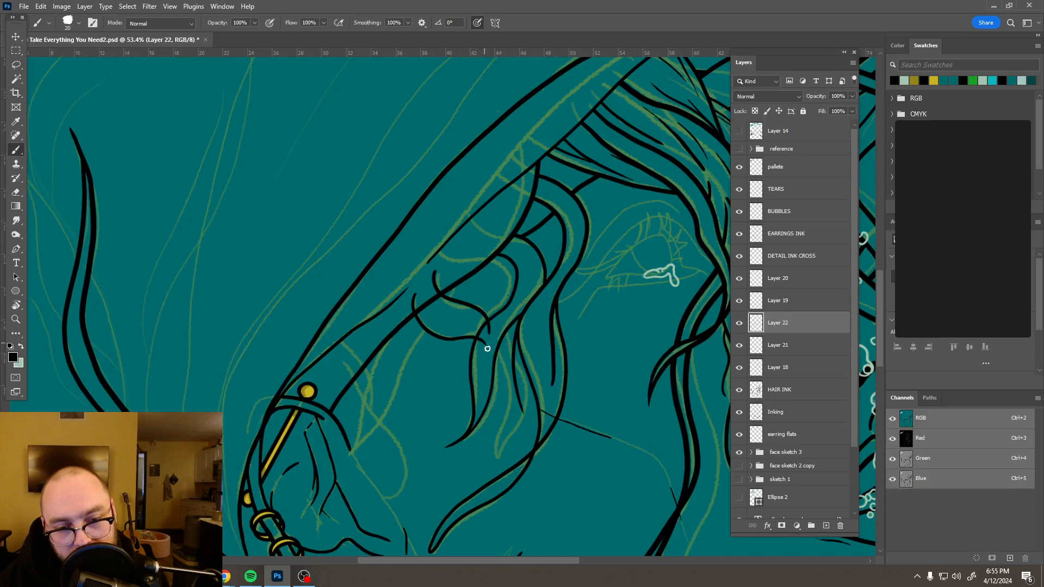
left_click_drag(494, 371, 475, 484)
left_click_drag(501, 362, 487, 430)
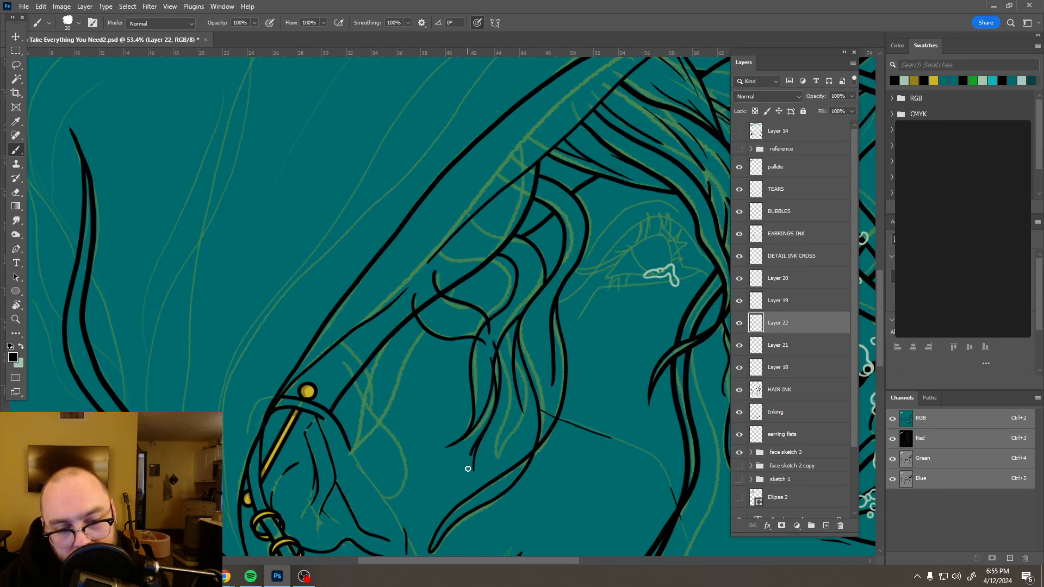
left_click_drag(471, 473, 478, 478)
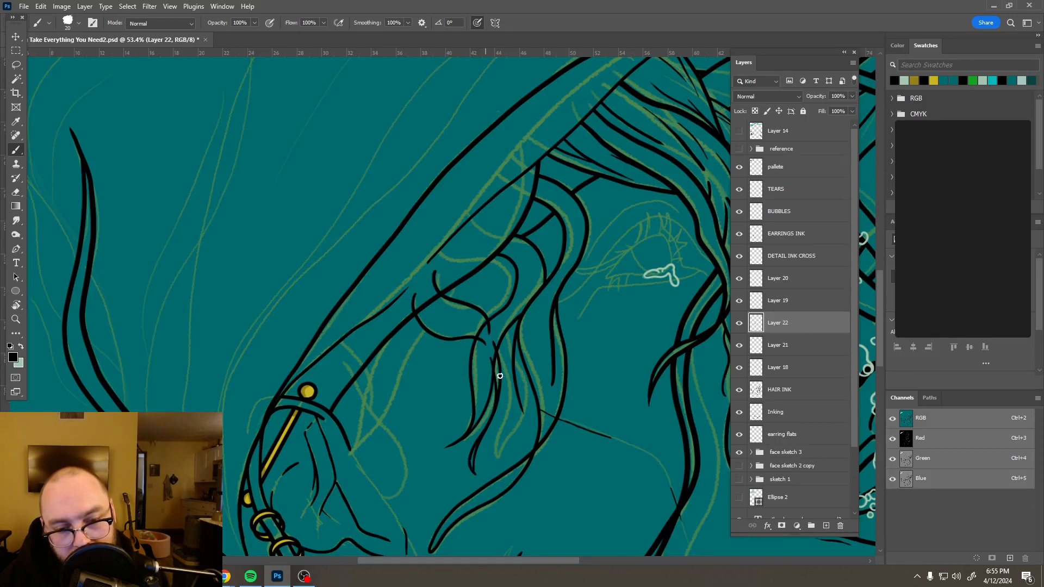
key("ctrl+z")
key("ctrl+z")
key("ctrl+shift+z")
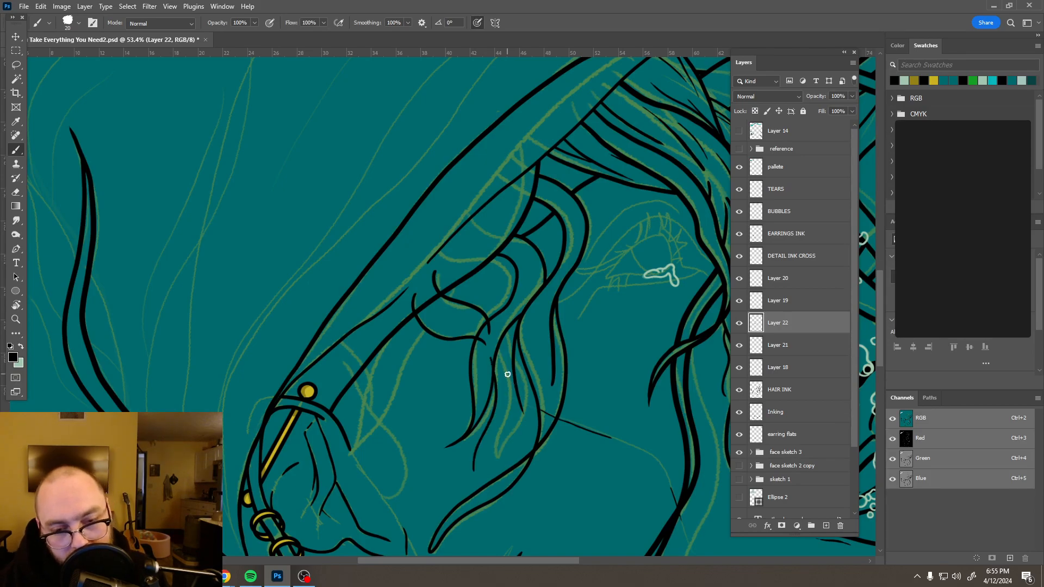
- Ink a second wavy line beside the hanging strand, redrawing it until both lines taper together at the tip
mouse_move(497, 345)
left_mouse_down()
mouse_move(505, 385)
mouse_move(494, 416)
mouse_move(459, 459)
mouse_move(482, 483)
left_mouse_up()
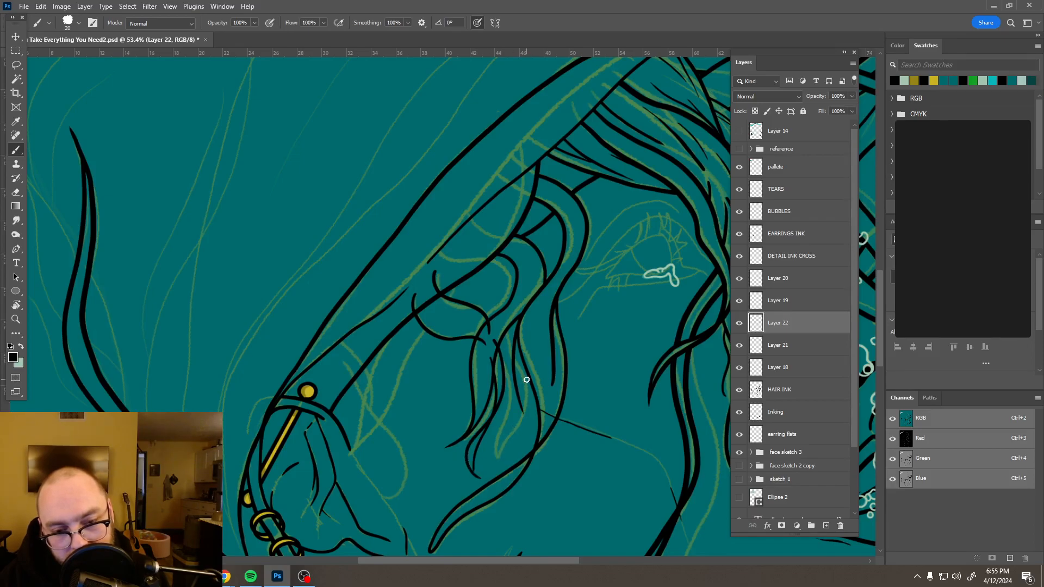
key("ctrl+z")
mouse_move(494, 339)
left_mouse_down()
mouse_move(507, 386)
mouse_move(478, 446)
left_mouse_up()
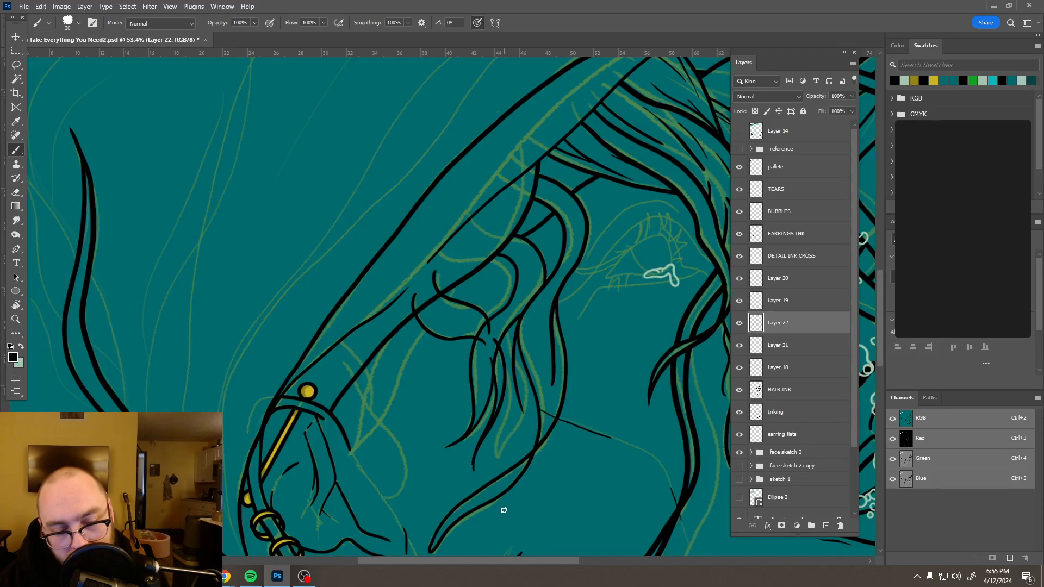
key("ctrl+z")
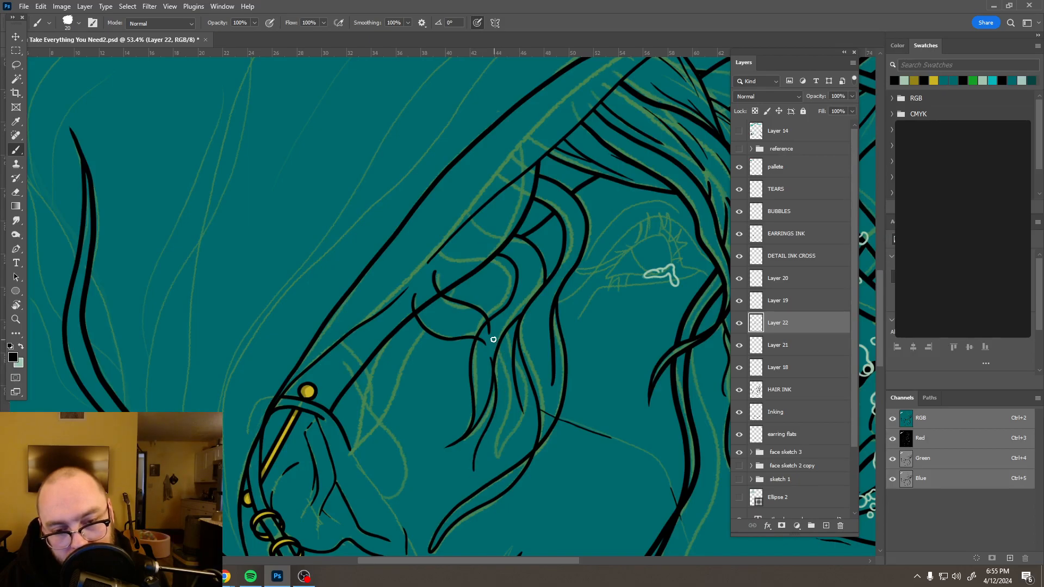
mouse_move(495, 349)
left_mouse_down()
mouse_move(498, 396)
mouse_move(473, 459)
left_mouse_up()
key("ctrl+z")
mouse_move(492, 340)
left_mouse_down()
mouse_move(504, 388)
mouse_move(496, 428)
left_mouse_up()
key("ctrl+z")
mouse_move(491, 339)
left_mouse_down()
mouse_move(506, 376)
mouse_move(494, 431)
left_mouse_up()
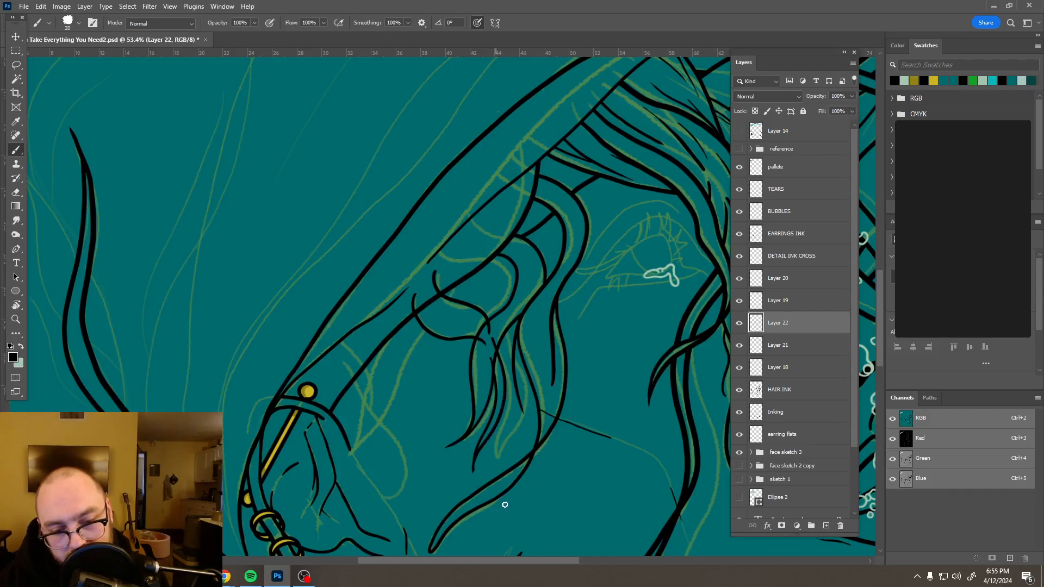
key("ctrl+z")
mouse_move(493, 343)
left_mouse_down()
mouse_move(507, 399)
mouse_move(473, 464)
left_mouse_up()
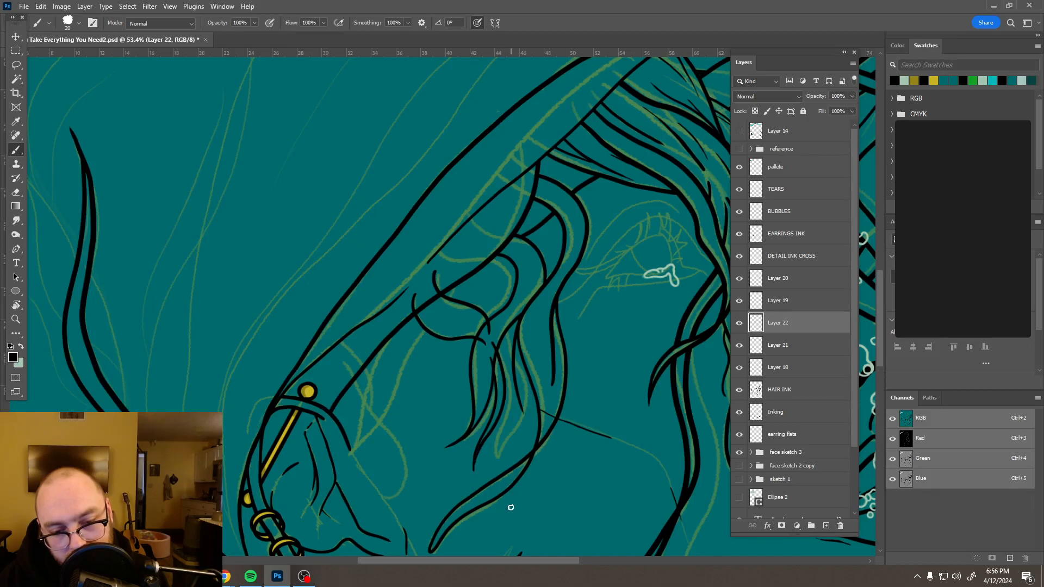
- Erase the overshooting ends on Layer 22 where the two short curves and the hanging strand meet the temple strands
key("e")
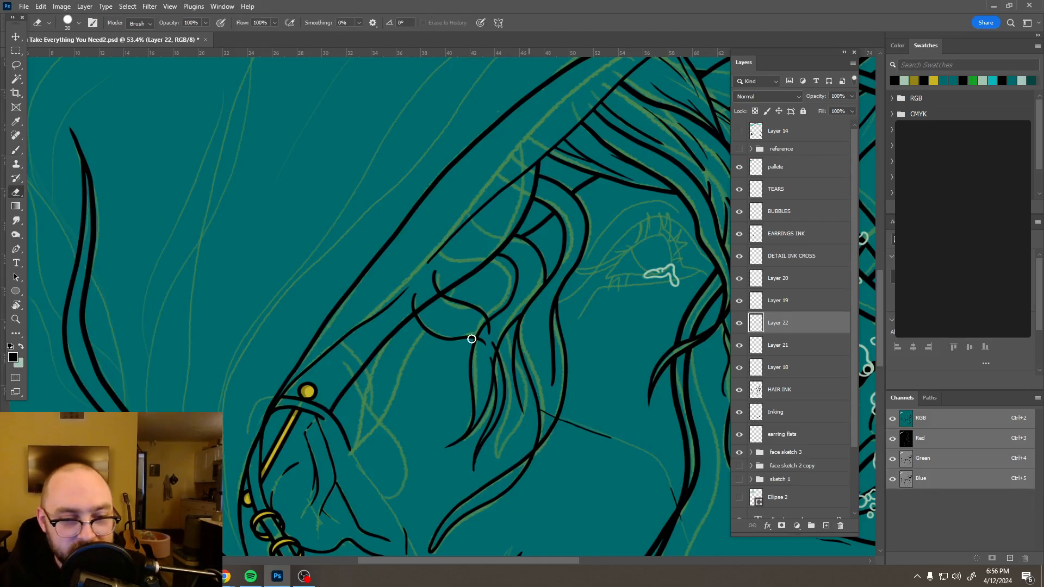
scroll(482, 323, "up", 1)
scroll(482, 322, "up", 4)
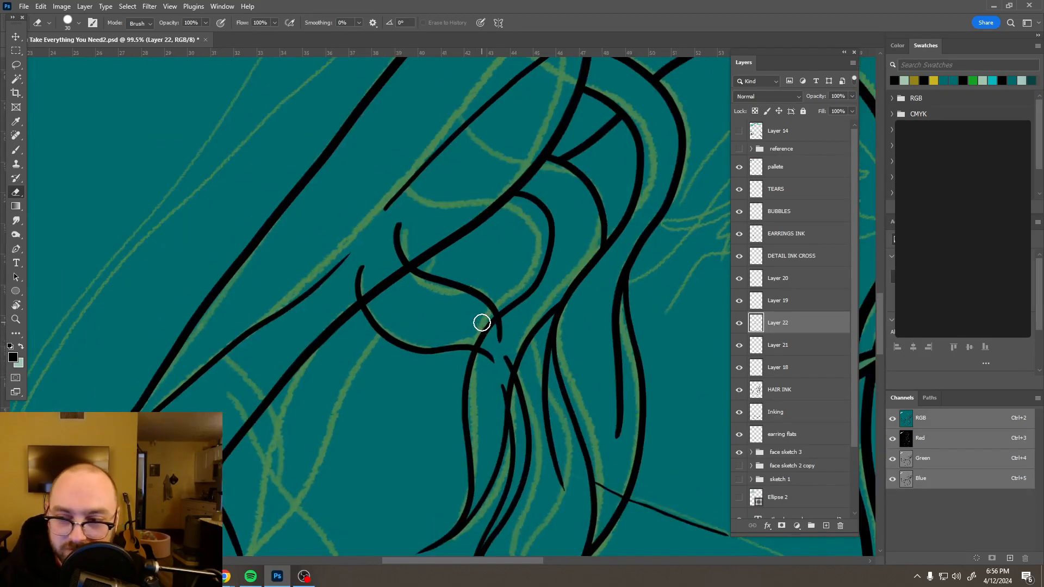
mouse_move(501, 338)
left_mouse_down()
mouse_move(491, 367)
mouse_move(505, 339)
mouse_move(482, 372)
mouse_move(494, 385)
mouse_move(505, 377)
mouse_move(499, 434)
left_mouse_up()
- Erase the upper ends of the two short curves that extend past the ear-to-temple line
scroll(503, 415, "down", 5)
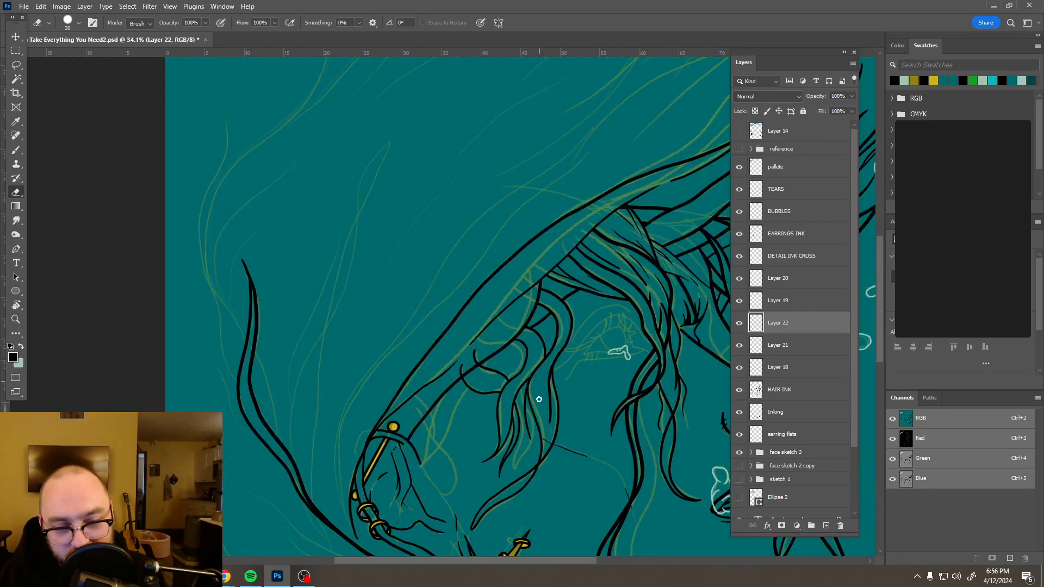
scroll(541, 435, "up", 3)
scroll(505, 370, "down", 2)
scroll(473, 354, "up", 6)
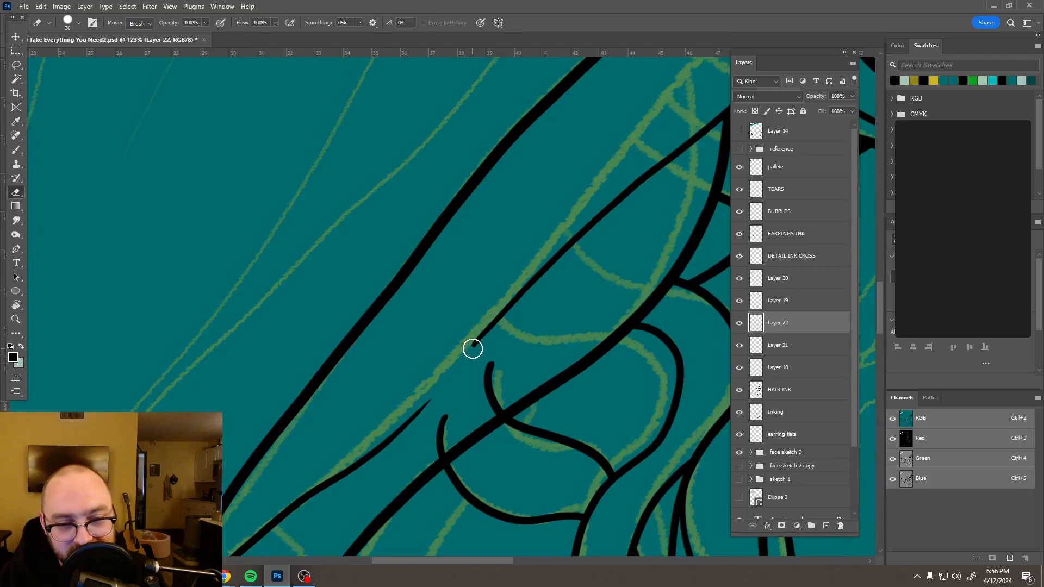
left_click_drag(443, 420, 436, 453)
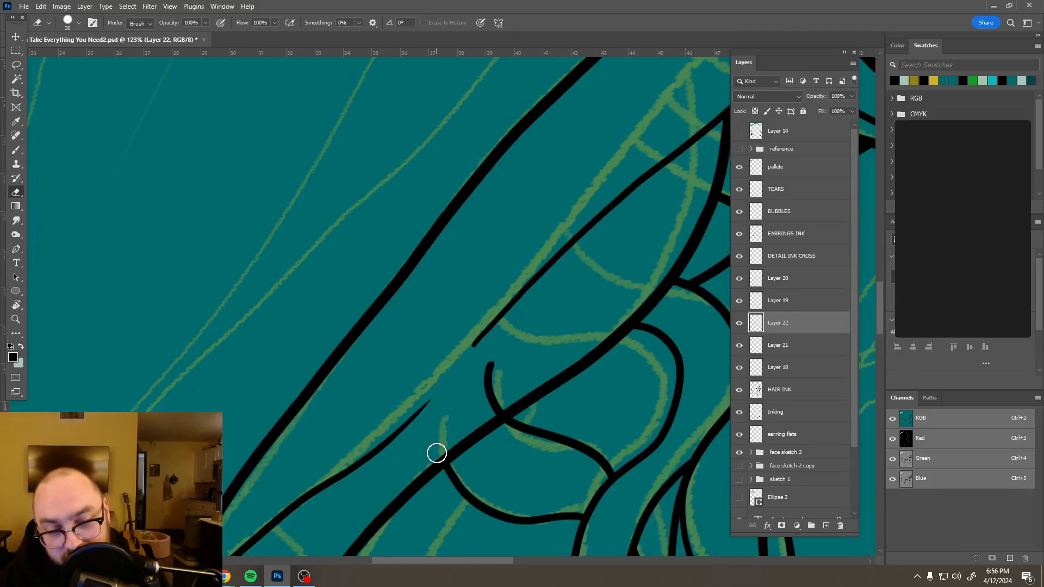
mouse_move(475, 415)
left_mouse_down()
mouse_move(498, 405)
mouse_move(490, 374)
left_mouse_up()
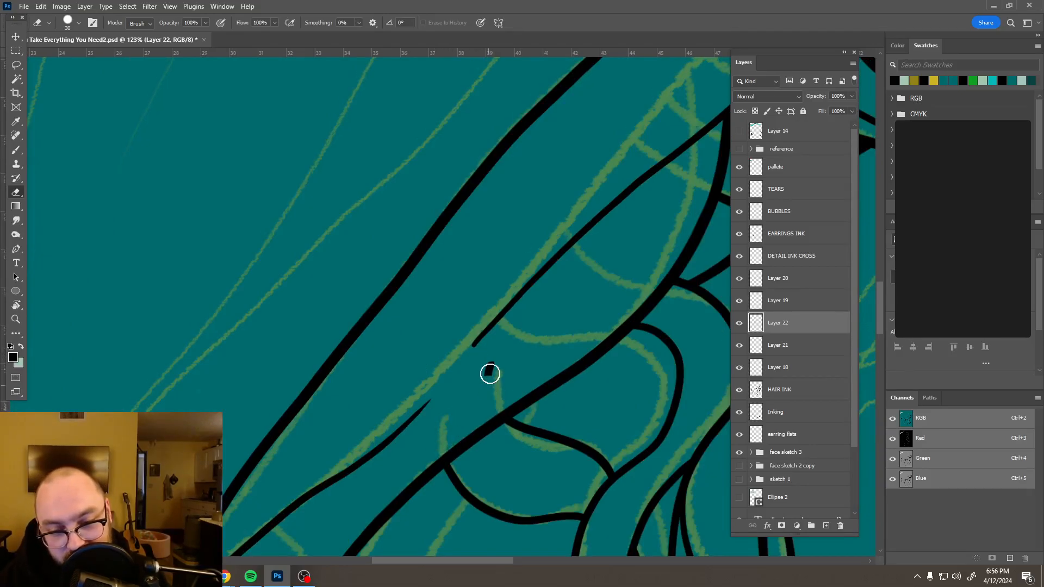
scroll(521, 373, "down", 4)
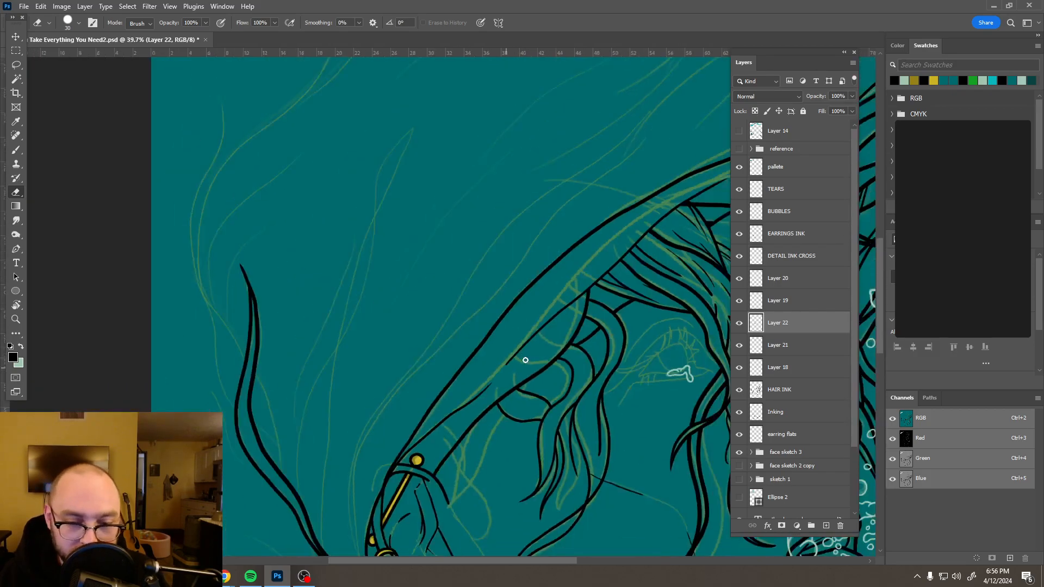
scroll(524, 360, "down", 5)
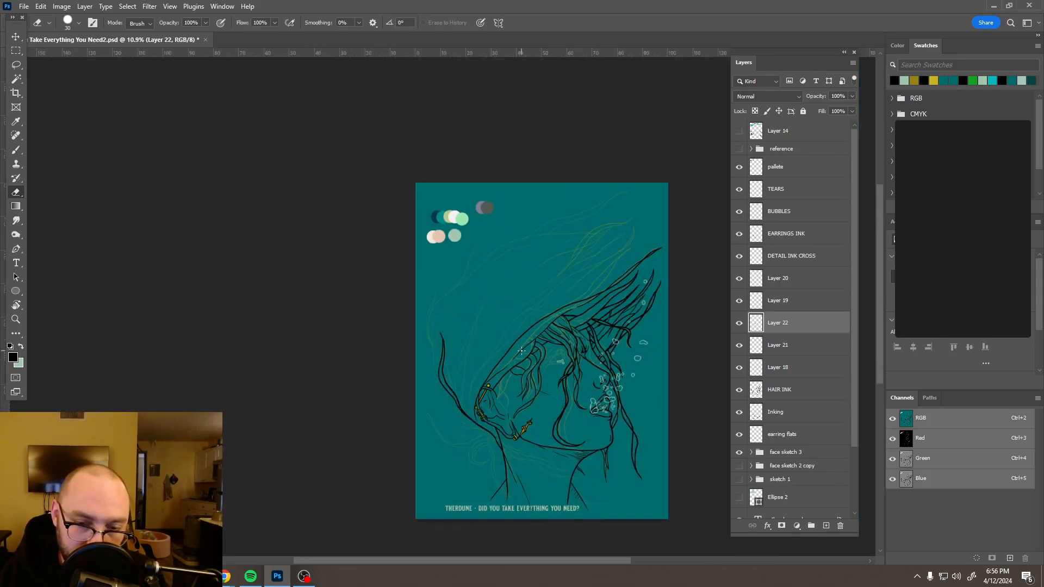
scroll(509, 385, "up", 6)
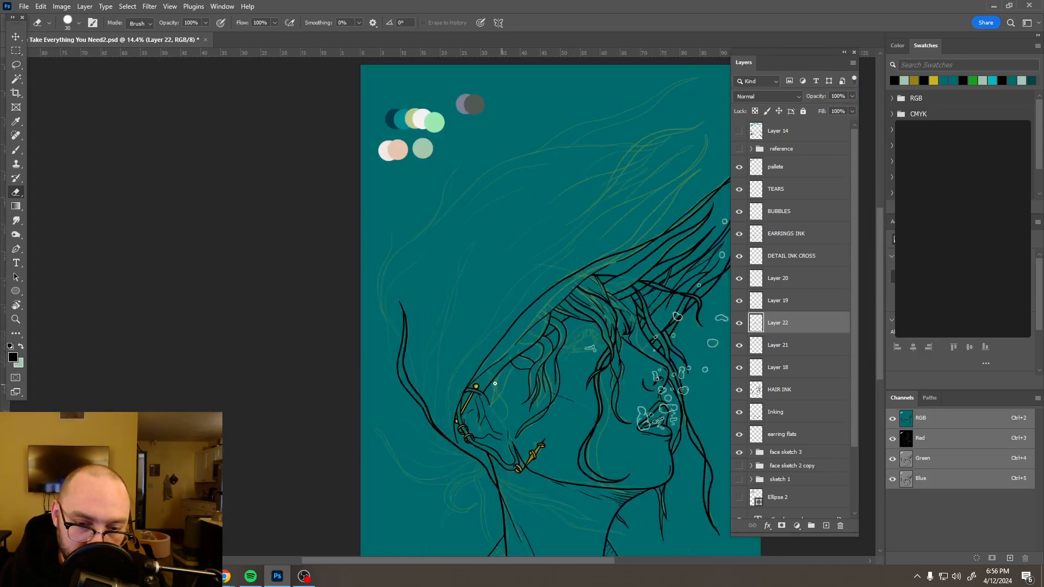
scroll(476, 374, "up", 1)
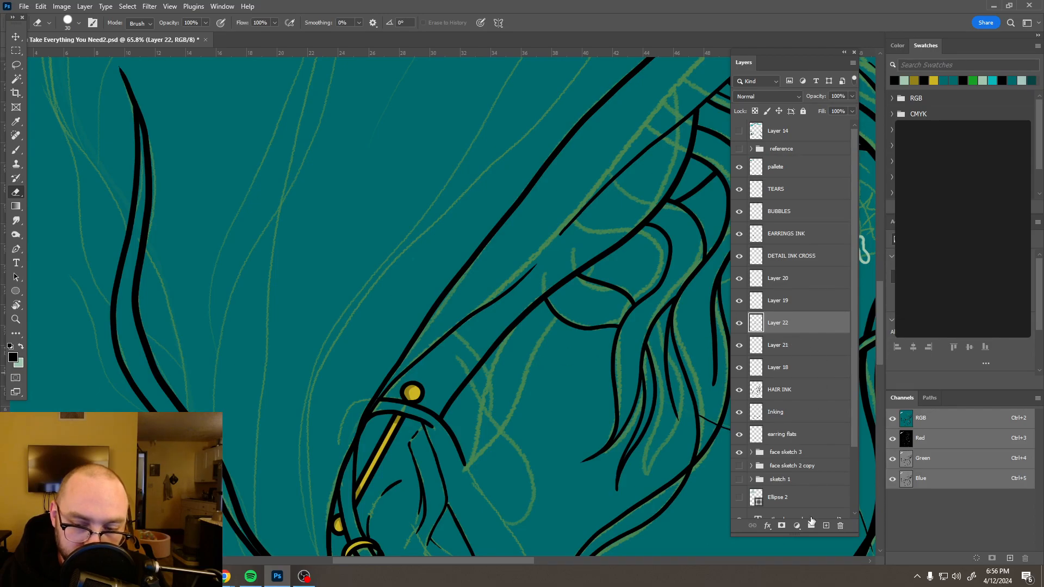
- Add a new layer above Layer 22 and ink two curved strands from the temple hair down to the top of the ear
left_click(827, 525)
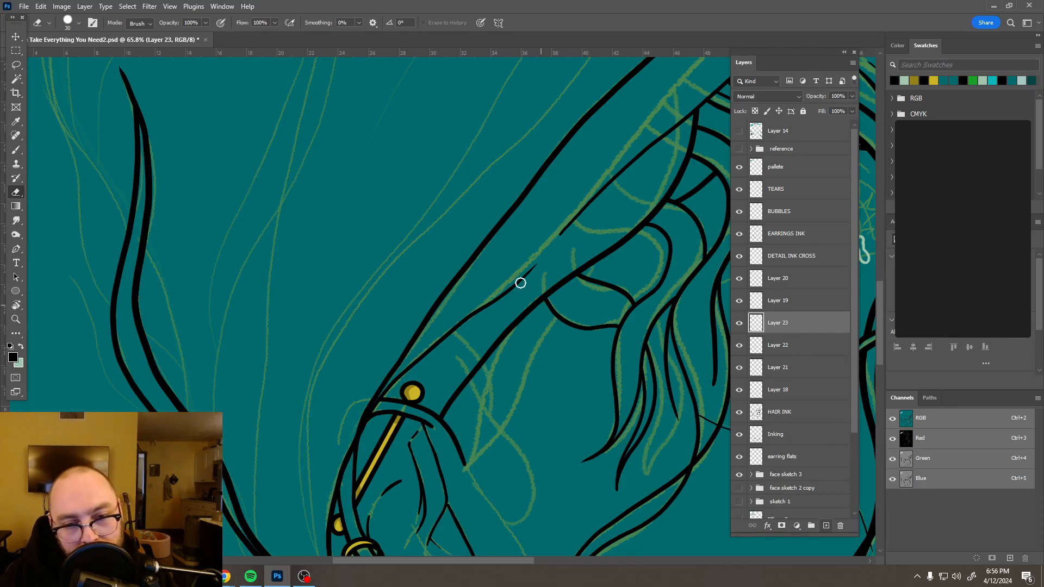
key("b")
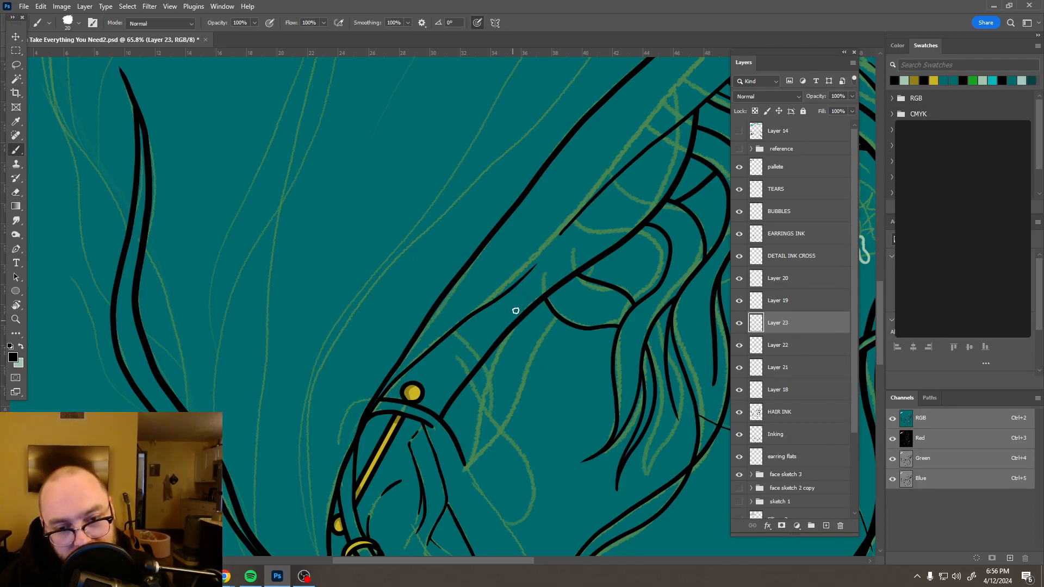
mouse_move(524, 301)
left_mouse_down()
mouse_move(484, 400)
mouse_move(450, 430)
left_mouse_up()
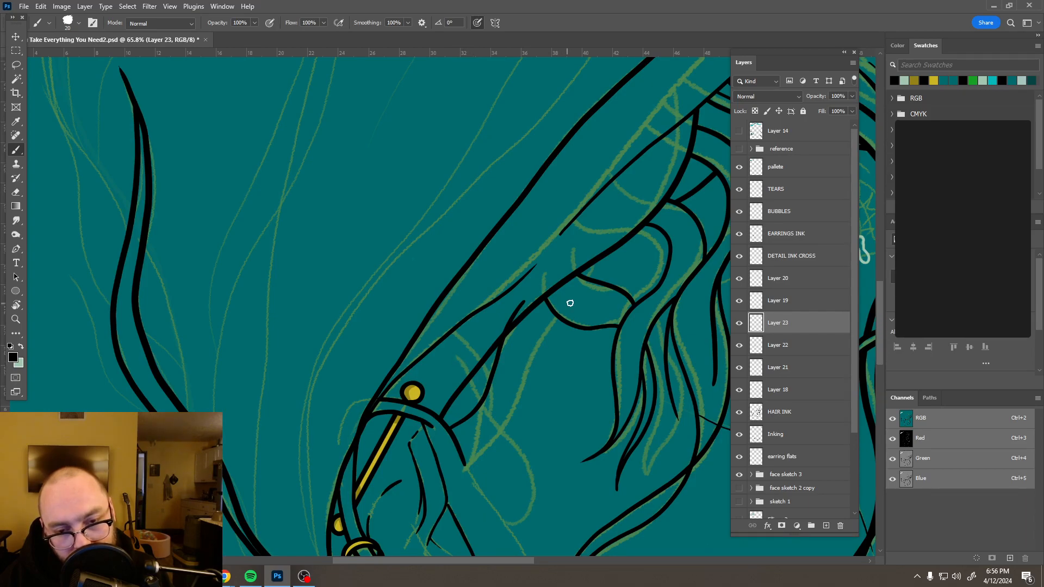
mouse_move(570, 303)
left_mouse_down()
mouse_move(504, 408)
mouse_move(435, 430)
left_mouse_up()
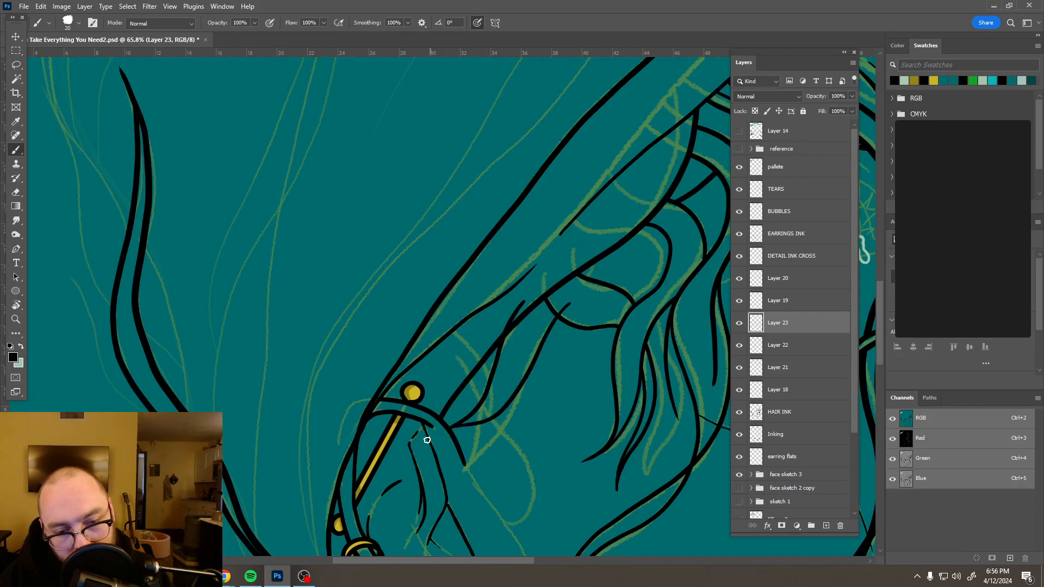
- Erase the overshooting ends of the two new strands where they cross the ear's edge and the temple hair lines
key("e")
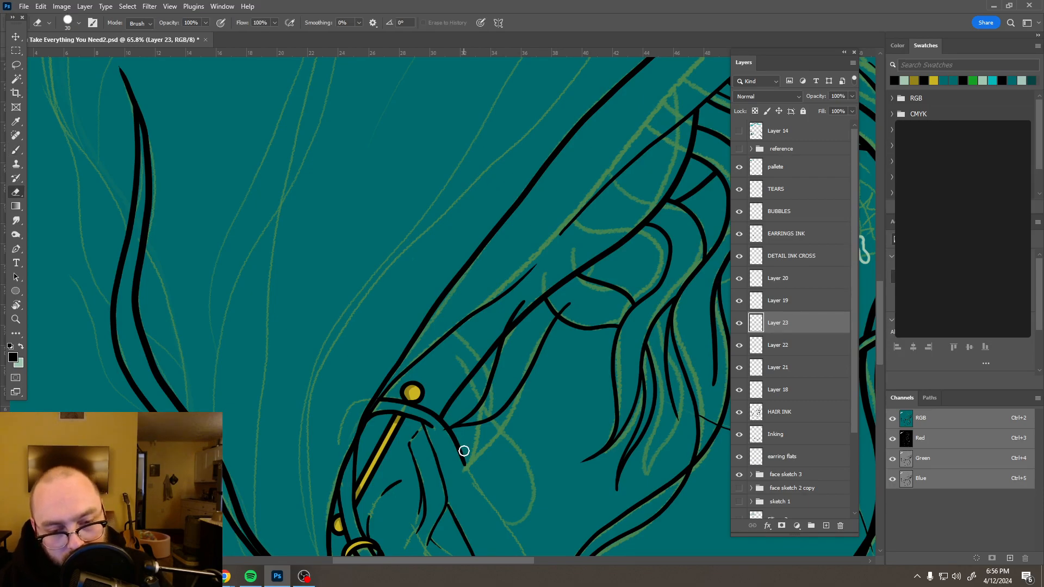
left_click_drag(440, 431, 442, 428)
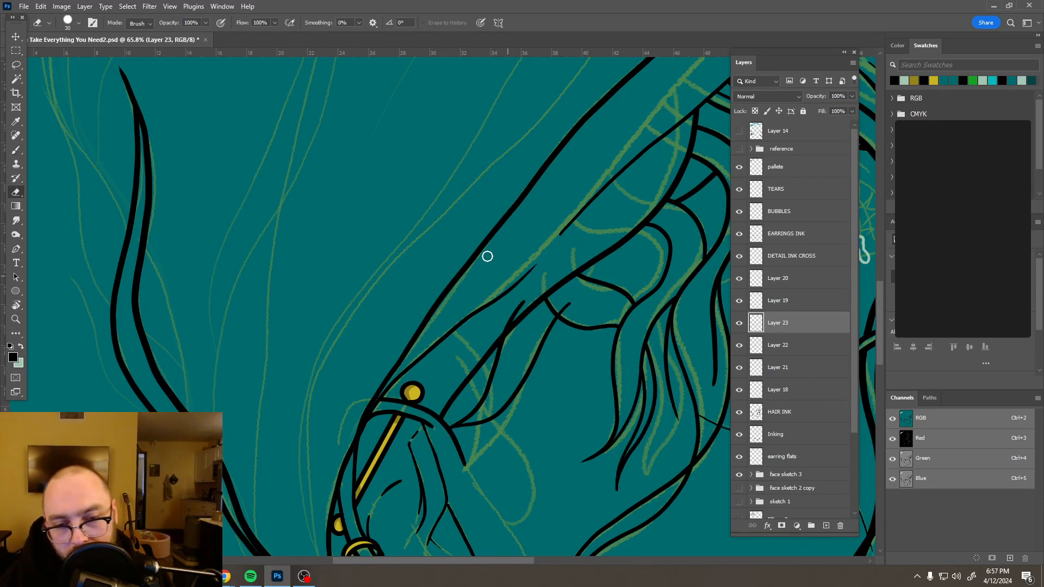
left_click_drag(521, 302, 506, 324)
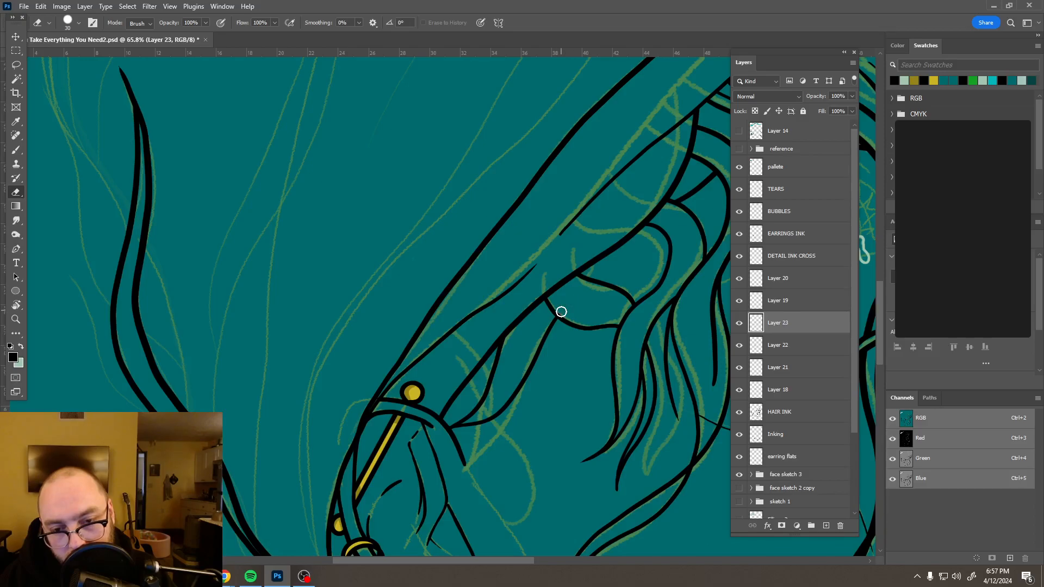
key("ctrl+0")
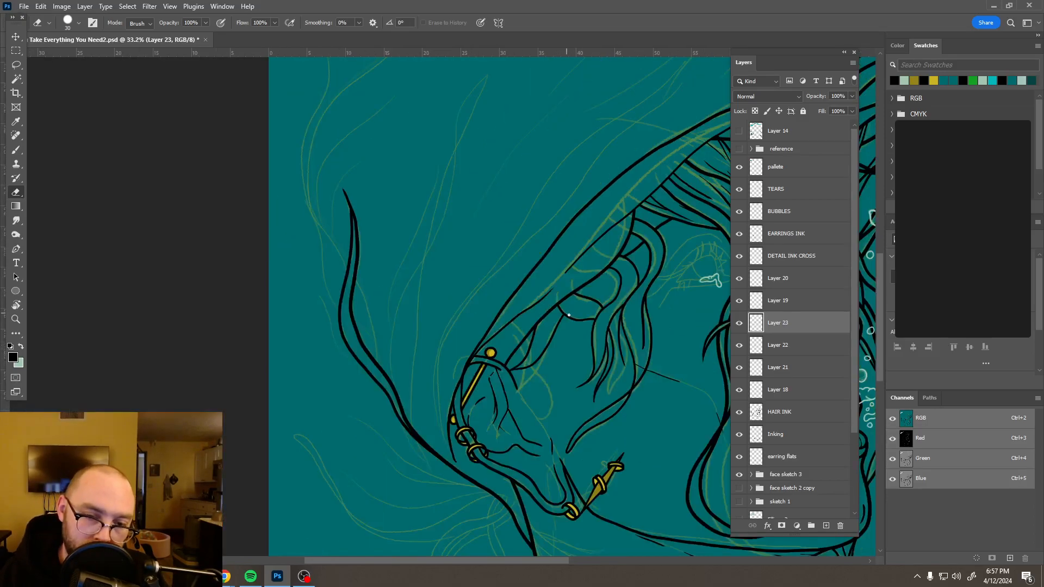
- On a new layer, ink a black looping hair strand that hangs in front of the ear's upper edge and curls back to it
scroll(600, 340, "down", 2)
scroll(548, 321, "up", 4)
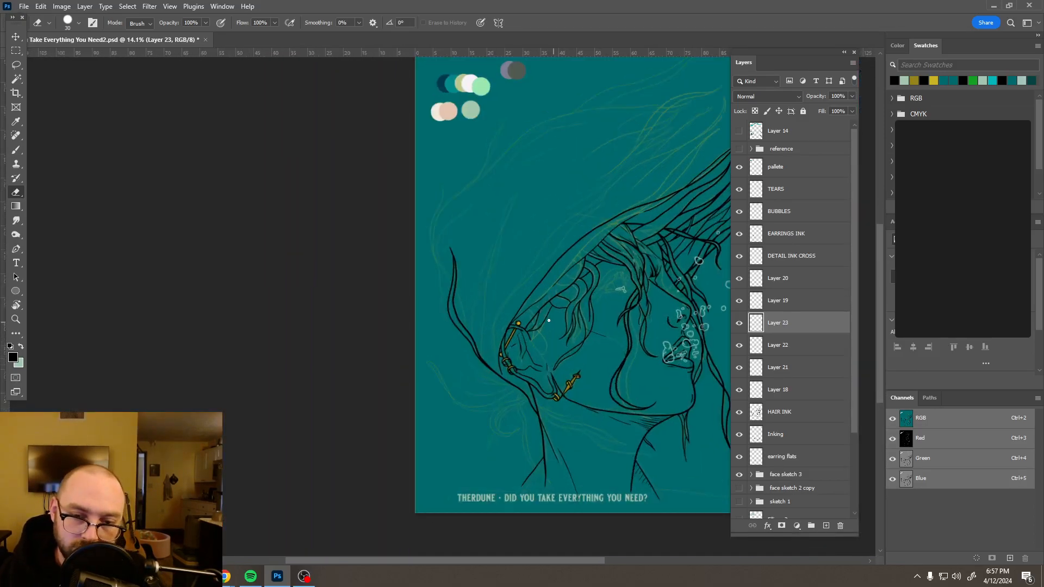
scroll(549, 321, "up", 6)
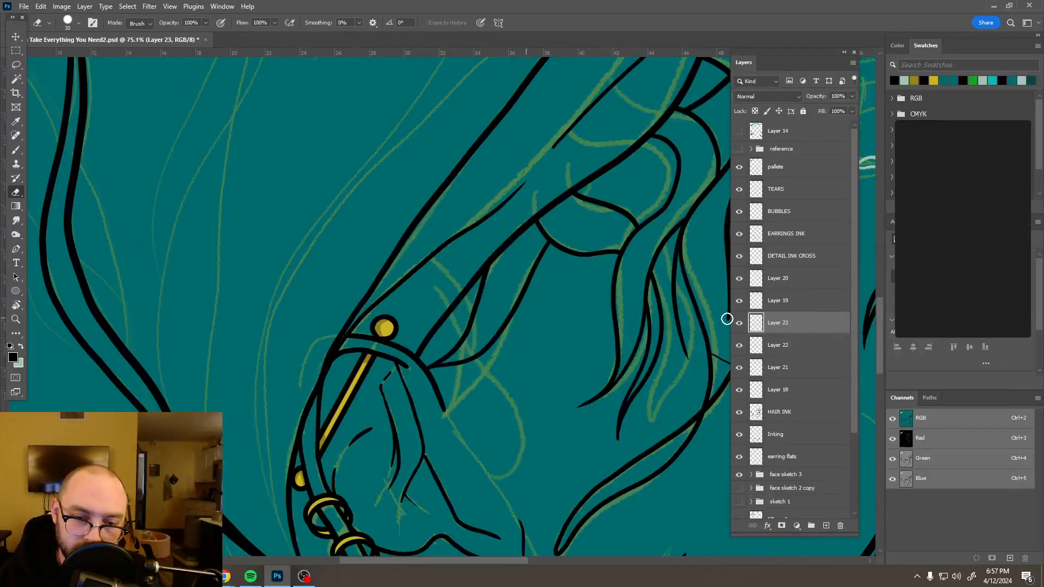
left_click(826, 526)
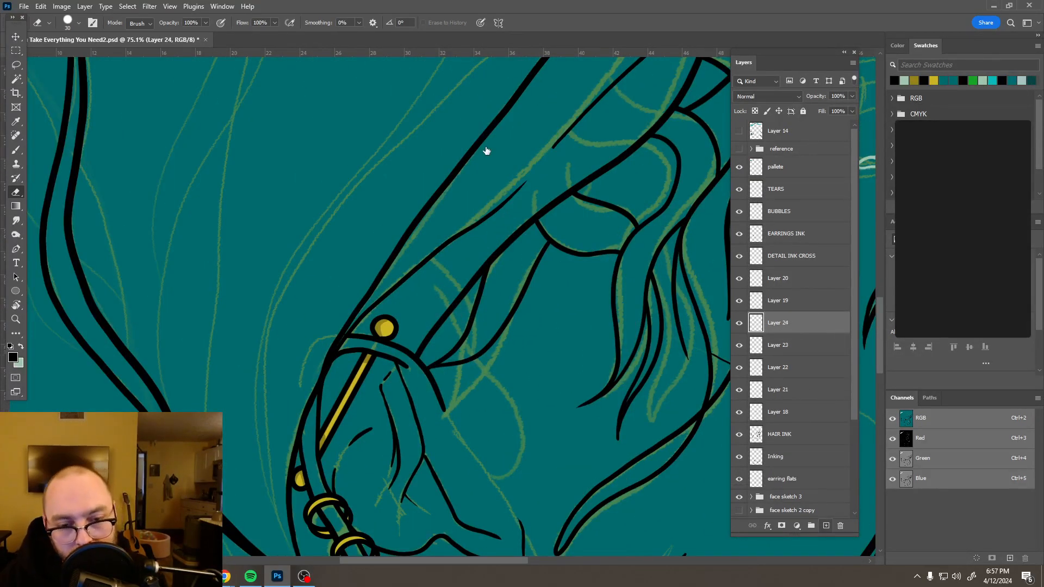
key("b")
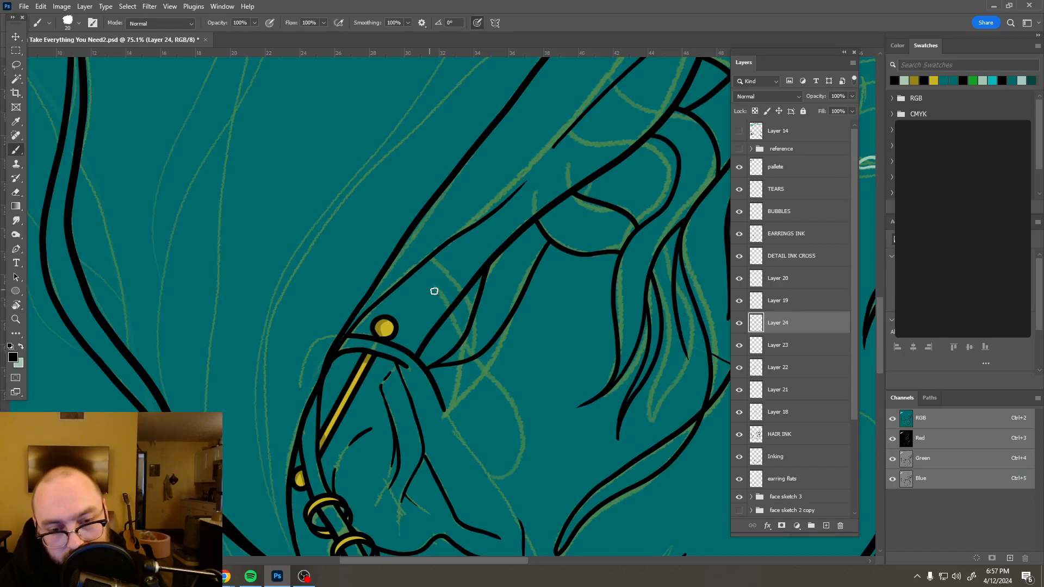
left_click_drag(434, 282, 469, 345)
mouse_move(495, 376)
left_mouse_down()
mouse_move(520, 421)
mouse_move(495, 452)
mouse_move(472, 433)
mouse_move(460, 382)
mouse_move(406, 362)
left_mouse_up()
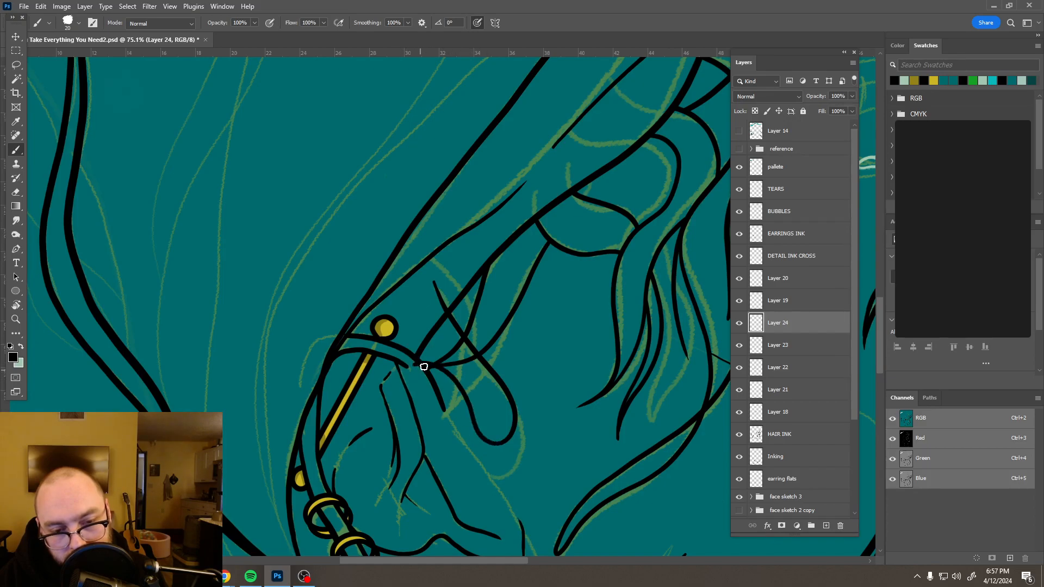
- Erase the overhanging ends of the new looping strand where it meets the ear and the hairline
key("e")
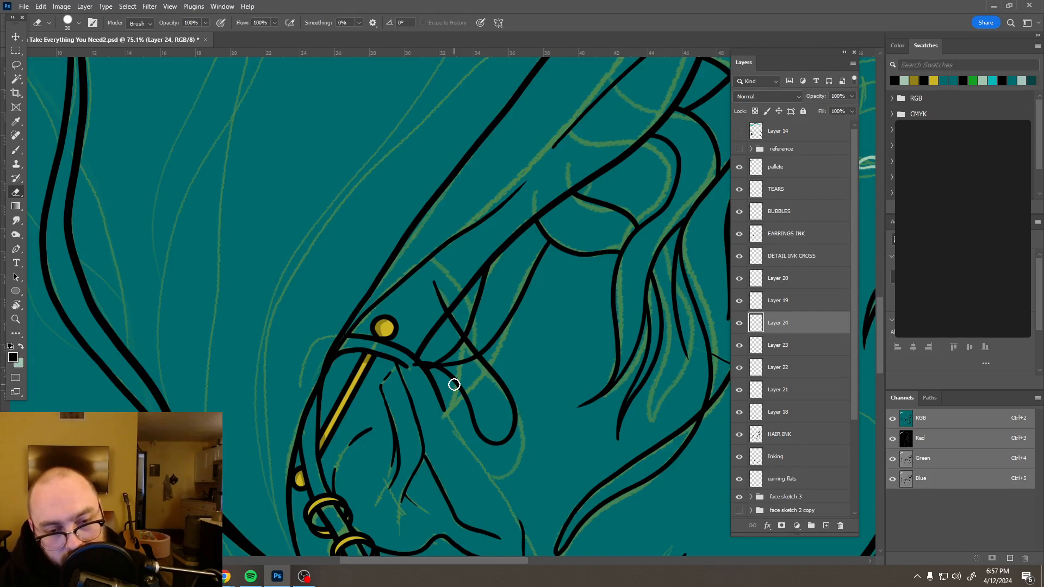
left_click_drag(386, 358, 421, 379)
key("b")
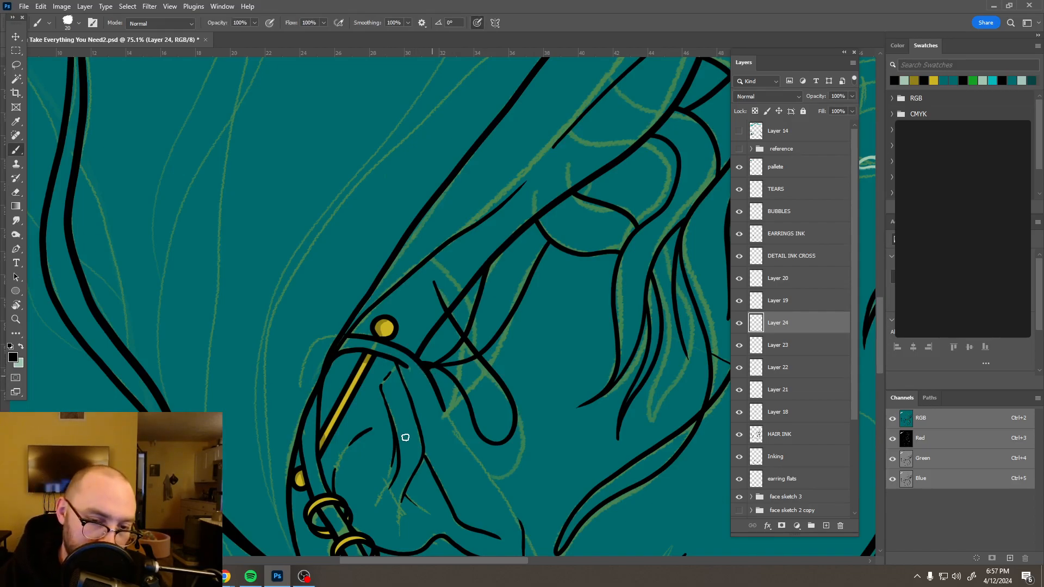
scroll(429, 363, "down", 1)
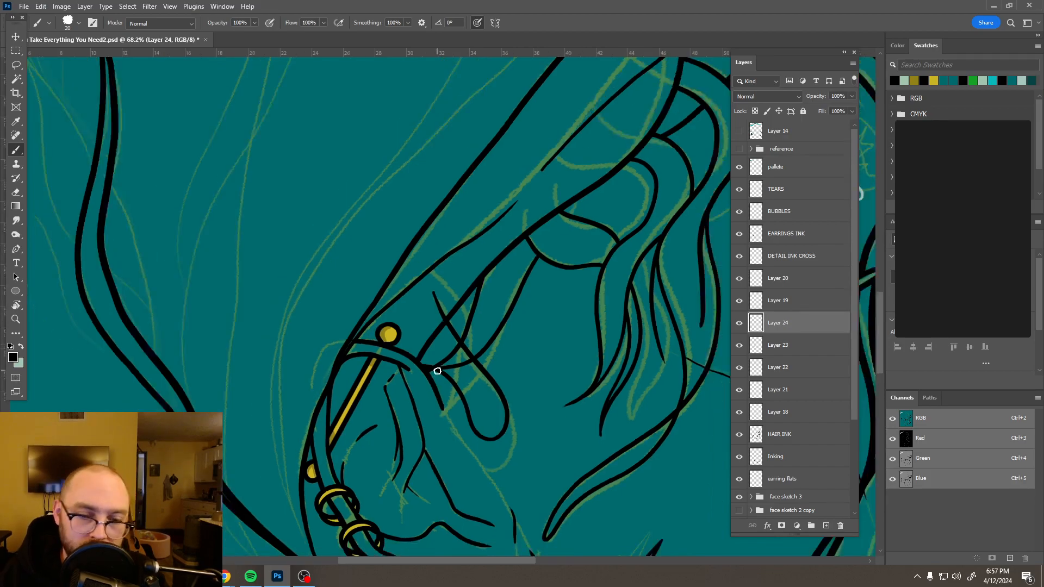
key("e")
left_click_drag(450, 310, 440, 312)
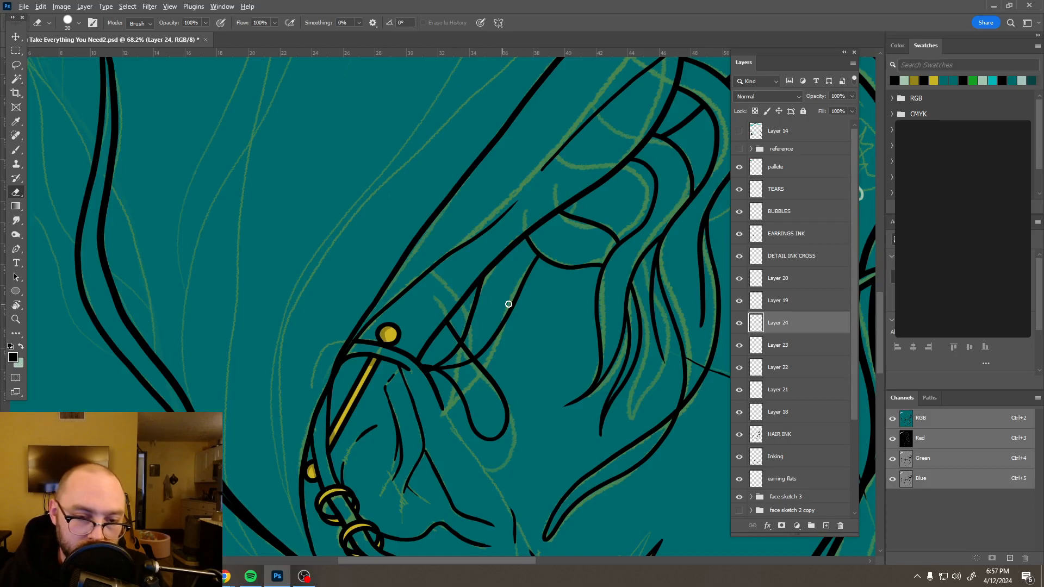
- Examine the whole inked portrait, including the remaining hair sketch below the ear and along the neck
scroll(508, 303, "down", 8)
scroll(518, 305, "down", 8)
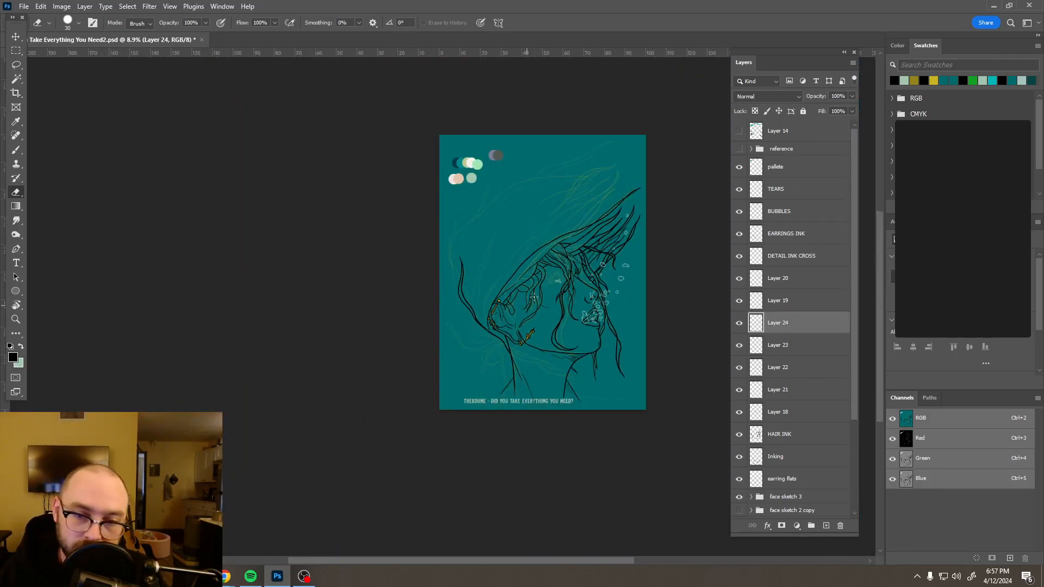
scroll(550, 285, "down", 1)
scroll(549, 285, "up", 6)
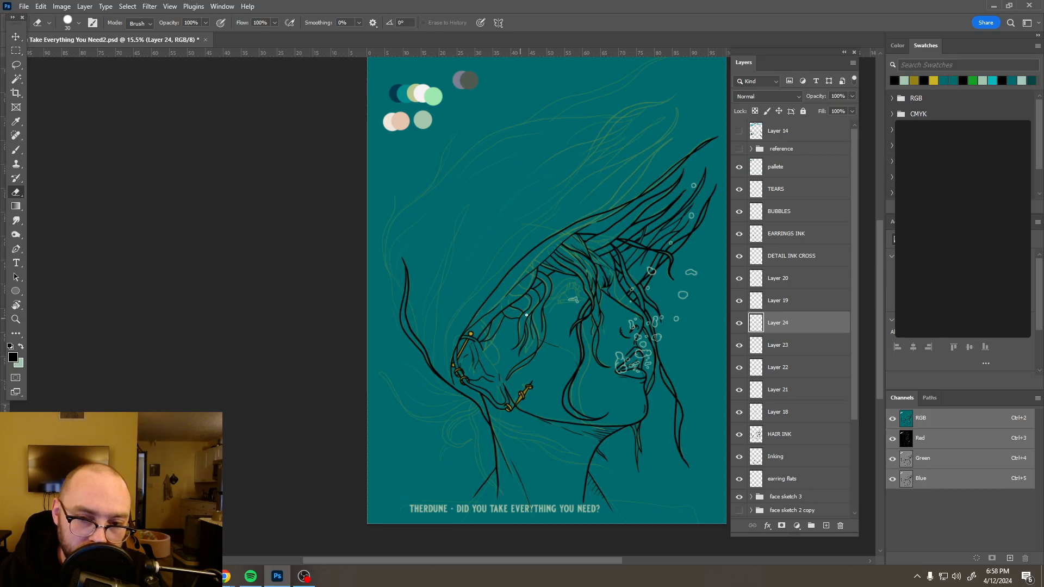
scroll(526, 315, "down", 3)
scroll(545, 324, "up", 3)
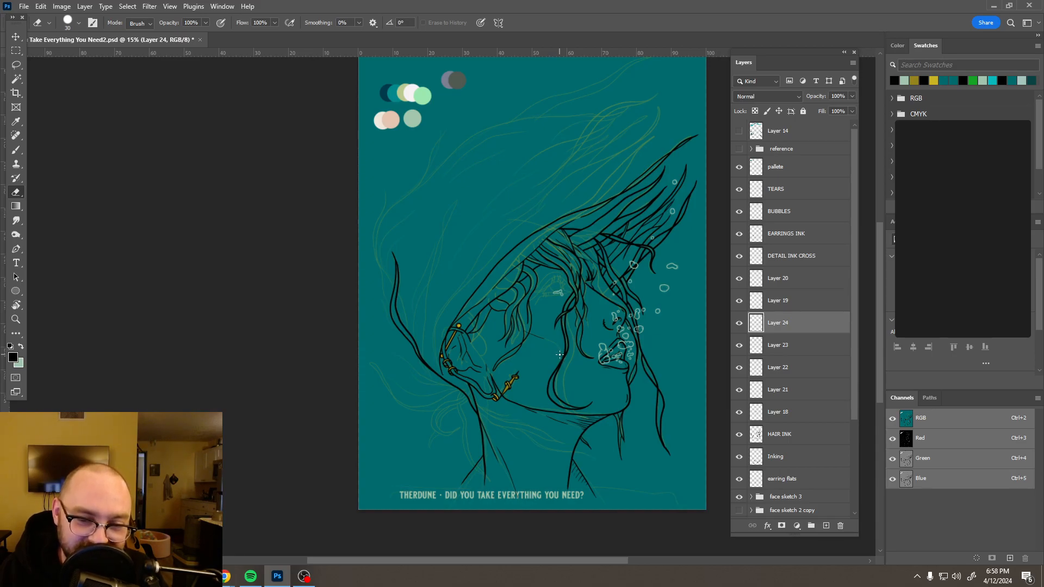
scroll(562, 360, "down", 2)
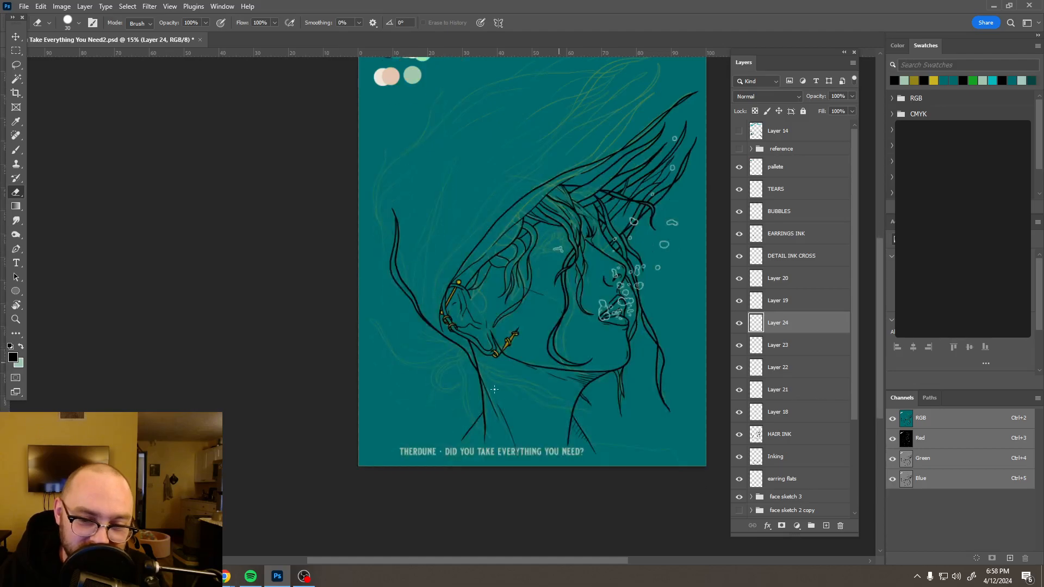
scroll(482, 371, "up", 3)
scroll(482, 371, "up", 2)
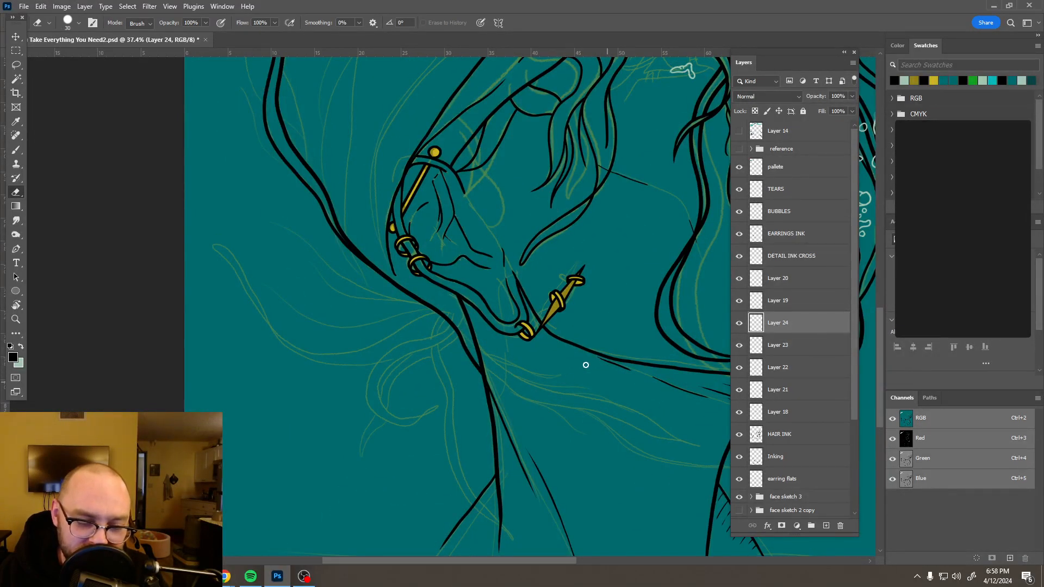
key("r")
mouse_move(620, 387)
left_mouse_down()
mouse_move(617, 420)
mouse_move(539, 444)
mouse_move(421, 313)
left_mouse_up()
key("e")
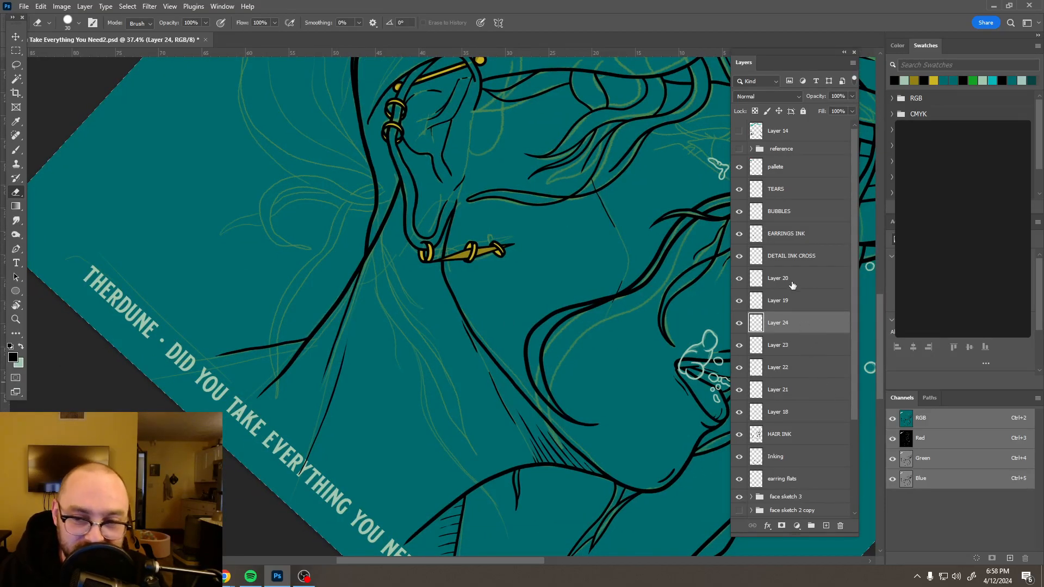
- Move the HAIR INK layer above Layer 20 and merge it with all the numbered layers down to Layer 18
left_click_drag(800, 433, 782, 272)
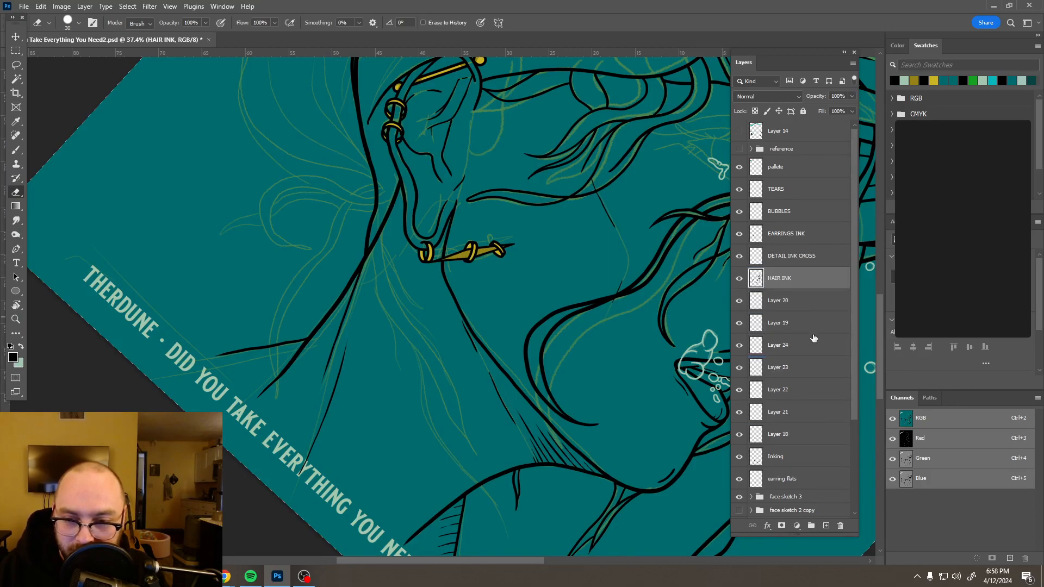
left_click(790, 434, "shift")
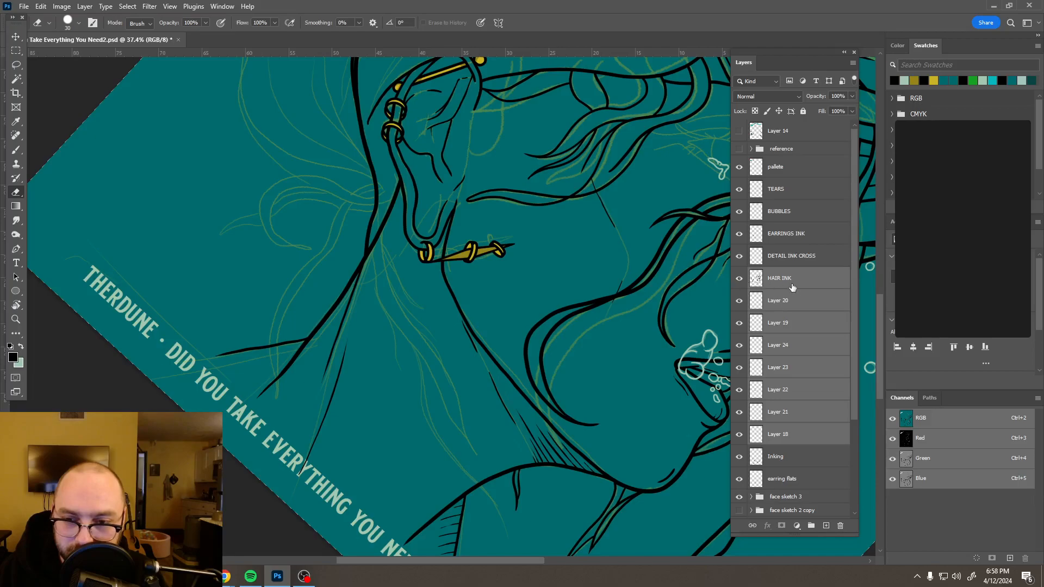
right_click(793, 284)
left_click(822, 365)
- Compare the hair and face line art by toggling the HAIR INK and Inking layers' visibility, and save the document
left_click(740, 279)
scroll(614, 269, "down", 6)
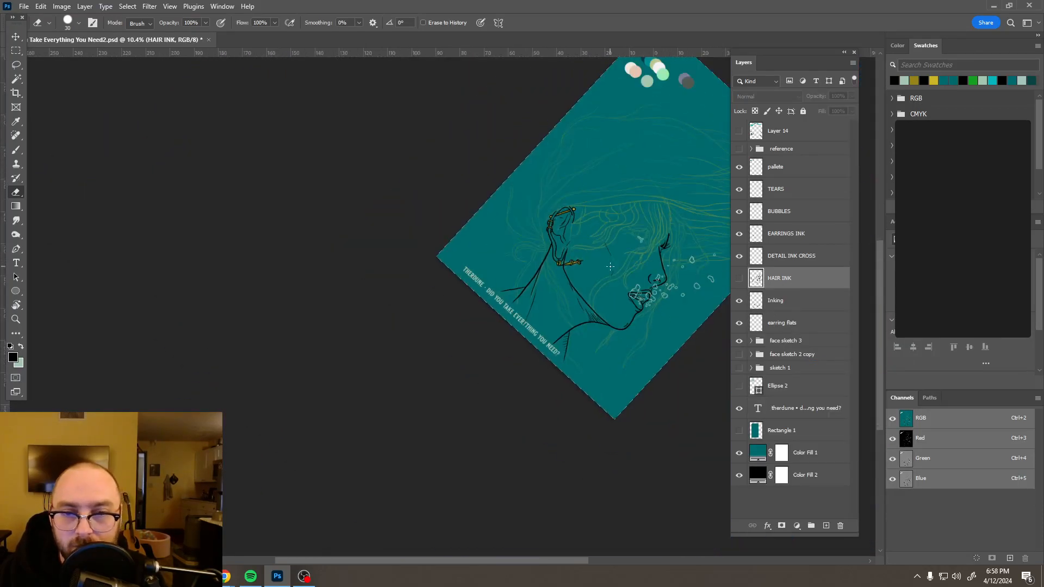
scroll(614, 269, "up", 3)
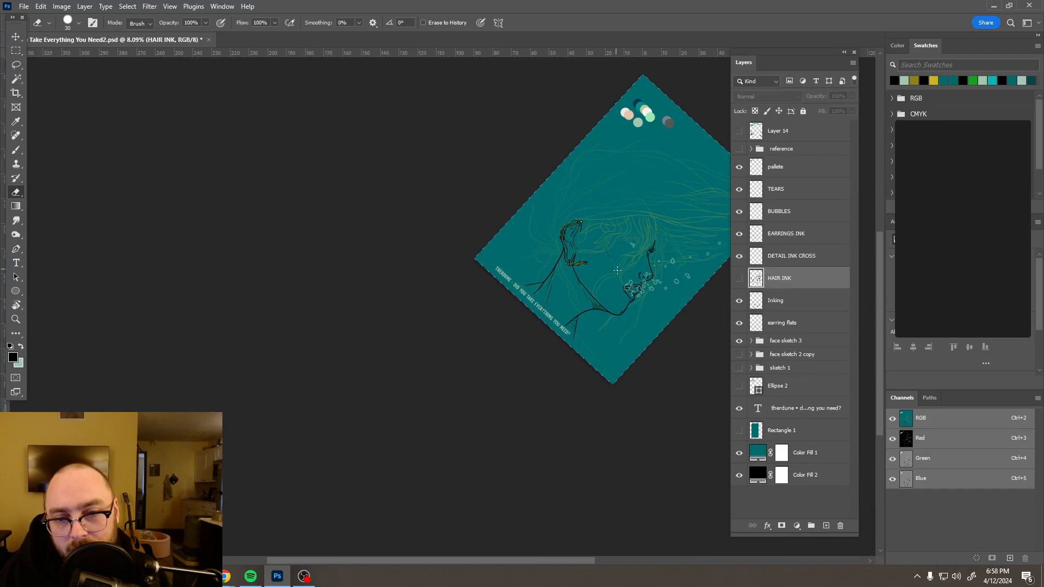
left_click(740, 279)
left_click(739, 279)
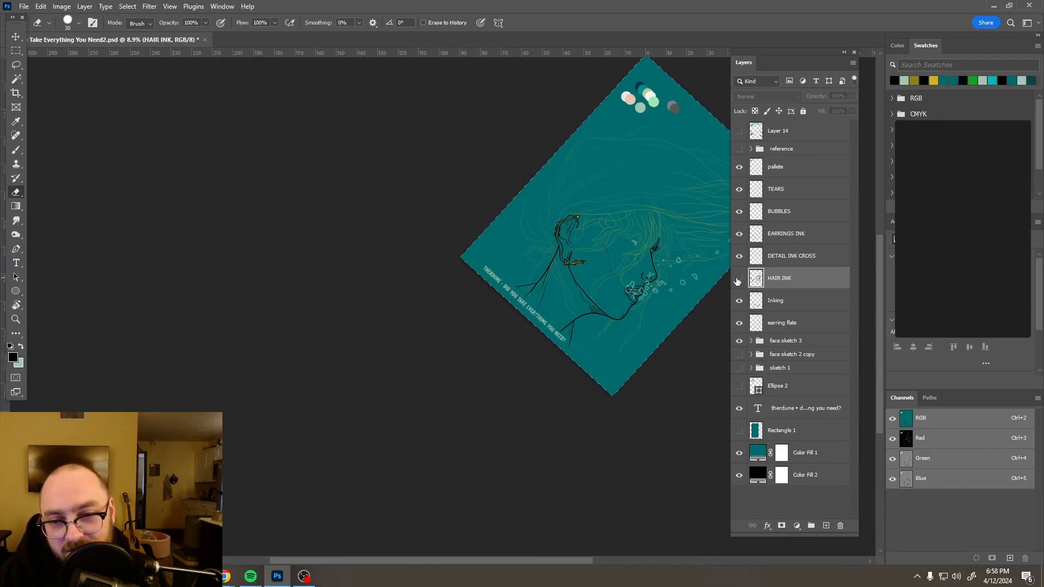
left_click(739, 301)
left_click(740, 279)
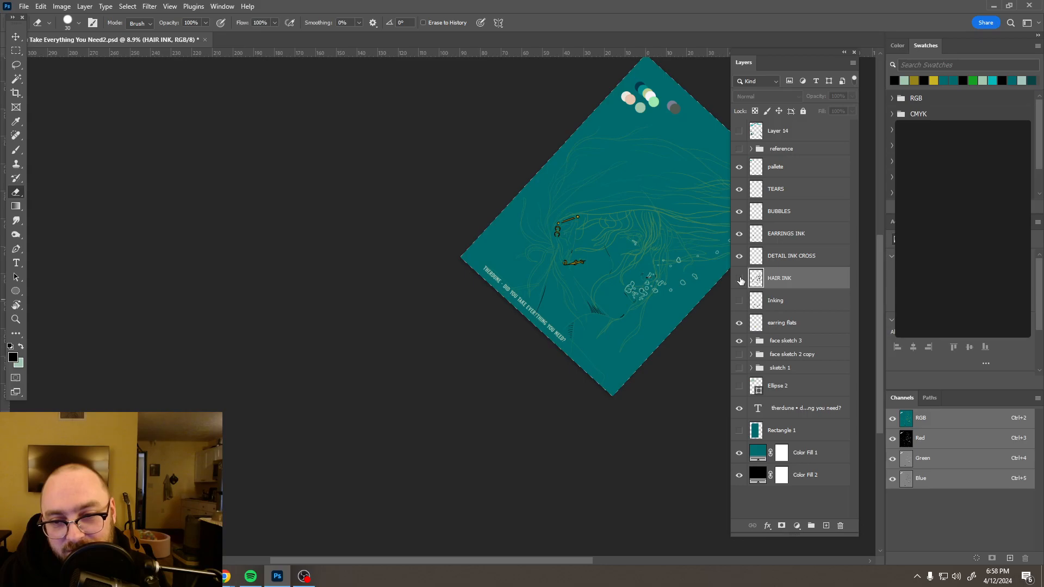
left_click(741, 280)
left_click(740, 280)
left_click(741, 280)
left_click(741, 280)
left_click(740, 281)
left_click(740, 302)
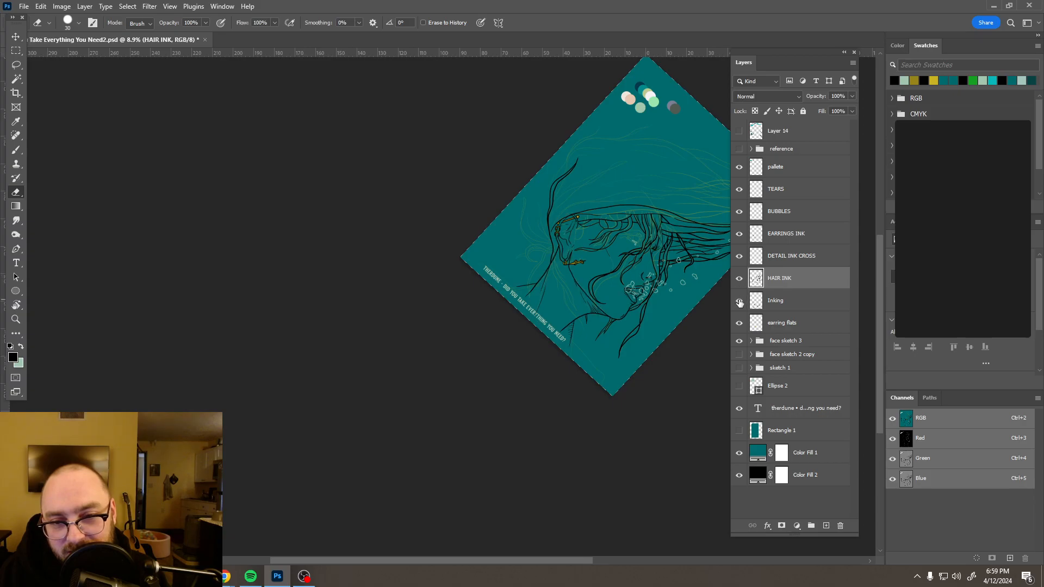
key("ctrl+s")
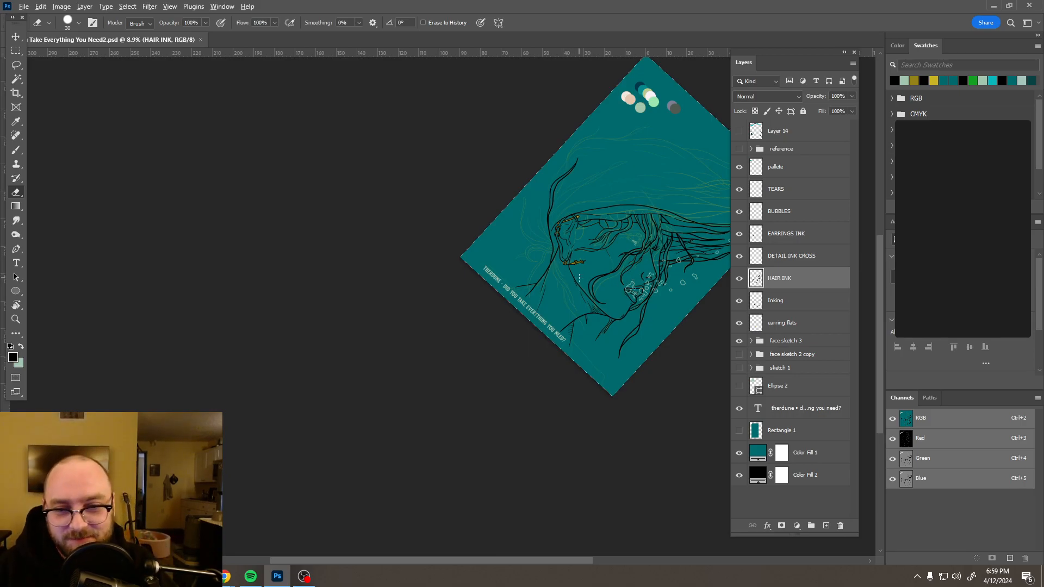
- On a new layer above HAIR INK, ink the black hair strands flowing from behind the ear down the neck
scroll(580, 278, "up", 5)
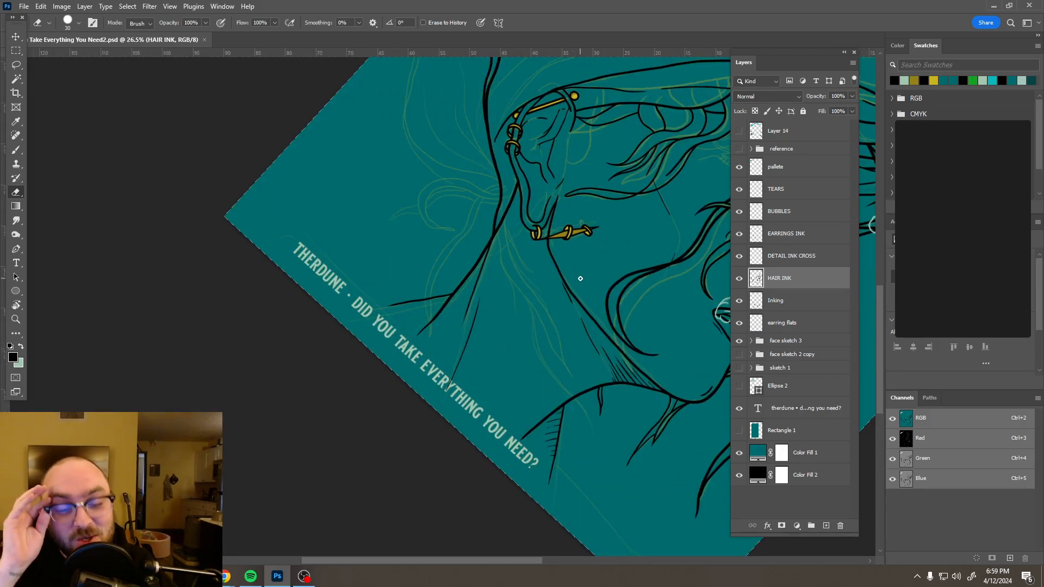
scroll(565, 269, "up", 3)
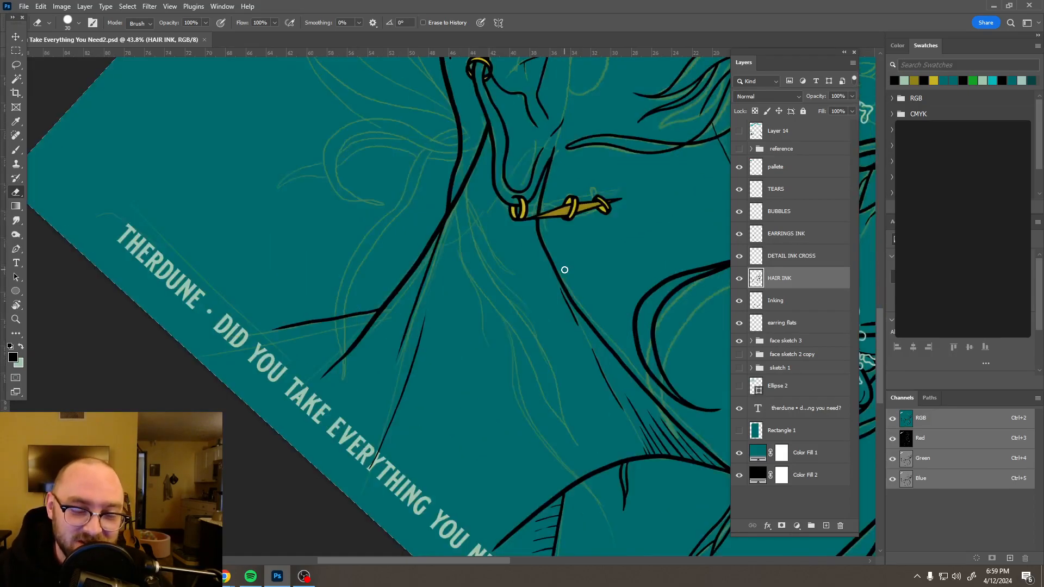
key("r")
left_click_drag(566, 269, 586, 292)
key("e")
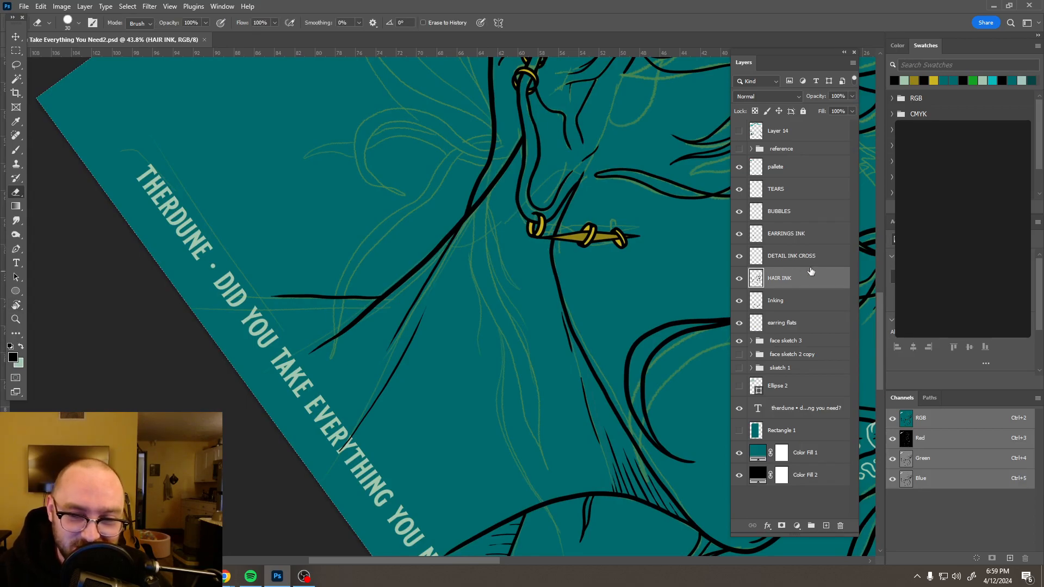
left_click(826, 526)
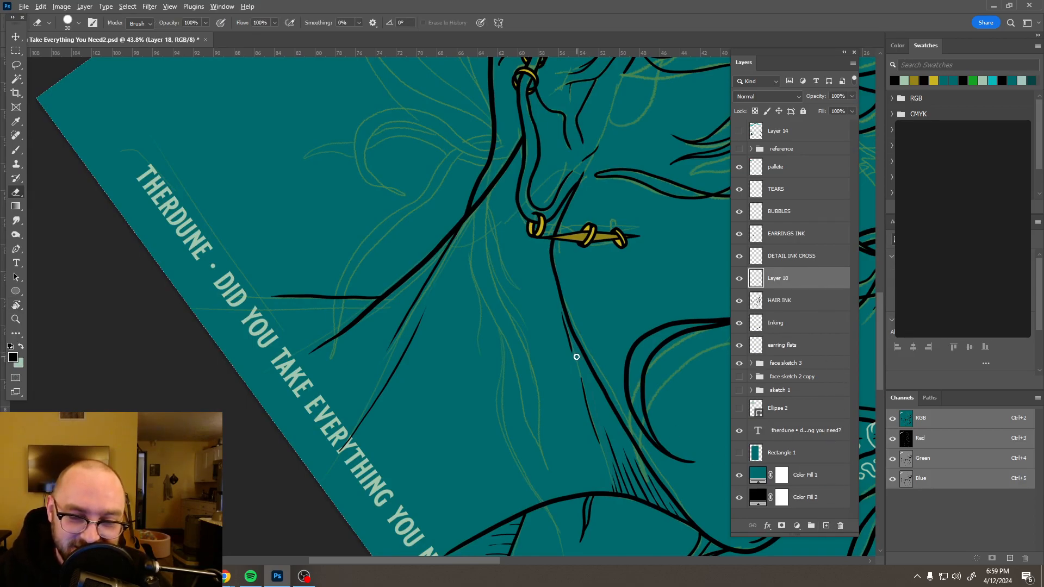
scroll(577, 357, "down", 1)
key("b")
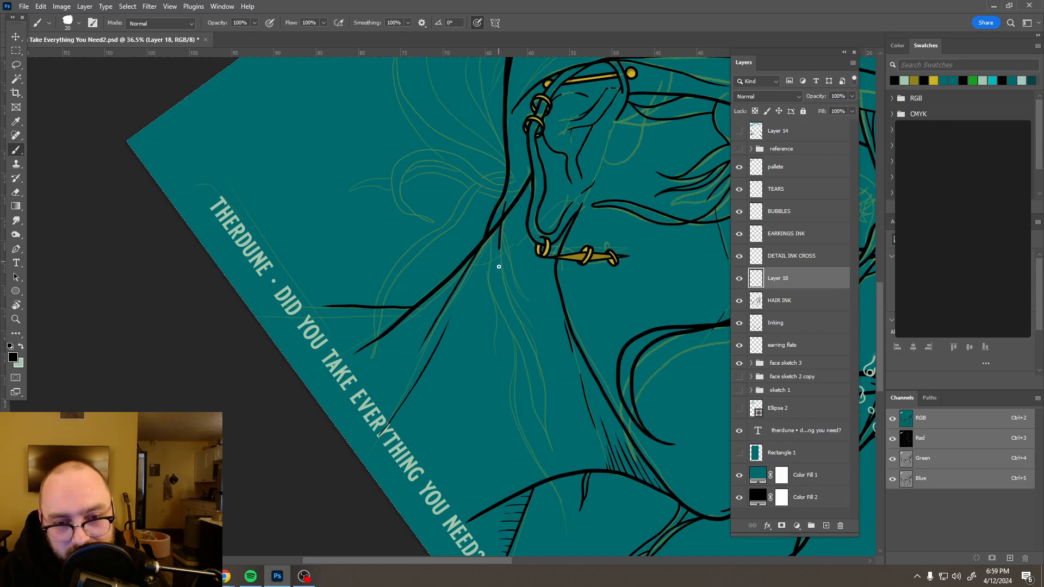
left_click_drag(529, 321, 552, 352)
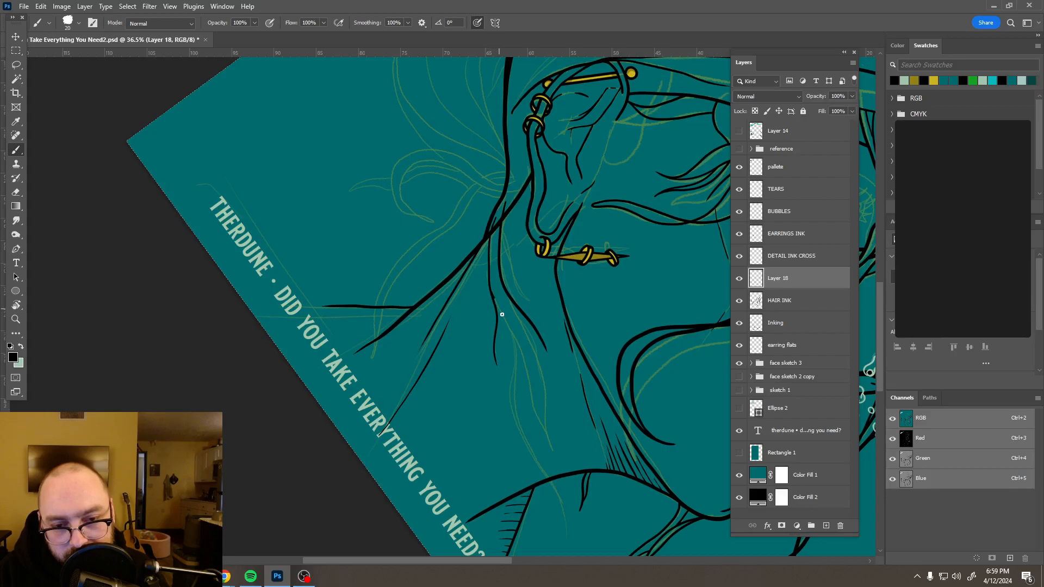
left_click_drag(527, 364, 558, 465)
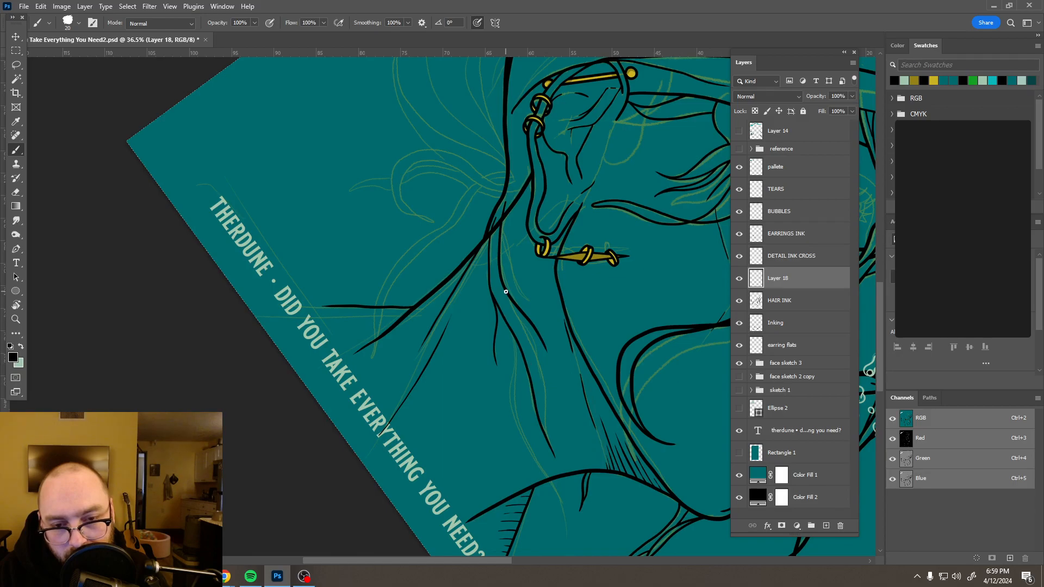
left_click_drag(532, 344, 546, 394)
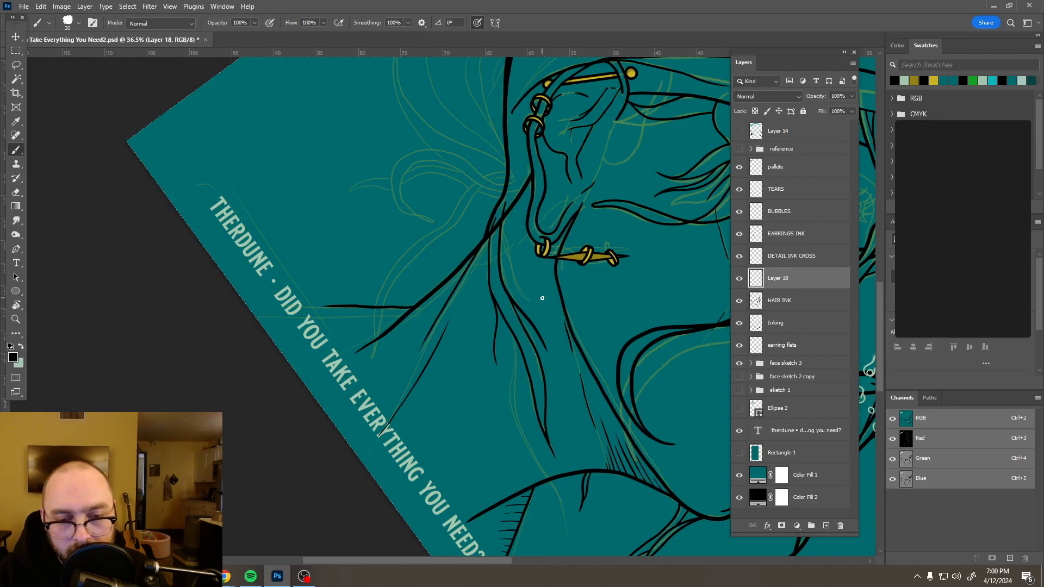
- On another new layer, ink a short curved line inside the fork of the neck strands and erase its overhanging ends
key("ctrl+shift+alt+n")
scroll(544, 348, "up", 4)
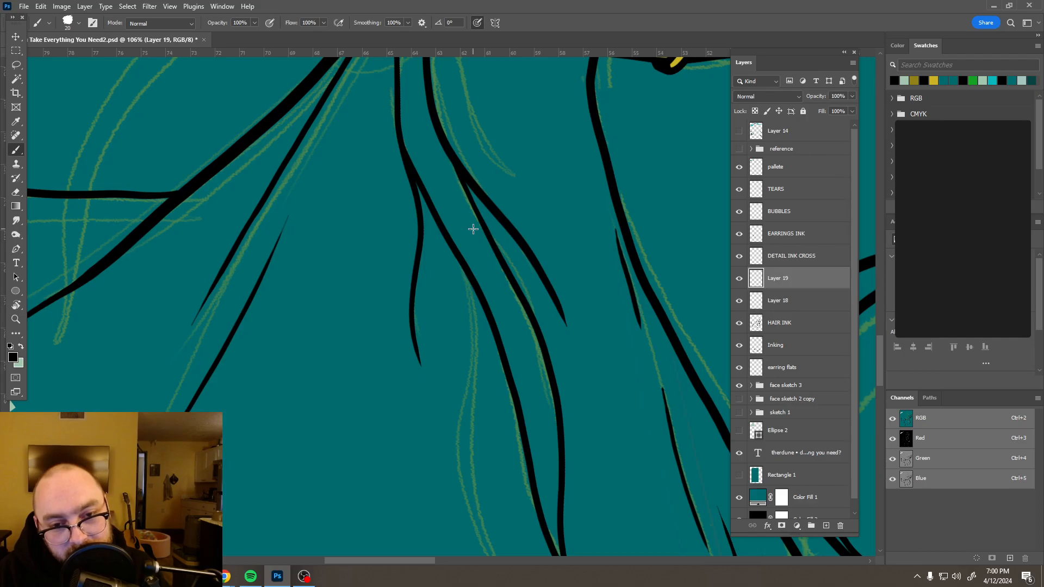
left_click_drag(472, 229, 512, 256)
mouse_move(527, 276)
left_mouse_down()
mouse_move(545, 303)
mouse_move(557, 386)
mouse_move(546, 476)
left_mouse_up()
key("e")
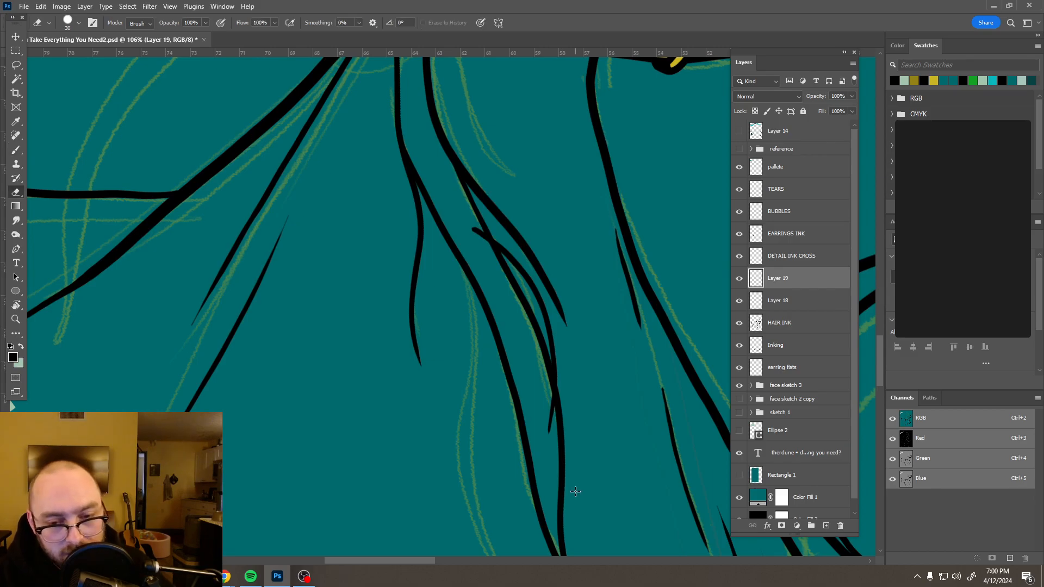
left_click_drag(469, 231, 484, 245)
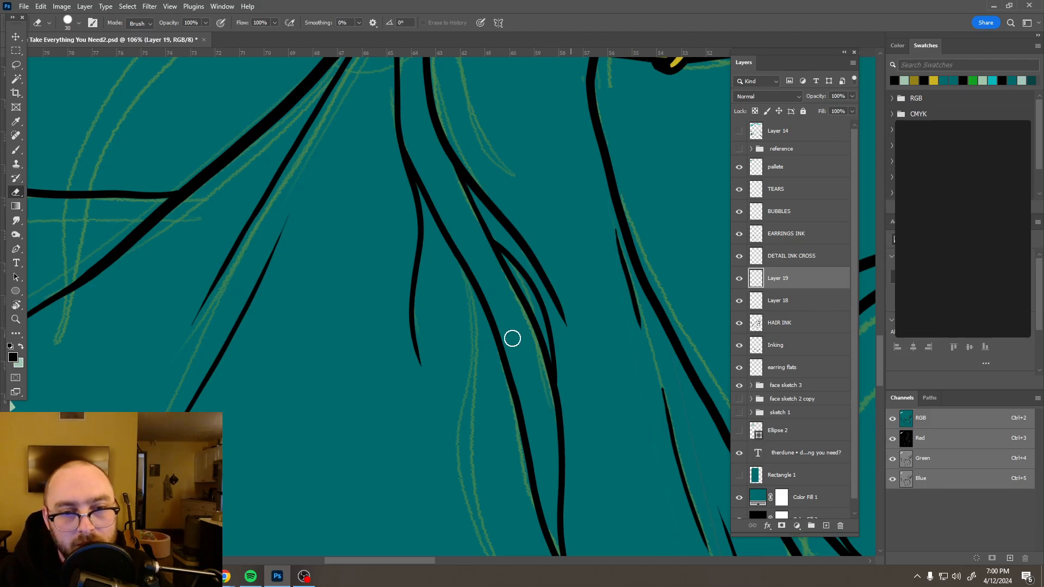
scroll(516, 322, "down", 3)
scroll(520, 320, "down", 3)
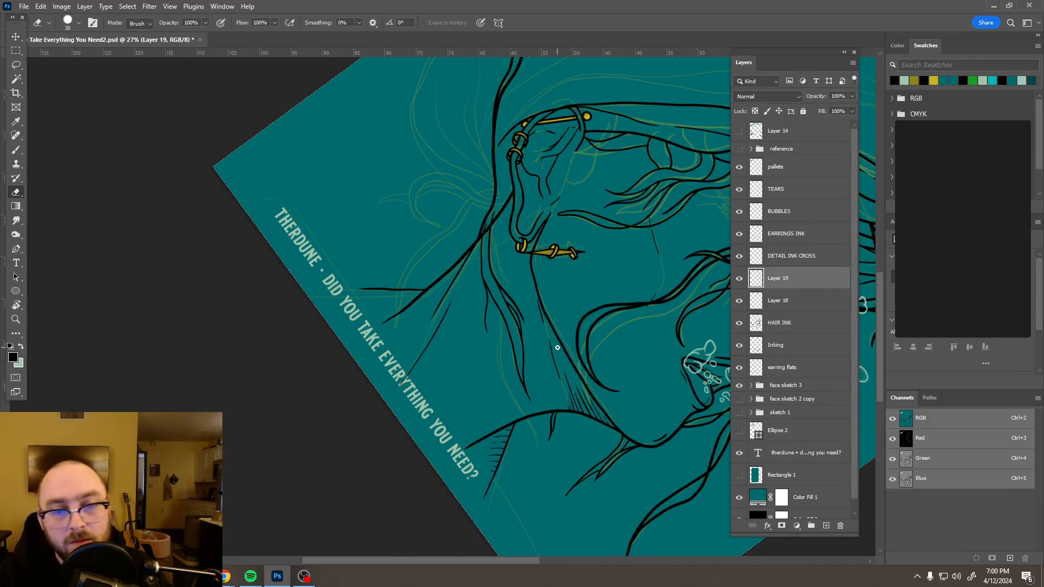
- Lower the Inking layer's opacity to 26% to expose the hair strands crossing the neck line behind the ear
scroll(451, 220, "up", 4)
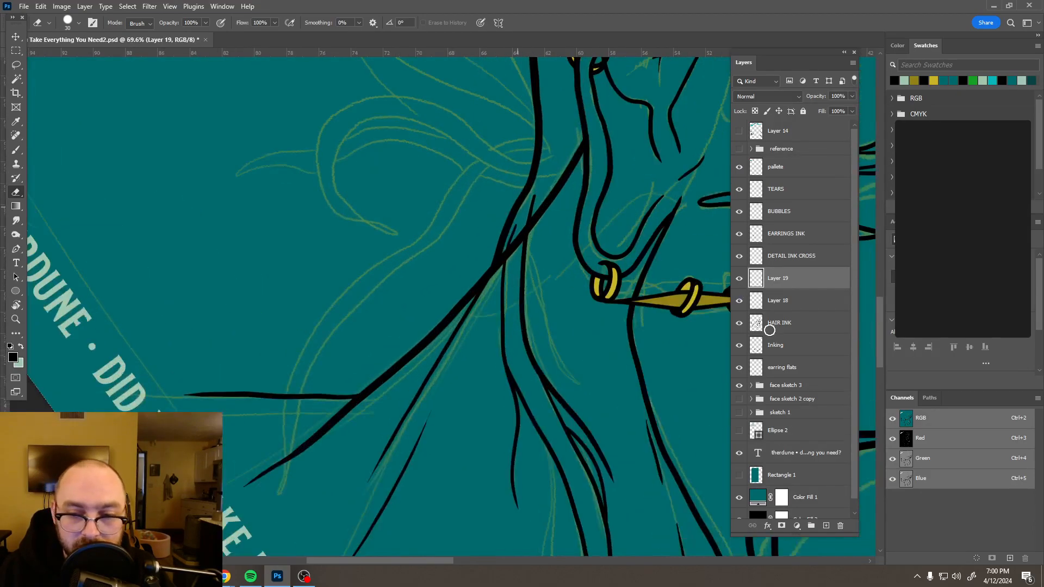
left_click(772, 343)
scroll(498, 263, "up", 5)
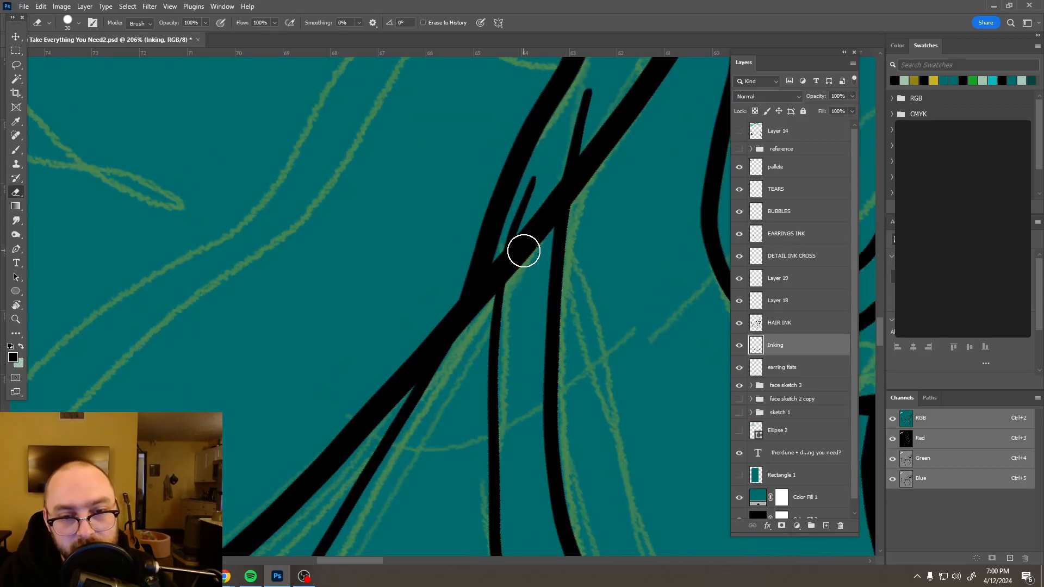
left_click(814, 109)
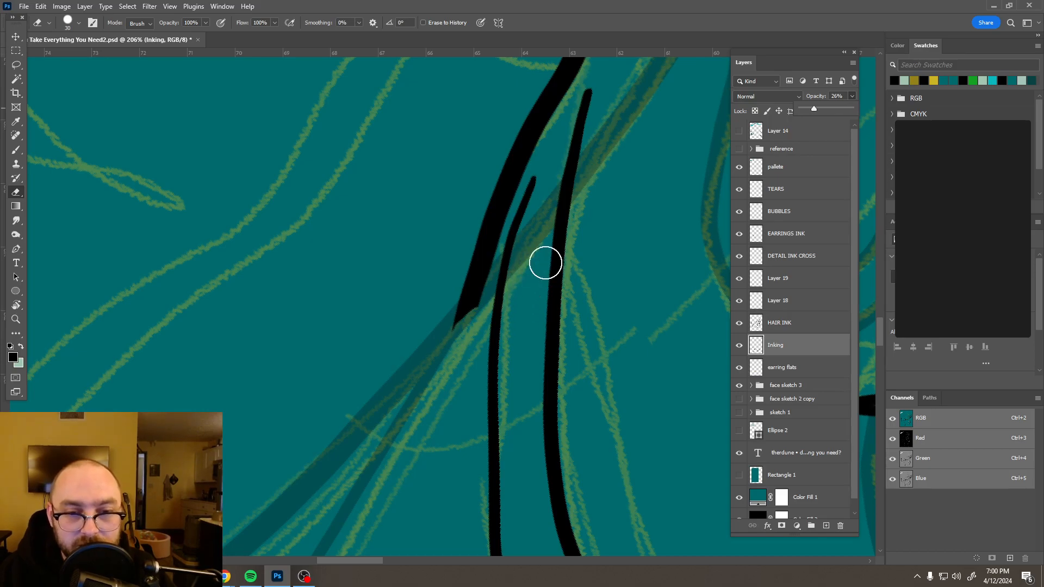
- Erase the neck line between the two crossing hair strands with a 17 px eraser, and restore the Inking layer's opacity to 100%
right_click(539, 257, "alt")
mouse_move(527, 263)
left_mouse_down()
mouse_move(540, 265)
mouse_move(540, 205)
mouse_move(520, 235)
mouse_move(516, 275)
mouse_move(528, 254)
left_mouse_up()
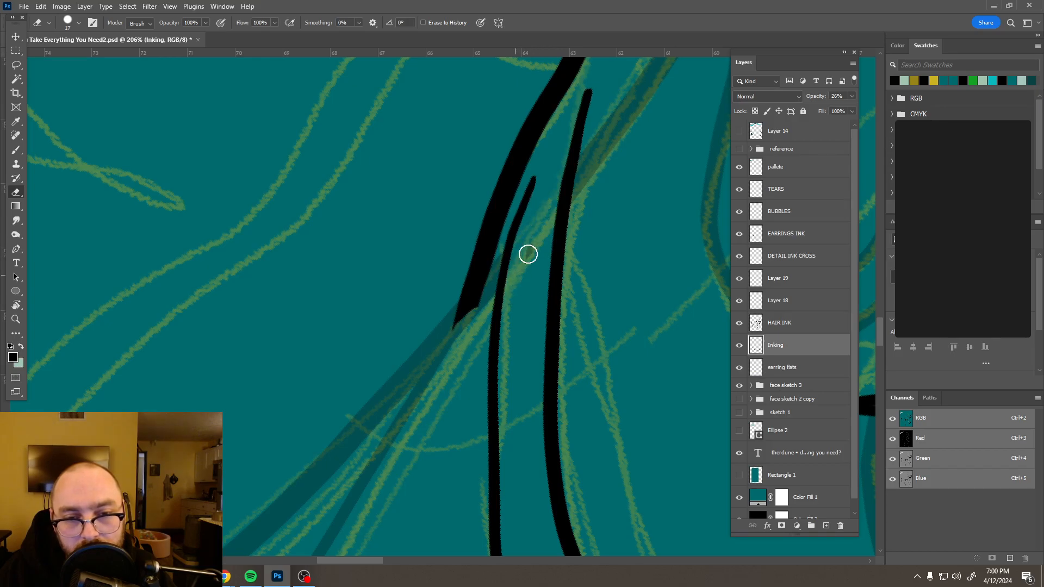
scroll(538, 308, "down", 2)
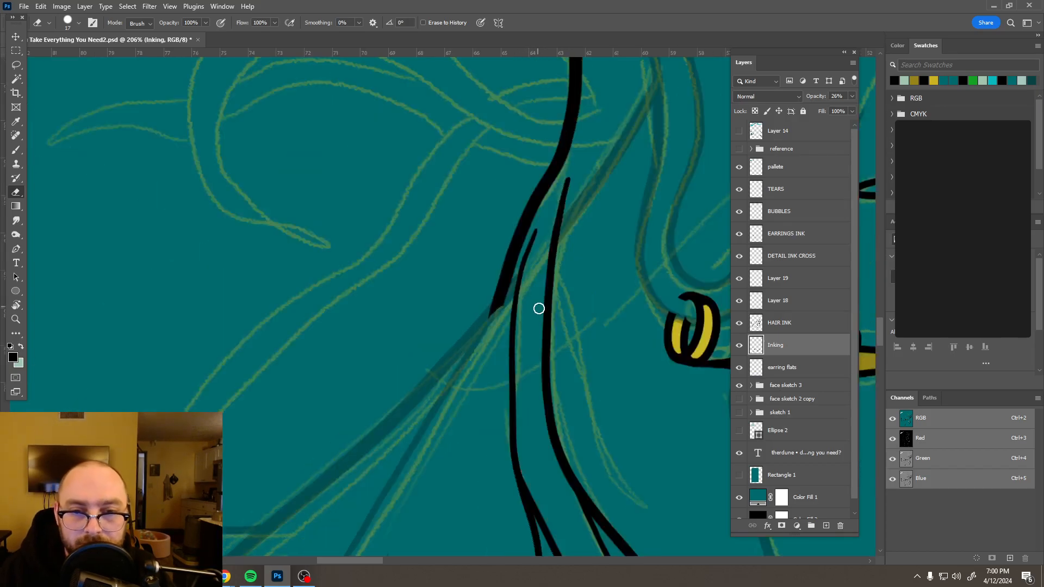
scroll(539, 308, "down", 4)
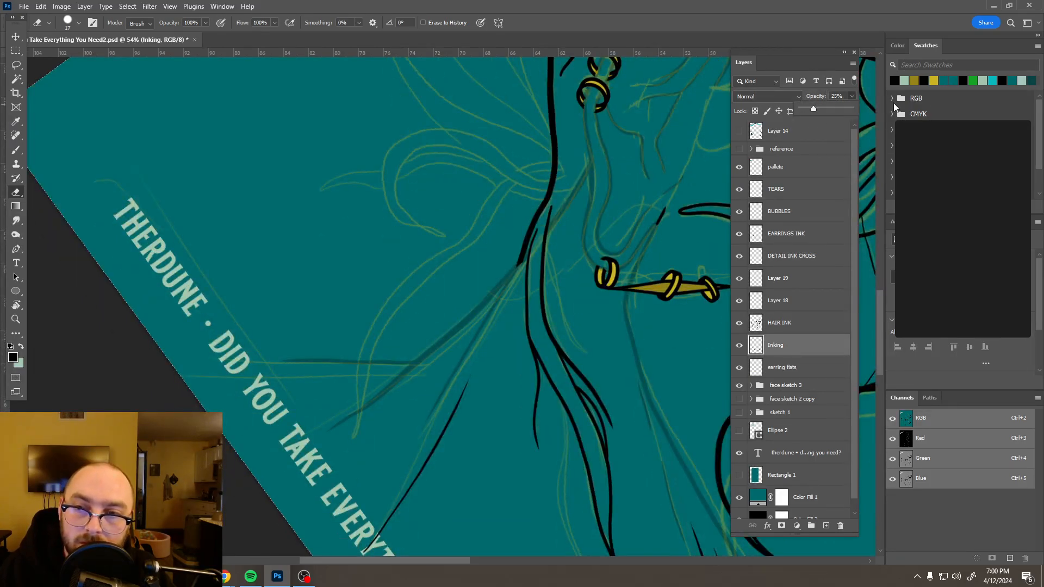
left_click_drag(867, 101, 748, 5)
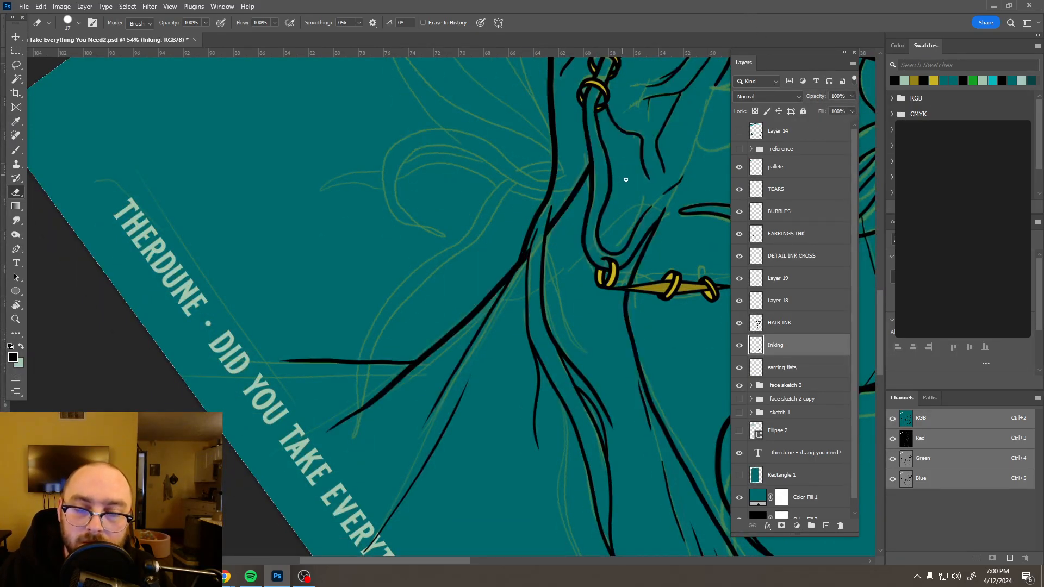
scroll(626, 180, "down", 5)
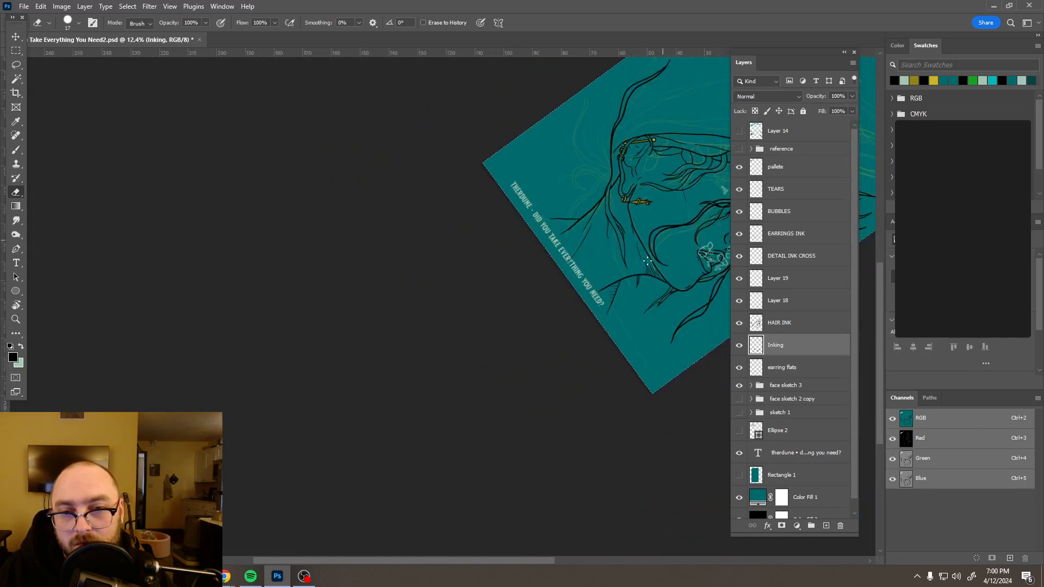
- Add a new layer above Layer 19 and set the inking brush size to 15 px
scroll(648, 261, "up", 5)
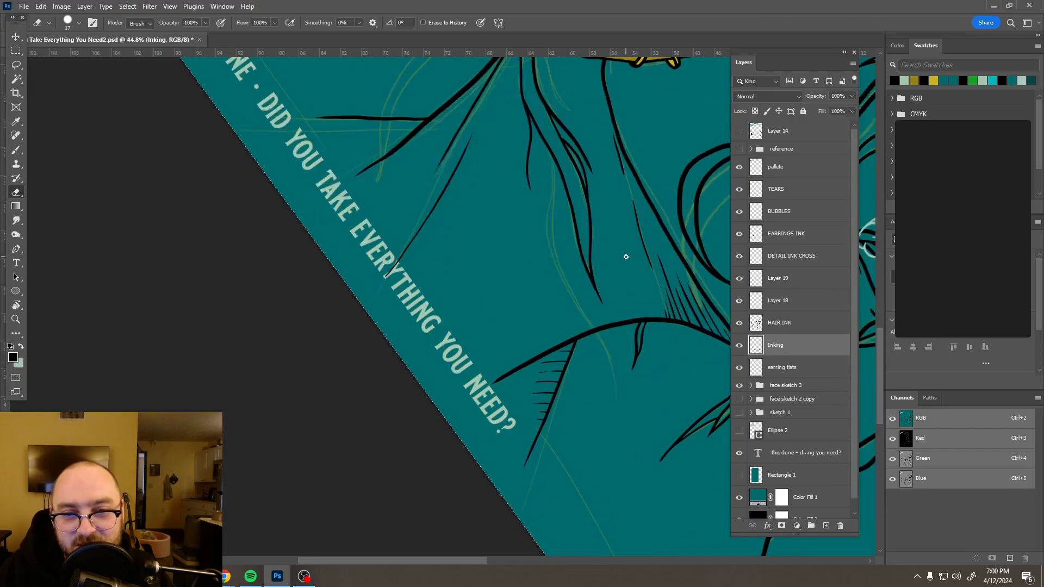
scroll(626, 257, "up", 1)
key("b")
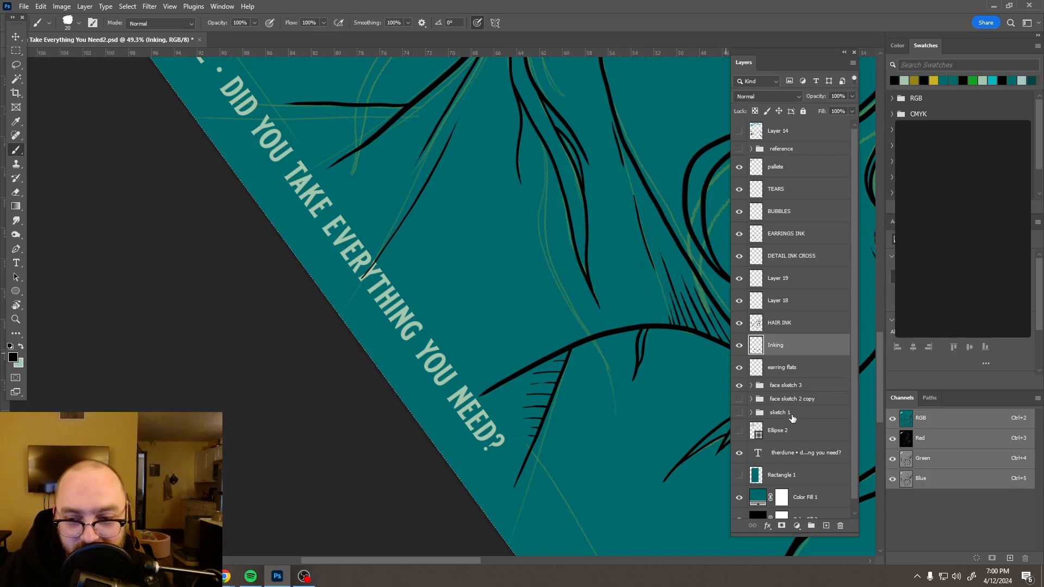
left_click(807, 279)
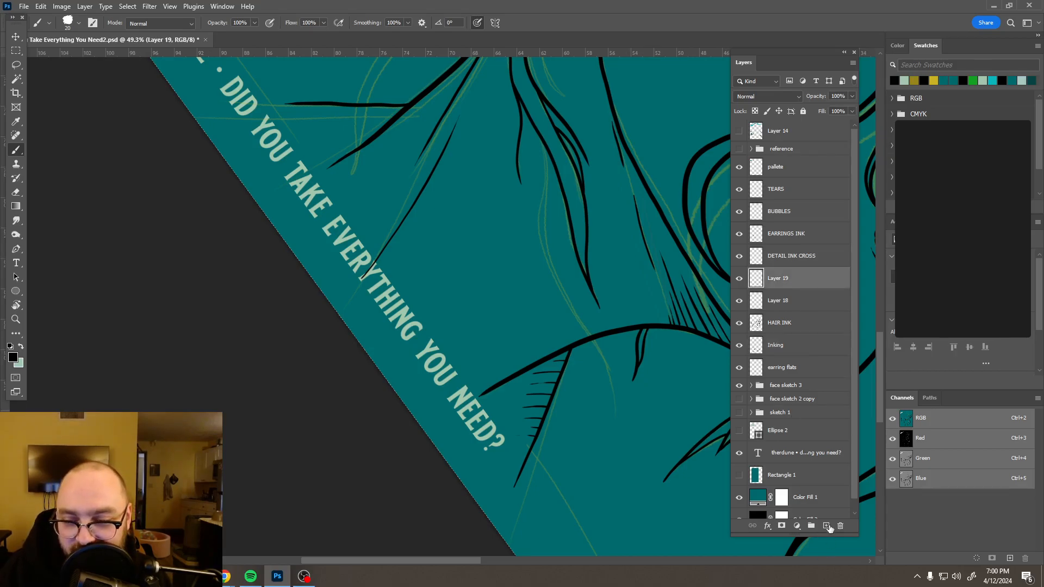
left_click(826, 526)
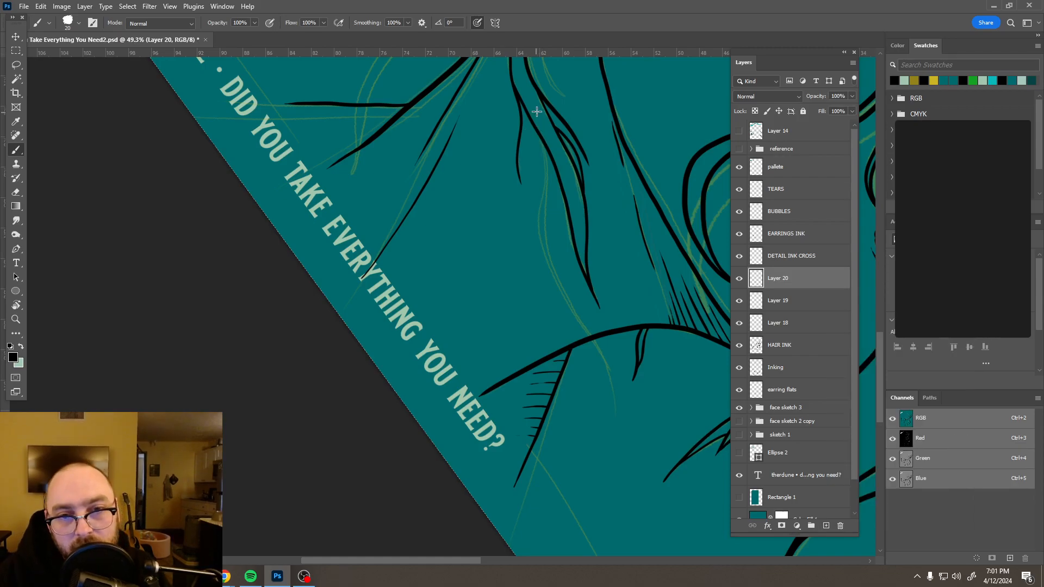
left_click_drag(543, 167, 541, 201)
key("ctrl+z")
left_click(79, 23)
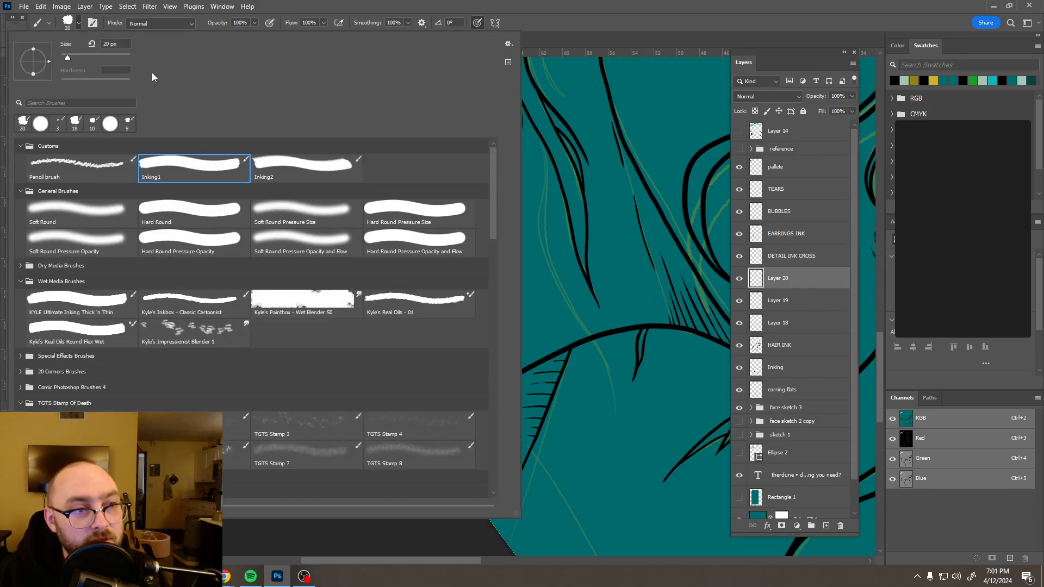
type("15")
key("Return")
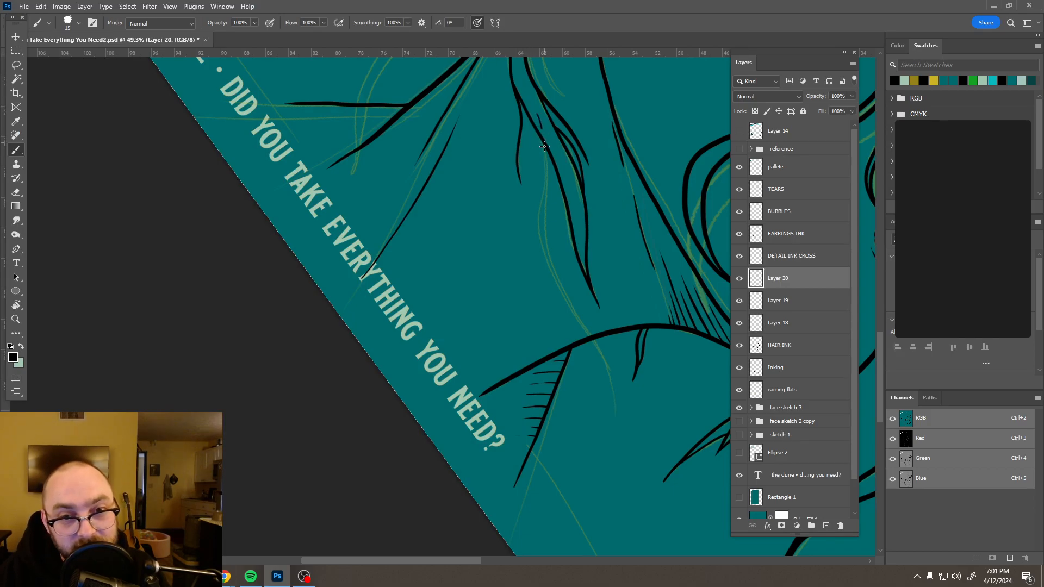
- Ink two long, nearly parallel hair strands branching from the lower neck strand and running past the front neck line
left_click_drag(544, 161, 541, 205)
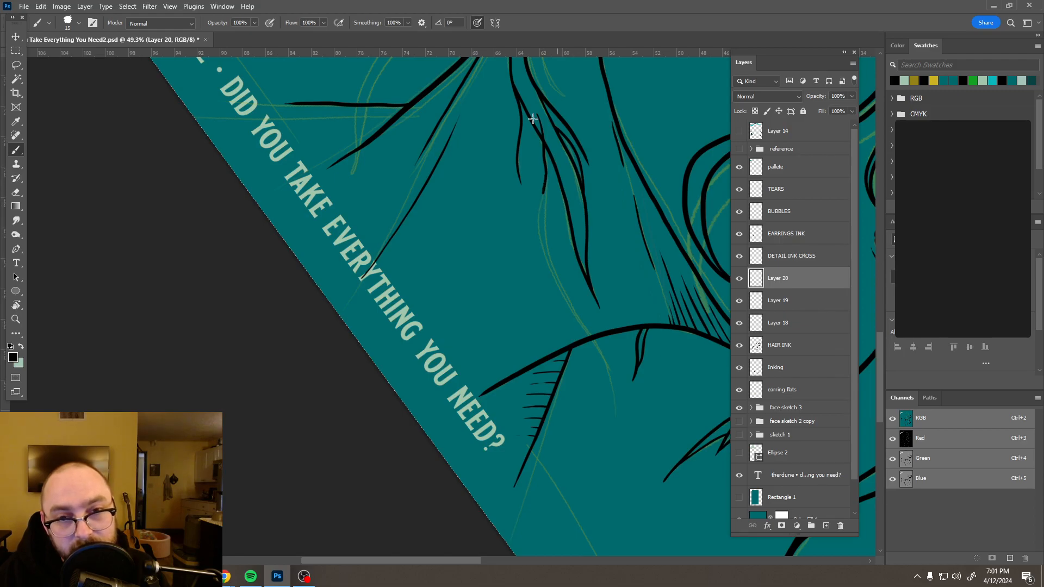
key("ctrl+z")
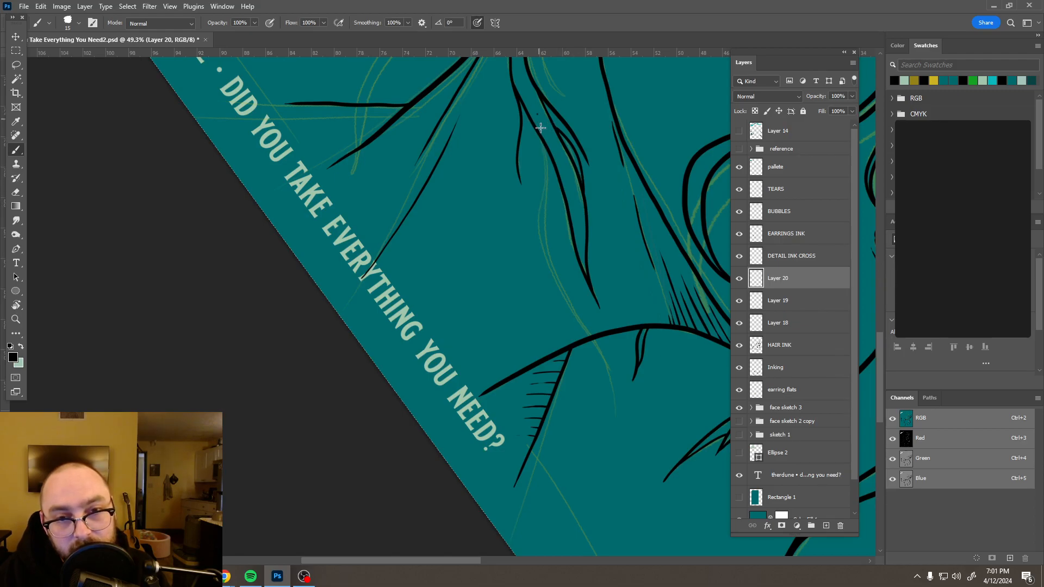
left_click_drag(544, 146, 545, 164)
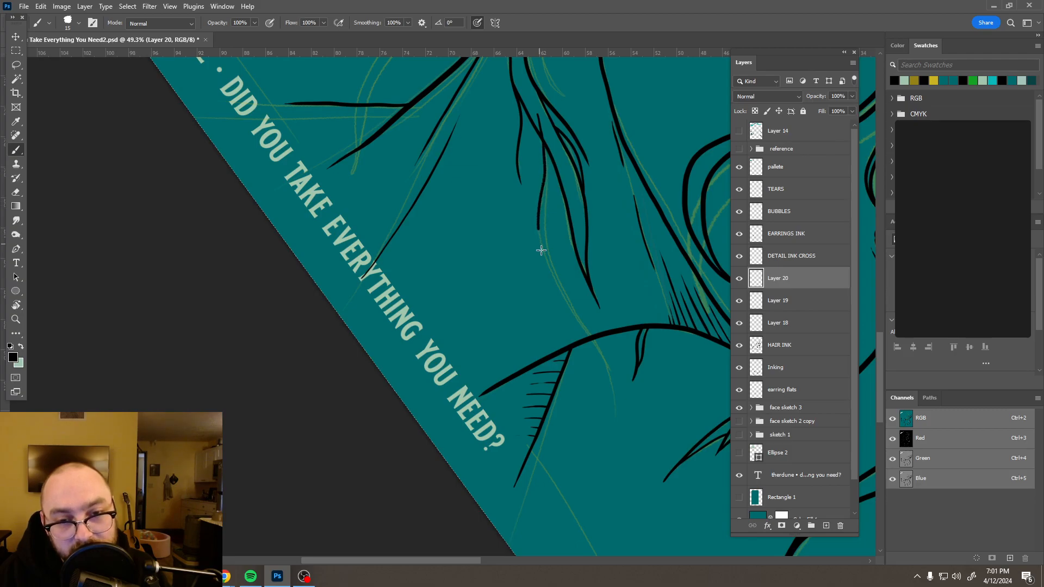
left_click_drag(555, 286, 620, 385)
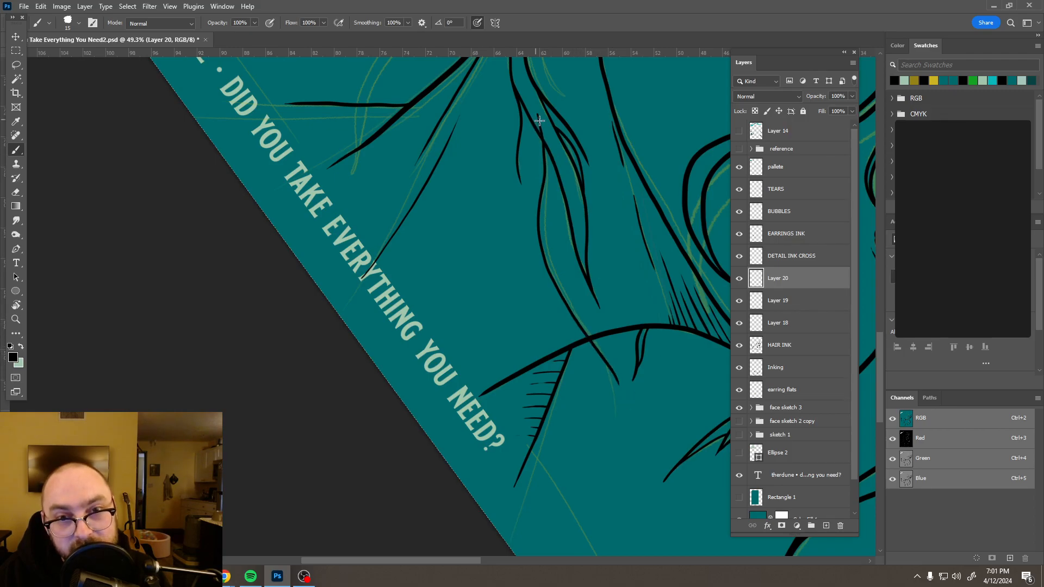
left_click_drag(534, 106, 549, 191)
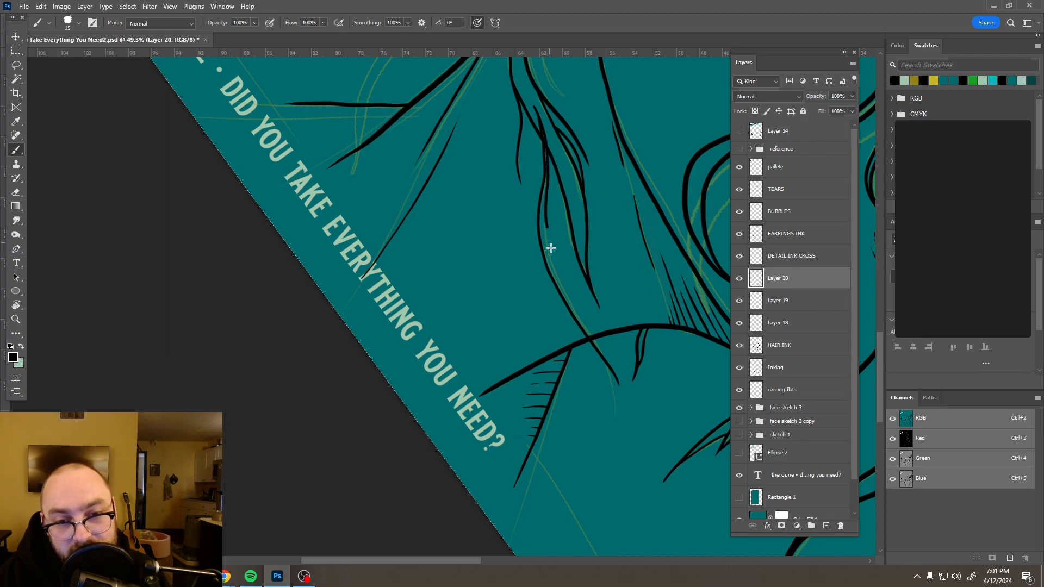
left_click_drag(571, 305, 576, 311)
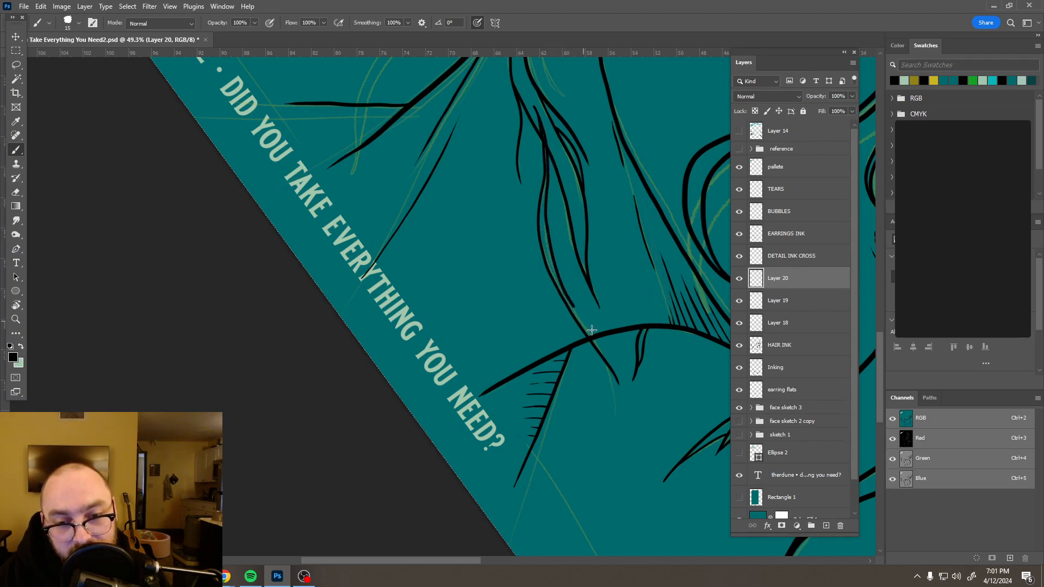
left_click_drag(608, 366, 610, 421)
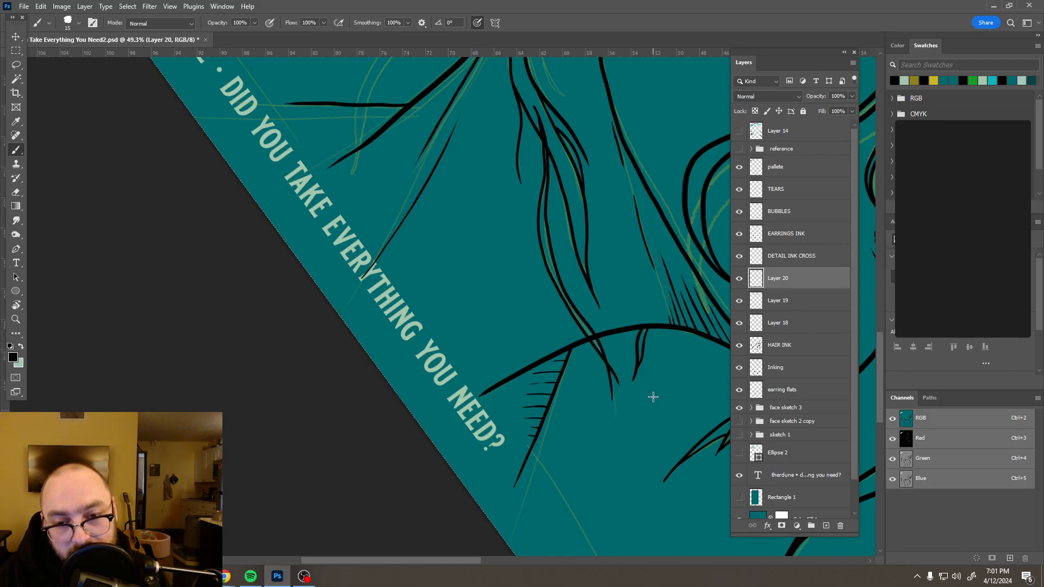
- Erase the overhanging upper ends of the two new strands where they branch from the neck strand
key("e")
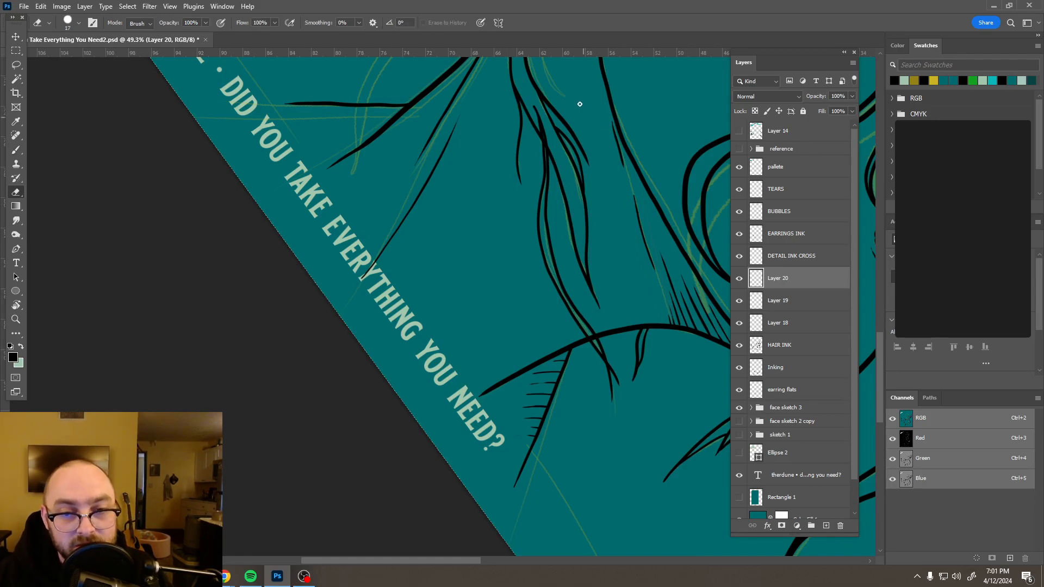
scroll(577, 104, "up", 2)
scroll(473, 154, "up", 1)
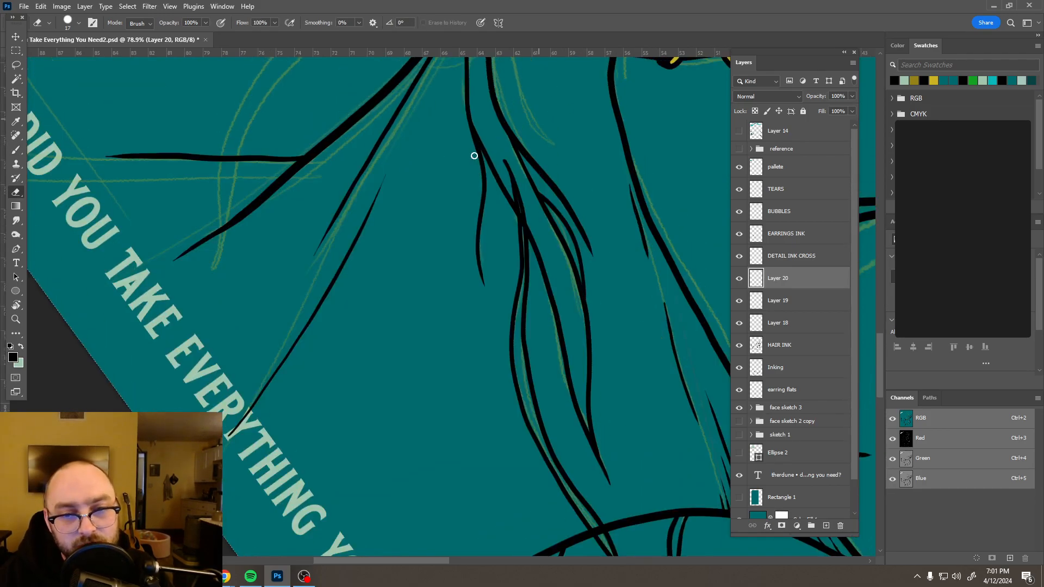
left_click_drag(503, 156, 520, 208)
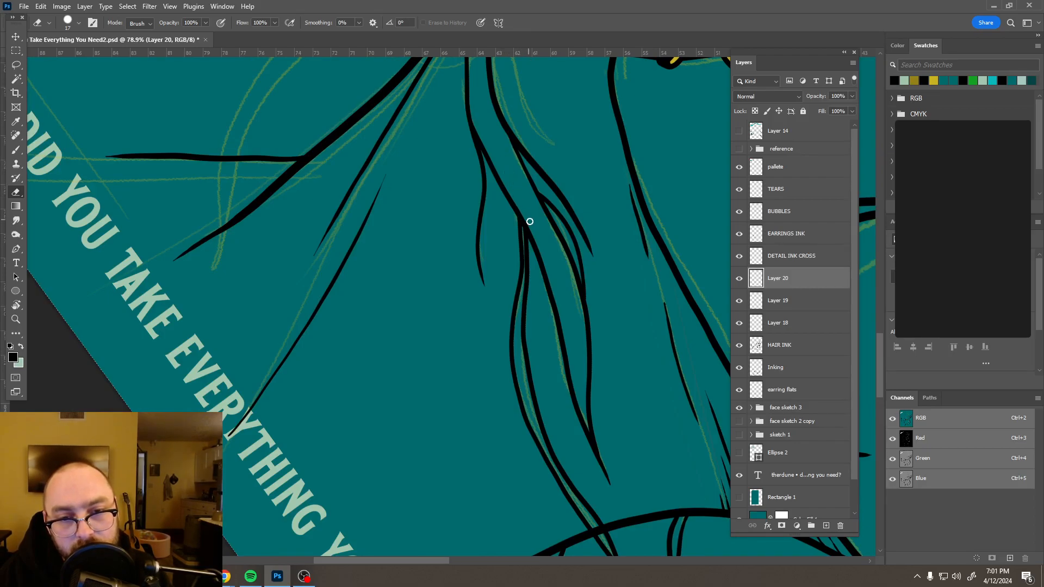
scroll(530, 221, "down", 5)
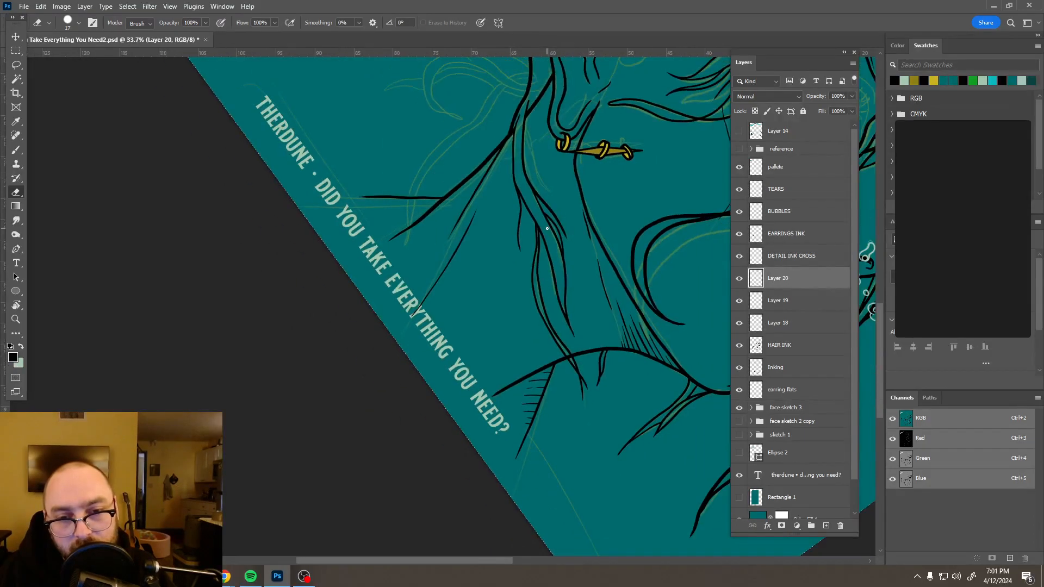
- Rotate the canvas view back to 0° and examine the inked hair around the neck and face
scroll(547, 229, "down", 6)
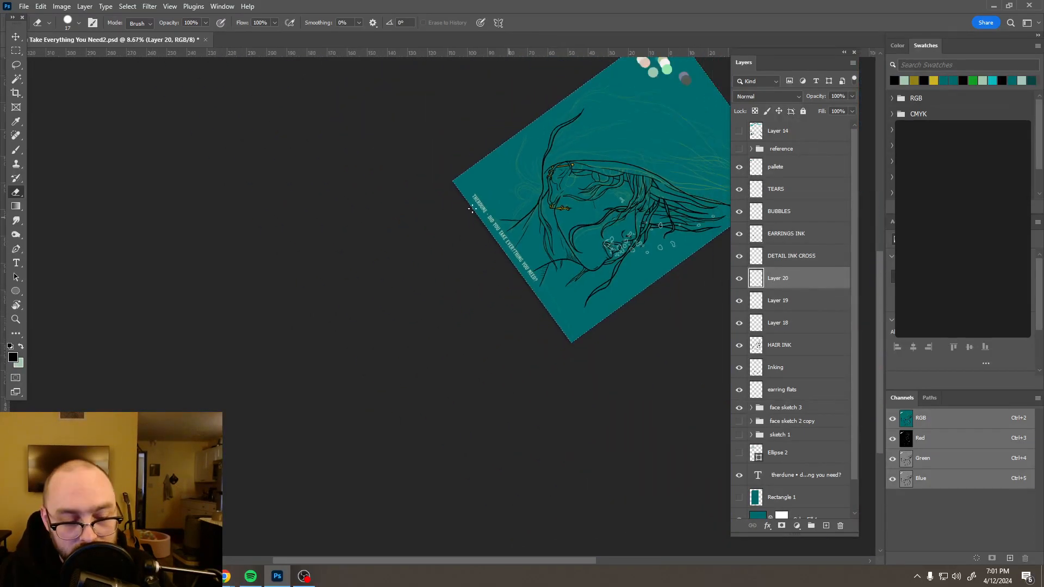
key("r")
mouse_move(468, 221)
left_mouse_down()
mouse_move(494, 292)
mouse_move(466, 286)
mouse_move(380, 219)
mouse_move(336, 255)
mouse_move(346, 242)
left_mouse_up()
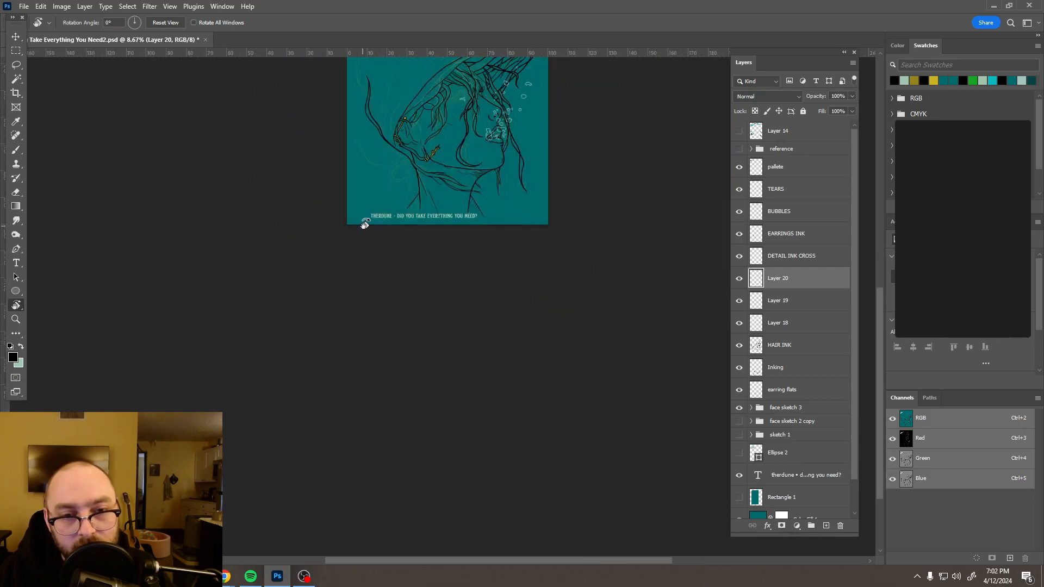
scroll(433, 122, "up", 3)
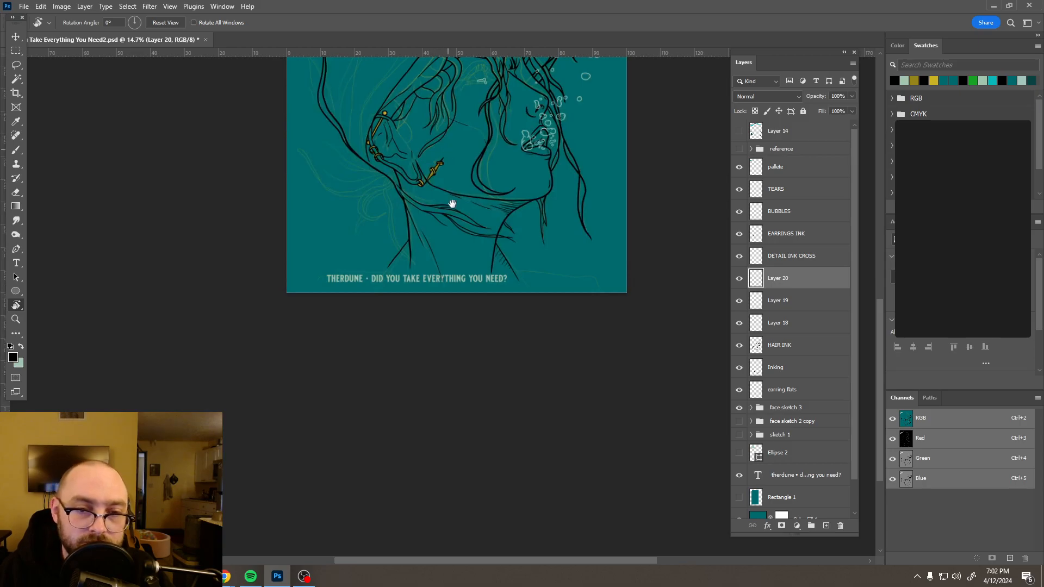
scroll(450, 252, "up", 4)
key("e")
scroll(444, 231, "up", 2)
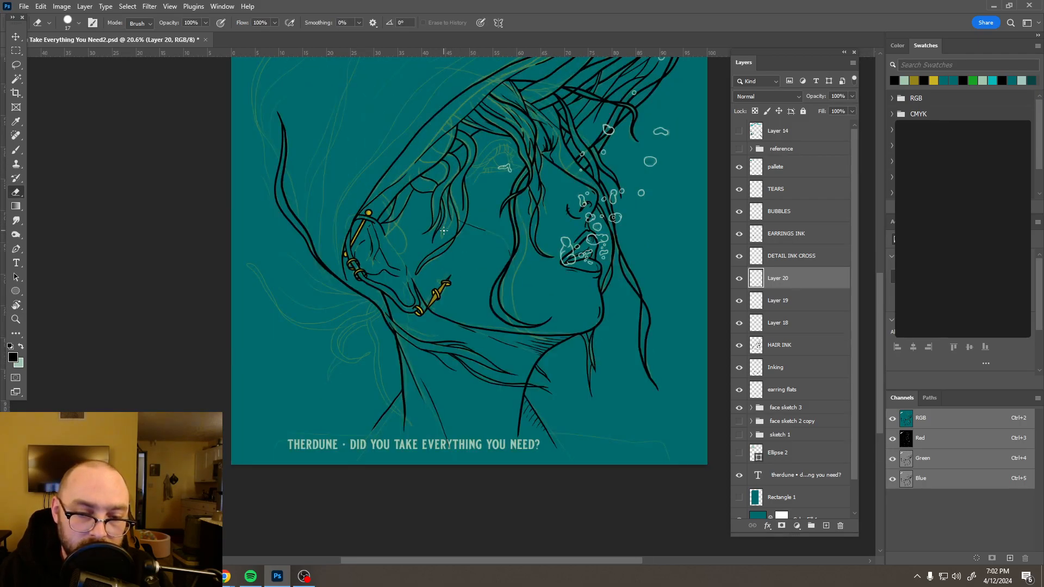
scroll(528, 400, "up", 7)
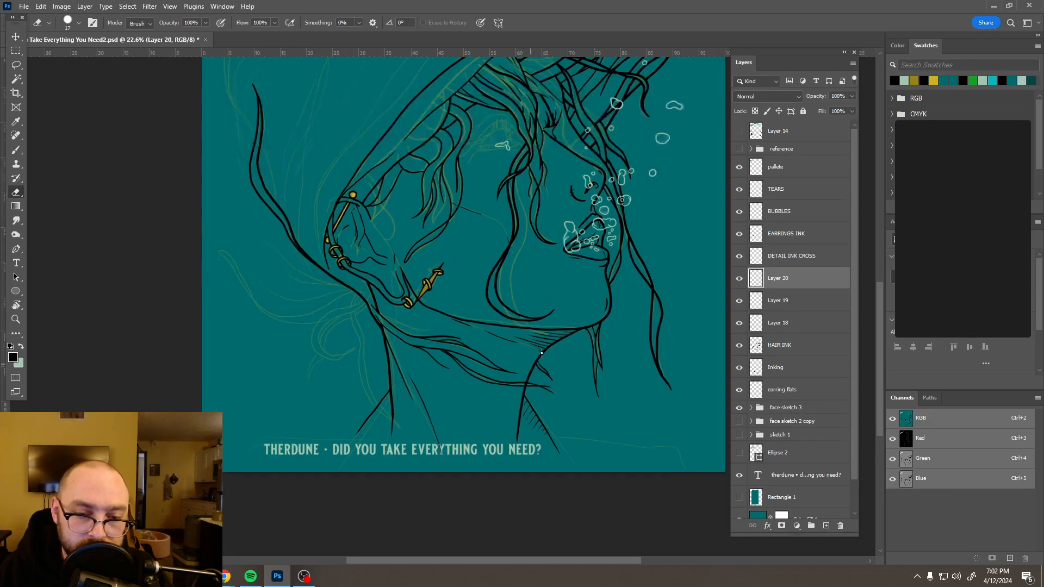
- On the Inking layer, erase the piece of the front neck line that crosses between the two new hair strands
scroll(539, 360, "up", 4)
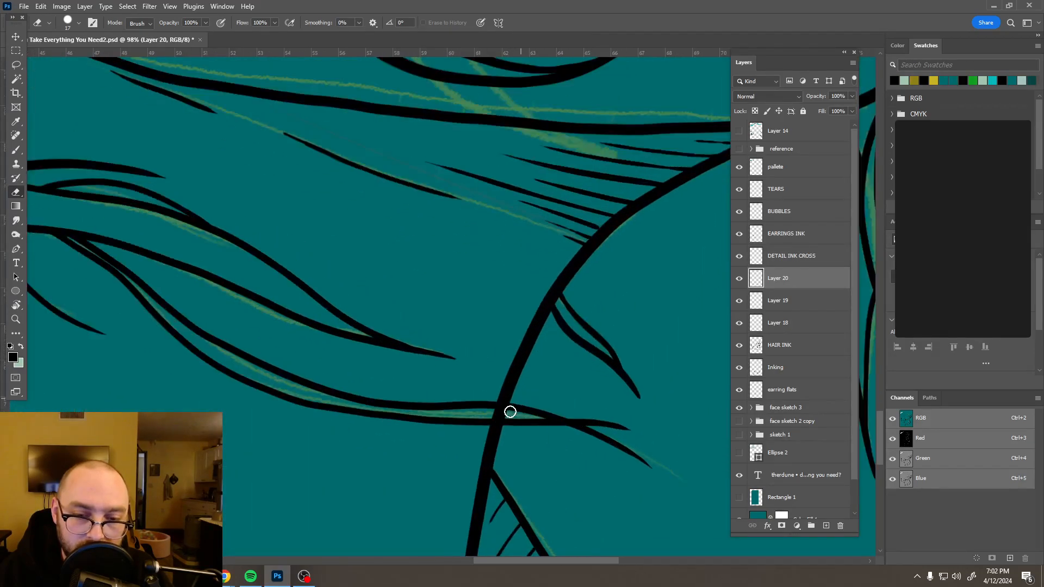
scroll(522, 416, "down", 1)
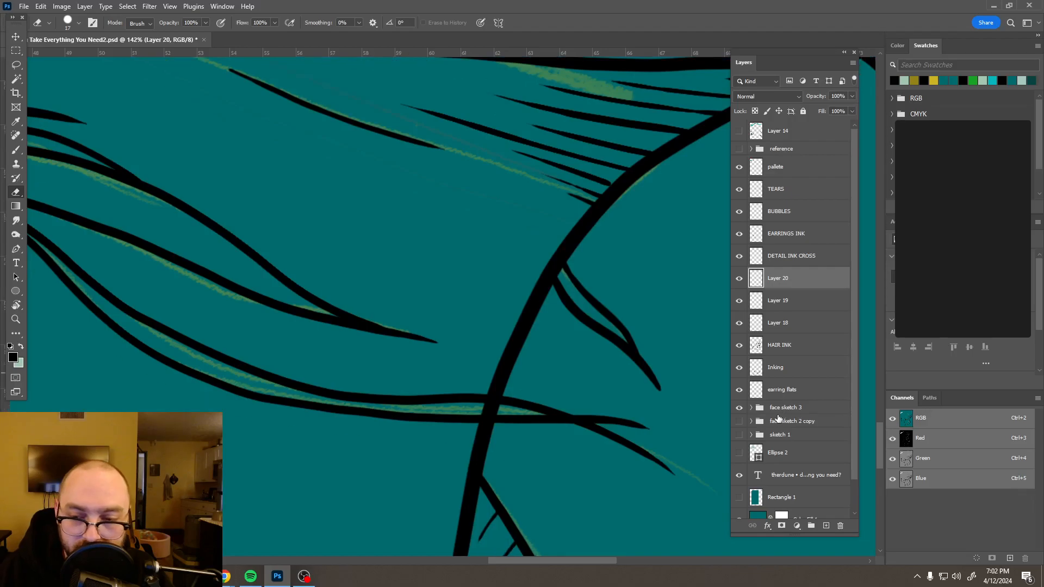
left_click(787, 372)
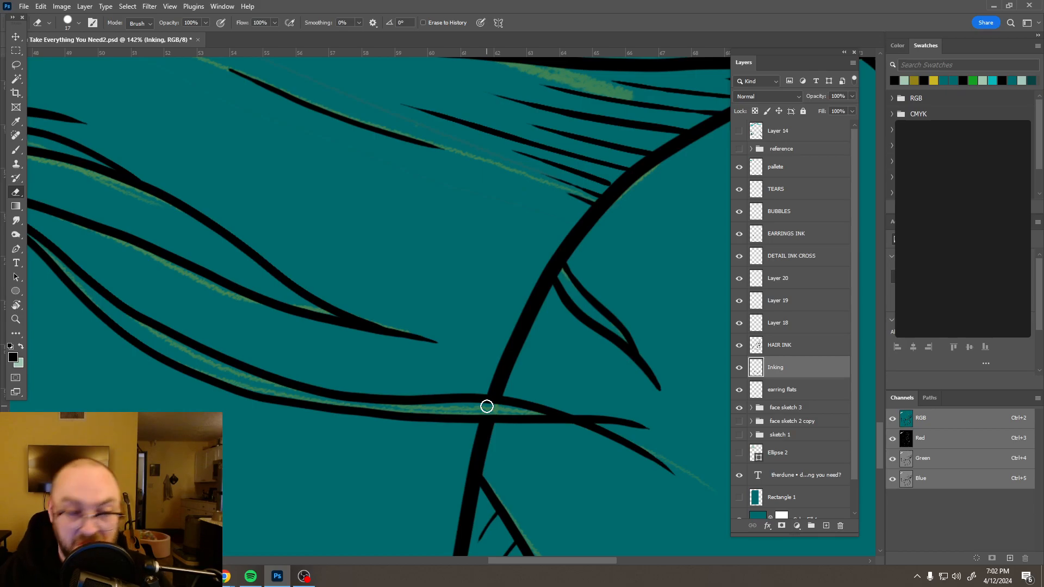
scroll(473, 380, "down", 5)
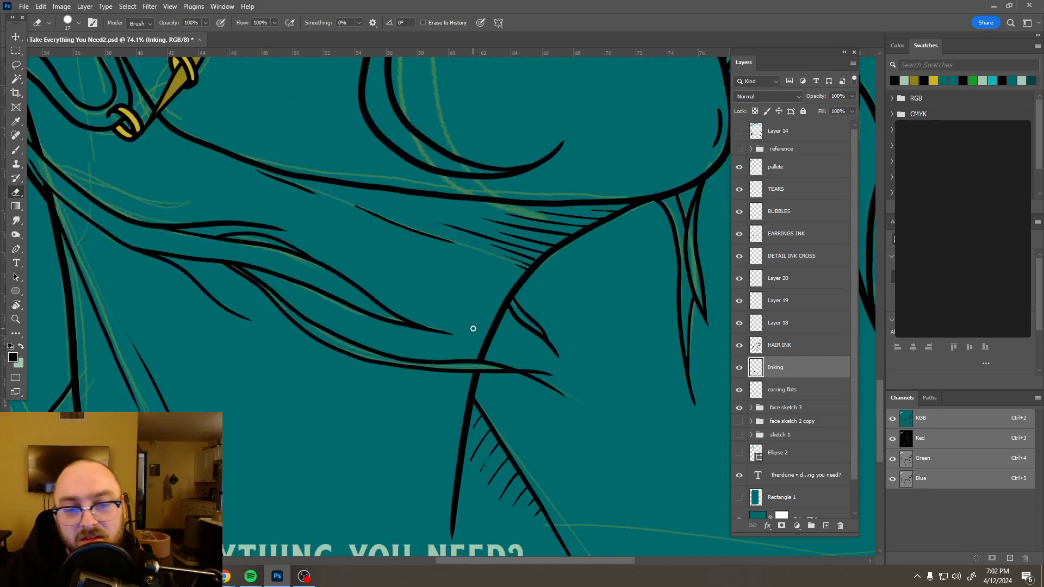
scroll(470, 329, "down", 5)
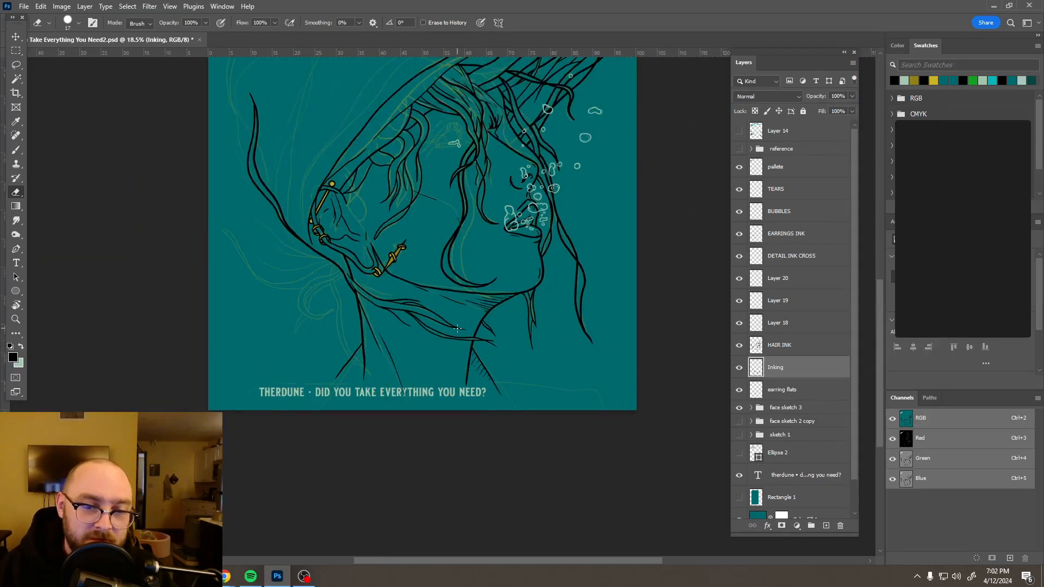
- Add a new empty layer directly above Layer 20 for further hair inking
scroll(359, 282, "up", 6)
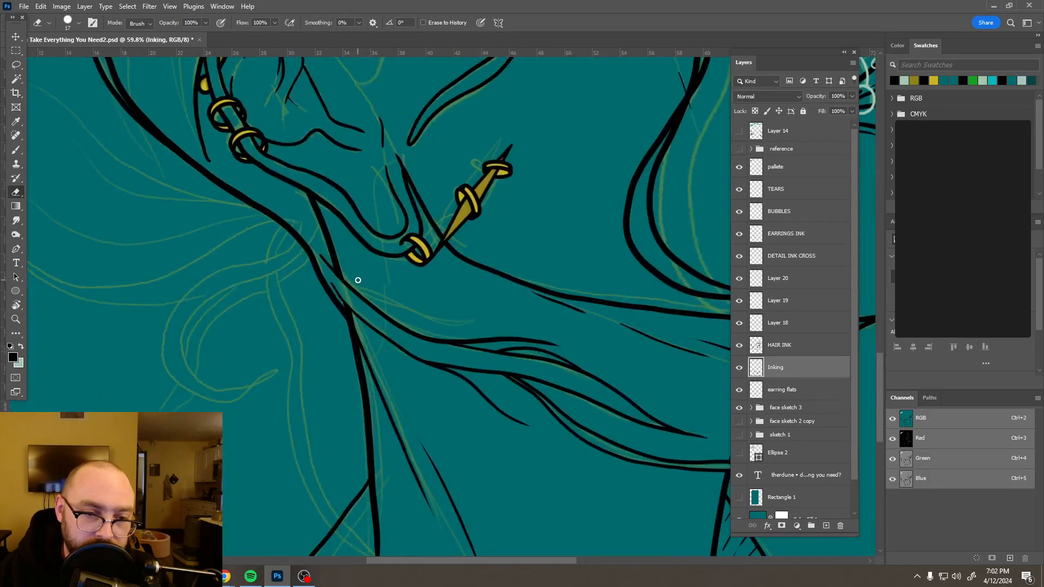
scroll(358, 280, "up", 3)
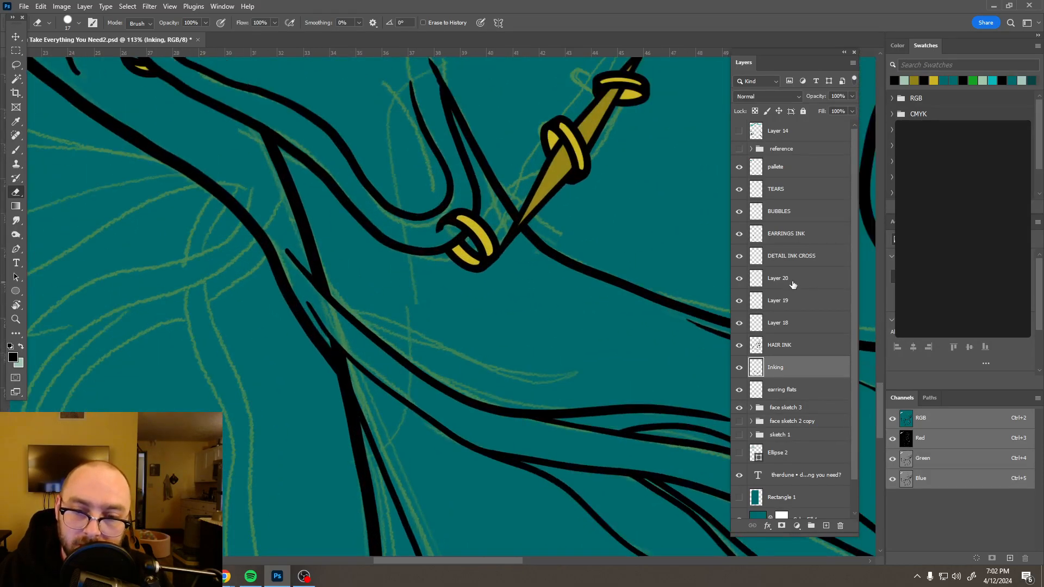
left_click(793, 278)
left_click(826, 526)
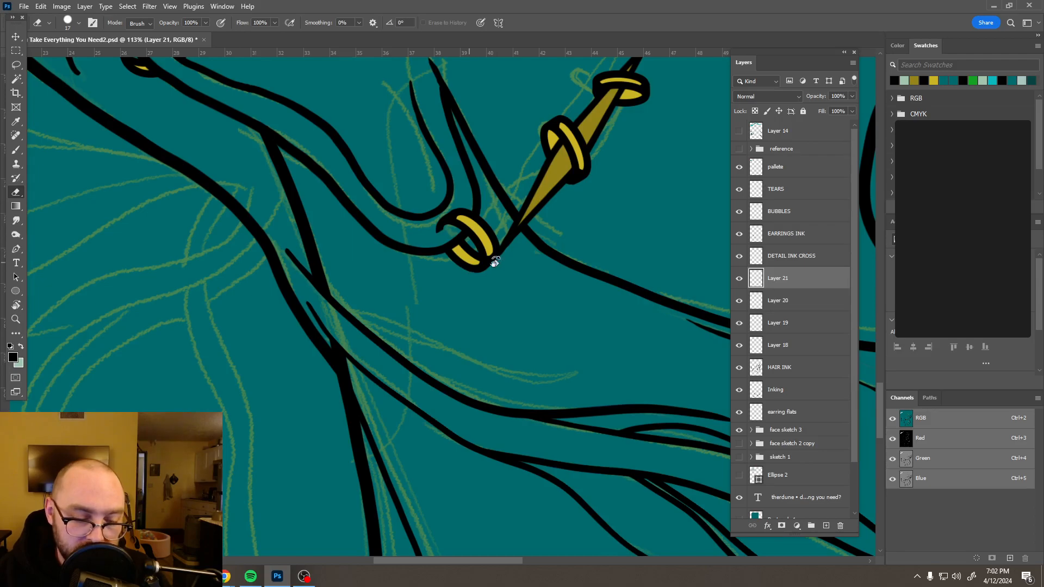
- With the canvas view rotated to 60°, ink two thin crossing hair strands branching from the upper neck strand below the dangling earring
key("r")
left_click_drag(561, 319, 574, 342)
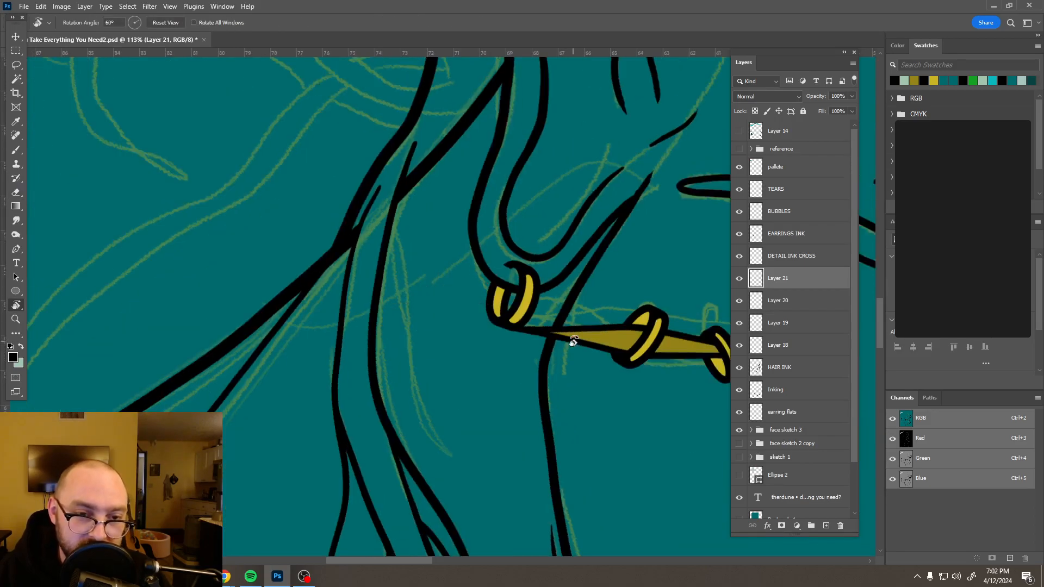
key("e")
key("b")
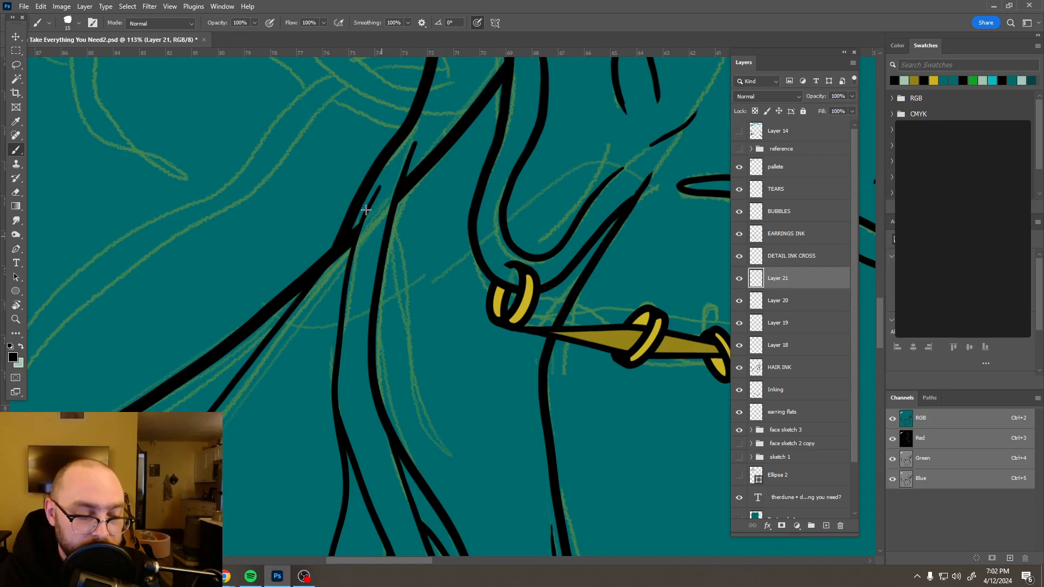
mouse_move(400, 252)
left_mouse_down()
mouse_move(417, 408)
mouse_move(447, 456)
mouse_move(508, 494)
left_mouse_up()
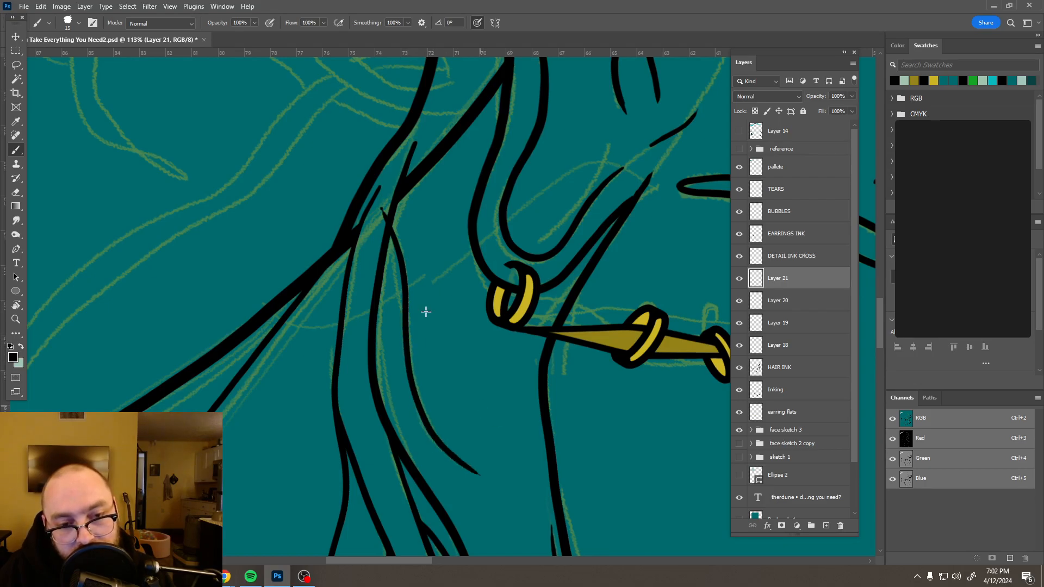
mouse_move(383, 255)
left_mouse_down()
mouse_move(429, 350)
mouse_move(449, 446)
mouse_move(478, 492)
left_mouse_up()
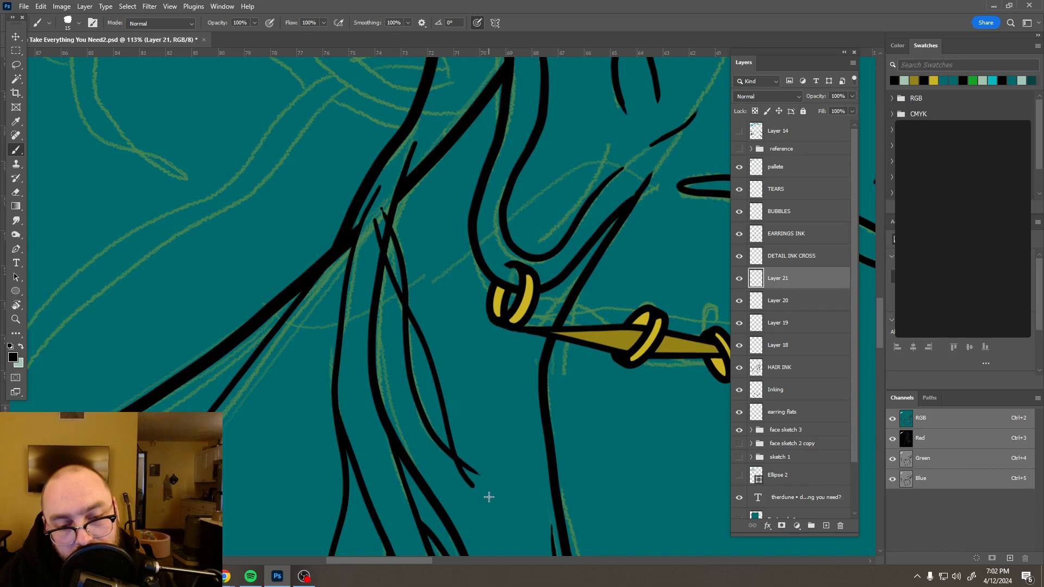
scroll(490, 403, "down", 5)
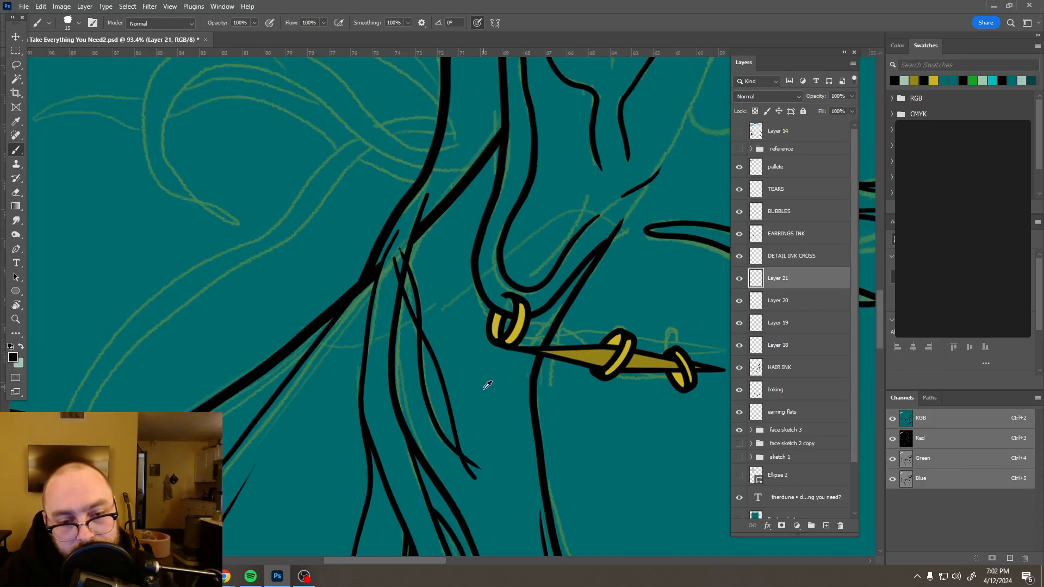
scroll(492, 384, "down", 6)
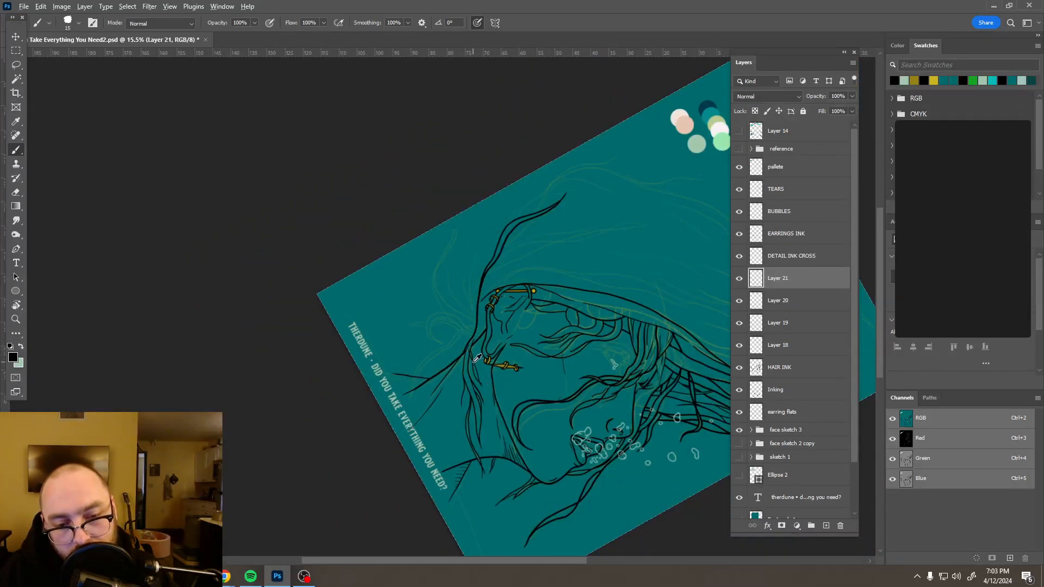
- Erase the upper ends of the two crossing strands that overhang the neck strand they branch from
scroll(479, 375, "up", 6)
scroll(467, 338, "up", 6)
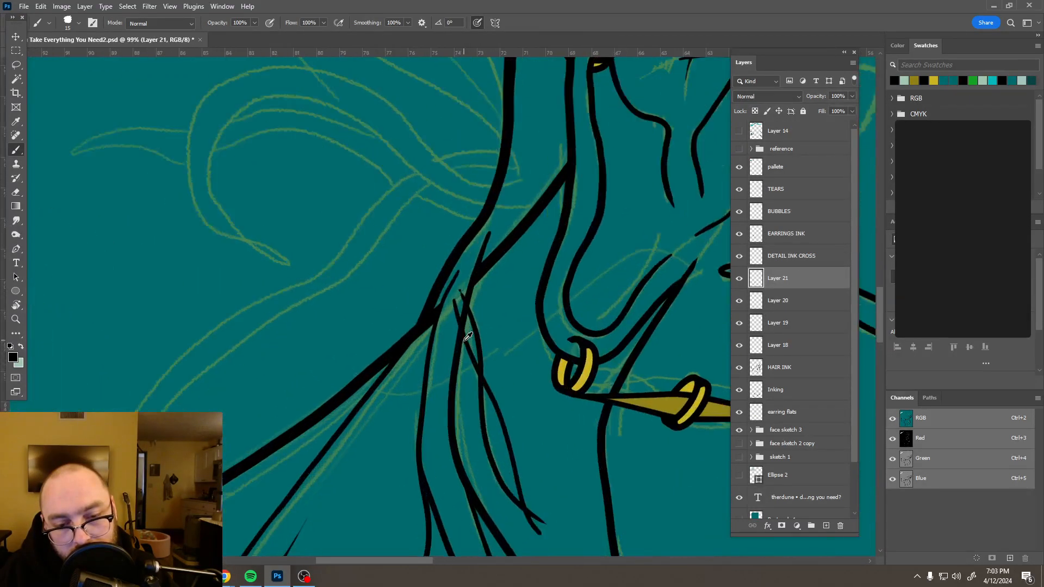
key("e")
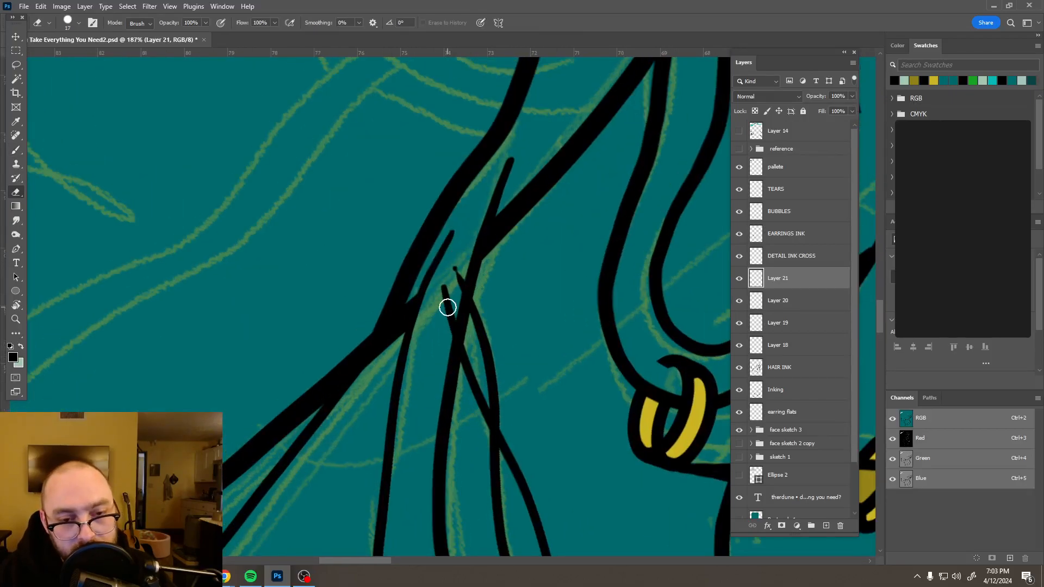
mouse_move(452, 268)
left_mouse_down()
mouse_move(457, 296)
mouse_move(443, 319)
left_mouse_up()
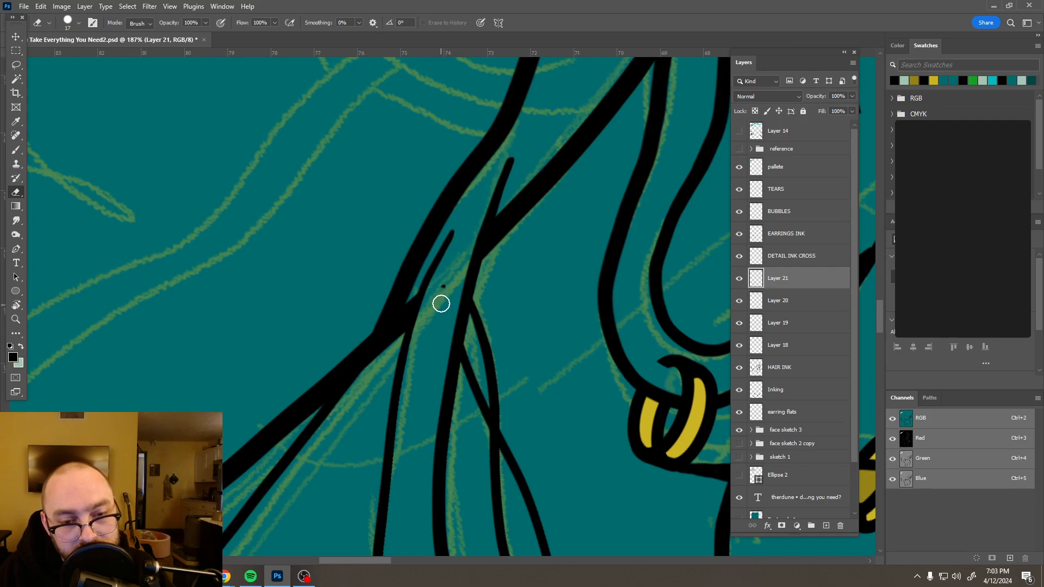
scroll(452, 299, "down", 3)
scroll(452, 301, "down", 5)
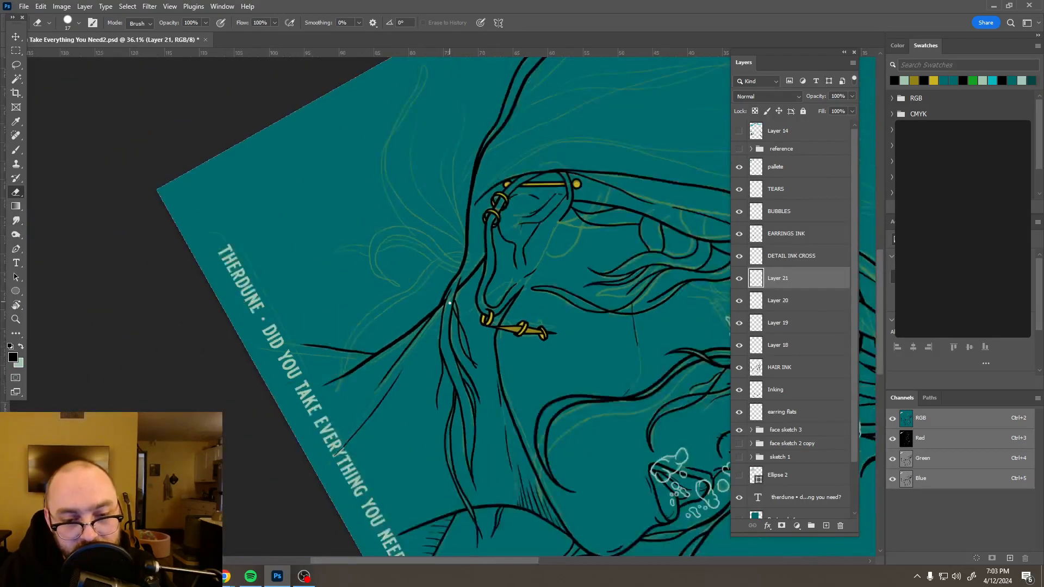
- Return the canvas view to 0° and erase the short arching strand on Layer 19 along the middle of the neck hair
key("r")
left_click_drag(386, 288, 384, 350)
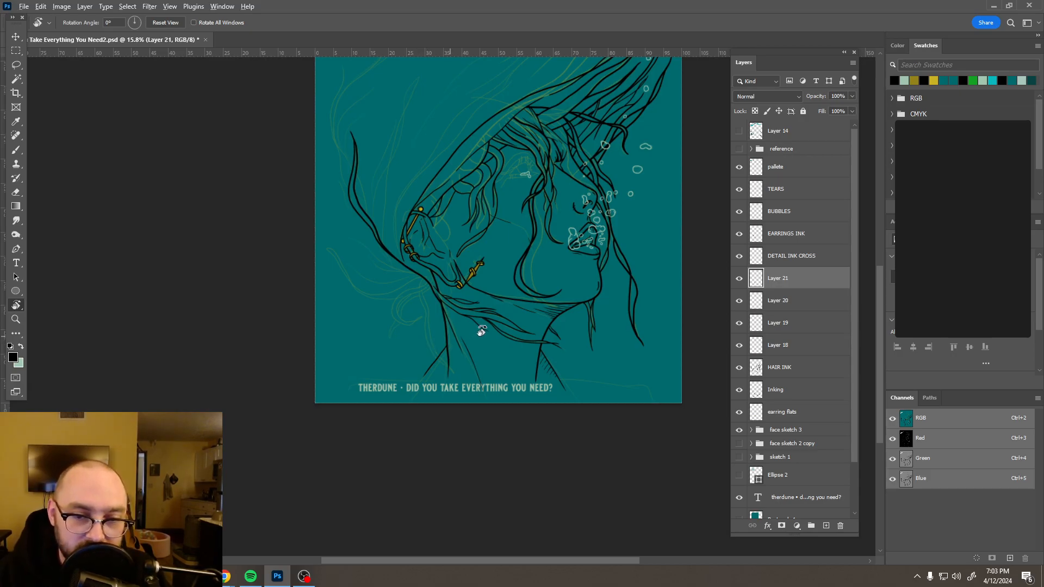
scroll(481, 332, "up", 10)
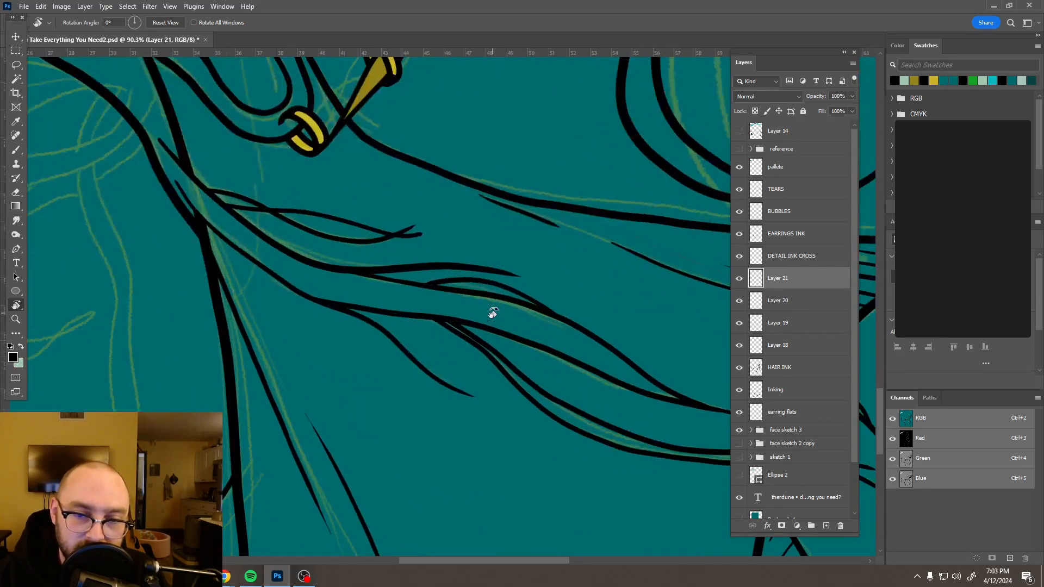
scroll(493, 314, "up", 2)
left_click(740, 323)
left_click(774, 329)
key("e")
right_click(417, 297, "alt")
mouse_move(415, 296)
left_mouse_down()
mouse_move(485, 294)
mouse_move(554, 331)
left_mouse_up()
- Ink a replacement short strand on Layer 19 that arches over the middle neck strand and crosses back below it
key("b")
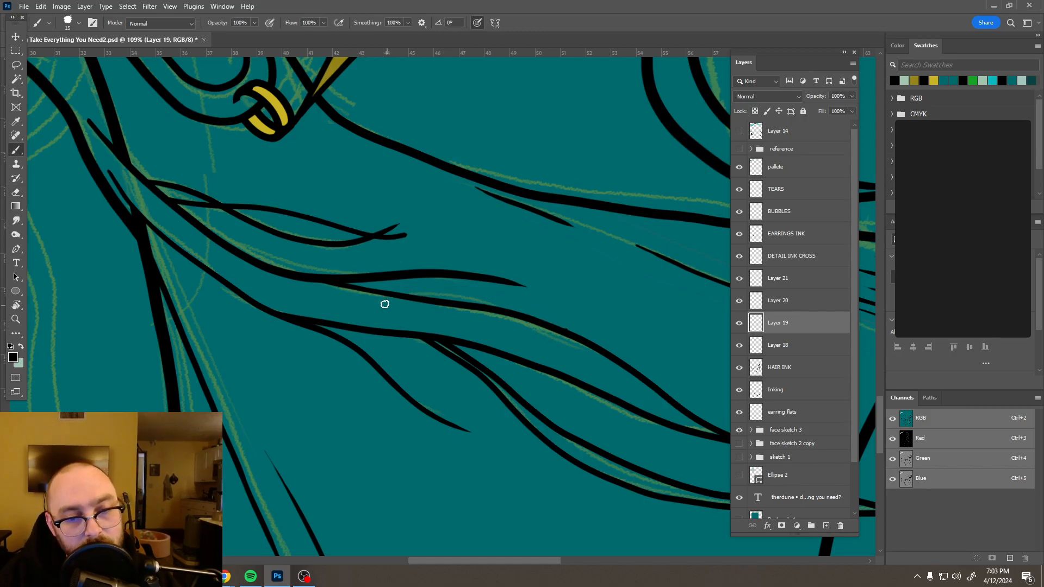
mouse_move(374, 305)
left_mouse_down()
mouse_move(446, 290)
mouse_move(519, 321)
left_mouse_up()
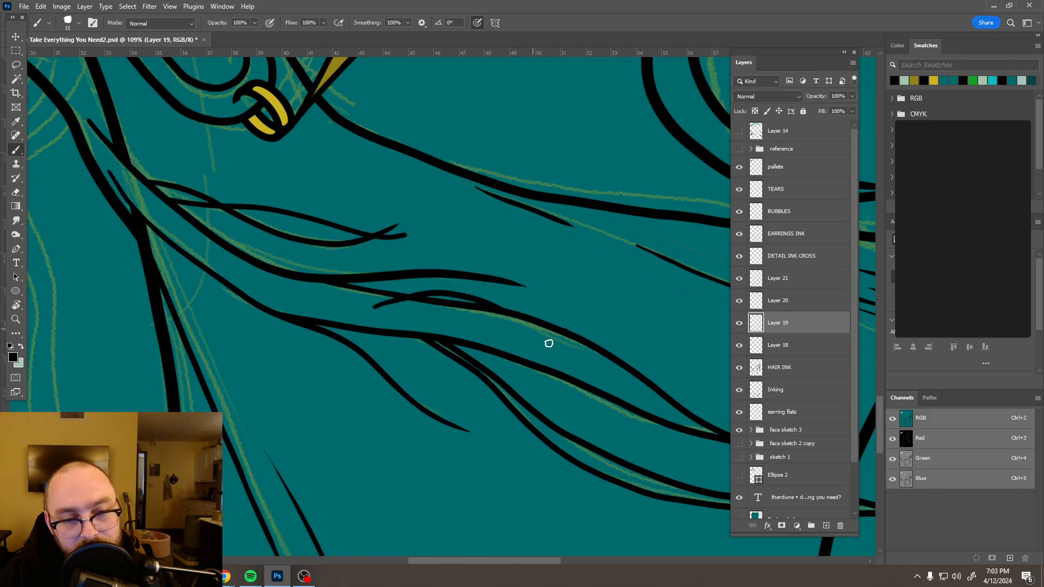
key("ctrl+z")
mouse_move(380, 310)
left_mouse_down()
mouse_move(429, 292)
mouse_move(483, 298)
mouse_move(517, 317)
mouse_move(559, 366)
left_mouse_up()
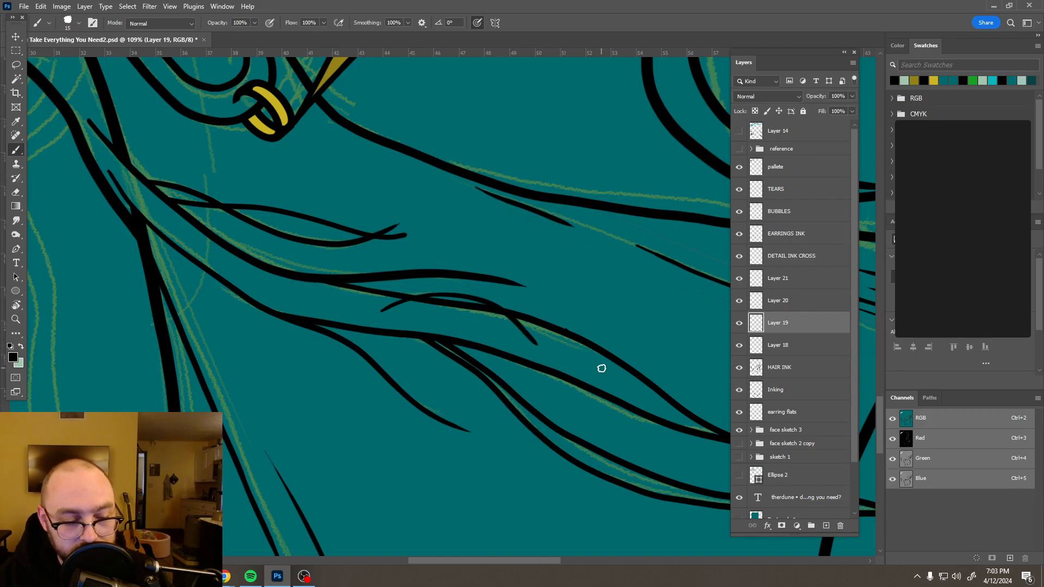
- Erase both overhanging ends of the new arching strand below the neck strand and swap the foreground and background colors
key("e")
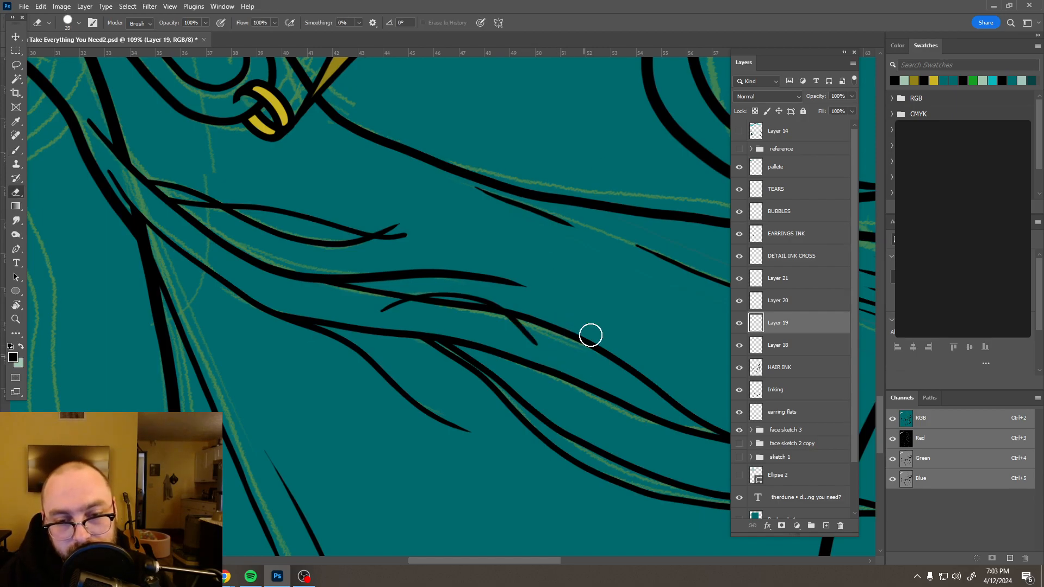
left_click_drag(408, 307, 381, 312)
left_click_drag(503, 333, 519, 324)
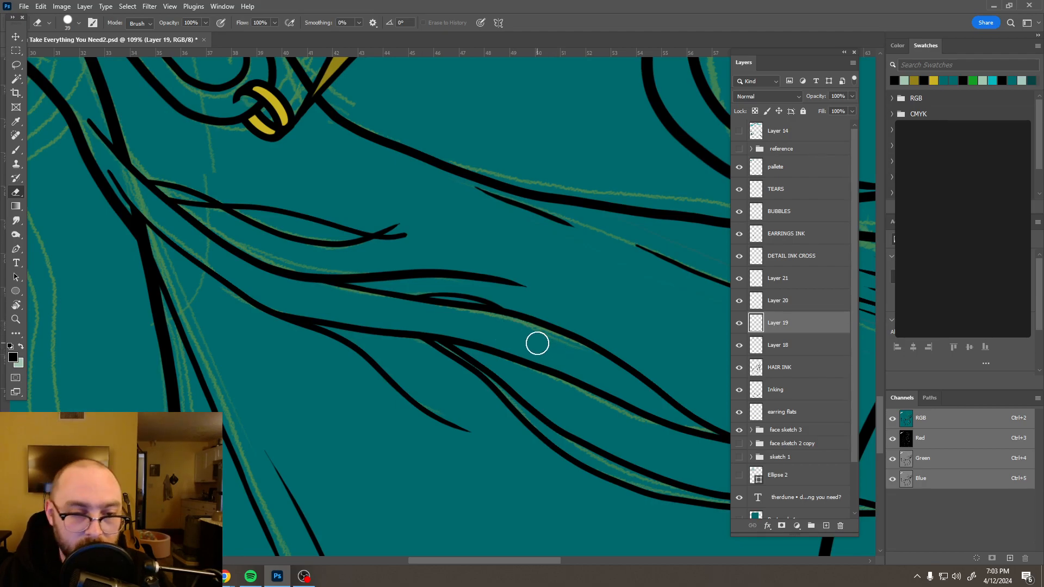
key("x")
scroll(538, 335, "down", 1)
scroll(537, 335, "down", 8)
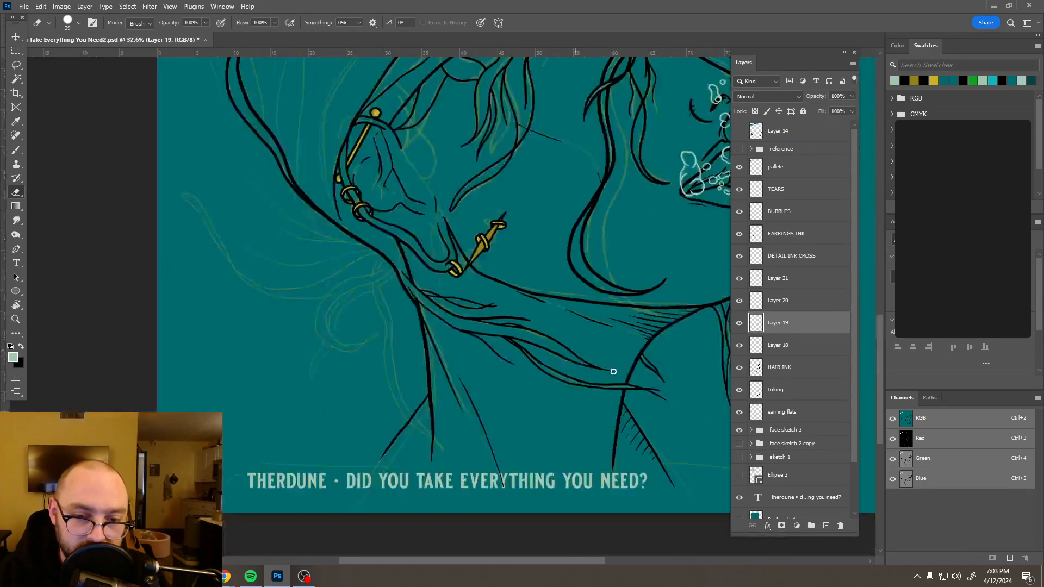
- Hide the face sketch 3 group so only the inked artwork is displayed
scroll(589, 340, "up", 2)
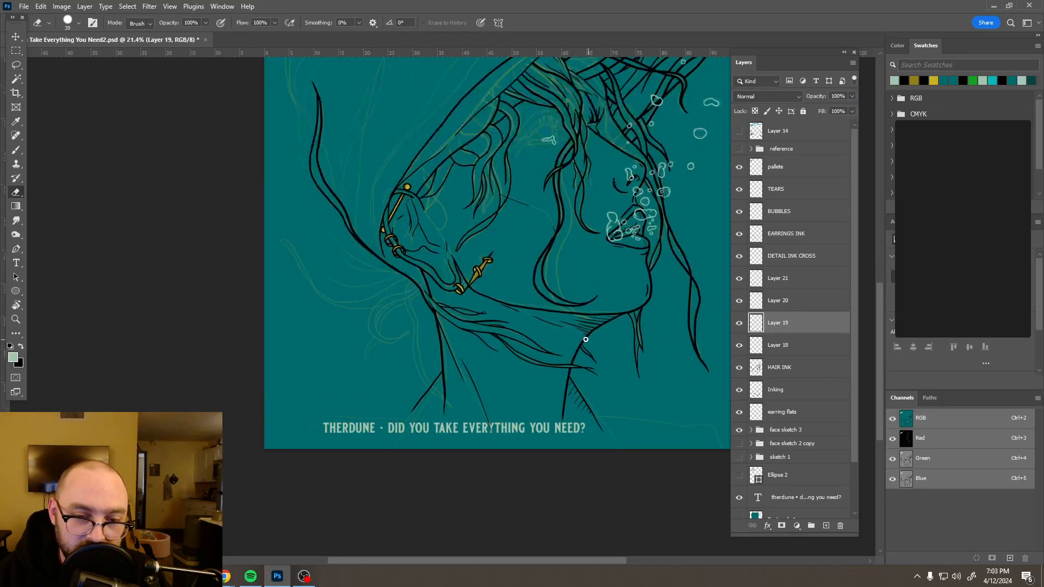
left_click_drag(534, 369, 531, 373)
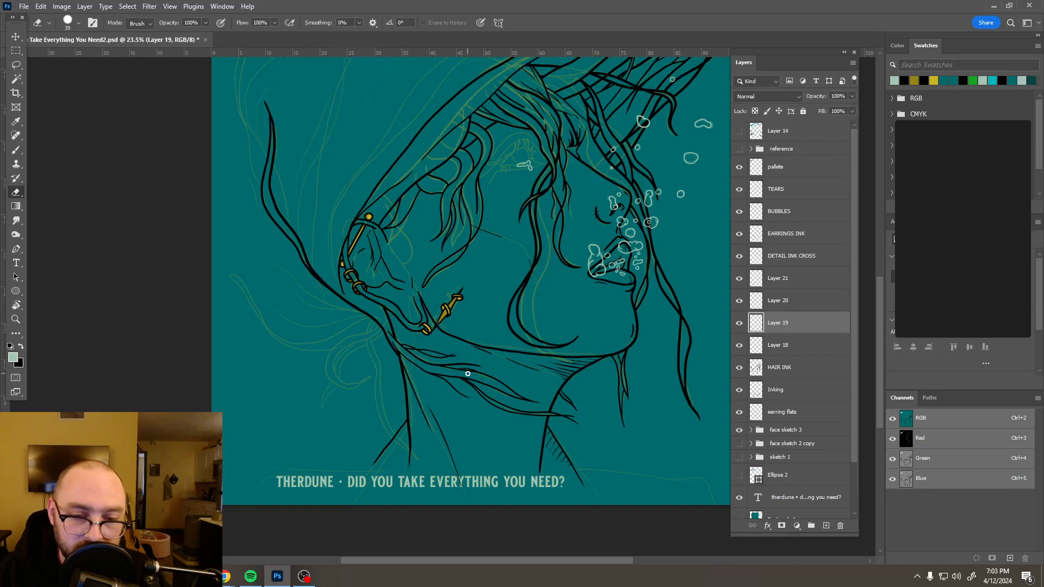
scroll(475, 368, "down", 1)
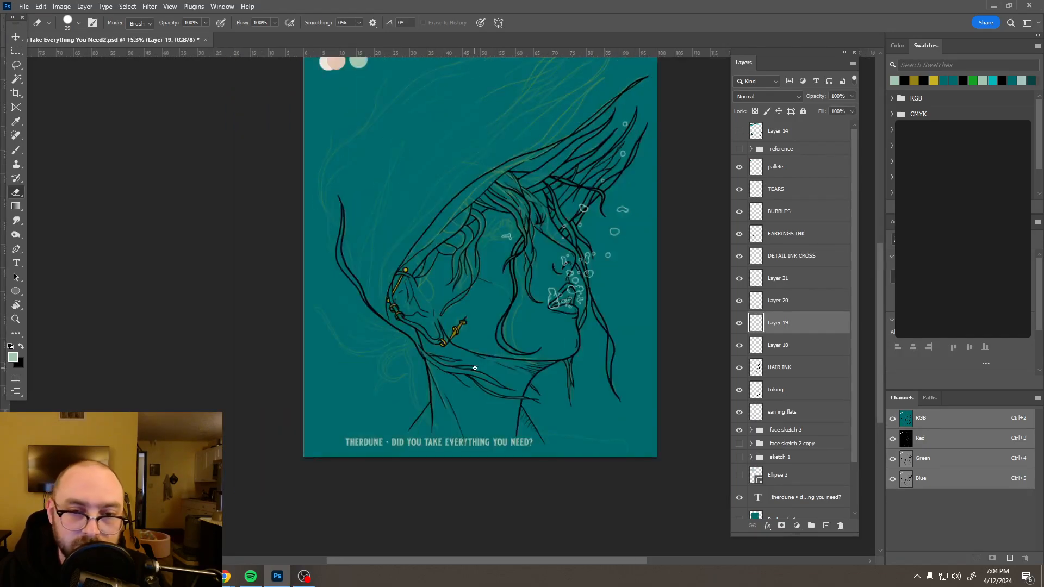
left_click(740, 430)
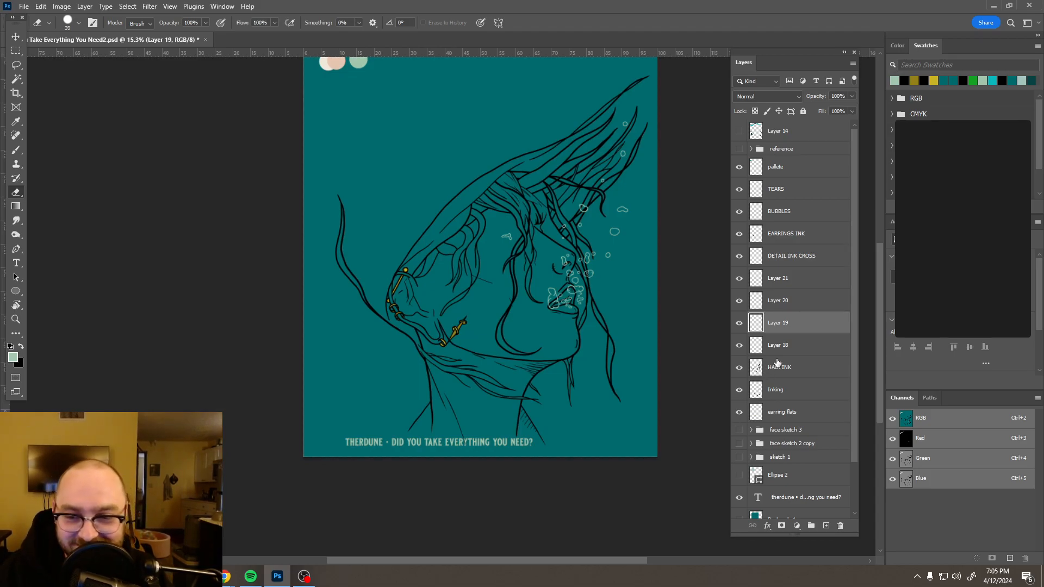
- Move the HAIR INK layer above Layer 21 and merge it with Layers 18 to 21
mouse_move(746, 348)
left_mouse_down()
mouse_move(744, 282)
mouse_move(741, 348)
left_mouse_up()
left_click_drag(793, 371, 793, 279)
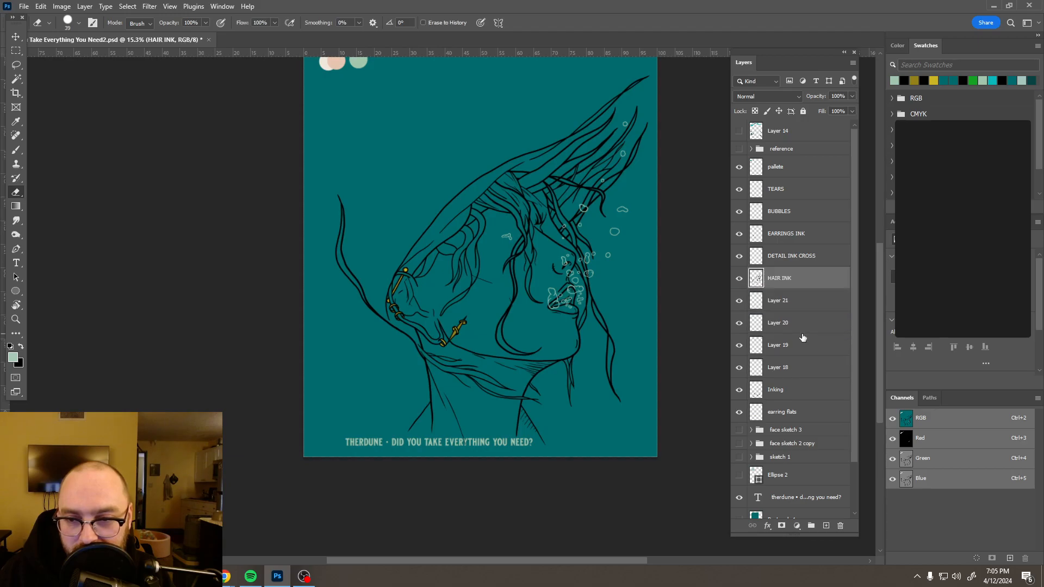
left_click(797, 367, "shift")
right_click(798, 367)
left_click(826, 188)
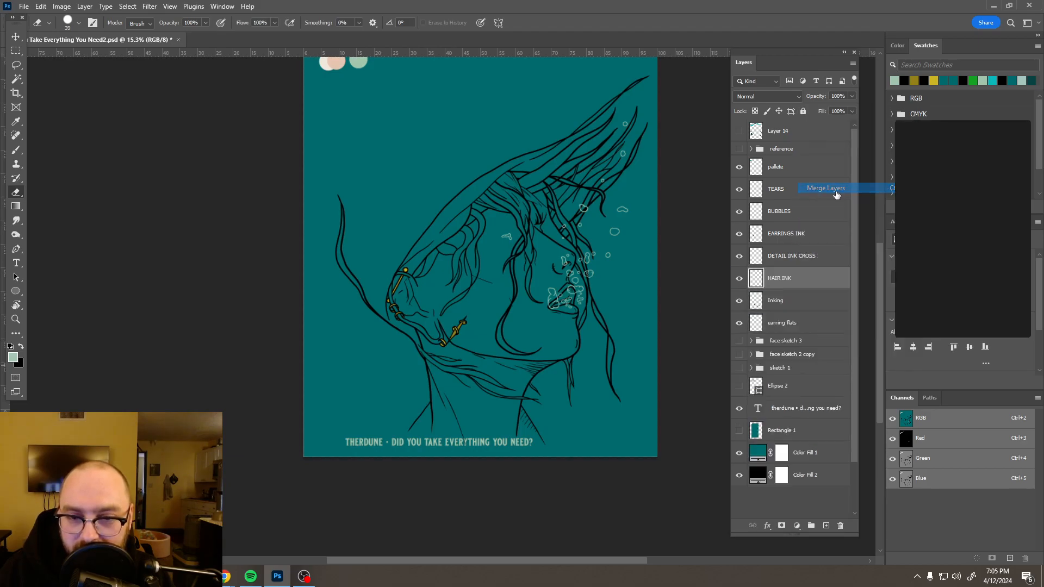
scroll(515, 303, "down", 5)
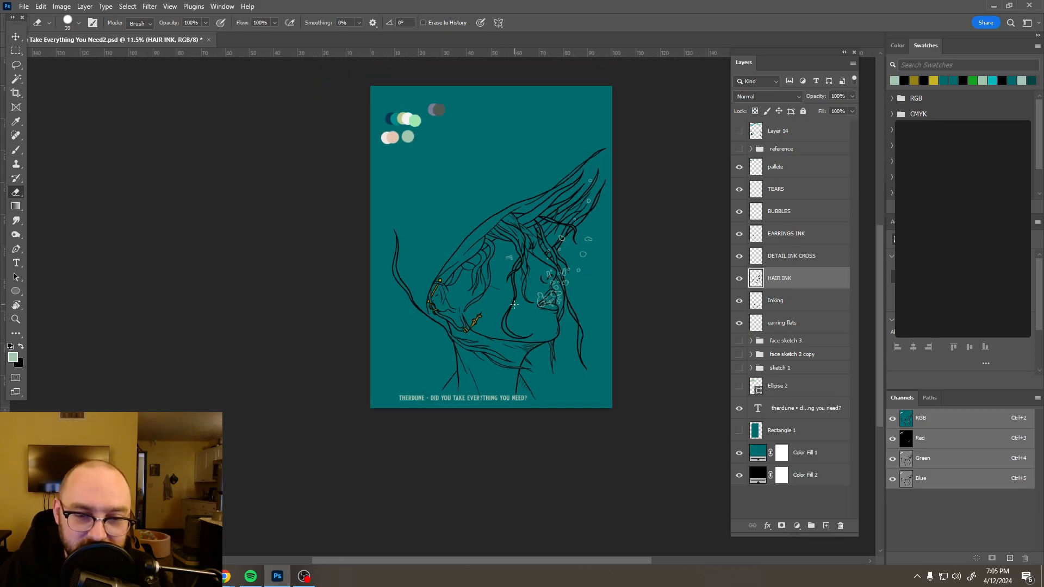
scroll(514, 303, "up", 4)
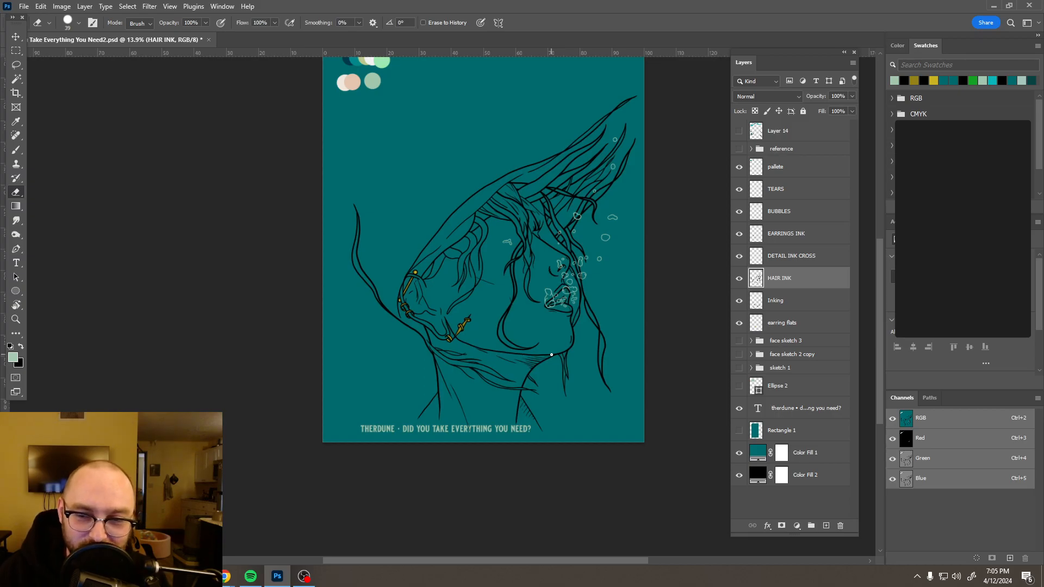
- Find the layer holding the thin cheek line and, on DETAIL INK CROSS, erase the part crossing between the hair strands
left_click(740, 301)
left_click(740, 300)
left_click(740, 257)
left_click(740, 256)
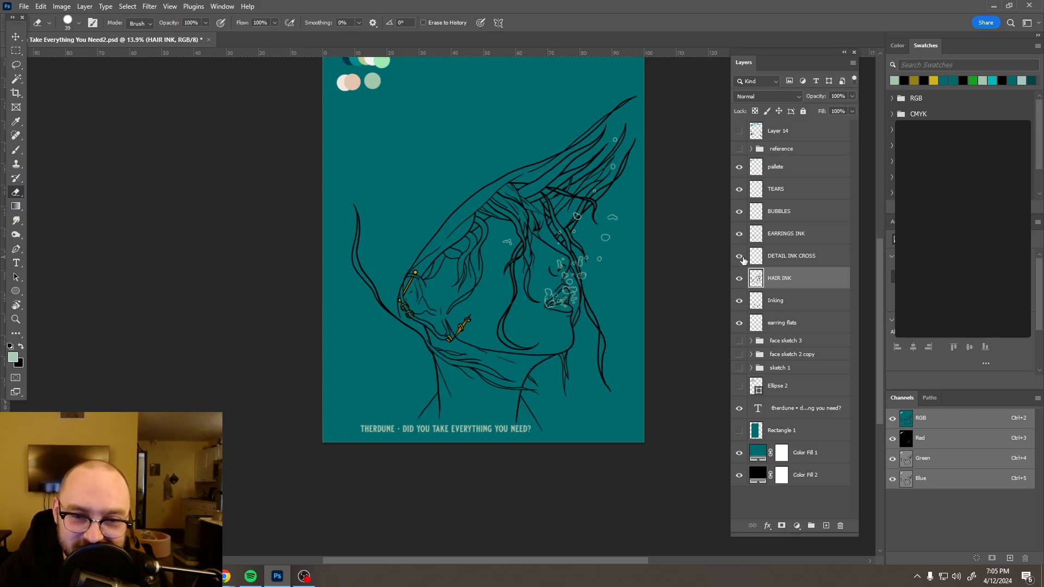
left_click(800, 263)
scroll(504, 279, "up", 5)
scroll(510, 286, "up", 6)
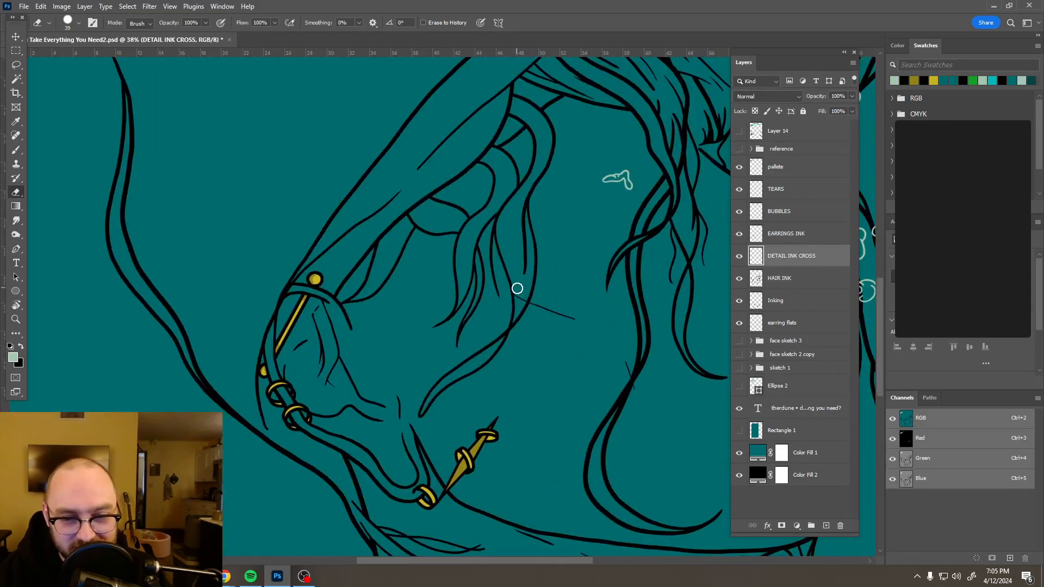
scroll(564, 350, "up", 2)
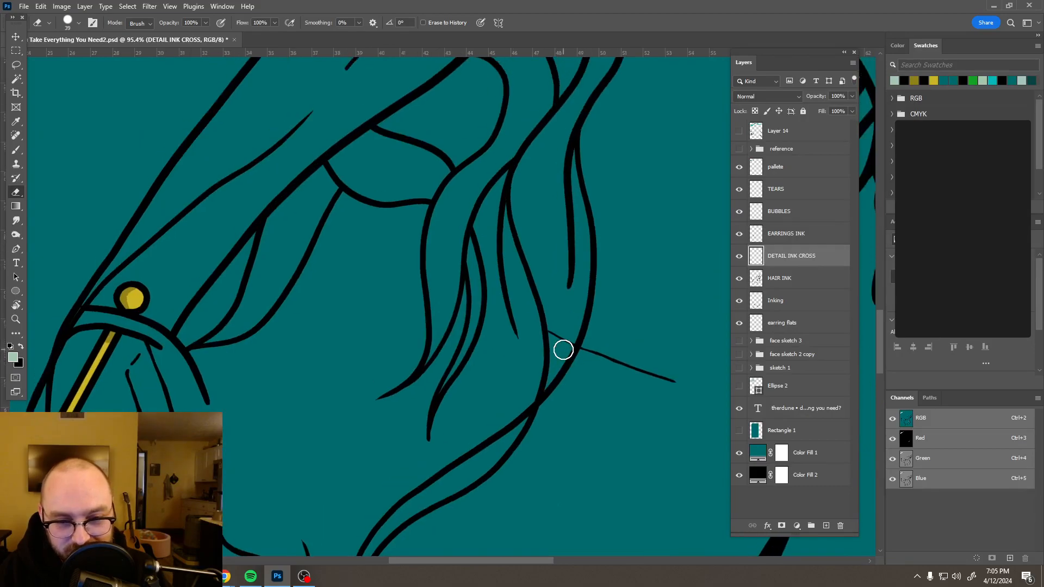
left_click_drag(553, 372, 566, 380)
scroll(576, 375, "down", 5)
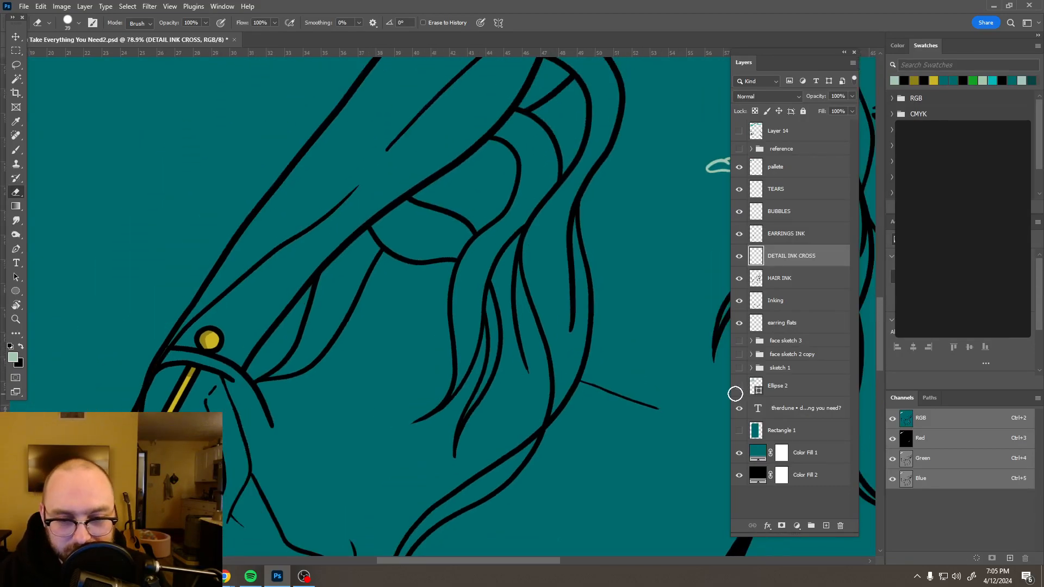
scroll(639, 387, "down", 4)
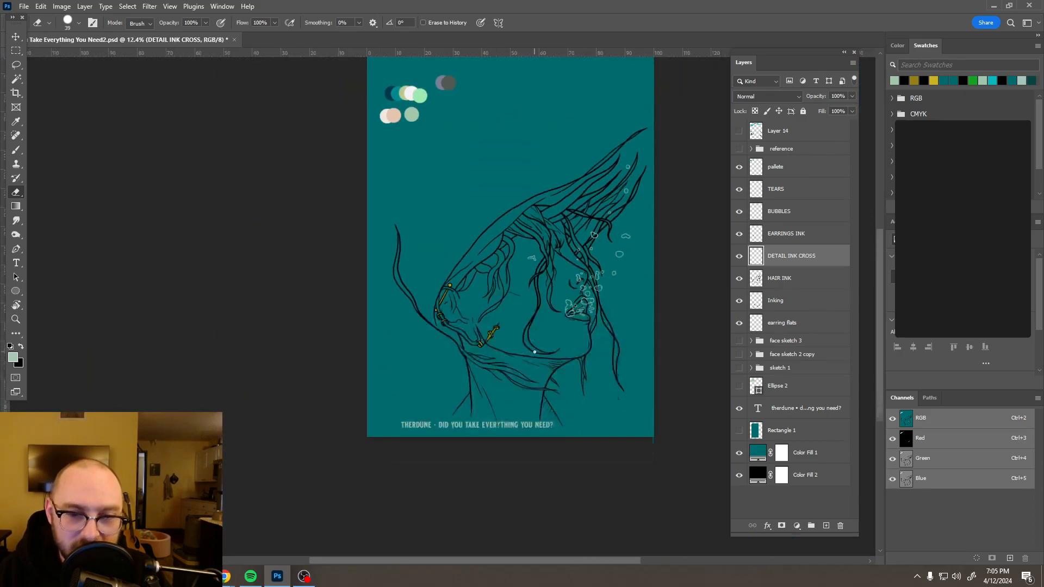
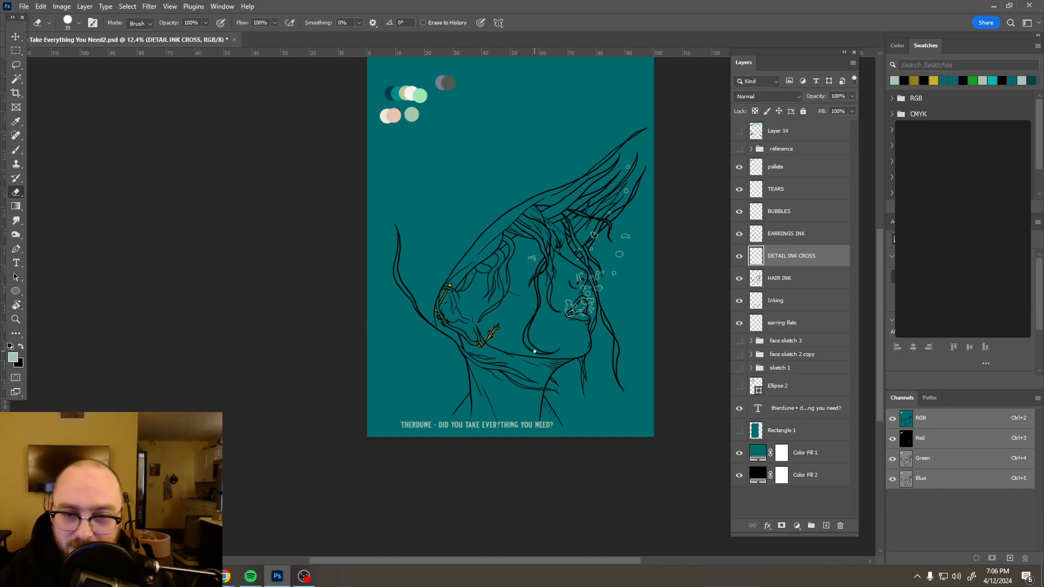
- Compare the artwork against Rectangle 1 in place of the Color Fill 1 background, and restore the full teal background
left_click(740, 453)
left_click(739, 431)
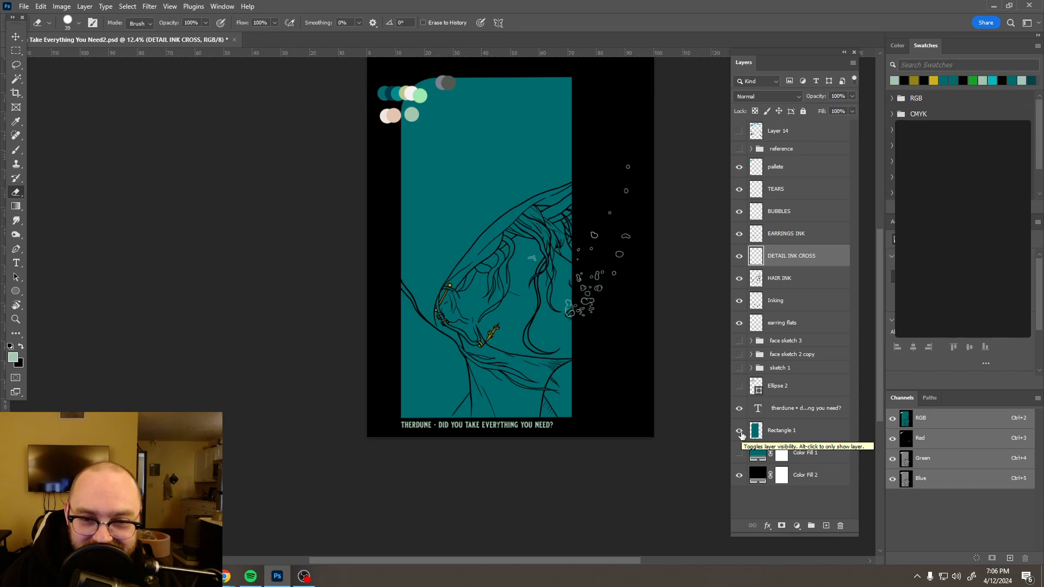
left_click(739, 430)
left_click(739, 453)
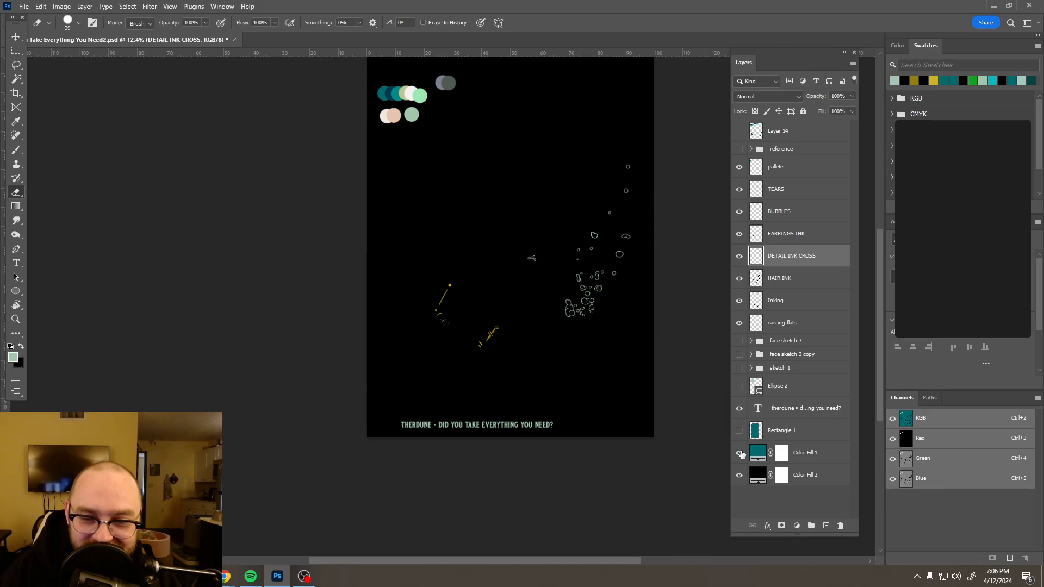
left_click(739, 453)
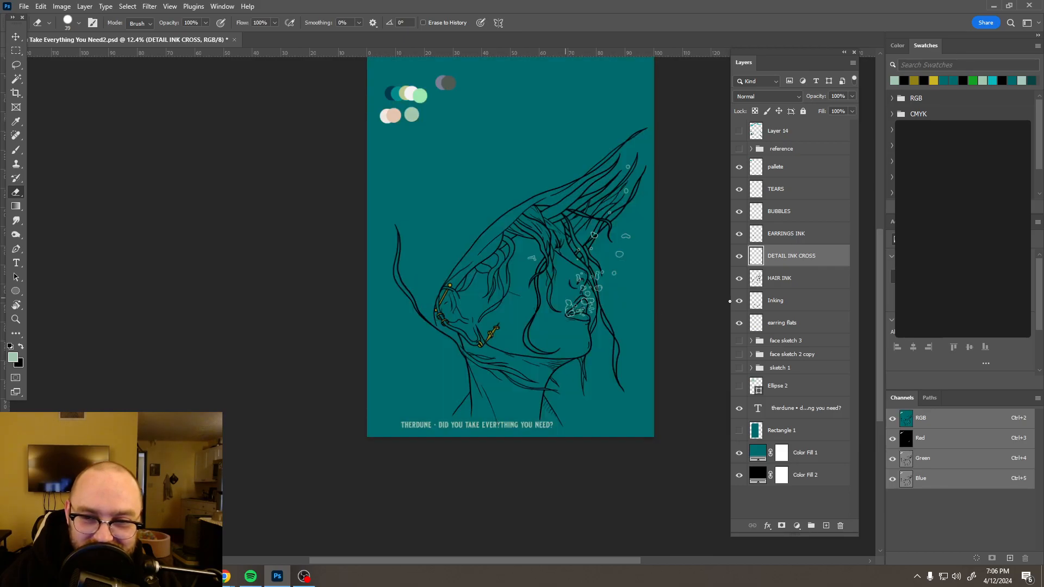
- Show the face sketch 3 group and add a new layer directly above HAIR INK
left_click(790, 280)
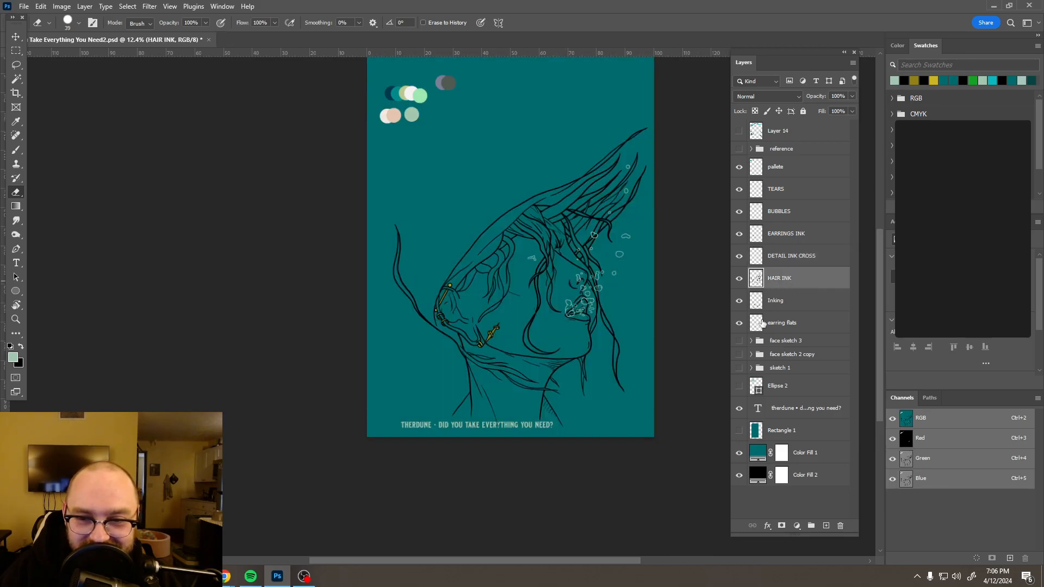
left_click(739, 341)
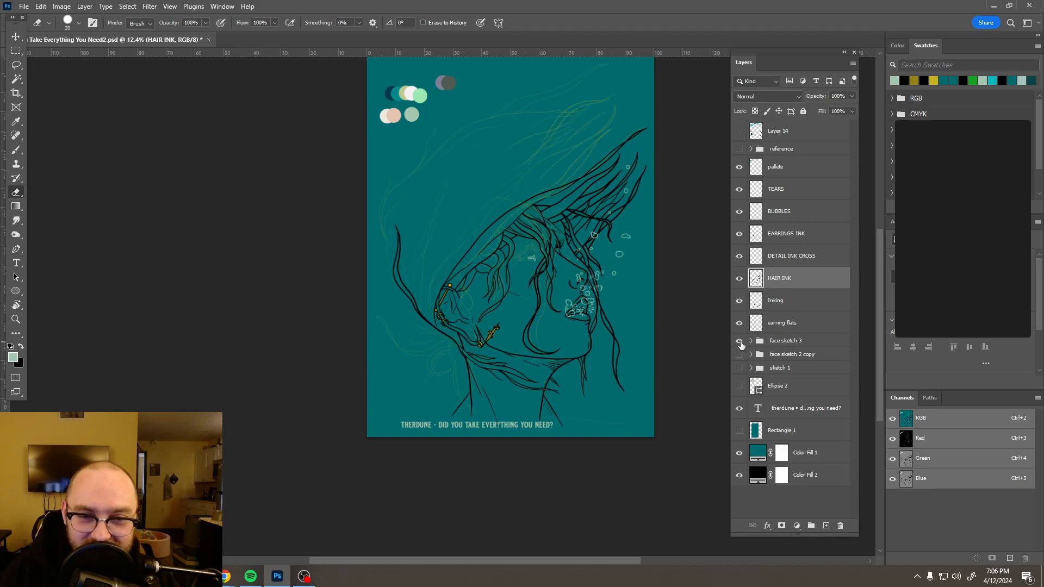
scroll(524, 188, "up", 3)
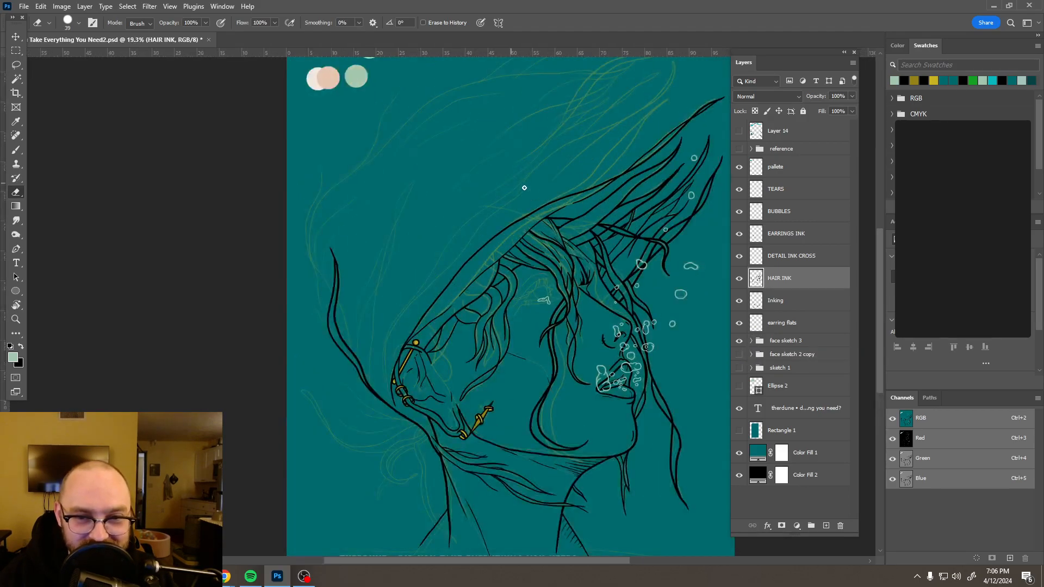
scroll(615, 177, "up", 2)
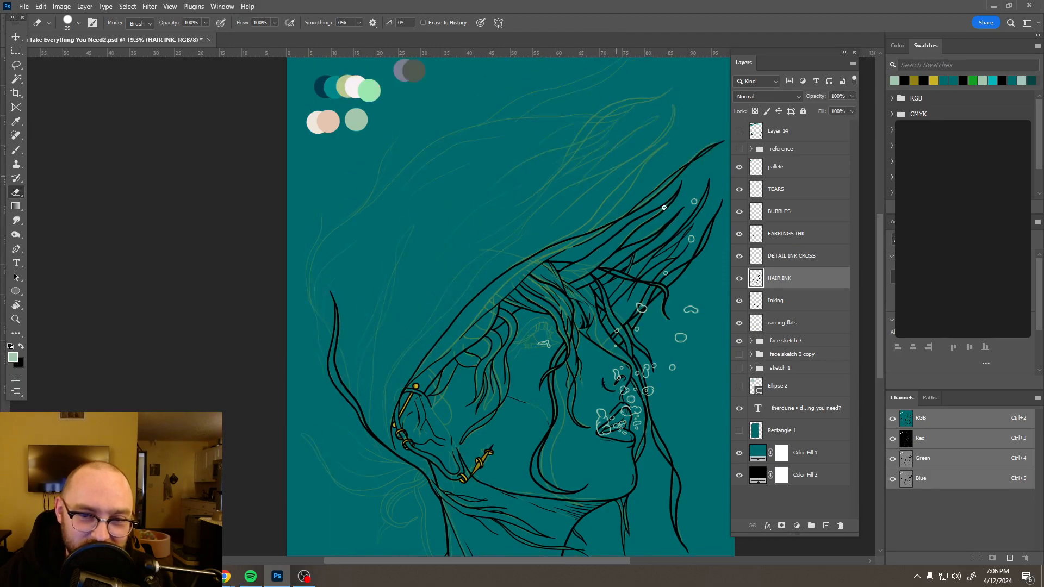
scroll(664, 207, "up", 4)
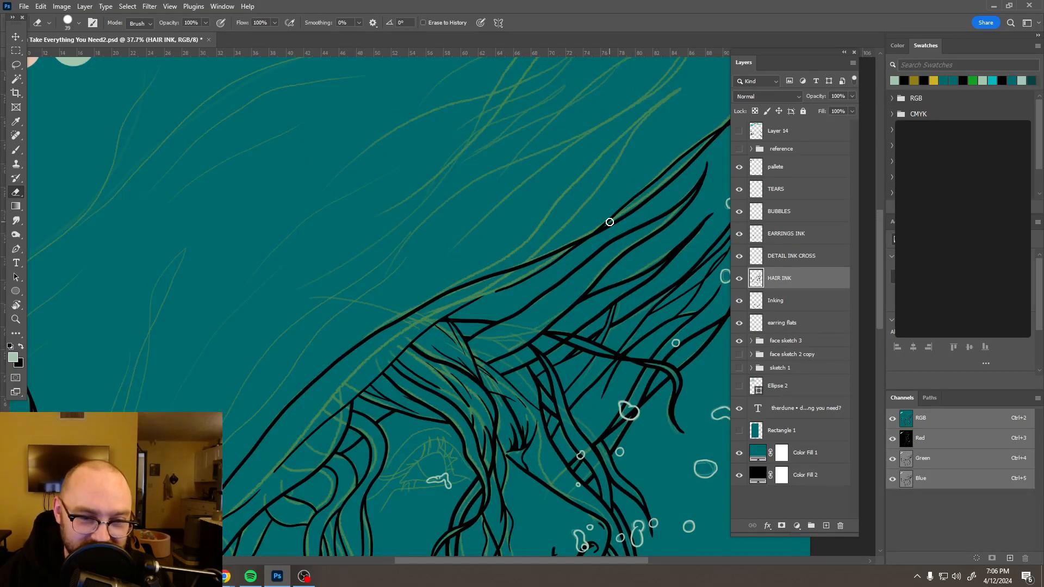
scroll(610, 221, "down", 2)
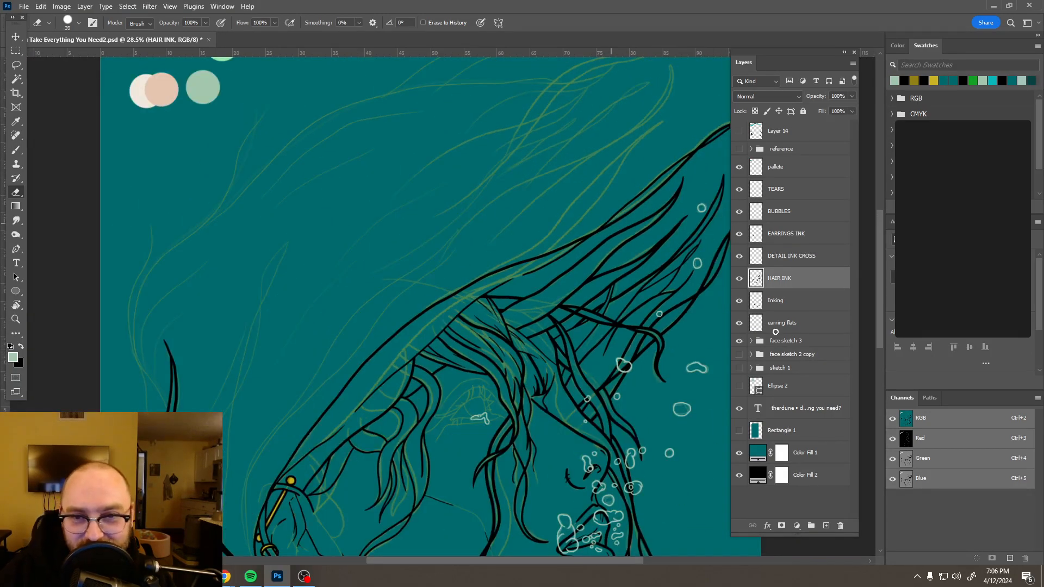
left_click(825, 526)
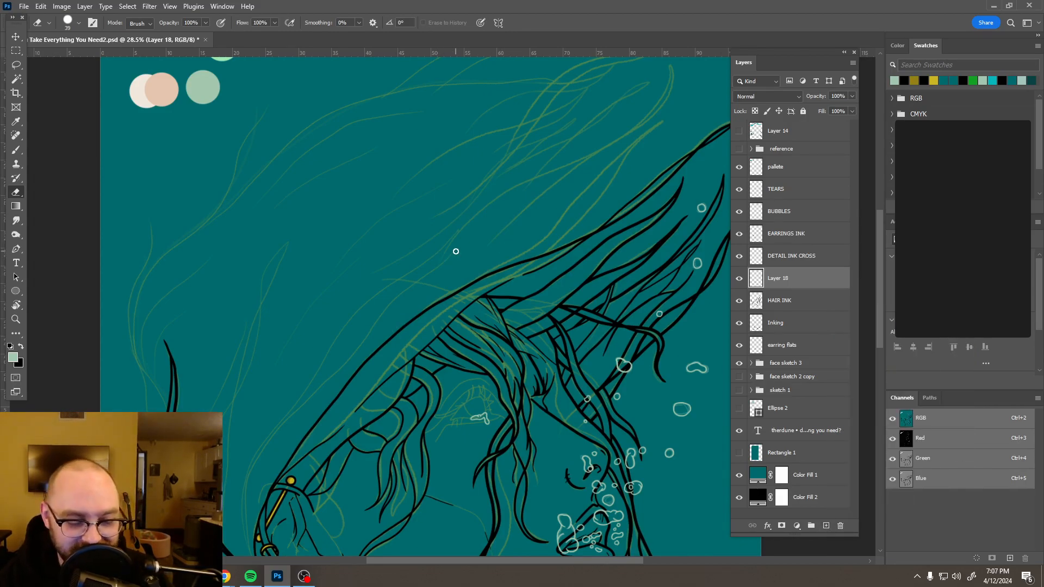
- Using a size 20 inking brush with black as the foreground color, ink a strand line rising along the crown of the hair
key("b")
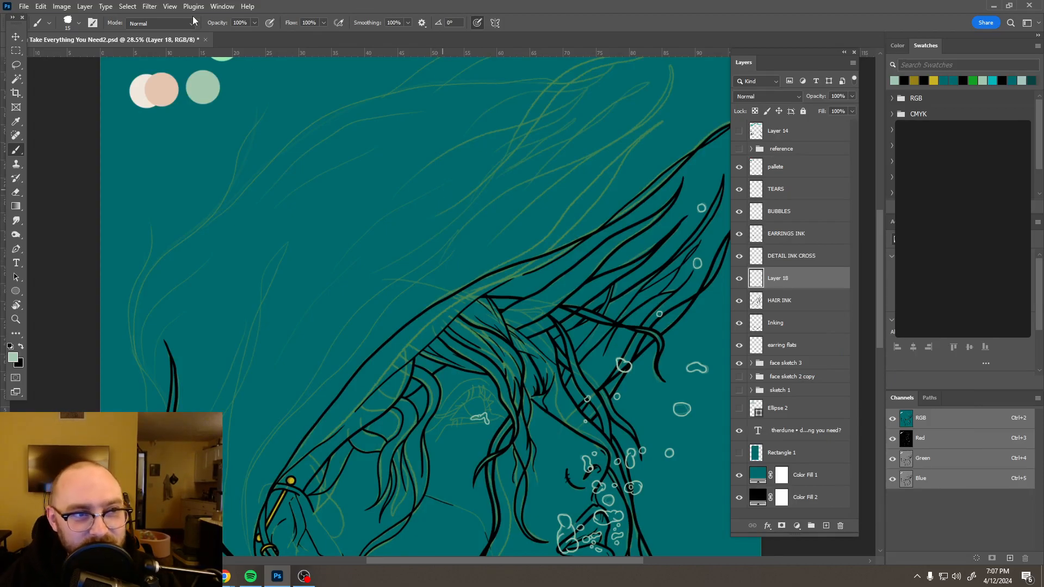
left_click(80, 23)
left_click(258, 171)
left_click(199, 168)
left_click(604, 4)
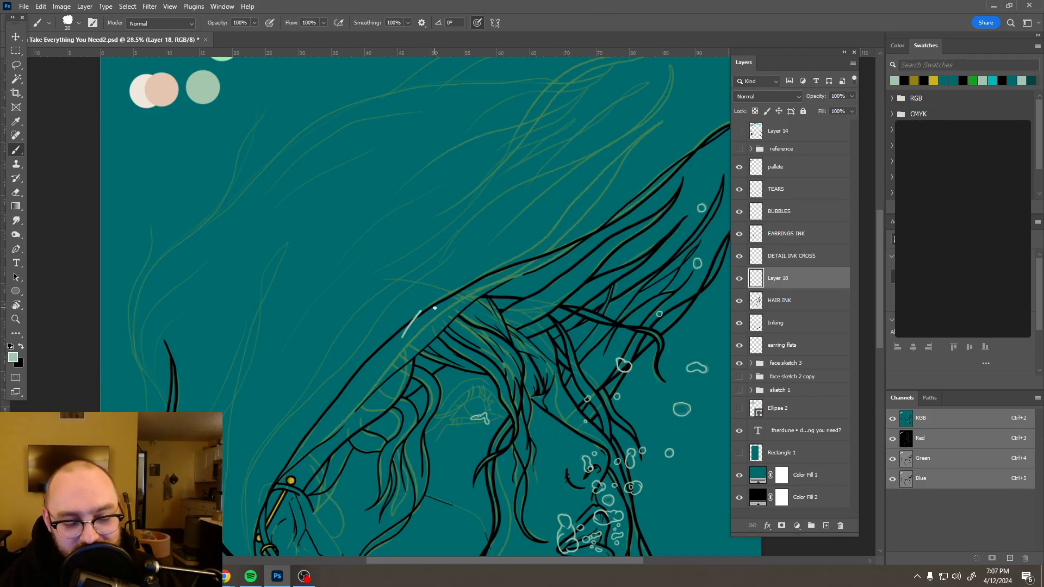
left_click(21, 347)
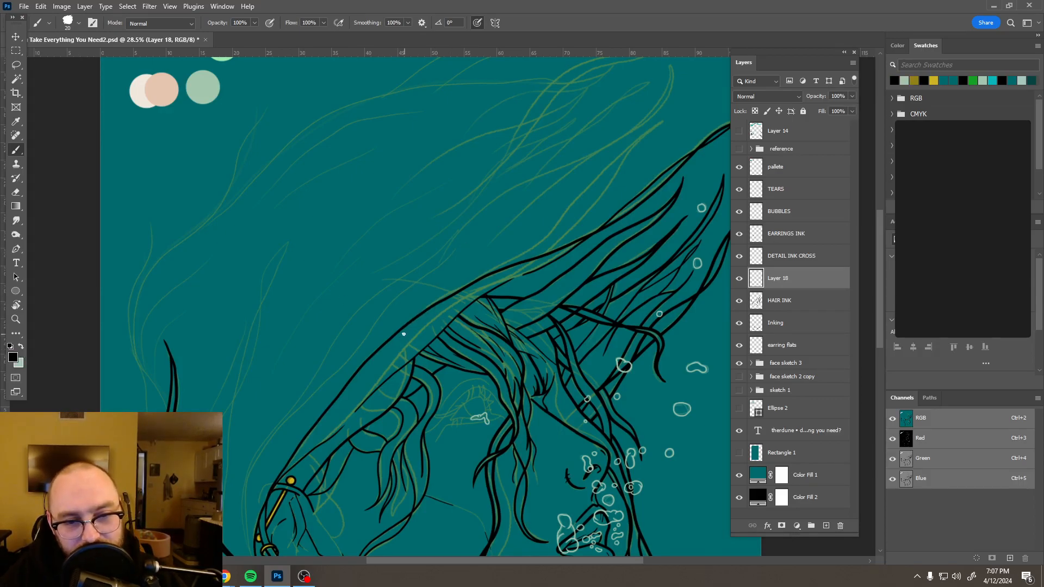
mouse_move(411, 325)
left_mouse_down()
mouse_move(435, 299)
mouse_move(560, 232)
left_mouse_up()
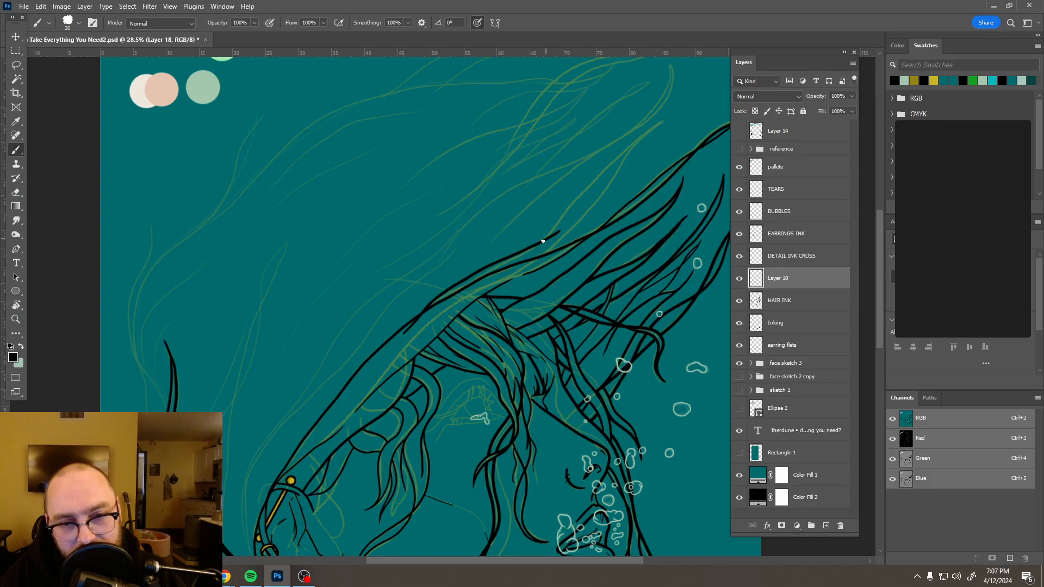
- Try to ink the two sides of a swept-back strand from the crown line up to a pointed tip, following the sketch
left_click_drag(546, 236, 558, 223)
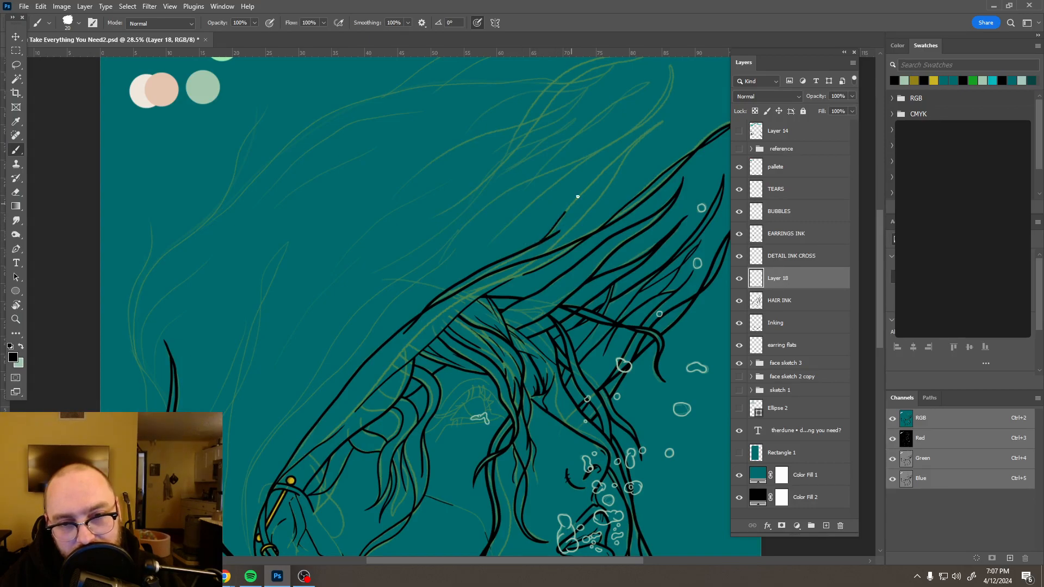
mouse_move(613, 160)
left_mouse_down()
mouse_move(655, 121)
mouse_move(682, 114)
left_mouse_up()
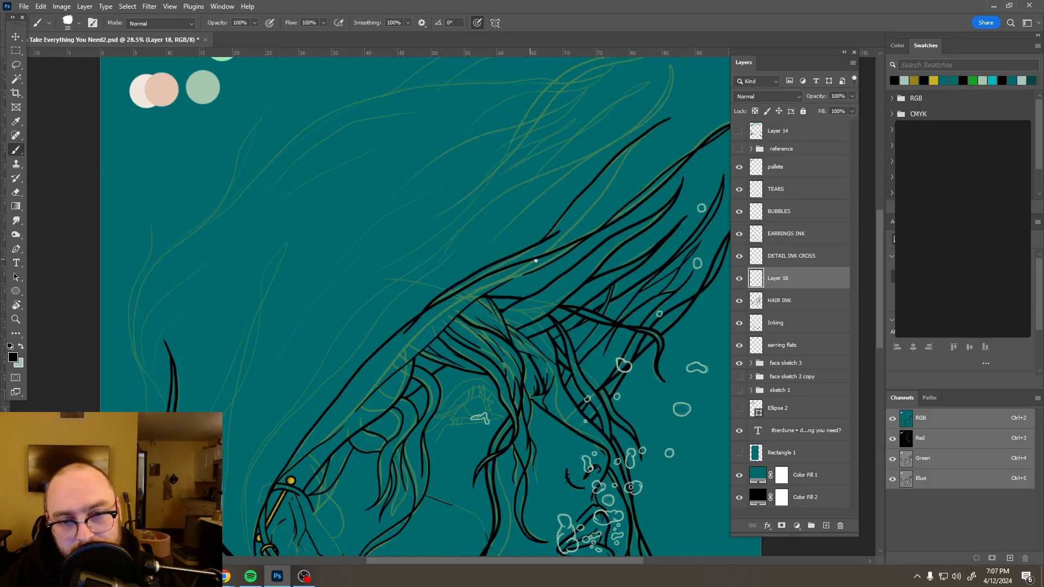
left_click_drag(563, 243, 672, 116)
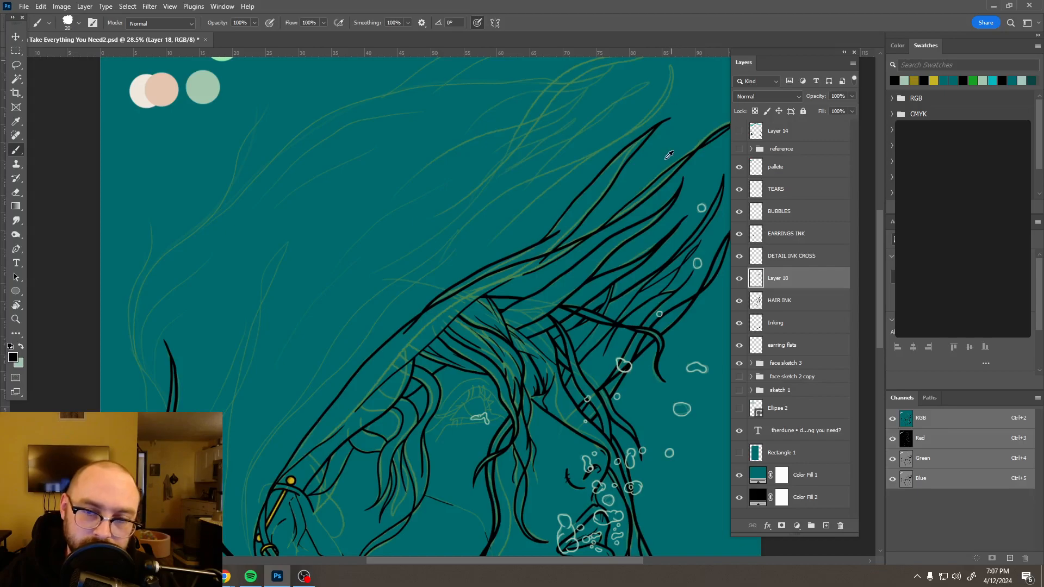
- On Layer 18, ink a swept-back strand line from the crown along the sketch, curving out to a tip above the existing hair
scroll(681, 219, "down", 4)
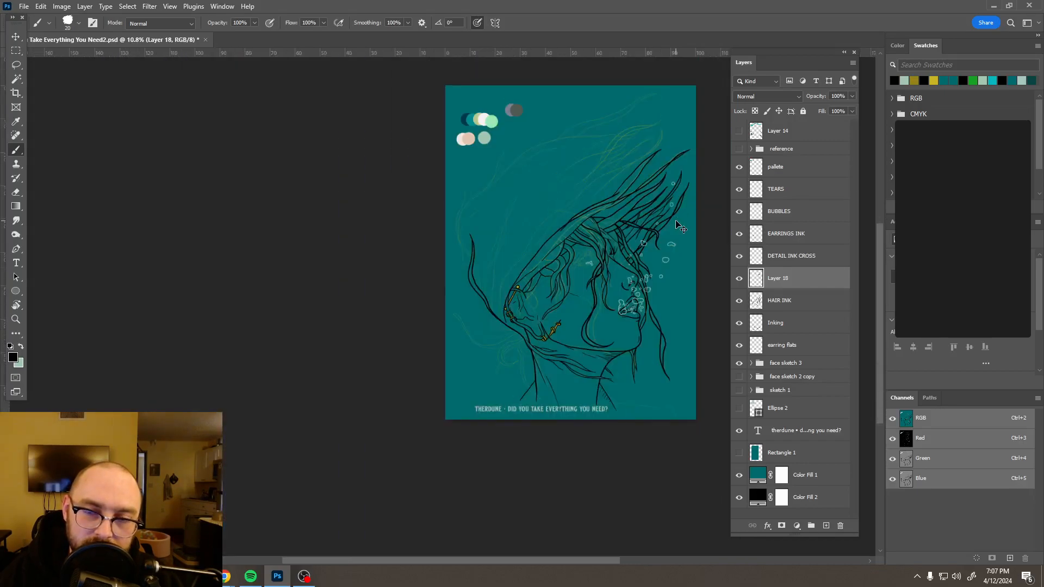
scroll(656, 158, "up", 4)
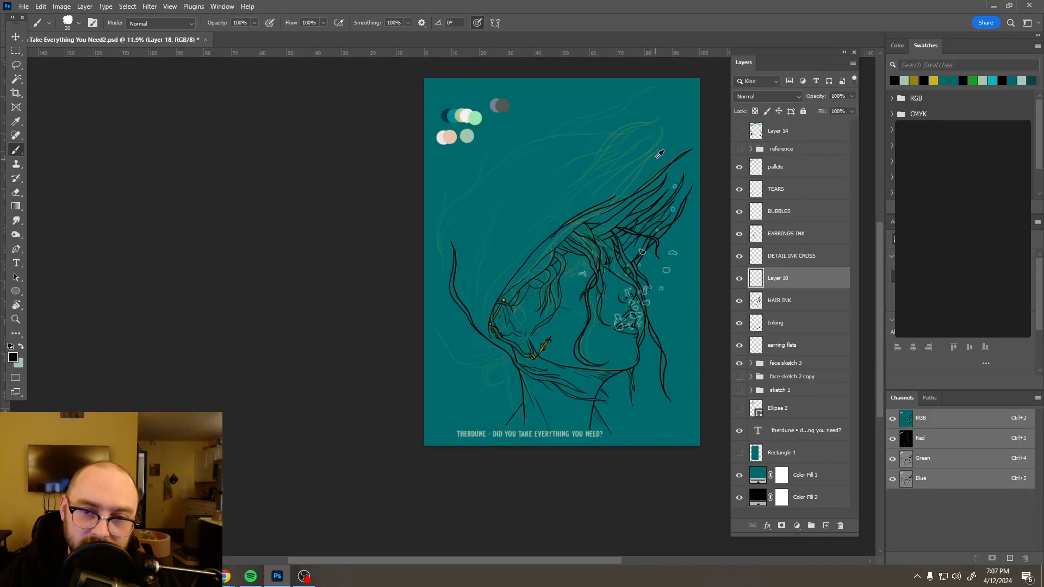
scroll(636, 174, "up", 1)
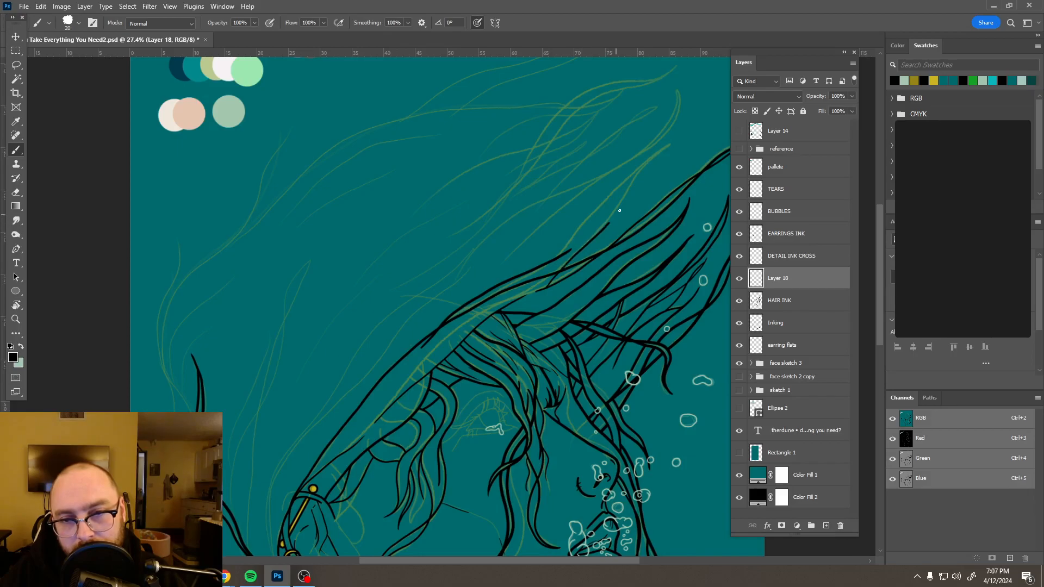
left_click_drag(667, 160, 676, 156)
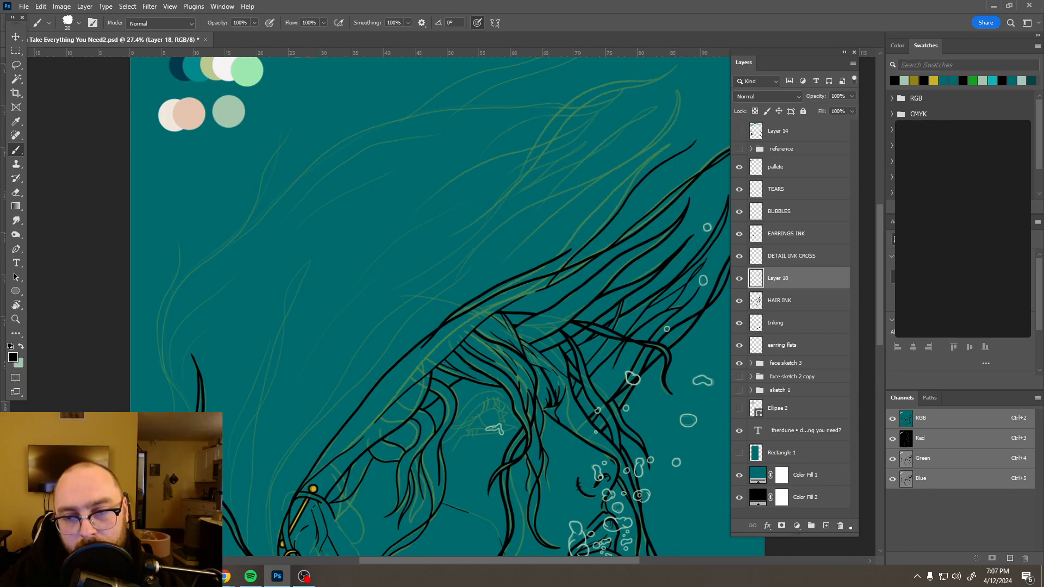
- Add another layer above Layer 18, try a second line along the upper side of the new strand, and undo the last stroke
key("ctrl+shift+alt+n")
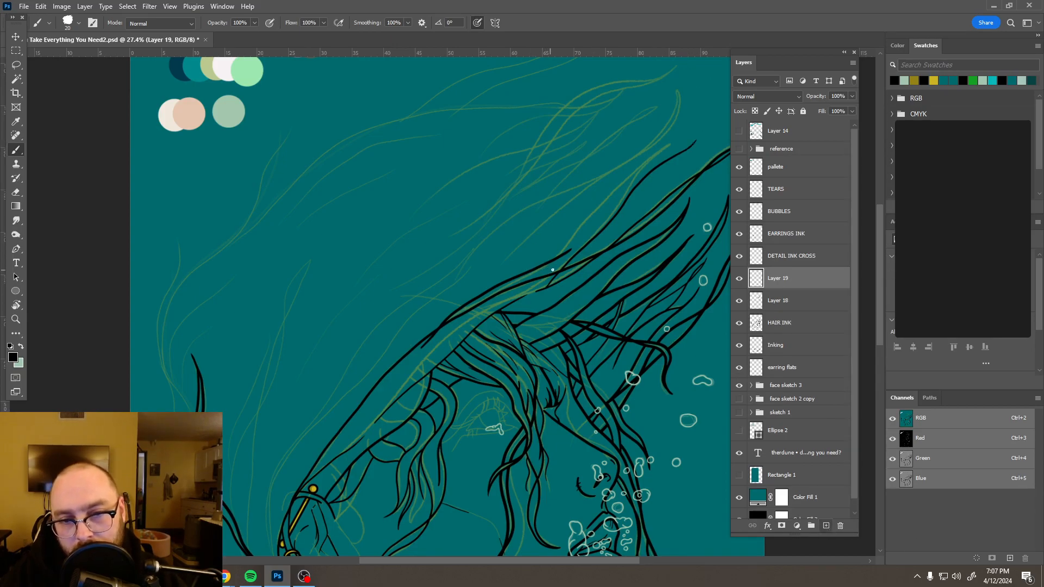
left_click_drag(579, 227, 651, 160)
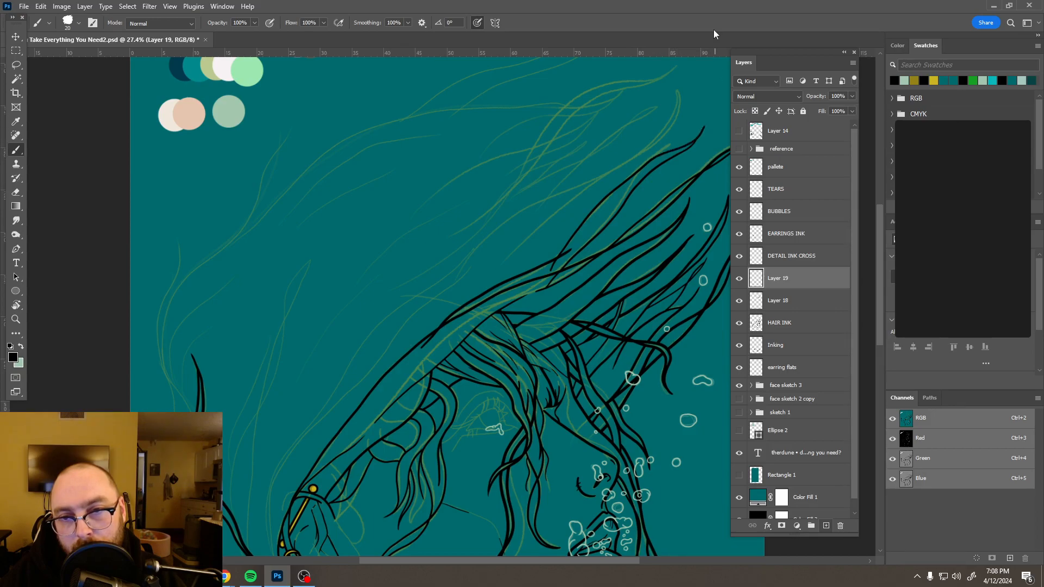
key("ctrl+z")
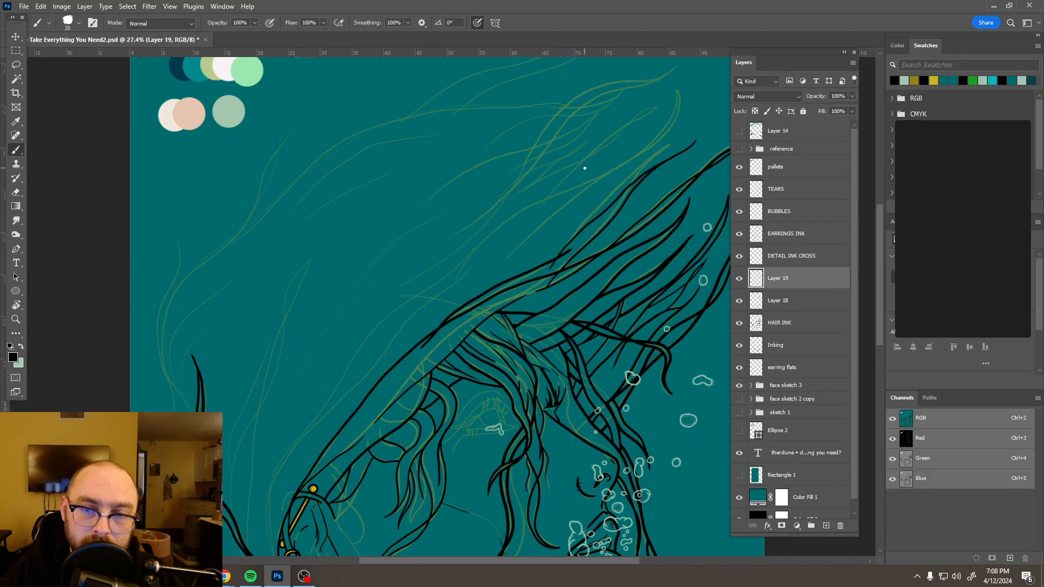
- Erase the overhanging lower end of the new strand line at the crown on Layer 18
key("e")
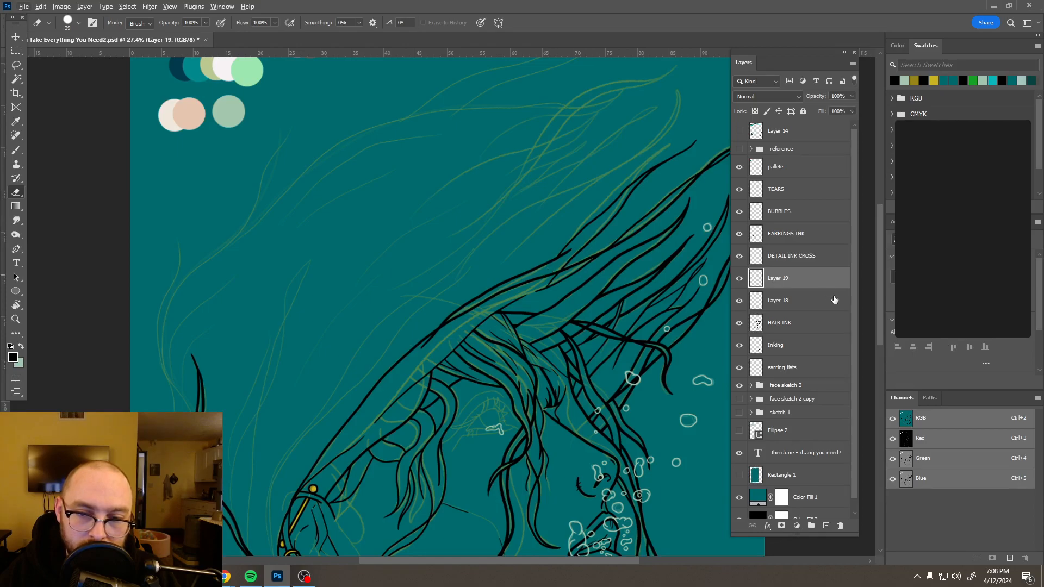
key("alt+bracketleft")
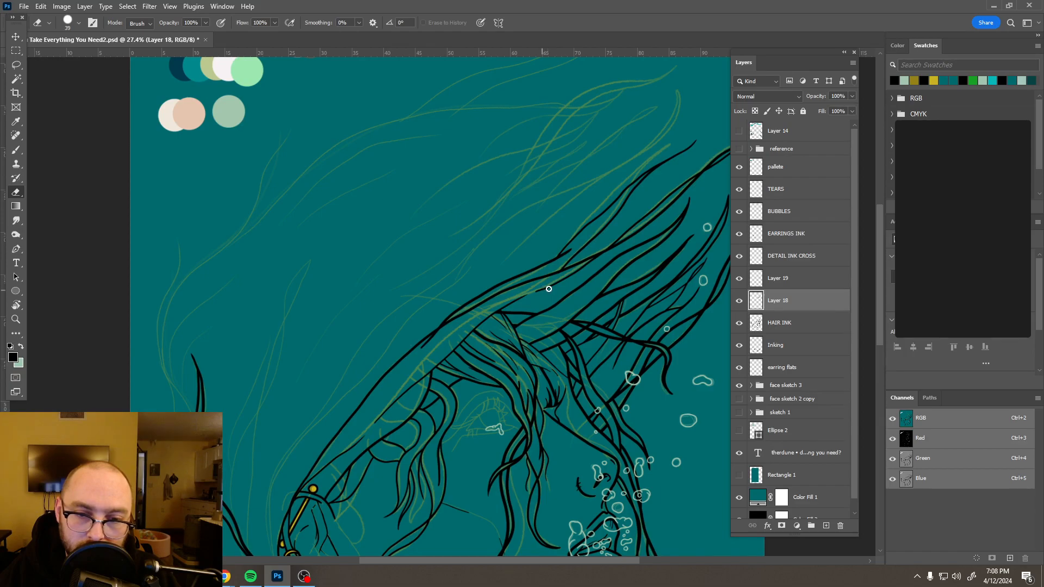
scroll(592, 287, "down", 1)
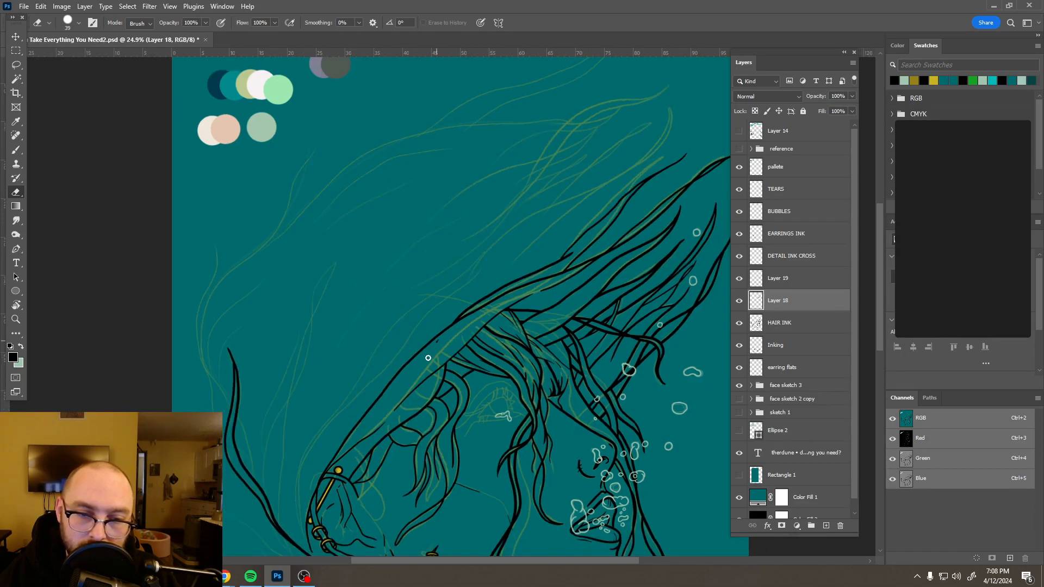
- Move Layers 18 and 19 together between Color Fill 1 and Color Fill 2 so the fill covers the new strands
scroll(564, 310, "down", 5)
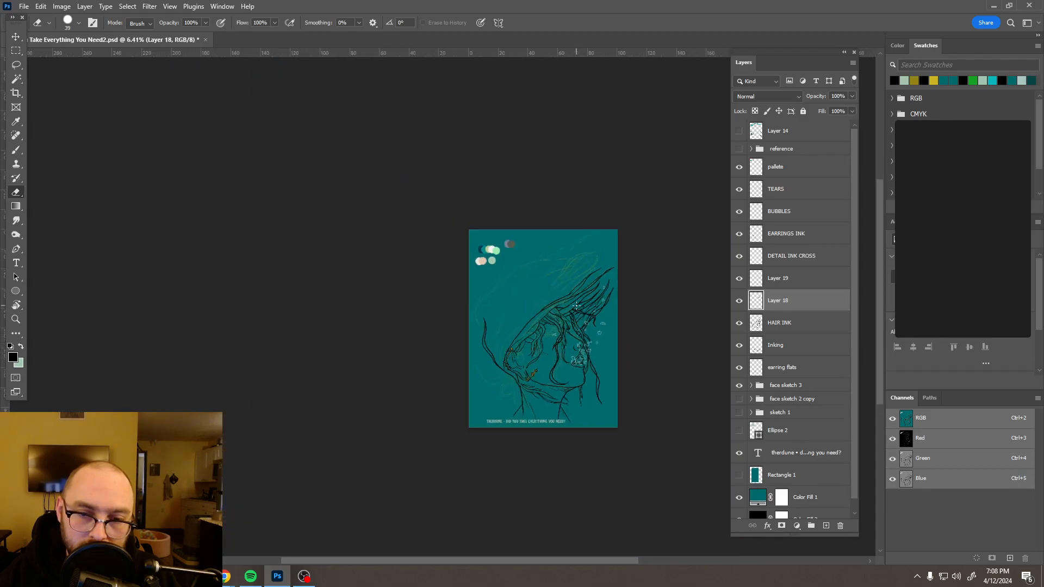
scroll(565, 289, "up", 4)
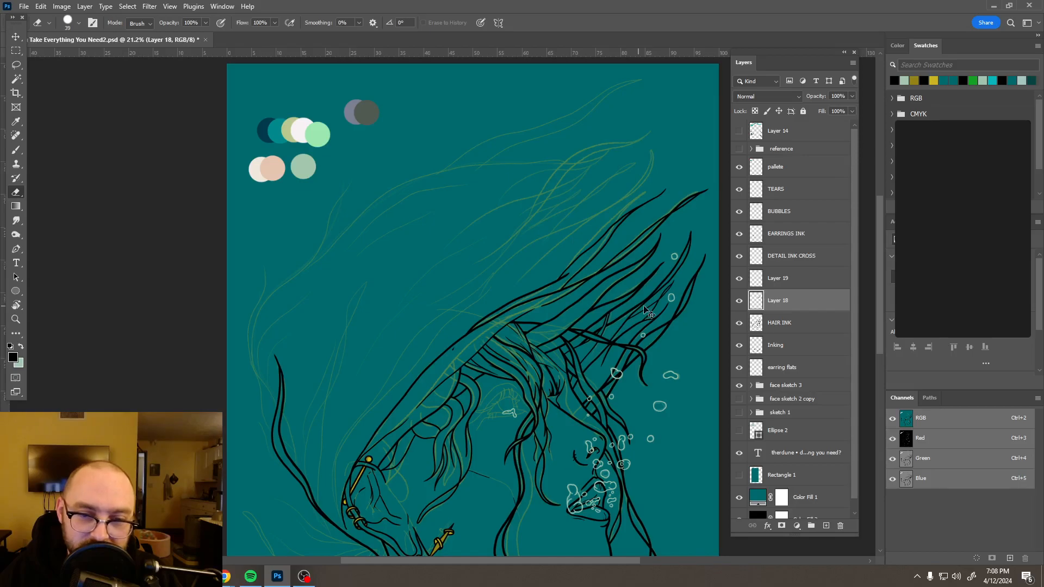
left_click(802, 288, "shift")
left_click_drag(802, 287, 803, 507)
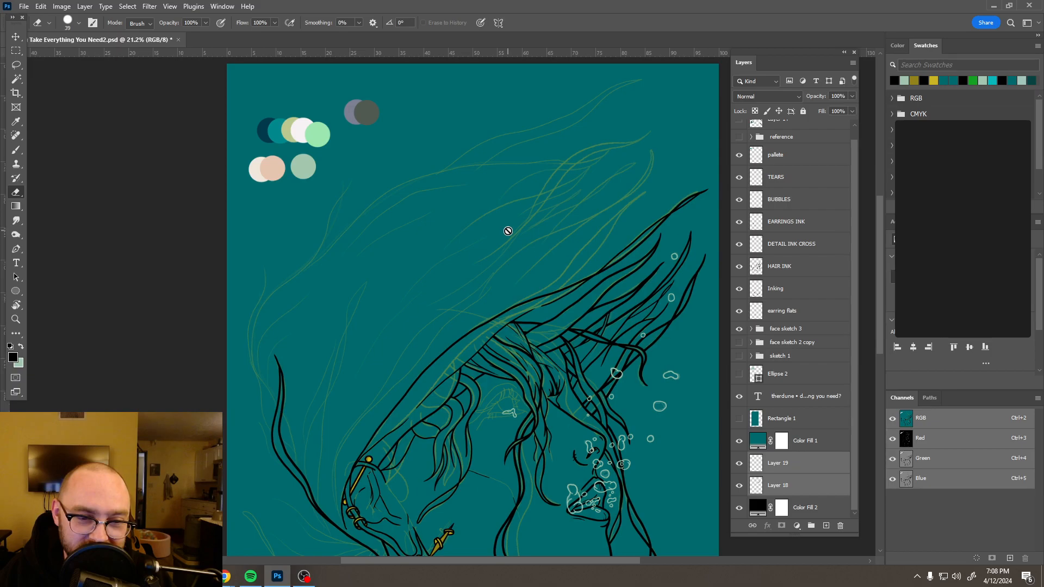
- Add a new layer directly above HAIR INK for inking more strands behind the ear
scroll(508, 231, "left", 2)
scroll(517, 212, "down", 3)
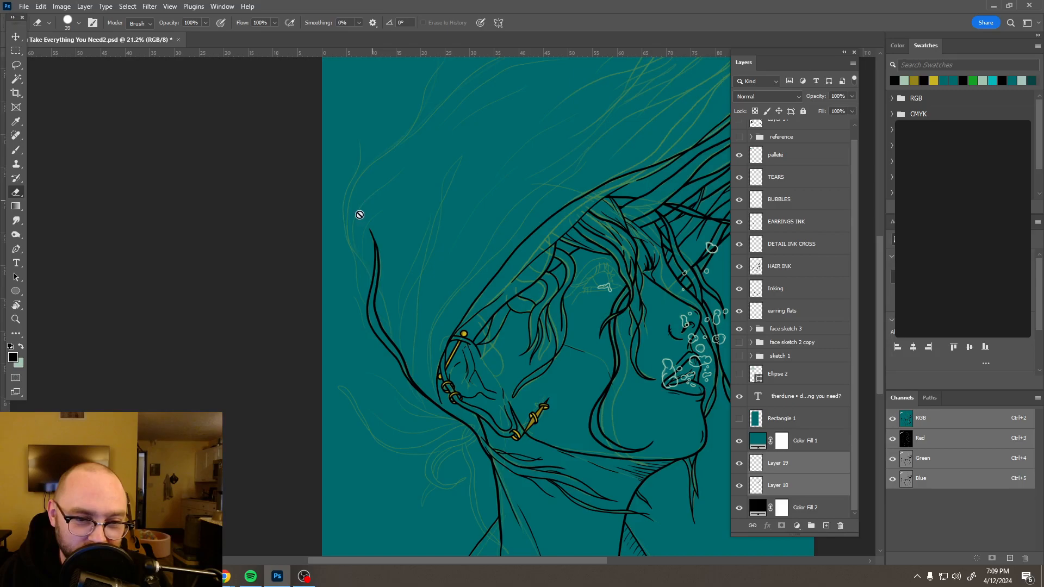
scroll(358, 217, "up", 2)
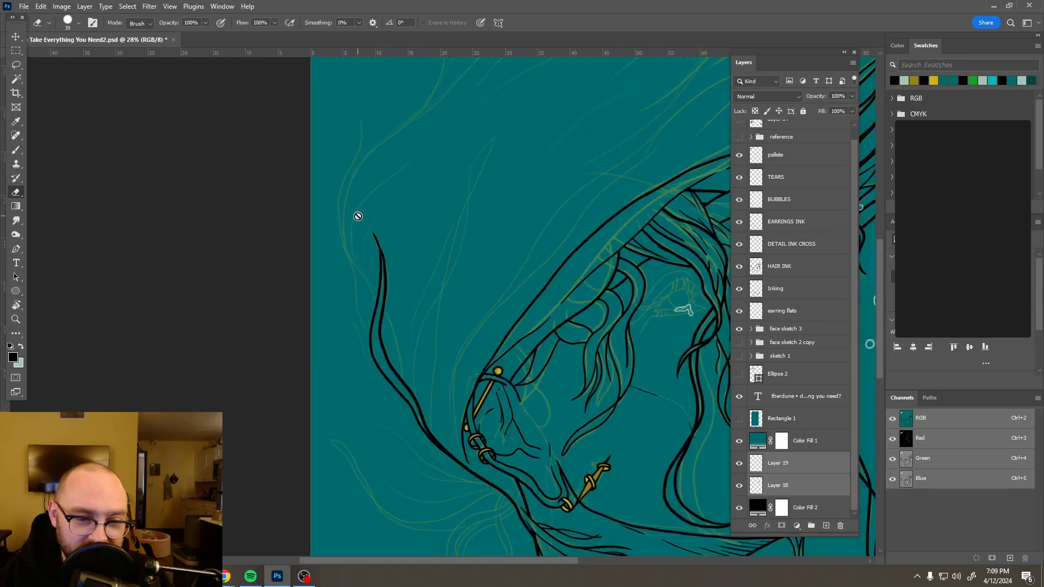
scroll(333, 367, "up", 3)
left_click(784, 270)
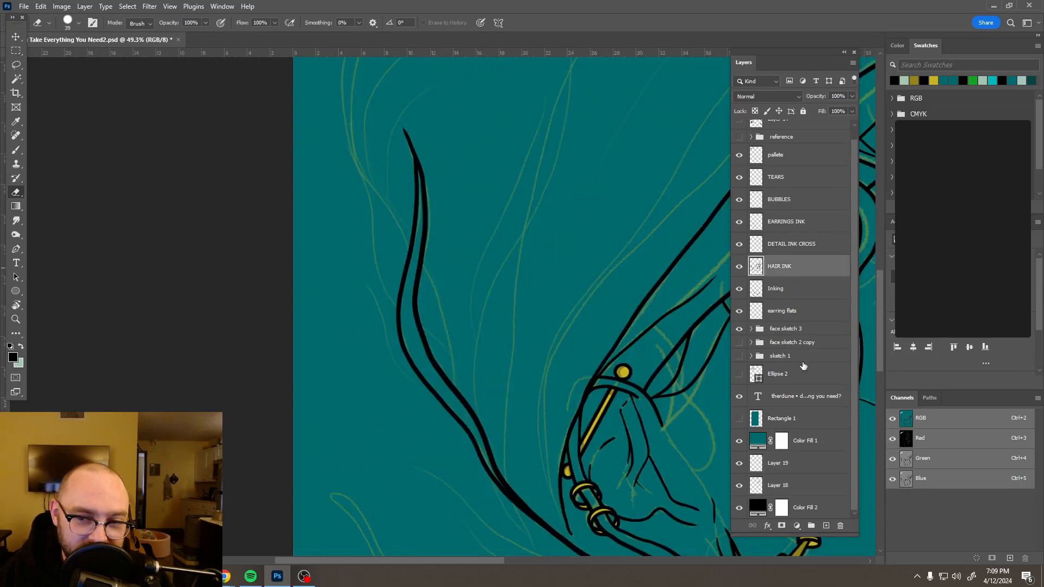
left_click(826, 526)
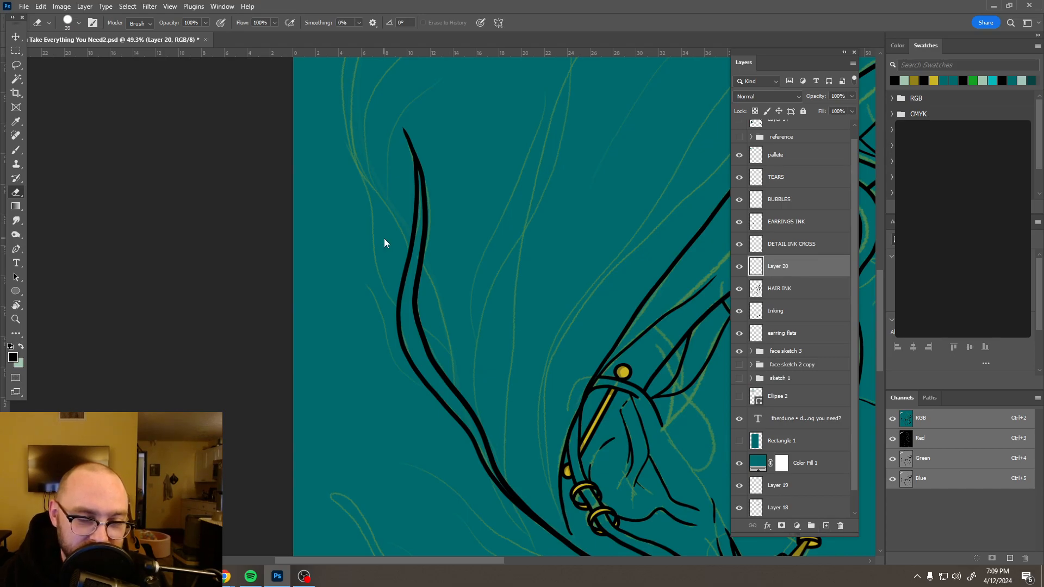
- On Layer 20, ink a short offshoot on the outer side of the strand behind the ear and erase its overlap inside that strand
key("b")
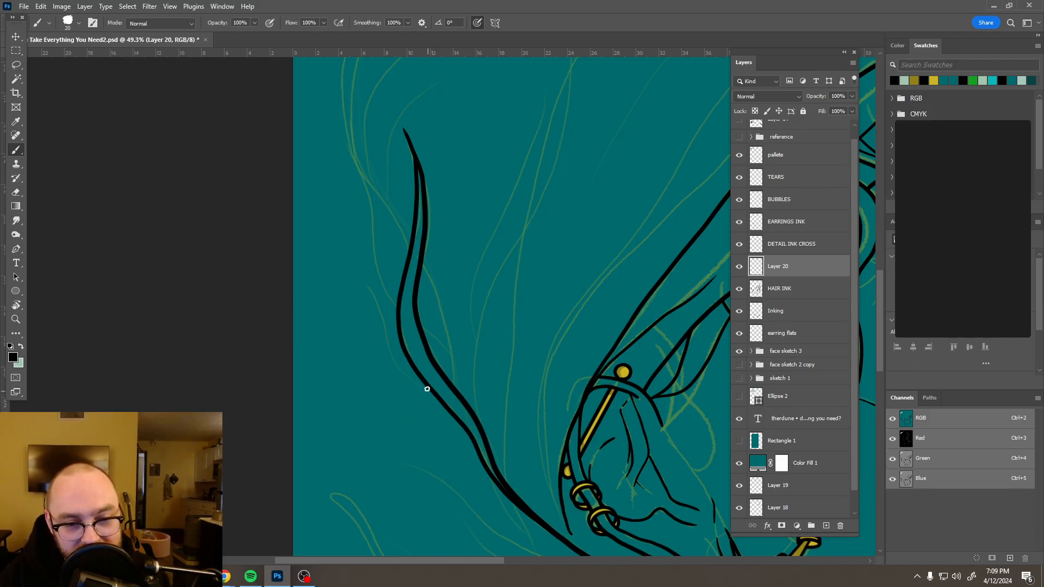
left_click_drag(423, 387, 408, 373)
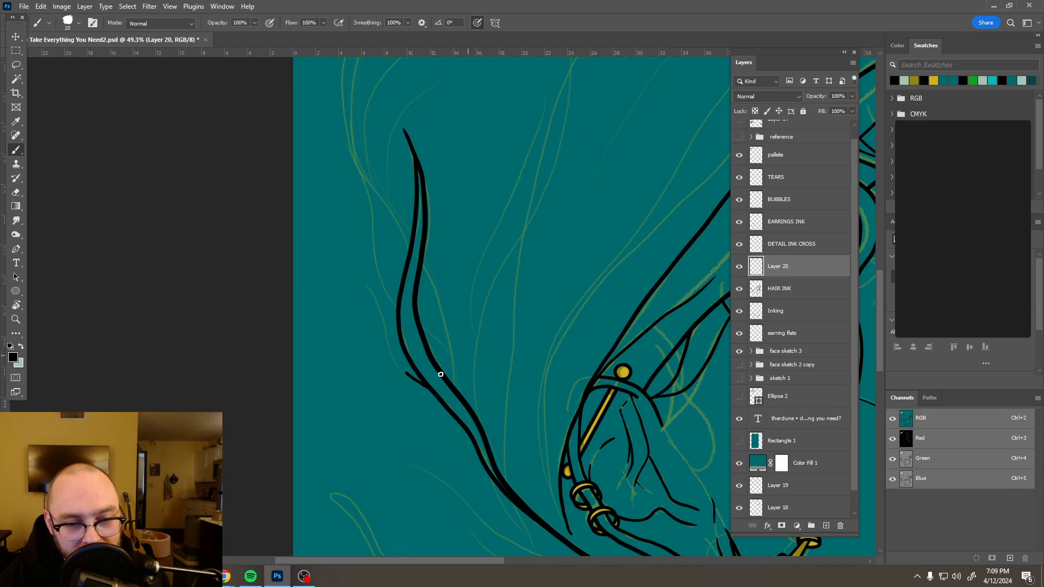
key("ctrl+z")
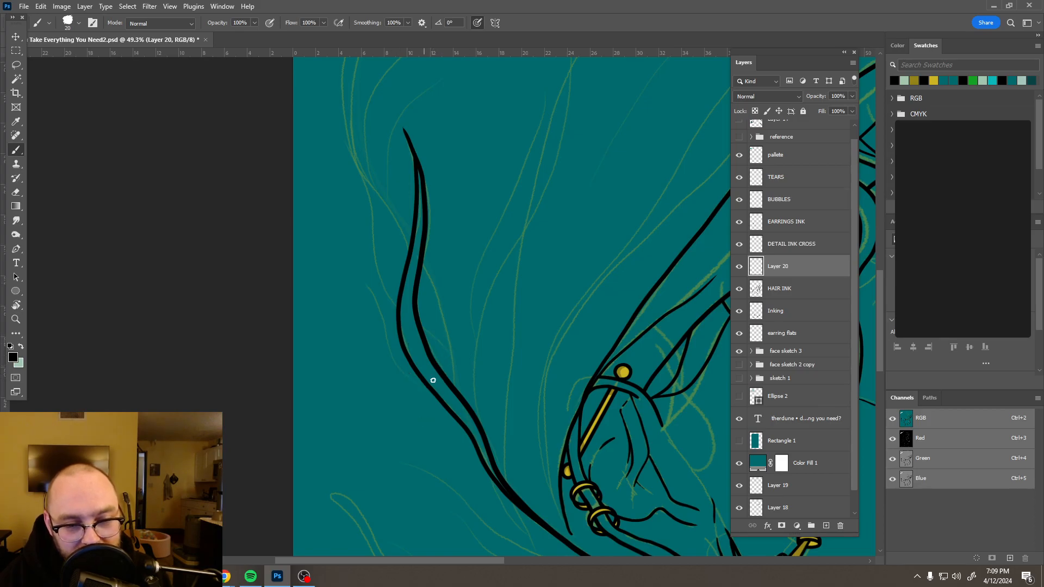
mouse_move(442, 391)
left_mouse_down()
mouse_move(398, 373)
mouse_move(360, 278)
left_mouse_up()
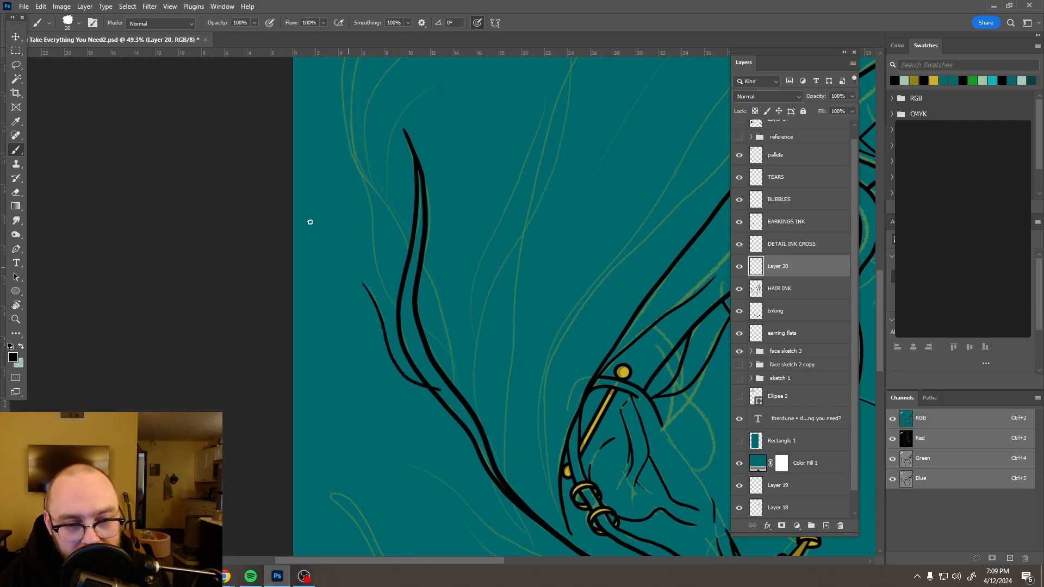
key("e")
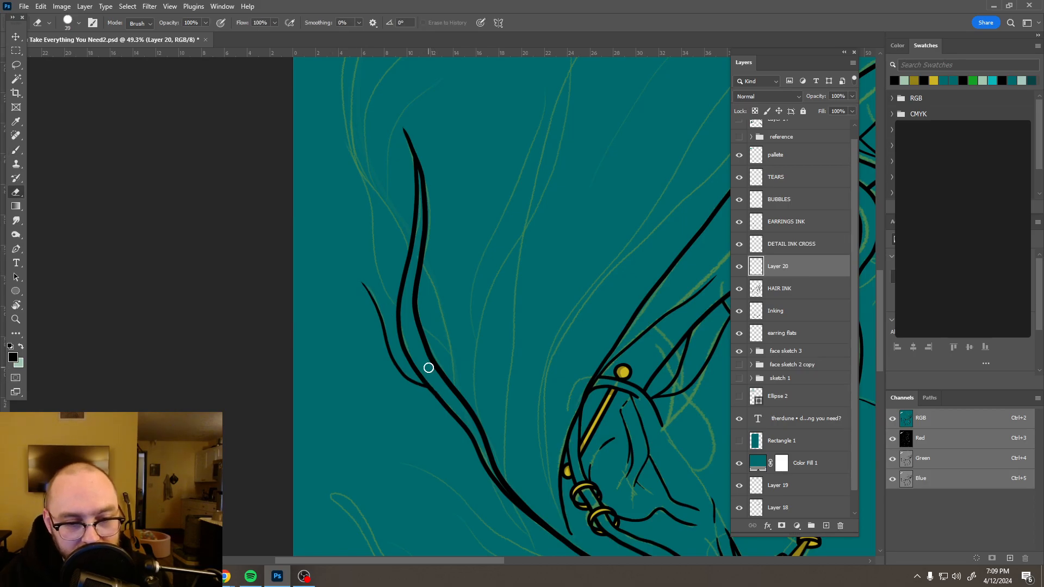
scroll(430, 348, "down", 3)
scroll(437, 354, "down", 3)
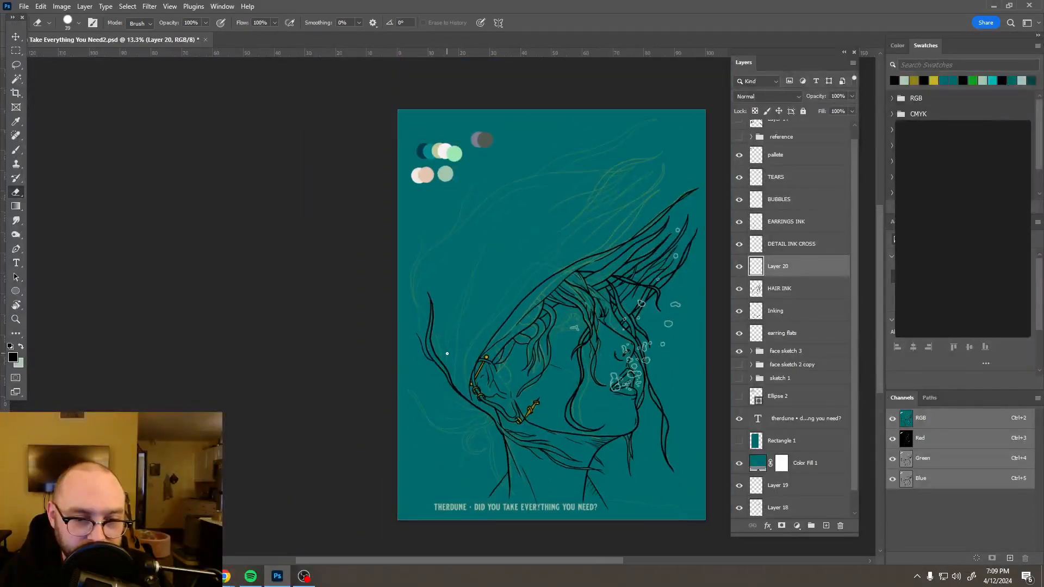
scroll(414, 294, "up", 2)
scroll(414, 294, "up", 3)
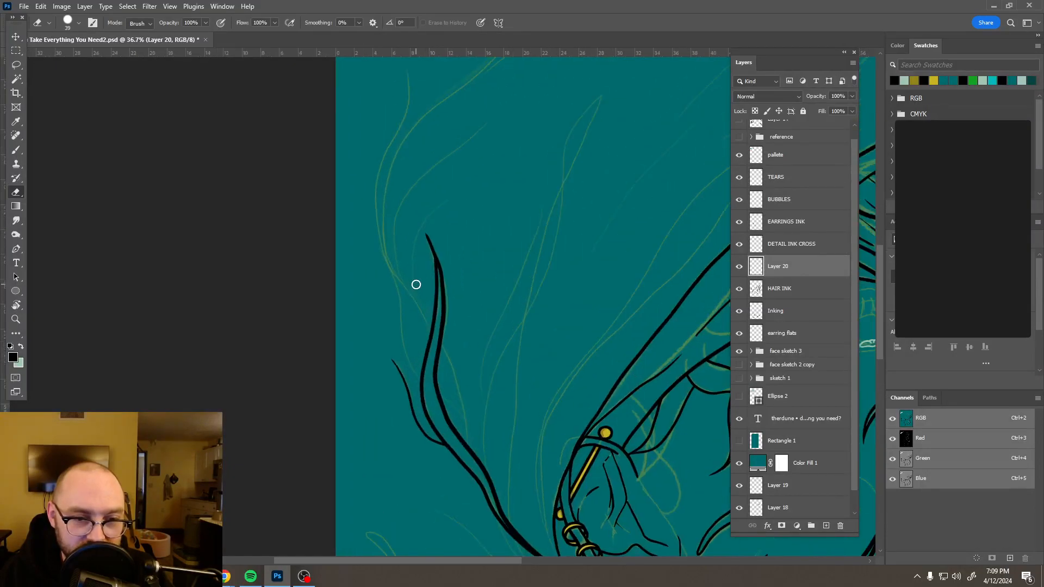
key("b")
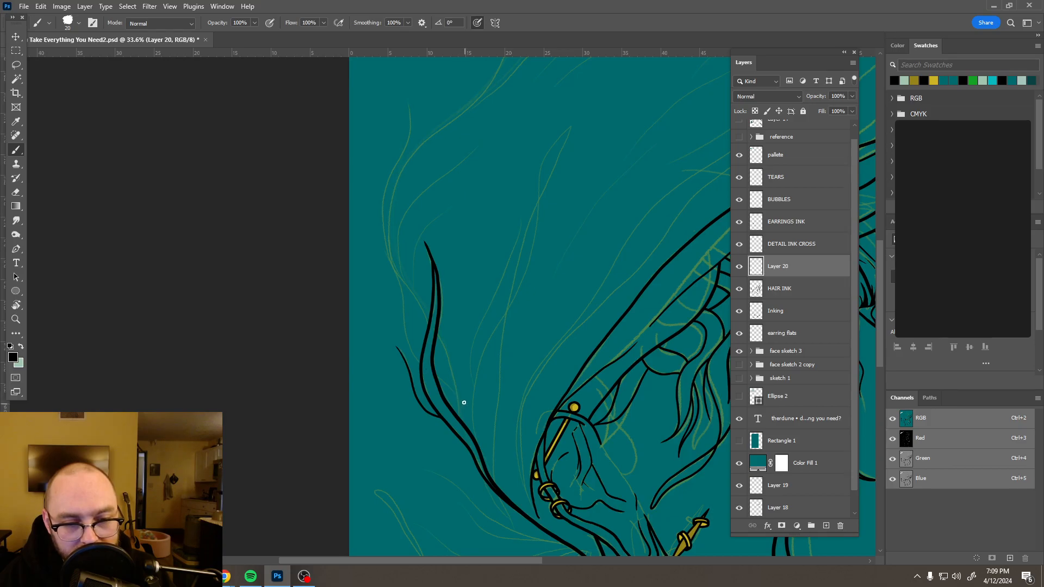
left_click_drag(444, 383, 414, 355)
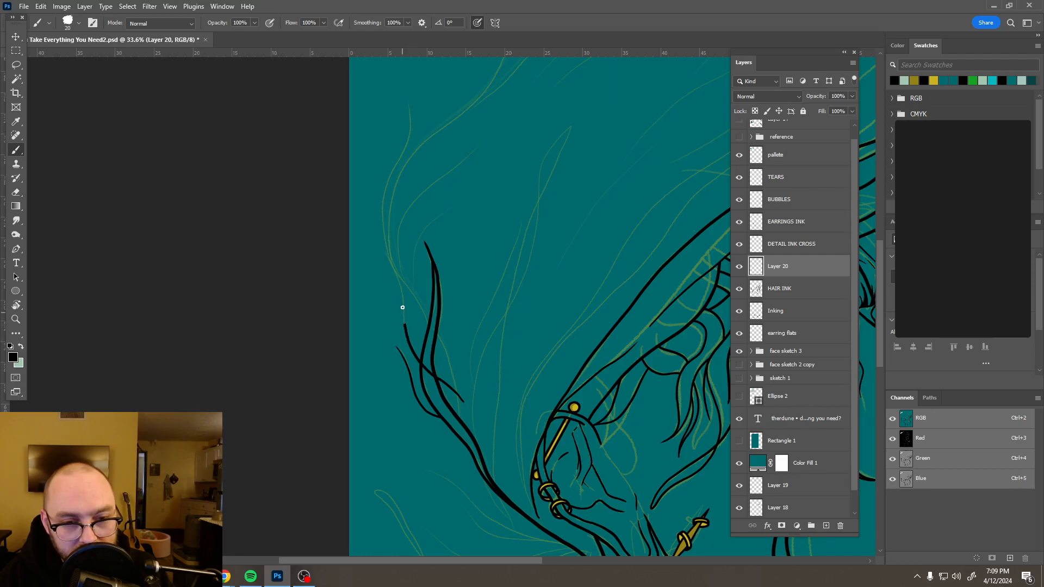
mouse_move(402, 290)
left_mouse_down()
mouse_move(382, 209)
mouse_move(412, 124)
left_mouse_up()
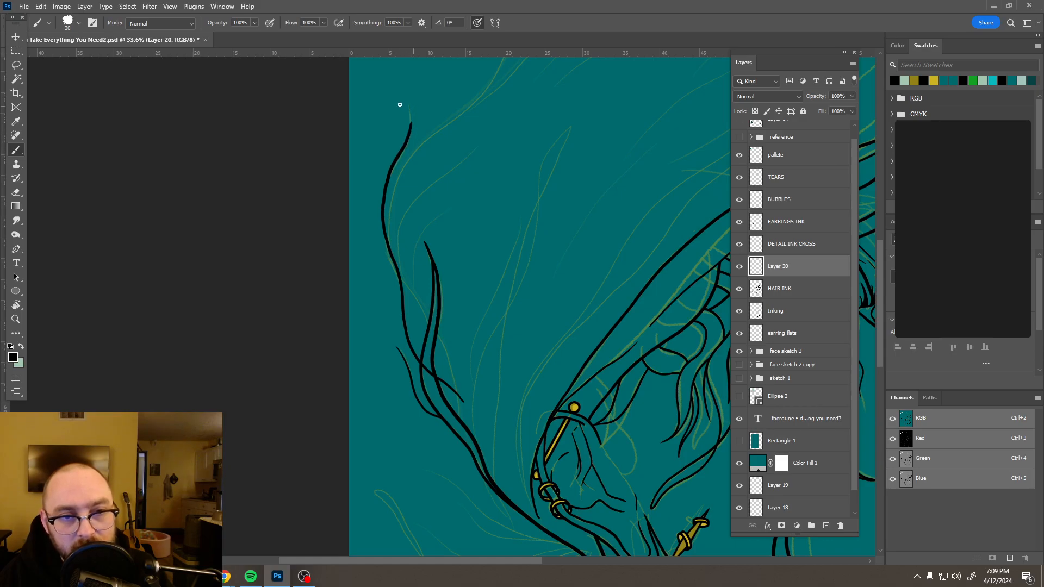
- Rotate the canvas nearly upside down and ink a long wavy strand line along the sketch, crossing the existing strand toward the poster's edge
key("r")
mouse_move(570, 273)
left_mouse_down()
mouse_move(495, 415)
mouse_move(376, 422)
left_mouse_up()
key("b")
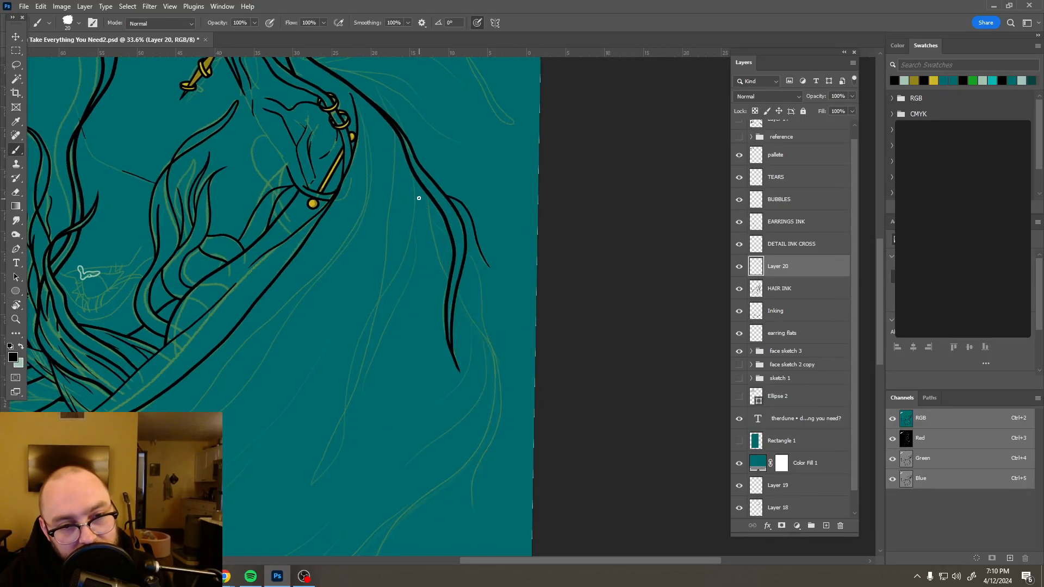
mouse_move(434, 224)
left_mouse_down()
mouse_move(478, 276)
mouse_move(502, 388)
mouse_move(472, 496)
left_mouse_up()
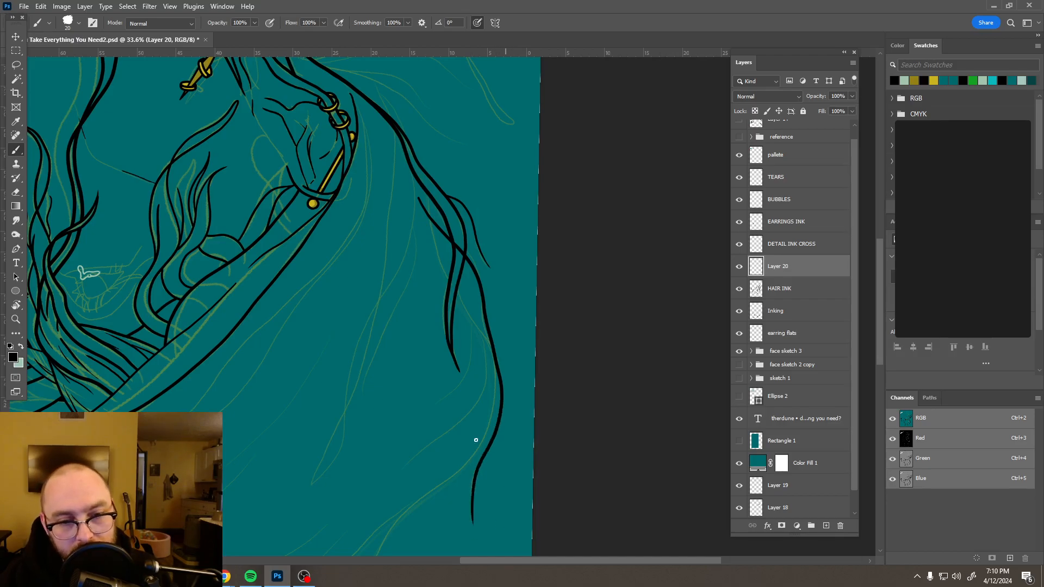
- Erase the part of the long strand line that crosses between the two lines of the existing strand
scroll(470, 212, "down", 3)
scroll(458, 208, "up", 10)
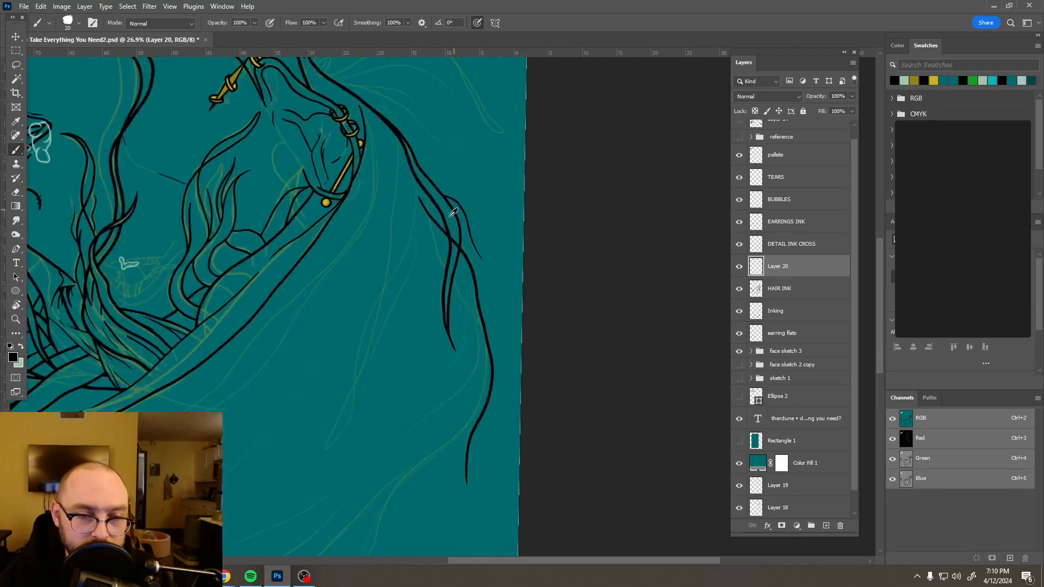
scroll(455, 265, "up", 2)
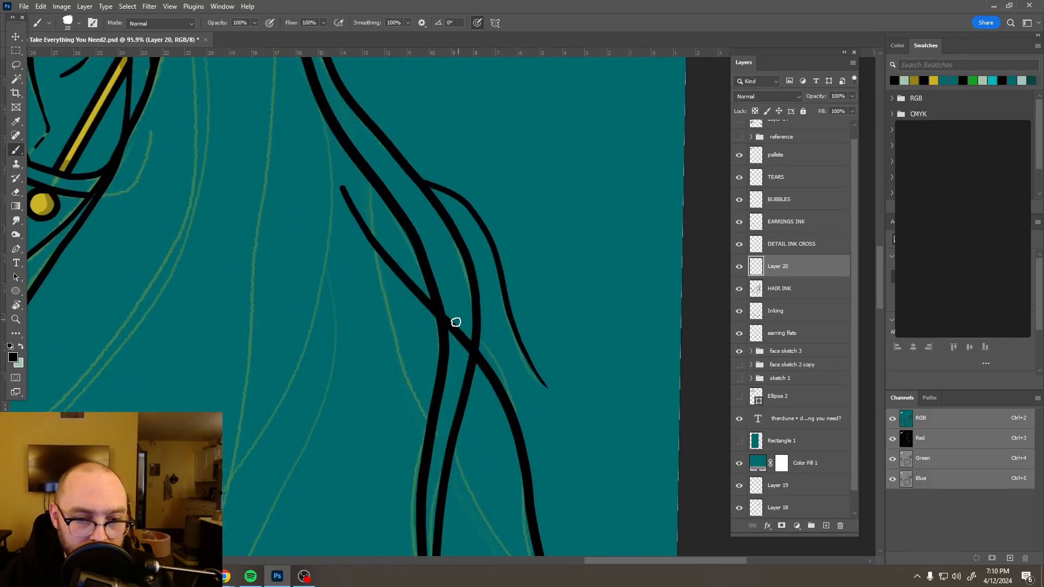
key("e")
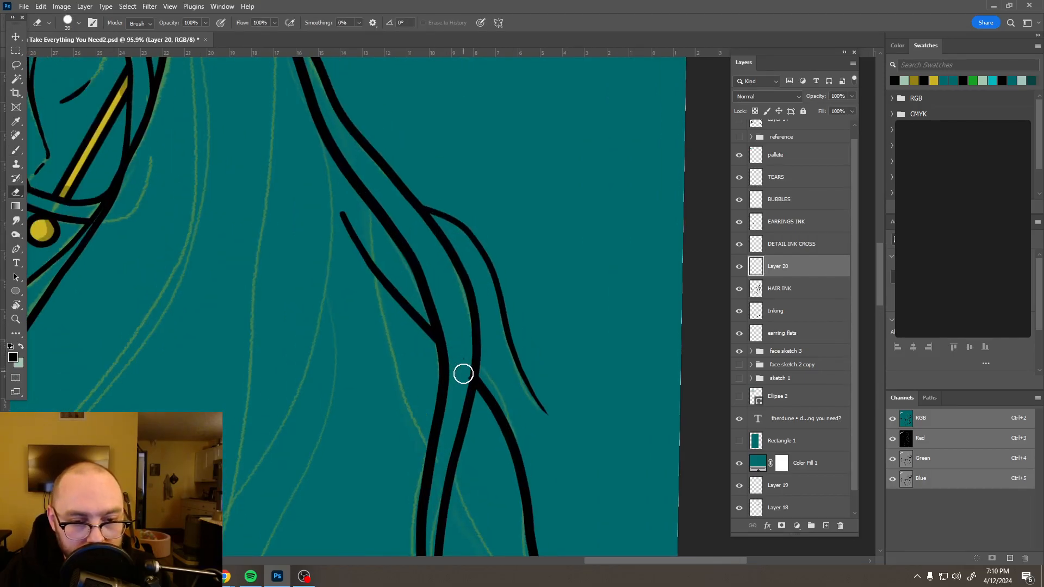
scroll(461, 356, "down", 1)
scroll(462, 357, "down", 3)
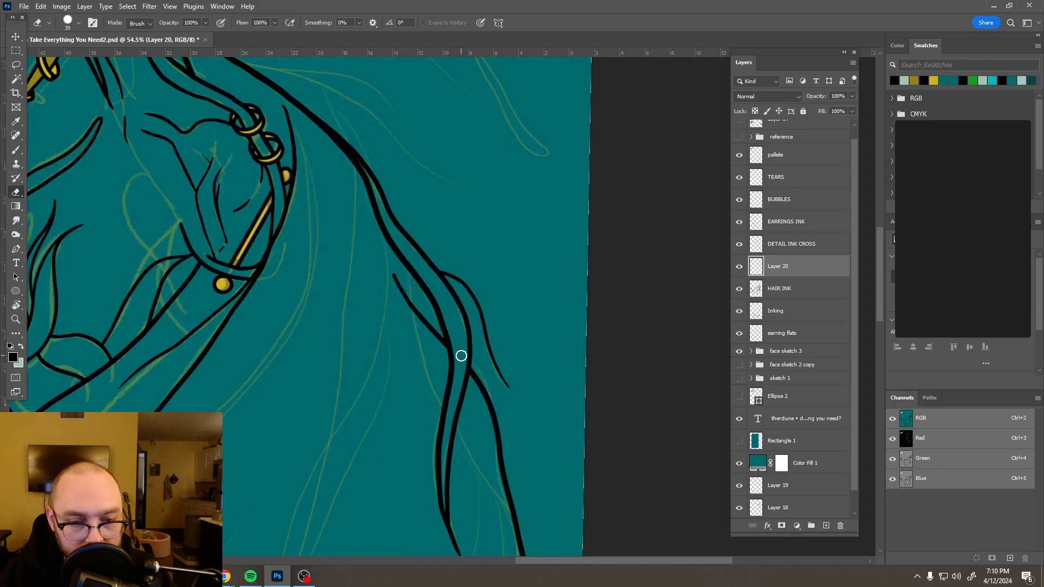
- Ink a short line where the long strand emerges from behind the existing strand, and erase its overlap
key("b")
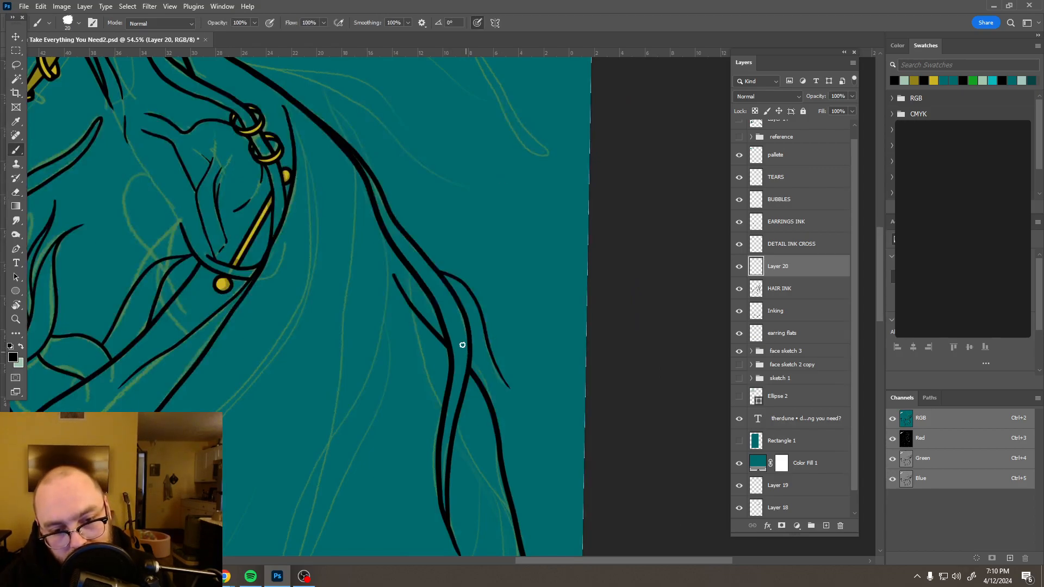
left_click_drag(460, 344, 472, 359)
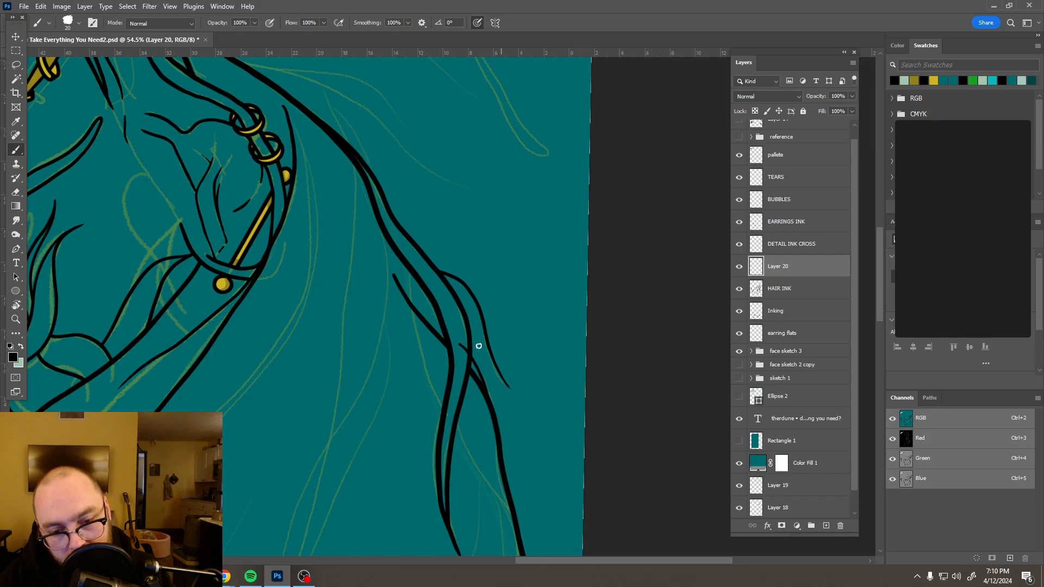
key("e")
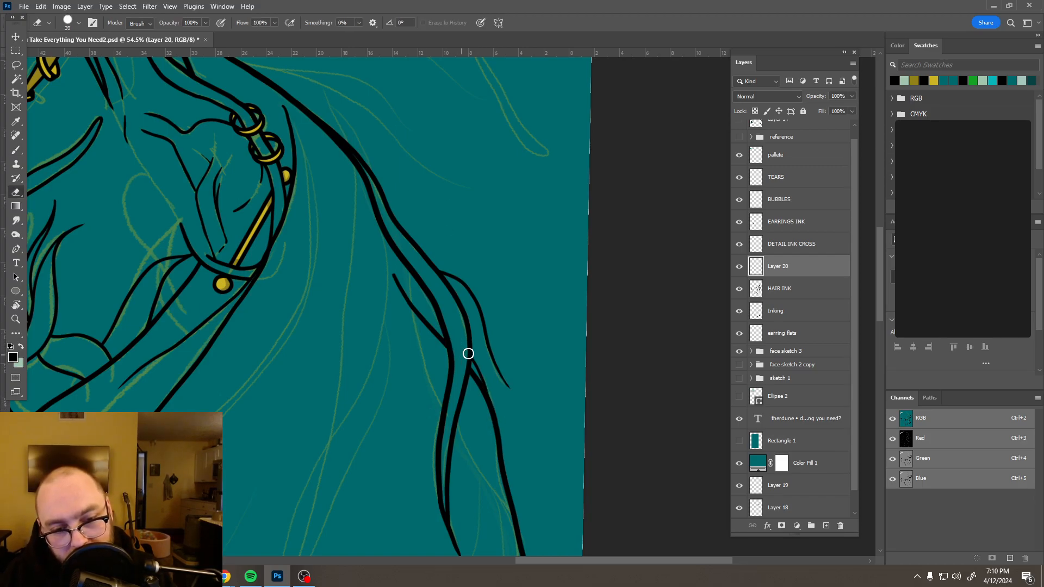
scroll(449, 328, "down", 3)
scroll(449, 328, "down", 3)
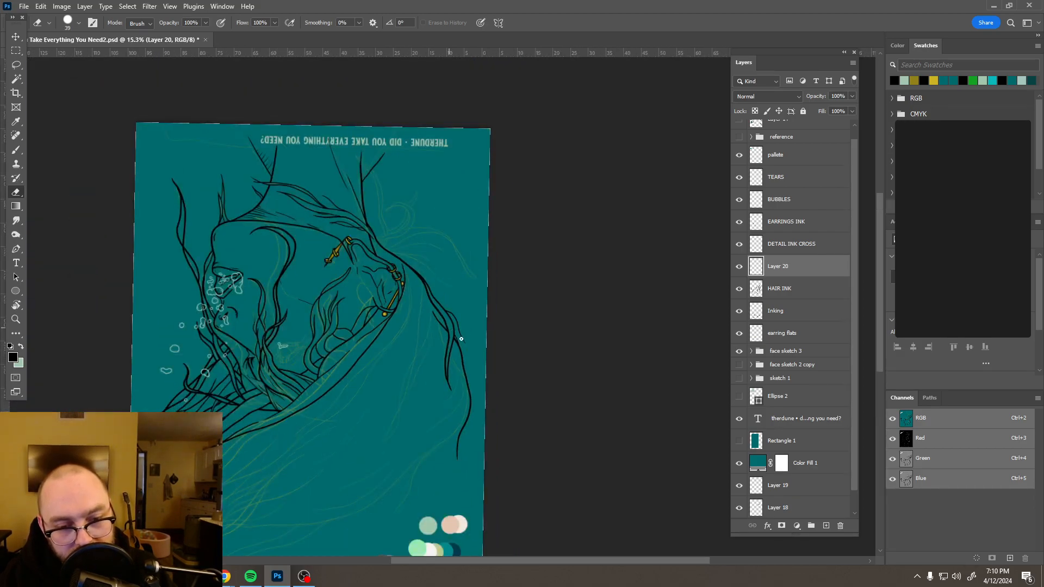
- Add a layer above Layer 20 and ink a second long line from the existing strand, curving along the sketch toward the color swatches
scroll(478, 412, "up", 3)
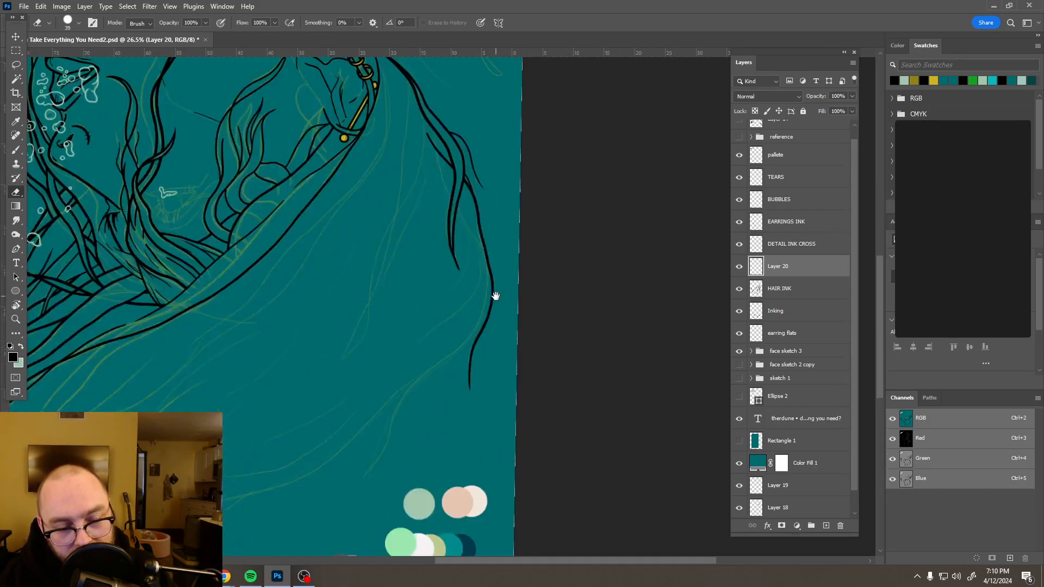
left_click(827, 526)
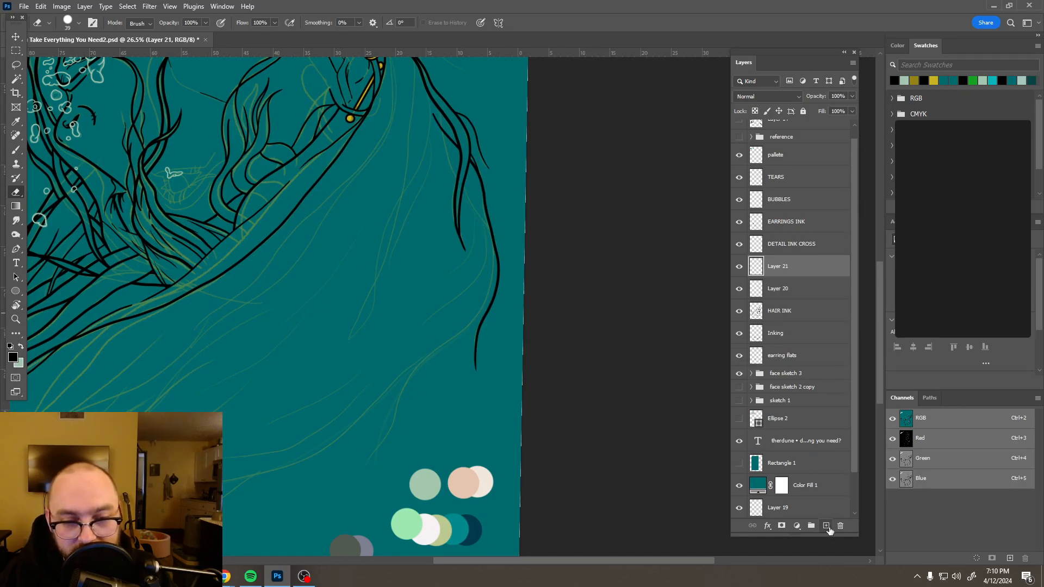
key("b")
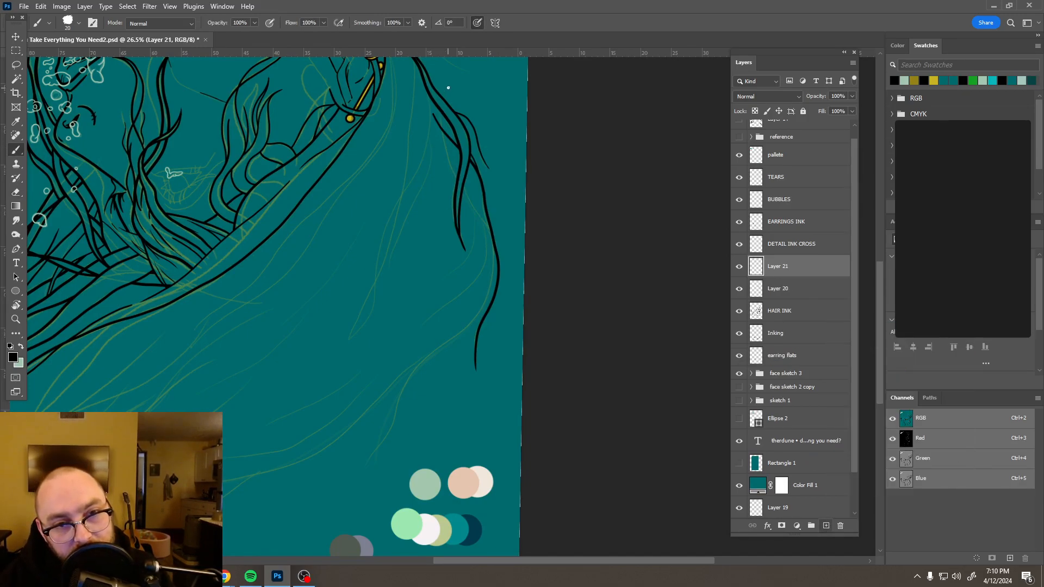
left_click_drag(444, 126, 449, 160)
mouse_move(476, 207)
left_mouse_down()
mouse_move(489, 233)
mouse_move(485, 296)
mouse_move(456, 337)
mouse_move(401, 377)
mouse_move(355, 480)
left_mouse_up()
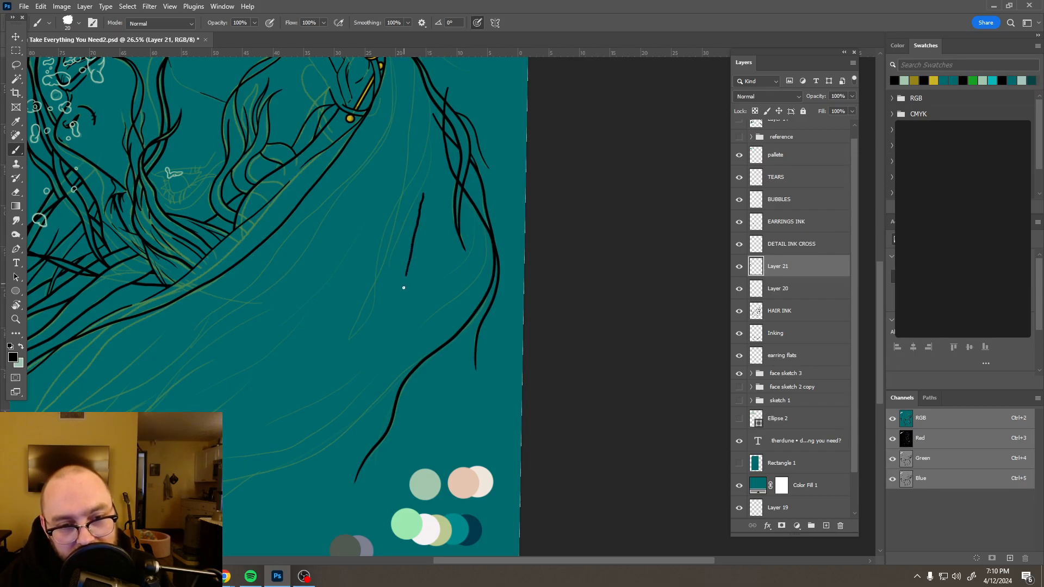
left_click_drag(413, 170, 391, 264)
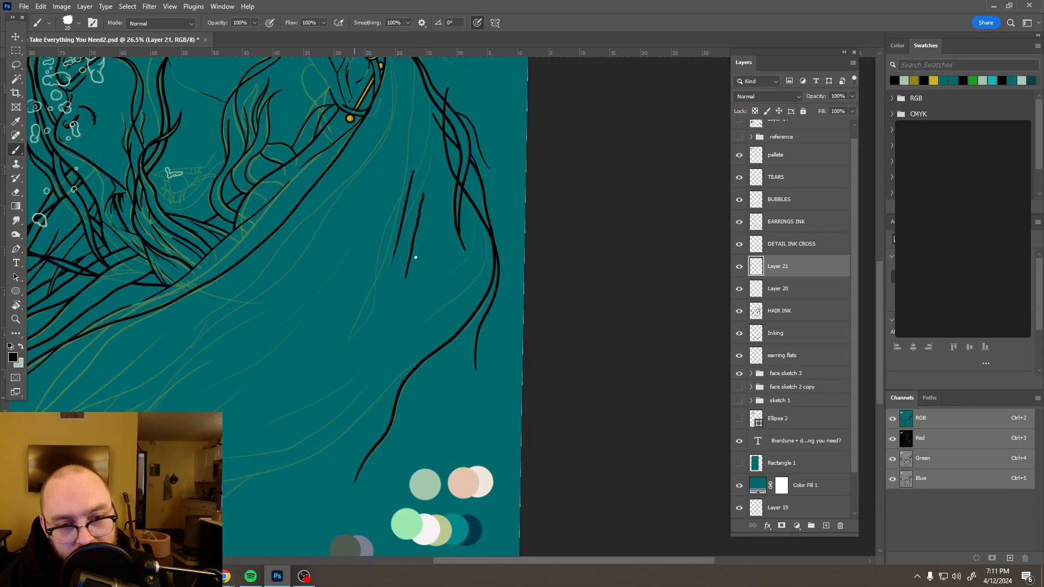
key("ctrl+z")
key("ctrl+z")
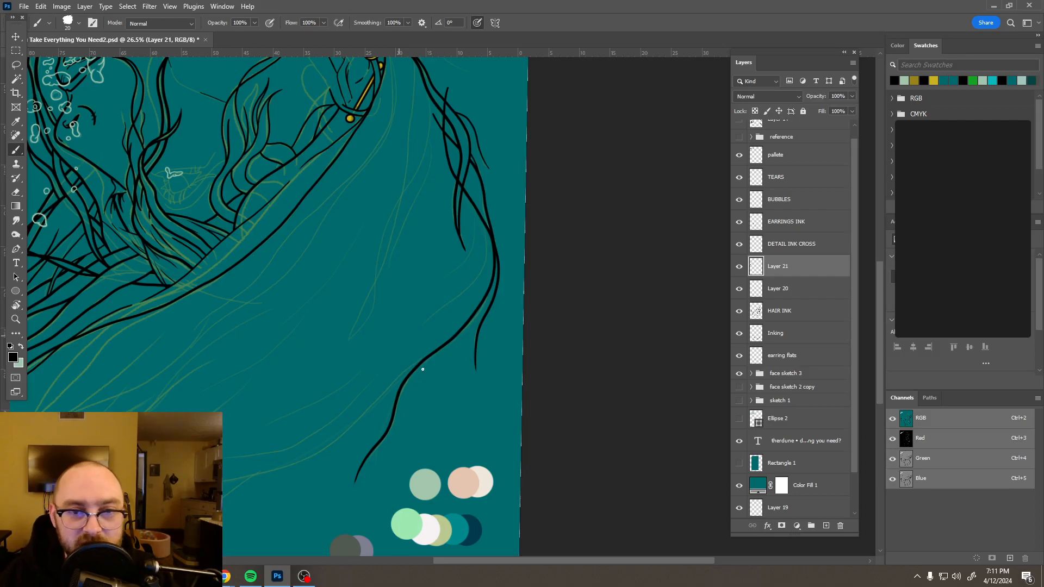
- Erase the new line's overhanging start across the existing strand on Layer 21 and the first long line's protruding start on Layer 20
scroll(446, 113, "up", 1)
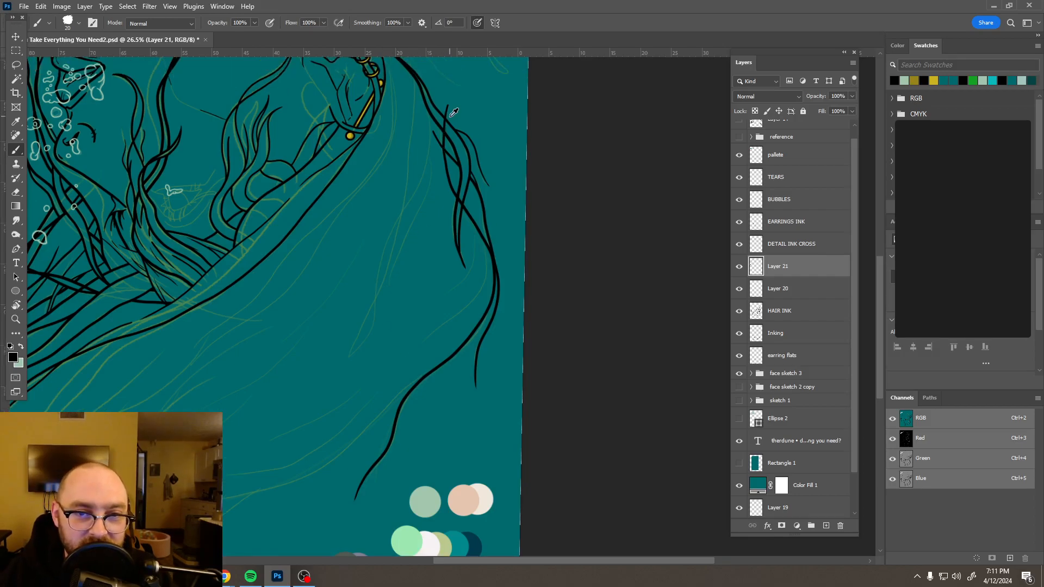
scroll(447, 114, "up", 4)
key("e")
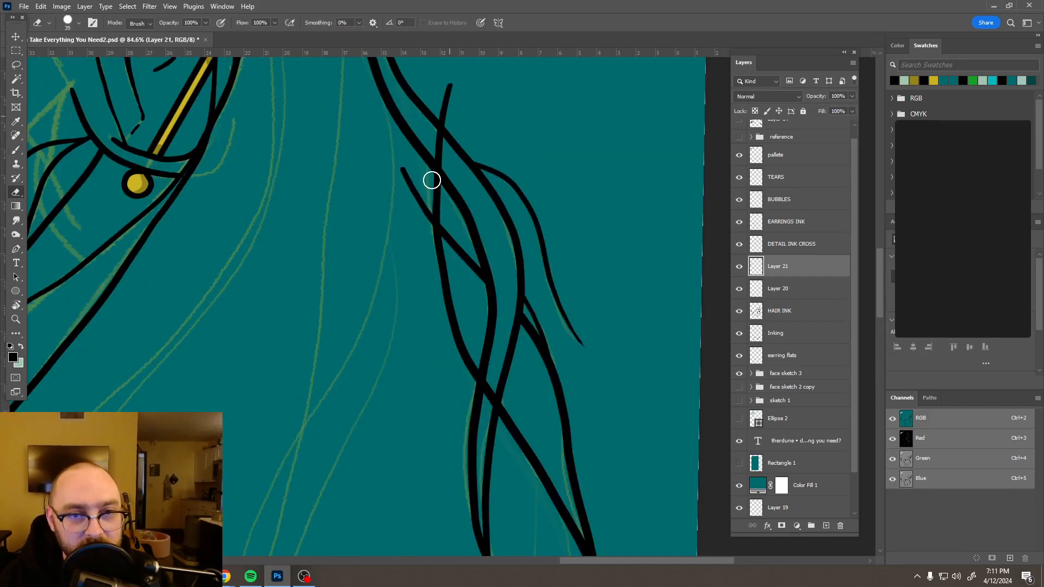
left_click_drag(450, 86, 443, 155)
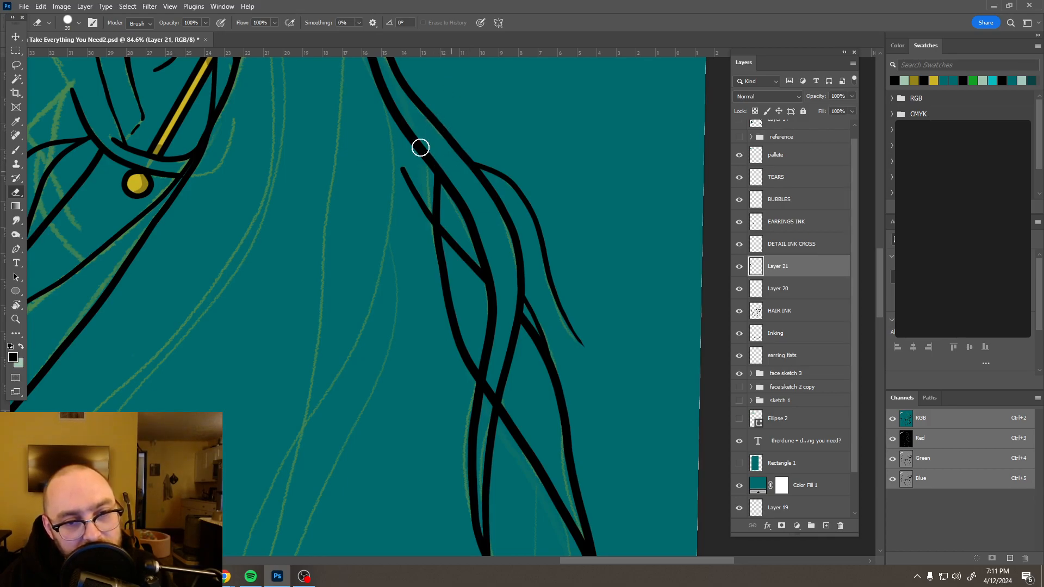
left_click(778, 286)
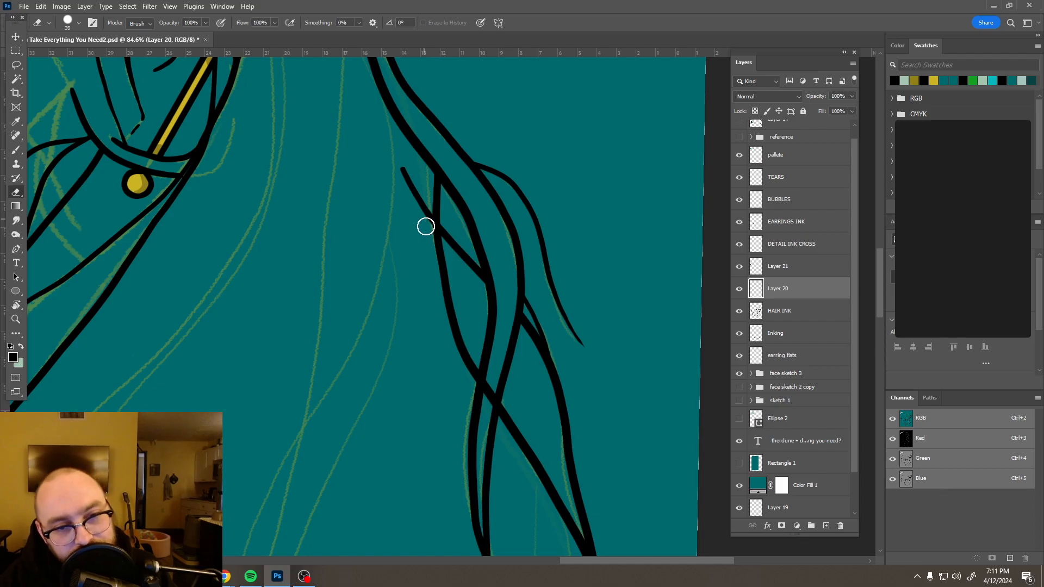
left_click_drag(399, 165, 403, 173)
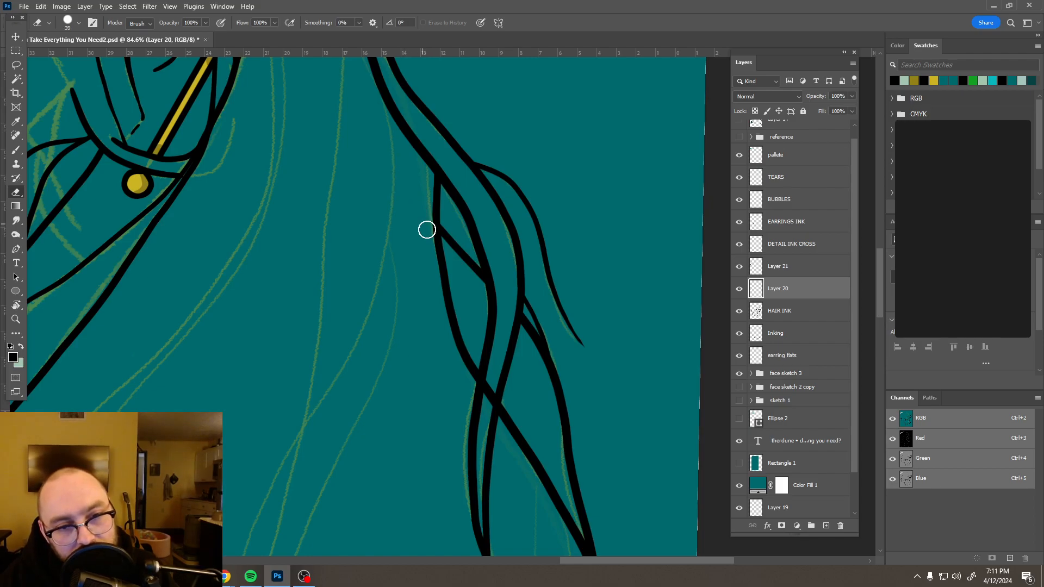
- Add a layer above Layer 20 and ink a curved line branching inward from the long outer strand along the sketch
scroll(406, 215, "down", 1)
scroll(471, 283, "down", 2)
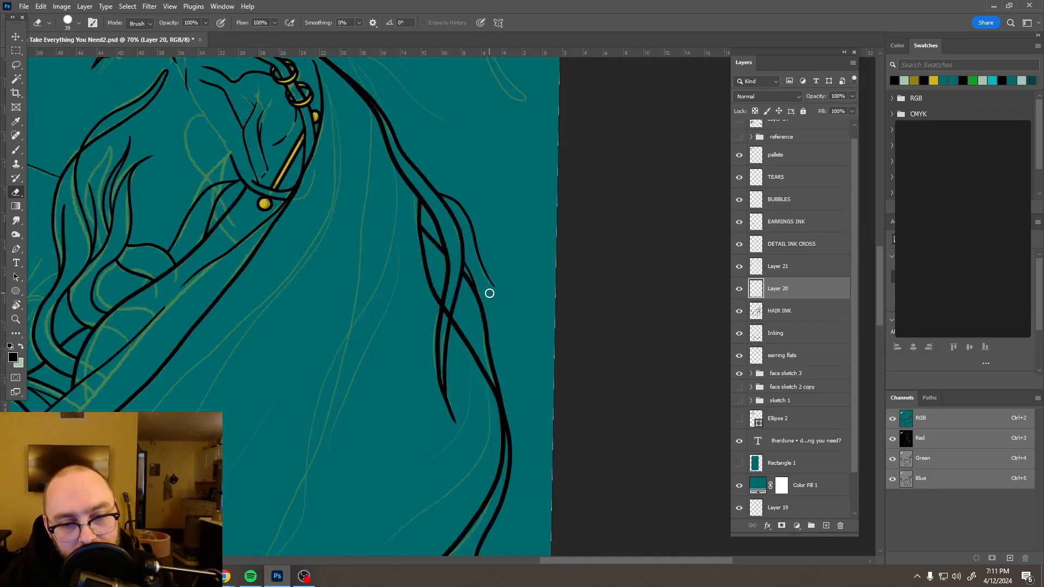
scroll(478, 305, "down", 3)
scroll(496, 371, "down", 1)
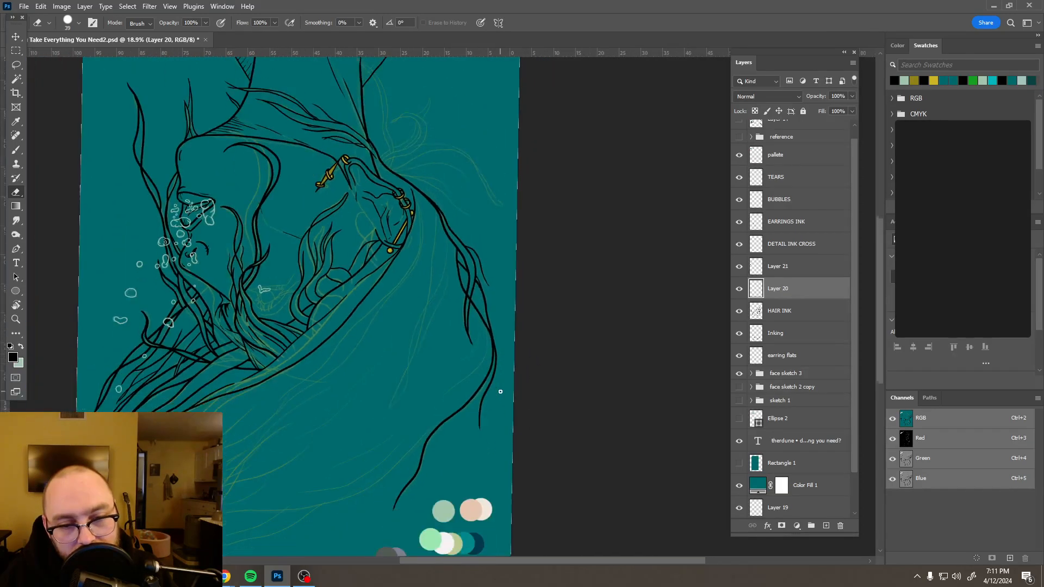
left_click_drag(545, 286, 553, 270)
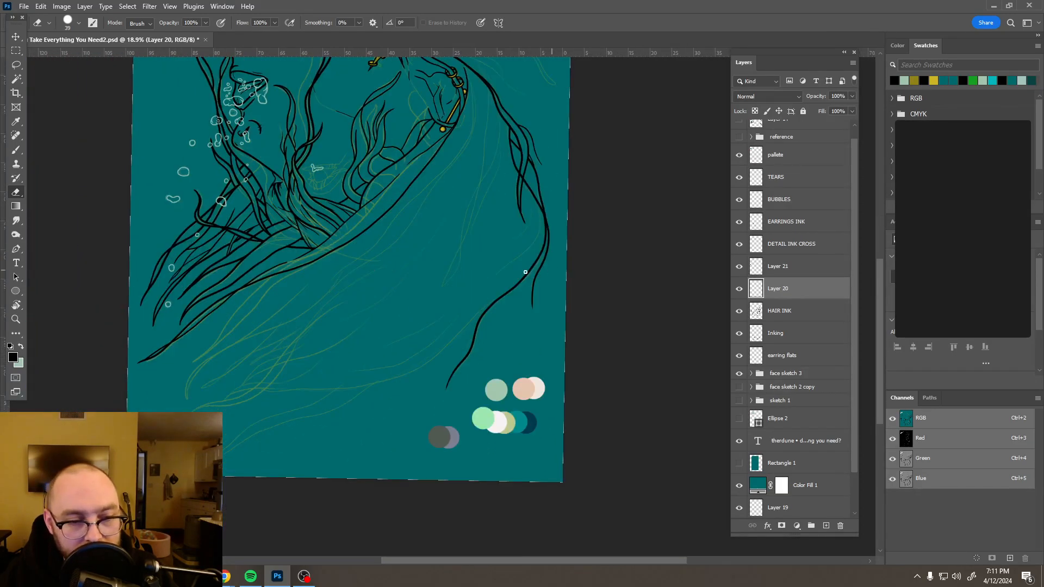
scroll(525, 271, "up", 1)
scroll(525, 272, "up", 1)
key("b")
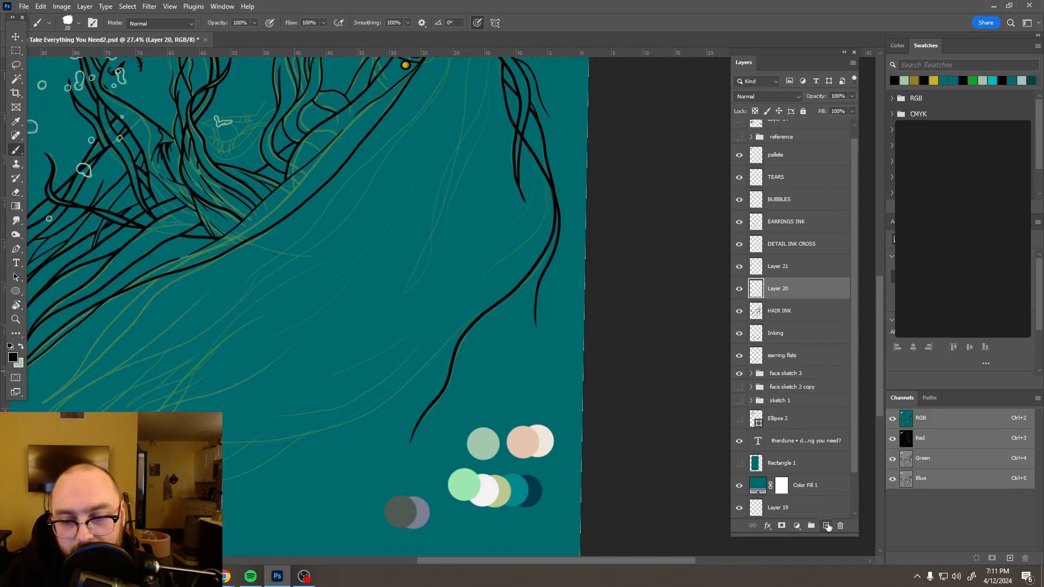
left_click(826, 526)
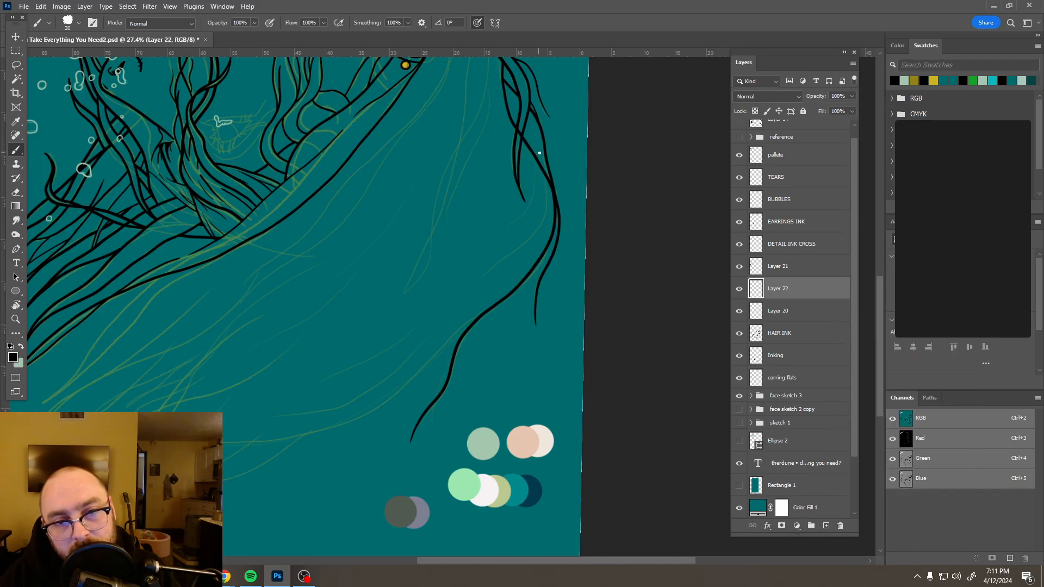
left_click_drag(544, 186, 523, 245)
left_click_drag(475, 283, 467, 297)
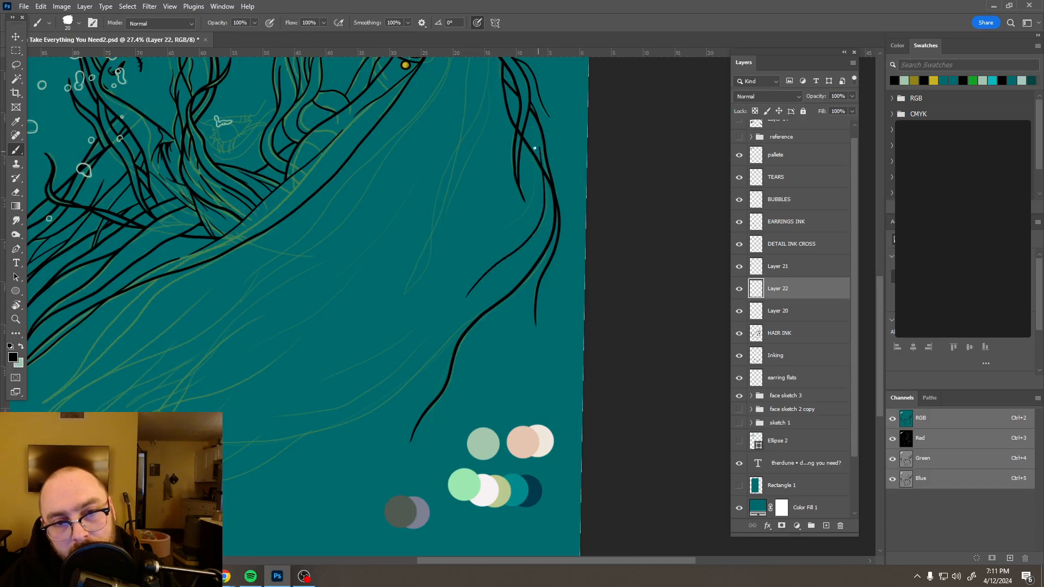
left_click_drag(532, 185, 494, 244)
key("ctrl+z")
left_click_drag(533, 192, 495, 240)
key("ctrl+z")
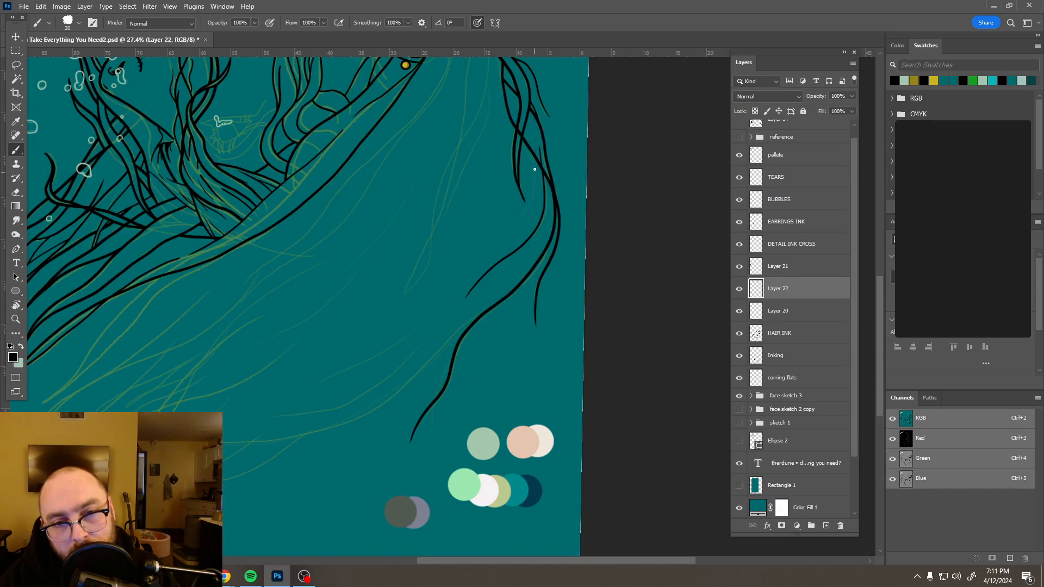
left_click_drag(523, 217, 496, 238)
key("ctrl+z")
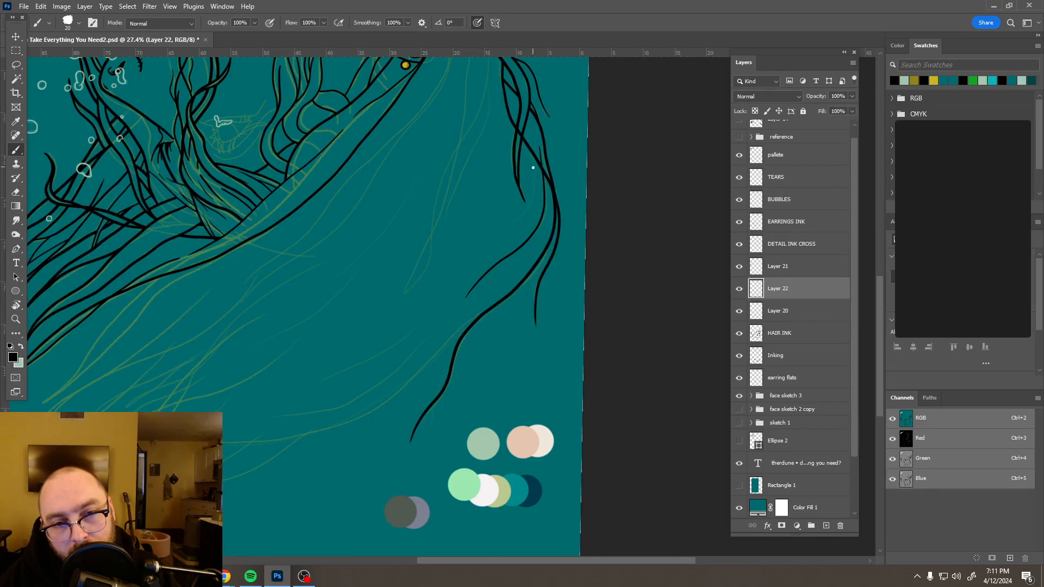
left_click_drag(512, 223, 476, 259)
key("ctrl+z")
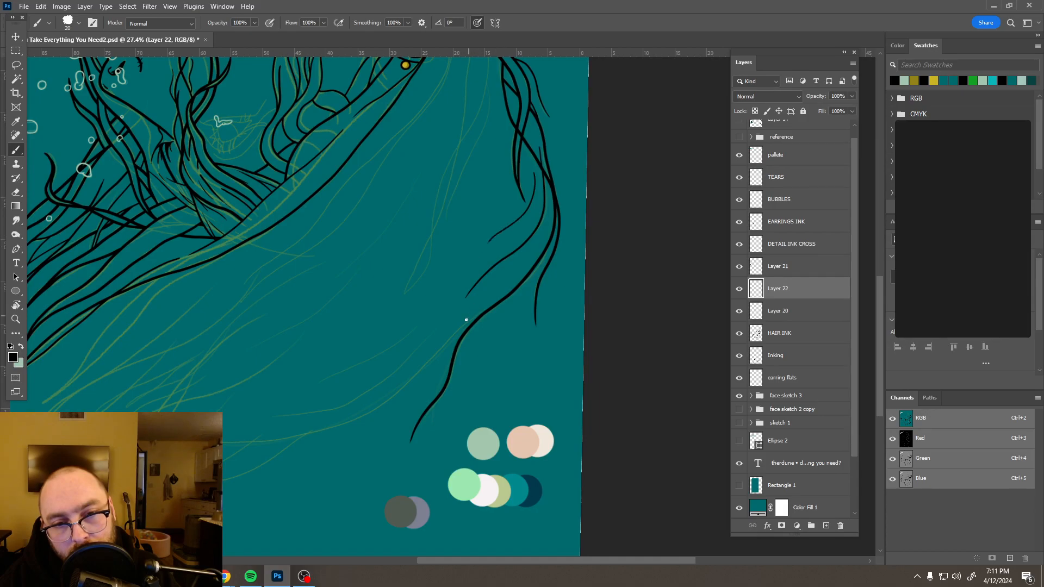
key("ctrl+z")
- Ink a shorter curved line inside the new branching line, and erase the branching line's start where it overhangs the strand on Layer 22
left_click_drag(532, 196, 503, 230)
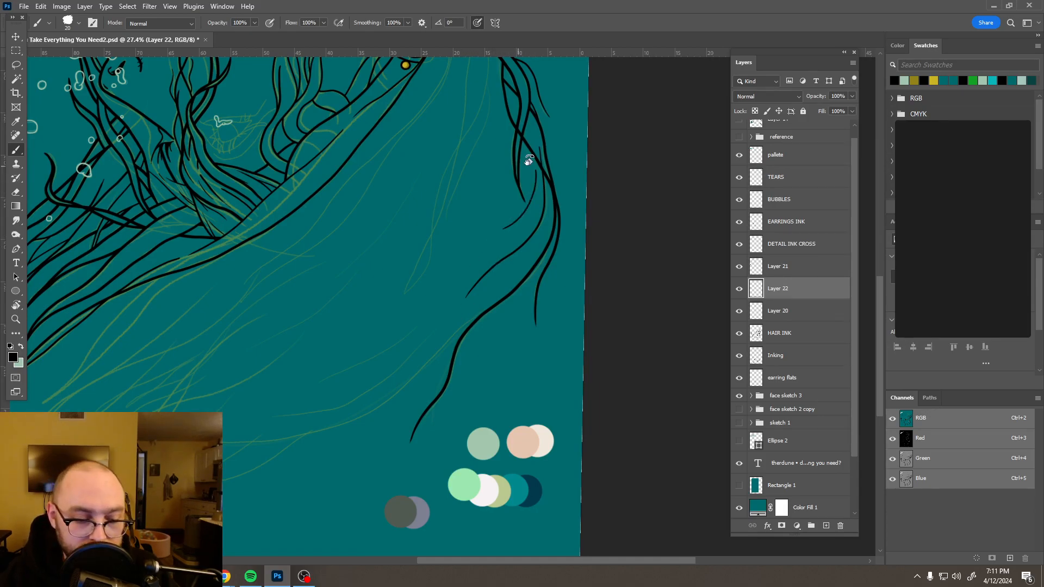
key("r")
left_click_drag(557, 268, 359, 370)
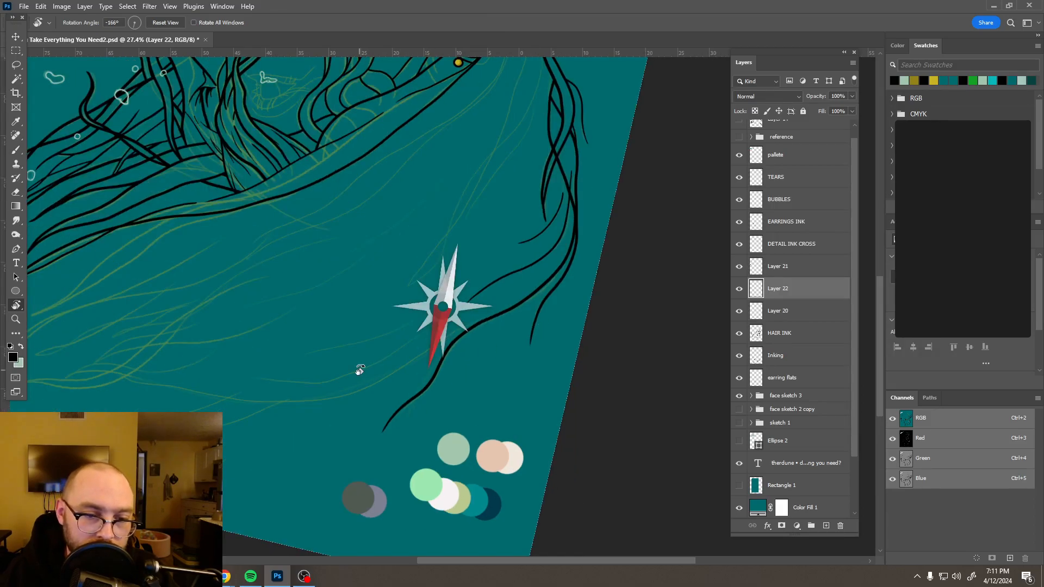
left_click_drag(359, 371, 433, 299)
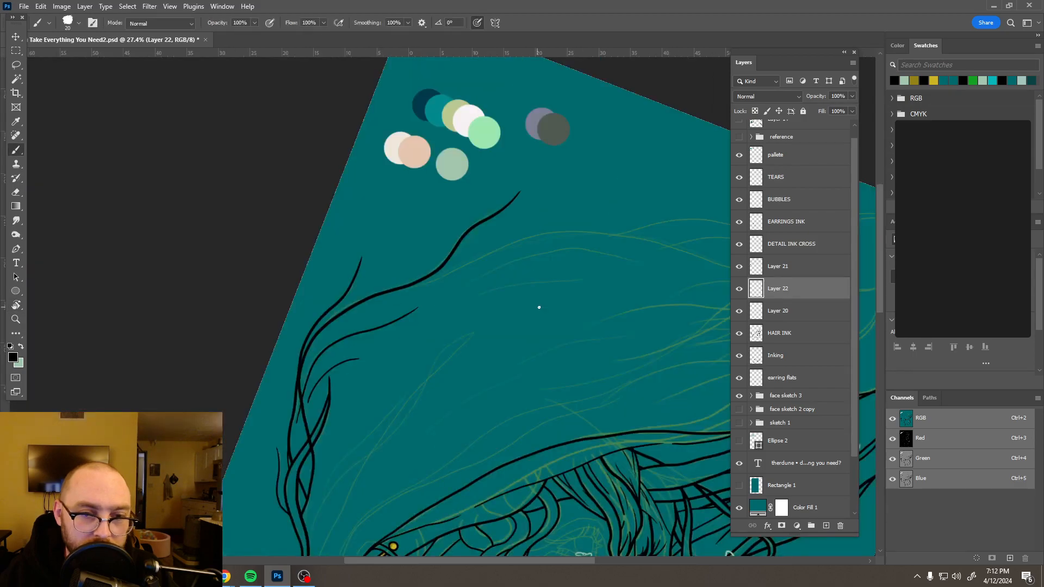
scroll(567, 238, "down", 5)
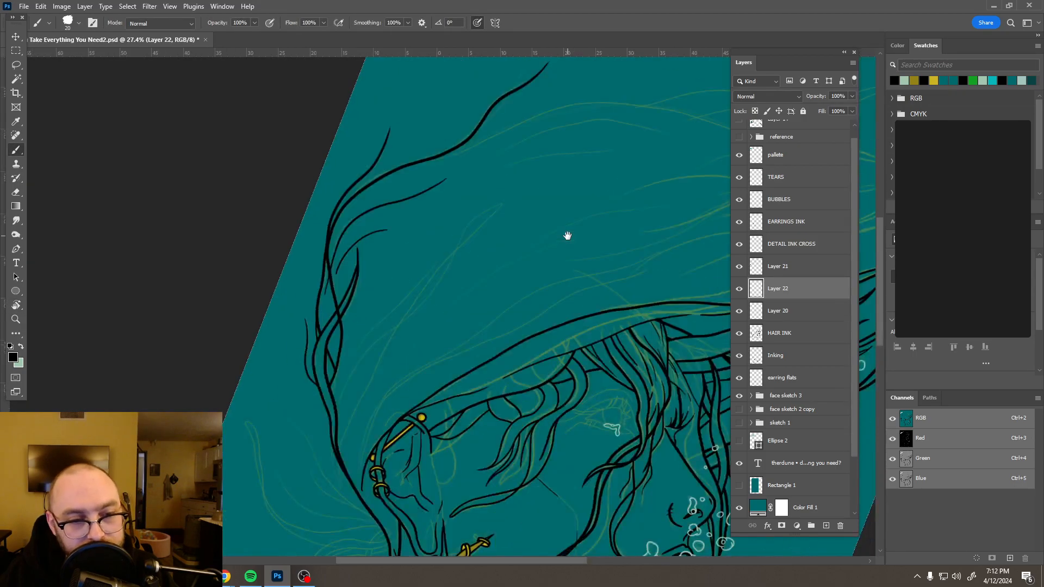
scroll(294, 282, "up", 4)
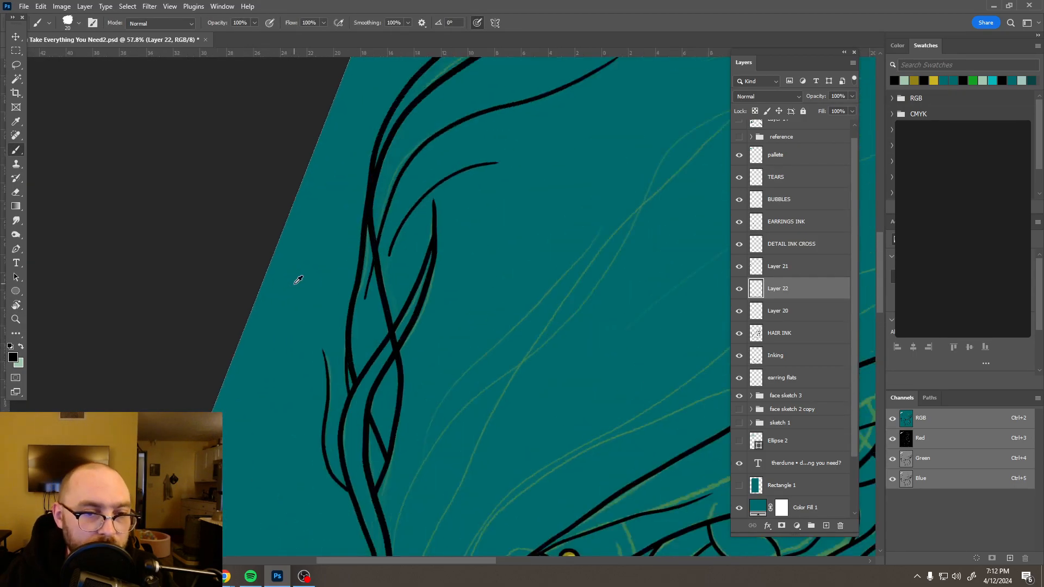
scroll(352, 292, "up", 1)
key("e")
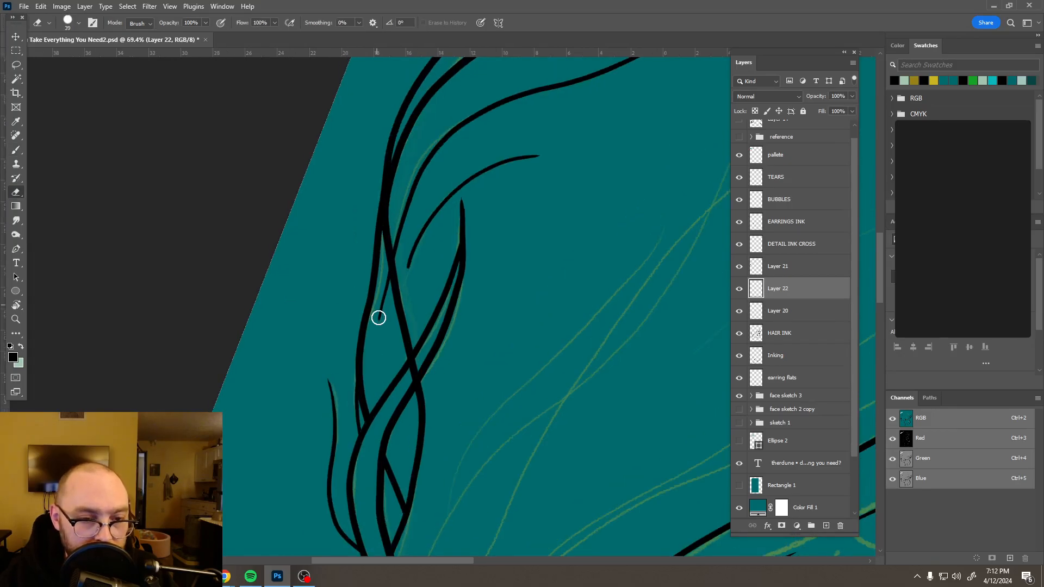
left_click_drag(383, 291, 380, 268)
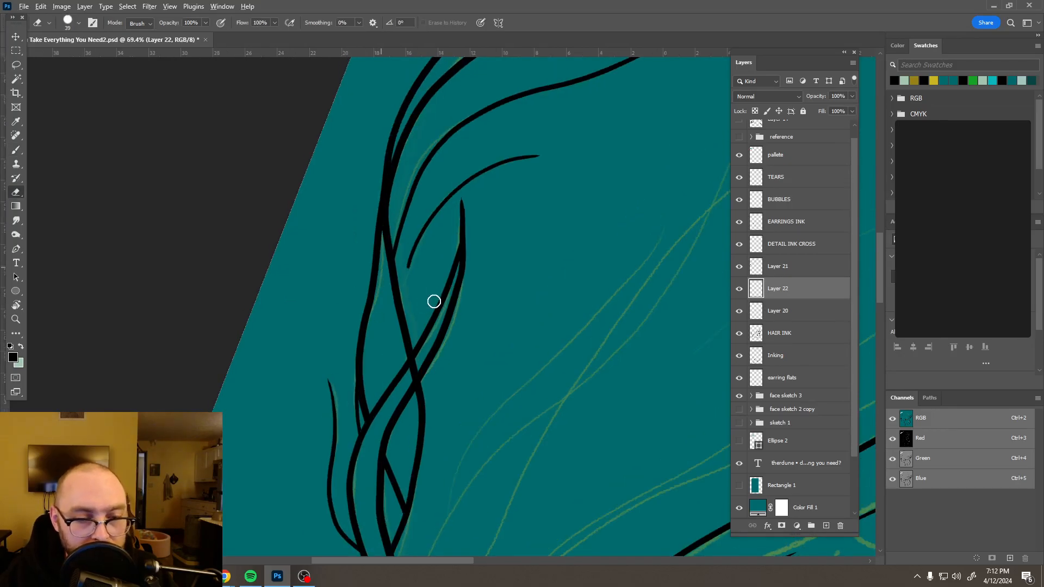
- Select the long line's layer, Layer 21, and erase the part crossing between the two lines of the existing strand
scroll(461, 300, "down", 3)
scroll(461, 300, "down", 5)
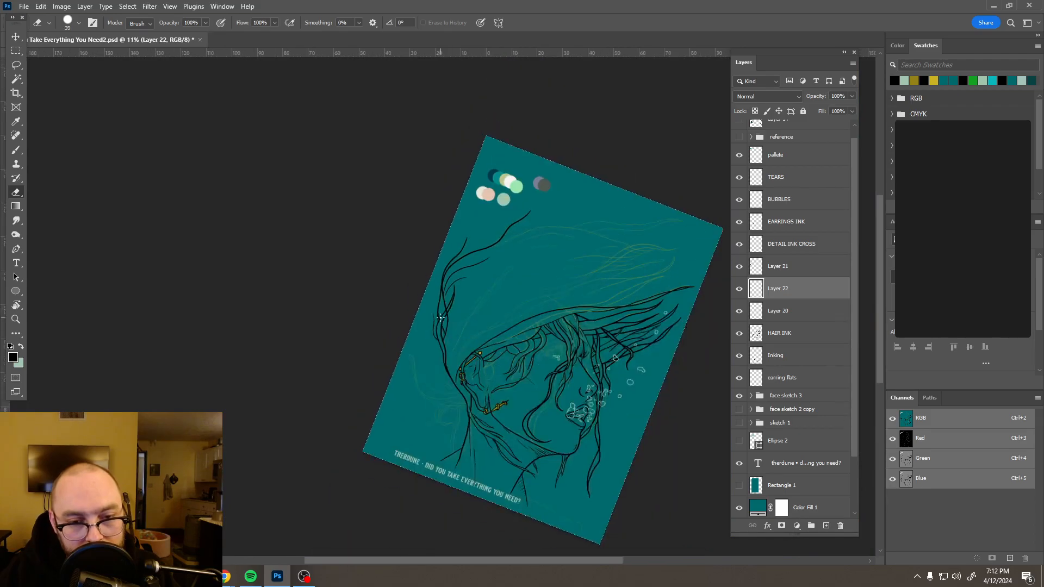
scroll(445, 310, "up", 2)
scroll(445, 309, "up", 5)
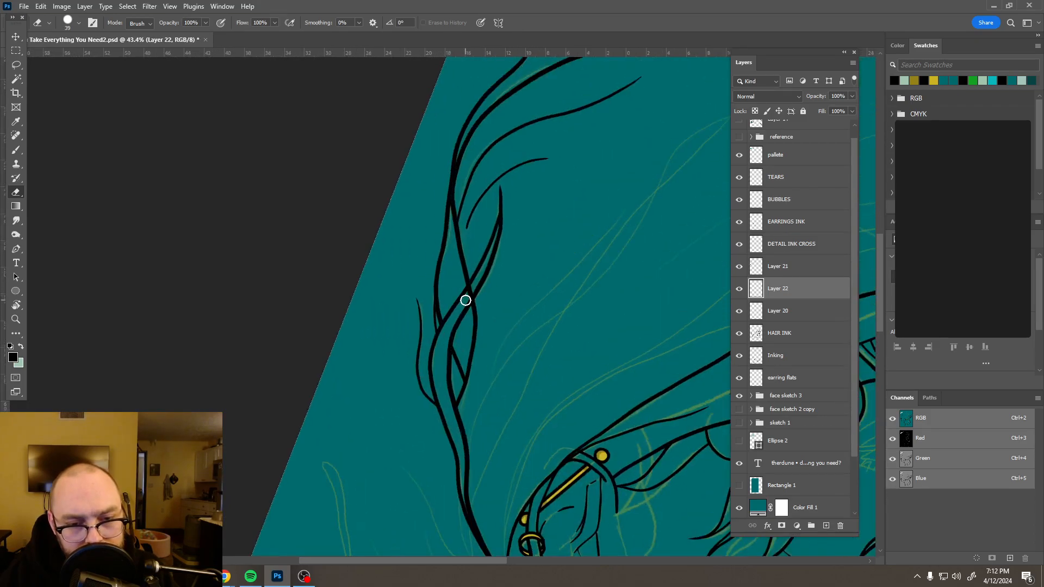
scroll(466, 300, "up", 1)
key("v")
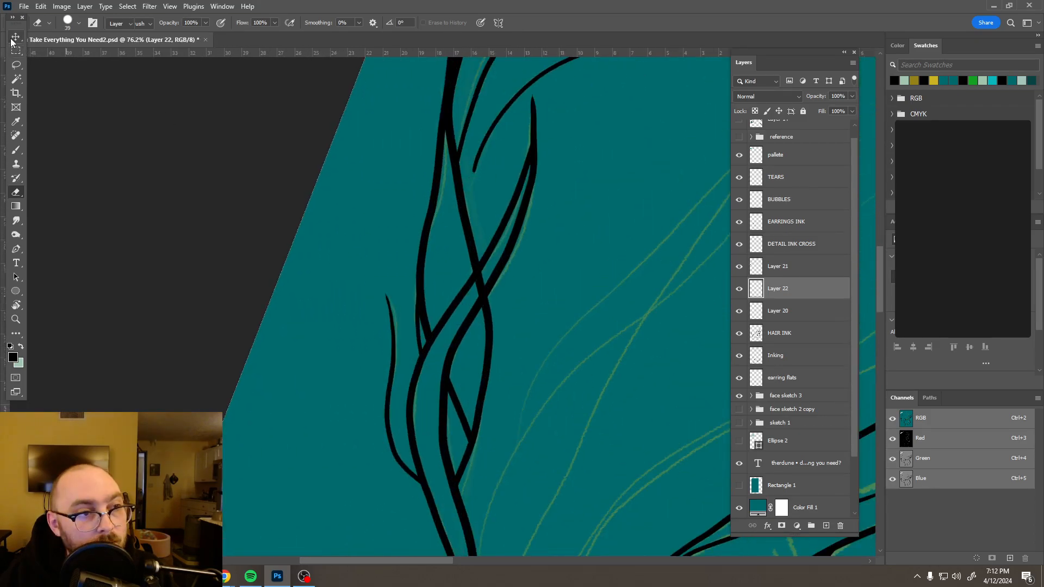
left_click(483, 283)
key("e")
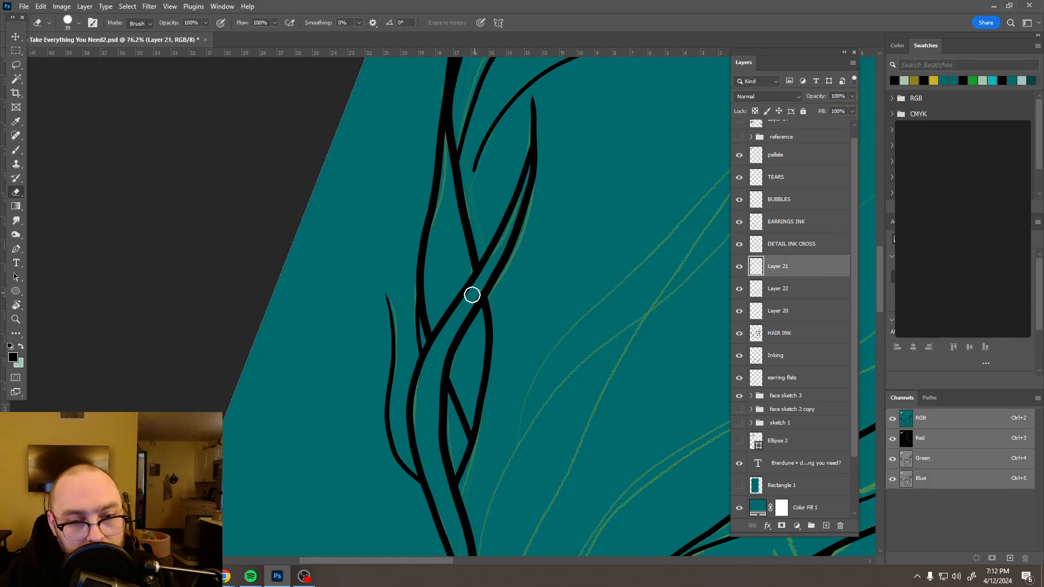
- Add a layer above Layer 21 and ready the Brush for the hair sketched behind the ear
scroll(476, 286, "down", 5)
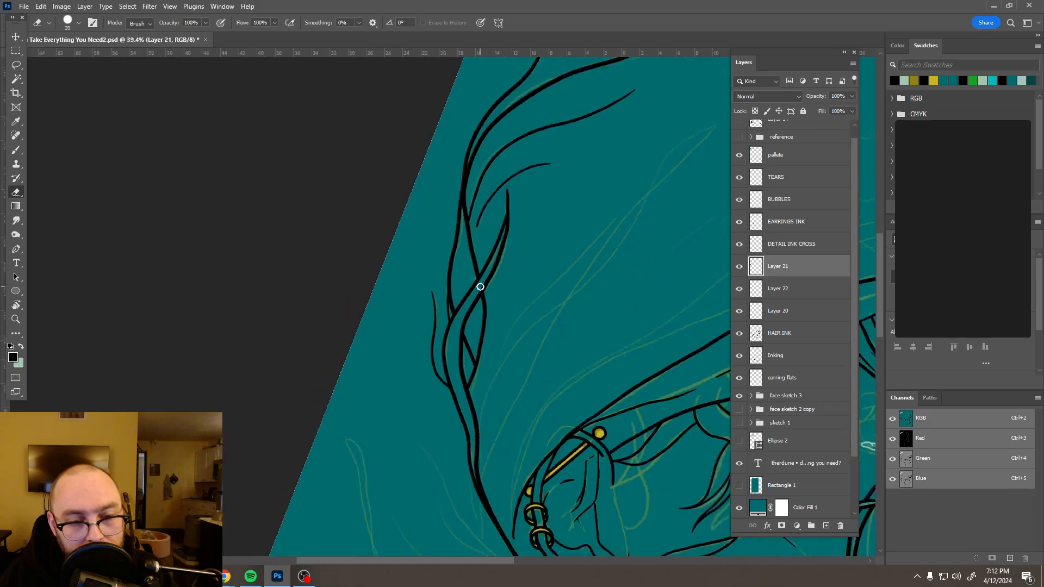
scroll(523, 293, "down", 3)
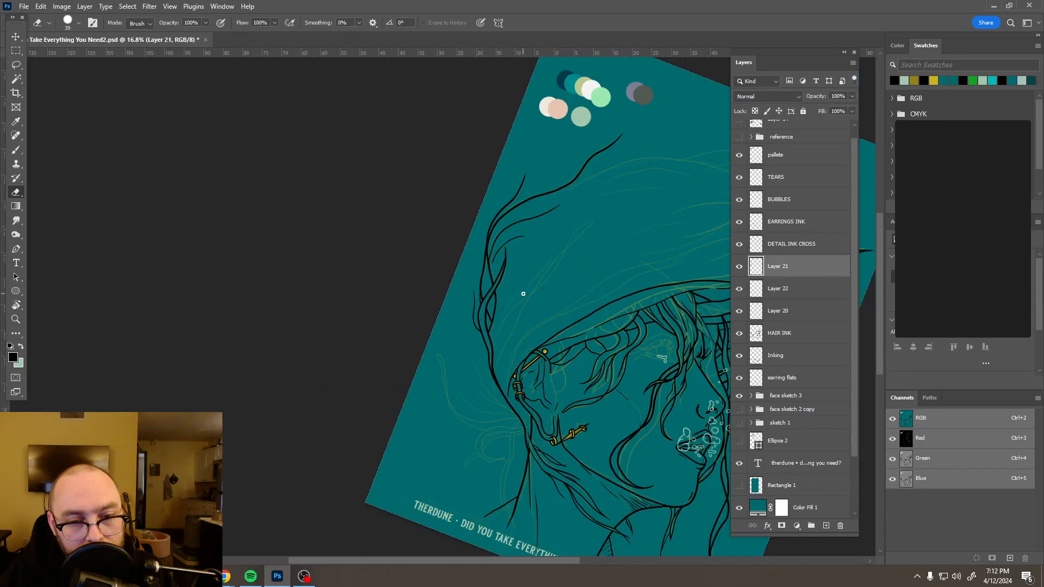
scroll(523, 294, "down", 3)
scroll(587, 316, "up", 3)
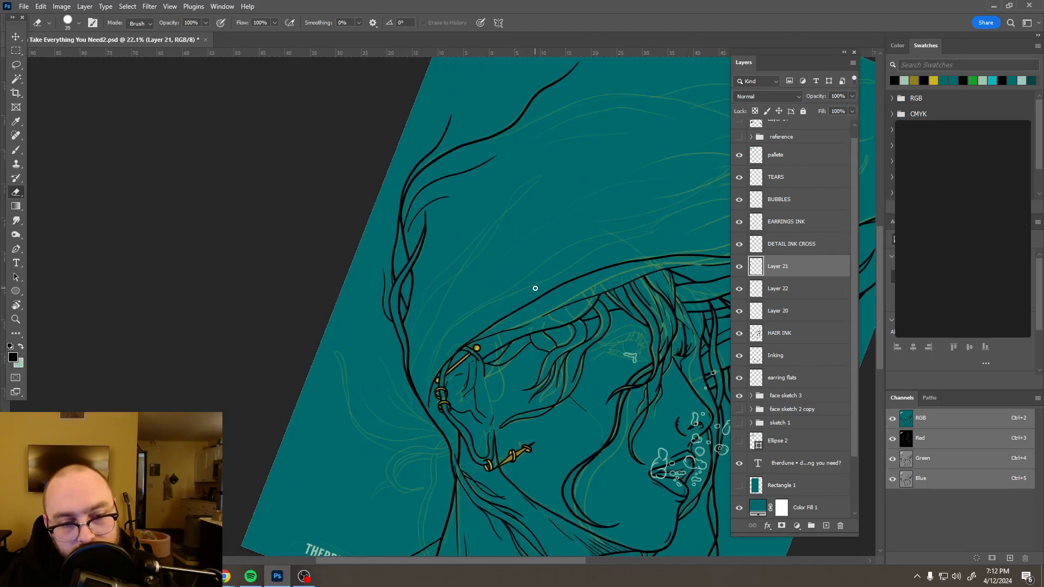
key("ctrl+shift+alt+n")
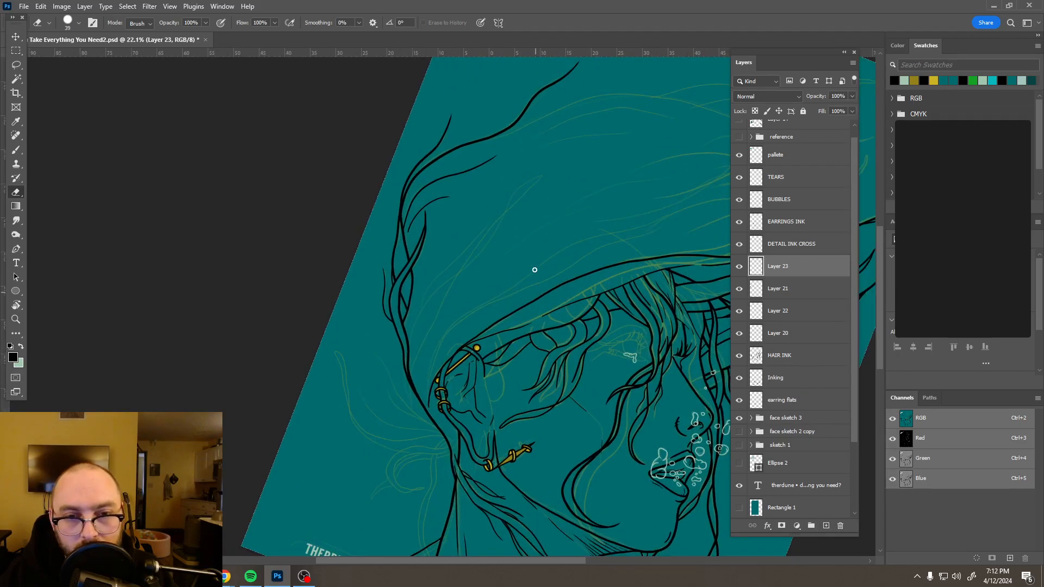
key("r")
mouse_move(664, 287)
left_mouse_down()
mouse_move(576, 401)
mouse_move(420, 401)
mouse_move(488, 346)
mouse_move(519, 286)
left_mouse_up()
key("e")
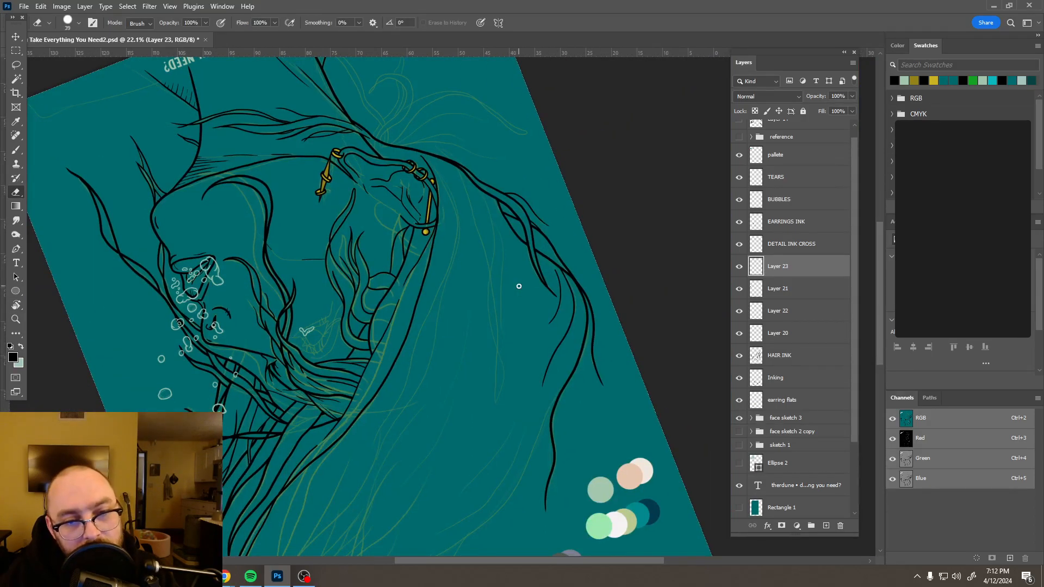
key("b")
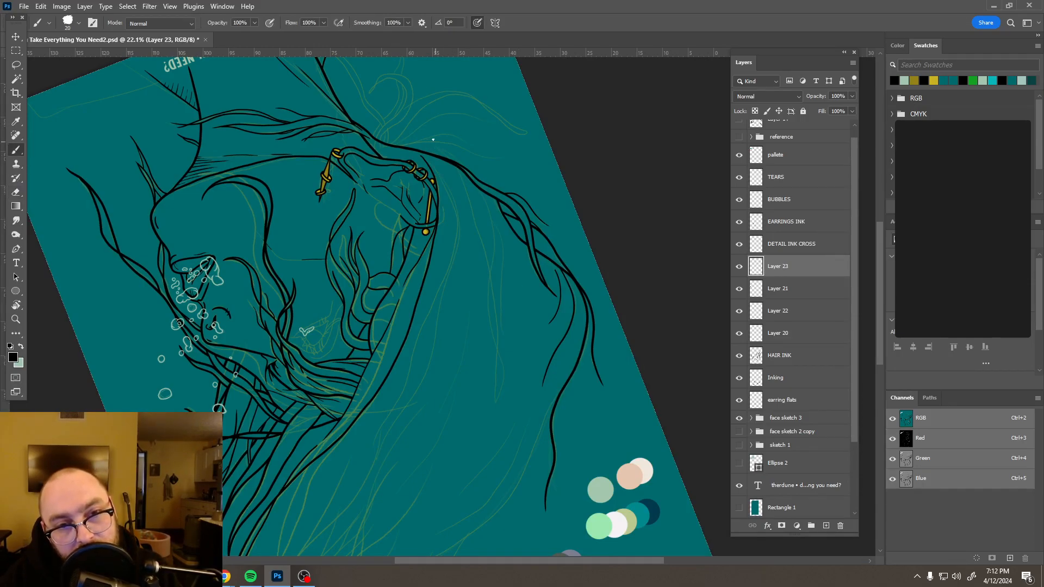
left_click_drag(460, 180, 474, 222)
left_click_drag(491, 281, 489, 420)
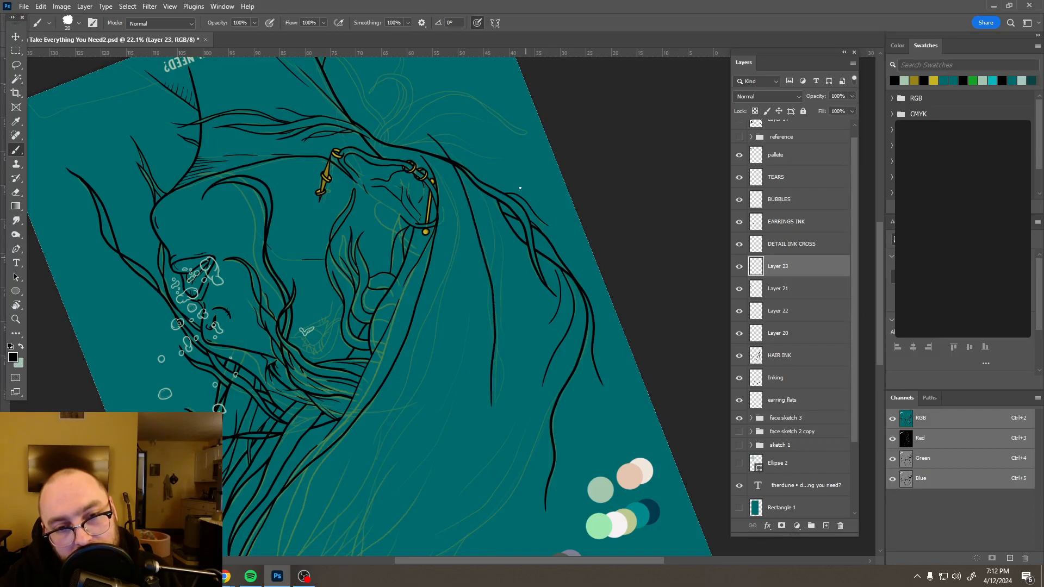
key("ctrl+z")
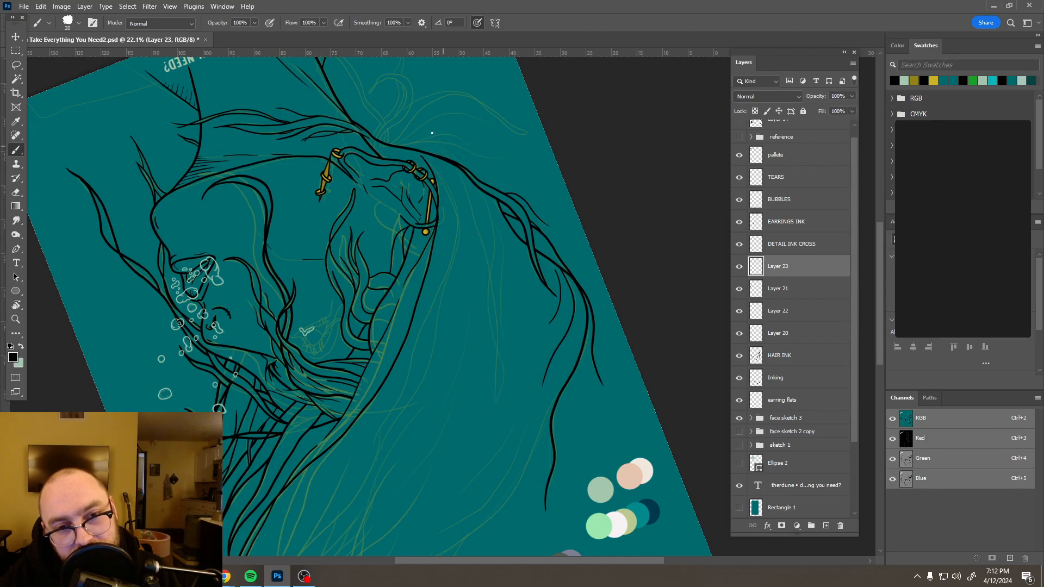
- Ink a group of long, tapering hair lines on Layer 23, sweeping from the strand behind the ear along the sketch
mouse_move(422, 130)
left_mouse_down()
mouse_move(478, 240)
mouse_move(498, 351)
mouse_move(491, 416)
left_mouse_up()
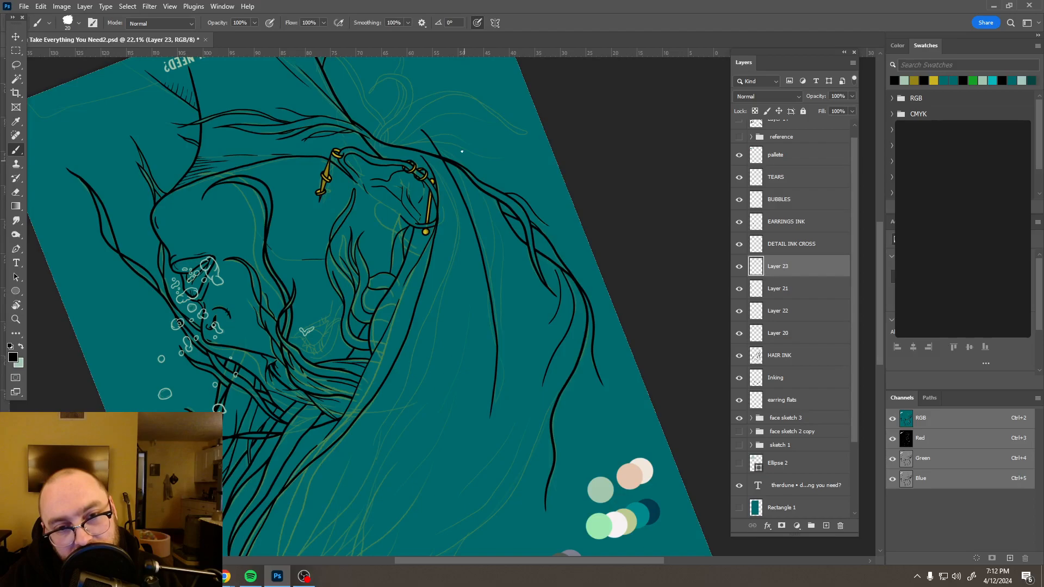
left_click_drag(469, 197, 500, 361)
left_click_drag(501, 402, 495, 422)
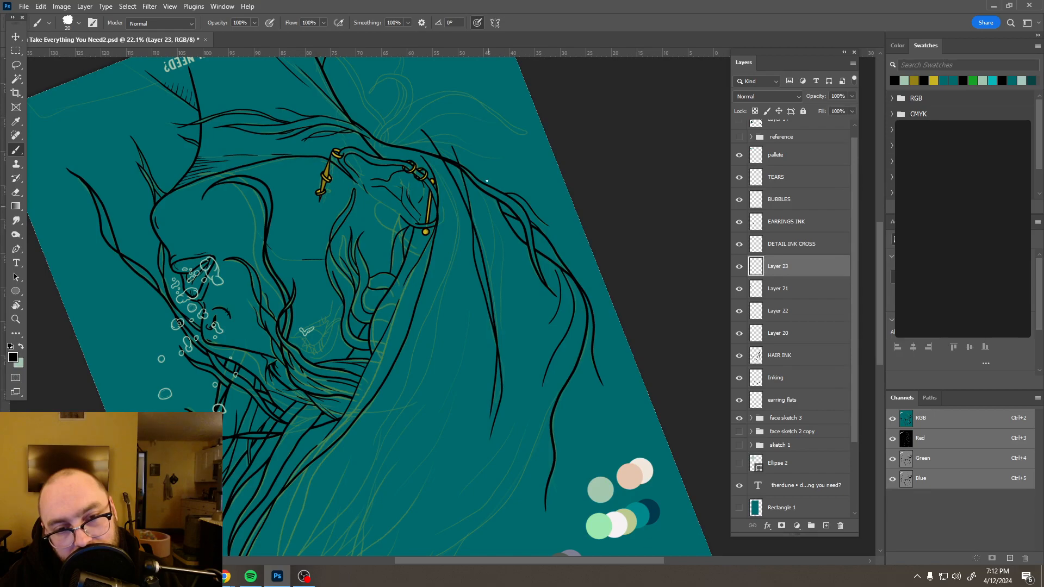
left_click_drag(472, 164, 487, 329)
left_click_drag(502, 250, 501, 348)
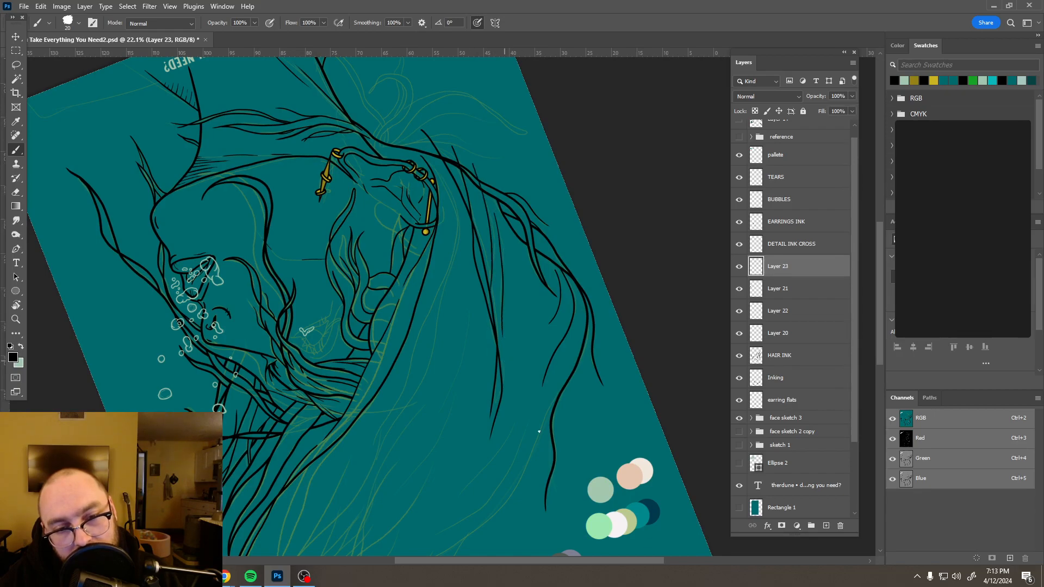
- Erase the ends of the Layer 23 hair lines that overhang the main strand behind the ear
scroll(528, 367, "down", 1)
scroll(529, 368, "down", 3)
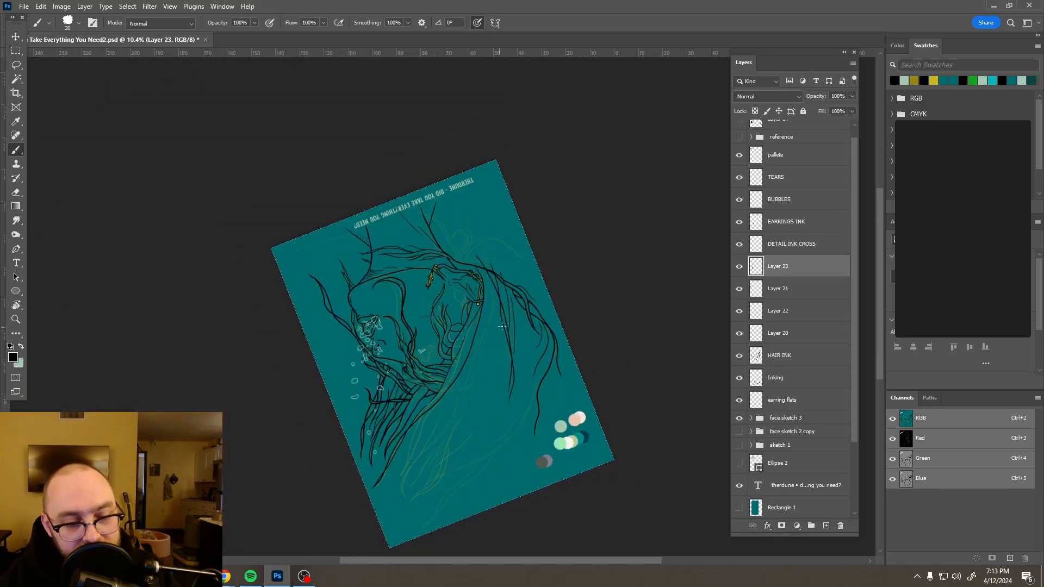
key("r")
mouse_move(566, 333)
left_mouse_down()
mouse_move(348, 465)
mouse_move(323, 396)
mouse_move(363, 225)
mouse_move(314, 279)
mouse_move(337, 296)
left_mouse_up()
key("b")
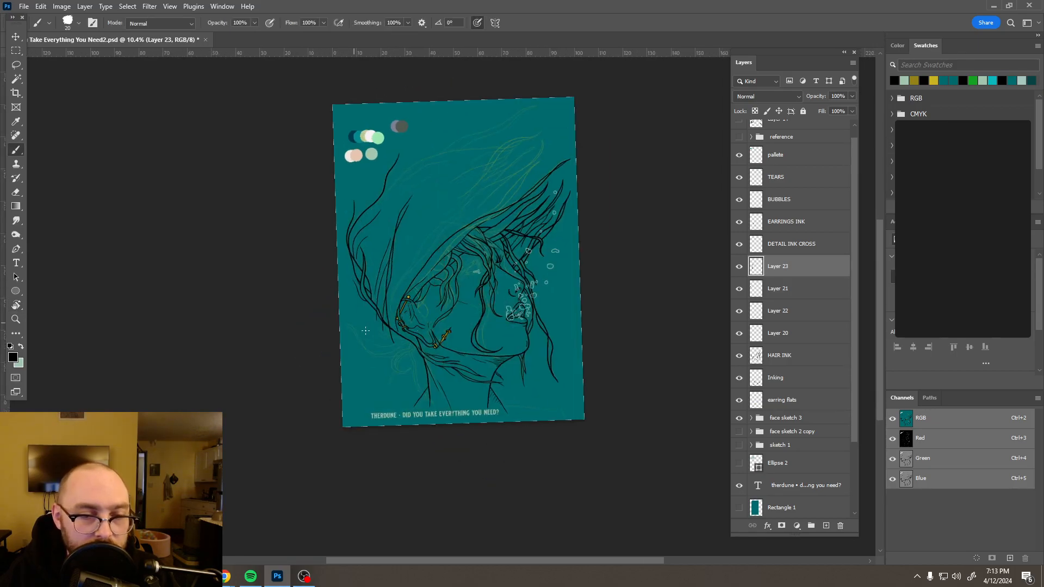
scroll(370, 326, "up", 3)
scroll(373, 310, "up", 3)
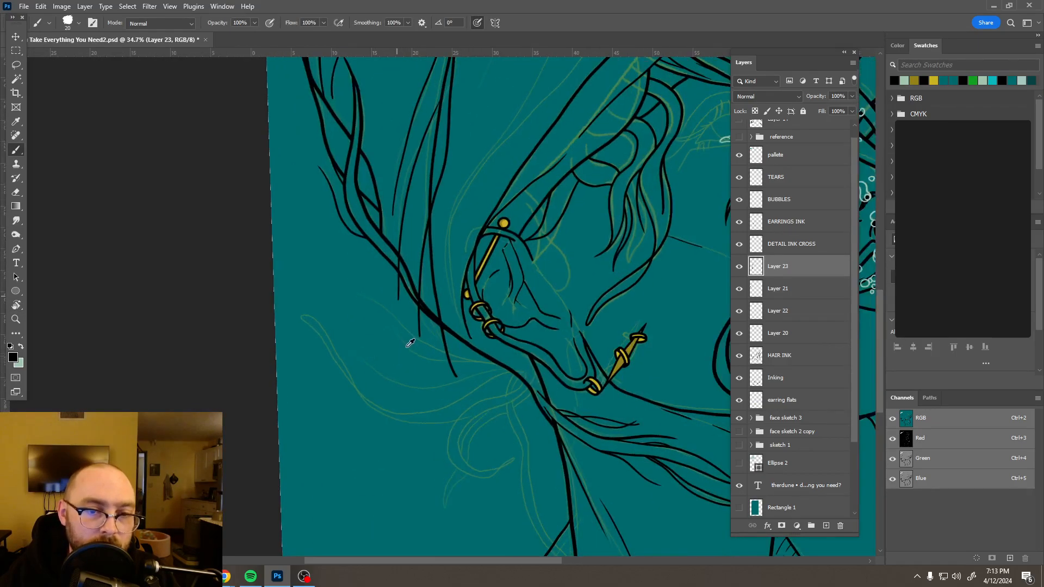
key("e")
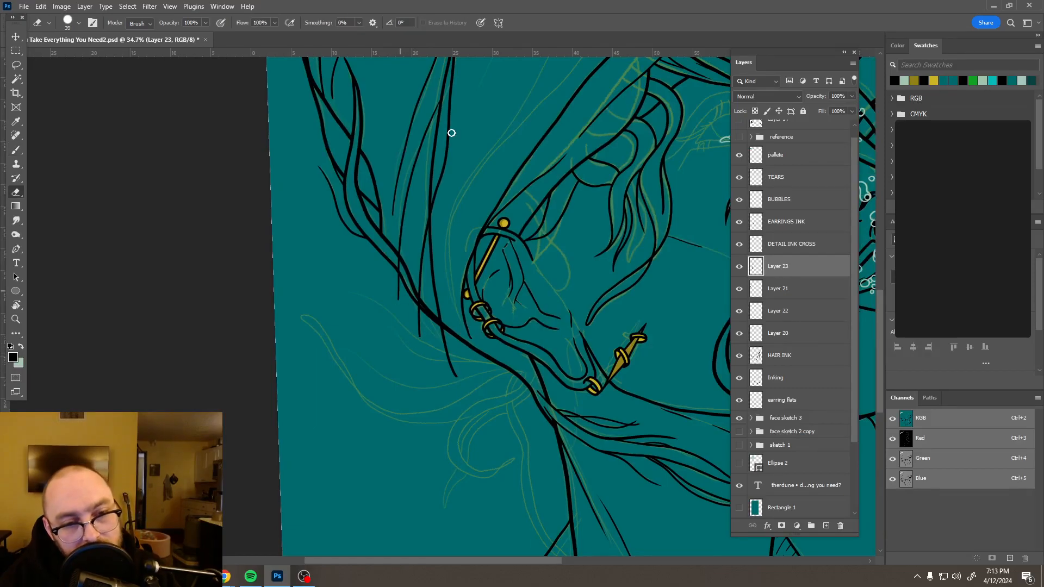
mouse_move(392, 324)
left_mouse_down()
mouse_move(401, 294)
mouse_move(418, 312)
mouse_move(422, 347)
mouse_move(450, 389)
mouse_move(448, 352)
mouse_move(459, 390)
left_mouse_up()
scroll(499, 243, "down", 5)
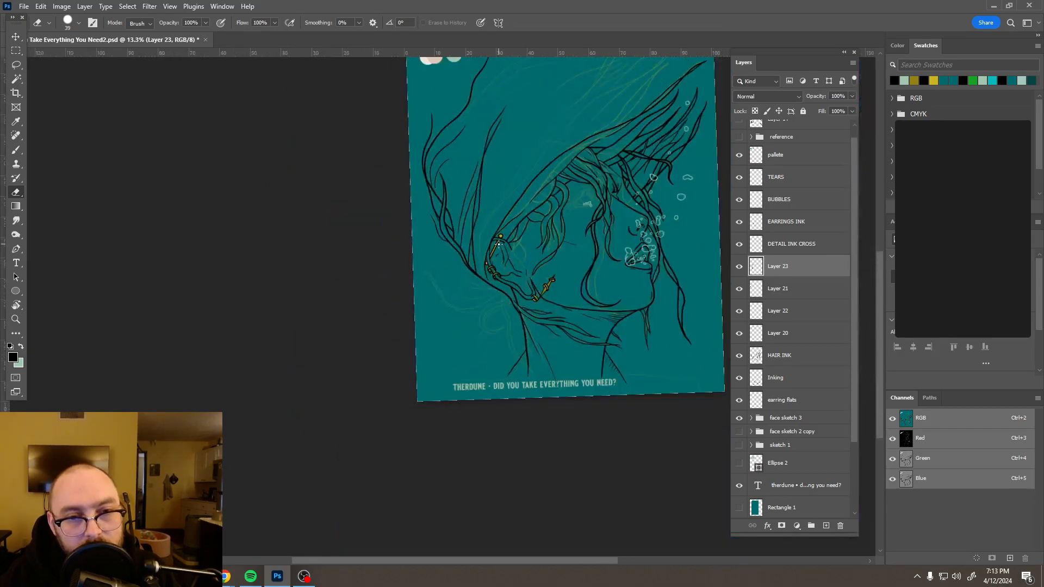
- Ink a long sweeping hair line from behind the ear over the head on a new layer, and add another empty layer above it
left_click_drag(548, 182, 487, 282)
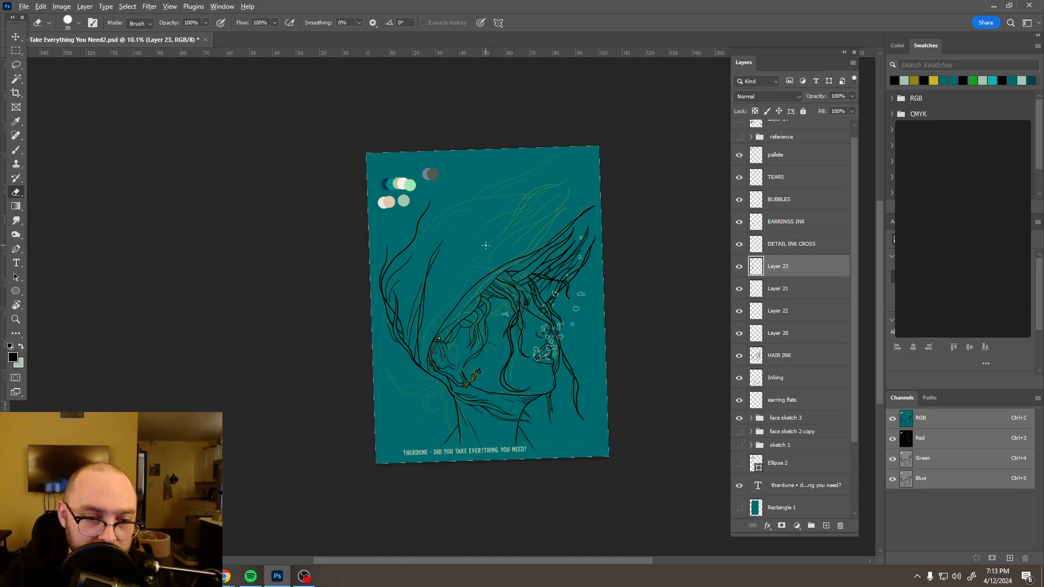
scroll(486, 246, "up", 2)
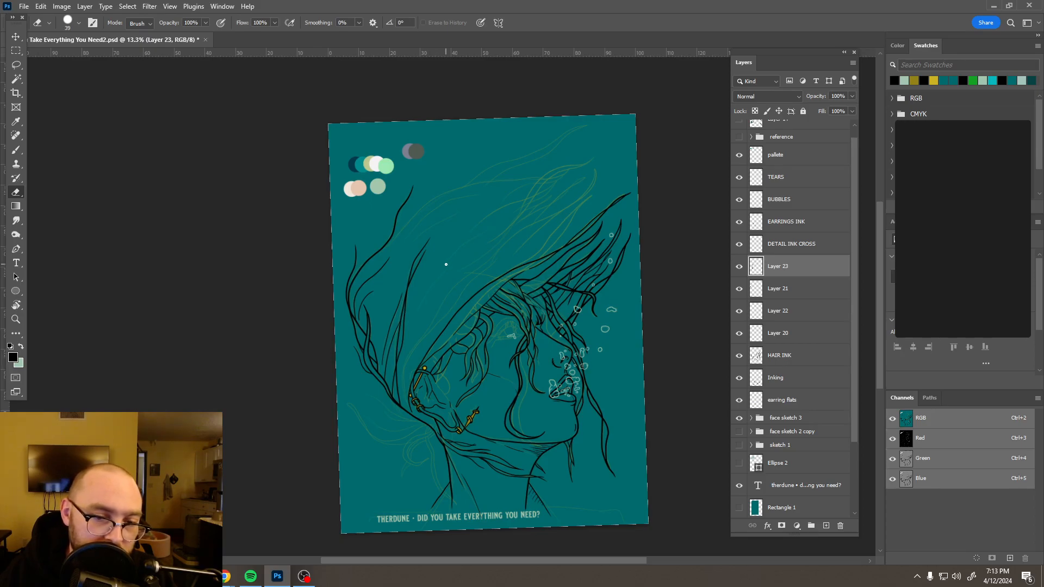
key("b")
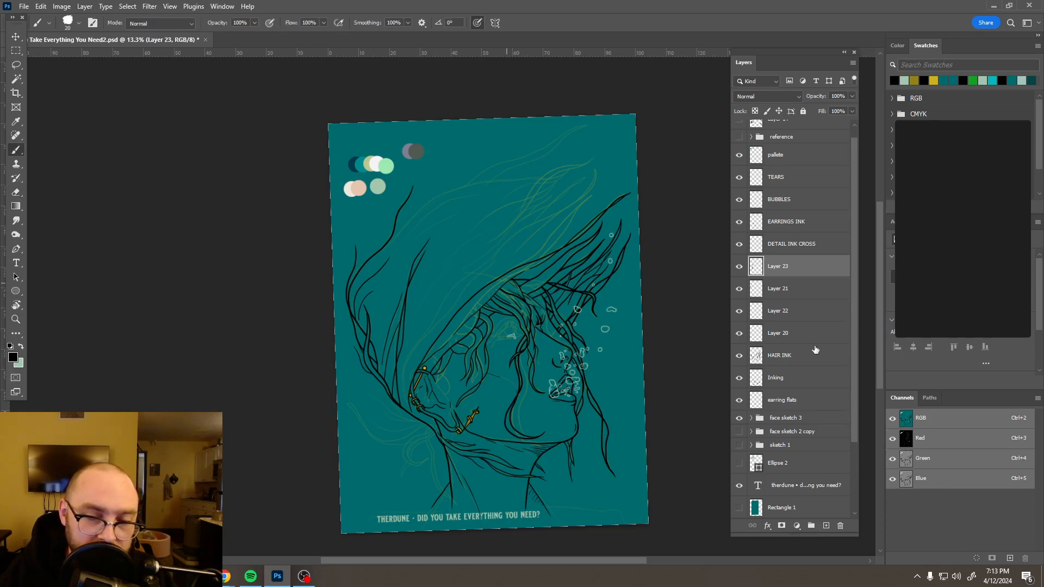
left_click(826, 526)
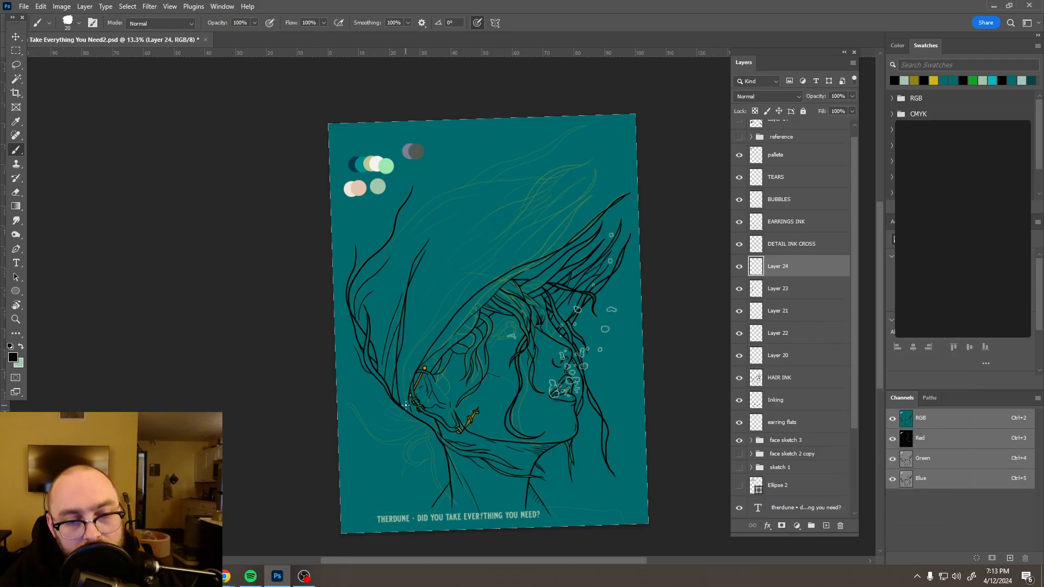
mouse_move(405, 368)
left_mouse_down()
mouse_move(456, 286)
mouse_move(590, 188)
mouse_move(605, 147)
left_mouse_up()
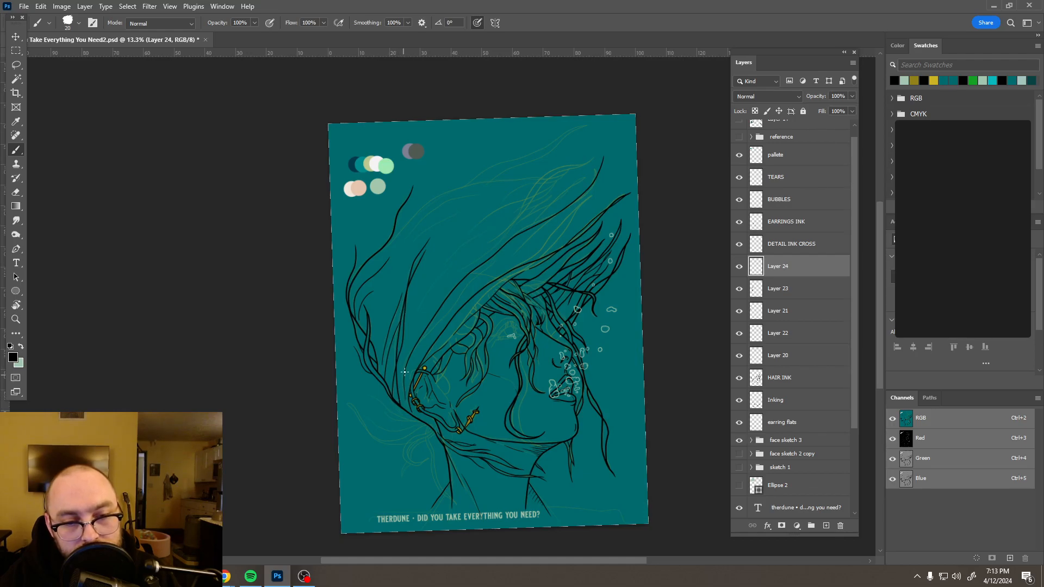
left_click(826, 526)
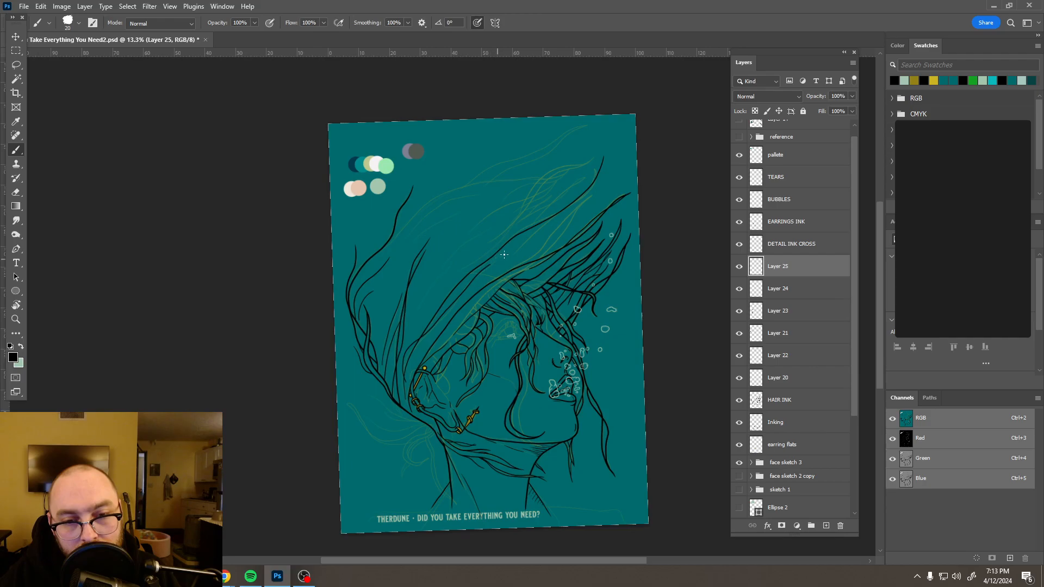
mouse_move(574, 201)
left_mouse_down()
mouse_move(599, 146)
mouse_move(604, 173)
left_mouse_up()
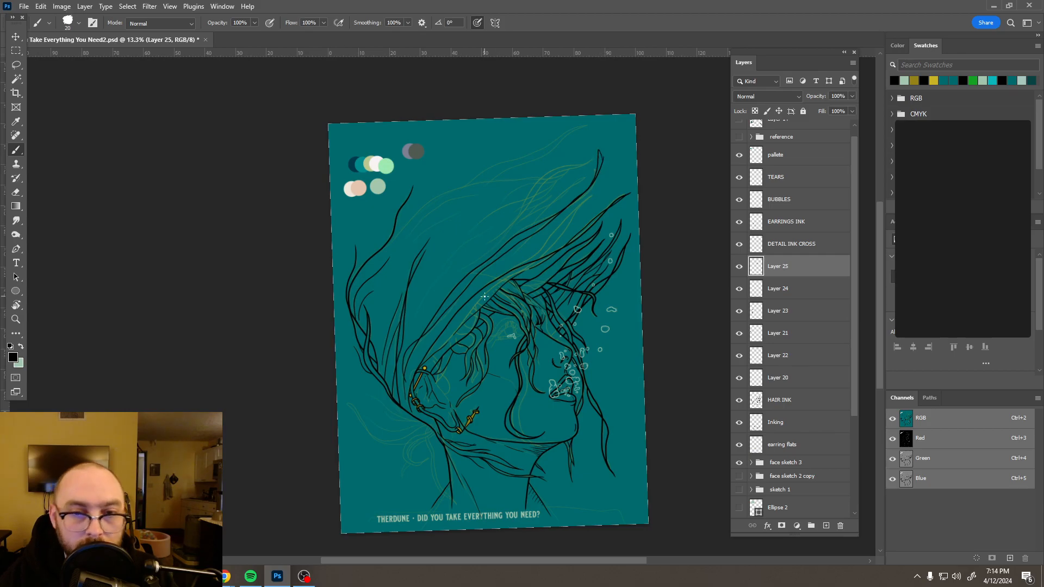
key("ctrl+z")
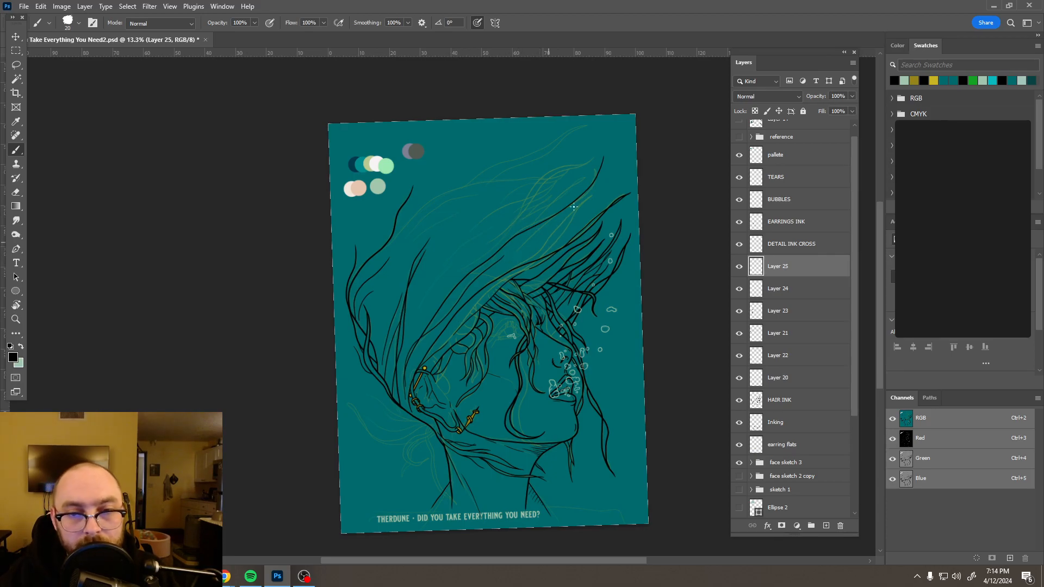
scroll(589, 175, "up", 3)
scroll(620, 166, "up", 2)
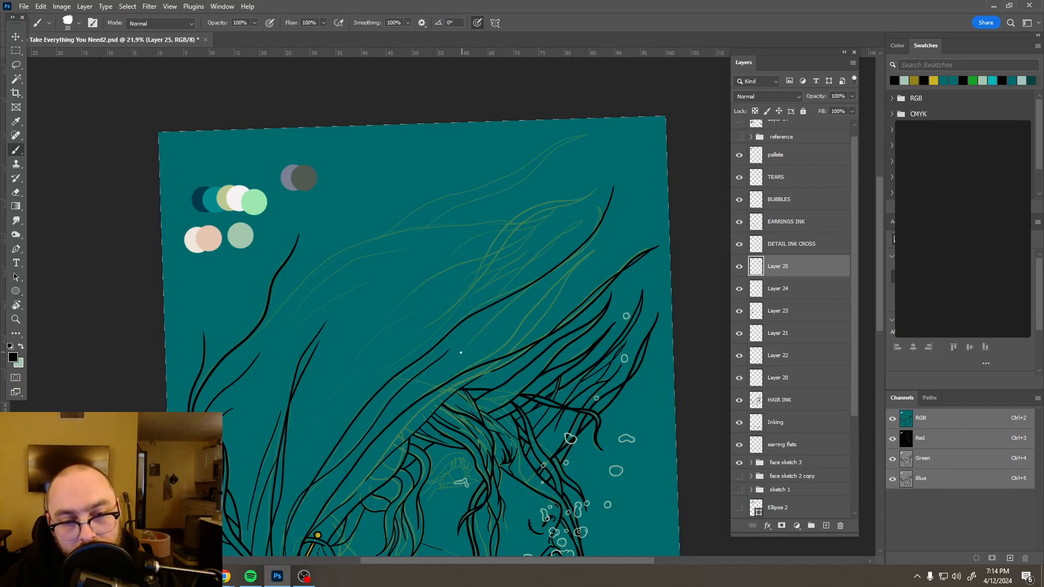
left_click_drag(493, 318, 571, 249)
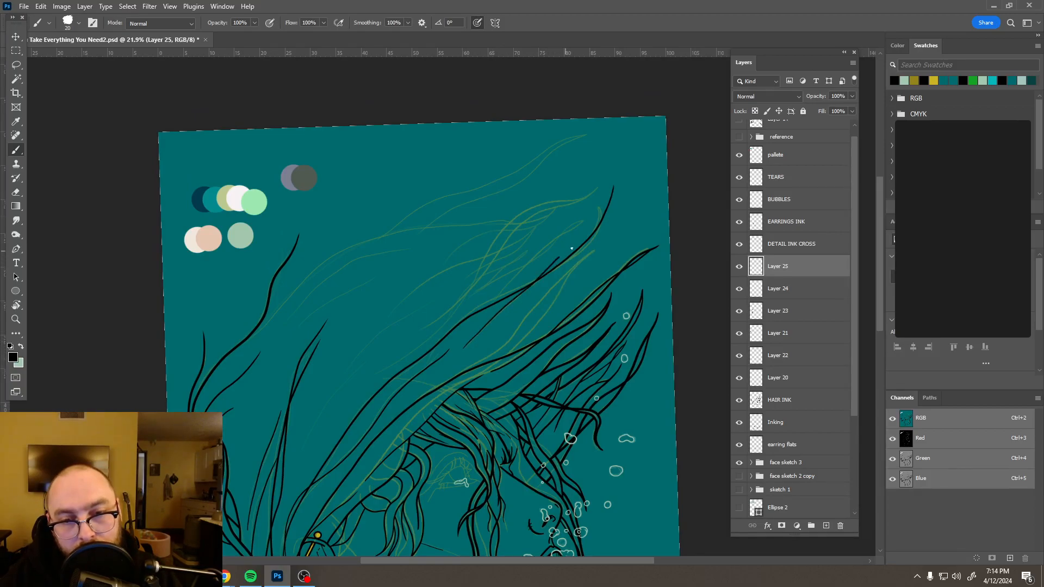
left_click_drag(613, 211, 615, 194)
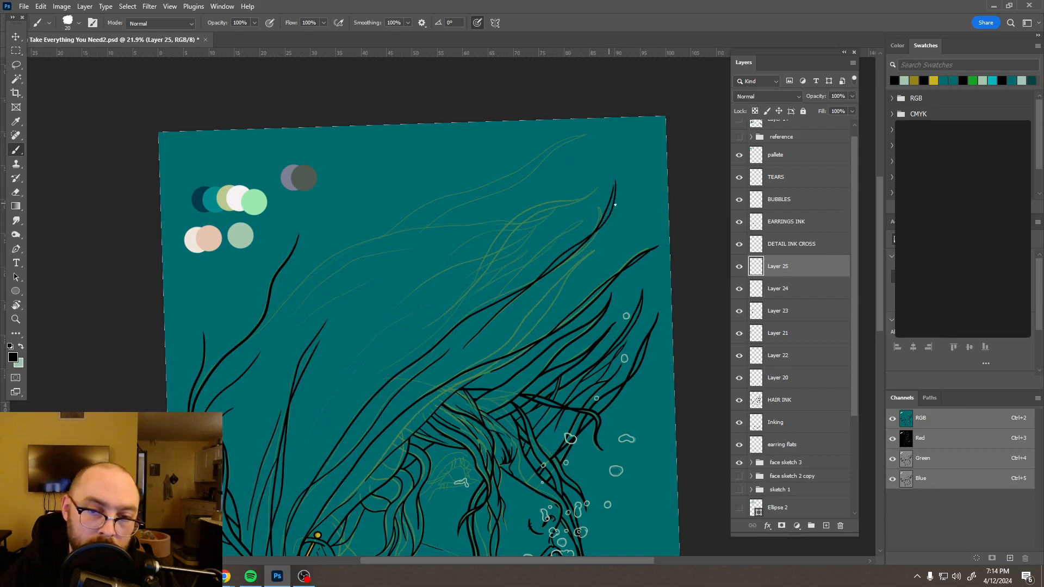
key("ctrl+z")
key("ctrl+z")
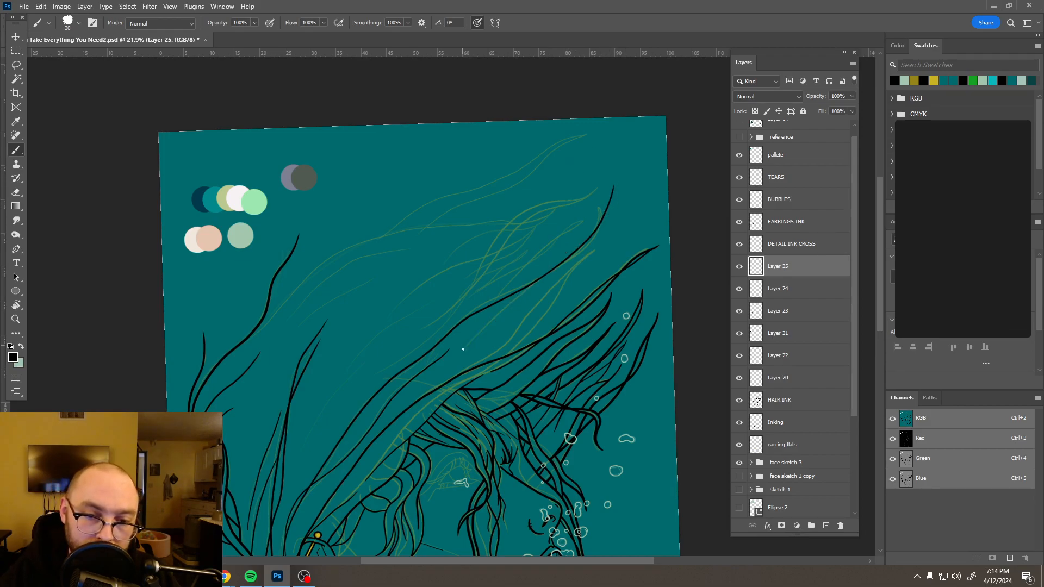
- Ink a tapering companion line on Layer 25 that crosses the long sweeping hair line and meets it at the tip
left_click_drag(465, 348, 566, 256)
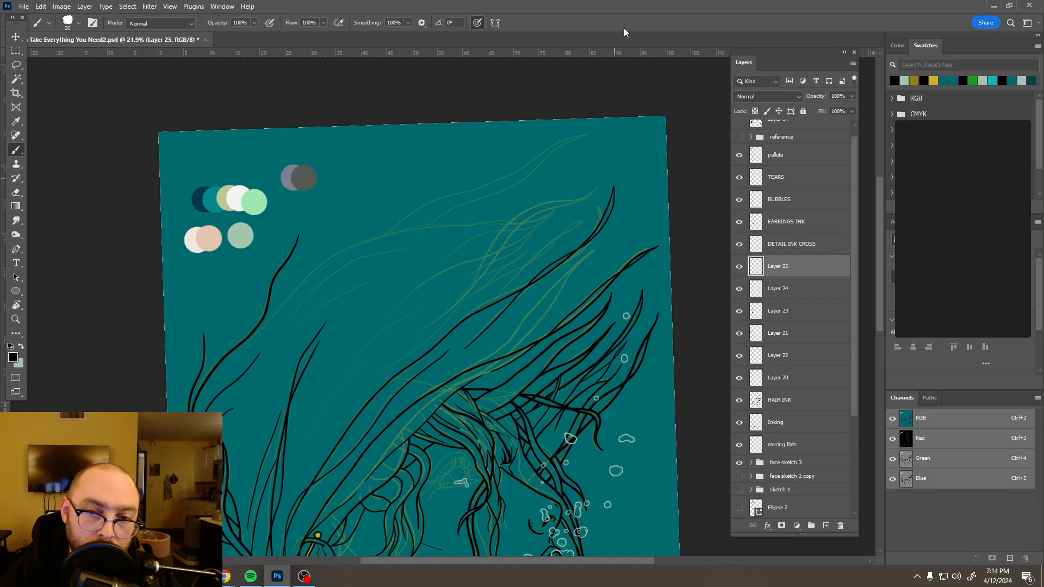
scroll(497, 245, "down", 1)
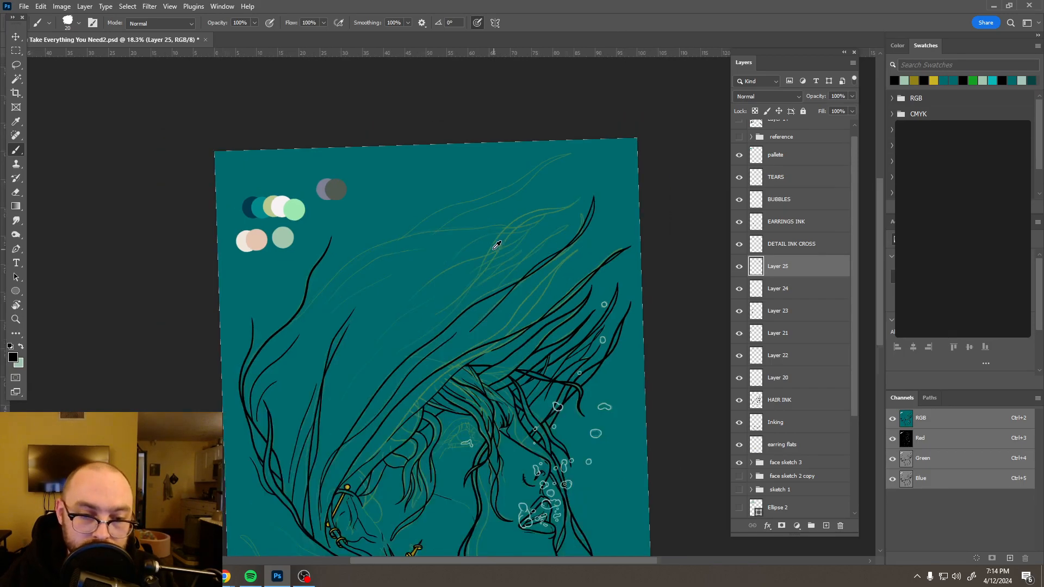
scroll(497, 245, "down", 3)
scroll(492, 241, "up", 1)
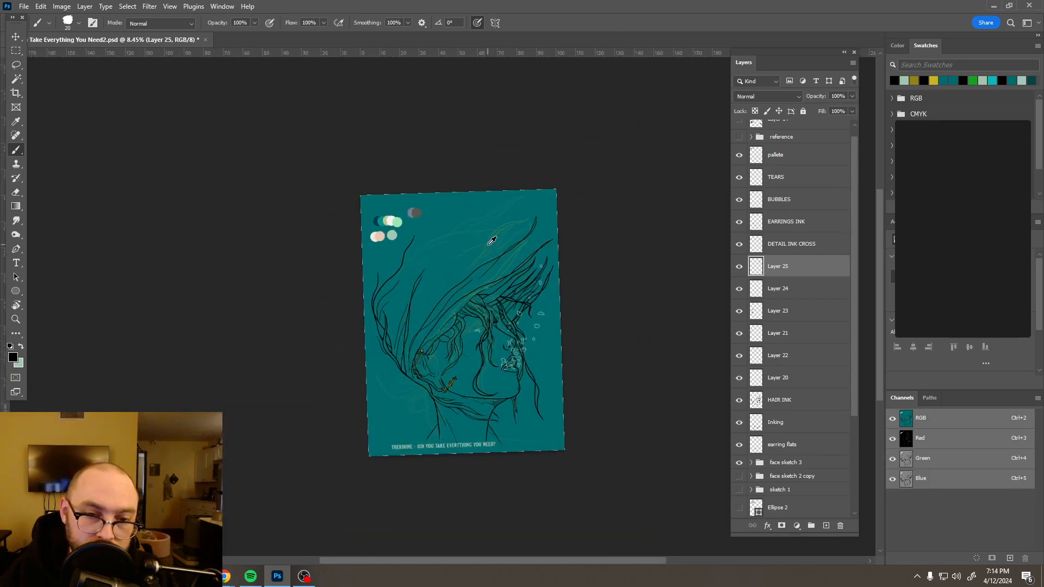
- Ink two shorter tapering hair lines on Layer 25, curving from above the head down toward the ear along the sketch
scroll(492, 241, "up", 5)
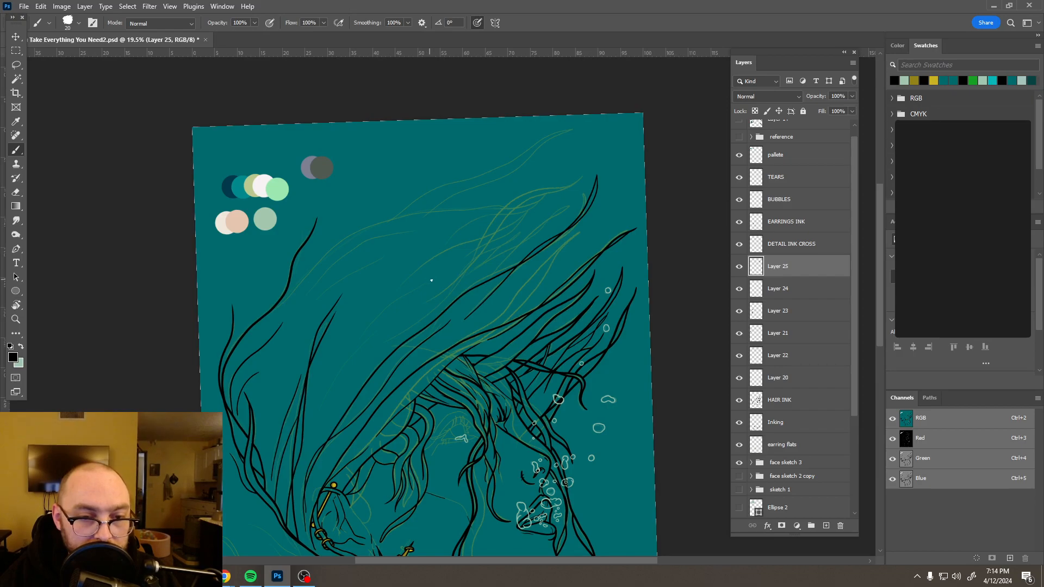
left_click_drag(431, 280, 379, 313)
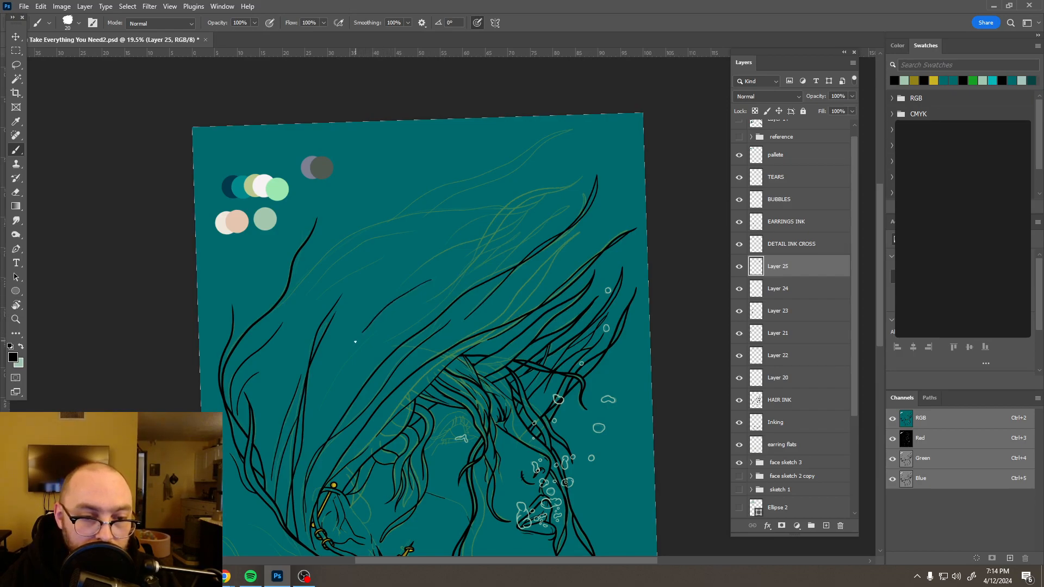
left_click_drag(327, 389, 343, 364)
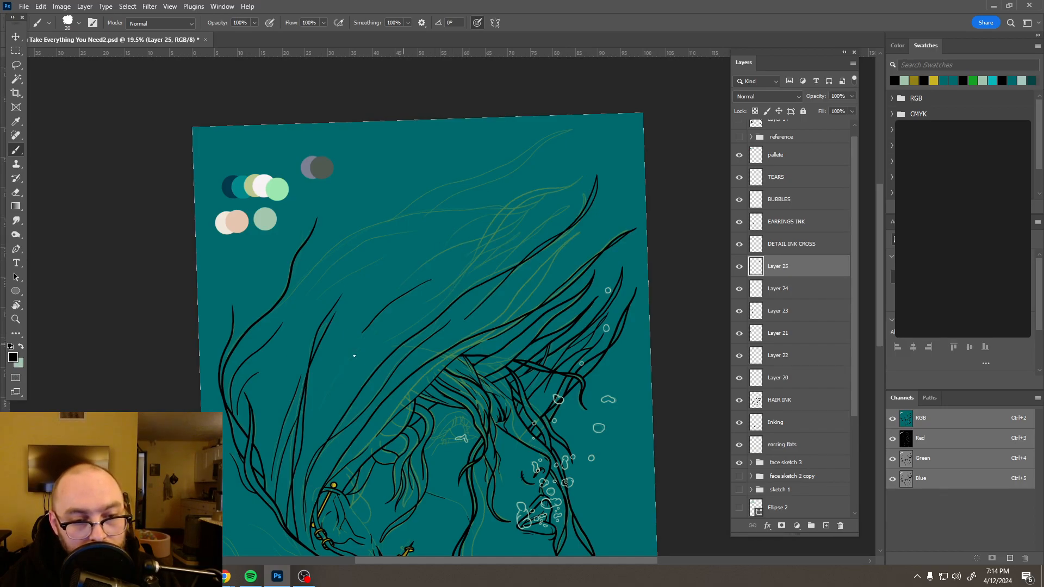
left_click_drag(329, 393, 317, 428)
key("ctrl+z")
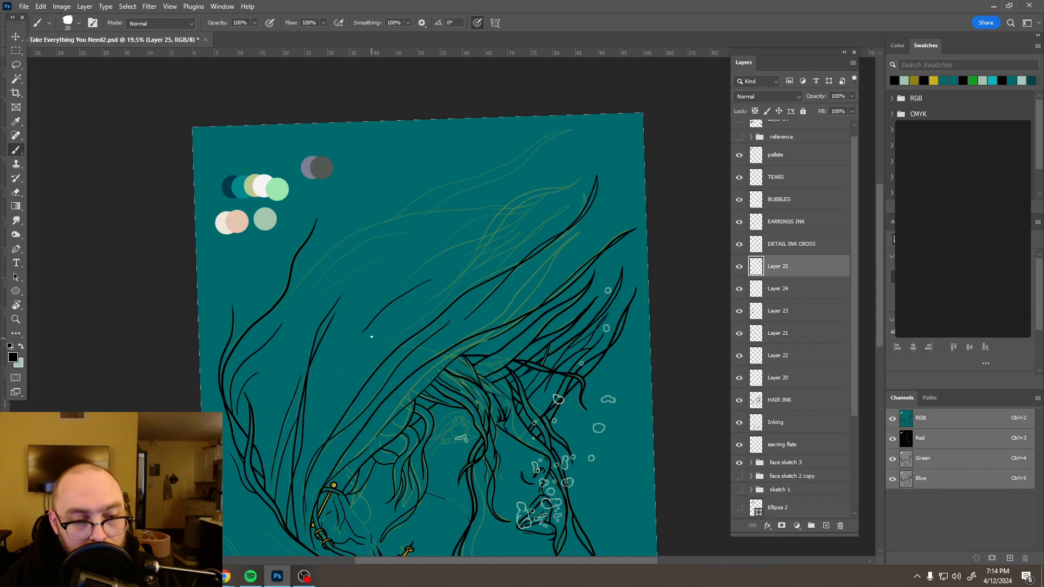
left_click_drag(358, 350, 325, 405)
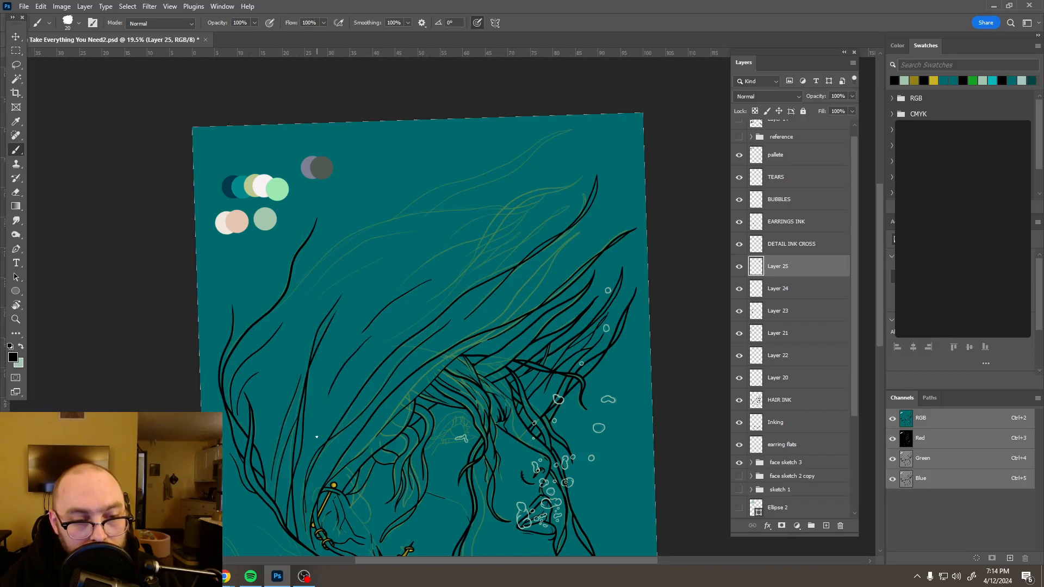
key("ctrl+z")
left_click_drag(348, 360, 333, 382)
key("ctrl+z")
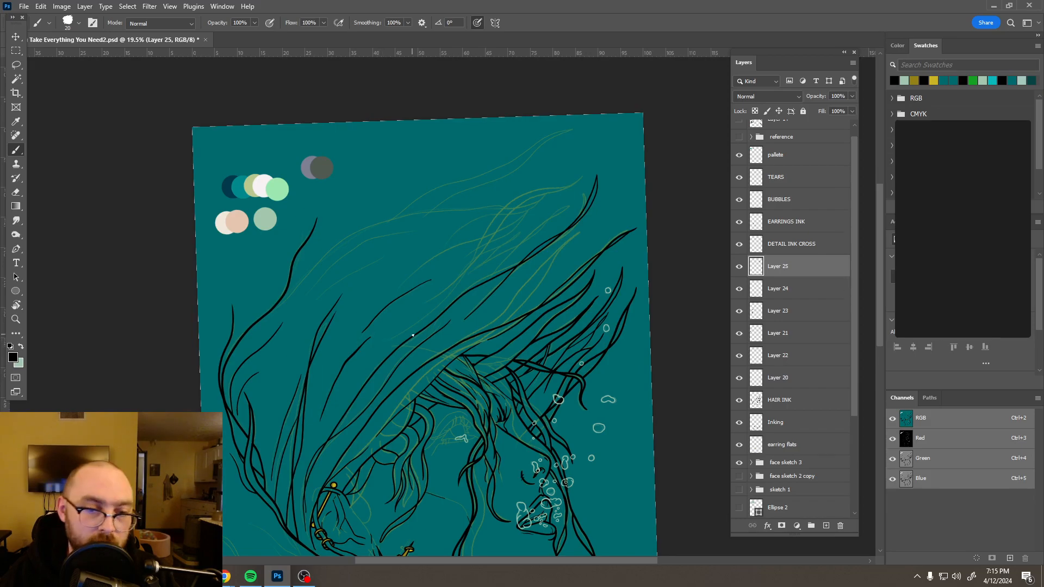
- Add a new layer above Layer 25 for the next hair lines
scroll(412, 335, "down", 2)
scroll(447, 320, "down", 3)
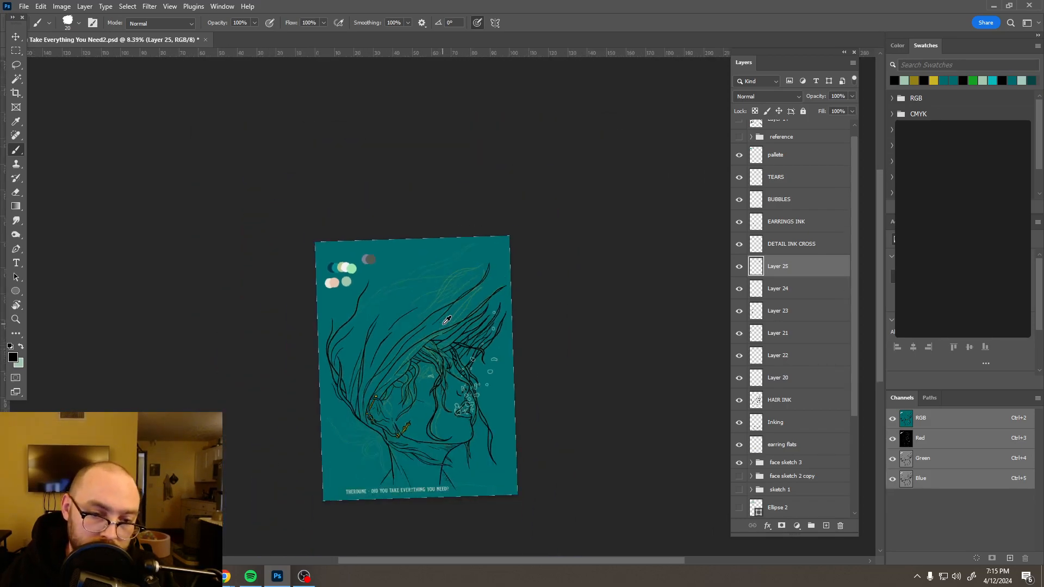
scroll(425, 316, "up", 1)
scroll(424, 317, "up", 2)
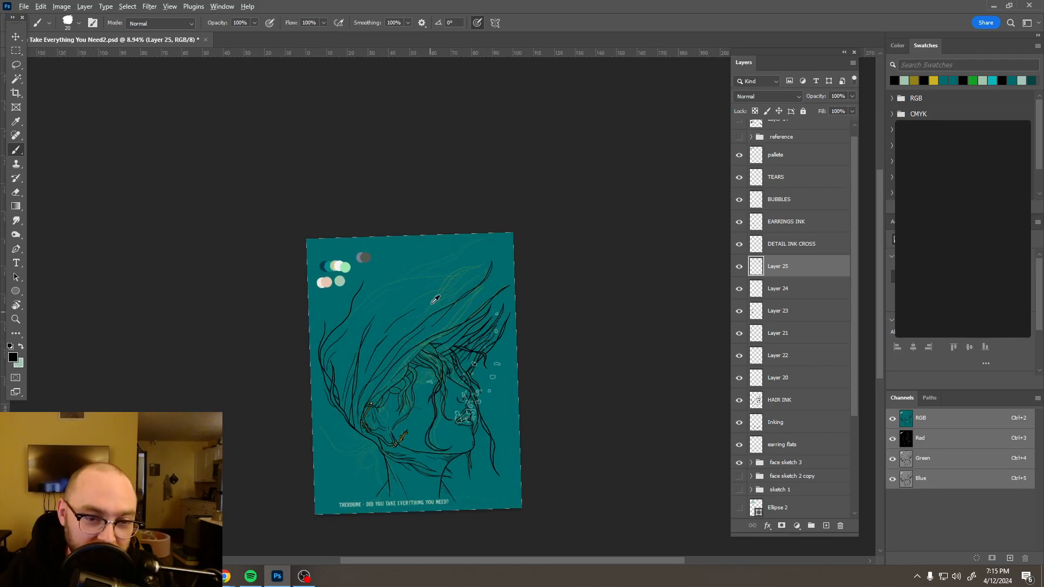
scroll(430, 245, "up", 2)
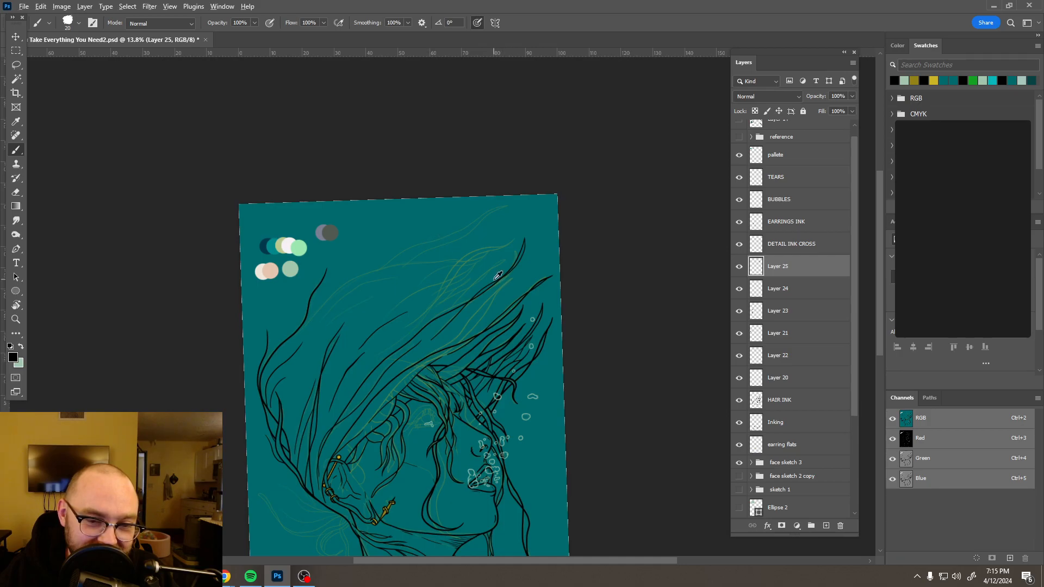
scroll(494, 275, "up", 1)
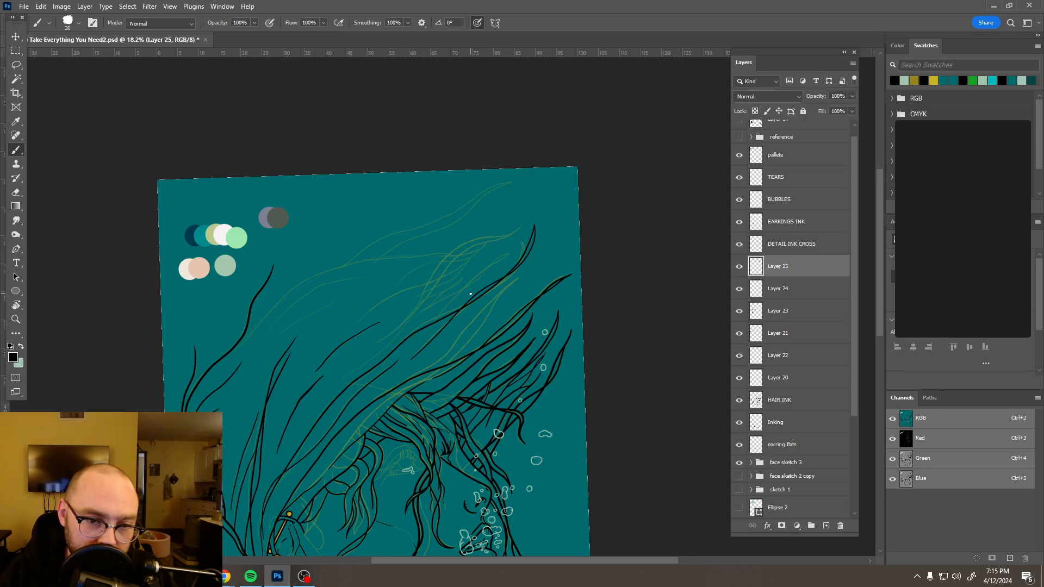
left_click(826, 526)
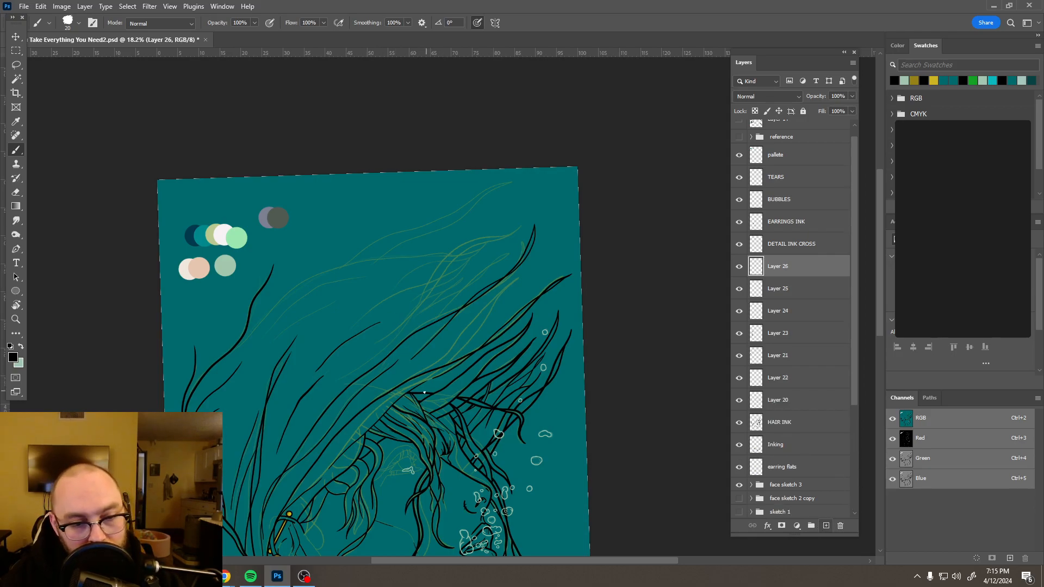
- Select Layer 25 and erase the overlapping lower end of its hair line beside the top of the ear
scroll(286, 470, "down", 1)
left_click_drag(268, 499, 338, 397)
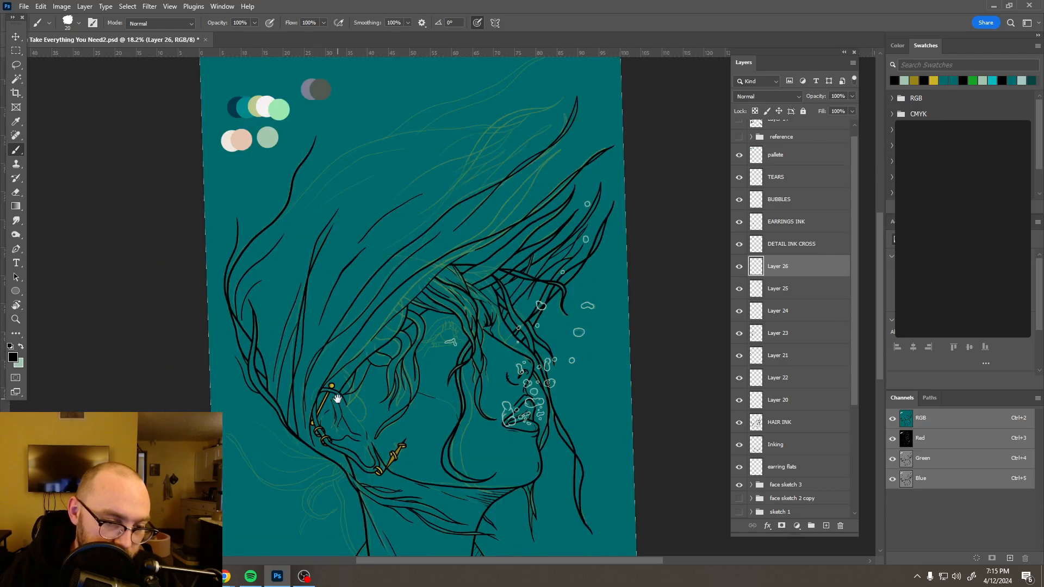
left_click(795, 298)
scroll(310, 423, "up", 5)
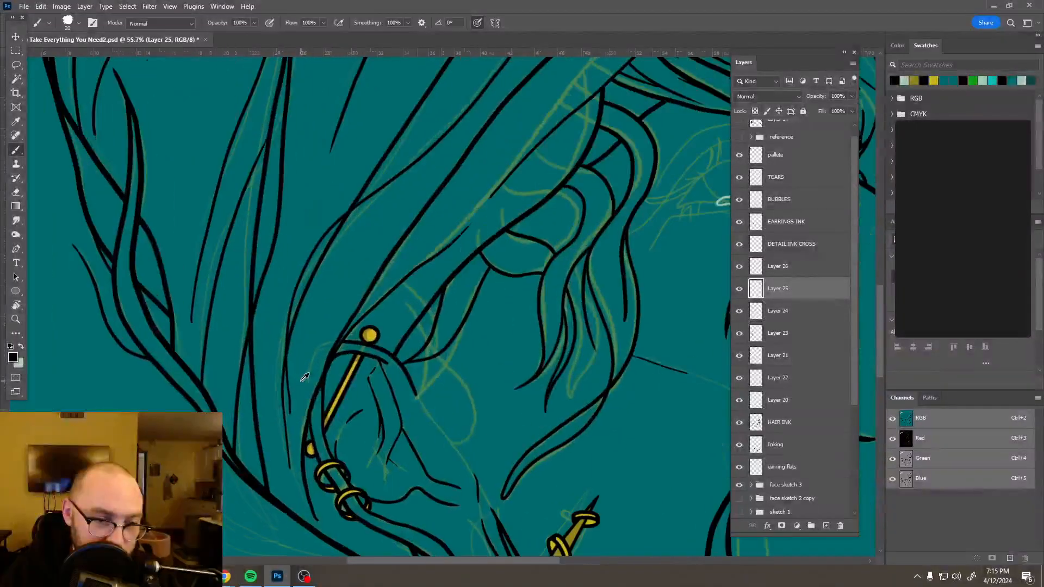
scroll(303, 376, "up", 2)
scroll(299, 378, "up", 2)
key("e")
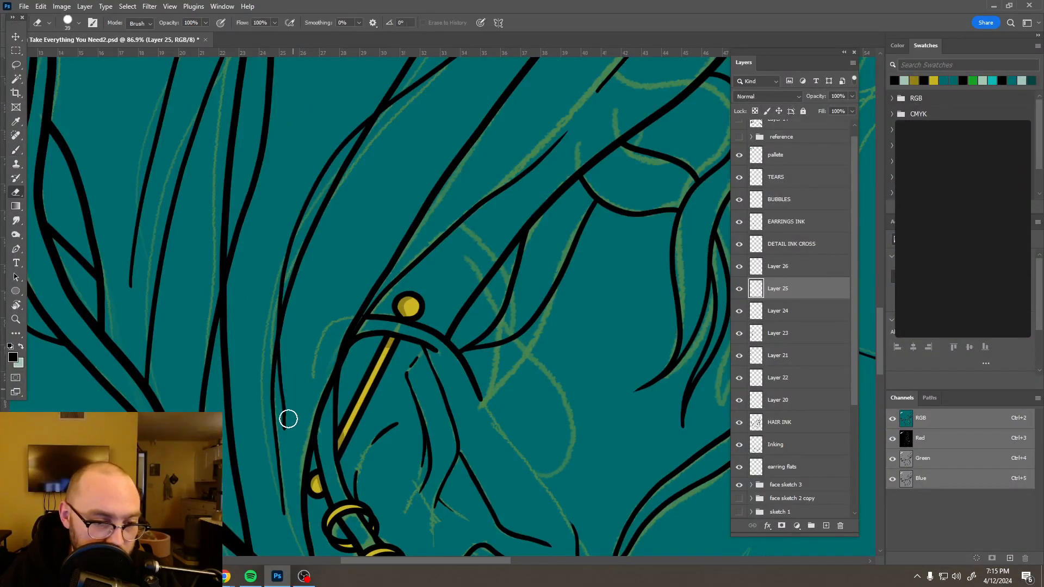
left_click_drag(287, 417, 287, 349)
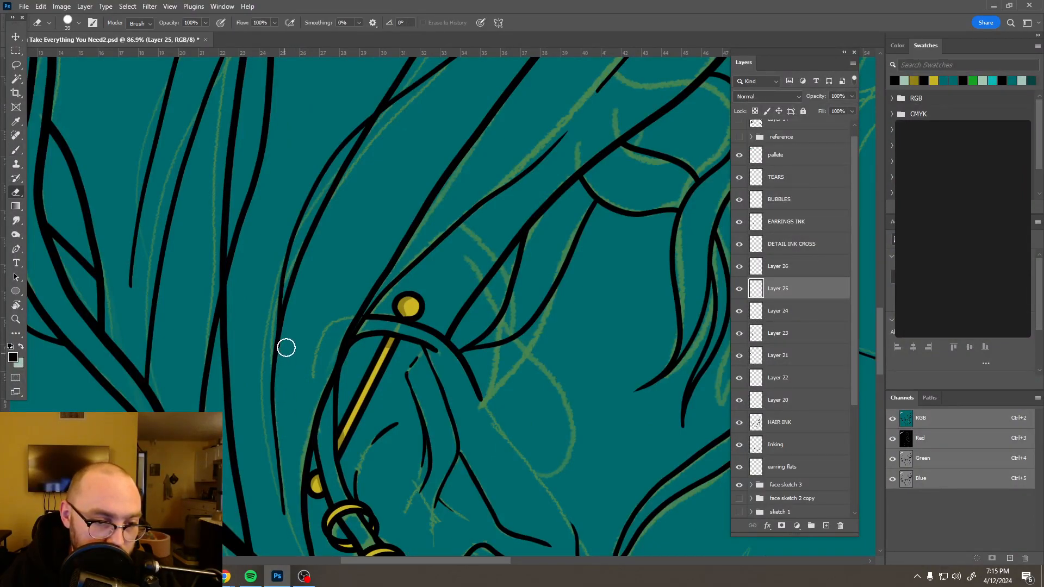
- Review the inked hair across the whole poster and save the file
scroll(388, 346, "down", 2)
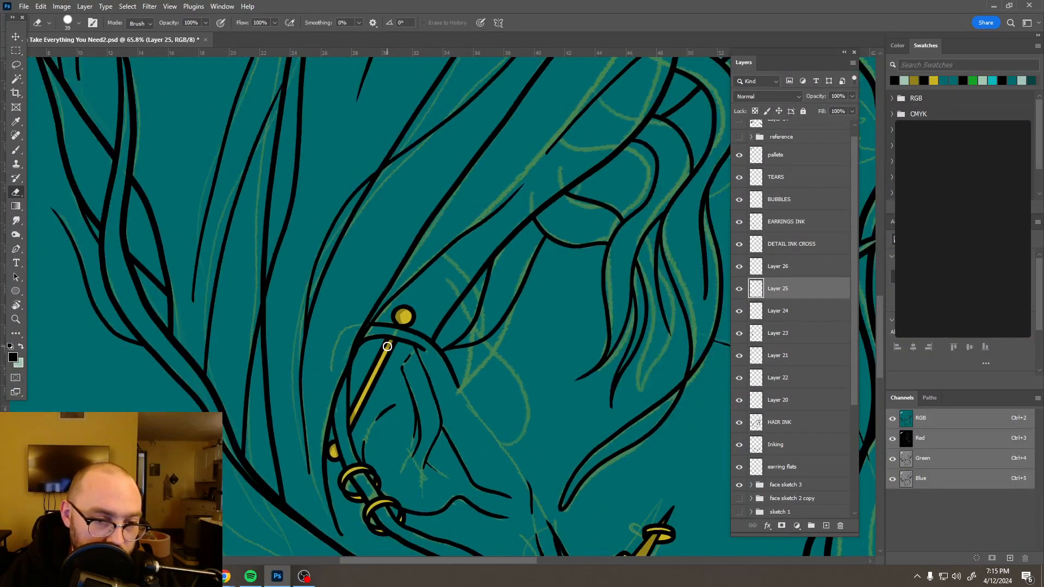
scroll(387, 346, "down", 10)
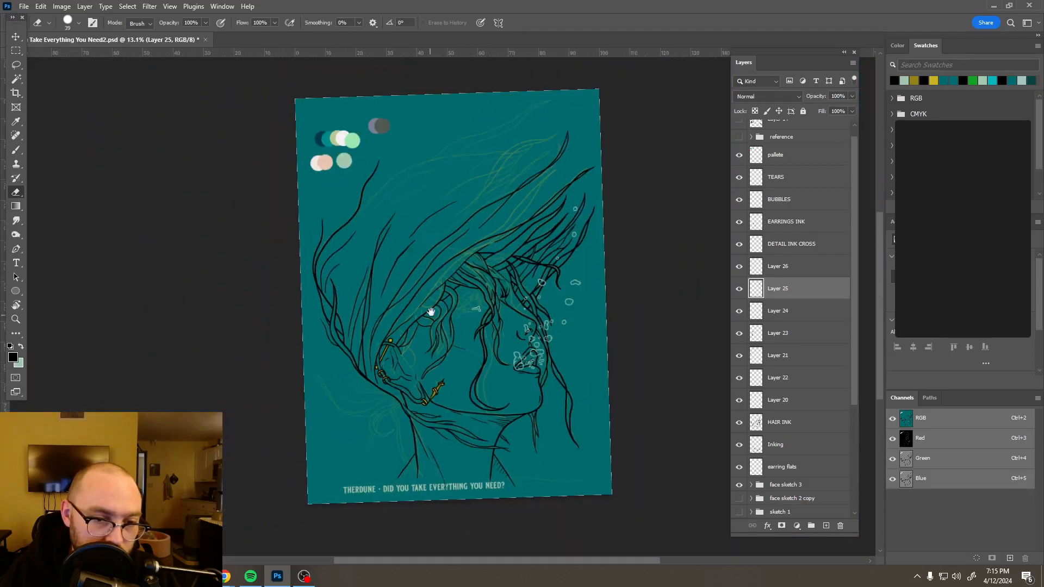
left_click_drag(429, 310, 383, 365)
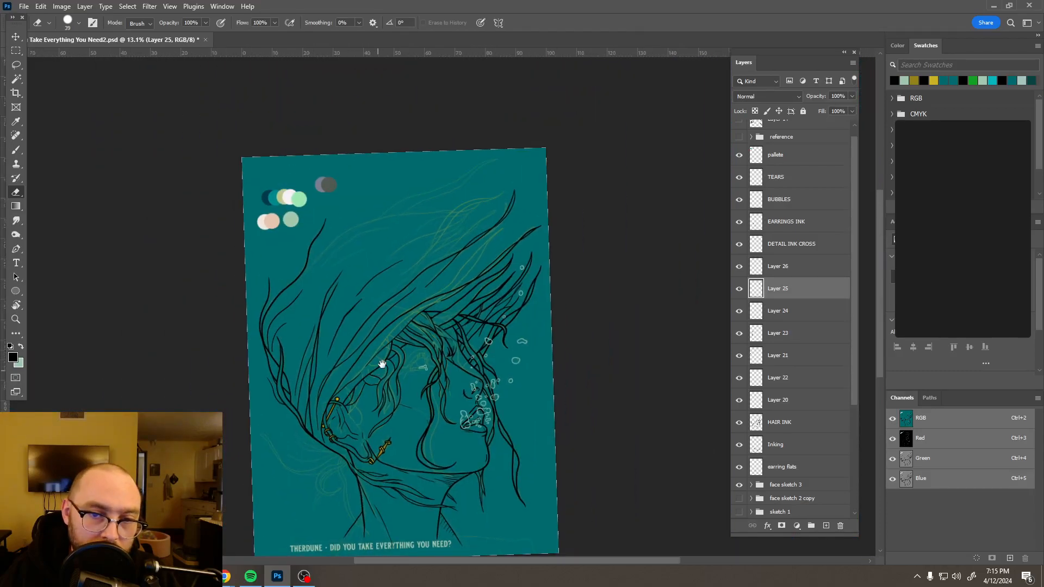
scroll(384, 364, "up", 4)
left_click_drag(395, 363, 466, 293)
key("ctrl+s")
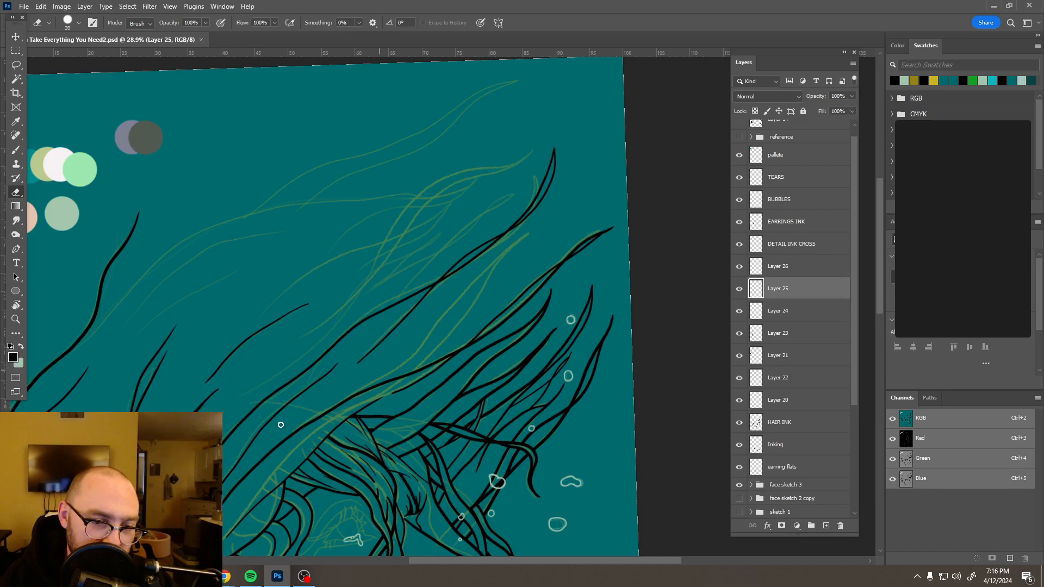
- On Layer 26, ink a long sweeping hair line along the sketch, from the outer back-of-head strand over the crown toward the flowing tips
scroll(385, 328, "down", 1)
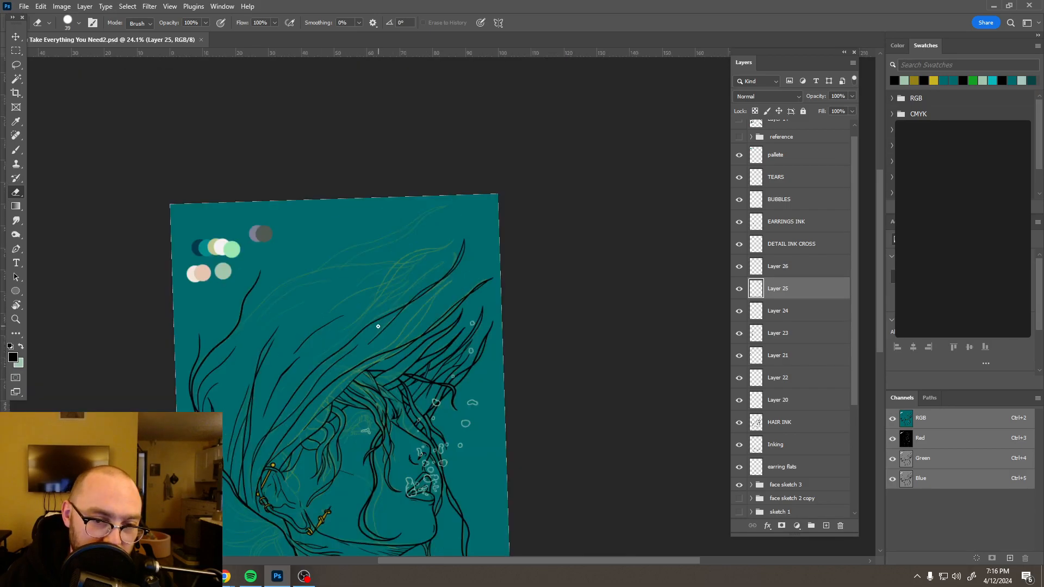
scroll(378, 327, "down", 1)
scroll(392, 293, "up", 3)
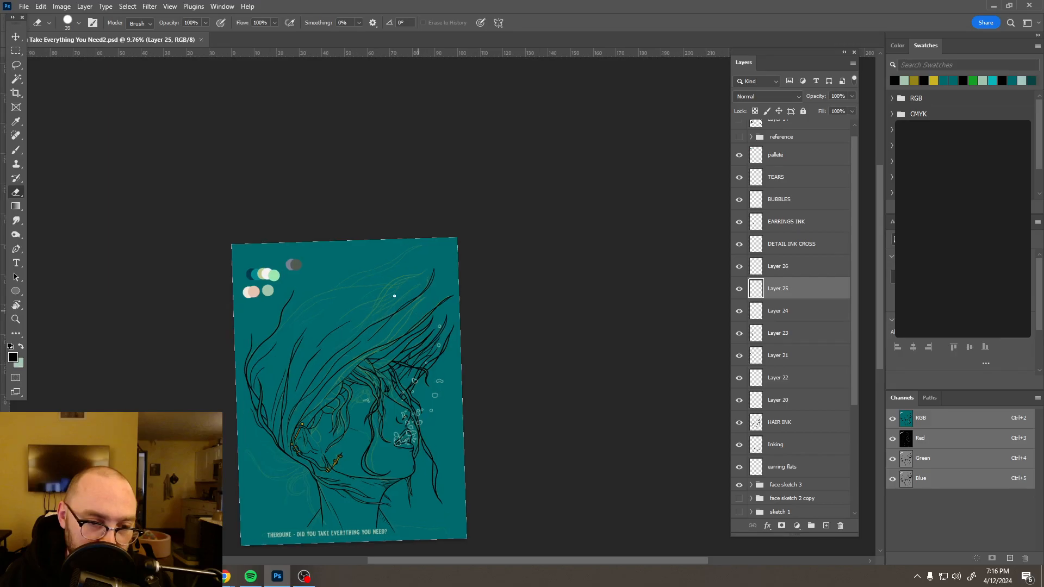
scroll(393, 294, "up", 1)
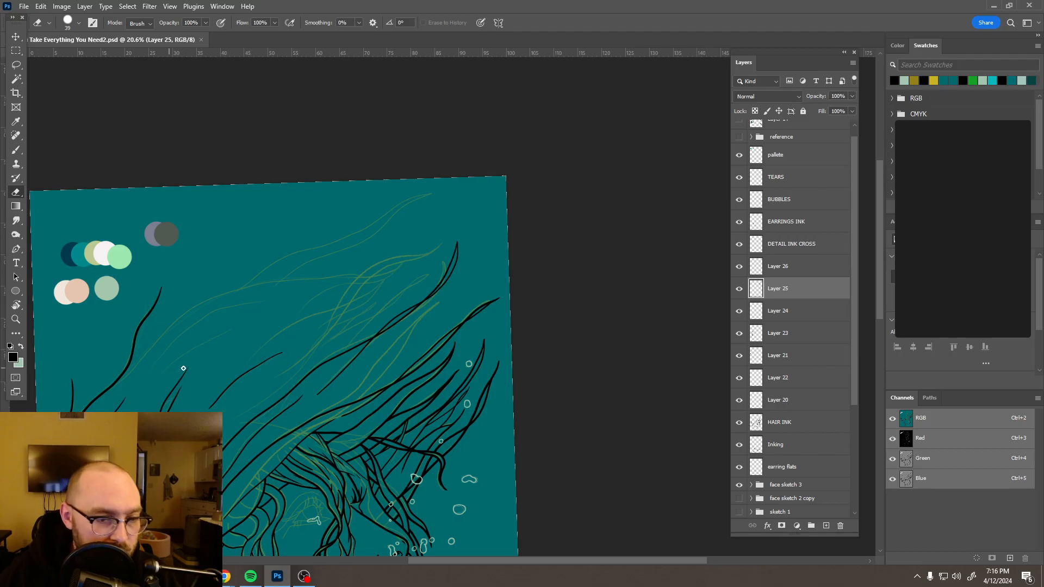
left_click(788, 265)
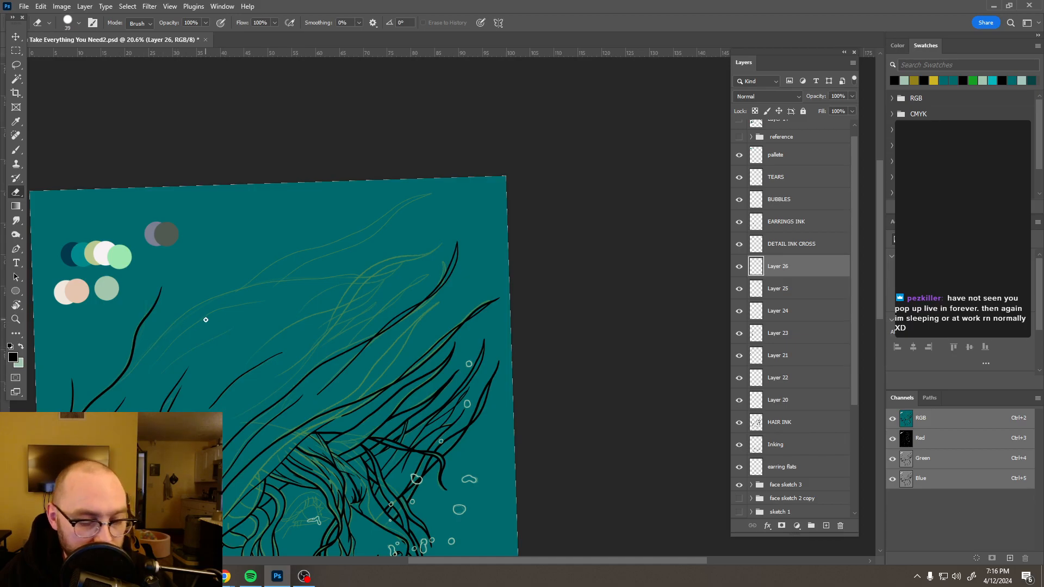
key("b")
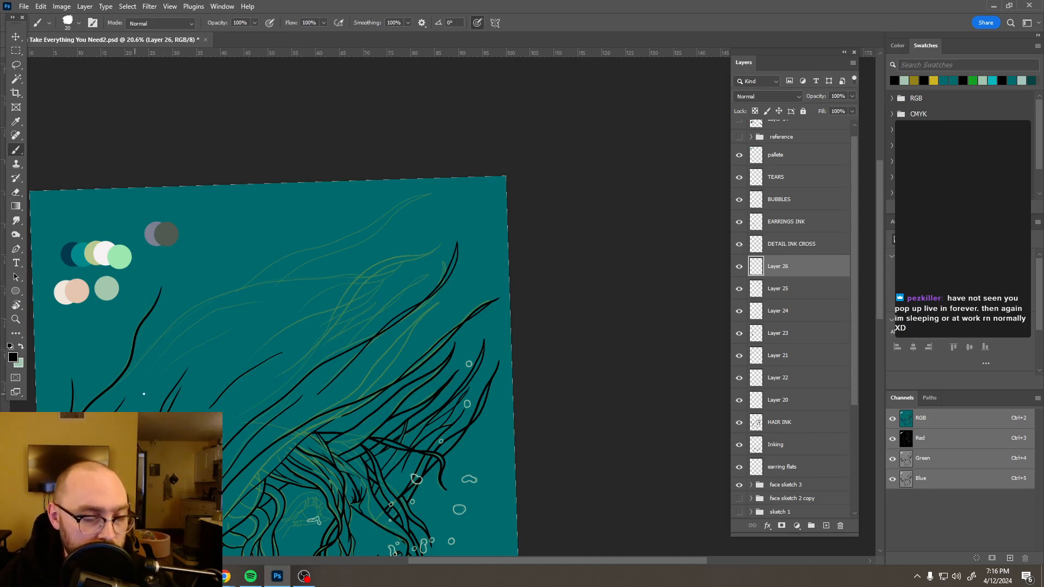
key("r")
mouse_move(403, 331)
left_mouse_down()
mouse_move(403, 456)
mouse_move(626, 429)
mouse_move(676, 325)
mouse_move(588, 234)
mouse_move(517, 212)
left_mouse_up()
scroll(517, 212, "down", 3)
key("b")
scroll(544, 229, "down", 3)
scroll(532, 277, "up", 2)
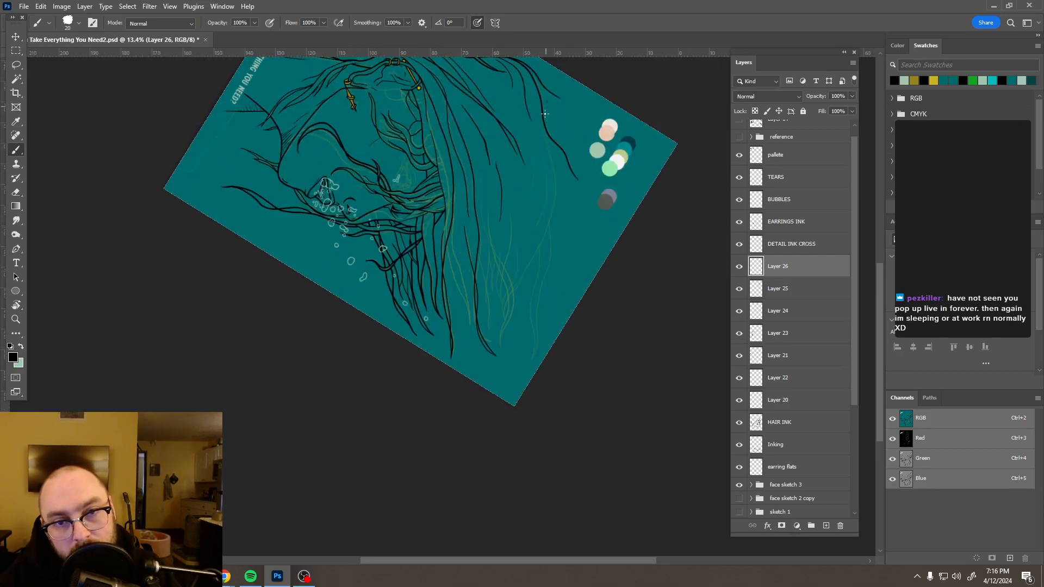
mouse_move(555, 195)
left_mouse_down()
mouse_move(509, 291)
mouse_move(494, 357)
left_mouse_up()
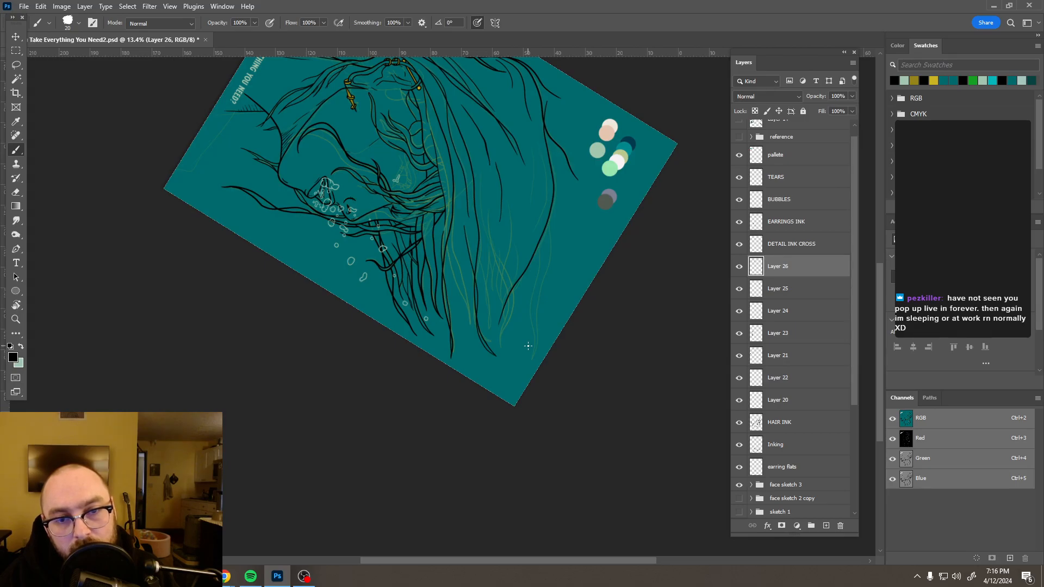
- Erase the starting stub of Layer 26's hair line where it pokes out past the outer back-of-head strand
key("e")
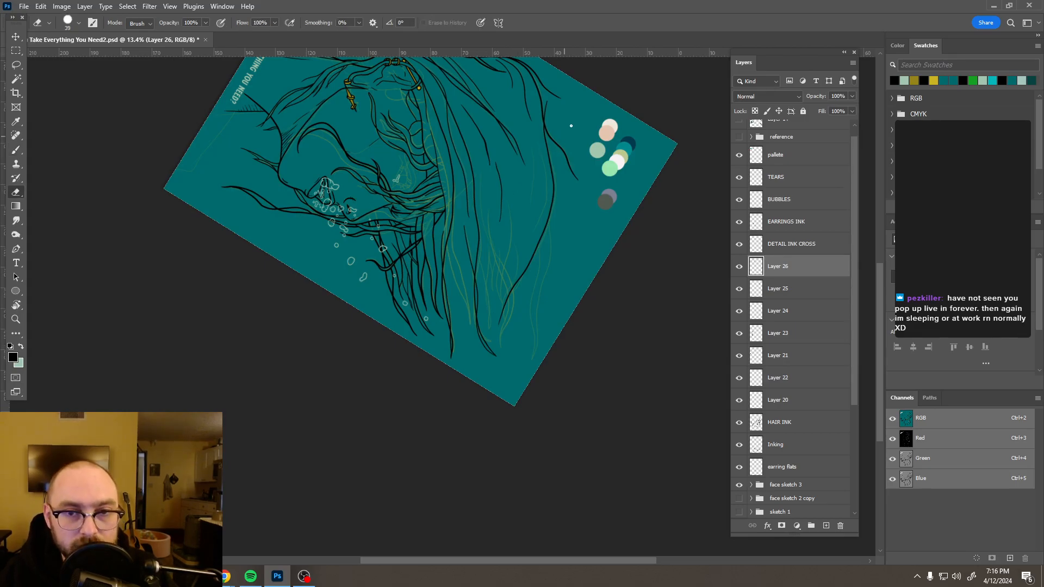
scroll(566, 119, "up", 5)
scroll(547, 117, "up", 1)
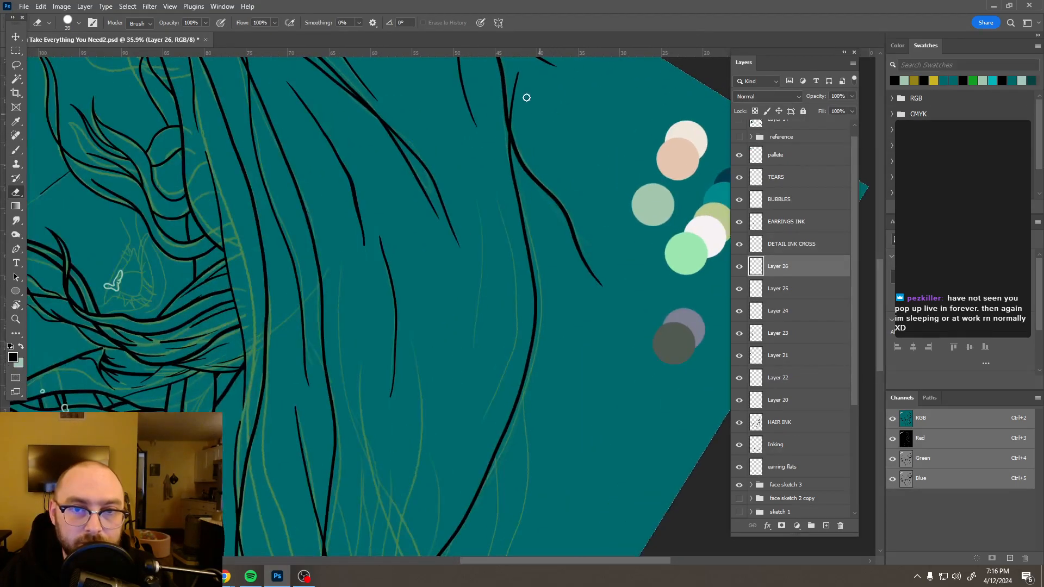
left_click_drag(519, 100, 513, 105)
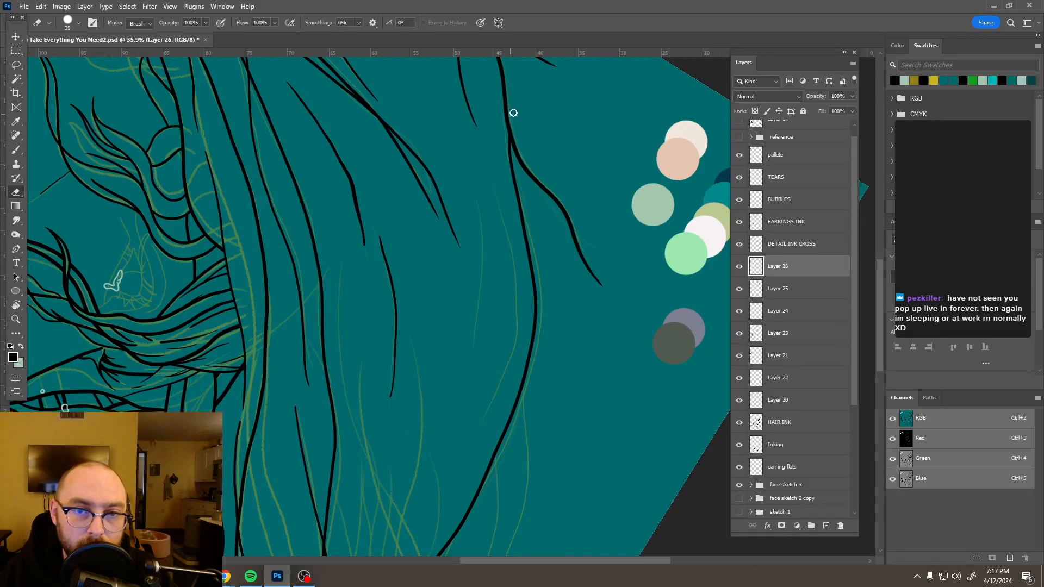
- Add a new layer above Layer 26 and ink a tapering hair line sweeping up across the long crown line to a pointed tip
scroll(515, 143, "down", 5)
scroll(521, 146, "down", 3)
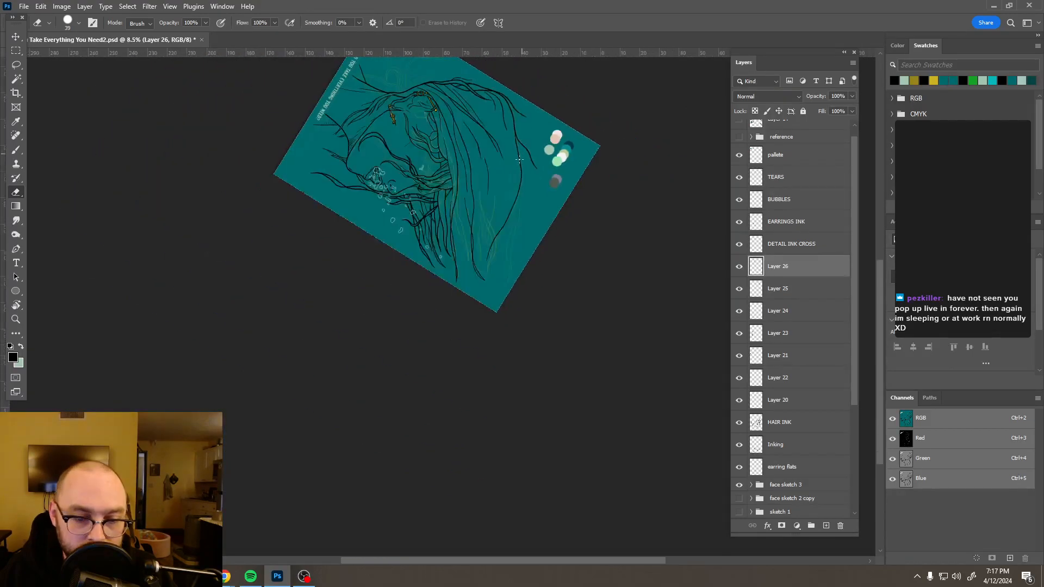
key("r")
left_click_drag(499, 244, 305, 300)
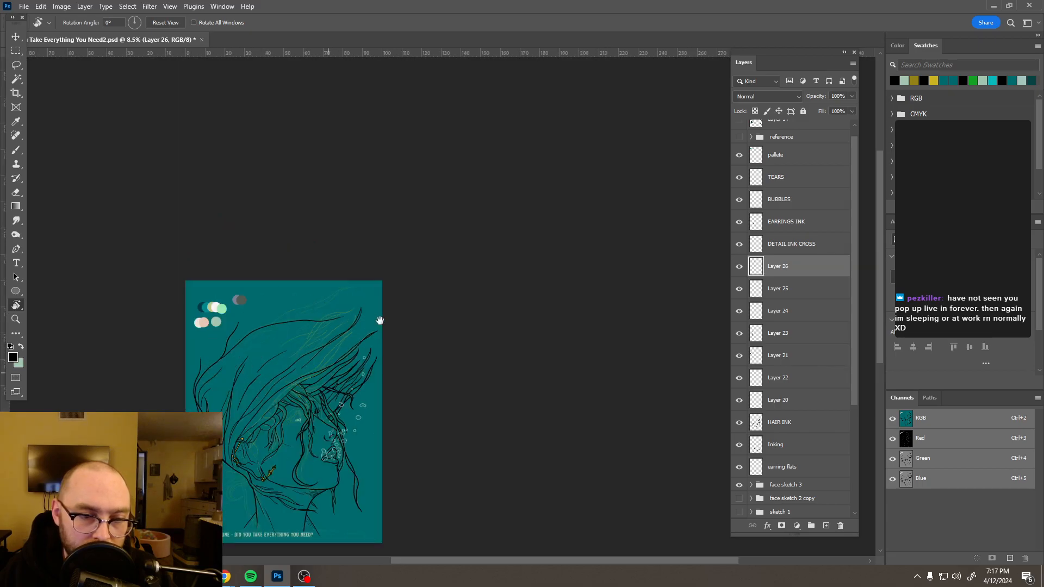
left_click_drag(366, 334, 434, 233)
key("e")
scroll(426, 162, "up", 5)
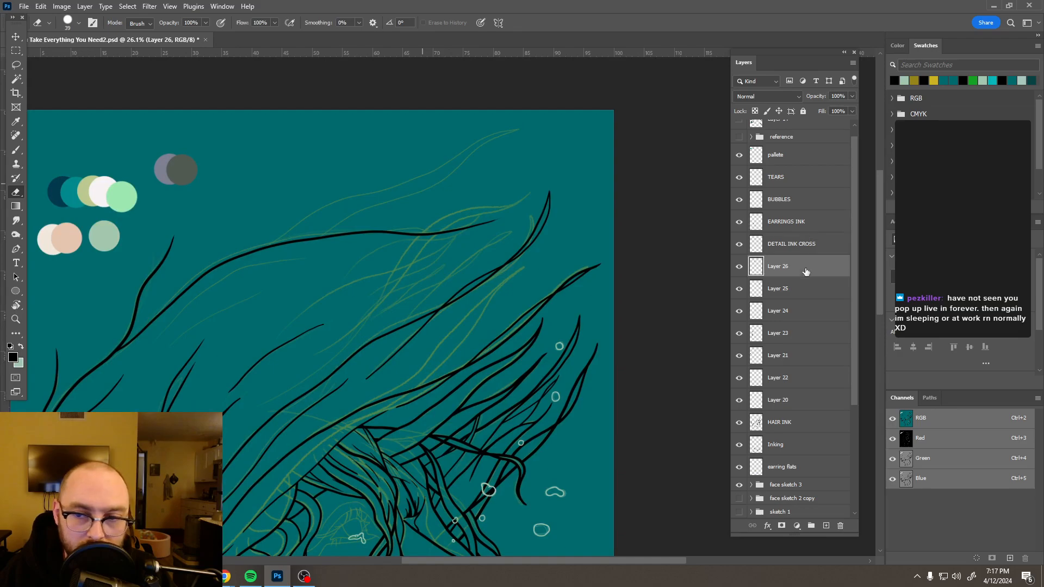
left_click(827, 525)
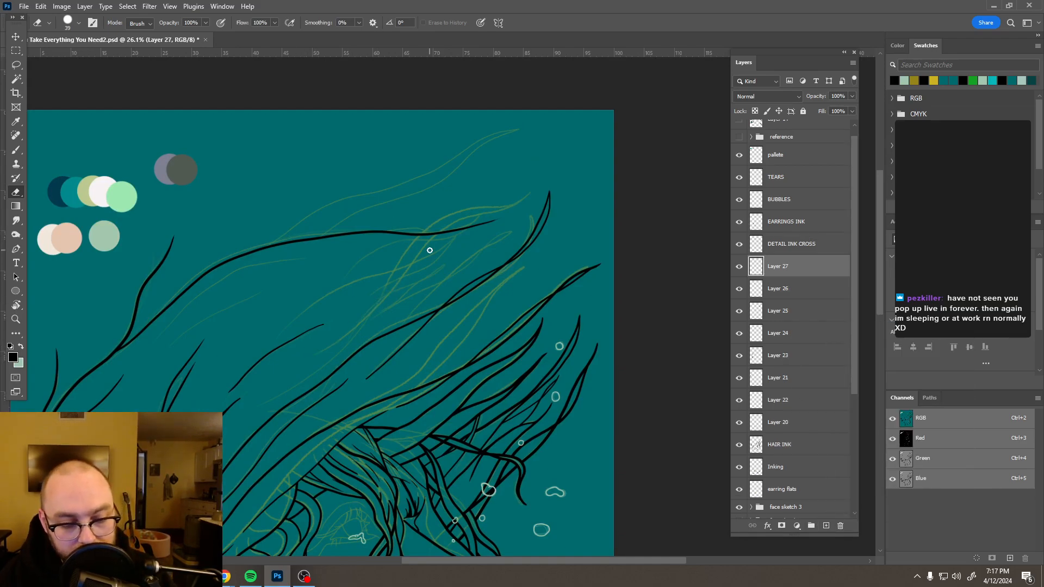
key("b")
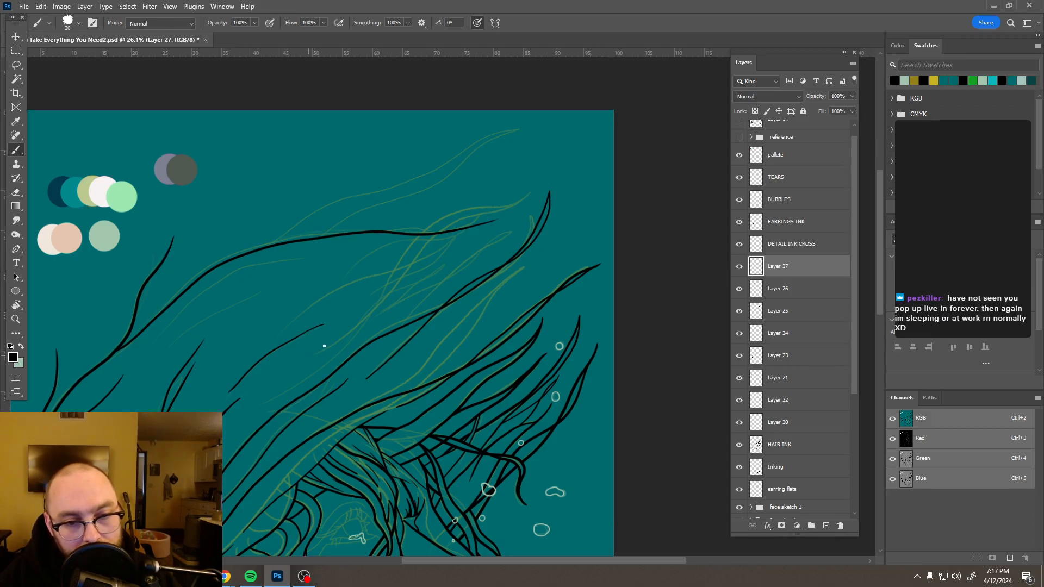
left_click_drag(392, 288, 432, 246)
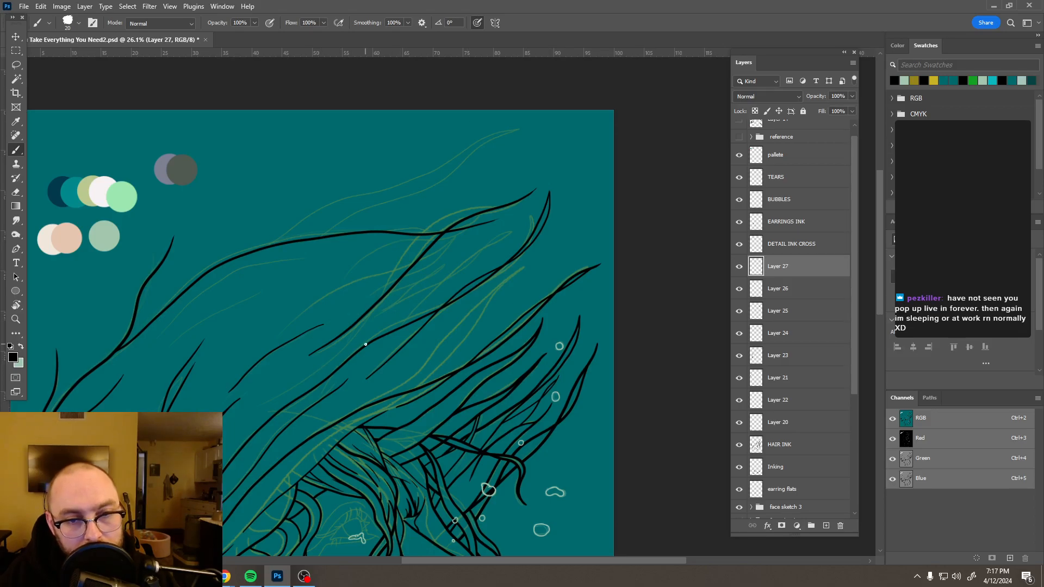
- Add a new layer above Layer 27 for the companion hair line
left_click(826, 526)
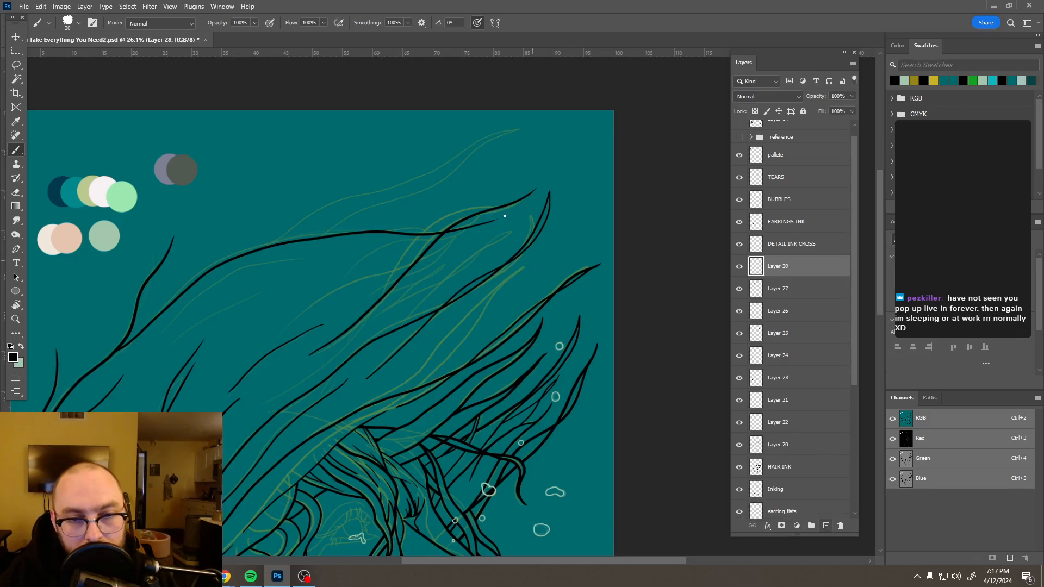
scroll(506, 210, "up", 1)
scroll(506, 210, "up", 2)
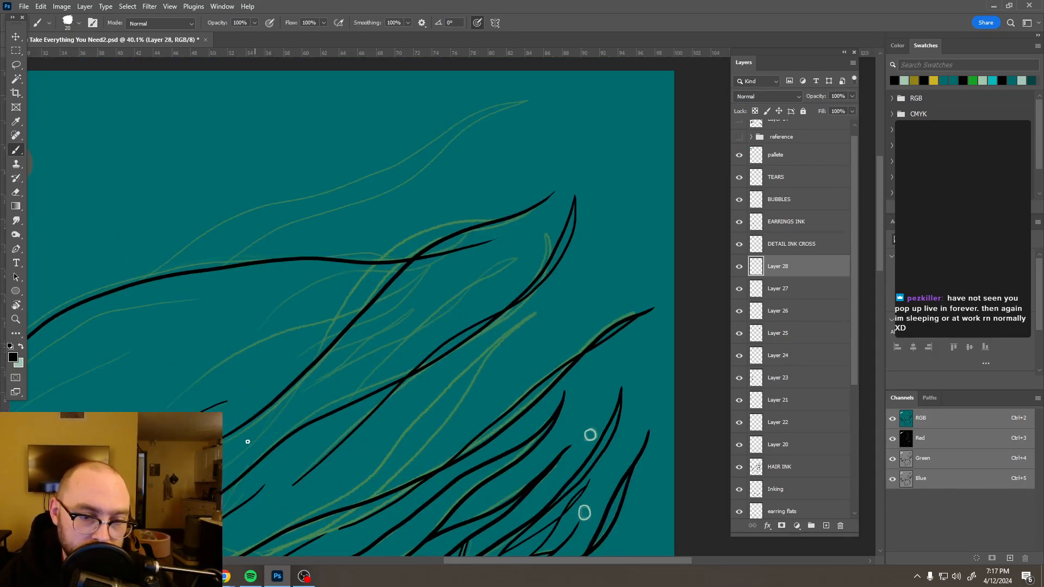
left_click_drag(305, 376, 288, 400)
mouse_move(333, 325)
left_mouse_down()
mouse_move(382, 255)
mouse_move(432, 228)
left_mouse_up()
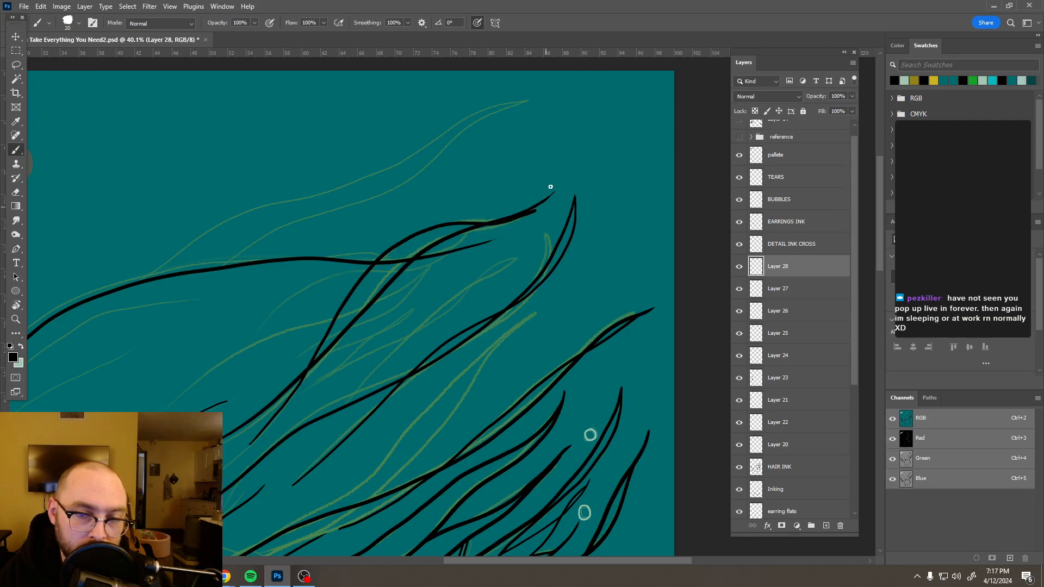
key("ctrl+z")
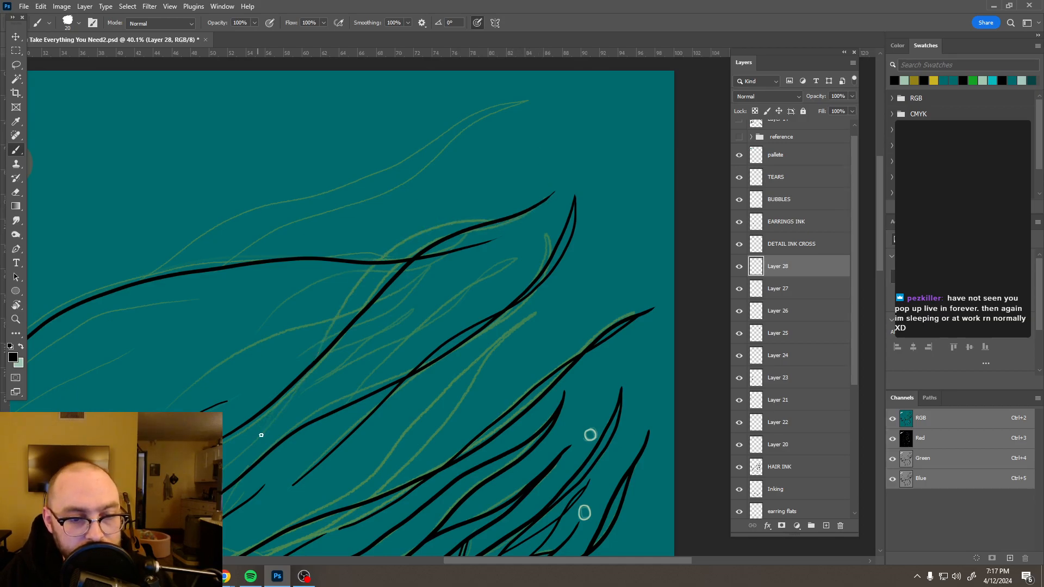
- Ink a tapering companion line on Layer 28 that crosses Layer 27's hair line and meets it at the tip
left_click_drag(277, 419, 310, 369)
mouse_move(331, 329)
left_mouse_down()
mouse_move(390, 247)
mouse_move(496, 229)
left_mouse_up()
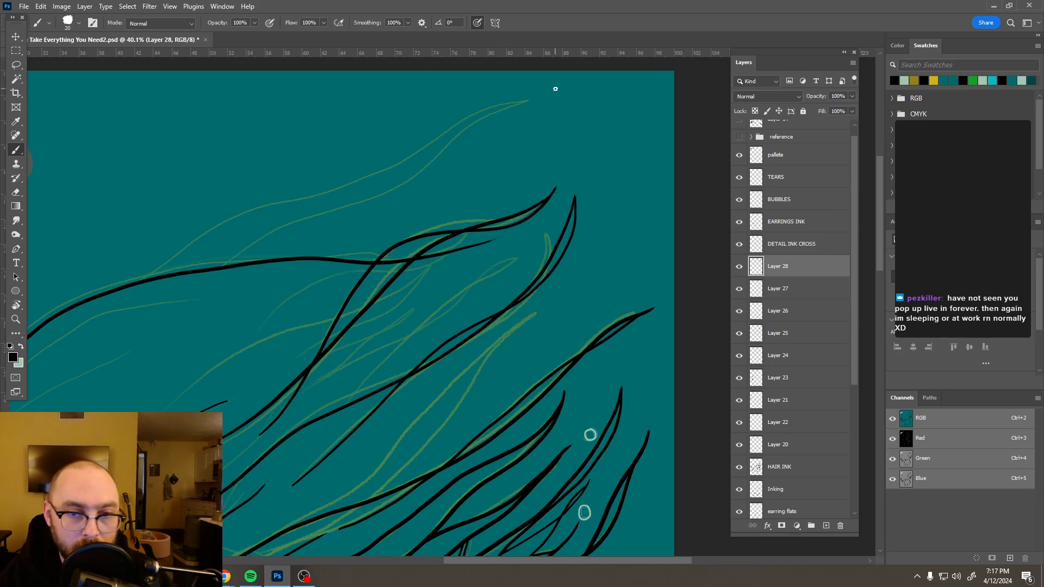
scroll(521, 188, "down", 1)
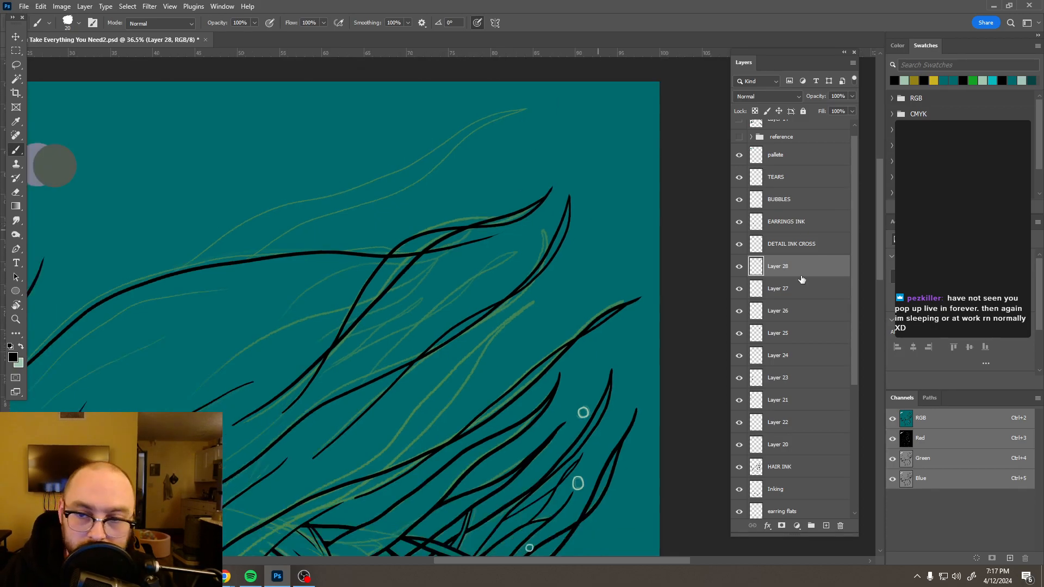
left_click(786, 291)
key("e")
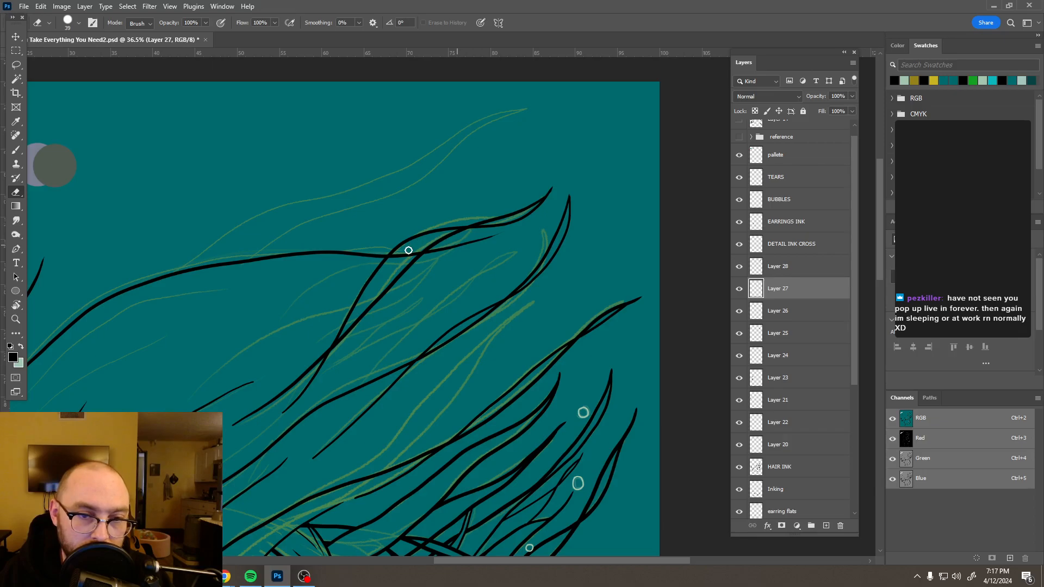
left_click_drag(413, 258, 431, 257)
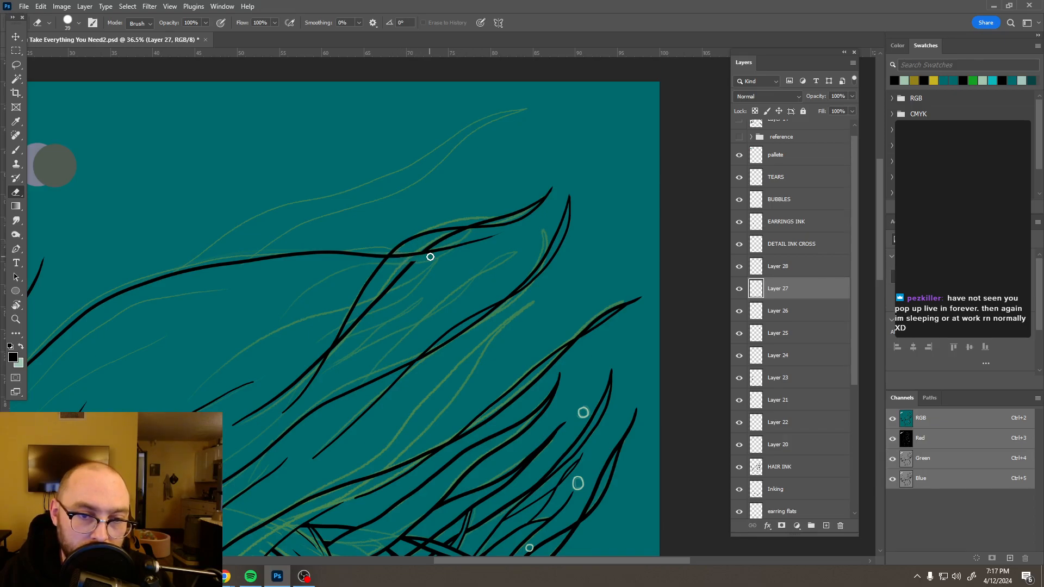
- On Layer 26, erase the long crown line's end beyond the crossing hair strand and save the file
key("alt+bracketleft")
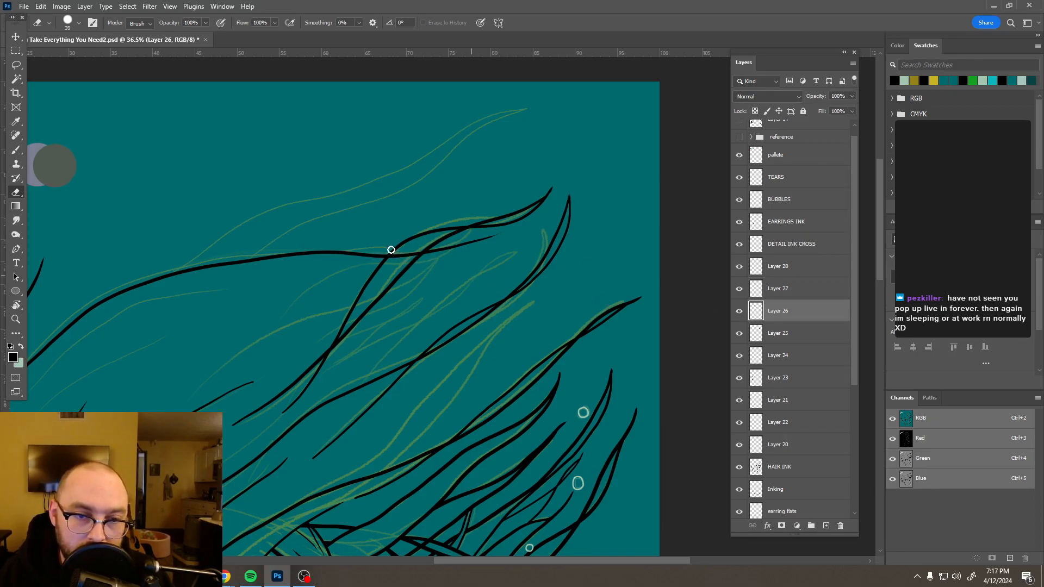
left_click_drag(422, 258, 488, 241)
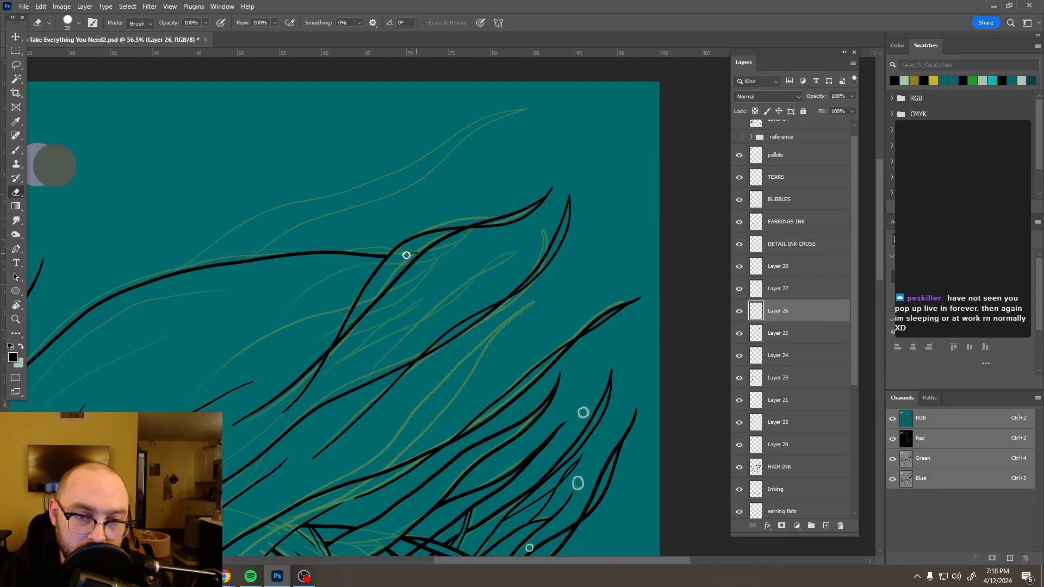
scroll(431, 263, "down", 5)
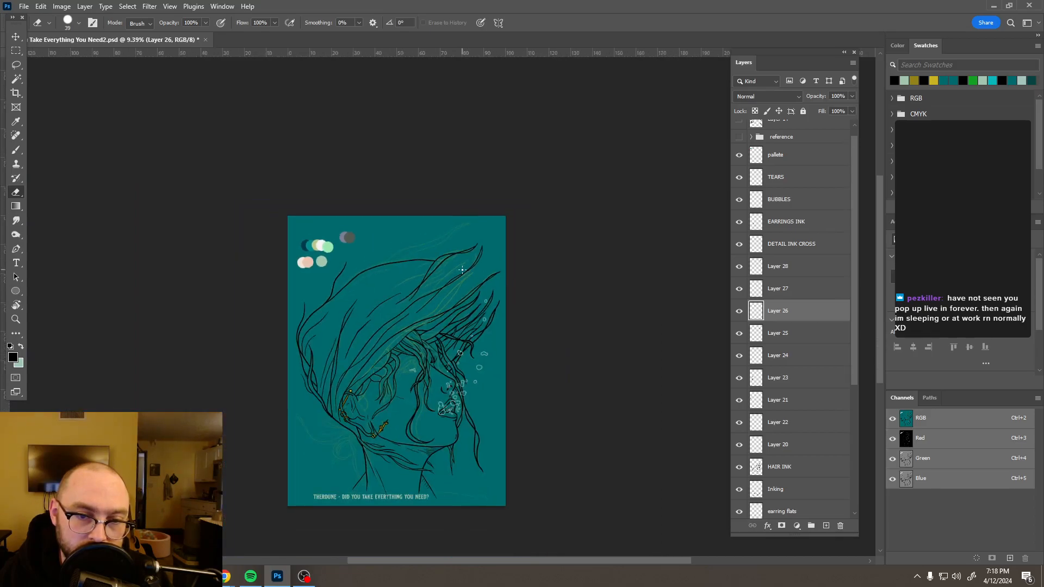
scroll(463, 271, "up", 3)
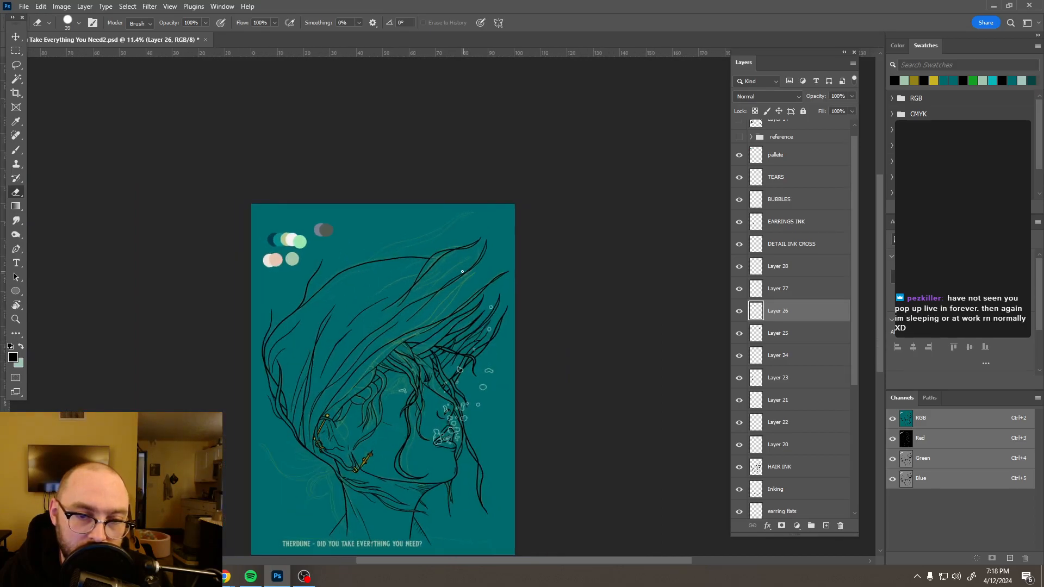
key("ctrl+s")
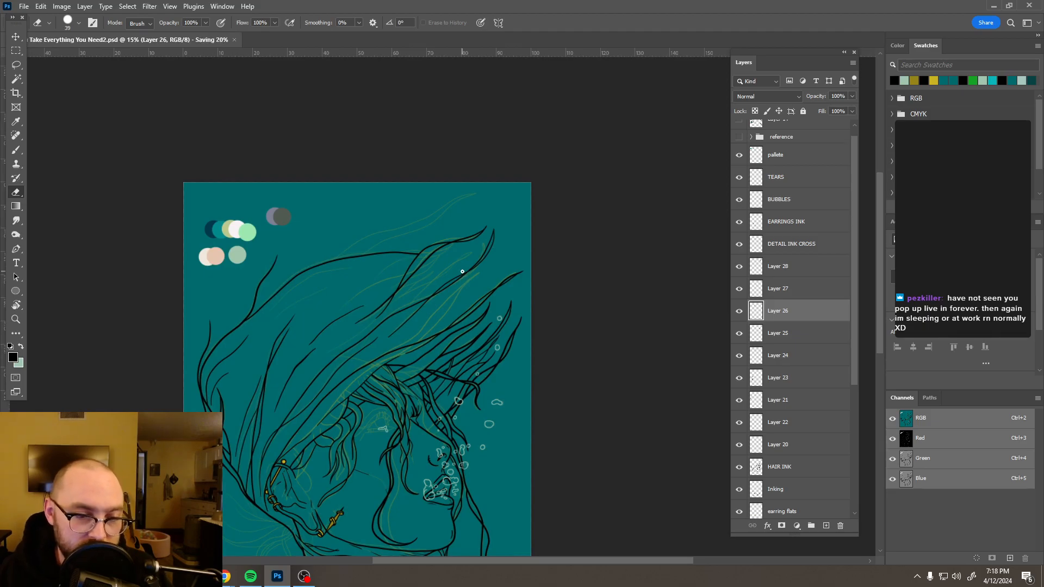
scroll(452, 263, "down", 2)
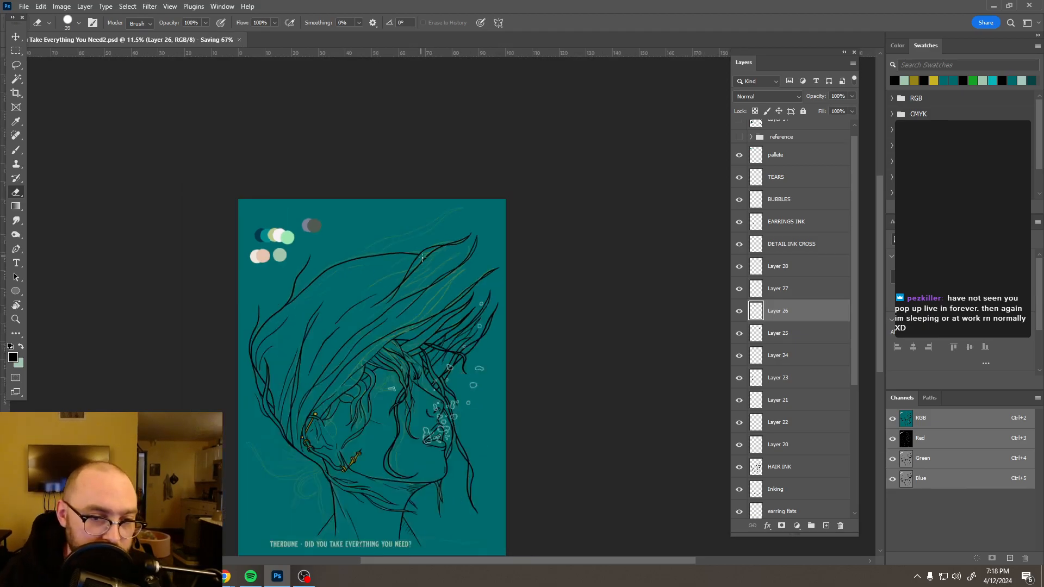
scroll(397, 239, "up", 5)
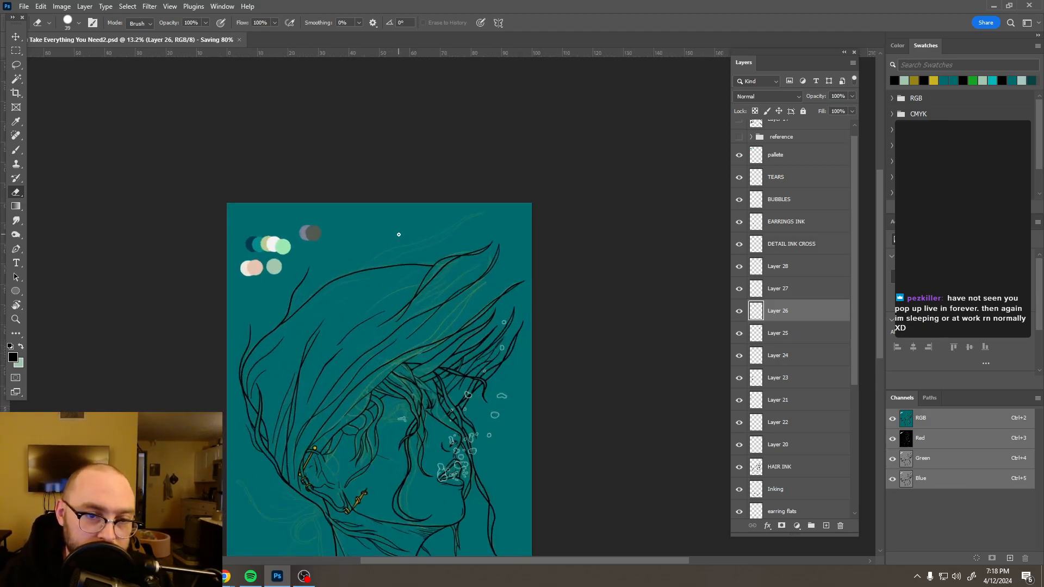
- Add a new layer above Layer 26 and ink two tapering hair lines from the crown line out to a shared pointed tip
left_click(826, 526)
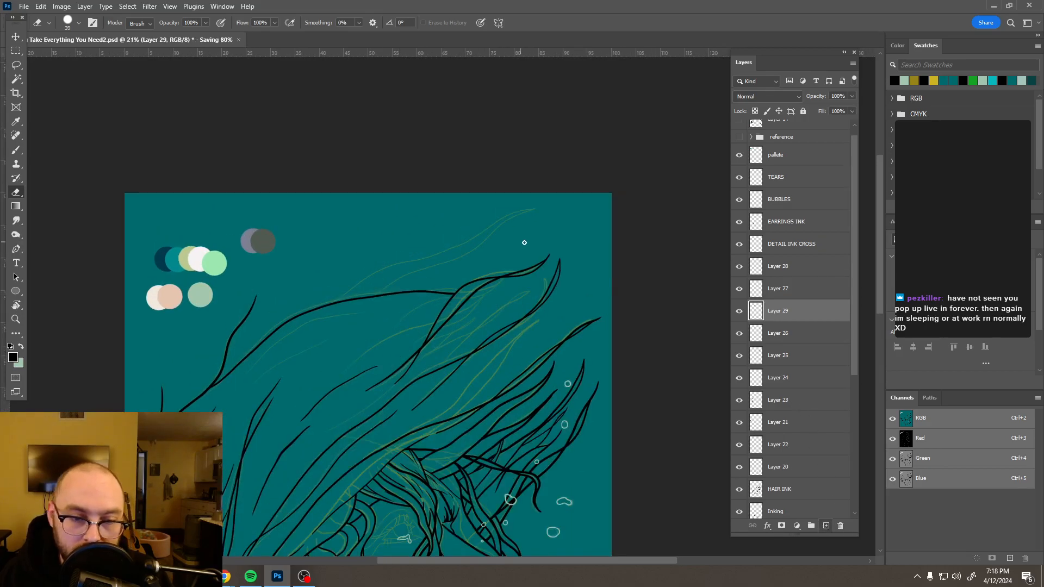
key("r")
mouse_move(623, 271)
left_mouse_down()
mouse_move(587, 370)
mouse_move(506, 427)
mouse_move(458, 430)
left_mouse_up()
key("b")
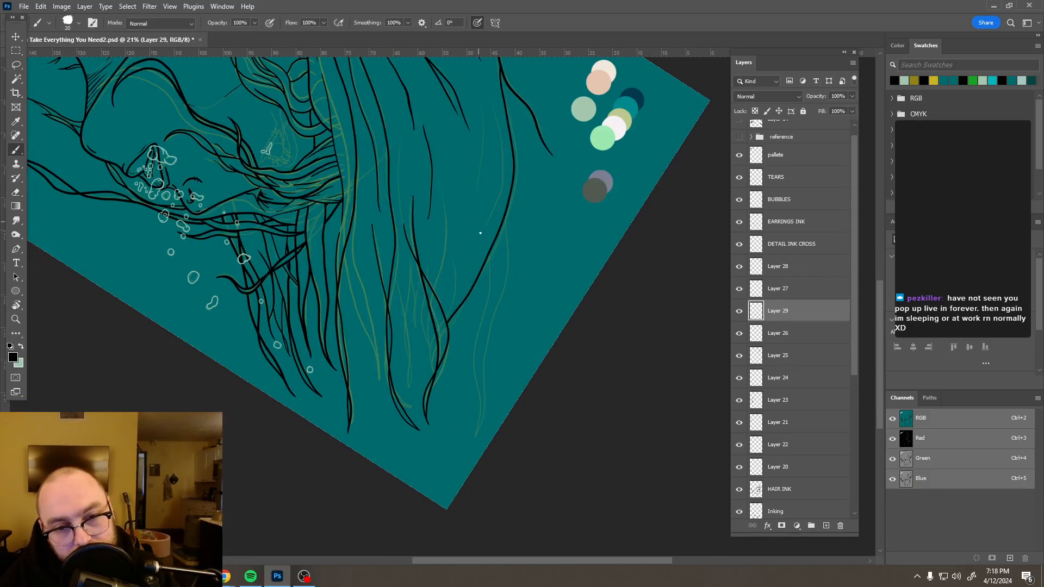
left_click_drag(481, 221, 488, 288)
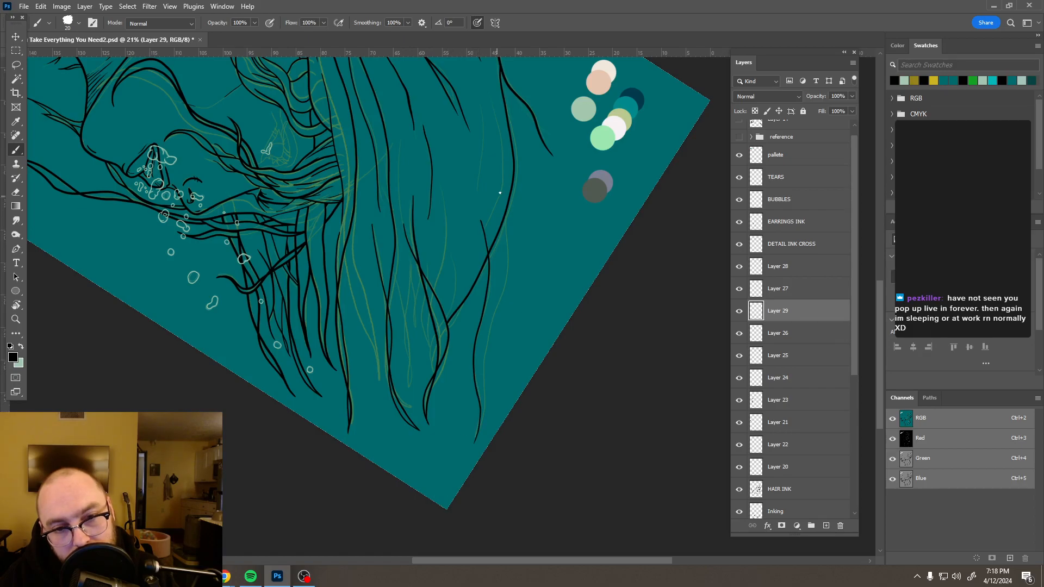
left_click_drag(501, 191, 503, 291)
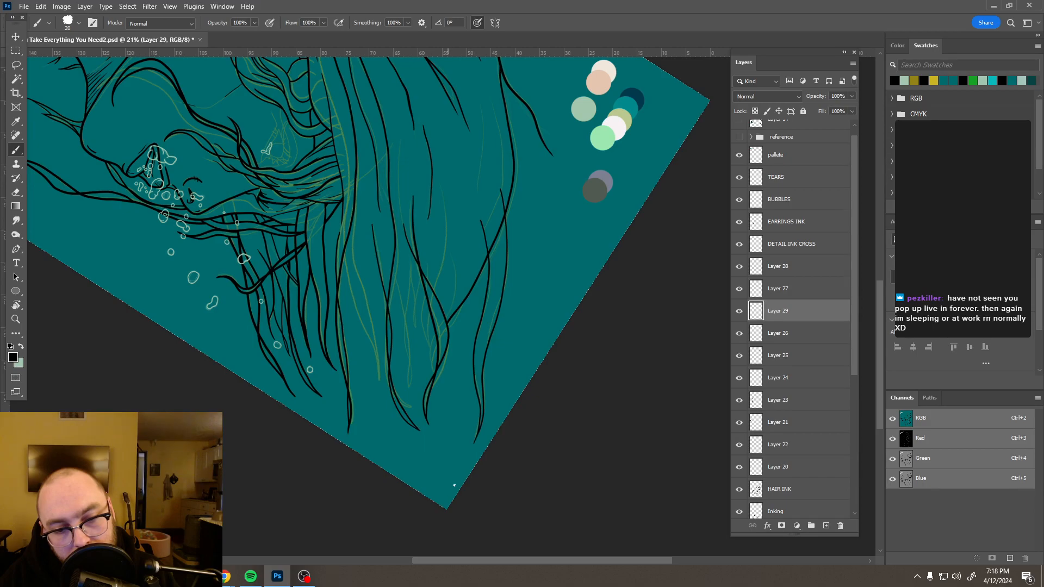
- On Layer 29, erase the two strand lines' starting ends that overlap the long crown line, and save the file
key("e")
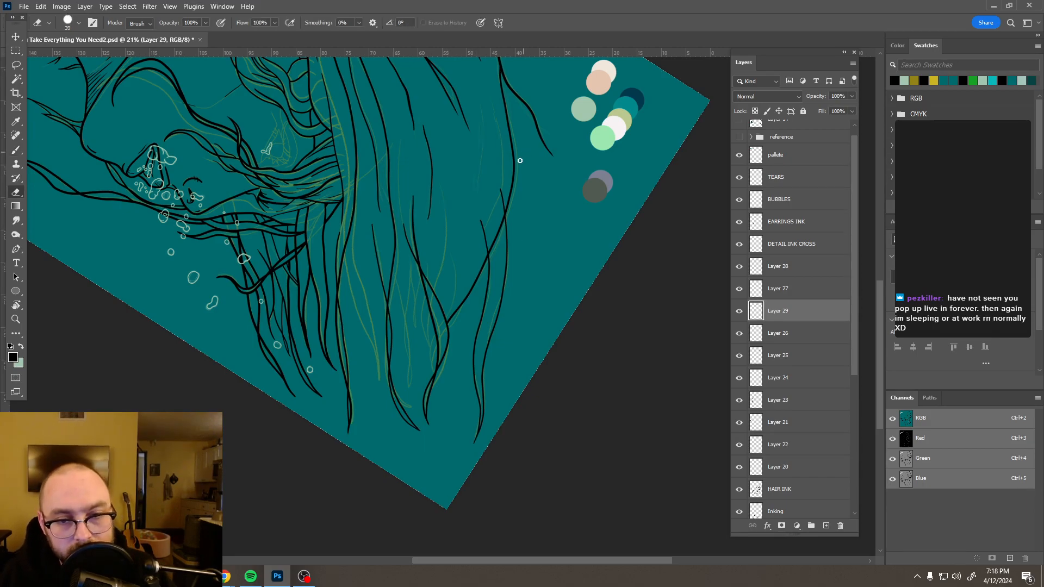
scroll(520, 161, "up", 3)
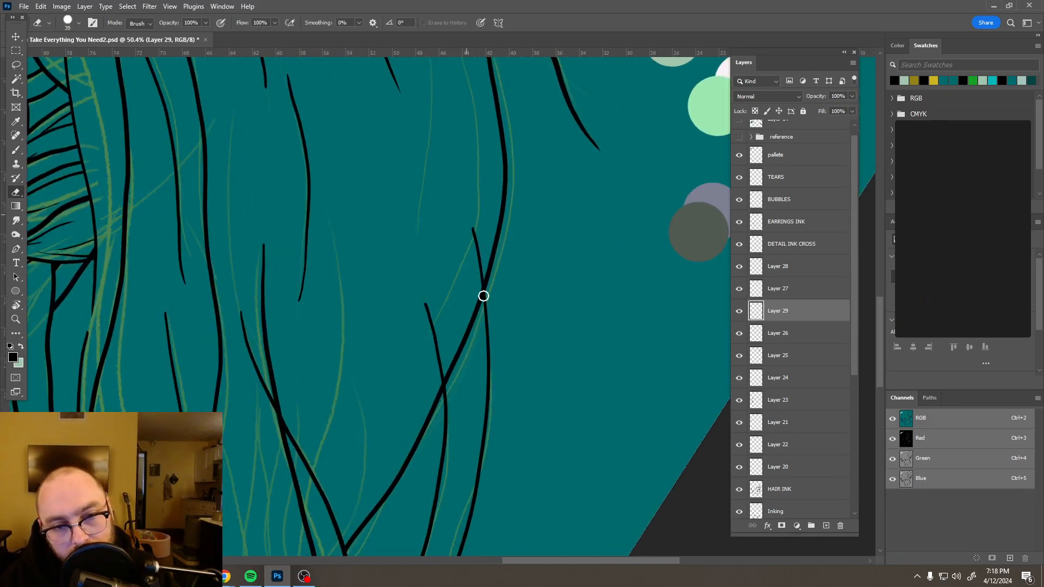
mouse_move(473, 226)
left_mouse_down()
mouse_move(480, 282)
mouse_move(432, 341)
mouse_move(438, 379)
left_mouse_up()
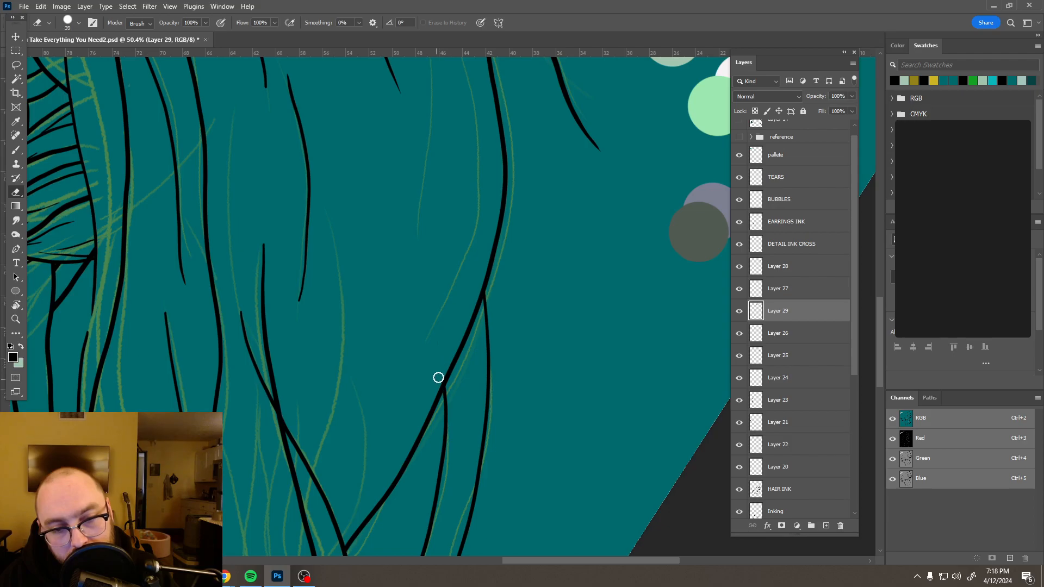
key("r")
mouse_move(513, 235)
left_mouse_down()
mouse_move(301, 410)
mouse_move(256, 399)
mouse_move(266, 322)
mouse_move(290, 280)
left_mouse_up()
key("e")
scroll(419, 308, "down", 10)
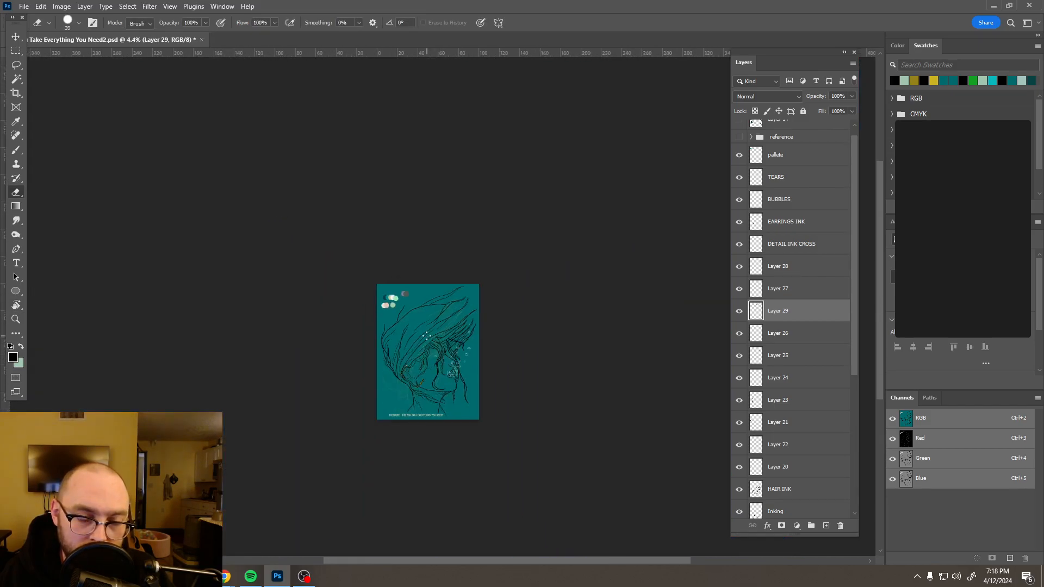
scroll(427, 336, "up", 2)
left_click_drag(427, 336, 447, 305)
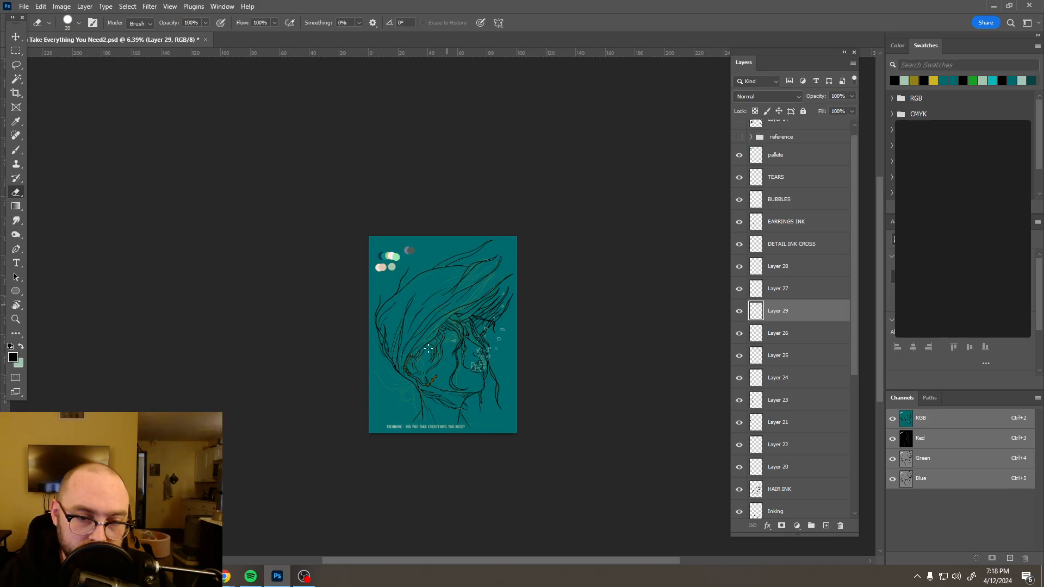
scroll(428, 348, "up", 2)
scroll(439, 338, "up", 1)
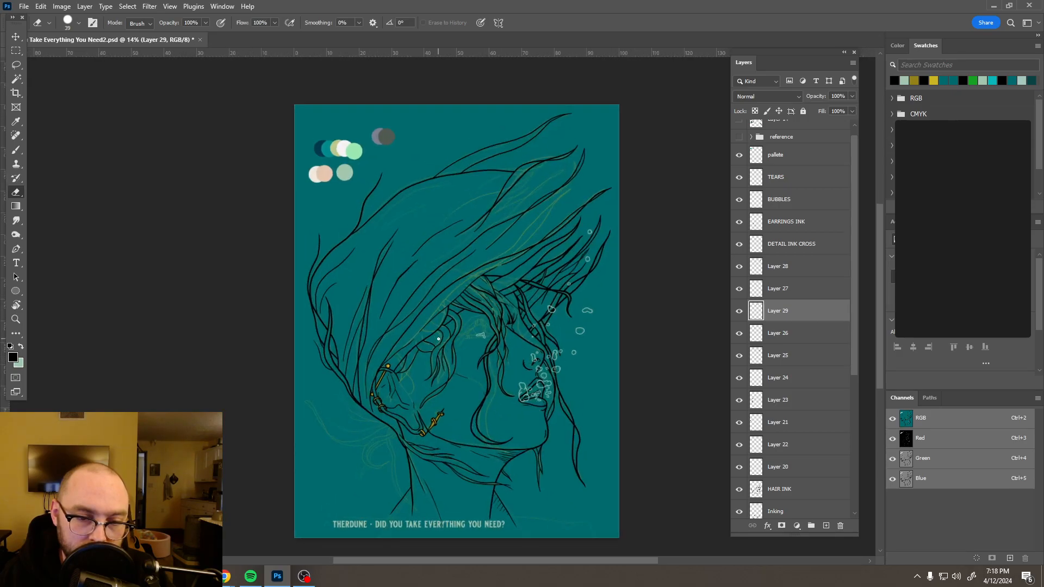
key("ctrl+s")
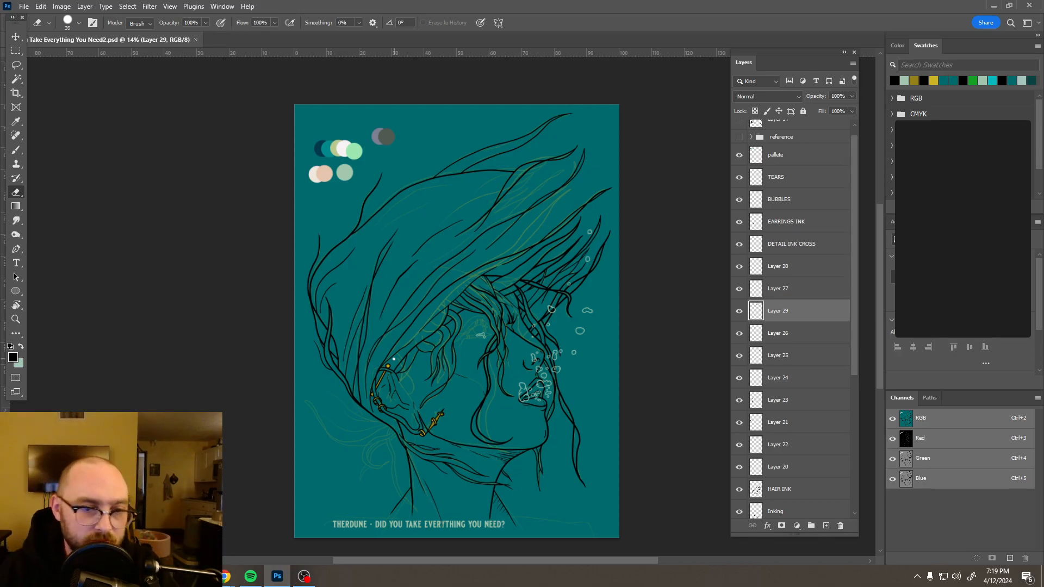
- On Layer 23, erase the lower part of the long hair line behind the ear, down to the outer back hair contour
scroll(394, 359, "up", 6)
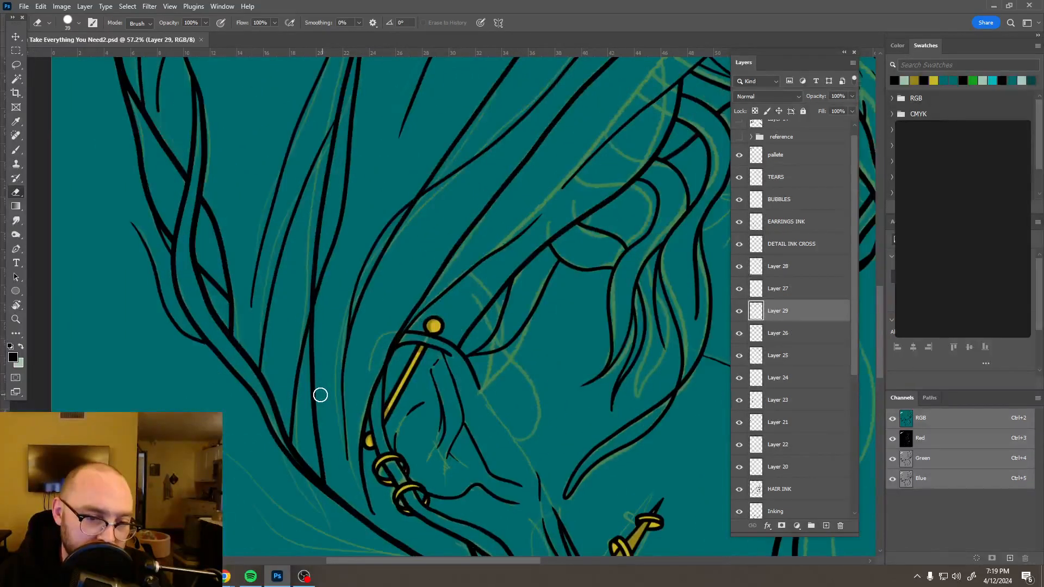
scroll(320, 394, "up", 2)
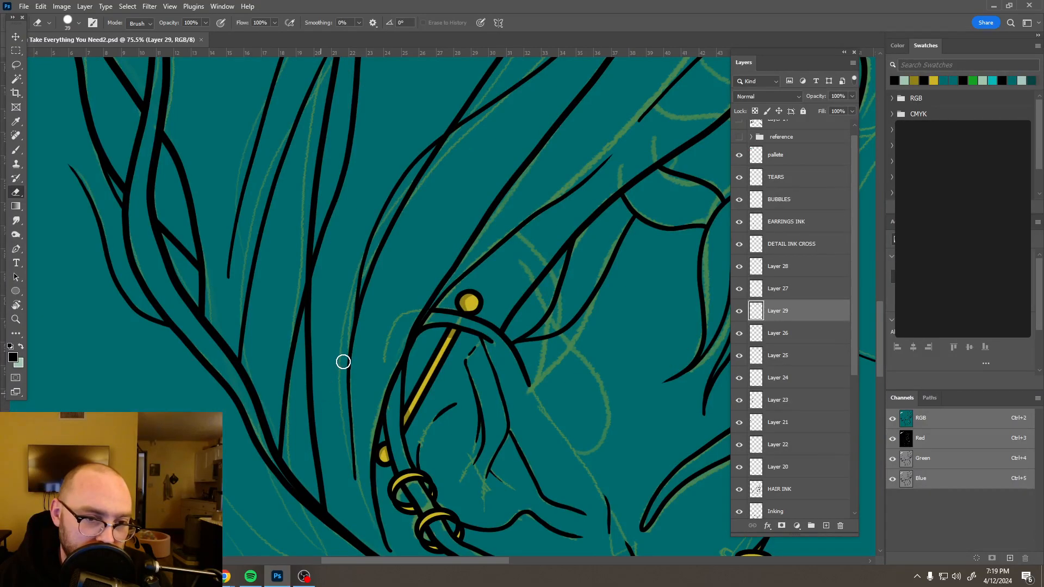
scroll(343, 361, "down", 4)
scroll(343, 361, "up", 3)
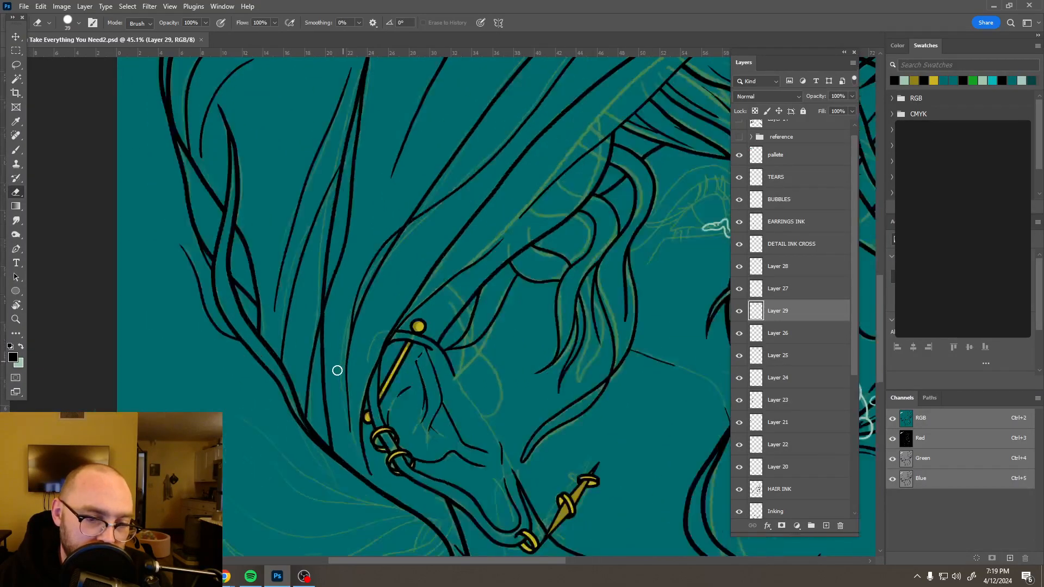
key("v")
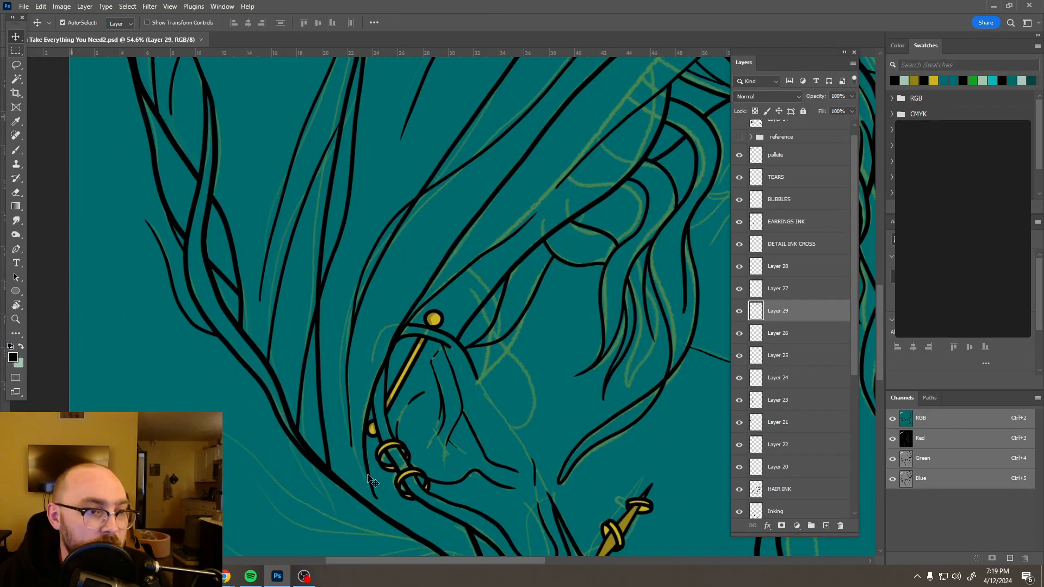
left_click(327, 439)
key("e")
key("v")
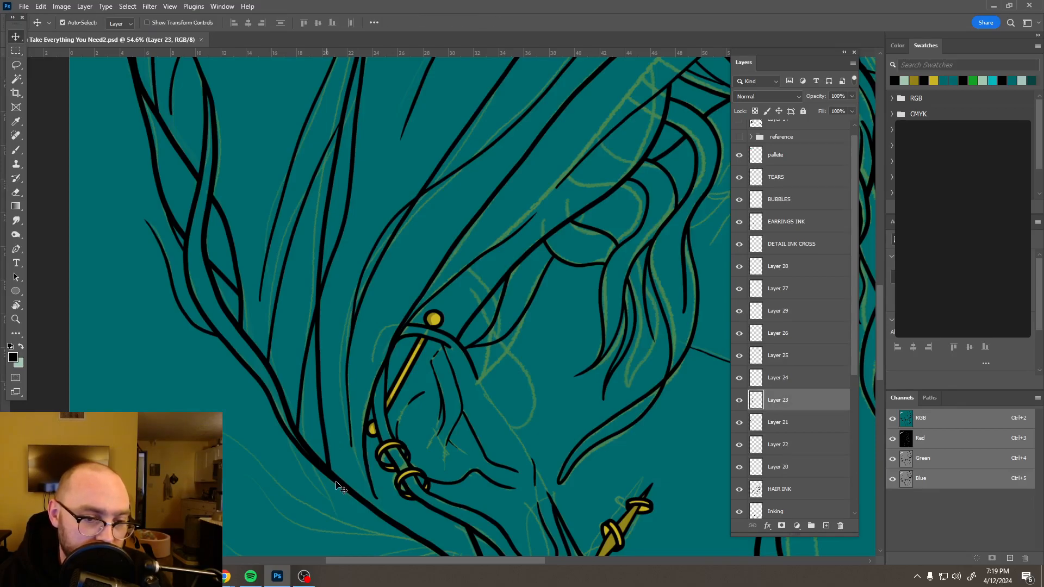
key("e")
key("v")
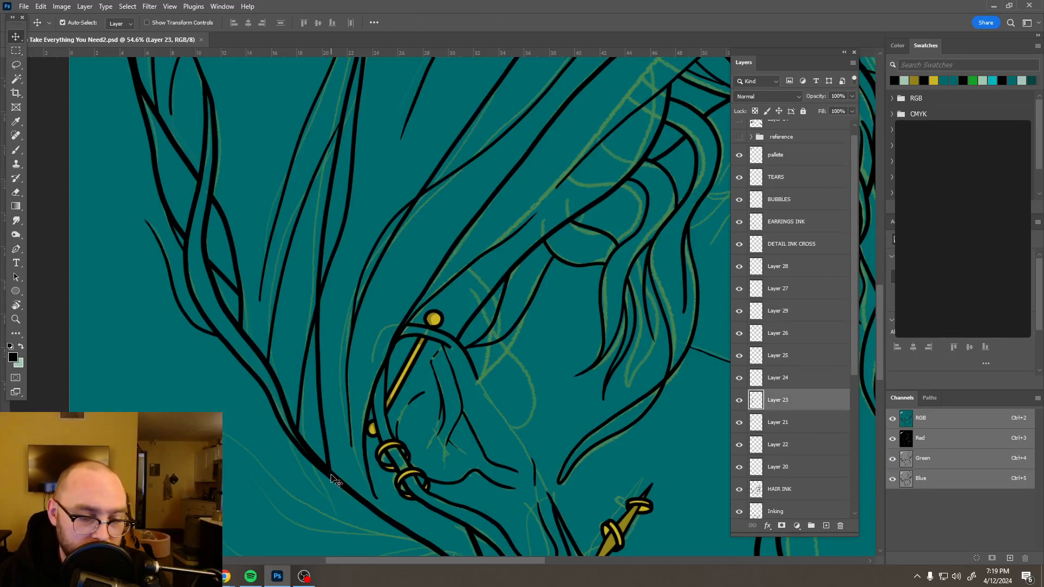
key("e")
left_click_drag(315, 299, 321, 298)
key("ctrl+s")
mouse_move(317, 322)
left_mouse_down()
mouse_move(333, 494)
mouse_move(324, 462)
mouse_move(338, 507)
left_mouse_up()
- Ink a short tapered tip on the cut end of Layer 23's hair line behind the ear
key("b")
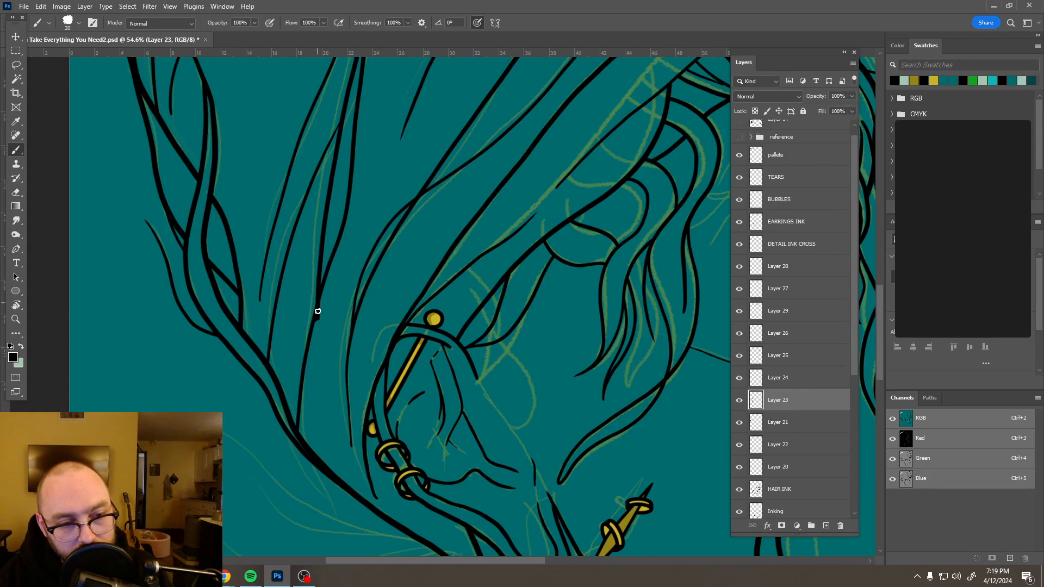
left_click_drag(318, 326, 318, 347)
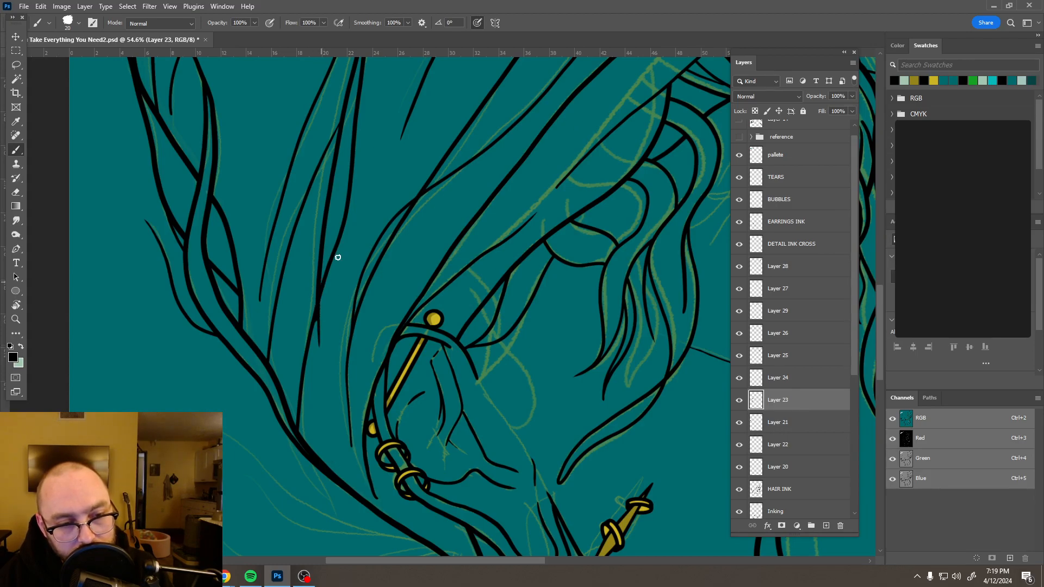
scroll(408, 256, "down", 3)
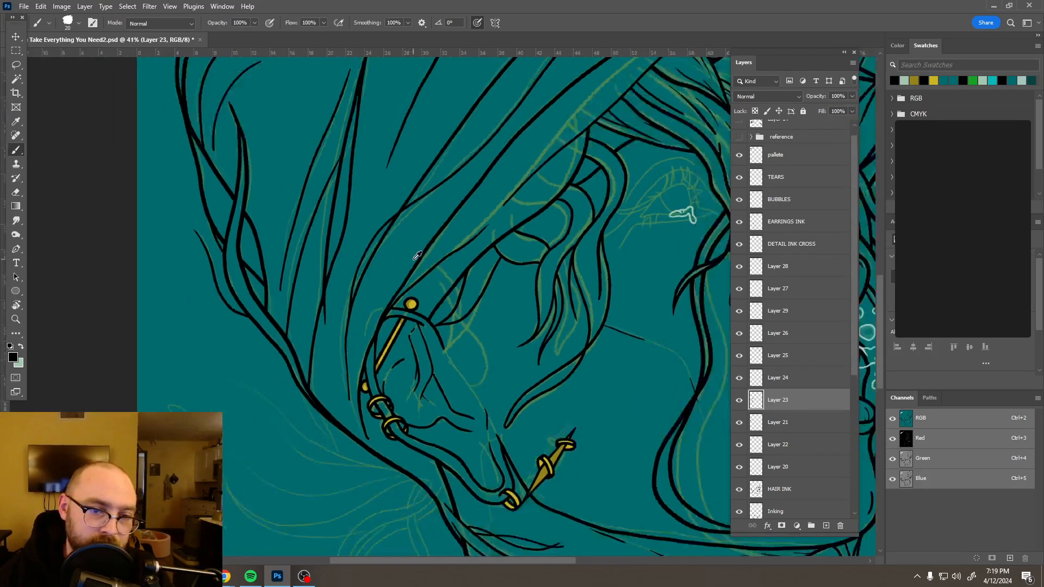
scroll(417, 256, "down", 6)
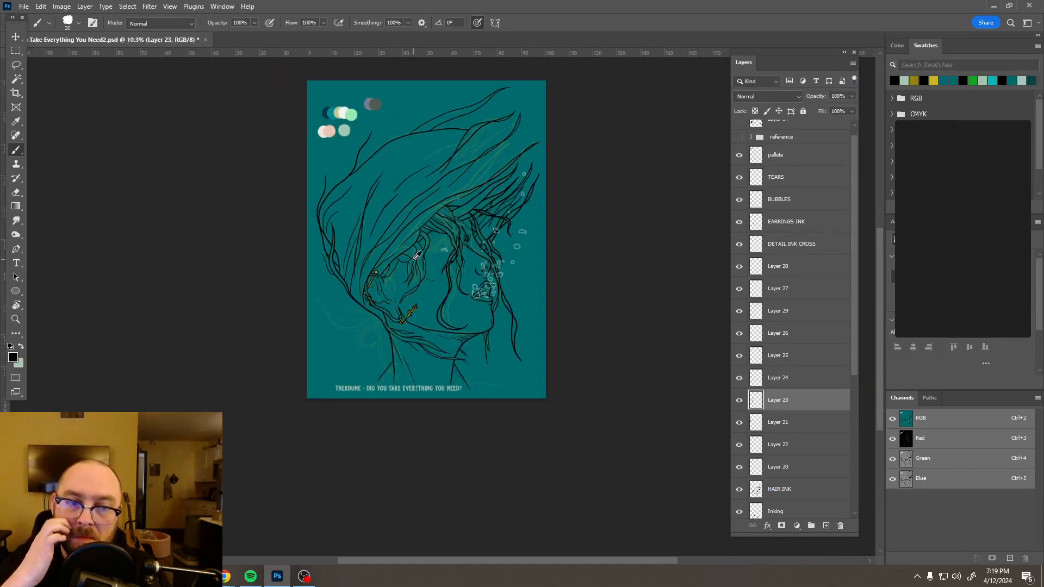
scroll(417, 257, "down", 1)
scroll(433, 188, "up", 2)
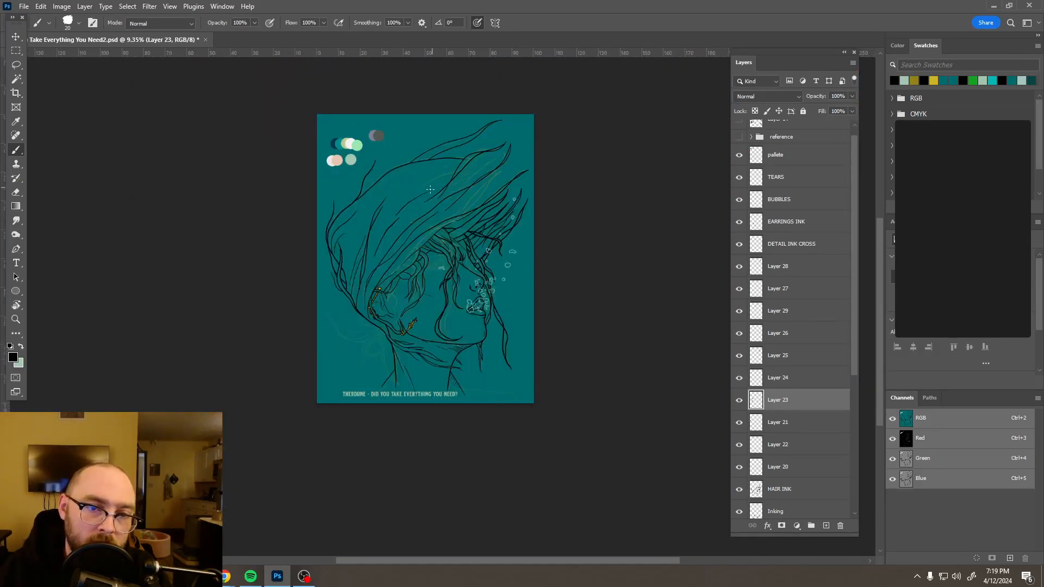
- Make the HAIR INK layer active for erasing at the crossing strands above the forehead
scroll(428, 223, "up", 4)
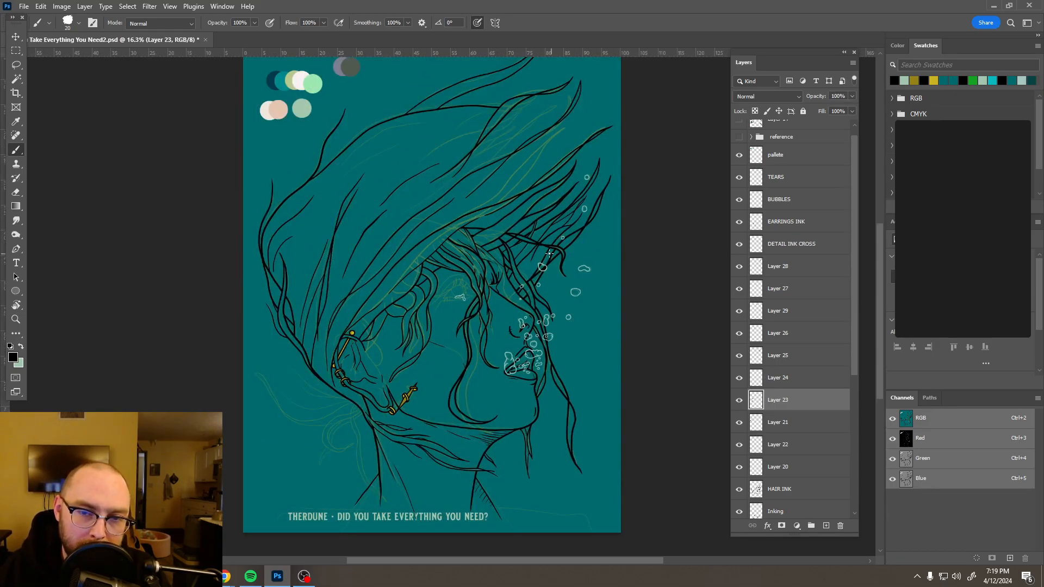
scroll(520, 237, "up", 10)
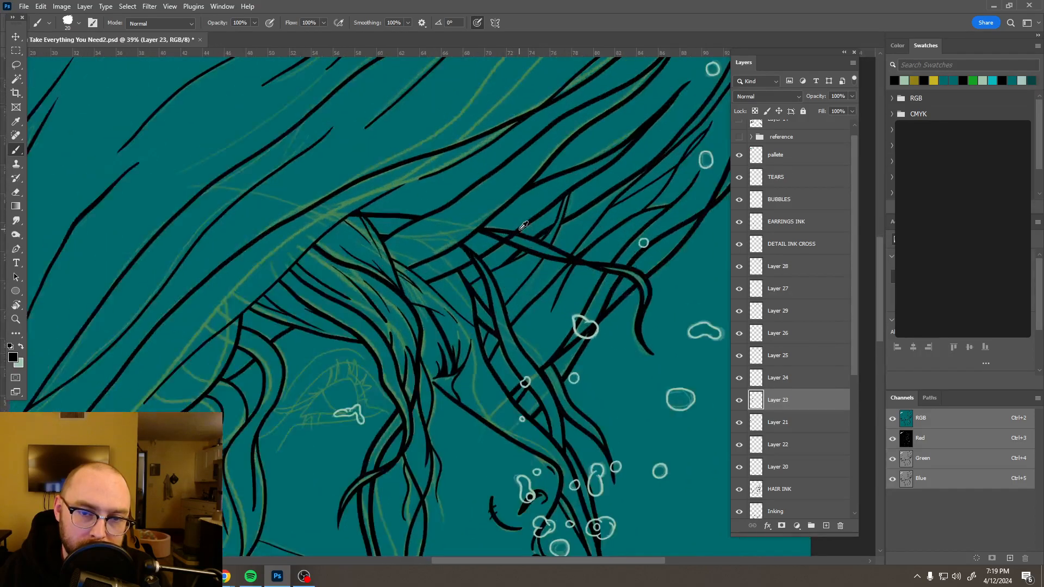
scroll(483, 226, "up", 6)
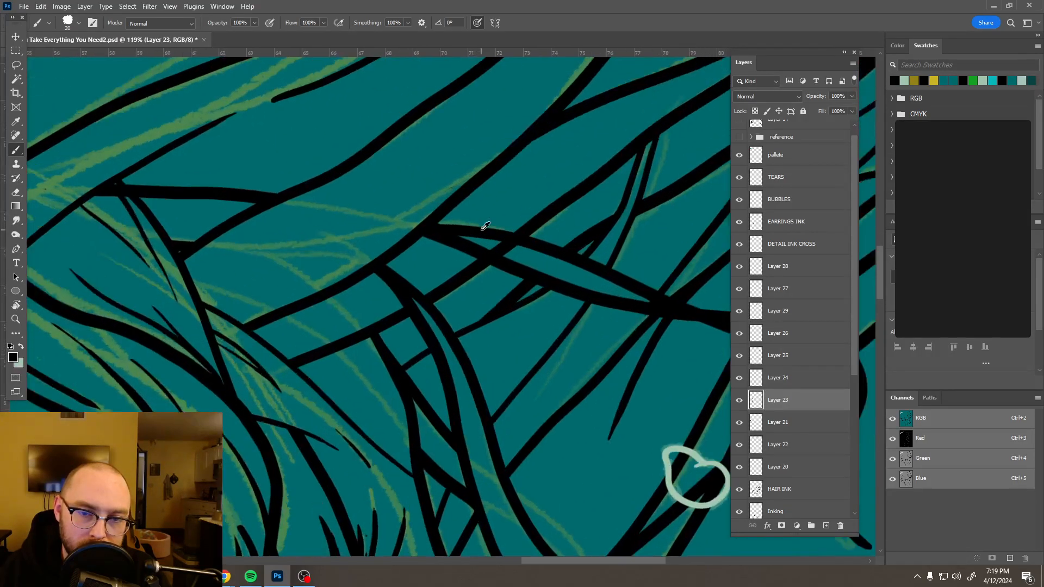
scroll(483, 227, "up", 5)
key("v")
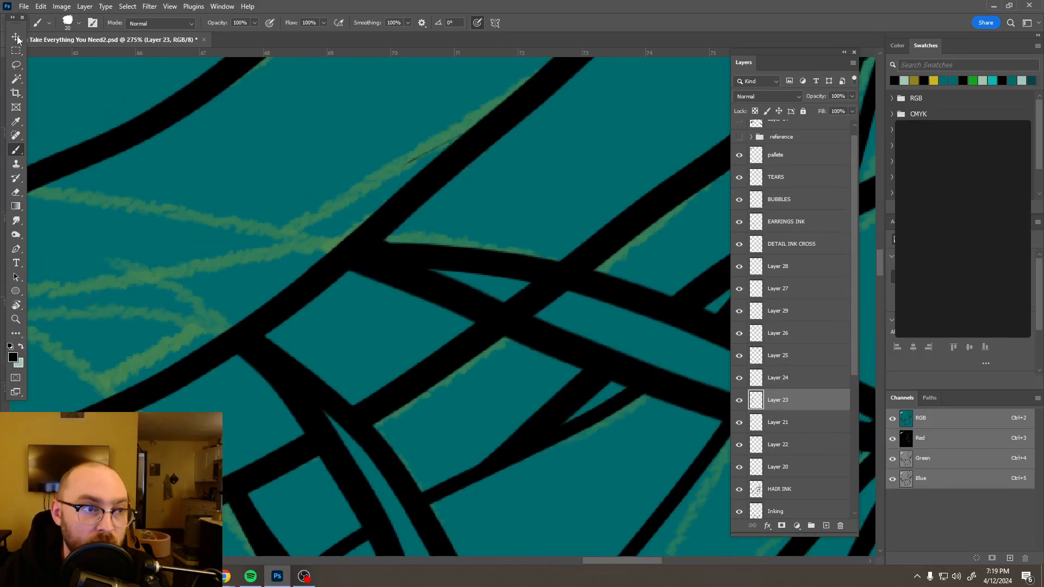
left_click(533, 298)
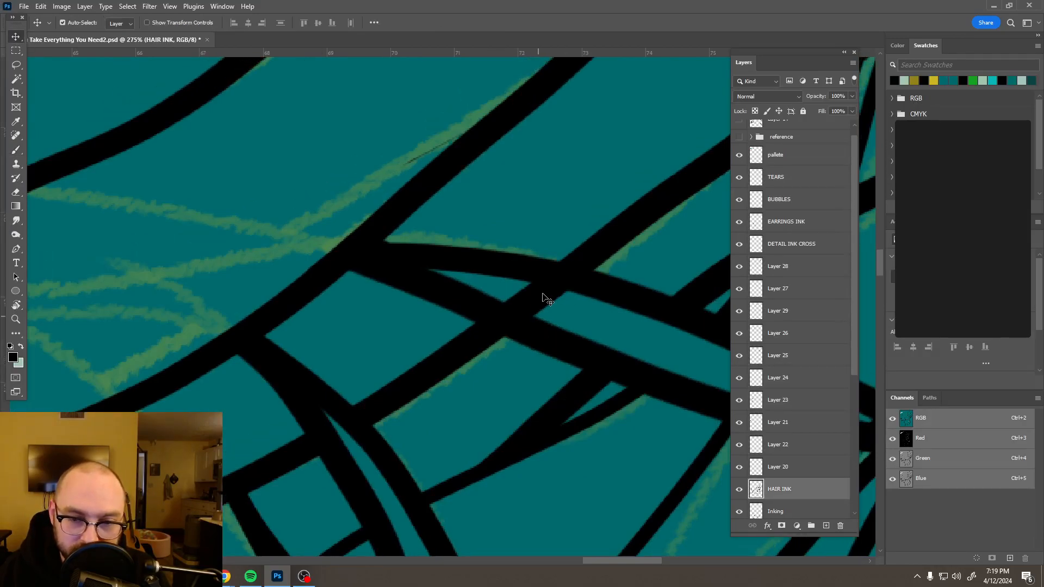
key("e")
left_click_drag(543, 296, 520, 289)
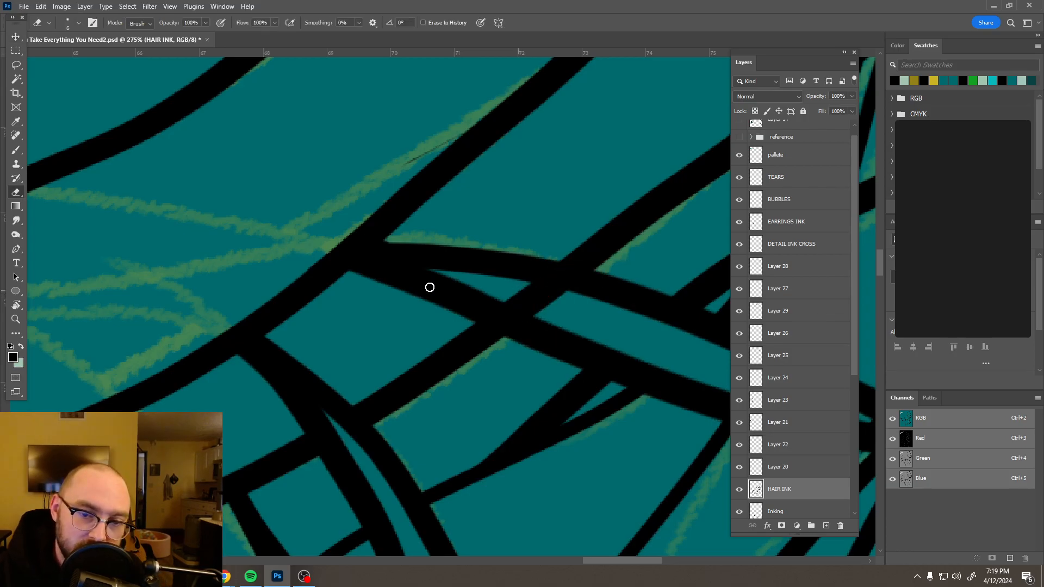
left_click_drag(615, 350, 520, 297)
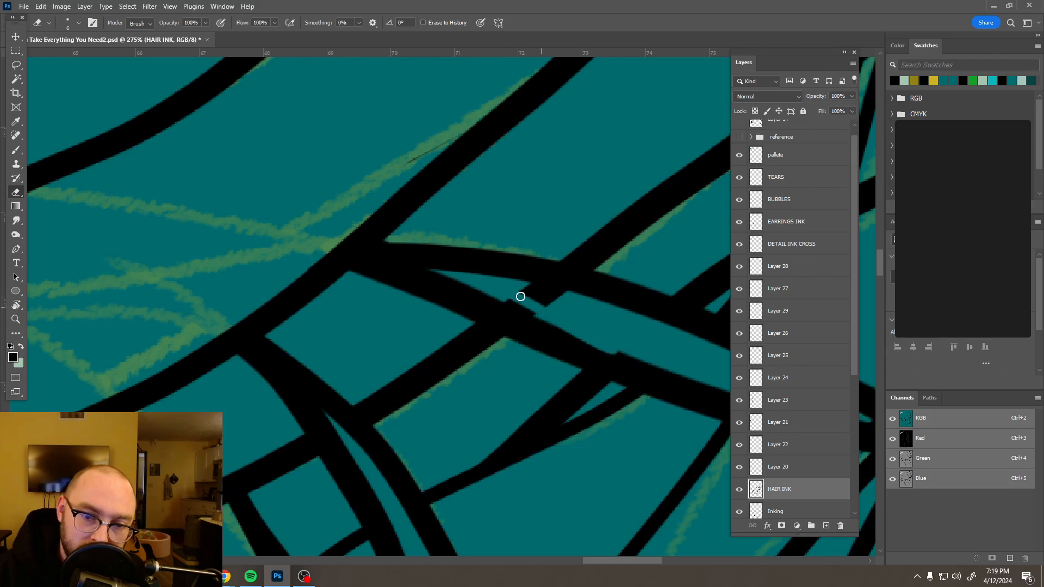
key("ctrl+z")
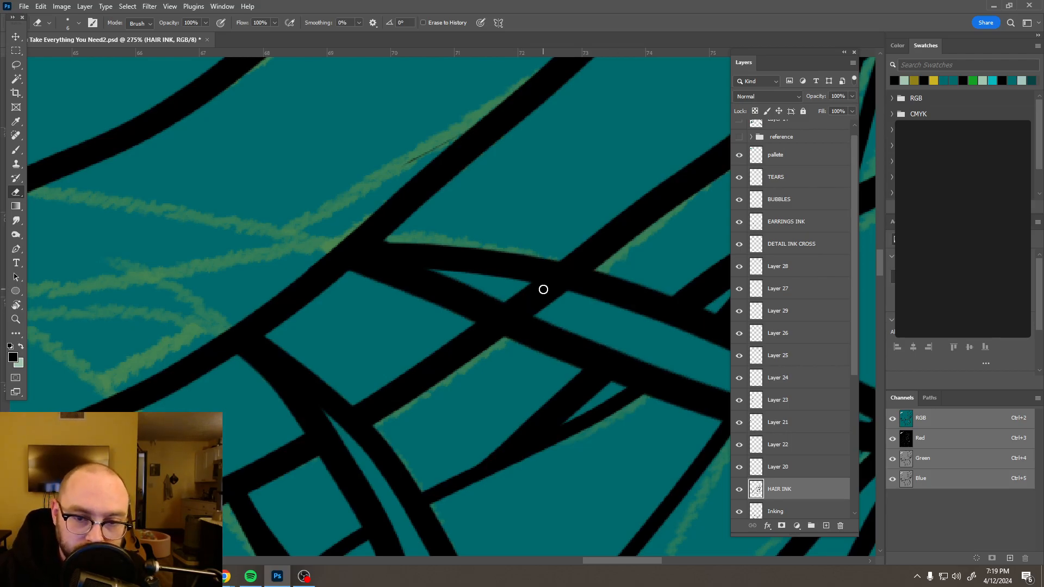
- On HAIR INK, erase the hair line segment crossing inside the forward-sweeping strand above the forehead, leaving the strand's two edges clean
mouse_move(505, 285)
left_mouse_down()
mouse_move(558, 312)
mouse_move(524, 286)
mouse_move(592, 312)
mouse_move(509, 287)
mouse_move(543, 285)
left_mouse_up()
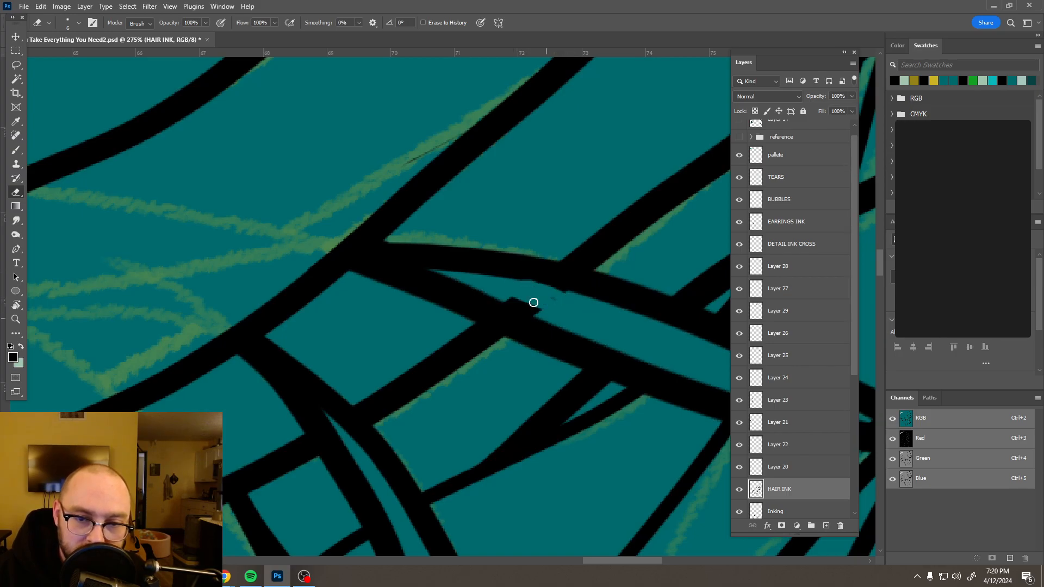
key("ctrl+z")
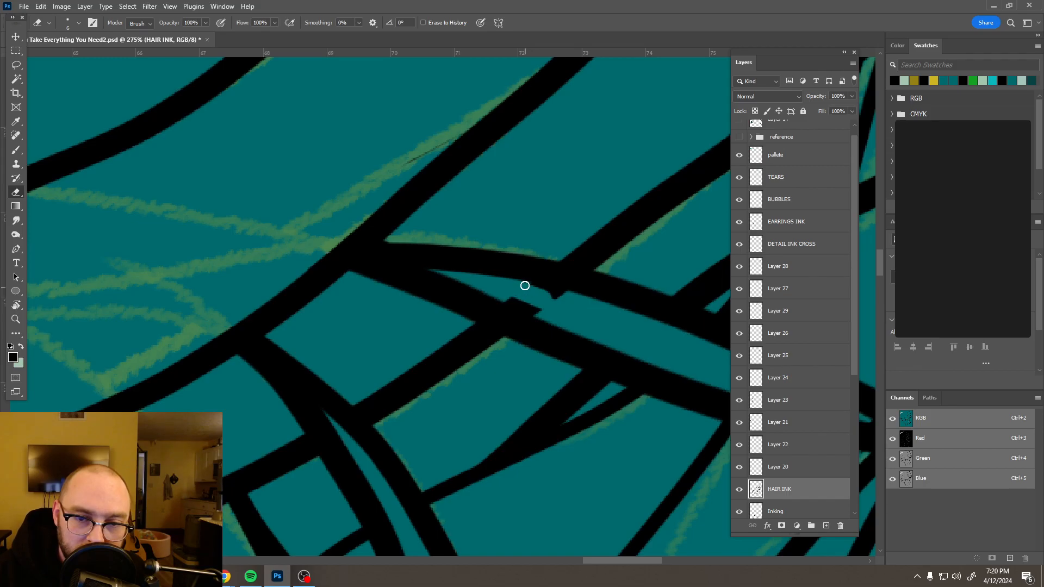
mouse_move(529, 286)
left_mouse_down()
mouse_move(587, 313)
mouse_move(520, 287)
mouse_move(505, 292)
mouse_move(559, 320)
mouse_move(523, 305)
left_mouse_up()
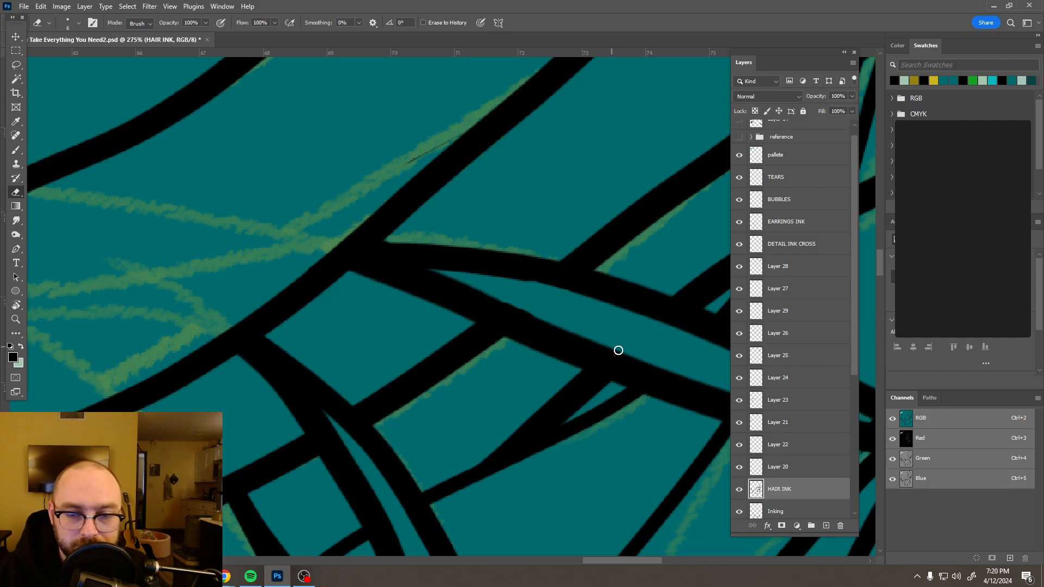
scroll(618, 349, "down", 6)
scroll(625, 362, "down", 6)
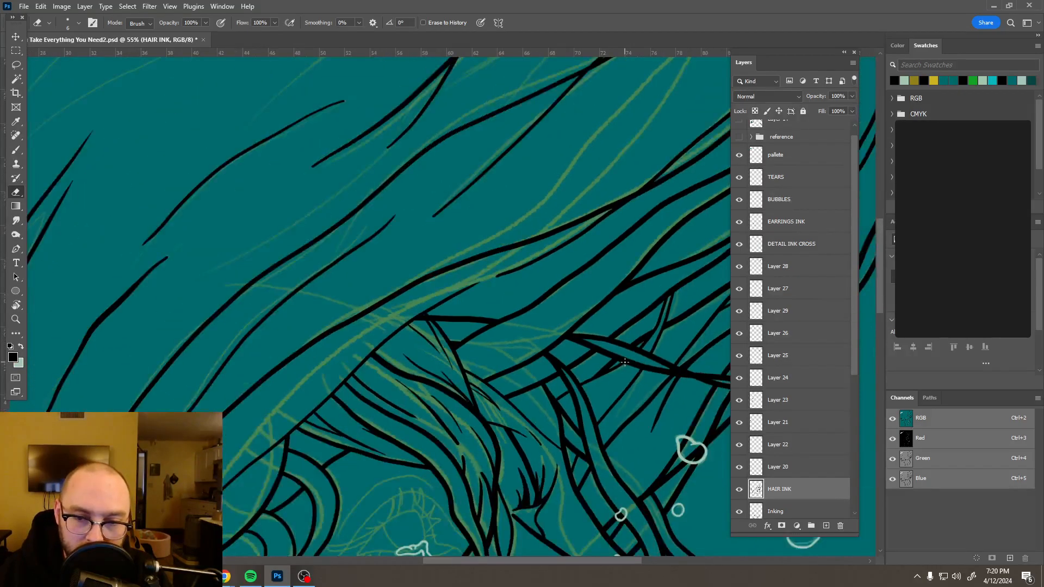
scroll(633, 366, "down", 2)
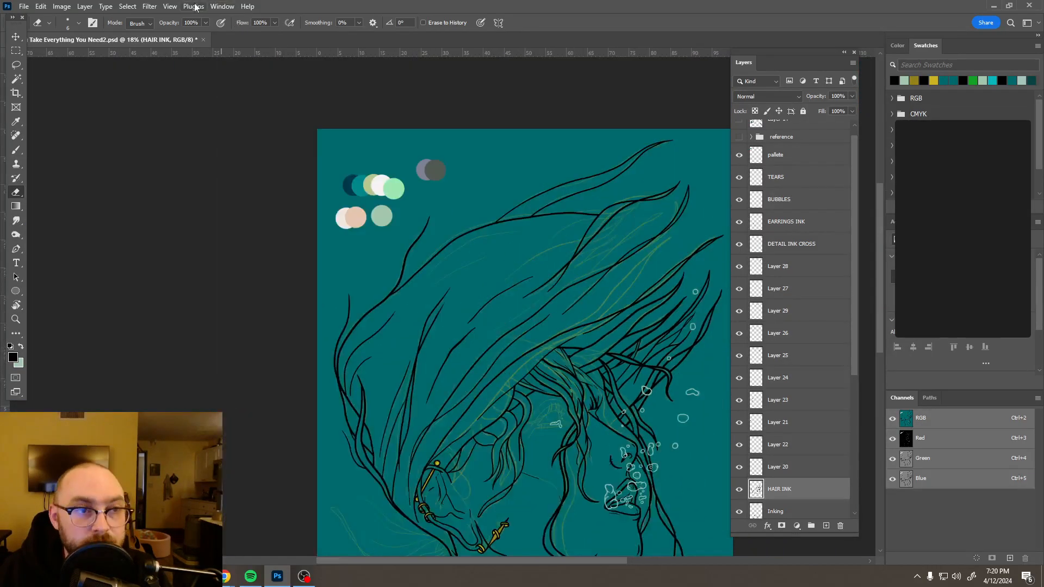
- Inspect the inked hair up close around the forehead strands and across the whole portrait for remaining overlaps
left_click(170, 6)
left_click(213, 169)
scroll(285, 221, "up", 2)
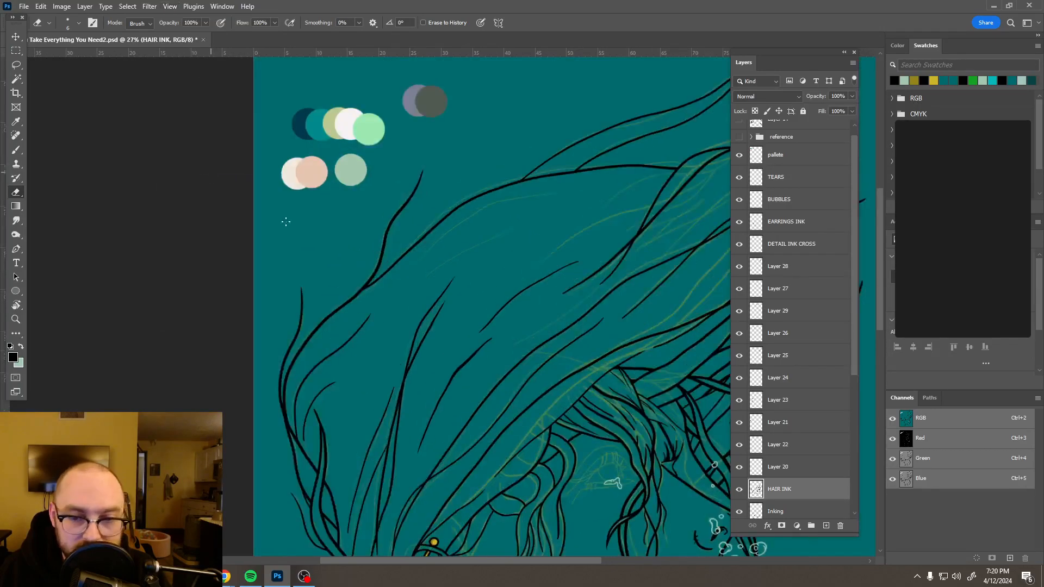
left_click_drag(599, 322, 414, 262)
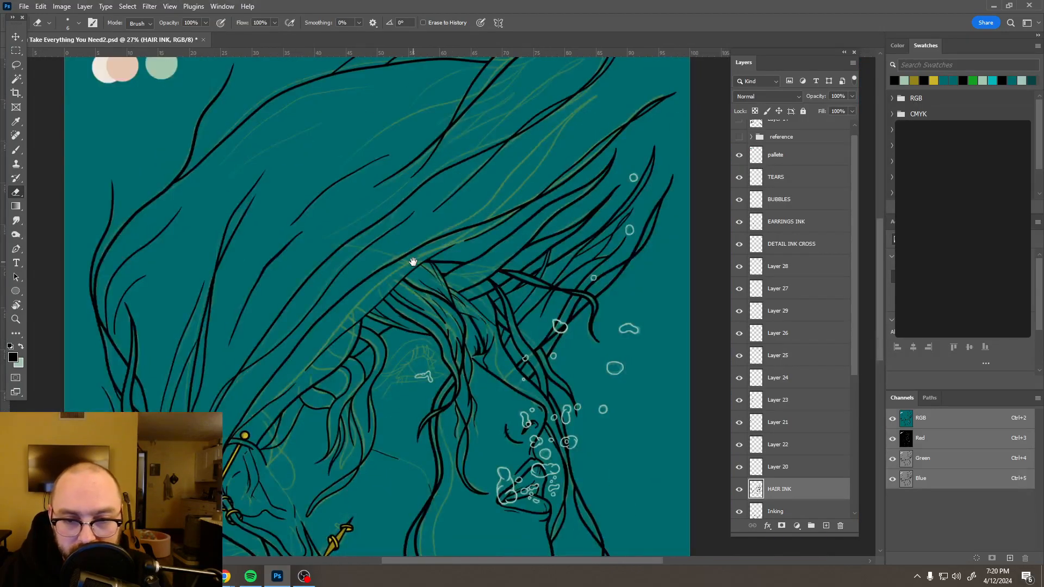
scroll(494, 295, "down", 4)
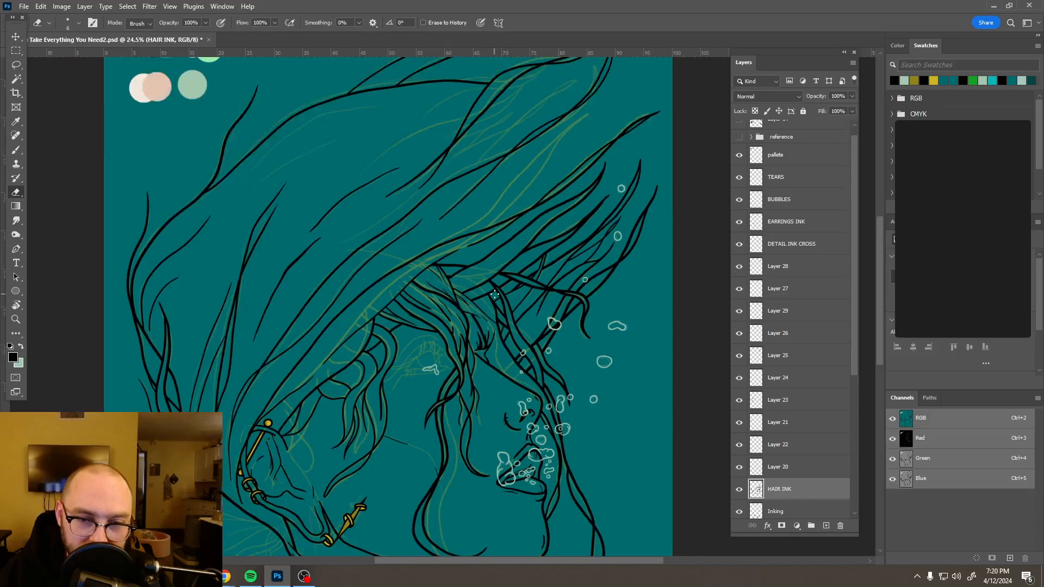
scroll(536, 330, "down", 2)
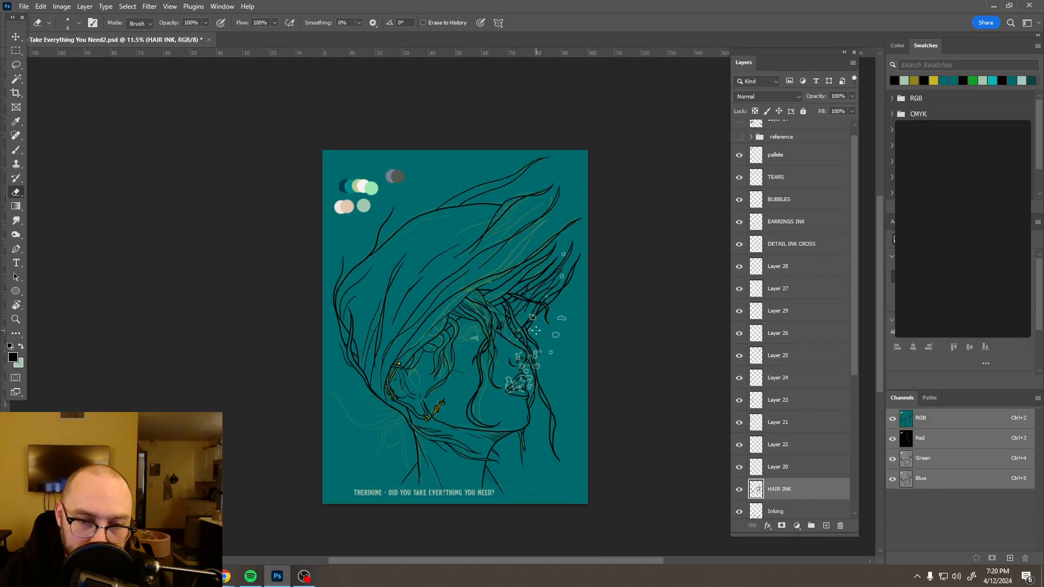
scroll(533, 314, "up", 7)
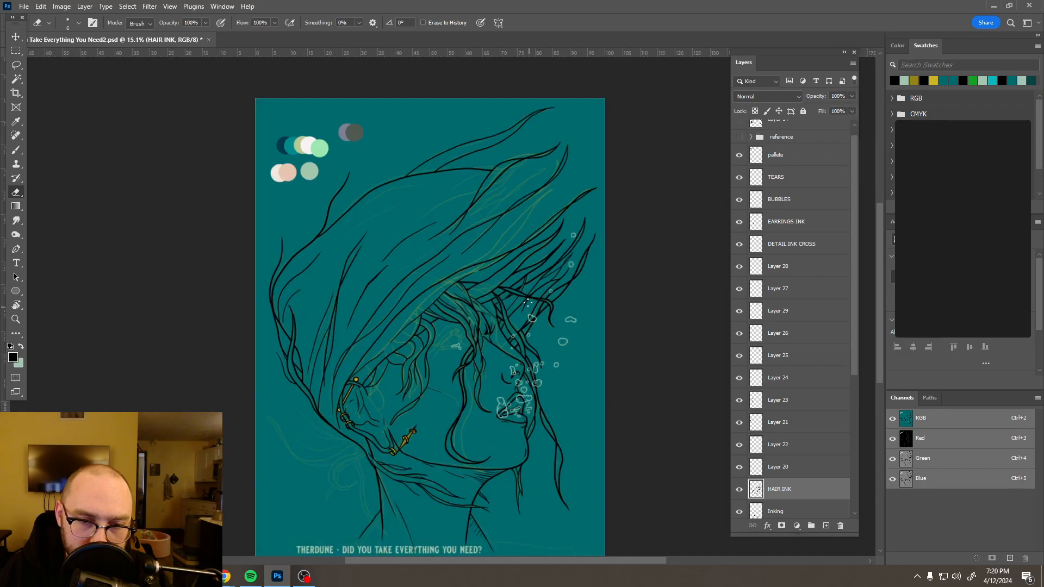
scroll(527, 302, "up", 1)
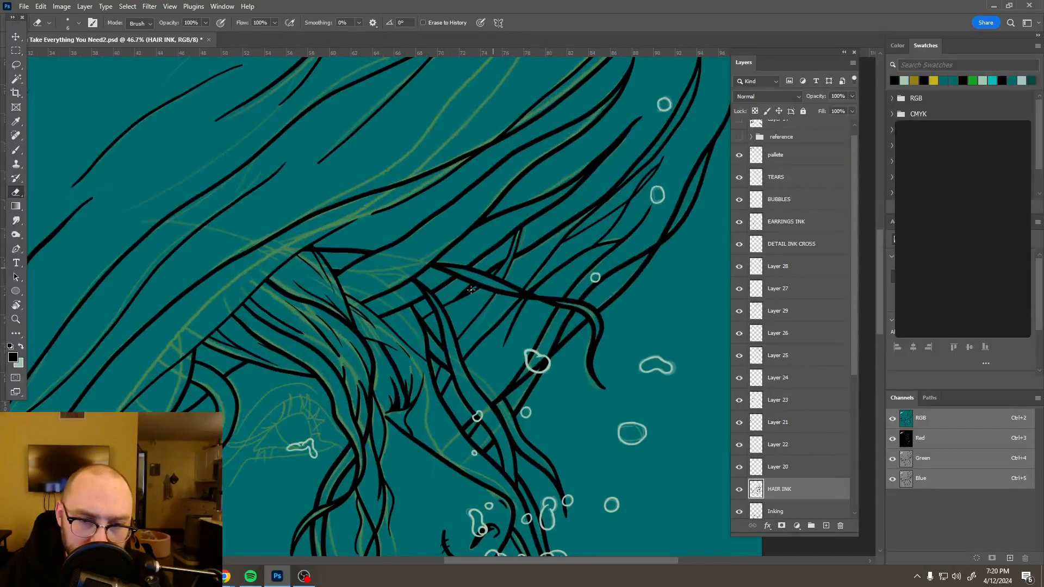
scroll(493, 273, "down", 8)
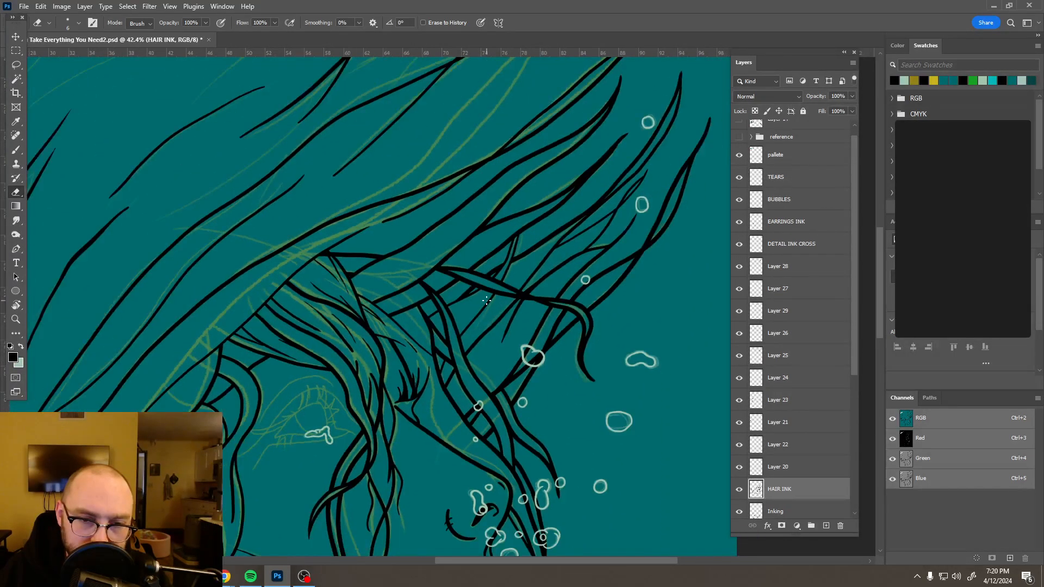
scroll(486, 300, "up", 2)
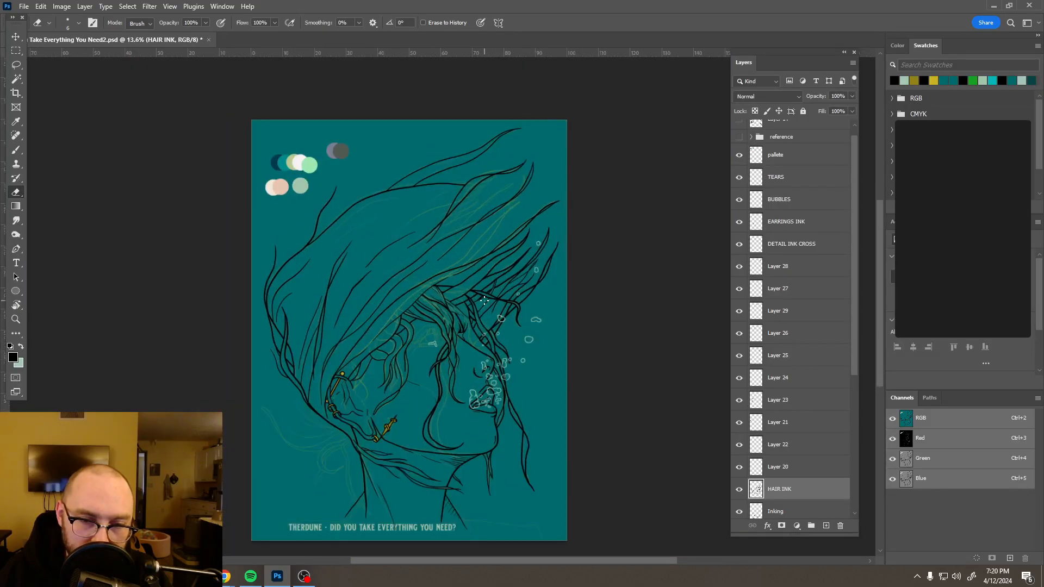
left_click_drag(403, 357, 433, 333)
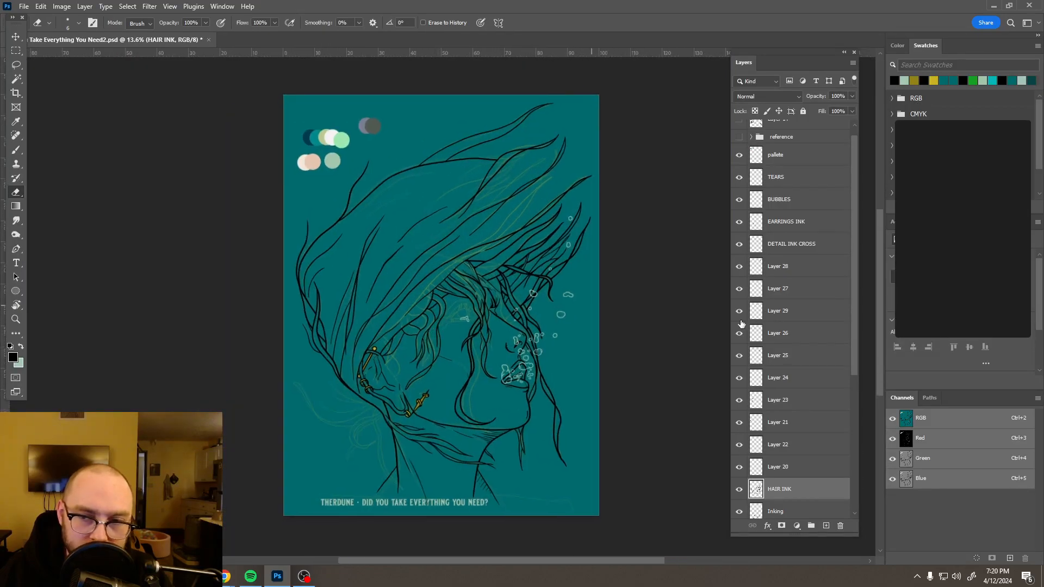
- Hide the face sketch 3 group beneath the inked line art and save the poster document
scroll(748, 423, "down", 3)
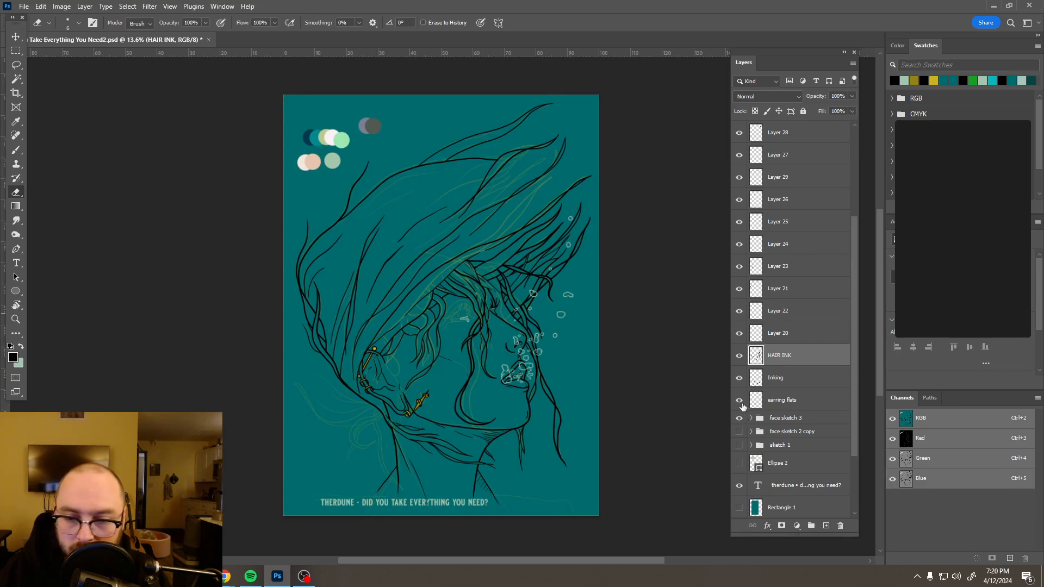
left_click(738, 417)
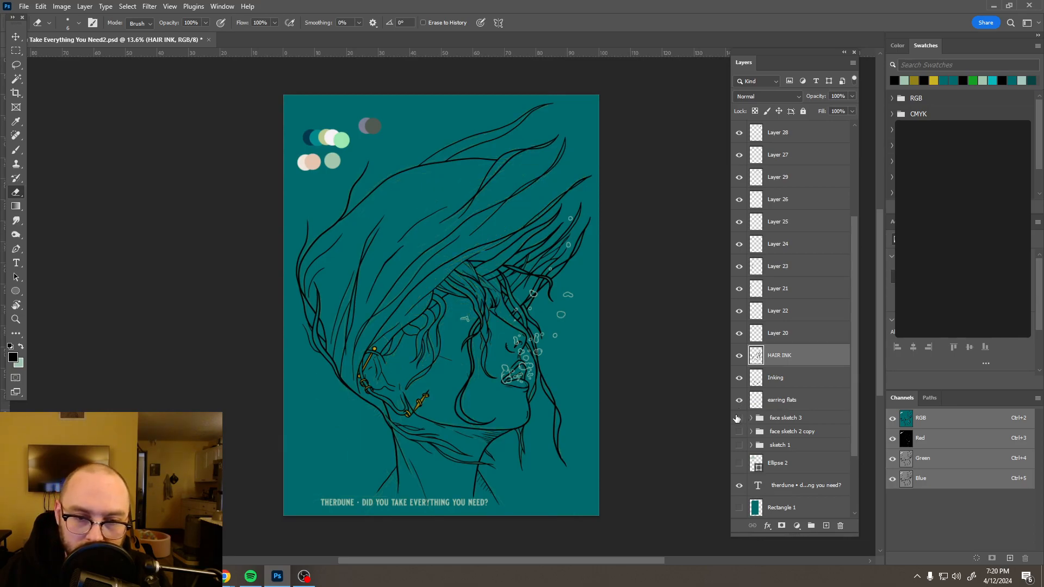
key("ctrl+s")
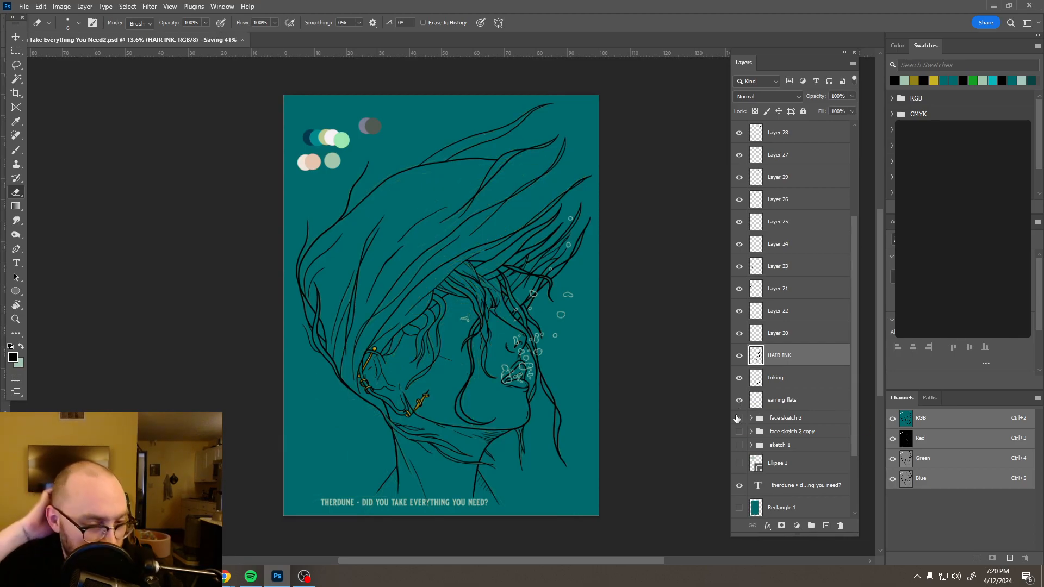